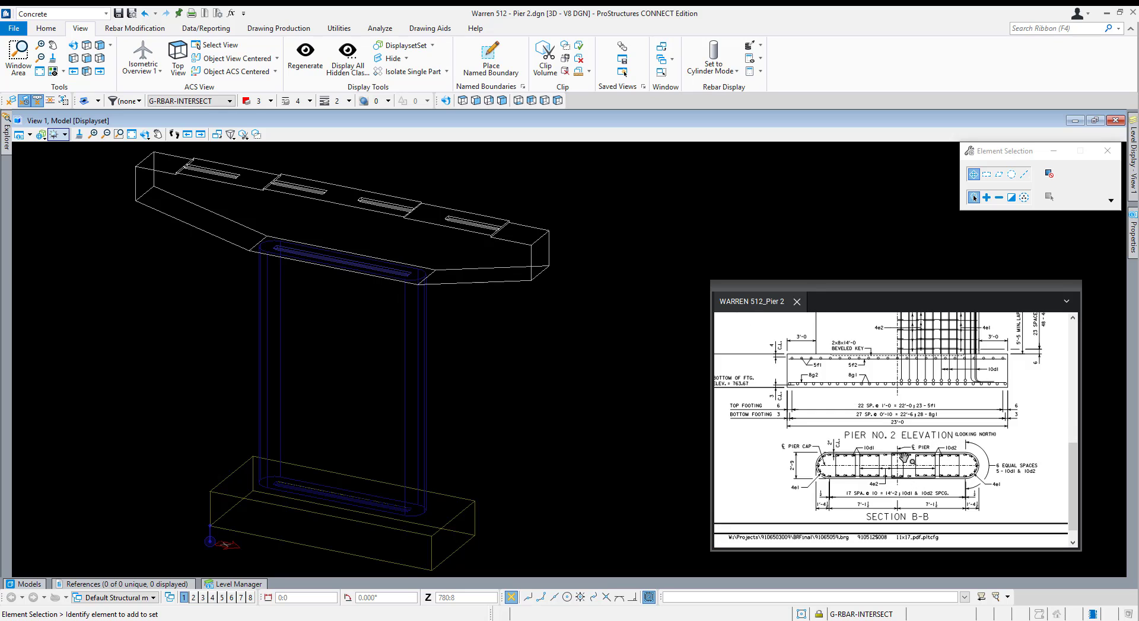
Examine the footing reinforcement details in the Pier No. 2 elevation of the reference drawing.
scroll(900, 415, "down", 4, "ctrl")
left_click_drag(897, 376, 913, 458)
right_click(917, 448)
left_click(943, 468)
scroll(889, 385, "up", 5, "ctrl")
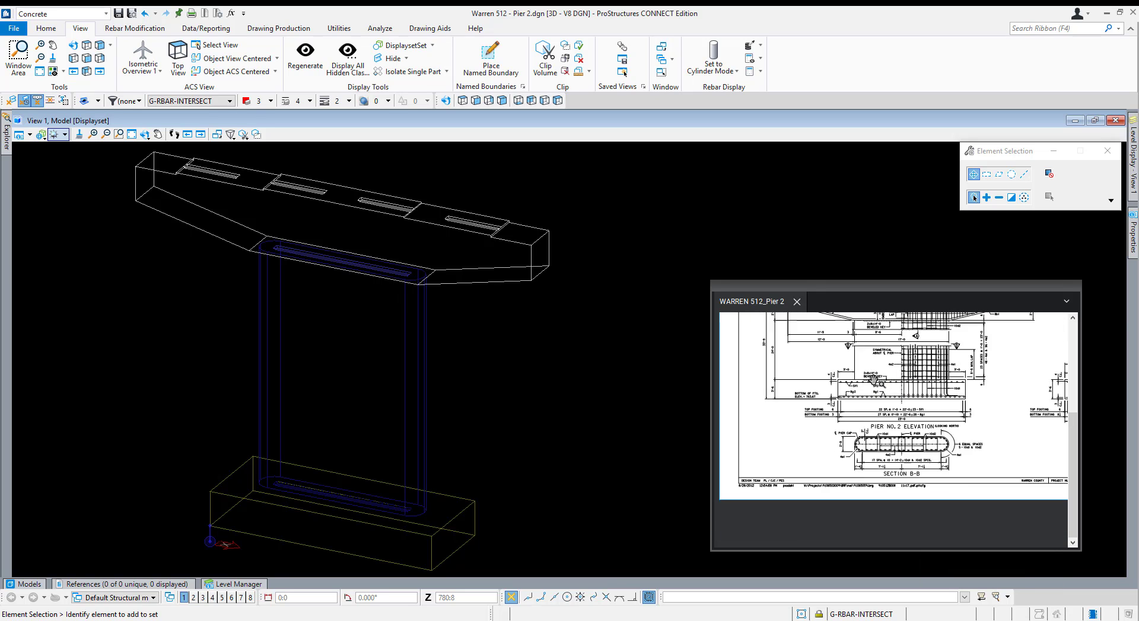
left_click_drag(895, 406, 846, 436)
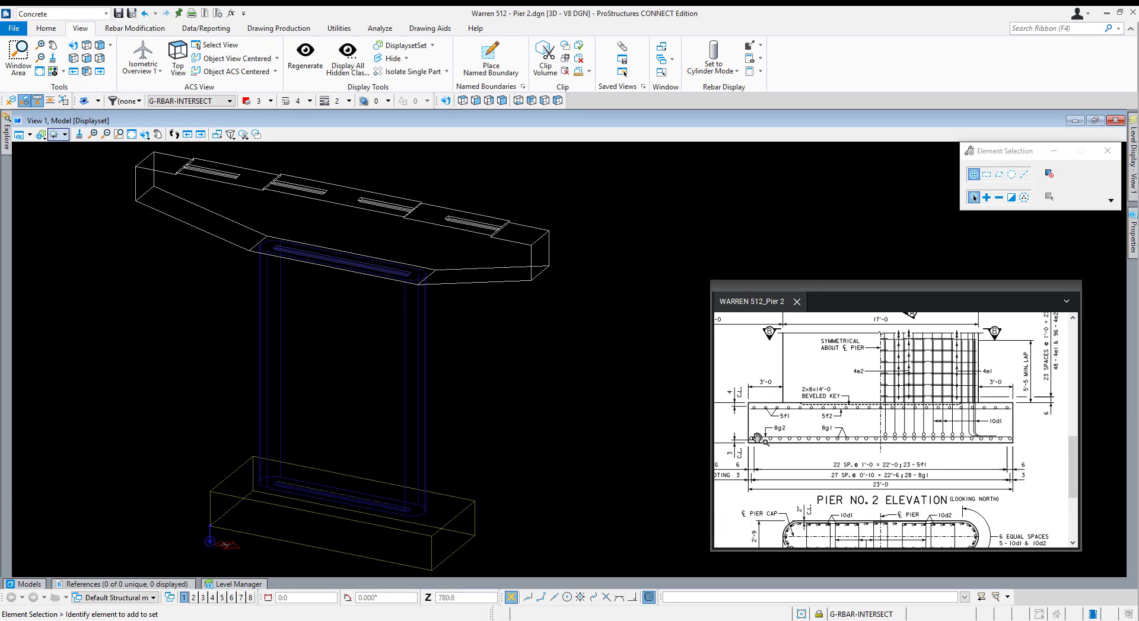
scroll(748, 433, "up", 3, "ctrl")
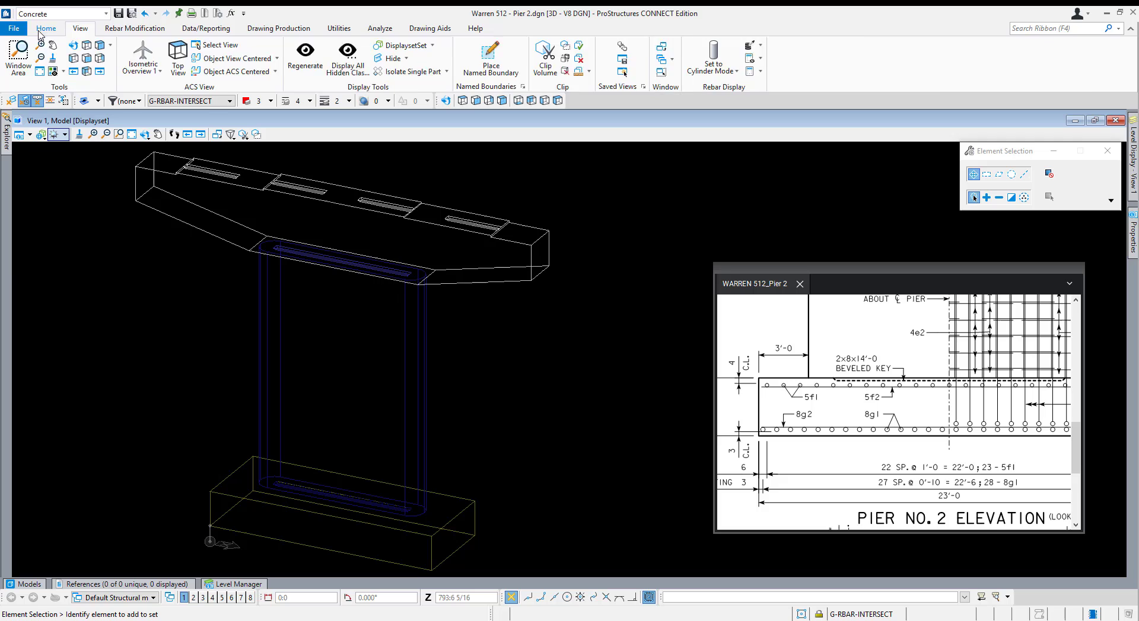
Open the Pad Footing Reinforcing settings and place the reference drawing beside them.
left_click(39, 33)
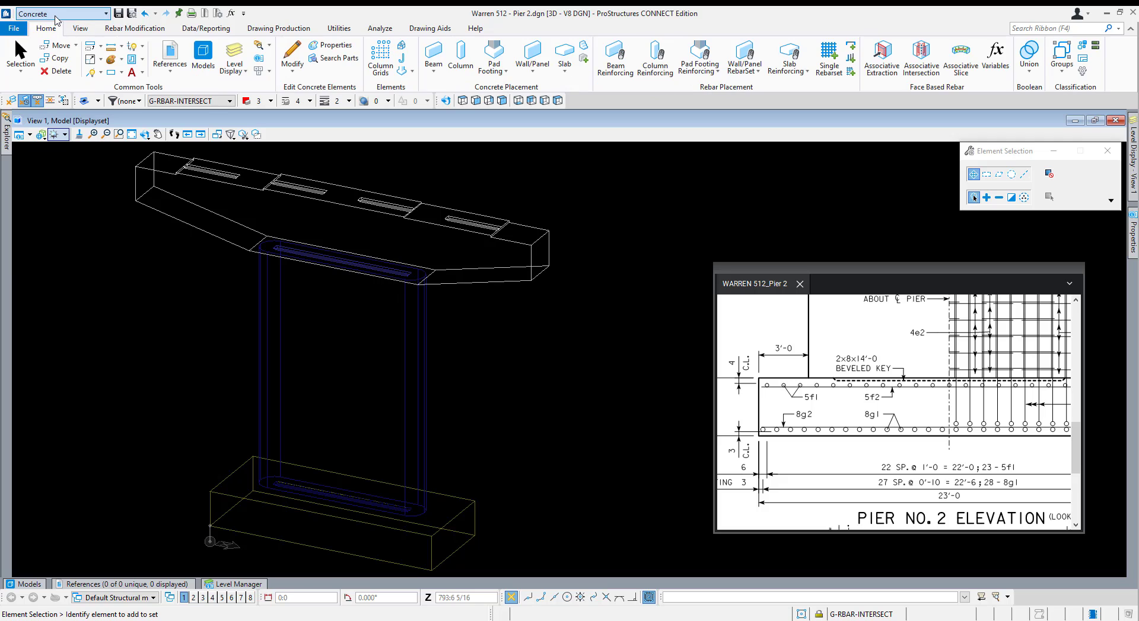
left_click(704, 53)
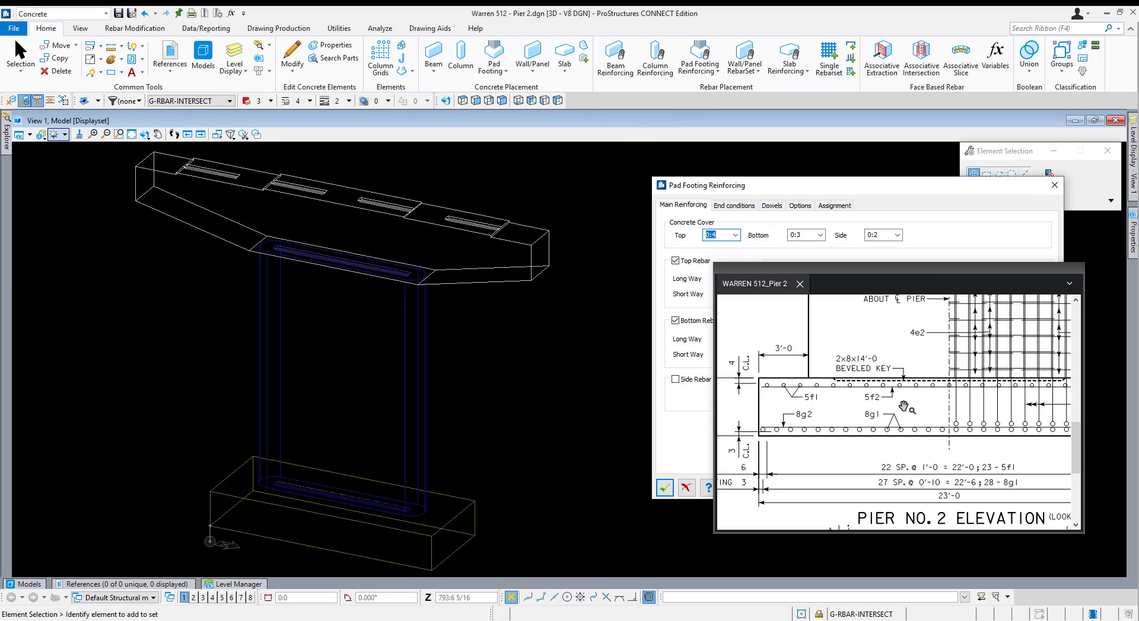
left_click_drag(898, 273, 401, 207)
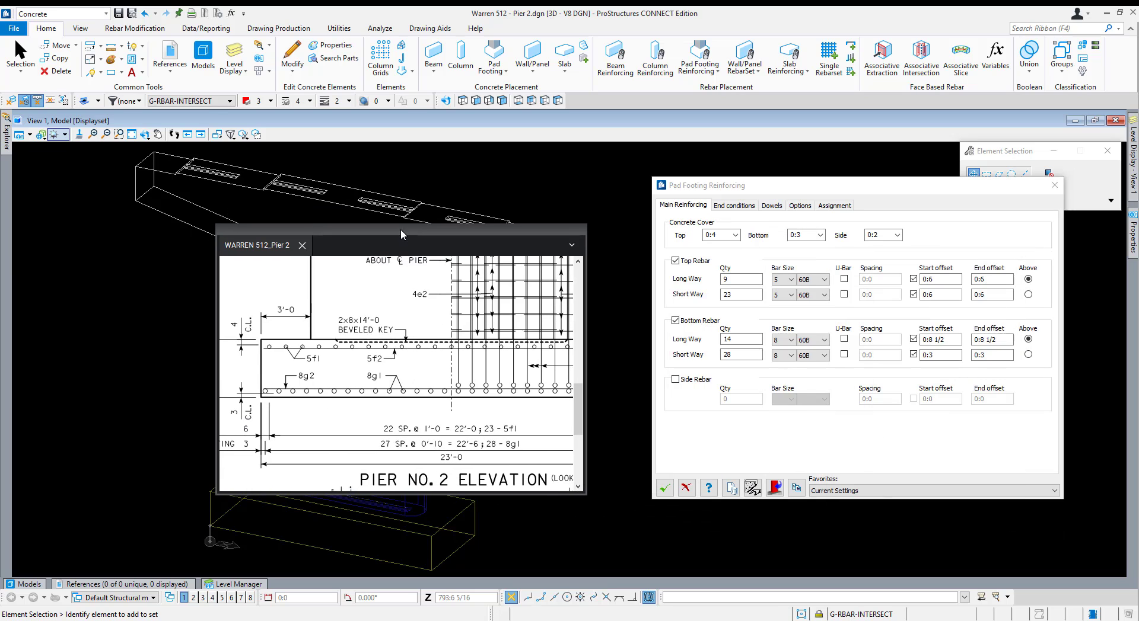
scroll(481, 375, "down", 3)
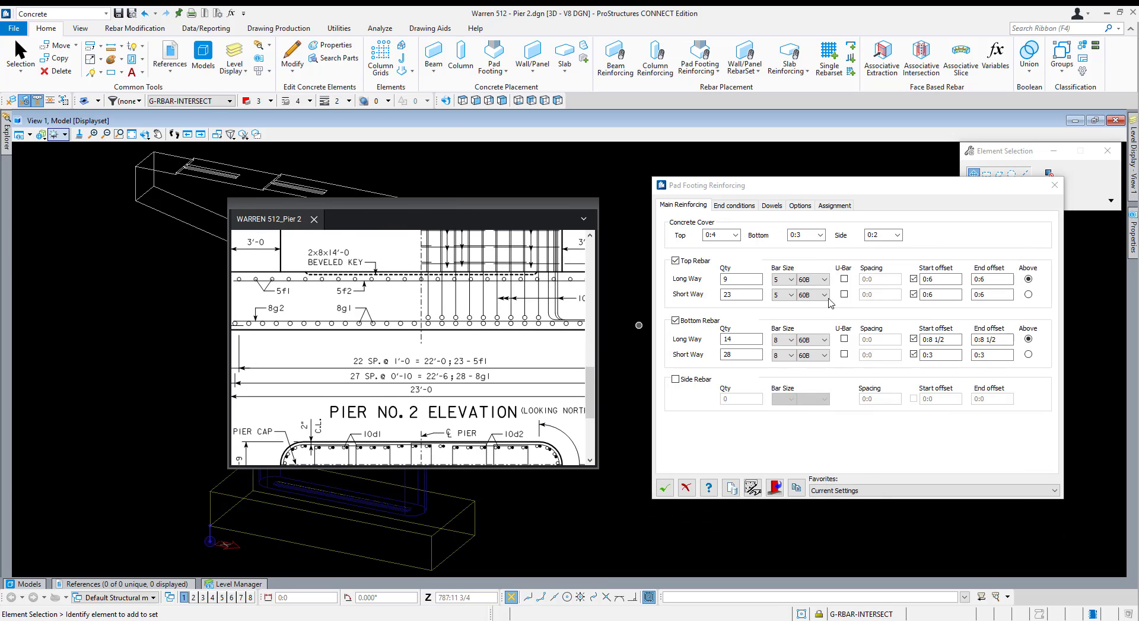
Compare the top, bottom and side concrete cover settings with the footing clearances on the drawing.
left_click(752, 279)
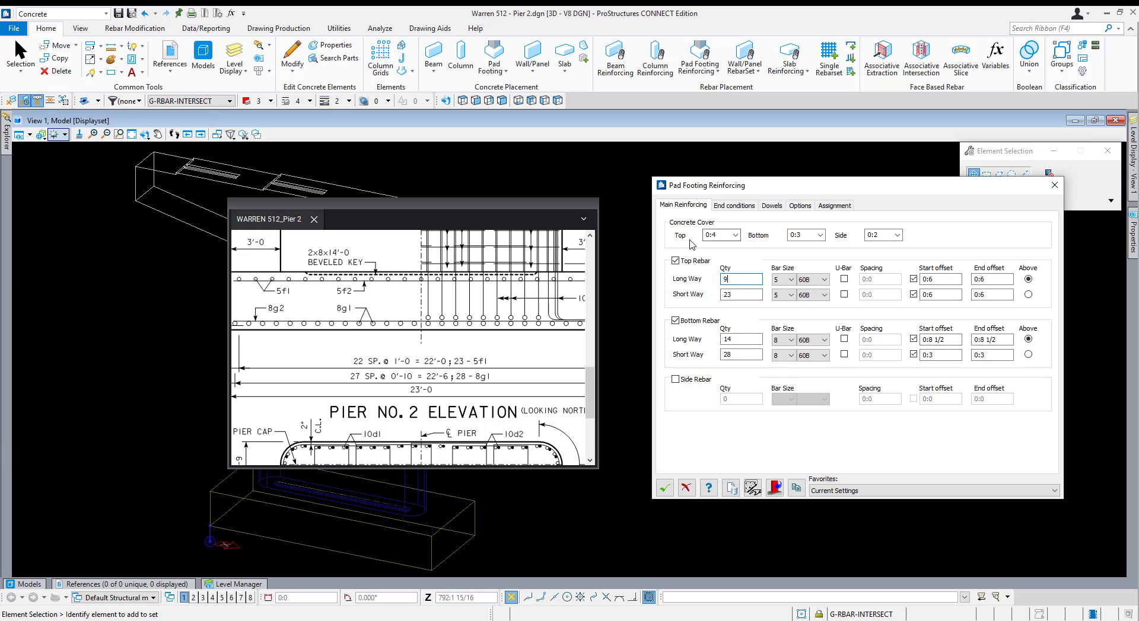
scroll(321, 307, "up", 4)
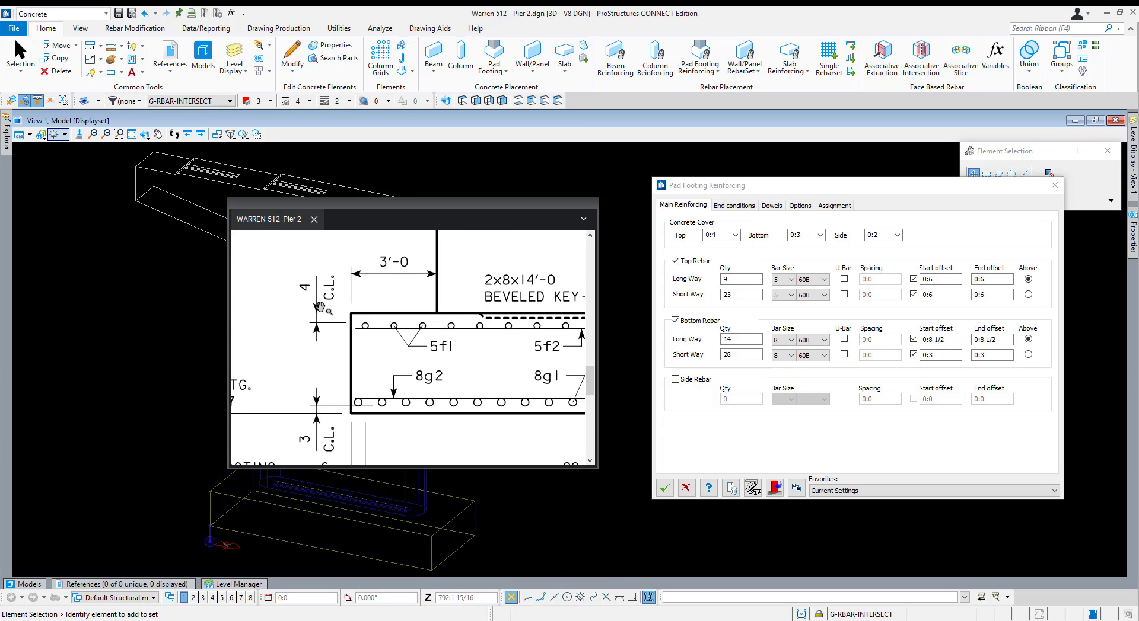
scroll(319, 306, "up", 2)
left_click_drag(722, 236, 667, 235)
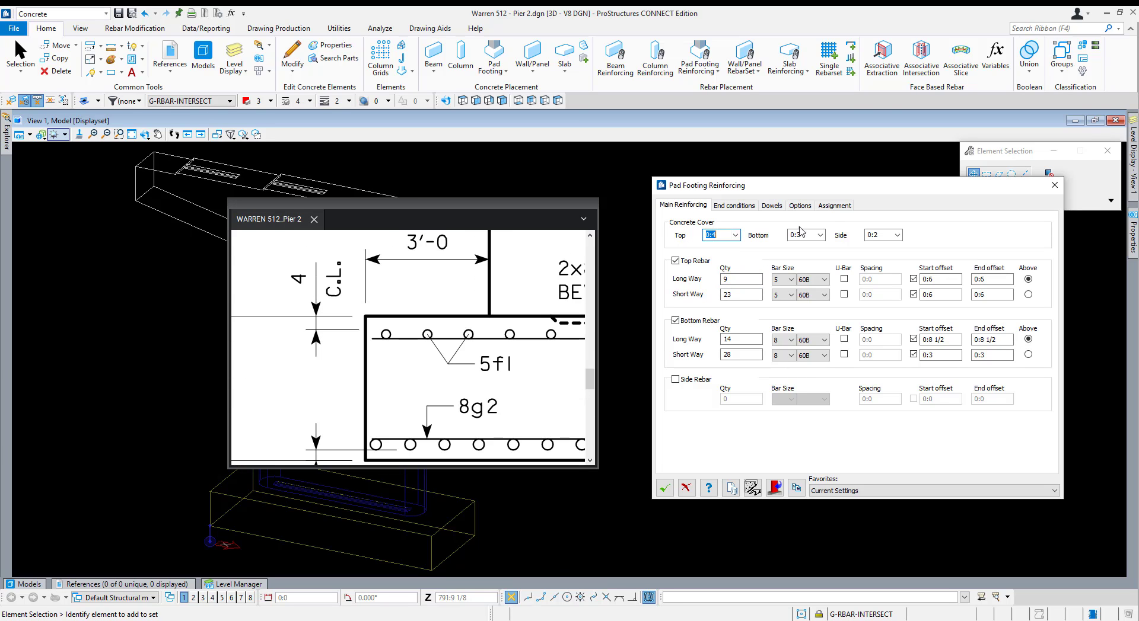
scroll(516, 304, "down", 4)
scroll(516, 304, "up", 3)
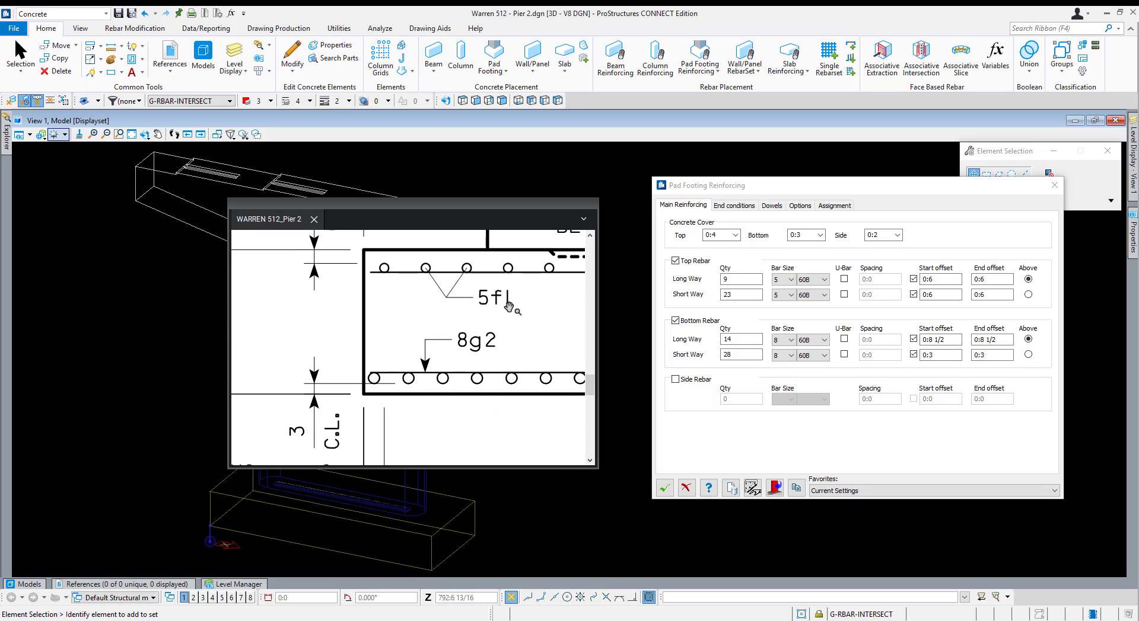
left_click(881, 236)
left_click_drag(487, 338, 581, 342)
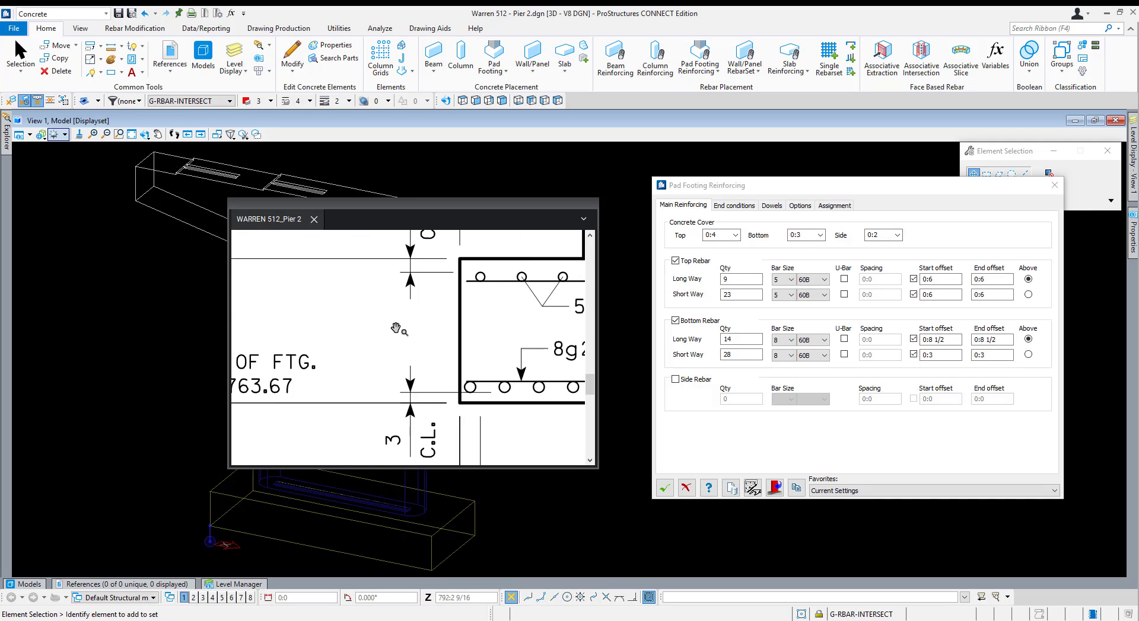
scroll(406, 328, "down", 2)
left_click_drag(487, 348, 470, 346)
scroll(415, 371, "up", 2)
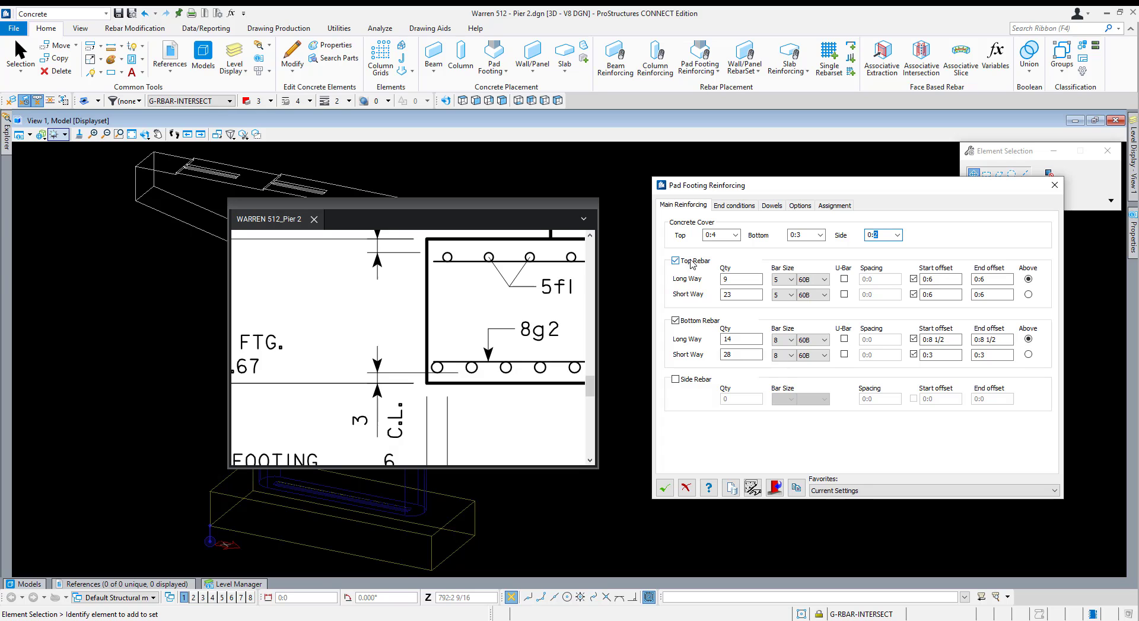
Check the short-way quantities of the top and bottom rebar against the bar counts in the pier elevation.
scroll(470, 367, "down", 3)
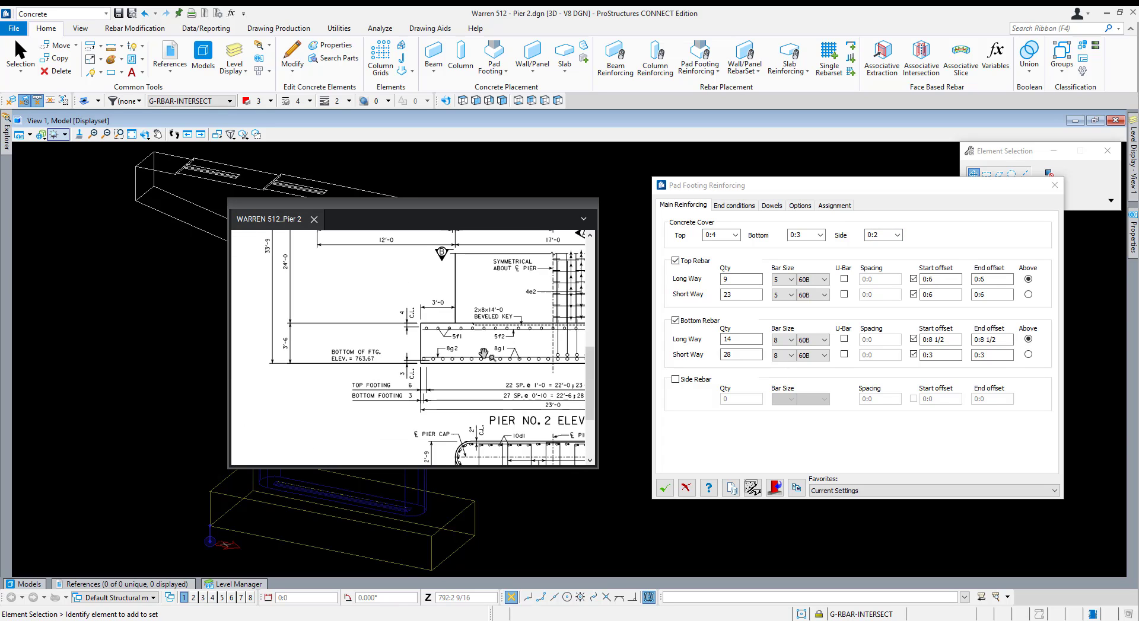
left_click_drag(497, 399, 445, 399)
scroll(486, 398, "up", 3)
left_click(729, 296)
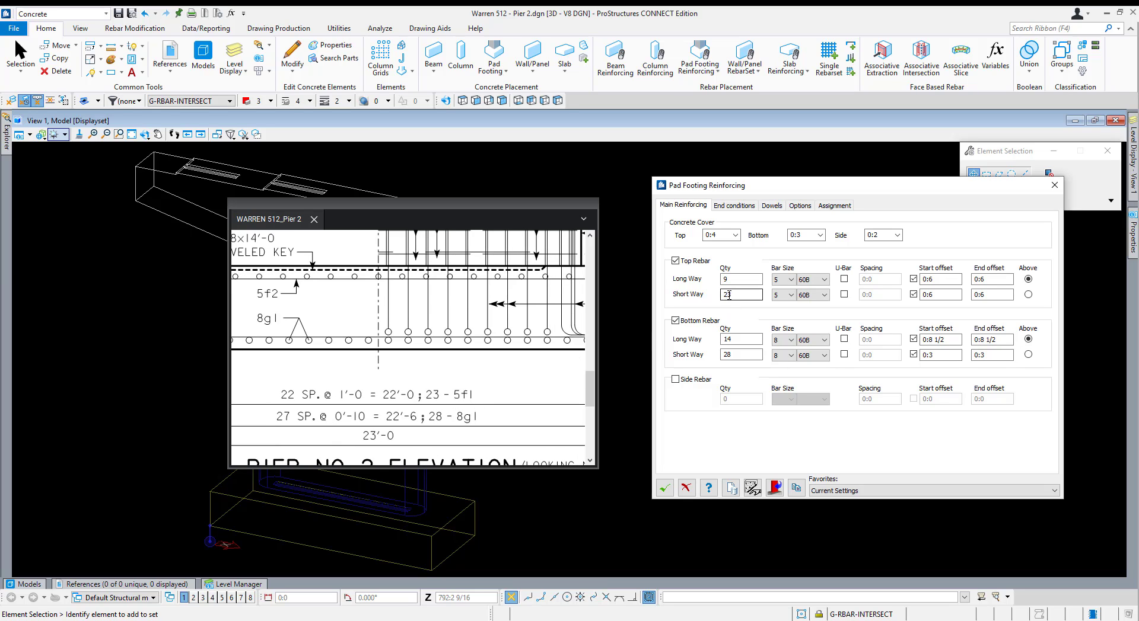
type("3")
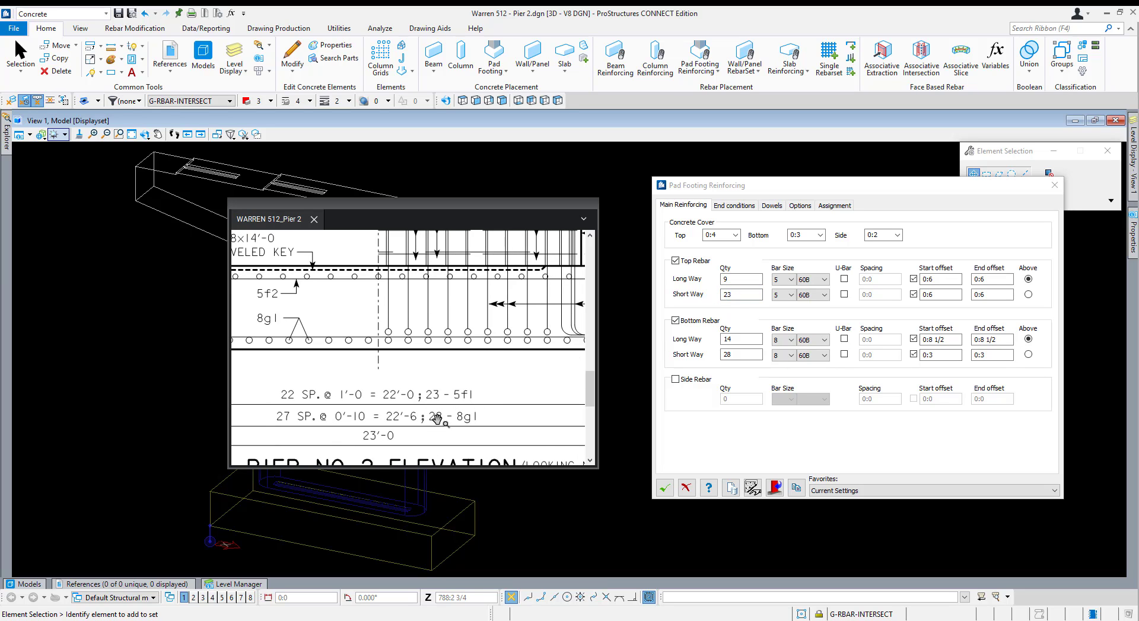
double_click(732, 356)
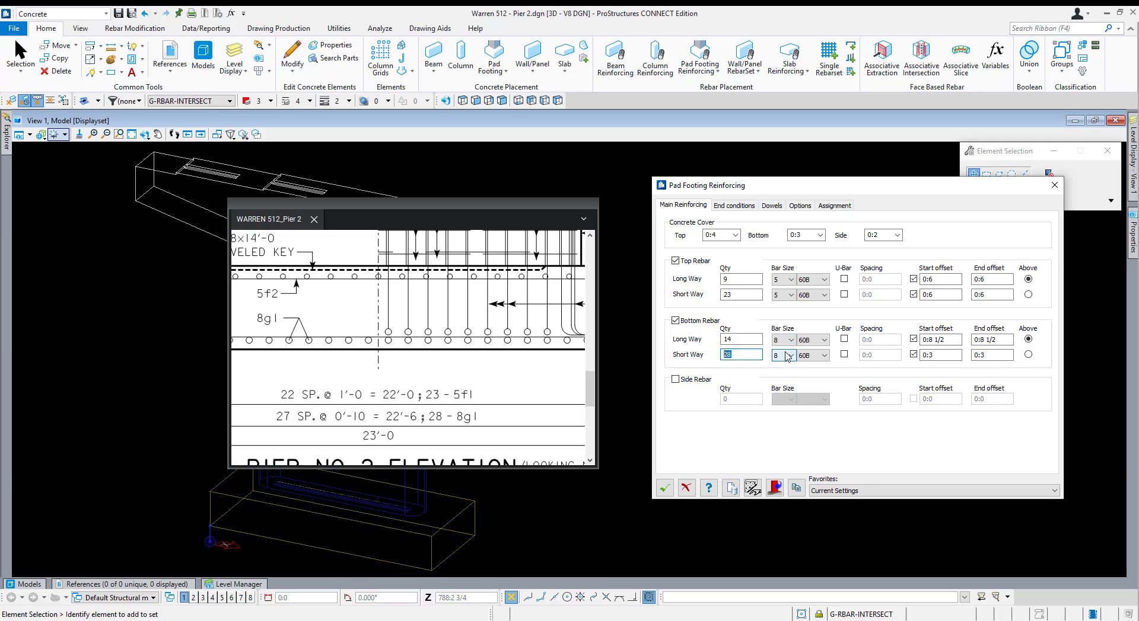
Check the short-way start and end offsets against the footing edge distances in the pier elevation.
left_click_drag(482, 389, 346, 393)
scroll(332, 401, "down", 1)
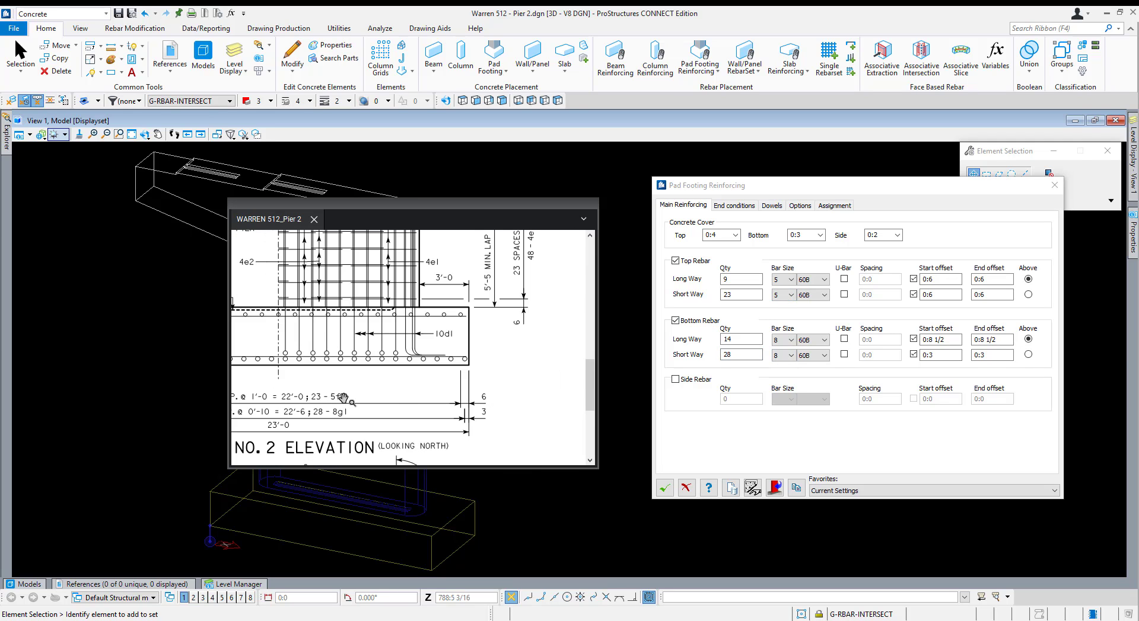
scroll(482, 403, "up", 1)
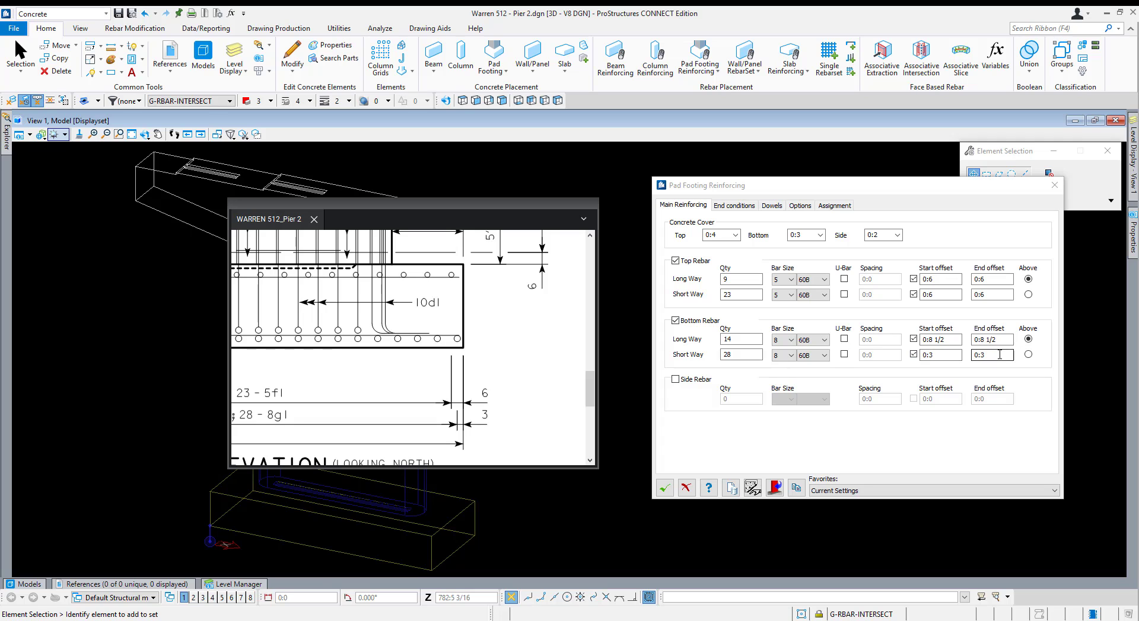
scroll(408, 360, "down", 5)
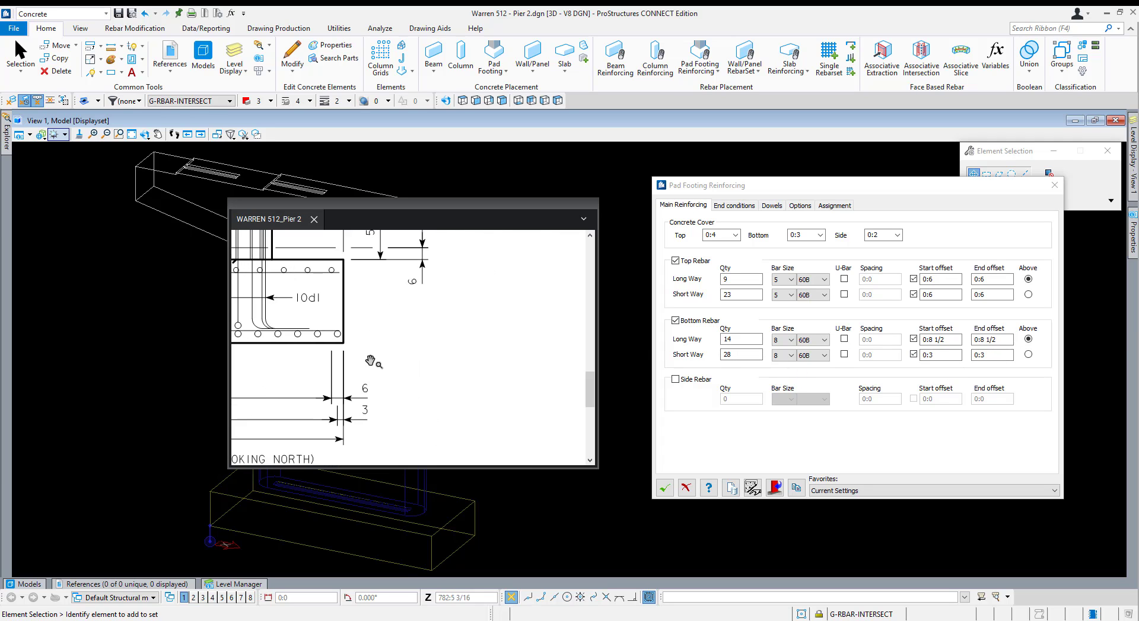
Find the footing in the End Elevation and compare its edge distances with the long-way rebar offsets.
scroll(541, 382, "up", 5)
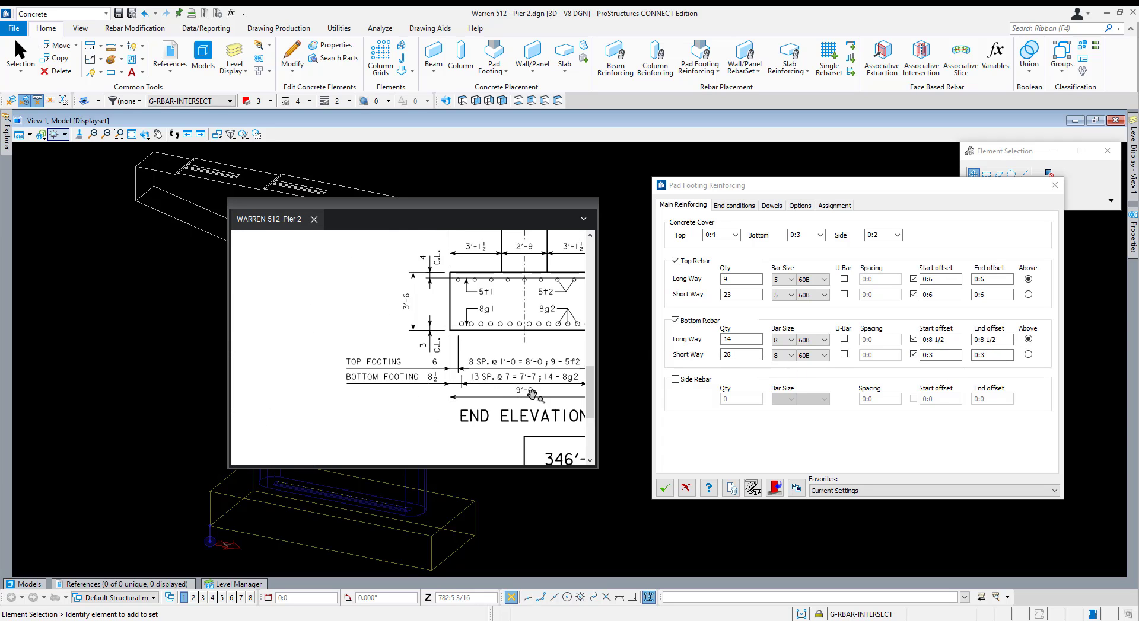
mouse_move(416, 409)
left_mouse_down()
mouse_move(432, 439)
mouse_move(460, 432)
left_mouse_up()
left_click_drag(455, 335, 462, 385)
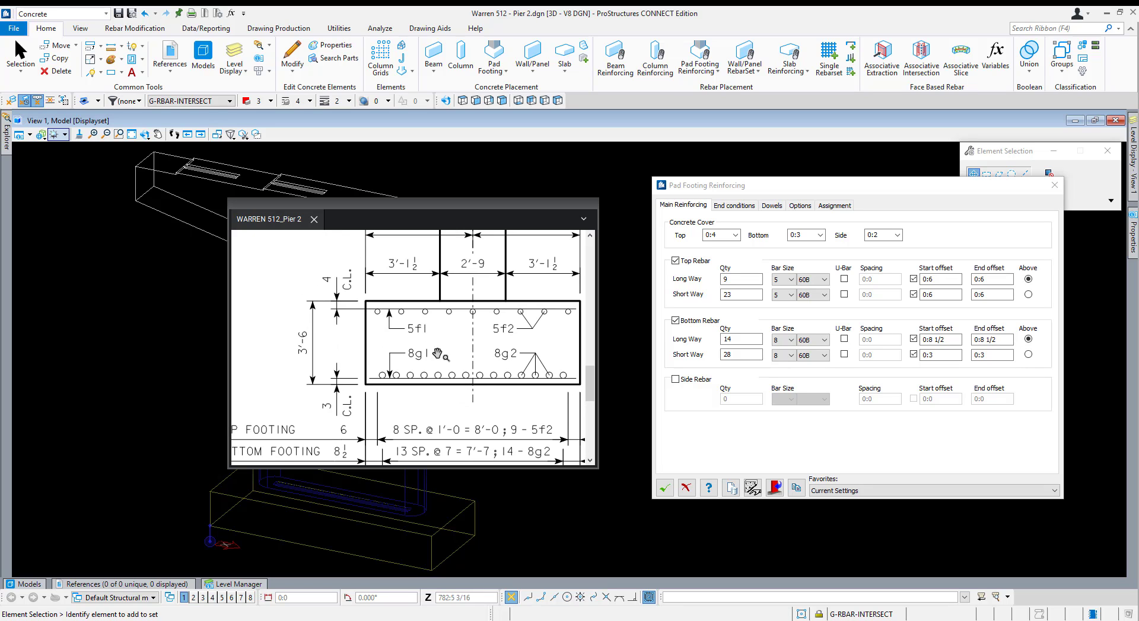
left_click_drag(383, 404, 379, 380)
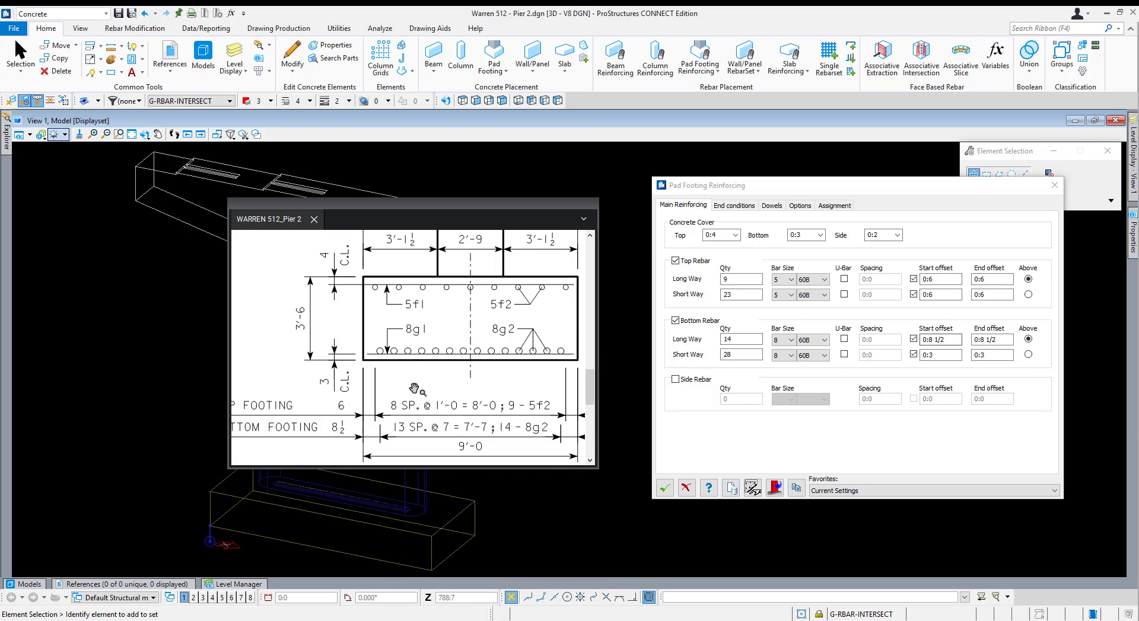
left_click_drag(416, 392, 481, 379)
left_click(727, 339)
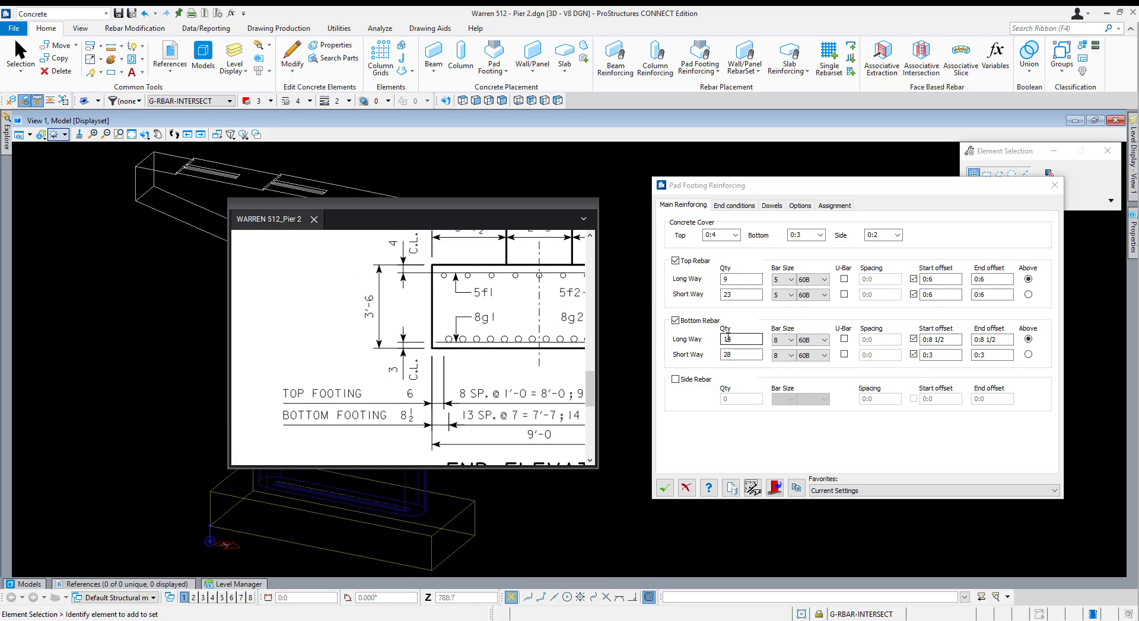
left_click(727, 295)
left_click(928, 279)
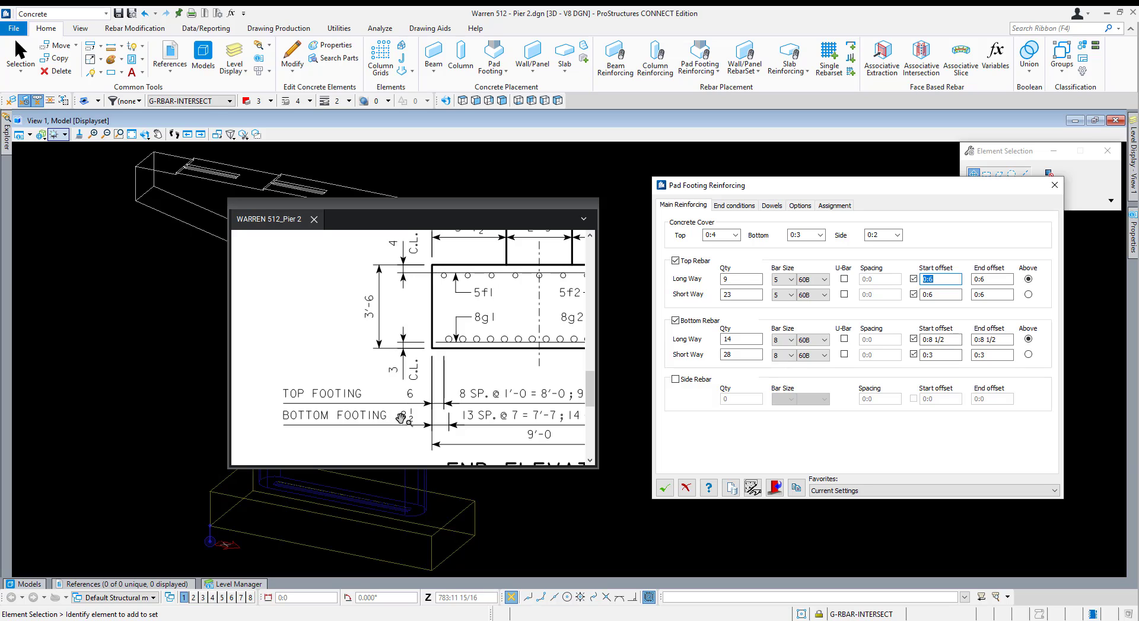
scroll(433, 405, "right", 3)
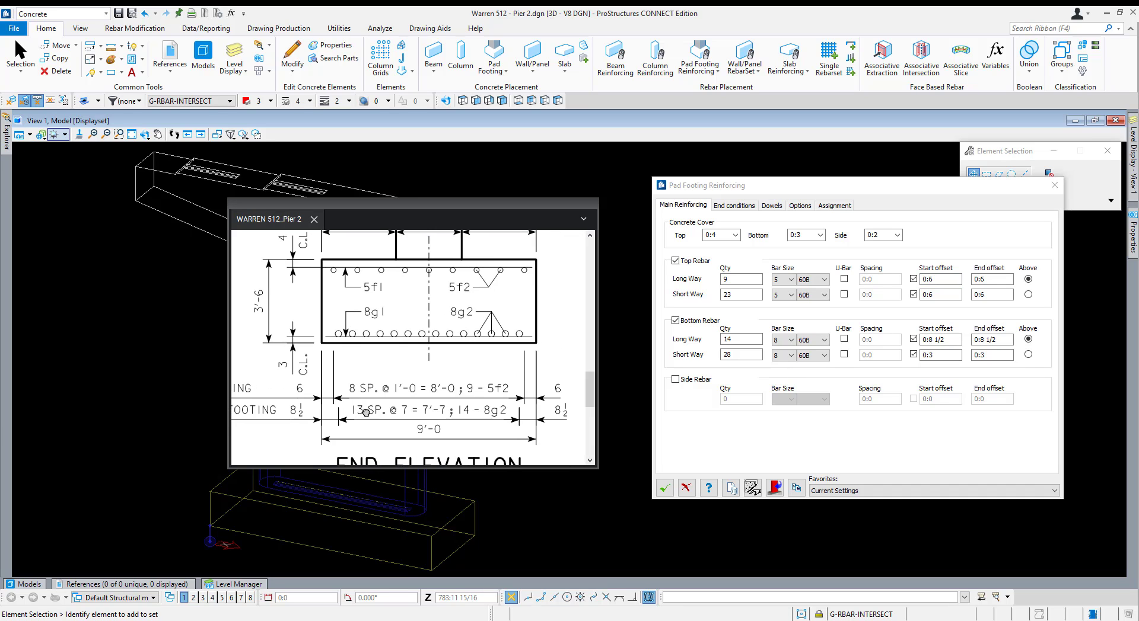
Check the long-way quantities of the top and bottom rebar against the 5f2 and 8g2 callouts.
scroll(456, 402, "up", 2)
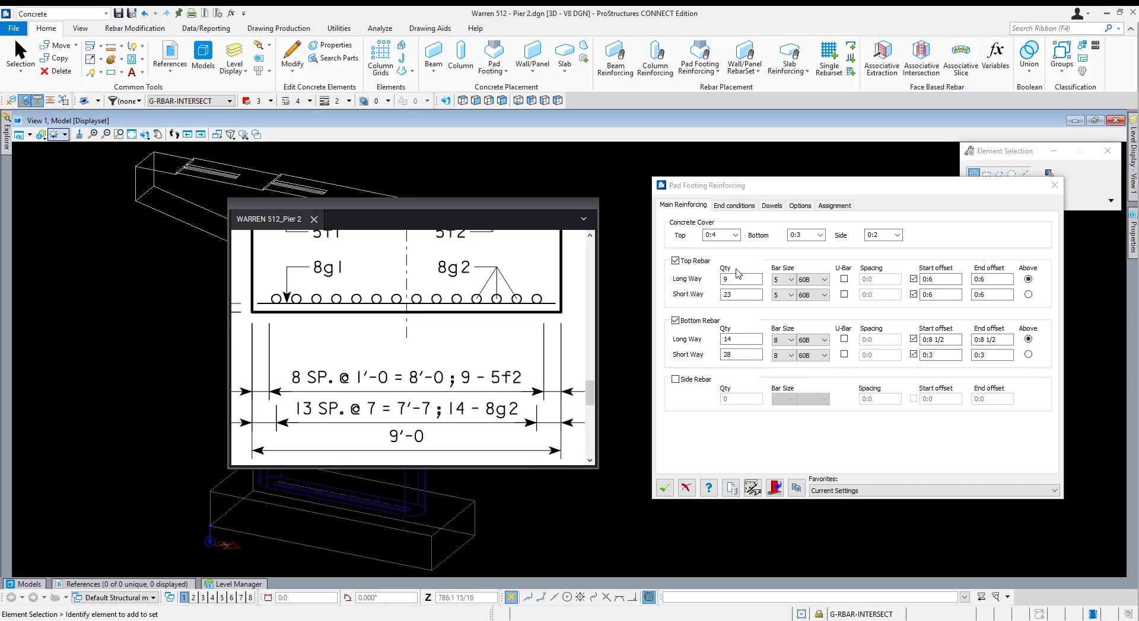
left_click_drag(739, 279, 716, 278)
left_click(454, 415)
left_click_drag(745, 337, 679, 329)
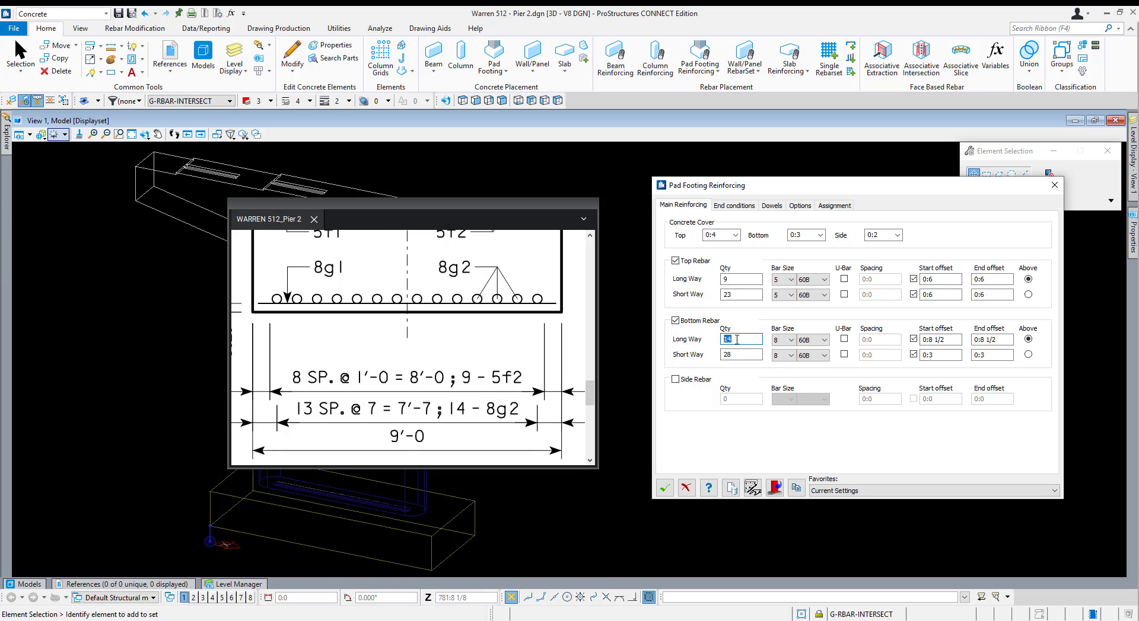
key("Tab")
Review the bar size, end condition and dowel settings of the pad footing reinforcement.
left_click(794, 276)
left_click(734, 205)
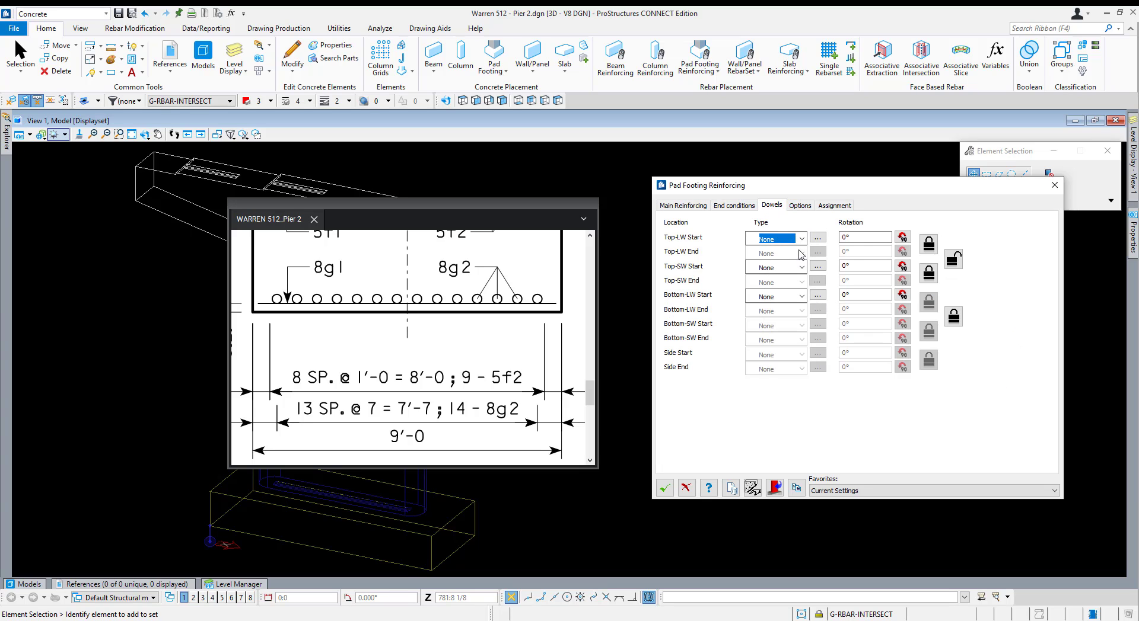
left_click(769, 207)
mouse_move(725, 186)
left_mouse_down()
mouse_move(759, 221)
mouse_move(729, 182)
left_mouse_up()
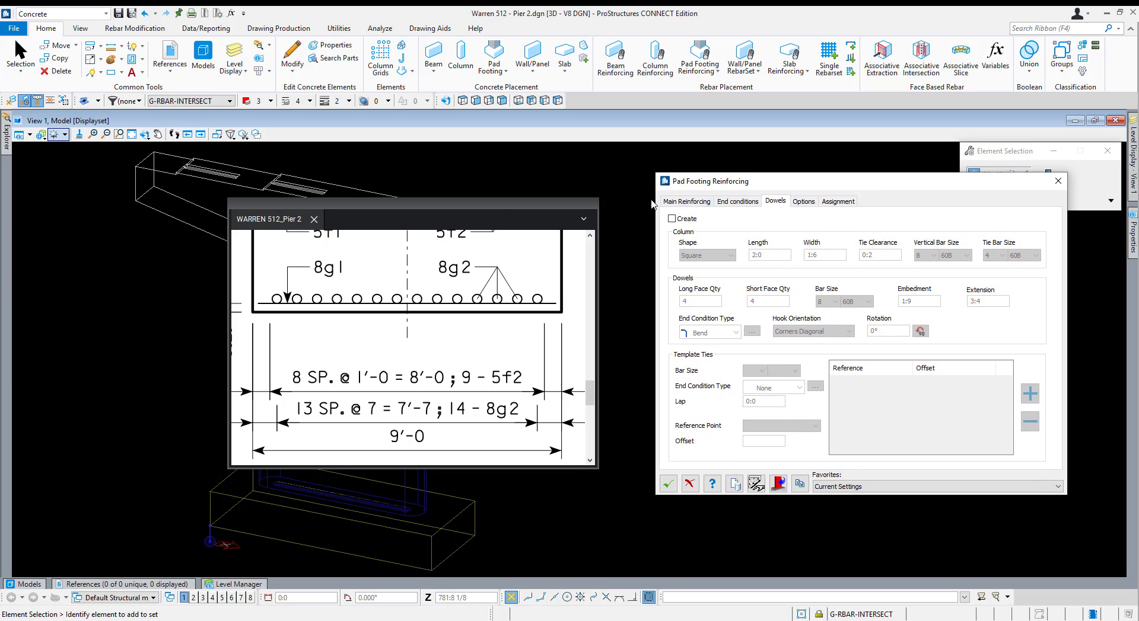
Move the drawing and the dialog clear of the footing, and review the description options in the assignment settings.
mouse_move(476, 208)
left_mouse_down()
mouse_move(567, 259)
mouse_move(1029, 335)
mouse_move(996, 334)
left_mouse_up()
left_click_drag(873, 186, 439, 112)
left_click(405, 127)
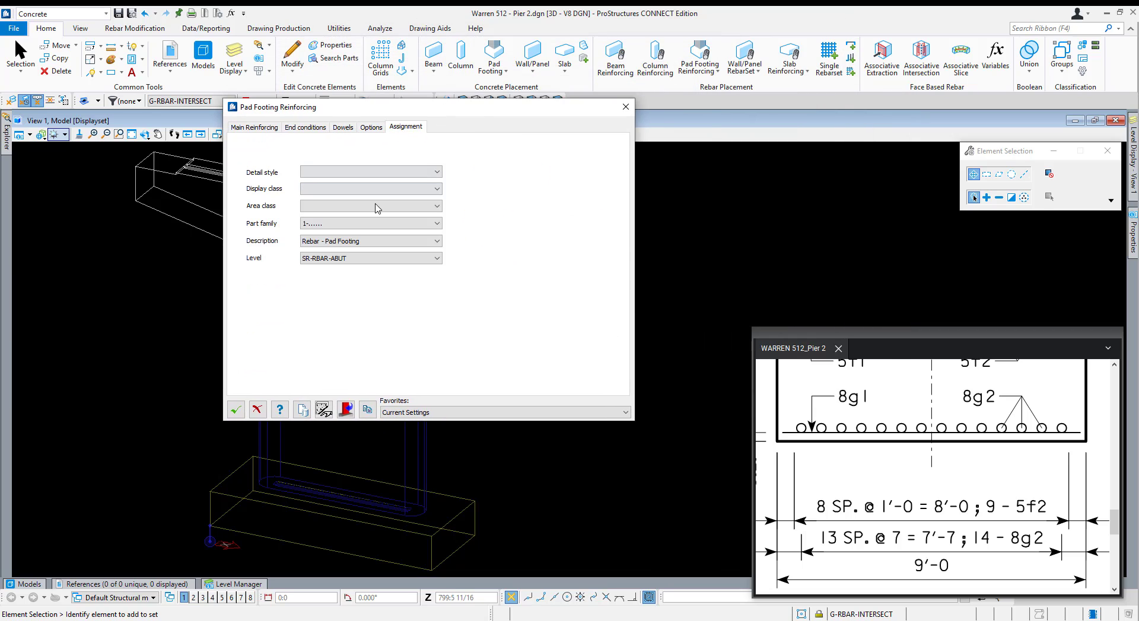
left_click(439, 246)
scroll(437, 294, "down", 2)
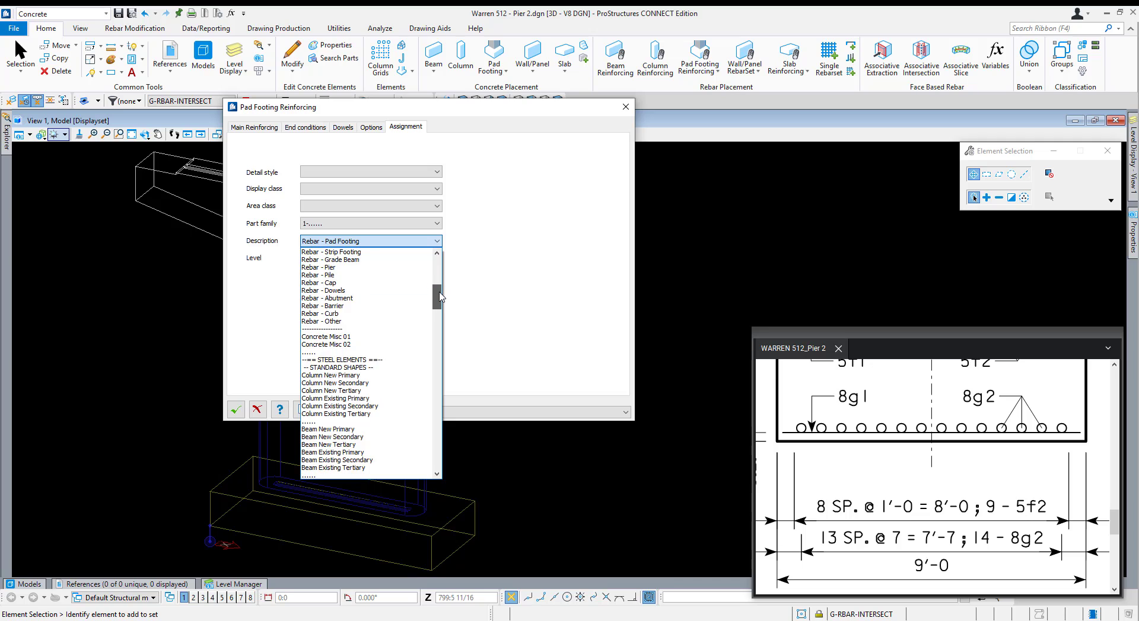
left_click(508, 266)
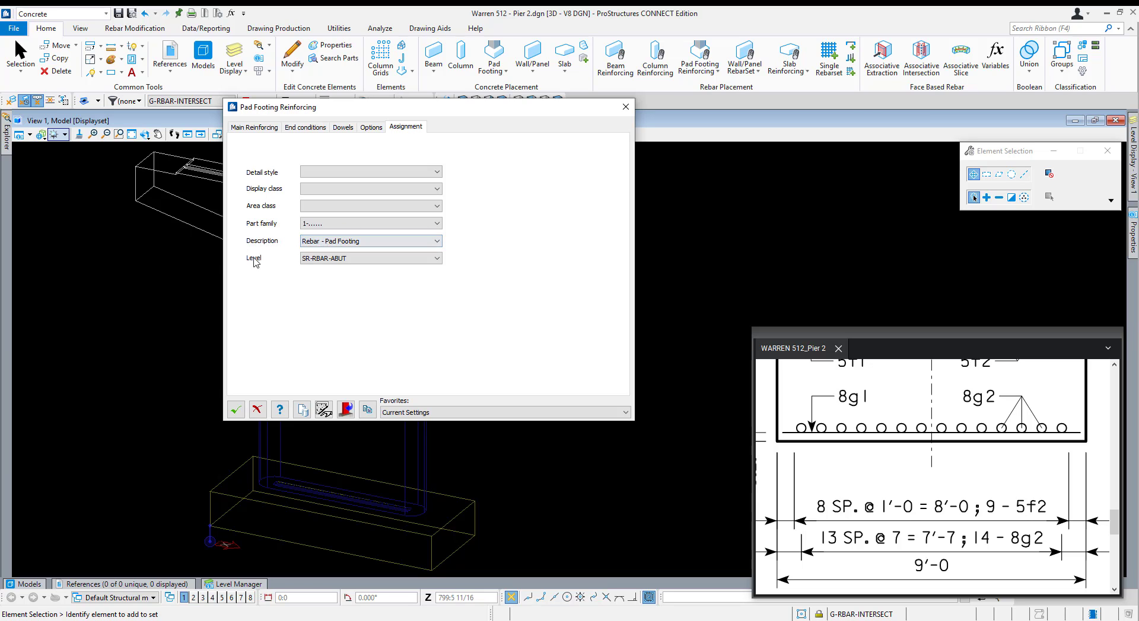
Generate the configured reinforcement in the pier's pad footing.
left_click(323, 410)
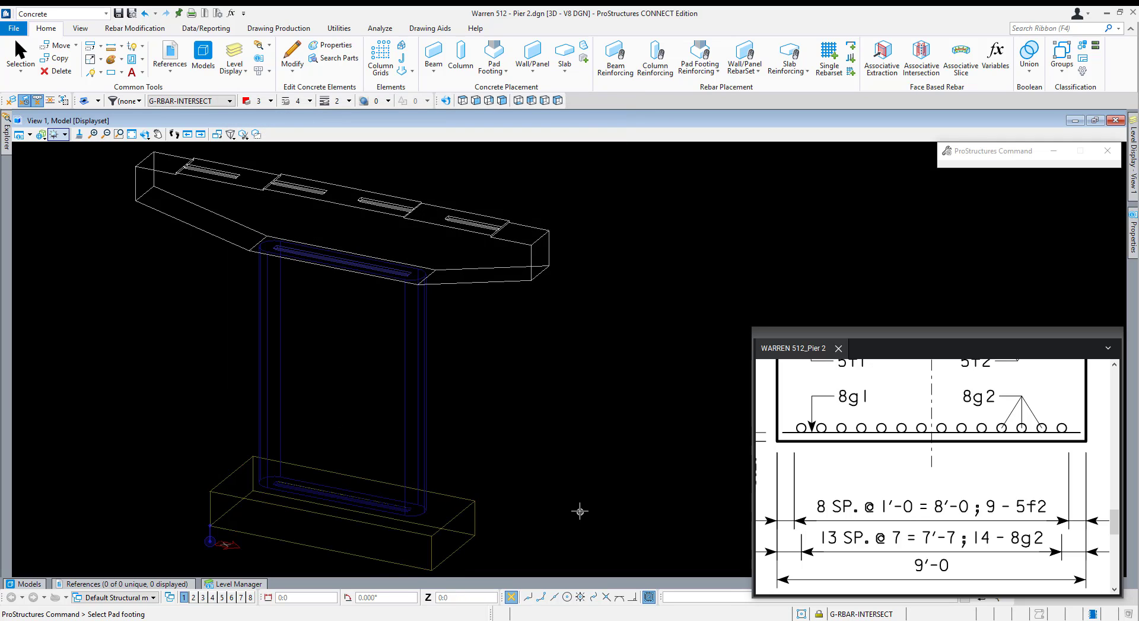
left_click(477, 493)
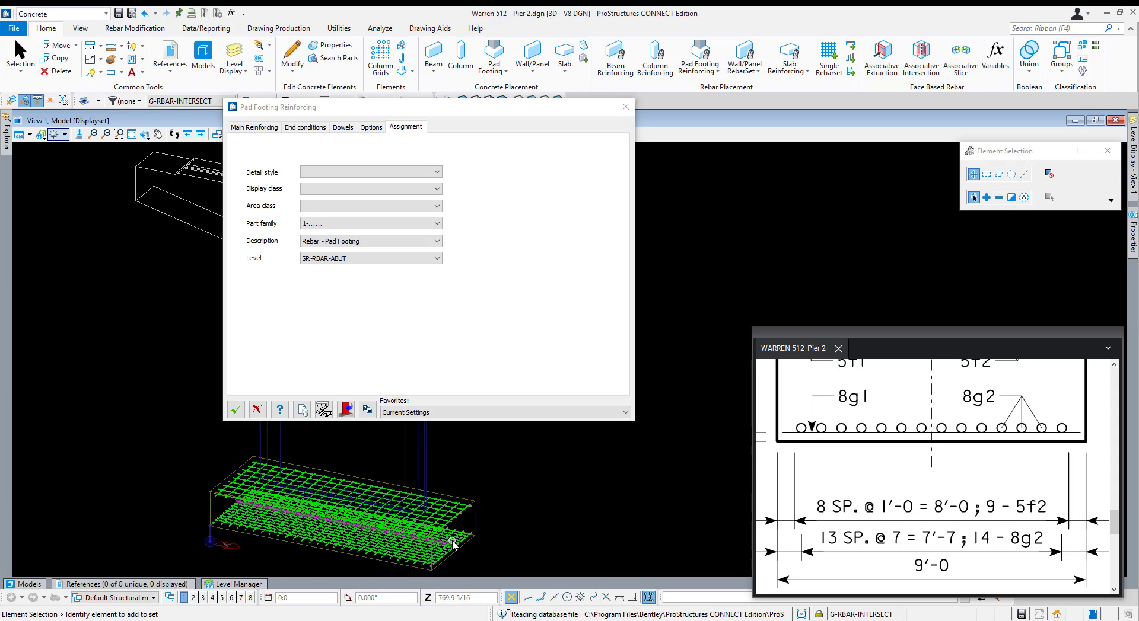
Assign the pad footing reinforcement to the PS_OBJECT level and accept its settings.
mouse_move(453, 544)
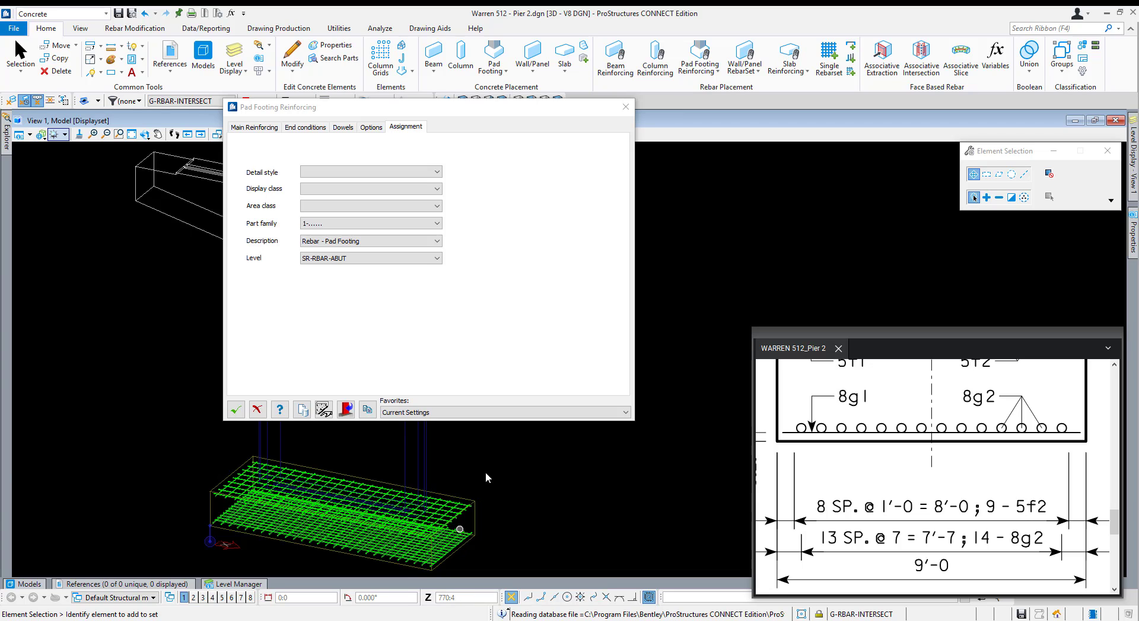
left_click(308, 259)
scroll(367, 321, "up", 3)
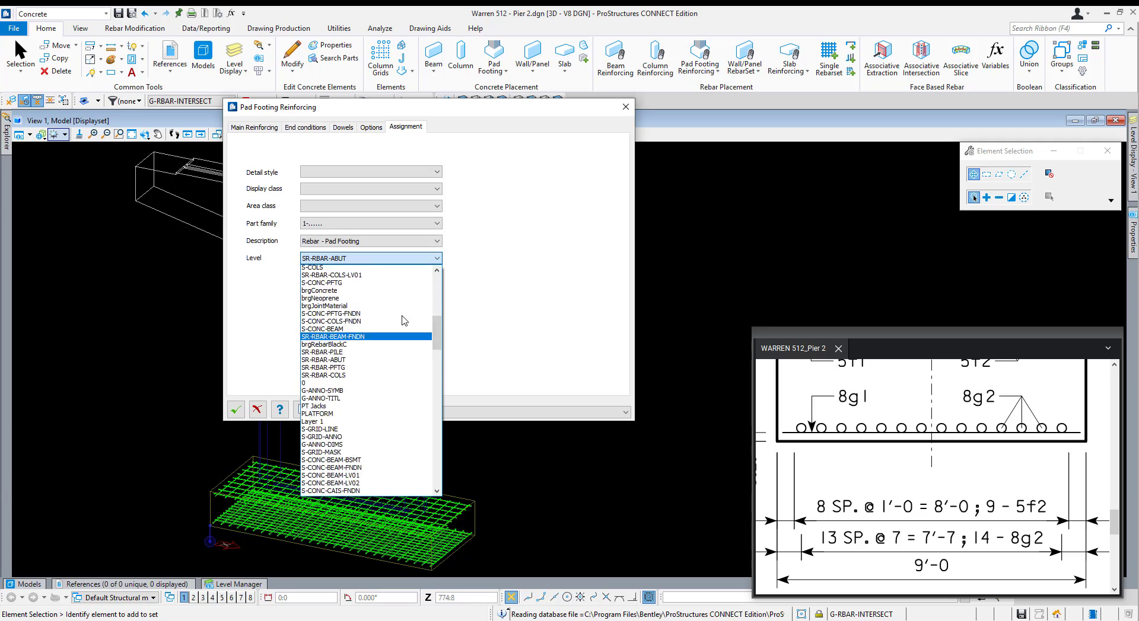
left_click(316, 277)
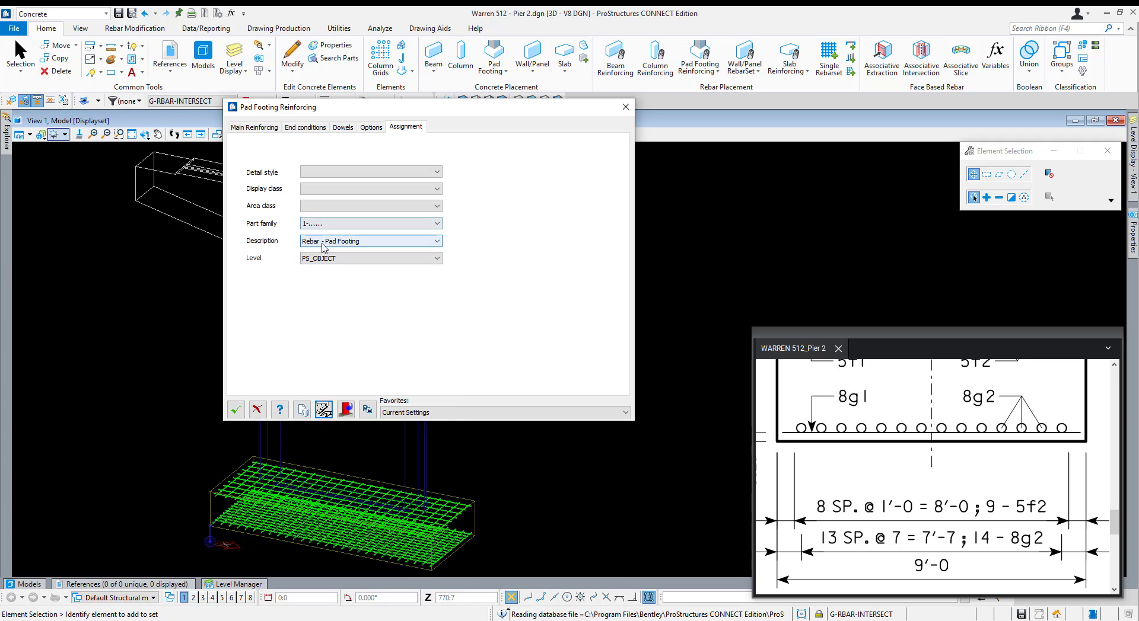
left_click(236, 410)
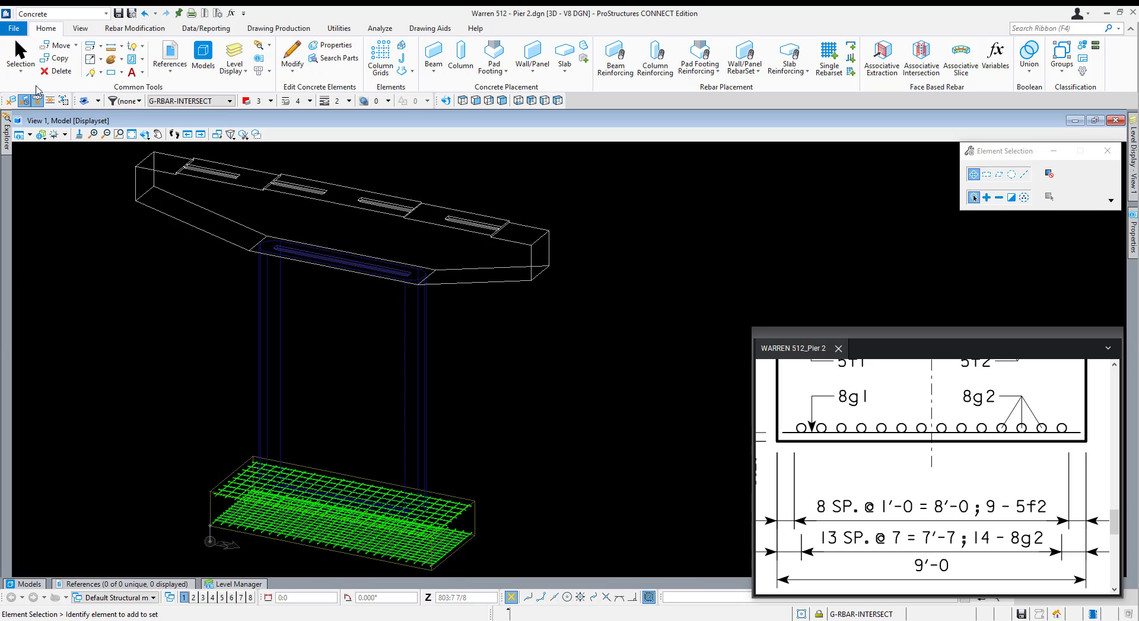
Review the Assign description level option in the ProStructures Global Settings, and return to the model.
left_click(13, 29)
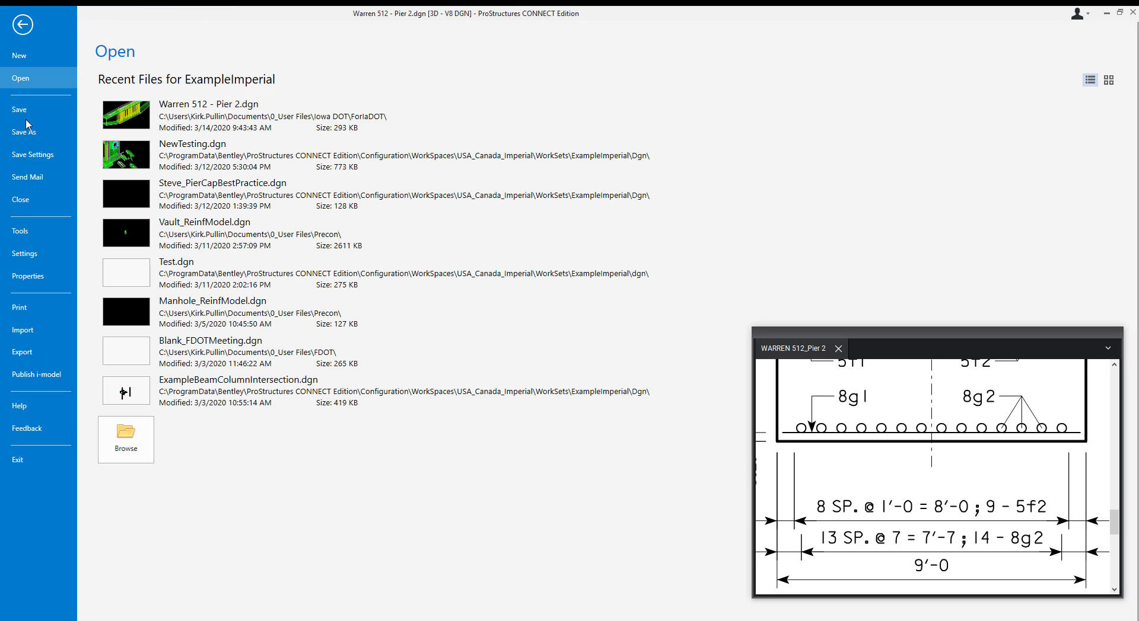
left_click(37, 252)
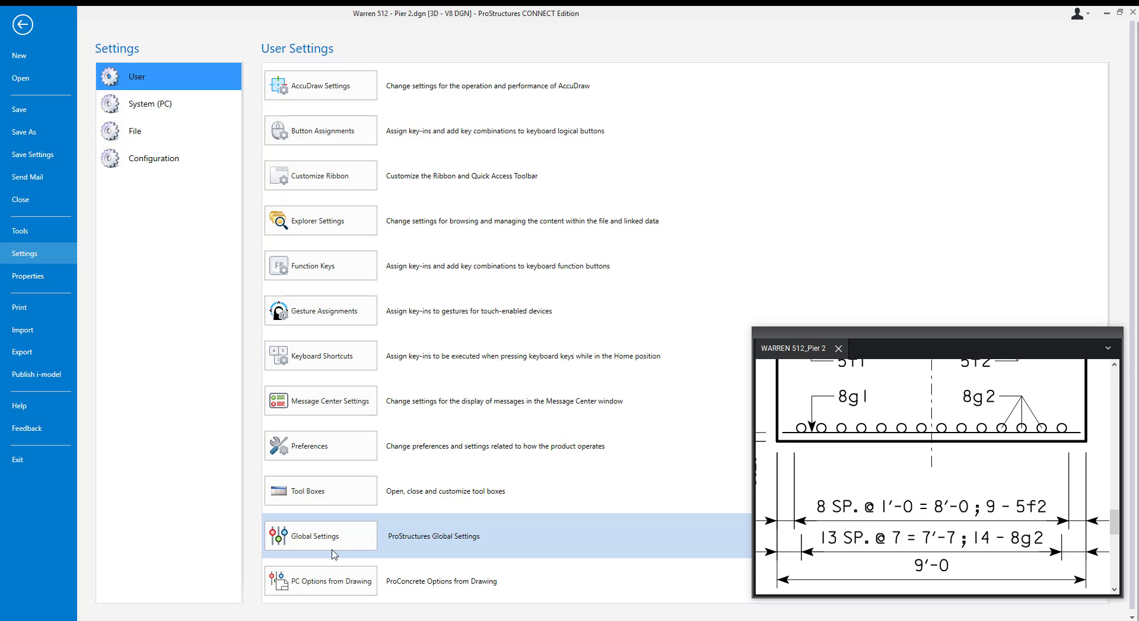
left_click(349, 532)
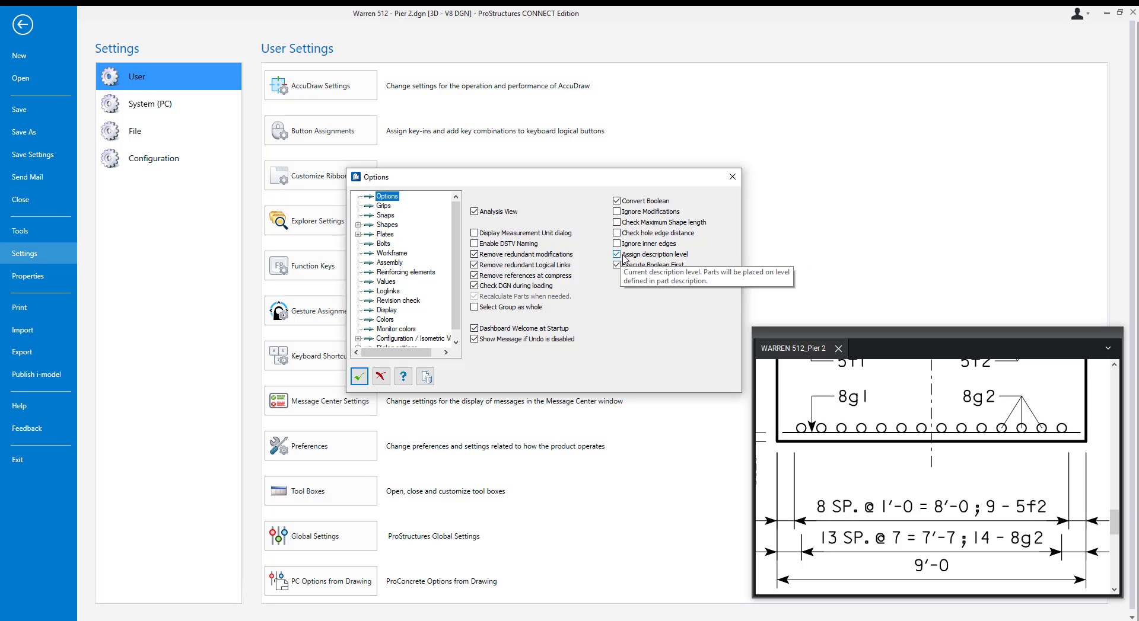
left_click(359, 377)
left_click(22, 25)
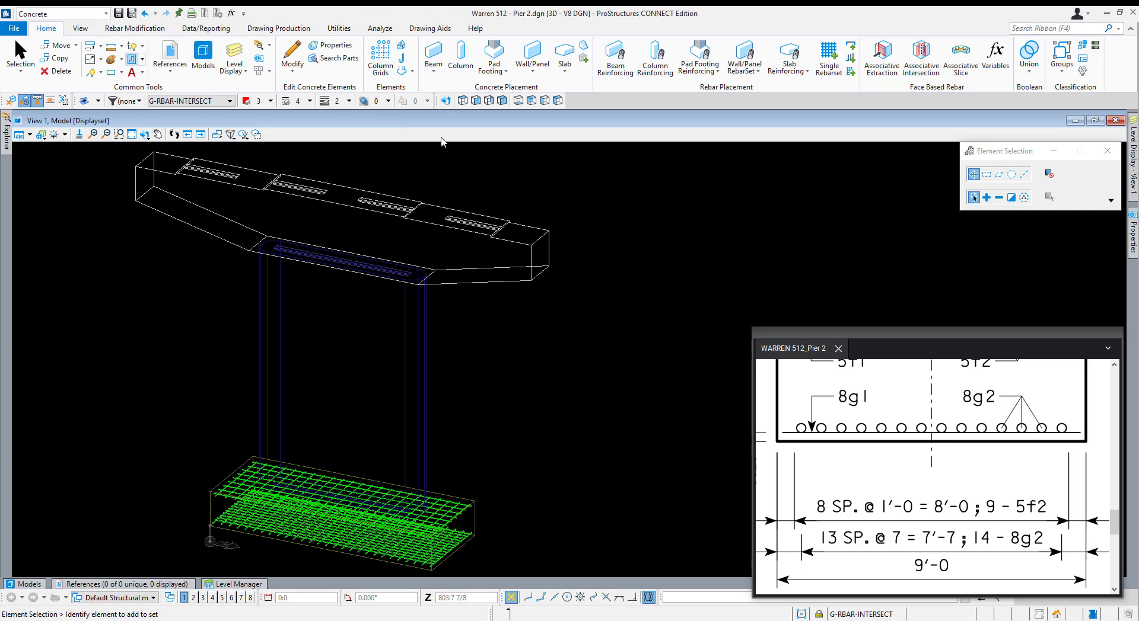
Select the footing's rebar to check the level it was placed on, and clear the selection.
left_click(371, 555)
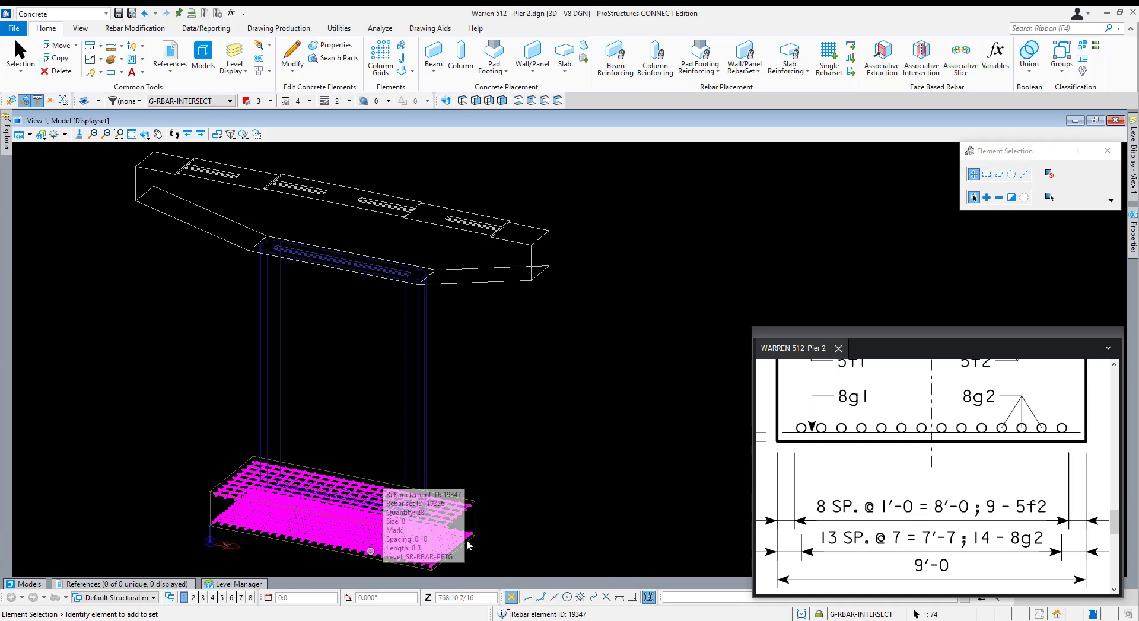
left_click(617, 342)
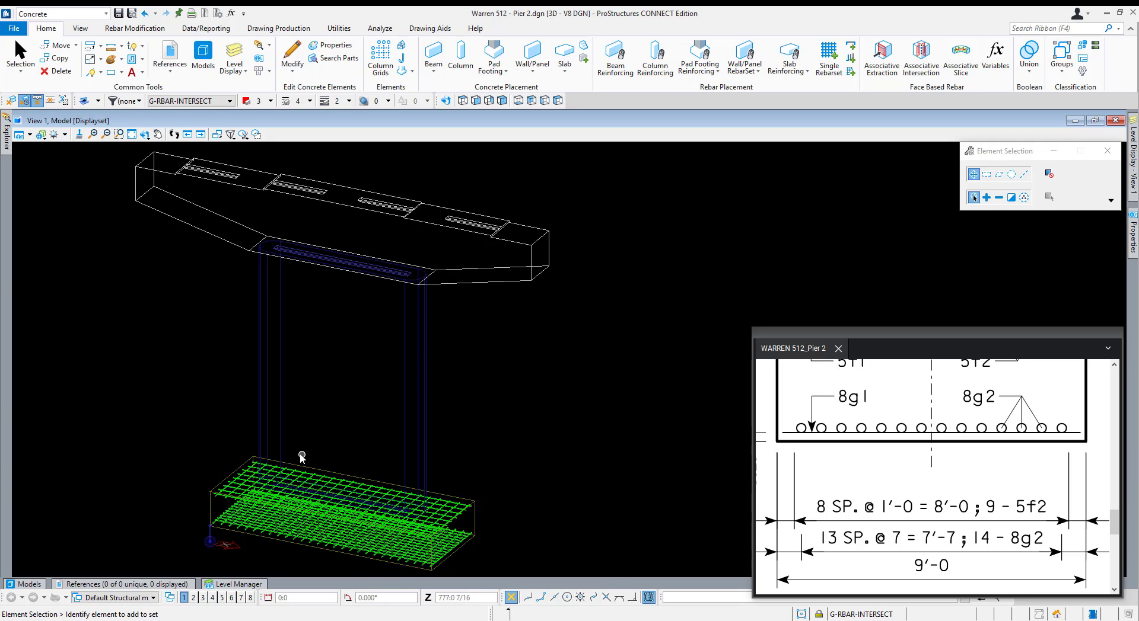
Apply Column Reinforcing to the pier's wall-shaped column between the footing and the cap.
middle_click_drag(221, 498, 454, 398, "shift")
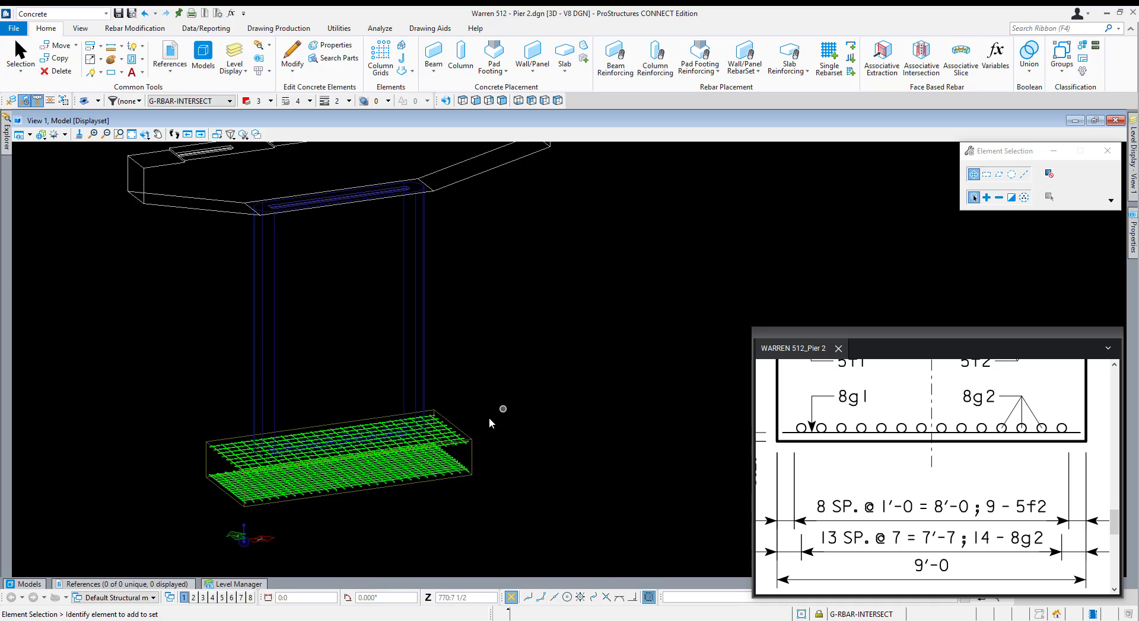
left_click(658, 57)
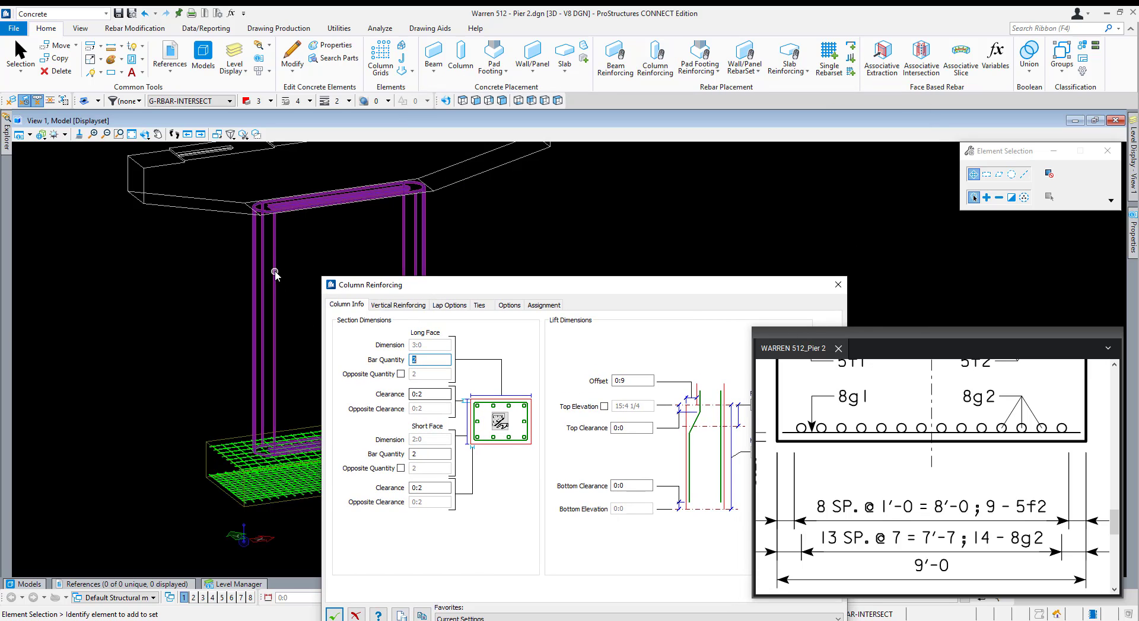
middle_click_drag(280, 262, 209, 271)
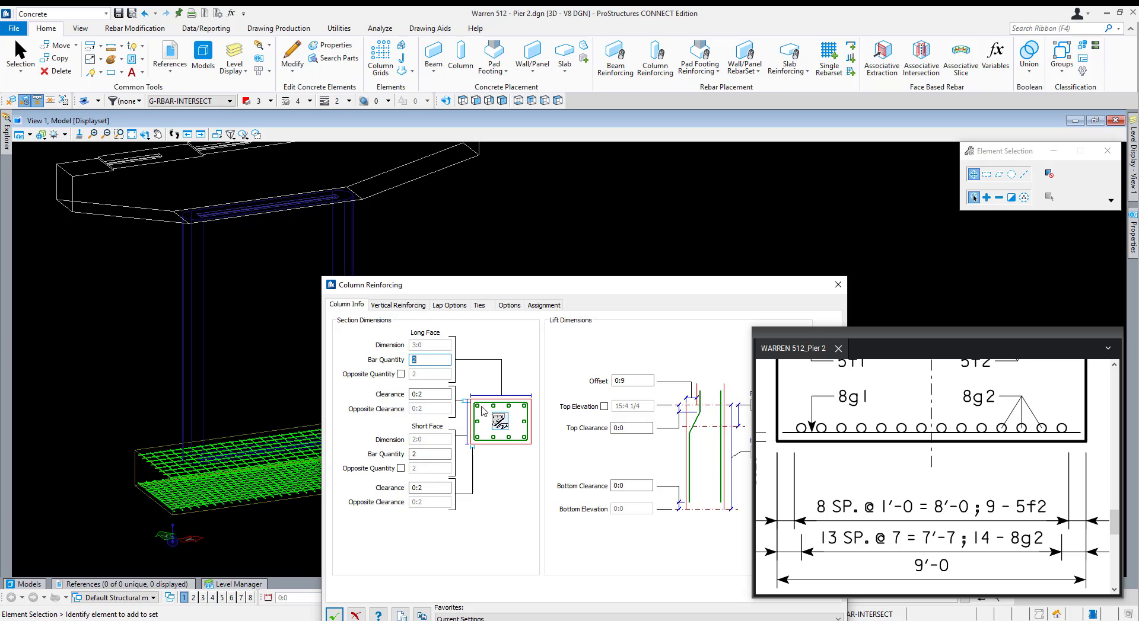
left_click(339, 226)
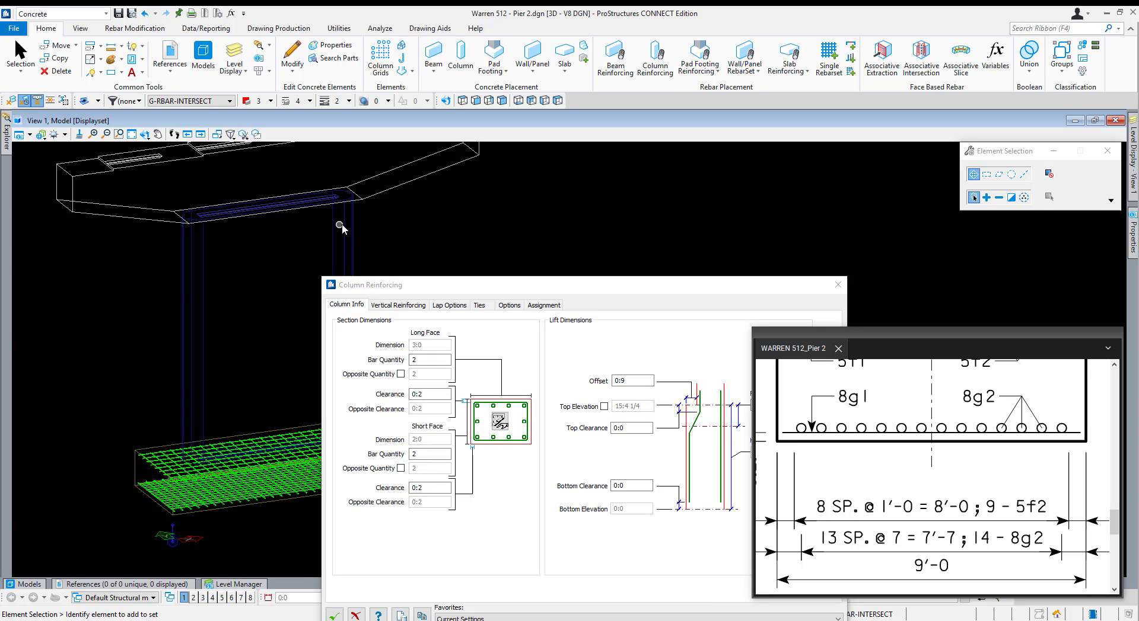
left_click(500, 422)
left_click(343, 334)
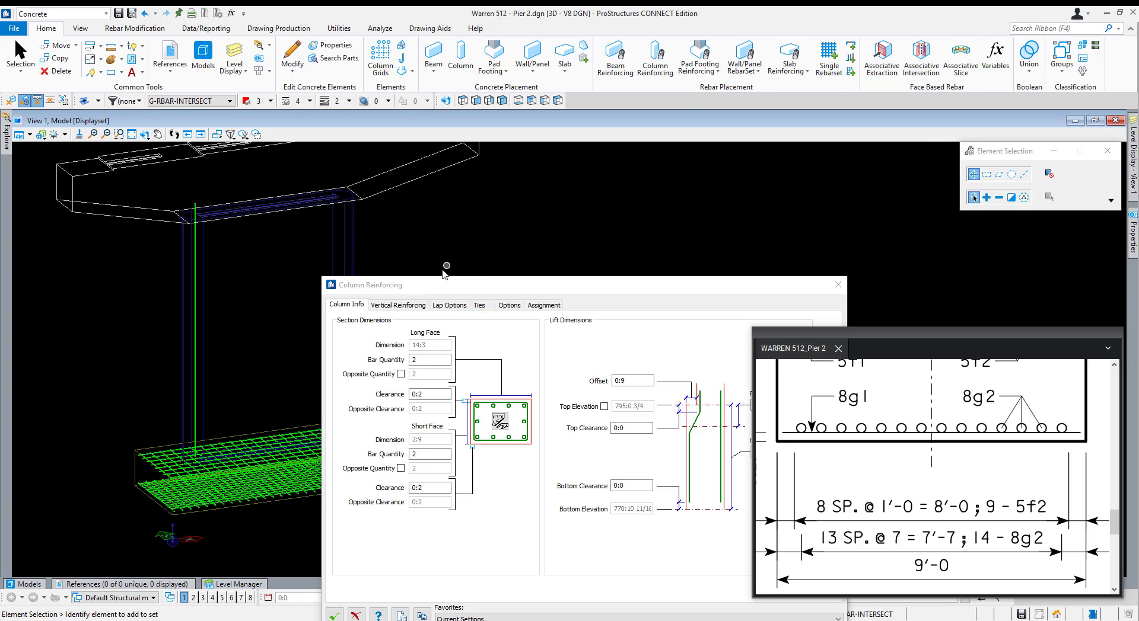
scroll(195, 219, "up", 3)
scroll(188, 220, "down", 3)
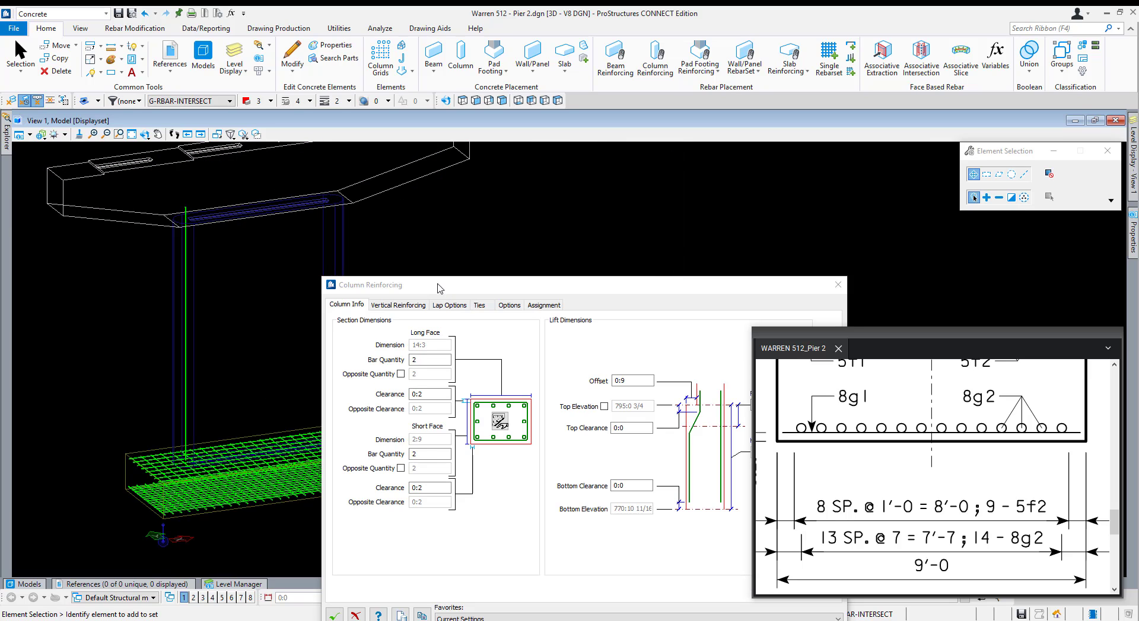
Place the V1 vertical bars, size 8 grade 60B, at all bar positions of the column section.
left_click_drag(438, 289, 326, 197)
left_click(285, 212)
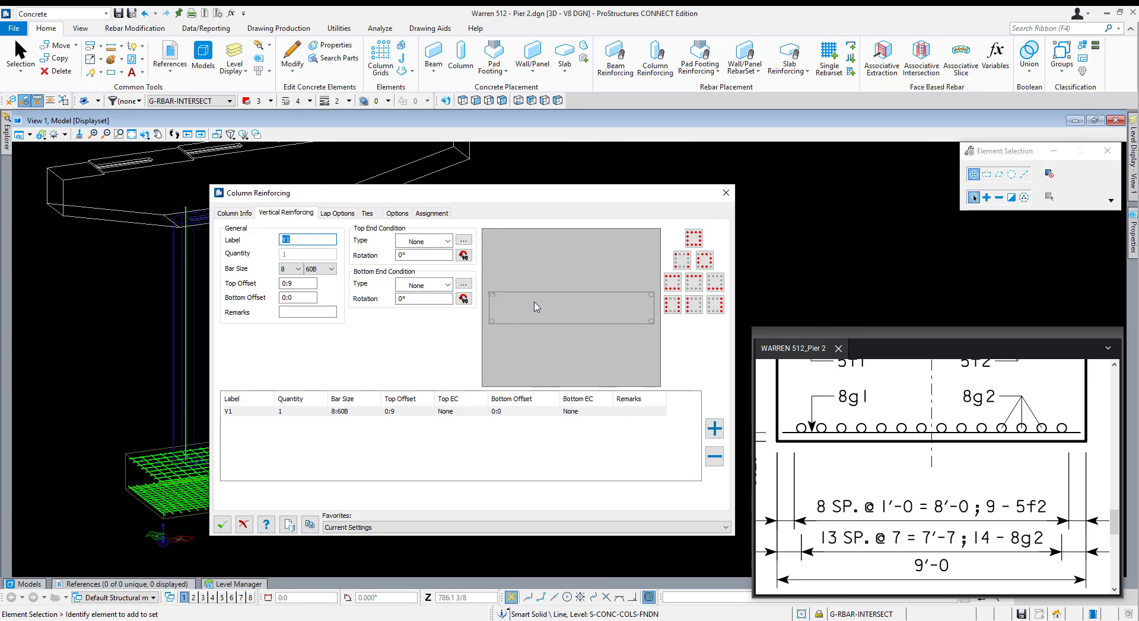
left_click(693, 238)
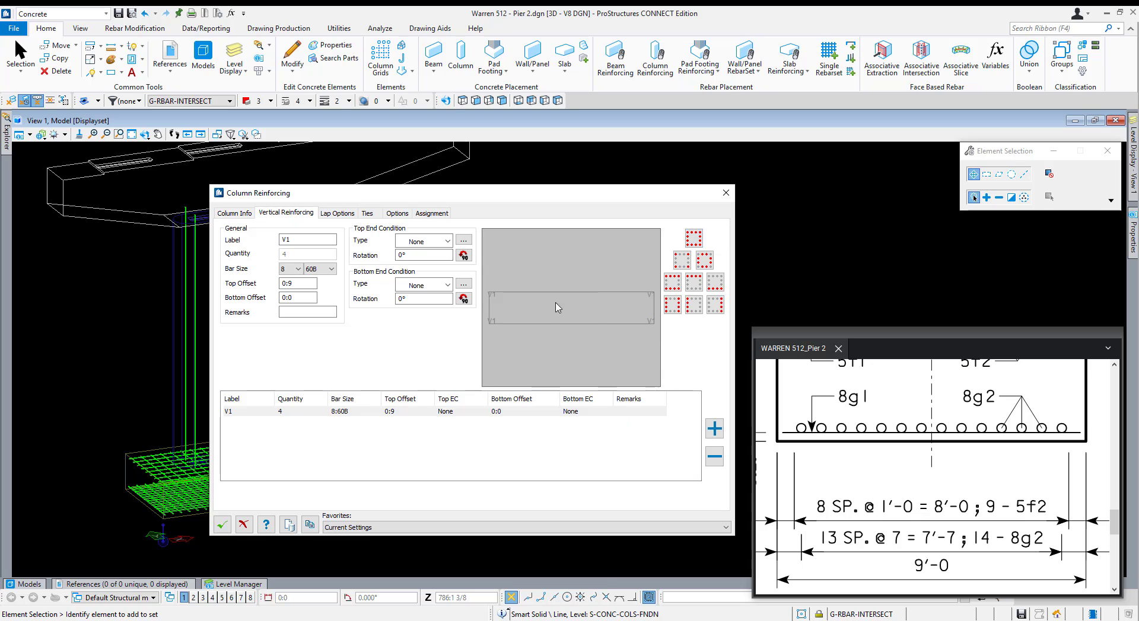
left_click_drag(280, 197, 285, 437)
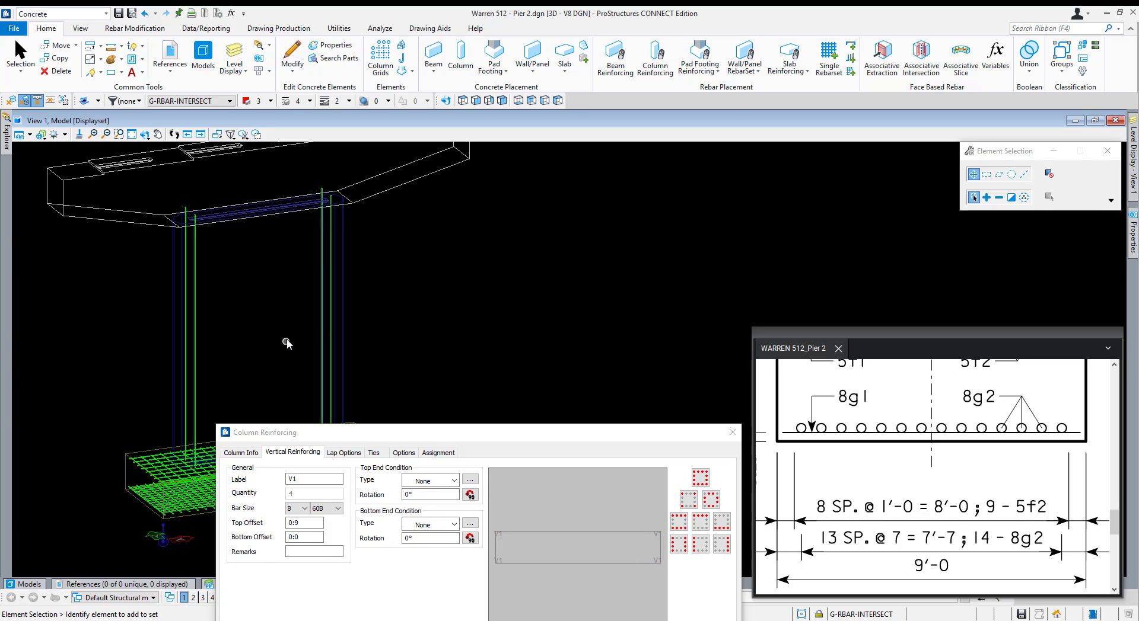
Examine in front view where the column's vertical bars end relative to the footing and its top rebar.
middle_click_drag(255, 346, 417, 263)
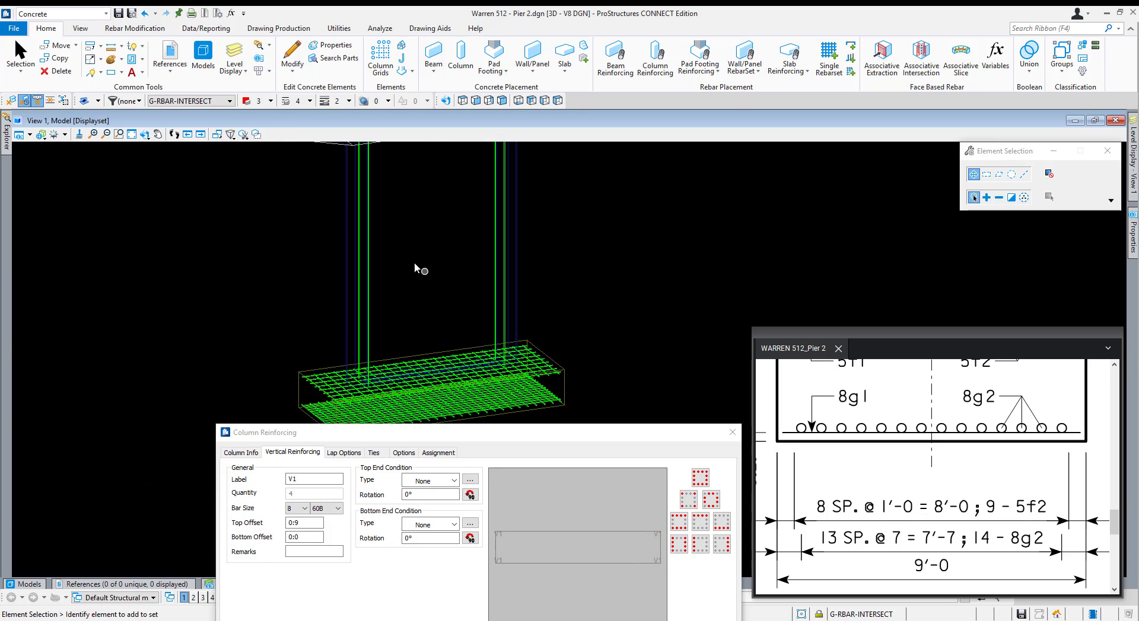
left_click(476, 102)
left_click(471, 154)
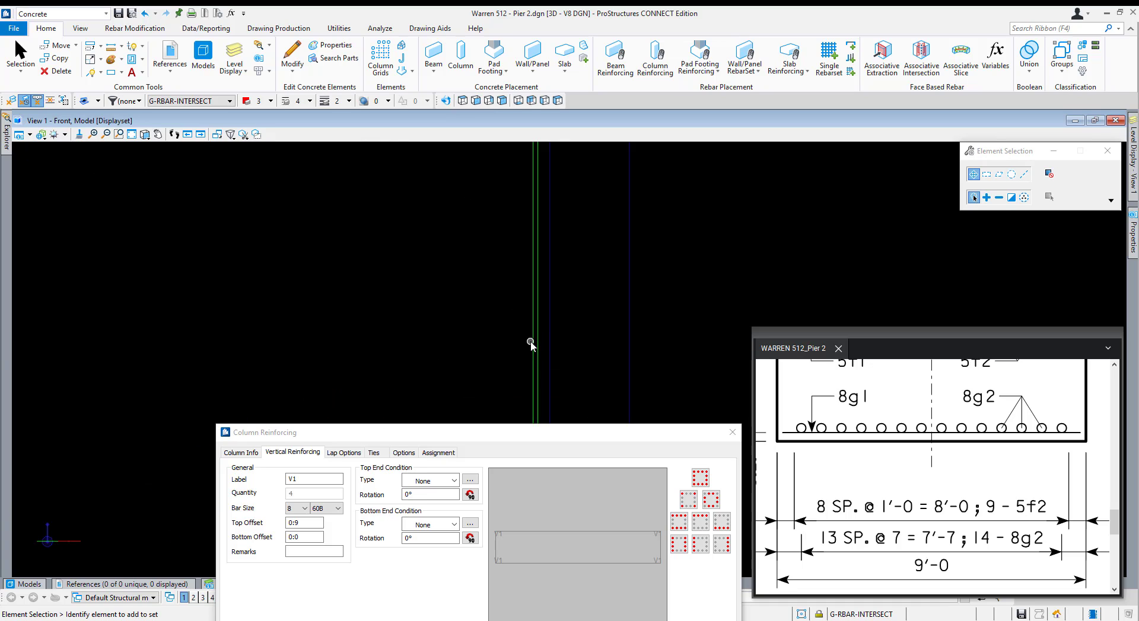
scroll(225, 295, "down", 5)
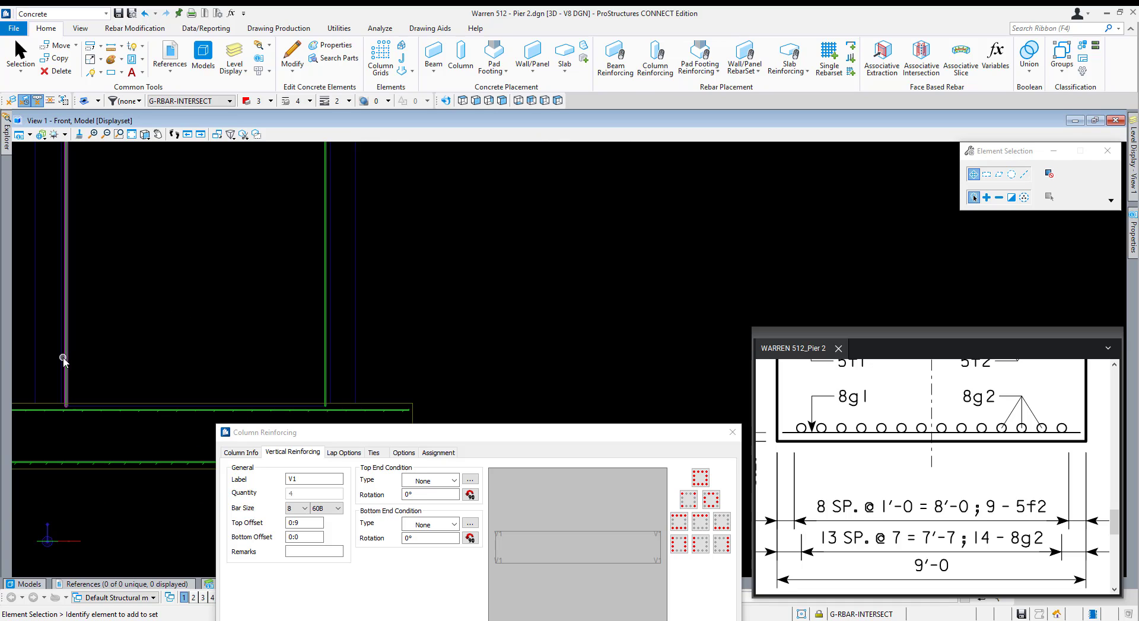
scroll(73, 360, "up", 5)
scroll(84, 428, "down", 1)
middle_click_drag(123, 427, 348, 317)
scroll(299, 327, "up", 2)
scroll(299, 328, "down", 3)
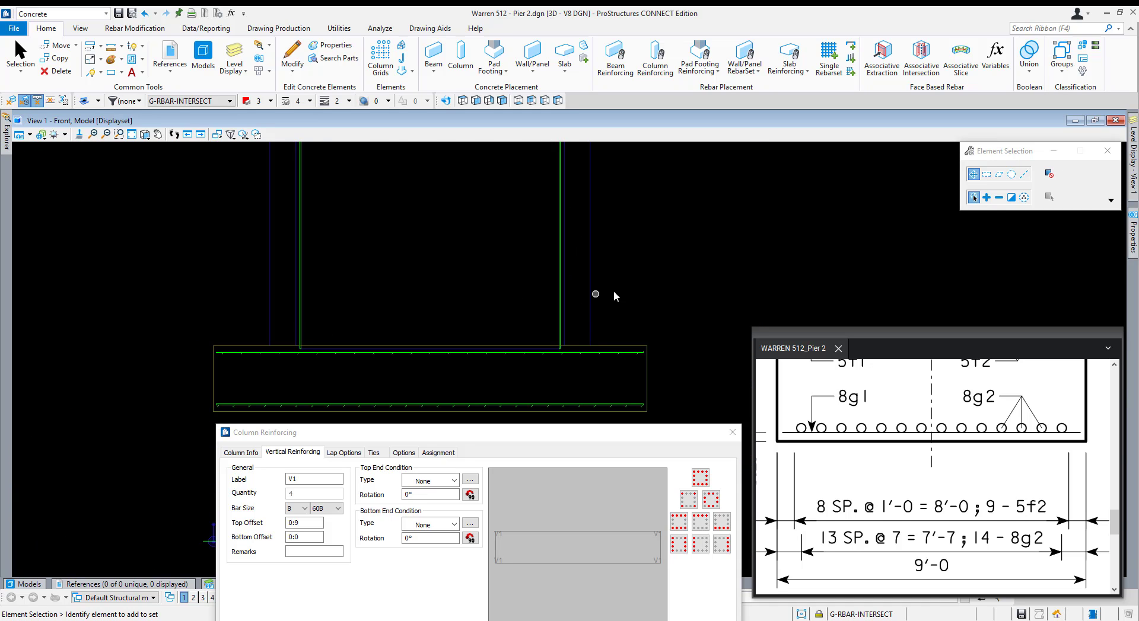
middle_click_drag(389, 275, 399, 297)
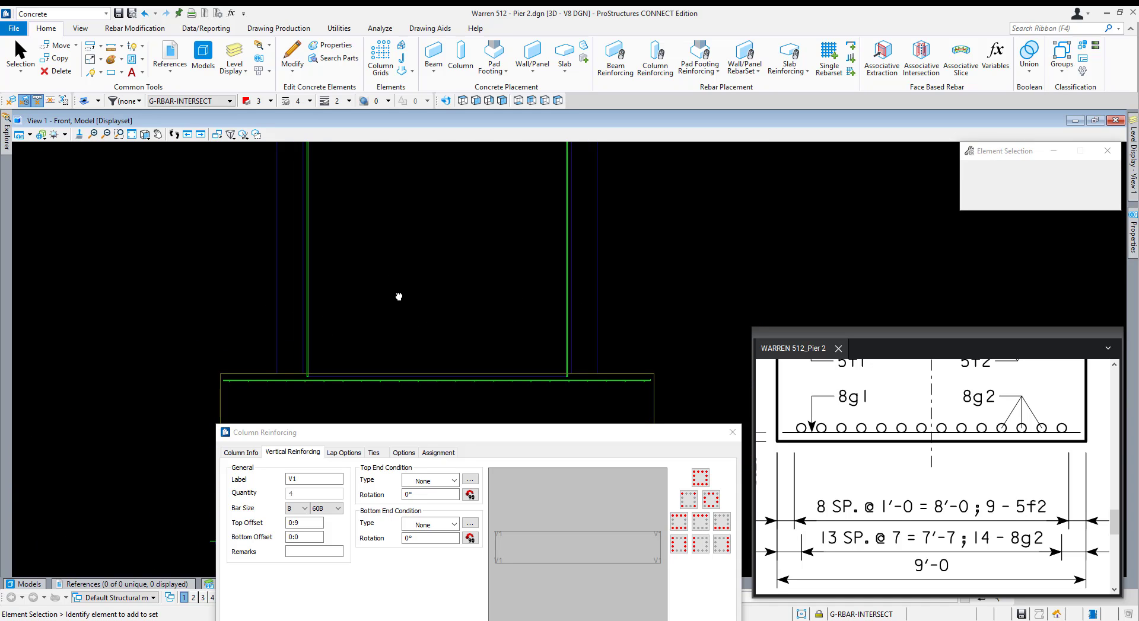
middle_click_drag(543, 326, 579, 291)
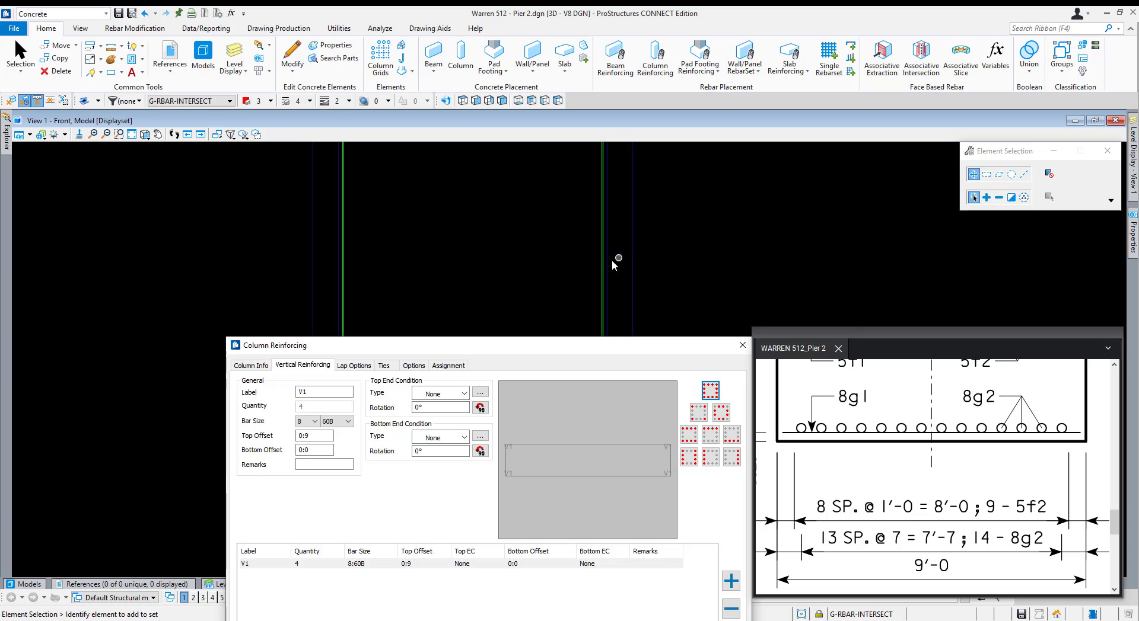
middle_click_drag(424, 257, 558, 205)
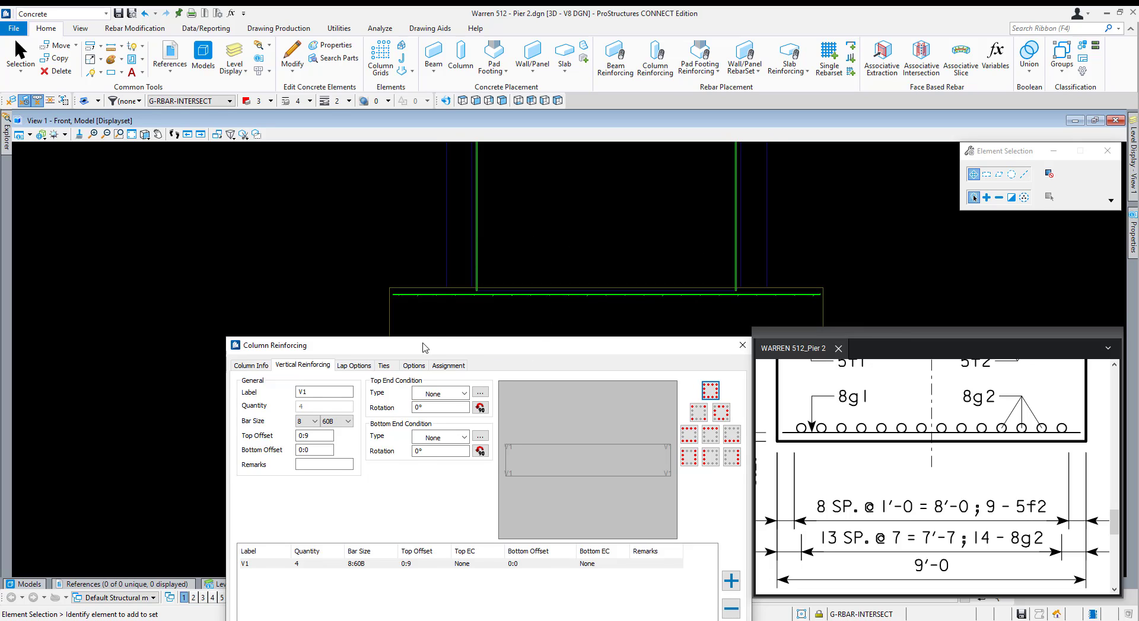
left_click_drag(424, 348, 421, 338)
scroll(469, 290, "up", 3)
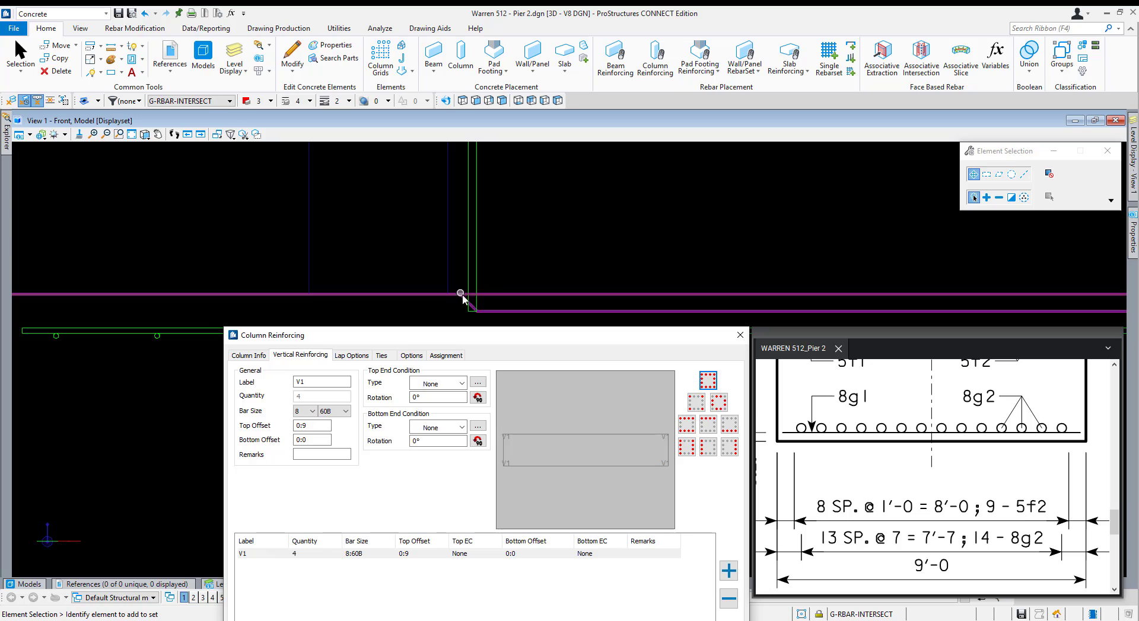
Measure the vertical gap between the column's bottom edge and the top of the footing with a temporary SmartLine.
left_click(508, 278)
key("q")
key("1")
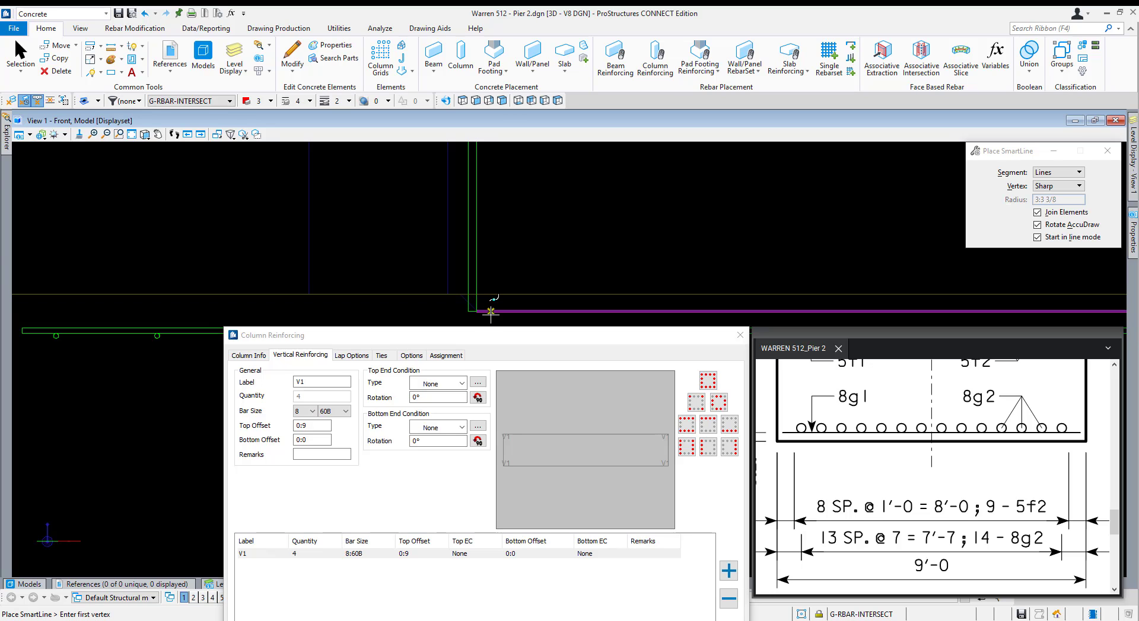
left_click(491, 311)
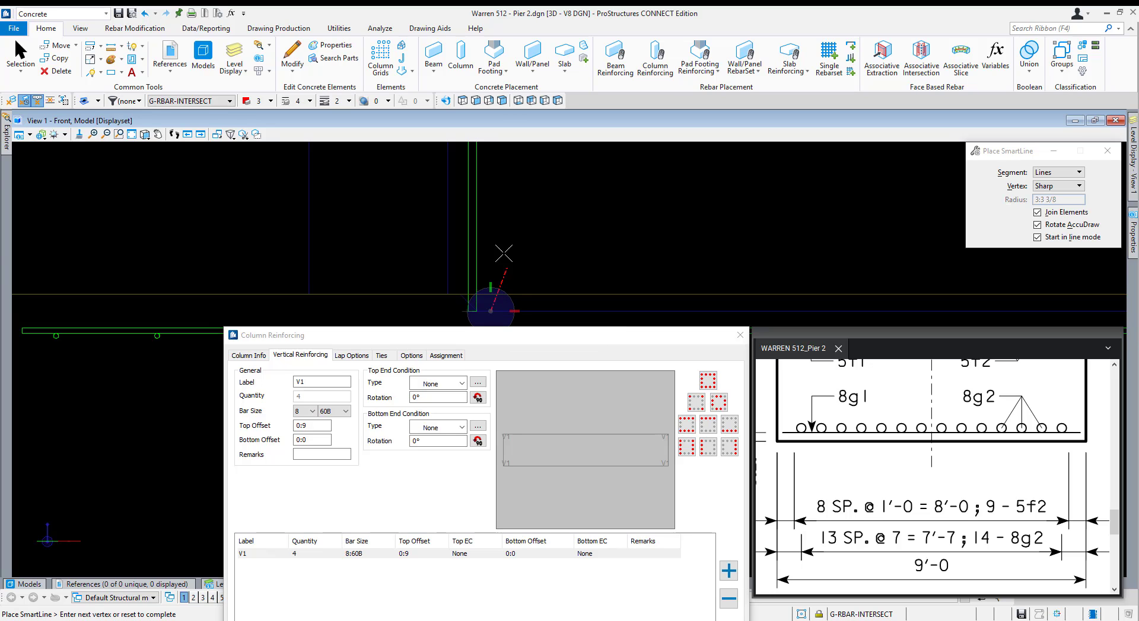
right_click(511, 299)
left_click_drag(476, 338, 856, 324)
left_click(498, 311)
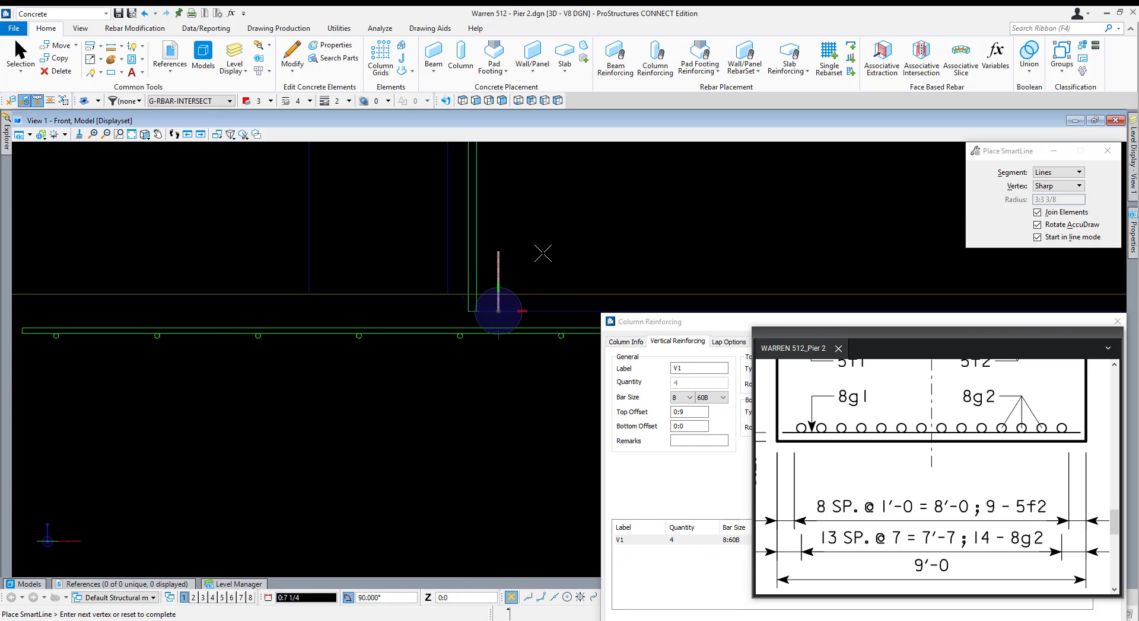
right_click(557, 297)
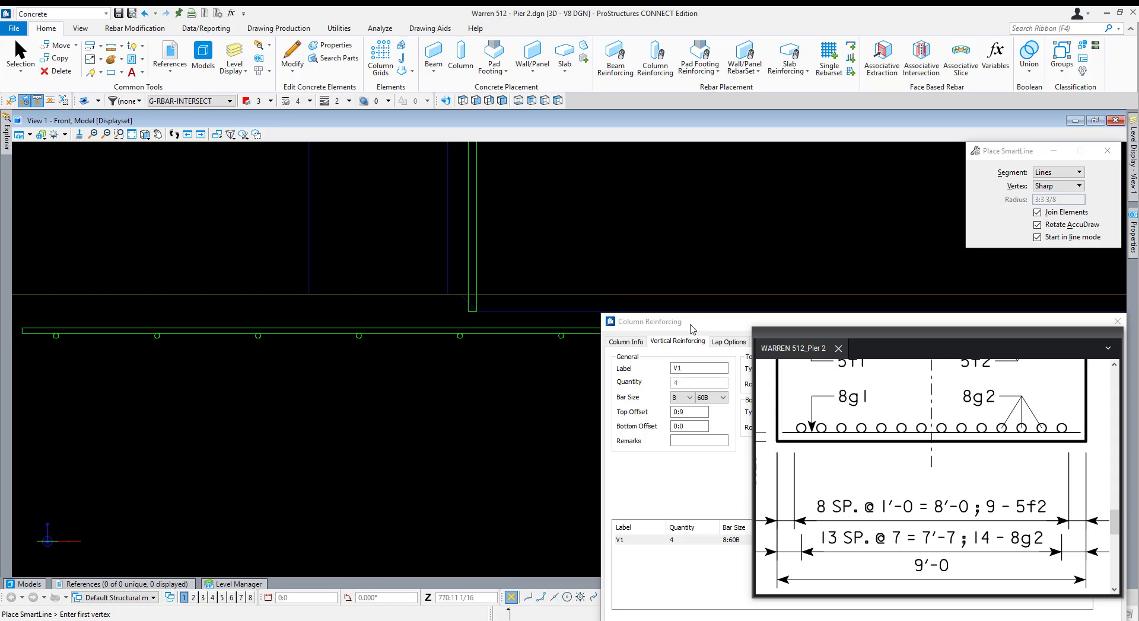
Set the bottom clearance of the column reinforcement to 0:2.
left_click_drag(690, 329, 347, 171)
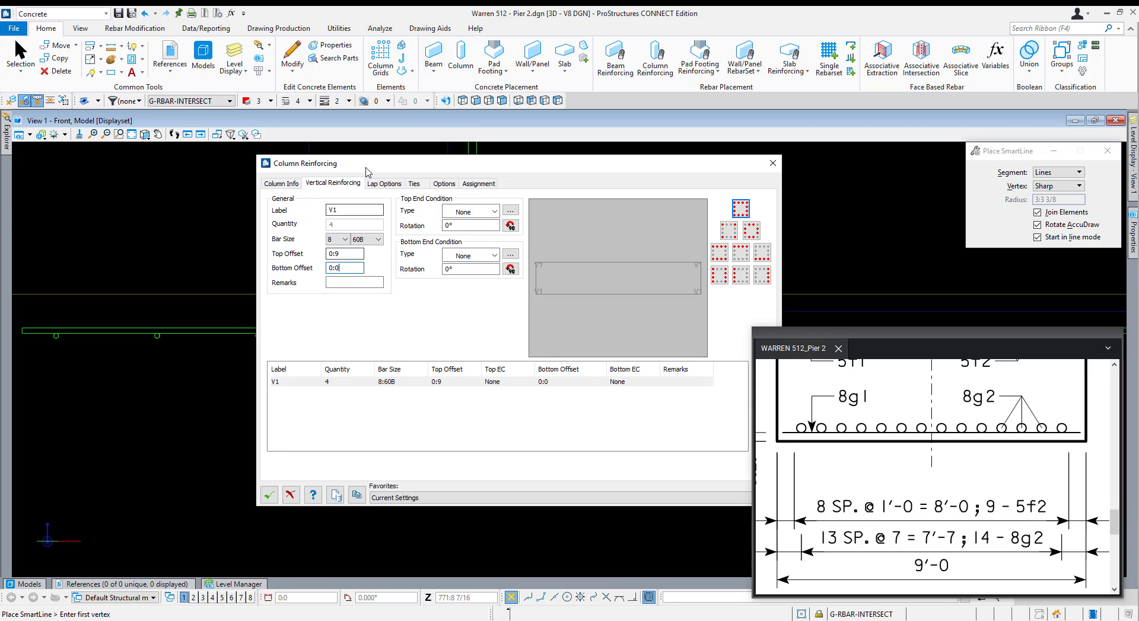
left_click_drag(368, 170, 255, 361)
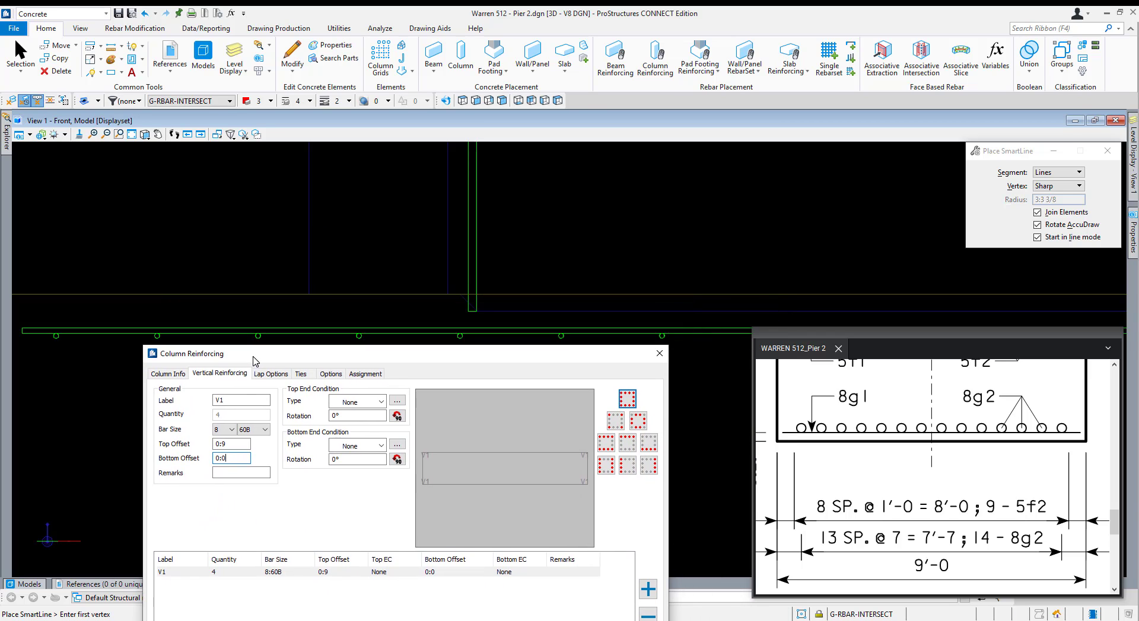
left_click(168, 373)
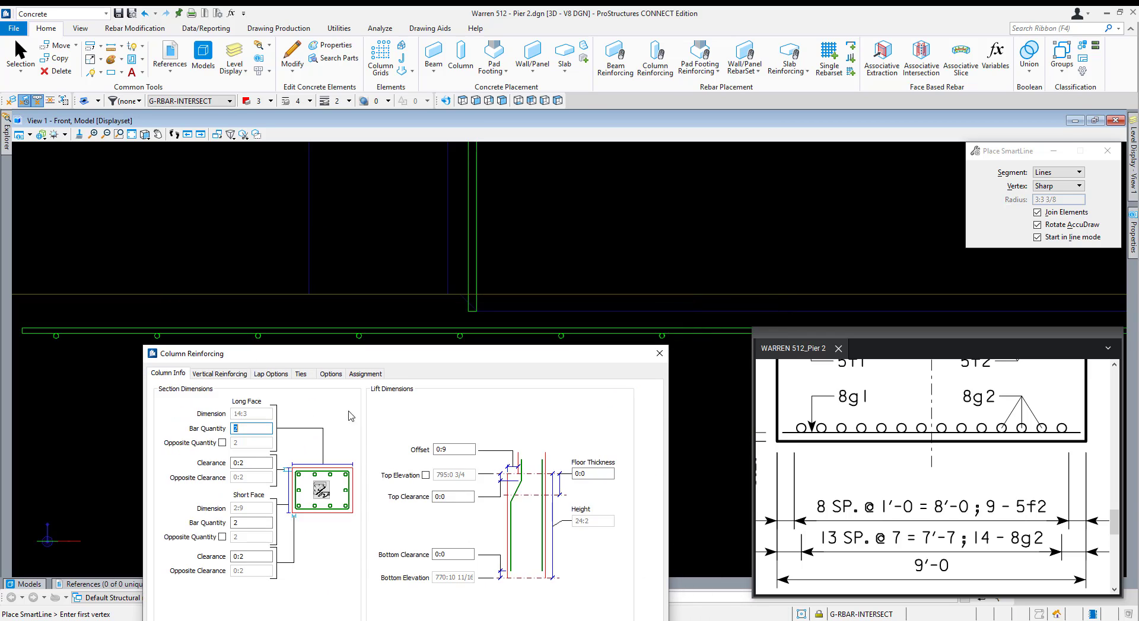
left_click(450, 557)
key("Tab")
left_click_drag(457, 355, 497, 363)
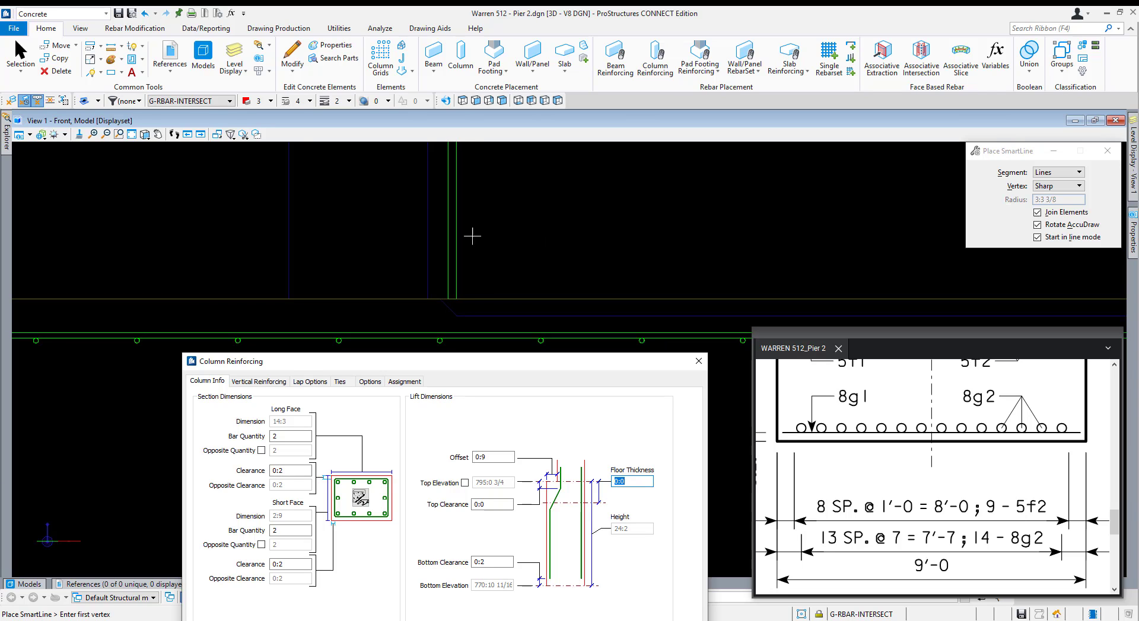
Set the long face bar quantity of the column reinforcement to 18, following the bar spacing in Section B-B of the reference drawing.
left_click_drag(310, 365, 291, 378)
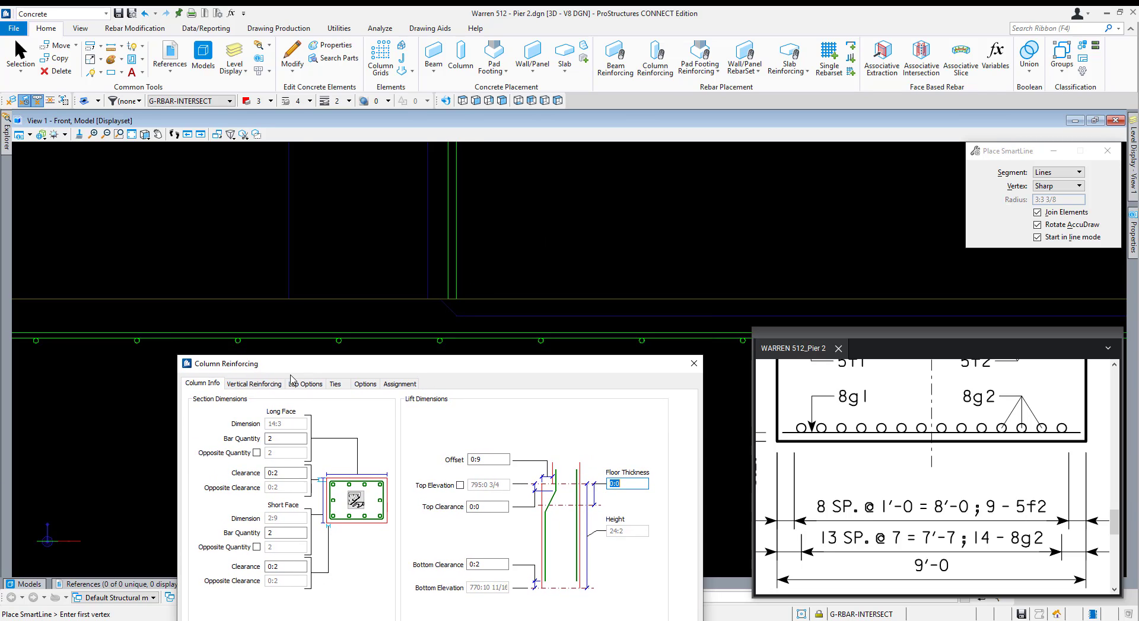
double_click(284, 440)
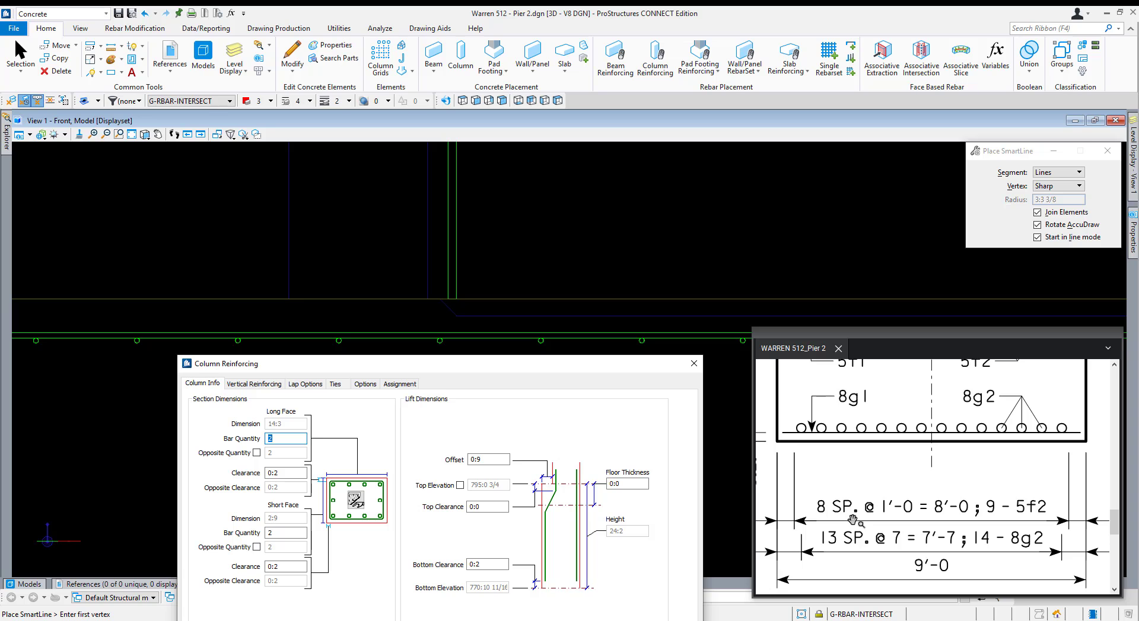
left_click_drag(900, 476, 875, 468)
scroll(878, 463, "down", 8)
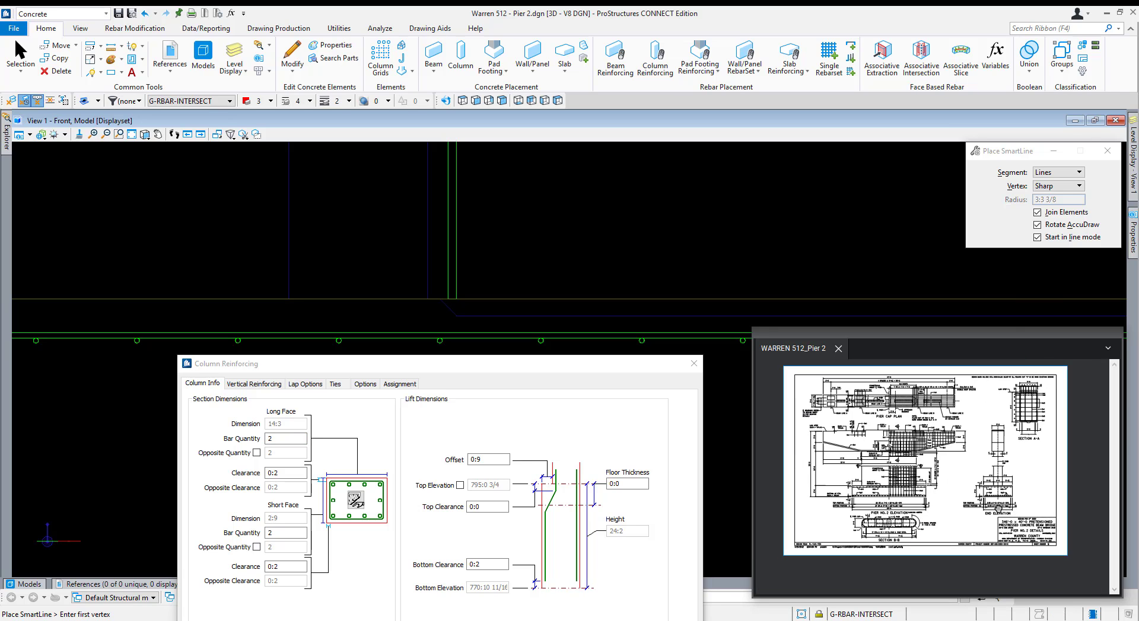
scroll(843, 509, "up", 8)
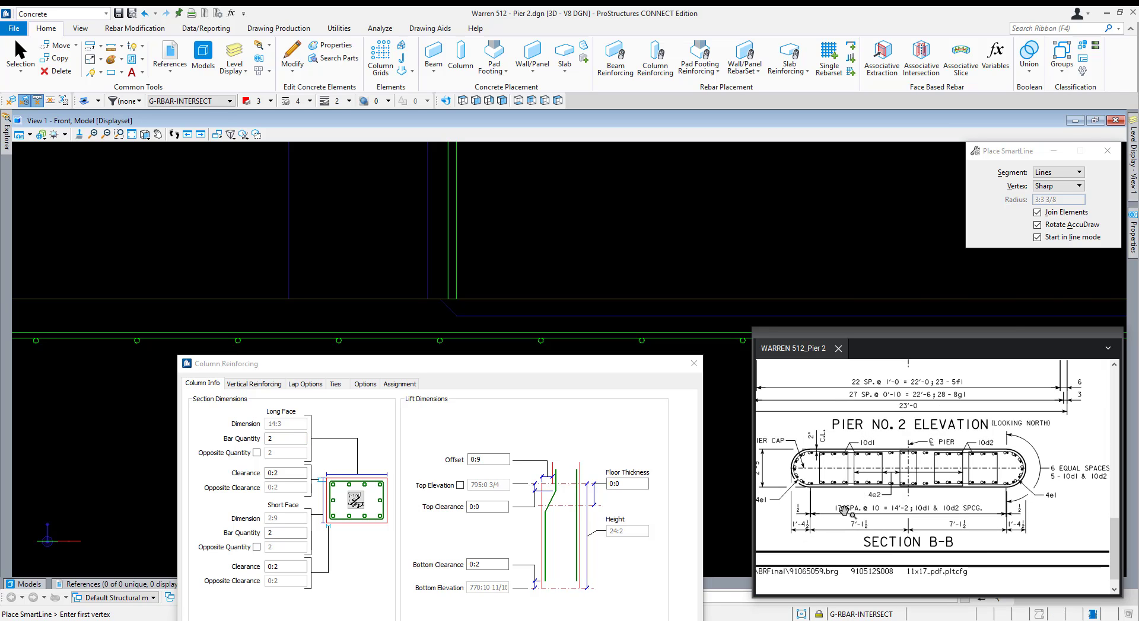
scroll(843, 510, "up", 2)
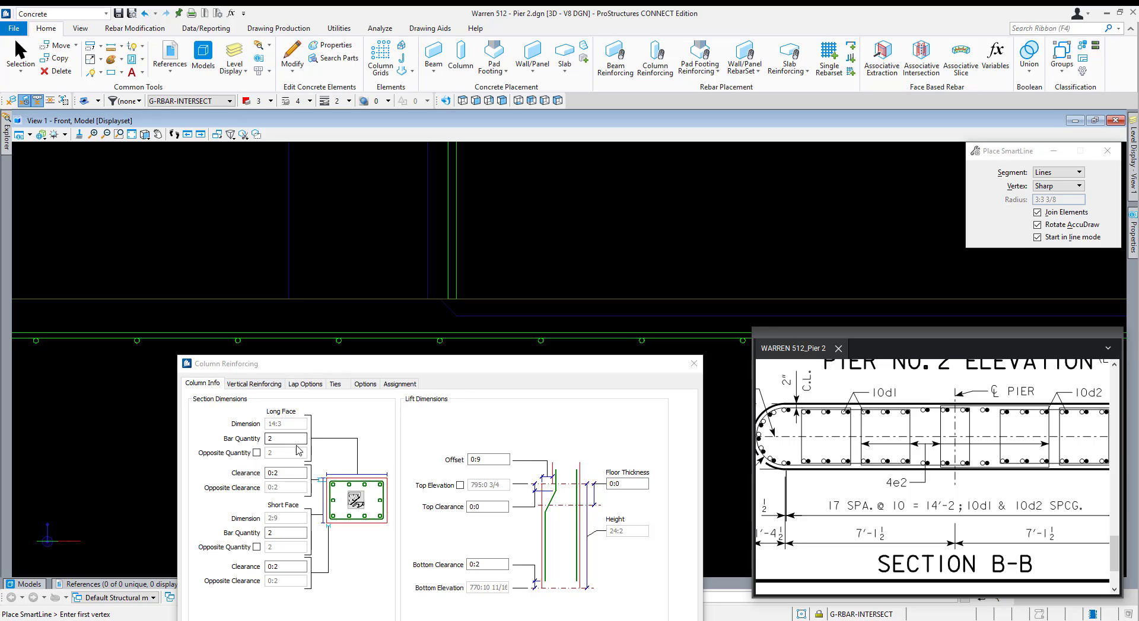
left_click(274, 437)
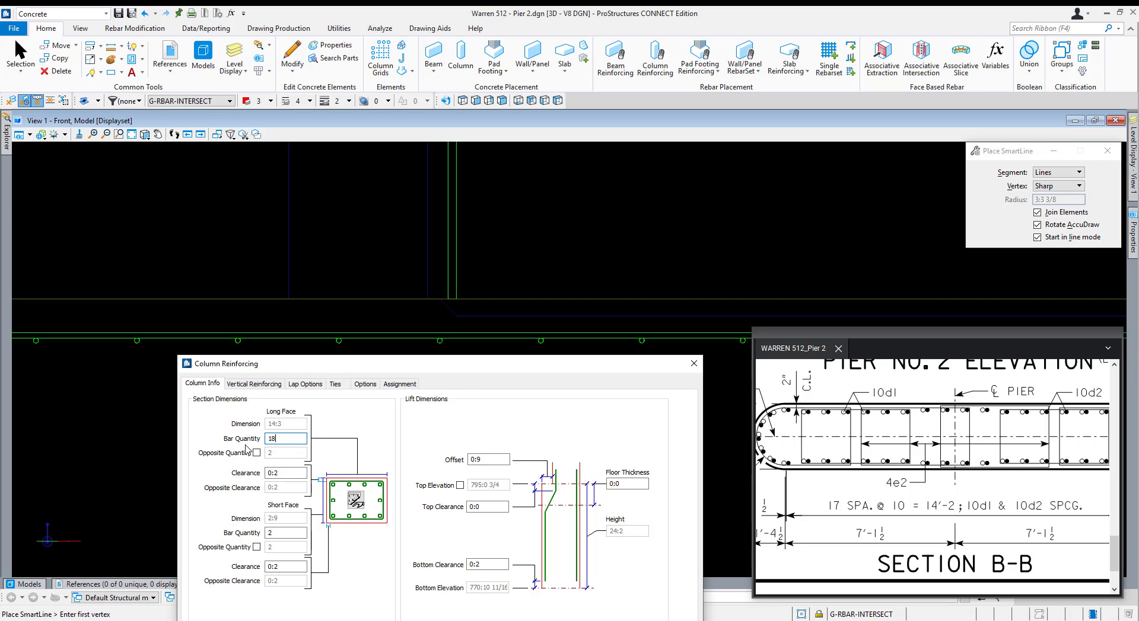
key("Tab")
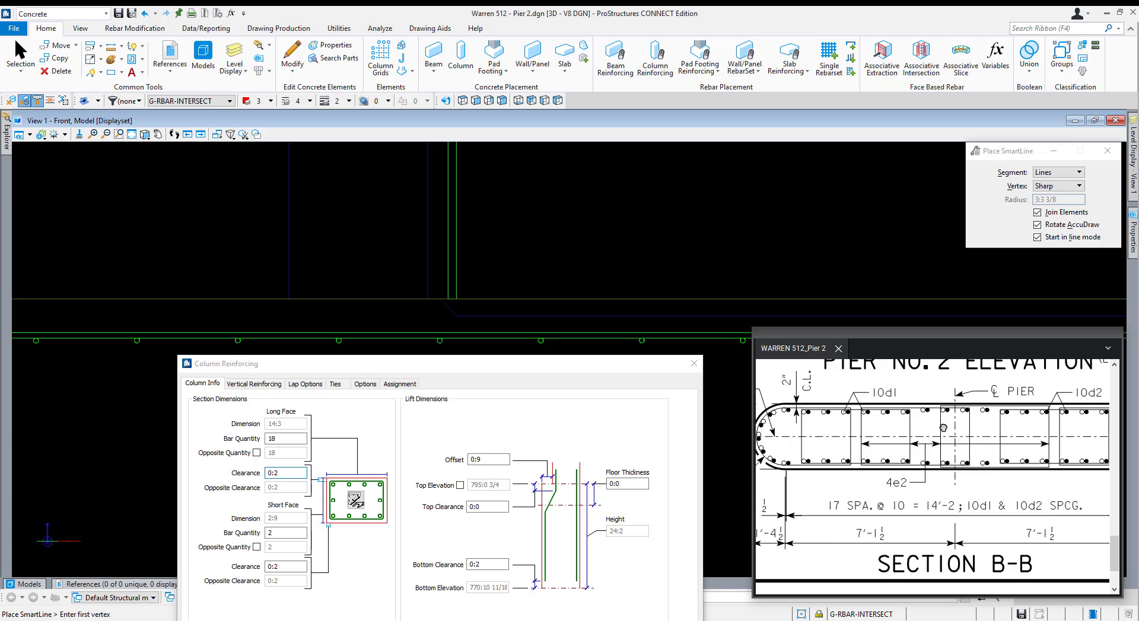
left_click_drag(765, 463, 842, 457)
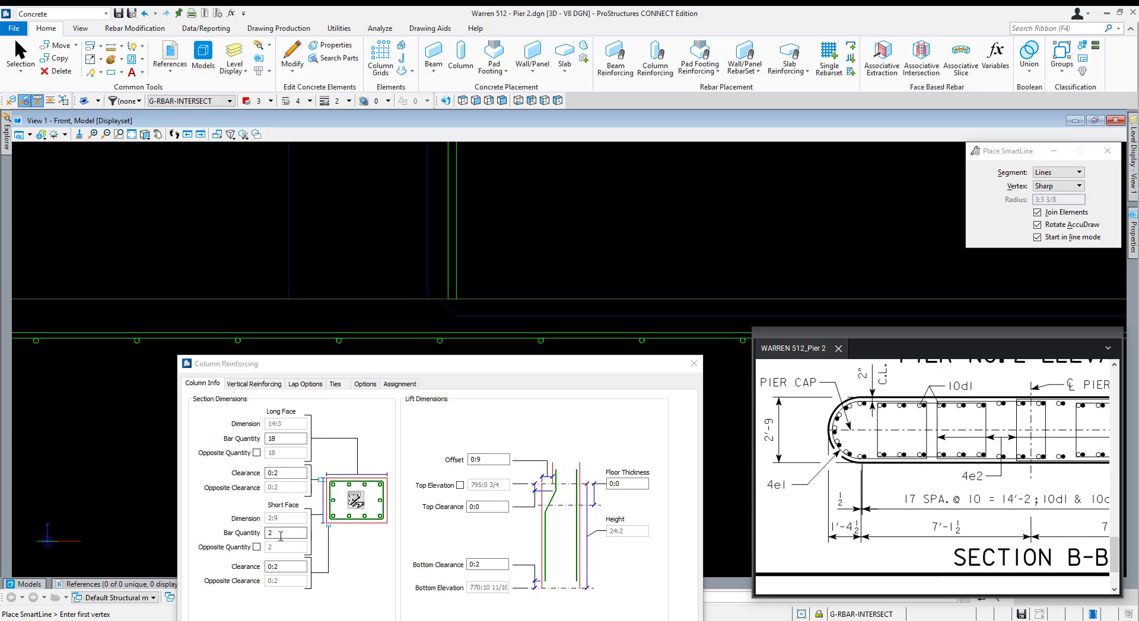
Isolate the column and its vertical bars with Displayset Set and show them in top view.
scroll(457, 287, "down", 4)
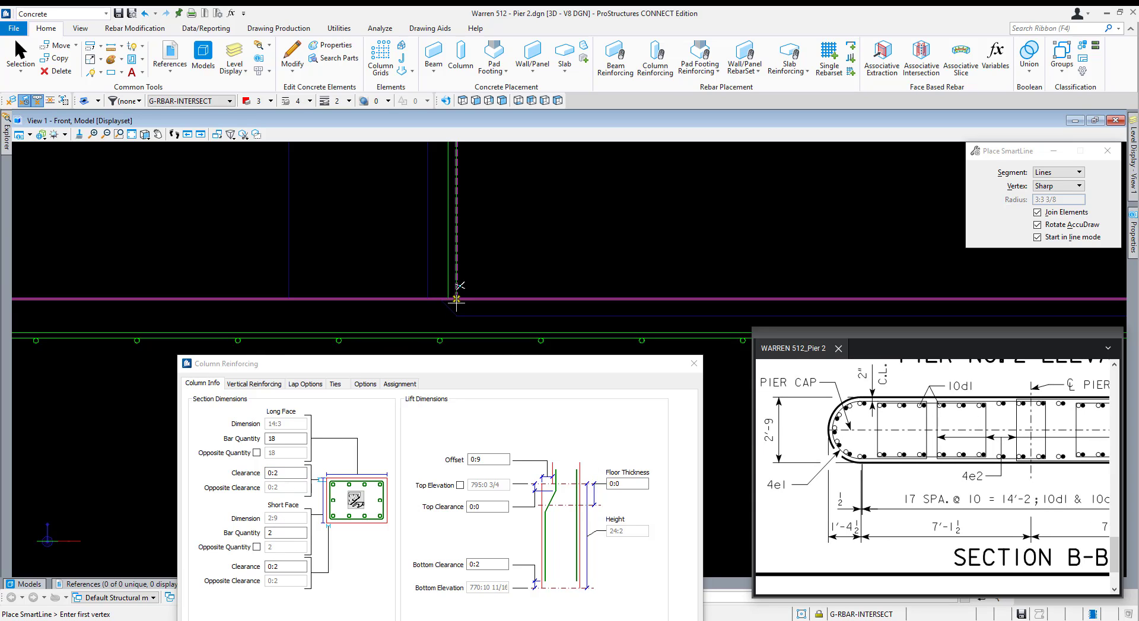
key("Escape")
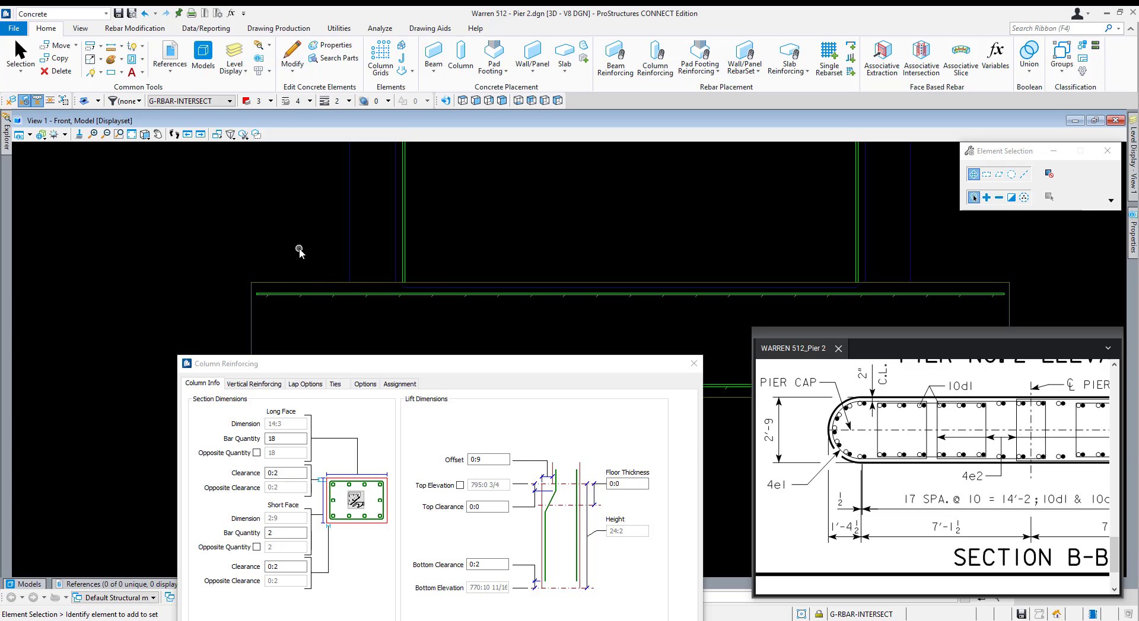
scroll(504, 237, "down", 2)
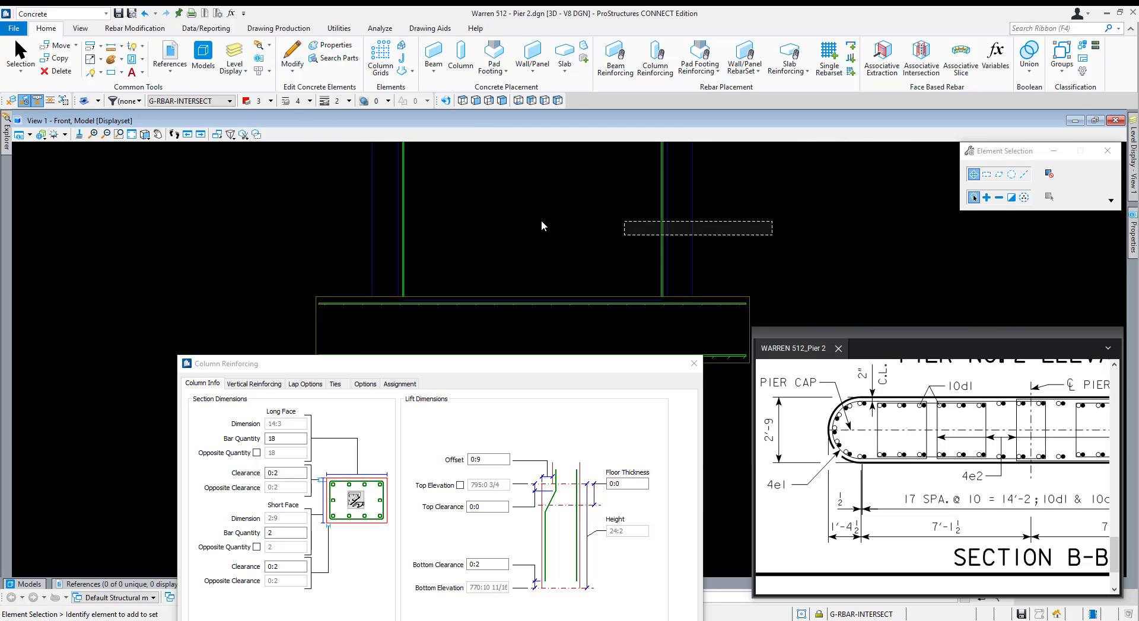
left_click_drag(541, 225, 274, 181)
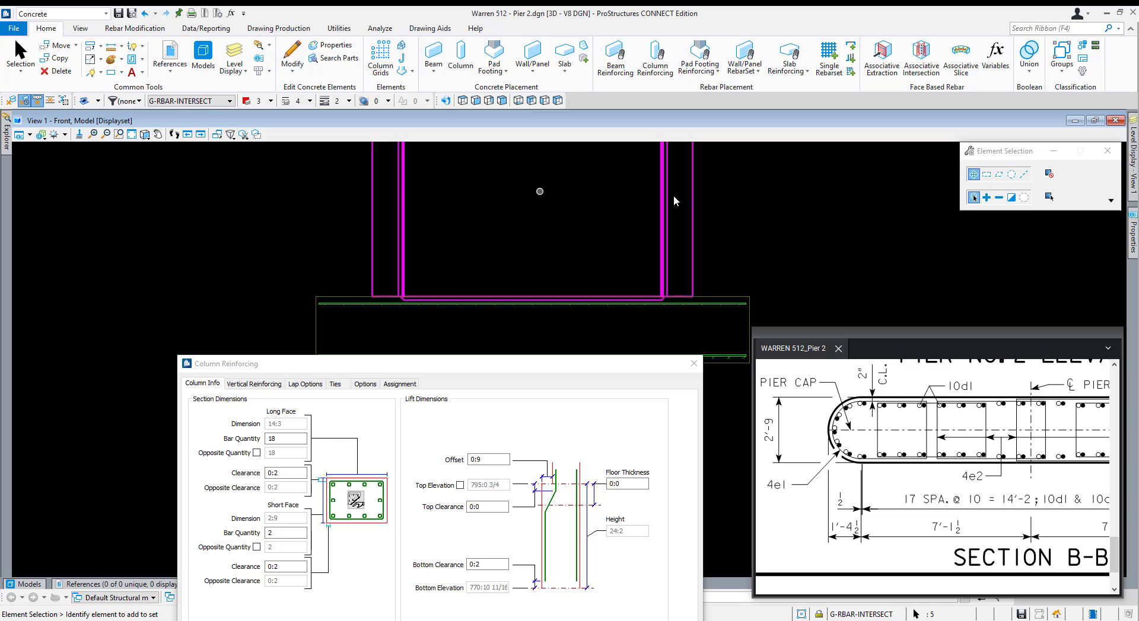
right_click(755, 226)
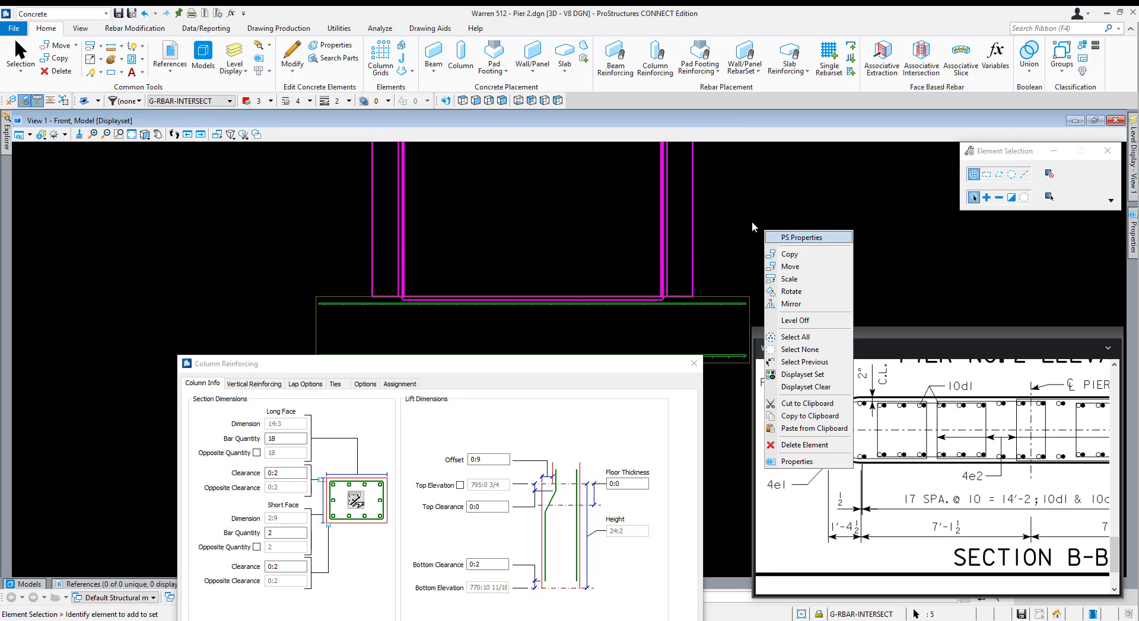
left_click(816, 376)
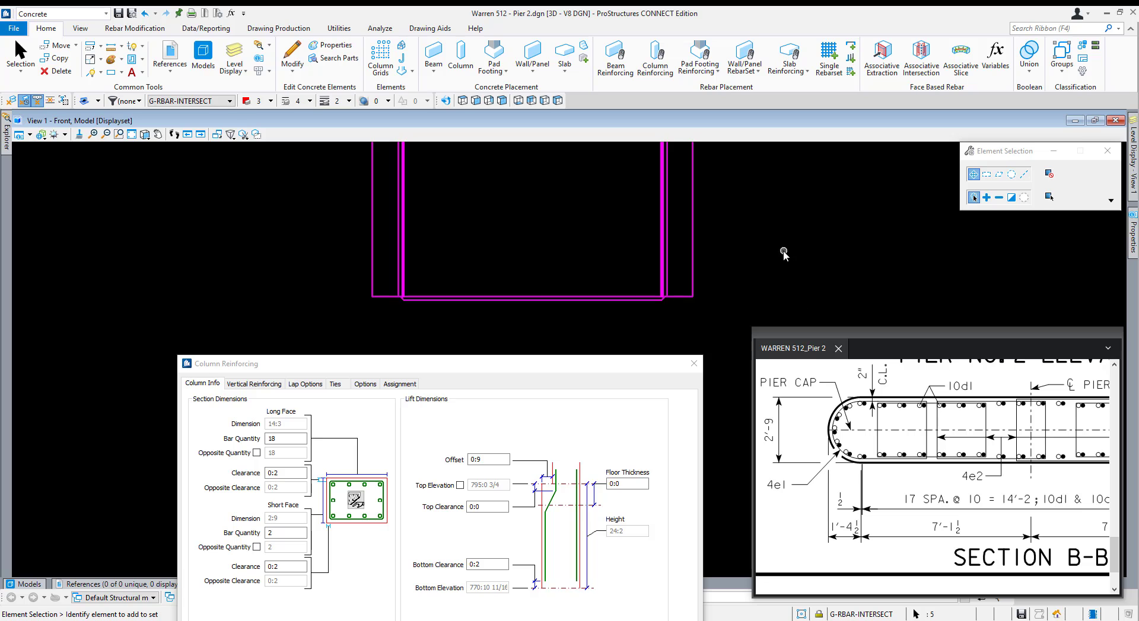
left_click(445, 101)
left_click(480, 167)
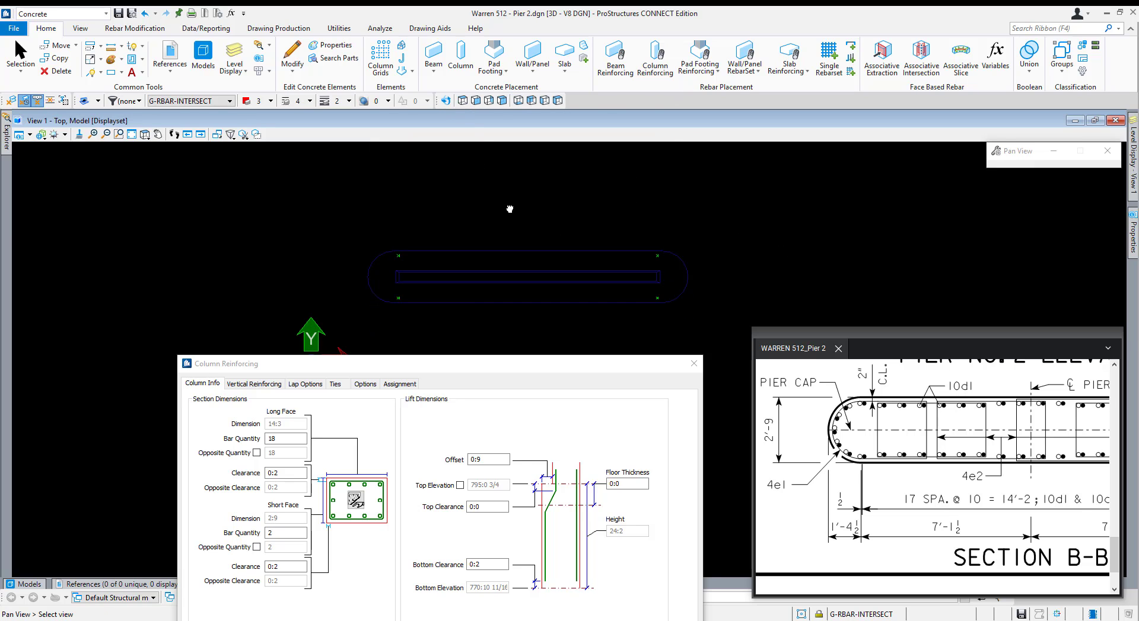
Examine in Section B-B how the end bars of the long face are positioned relative to the start of the rounded end.
left_click_drag(423, 370, 317, 332)
left_click_drag(855, 331, 734, 330)
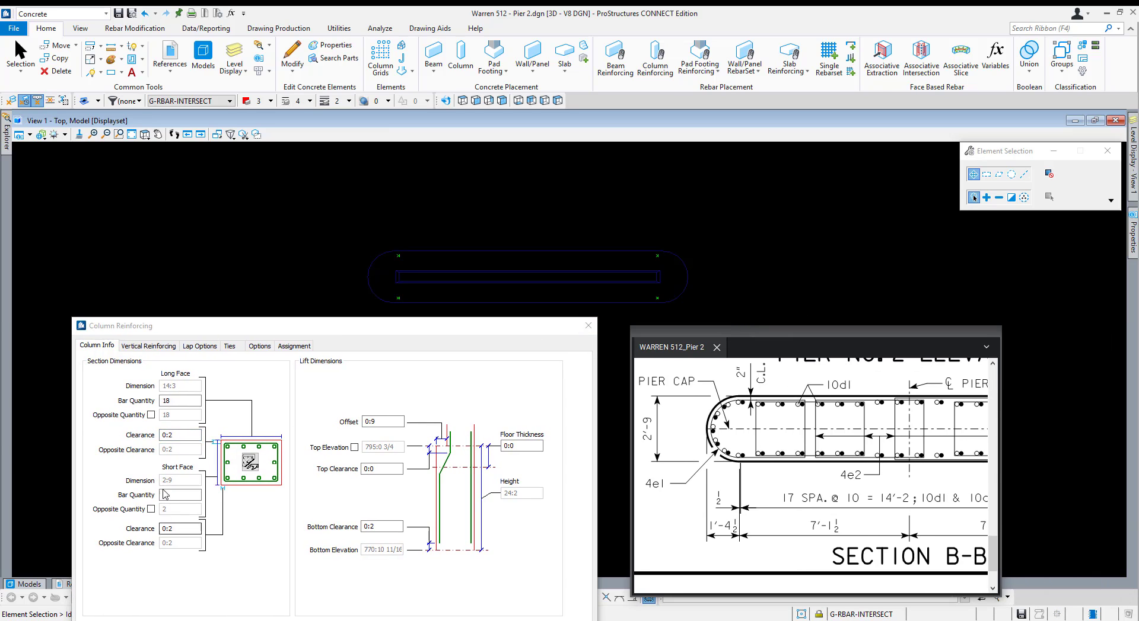
left_click_drag(855, 435, 828, 461)
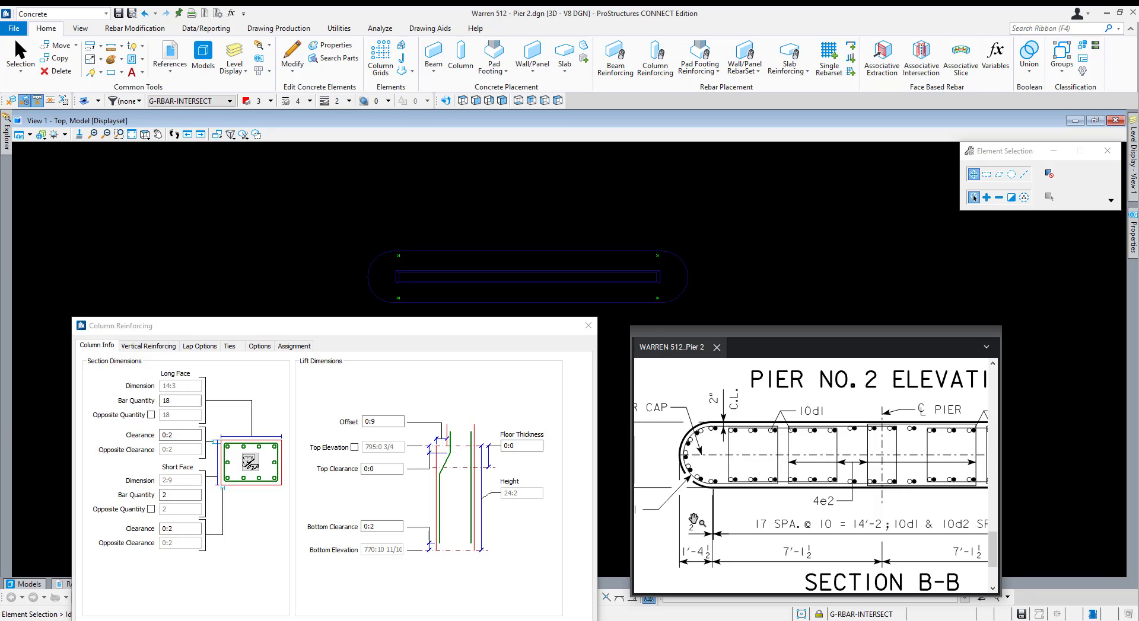
scroll(699, 523, "up", 5)
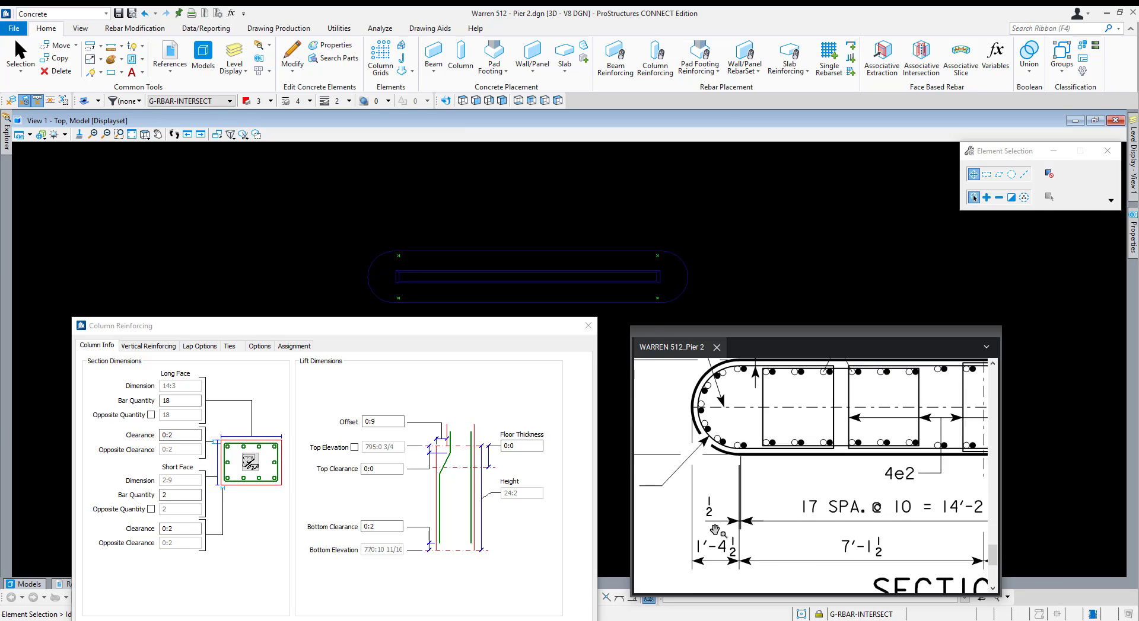
scroll(722, 524, "up", 2)
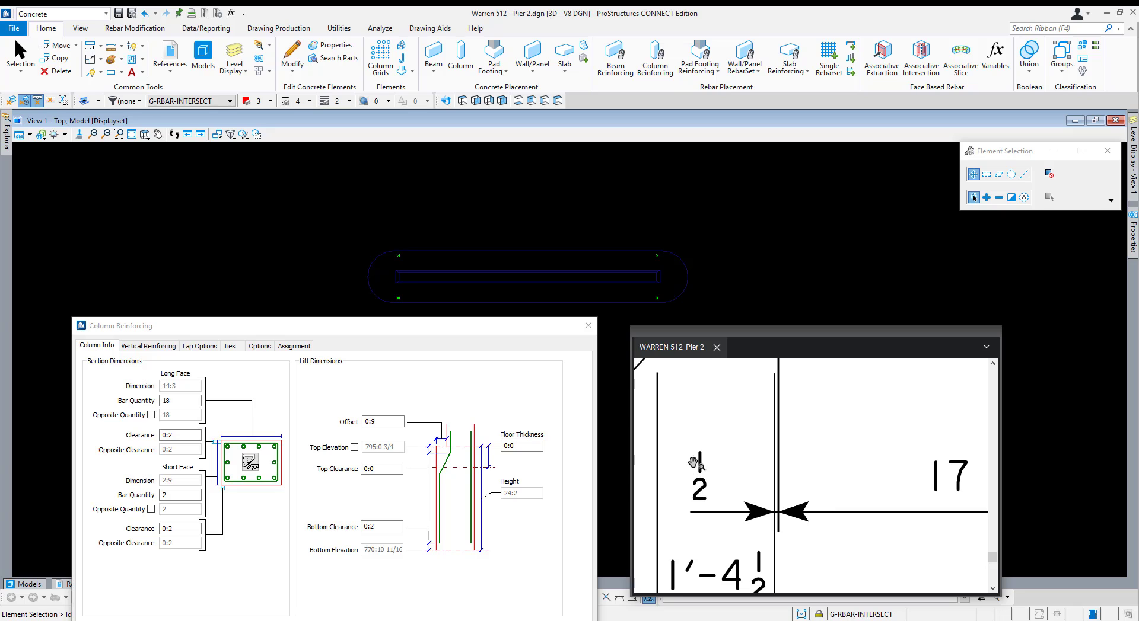
left_click_drag(795, 396, 804, 519)
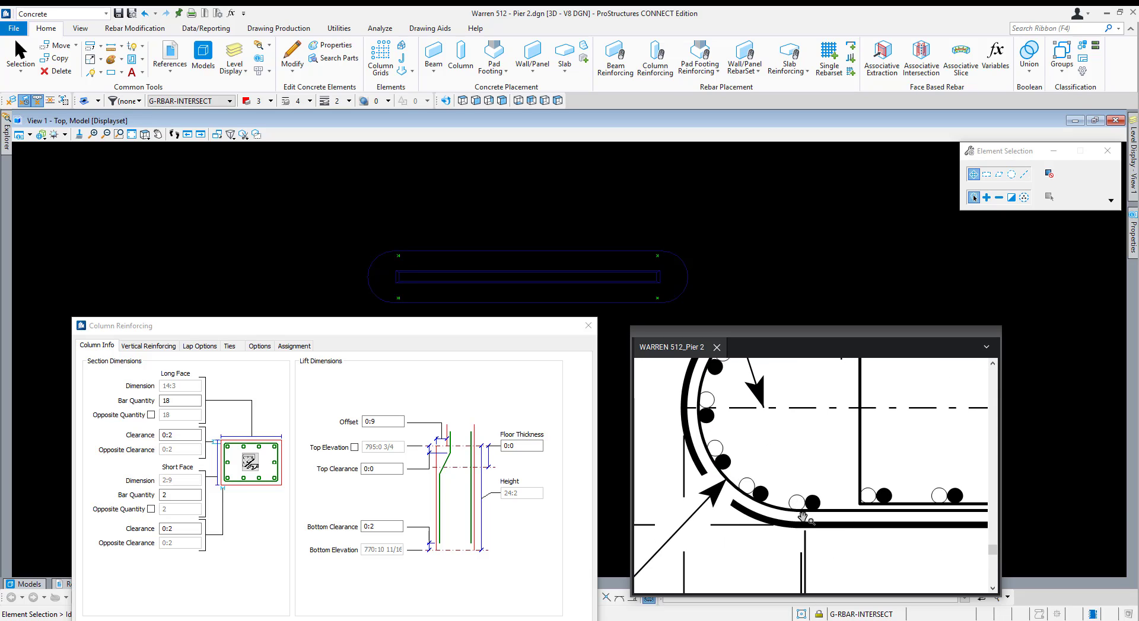
Draw a vertical SmartLine across the column from the lower tangent point of its left rounded end.
scroll(397, 301, "up", 6)
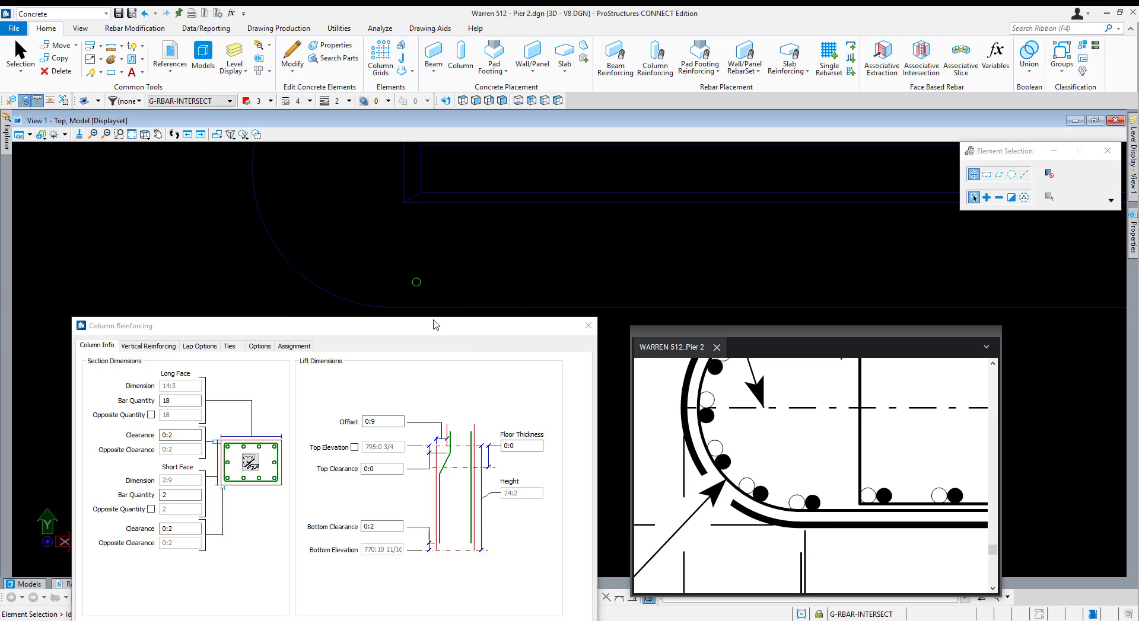
key("q")
key("1")
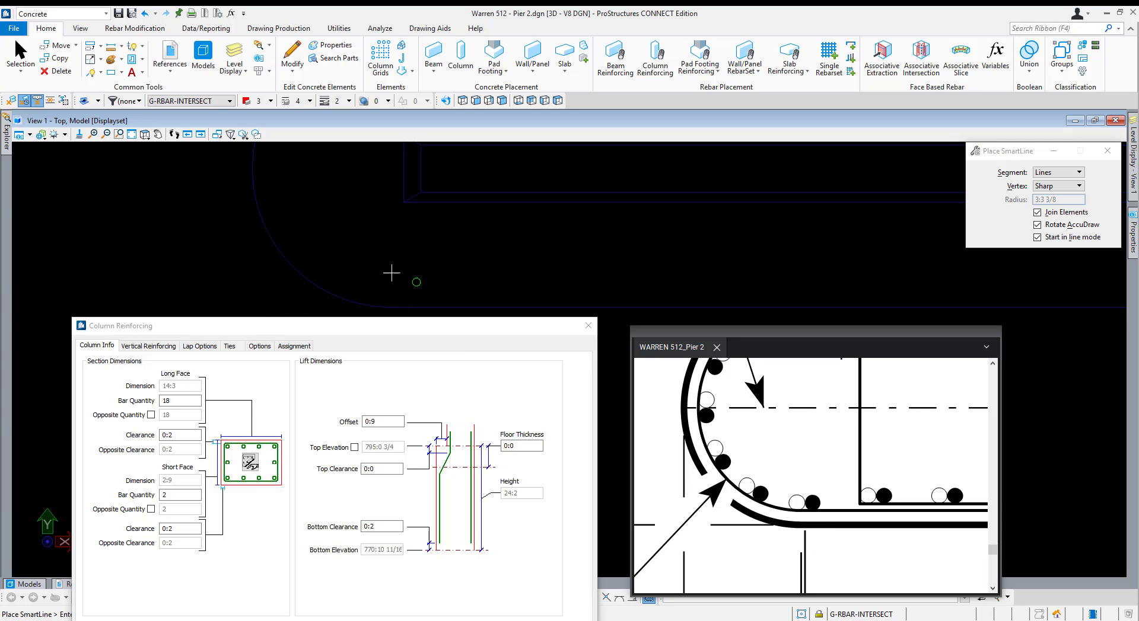
left_click(390, 306)
scroll(392, 303, "down", 5)
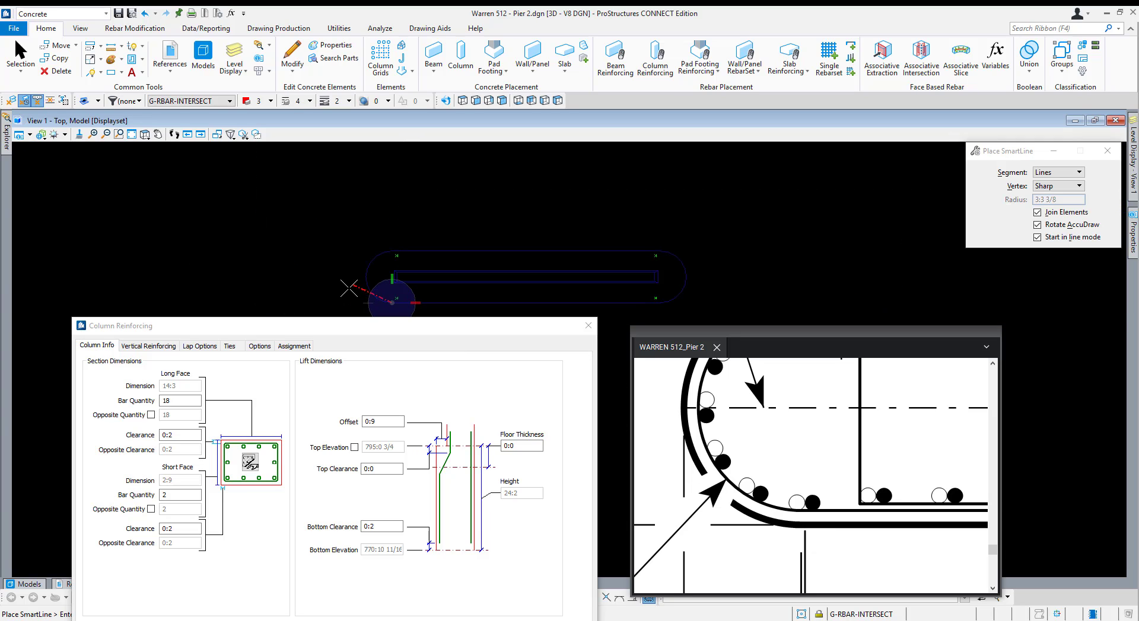
left_click(392, 209)
key("Escape")
Copy the vertical reference line once to the start of the column's right rounded end.
left_click(392, 222)
key("3")
key("1")
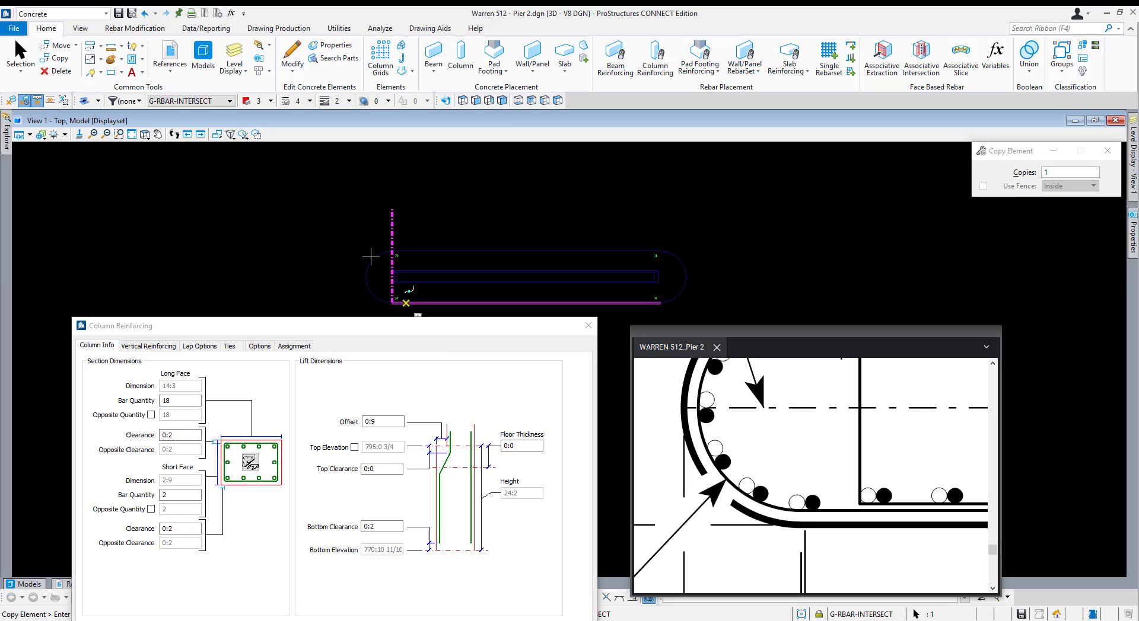
left_click(392, 232)
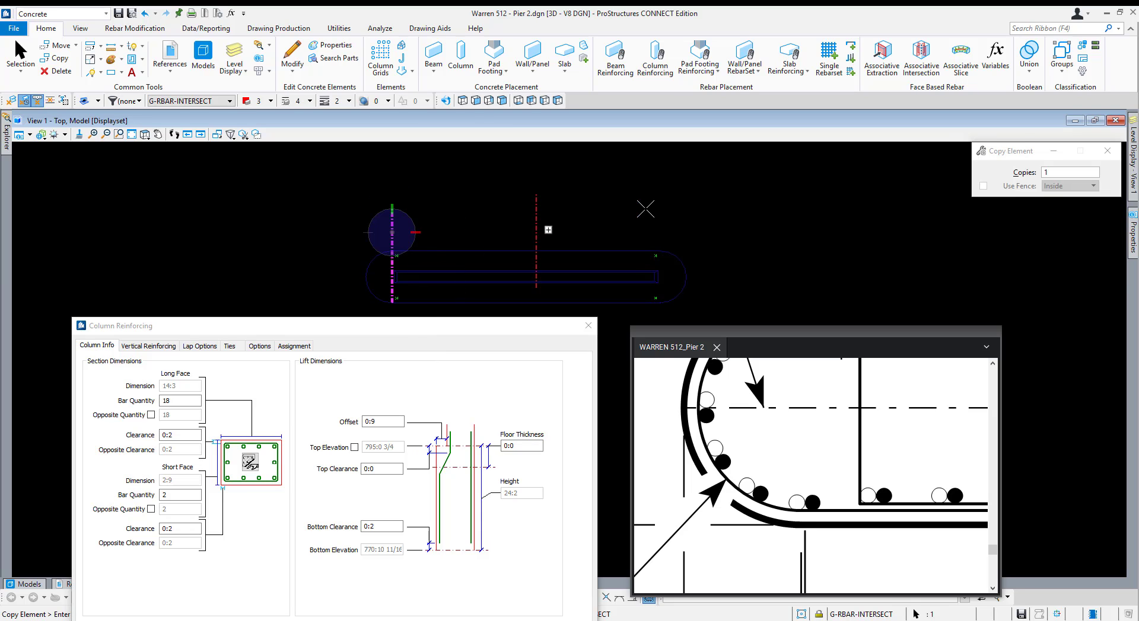
left_click(664, 252)
key("Escape")
Compare the corner bars' offsets from both reference lines with the end bar offset shown in Section B-B.
scroll(678, 259, "up", 4)
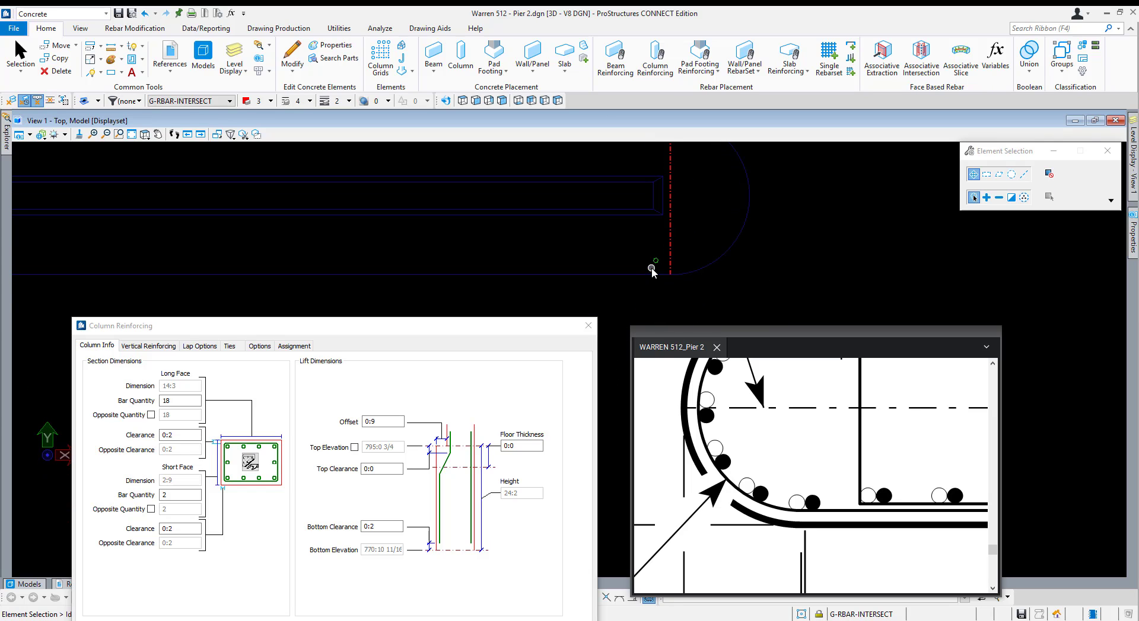
scroll(770, 255, "down", 3)
scroll(466, 256, "up", 4)
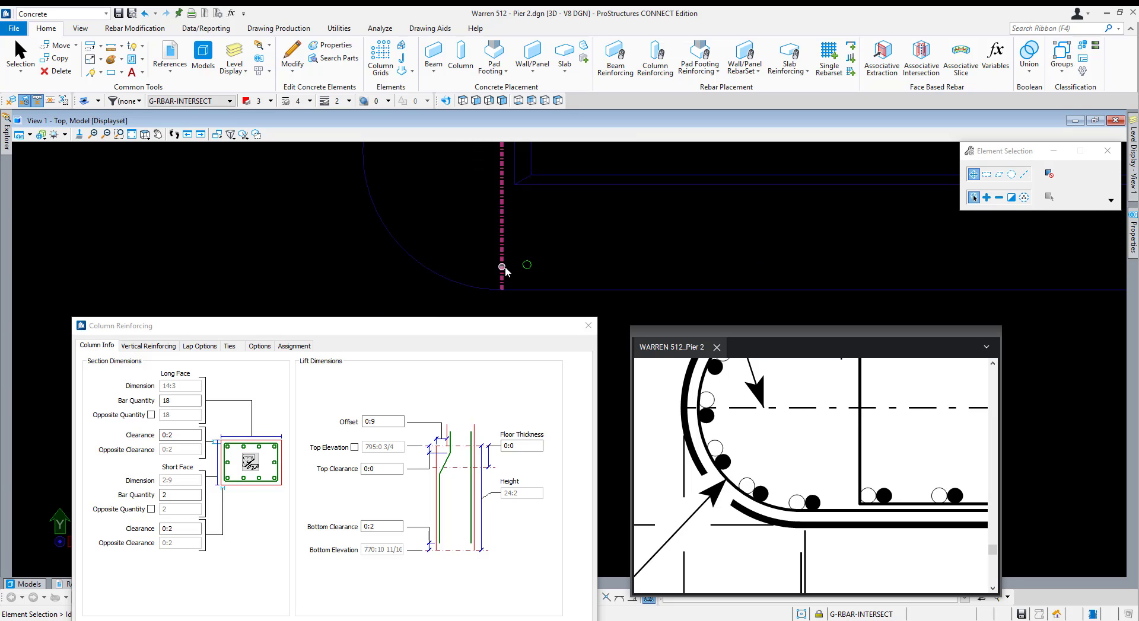
scroll(505, 265, "down", 4)
scroll(956, 255, "up", 4)
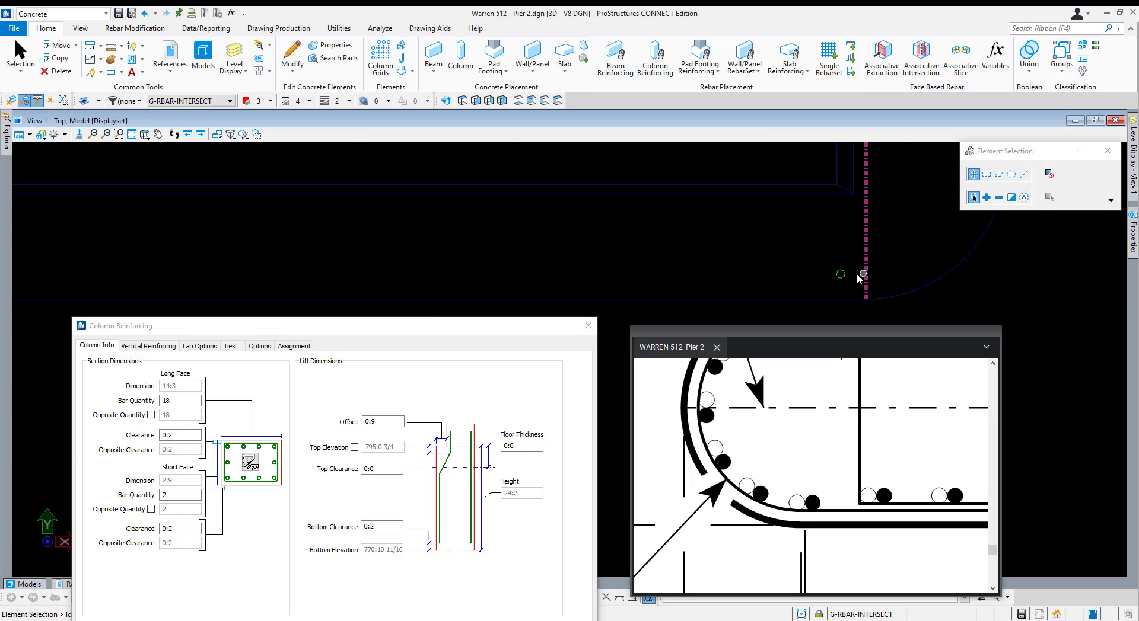
scroll(722, 439, "down", 3)
left_click_drag(905, 452, 746, 457)
scroll(931, 522, "up", 1)
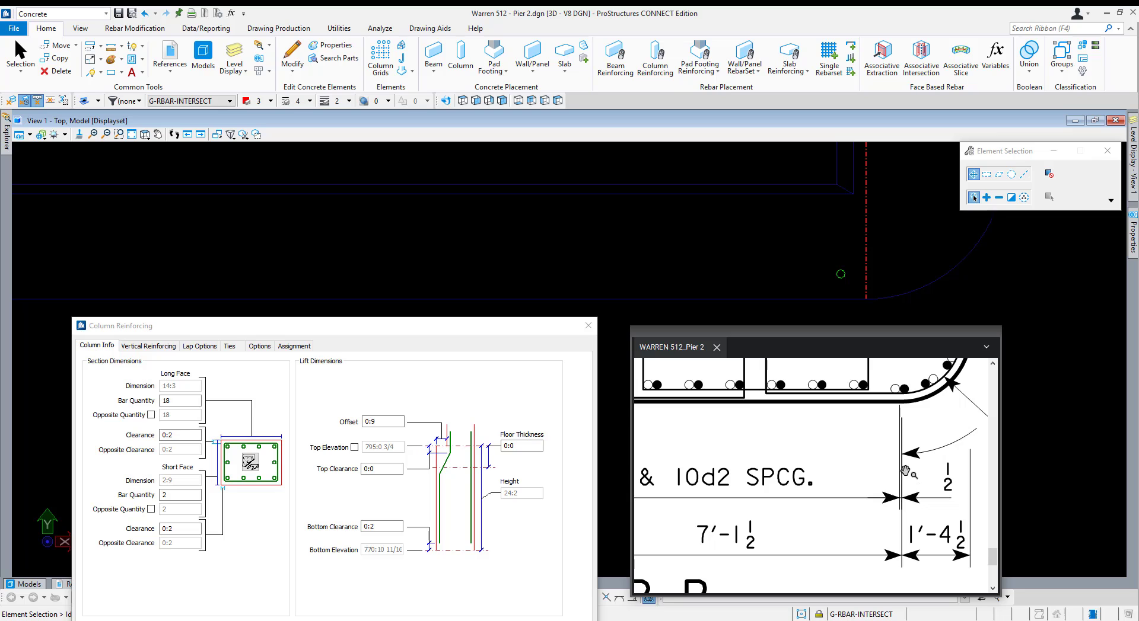
scroll(902, 409, "up", 1)
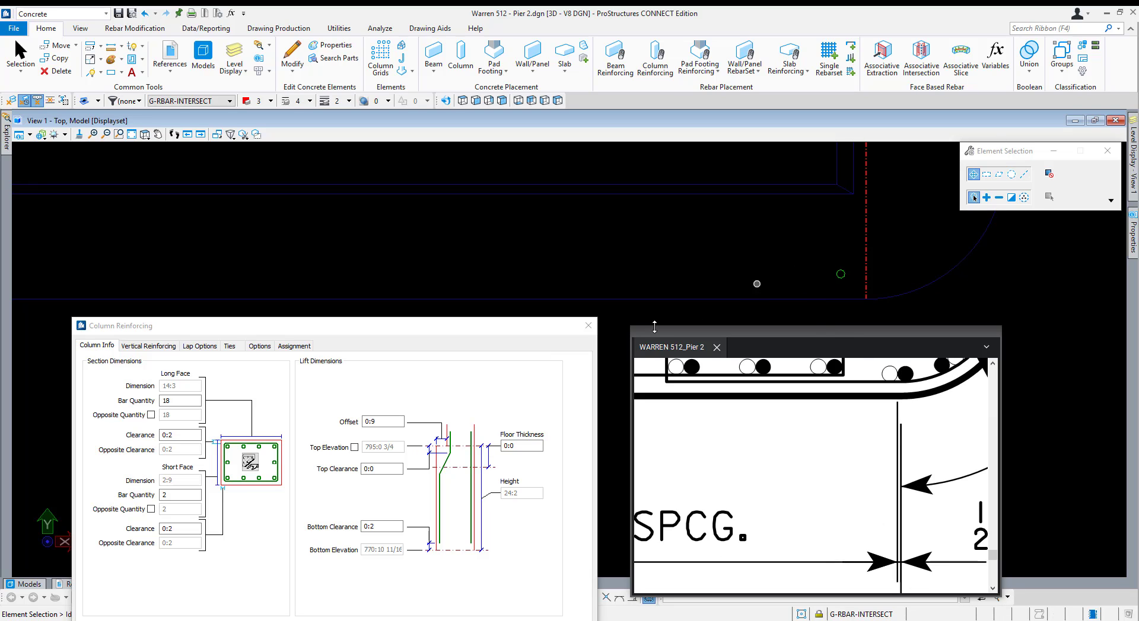
Enable a separate opposite quantity and opposite clearance for the short face of the column reinforcement.
left_click_drag(281, 326, 499, 226)
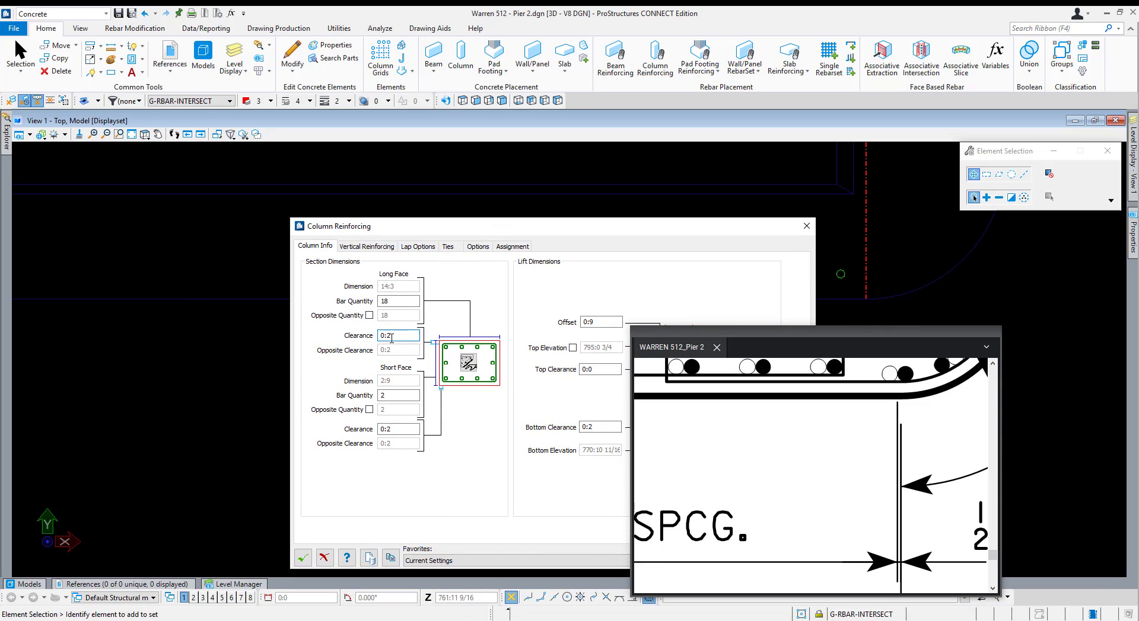
left_click(369, 410)
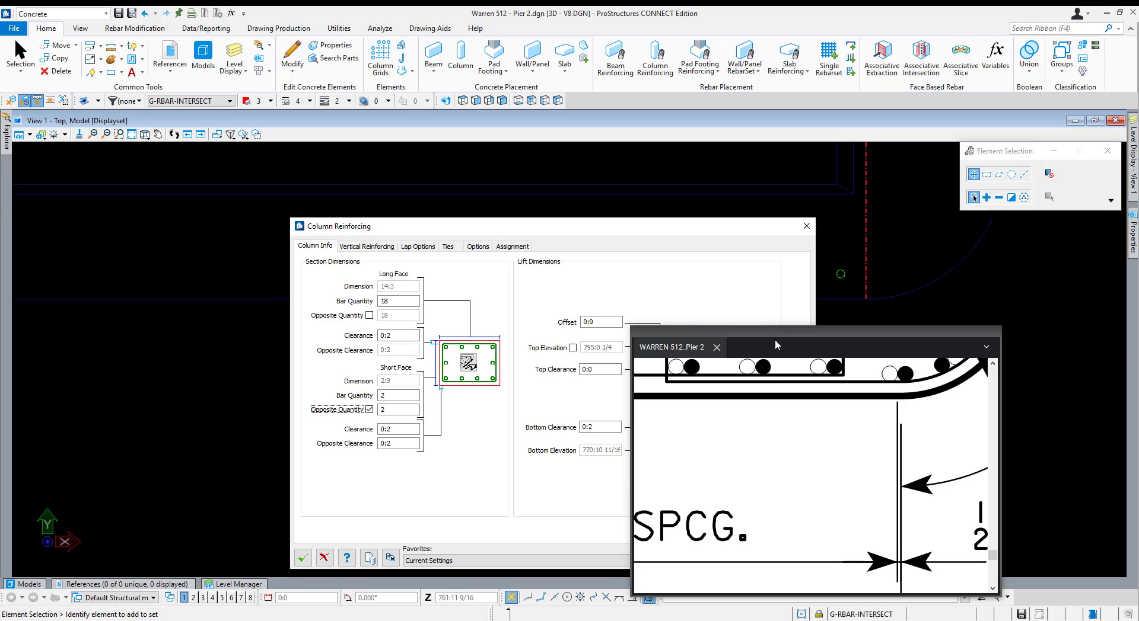
left_click_drag(774, 346, 974, 388)
left_click_drag(415, 226, 531, 211)
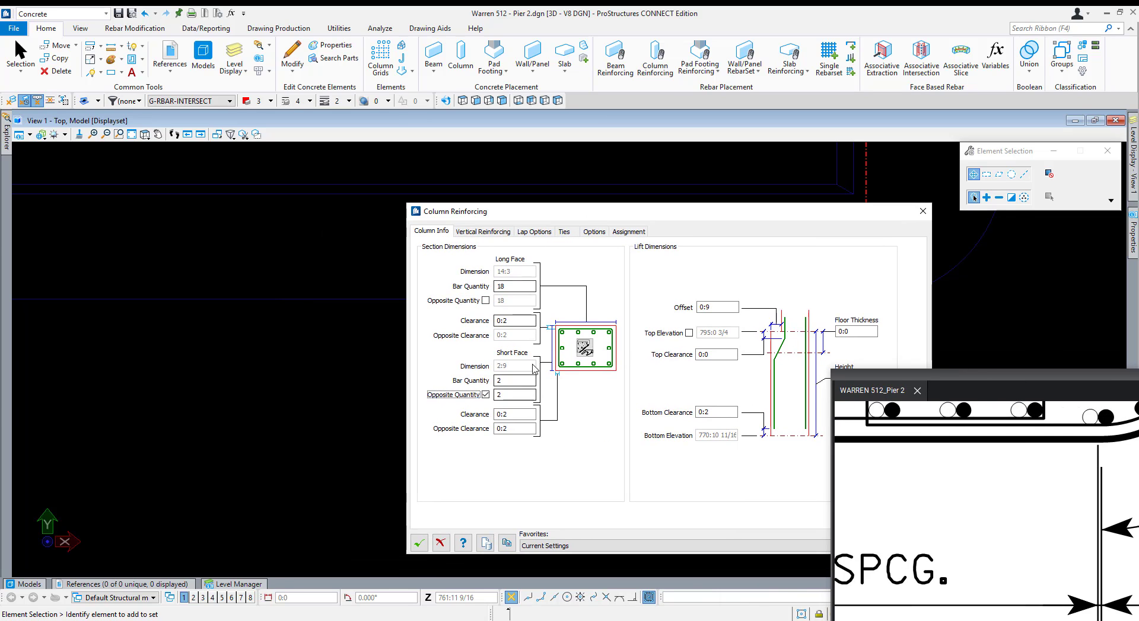
Set the short face clearance of the column reinforcement to 0:0.
left_click(496, 417)
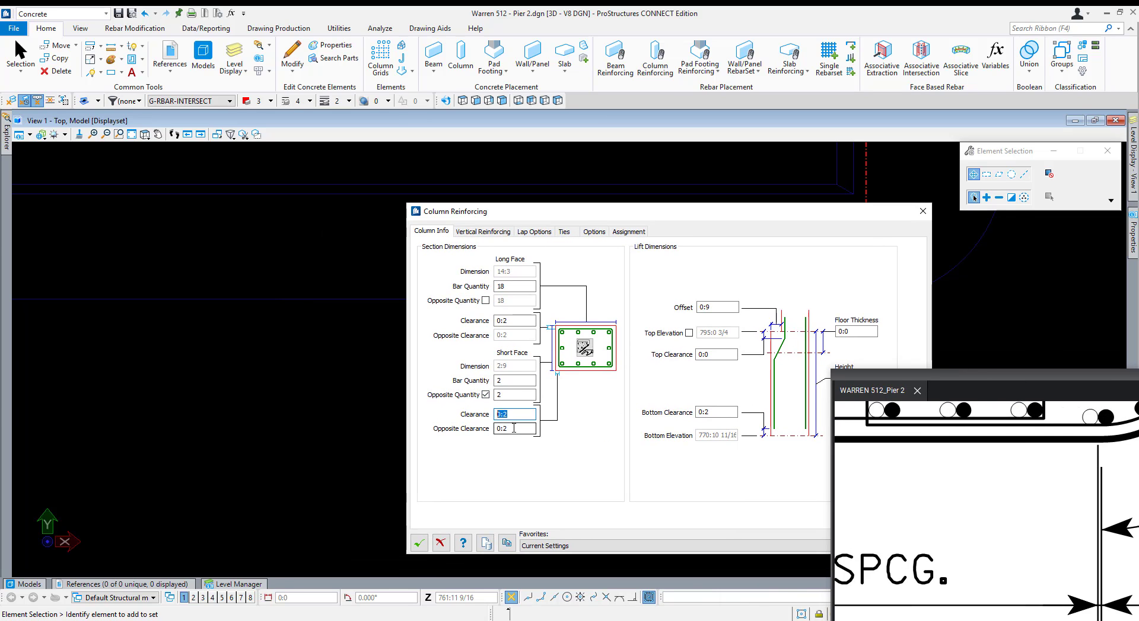
left_click(513, 428)
left_click(508, 428)
left_click(524, 414)
scroll(349, 408, "down", 1)
scroll(166, 385, "up", 2)
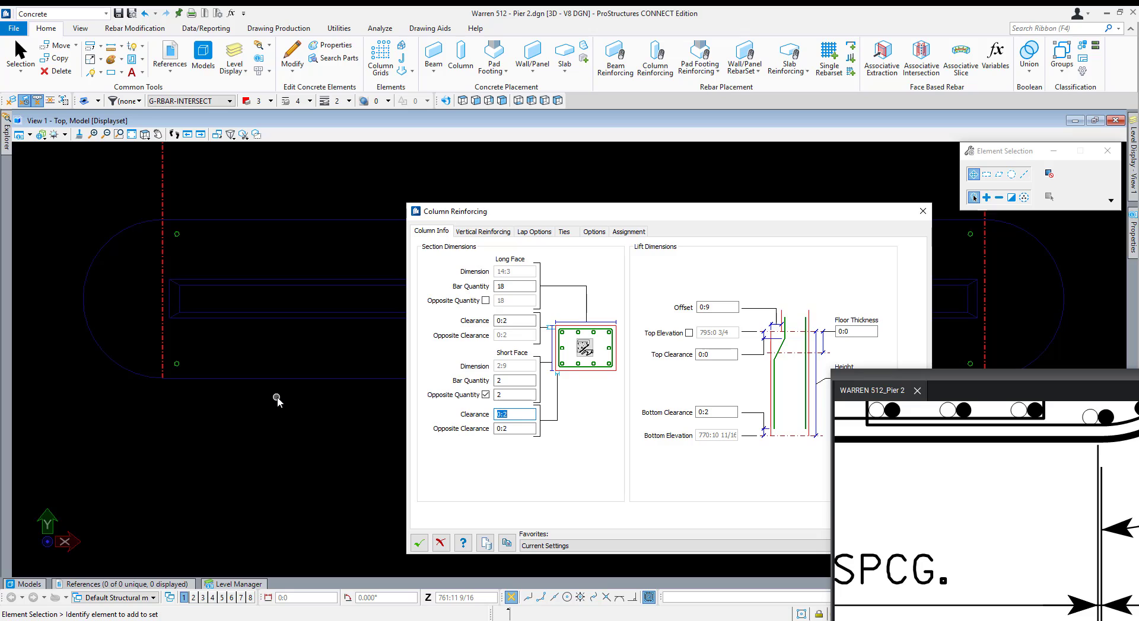
key("Tab")
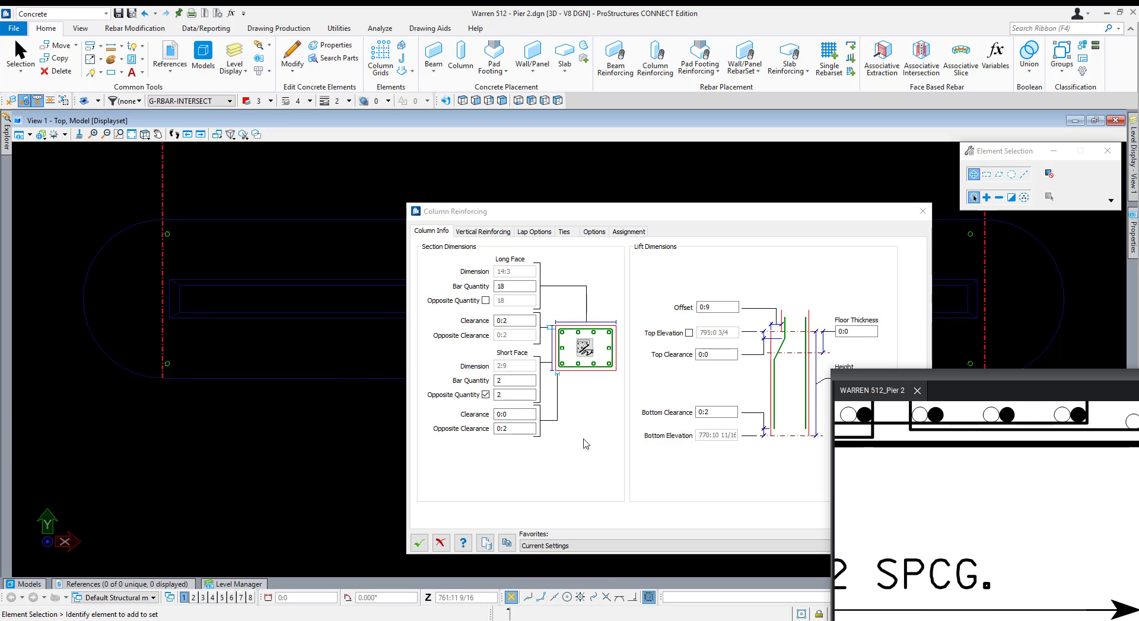
Measure with a SmartLine the horizontal gap from the left reference line to the near edge of the lower corner bar.
scroll(172, 356, "up", 2)
key("F2")
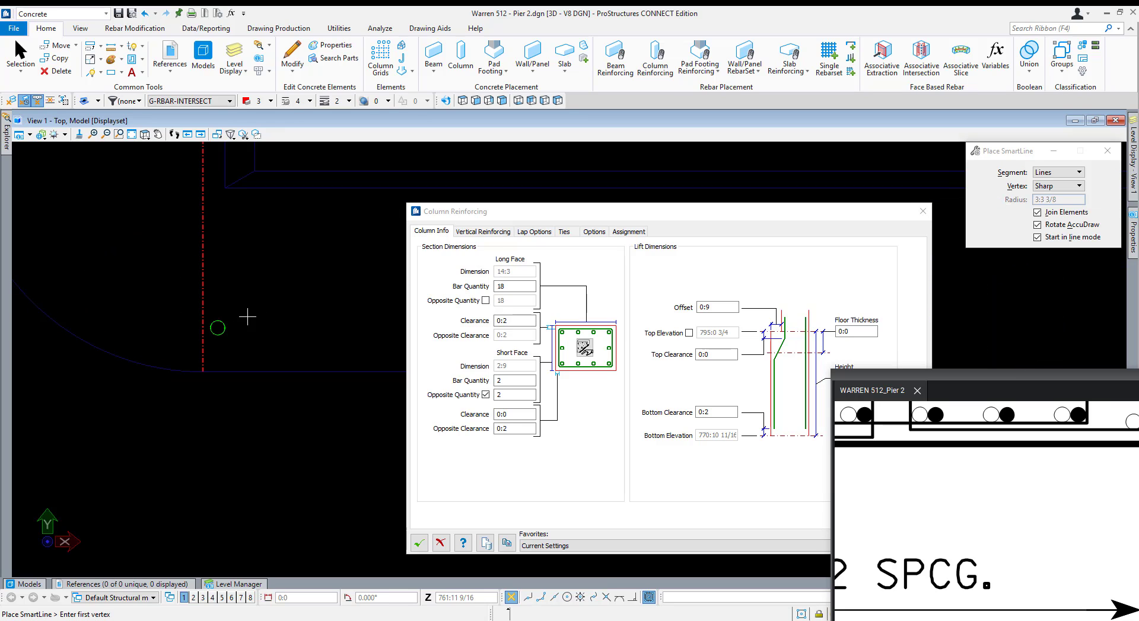
left_click(203, 299)
scroll(183, 325, "up", 5)
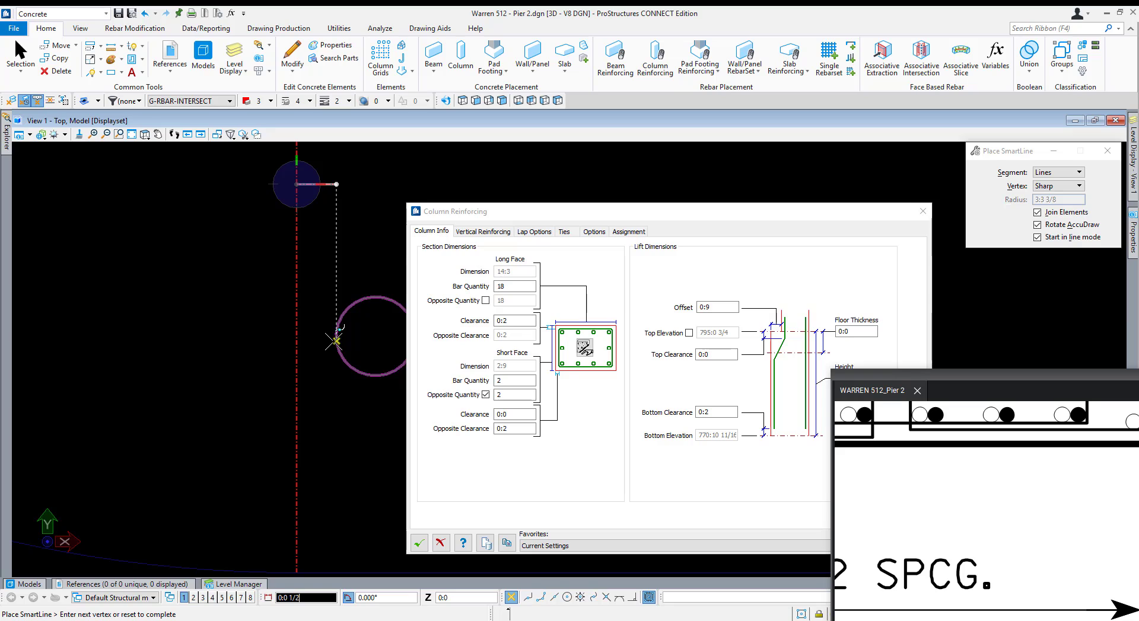
scroll(324, 335, "up", 3)
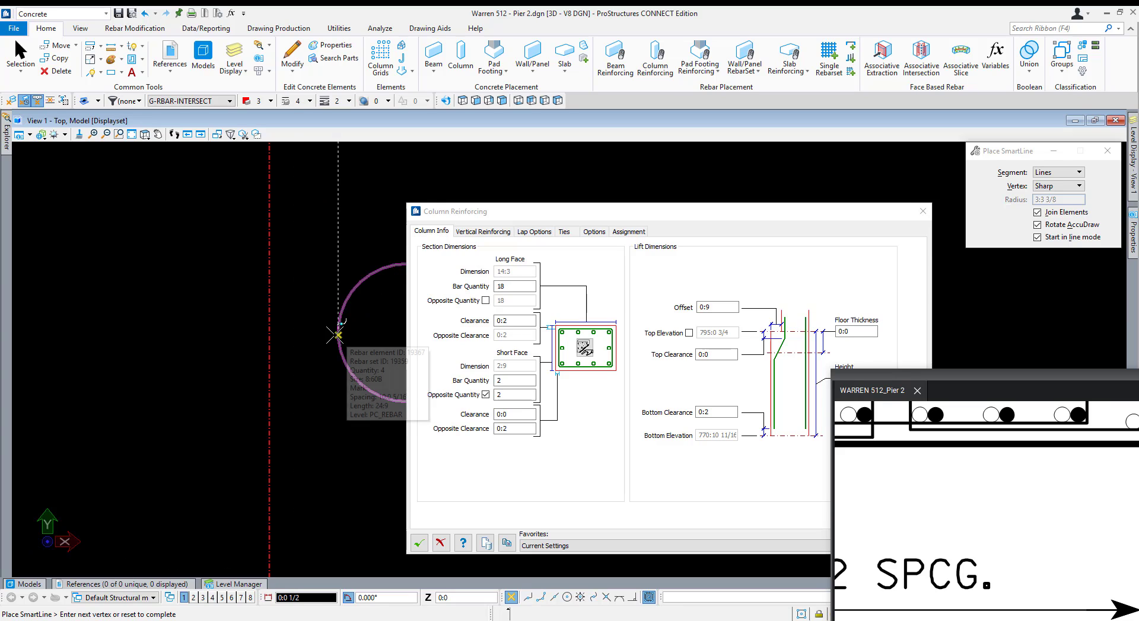
Try bar size 8 for the Zone1 ties and set it back to 4.
left_click(562, 233)
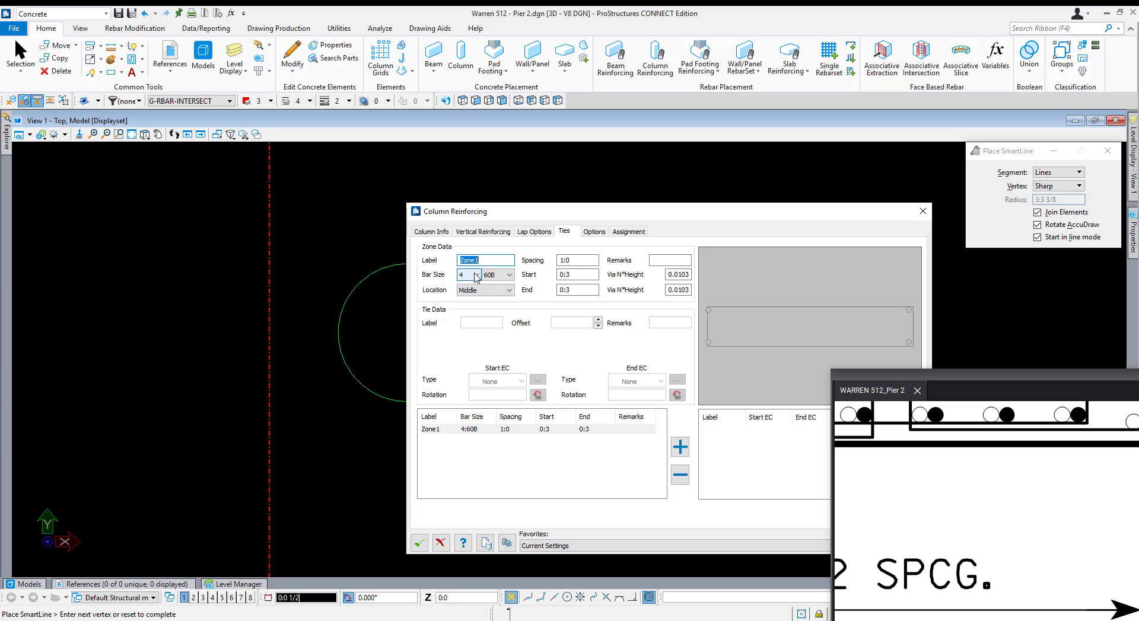
left_click(477, 275)
left_click(468, 333)
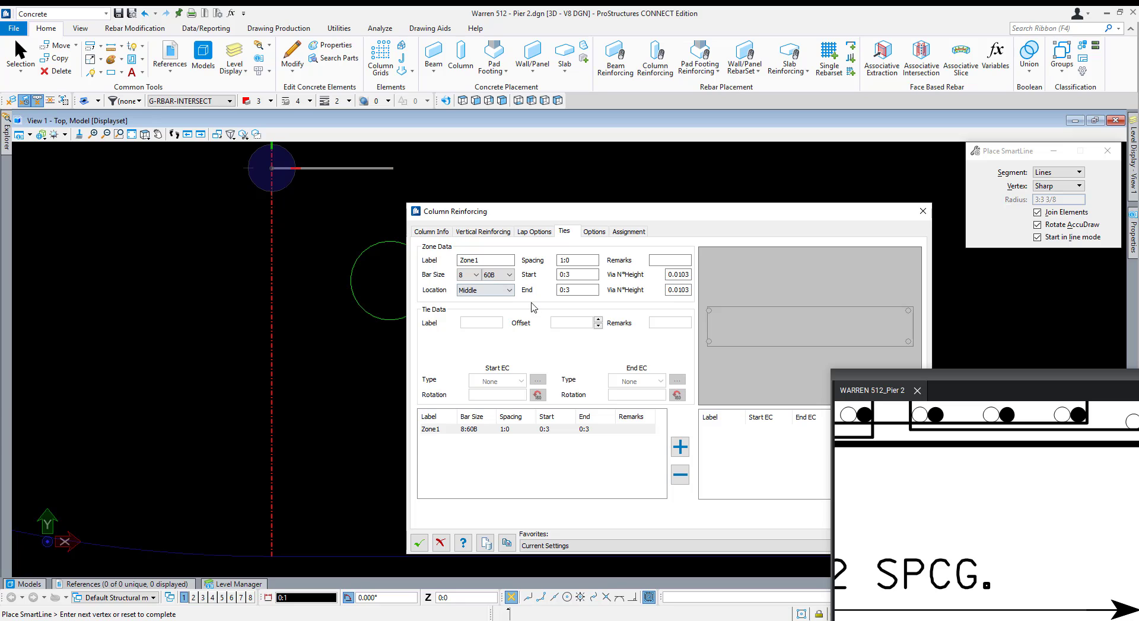
left_click(475, 275)
left_click(476, 303)
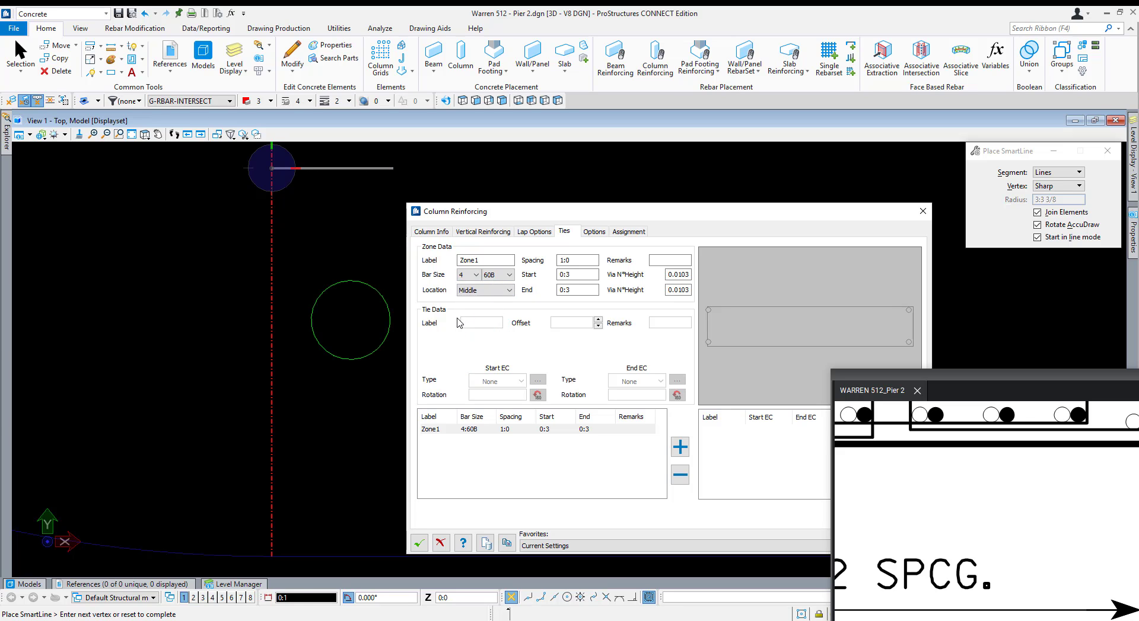
Check the left end bar offset in Section B-B and compare it with the corner bar's gap from the left reference line.
scroll(269, 330, "down", 2)
left_click_drag(1036, 533, 1075, 534)
scroll(1075, 534, "down", 4)
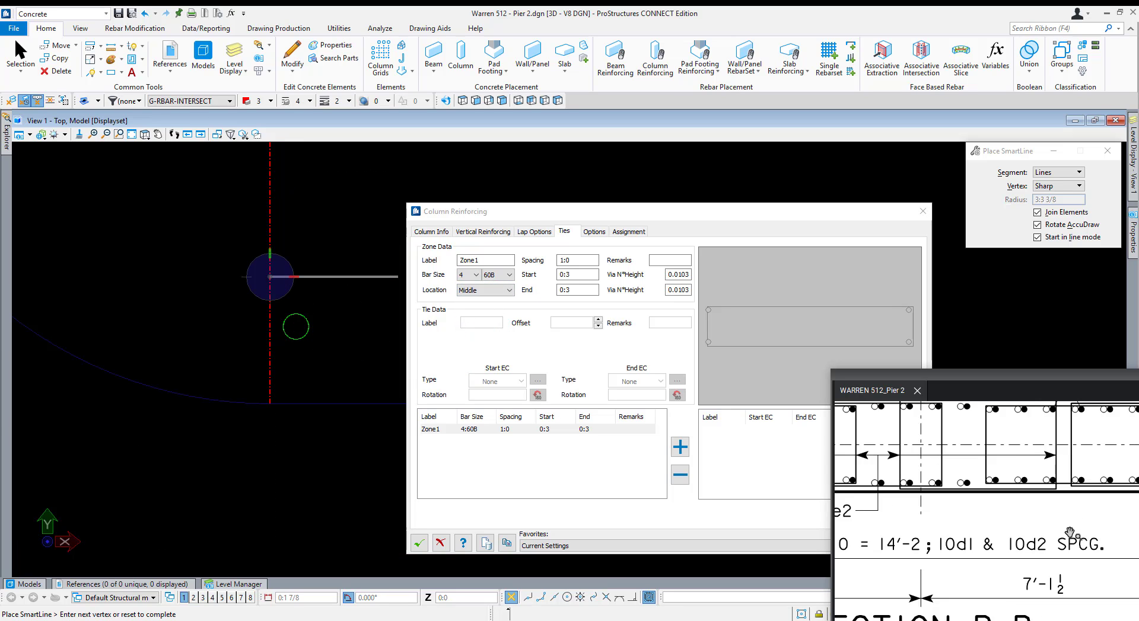
scroll(1006, 534, "up", 5)
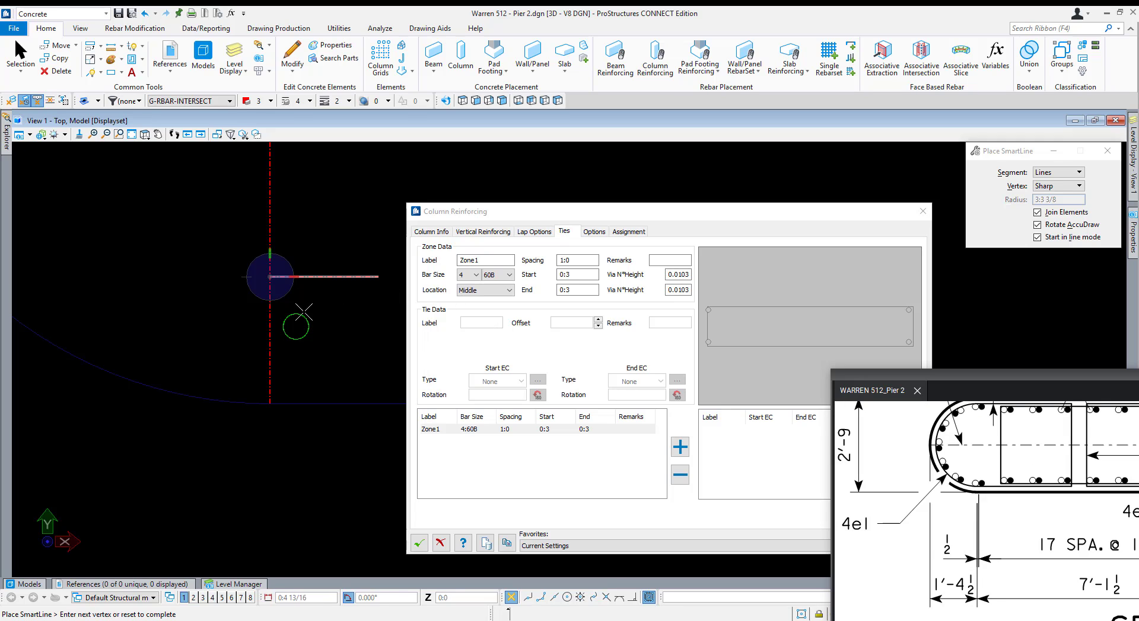
scroll(296, 315, "up", 5)
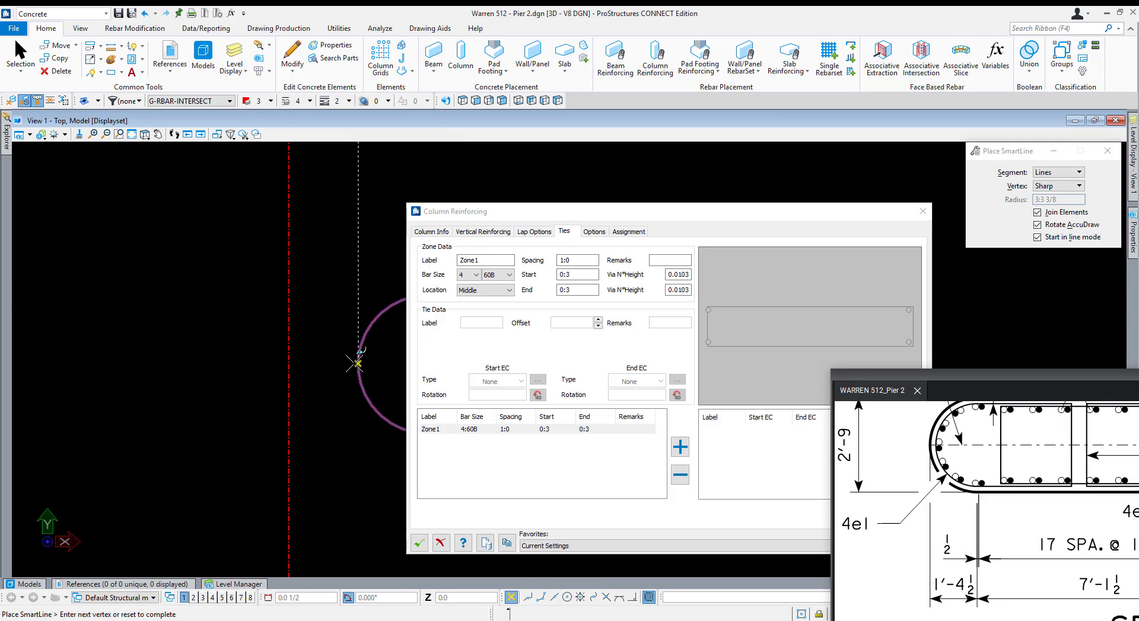
scroll(350, 366, "down", 3)
right_click(217, 378)
scroll(214, 379, "down", 7)
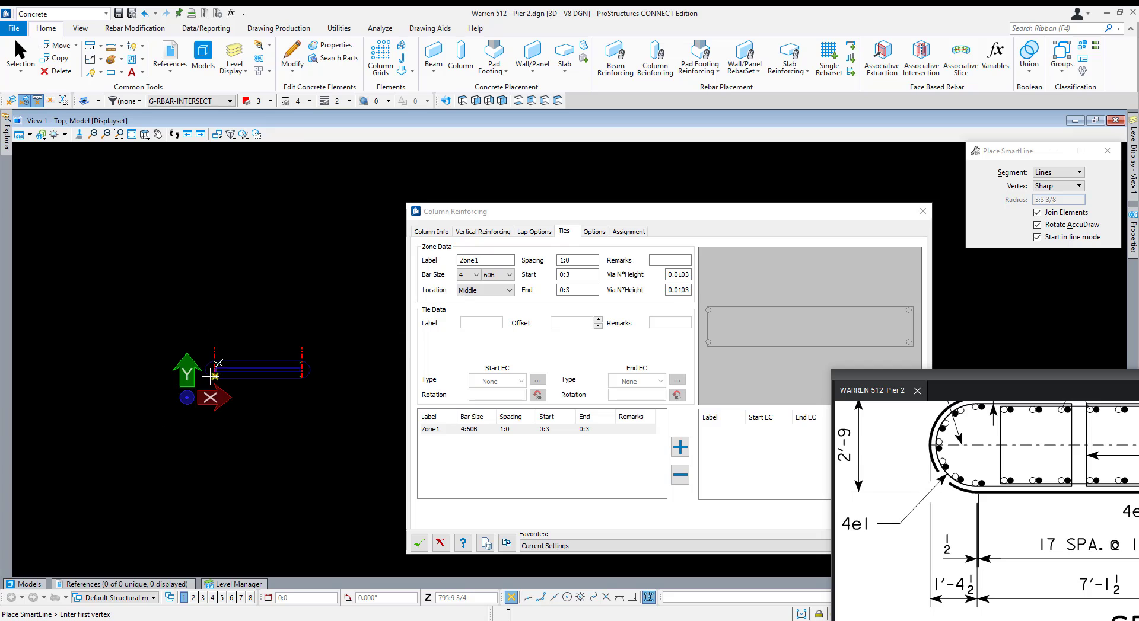
Set the short face opposite clearance of the column reinforcement to 0:0.
scroll(321, 377, "up", 6)
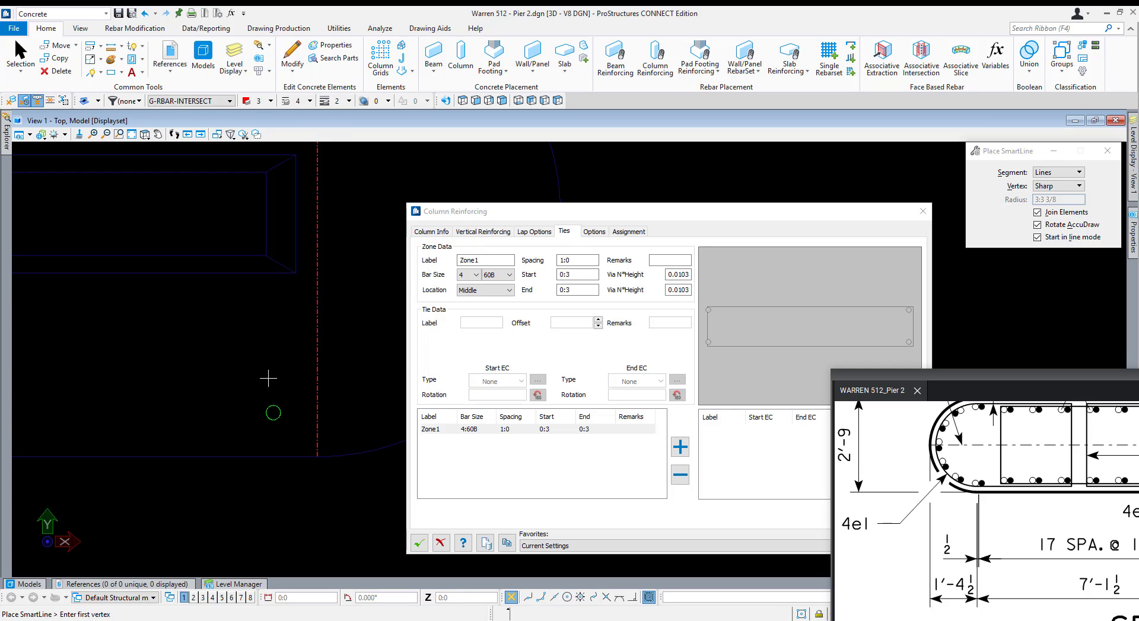
left_click_drag(523, 211, 497, 170)
left_click(401, 192)
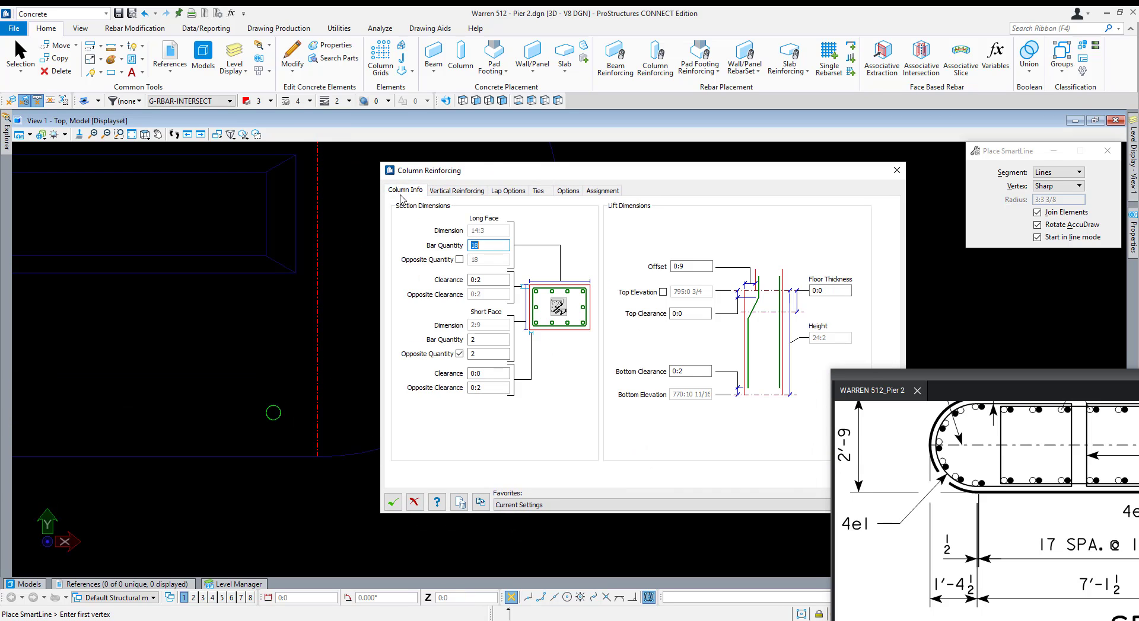
key("Tab")
key("Tab")
key("Tab")
key("Tab")
key("Tab")
key("Tab")
key("Tab")
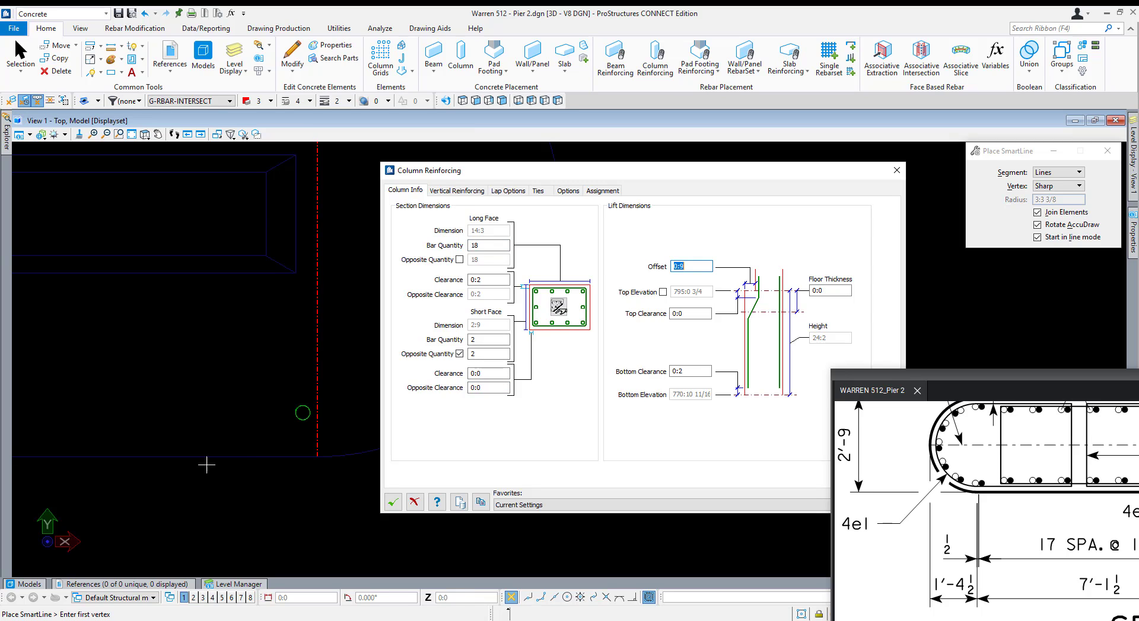
Check the right end in Section B-B and draw a SmartLine from the right corner bar's left edge to its centre and straight down.
scroll(306, 414, "up", 5)
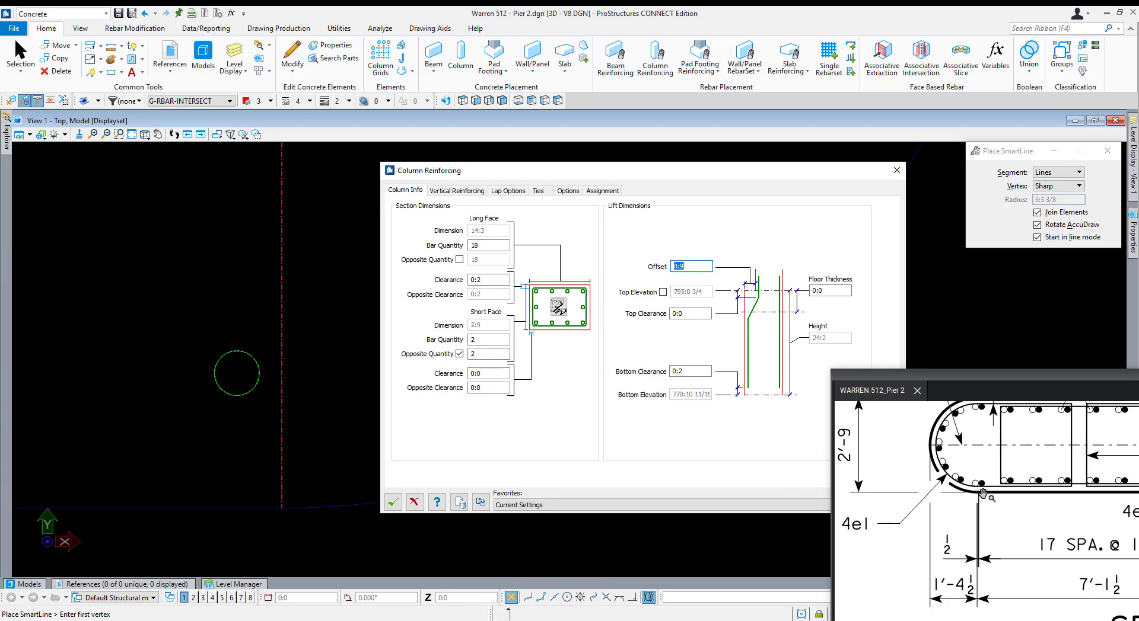
left_click_drag(983, 494, 779, 472)
mouse_move(1085, 517)
left_mouse_down()
mouse_move(949, 528)
mouse_move(1052, 523)
left_mouse_up()
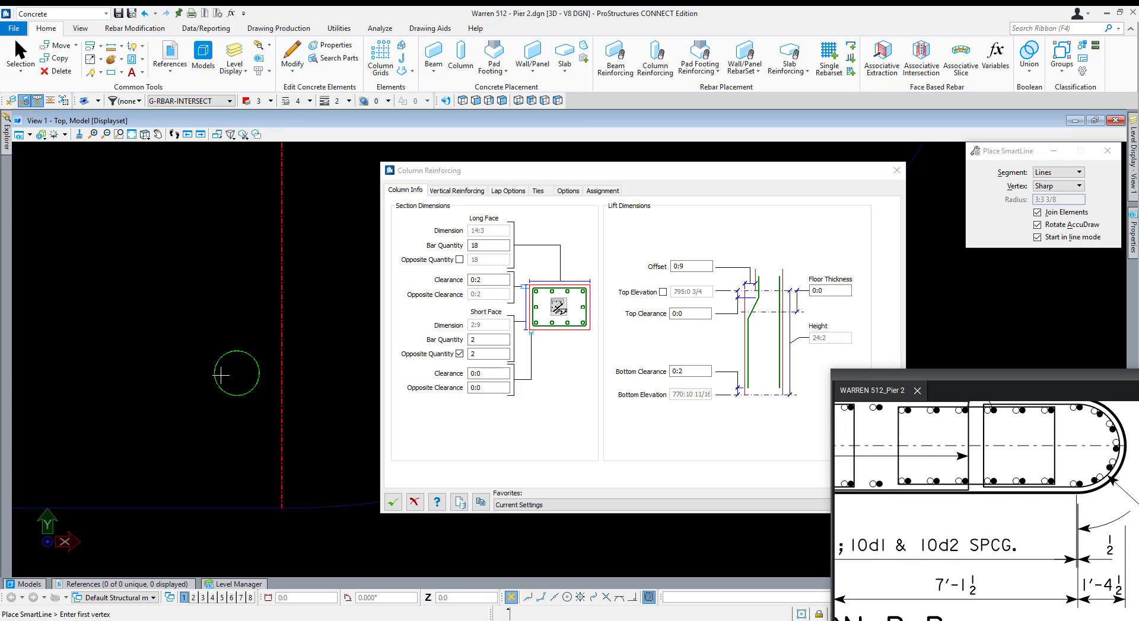
scroll(221, 376, "up", 3)
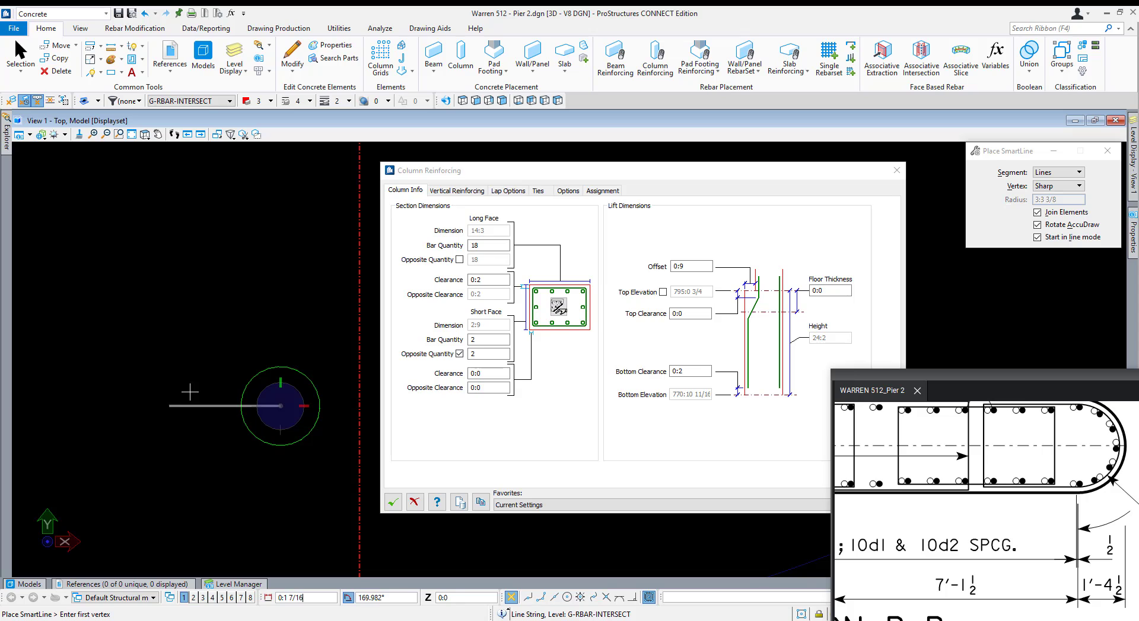
left_click(241, 406)
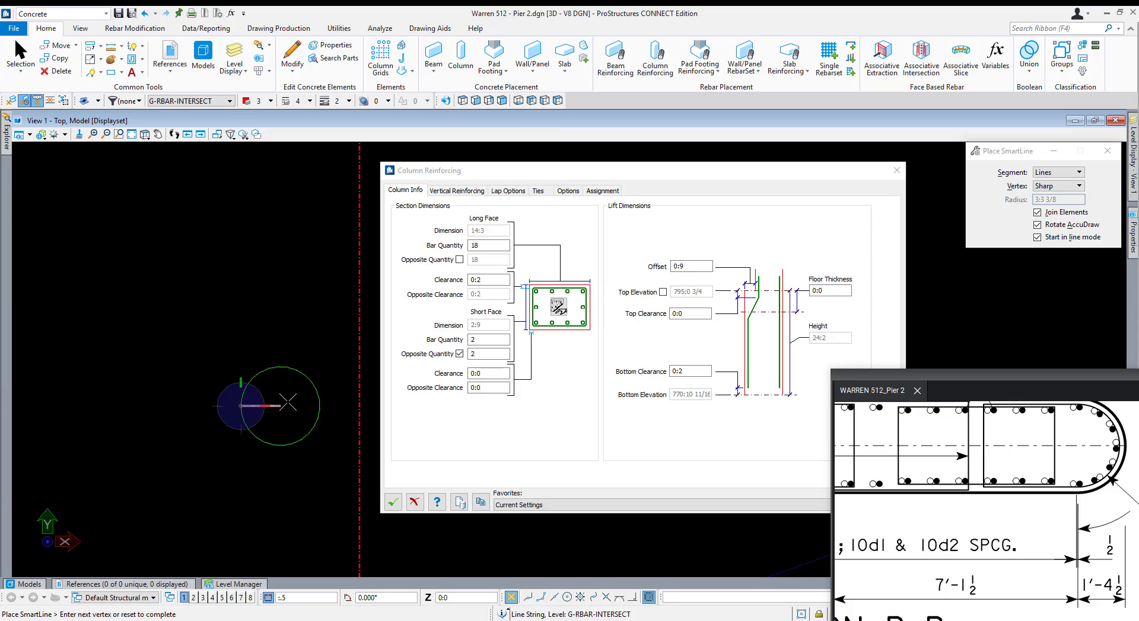
left_click(281, 406)
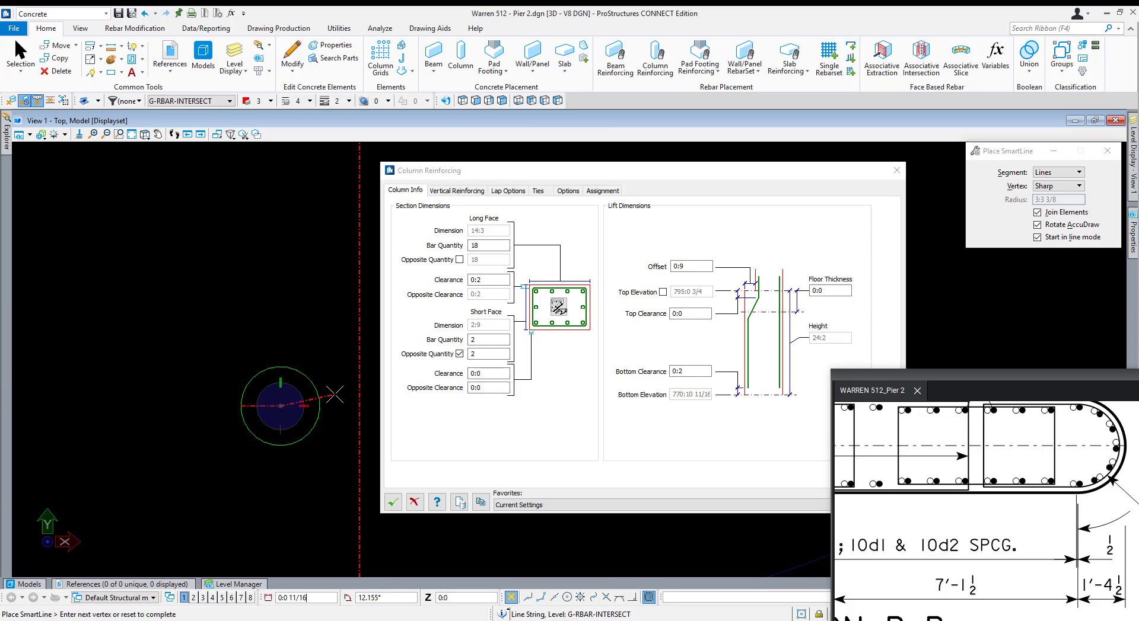
left_click(275, 485)
right_click(341, 530)
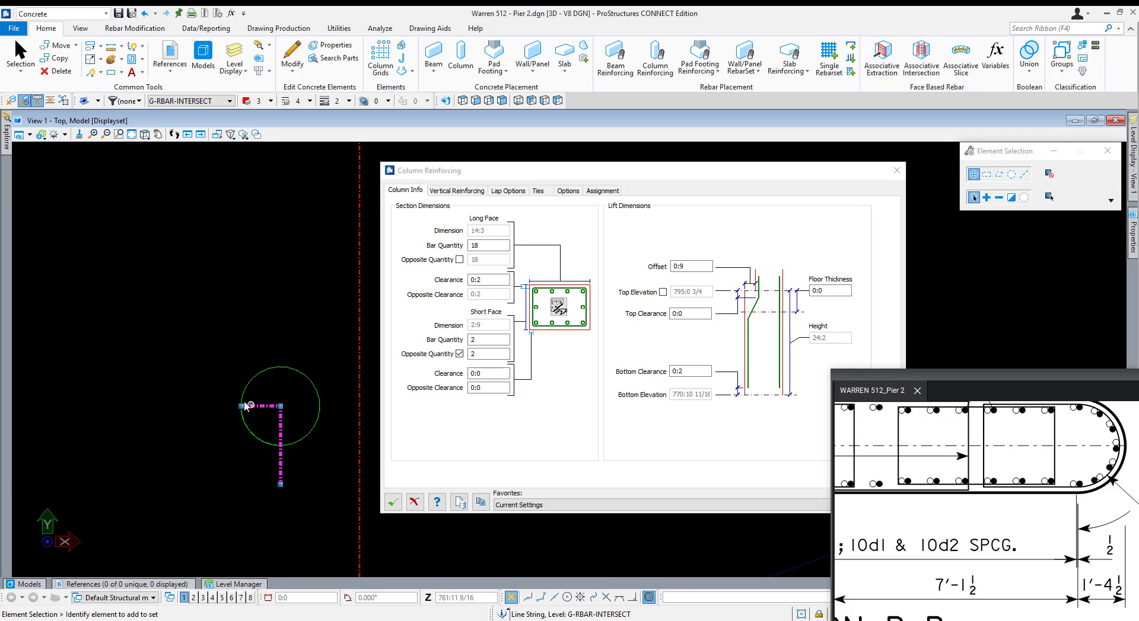
left_click(280, 407)
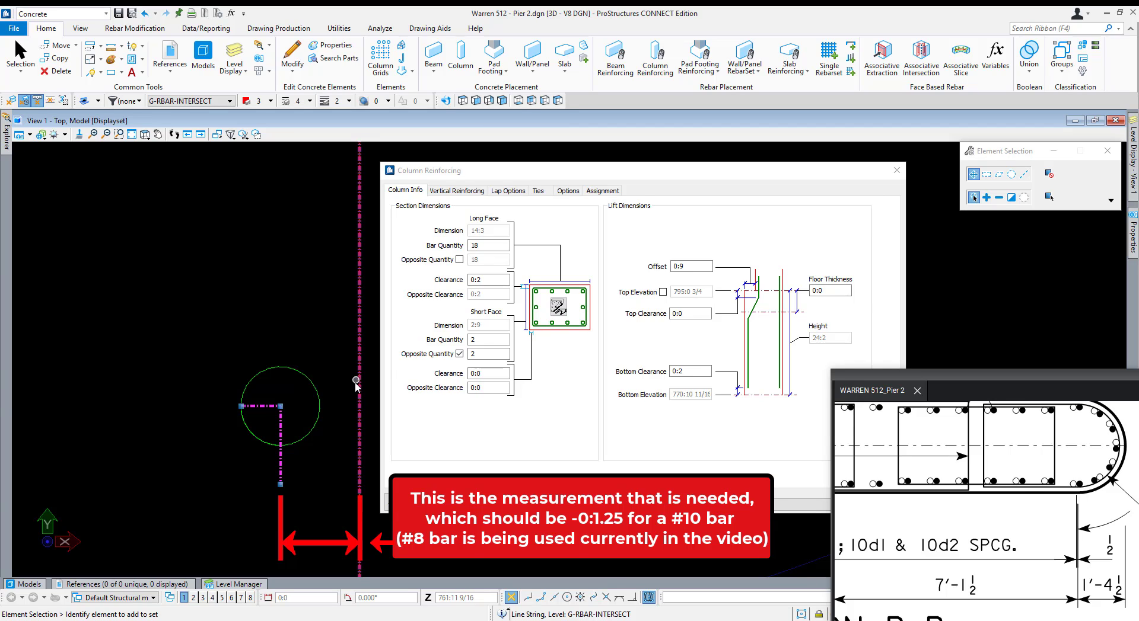
Set the short face opposite clearance of the column reinforcement to -0:1.
double_click(501, 387)
type("-..1")
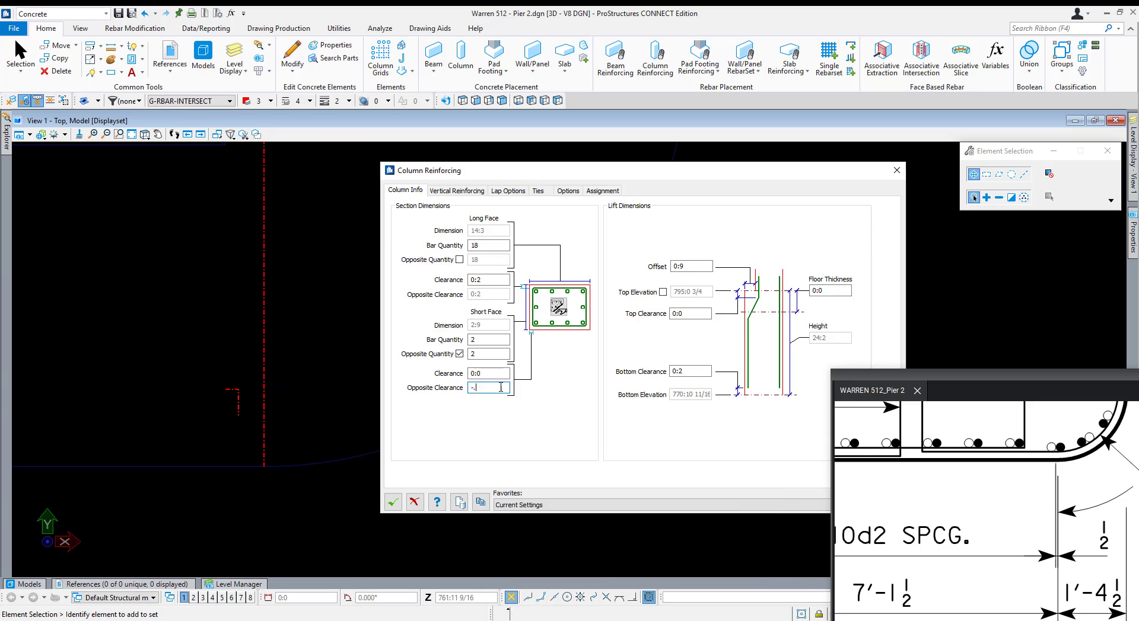
key("Tab")
Delete the helper line beside the right corner bar and measure from the bar's left edge to the right reference line.
scroll(181, 383, "up", 3)
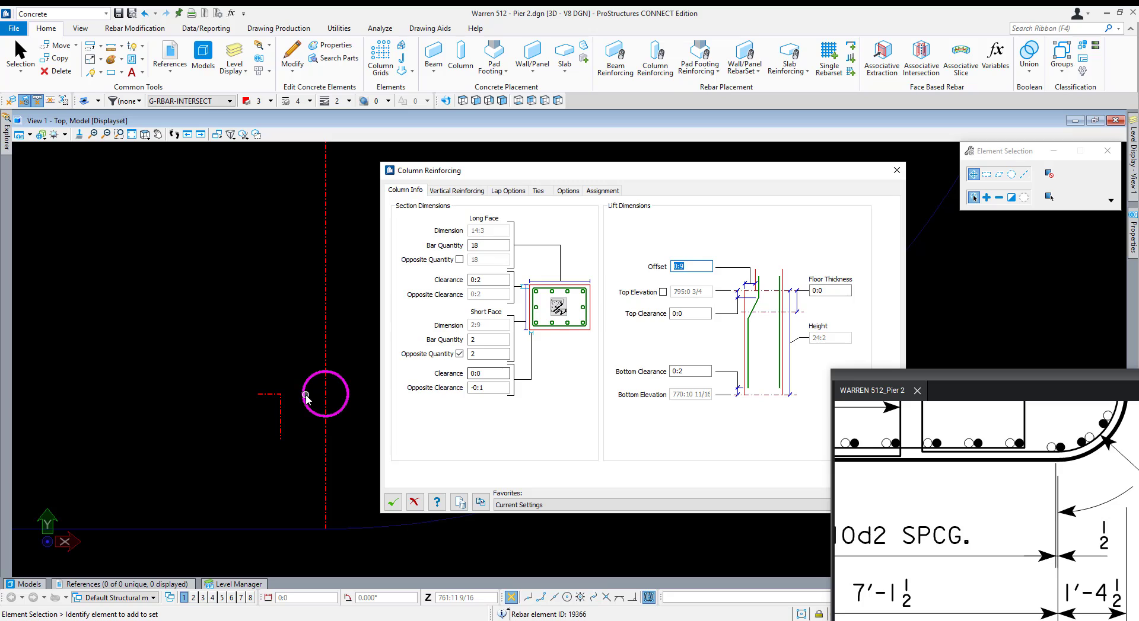
left_click(282, 393)
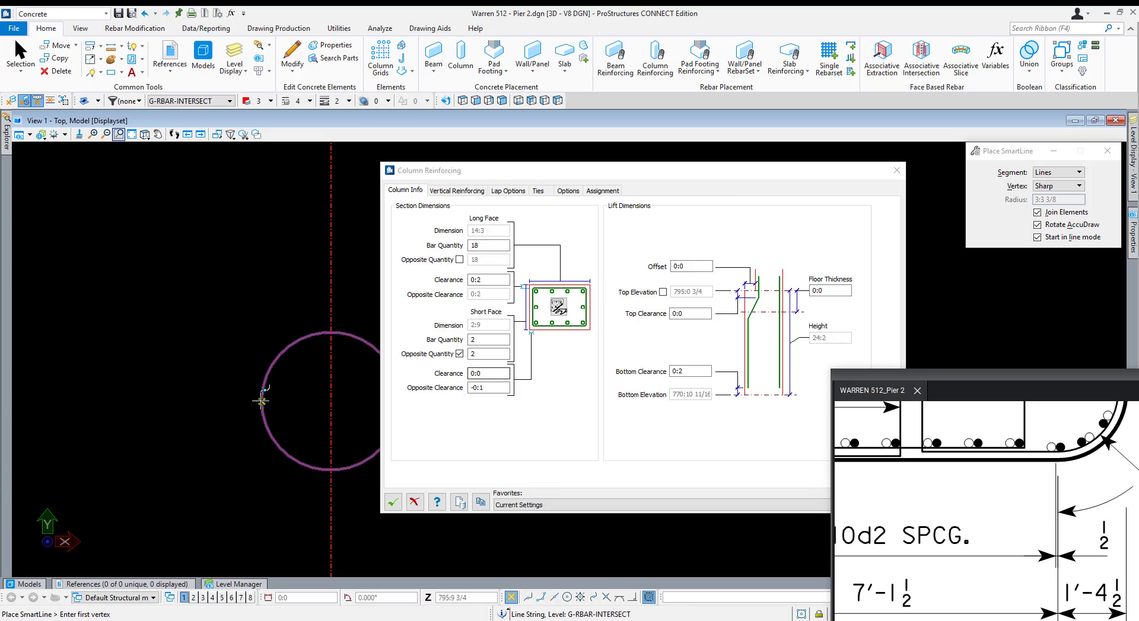
left_click(262, 401)
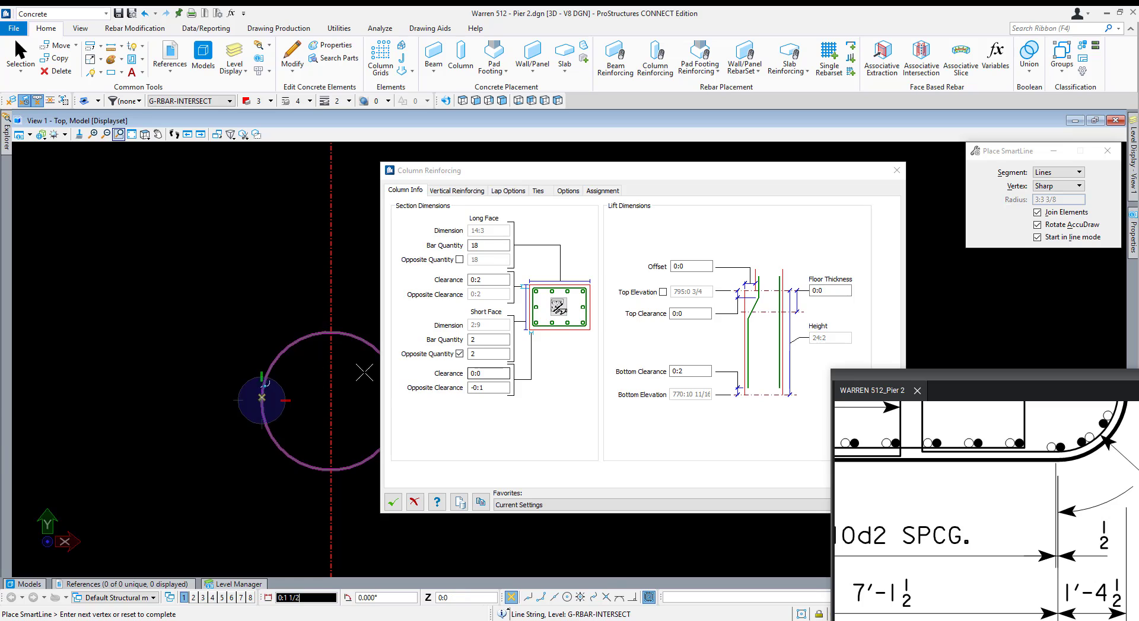
right_click(329, 395)
scroll(226, 380, "down", 2)
key("Escape")
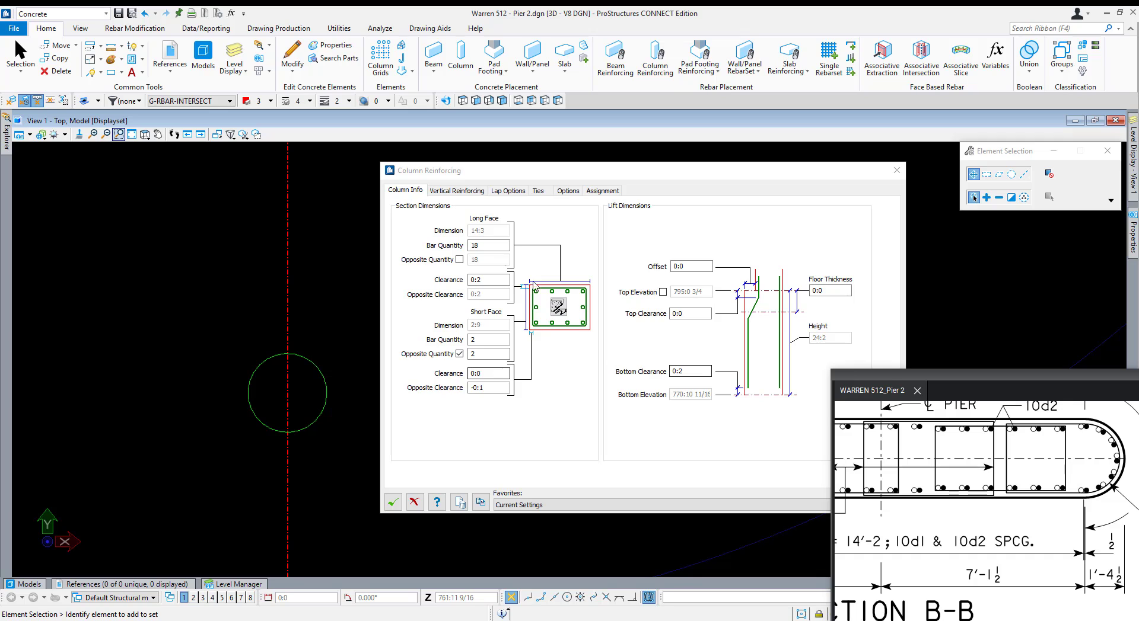
Set the bar size of the V1 vertical reinforcing to 10.
left_click(457, 192)
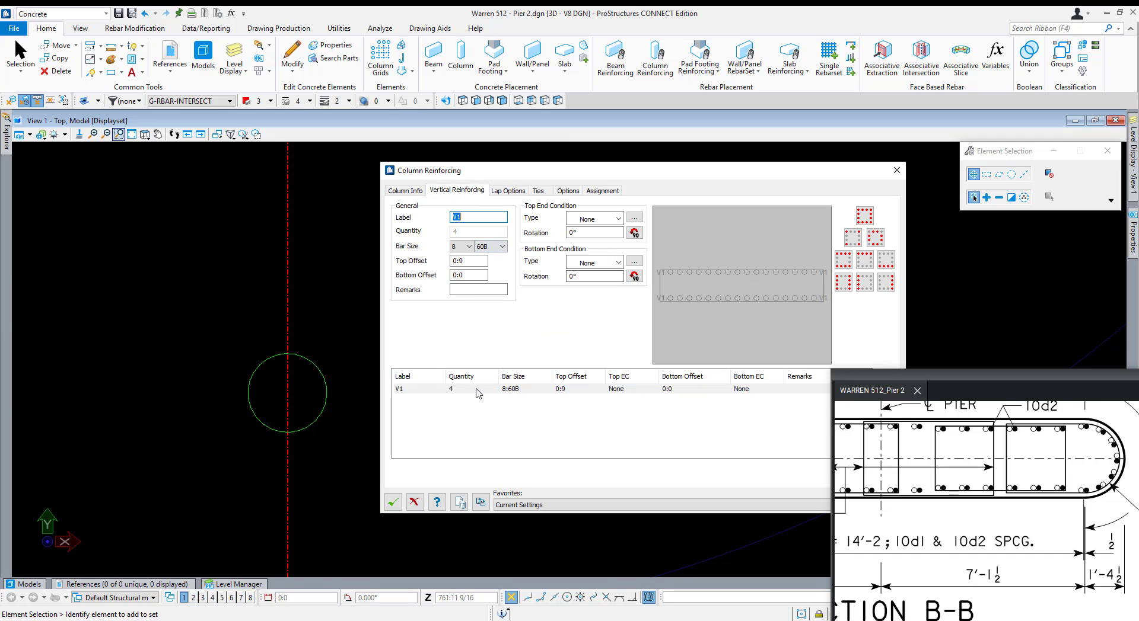
left_click(525, 391)
left_click(468, 246)
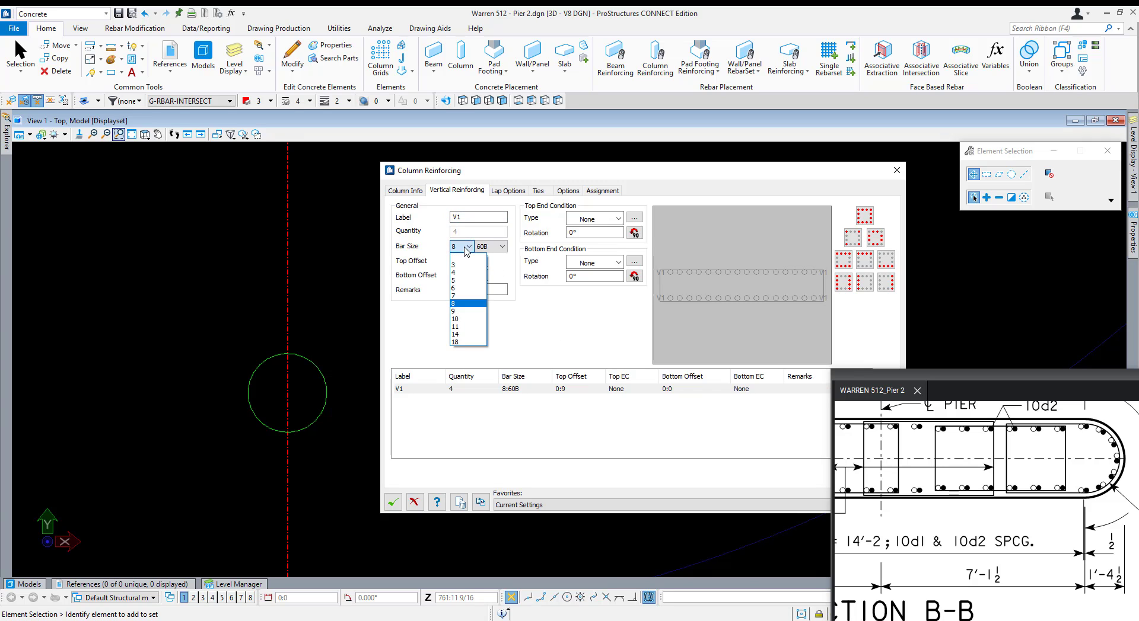
left_click(474, 322)
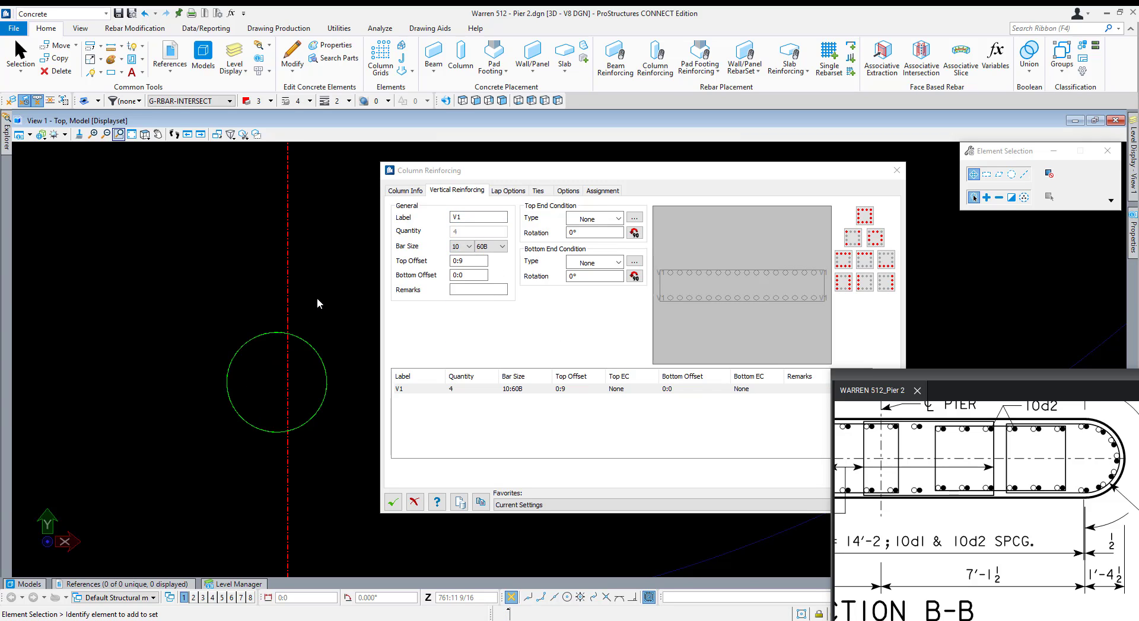
Measure from the right corner bar's left edge to the reference line and set the short face opposite clearance to -0:1 1/4.
left_click(227, 382)
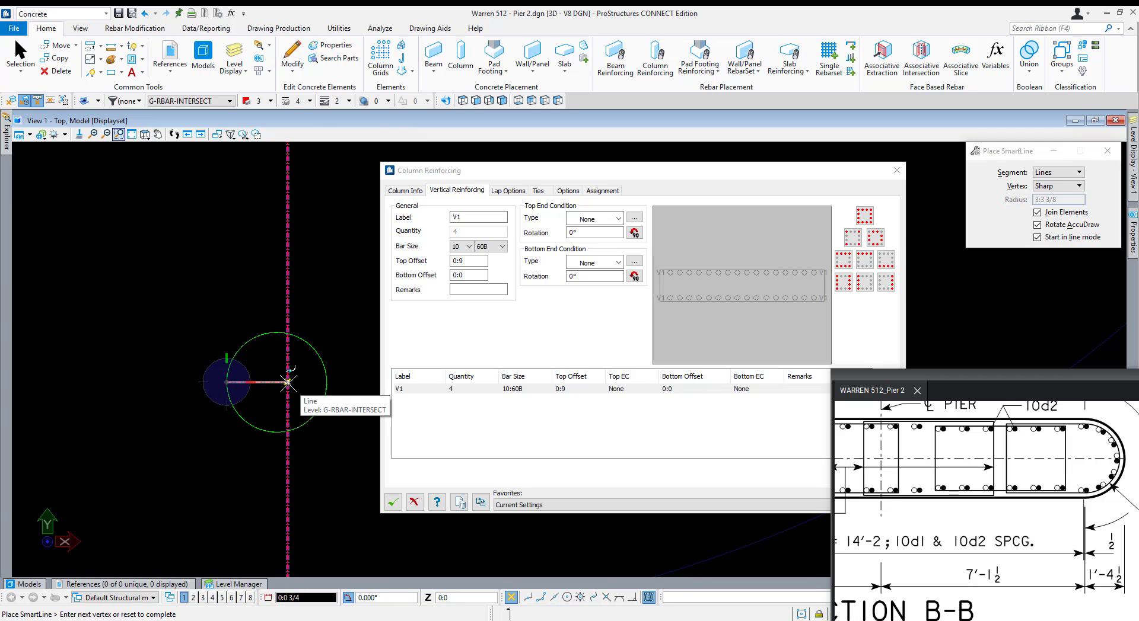
right_click(288, 383)
left_click(405, 190)
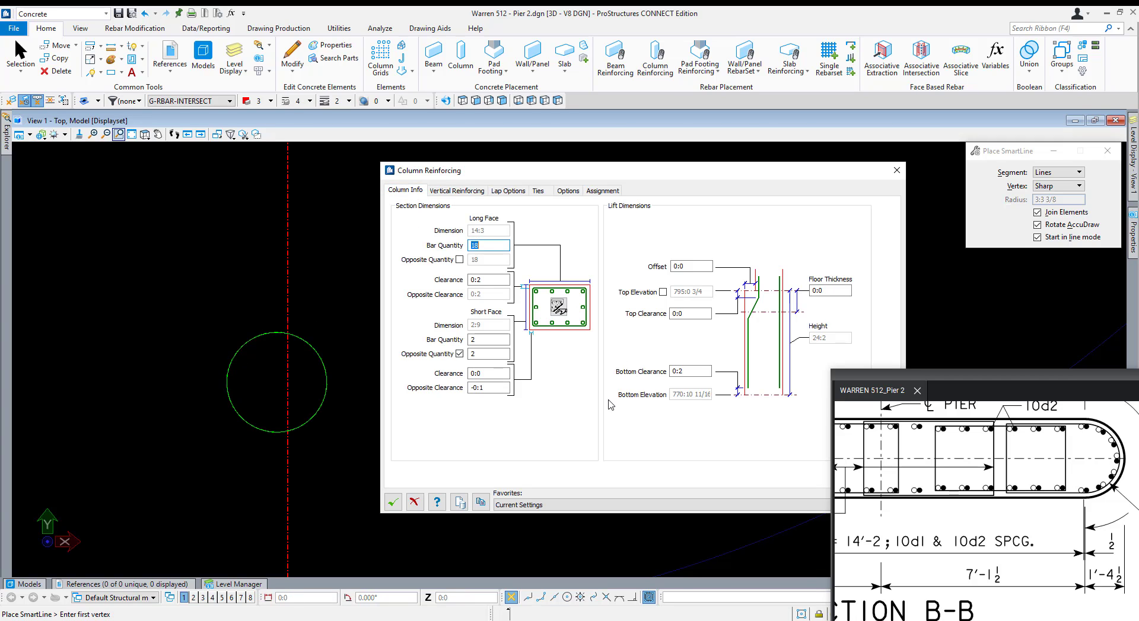
left_click(505, 386)
type(".2")
key("Tab")
Measure from the right corner bar's left edge to the right reference line to check the short face opposite clearance.
scroll(245, 388, "up", 2)
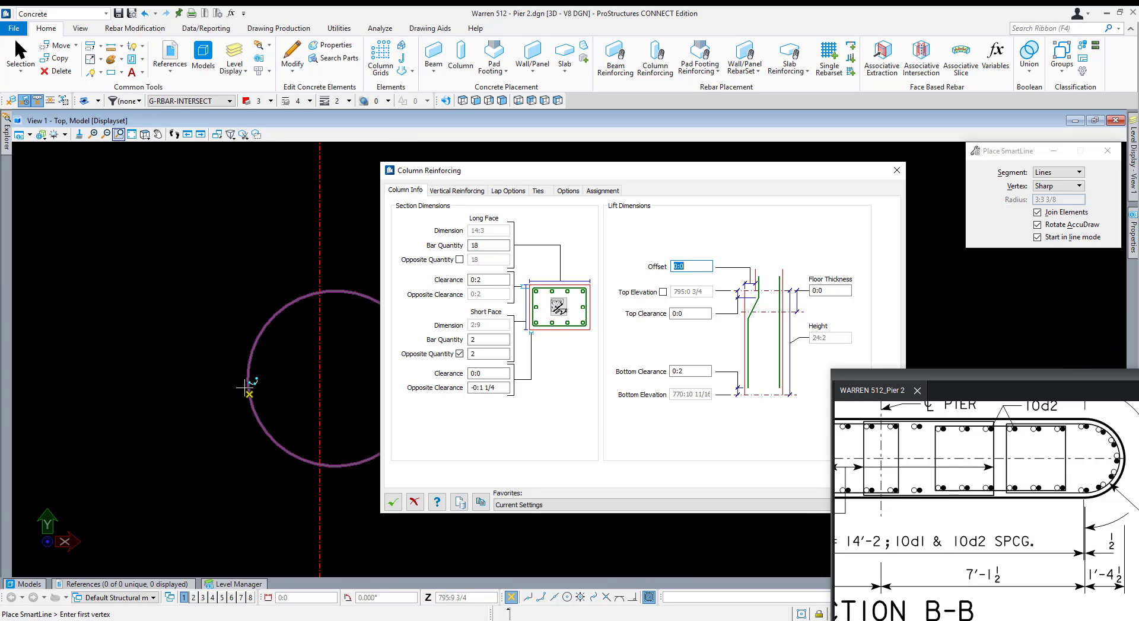
left_click(247, 383)
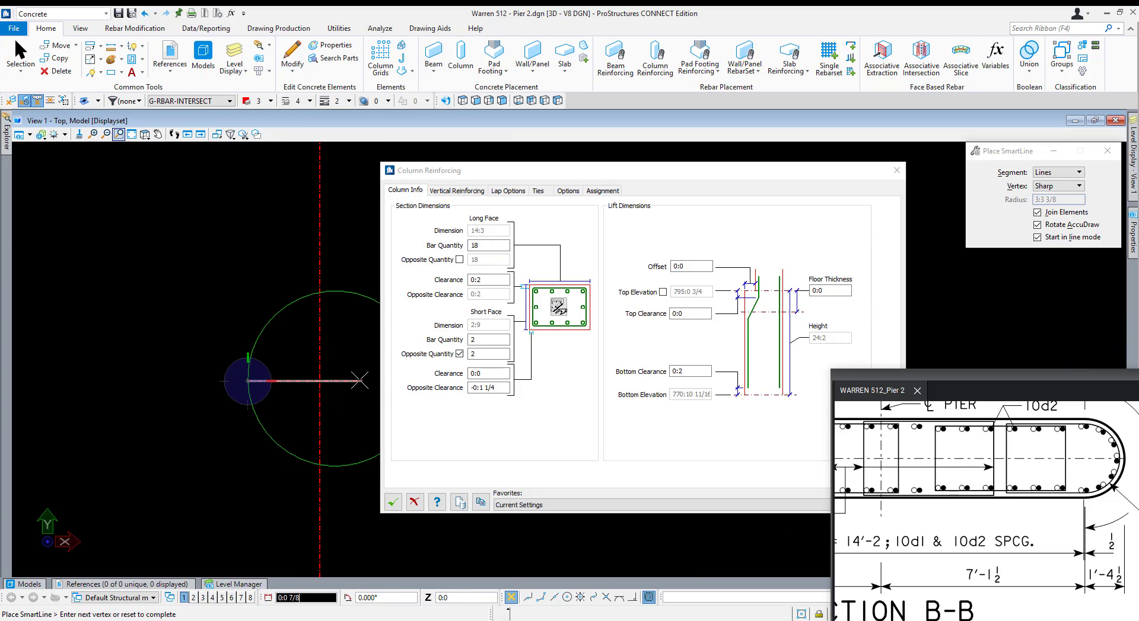
scroll(320, 381, "down", 5)
right_click(318, 378)
key("Escape")
scroll(341, 469, "down", 3)
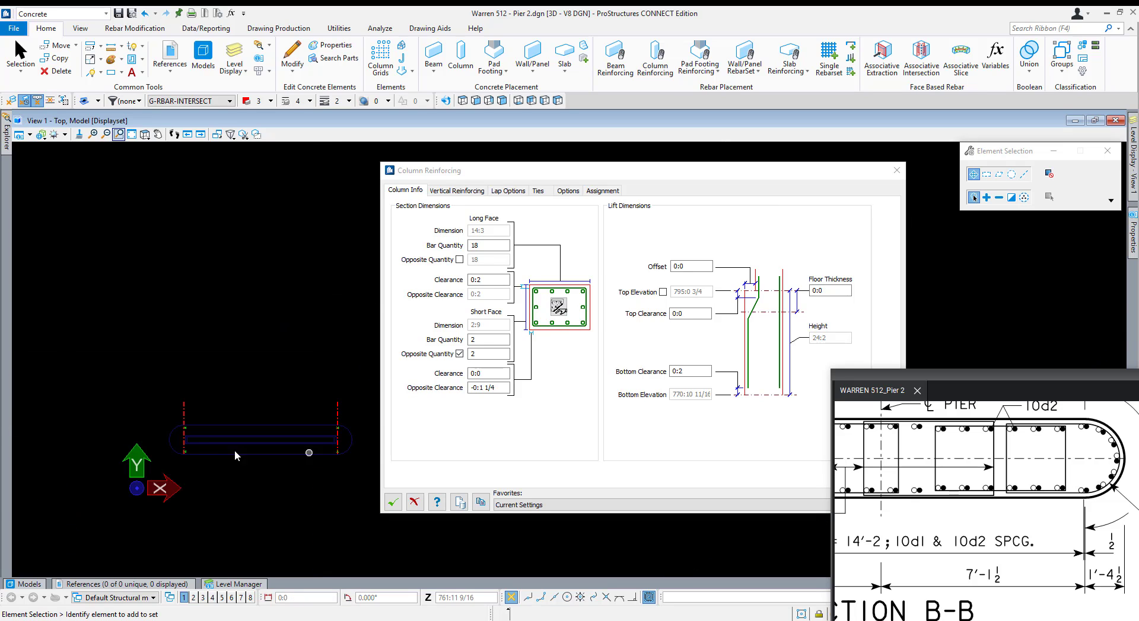
Measure from the left reference line to the nearest edge of the left corner bar to check the short face clearance.
scroll(235, 455, "up", 5)
key("q")
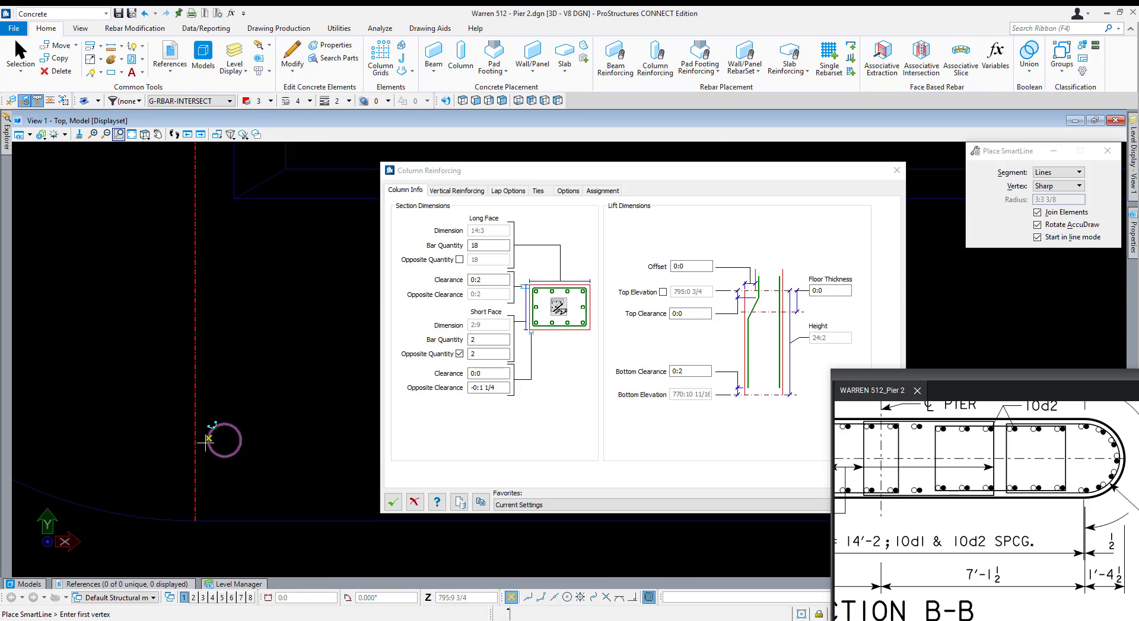
scroll(210, 442, "up", 3)
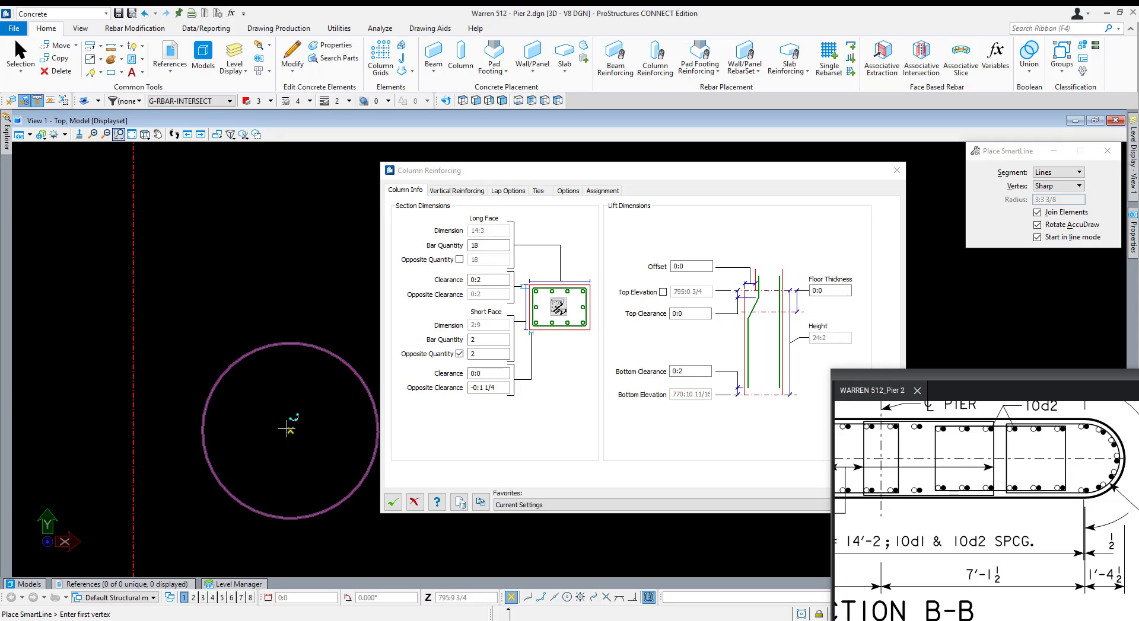
left_click(132, 425)
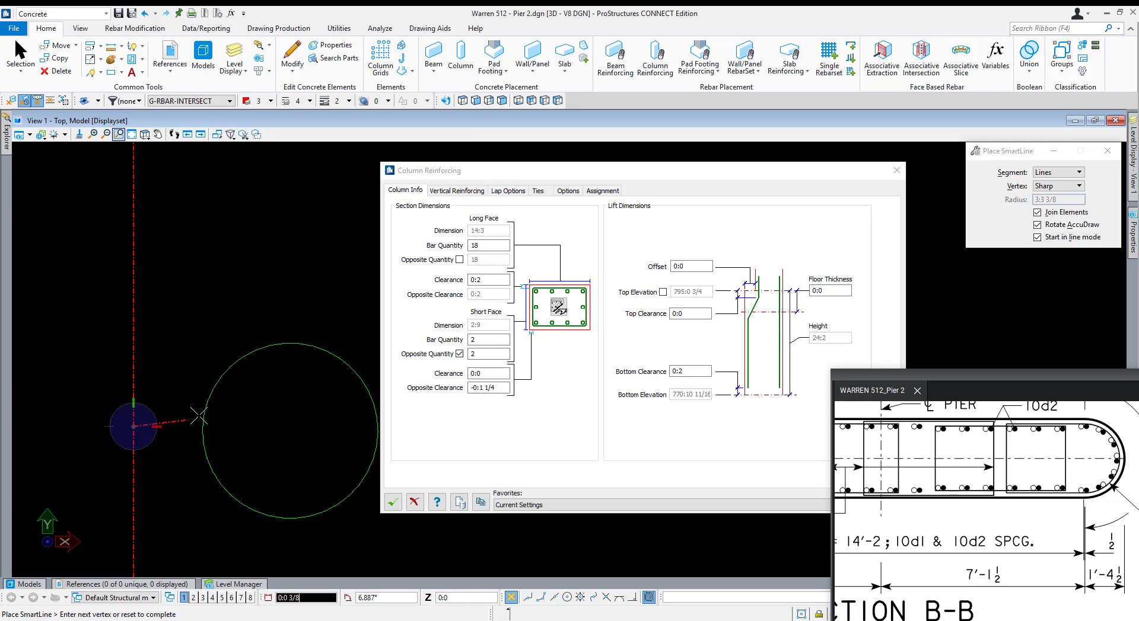
scroll(228, 426, "down", 5)
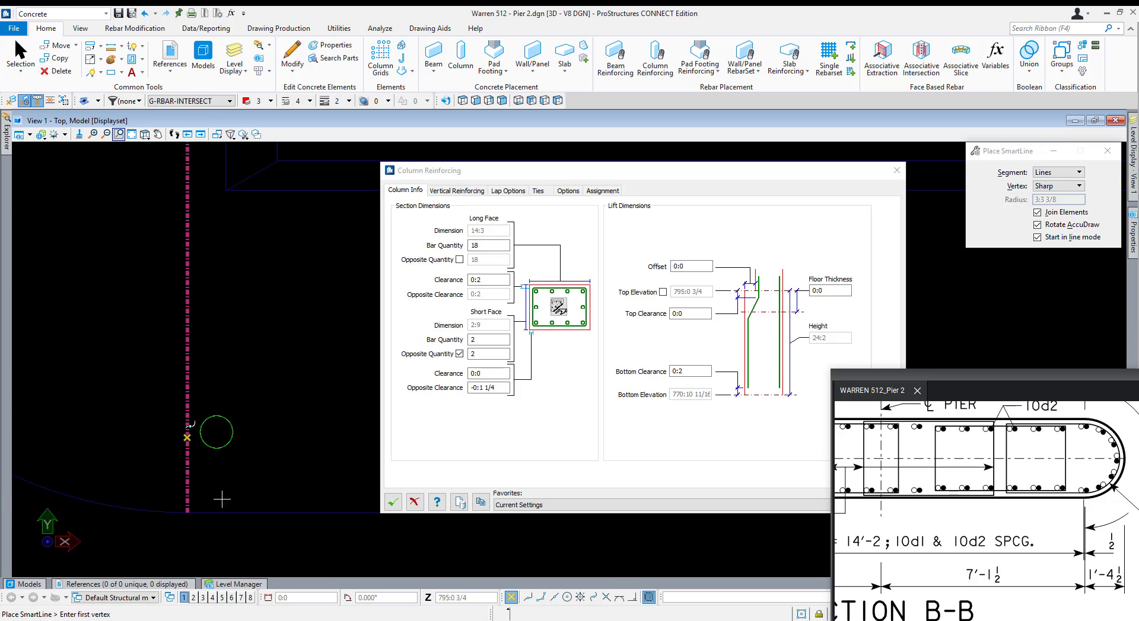
key("Escape")
middle_click_drag(189, 361, 115, 335)
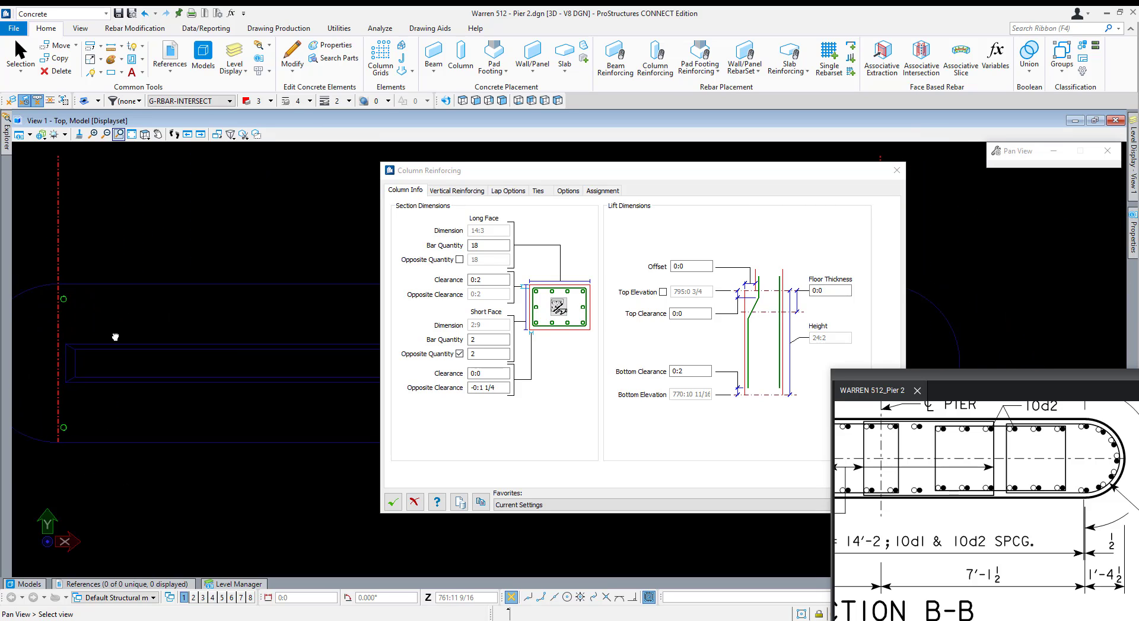
Apply the V1 vertical reinforcing to all bar positions around the column perimeter.
left_click(436, 194)
left_click_drag(517, 169, 389, 122)
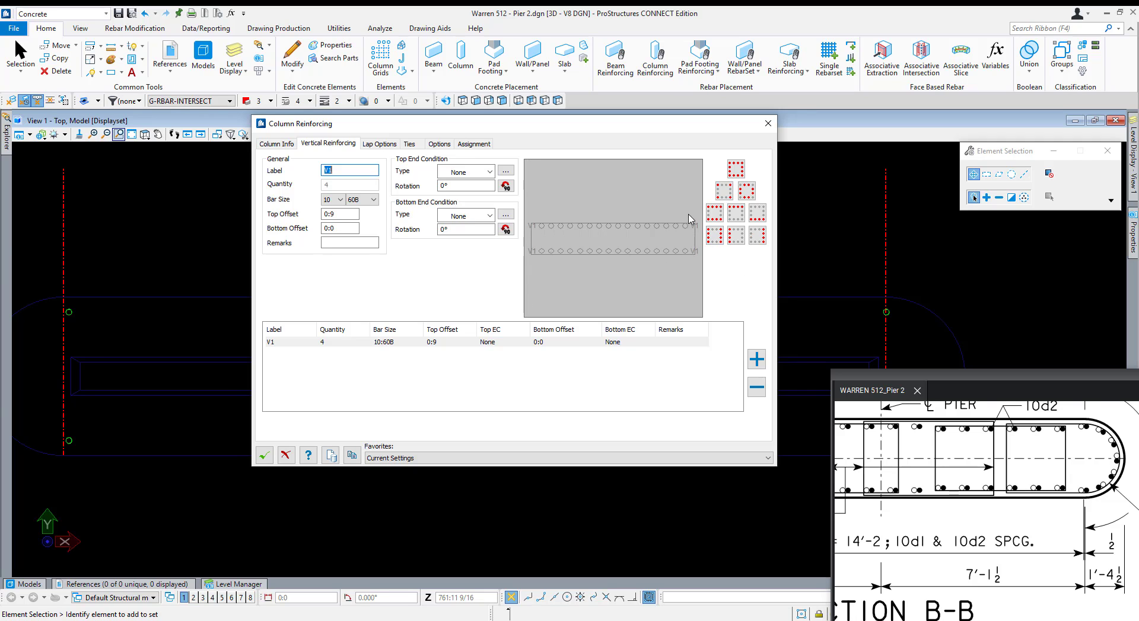
left_click(735, 169)
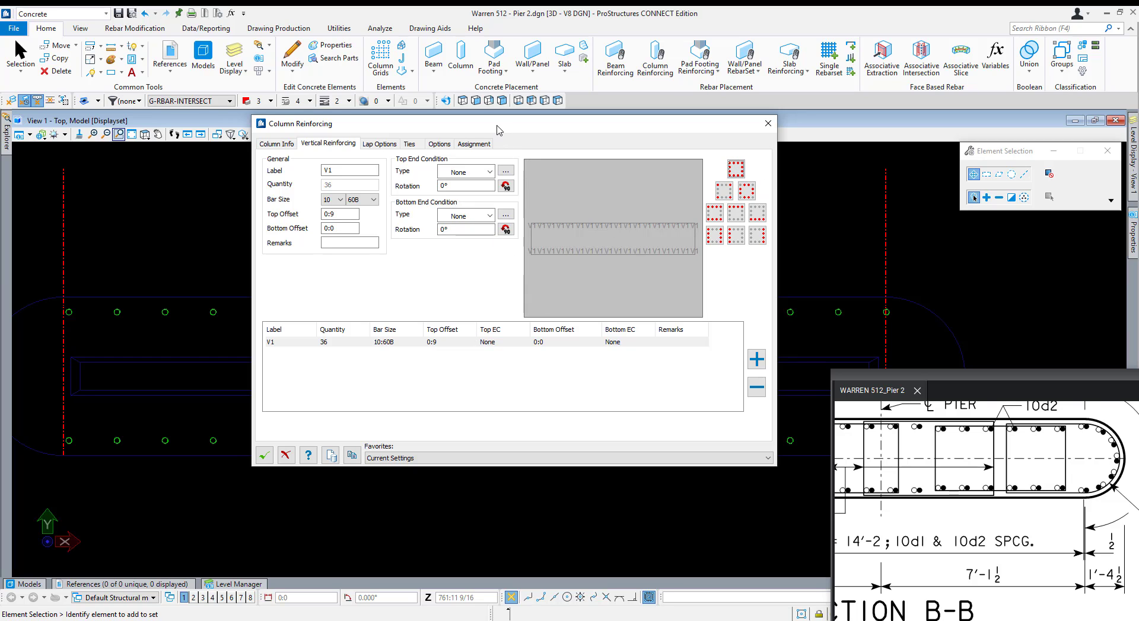
Relabel the V1 vertical bars as 10d2 and set their top offset to 3:3, following the embedment in the pier elevation.
left_click_drag(498, 129, 439, 183)
left_click(943, 372)
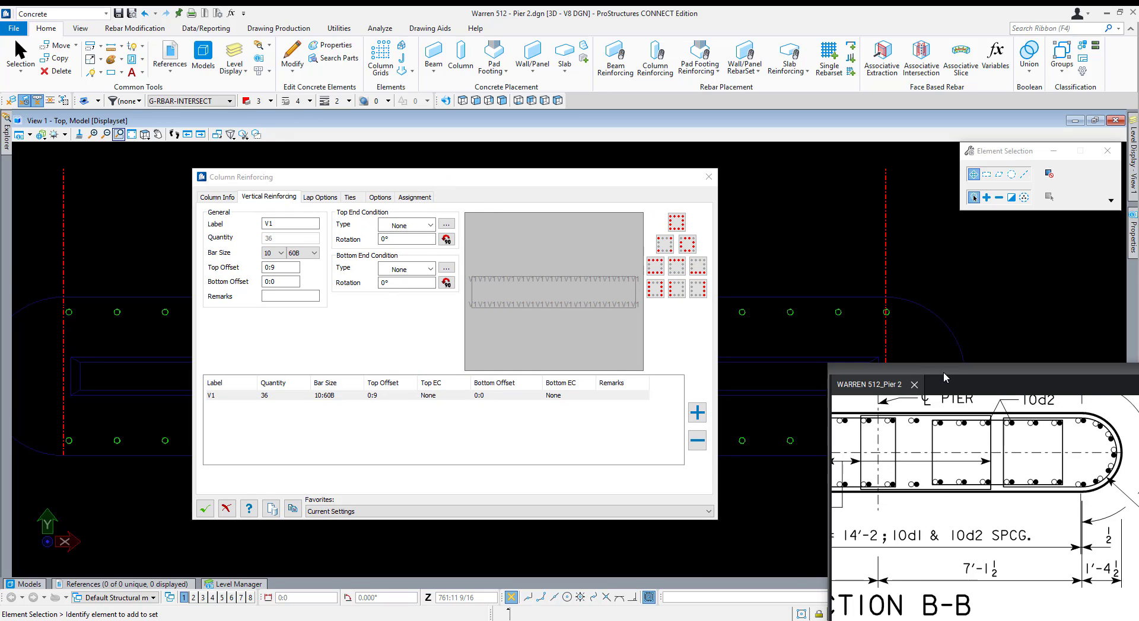
left_click_drag(943, 371, 872, 272)
scroll(941, 398, "down", 5)
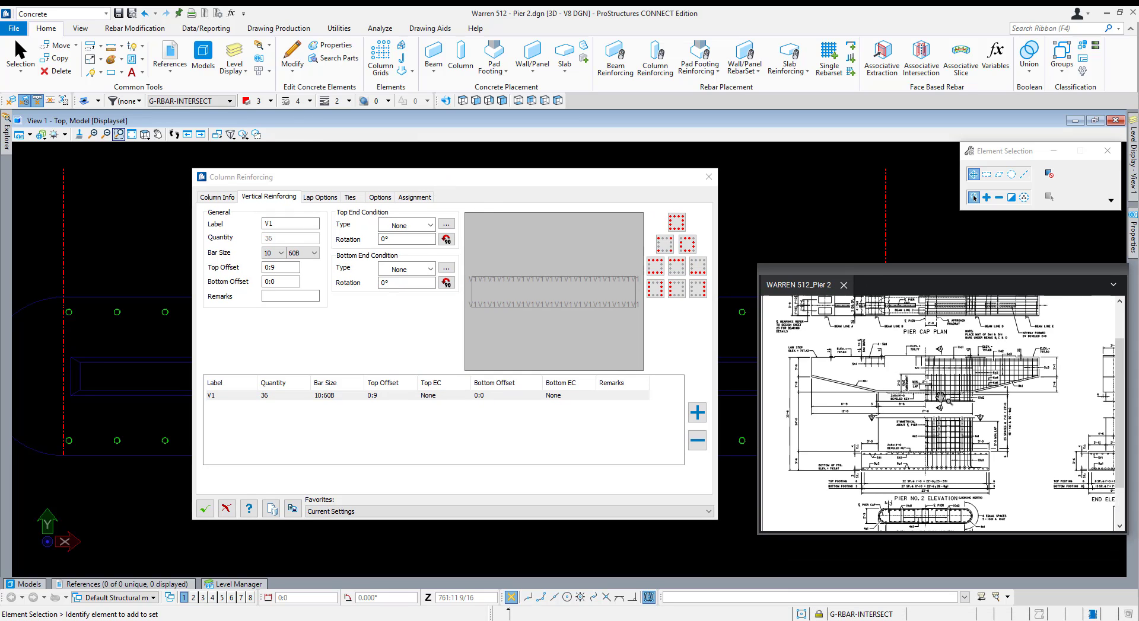
scroll(940, 399, "up", 8)
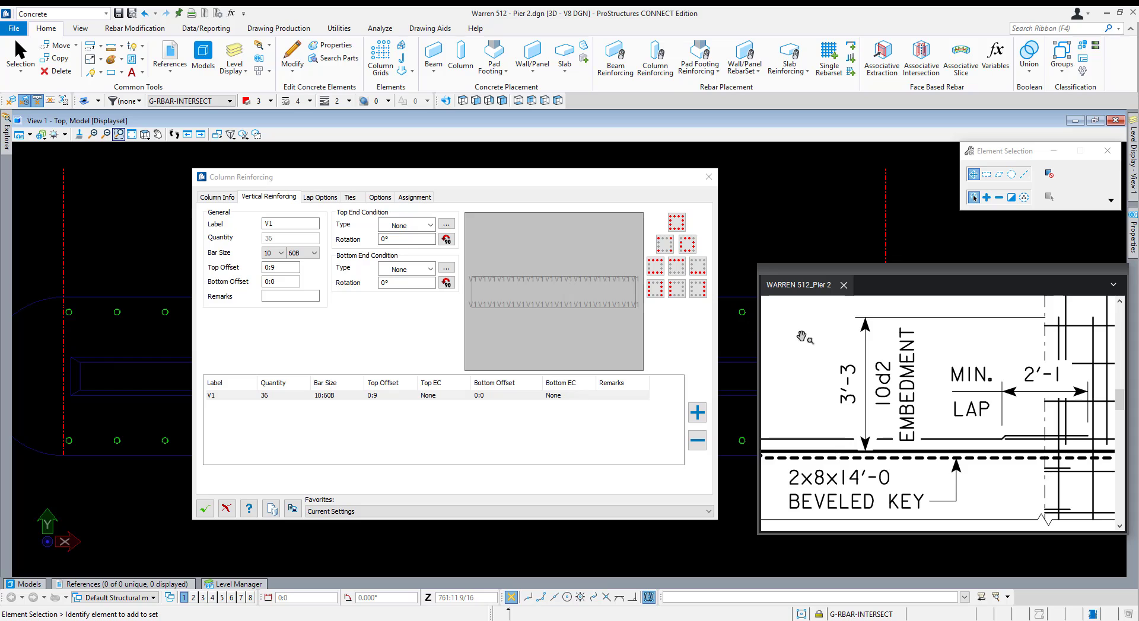
left_click(199, 207)
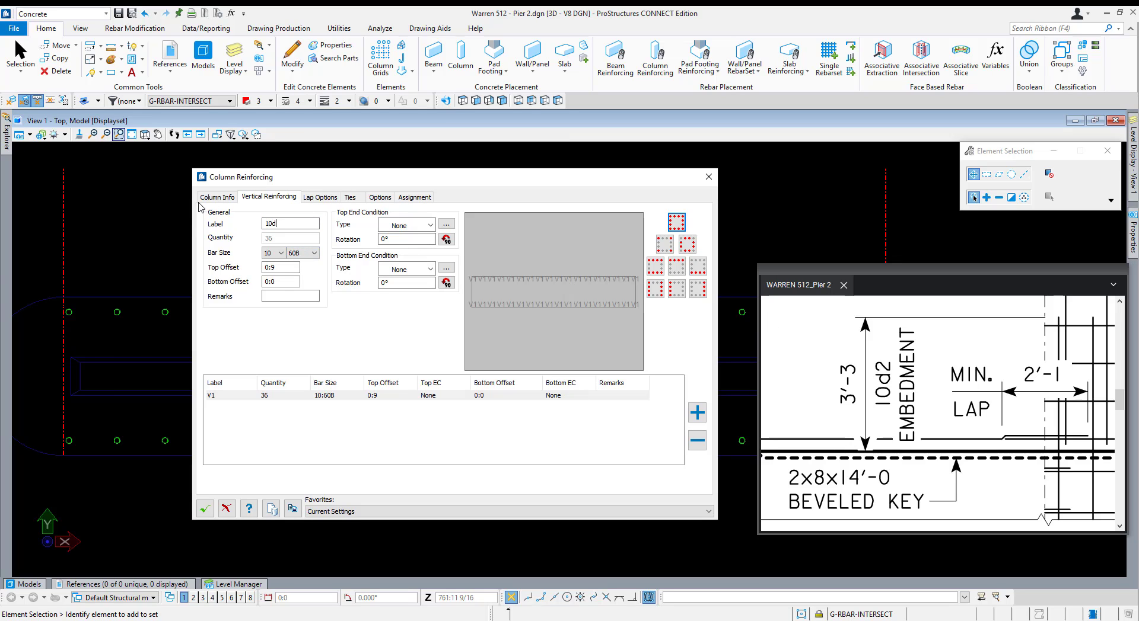
key("Tab")
key("Tab")
key("Tab")
type("3:3")
key("Tab")
Examine the 10d1 and 10d2 vertical bar layout along both faces and rounded ends in Section B-B of the pier drawing.
scroll(1015, 410, "down", 8)
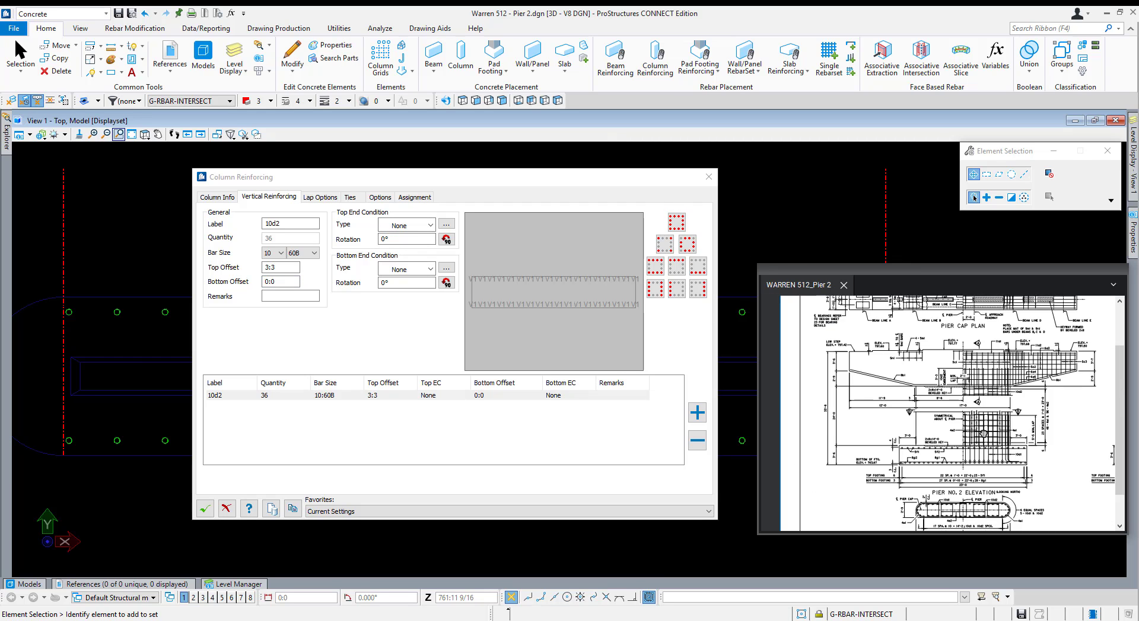
scroll(1008, 474, "up", 8)
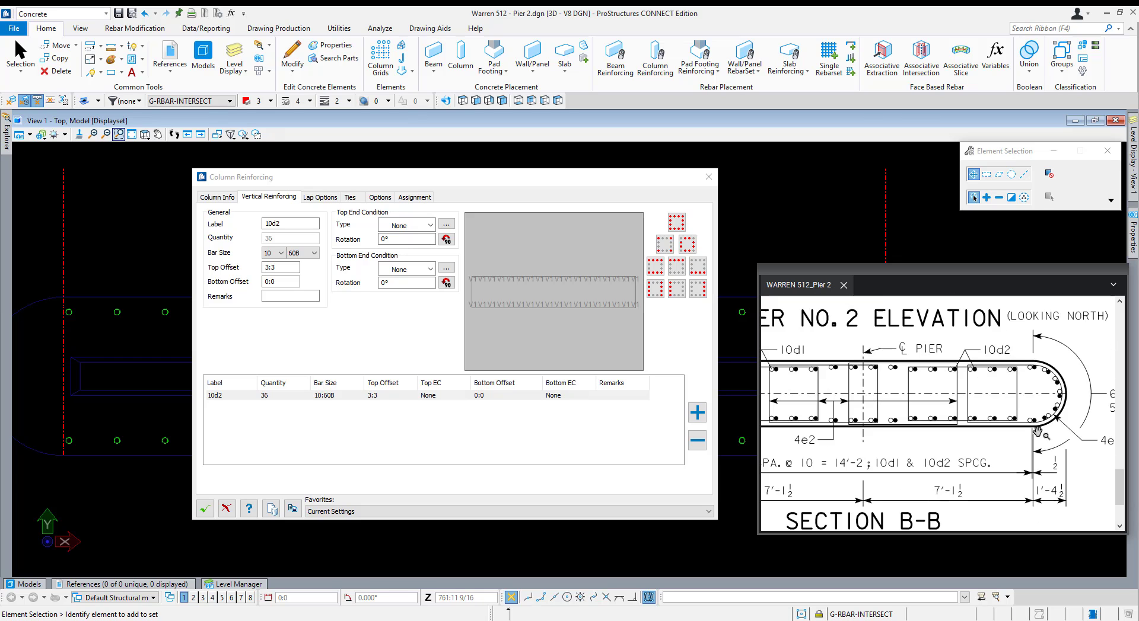
scroll(1036, 432, "down", 2)
scroll(1036, 431, "up", 2)
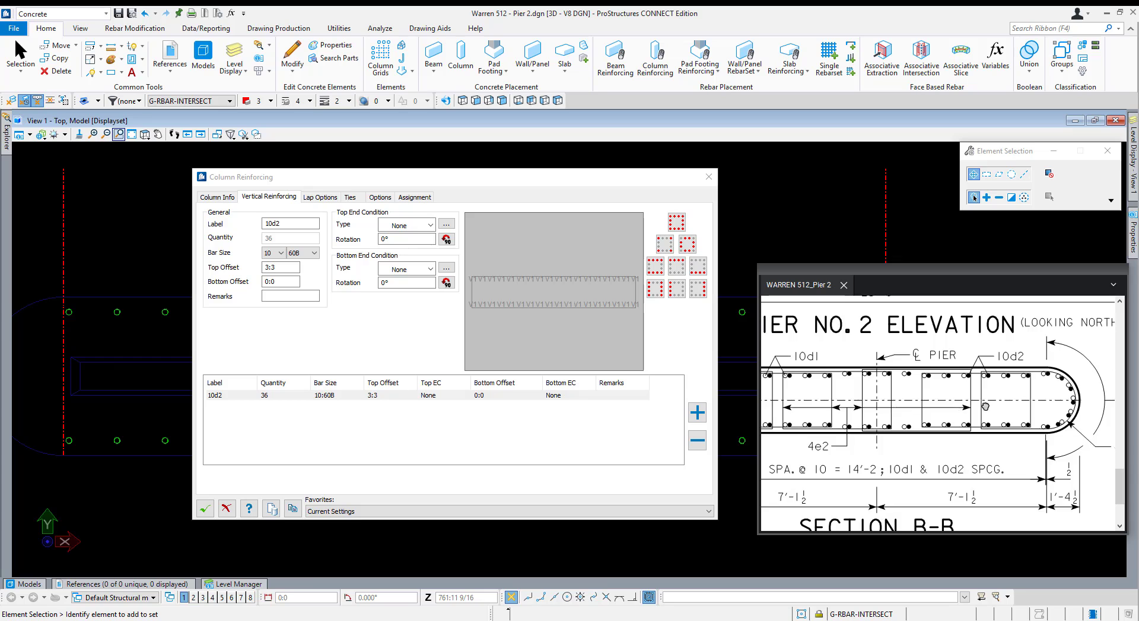
left_click_drag(985, 407, 1133, 401)
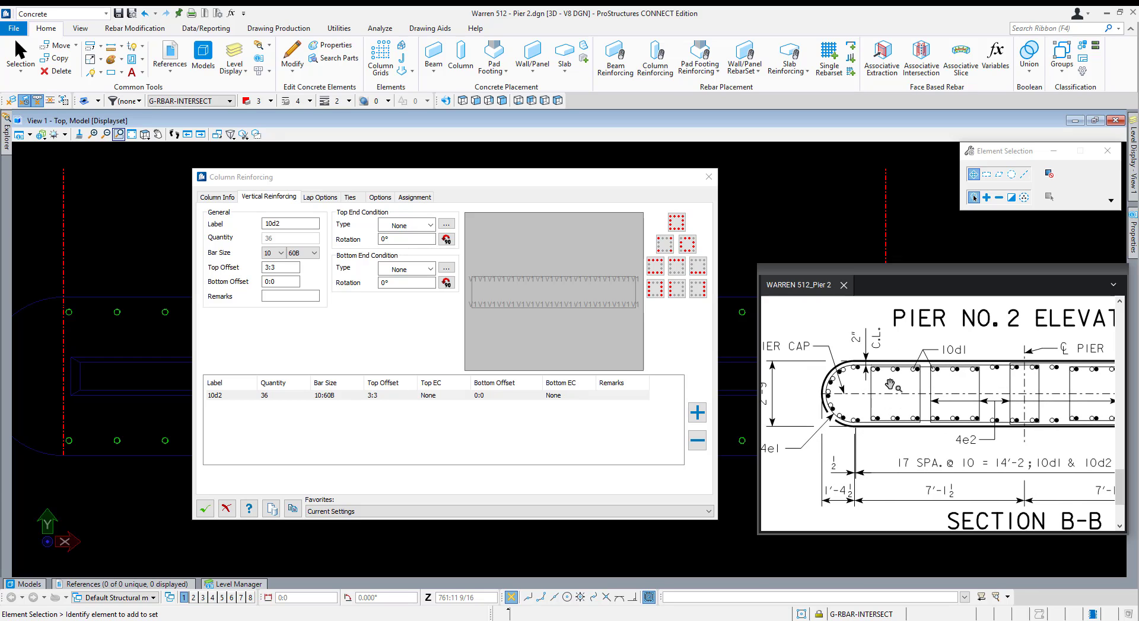
left_click_drag(480, 178, 415, 175)
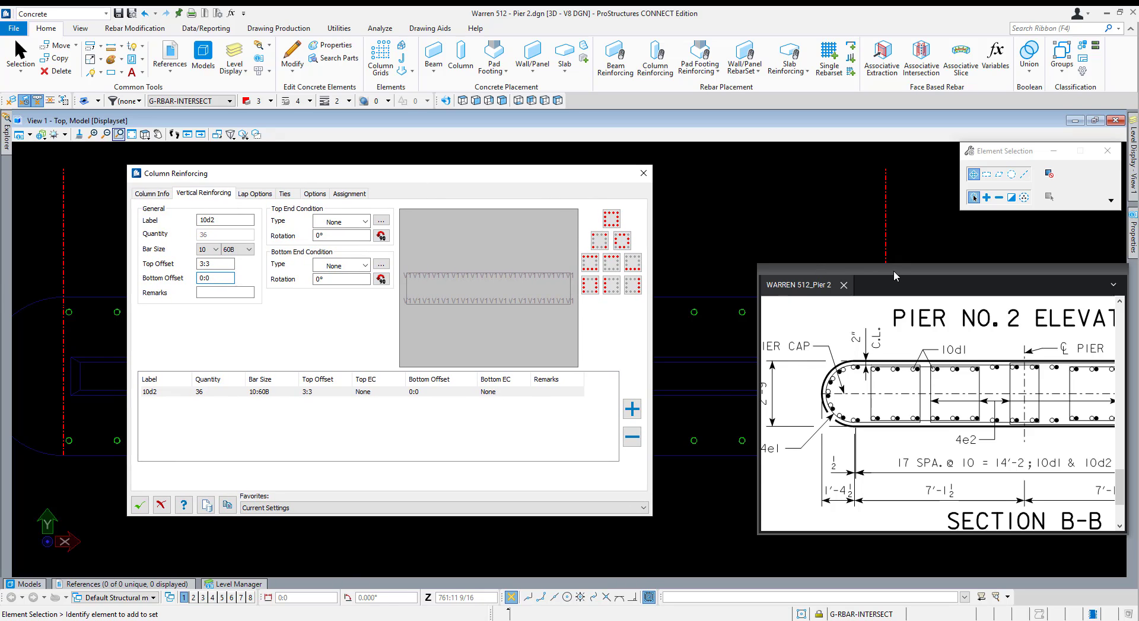
left_click_drag(893, 271, 801, 255)
left_click_drag(901, 384, 812, 386)
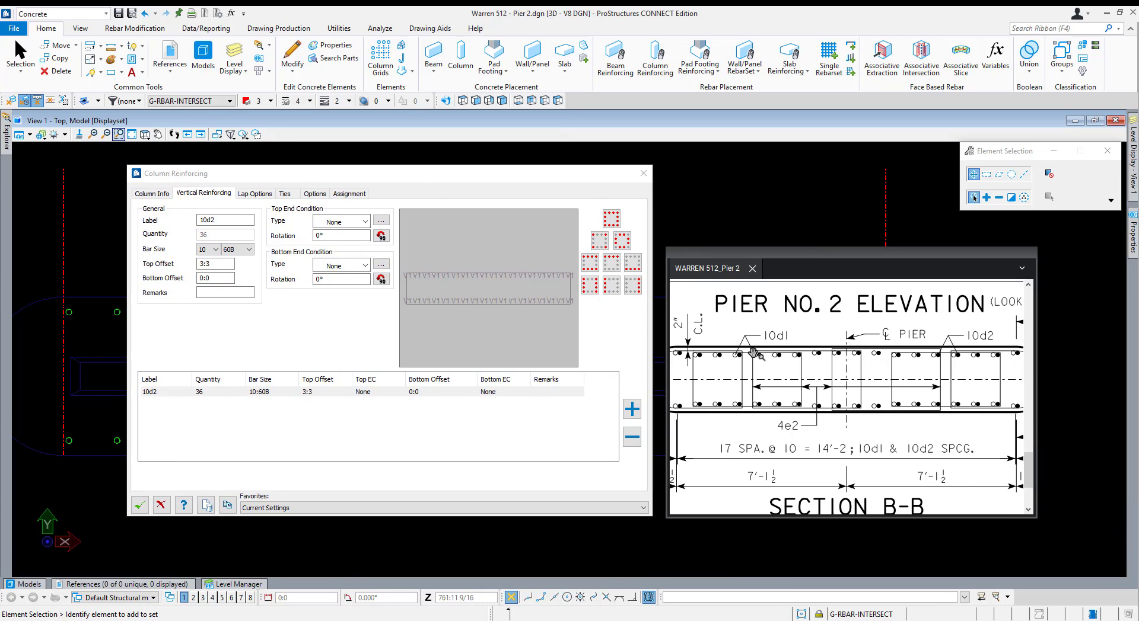
scroll(979, 409, "up", 2)
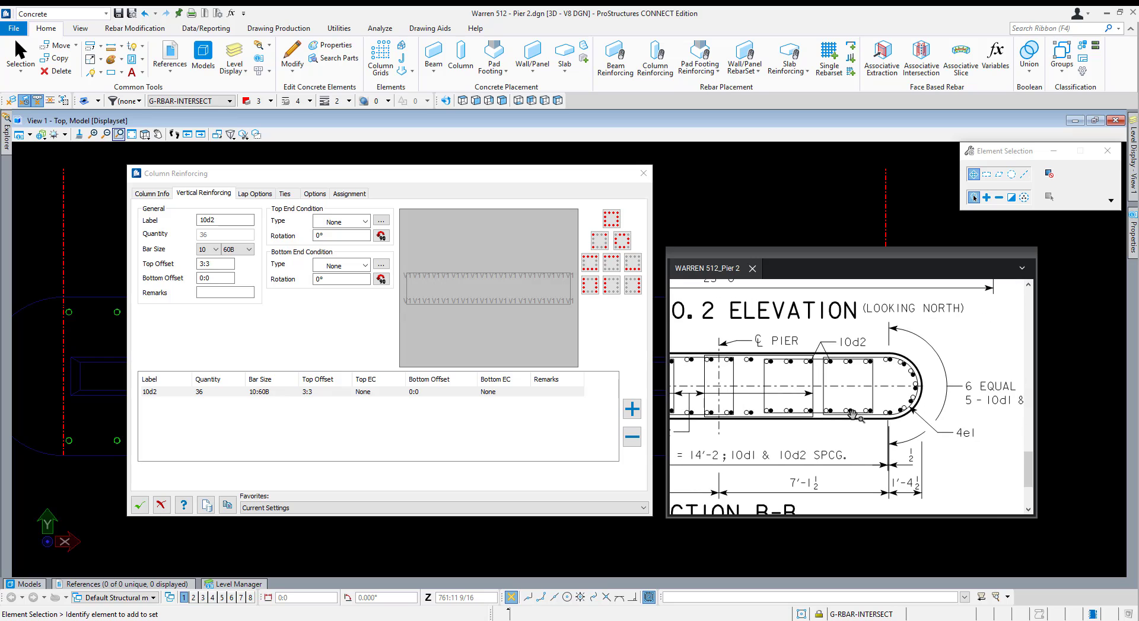
scroll(980, 409, "down", 2)
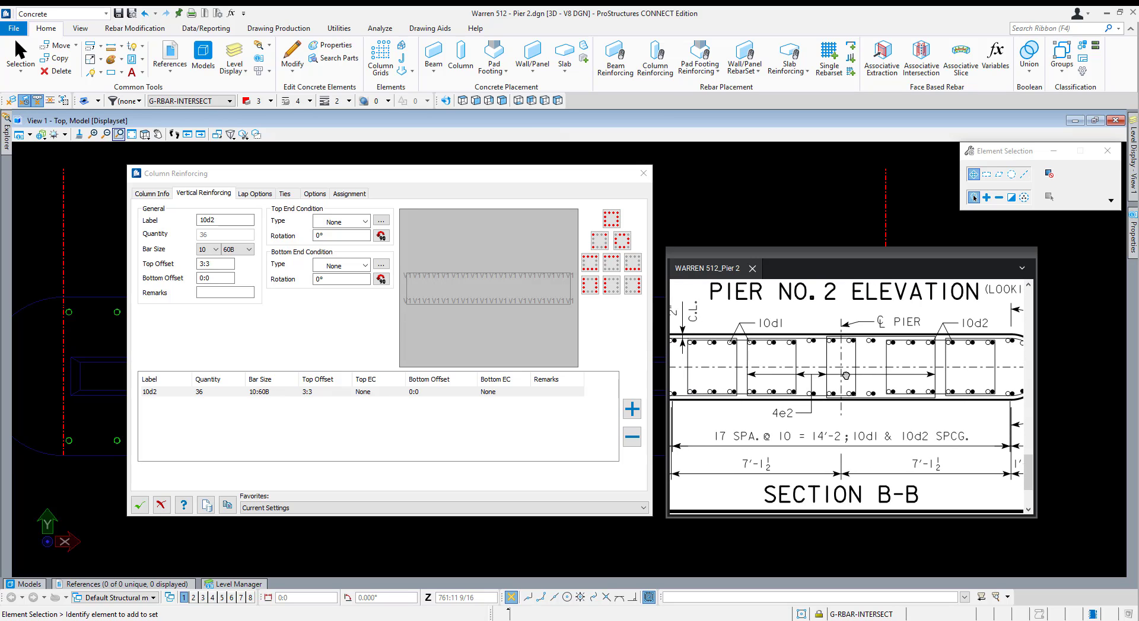
left_click_drag(794, 375, 901, 376)
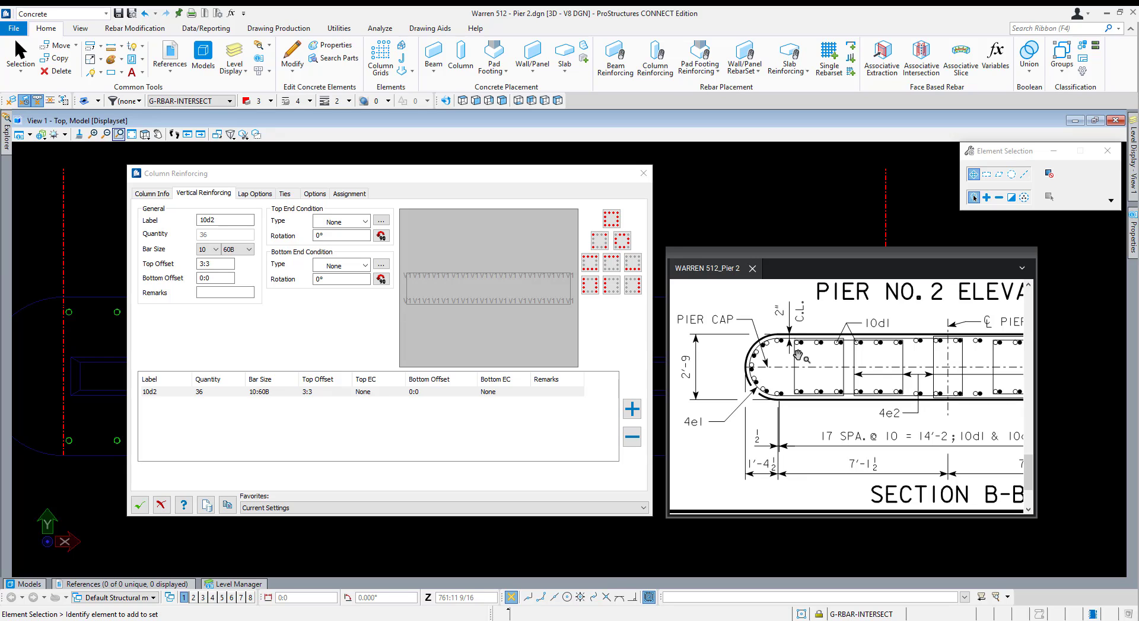
Remove the four corner bars from the column's 10d2 vertical bar set.
left_click(409, 277)
left_click(405, 302)
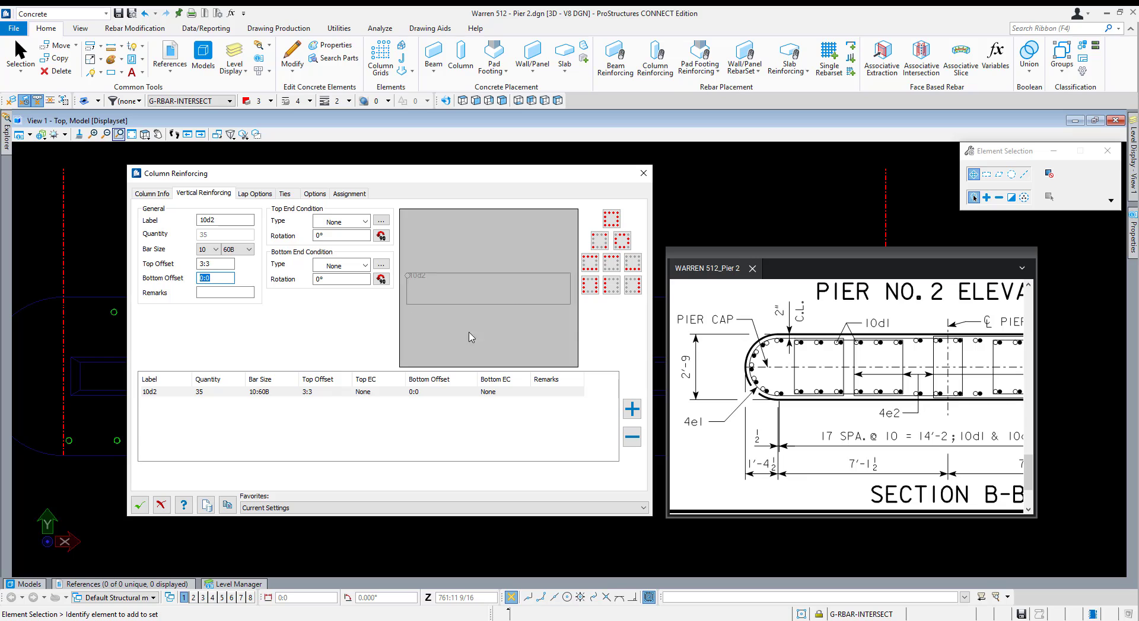
left_click(572, 302)
left_click(572, 277)
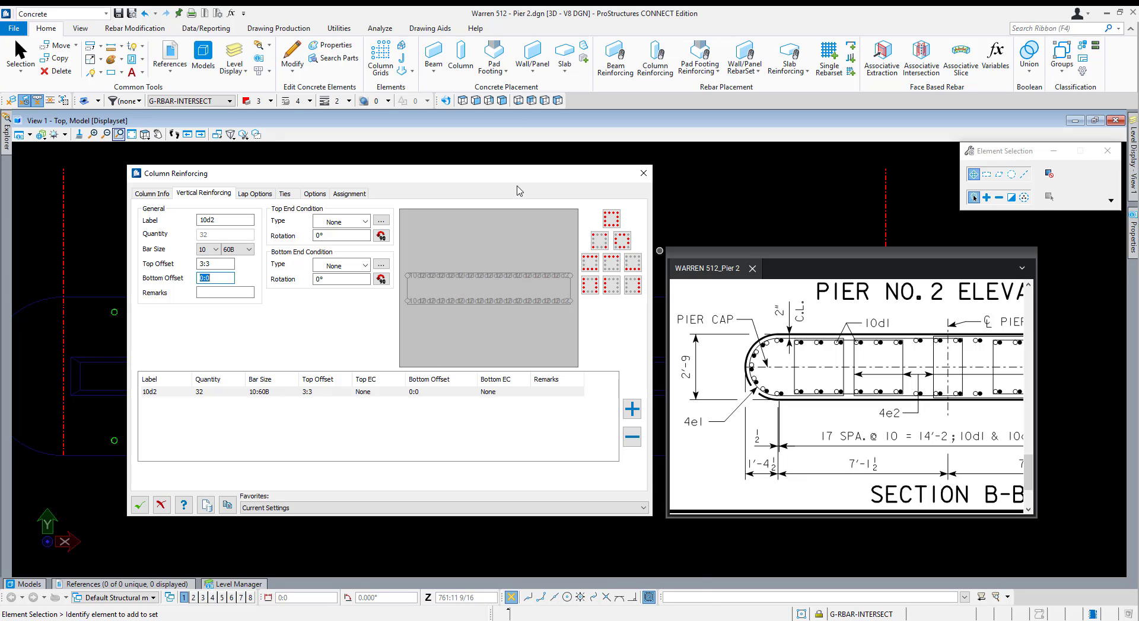
Check the tie spacing in the pier elevation and set the start and end distances of tie zone Zone1 to 0:6.
left_click_drag(517, 177, 461, 175)
left_click(229, 191)
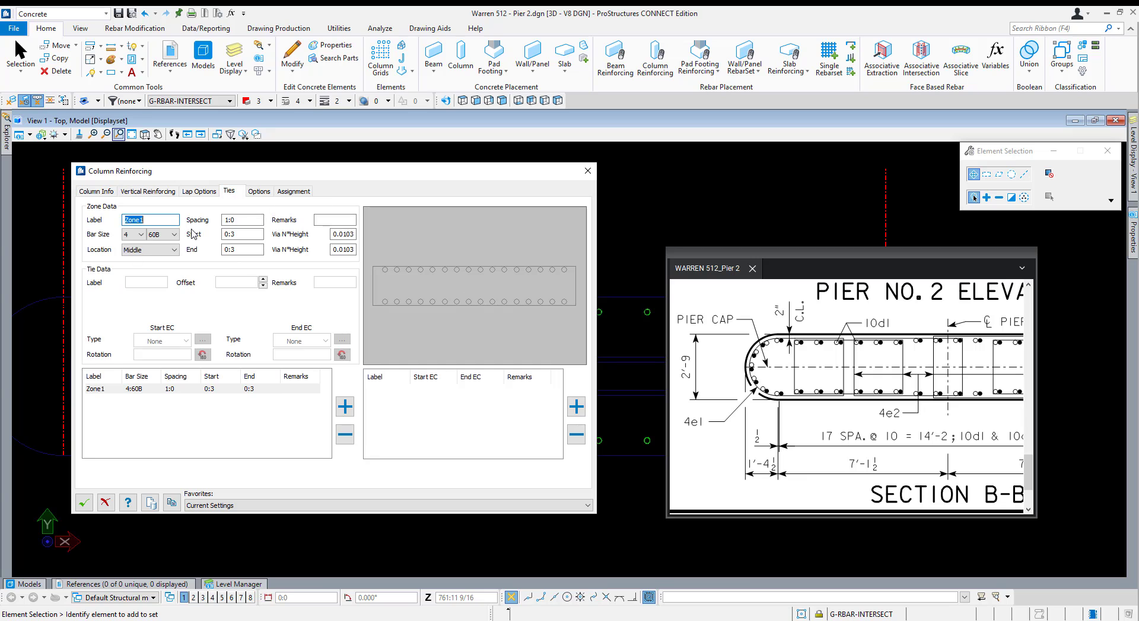
left_click(132, 392)
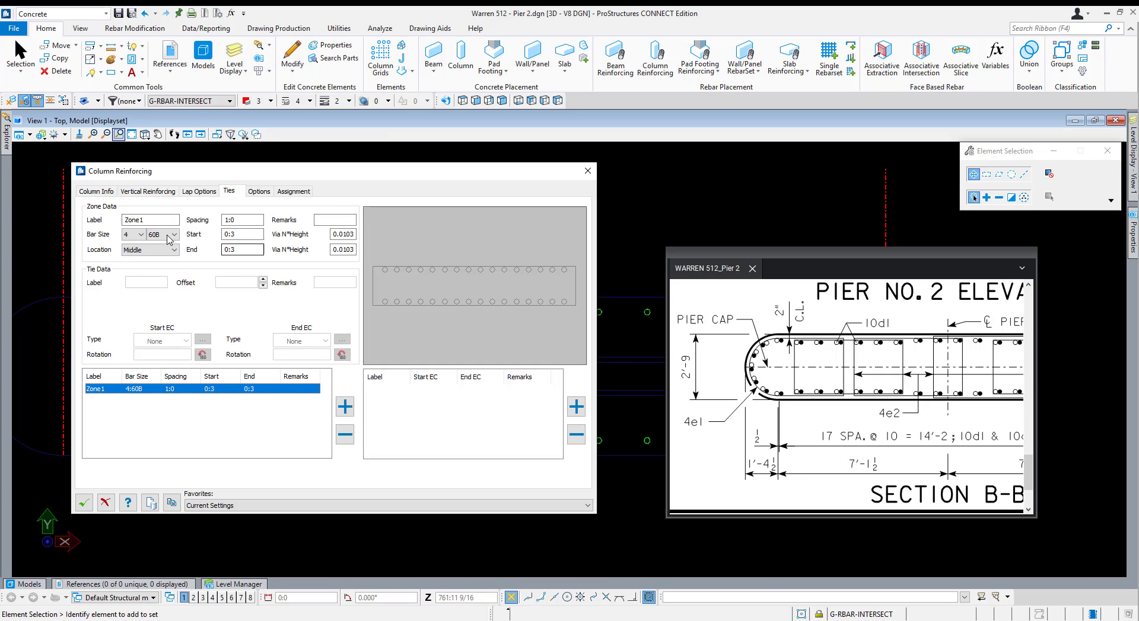
left_click(226, 221)
left_click(872, 422)
scroll(872, 422, "down", 5, "ctrl")
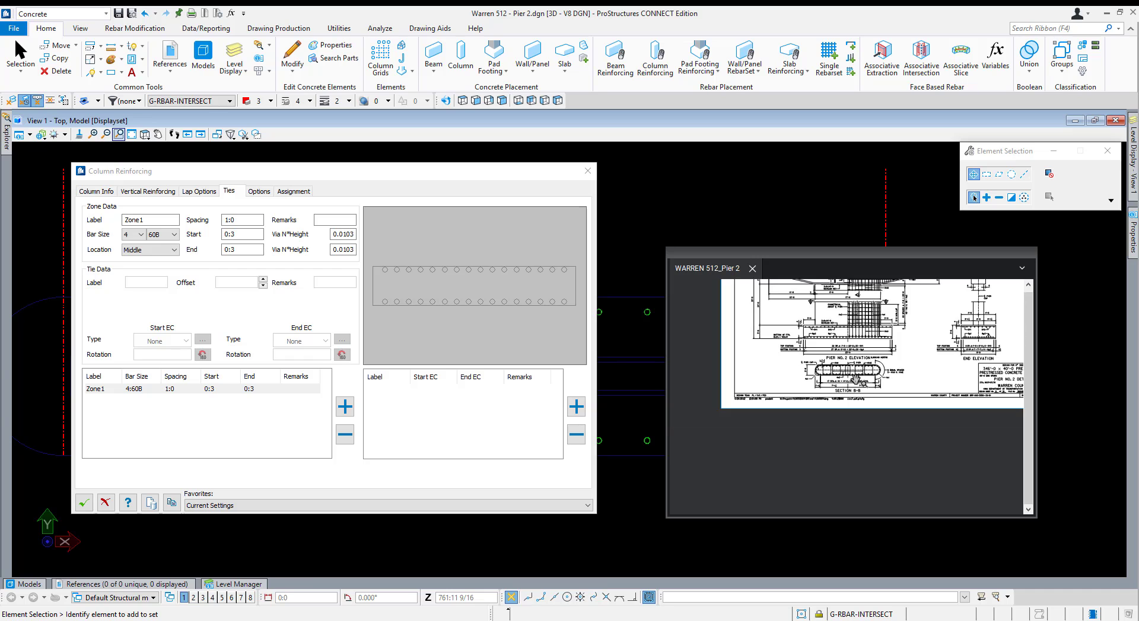
scroll(855, 378, "up", 5, "ctrl")
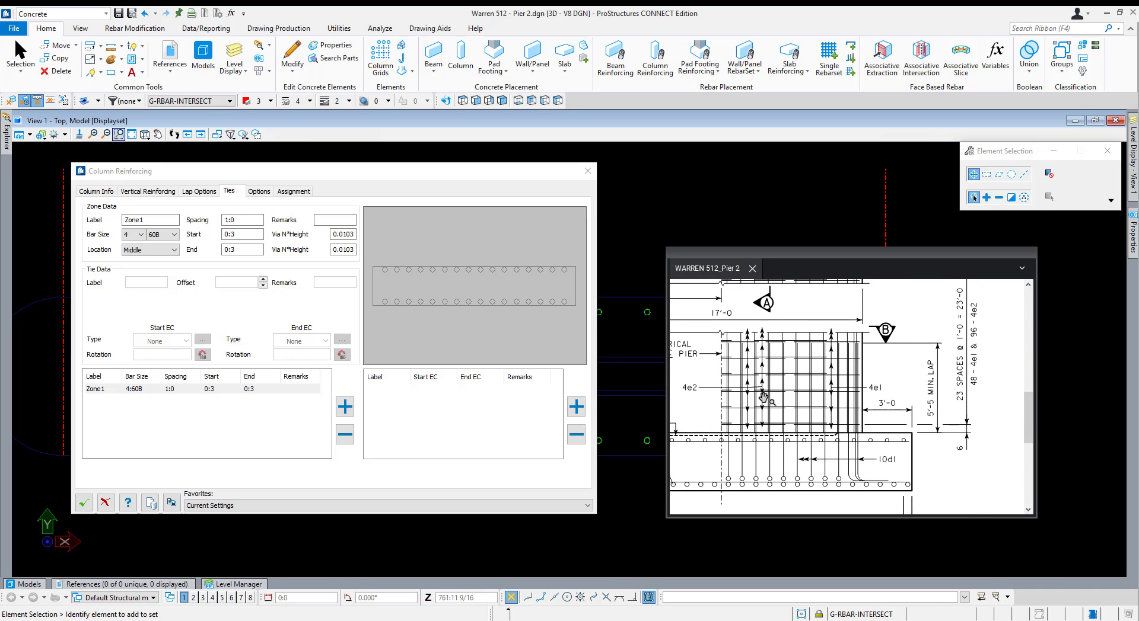
left_click_drag(763, 396, 817, 390)
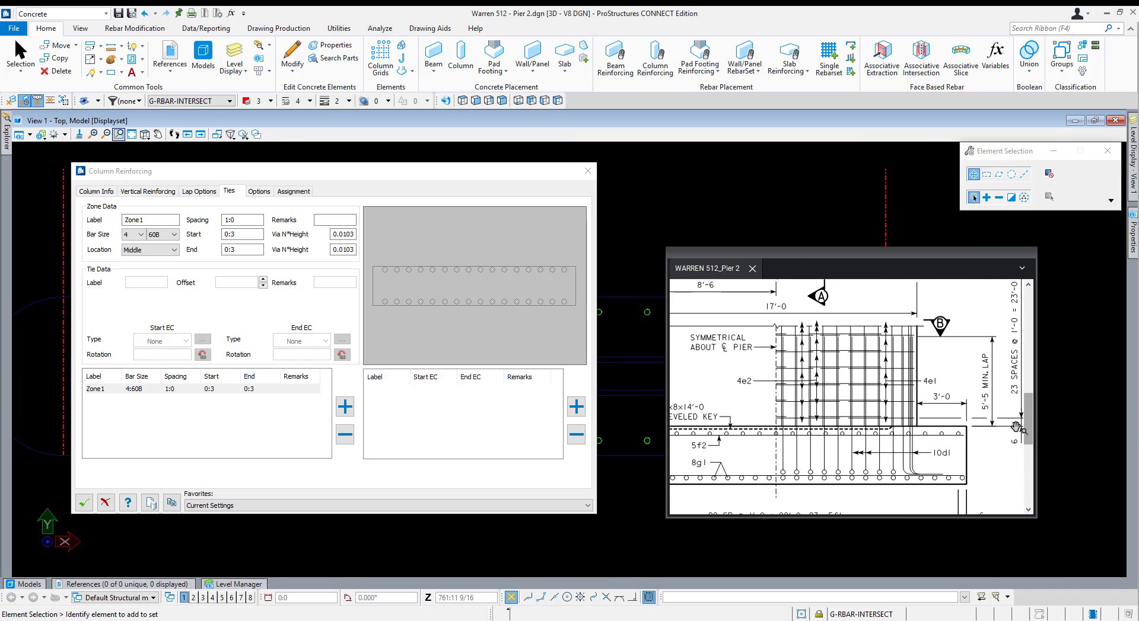
left_click_drag(1012, 412, 973, 430)
left_click_drag(994, 299, 979, 484)
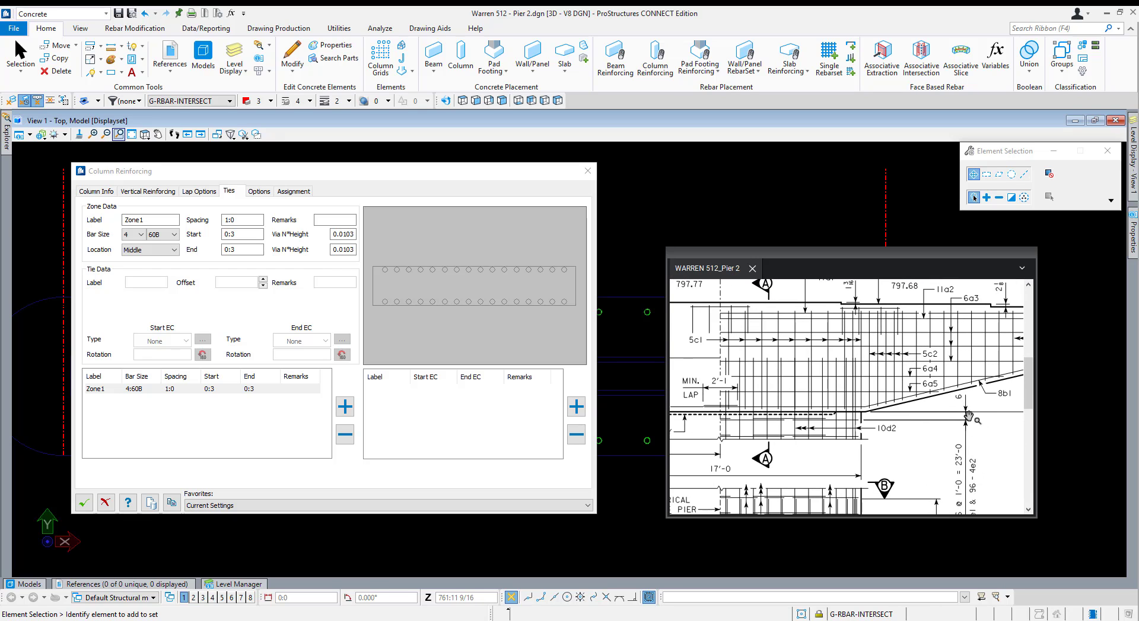
left_click(231, 235)
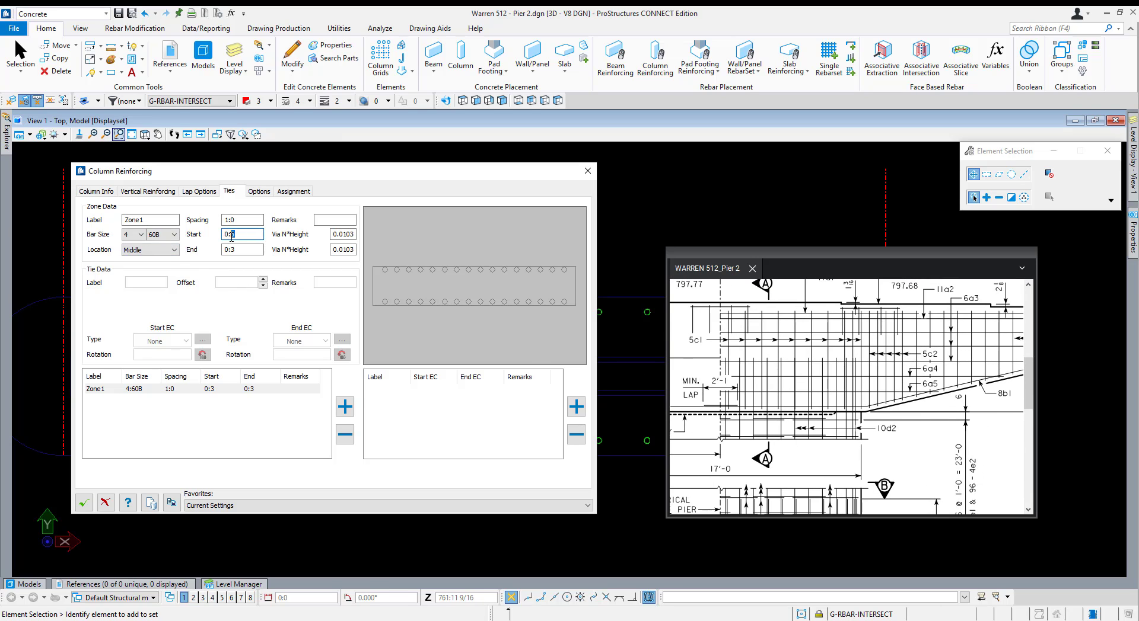
type("..")
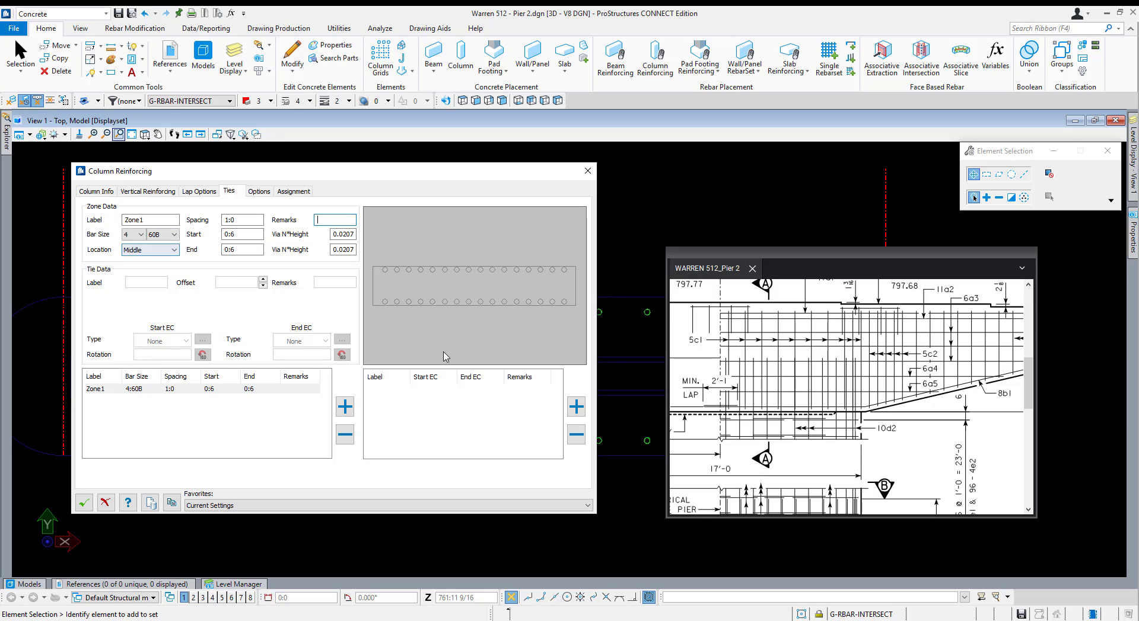
Check the tie layout in Section B-B and the pier elevation, and add a tie labelled 4e1 with a 0:0 offset to Zone1.
scroll(849, 401, "down", 10)
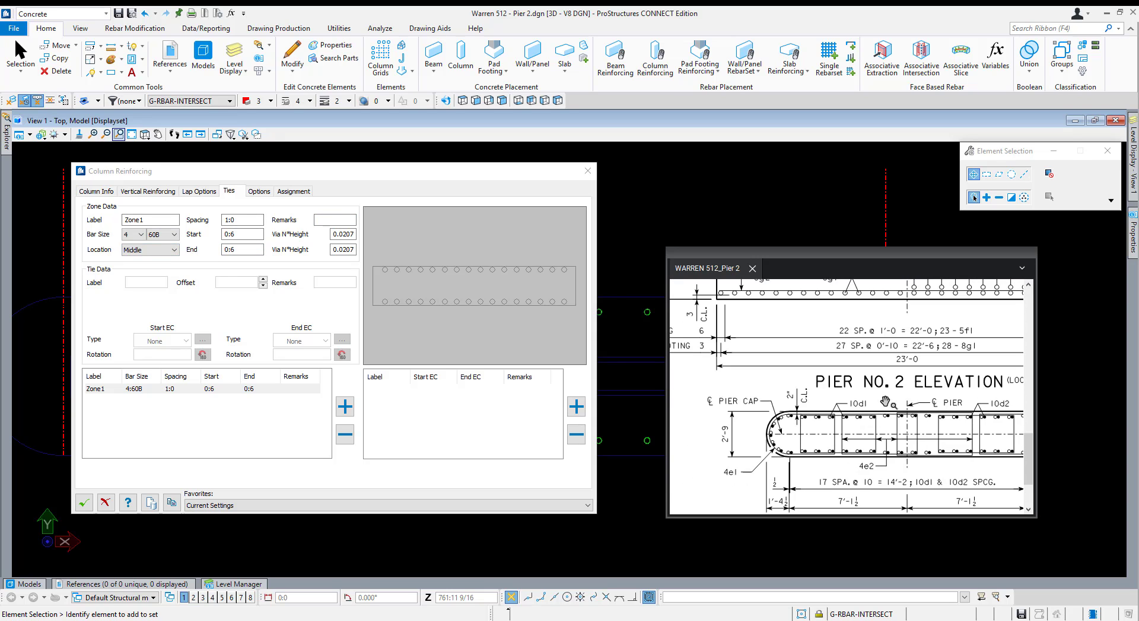
scroll(885, 402, "down", 3)
scroll(883, 402, "up", 3, "ctrl")
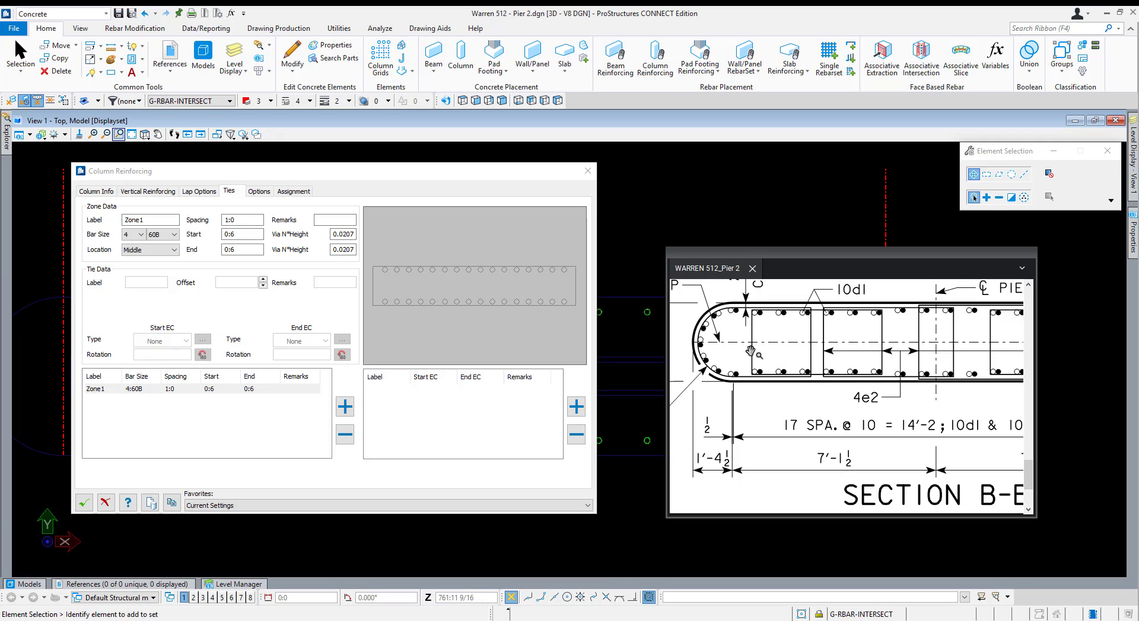
left_click_drag(828, 338, 745, 347)
mouse_move(841, 342)
left_mouse_down()
mouse_move(769, 354)
mouse_move(842, 354)
left_mouse_up()
left_click(485, 406)
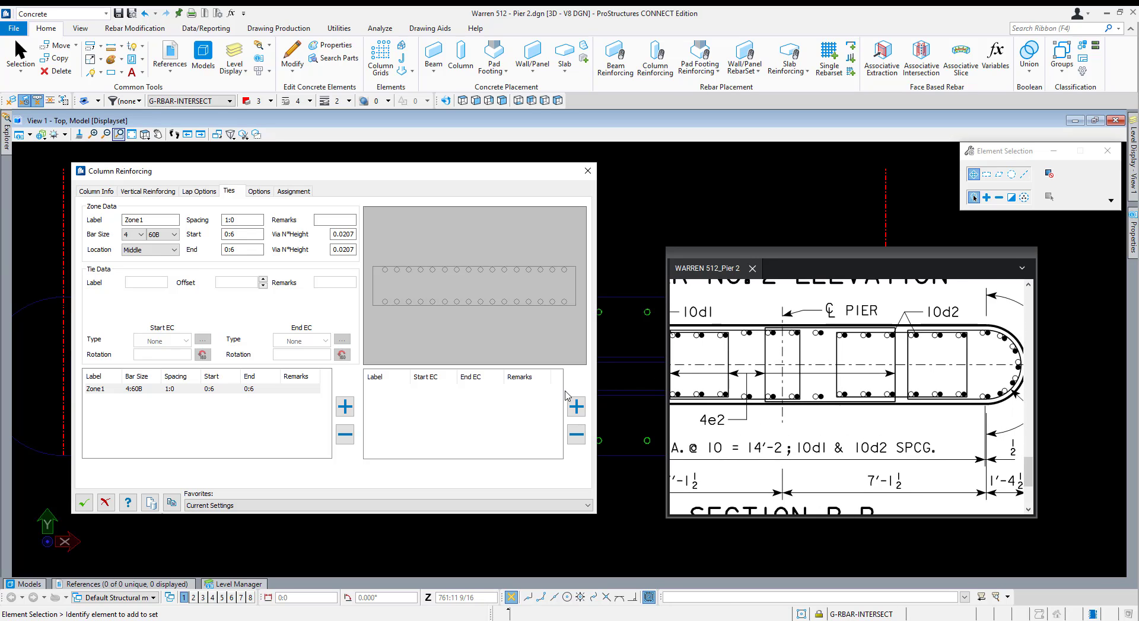
left_click(576, 407)
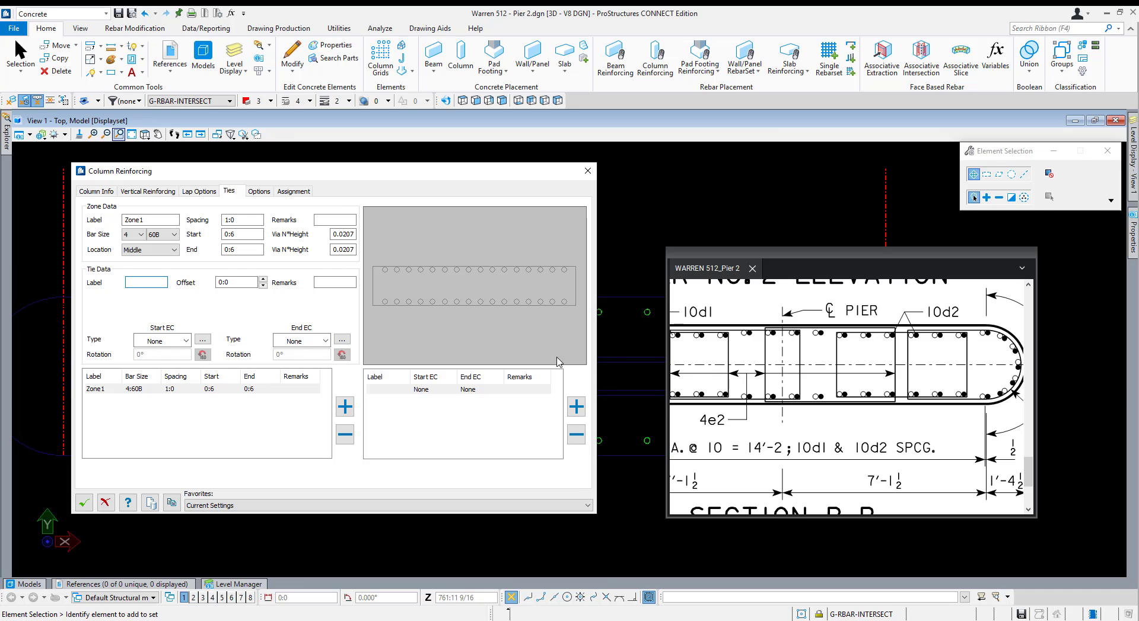
scroll(848, 405, "down", 3)
scroll(848, 405, "down", 2)
scroll(901, 329, "up", 2)
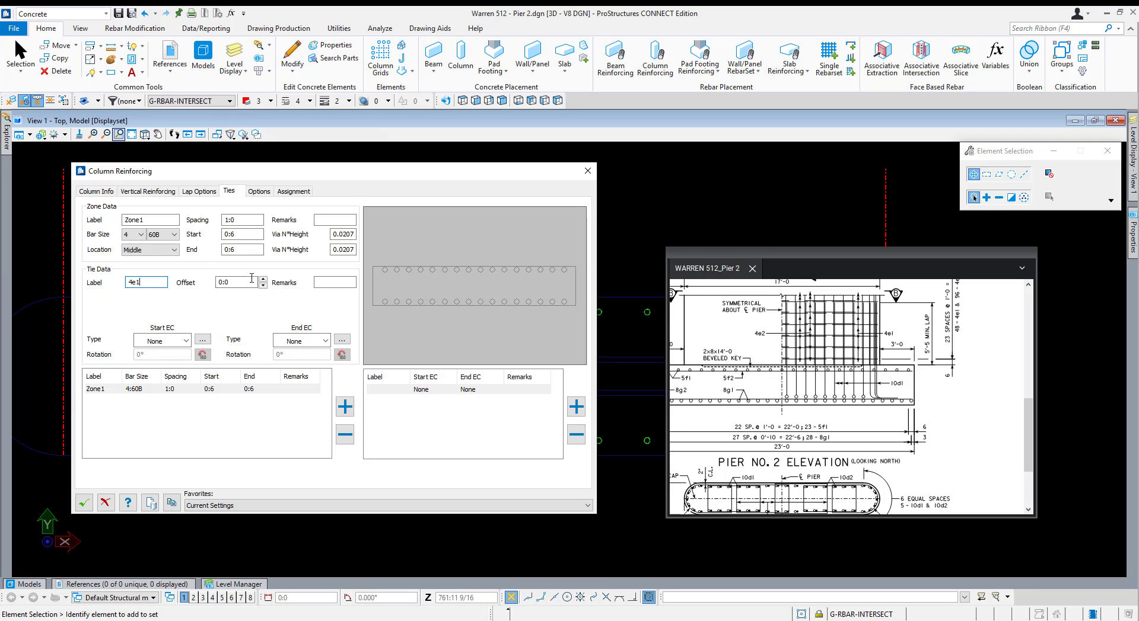
key("Tab")
key("Tab")
Give tie 4e1 a 90 Degree Hook at both ends and wrap it around the first six bars of each face.
left_click(145, 344)
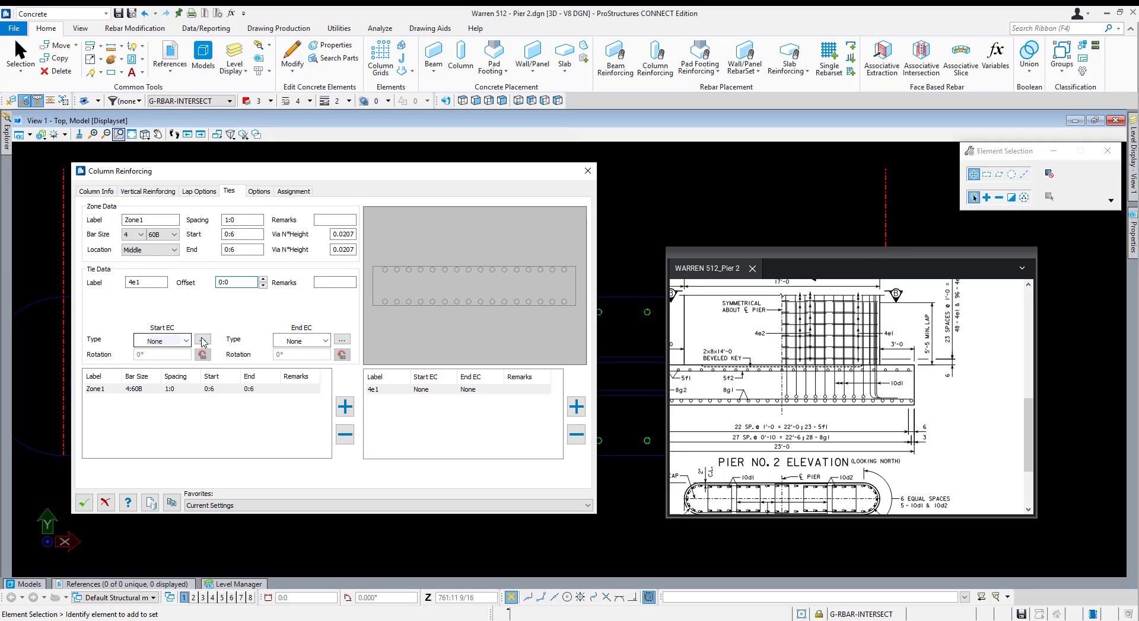
key("Tab")
key("Down")
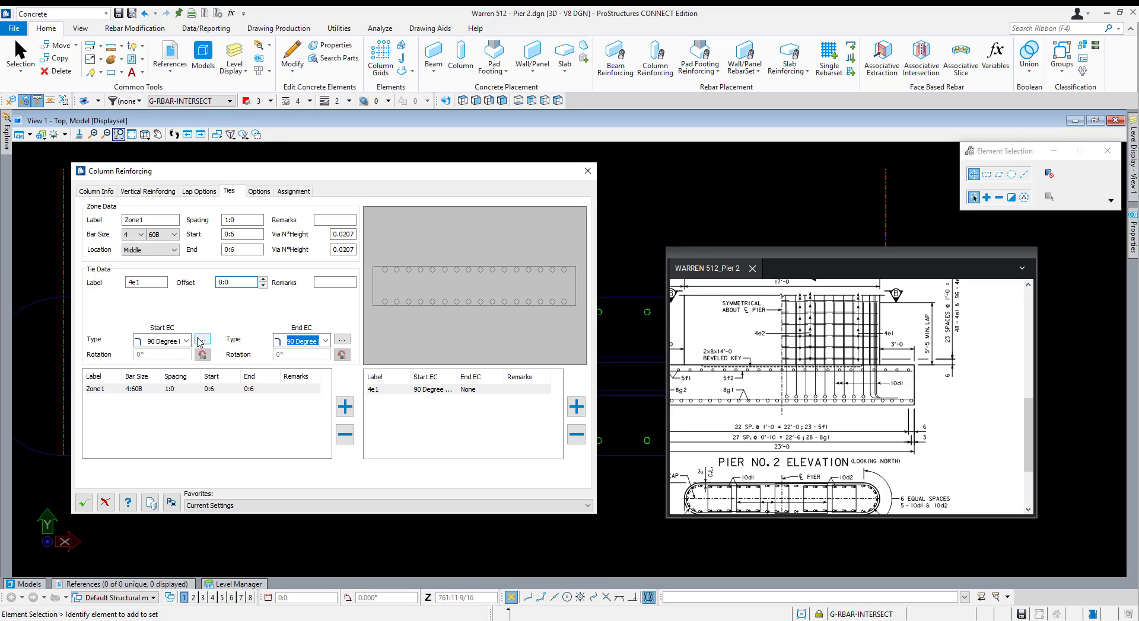
key("Tab")
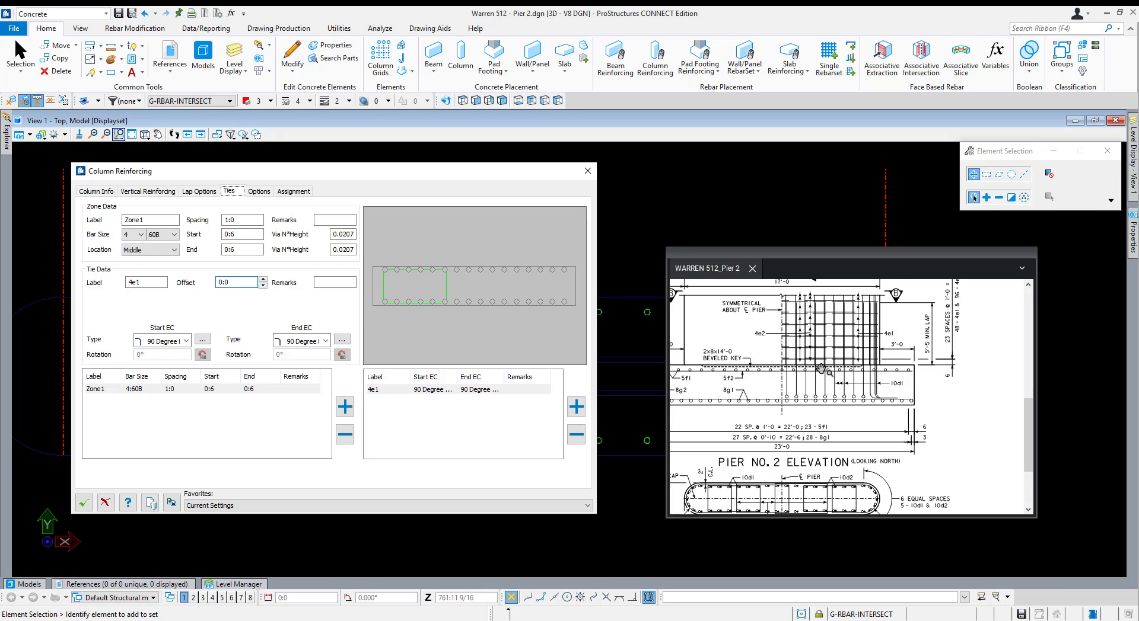
Following Section B-B, add tie 4e1a with offset 0:0 1/2 and 90 Degree Hook ends around the fourth to ninth bars of each face.
left_click_drag(761, 434, 810, 361)
scroll(783, 440, "up", 4)
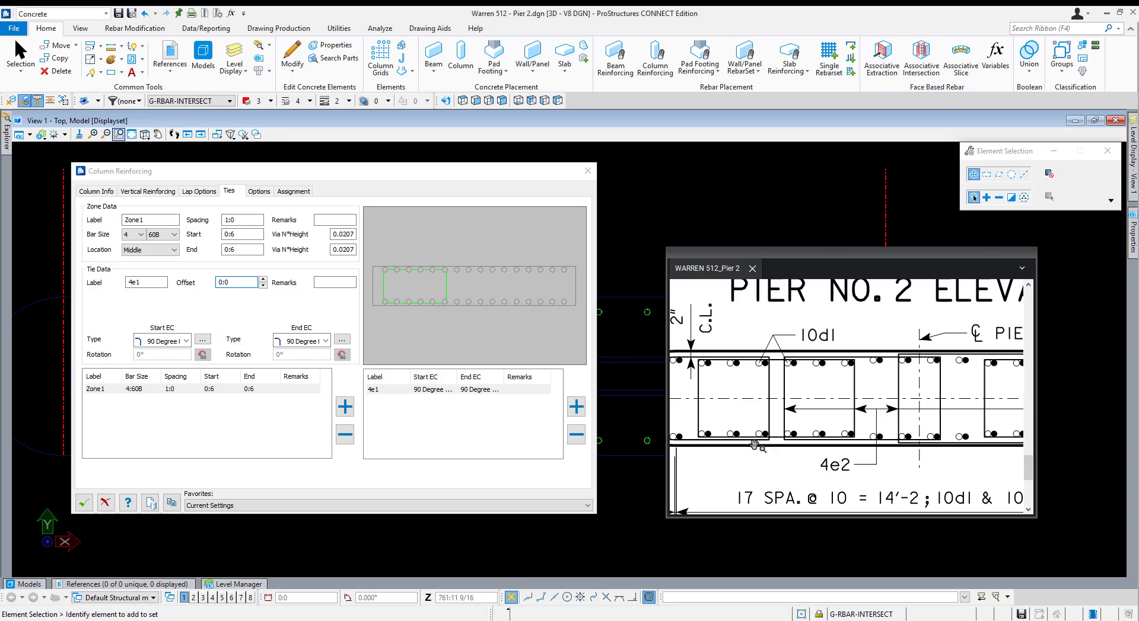
left_click_drag(722, 439, 798, 439)
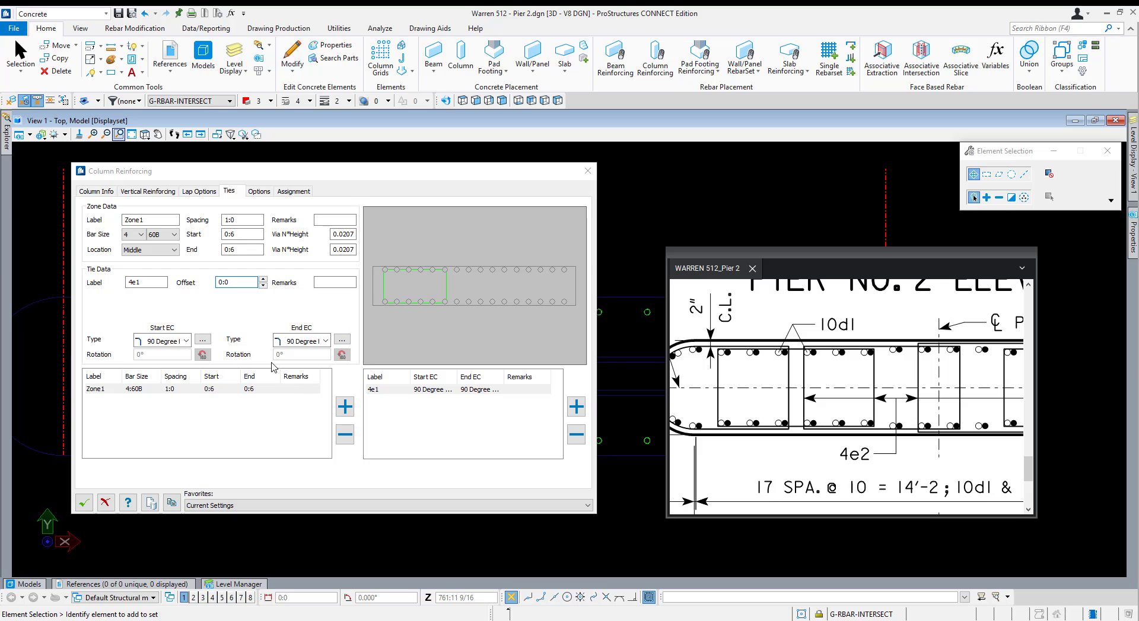
left_click(575, 407)
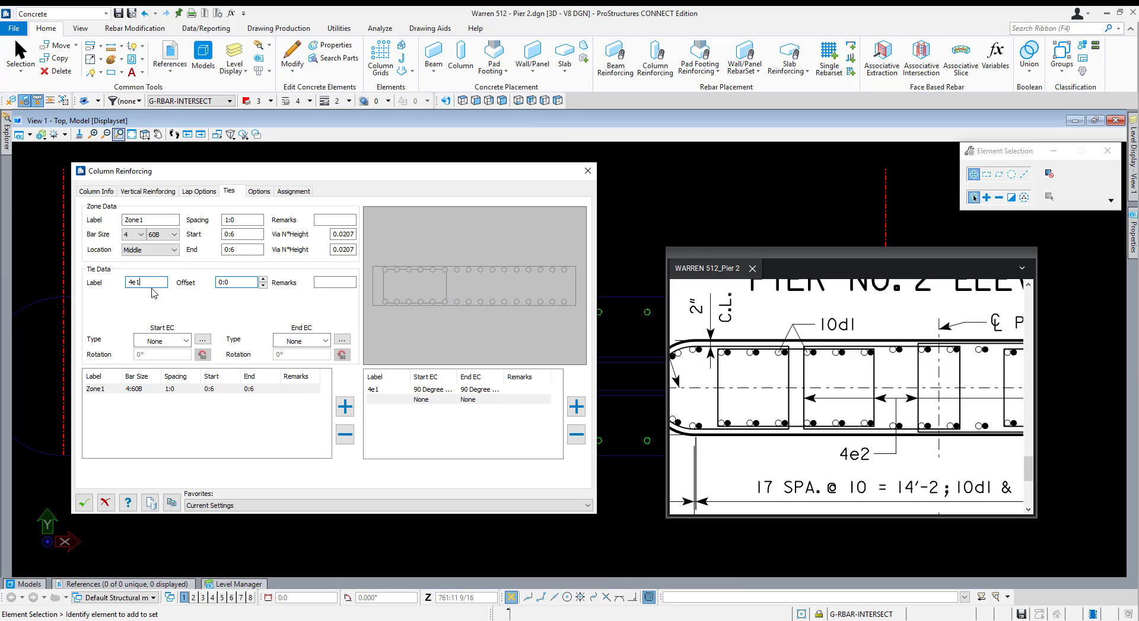
type("4e1A")
key("Tab")
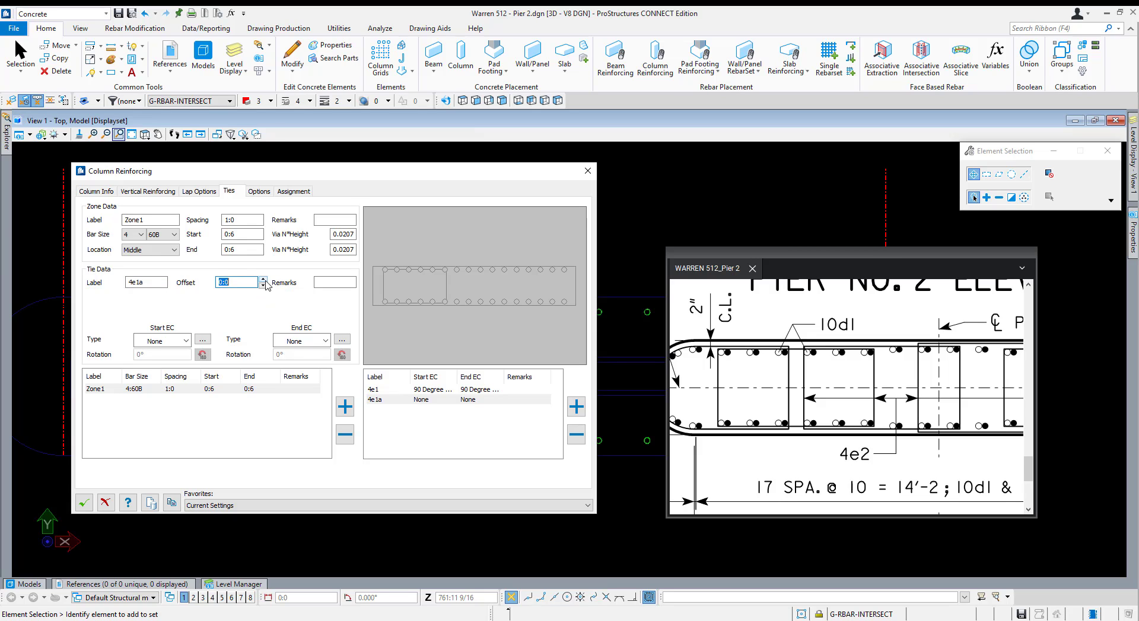
left_click(185, 341)
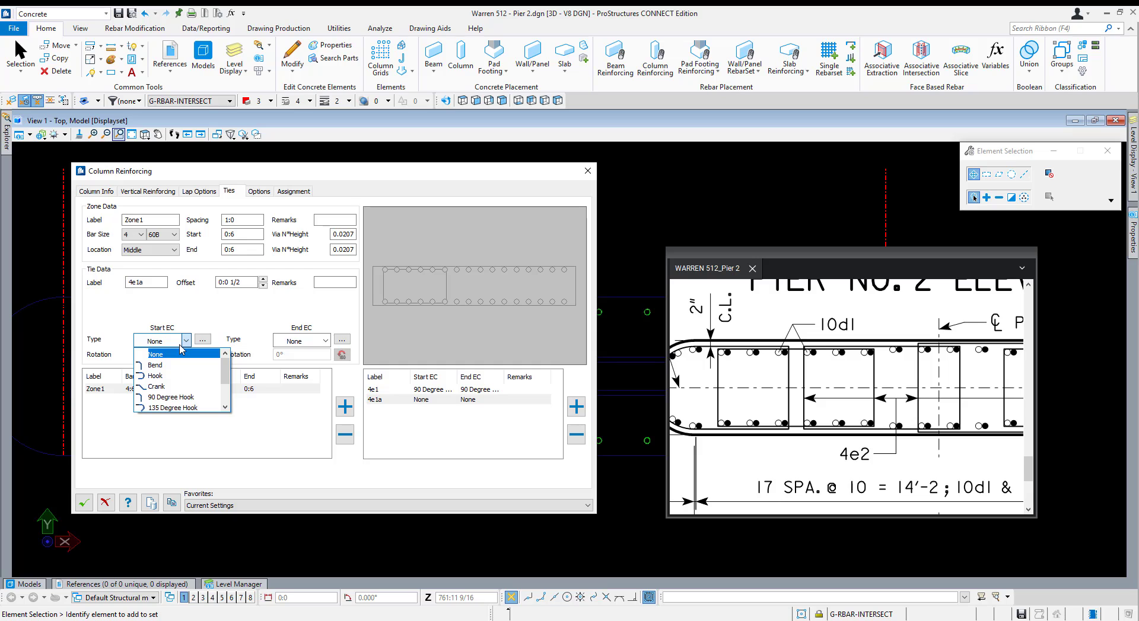
left_click(171, 397)
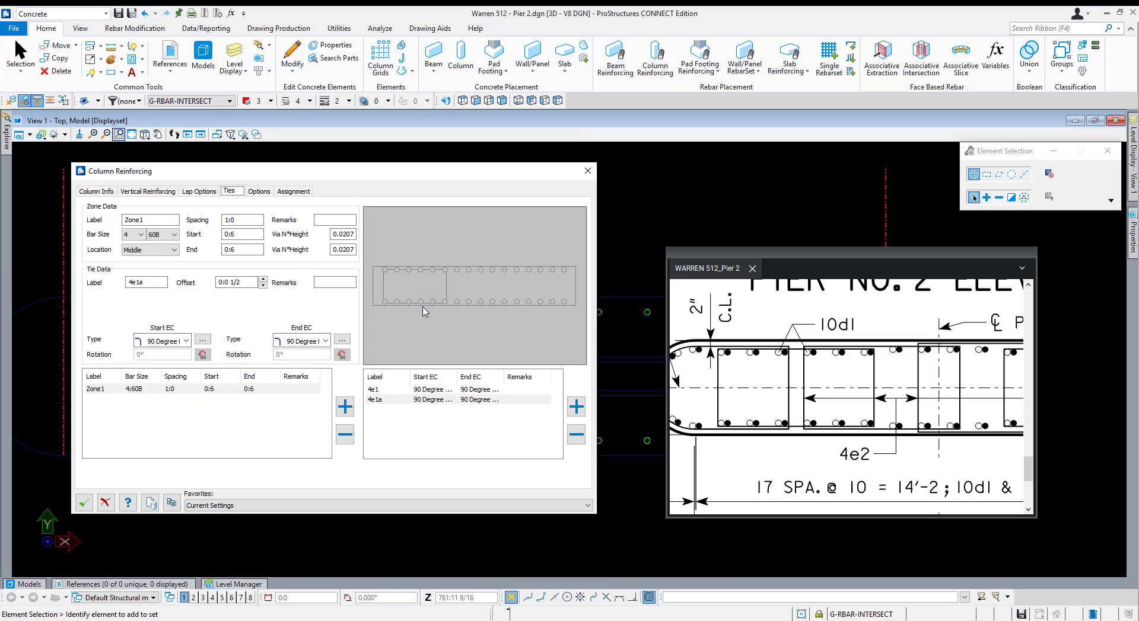
left_click(420, 303)
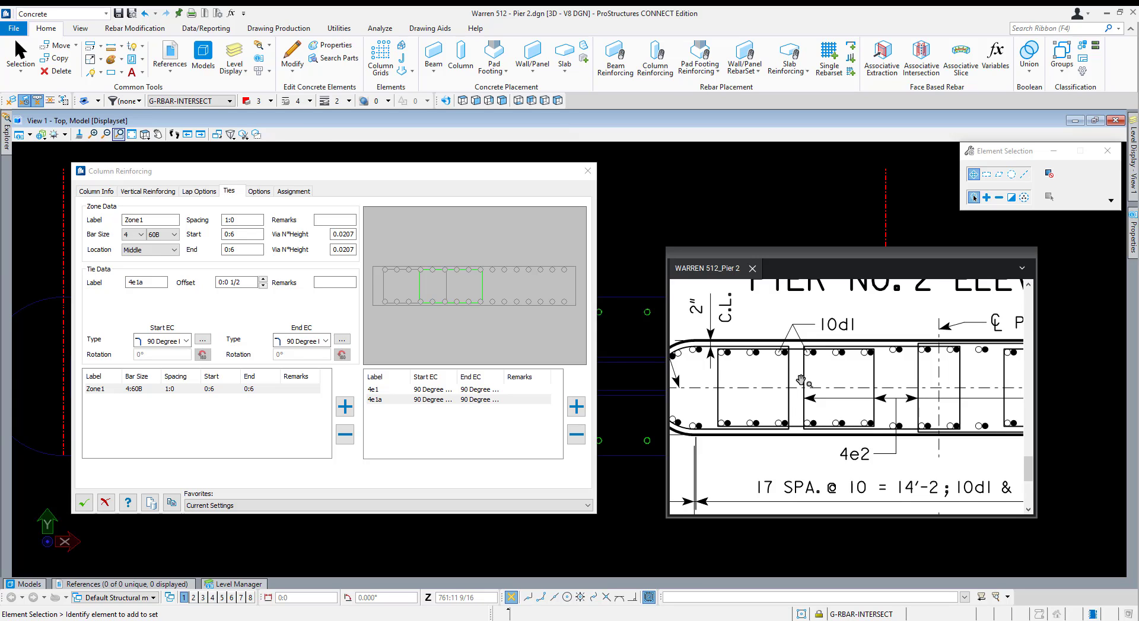
Add tie 4e1b with offset 0:0 and 90 Degree Hook ends around the eighth to thirteenth bars of each face.
scroll(718, 397, "right", 3)
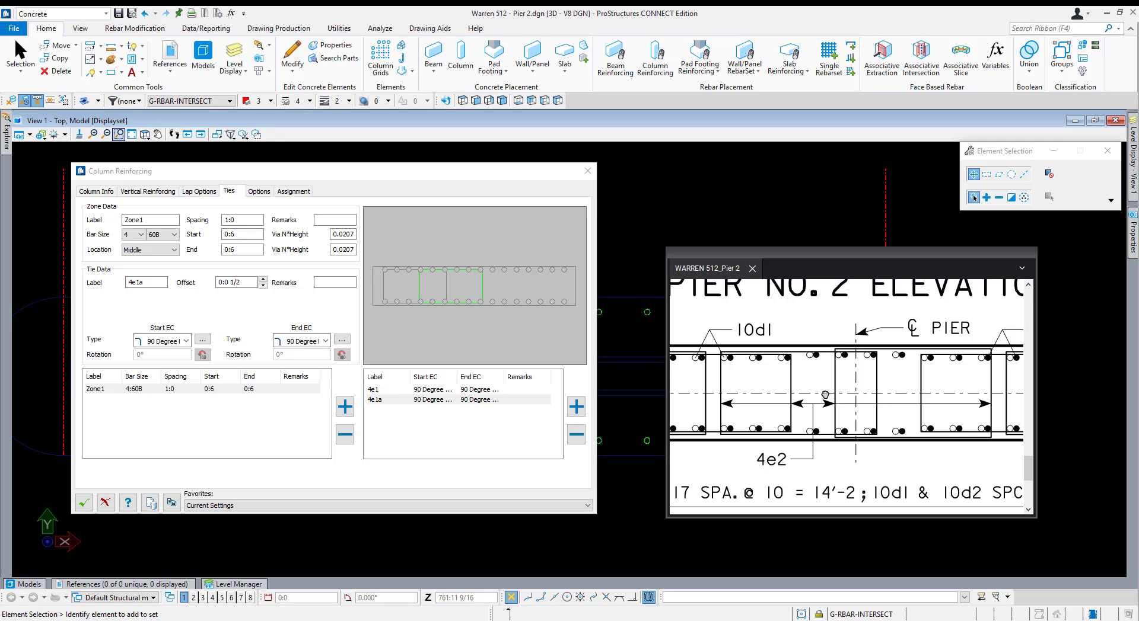
scroll(825, 395, "right", 1)
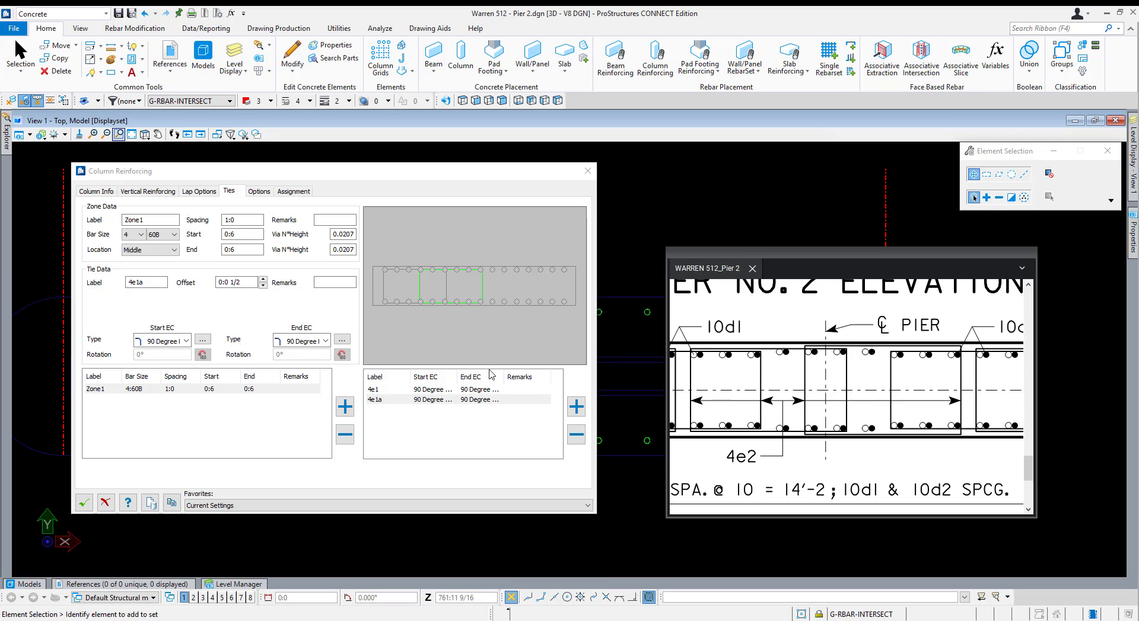
left_click(575, 407)
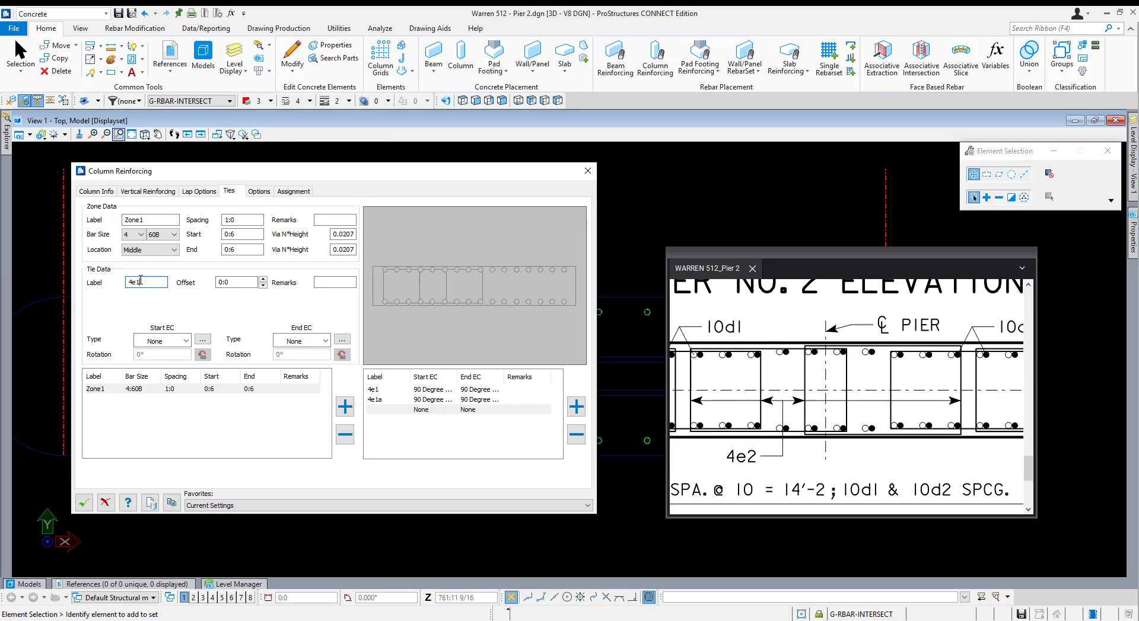
left_click(218, 282)
key("Tab")
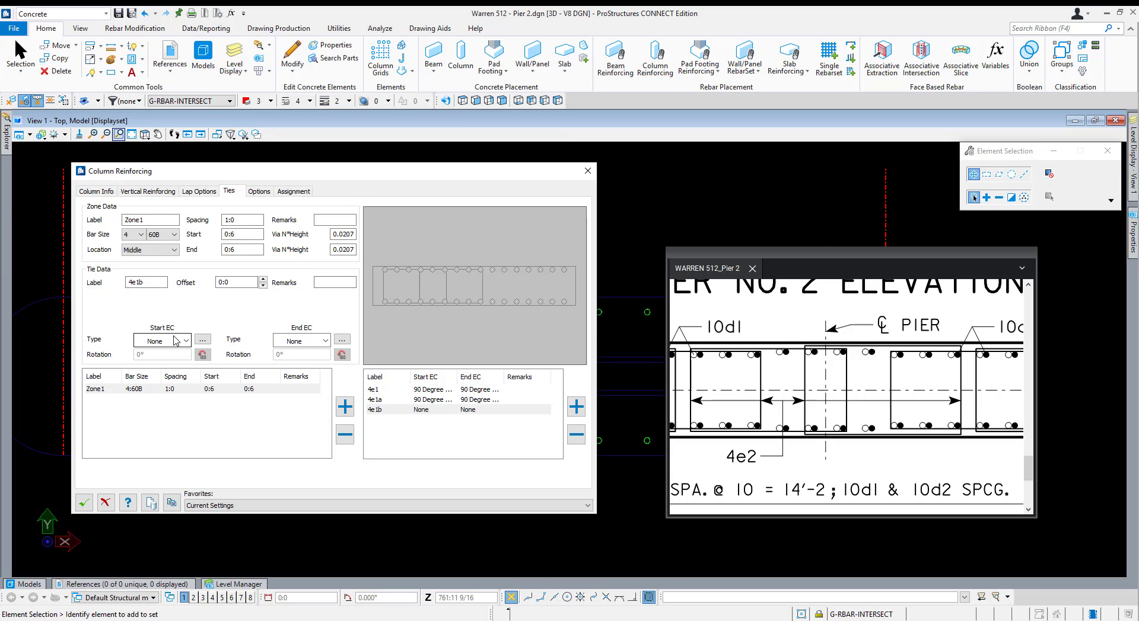
scroll(176, 341, "down", 1)
key("Tab")
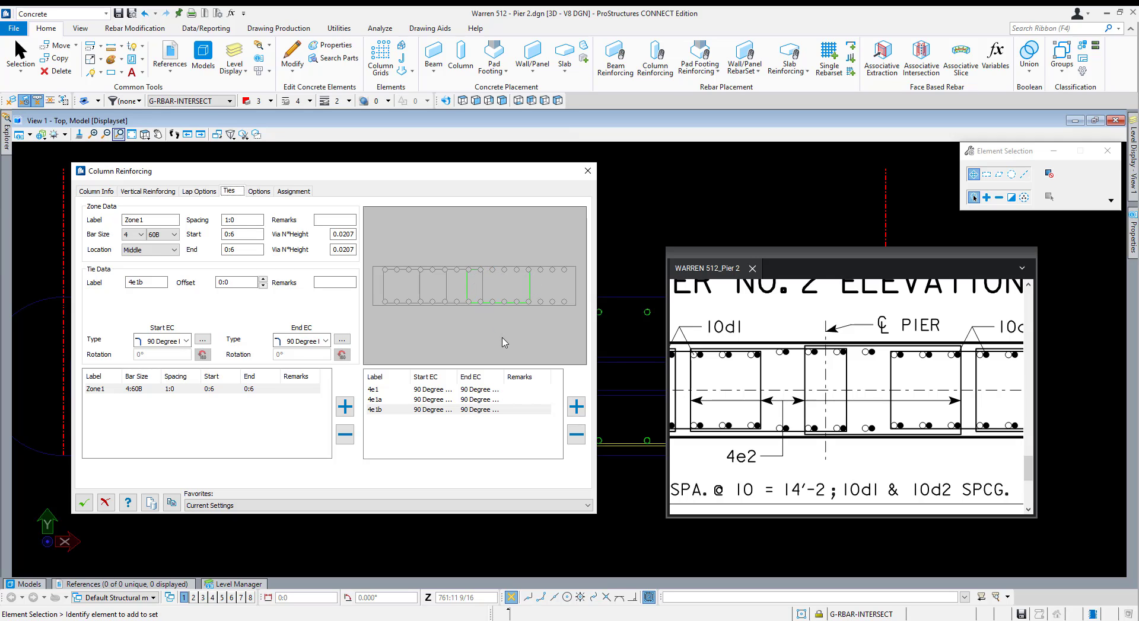
Add tie 4e1c with offset 0:0 1/2 and 90 Degree Hook ends around the last six bars of each face, and check the ties in the model.
left_click(576, 406)
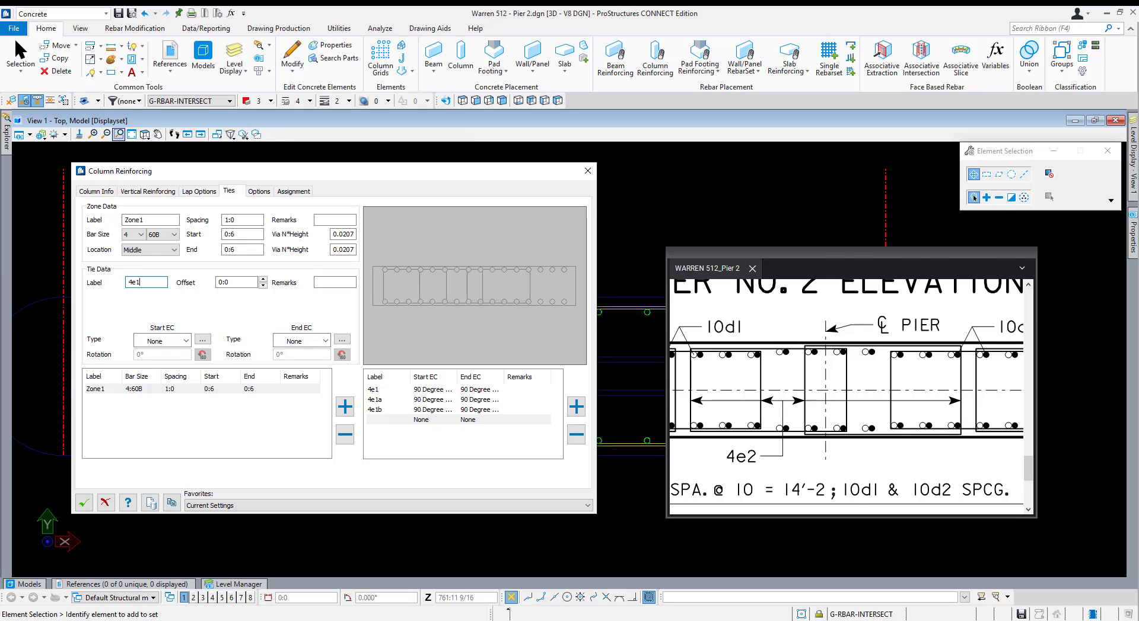
key("Tab")
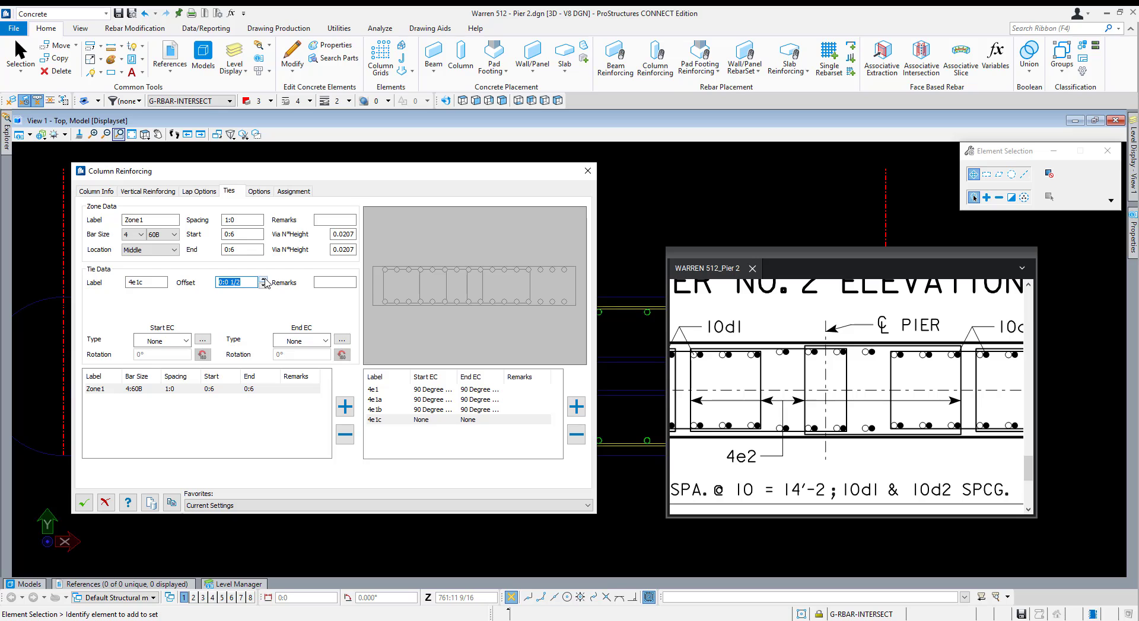
key("Tab")
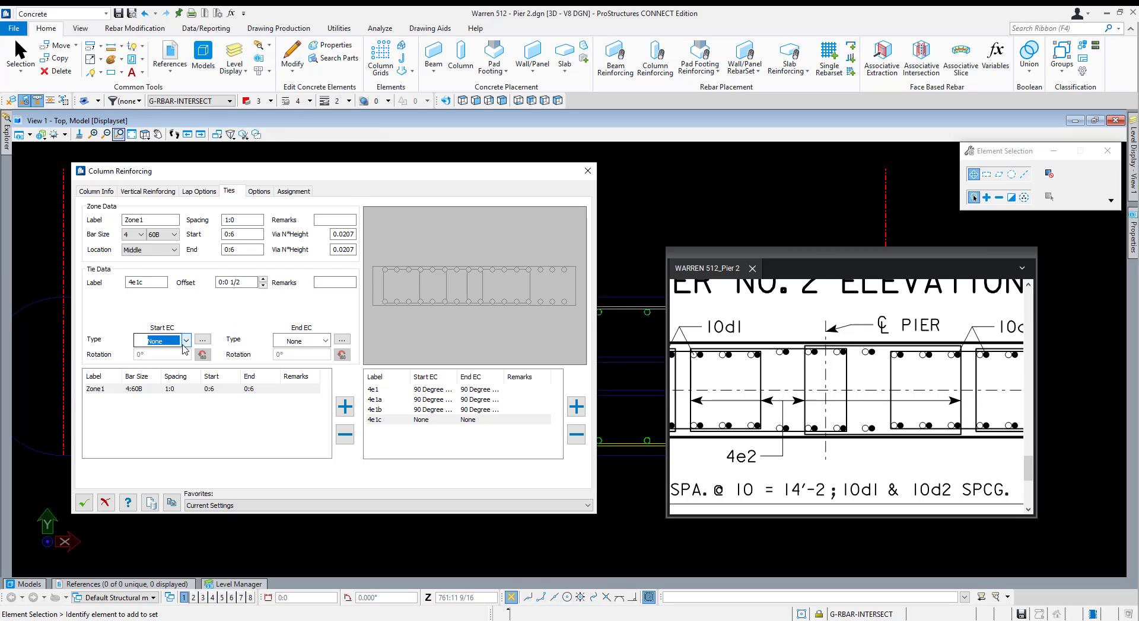
key("Tab")
key("Tab")
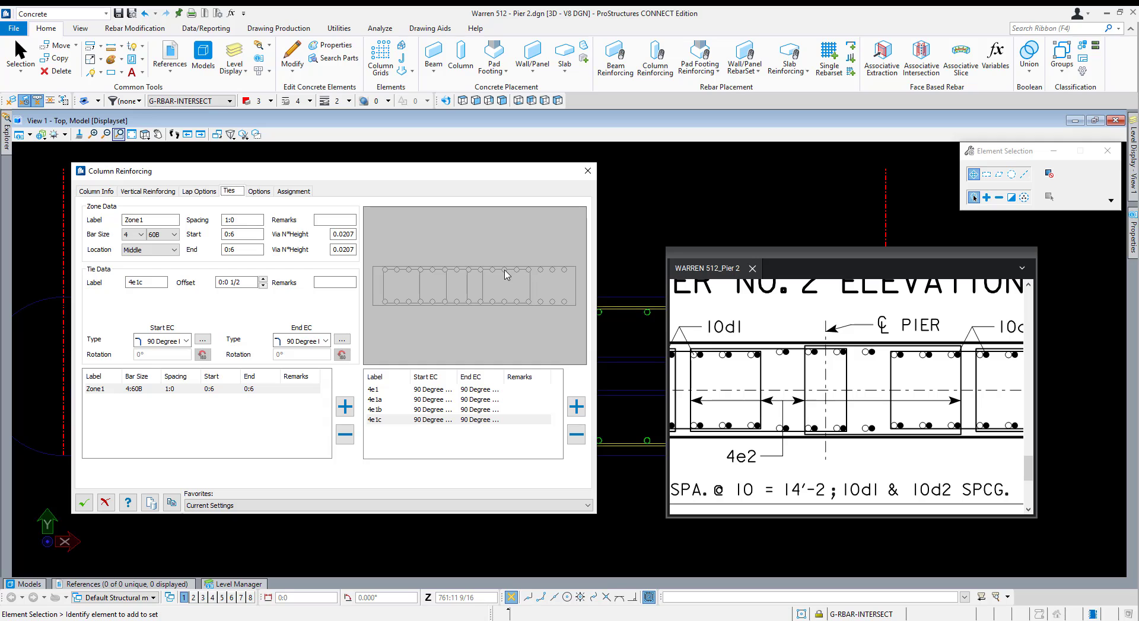
left_click(504, 306)
left_click_drag(433, 167, 641, 422)
scroll(327, 243, "down", 5)
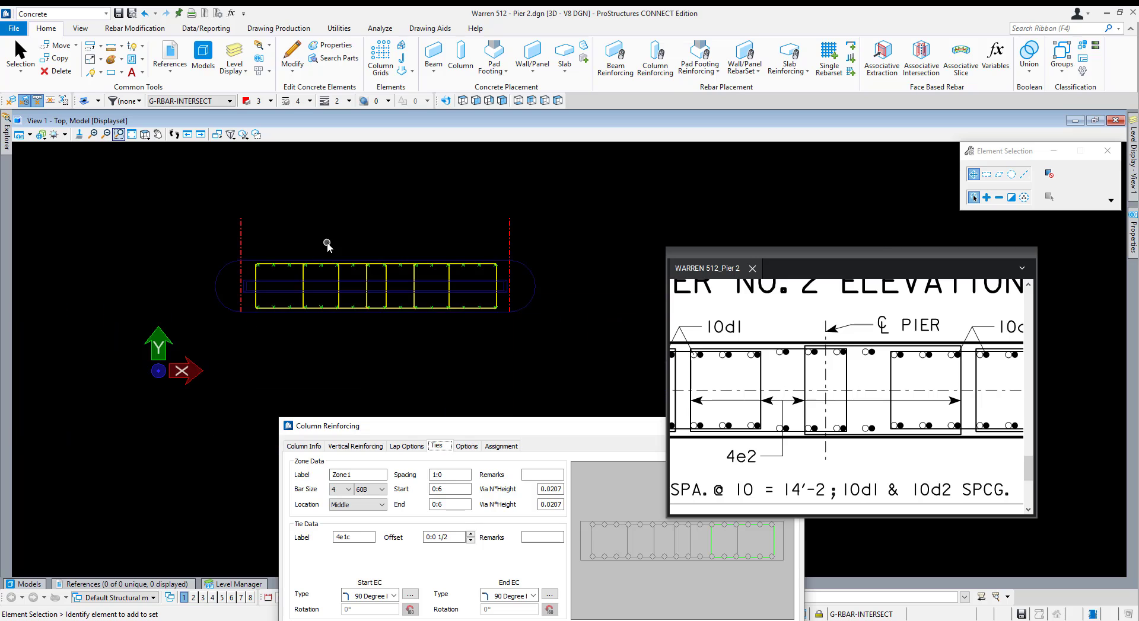
scroll(465, 285, "up", 3)
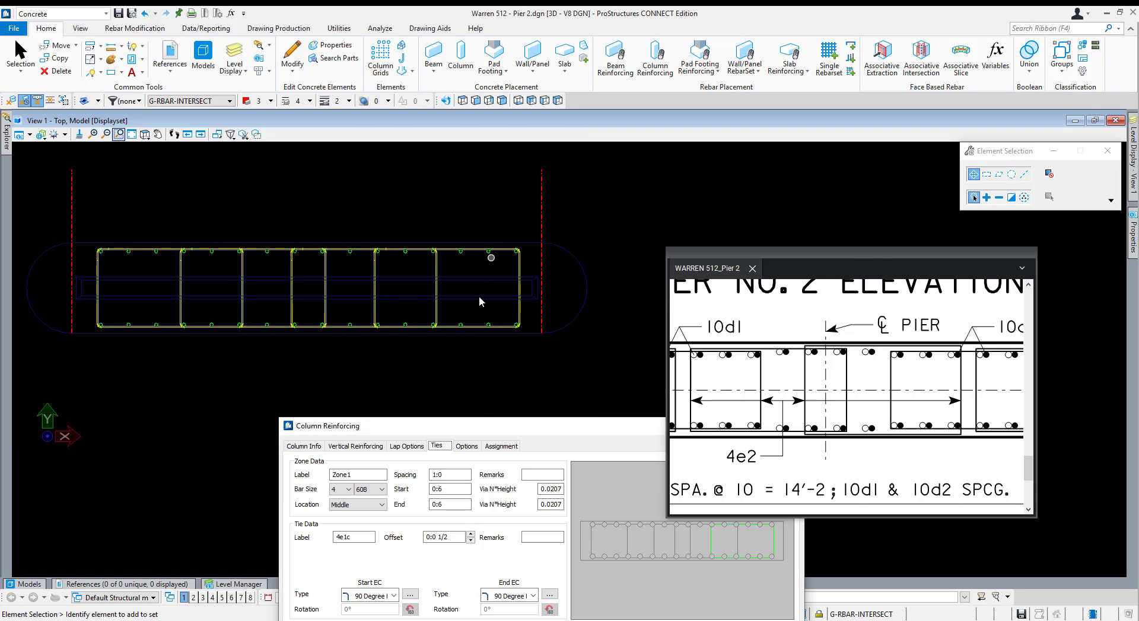
Assign the description Rebar - Column to the column reinforcement and accept the reinforcing settings.
left_click_drag(500, 424, 298, 188)
left_click(309, 205)
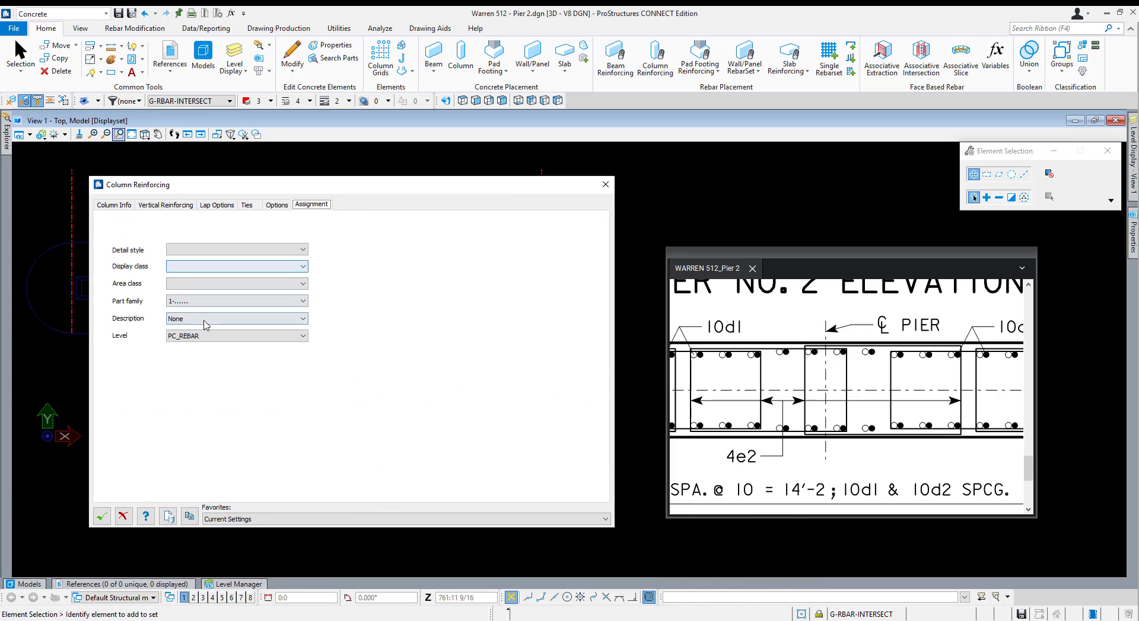
left_click(188, 301)
left_click(188, 304)
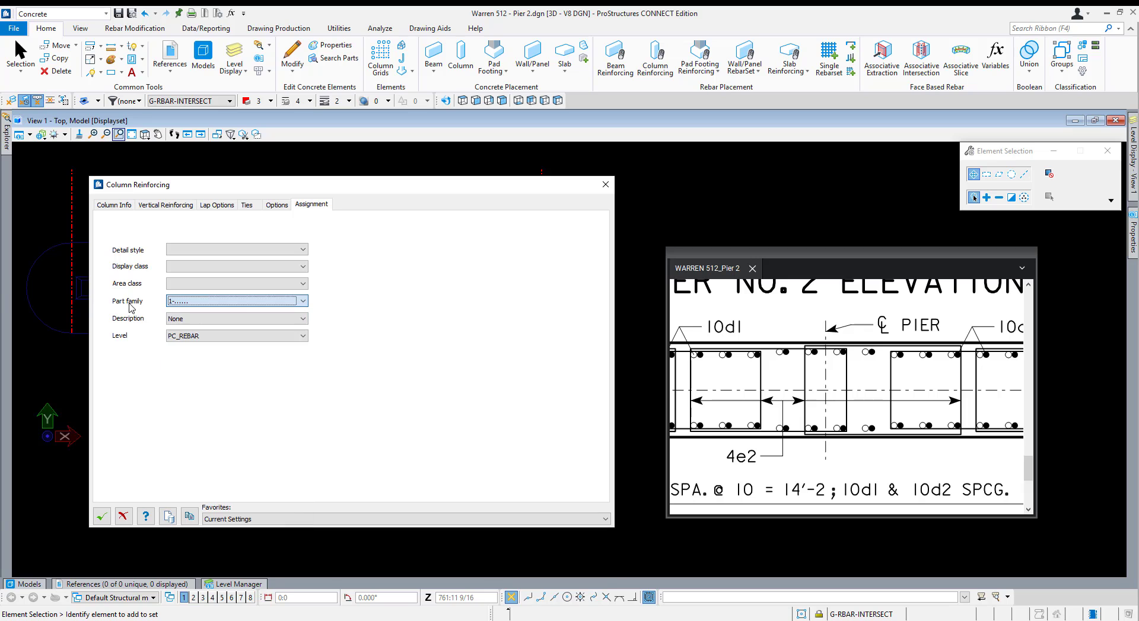
left_click(198, 321)
left_click_drag(302, 354, 302, 361)
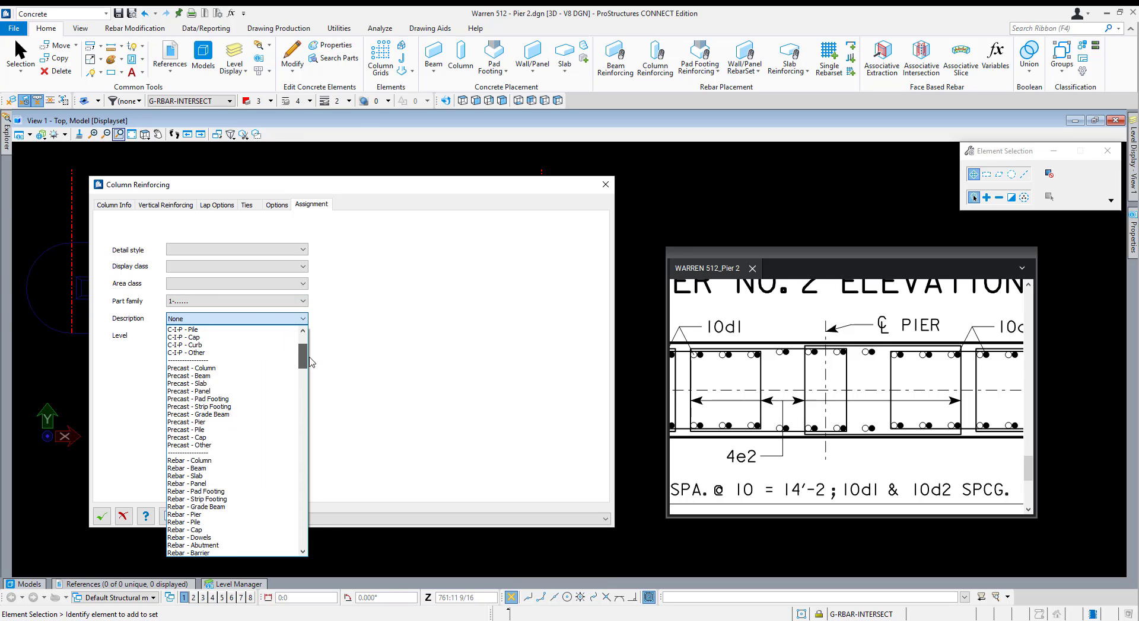
left_click(215, 461)
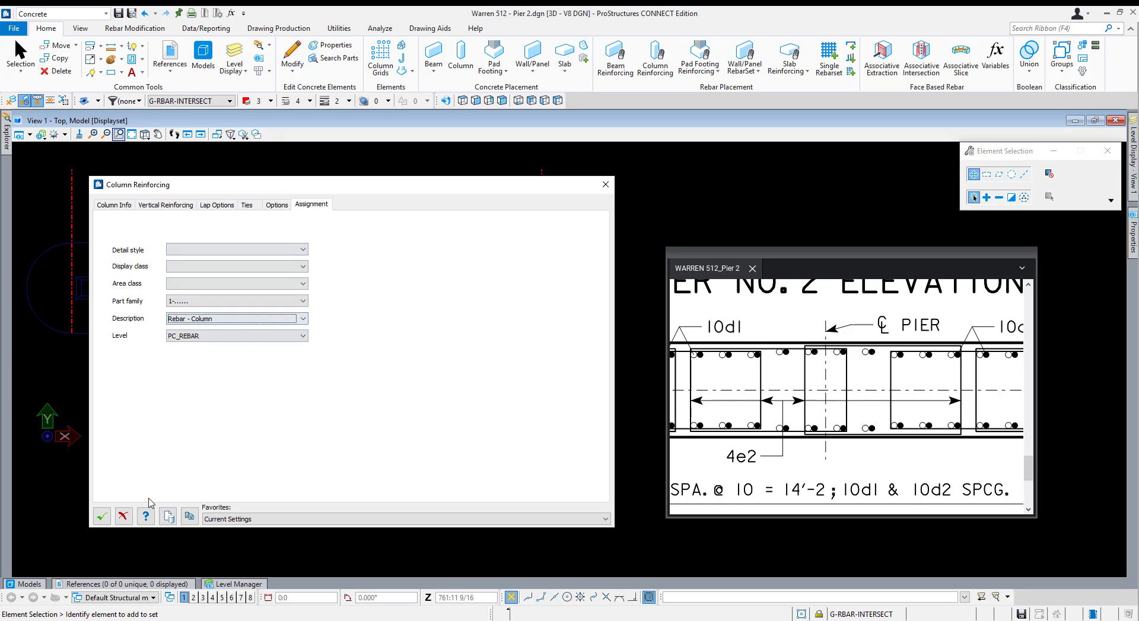
left_click(101, 518)
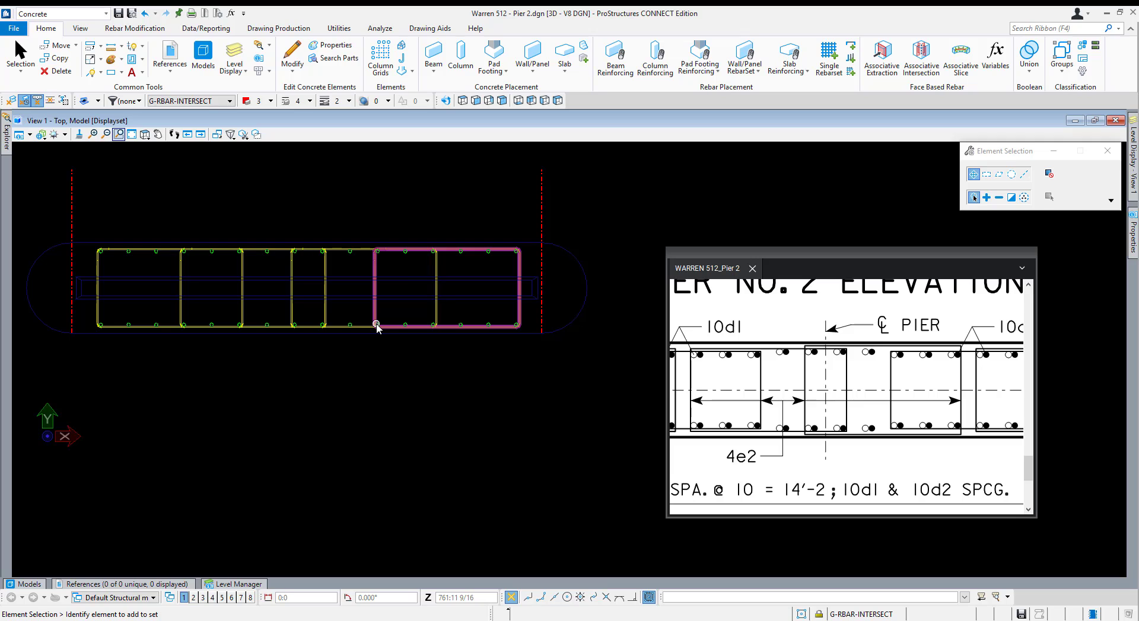
Compare the ties and end bars near the column's rounded end with Section B-B, in plan and in 3D.
mouse_move(376, 325)
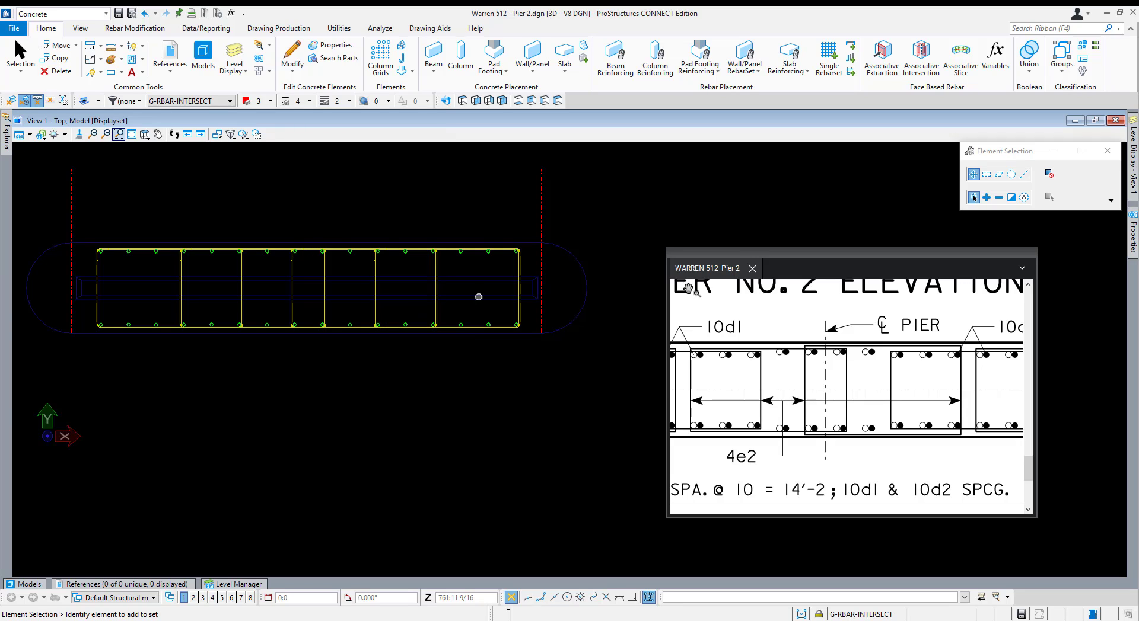
left_click_drag(746, 247, 735, 232)
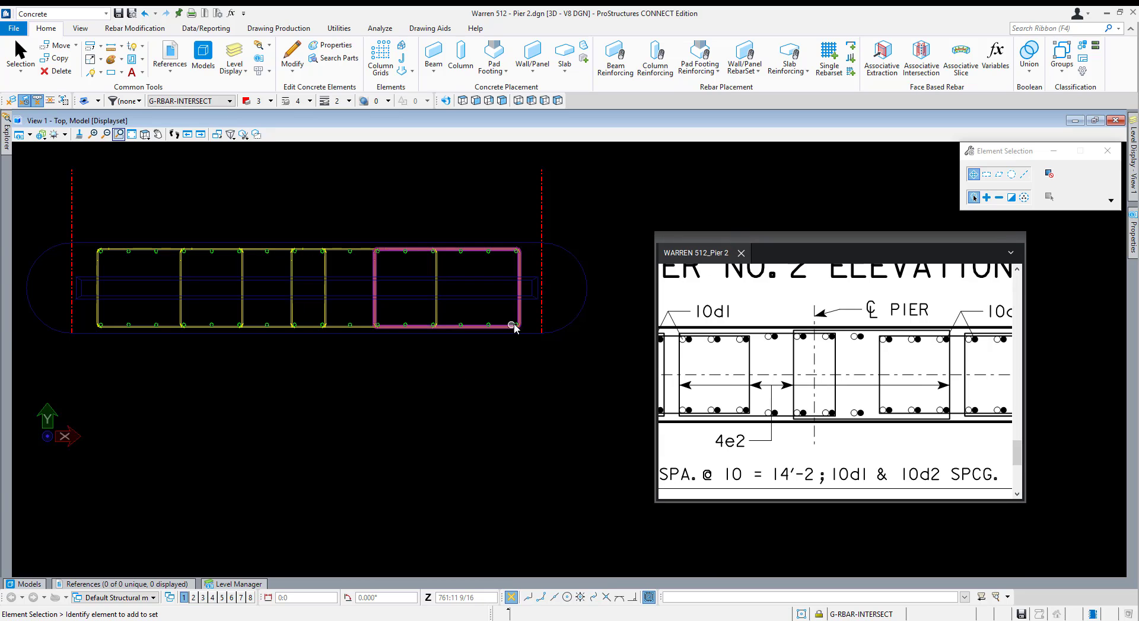
scroll(519, 323, "up", 5)
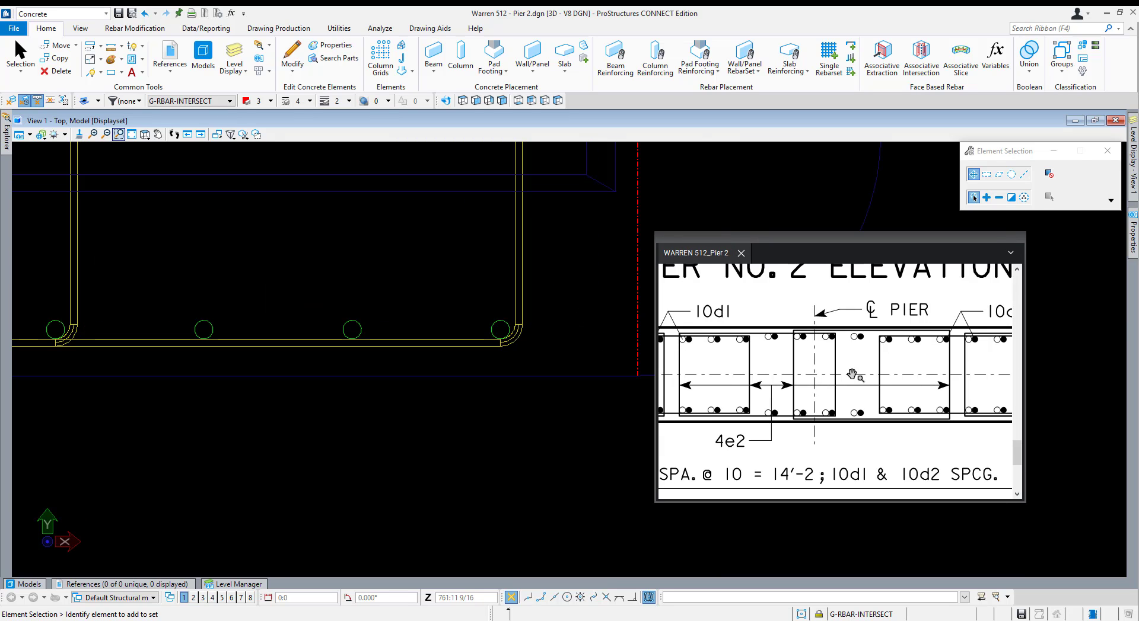
scroll(856, 377, "down", 3)
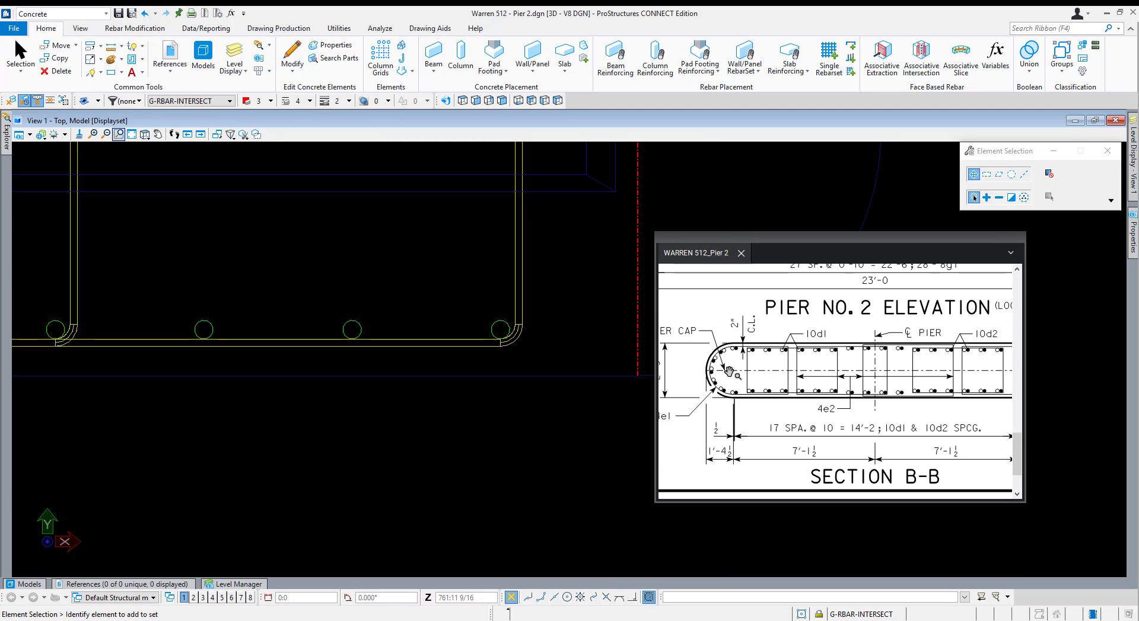
middle_click_drag(568, 386, 506, 414)
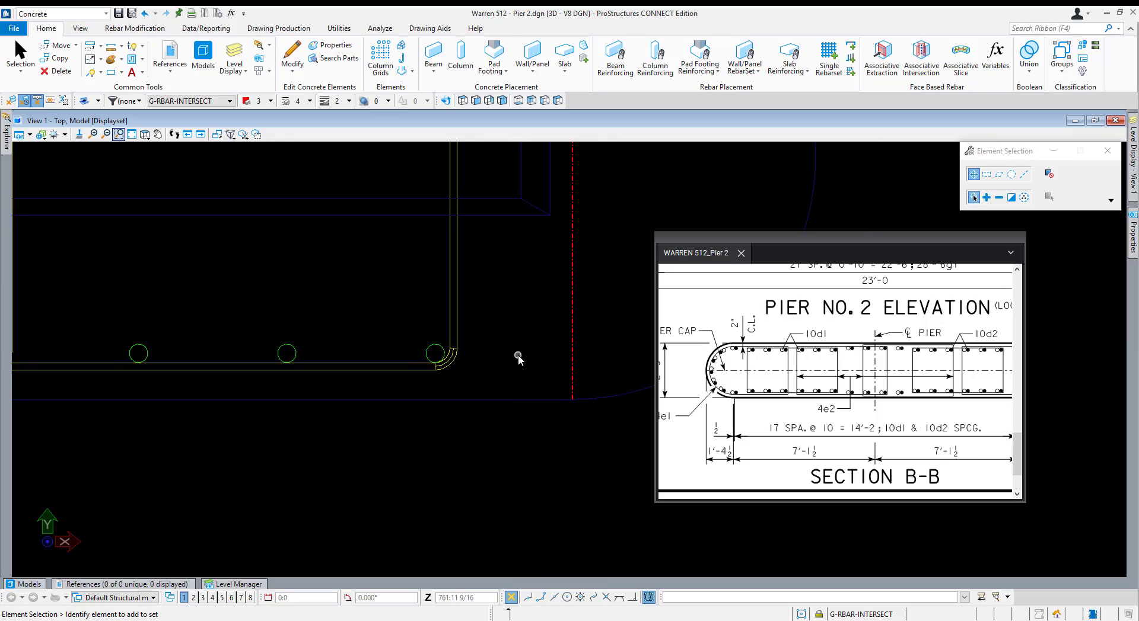
scroll(518, 354, "down", 2)
middle_click_drag(456, 380, 512, 332, "shift")
scroll(588, 297, "down", 3)
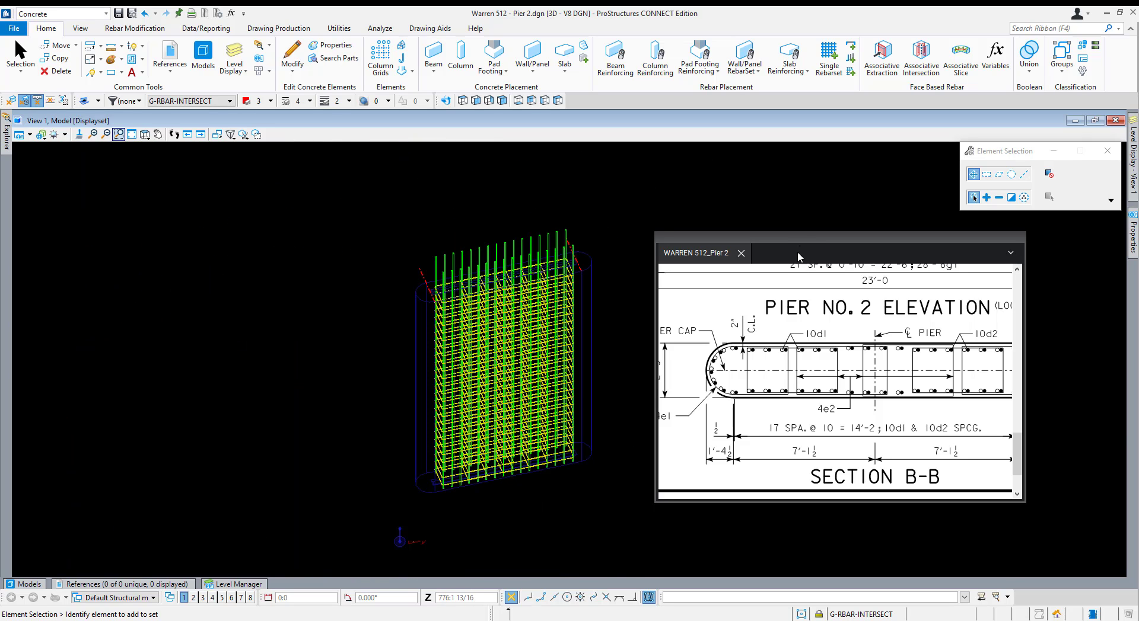
left_click_drag(804, 236, 835, 239)
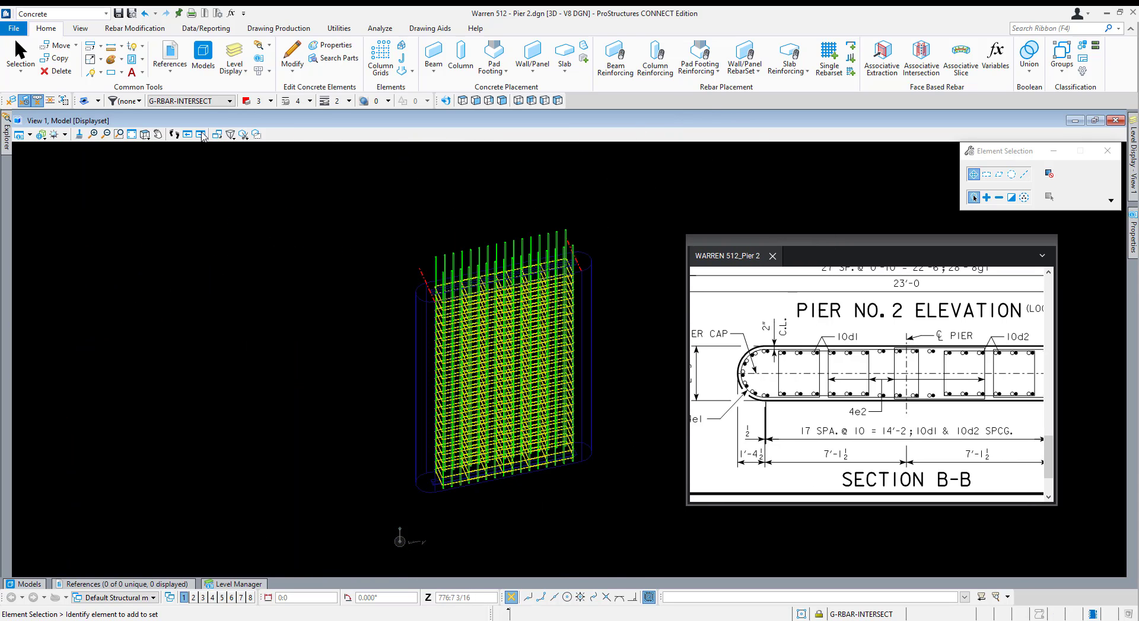
Switch to the Modeling workflow and extract the bottom face of the column solid with Extract Faces/Edges.
left_click(45, 14)
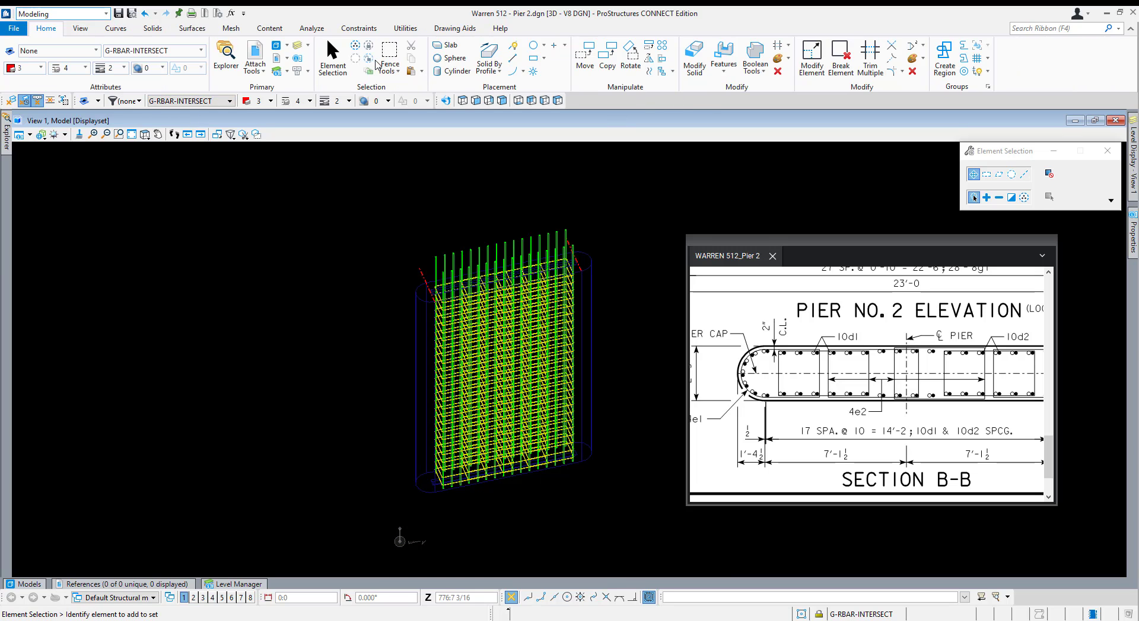
left_click(152, 28)
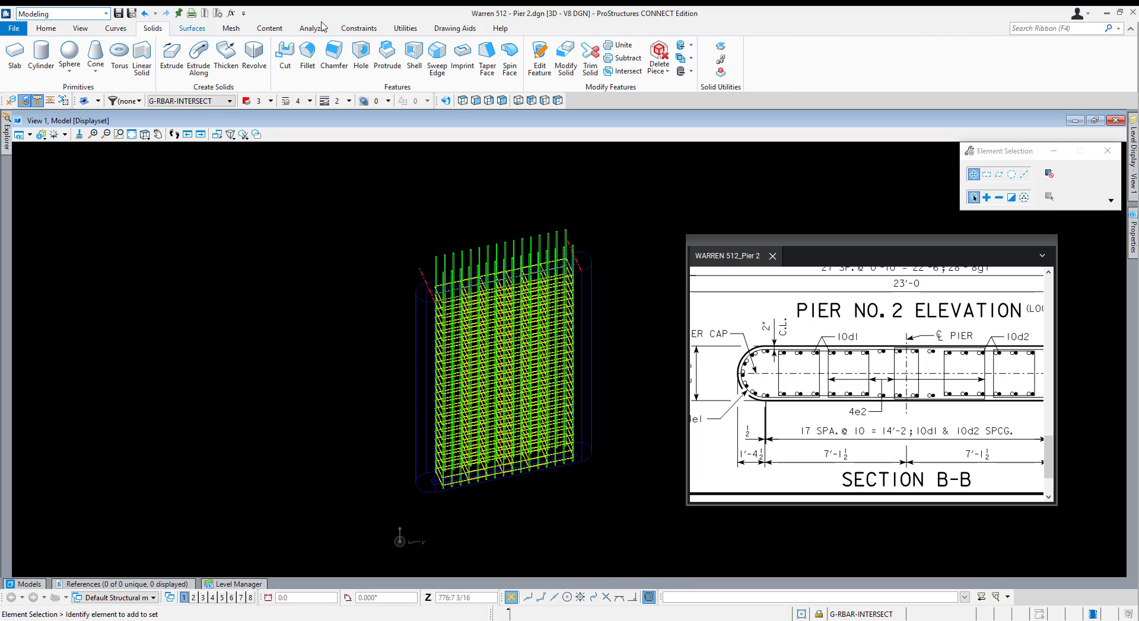
left_click(719, 46)
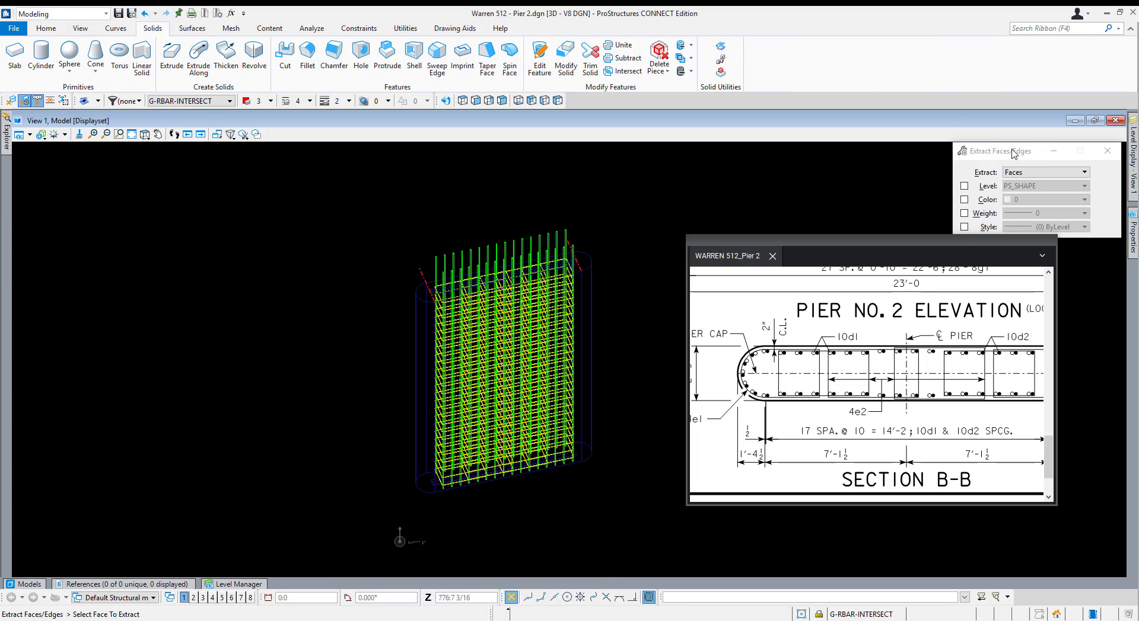
left_click_drag(1013, 153, 937, 114)
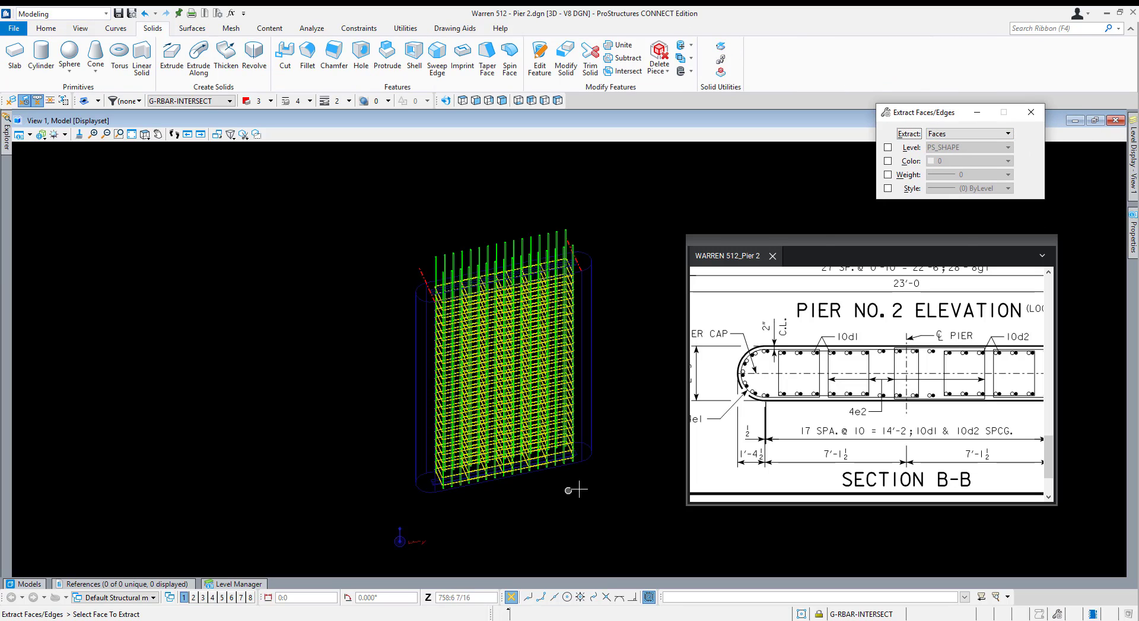
scroll(552, 465, "up", 4)
middle_click_drag(528, 524, 571, 376, "shift")
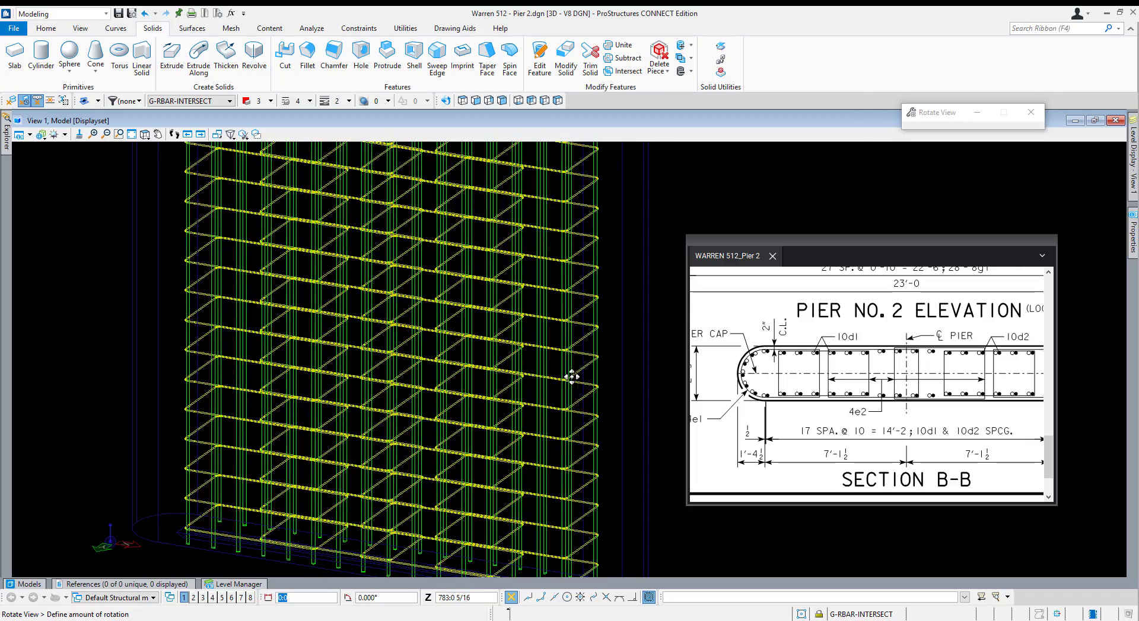
scroll(524, 354, "down", 2)
scroll(549, 522, "up", 2)
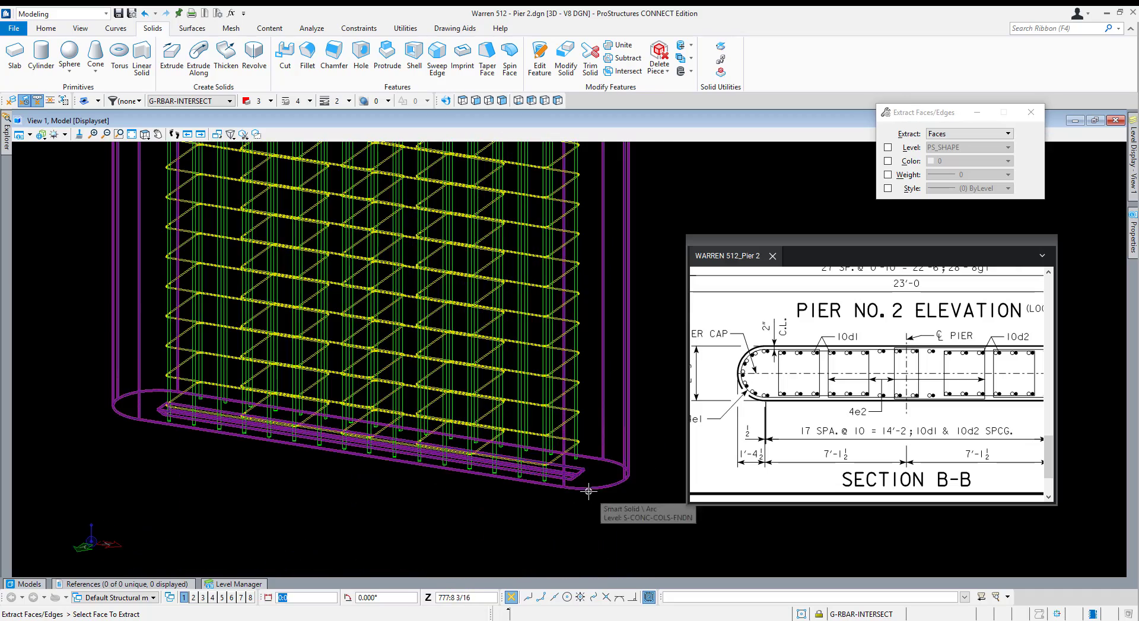
left_click(600, 474)
left_click(595, 501)
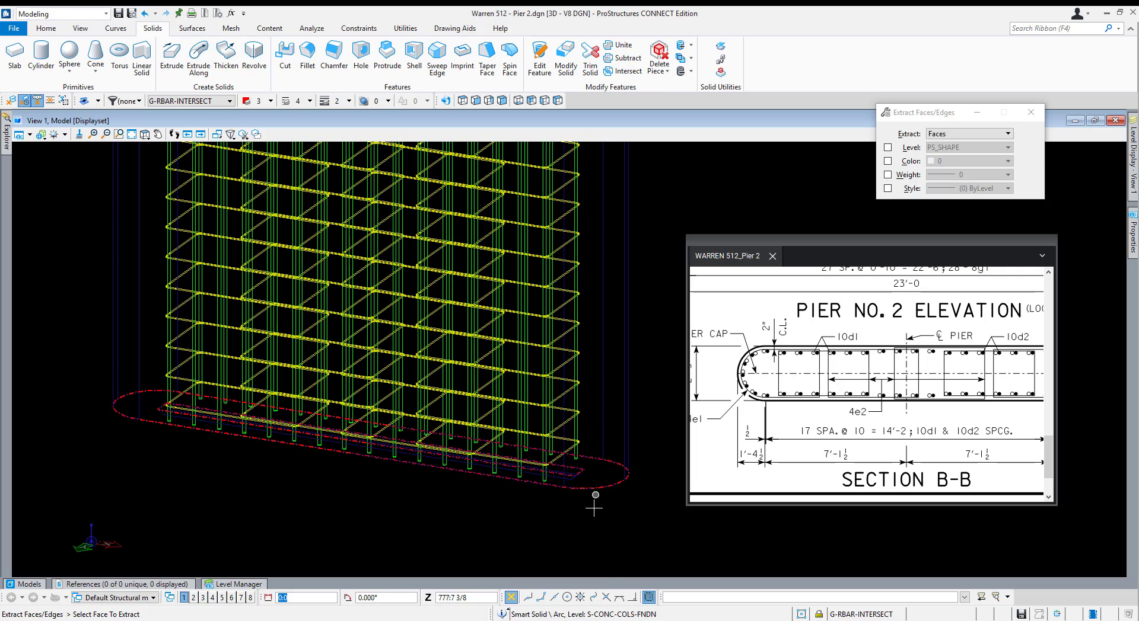
key("Escape")
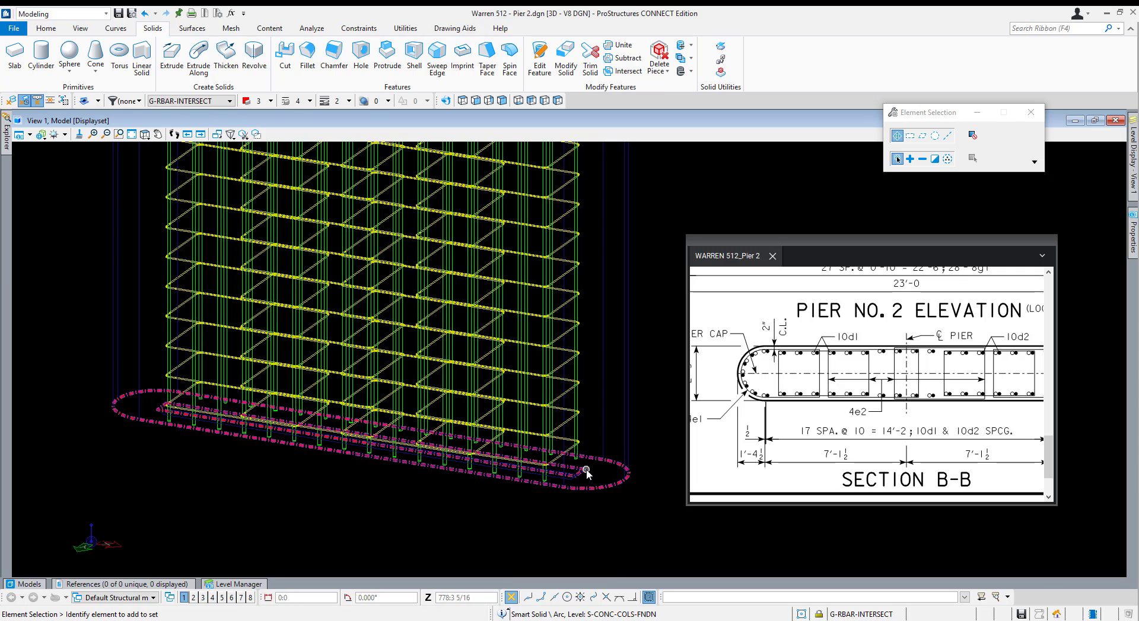
Drop the extracted bottom face into separate outlines, with Complex enabled and Line Strings/Shapes disabled.
left_click(47, 28)
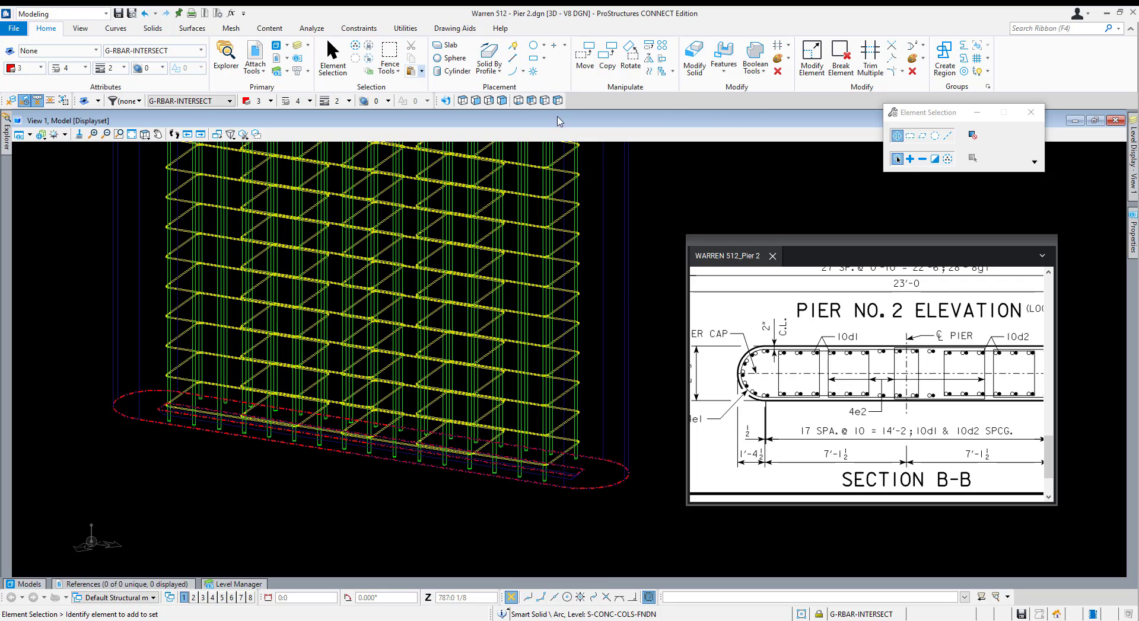
left_click_drag(938, 112, 983, 166)
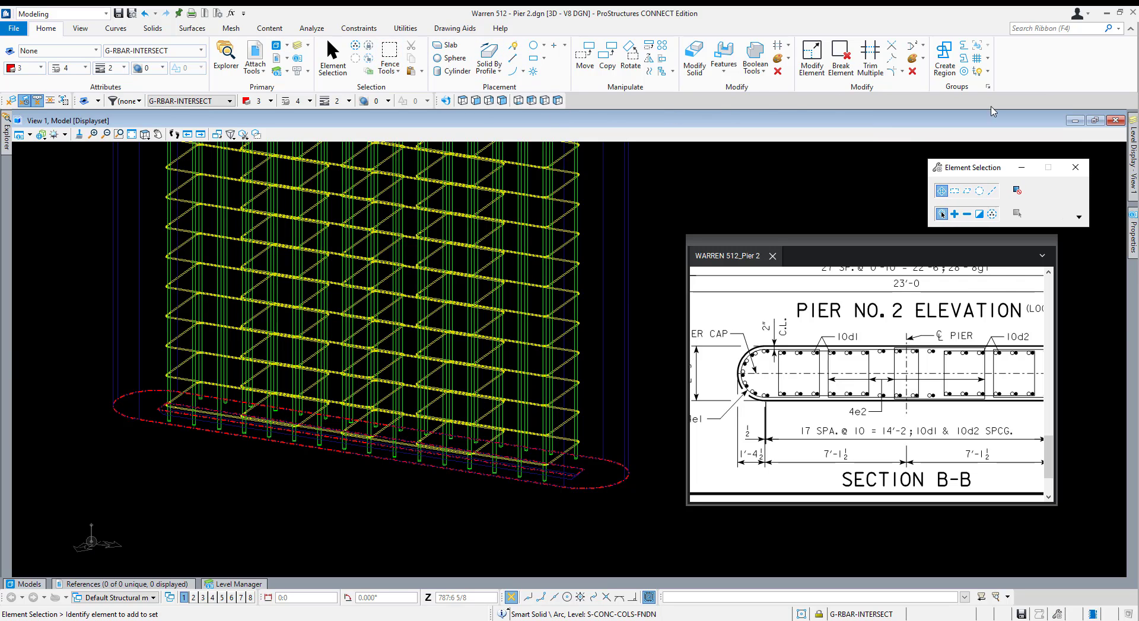
scroll(602, 462, "up", 4)
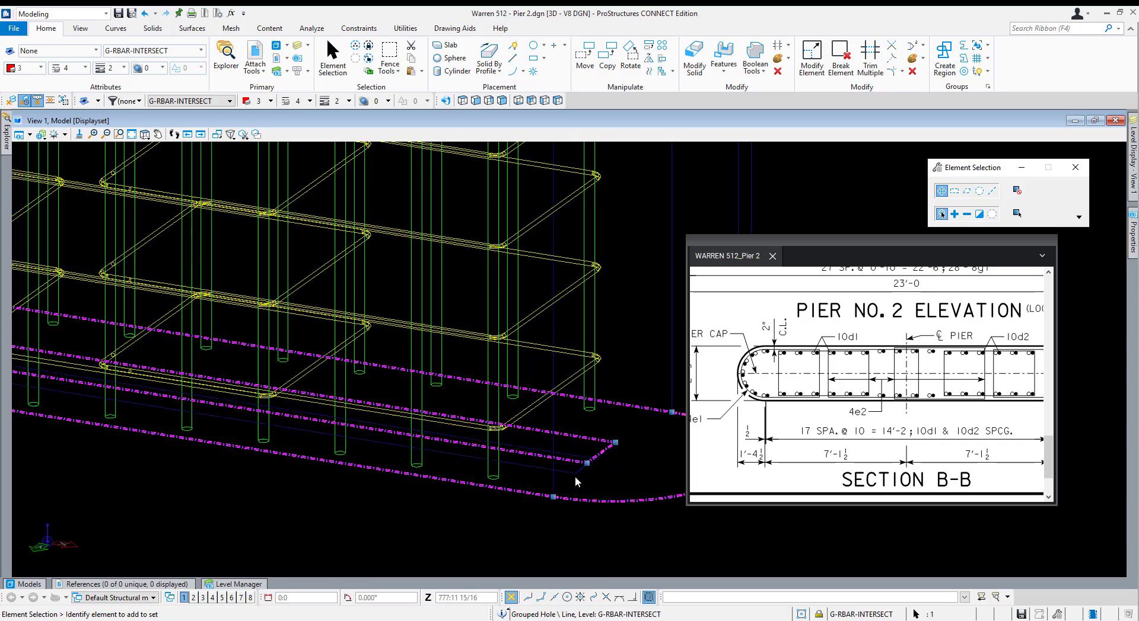
left_click(576, 476)
scroll(611, 448, "down", 4)
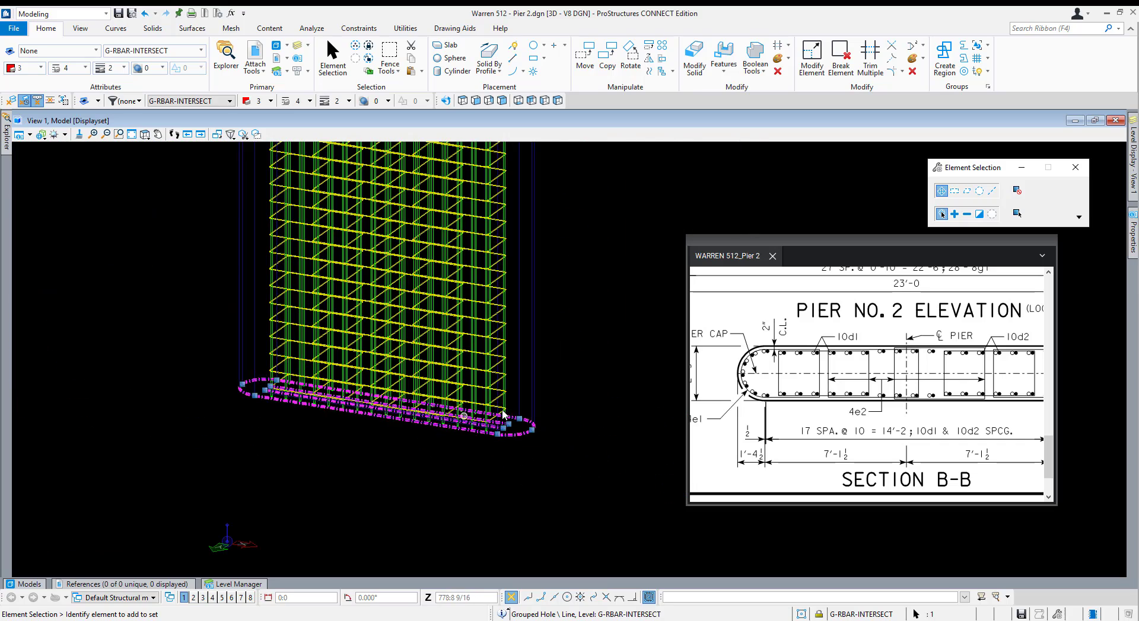
scroll(506, 425, "up", 4)
scroll(485, 442, "down", 4)
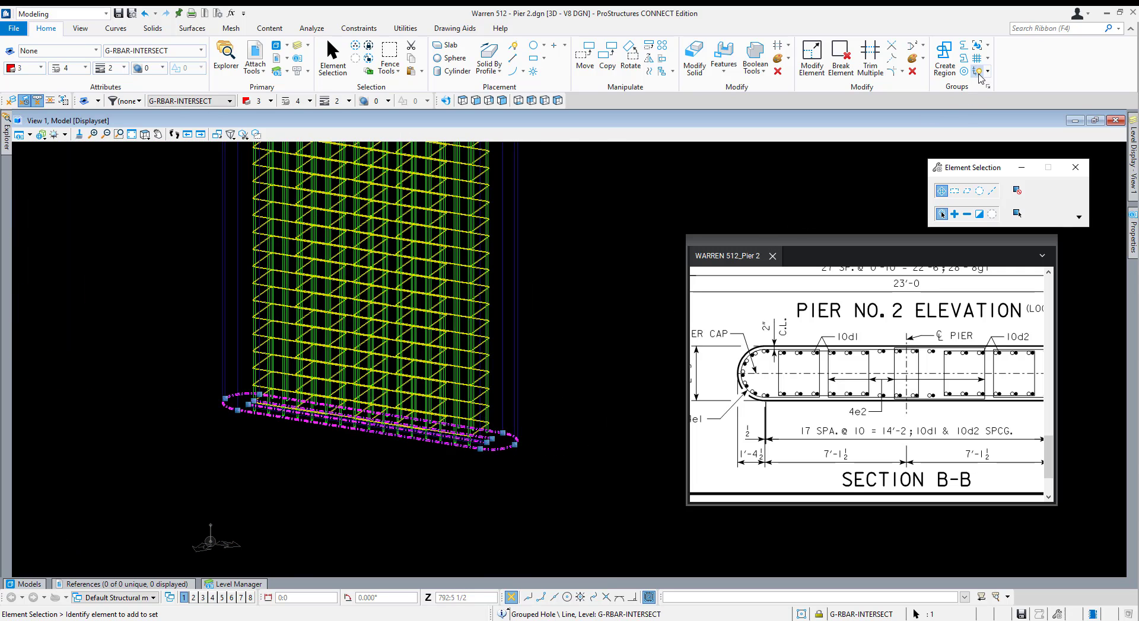
left_click(978, 71)
left_click_drag(900, 244, 947, 330)
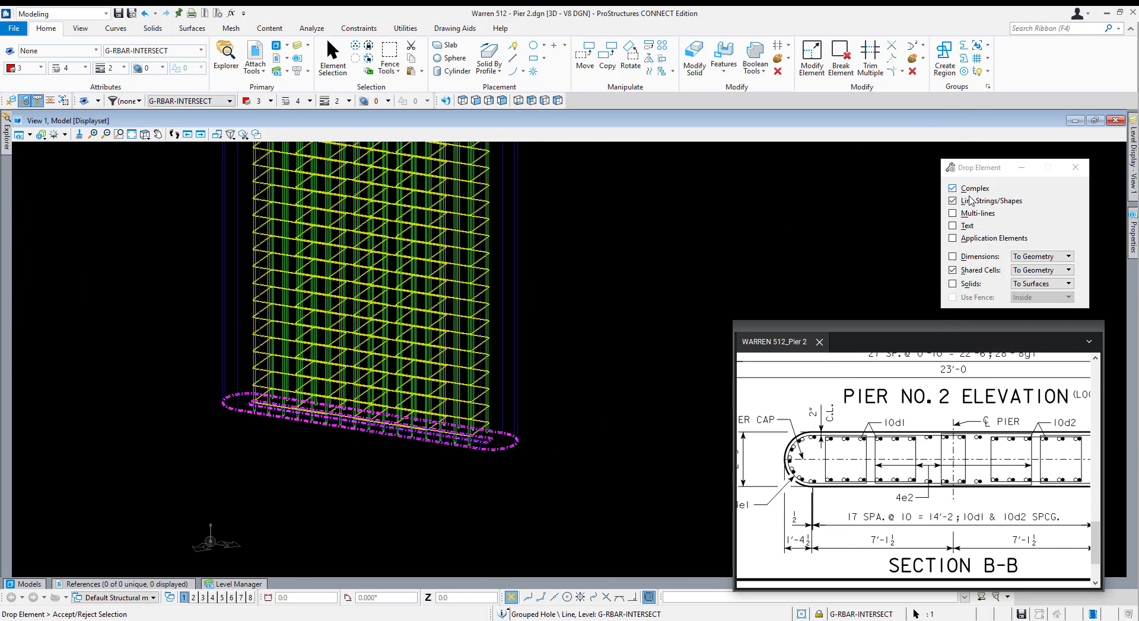
left_click(973, 202)
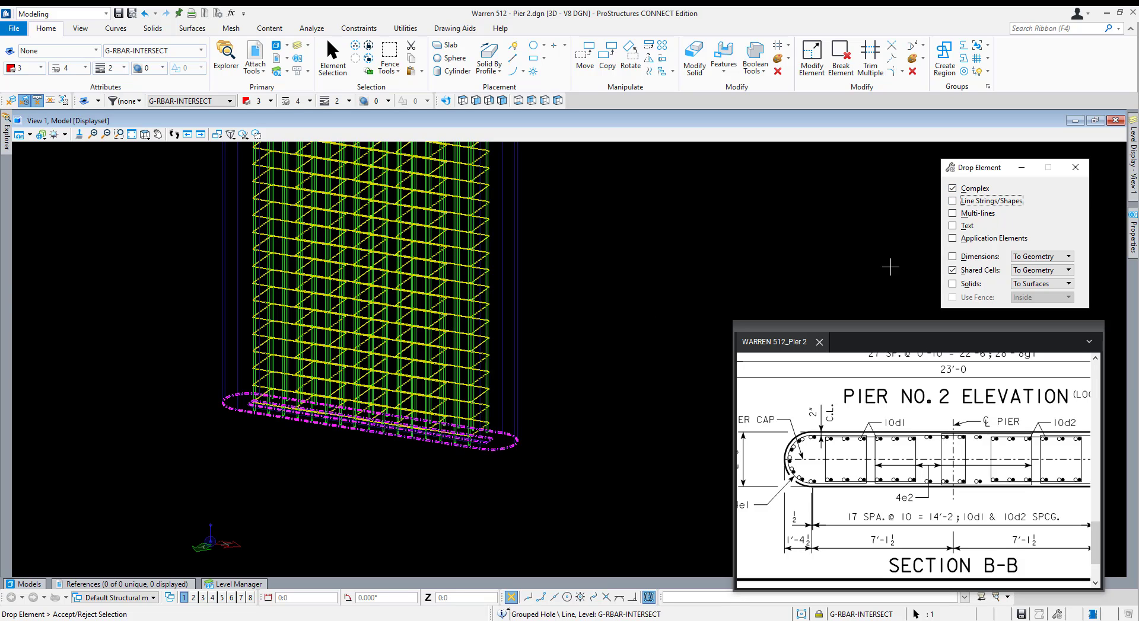
left_click(592, 375)
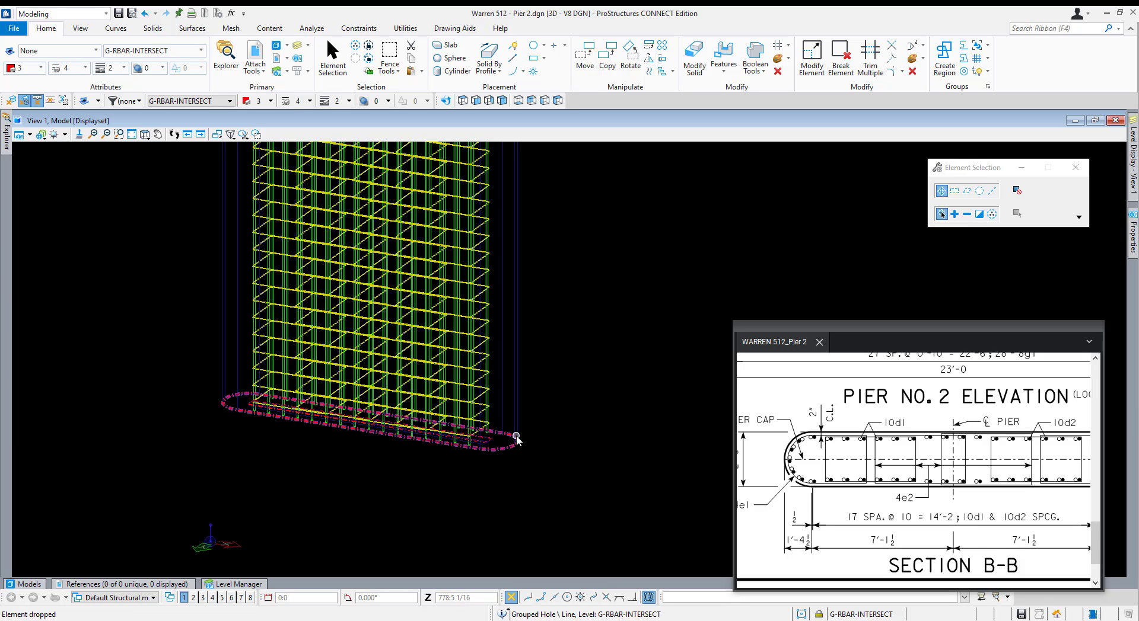
Delete the inner rectangular keyway outline of the dropped face, keeping the rounded outer outline.
scroll(503, 449, "up", 3)
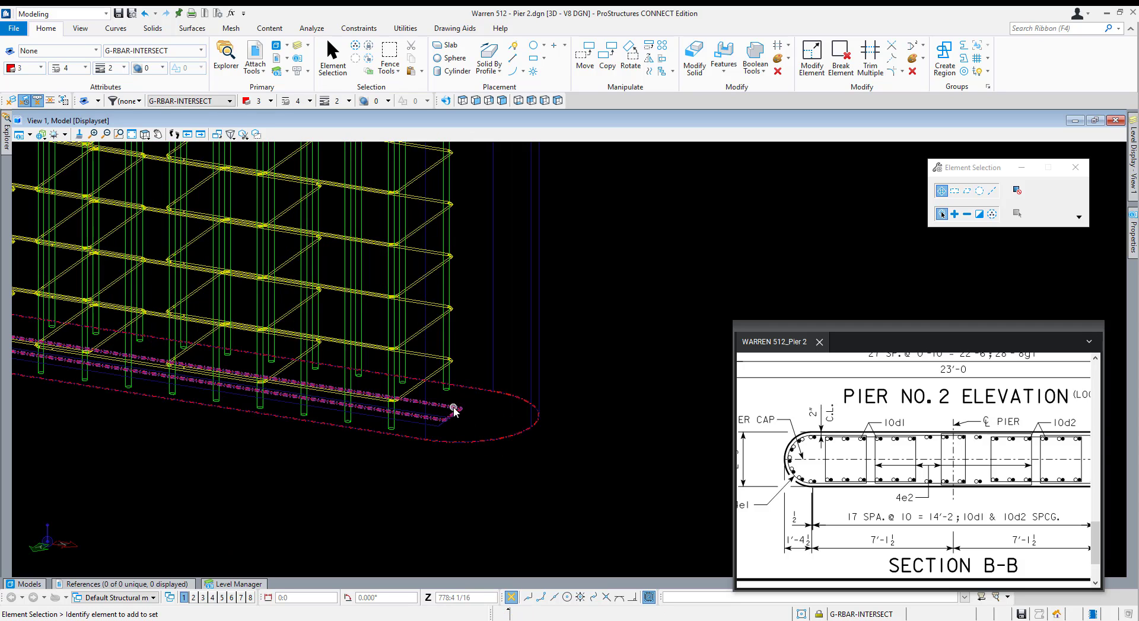
left_click(631, 446)
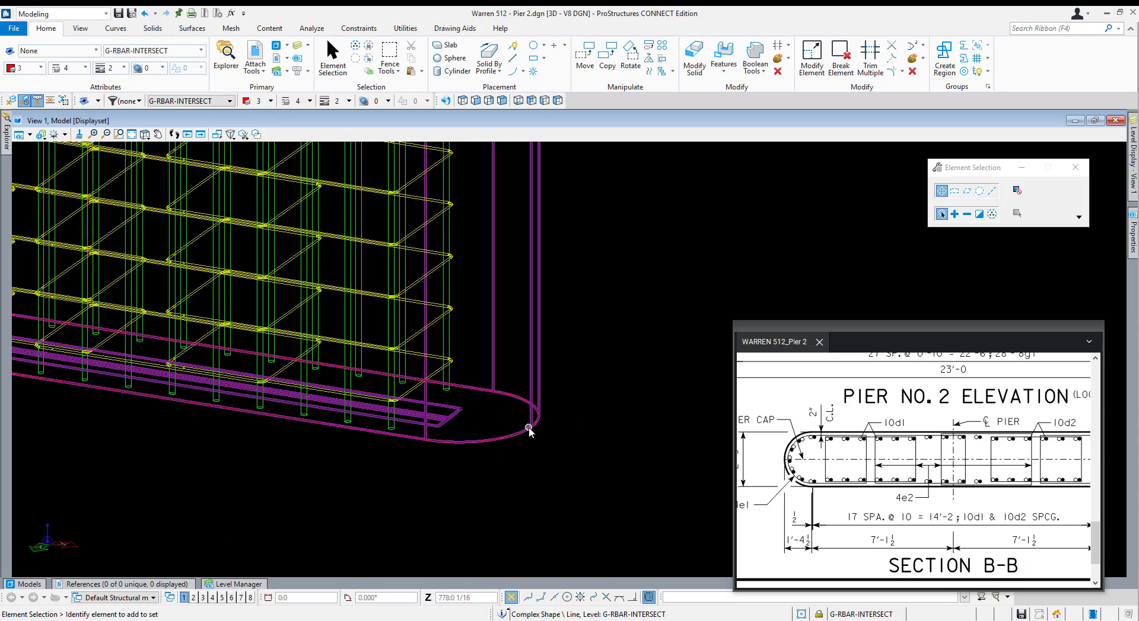
middle_click_drag(399, 374, 465, 406, "shift")
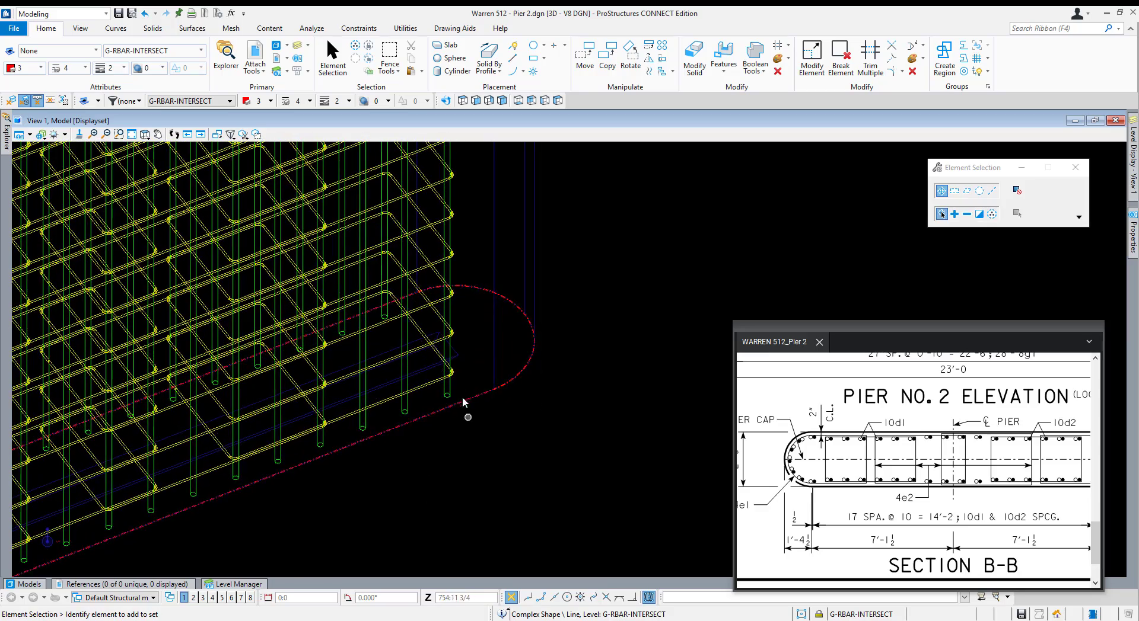
Copy the rounded outer outline parallel inward through the center of a vertical bar, using Miter mode with Make Copy enabled.
left_click(436, 408)
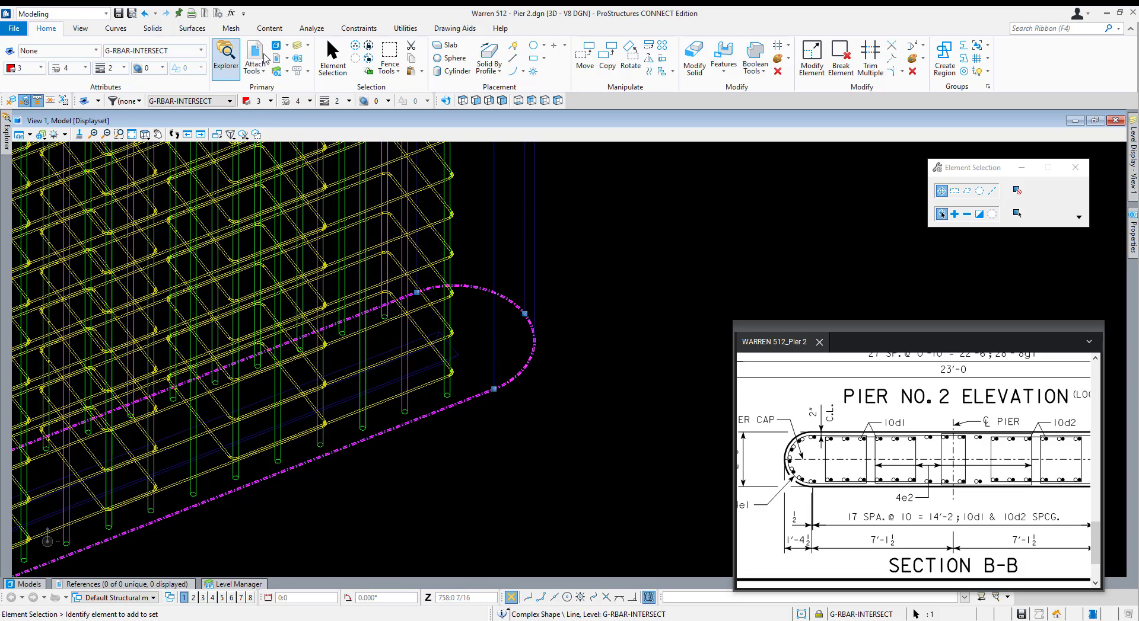
left_click(724, 219)
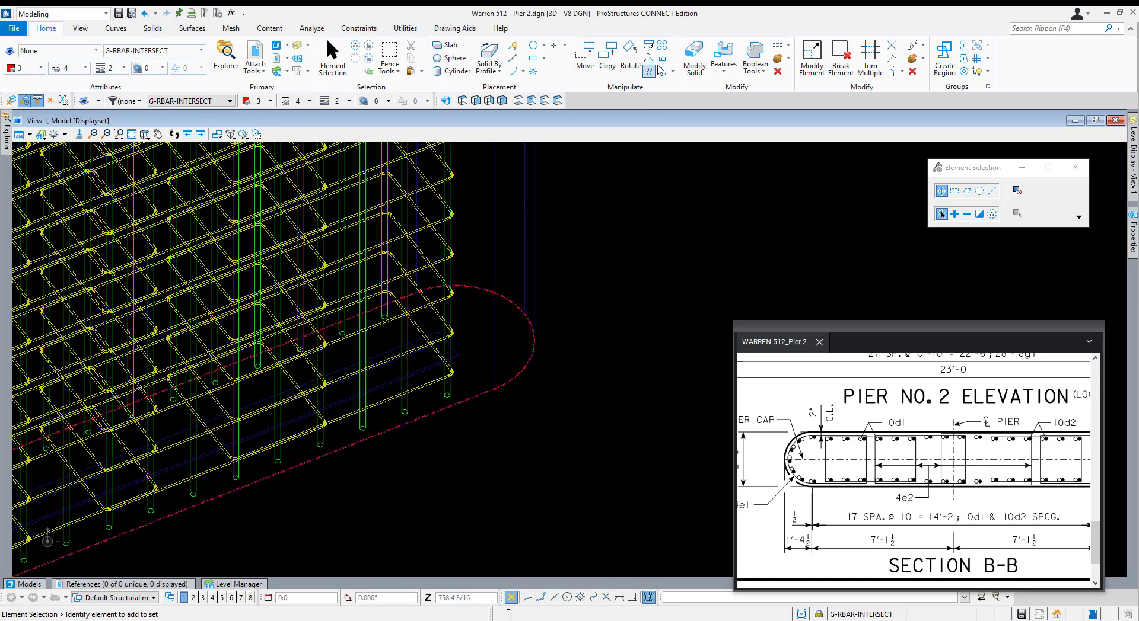
left_click(650, 71)
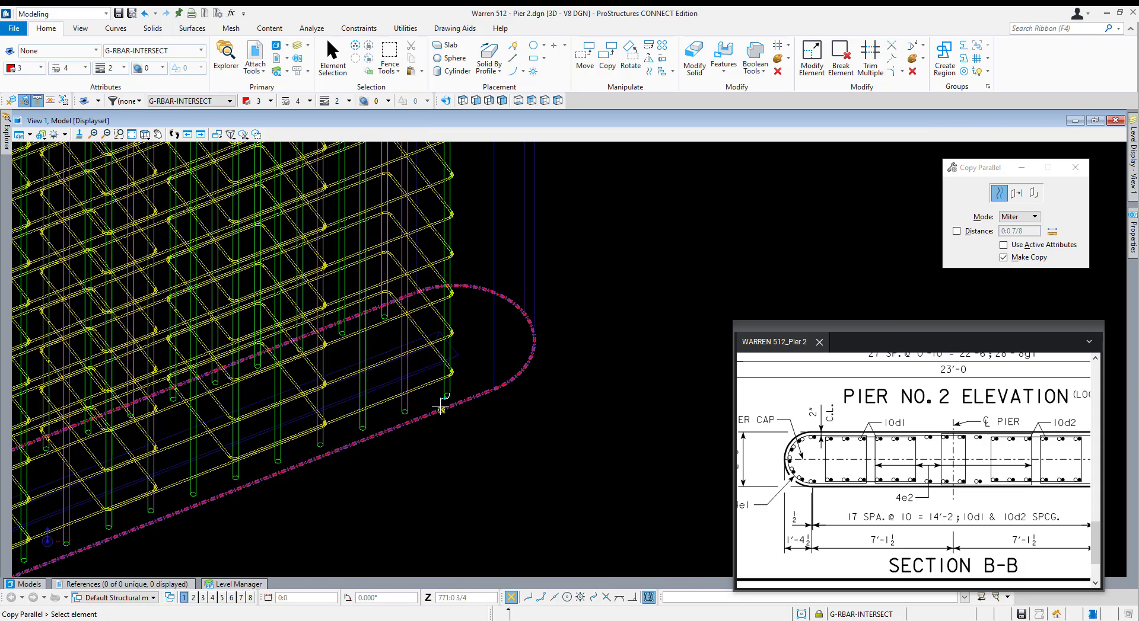
left_click(442, 408)
scroll(442, 408, "up", 6)
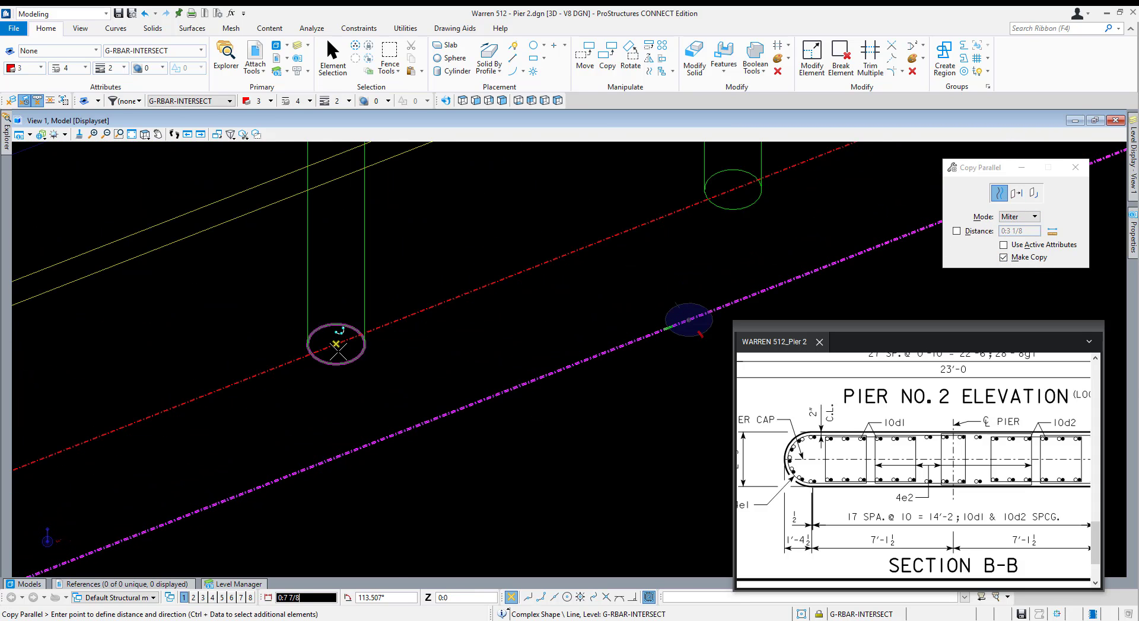
left_click(335, 344)
scroll(409, 401, "down", 5)
right_click(476, 475)
scroll(480, 476, "down", 3)
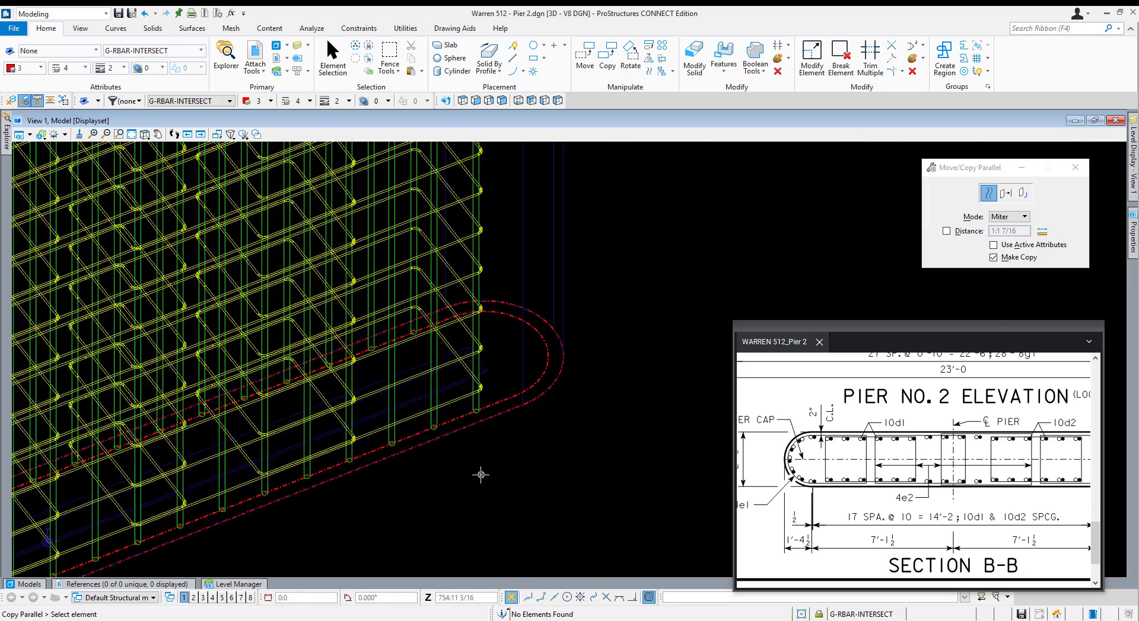
key("Escape")
Clear the selection of the inward-copied outline and set the active color to 4 (yellow).
scroll(517, 424, "up", 4)
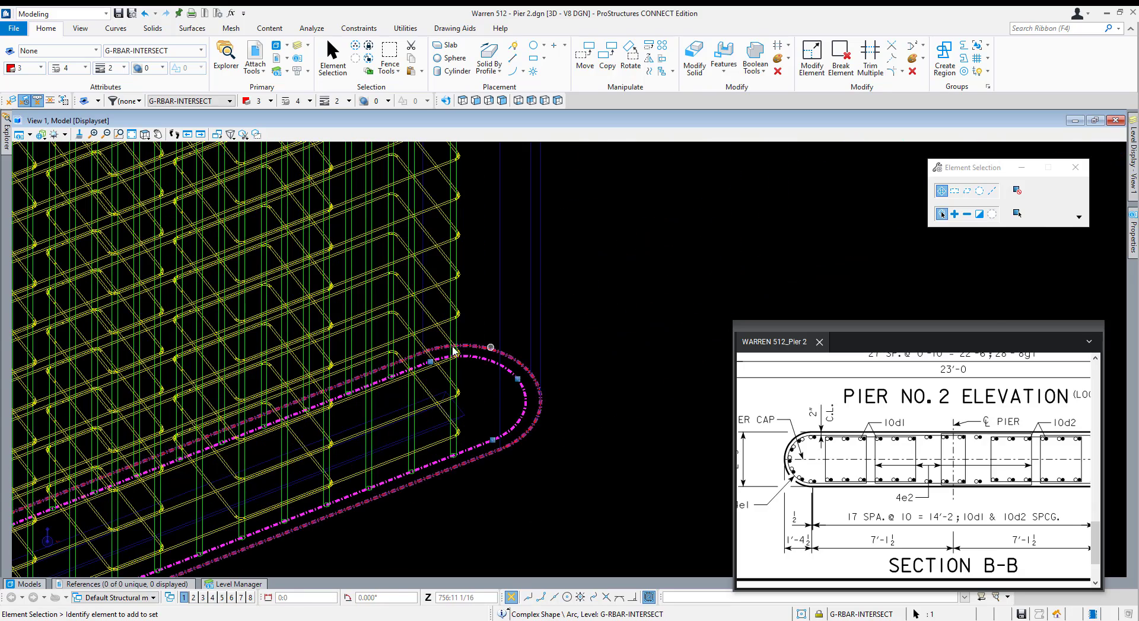
left_click(497, 378)
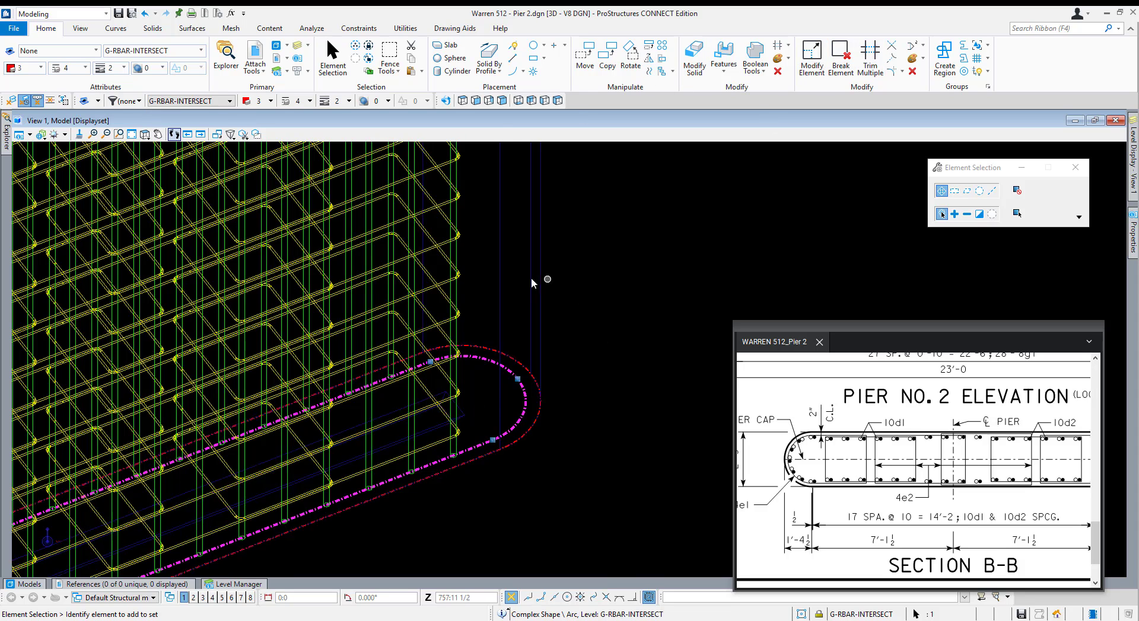
left_click(611, 275)
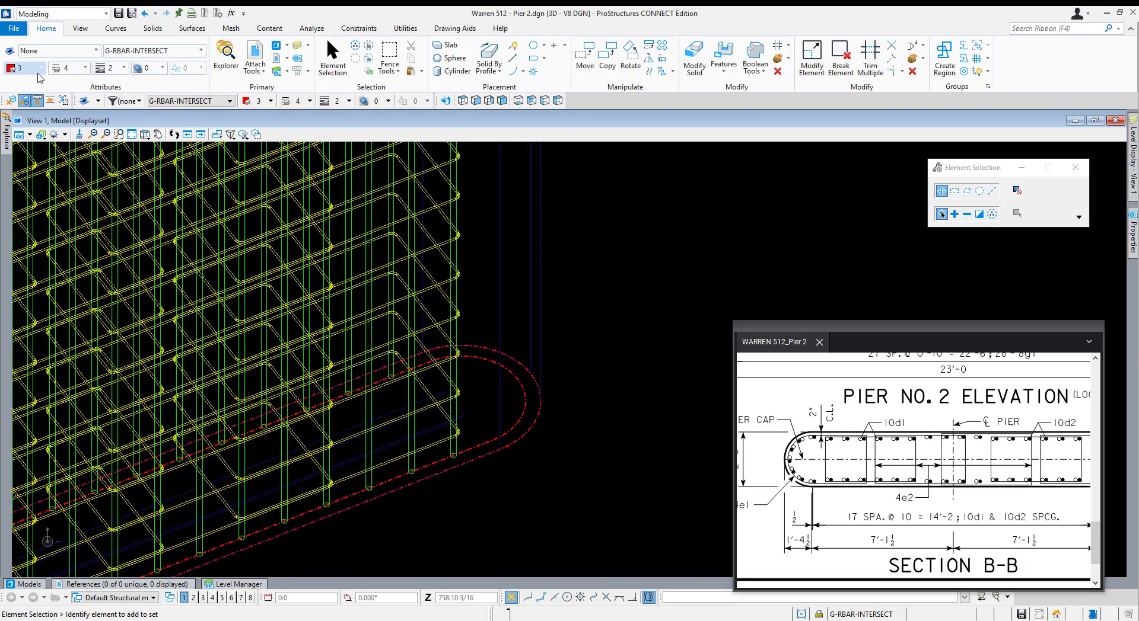
left_click(35, 68)
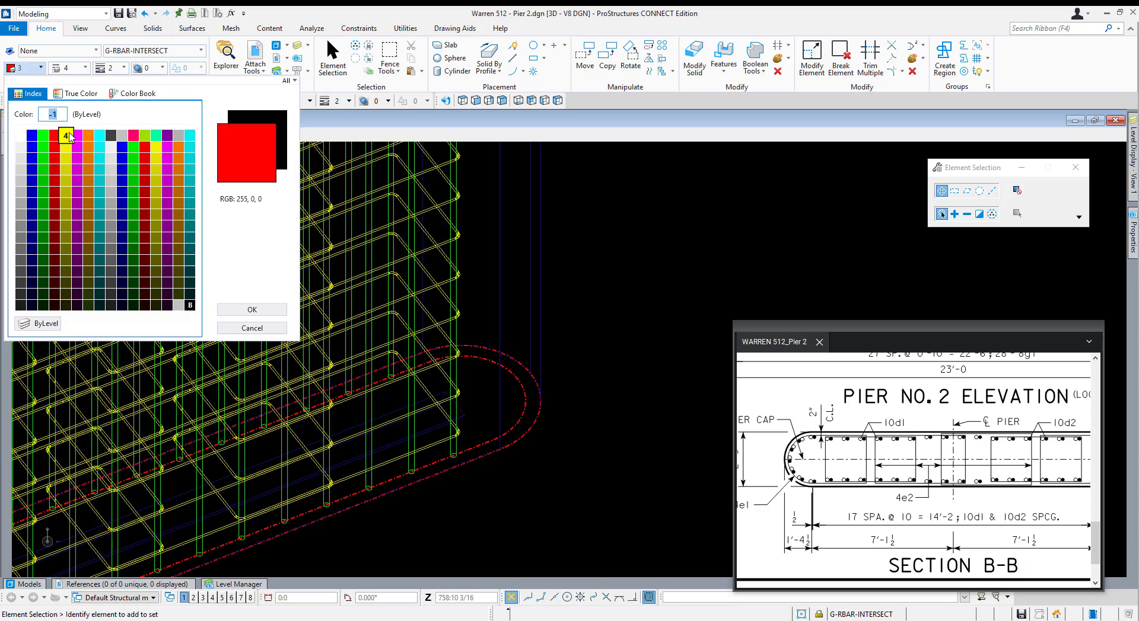
left_click(68, 132)
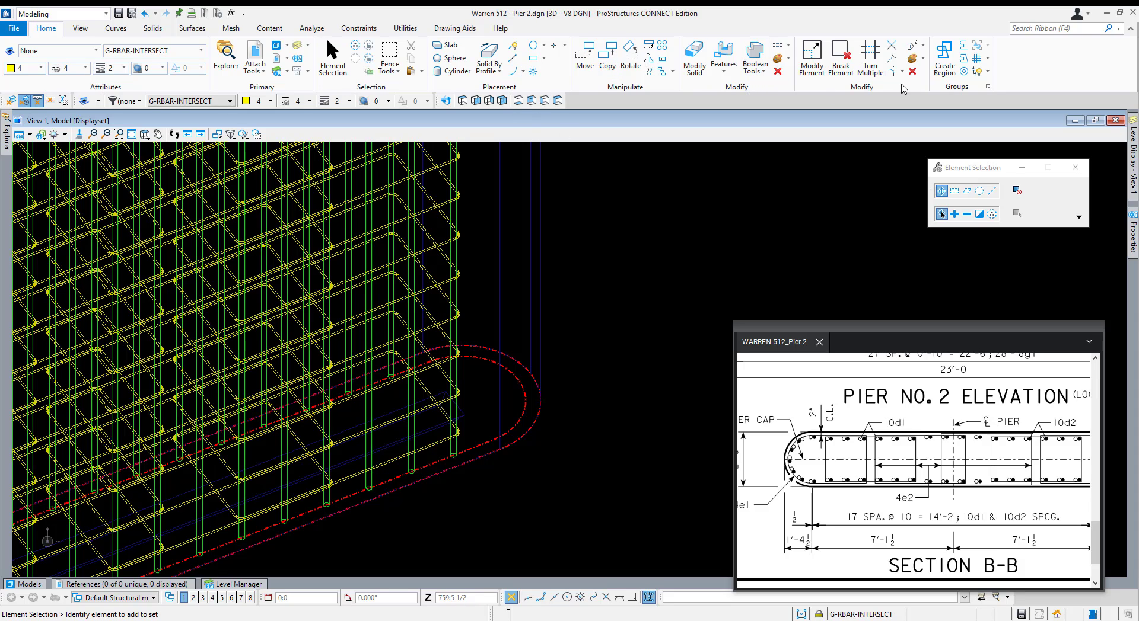
Copy the red inner outline parallel outward through the center of a tie bar's end, with Use Active Attributes and Make Copy enabled.
left_click(649, 71)
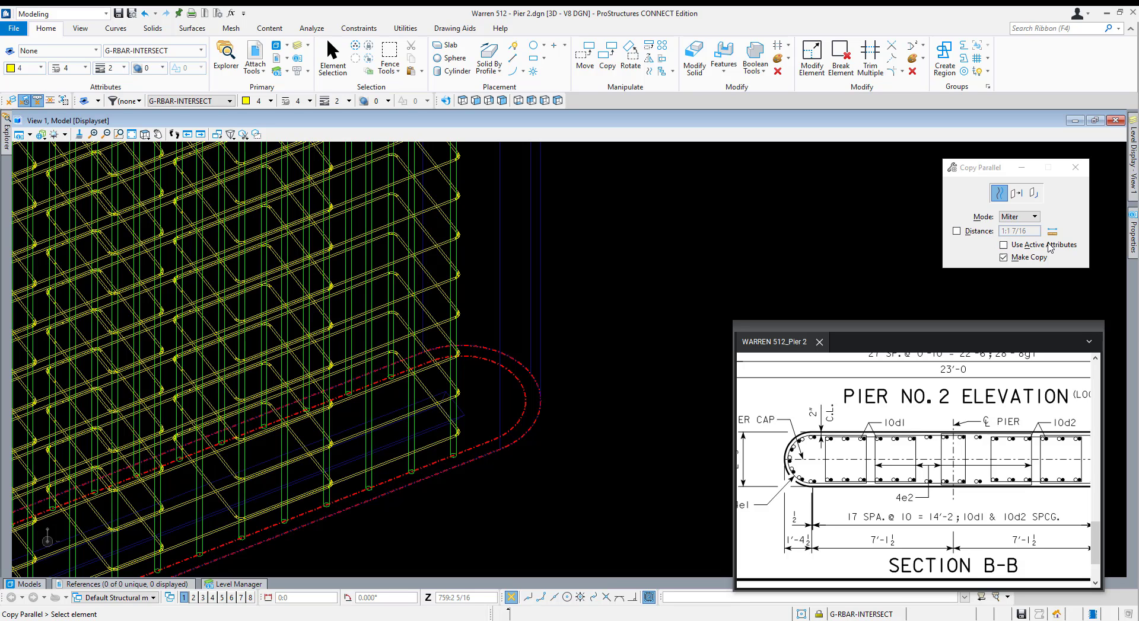
left_click(1011, 247)
scroll(392, 481, "up", 2)
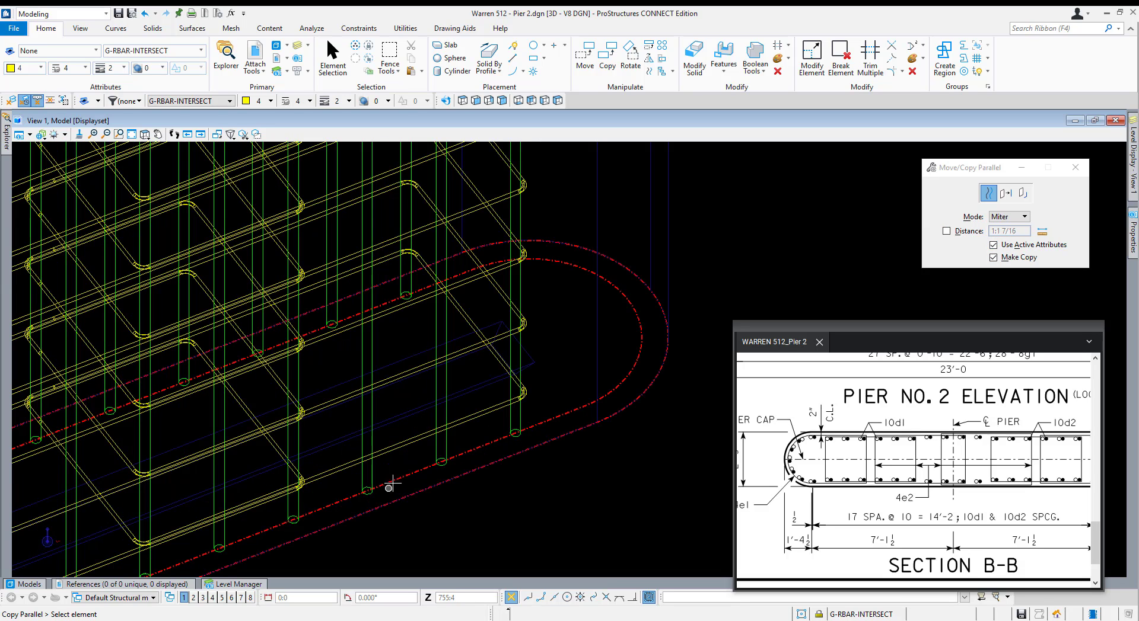
left_click(398, 478)
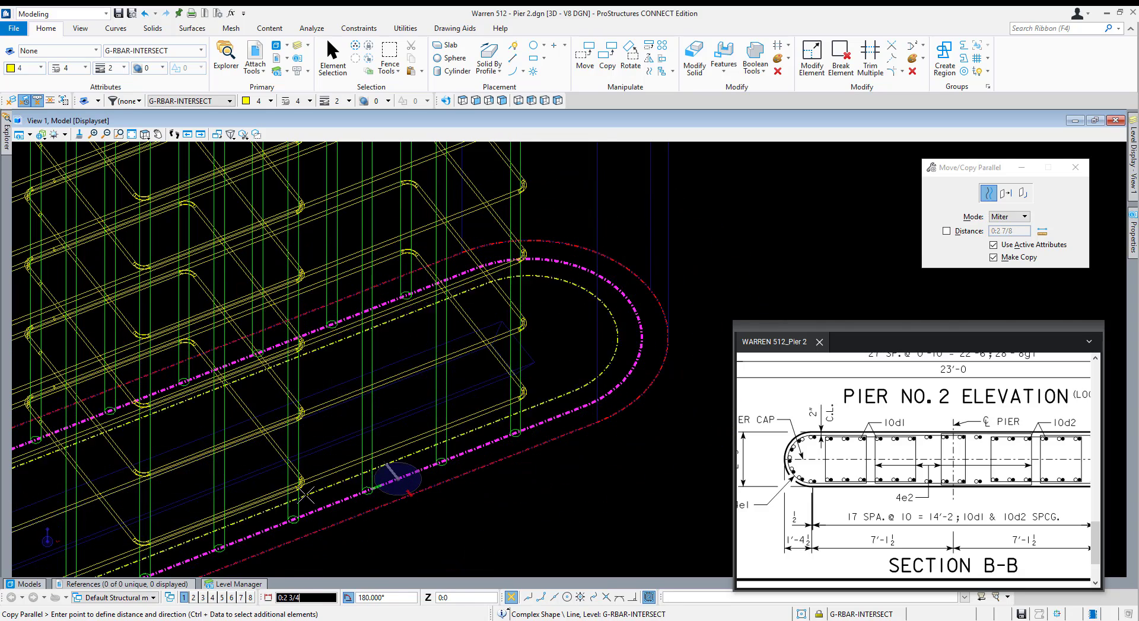
scroll(368, 392, "up", 5)
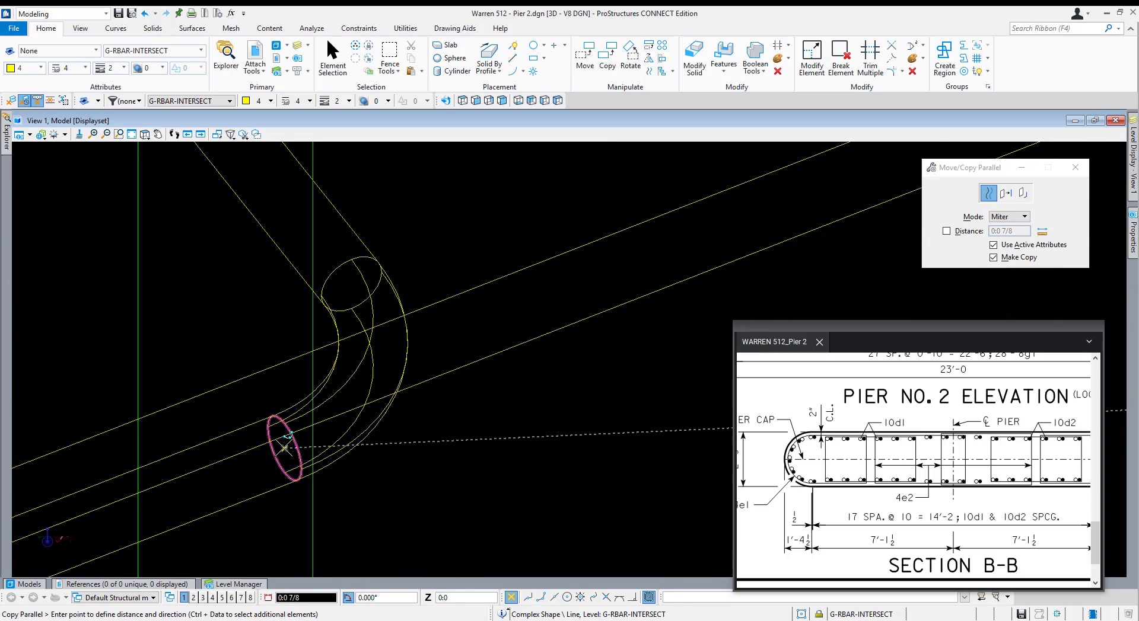
left_click(284, 449)
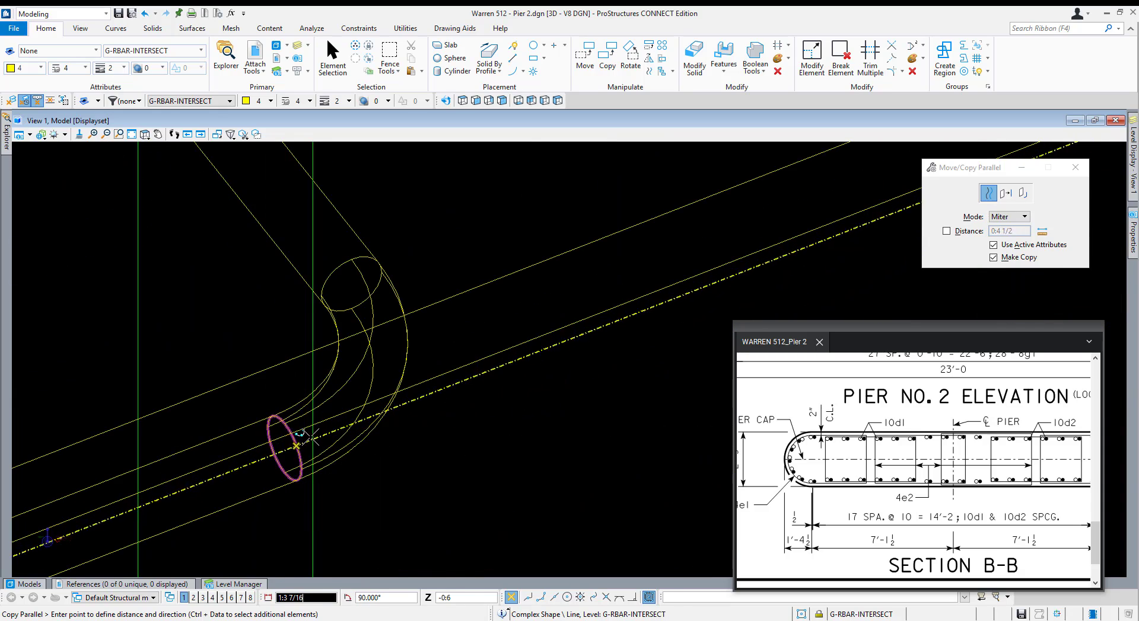
scroll(324, 438, "down", 5)
right_click(462, 453)
scroll(463, 452, "down", 5)
key("Escape")
Check the yellow tie outline and the red vertical-bar outline around both rounded ends of the column.
scroll(597, 385, "up", 2)
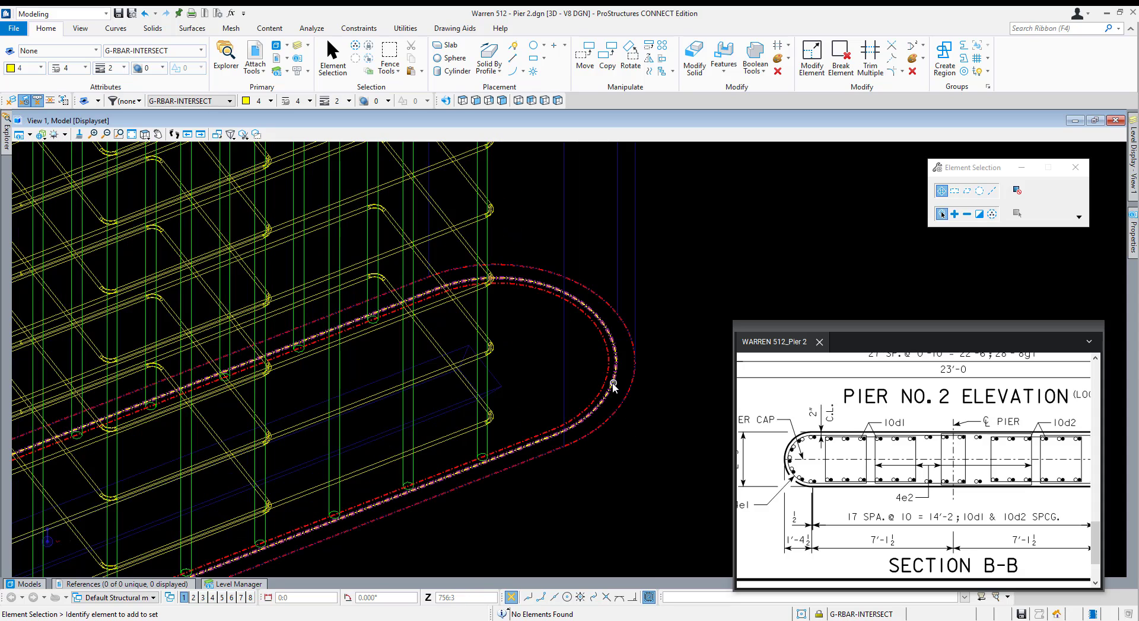
left_click(607, 380)
left_click(606, 382)
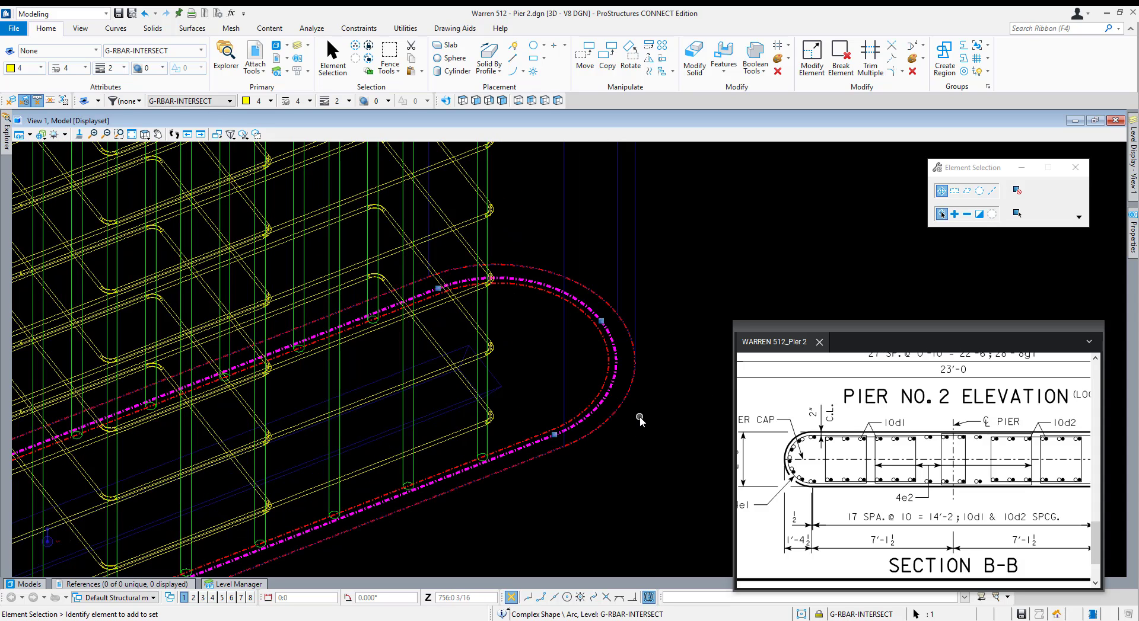
left_click(657, 438)
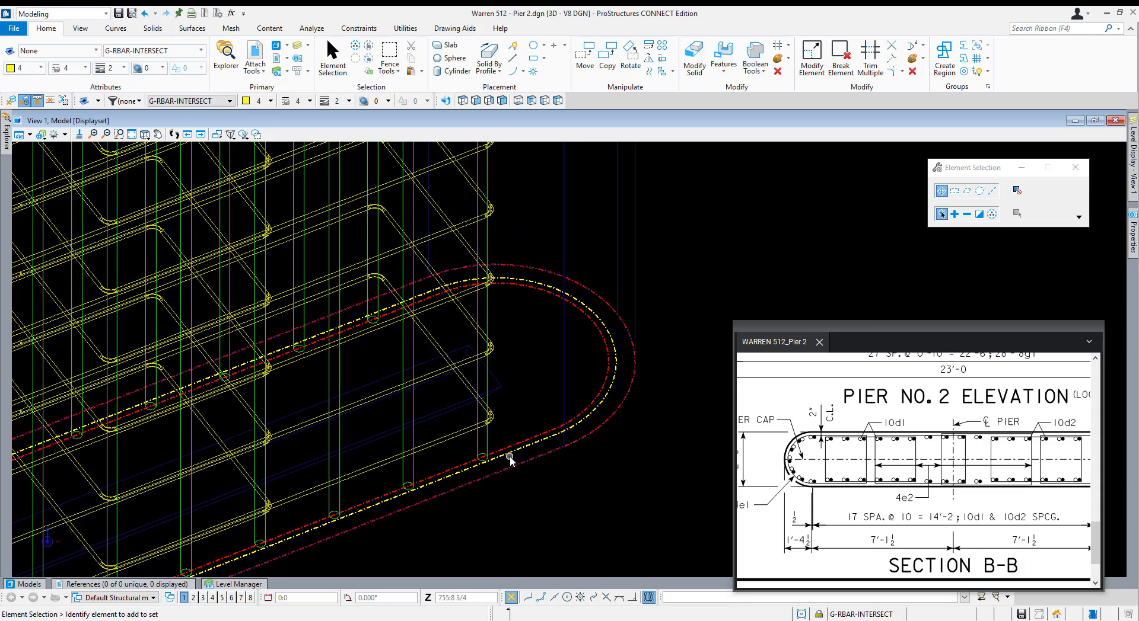
left_click(502, 451)
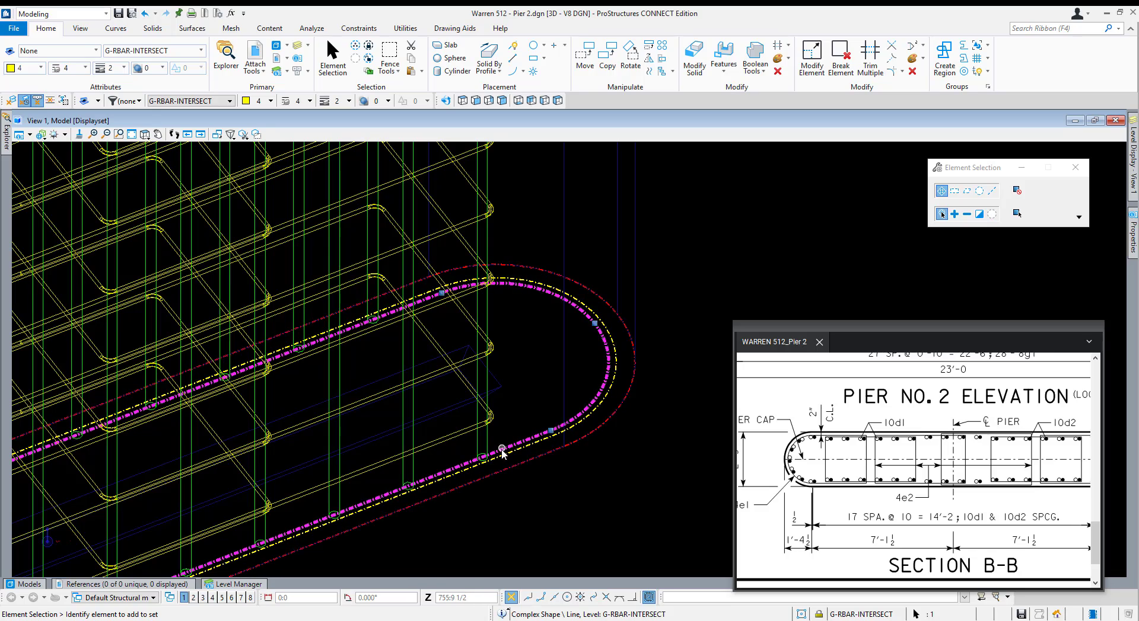
scroll(539, 432, "up", 2)
scroll(564, 447, "down", 2)
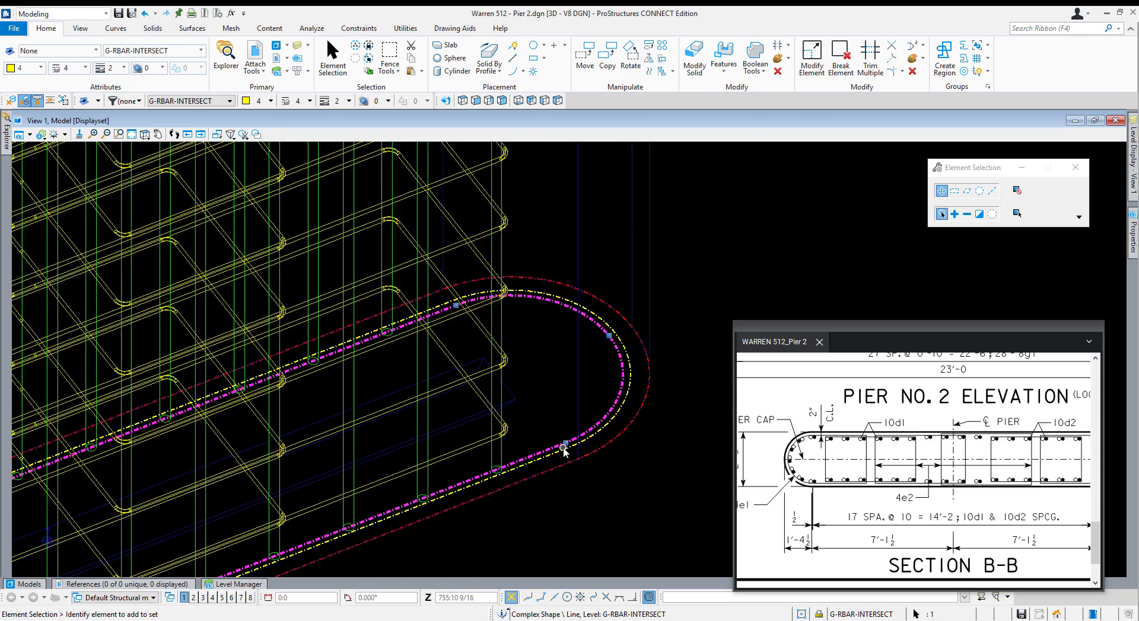
scroll(564, 450, "down", 5)
scroll(211, 546, "down", 2)
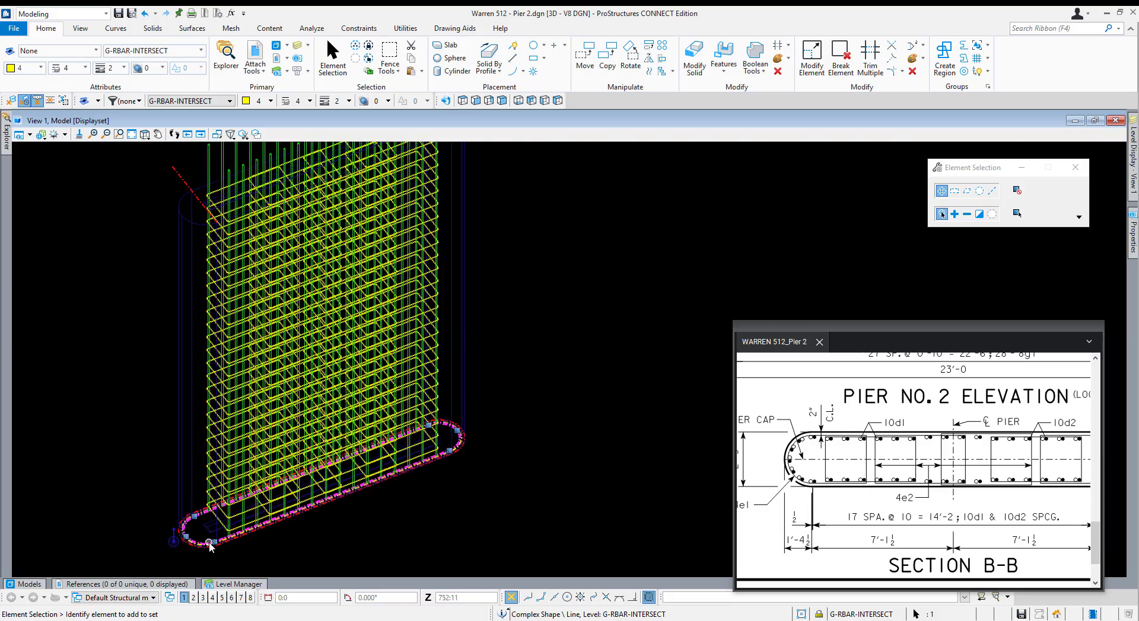
scroll(211, 545, "up", 4)
Rotate View 1 to the Top orientation.
left_click(462, 101)
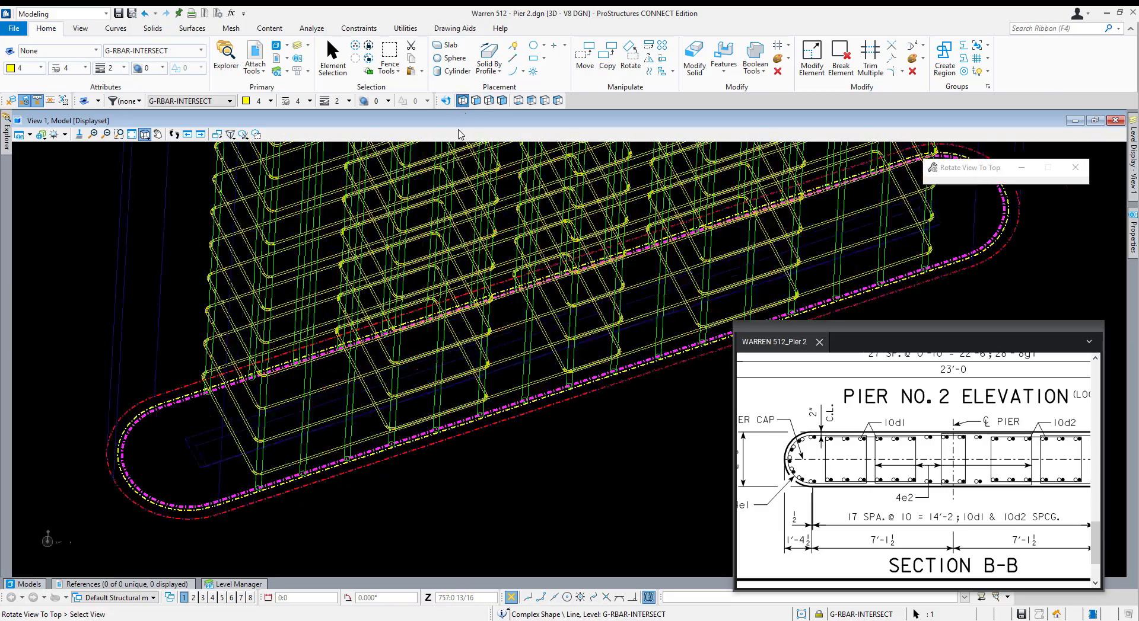
left_click(483, 457)
scroll(482, 457, "down", 2)
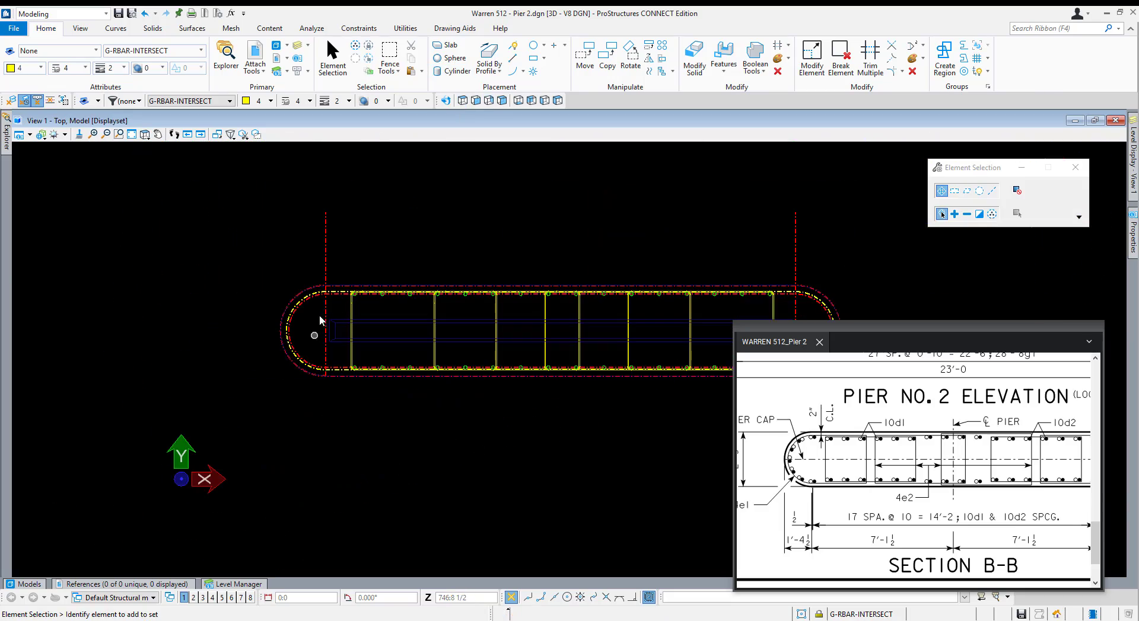
Move the vertical guide line at the column's left rounded end 0.5 inch toward the column's center, following the offset in Section B-B.
scroll(323, 312, "up", 3)
scroll(818, 483, "up", 5)
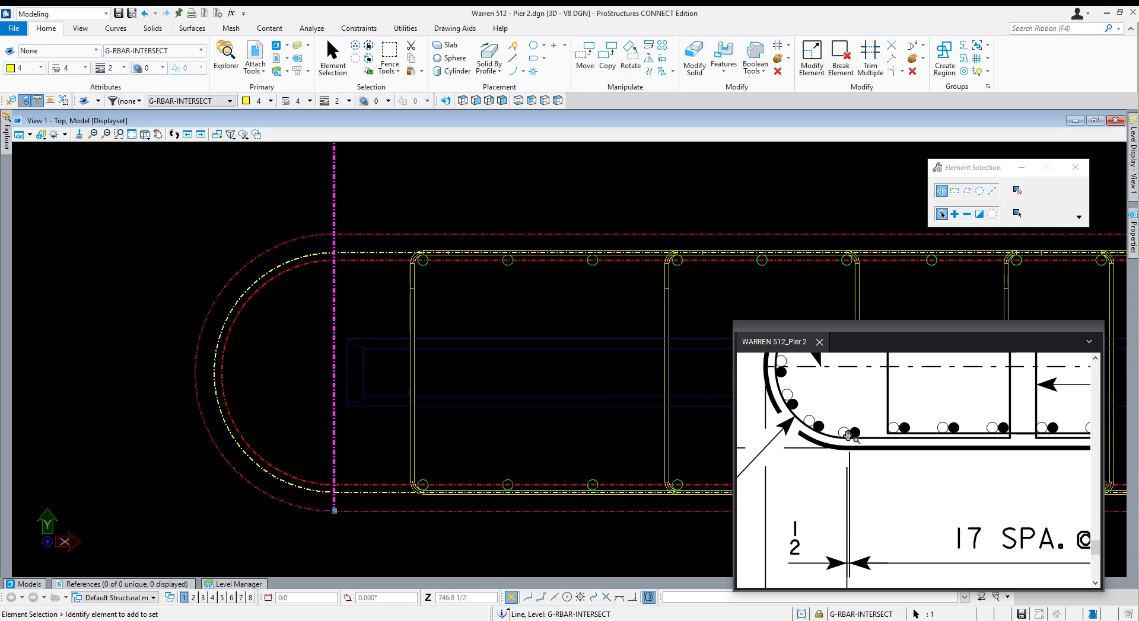
mouse_move(849, 522)
left_mouse_down()
mouse_move(852, 431)
mouse_move(858, 495)
left_mouse_up()
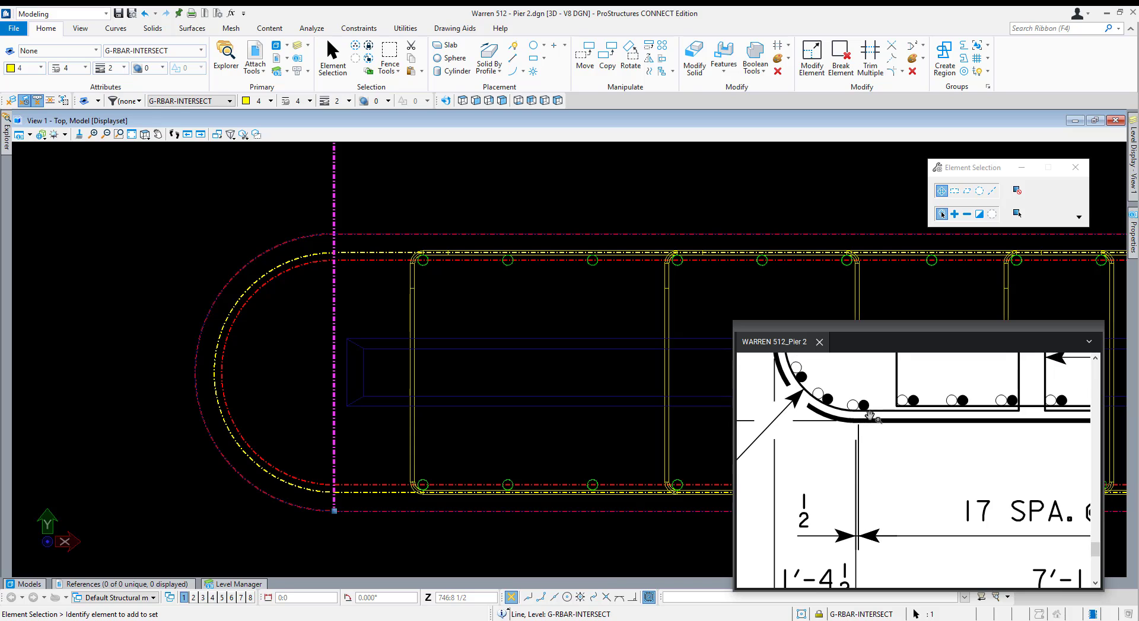
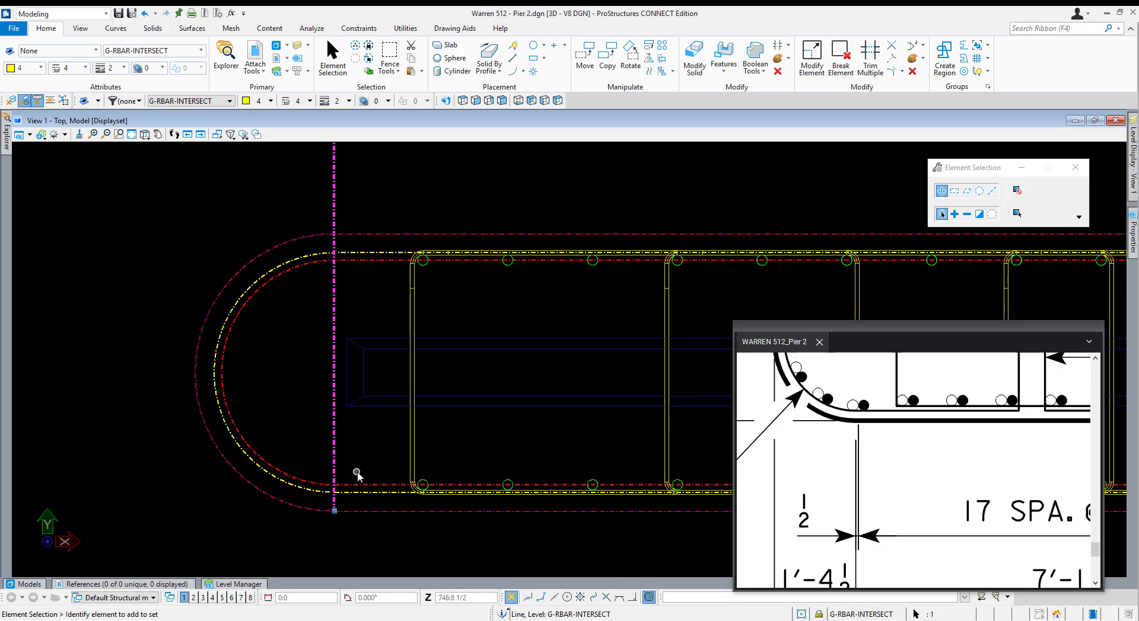
key("3")
key("2")
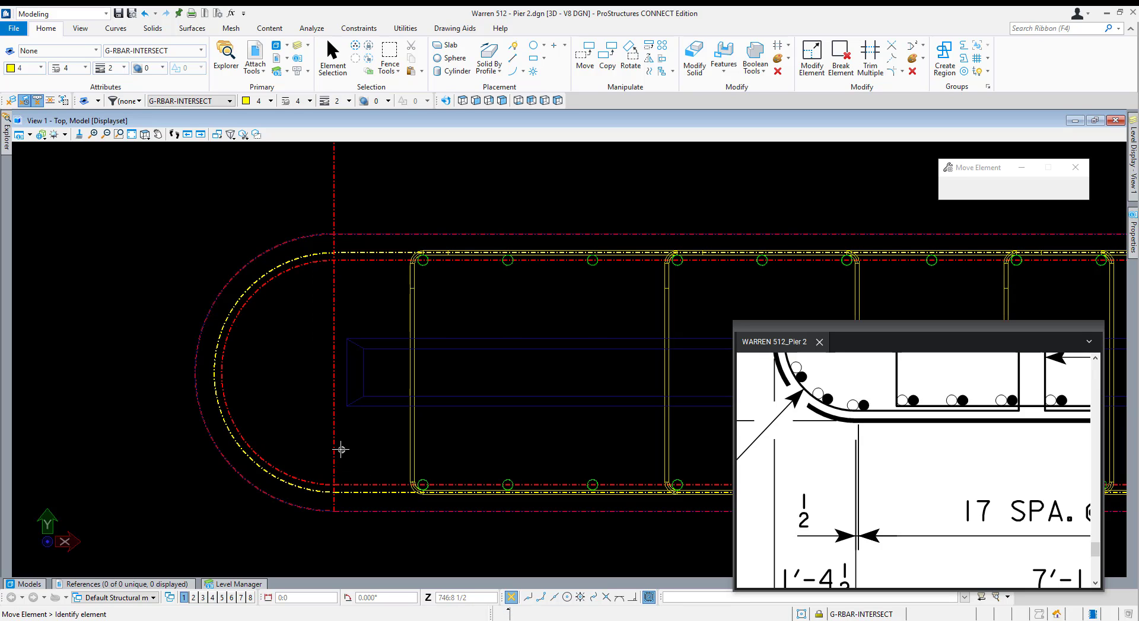
left_click(334, 447)
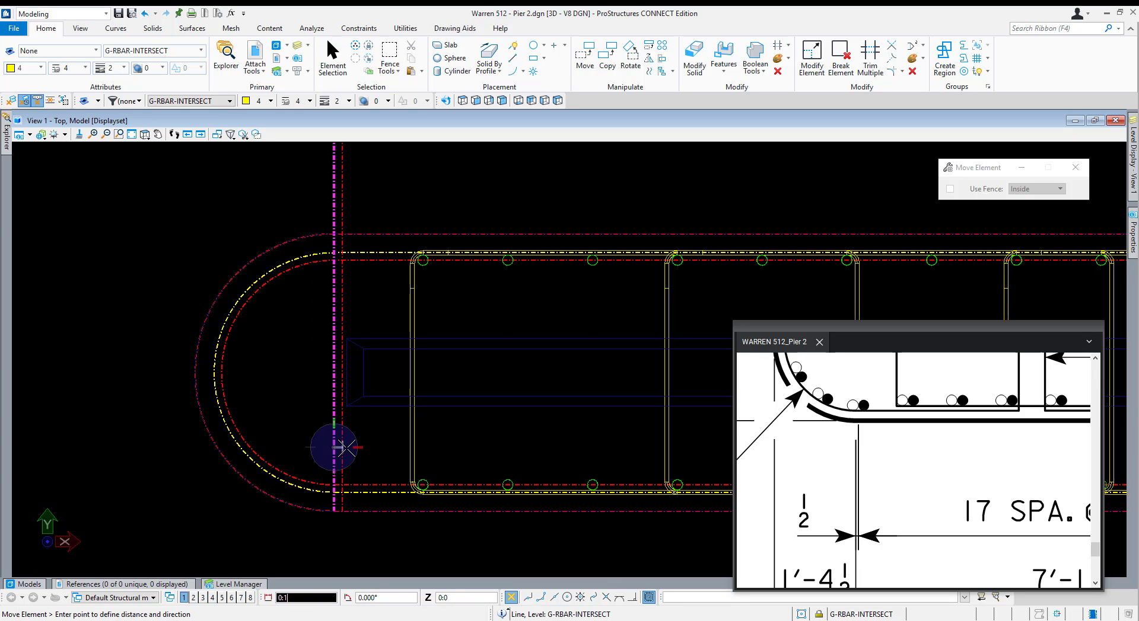
type(":.5")
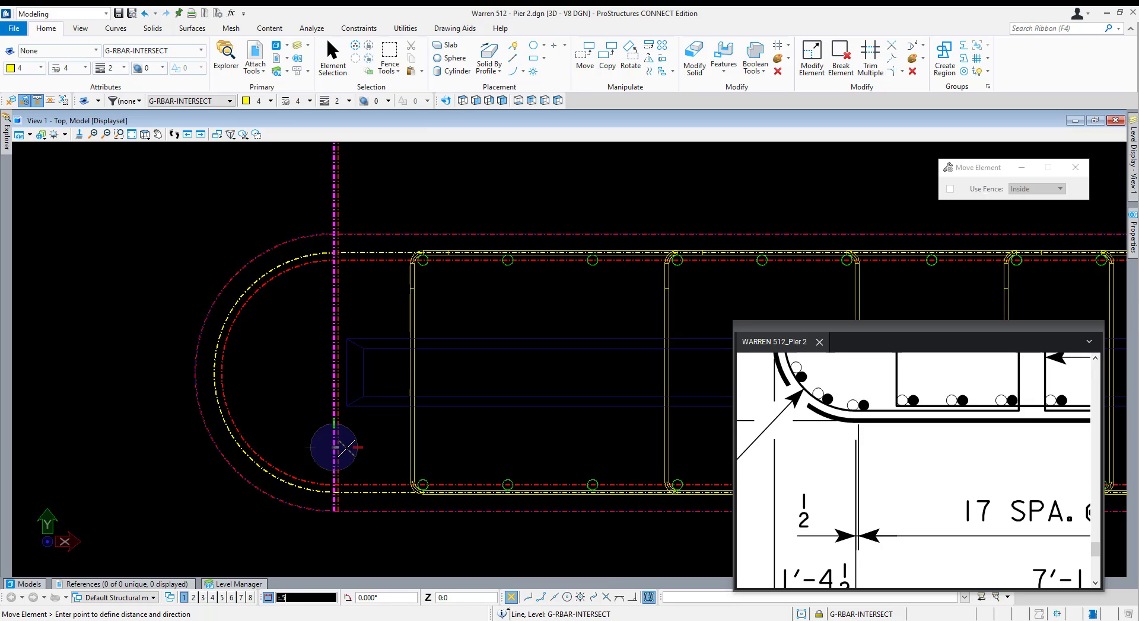
left_click(345, 448)
Move the same left-end guide line a further 0.625 inch toward the column's center.
left_click(340, 449)
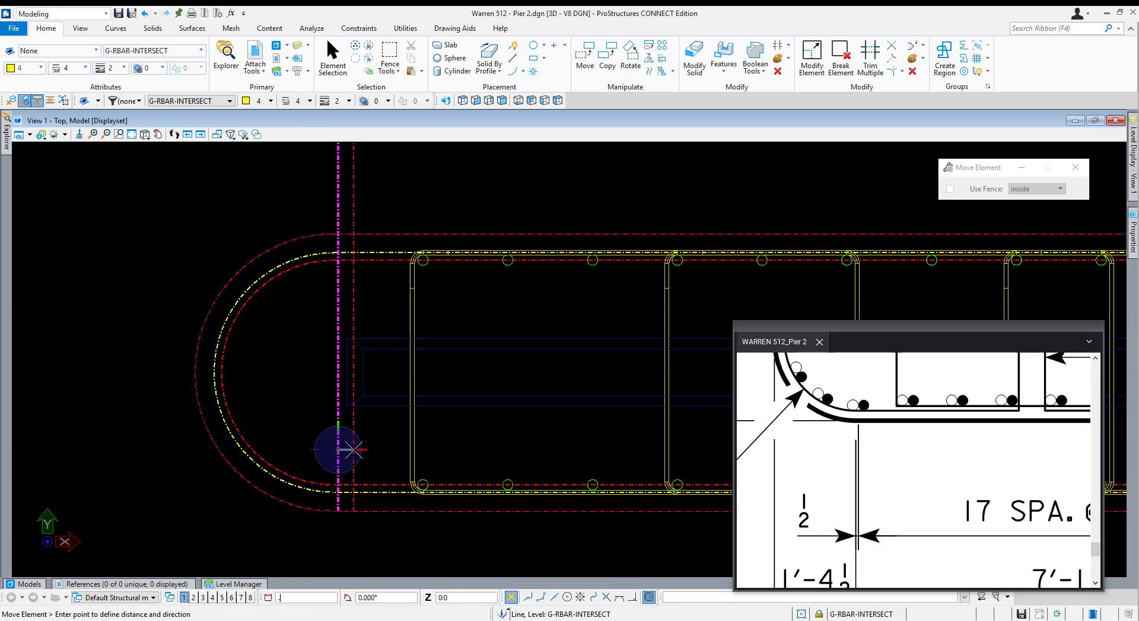
type(".625")
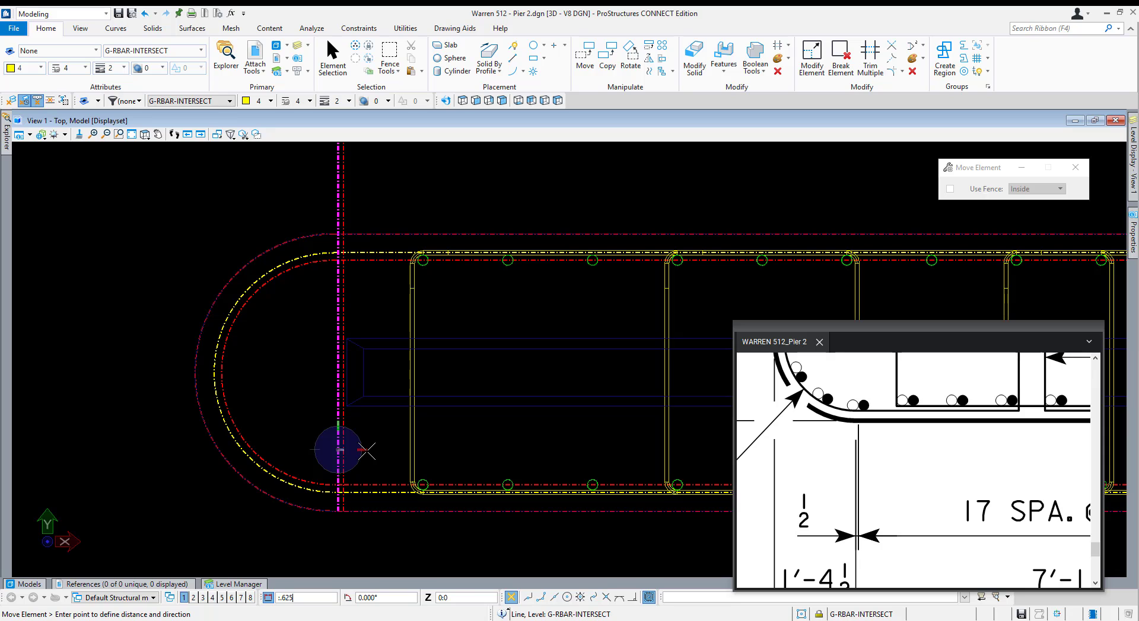
left_click(366, 451)
key("Escape")
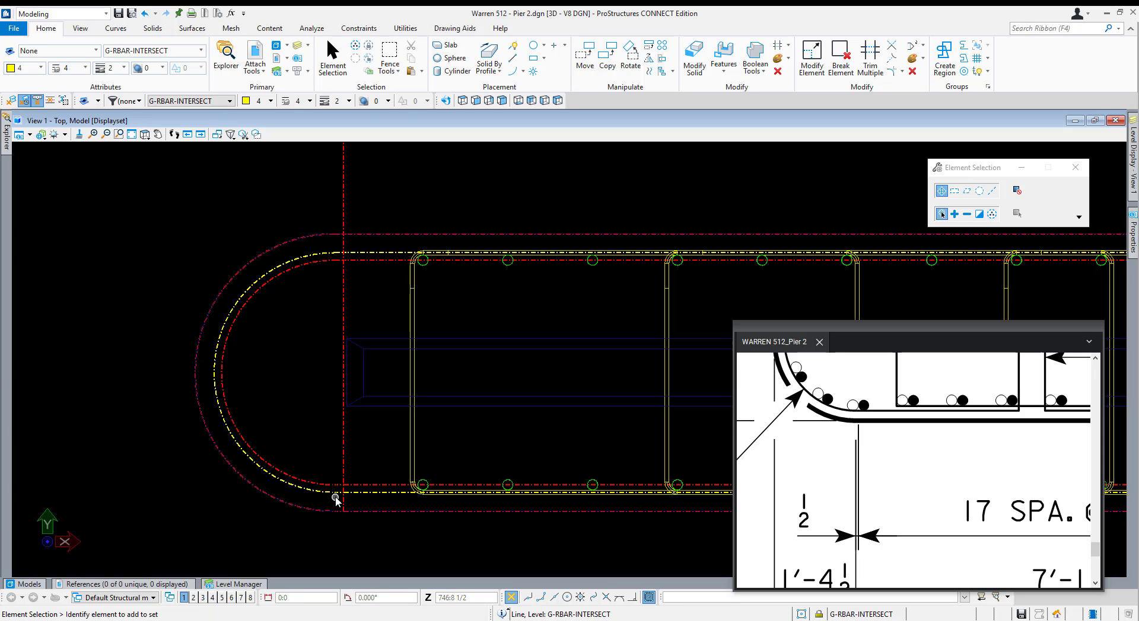
Examine the guide line at the column's right rounded end and the matching bar offset in Section B-B.
scroll(246, 316, "down", 5)
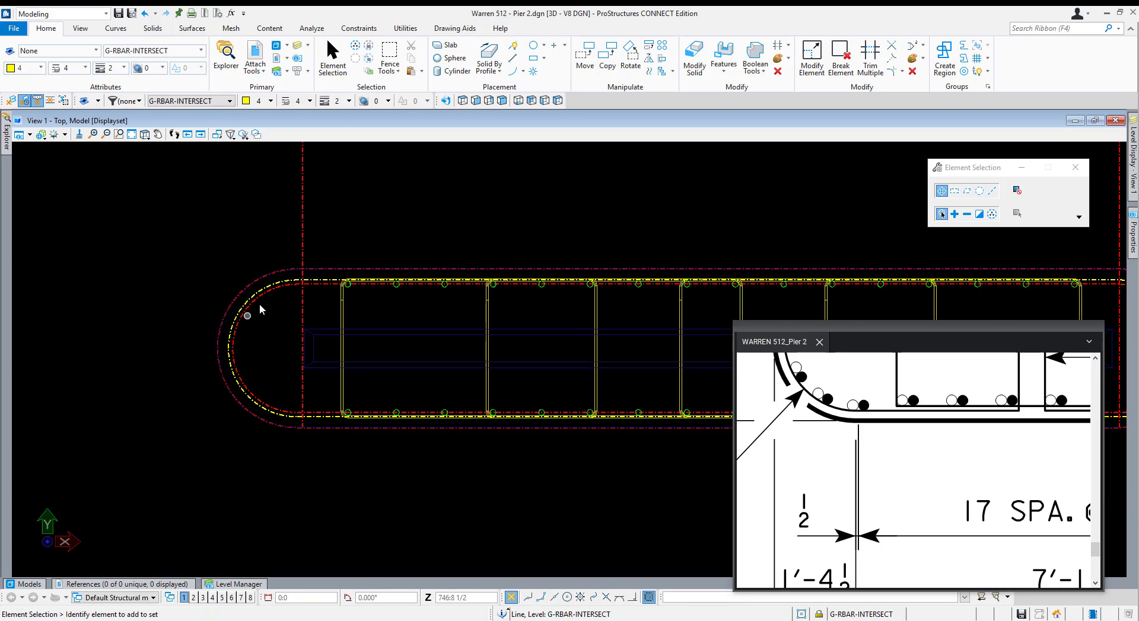
middle_click_drag(733, 268, 407, 249)
left_click(419, 249)
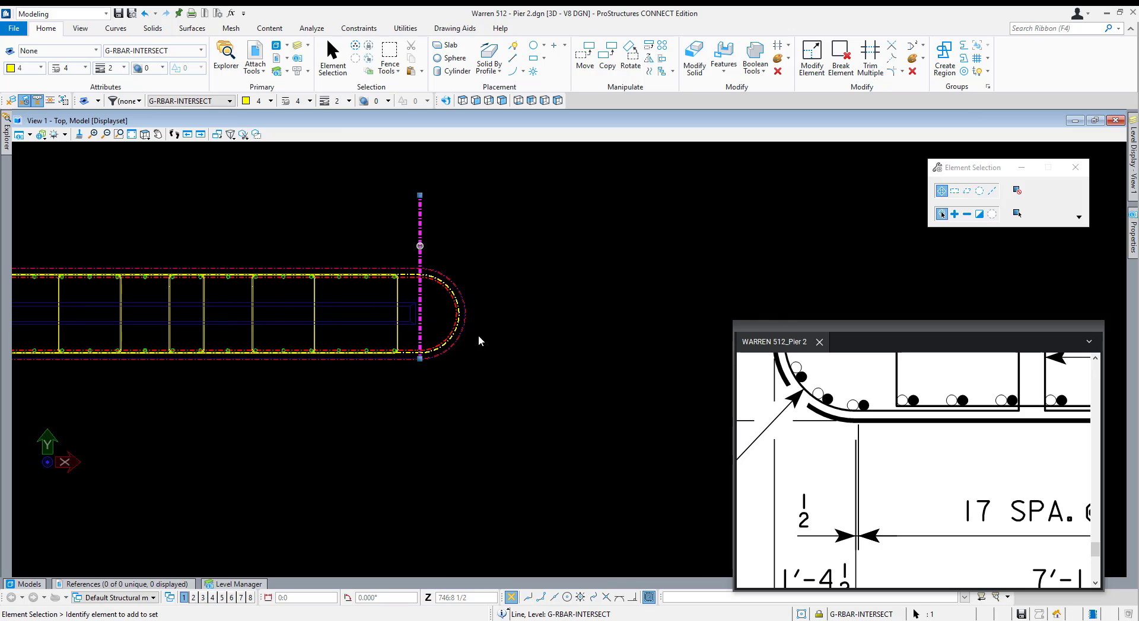
left_click_drag(776, 454, 719, 443)
scroll(739, 446, "down", 4)
left_click_drag(1014, 476, 903, 468)
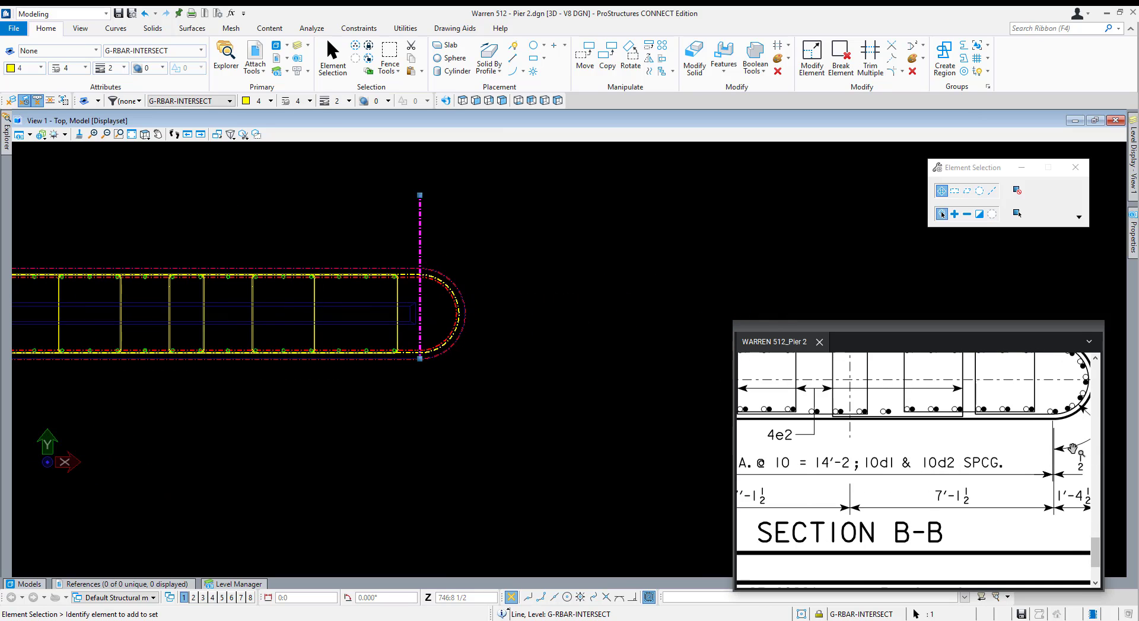
scroll(1071, 447, "up", 2)
scroll(1063, 443, "up", 2)
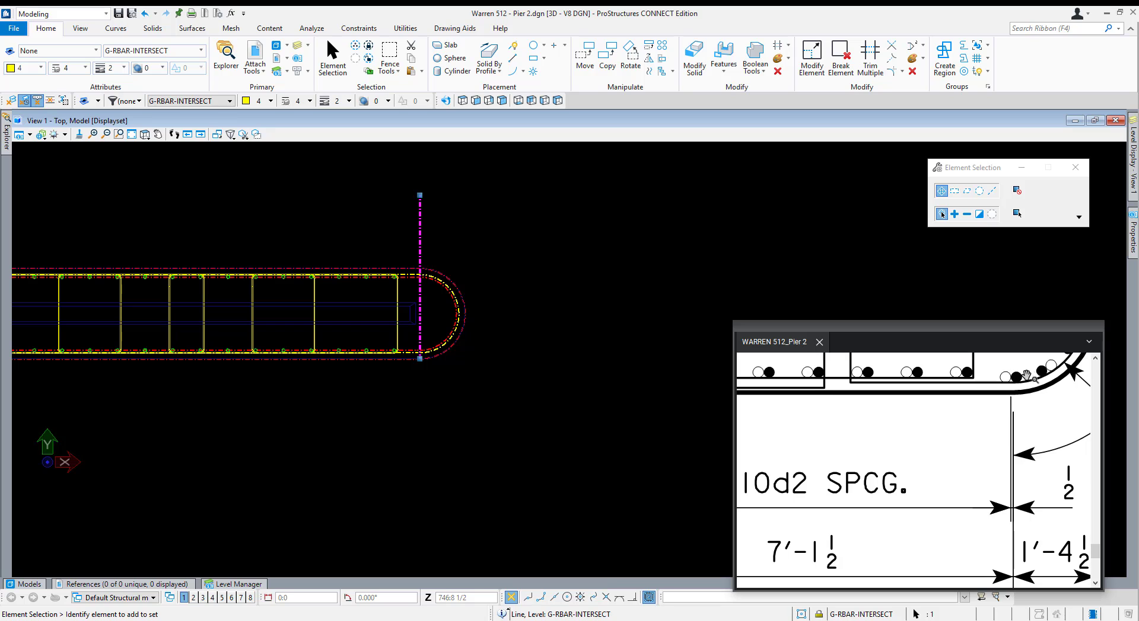
scroll(448, 237, "up", 5)
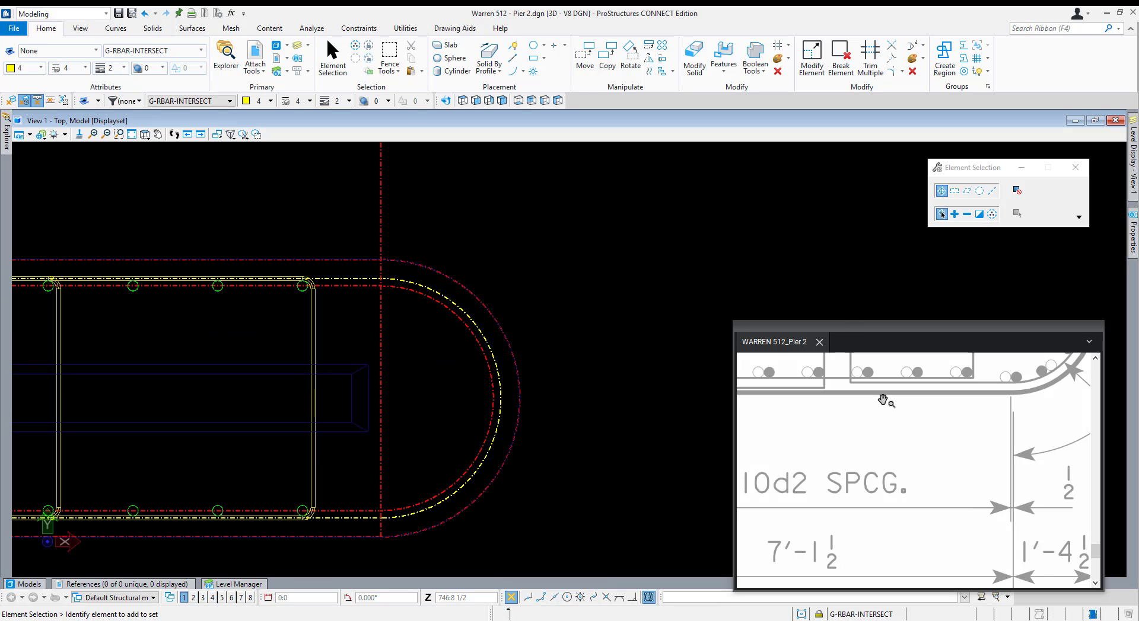
key("q")
left_click(833, 428)
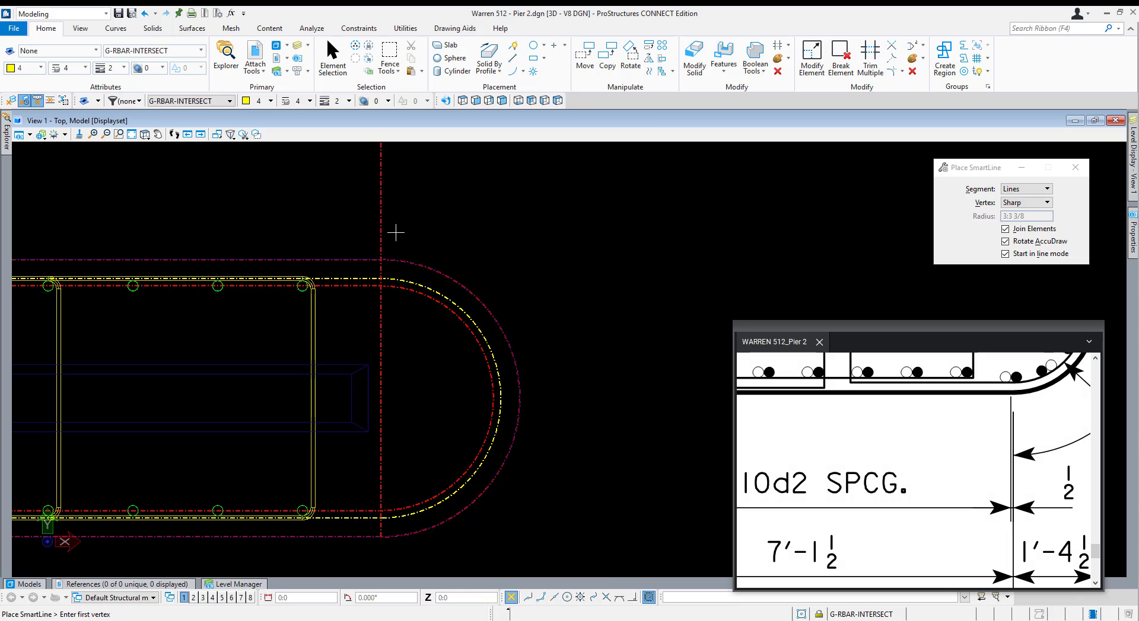
key("Escape")
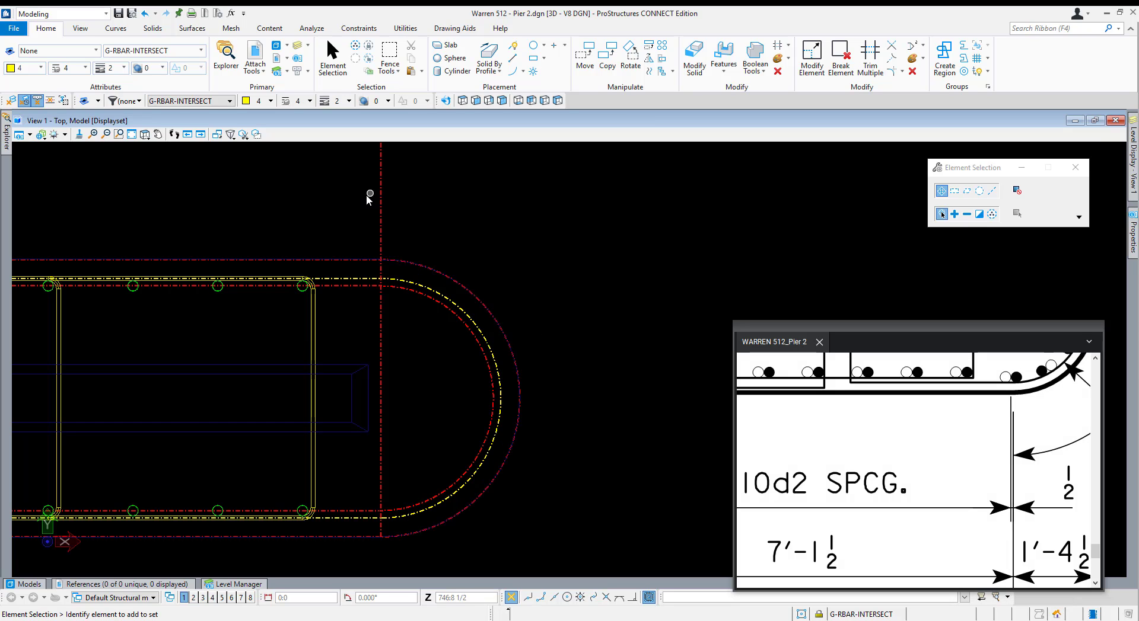
Move the vertical guide line at the column's right rounded end 0.125 inch outward, away from the column's center.
key("m")
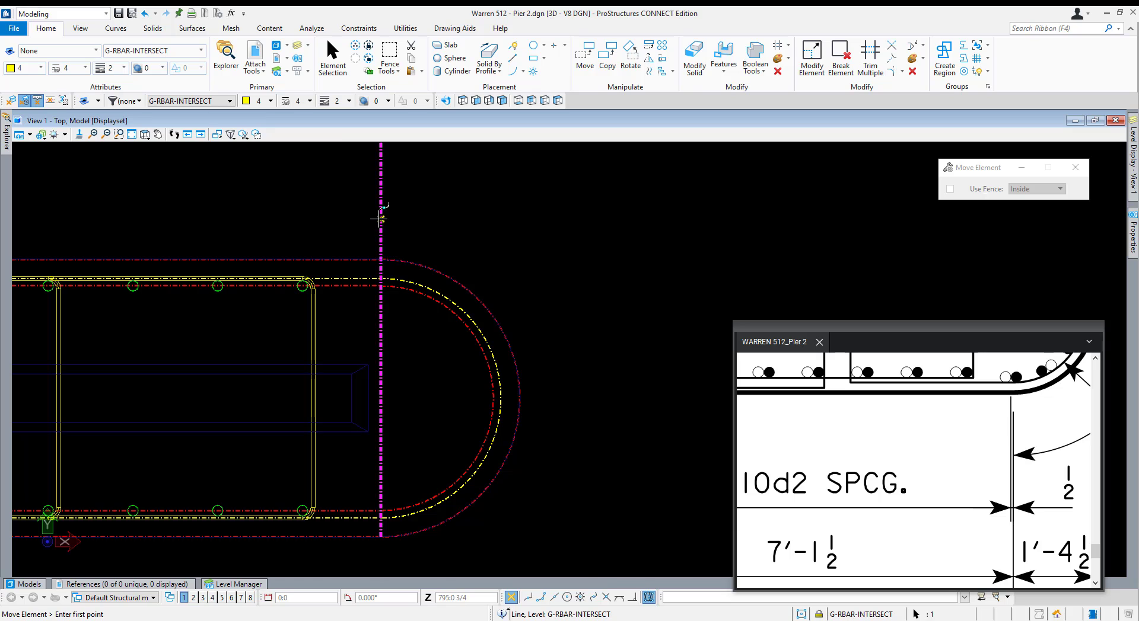
left_click(381, 216)
scroll(381, 216, "up", 5)
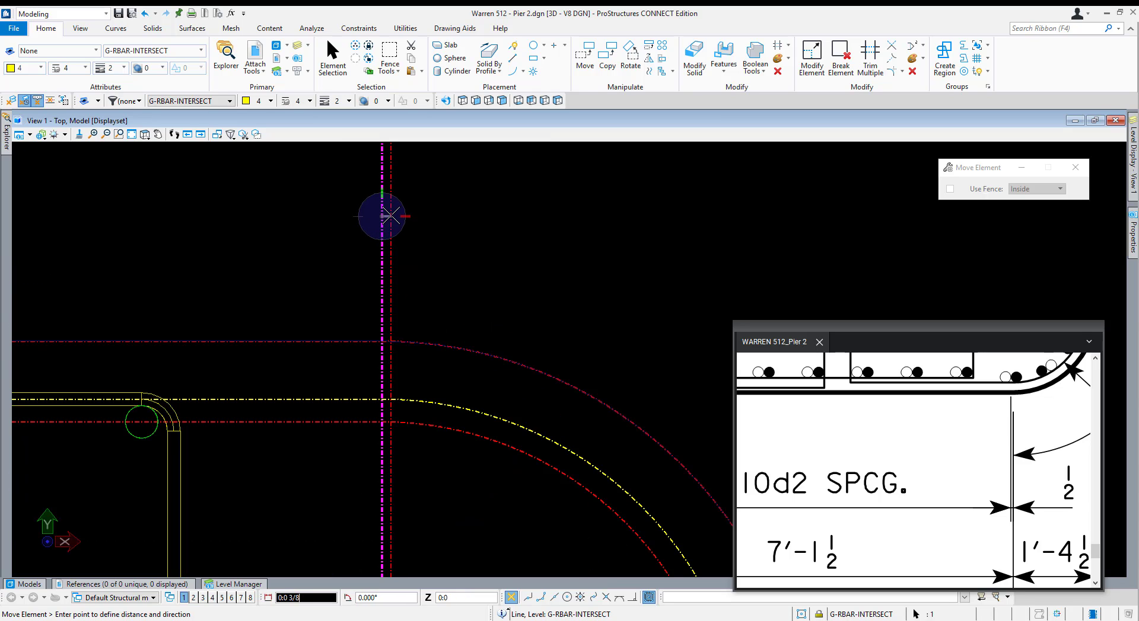
type(".125")
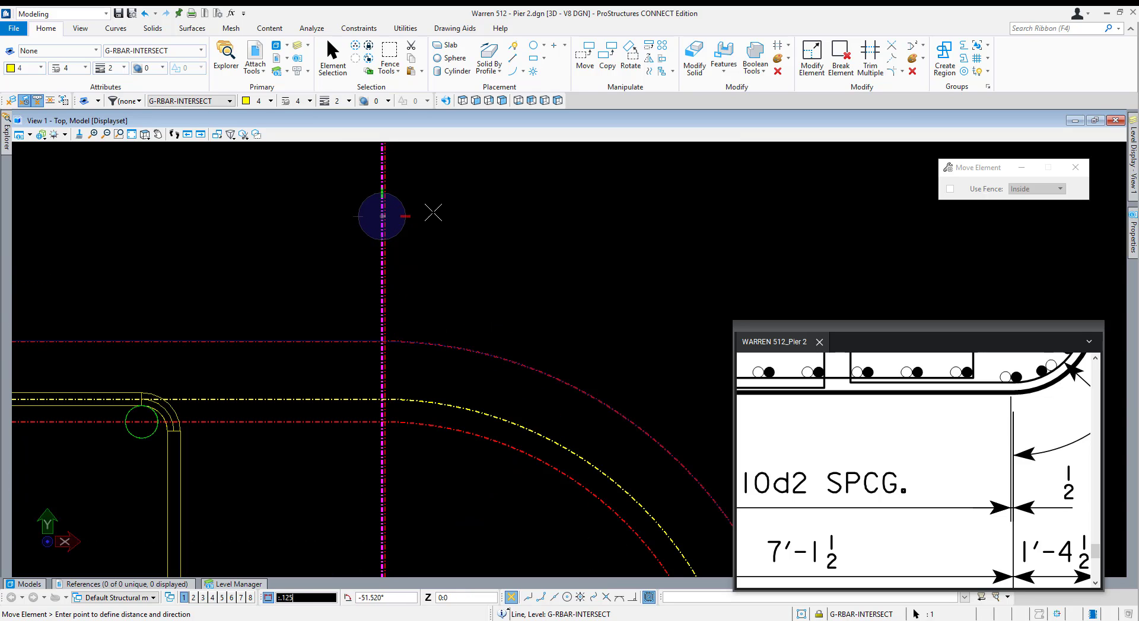
left_click(442, 213)
key("l")
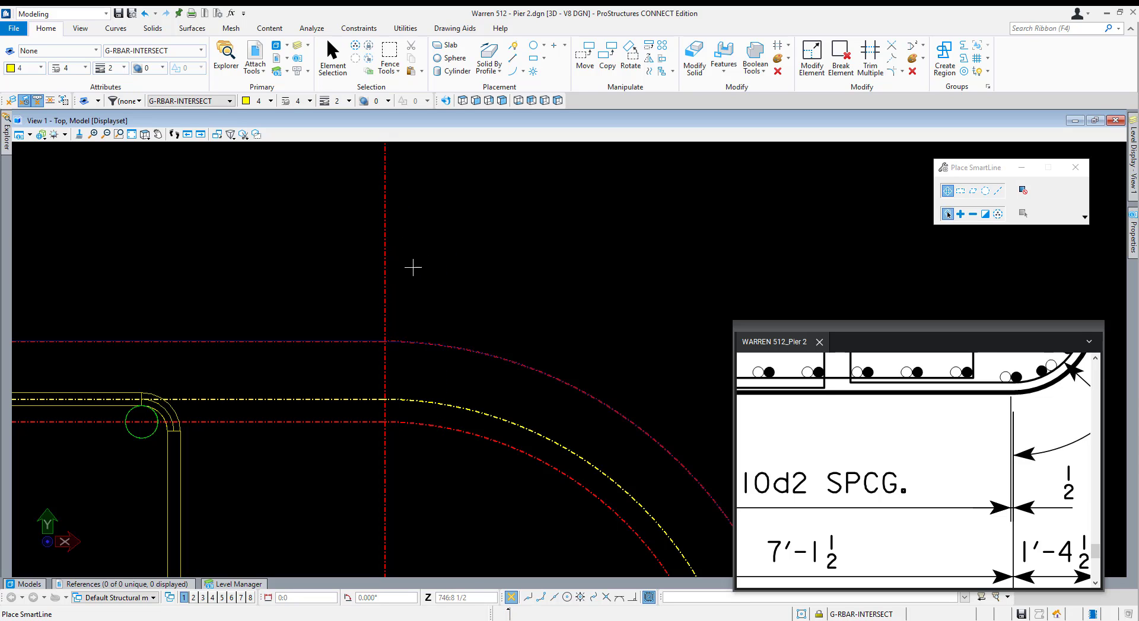
left_click(385, 256)
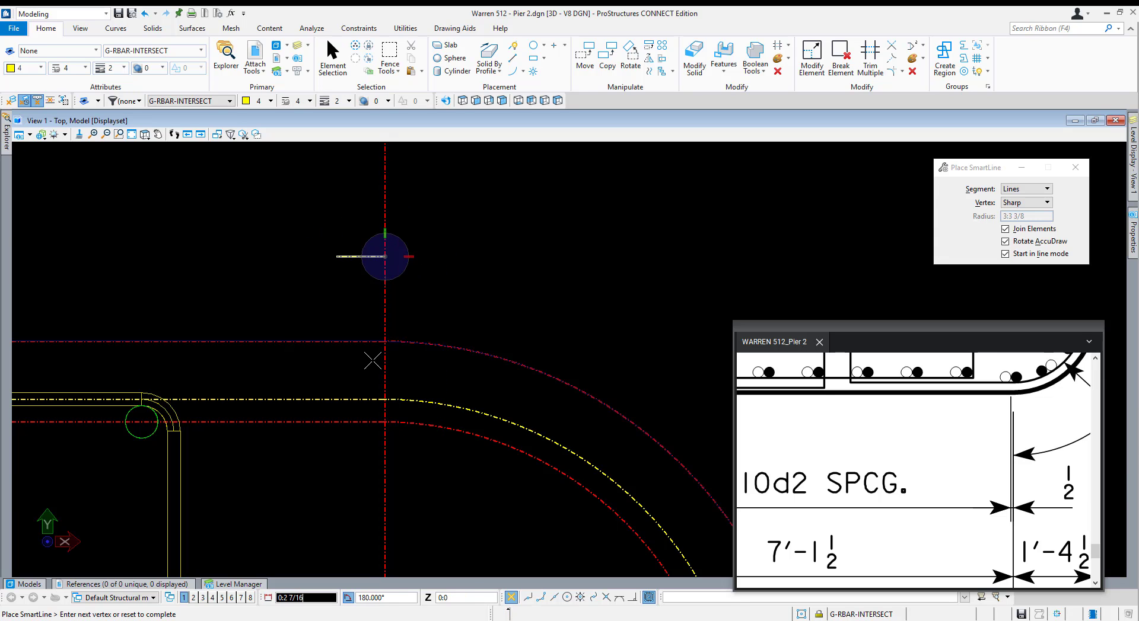
scroll(338, 279, "down", 4)
key("Escape")
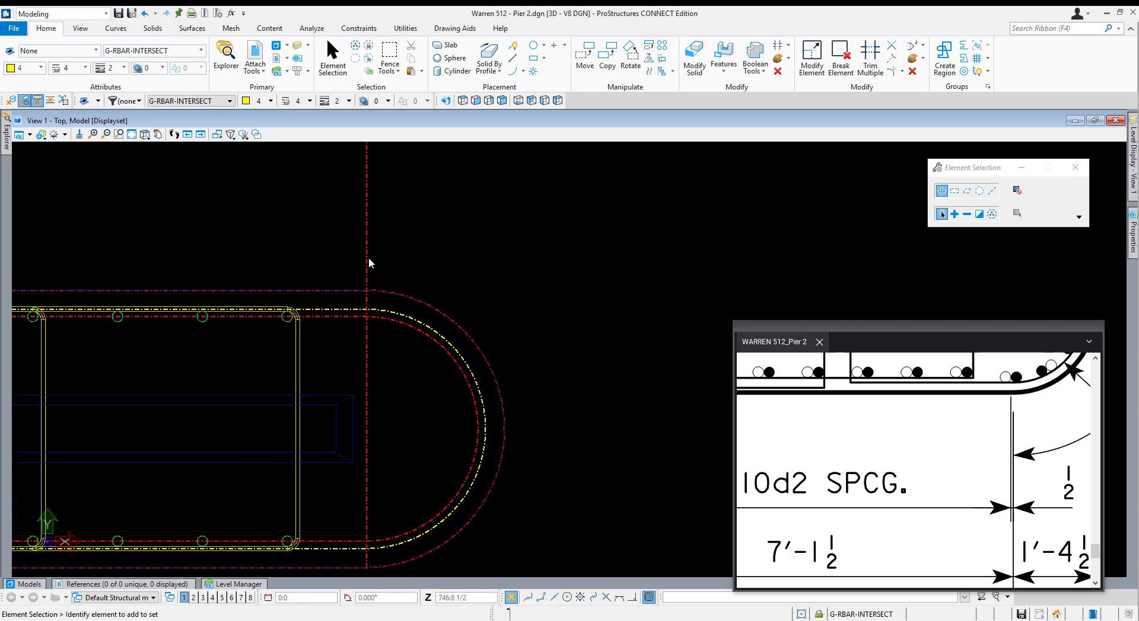
Break the innermost red guide outline at the two vertical guide lines, using them as the cutting elements.
middle_click_drag(343, 430, 514, 454)
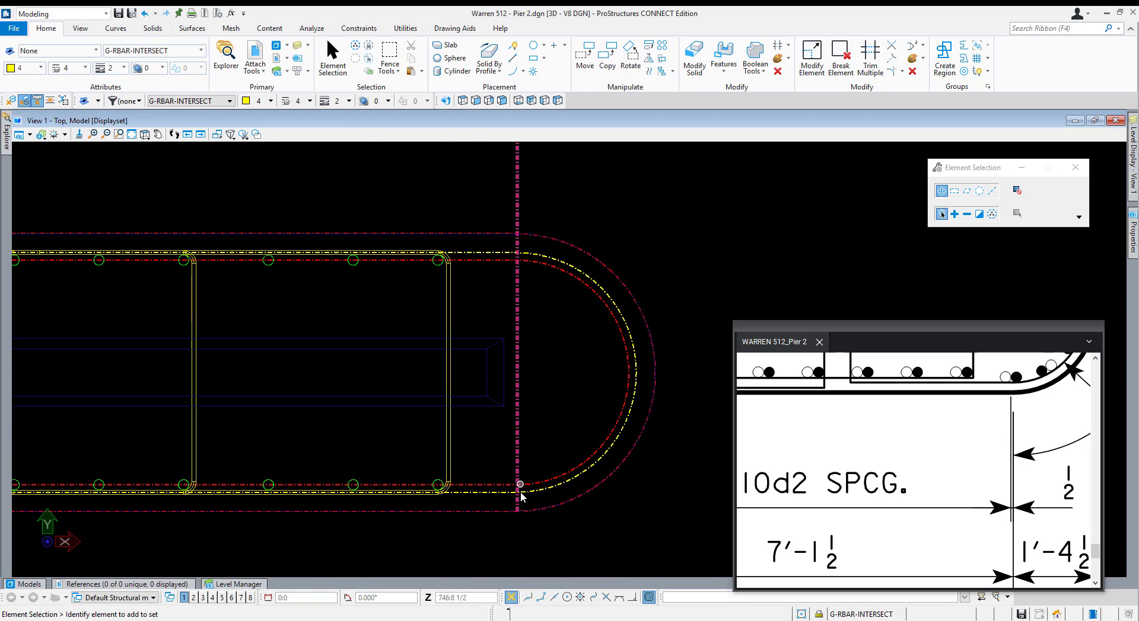
scroll(601, 495, "down", 3)
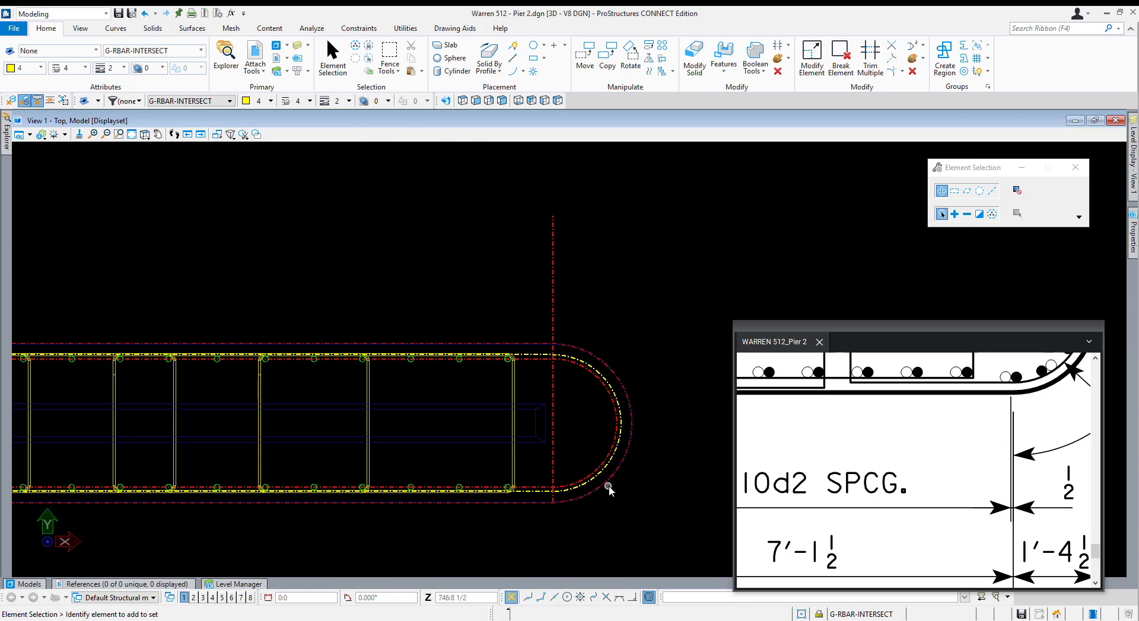
scroll(647, 282, "down", 4)
left_click_drag(662, 279, 292, 230)
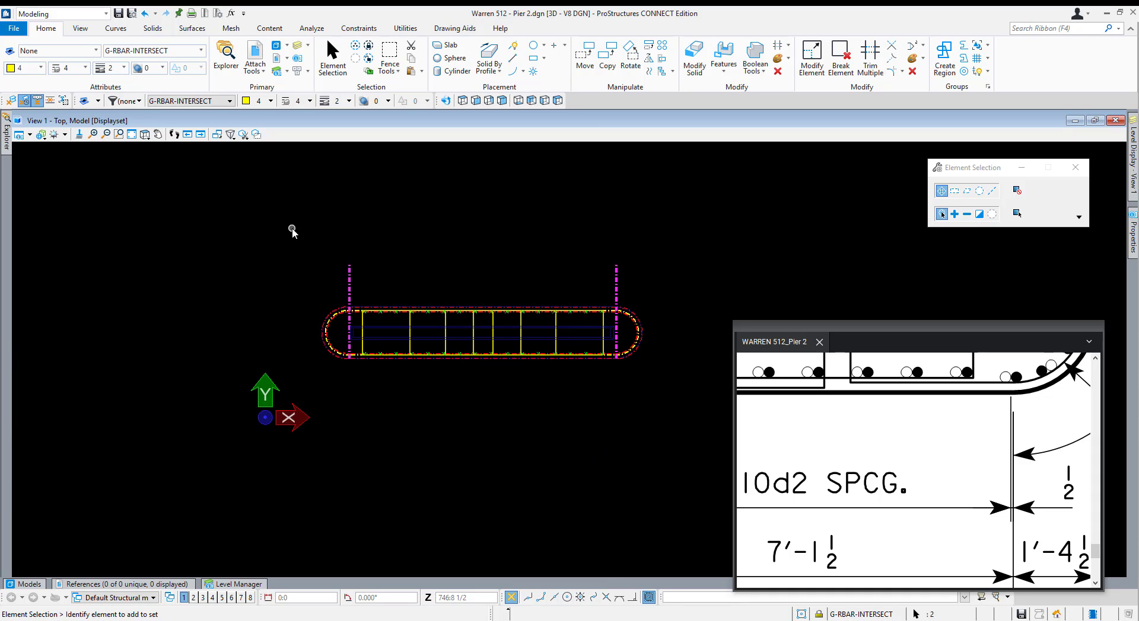
left_click(840, 60)
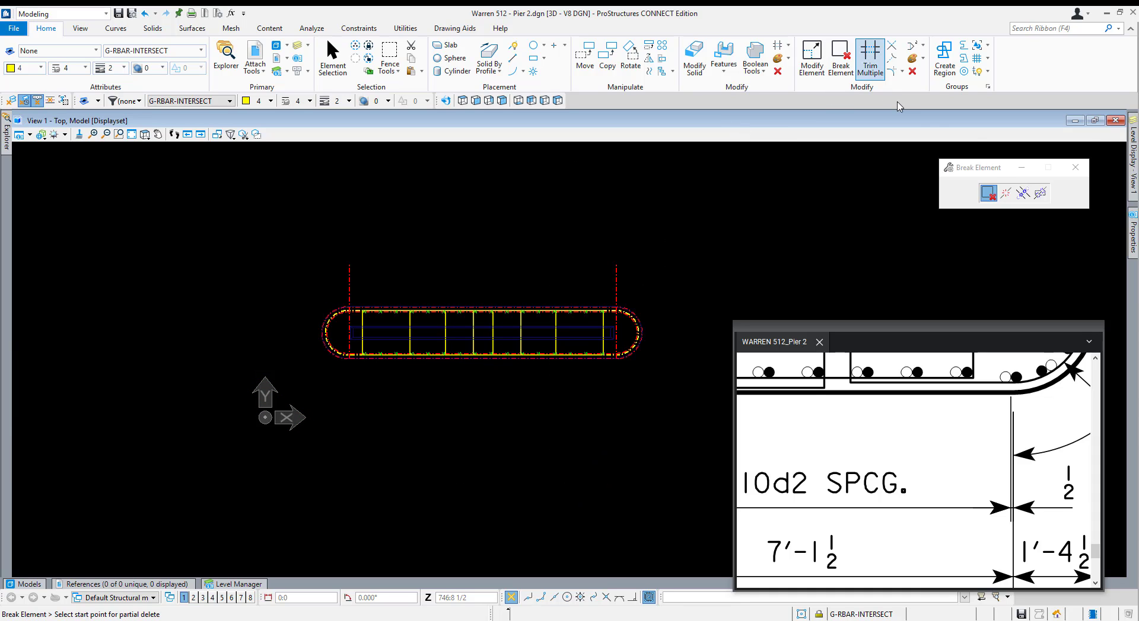
left_click(1037, 194)
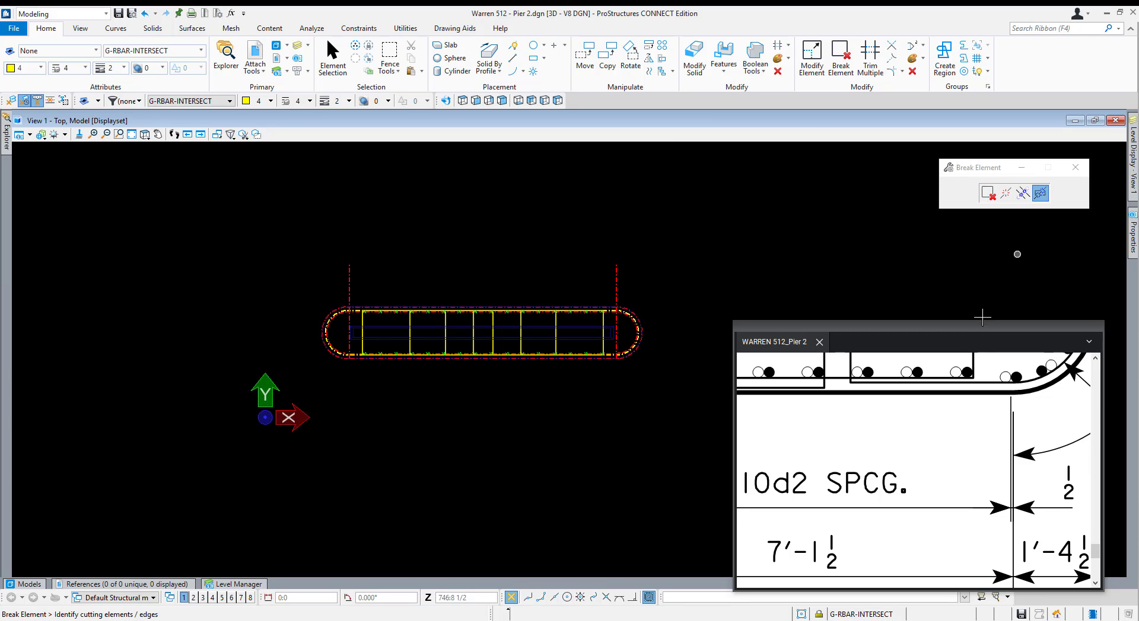
key("Escape")
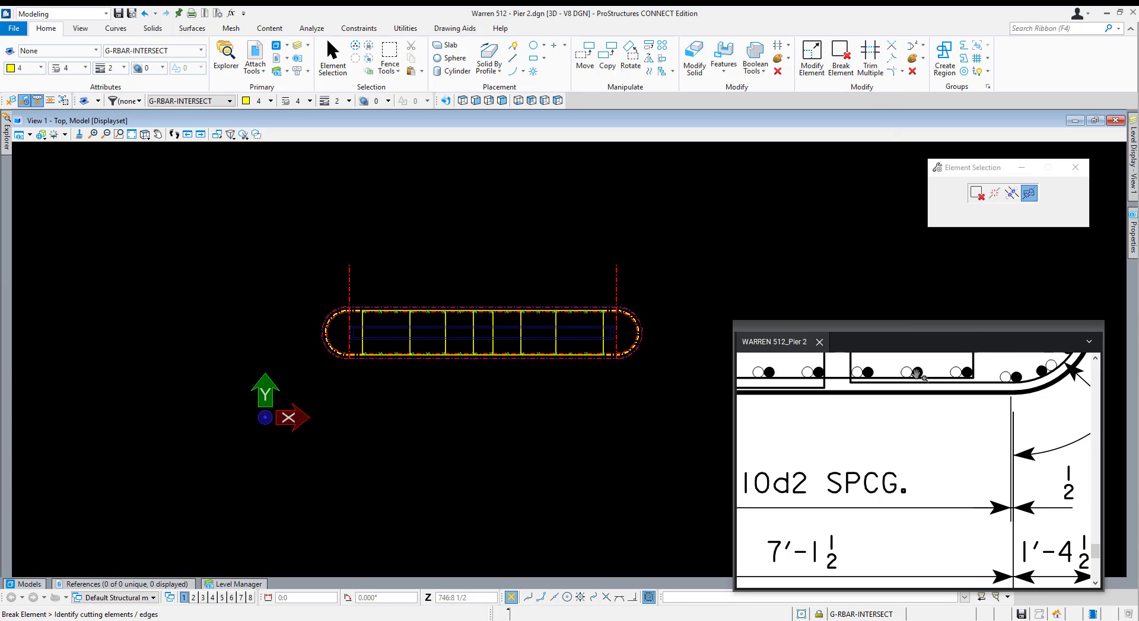
left_click_drag(661, 286, 281, 219)
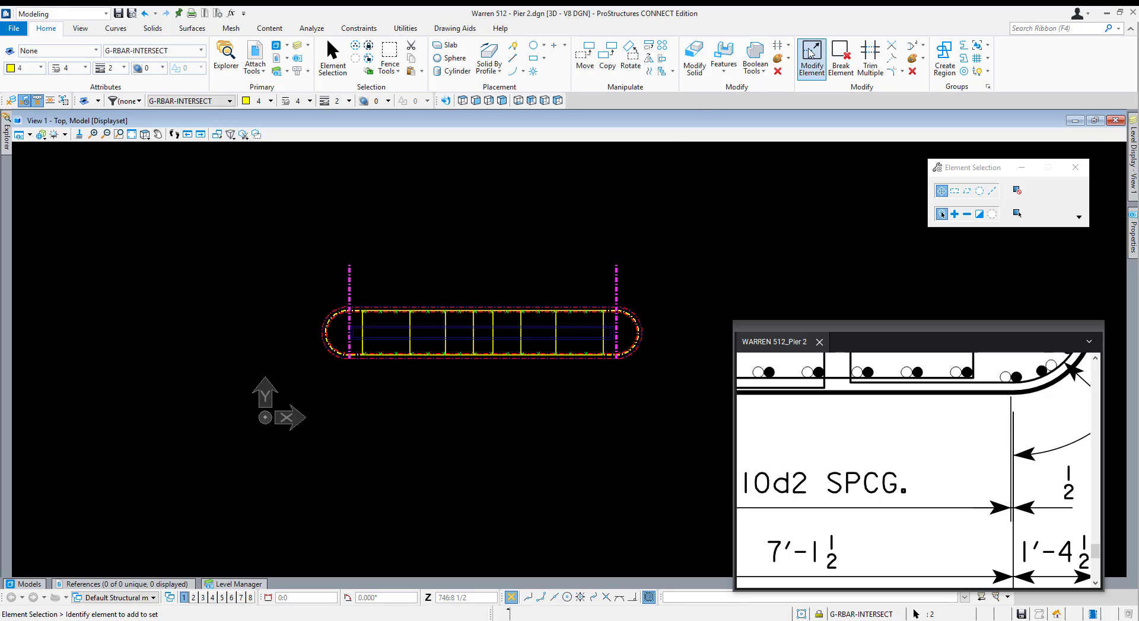
left_click(840, 59)
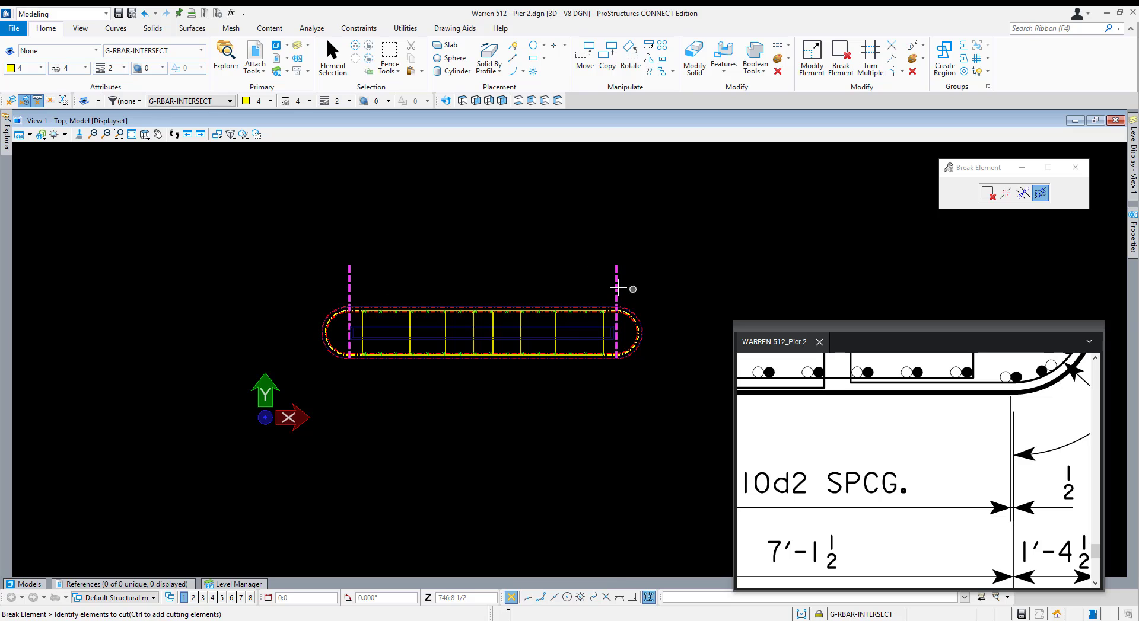
scroll(637, 311, "up", 5)
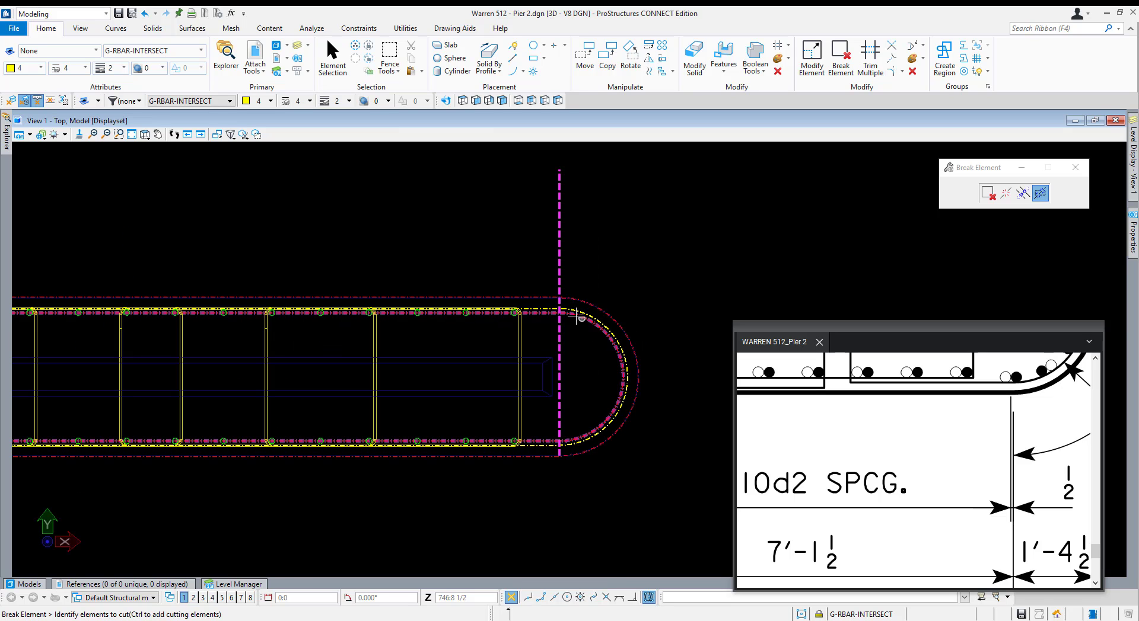
left_click(574, 315)
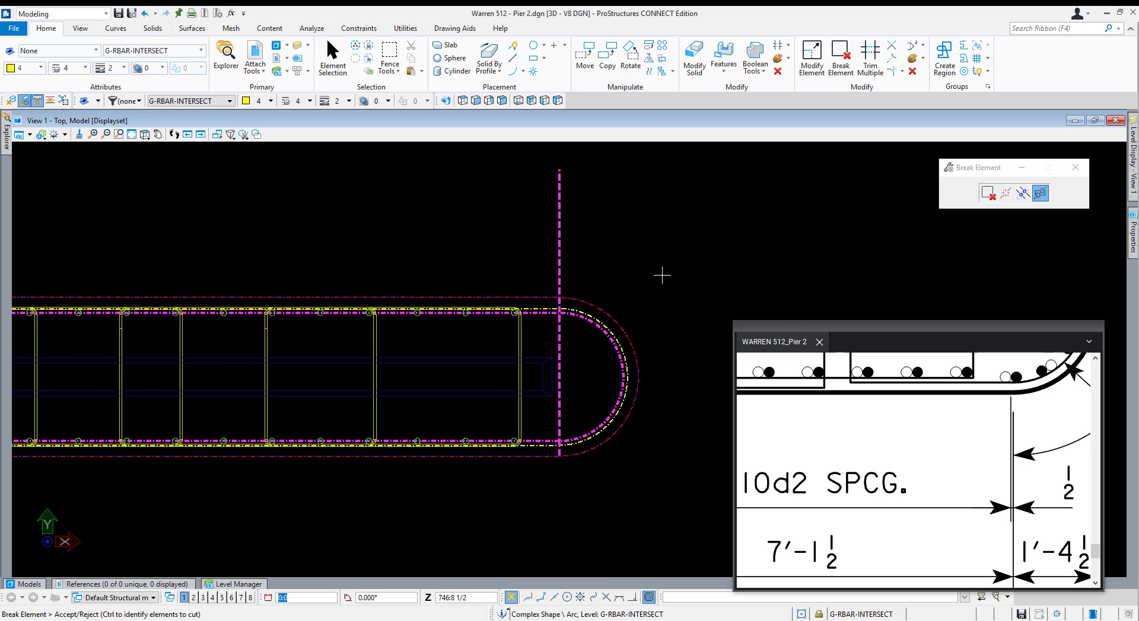
left_click(662, 275)
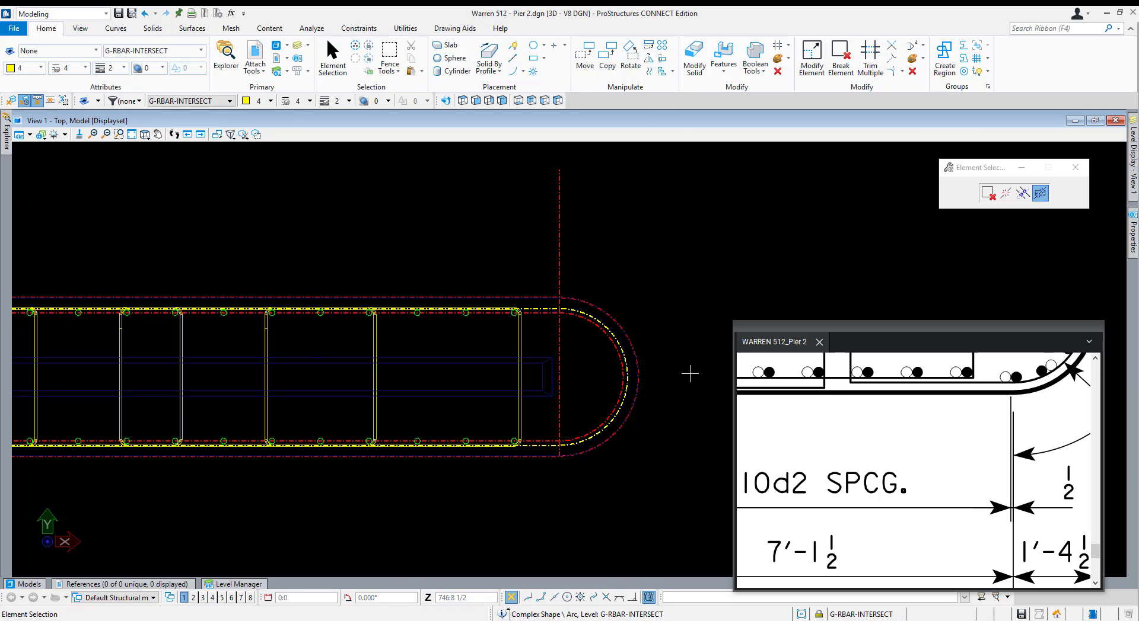
Delete both vertical guide lines at the column's rounded ends.
key("Escape")
scroll(681, 305, "down", 5)
left_click_drag(682, 300, 330, 253)
key("Delete")
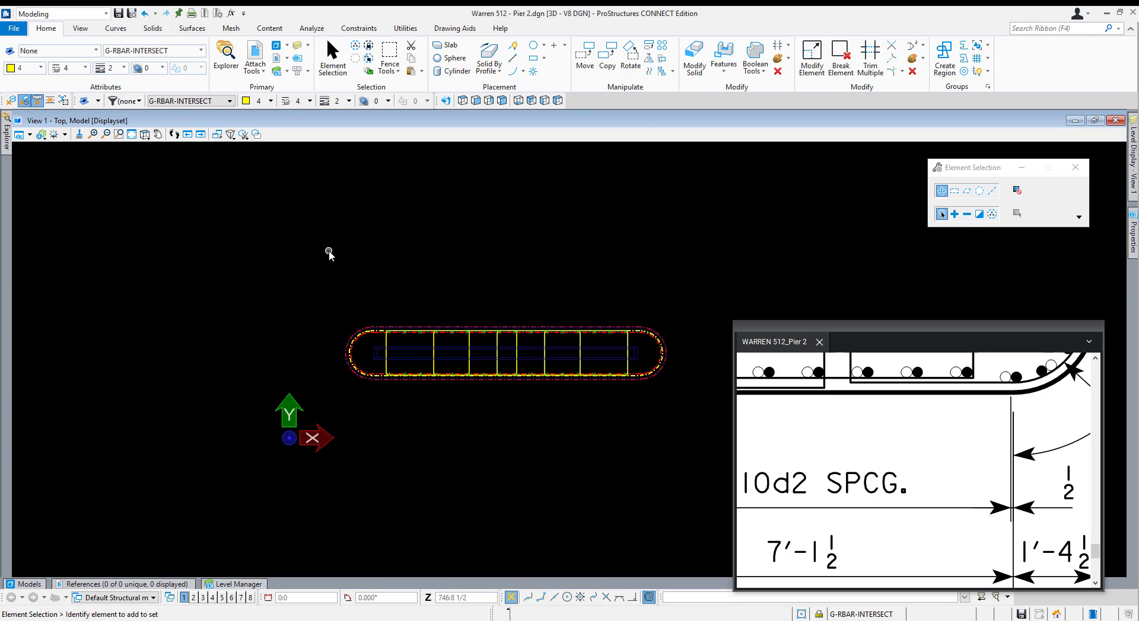
Delete the two long straight segments of the broken innermost guide outline between the rounded ends.
scroll(641, 332, "up", 5)
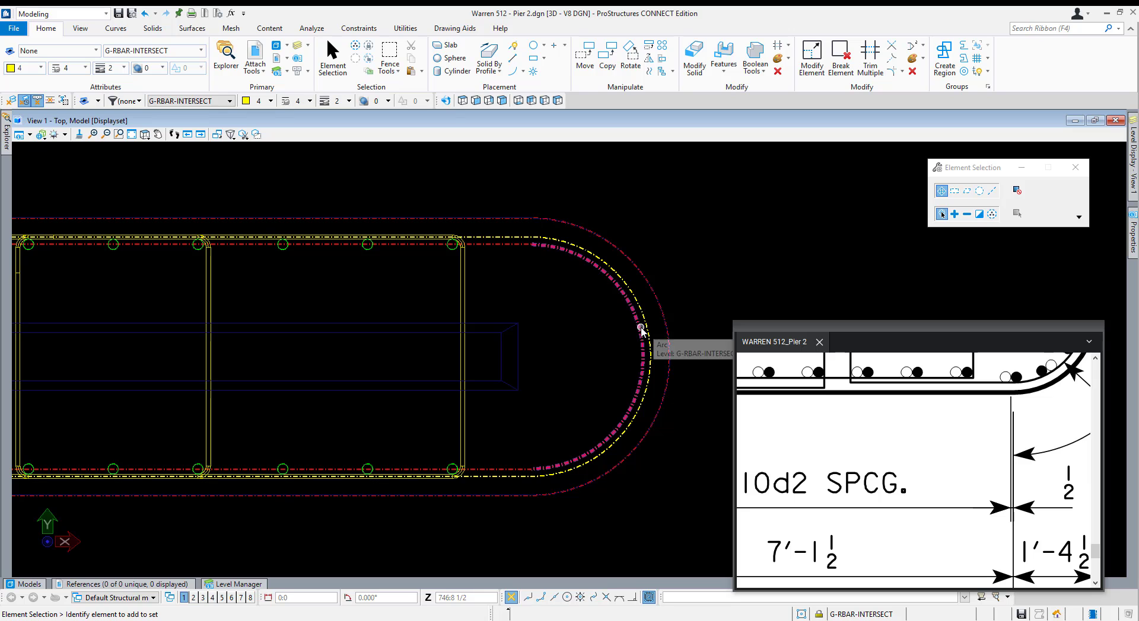
left_click(641, 333)
scroll(569, 320, "down", 5)
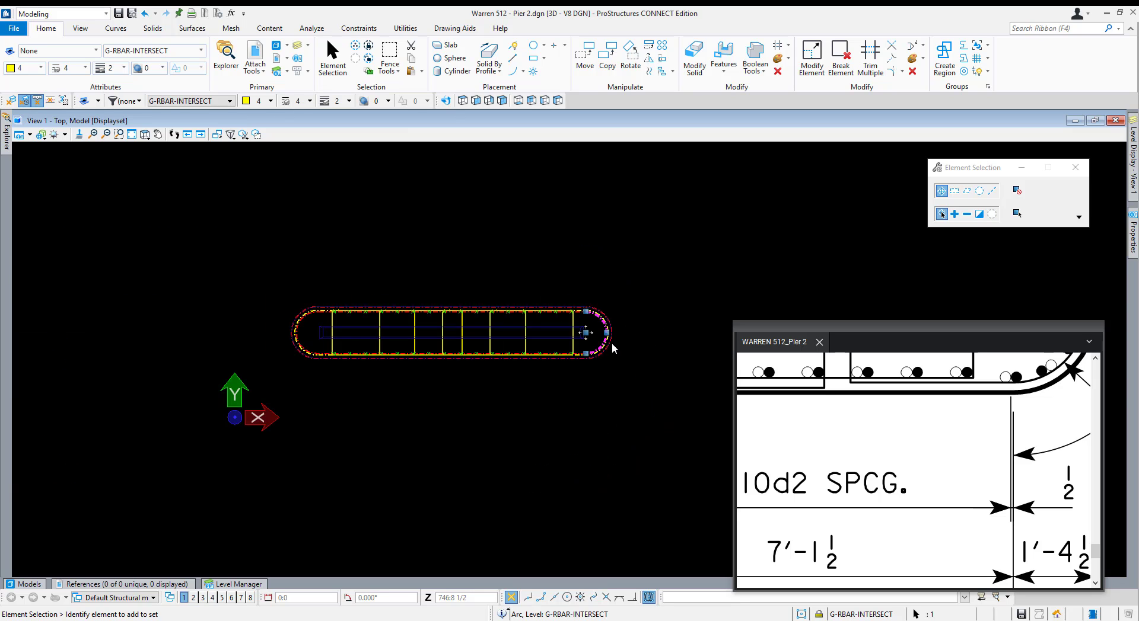
scroll(302, 323, "up", 5)
left_click(304, 324)
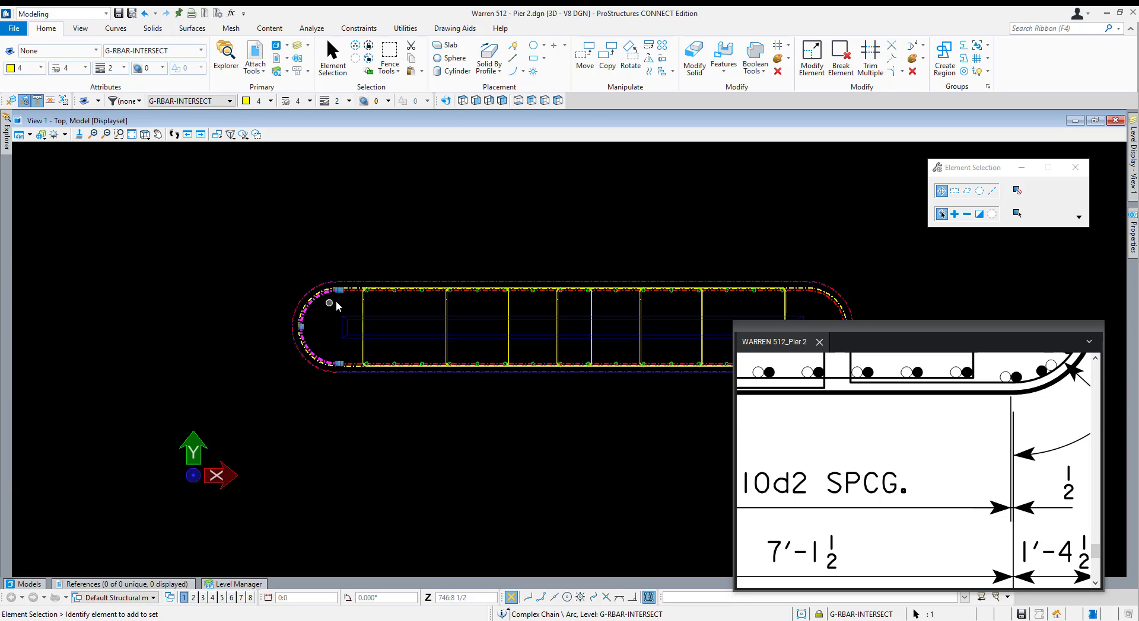
scroll(344, 299, "up", 4)
left_click(355, 265)
scroll(321, 345, "down", 2)
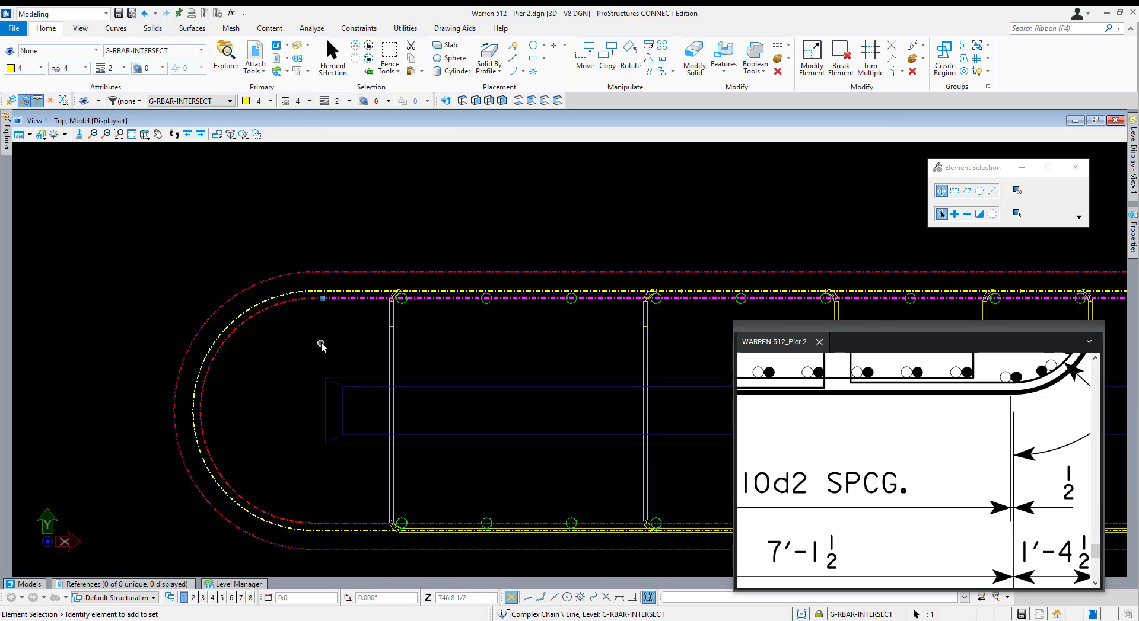
left_click(364, 523, "ctrl")
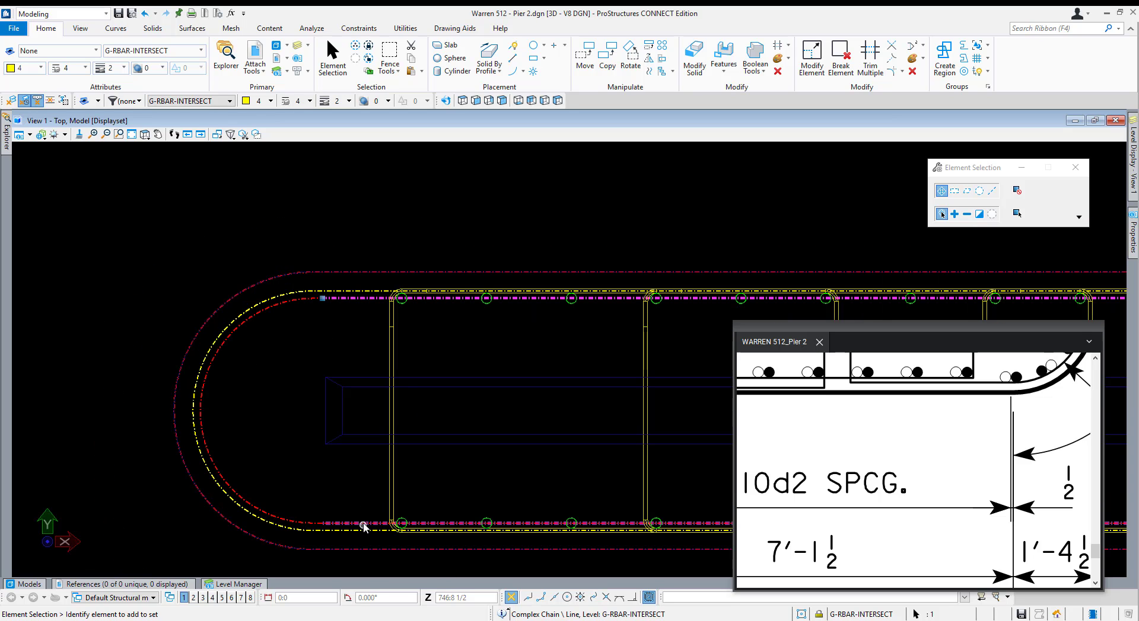
left_click(370, 440)
scroll(327, 388, "down", 2)
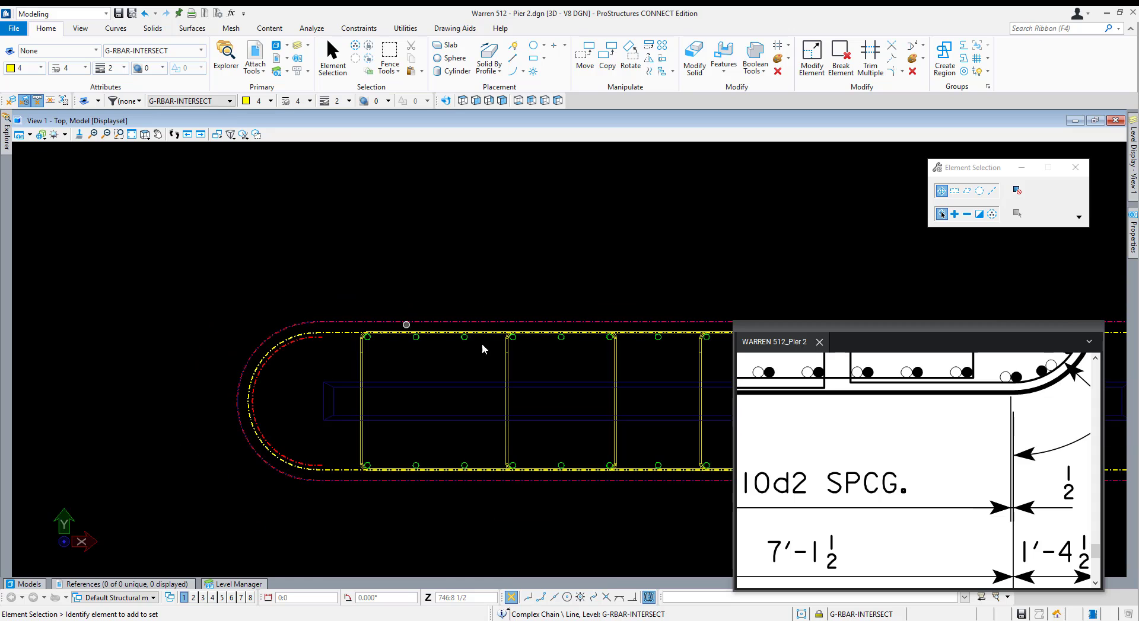
Copy the two red end arcs straight up from the column's base to the top of the vertical bars, working in the Front orientation.
scroll(427, 359, "down", 2)
scroll(620, 360, "down", 2)
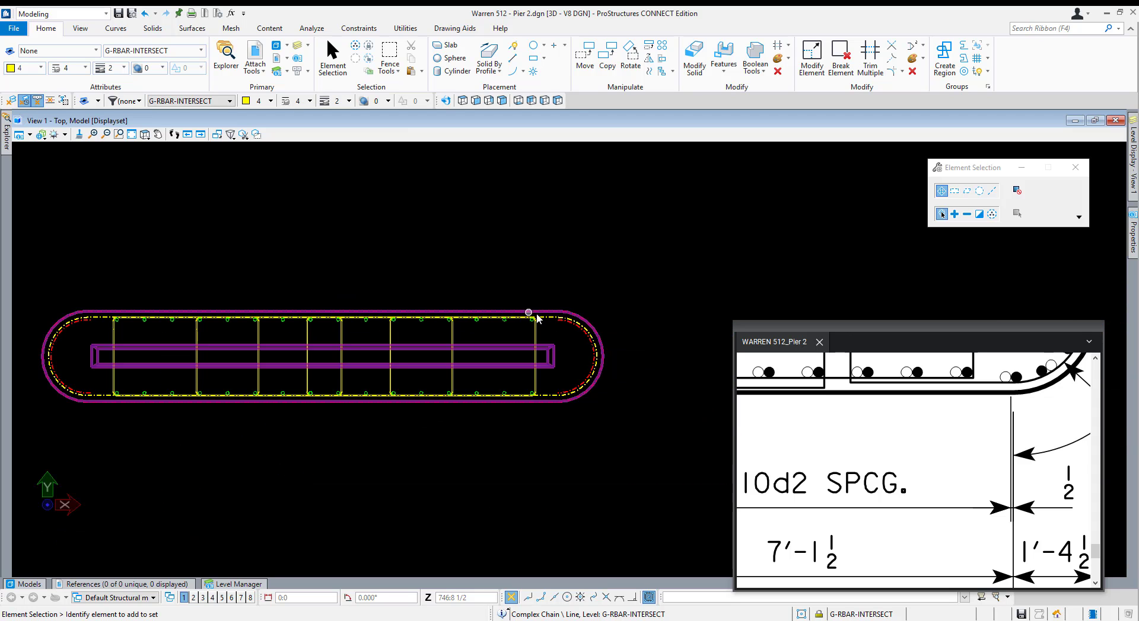
scroll(537, 319, "up", 5)
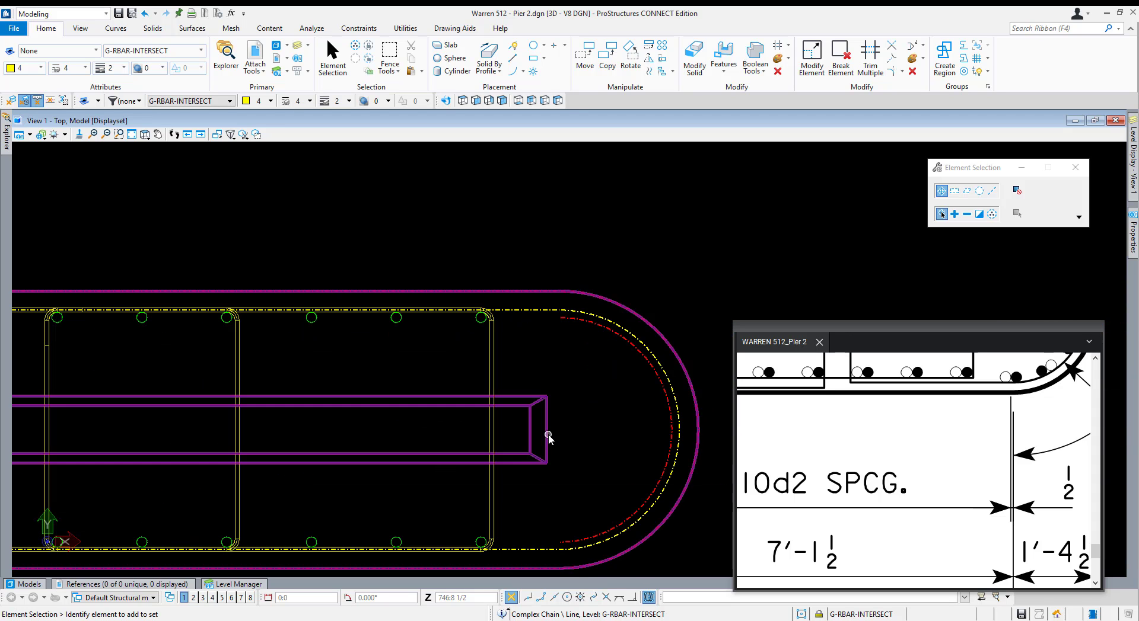
left_click(669, 424)
scroll(669, 424, "down", 7)
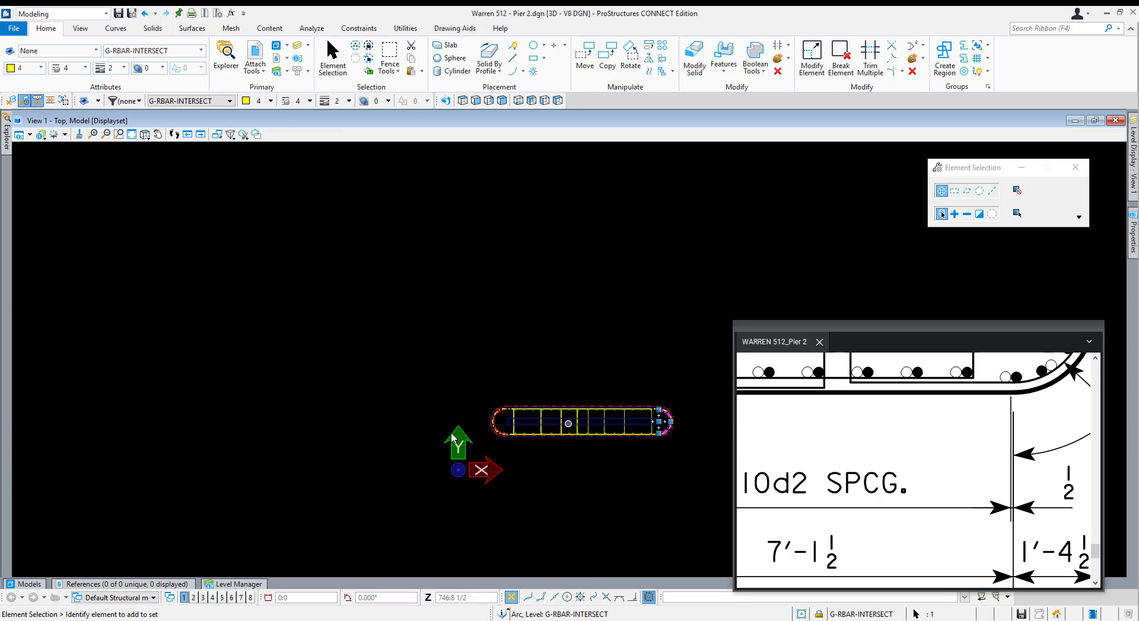
scroll(438, 427, "up", 5)
left_click(427, 414)
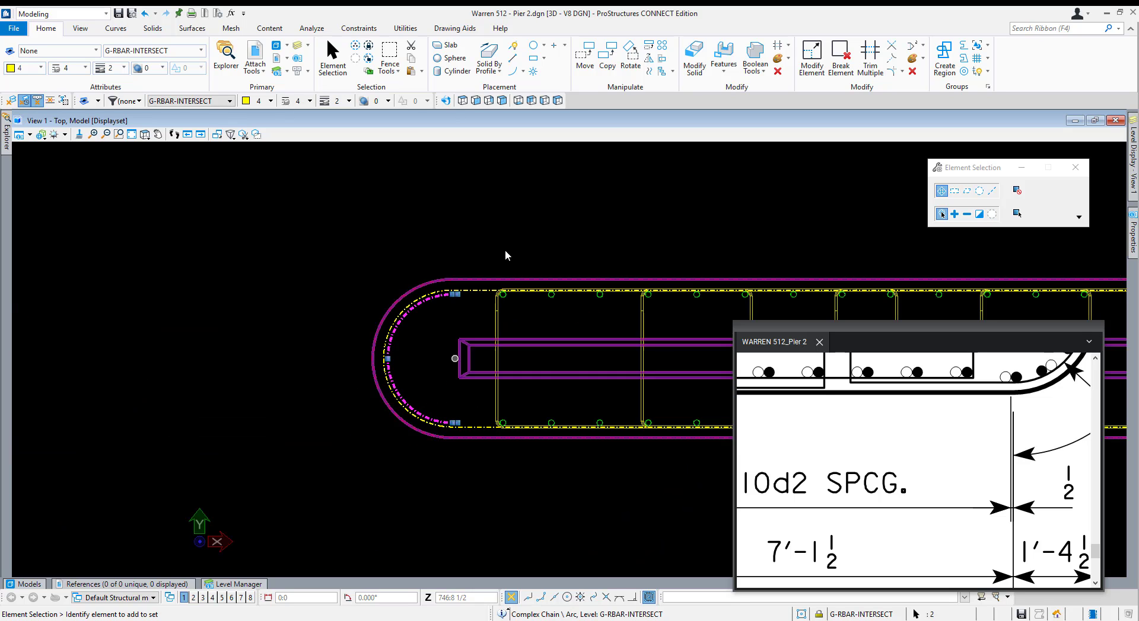
left_click(475, 100)
scroll(434, 271, "down", 7)
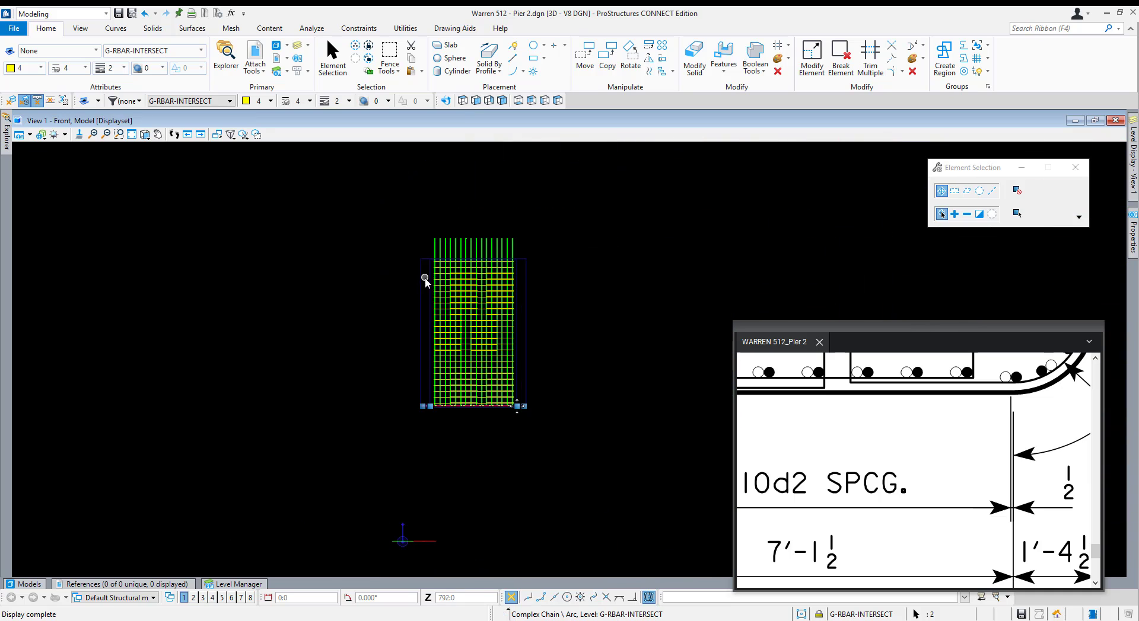
scroll(510, 410, "up", 6)
key("c")
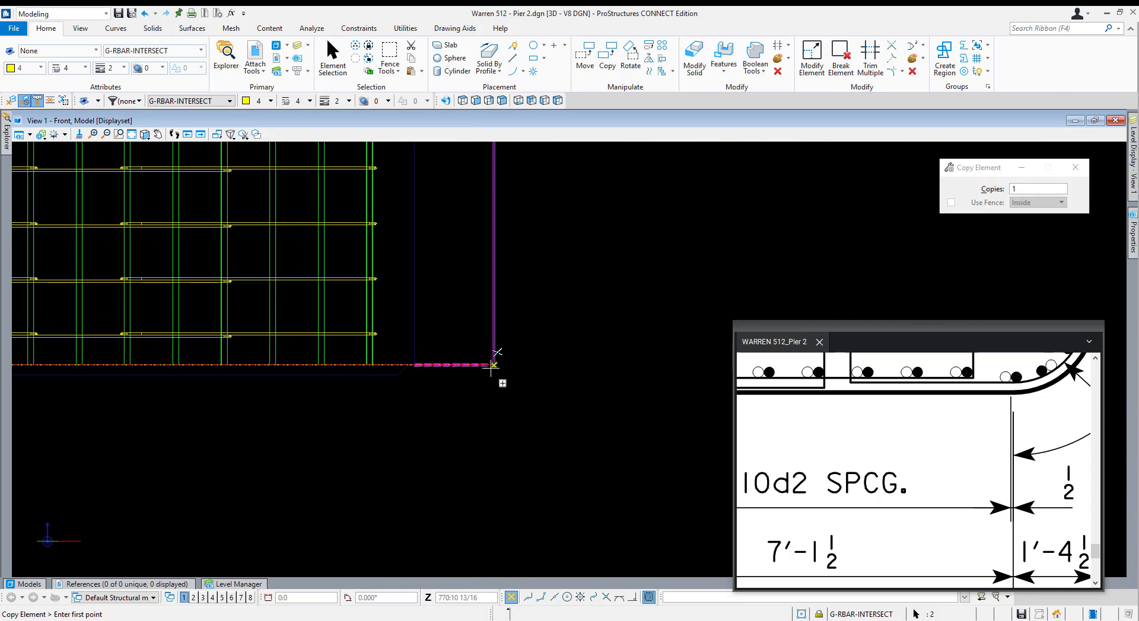
left_click(493, 365)
scroll(509, 435, "down", 6)
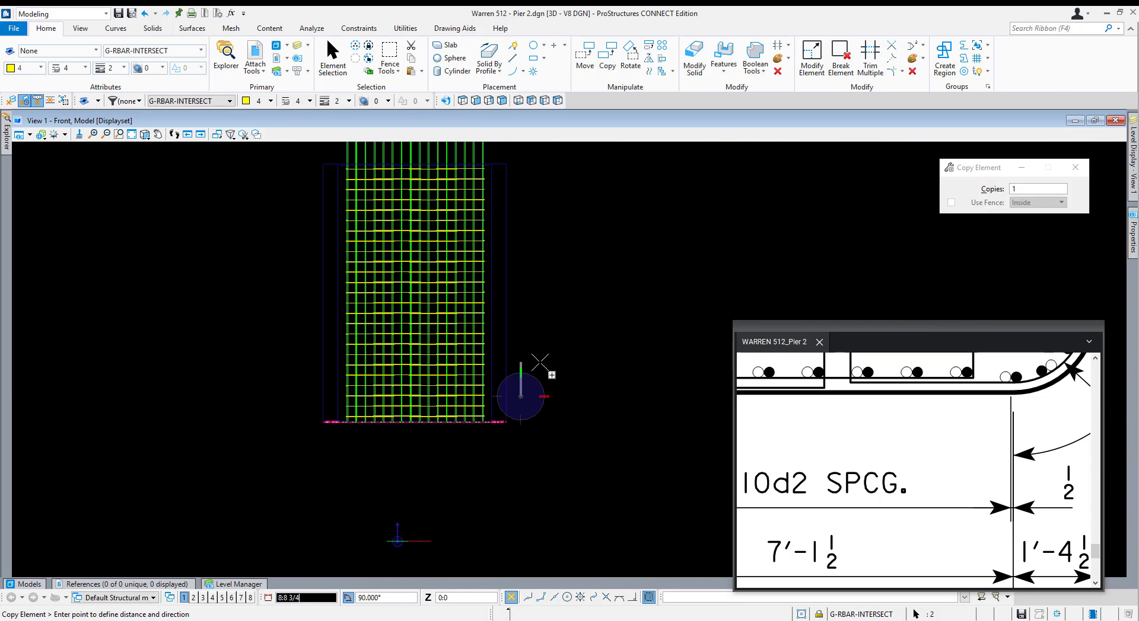
scroll(492, 226, "down", 2)
scroll(528, 246, "up", 5)
left_click(525, 248)
right_click(526, 249)
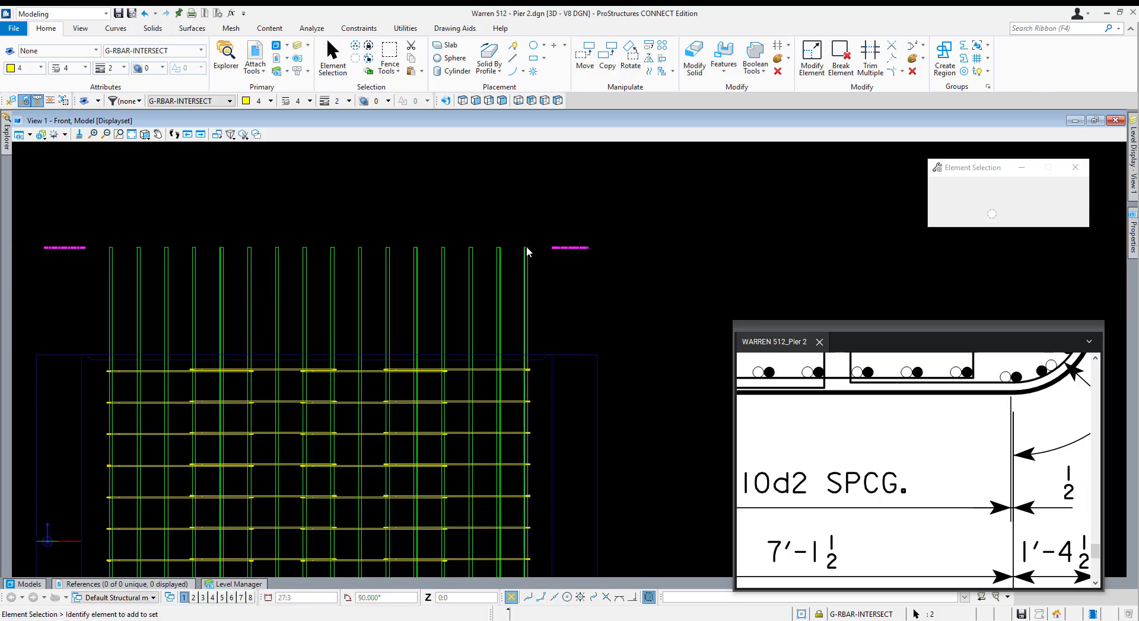
Switch from the Modeling workflow to the Concrete workflow for placing the rounded-end rebar.
scroll(528, 249, "down", 5)
middle_click_drag(346, 340, 481, 444, "shift")
middle_click_drag(568, 359, 391, 285, "shift")
right_click(437, 337)
scroll(386, 424, "up", 3)
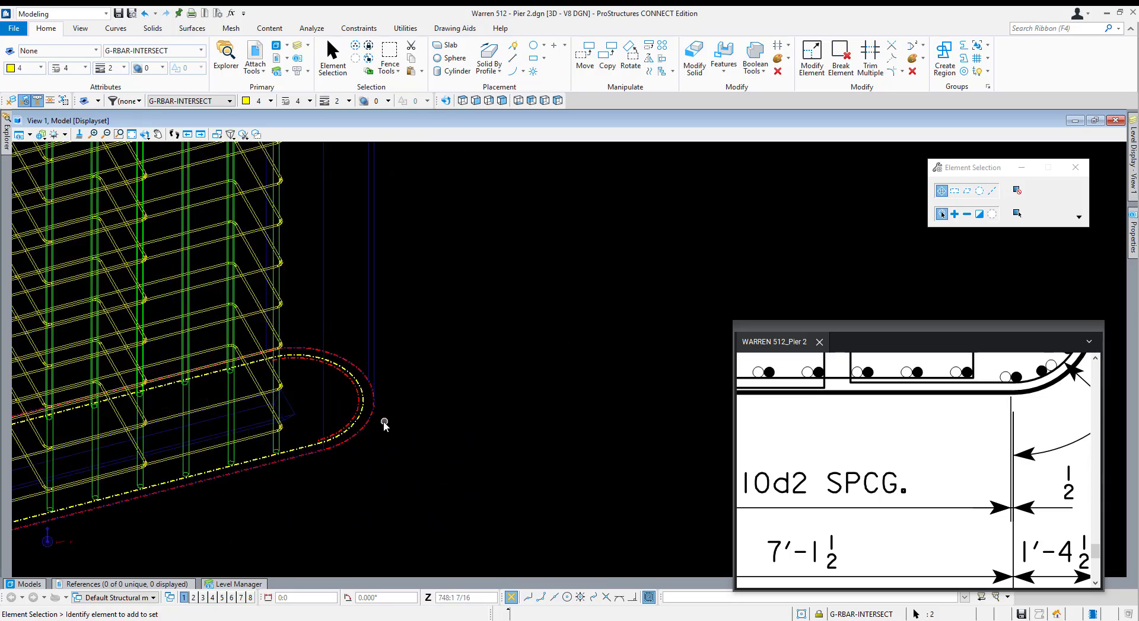
scroll(471, 359, "down", 2)
scroll(417, 212, "up", 1)
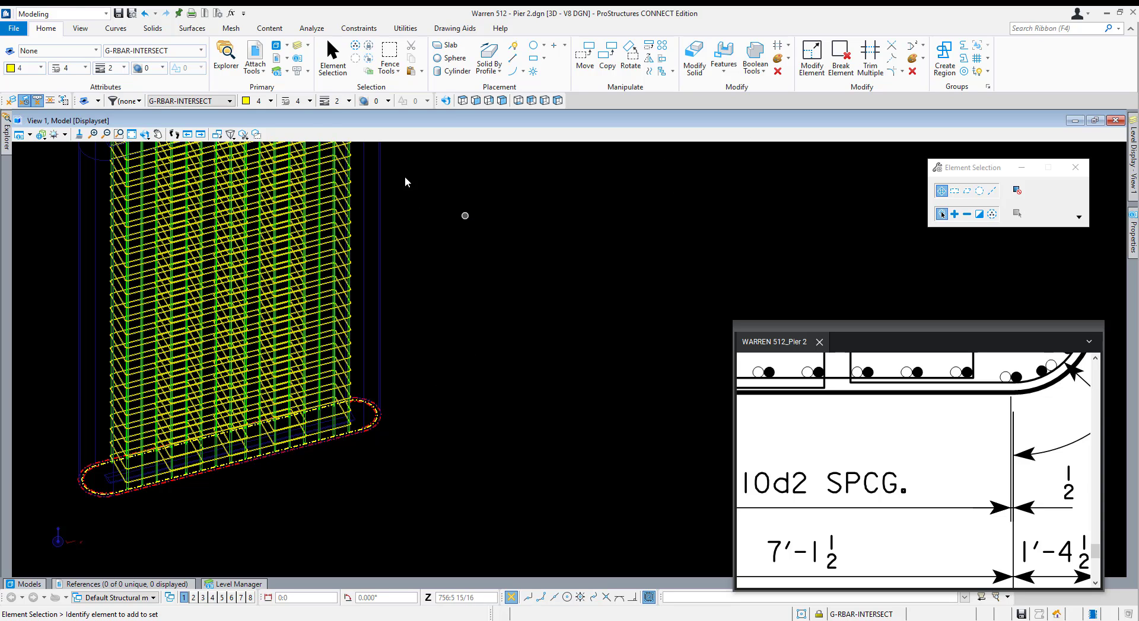
left_click(59, 13)
left_click(48, 40)
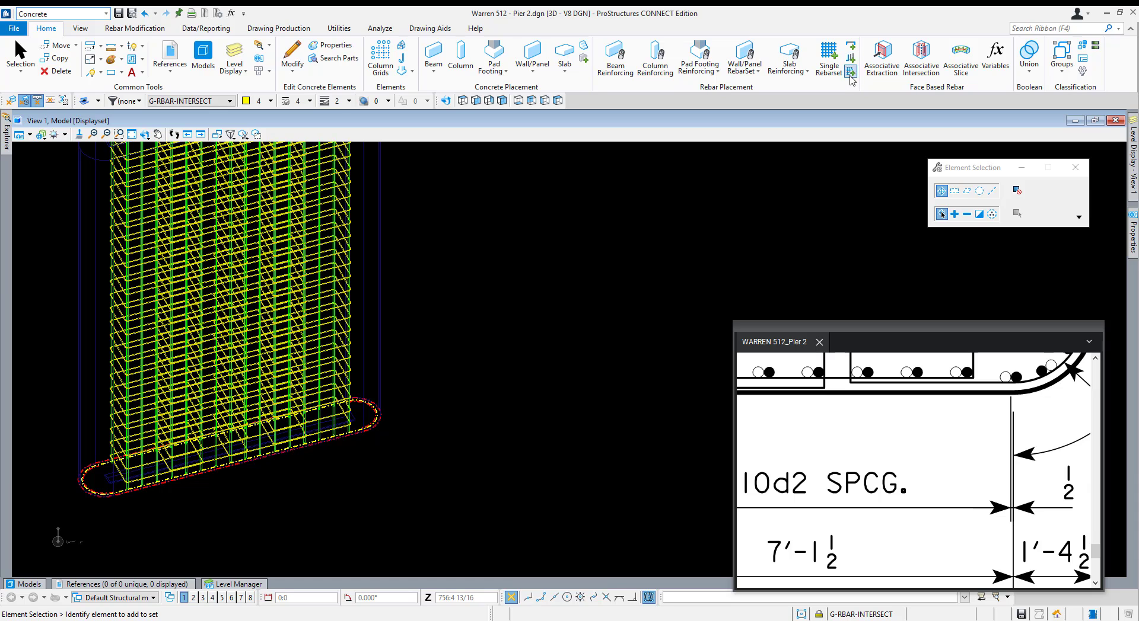
Start an Irregular Dispatch Reinforcing set with size 10 bars and set both the start and end offsets to 0.
left_click(851, 72)
left_click_drag(476, 281, 390, 179)
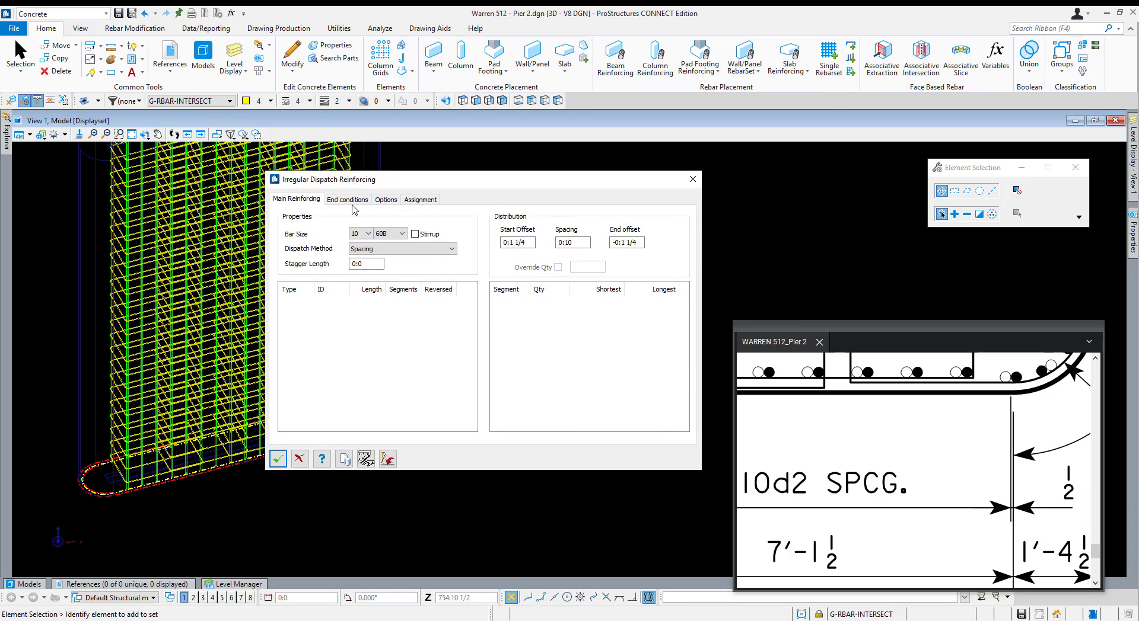
left_click(360, 233)
left_click(360, 234)
left_click(515, 243)
double_click(515, 243)
key("Tab")
type("0")
left_click_drag(1051, 514, 972, 514)
scroll(944, 511, "down", 4)
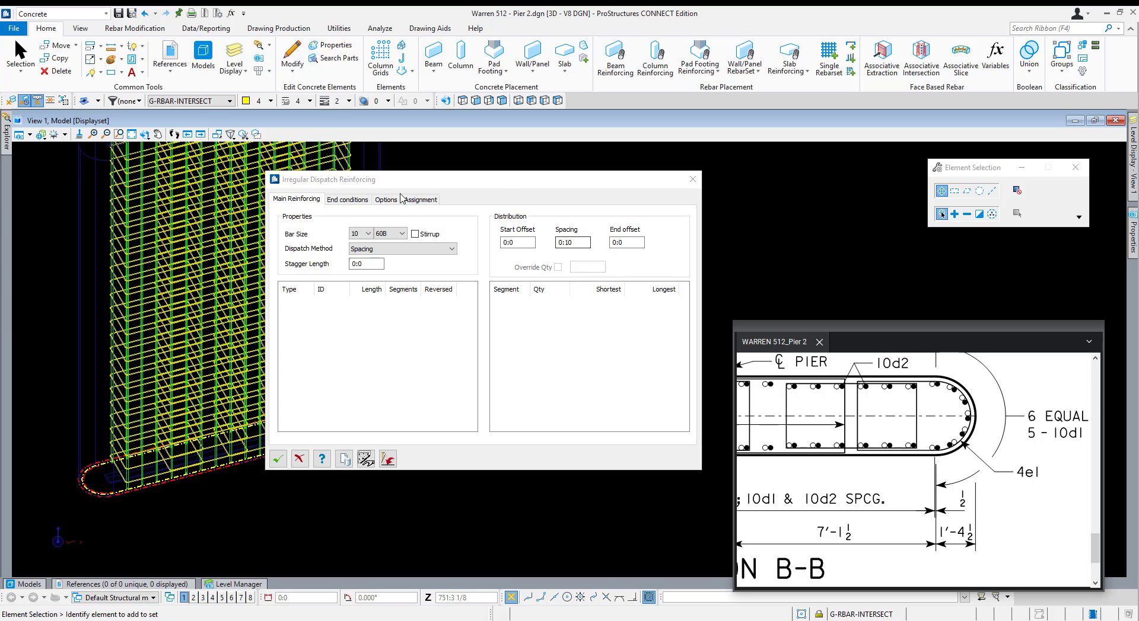
left_click_drag(391, 185, 438, 228)
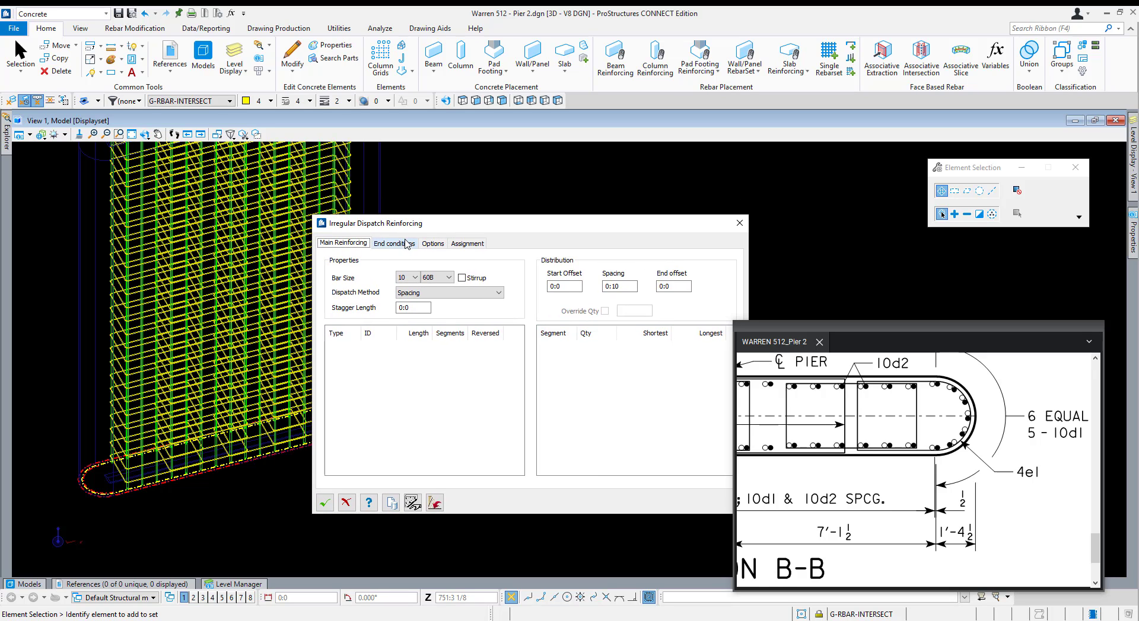
Set the start end condition to None with 0° rotation and keep the Rebar - Column description.
left_click(382, 244)
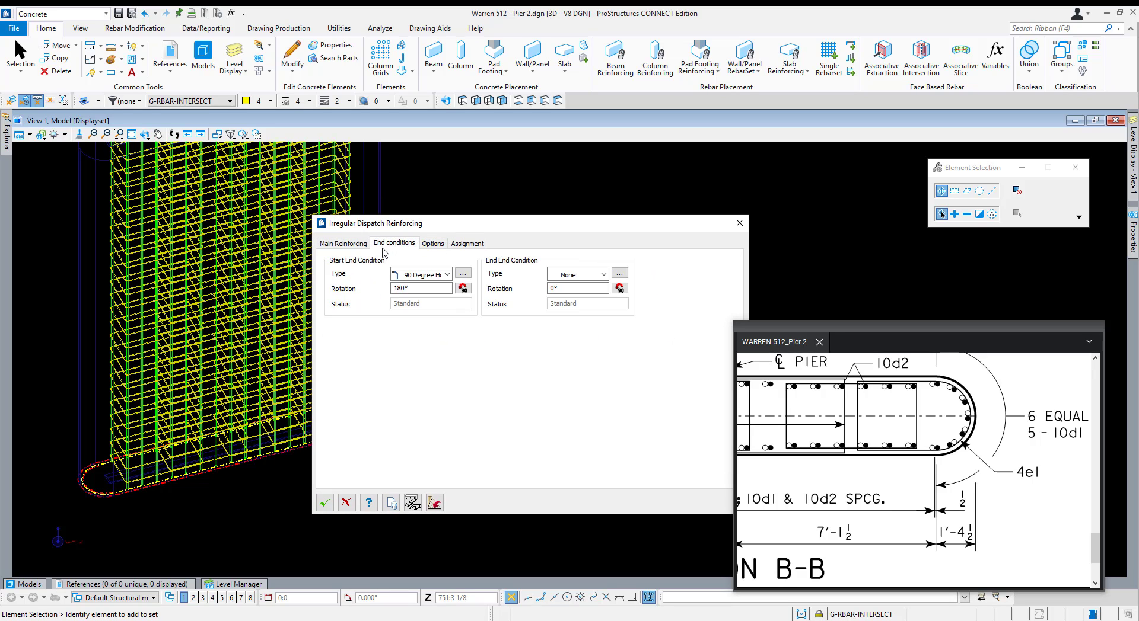
left_click(427, 289)
left_click(421, 273)
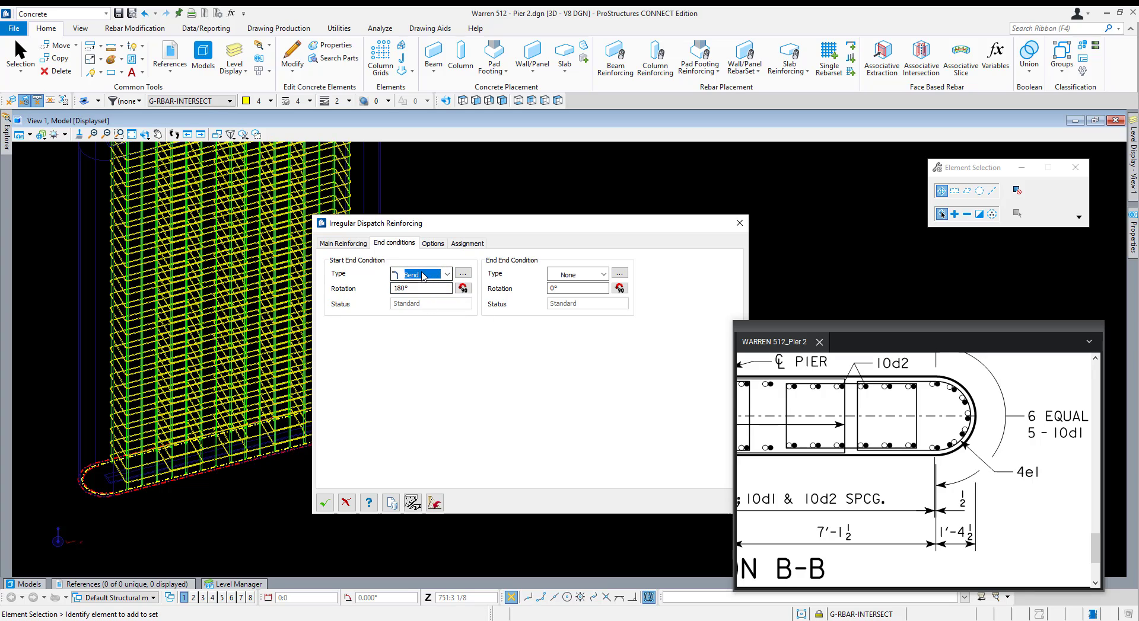
left_click(425, 287)
key("Tab")
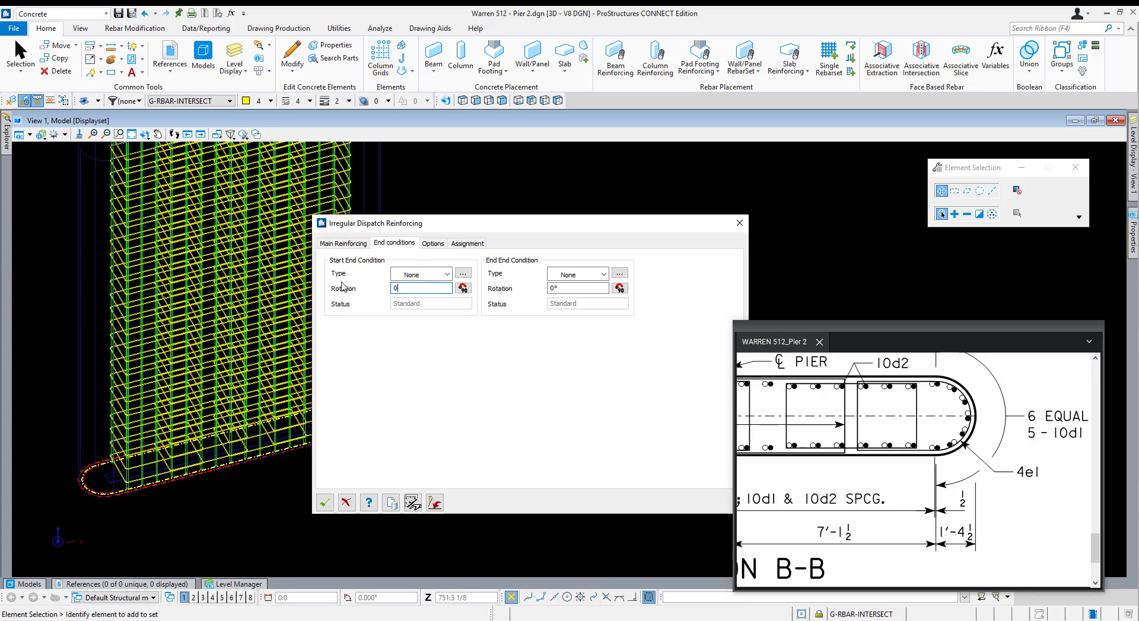
type("0")
key("Tab")
left_click(469, 243)
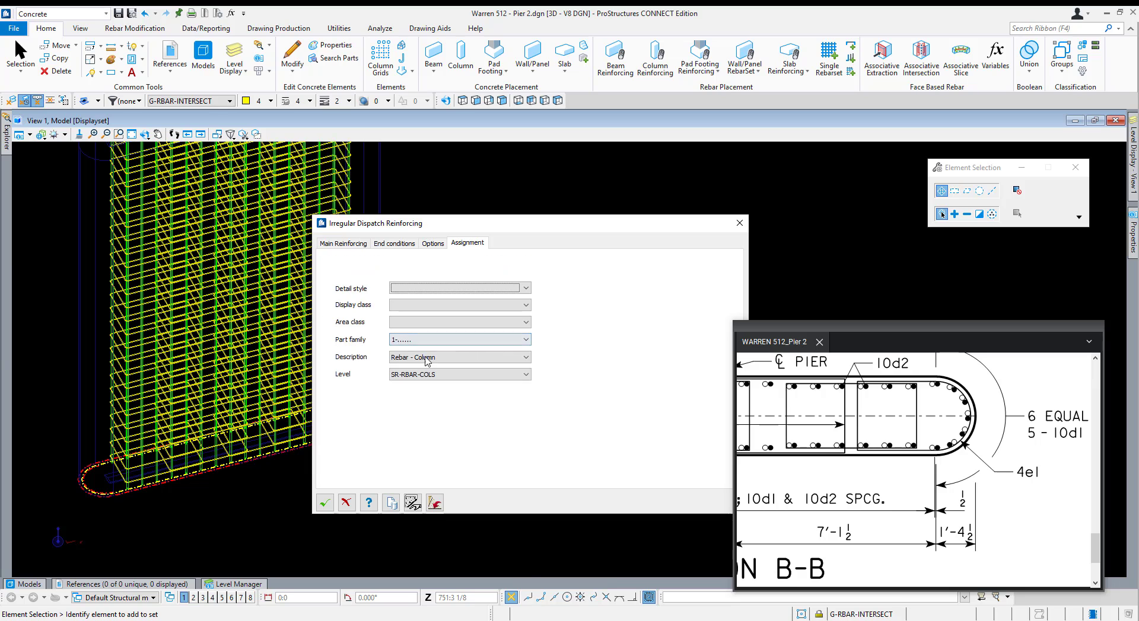
left_click(424, 358)
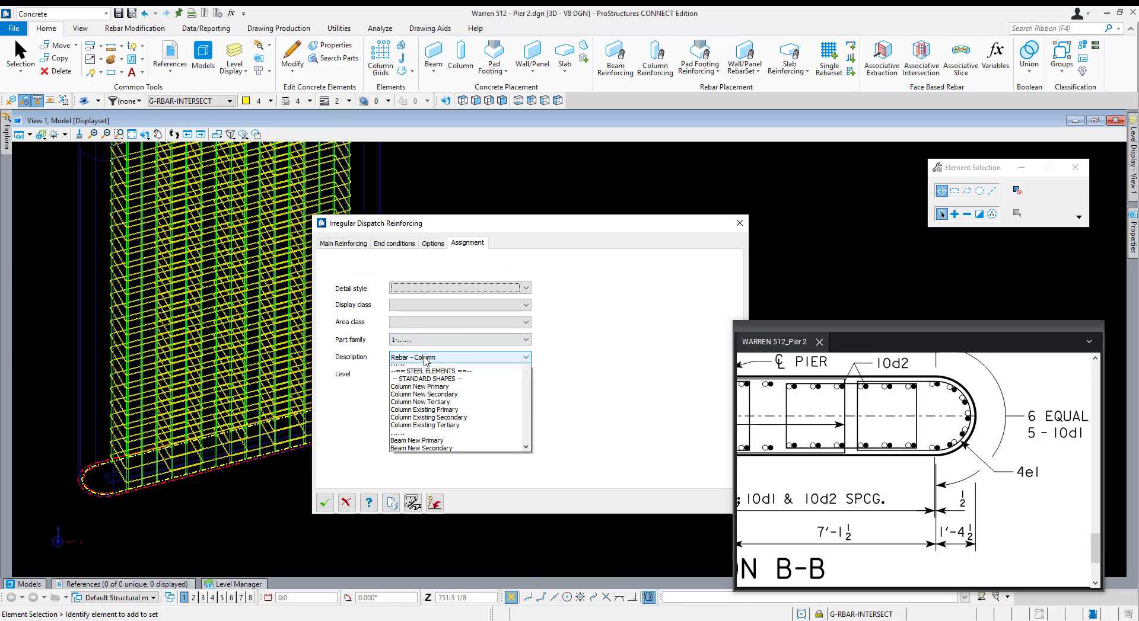
left_click(647, 358)
Pick the column as the active concrete and use the base and top arcs at its right rounded end as bar guides.
left_click(413, 503)
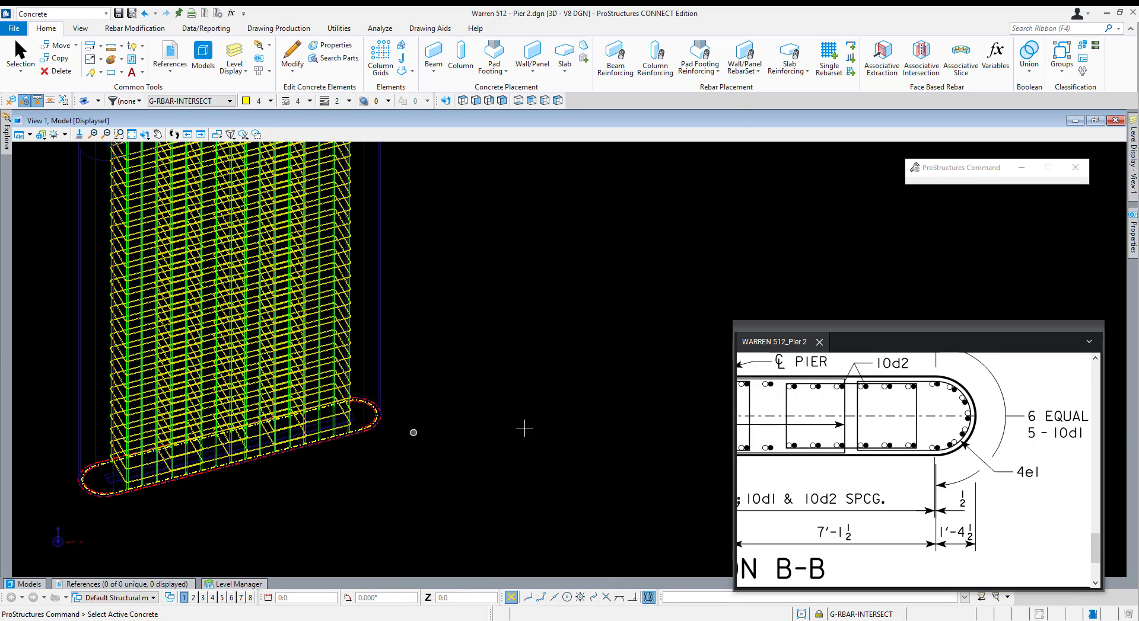
left_click(377, 340)
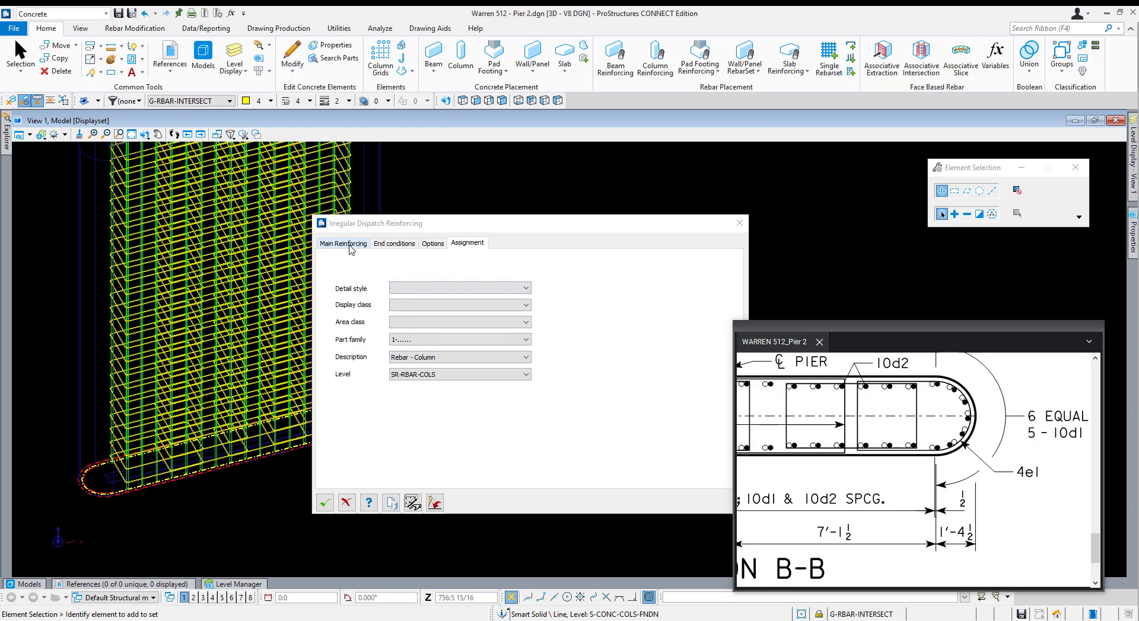
left_click(413, 503)
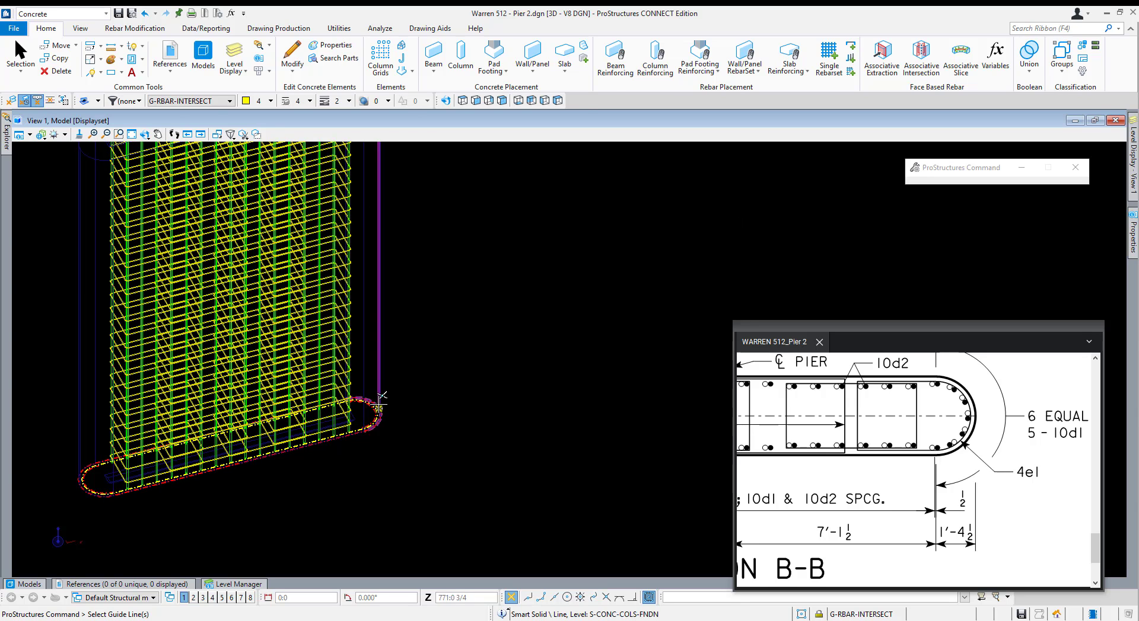
scroll(316, 452, "up", 5)
left_click(346, 417)
scroll(335, 489, "down", 6)
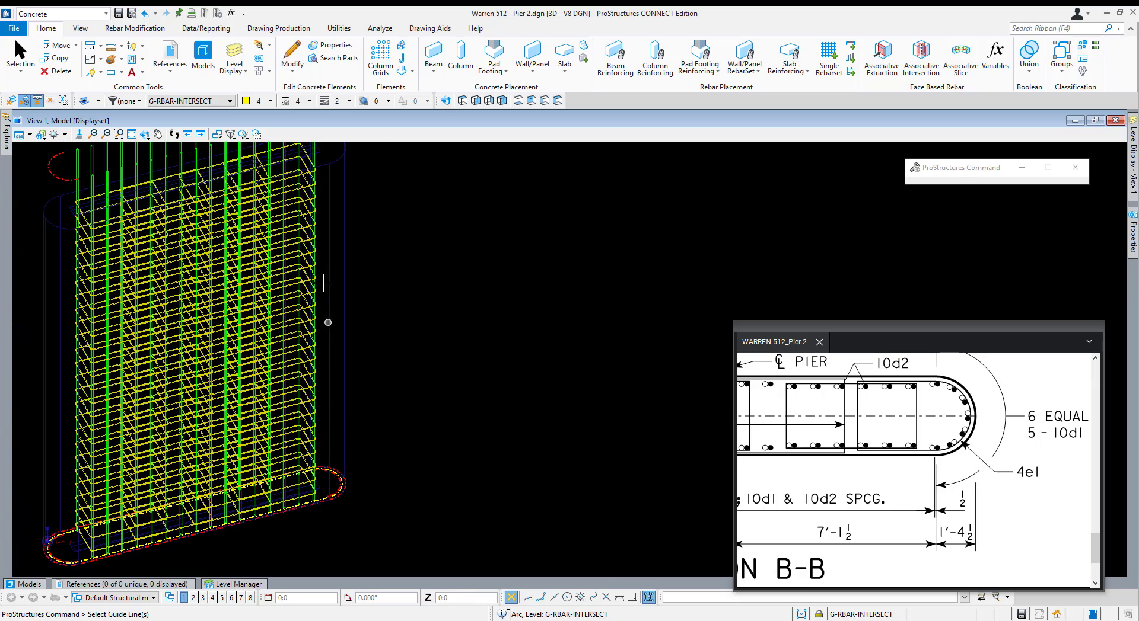
scroll(305, 218, "down", 2)
middle_click_drag(305, 218, 305, 361)
scroll(320, 297, "up", 5)
left_click(327, 247)
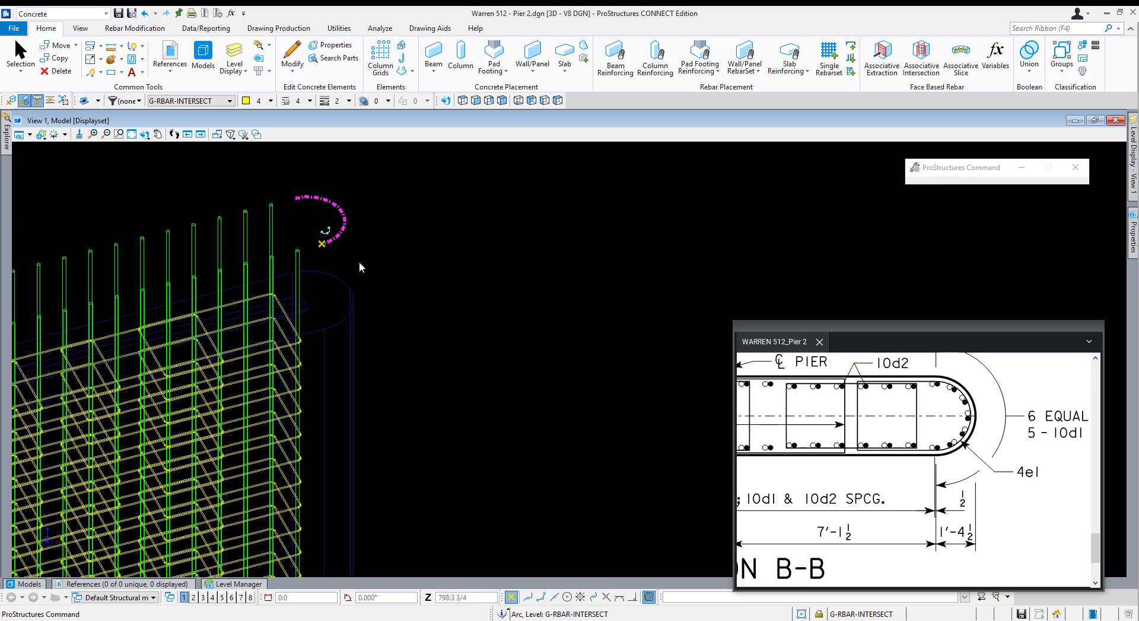
right_click(427, 259)
left_click_drag(431, 233, 507, 173)
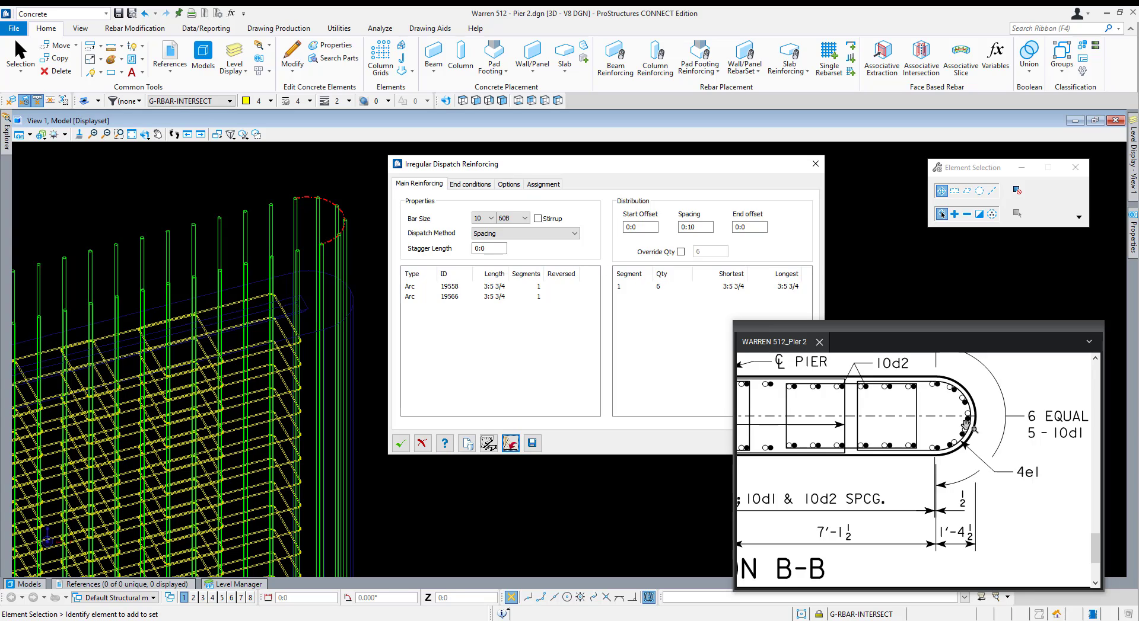
Override the bar quantity to 7 for the right rounded end and finish the rebar set.
left_click(681, 252)
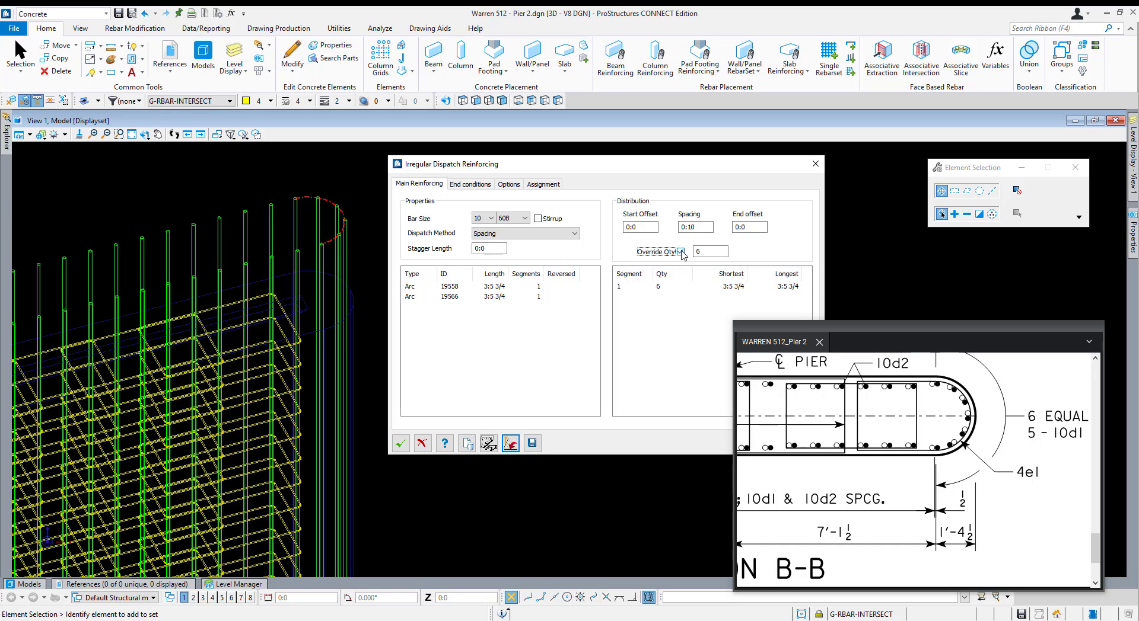
type("7")
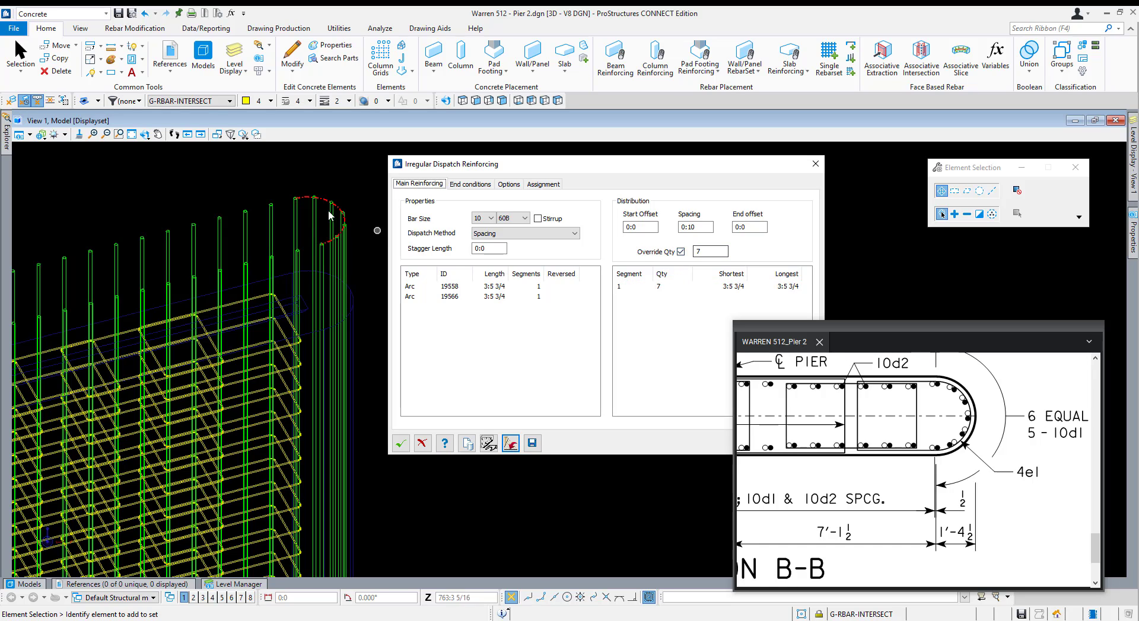
left_click(422, 444)
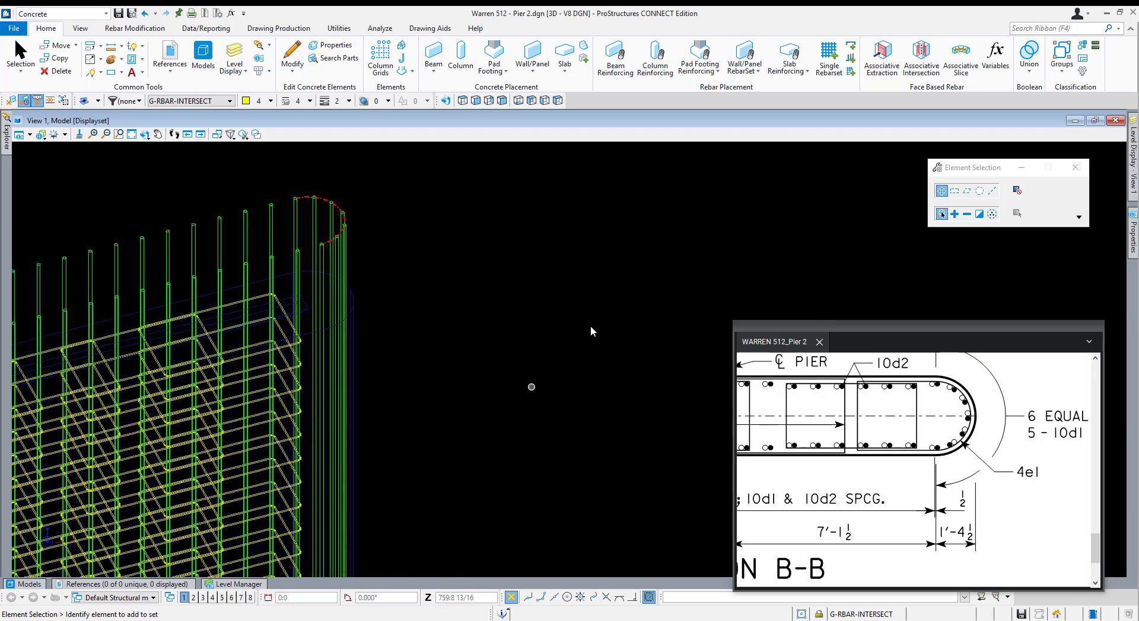
Start another irregular rebar set in the column, guided by the base and top arcs at its left rounded end.
scroll(589, 325, "down", 4)
scroll(457, 442, "up", 3)
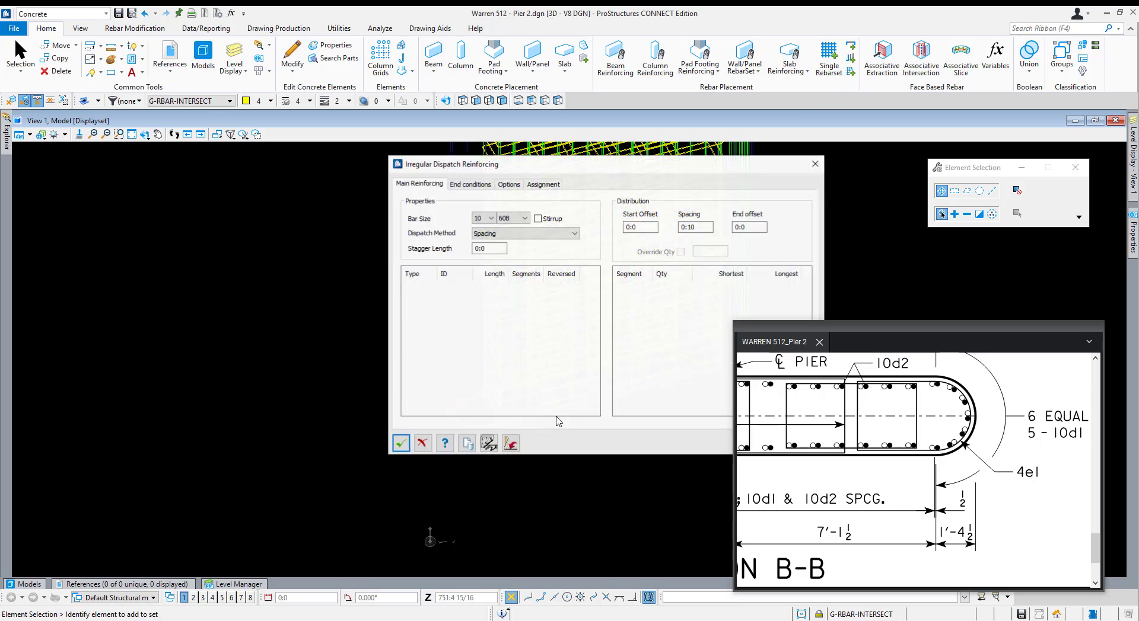
left_click(490, 445)
left_click(533, 418)
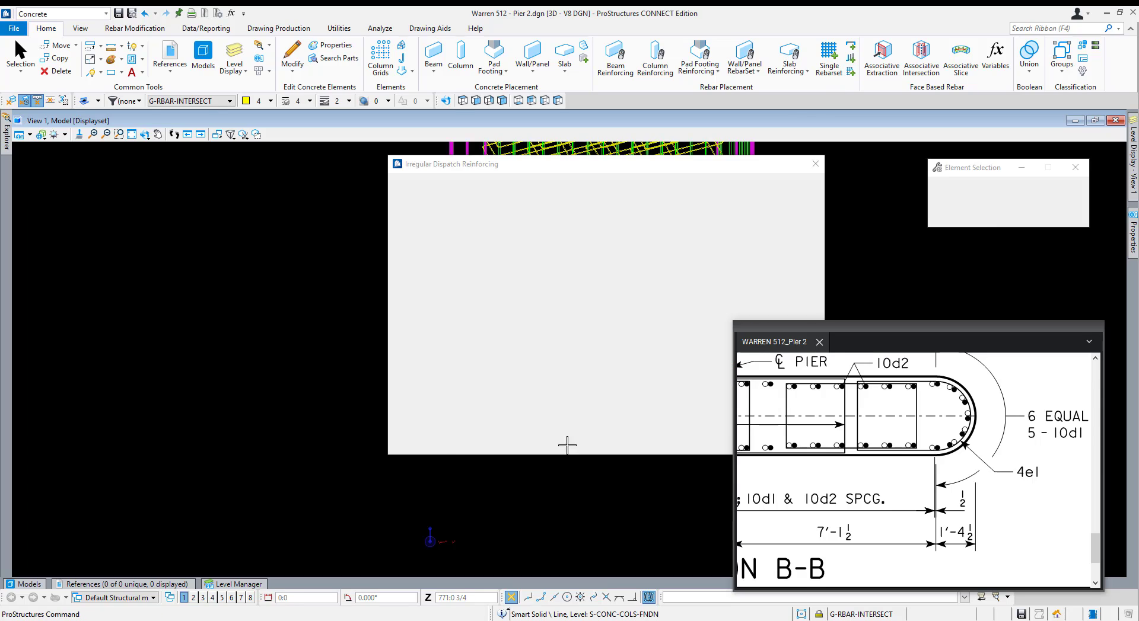
left_click(500, 439)
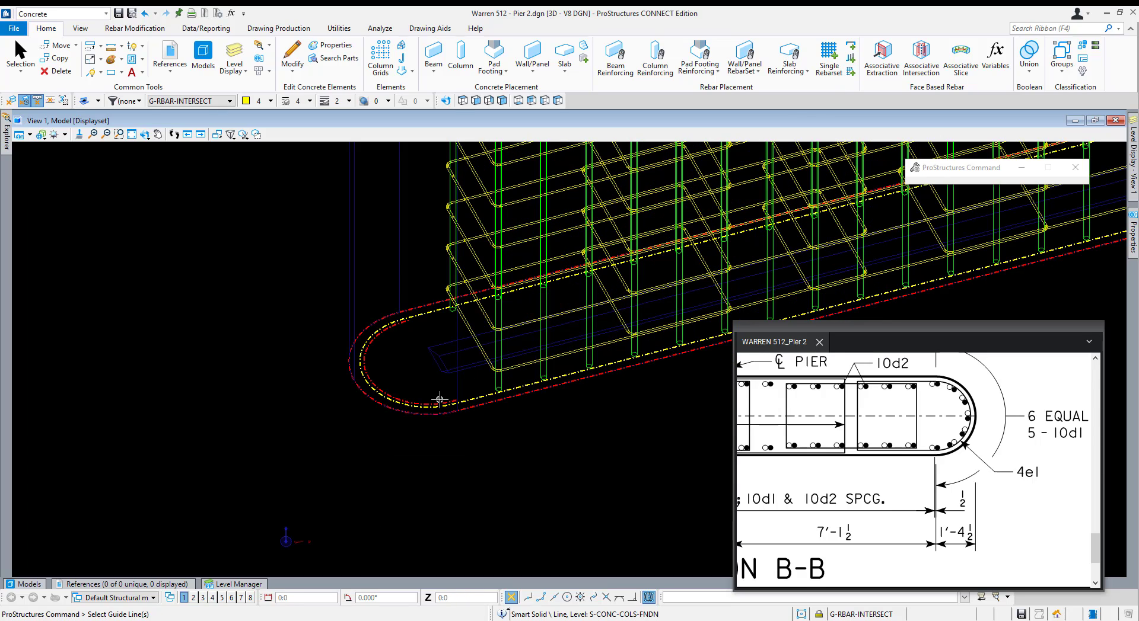
middle_click_drag(437, 396, 439, 338, "shift")
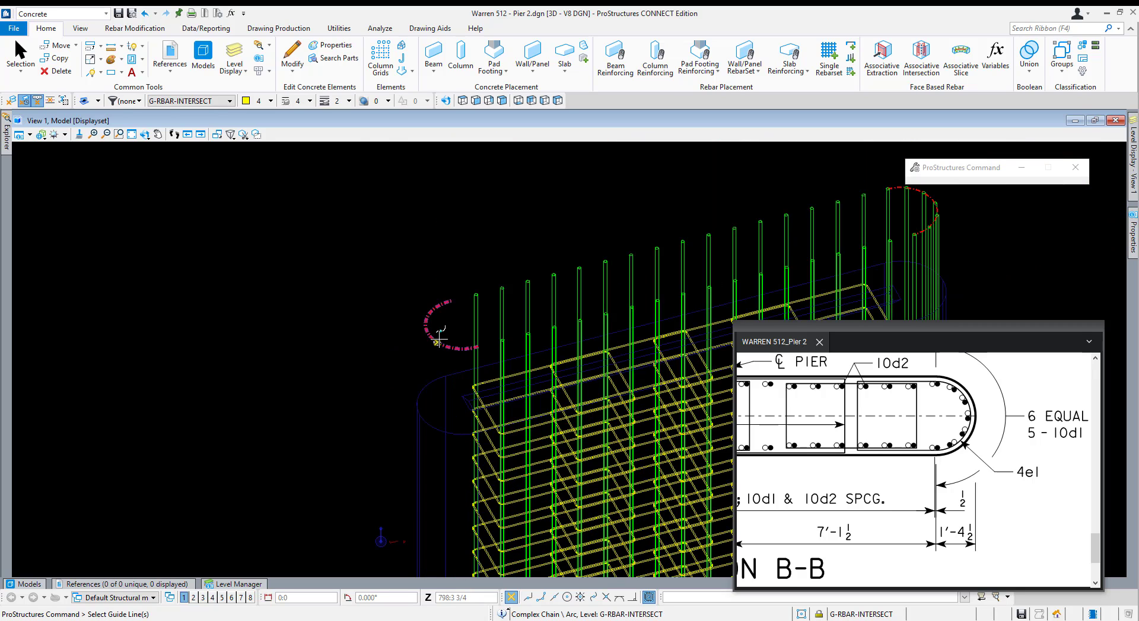
left_click(438, 339)
right_click(481, 310)
scroll(400, 263, "down", 5)
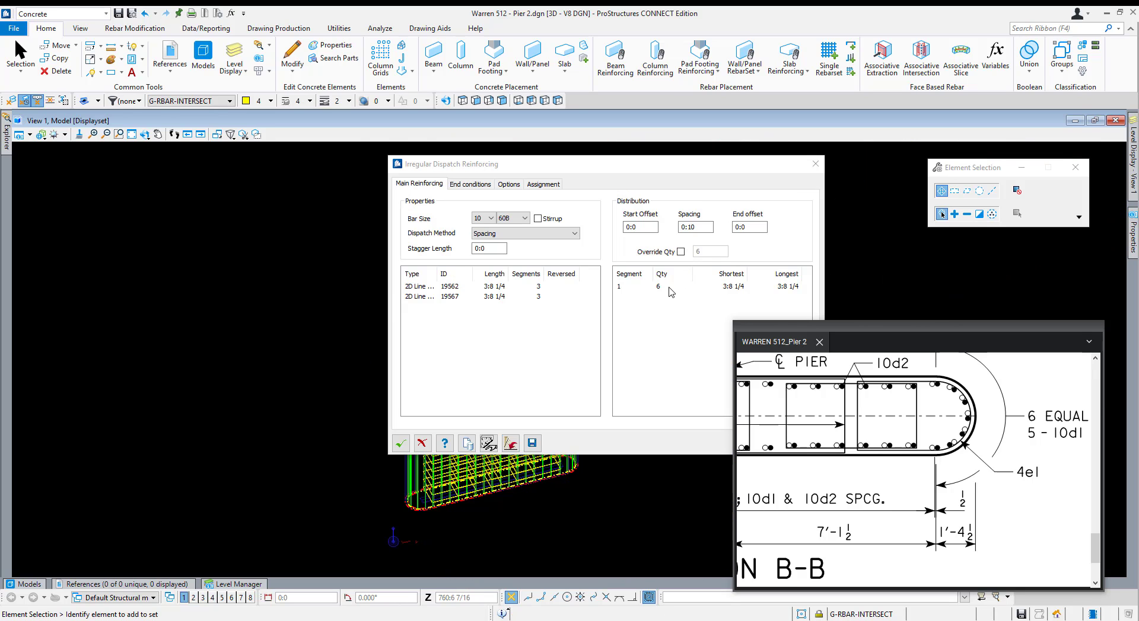
Check the left end's bars in Section B-B, override the quantity to 7 and accept the rebar set.
left_click_drag(831, 429, 1053, 442)
left_click_drag(762, 442, 887, 446)
scroll(874, 467, "up", 1)
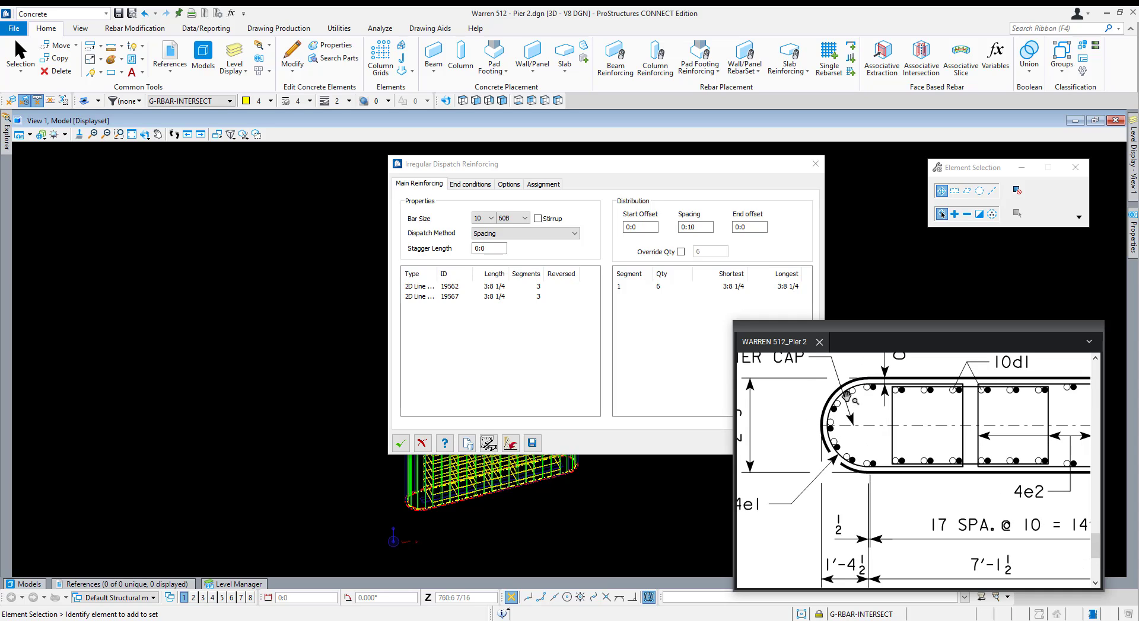
left_click(680, 252)
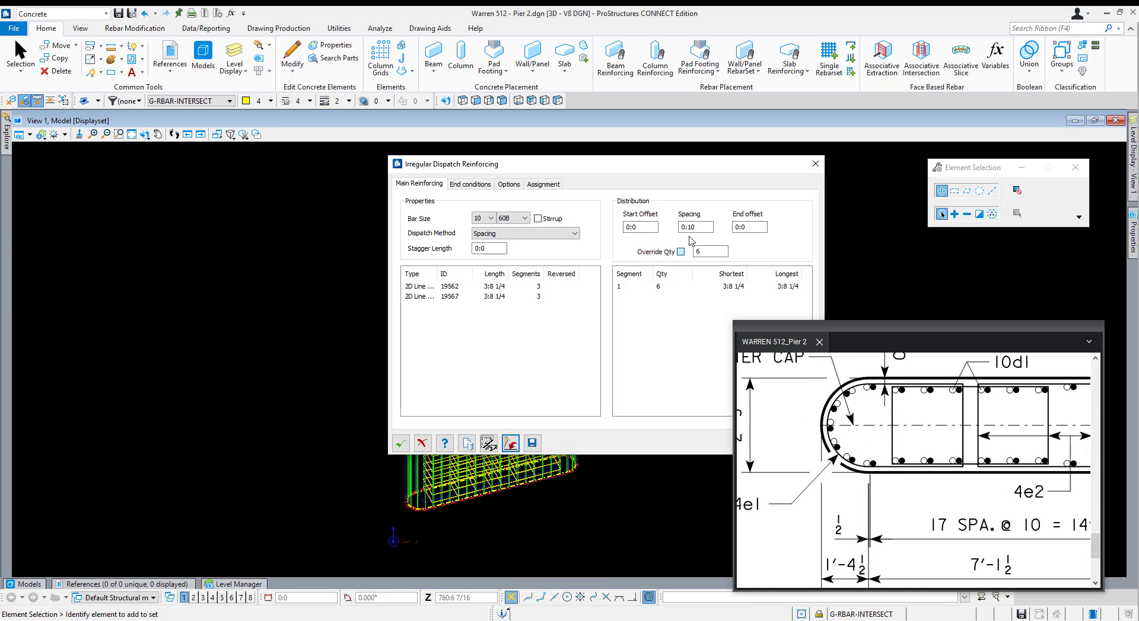
key("Tab")
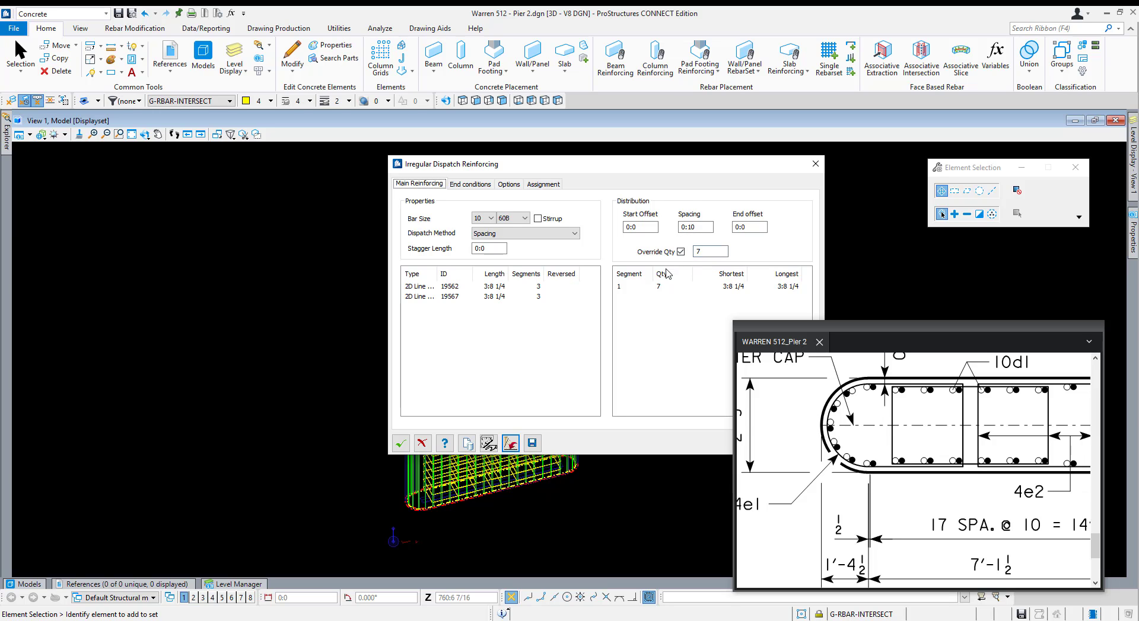
left_click(401, 444)
scroll(468, 358, "up", 2)
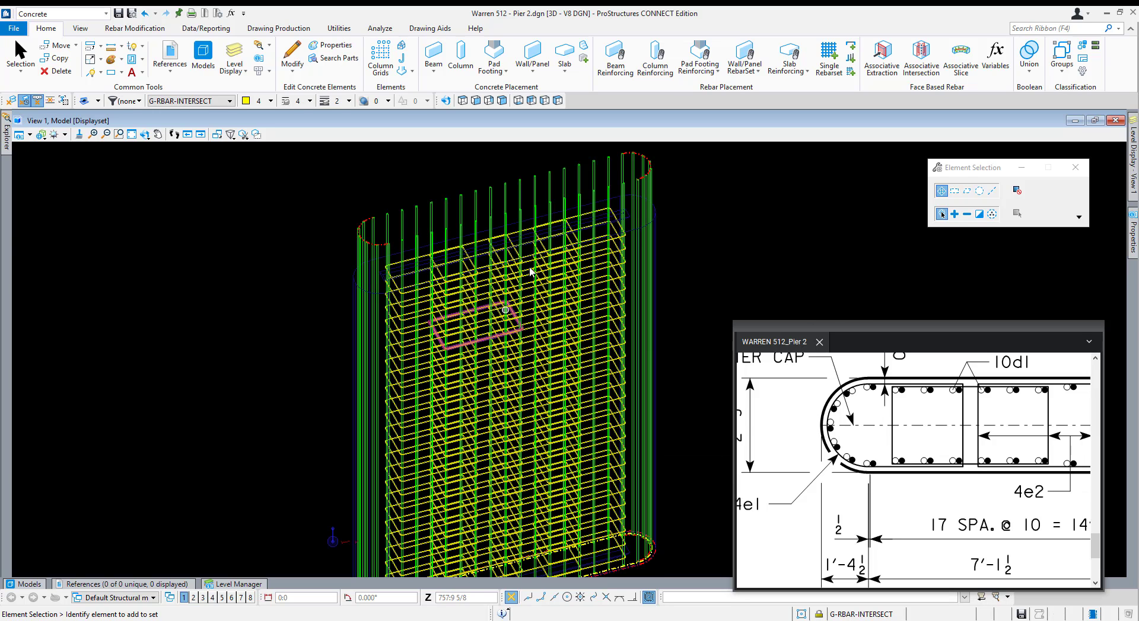
Show the column from the Top and examine the vertical bars around its left rounded end.
middle_click_drag(557, 187, 572, 191)
left_click(462, 102)
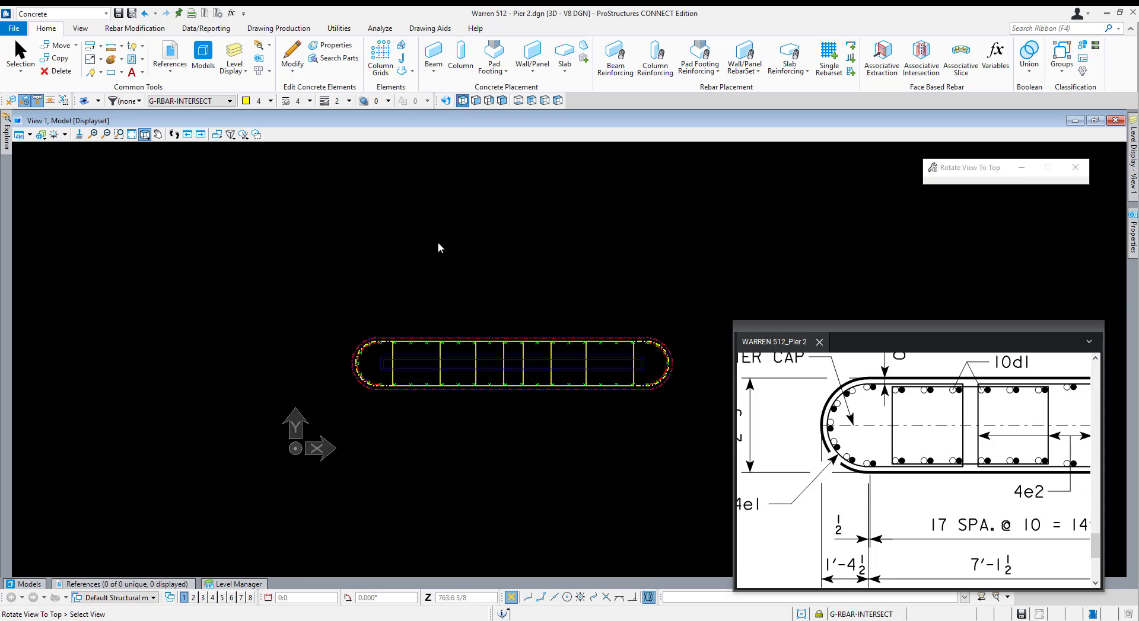
scroll(363, 366, "up", 3)
scroll(363, 365, "up", 2)
scroll(352, 396, "up", 2)
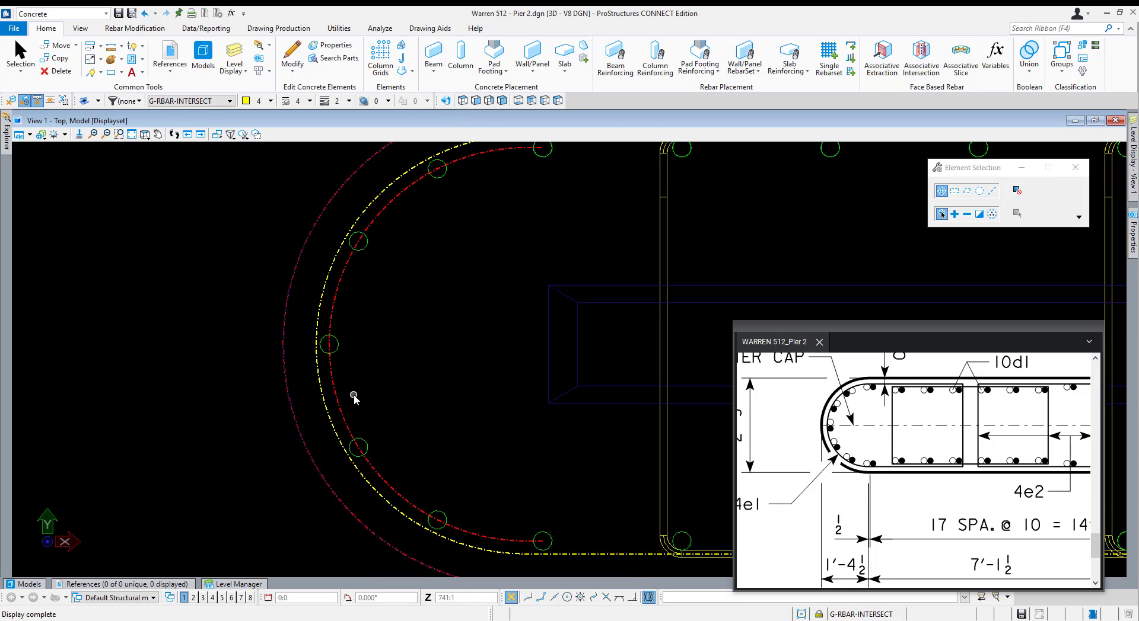
scroll(349, 366, "down", 4)
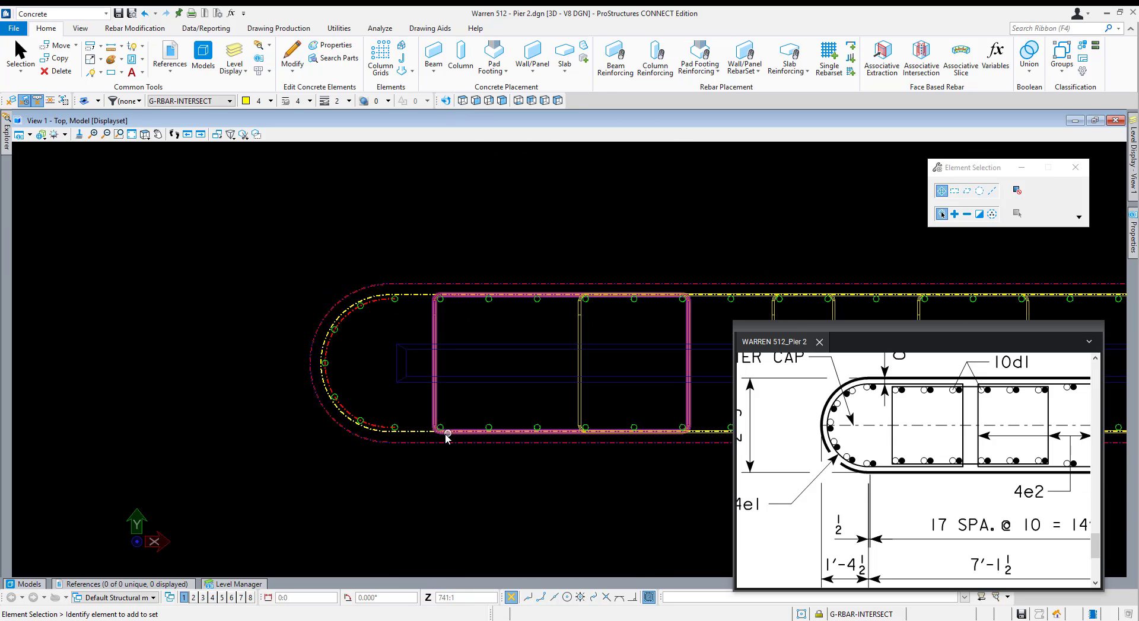
Copy the inner G-RBAR-INTERSECT column outline parallel inward so the copy passes through the centre of the vertical bars at the left rounded end.
left_click(391, 435)
scroll(390, 435, "up", 6)
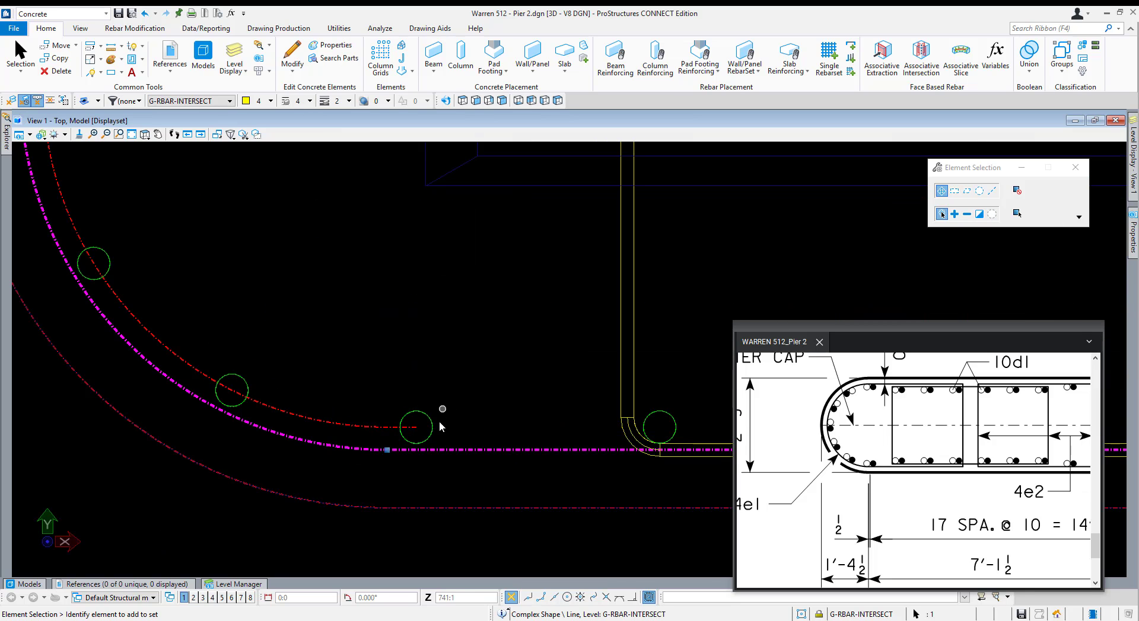
scroll(422, 427, "down", 4)
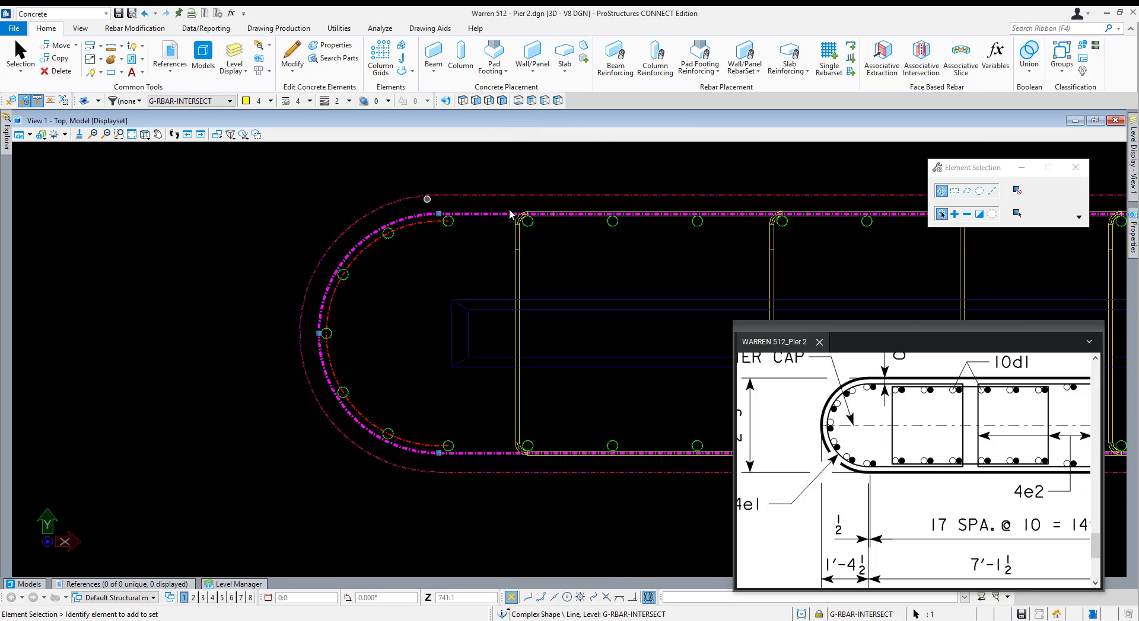
middle_click_drag(510, 215, 394, 234)
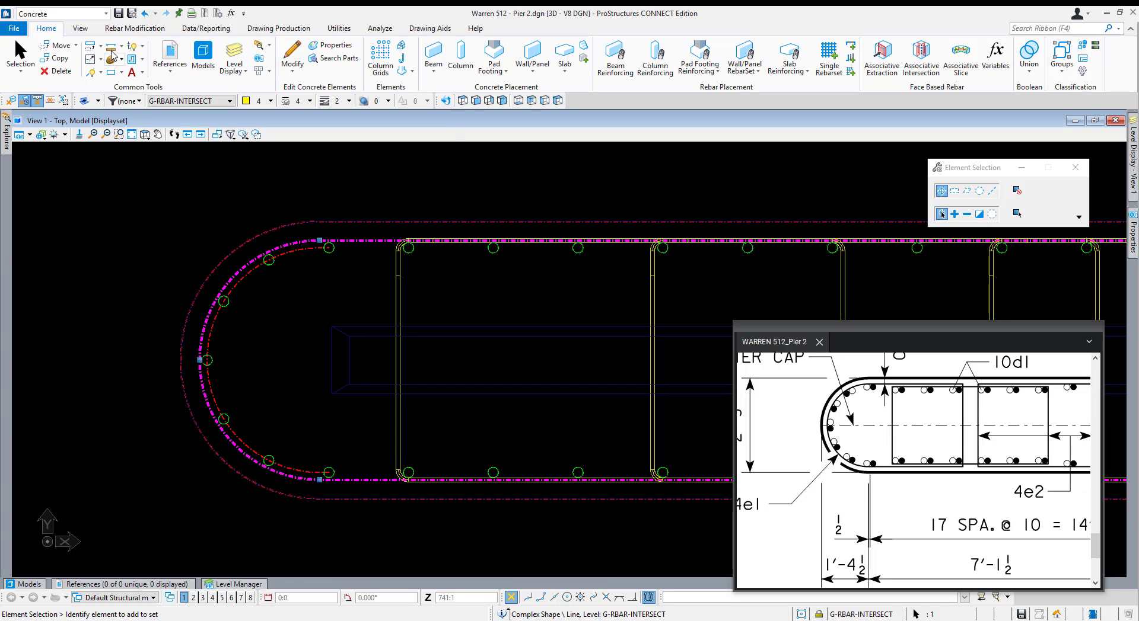
left_click(76, 45)
left_click(83, 84)
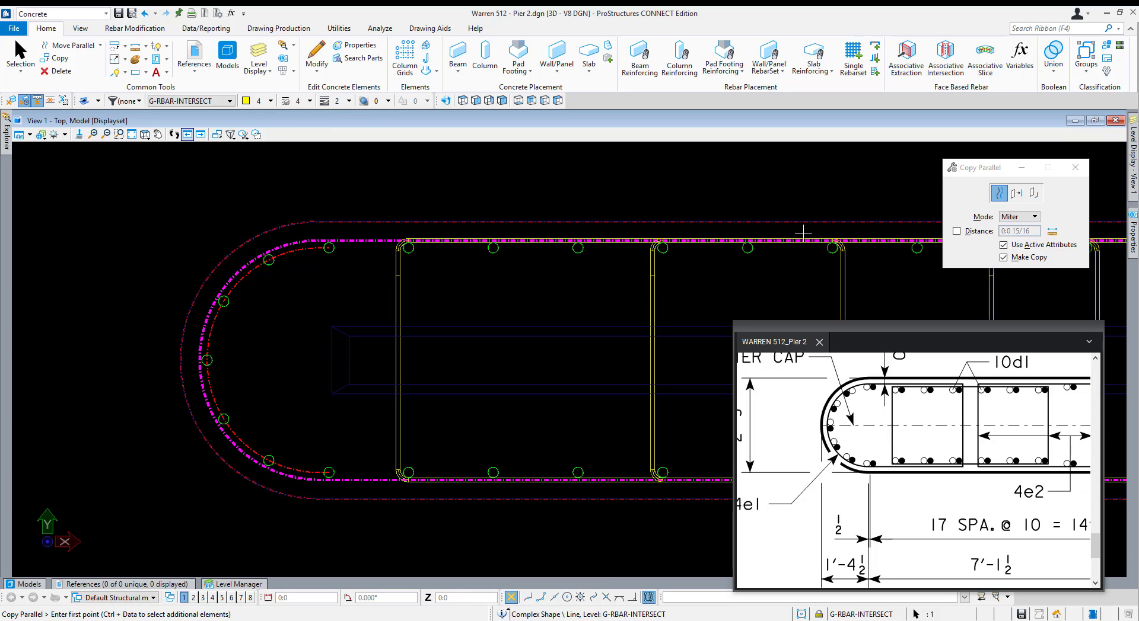
left_click_drag(984, 167, 729, 186)
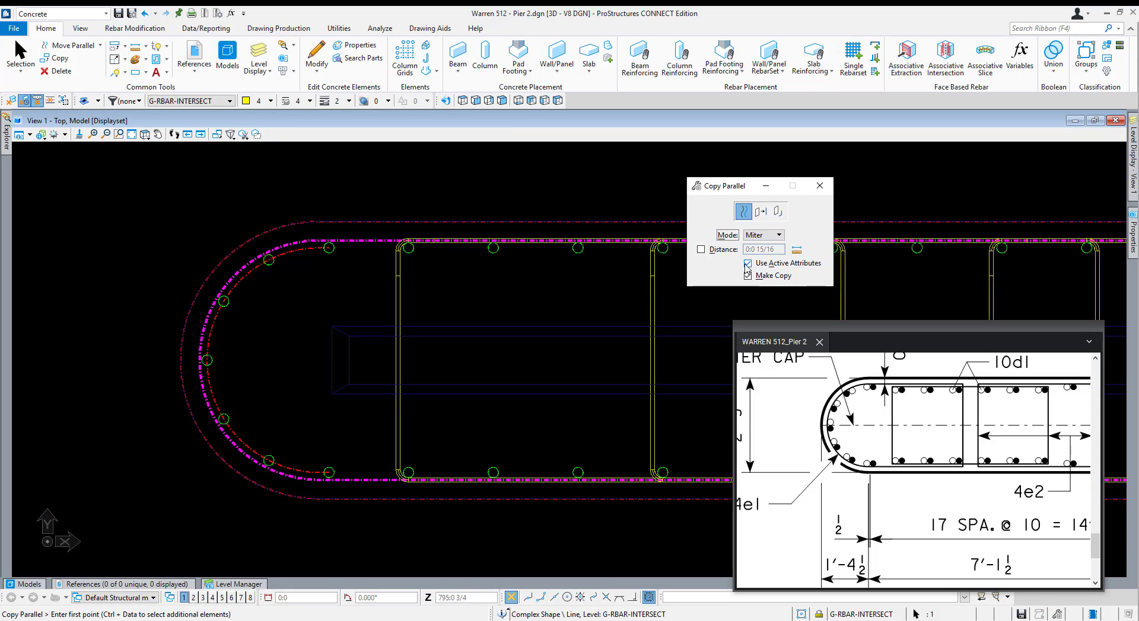
left_click(368, 480)
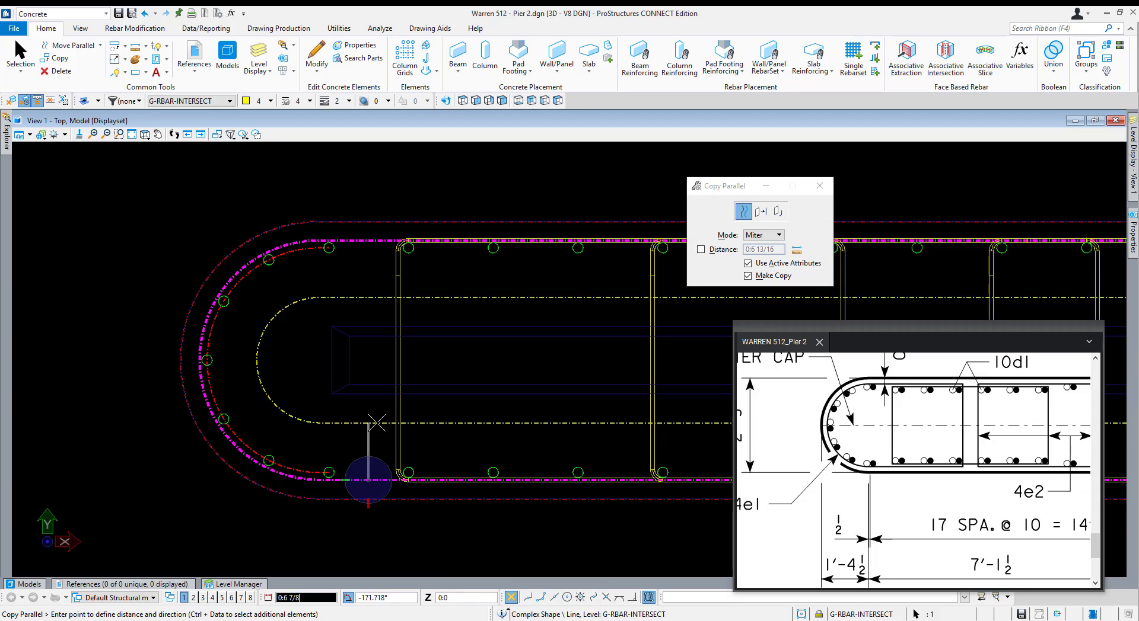
scroll(346, 458, "up", 2)
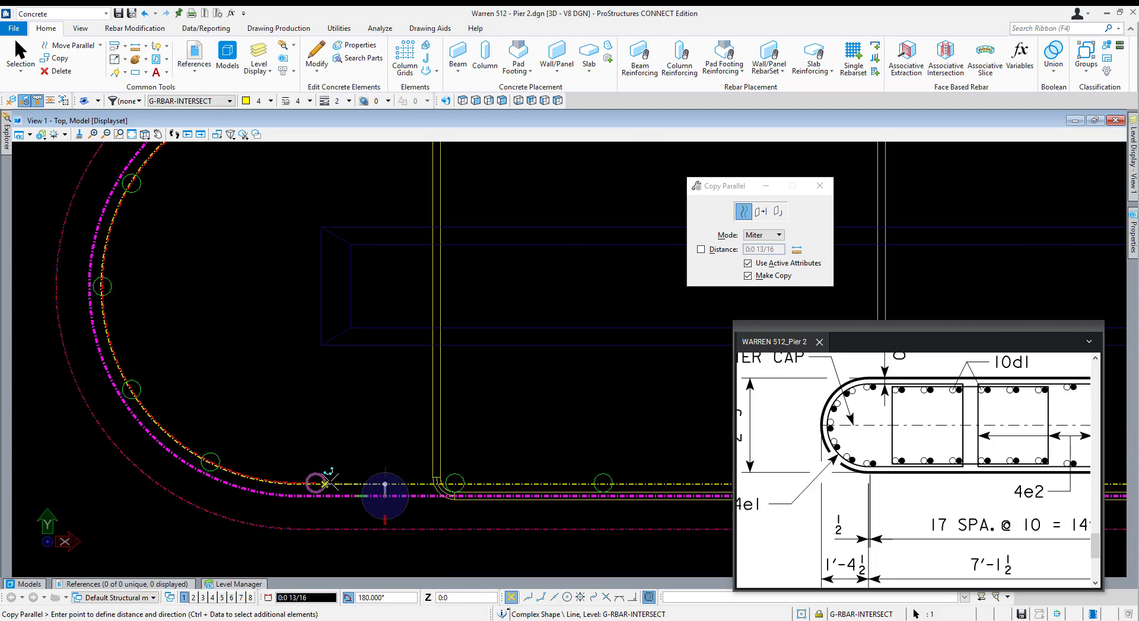
scroll(325, 484, "up", 4)
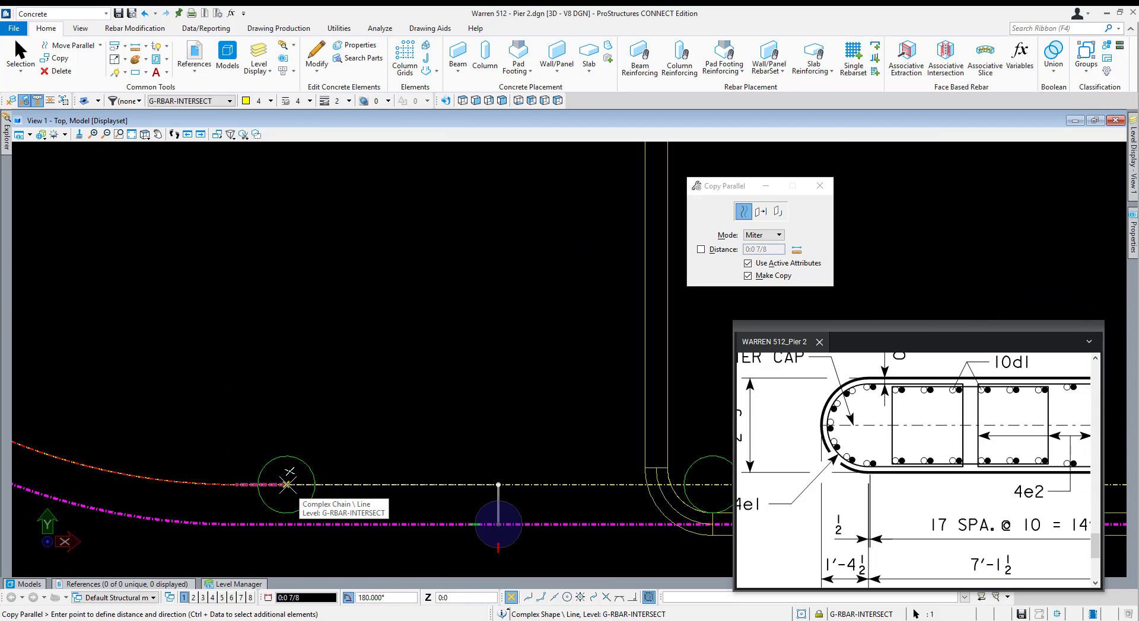
left_click(287, 485)
scroll(447, 462, "down", 4)
key("Escape")
scroll(447, 461, "down", 4)
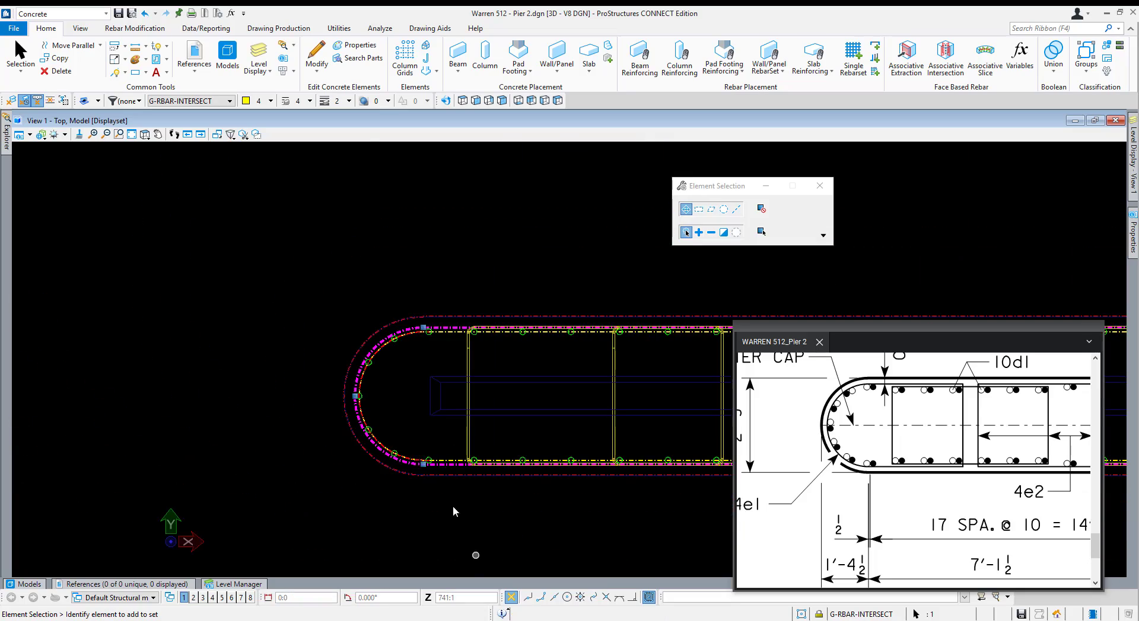
Inspect the copied outline in 3D at the column base, return to the Top view and move the reference drawing below the column.
middle_click_drag(438, 500, 522, 464, "shift")
scroll(439, 419, "down", 3)
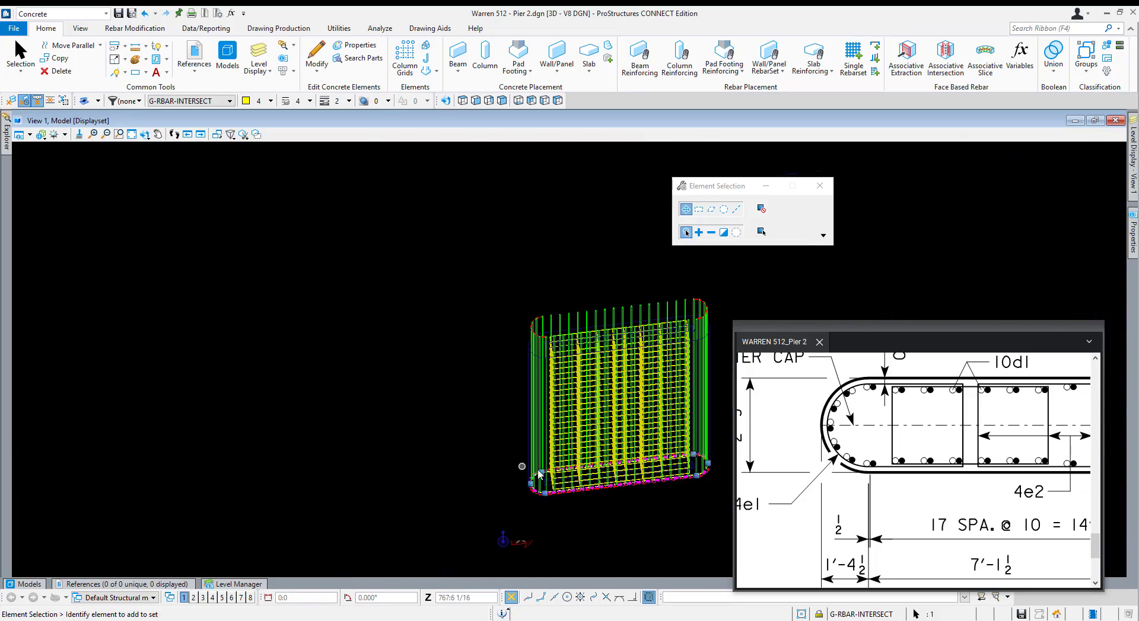
scroll(537, 512, "up", 5)
scroll(537, 513, "up", 3)
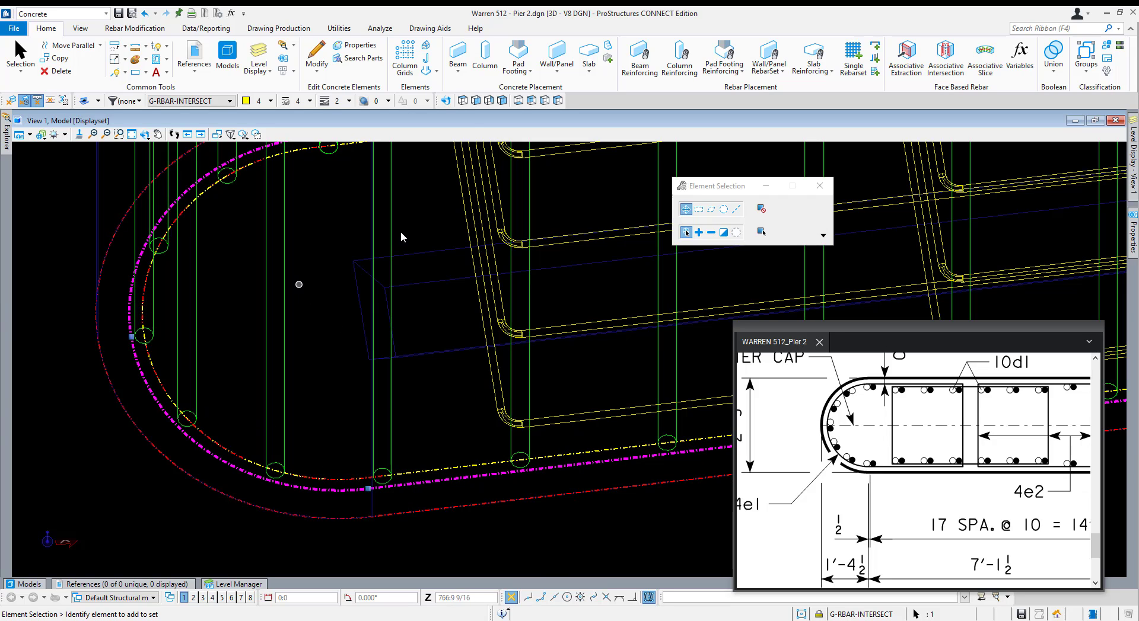
left_click(462, 101)
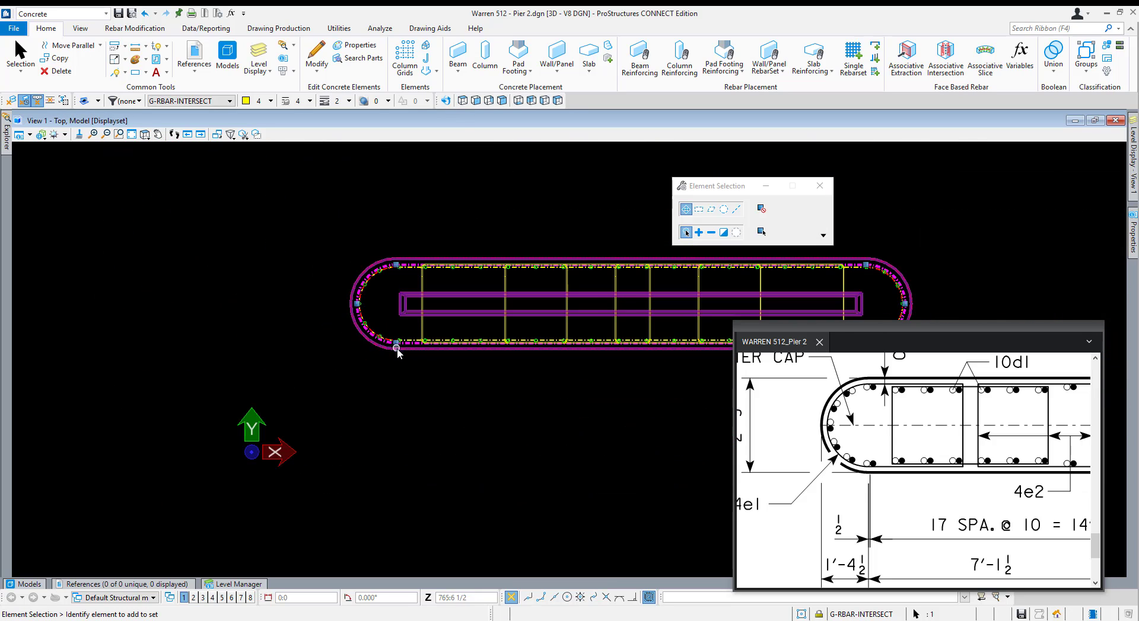
left_click_drag(928, 430, 584, 312)
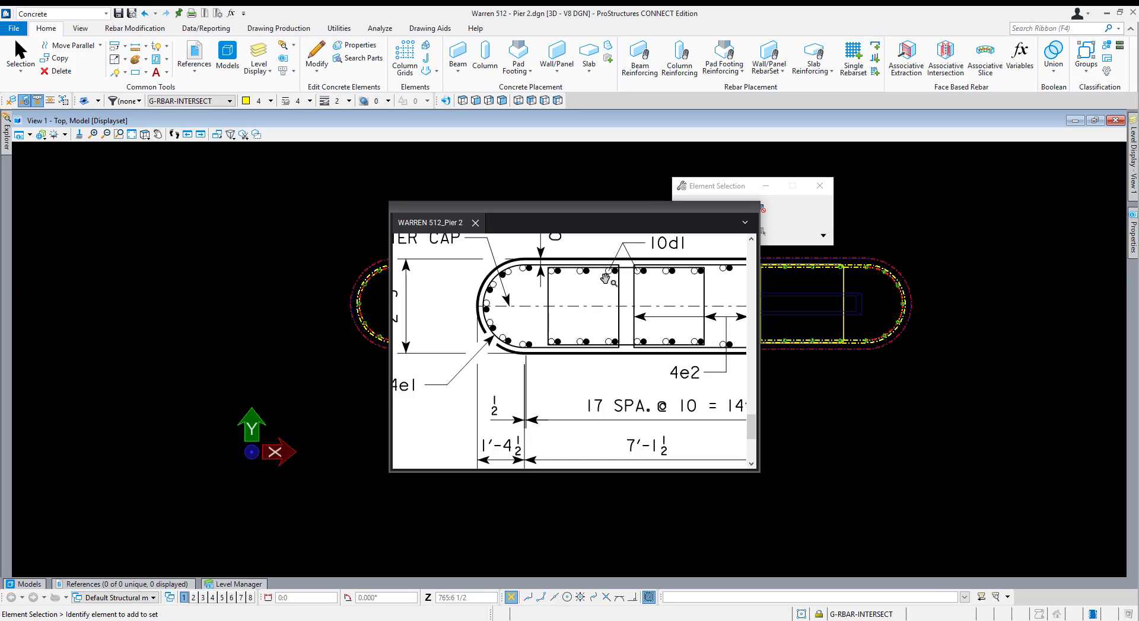
left_click_drag(514, 216, 505, 399)
scroll(459, 271, "up", 2)
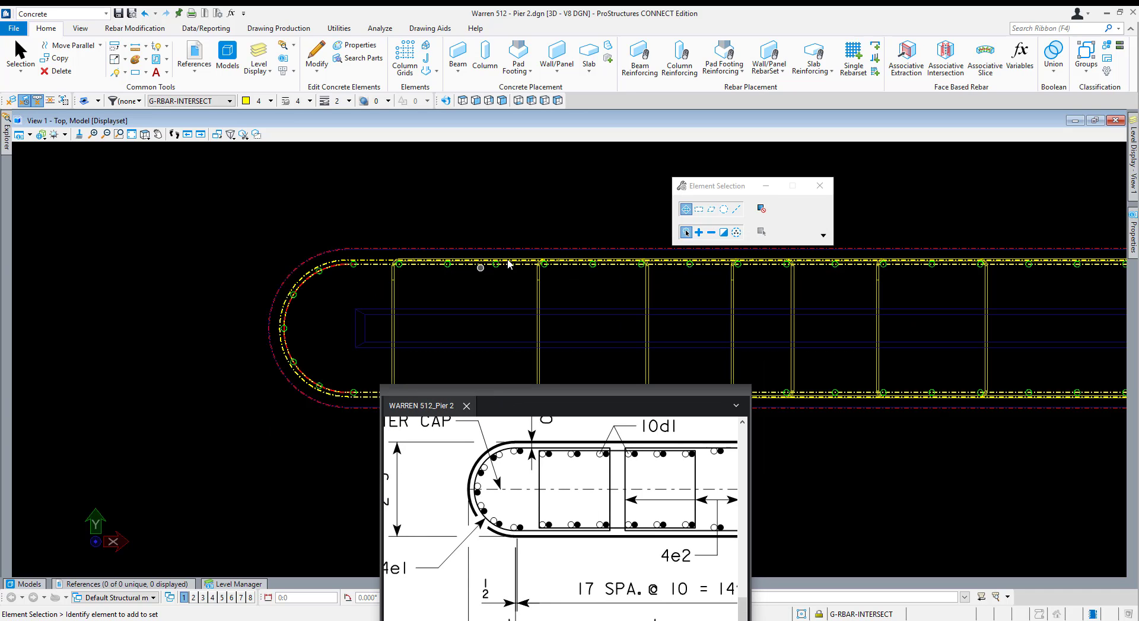
Draw a short straight guide line about 7 5/8 inches long, perpendicular from the column's outer outline across the upper bars near the left end.
scroll(500, 274, "up", 2)
key("l")
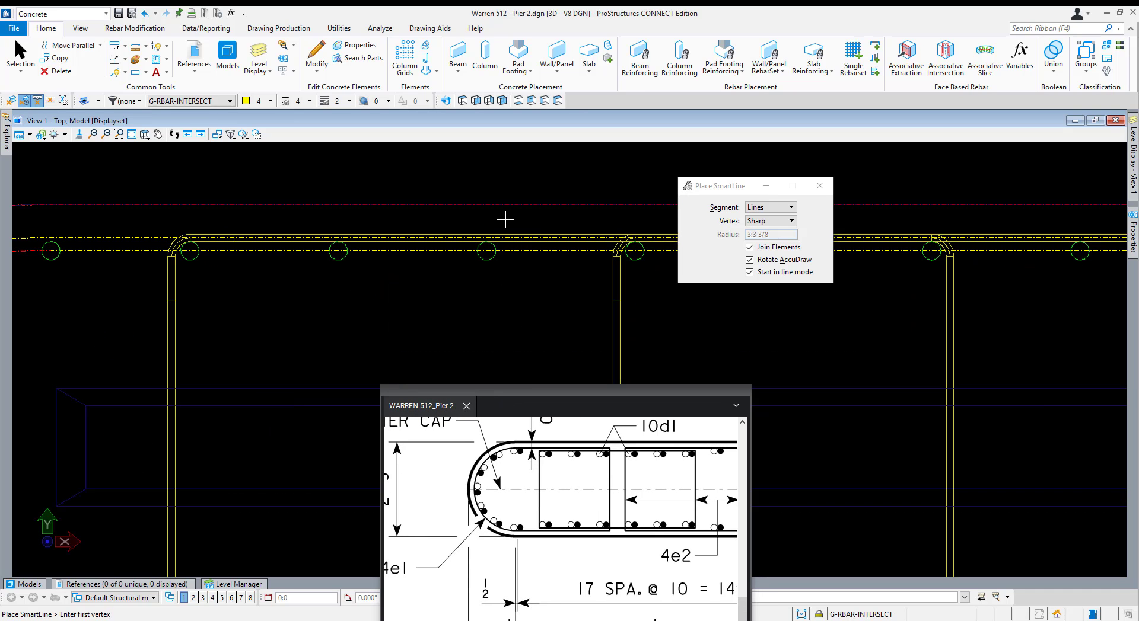
left_click(498, 205)
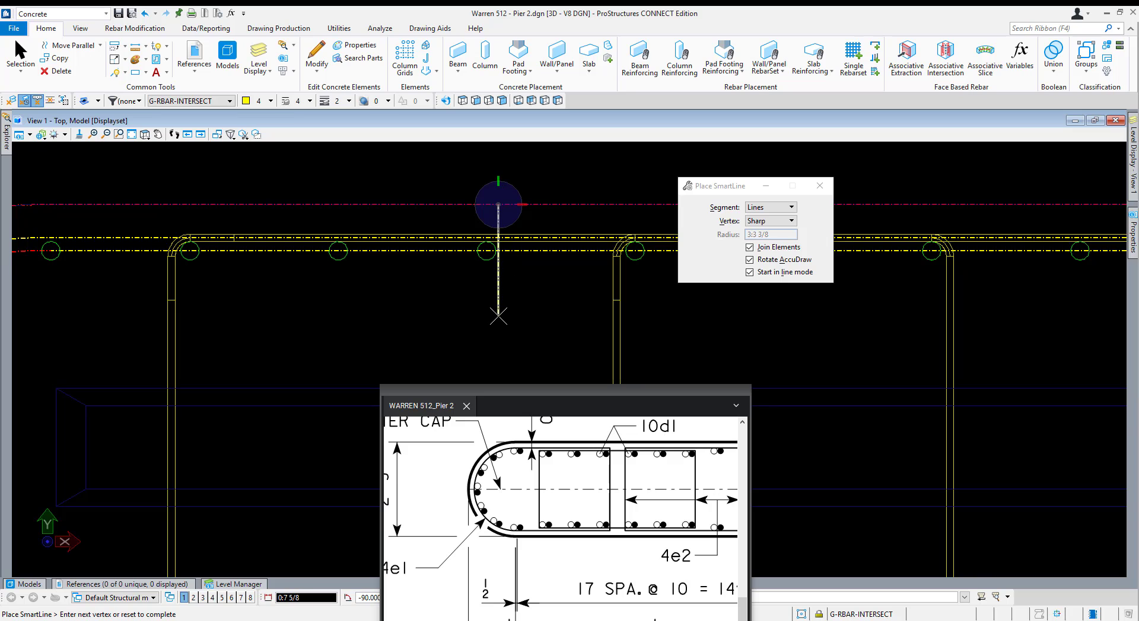
right_click(498, 317)
Check the right end in Section B-B and draw a straight guide line across the column's full width near its right end.
scroll(498, 317, "down", 4)
scroll(559, 300, "up", 4)
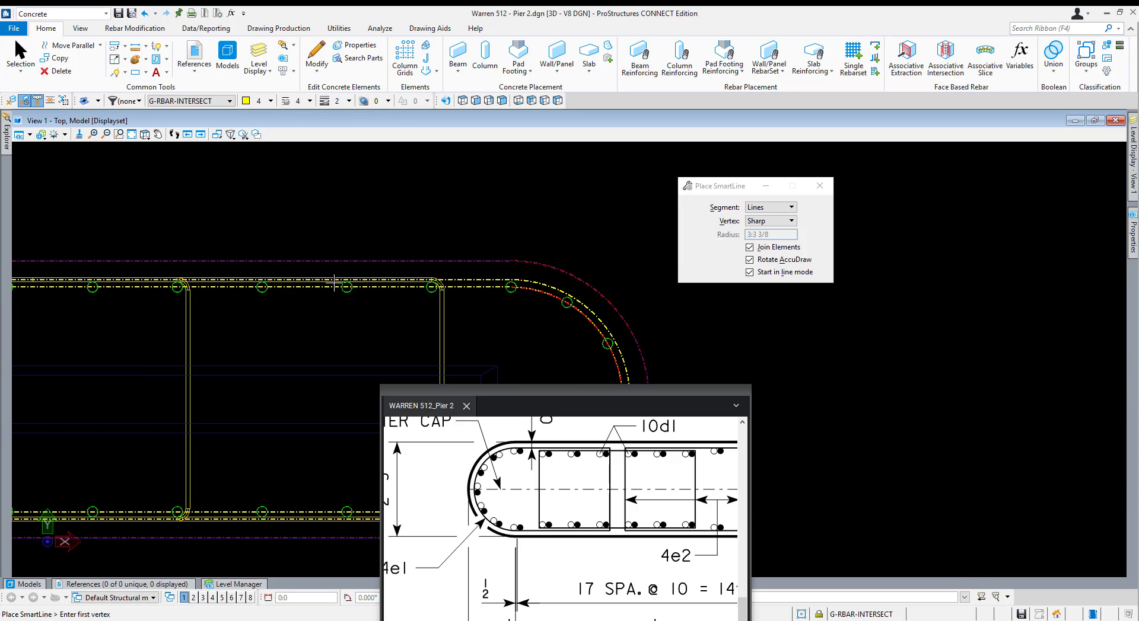
left_click_drag(733, 513, 486, 483)
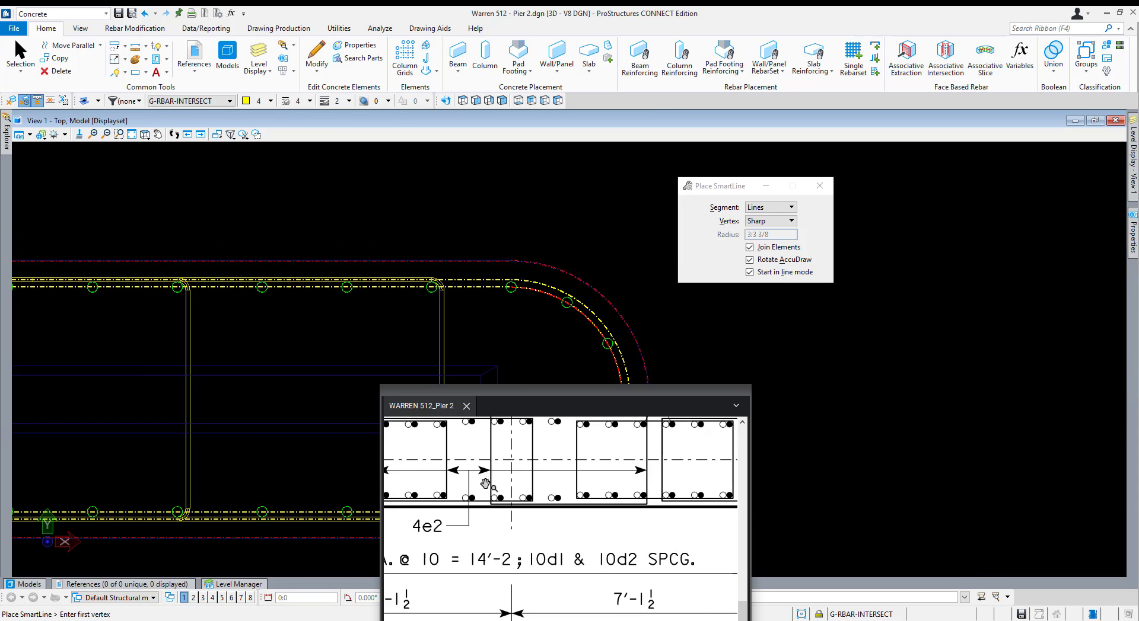
left_click_drag(669, 481, 519, 517)
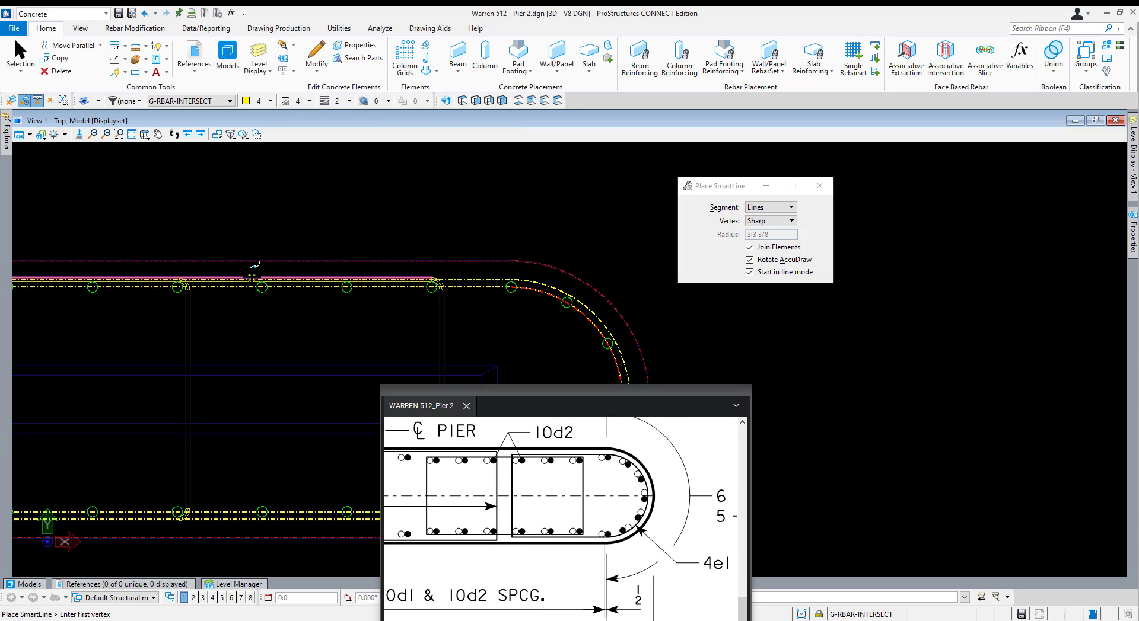
left_click(249, 277)
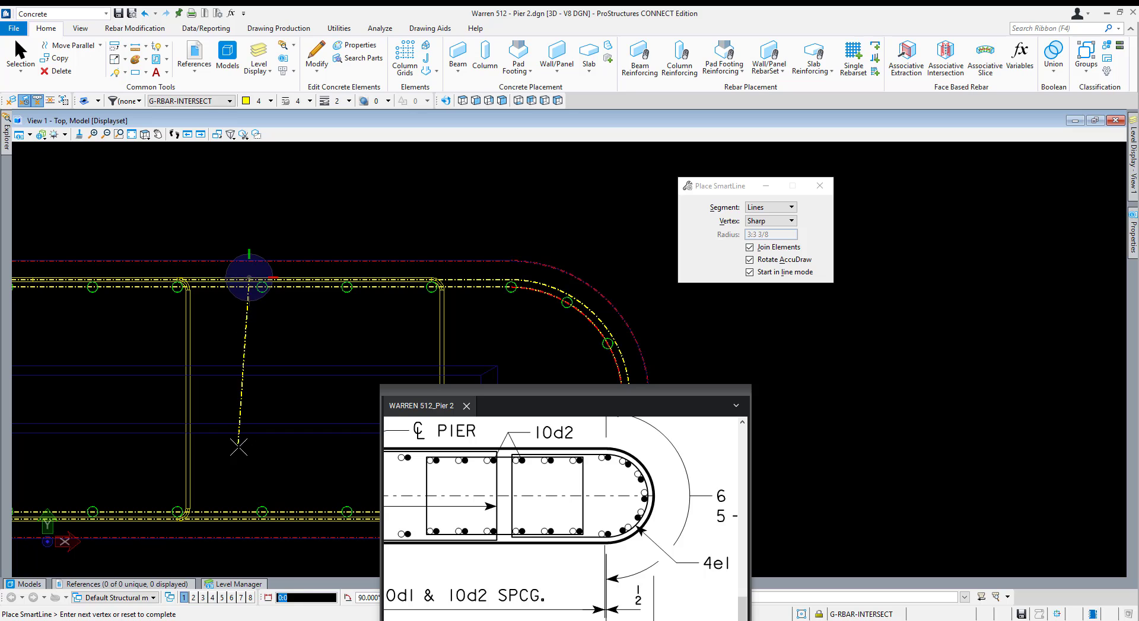
left_click(249, 564)
right_click(249, 564)
scroll(301, 498, "down", 5)
key("Escape")
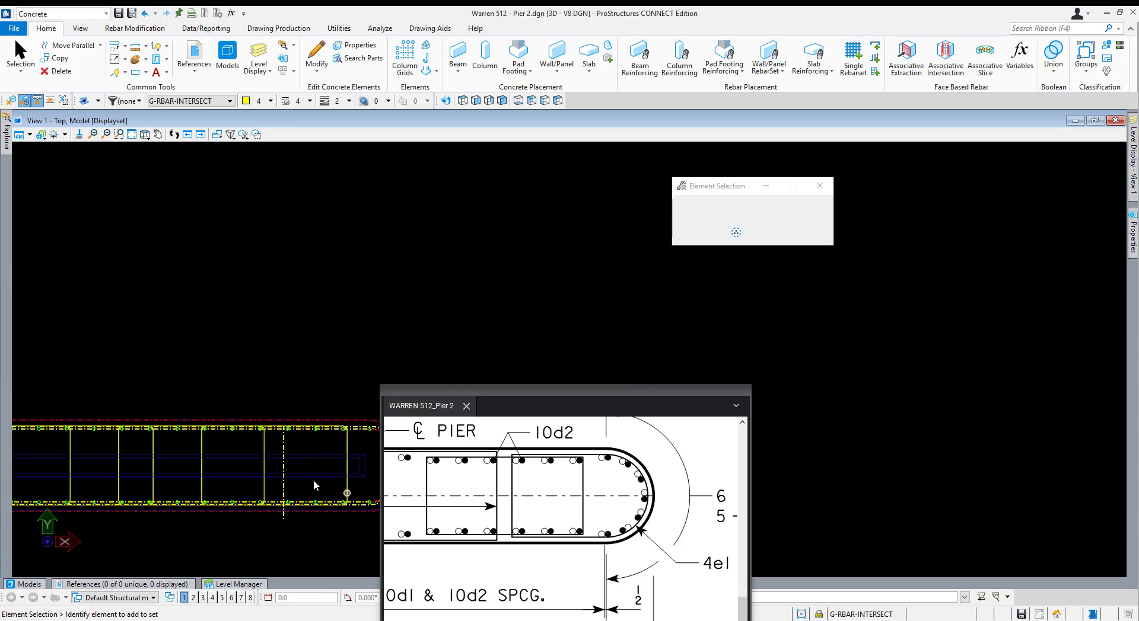
Move the full-width guide line near the right end onto the centre of the nearest vertical bar.
middle_click_drag(244, 490, 530, 286)
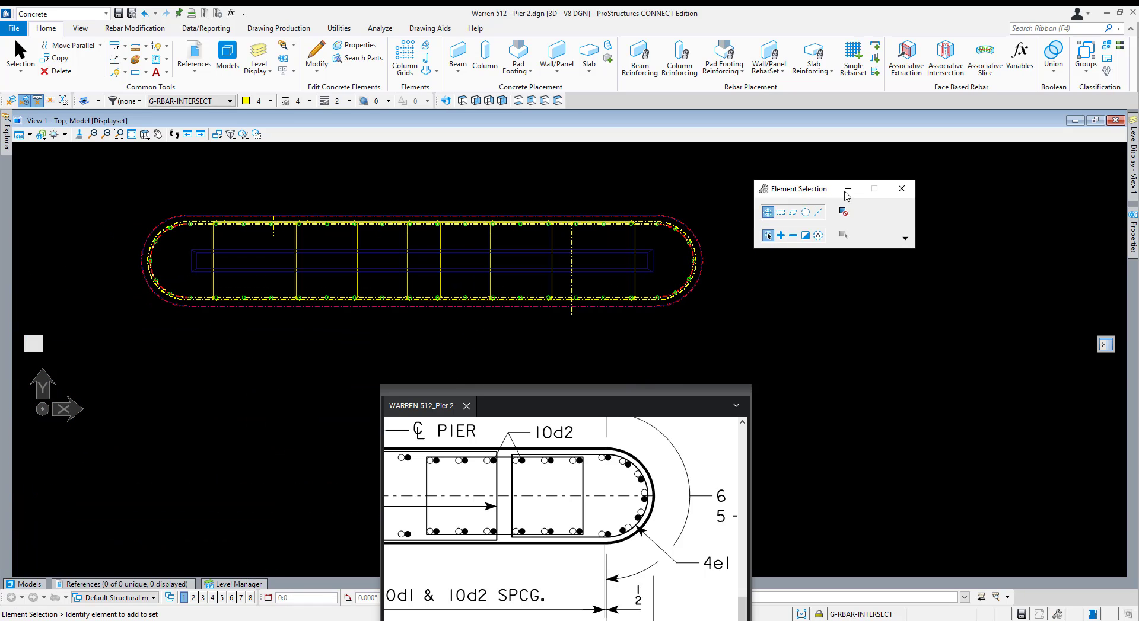
scroll(571, 287, "up", 3)
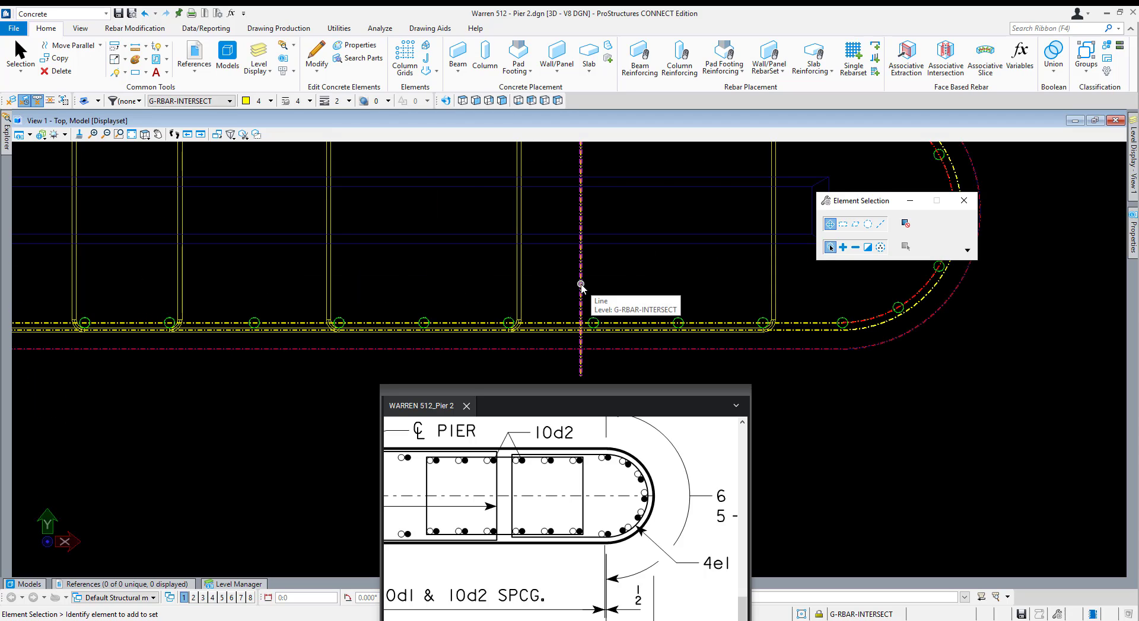
left_click(580, 285)
scroll(652, 288, "down", 3)
key("m")
scroll(631, 252, "up", 3)
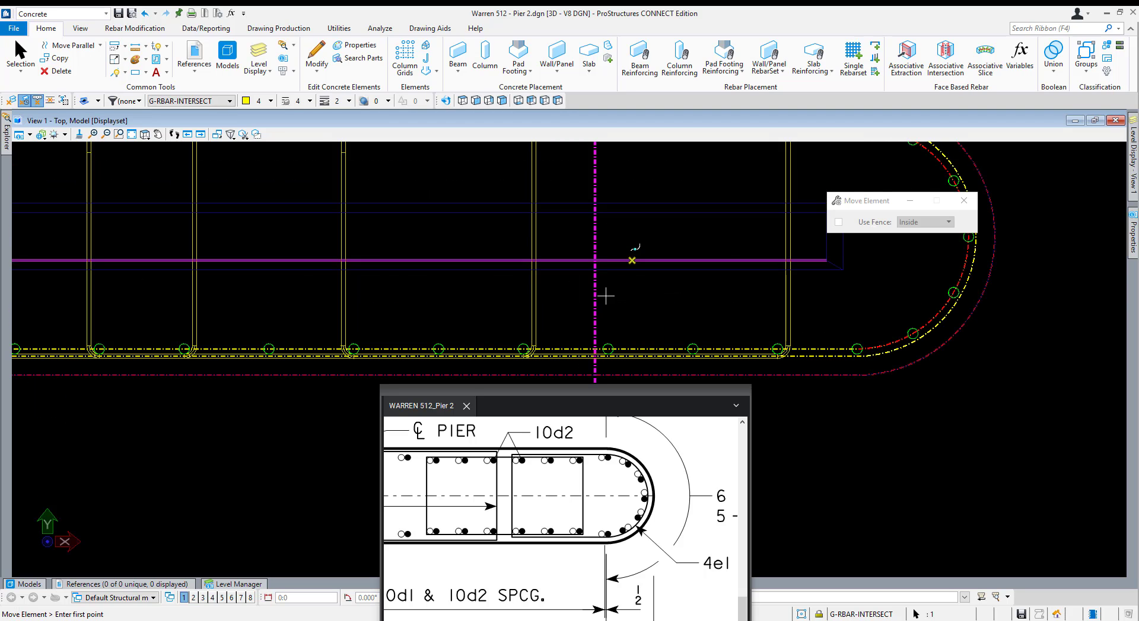
left_click(595, 299)
scroll(609, 327, "up", 3)
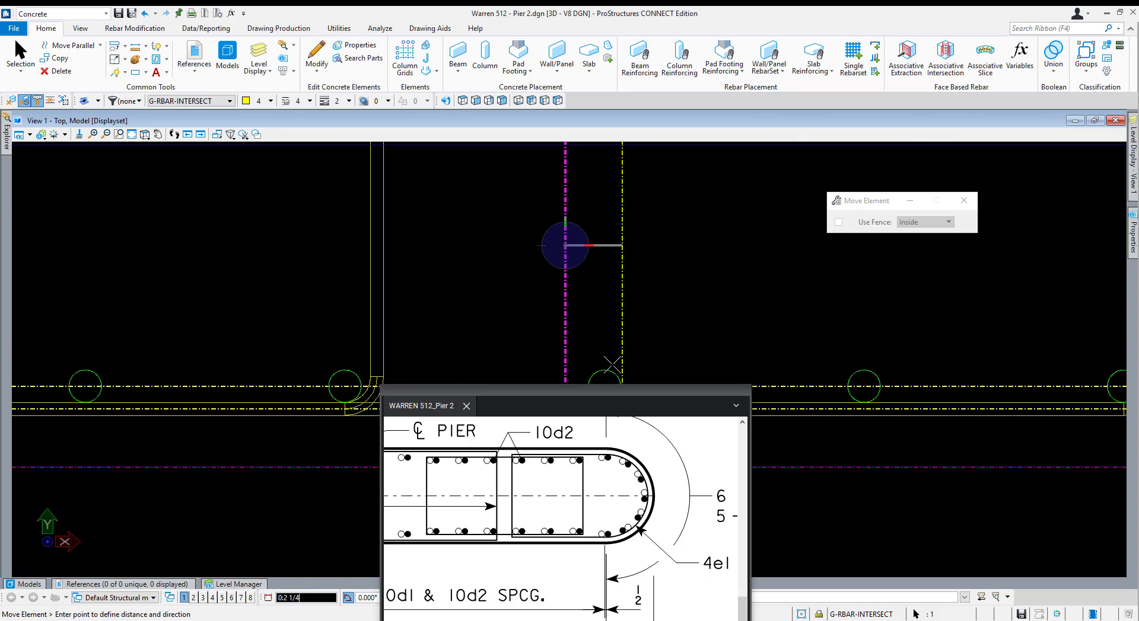
scroll(604, 372, "up", 3)
scroll(605, 363, "down", 3)
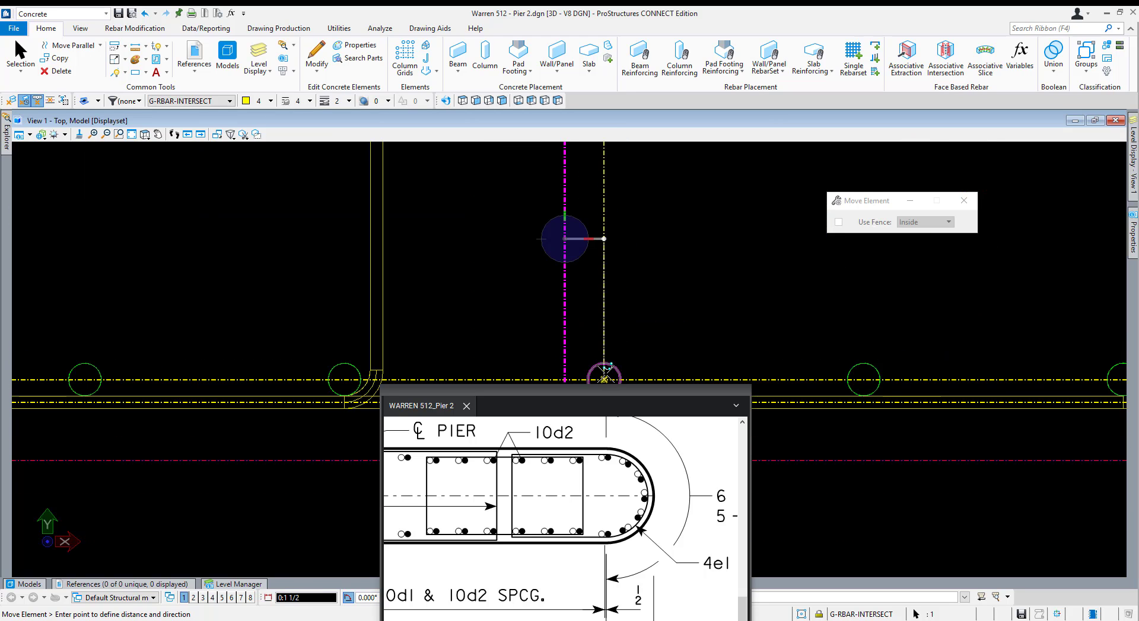
left_click(605, 377)
right_click(608, 369)
Move the full-width guide line 1 1/4 inches left, using the offset from a corner bar's centre to the adjoining tie leg's centreline.
scroll(724, 308, "down", 4)
scroll(710, 305, "up", 2)
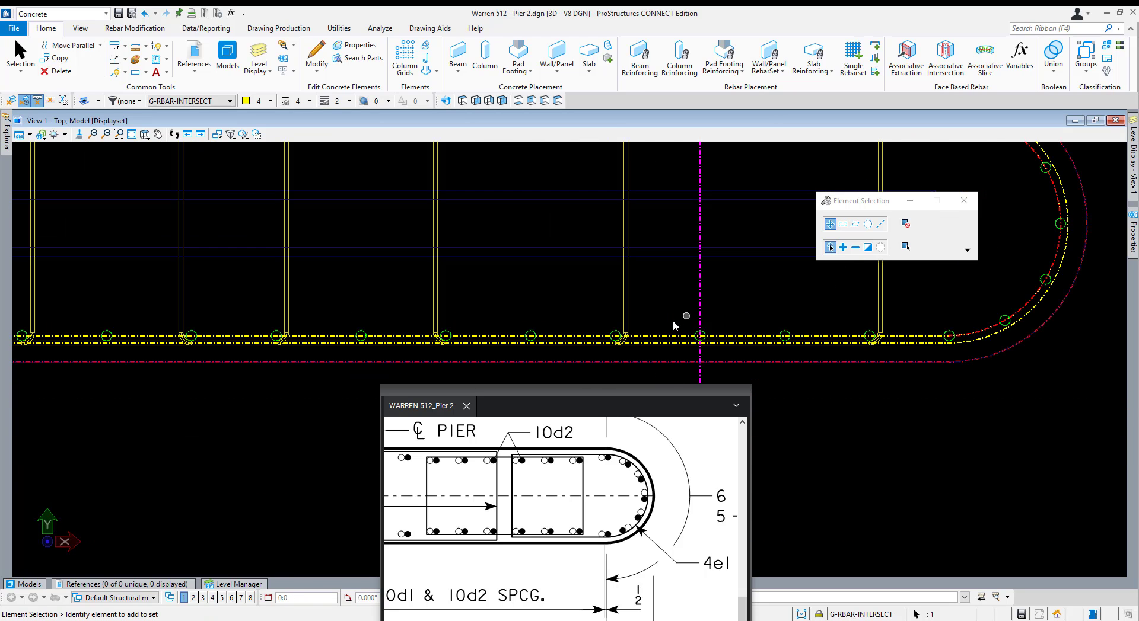
key("m")
scroll(429, 314, "up", 2)
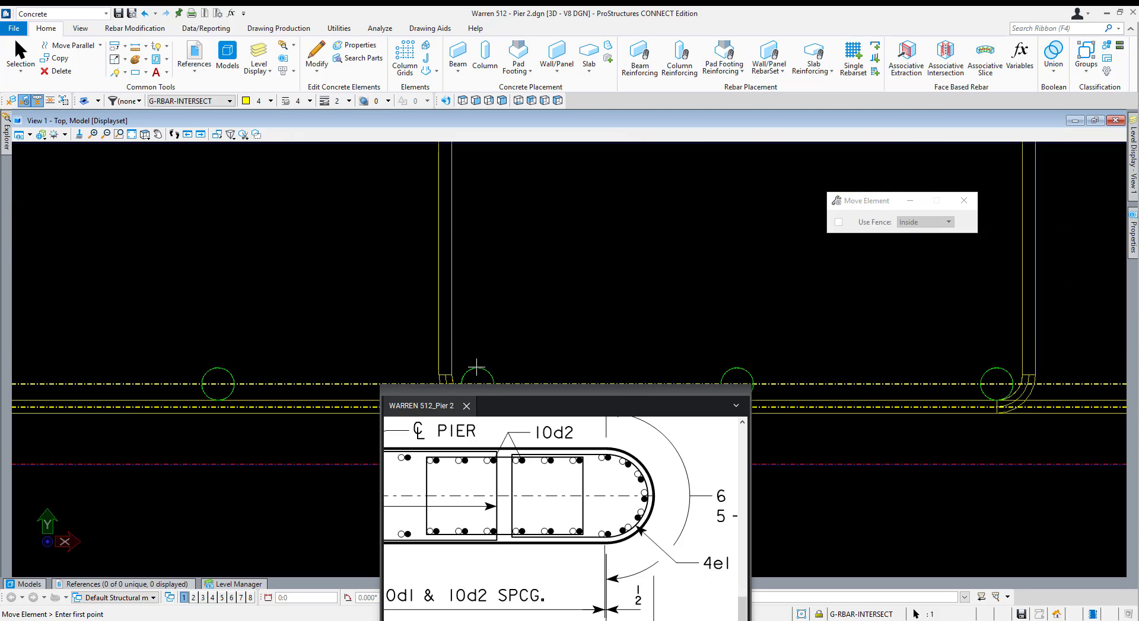
scroll(476, 368, "down", 1)
scroll(533, 341, "up", 2)
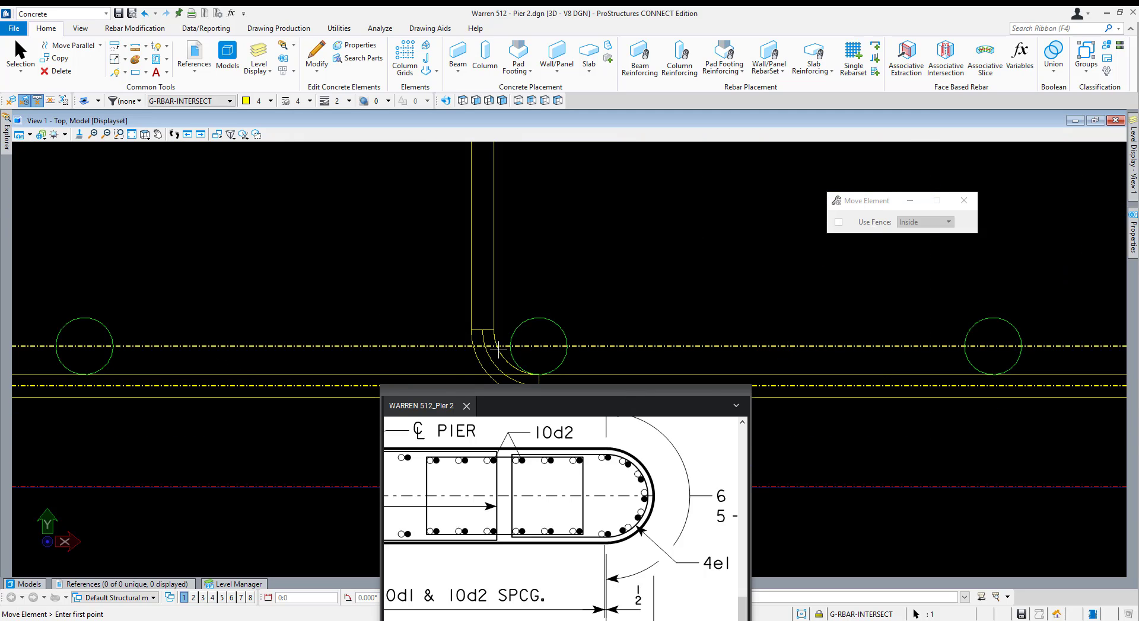
left_click(537, 347)
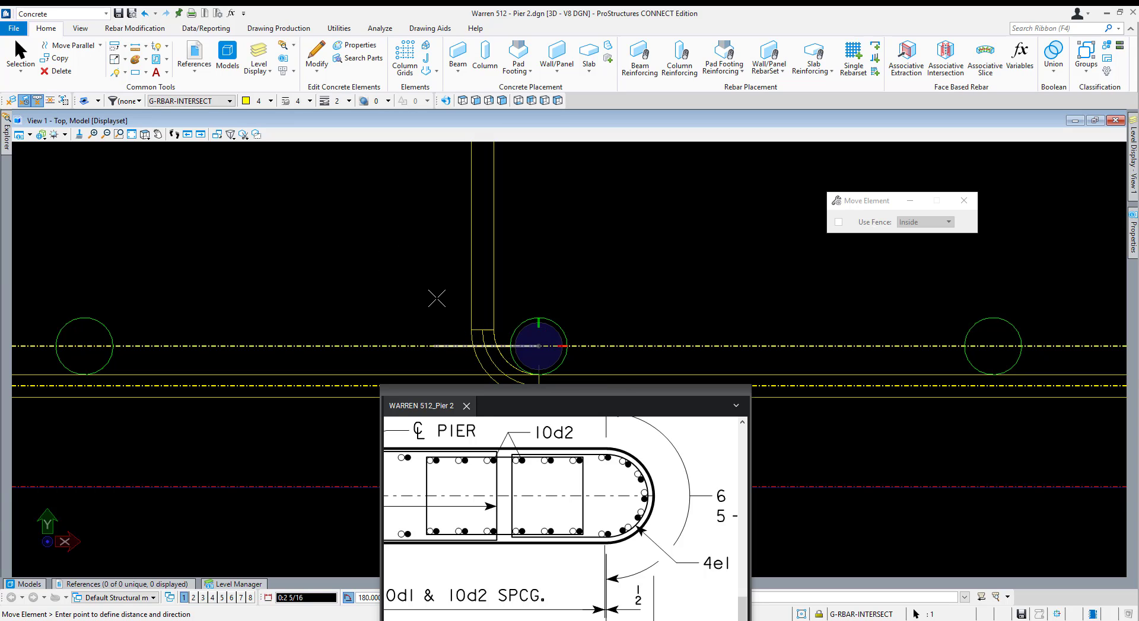
left_click(483, 326)
right_click(483, 327)
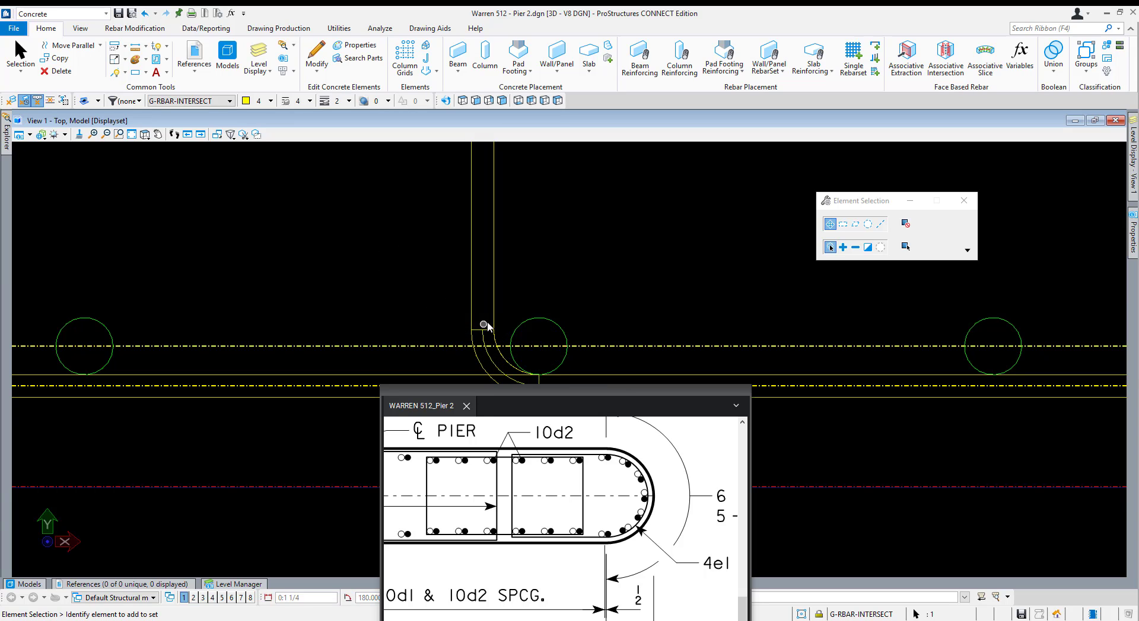
Move the short guide line near the left end onto the centre of the nearest upper vertical bar.
scroll(534, 325, "down", 8)
mouse_move(208, 293)
middle_mouse_down()
mouse_move(318, 290)
mouse_move(307, 304)
middle_mouse_up()
middle_click_drag(507, 310, 695, 306)
scroll(488, 214, "up", 5)
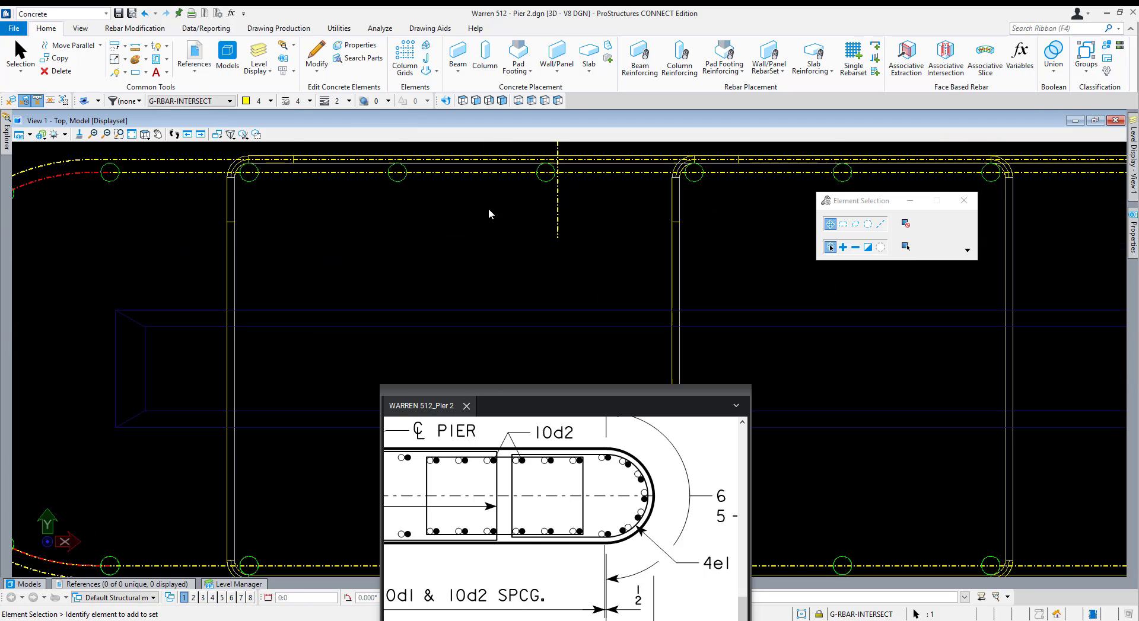
left_click(558, 210)
key("m")
left_click(558, 226)
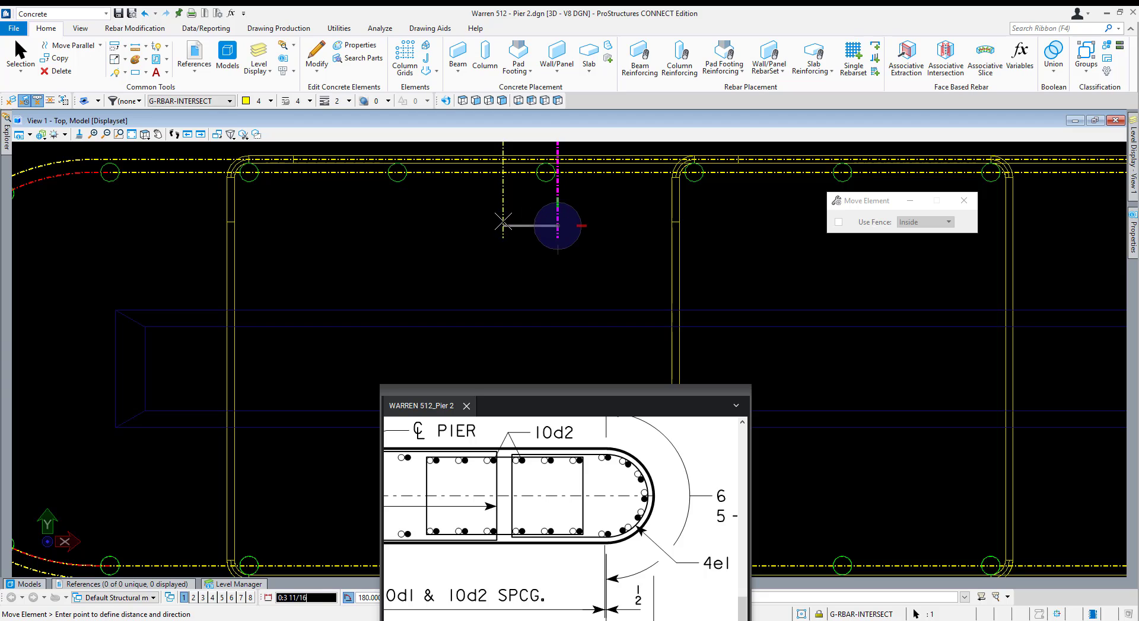
left_click(542, 181)
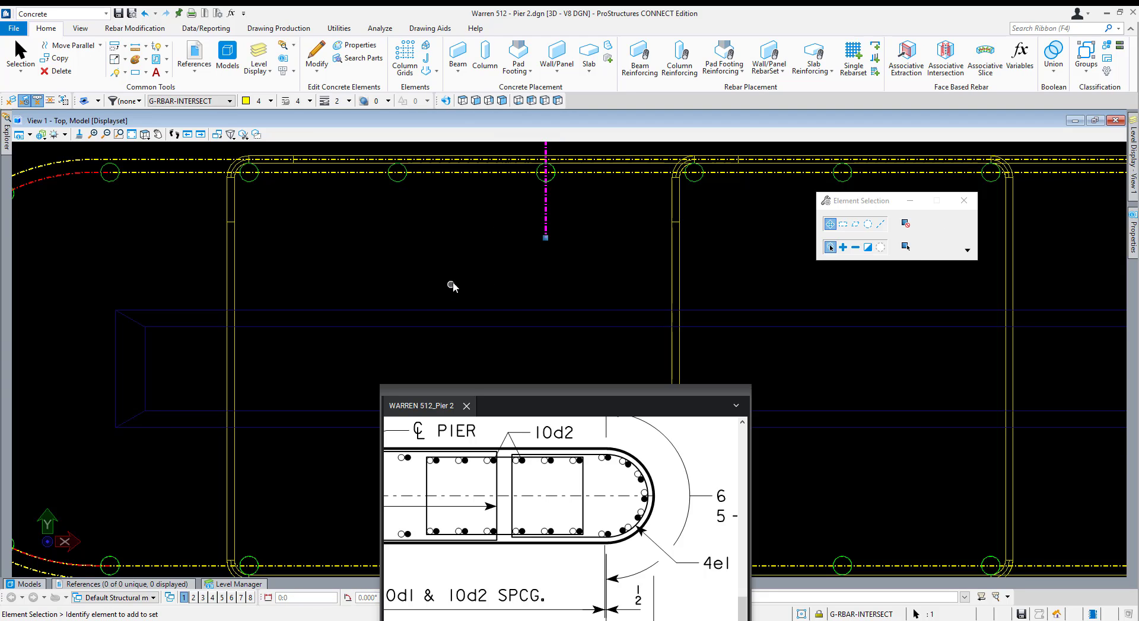
Move the short guide line 1 1/4 inches right, using the offset from a corner bar's centre to the adjoining tie leg's centreline.
scroll(466, 273, "down", 4)
key("m")
scroll(768, 233, "up", 6)
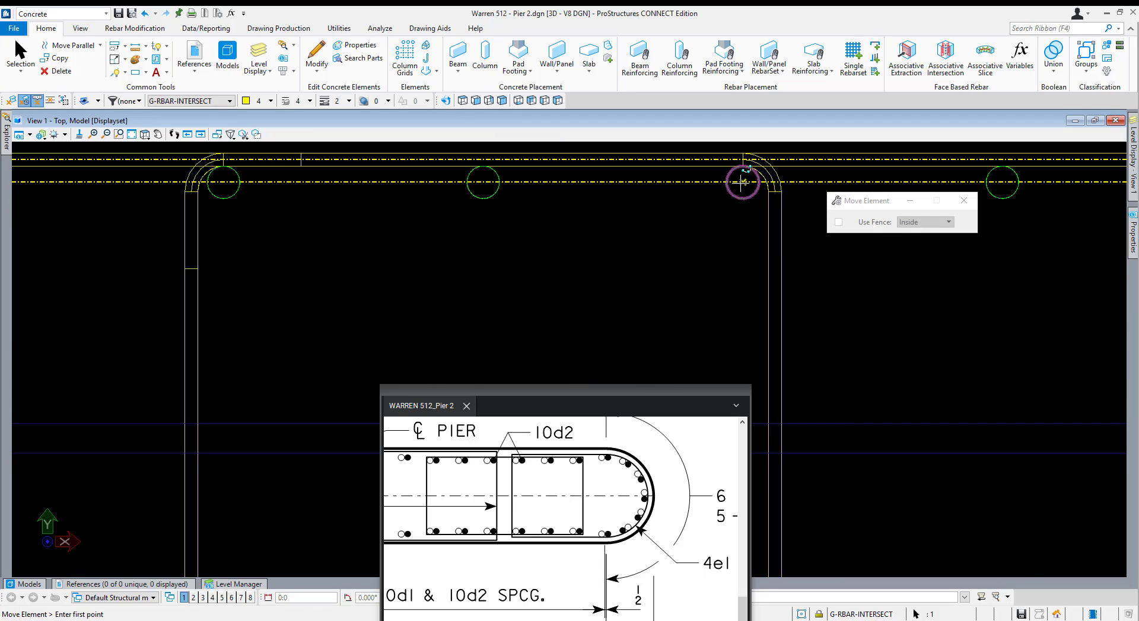
left_click(743, 182)
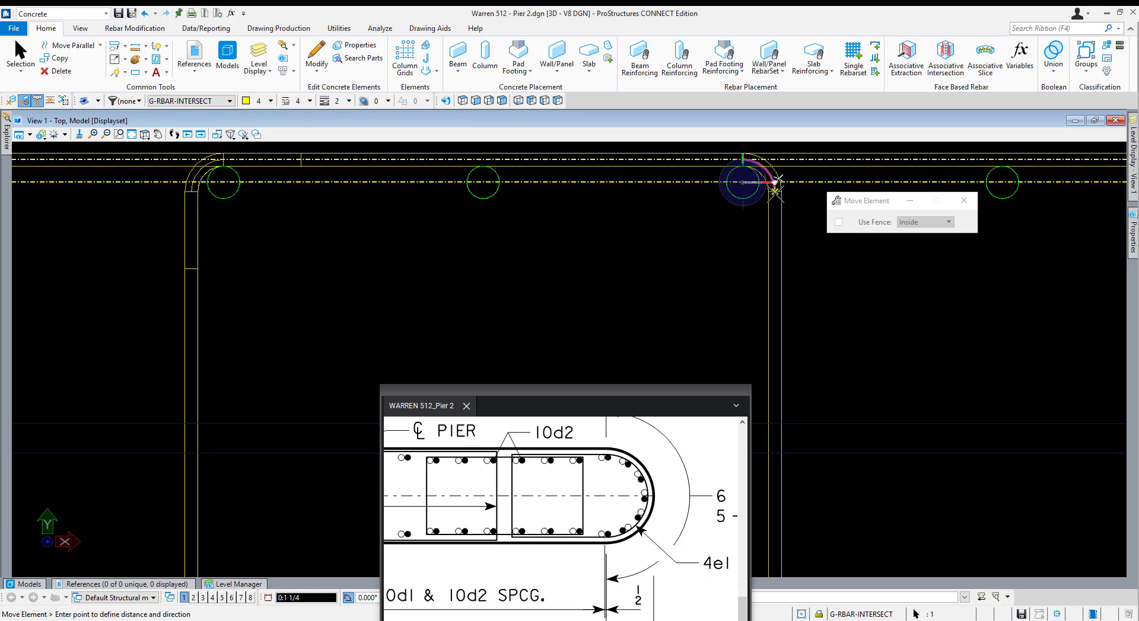
left_click(776, 190)
scroll(780, 212, "down", 4)
scroll(560, 194, "up", 4)
scroll(561, 194, "down", 5)
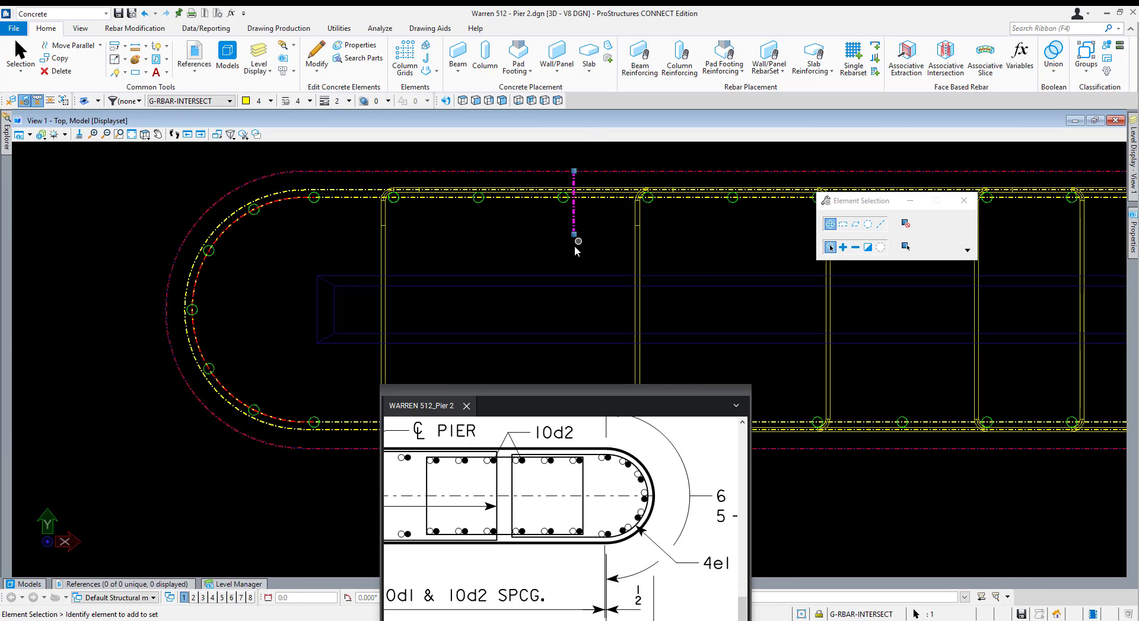
Extend the short guide line near the left end downward so it crosses the column's full width.
left_click(573, 236)
scroll(574, 226, "down", 5)
left_click(573, 319)
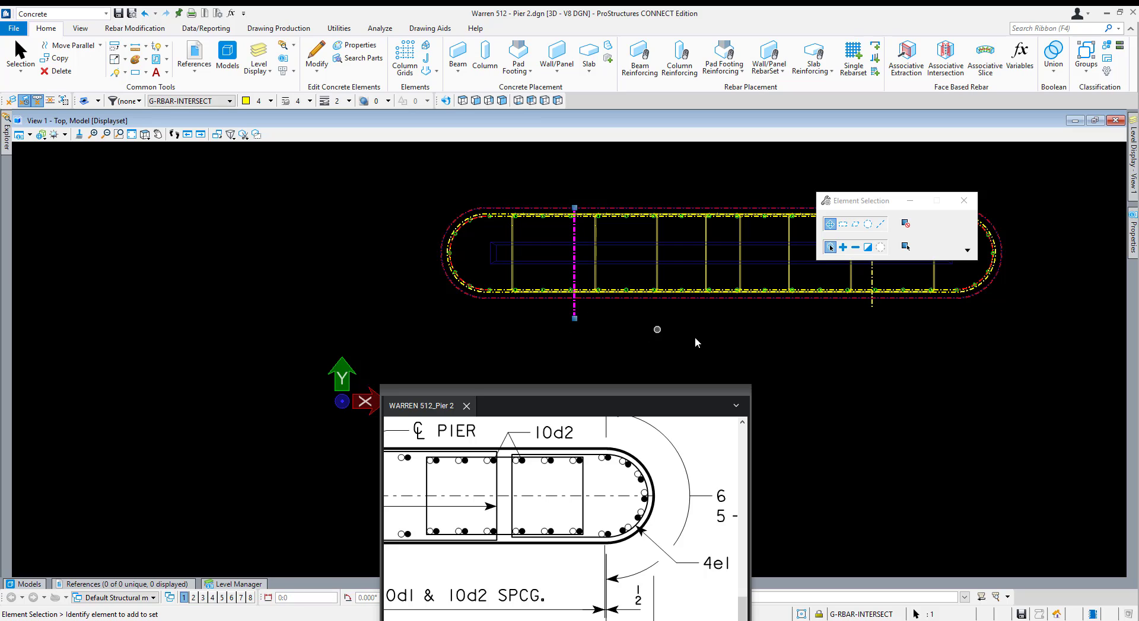
left_click(691, 335)
Hide the S-CONC-COLS-FNDN and SR-RBAR-COLS levels so only the column outlines and guide lines remain in view.
scroll(526, 282, "up", 5)
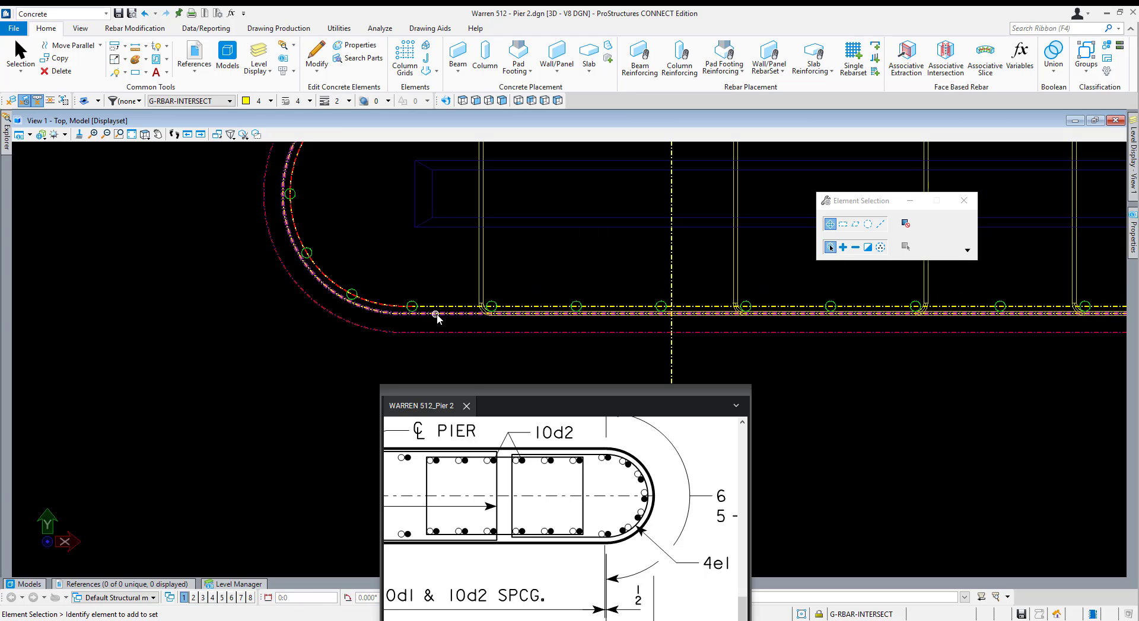
left_click(436, 315)
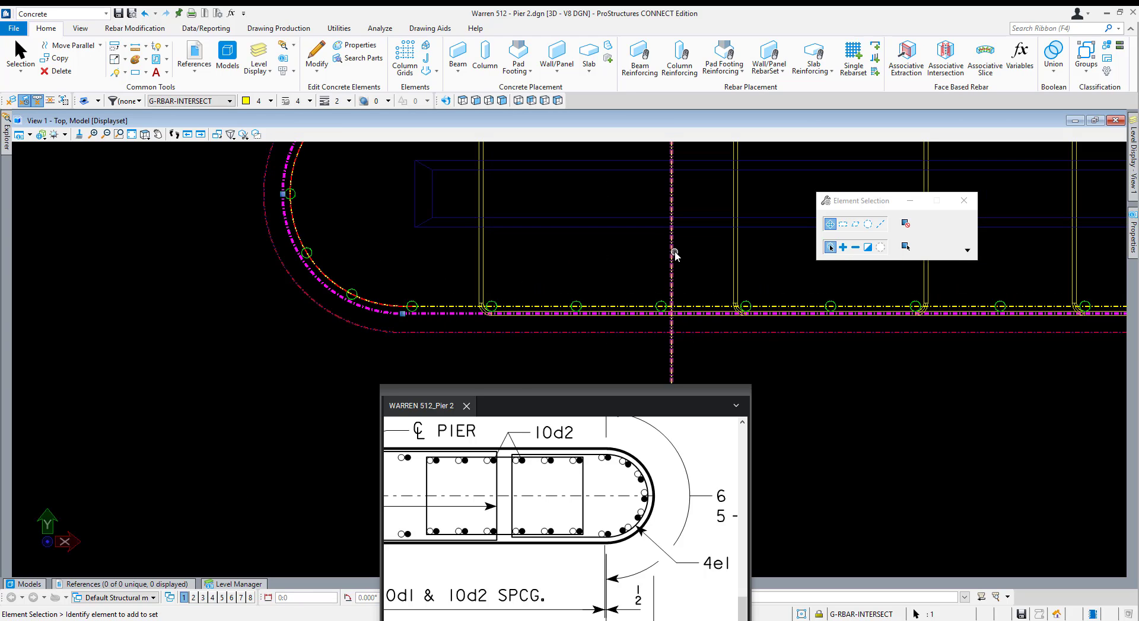
scroll(674, 254, "down", 5)
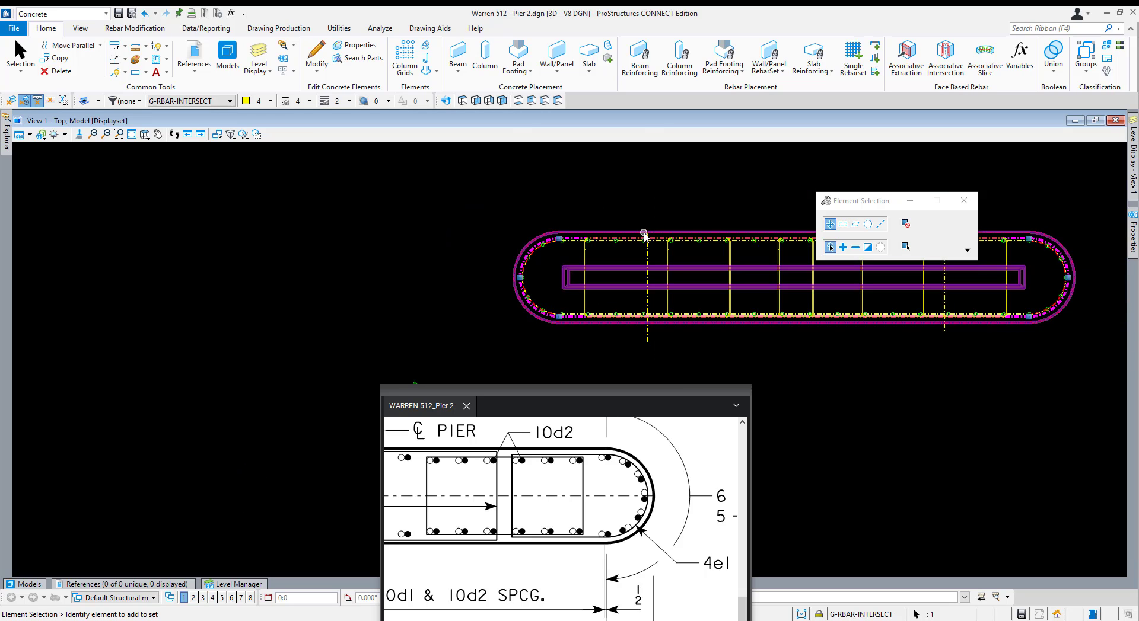
left_click(448, 277)
left_click(646, 254)
mouse_move(631, 261)
middle_mouse_down()
mouse_move(497, 274)
mouse_move(508, 264)
middle_mouse_up()
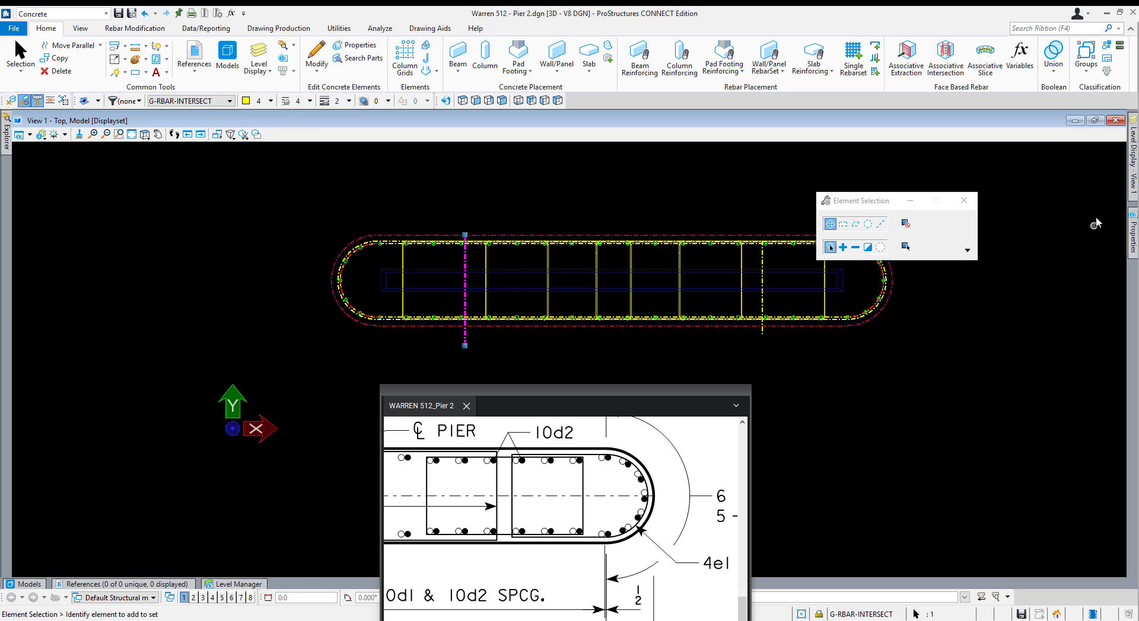
left_click(1132, 178)
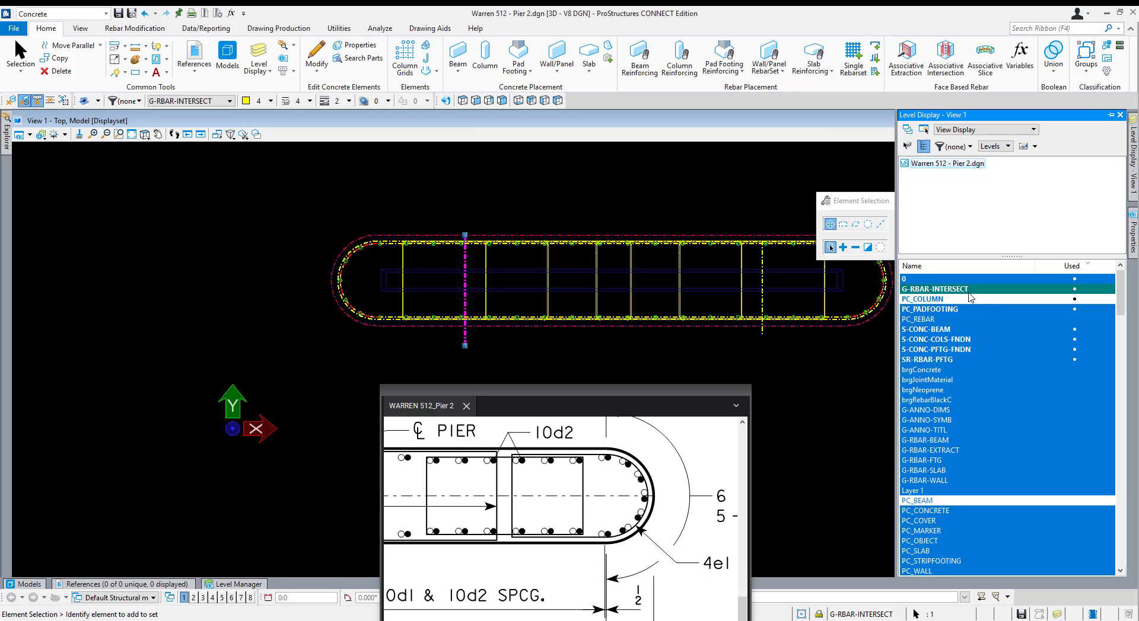
left_click(960, 341)
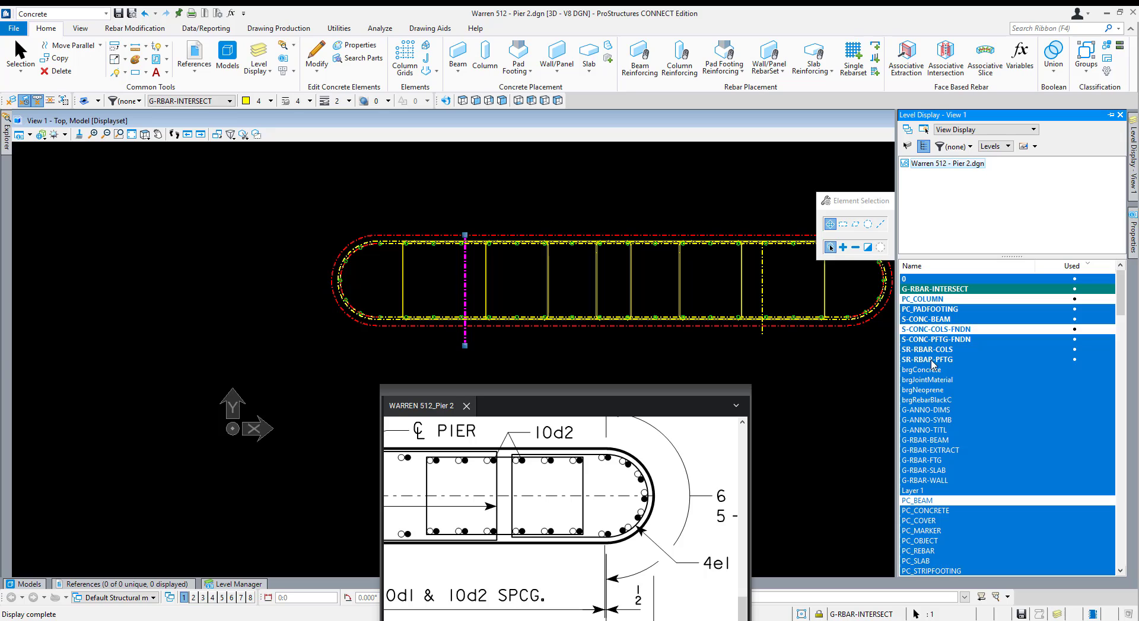
left_click(926, 350)
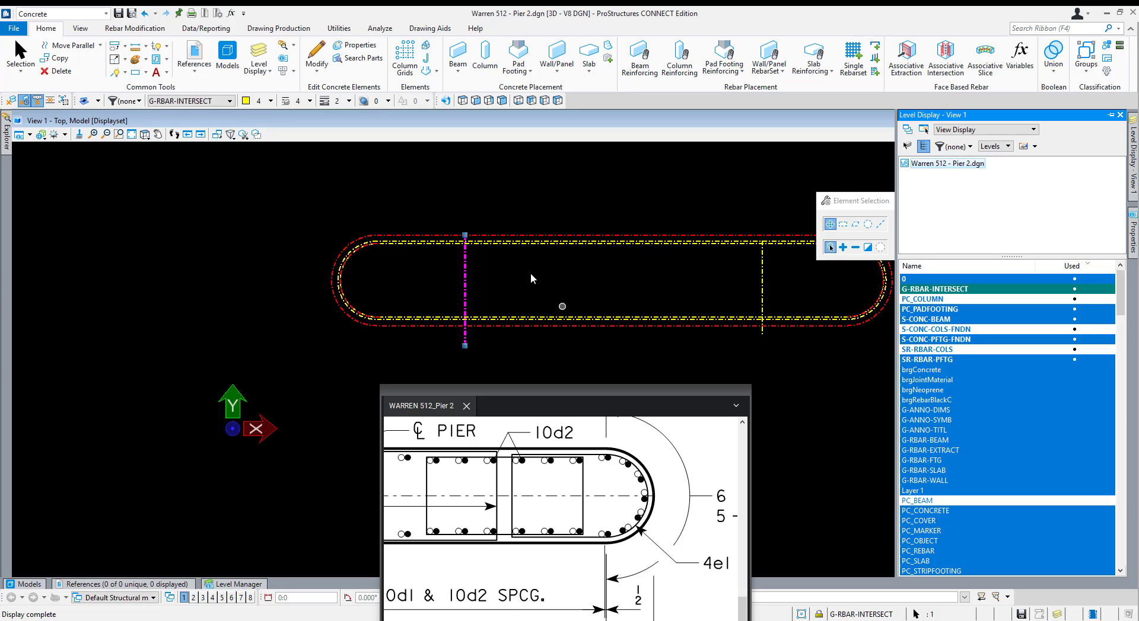
Set the colour of the innermost rounded-end outline on G-RBAR-INTERSECT to ByLevel (3).
scroll(463, 242, "up", 5)
left_click(463, 240)
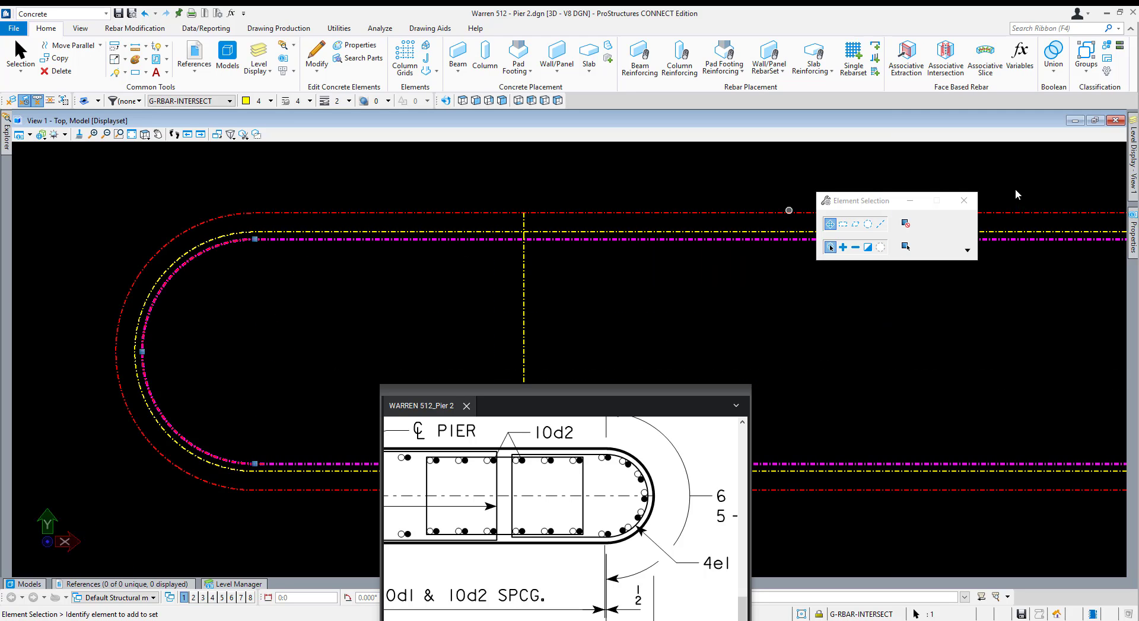
mouse_move(1132, 153)
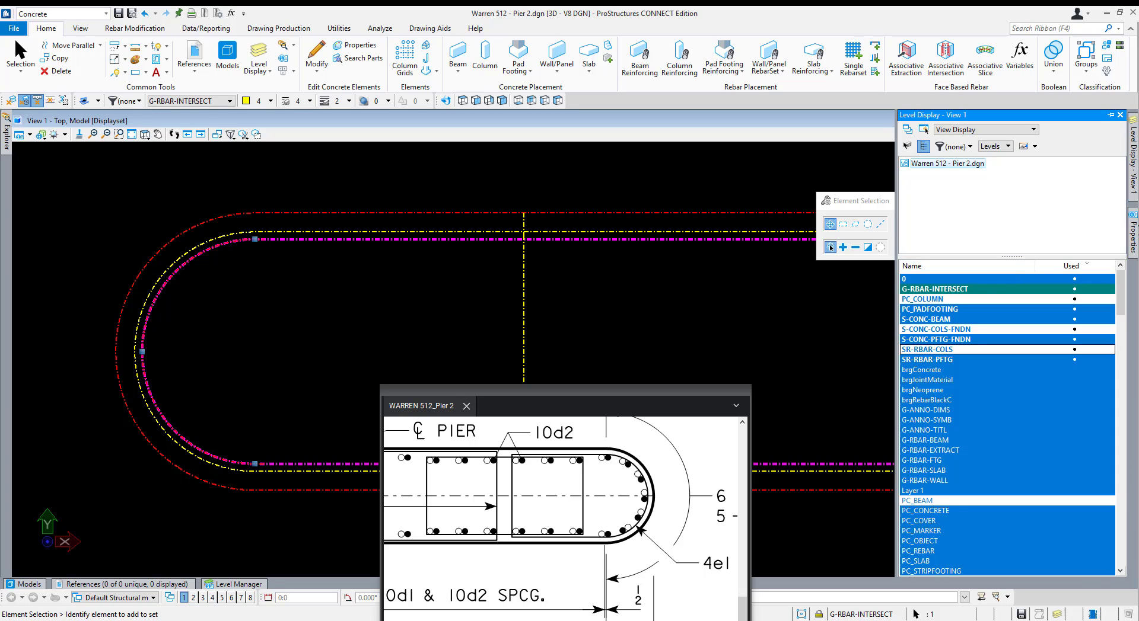
mouse_move(1133, 231)
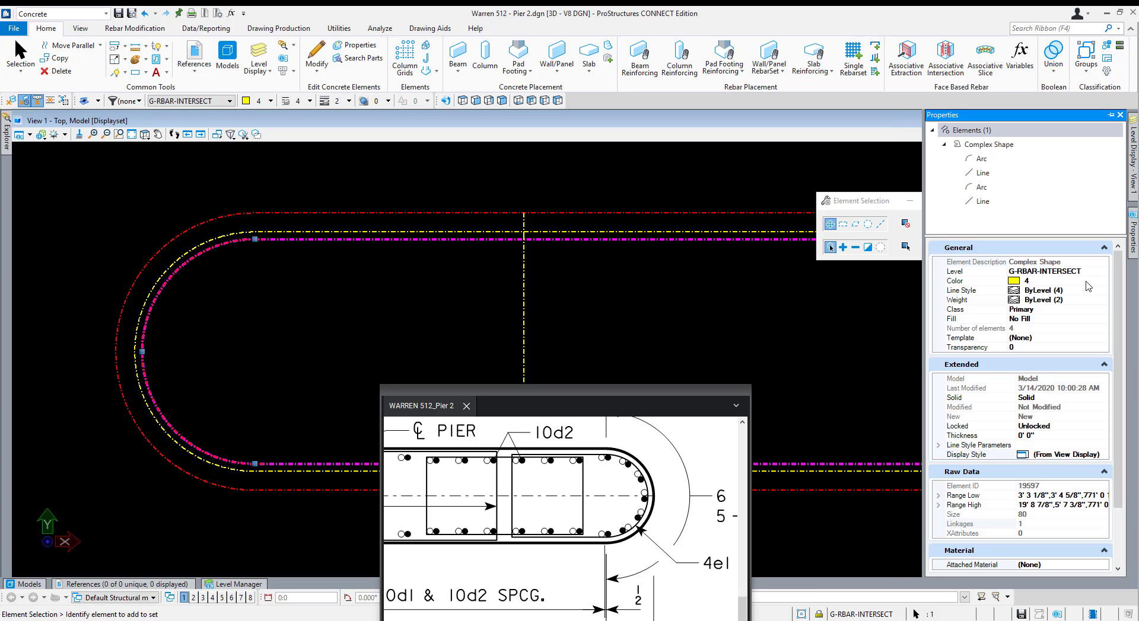
left_click(1086, 282)
key("Return")
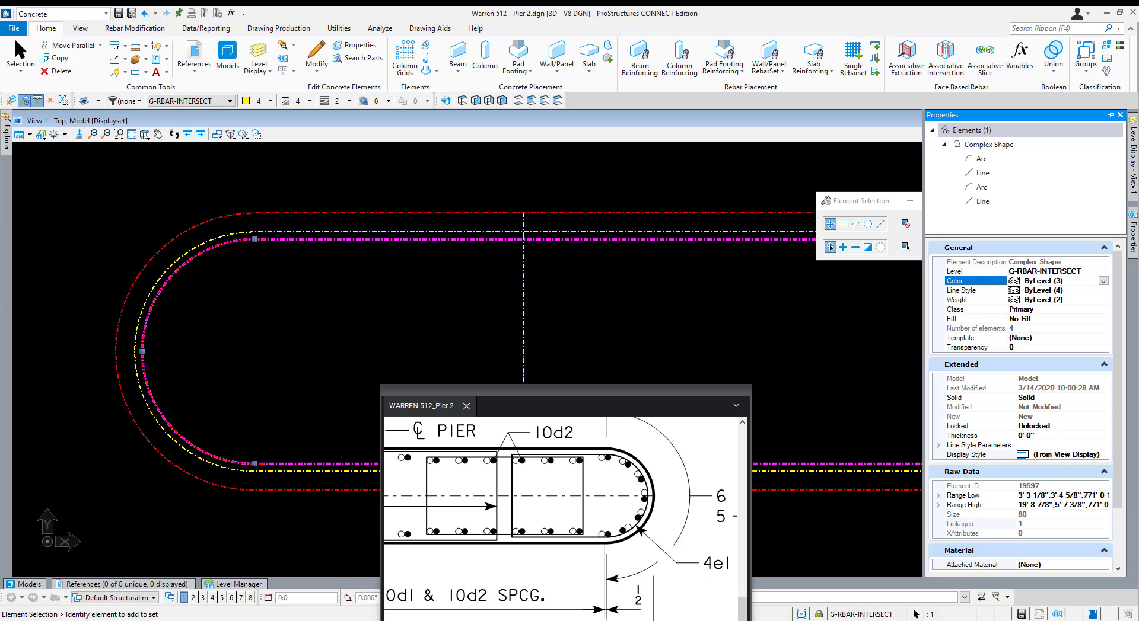
Break the middle rebar outline of the pier where the two vertical lines cross it.
left_click(515, 231)
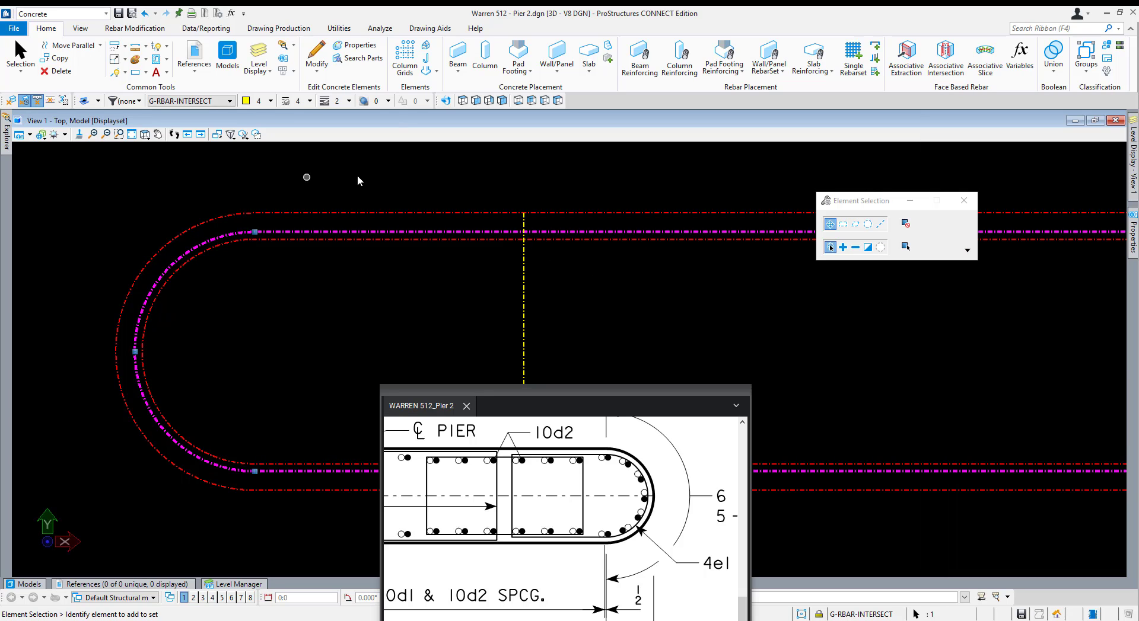
scroll(312, 195, "down", 5)
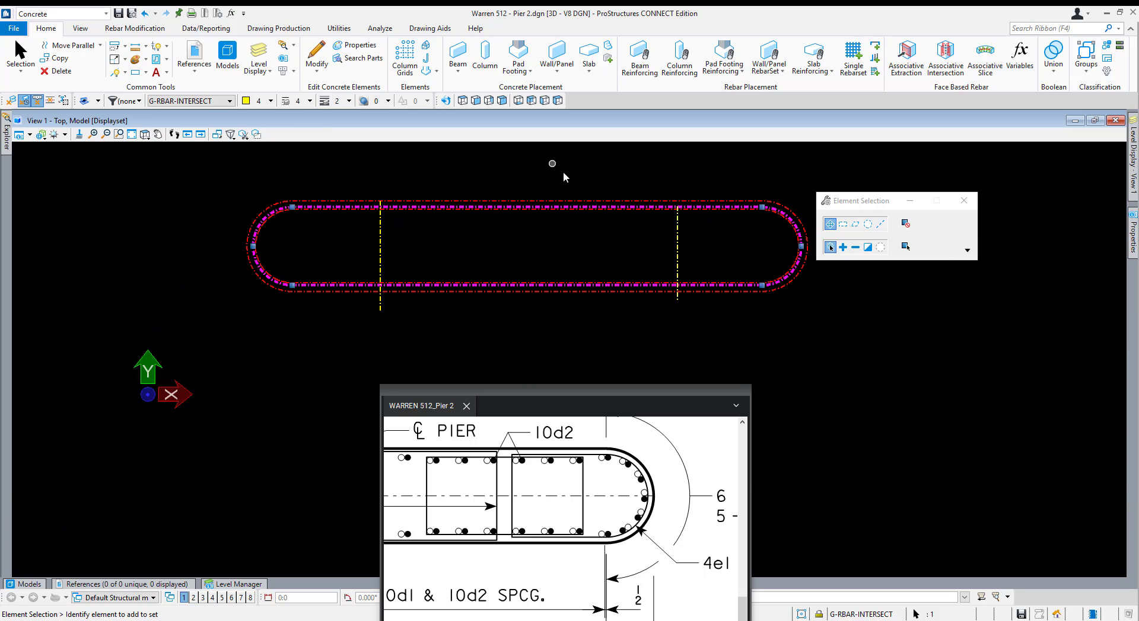
left_click_drag(733, 237, 367, 249)
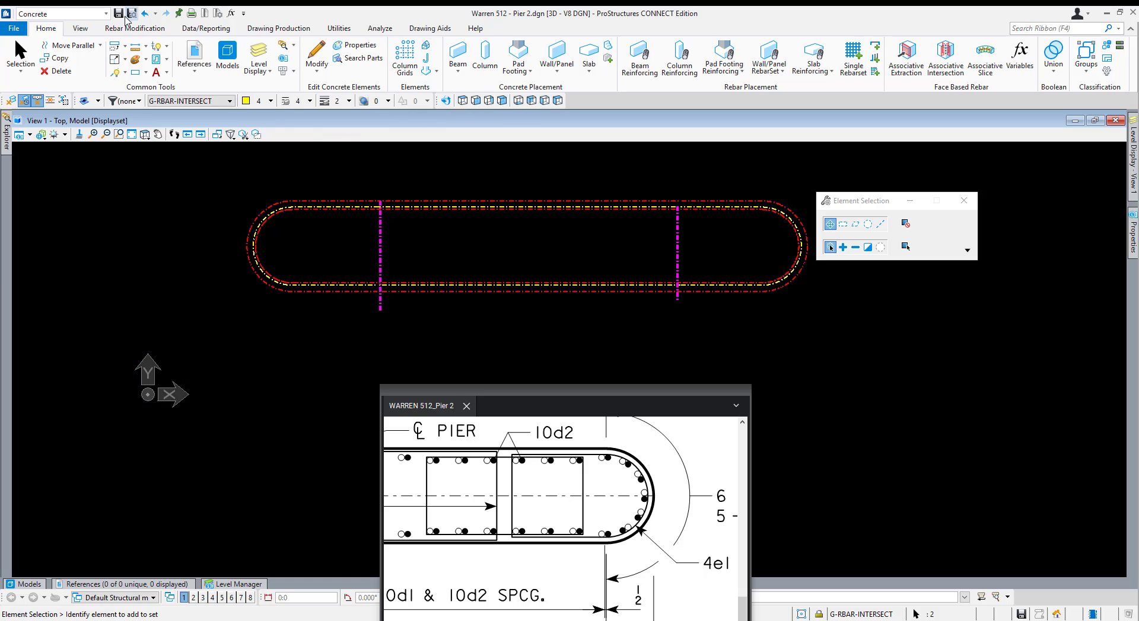
left_click(125, 59)
left_click(149, 94)
scroll(700, 207, "up", 3)
left_click(699, 208)
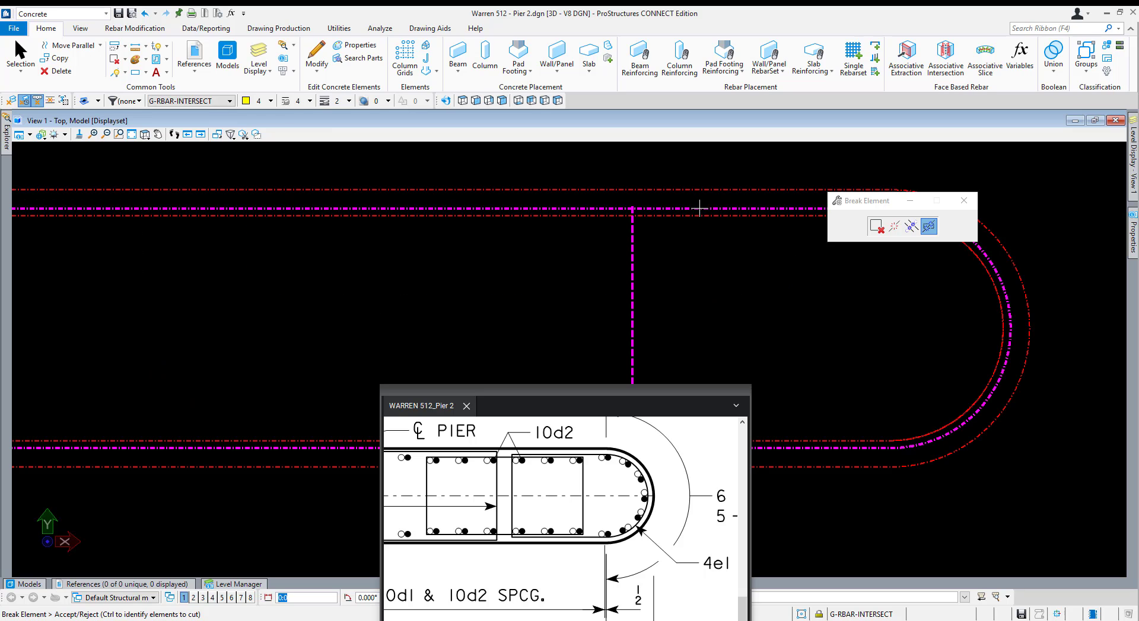
left_click(794, 271)
key("Escape")
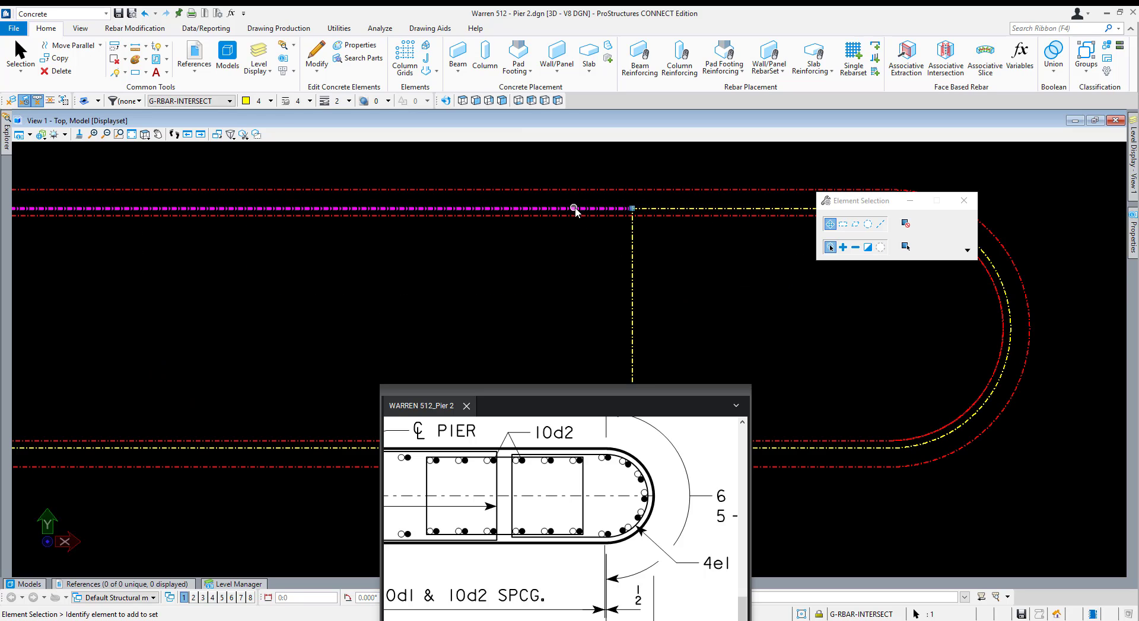
Delete the two straight middle segments of the broken outline together with both vertical cutting lines.
left_click(633, 241, "ctrl")
scroll(663, 242, "down", 2)
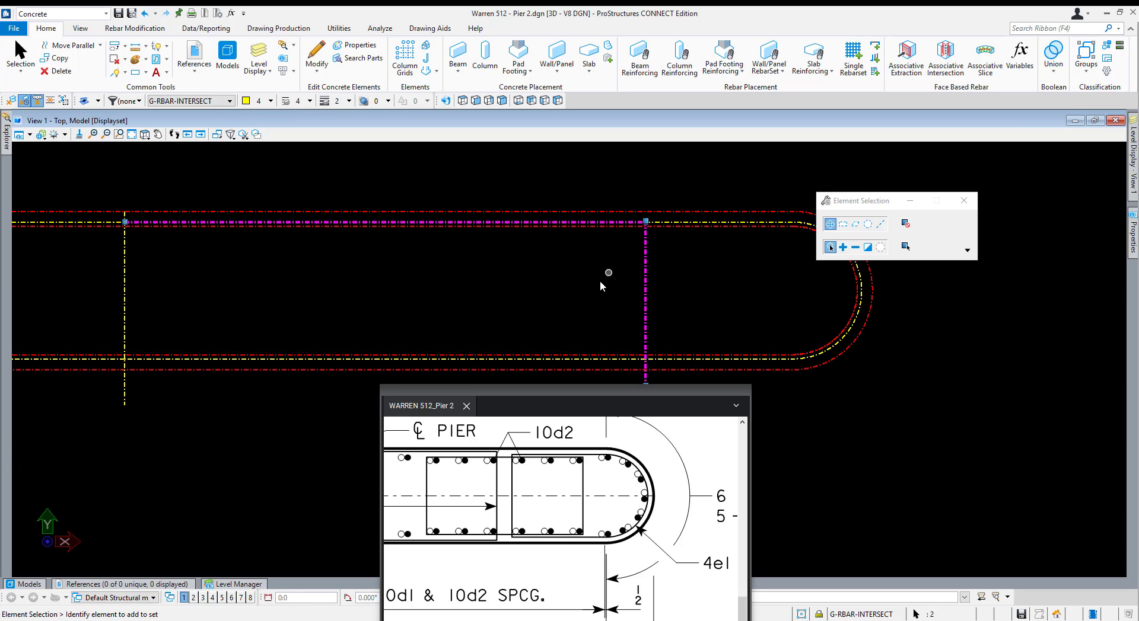
left_click(605, 360, "ctrl")
scroll(741, 298, "down", 2)
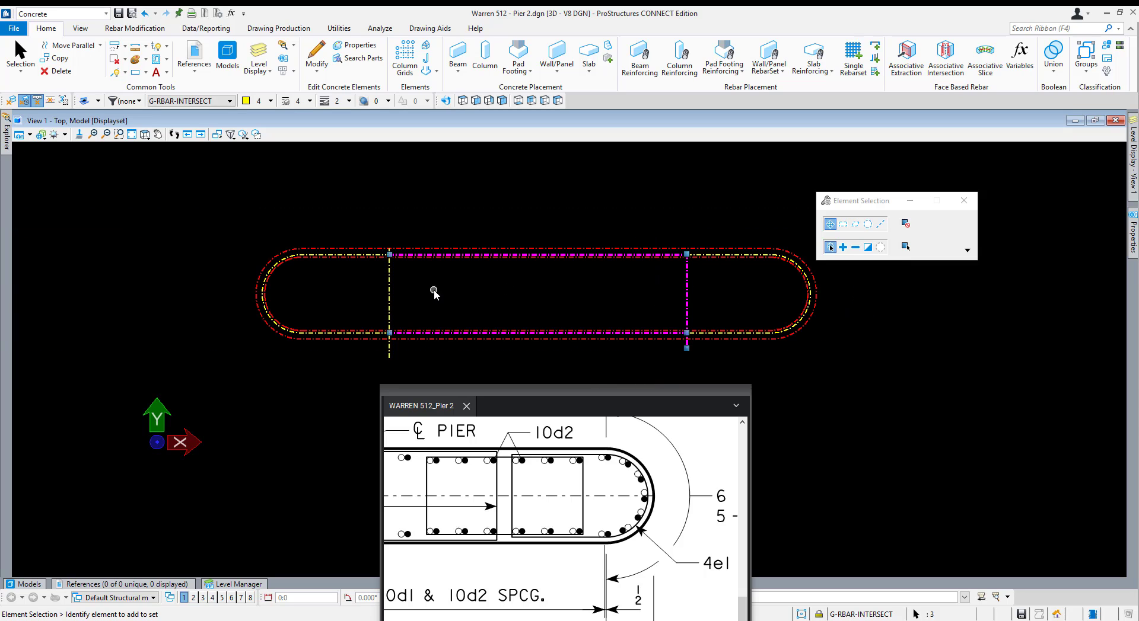
left_click(389, 280, "ctrl")
key("Delete")
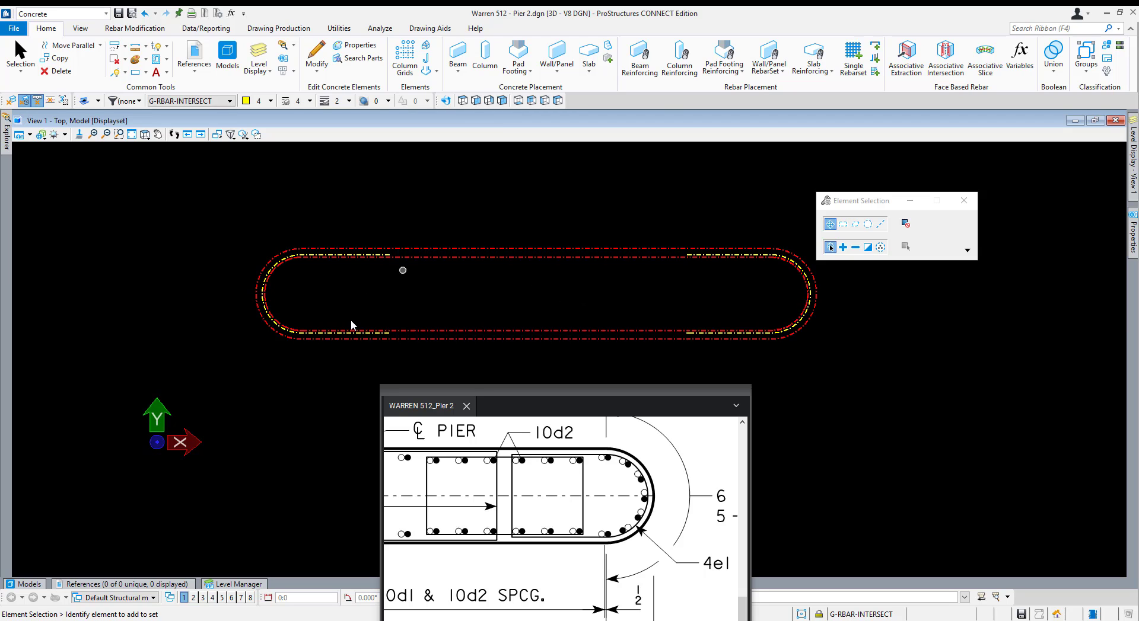
middle_click_drag(356, 285, 442, 264)
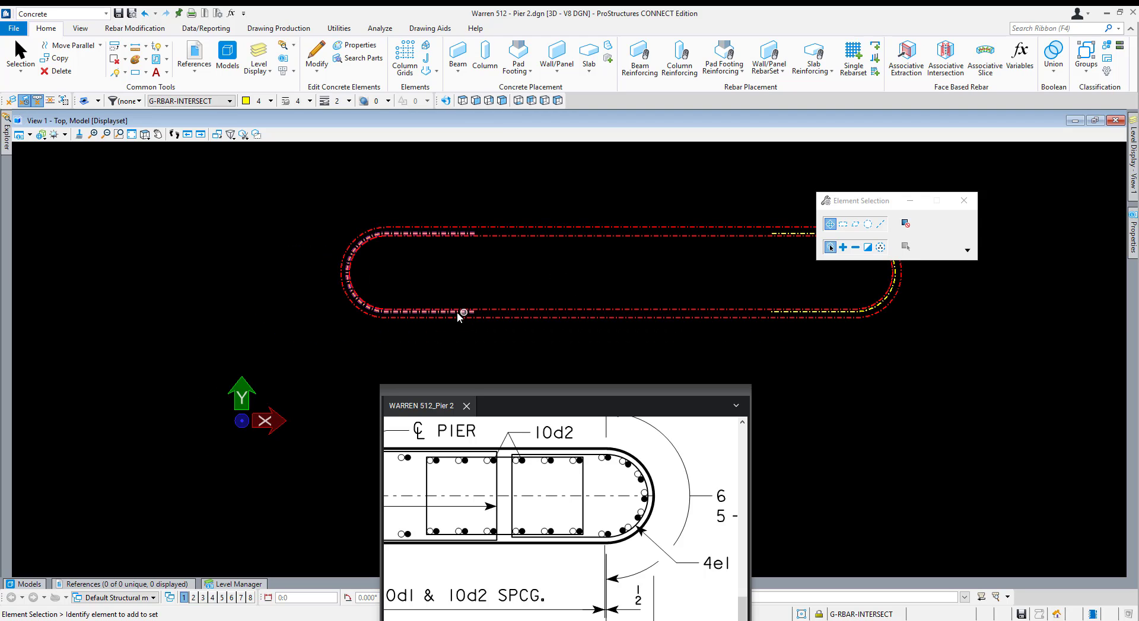
left_click(465, 234)
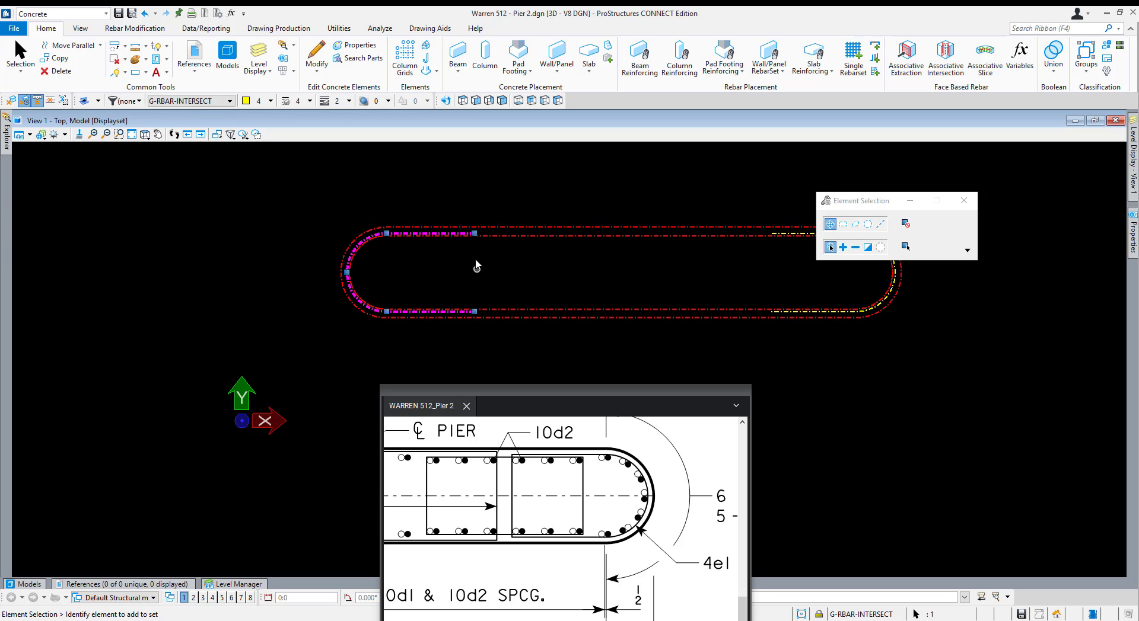
scroll(474, 310, "up", 4)
scroll(473, 304, "down", 4)
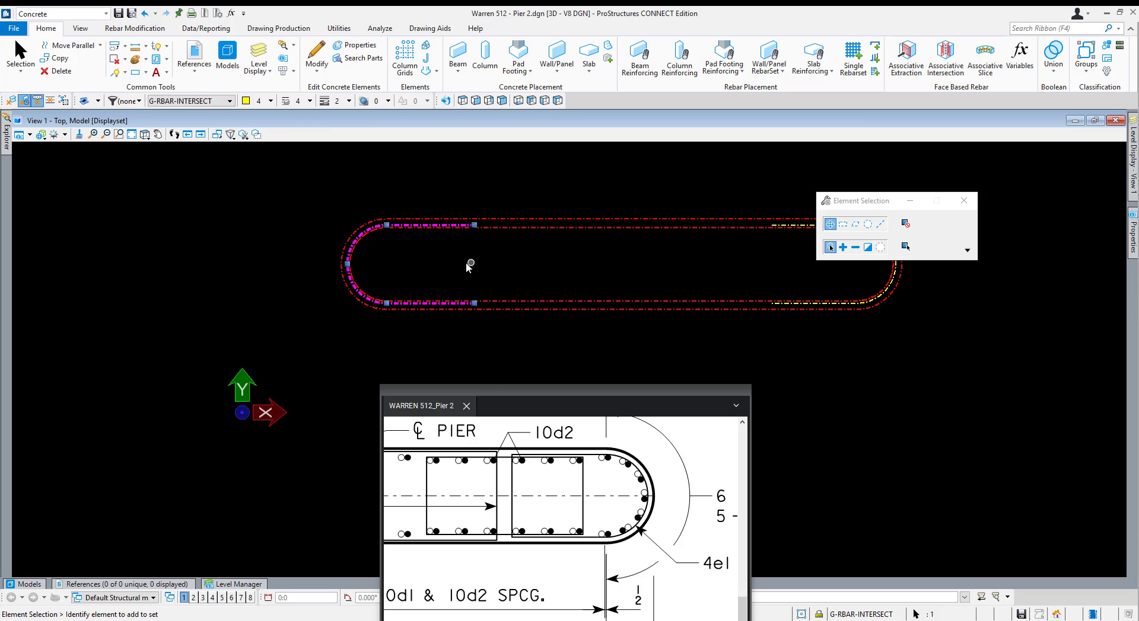
left_click(466, 265)
Start a SmartLine just below the open end of the left piece's upper leg and draw it vertically down to the lower leg's end.
middle_click_drag(520, 268, 458, 266)
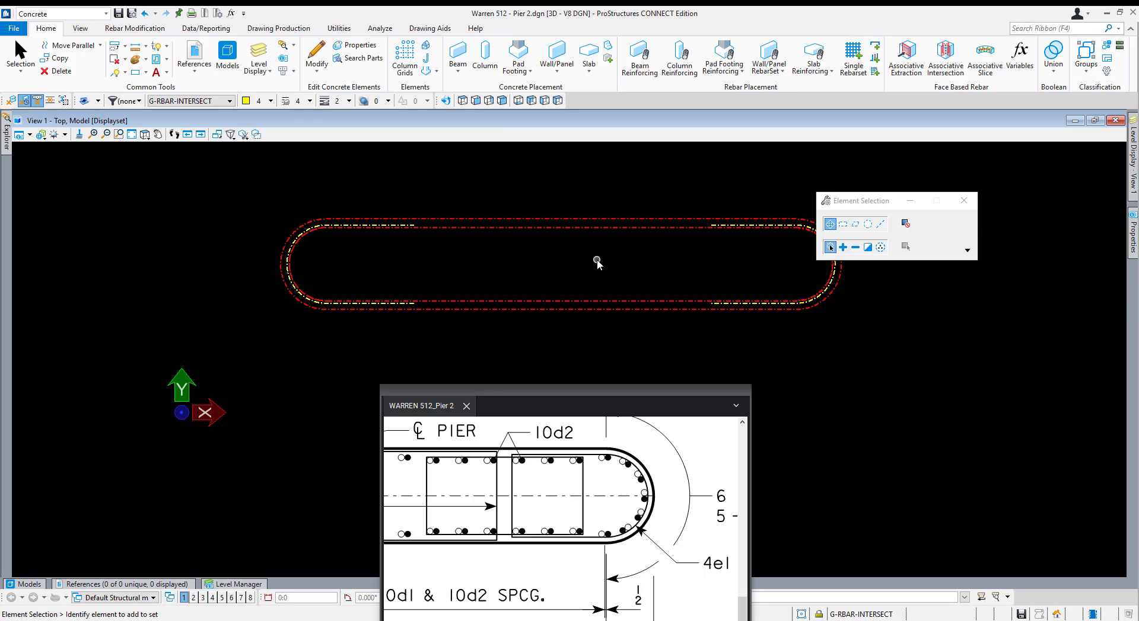
key("q")
scroll(391, 225, "up", 2)
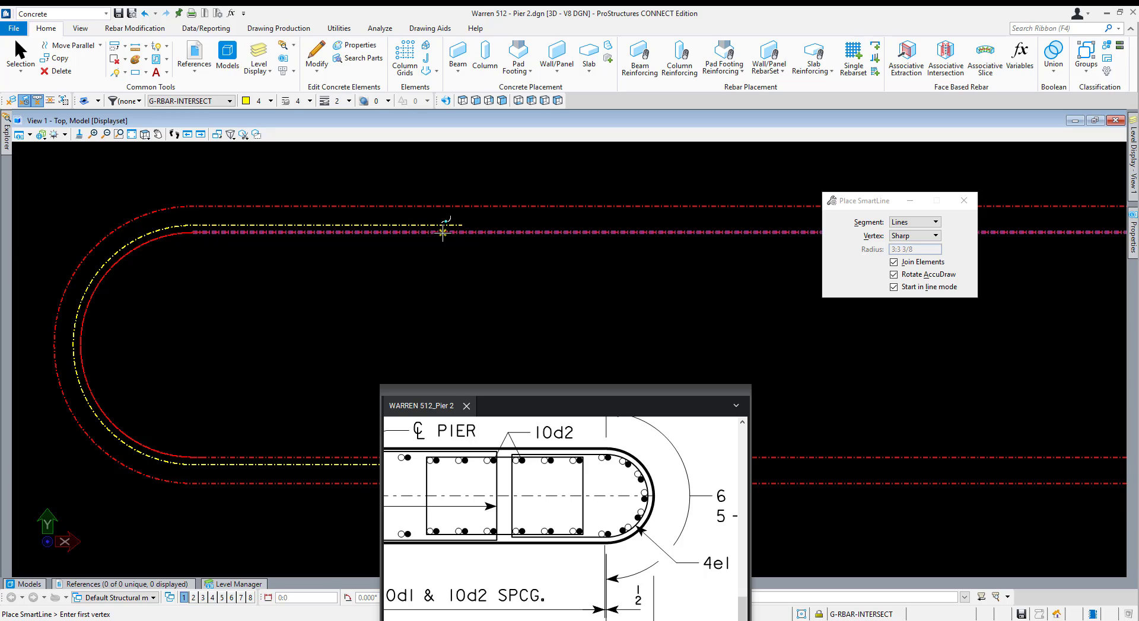
scroll(452, 224, "up", 2)
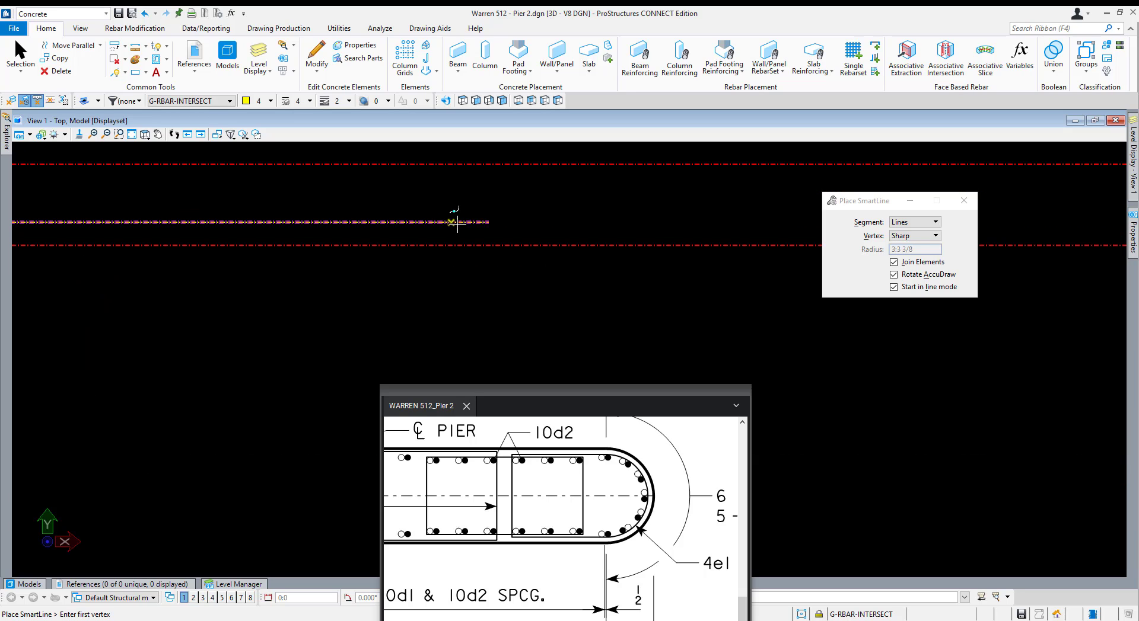
left_click(488, 223)
left_click(488, 256)
scroll(515, 185, "down", 3)
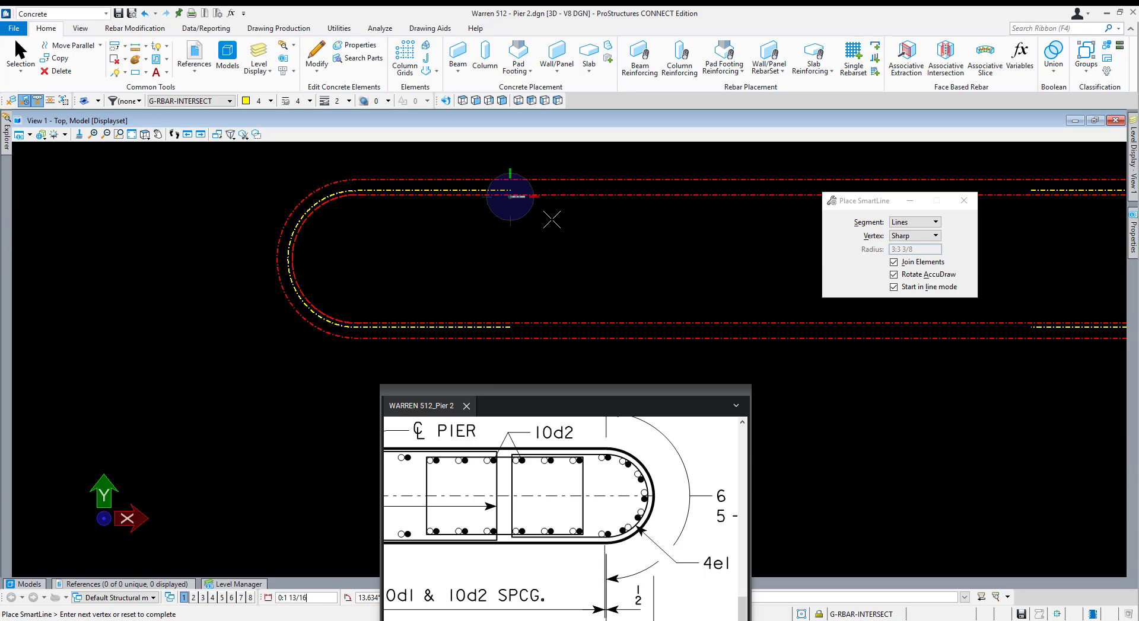
scroll(517, 259, "up", 3)
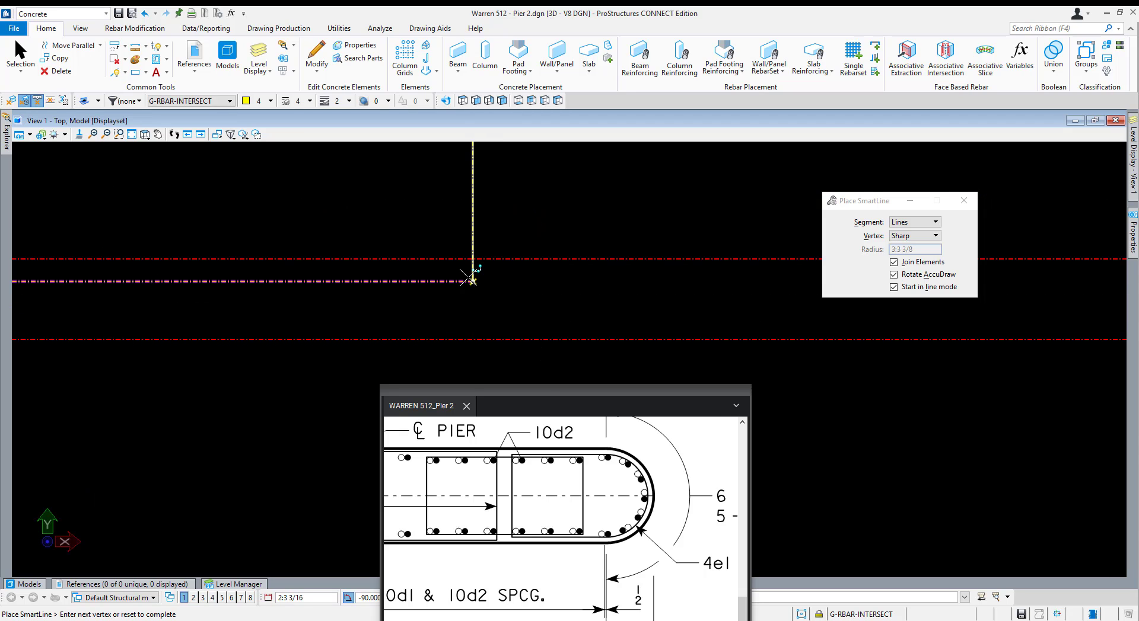
scroll(618, 289, "down", 3)
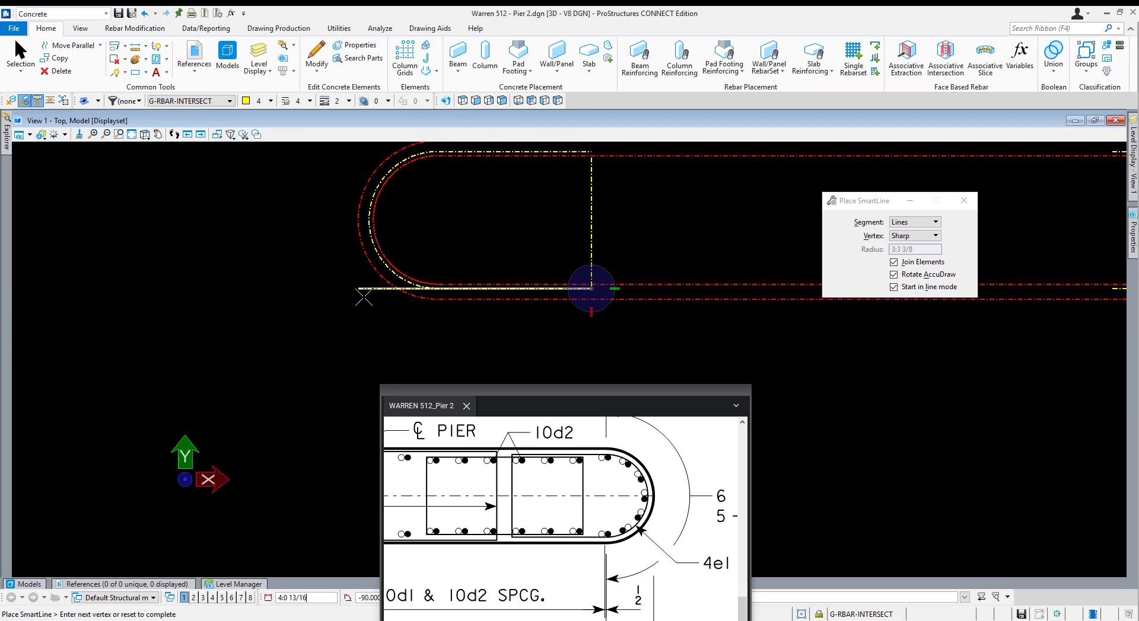
Continue the SmartLine along the lower leg to the arc's tangent point and add a 180° arc around the pier's rounded left end.
left_click(438, 290)
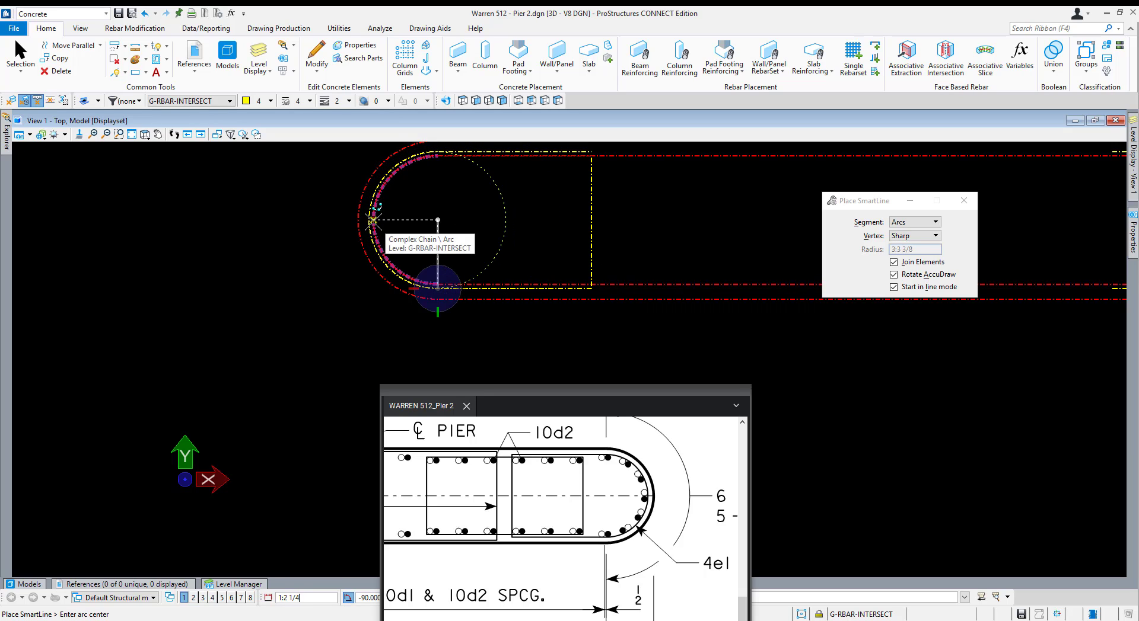
left_click(437, 220)
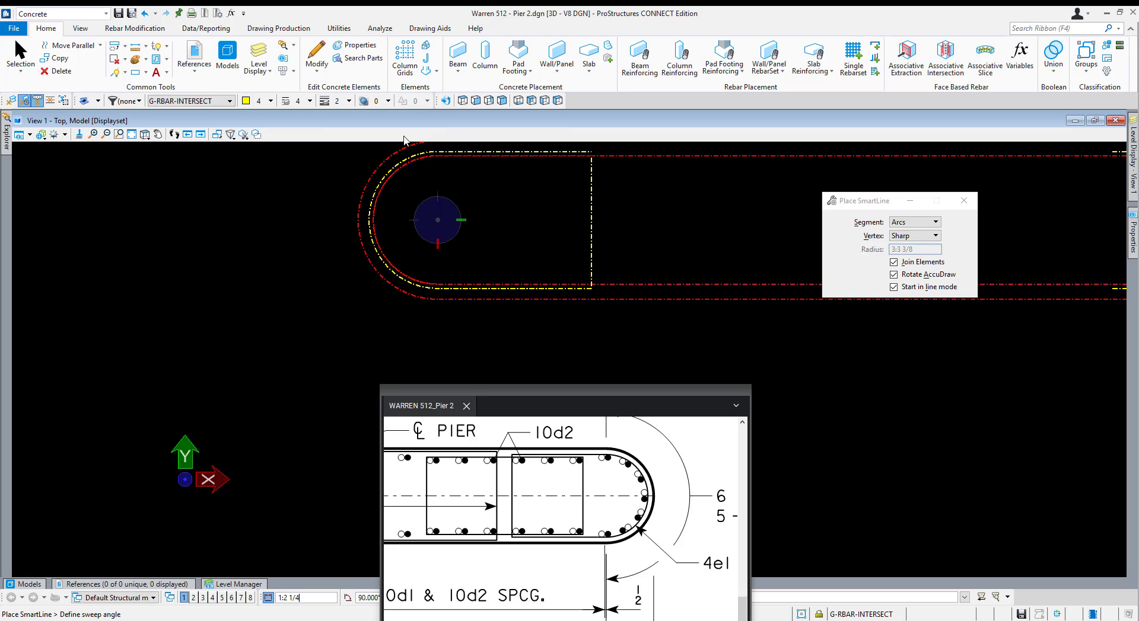
scroll(437, 145, "up", 5)
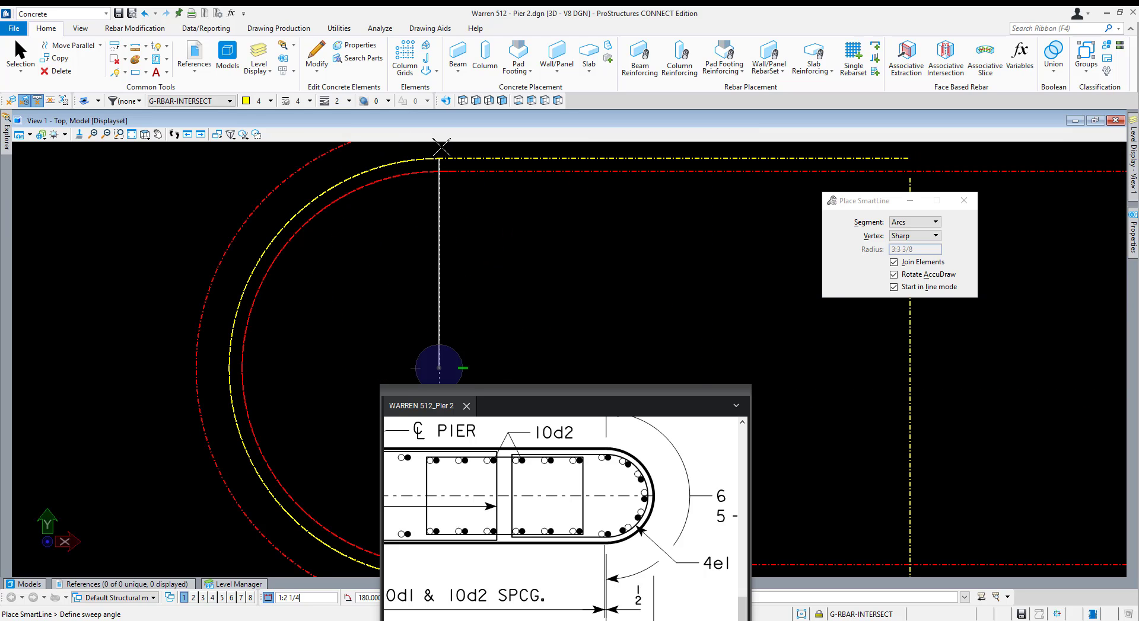
left_click(442, 147)
Add a straight segment along the upper leg, ending .25 inch past the leg's end, and finish the SmartLine.
scroll(355, 254, "down", 2)
key("alt+s")
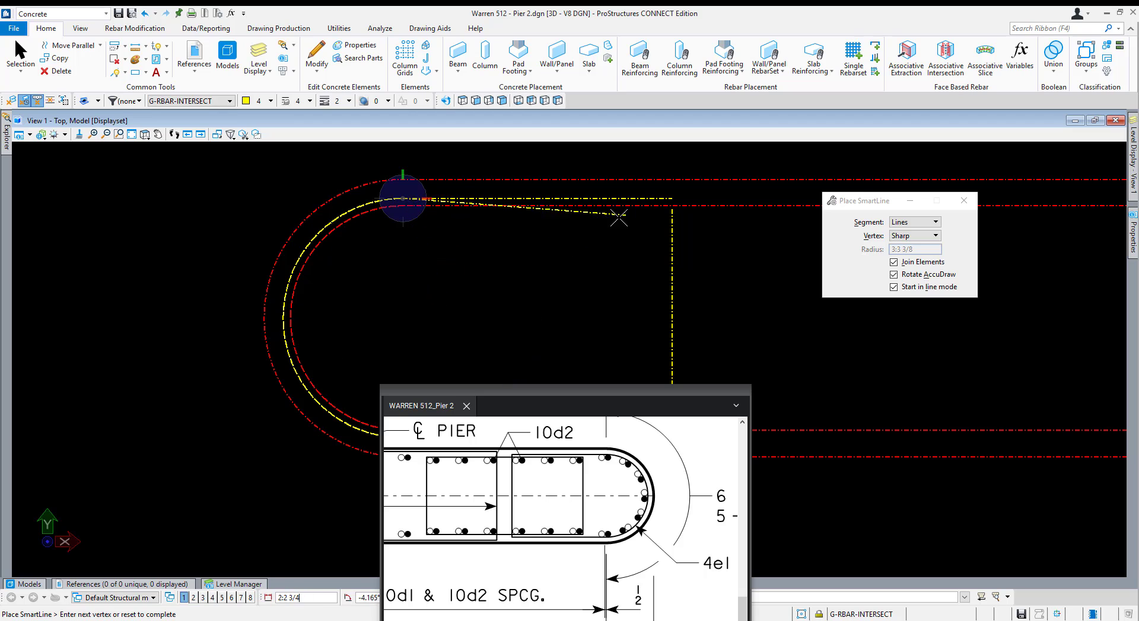
scroll(664, 181, "down", 7)
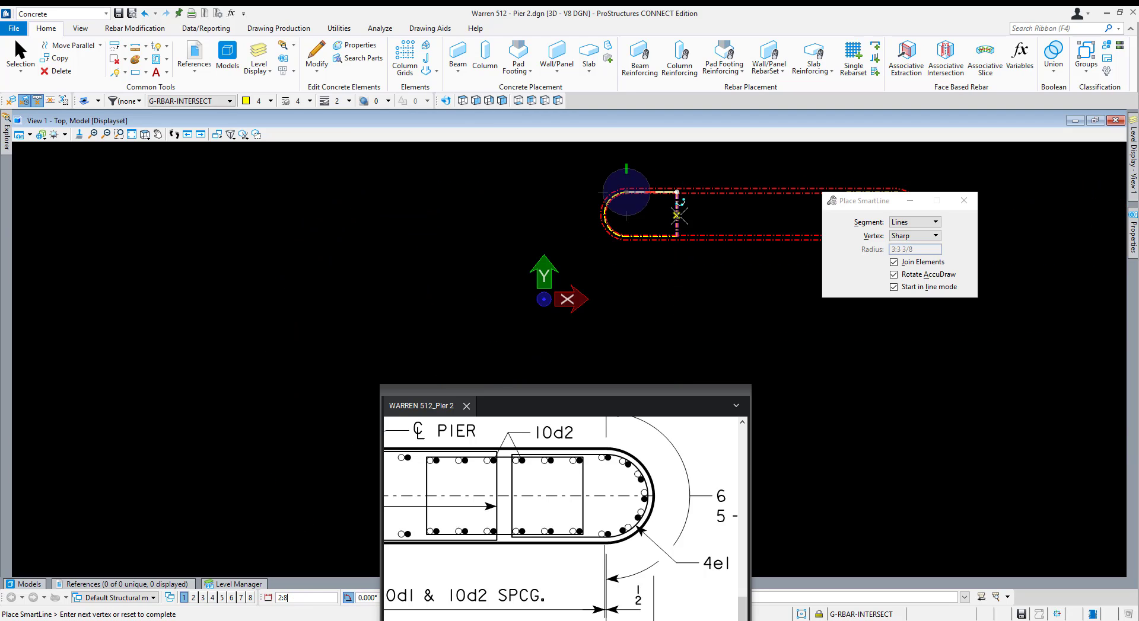
scroll(687, 192, "up", 8)
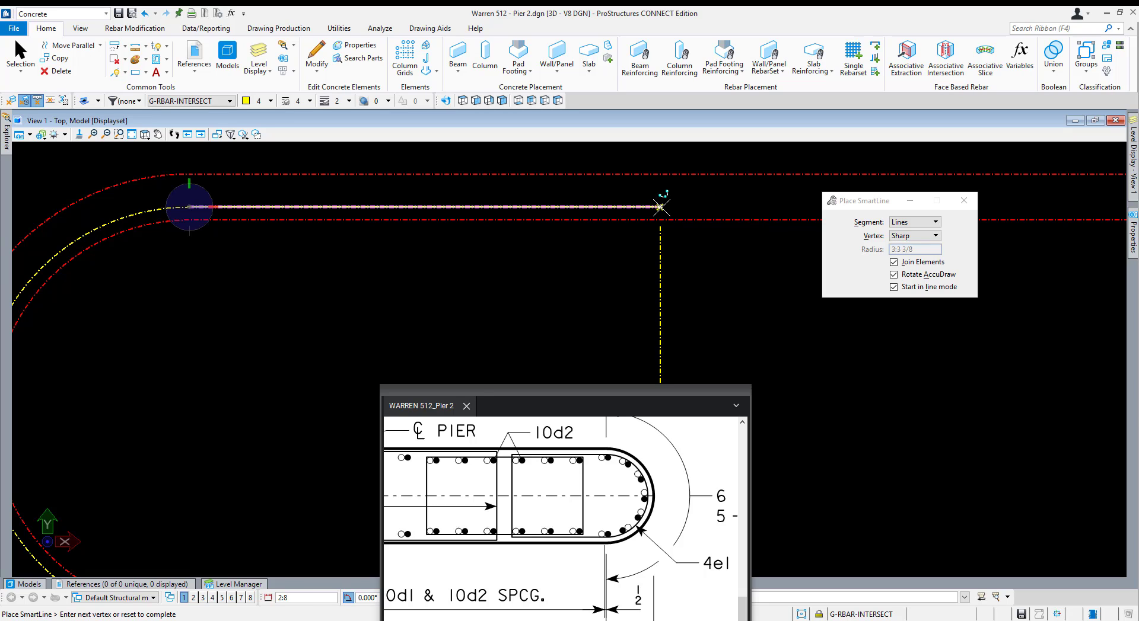
left_click_drag(469, 392, 937, 331)
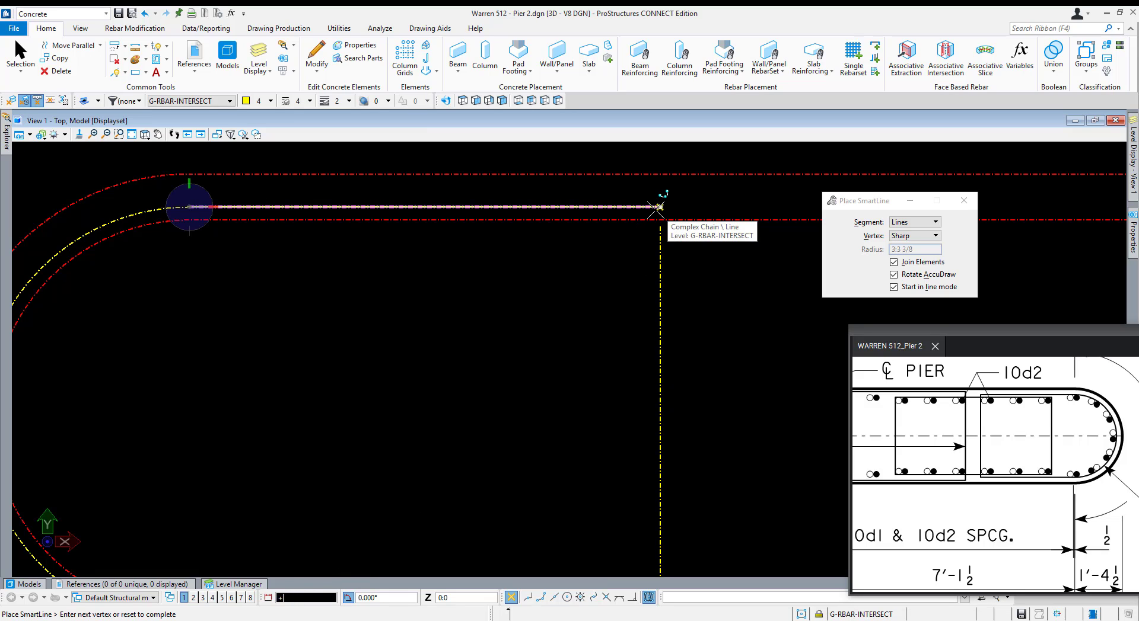
type("+")
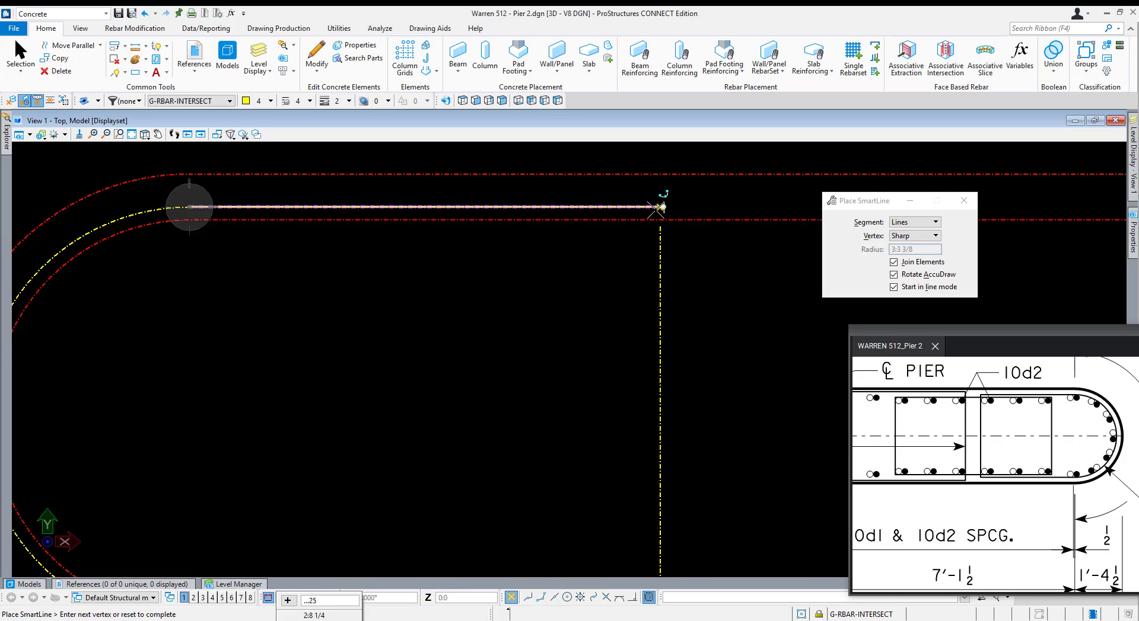
type(":.25")
key("Return")
left_click(658, 207)
key("Escape")
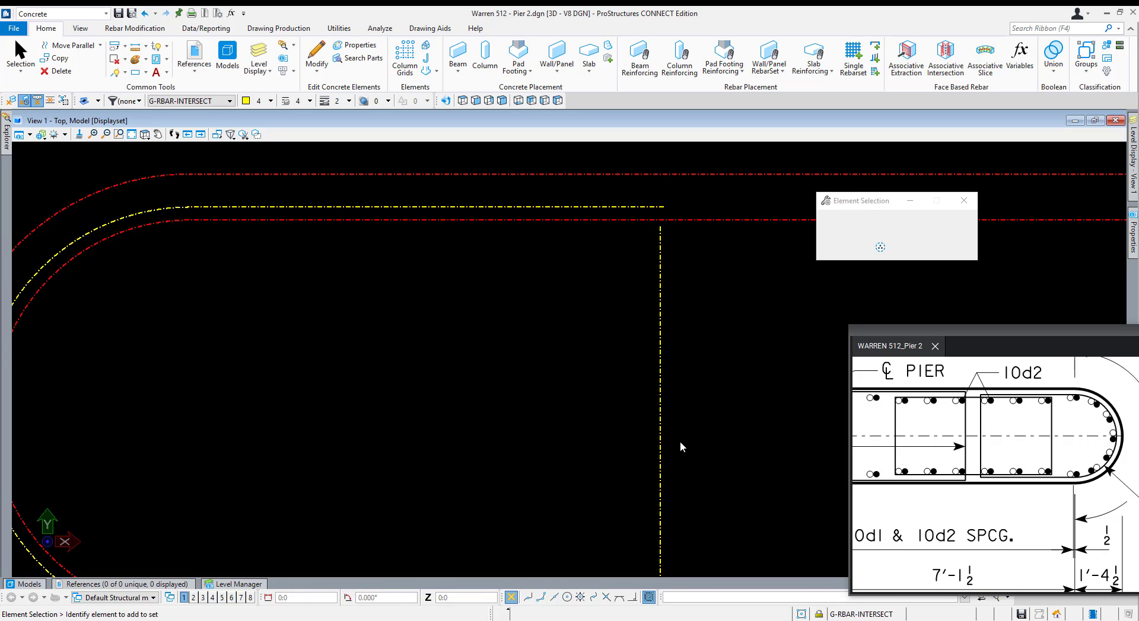
Stretch the upper end of the new shape's vertical line upward to just past the upper leg.
left_click(663, 241)
scroll(663, 241, "down", 3)
scroll(661, 240, "up", 3)
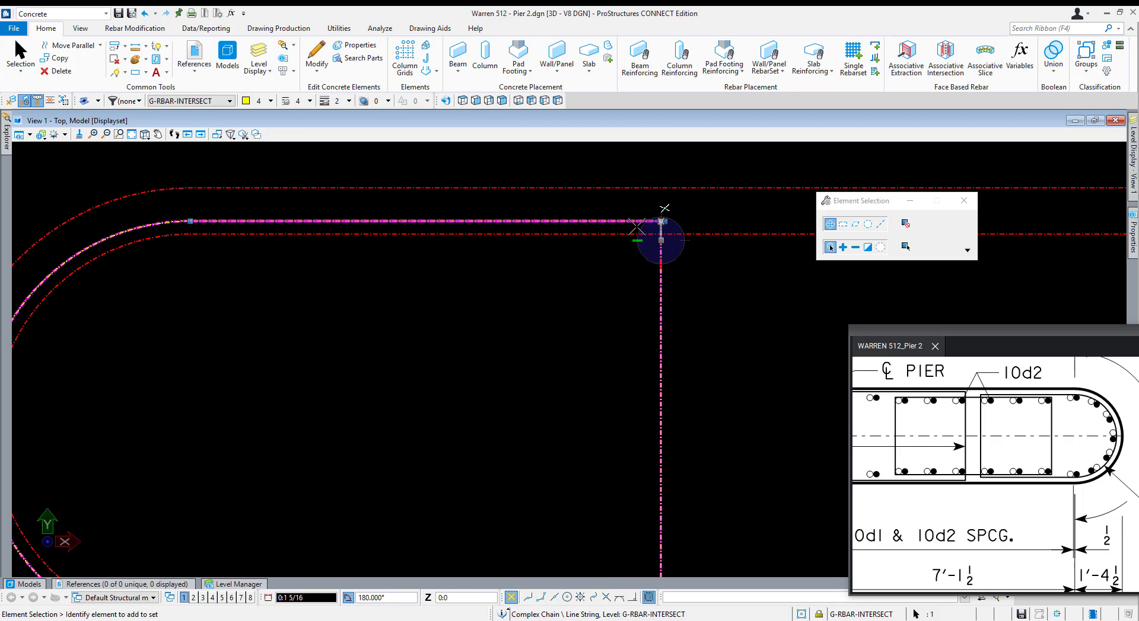
left_click(661, 240)
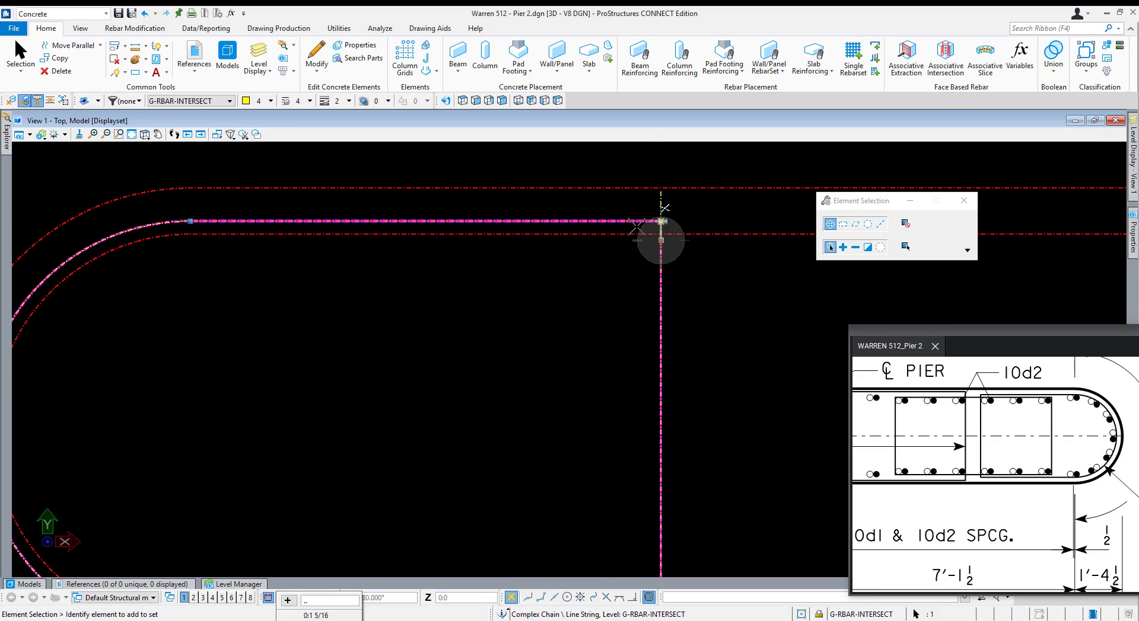
left_click(637, 227)
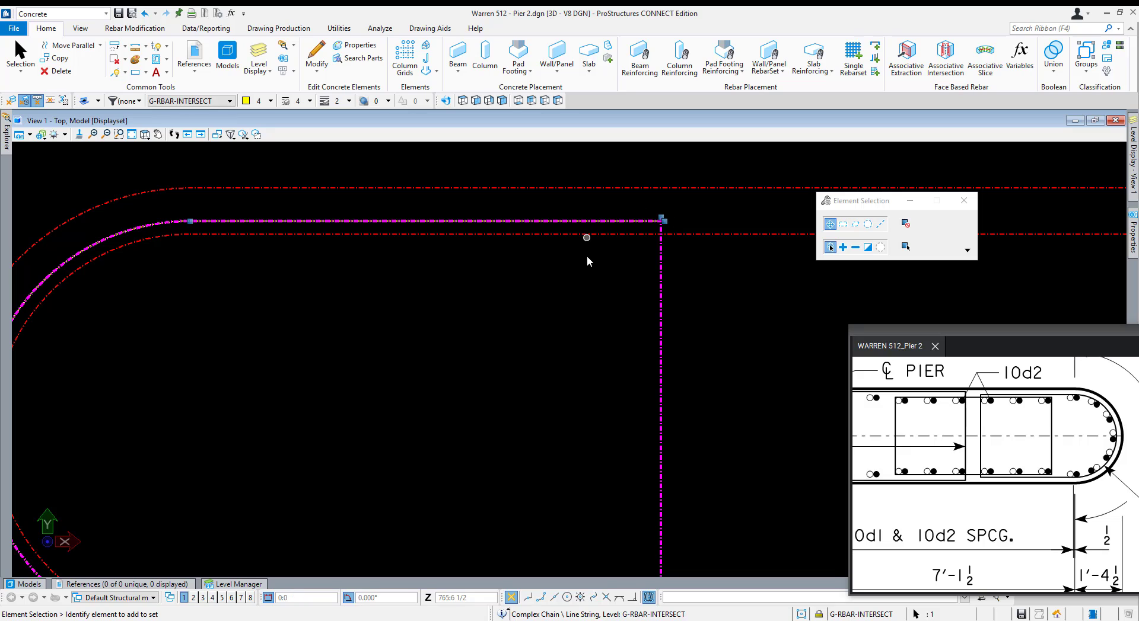
Mirror a copy of the left hoop shape to the pier's right end about a vertical line through the middle of the pier.
scroll(587, 261, "down", 5)
left_click(607, 291)
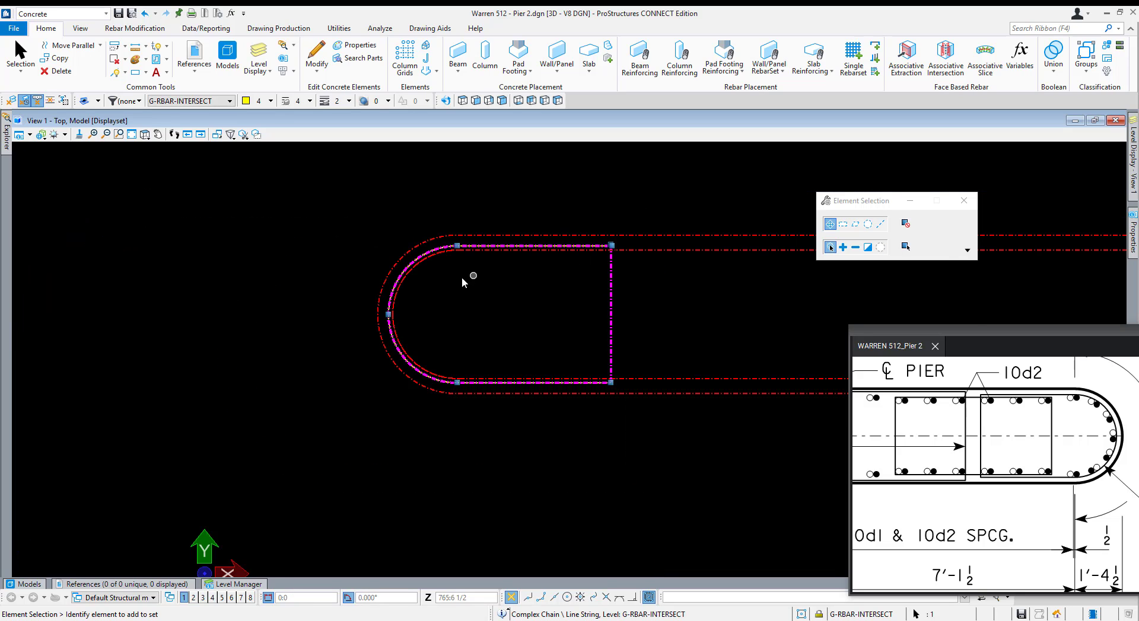
scroll(464, 279, "down", 5)
right_click(620, 292)
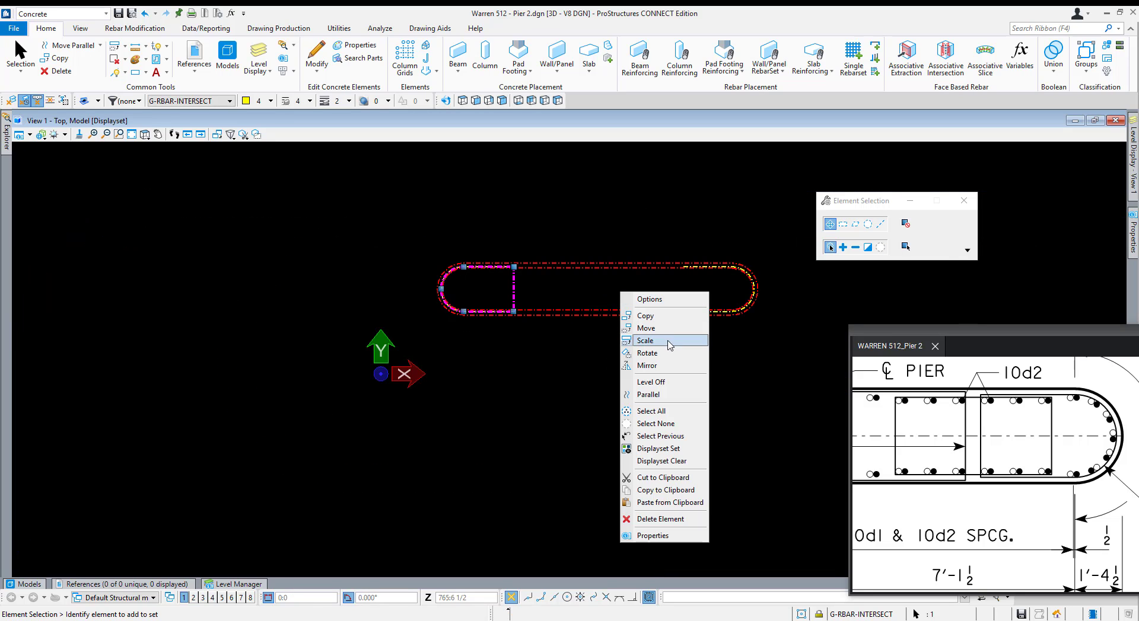
left_click(648, 366)
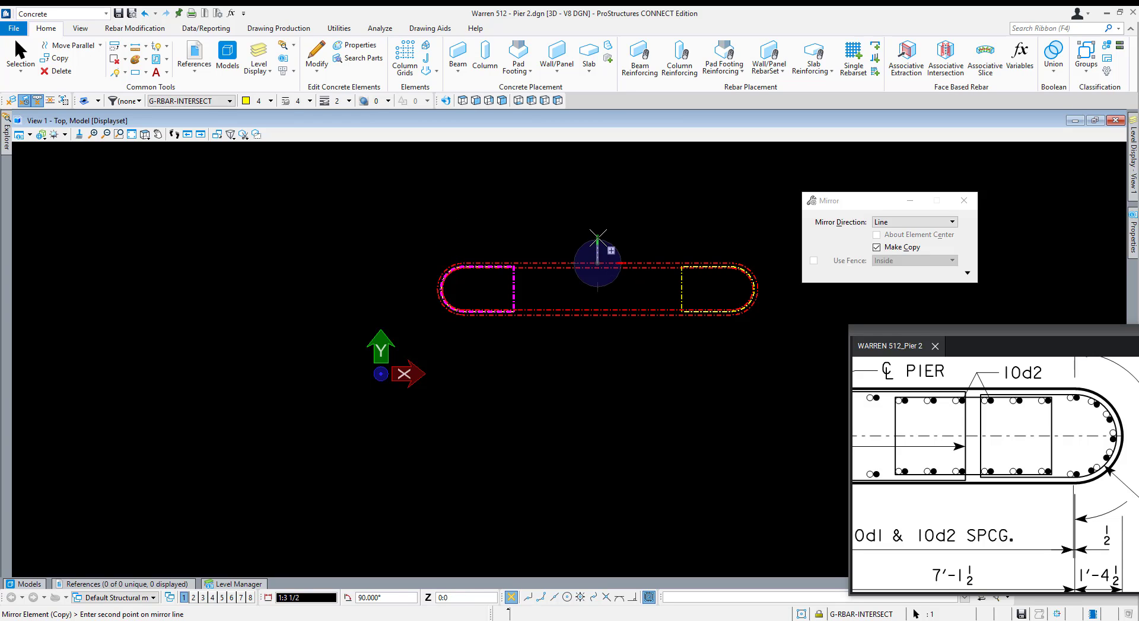
key("Escape")
scroll(752, 280, "up", 6)
scroll(752, 280, "down", 5)
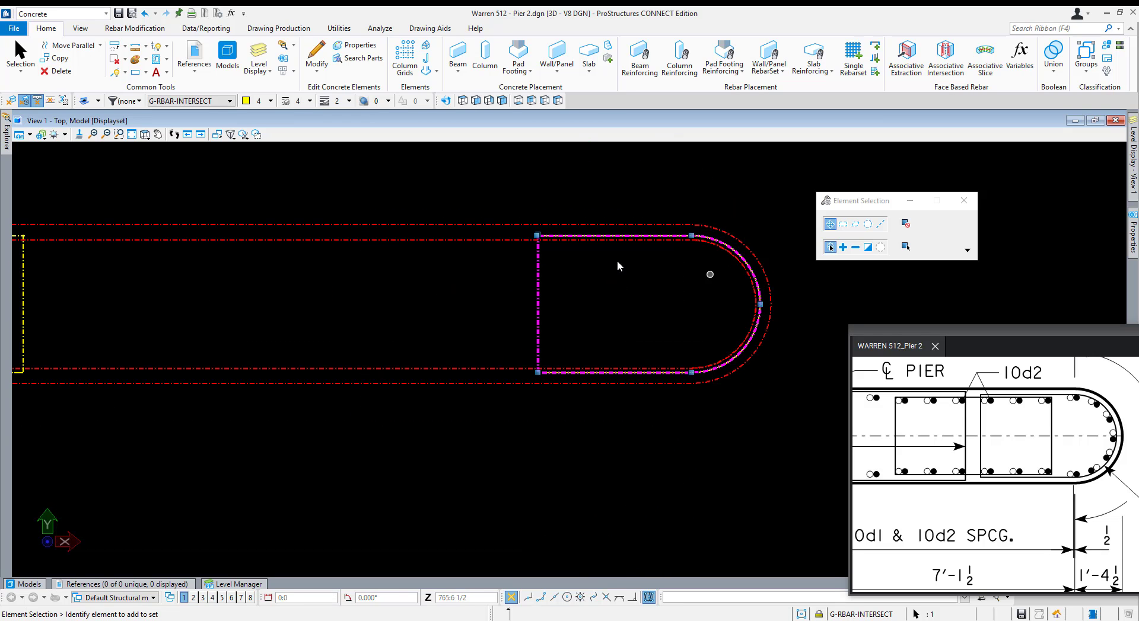
scroll(566, 231, "up", 6)
scroll(566, 267, "down", 5)
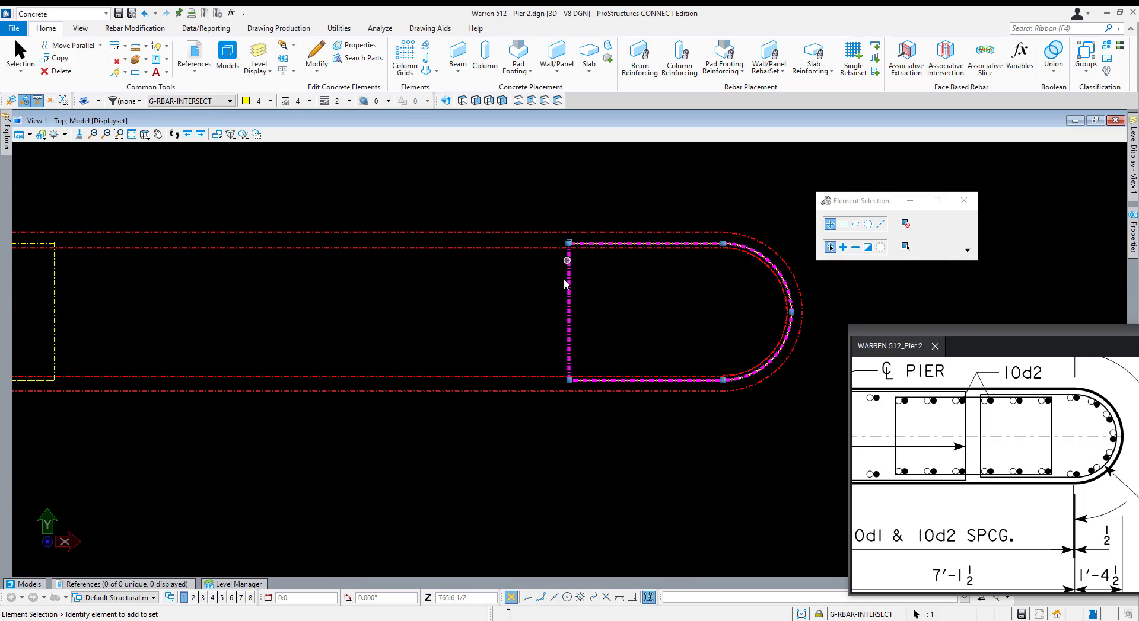
scroll(585, 374, "up", 6)
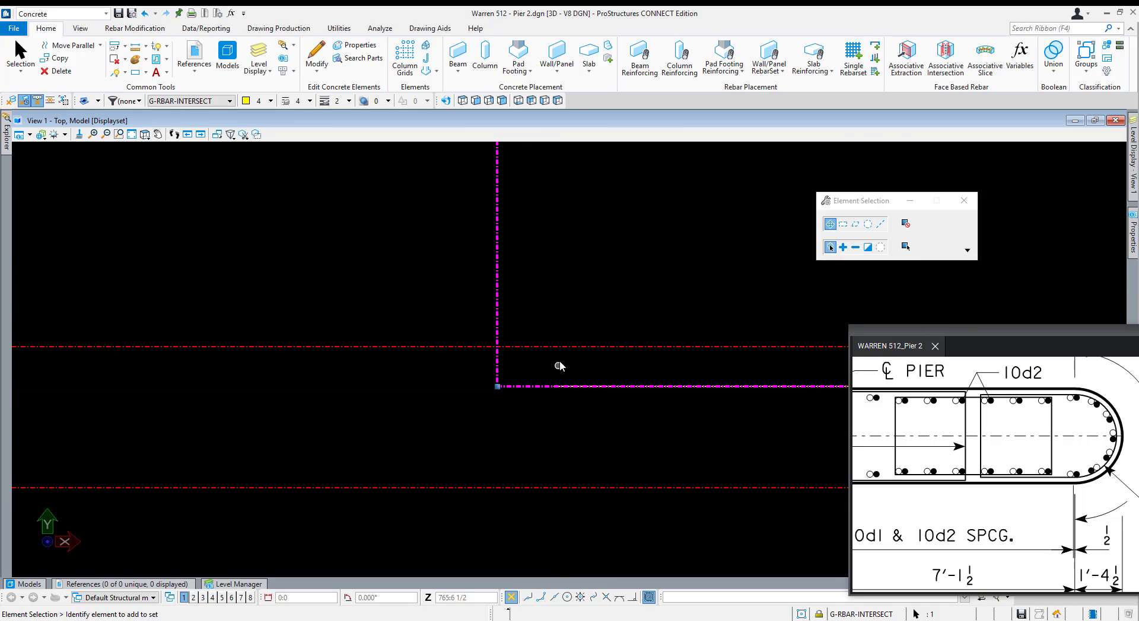
Stretch the vertical side of the hoop shapes at the pier's right end 1 1/4 inches toward that end.
scroll(565, 427, "down", 5)
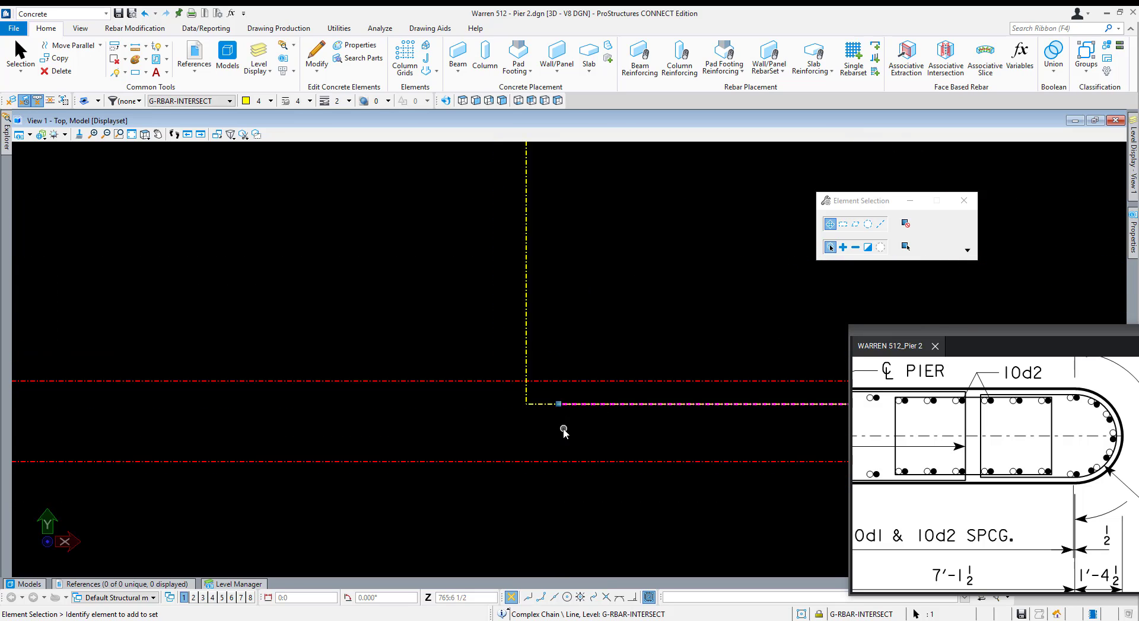
scroll(560, 288, "up", 6)
scroll(574, 303, "up", 2)
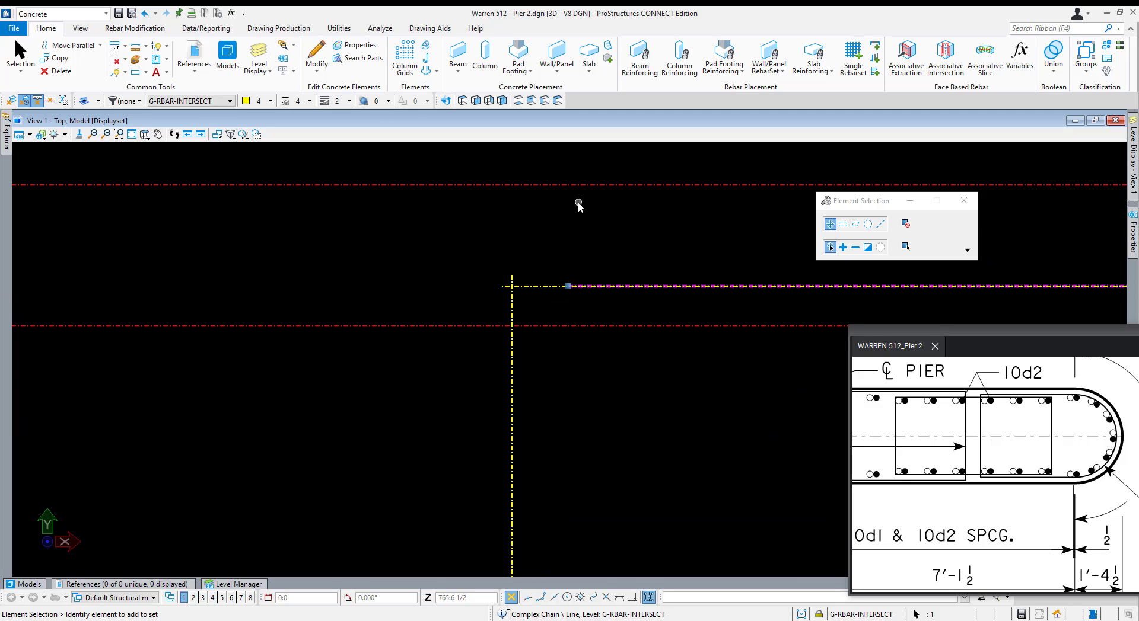
scroll(572, 204, "down", 5)
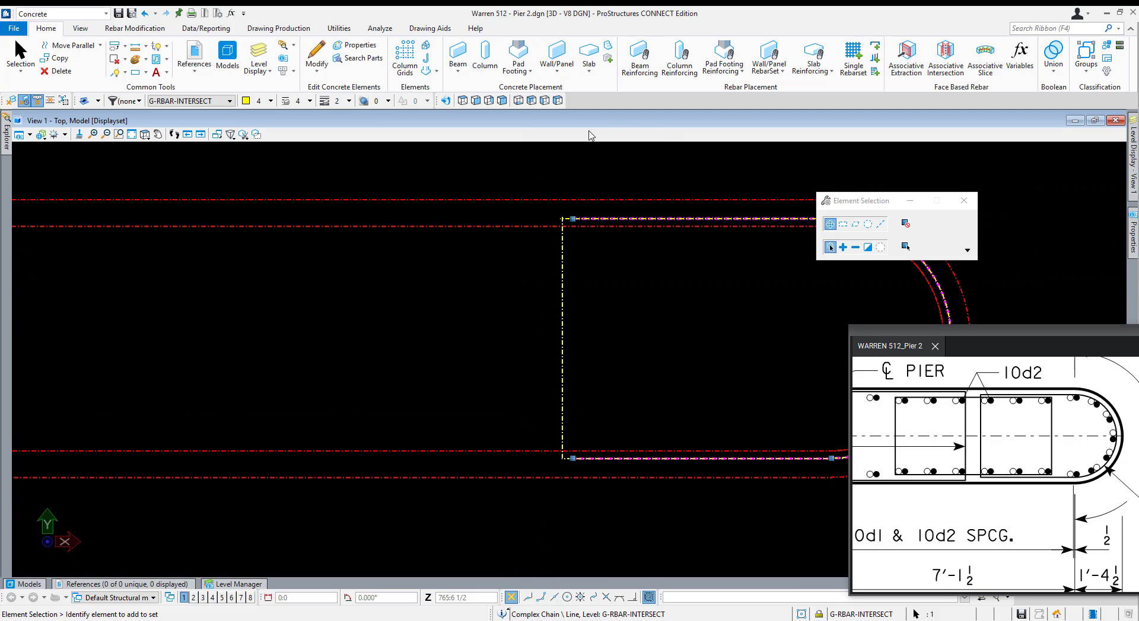
left_click(126, 47)
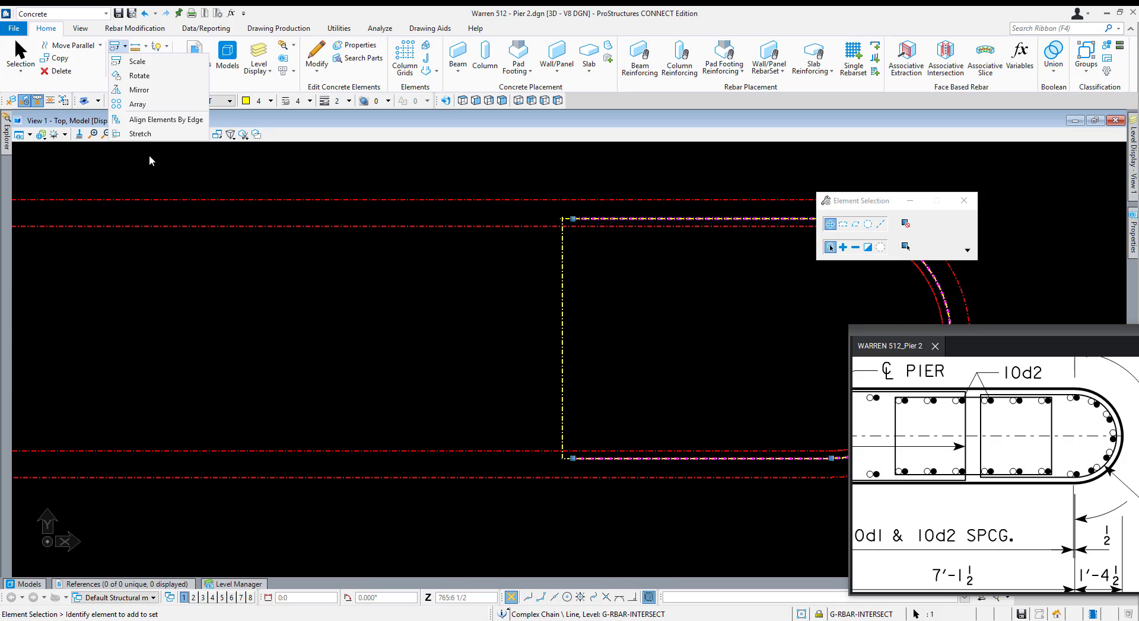
left_click(136, 137)
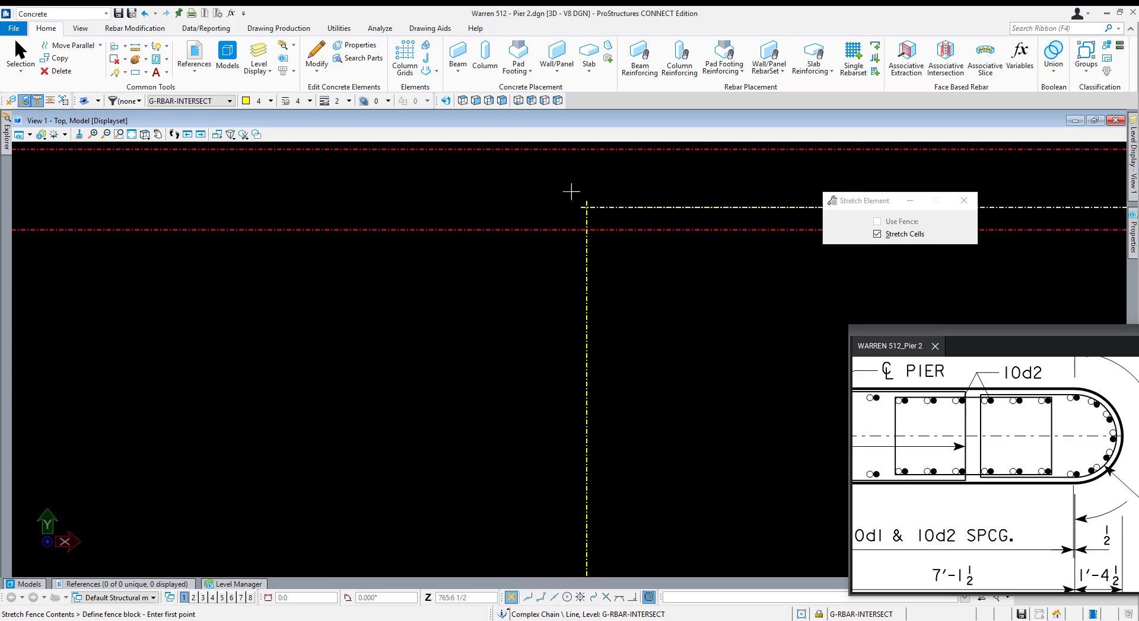
left_click(564, 204)
scroll(578, 421, "down", 5)
scroll(571, 449, "up", 5)
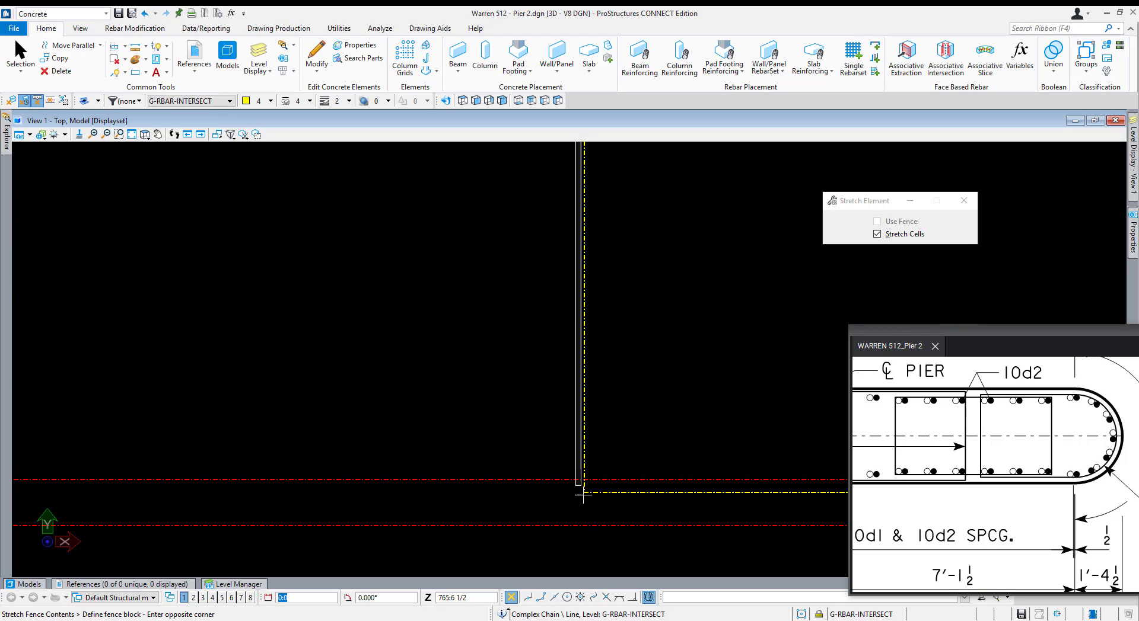
left_click(589, 499)
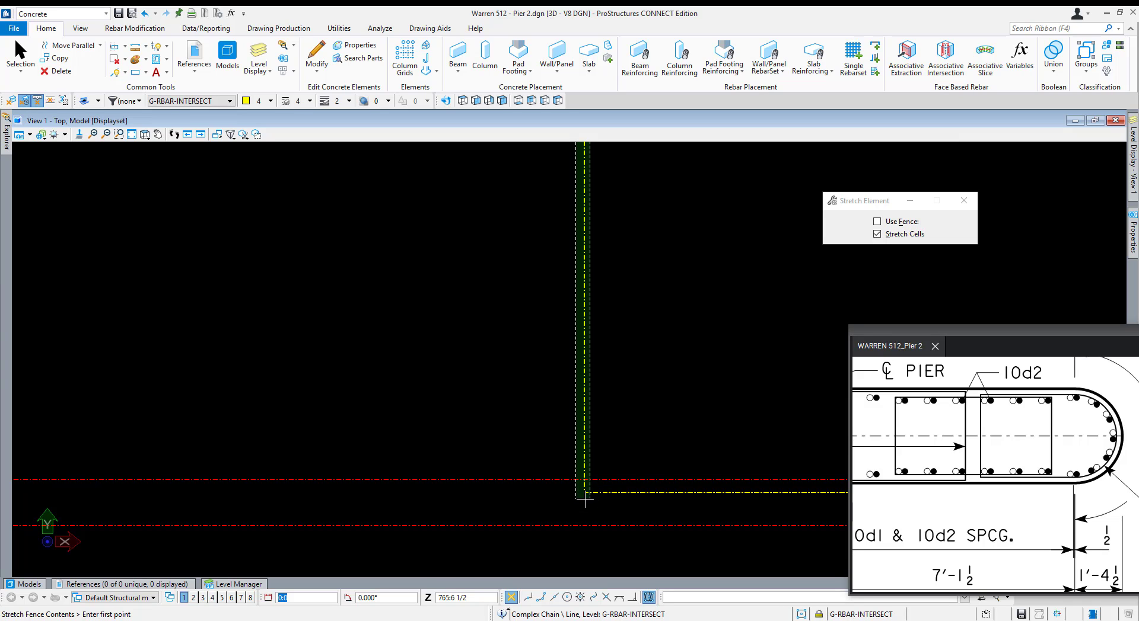
left_click(584, 493)
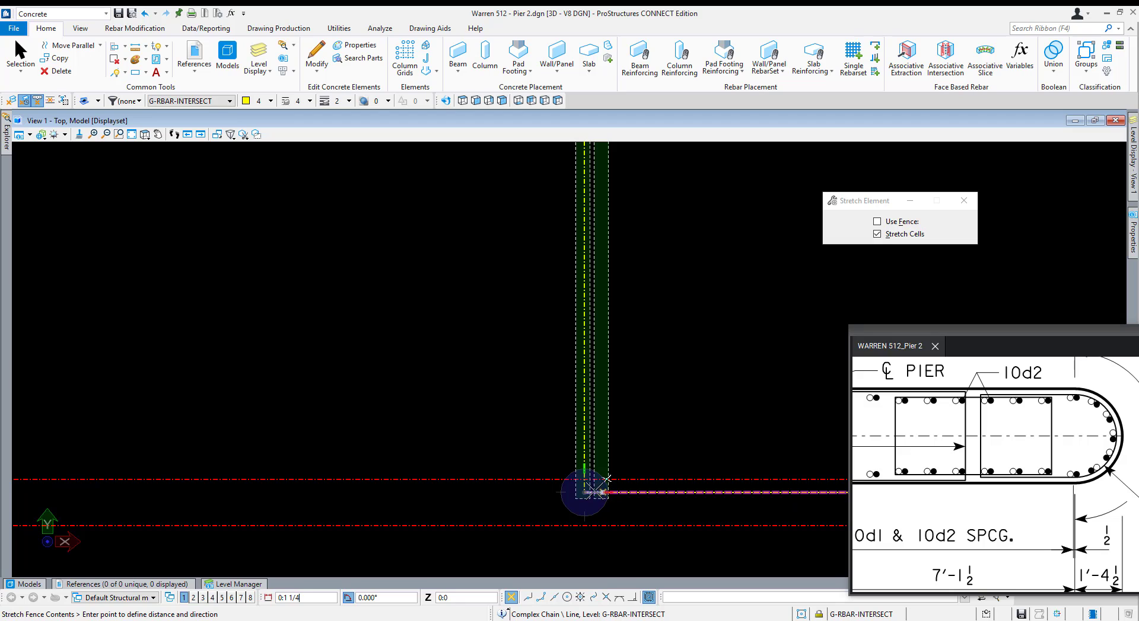
left_click(600, 489)
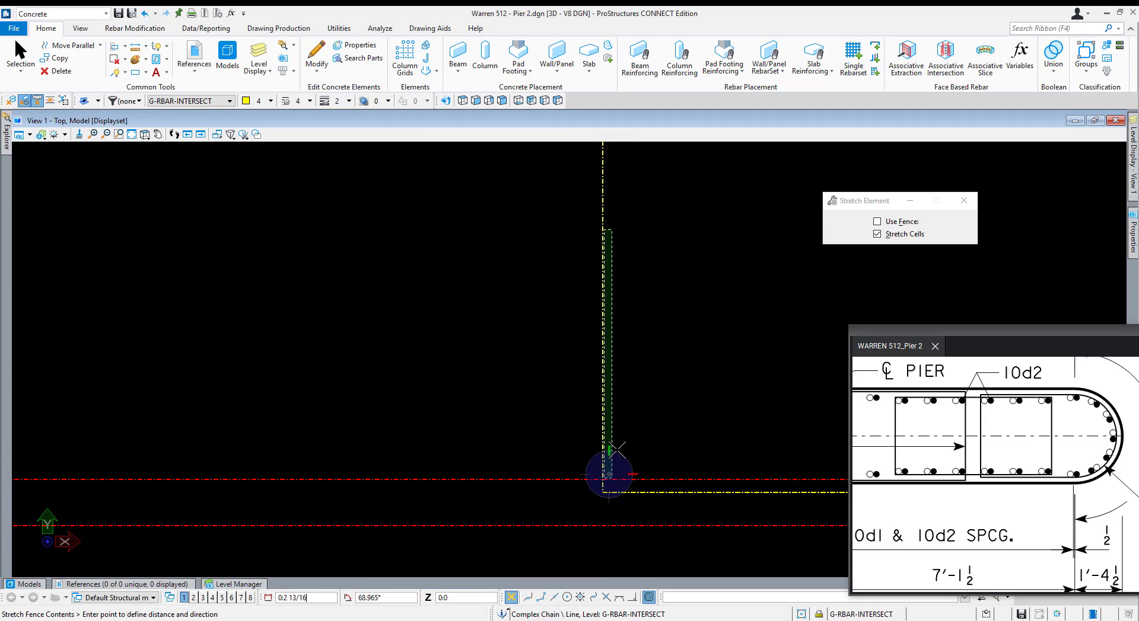
scroll(617, 450, "down", 5)
right_click(646, 442)
key("Escape")
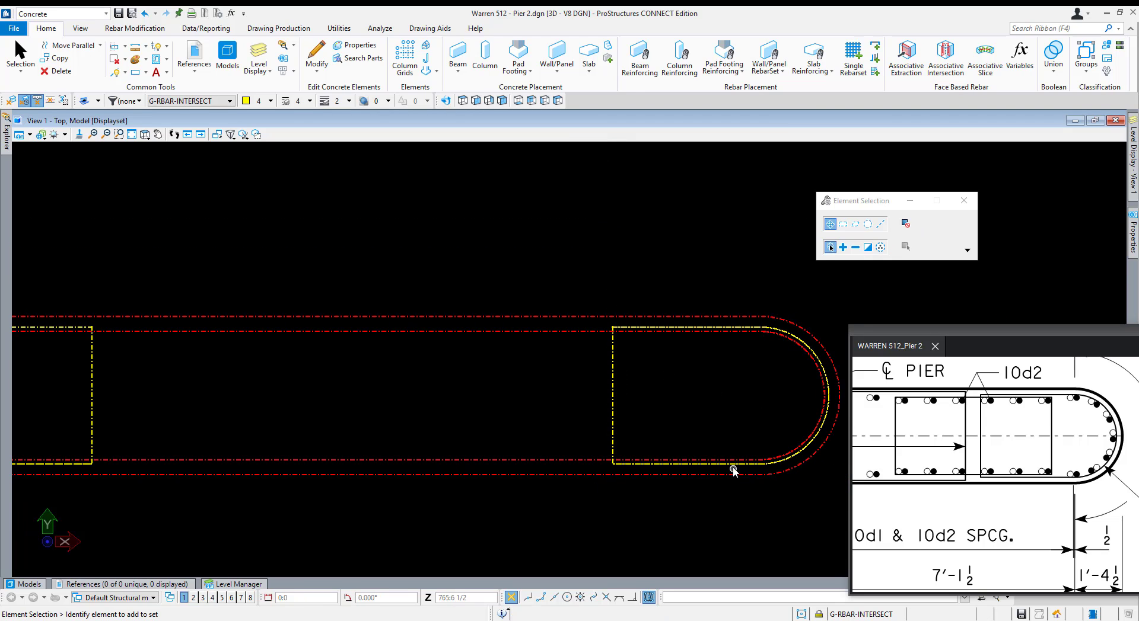
Select the right hoop path to check its extent, clear the selection and inspect the hoop at the pier's left end.
left_click(732, 463)
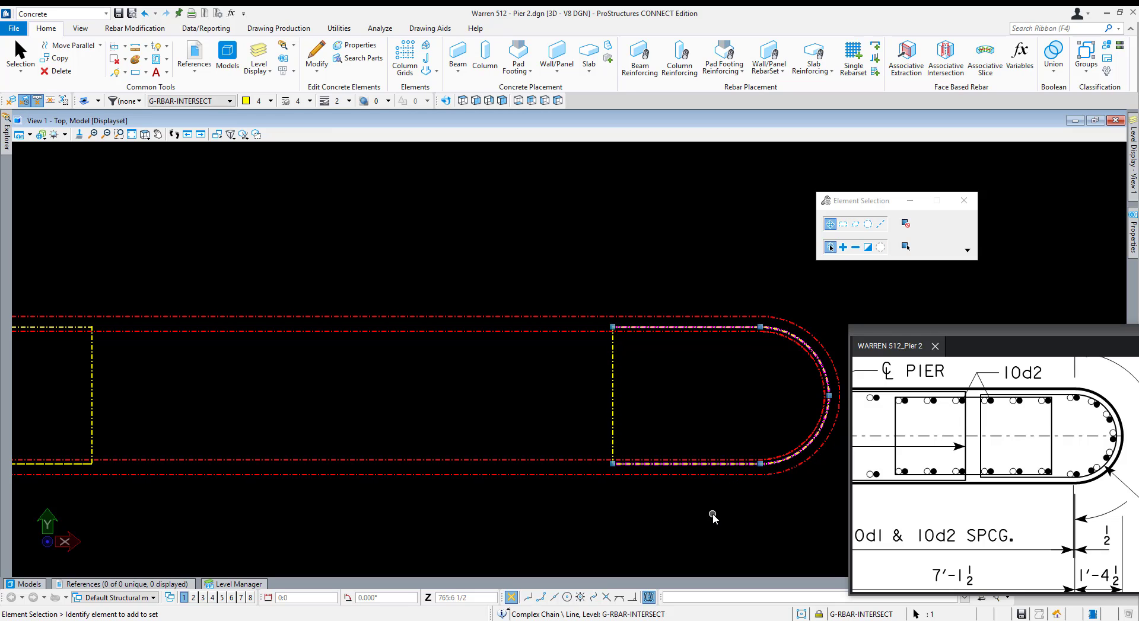
left_click(712, 515)
middle_click_drag(107, 377, 386, 371)
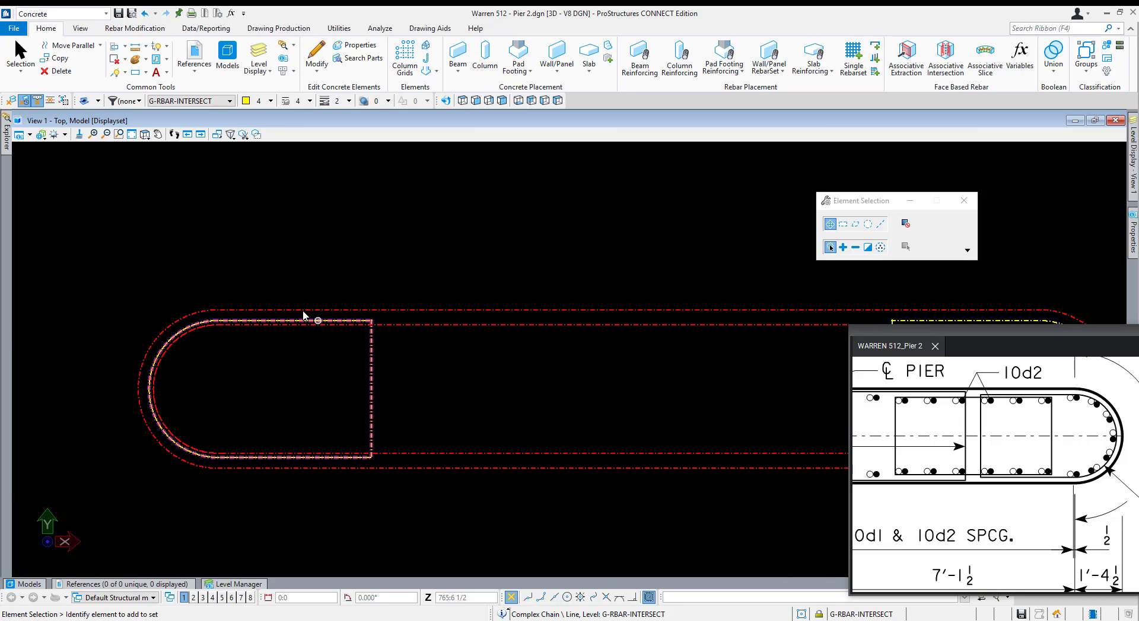
left_click(405, 241)
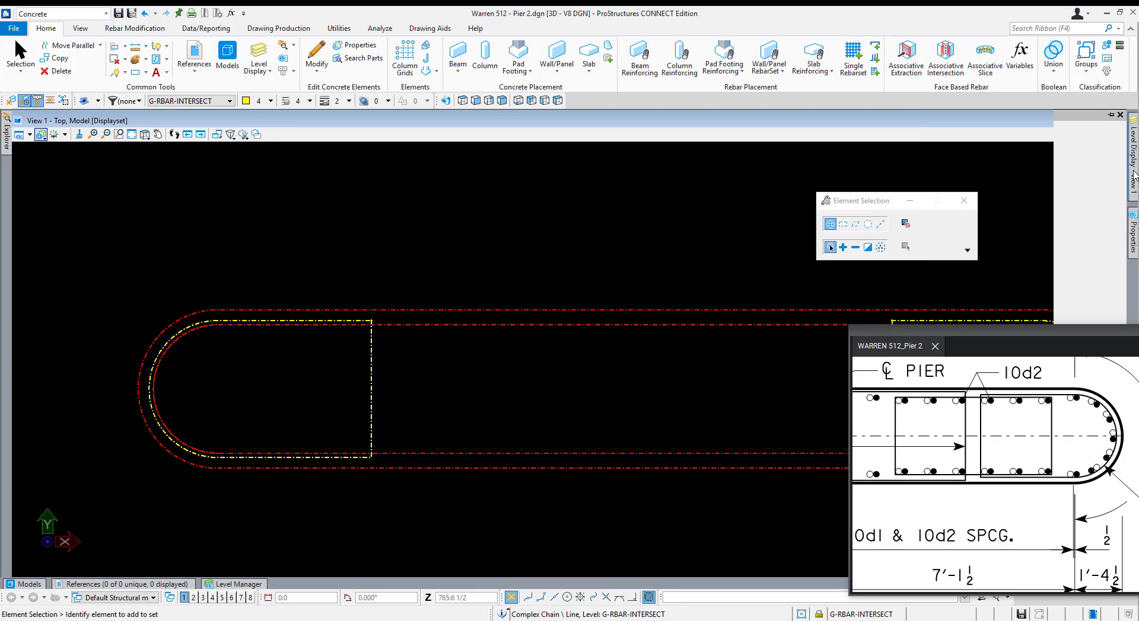
Turn on the SR-RBAR-COLS level and check both hoop paths against the column rebar in plan.
mouse_move(1133, 157)
left_click_drag(955, 322, 975, 414)
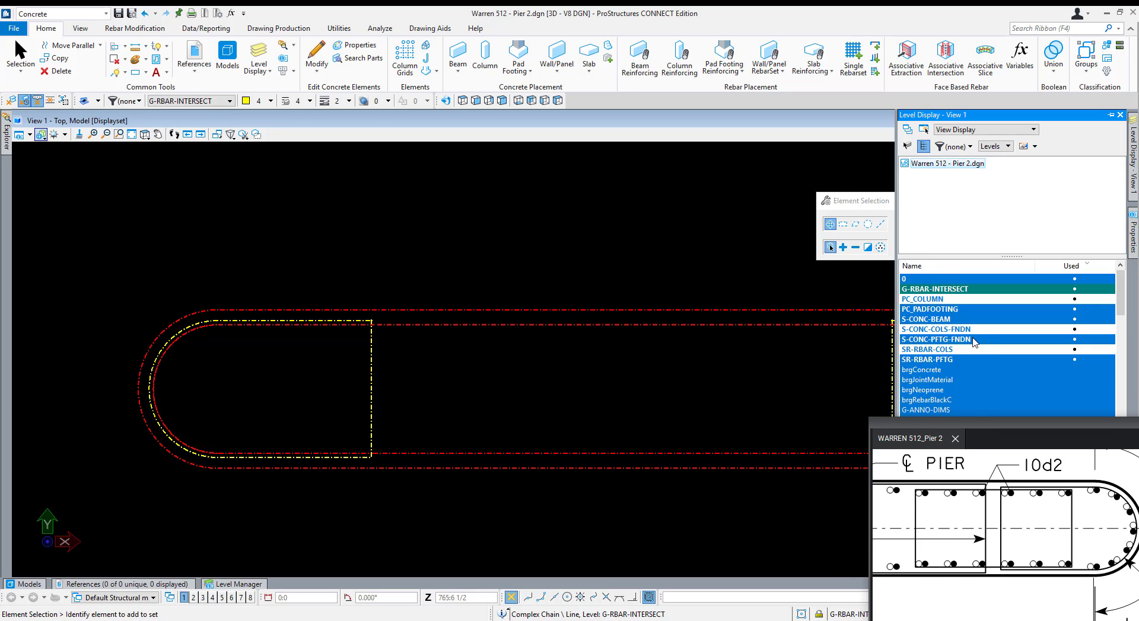
left_click(961, 350)
scroll(376, 330, "up", 2)
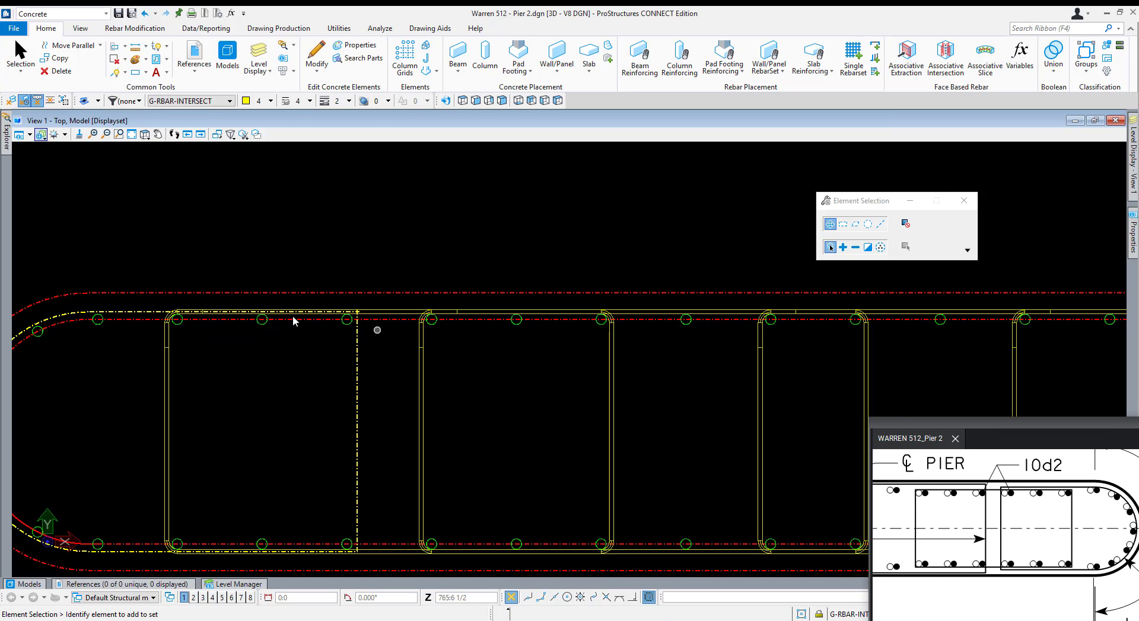
scroll(380, 330, "down", 2)
scroll(873, 326, "up", 3)
scroll(873, 326, "up", 1)
scroll(855, 318, "down", 5)
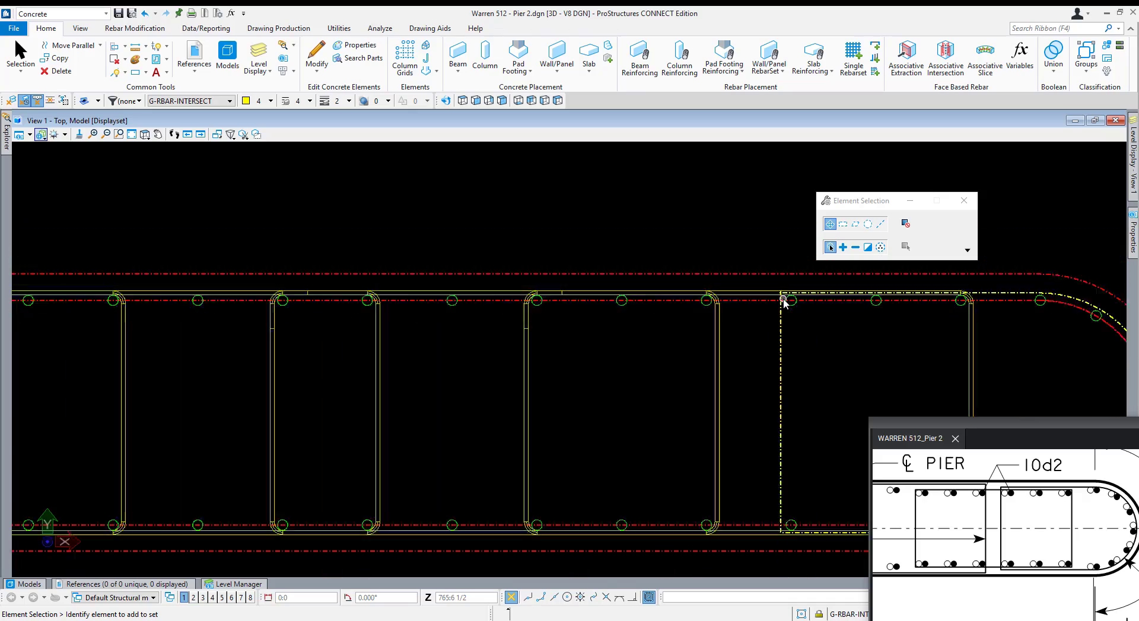
In a tilted 3D view, start a SmartLine at the center of the lowest tie's bar end near the pier's right end.
middle_click_drag(536, 429, 671, 296, "shift")
scroll(671, 295, "down", 3)
scroll(716, 425, "up", 5)
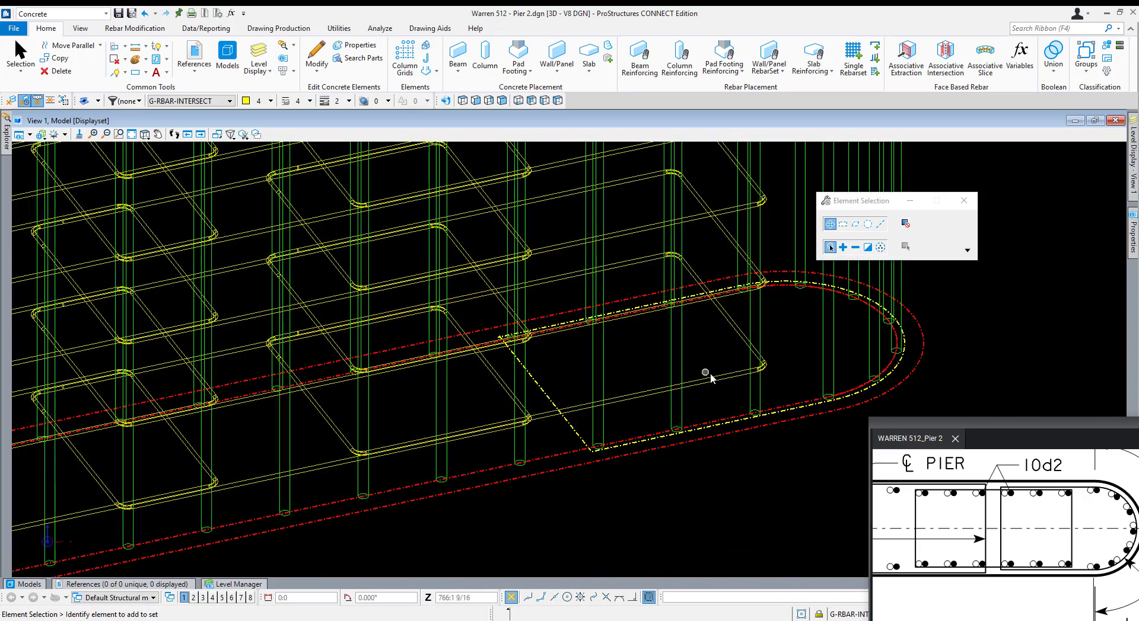
key("q")
scroll(511, 426, "up", 5)
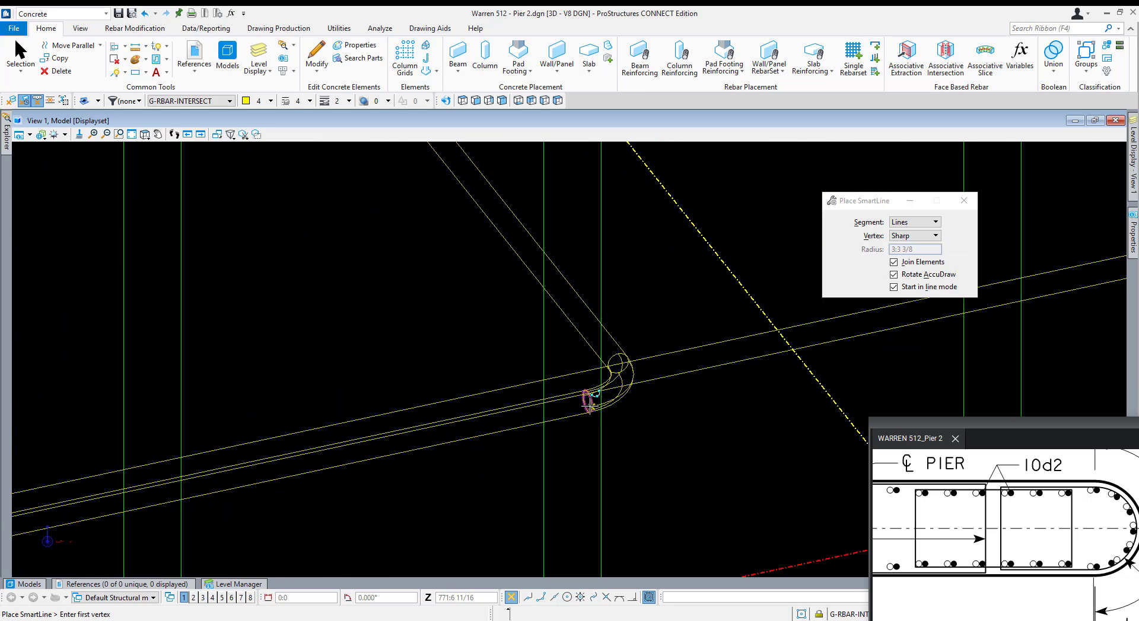
scroll(589, 404, "down", 5)
scroll(938, 319, "up", 5)
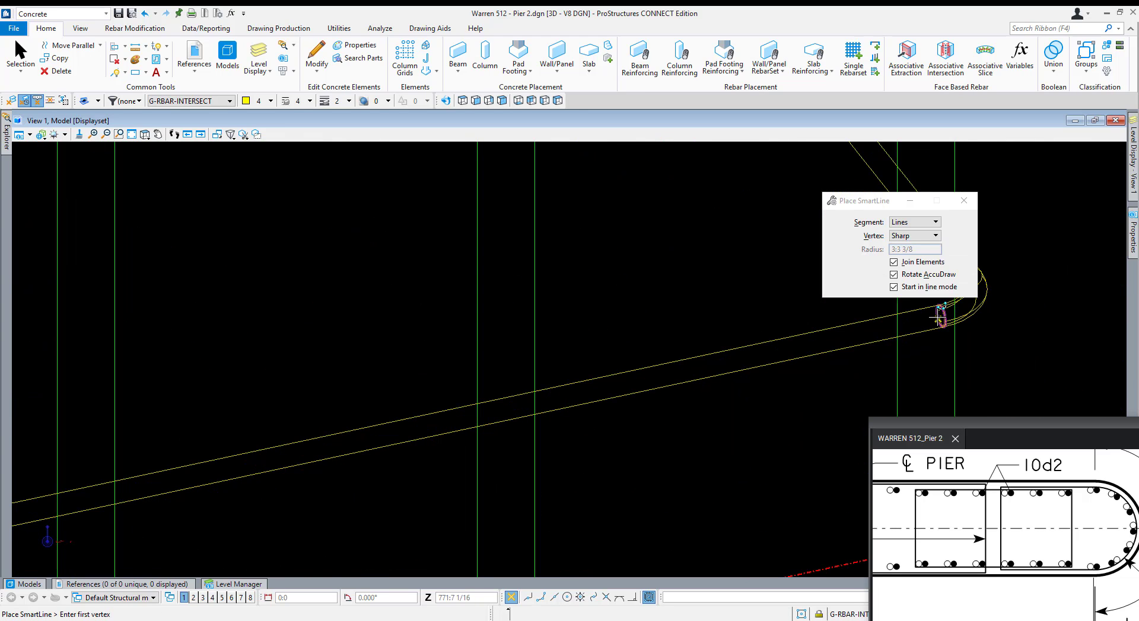
left_click(938, 318)
Finish the SmartLine straight up at the matching bar-end center of the topmost tie, about 23 feet above its start.
scroll(813, 373, "down", 5)
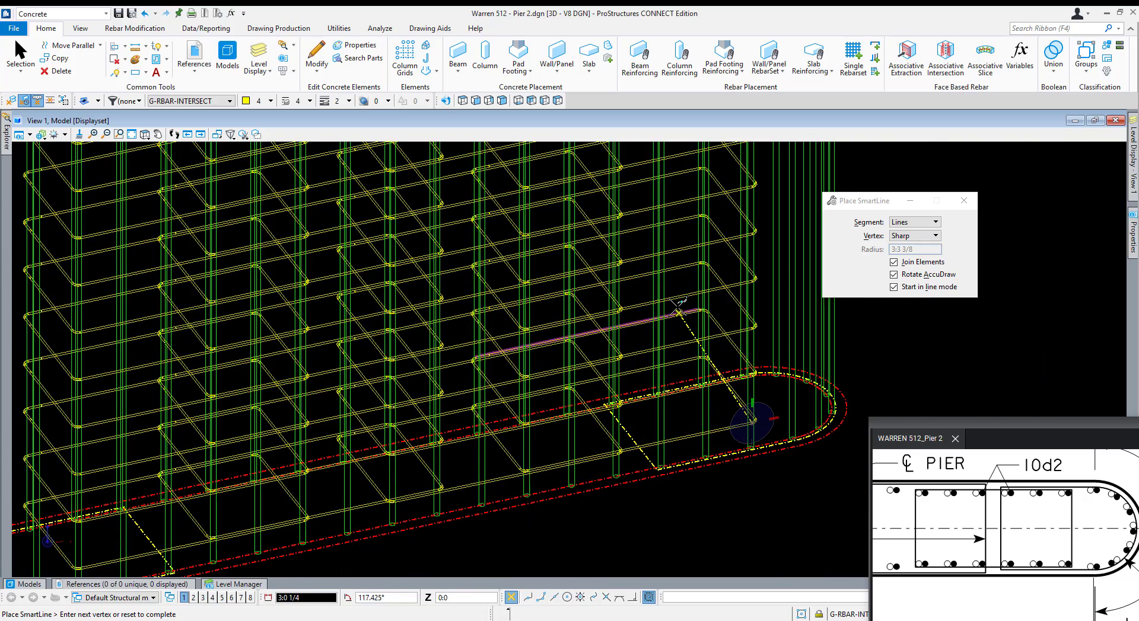
scroll(738, 329, "down", 6)
scroll(568, 335, "up", 7)
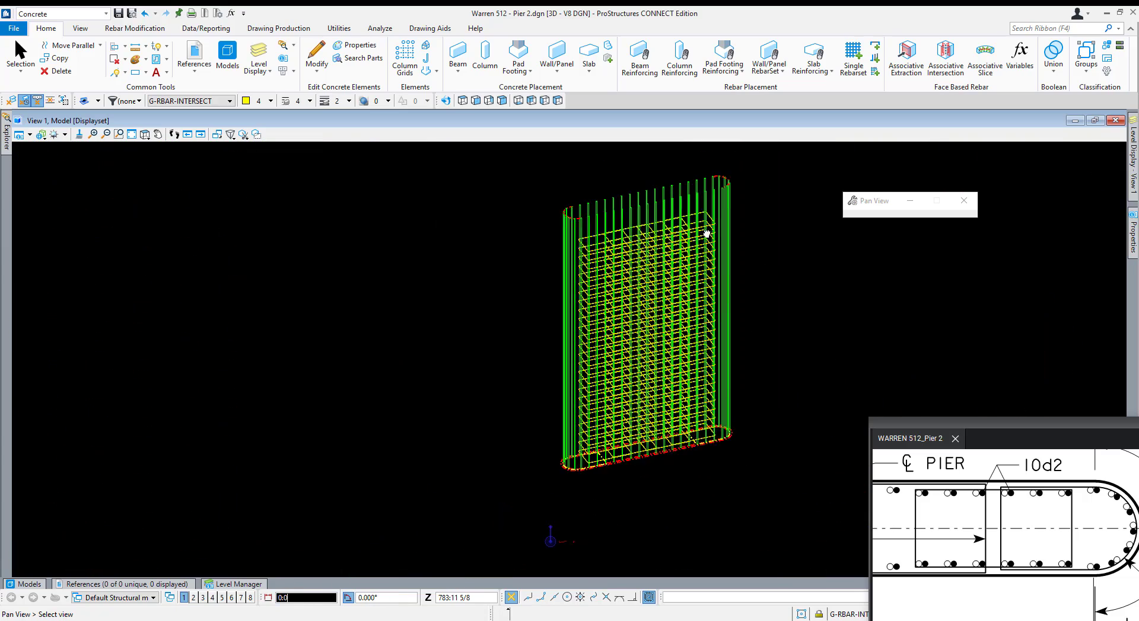
scroll(371, 355, "up", 6)
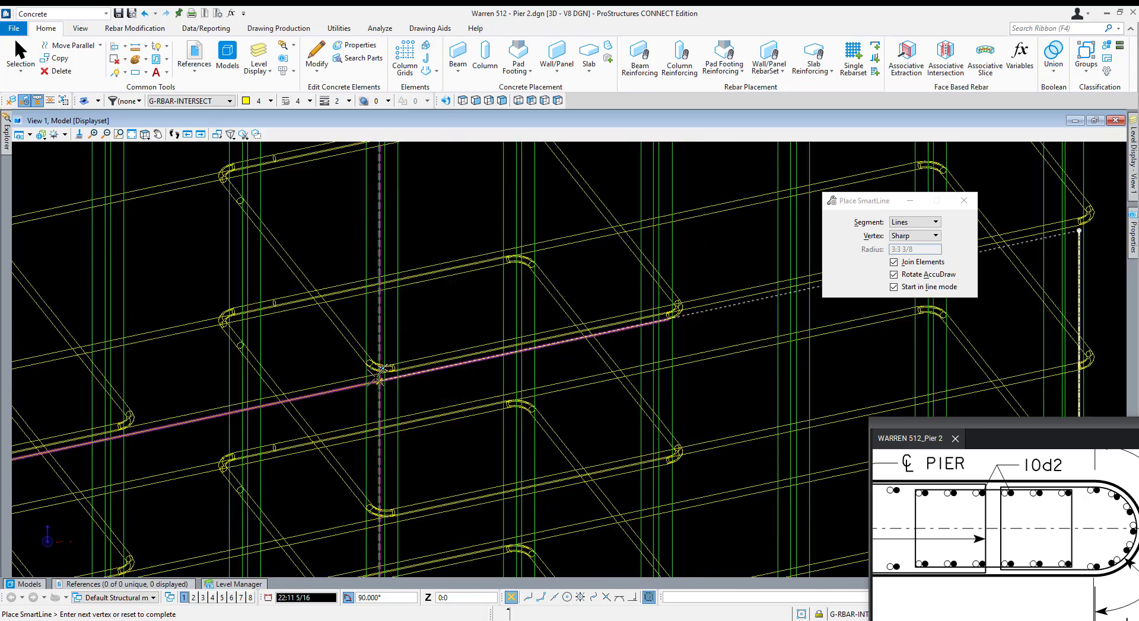
middle_click_drag(798, 332, 157, 463)
middle_click_drag(749, 373, 430, 440)
scroll(662, 307, "up", 3)
scroll(662, 307, "up", 2)
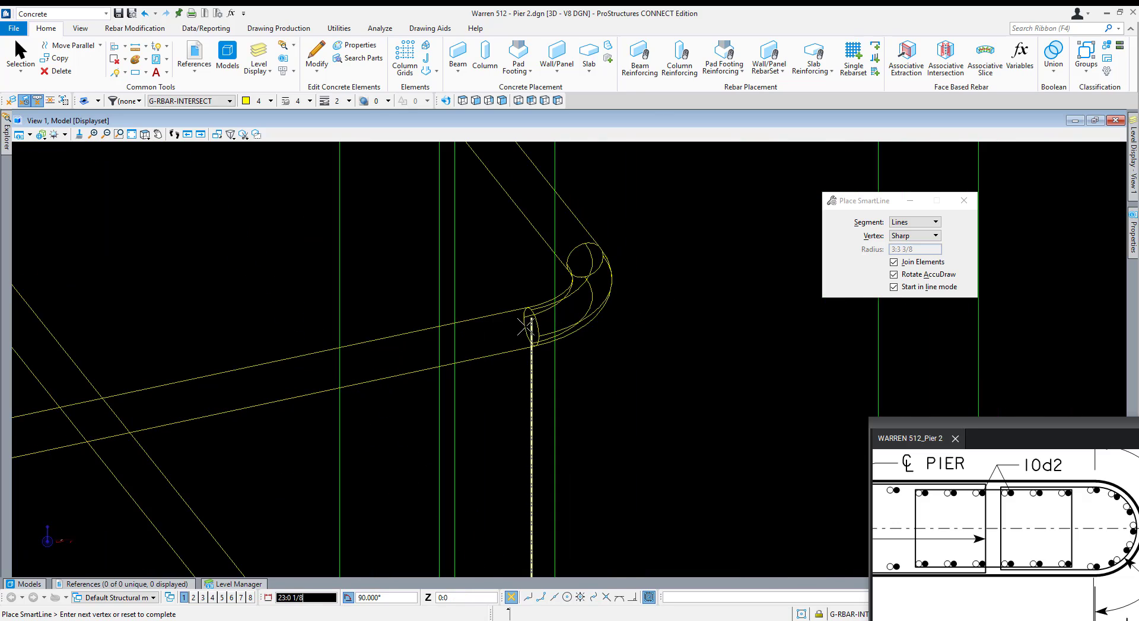
scroll(531, 326, "down", 5)
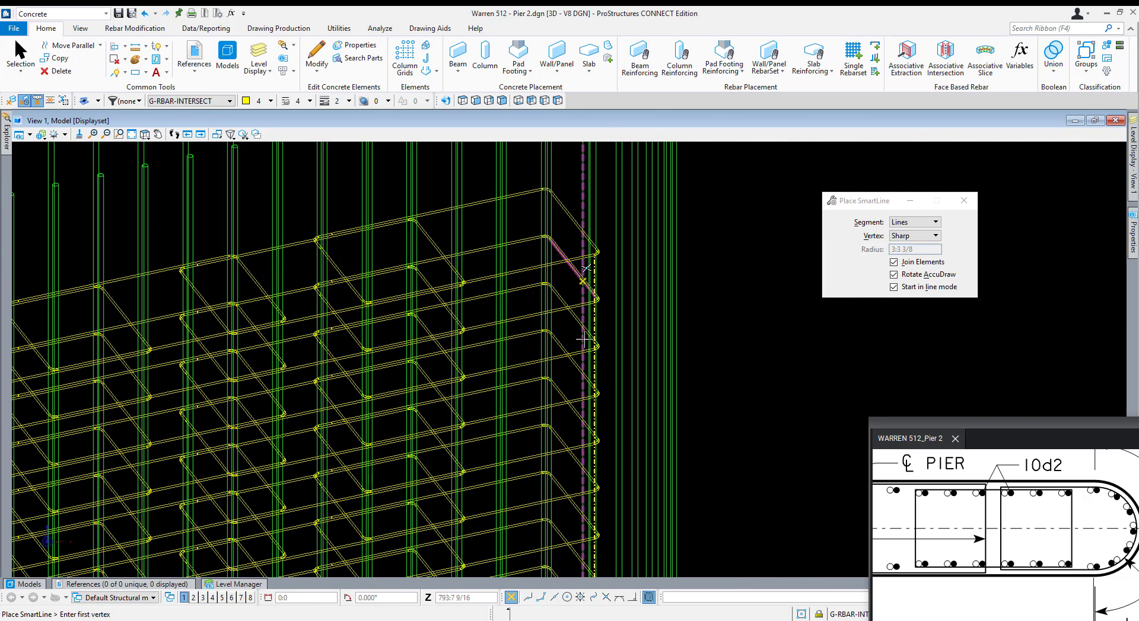
key("Escape")
Move the vertical line by its lower end onto the near inner corner of the right hoop path.
scroll(593, 422, "up", 2)
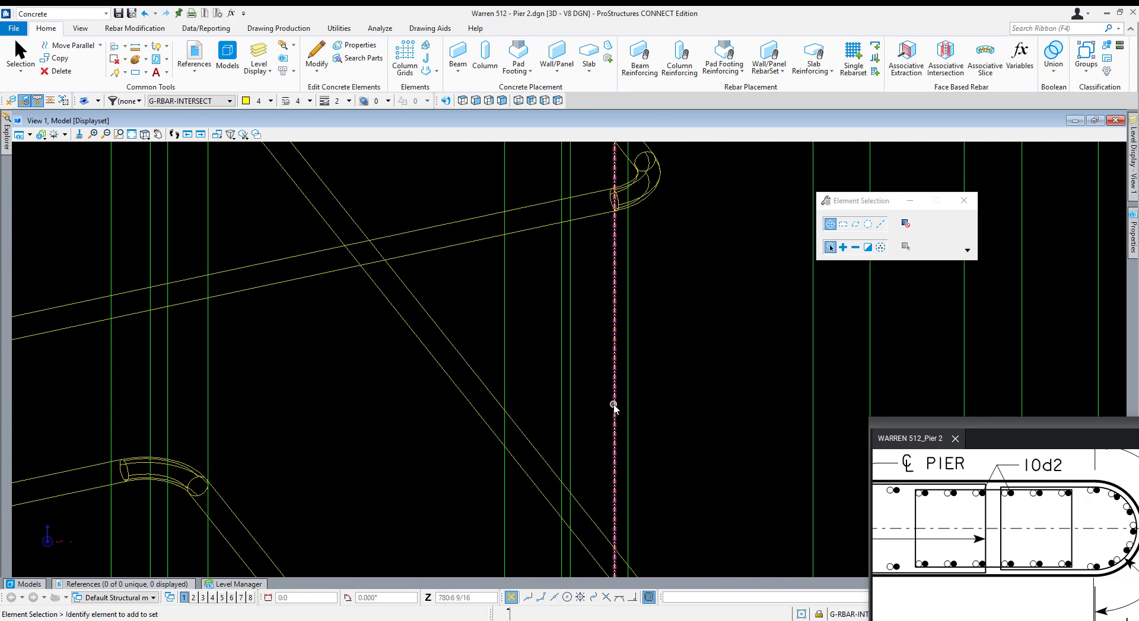
scroll(640, 327, "down", 5)
scroll(629, 424, "down", 2)
scroll(681, 419, "up", 6)
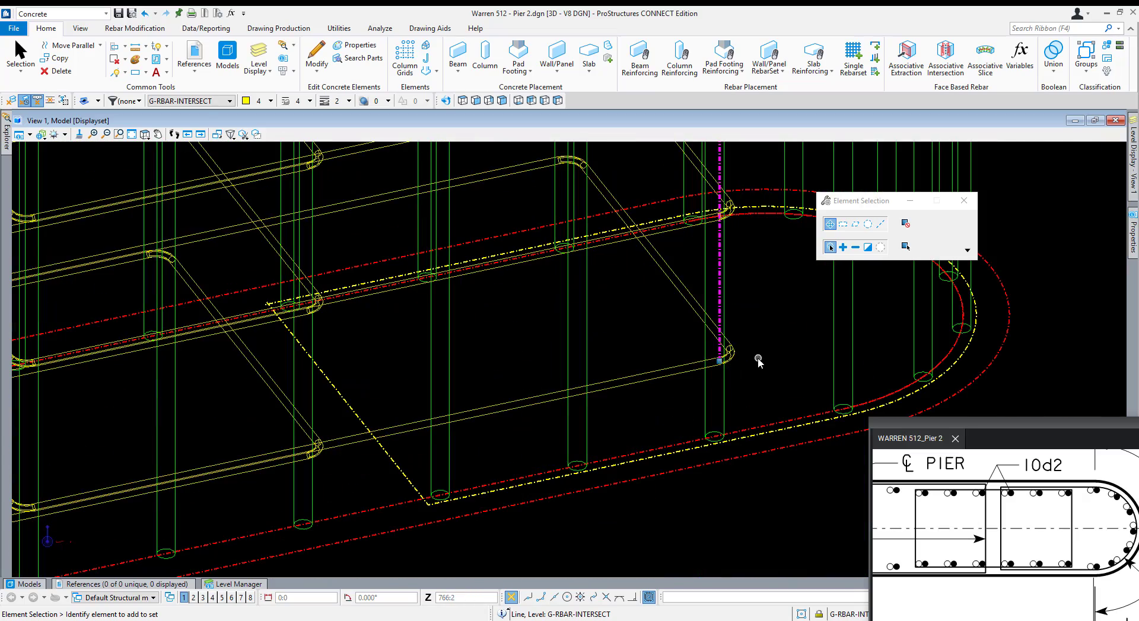
key("m")
scroll(733, 359, "up", 5)
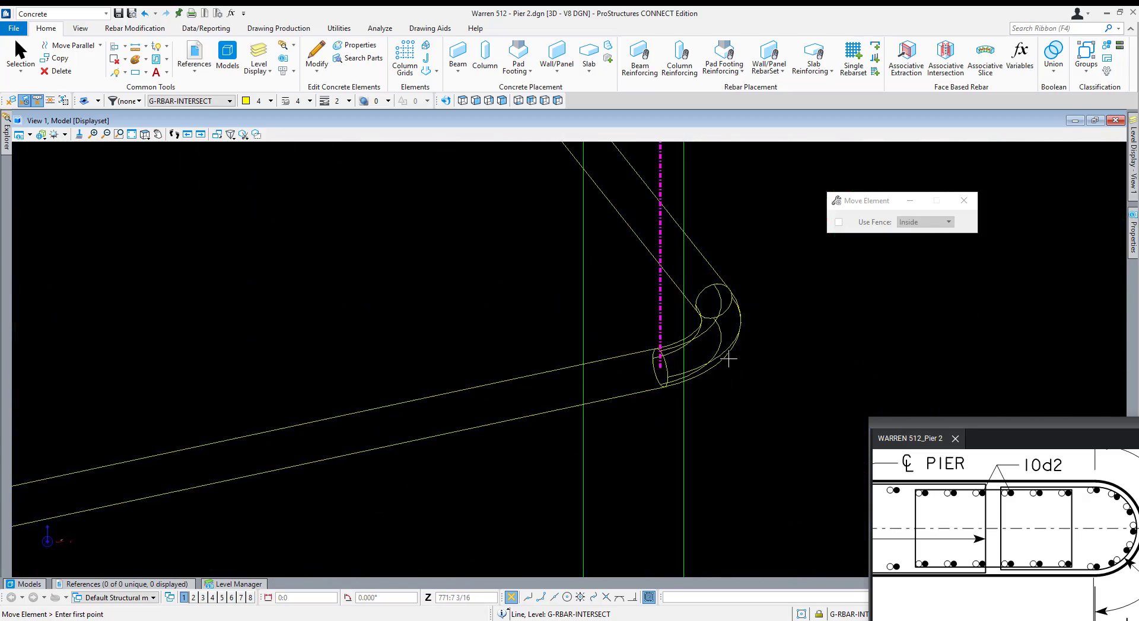
left_click(660, 356)
scroll(508, 465, "down", 5)
scroll(471, 449, "up", 3)
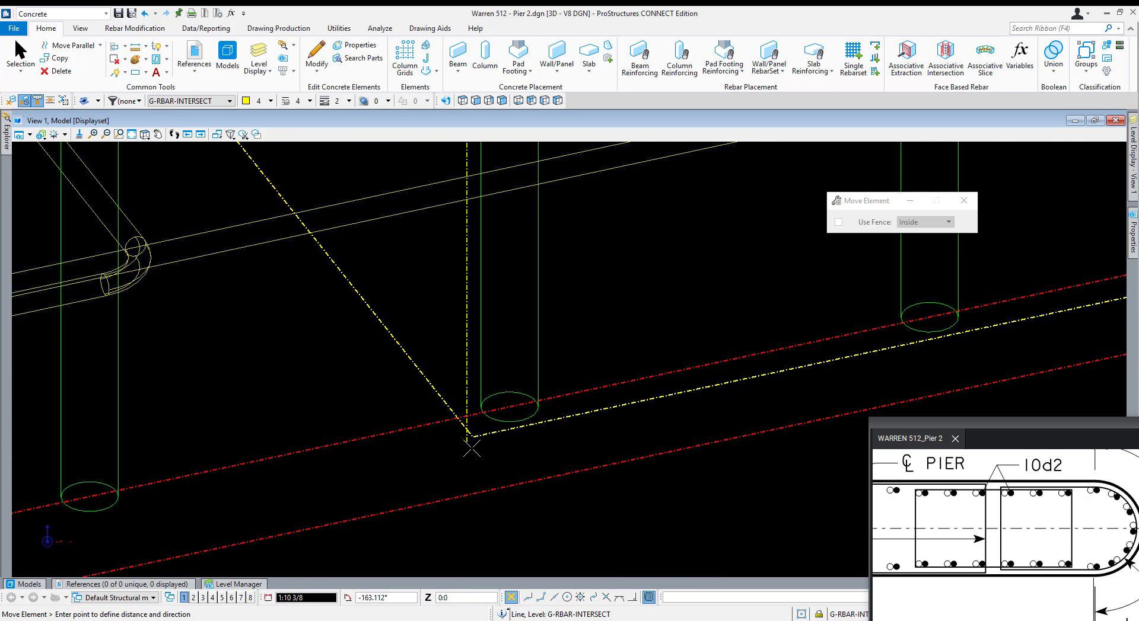
left_click(472, 437)
key("Escape")
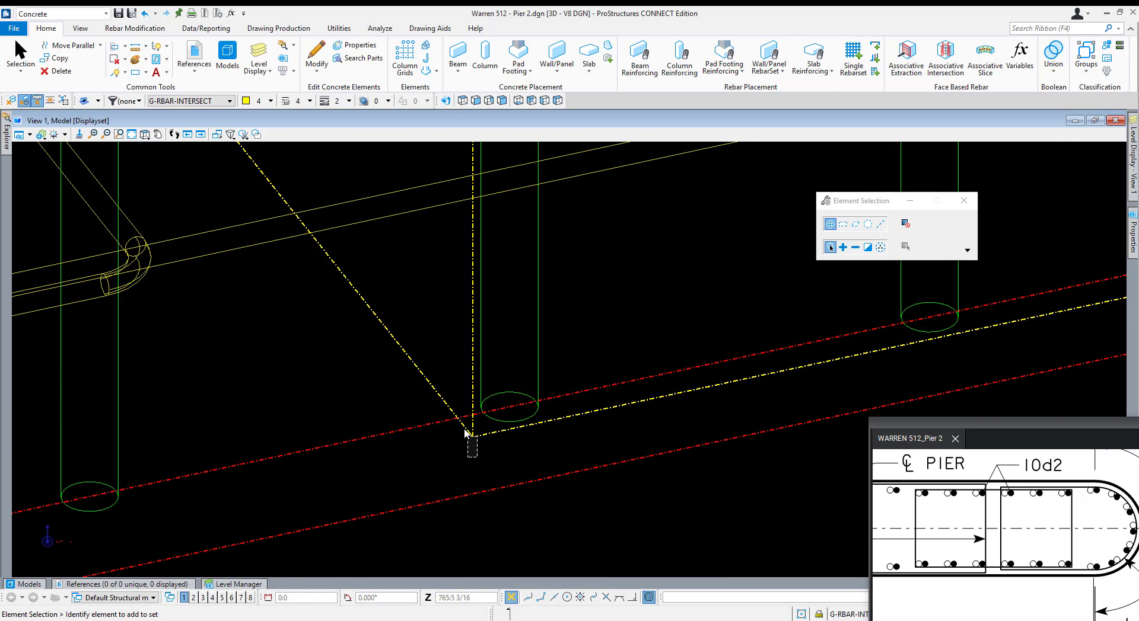
Move the right hoop path and vertical line straight up about 6 inches, level with the adjacent lowest tie's bar-end center.
left_click(466, 433)
scroll(491, 432, "down", 2)
key("m")
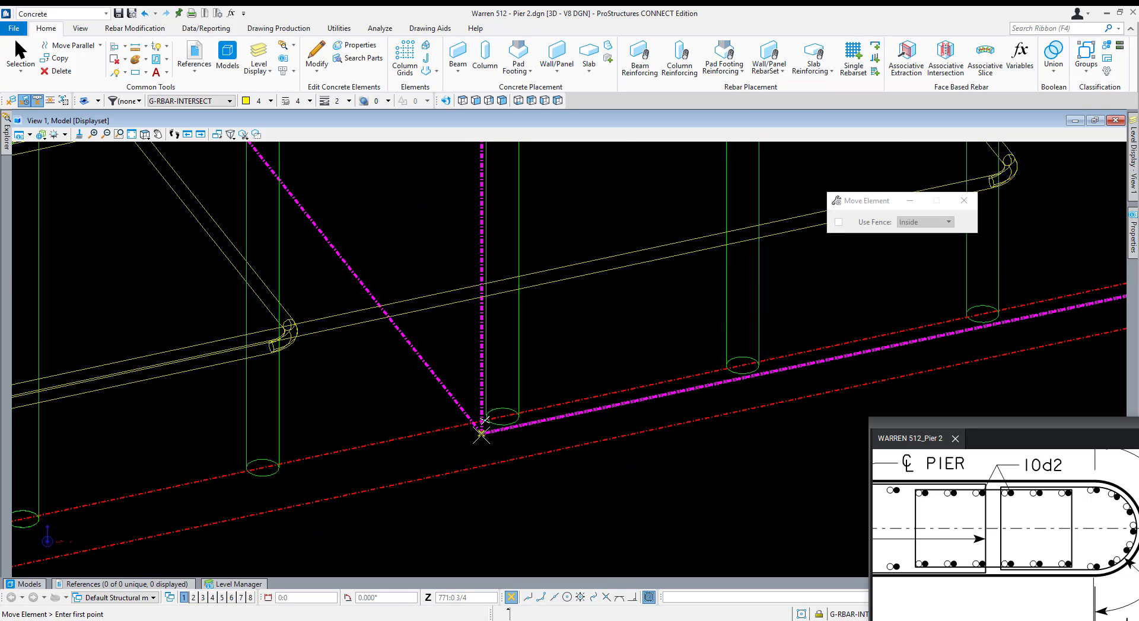
left_click(481, 435)
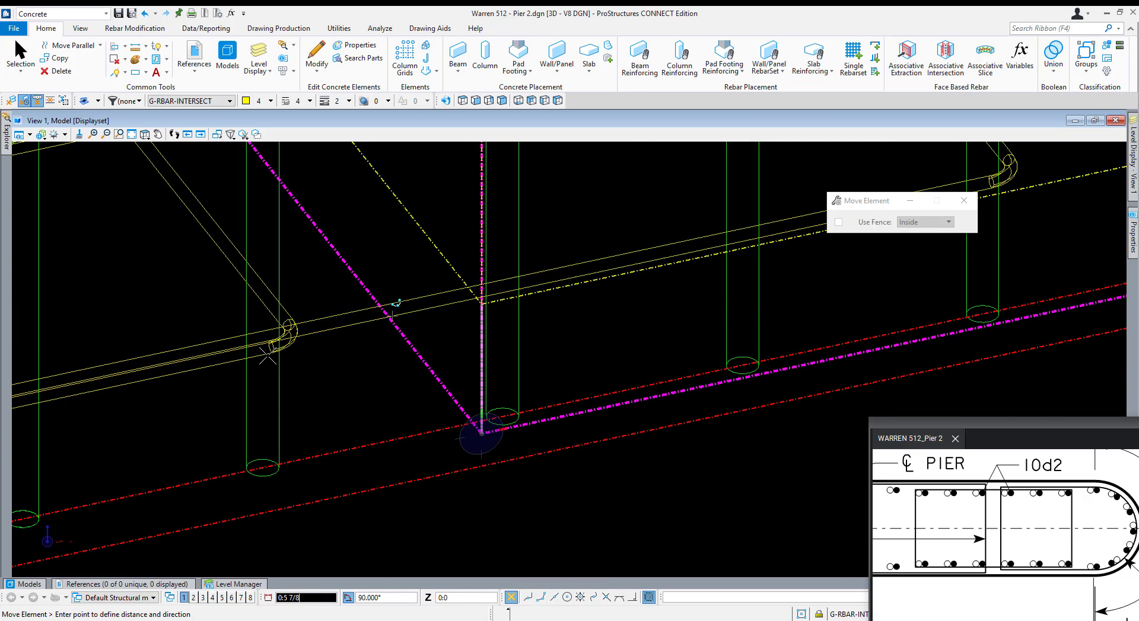
scroll(280, 326, "up", 4)
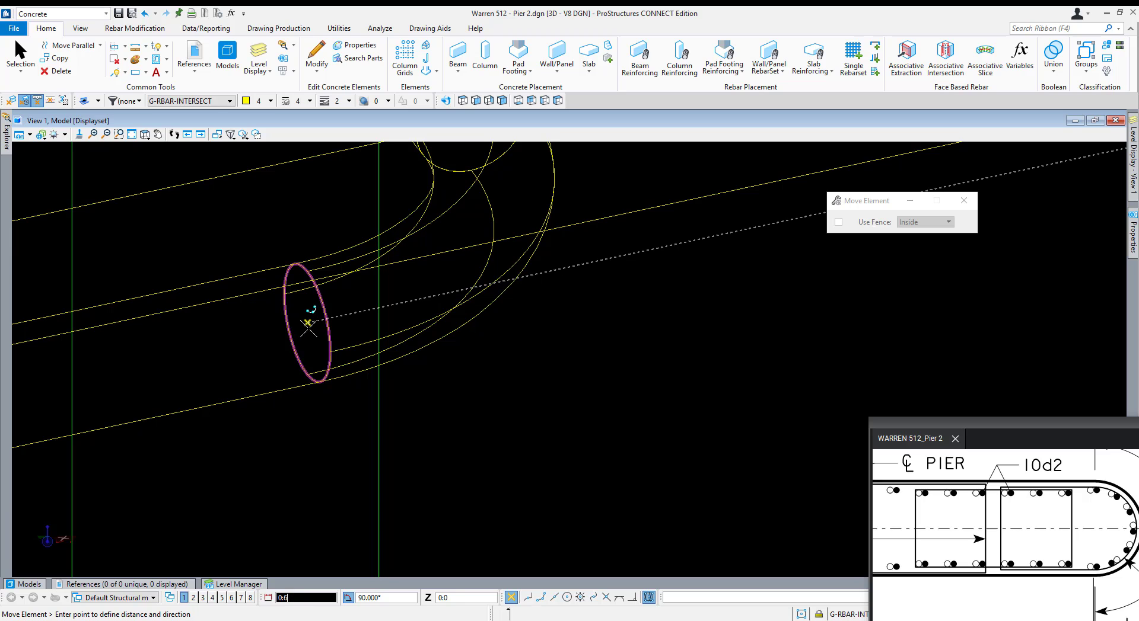
left_click(307, 321)
scroll(373, 301, "down", 1)
right_click(474, 312)
Switch to the front view and check the hoop paths' heights against the lowest ties at both pier ends.
scroll(498, 306, "down", 5)
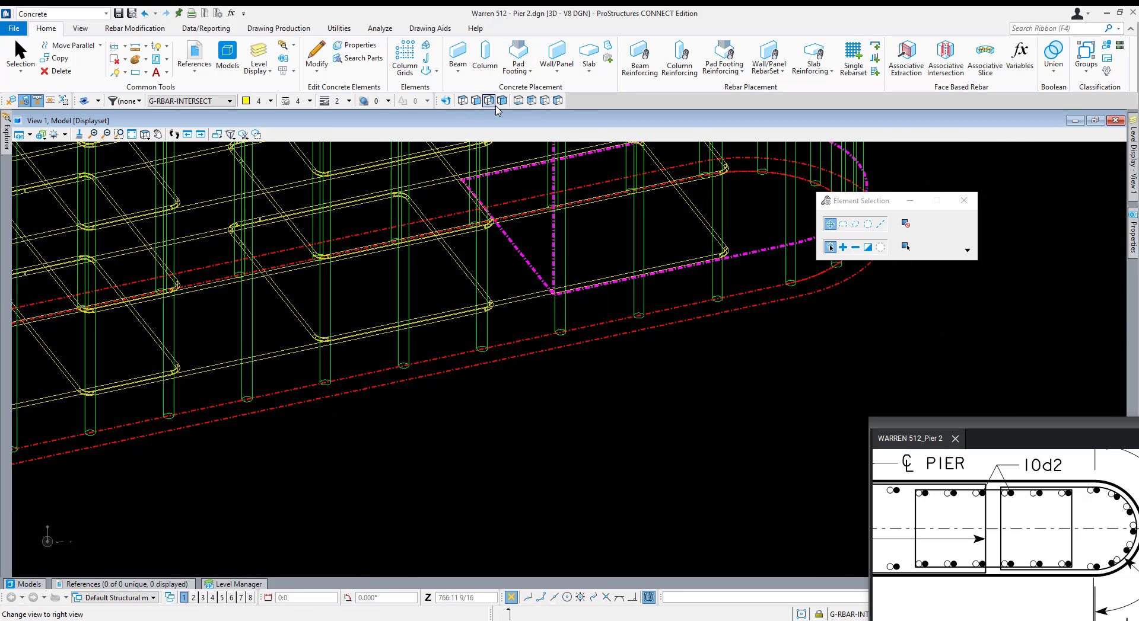
left_click(475, 100)
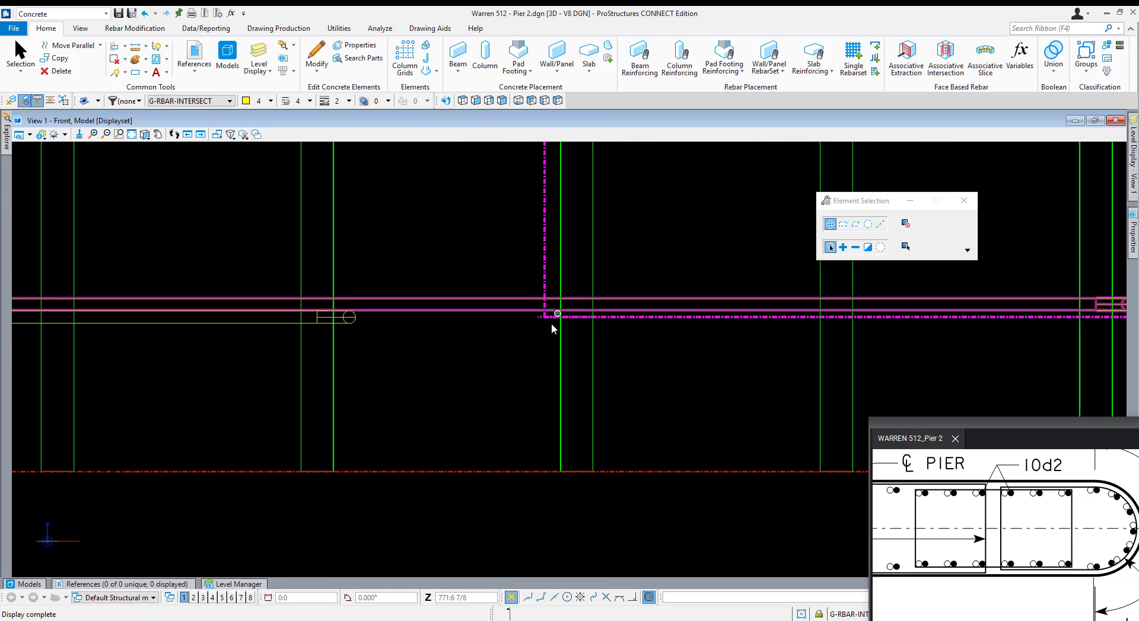
scroll(730, 326, "down", 3)
scroll(534, 335, "up", 3)
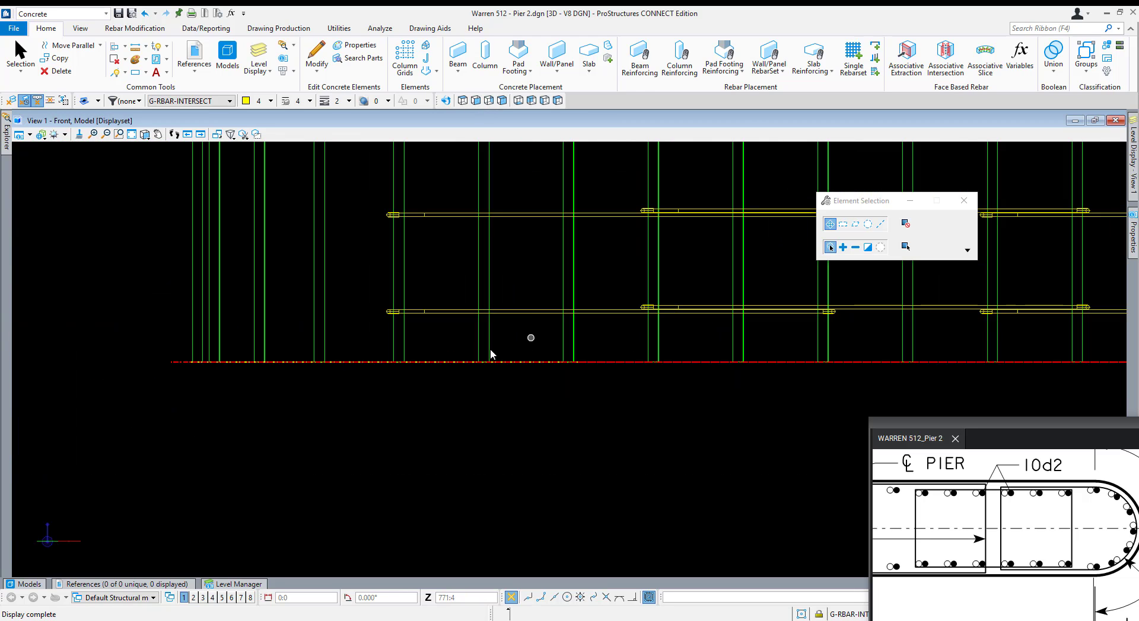
Move the left hoop path straight up about 6 1/2 inches, level with the adjacent lowest tie's bar-end center.
middle_click_drag(546, 289, 497, 338, "shift")
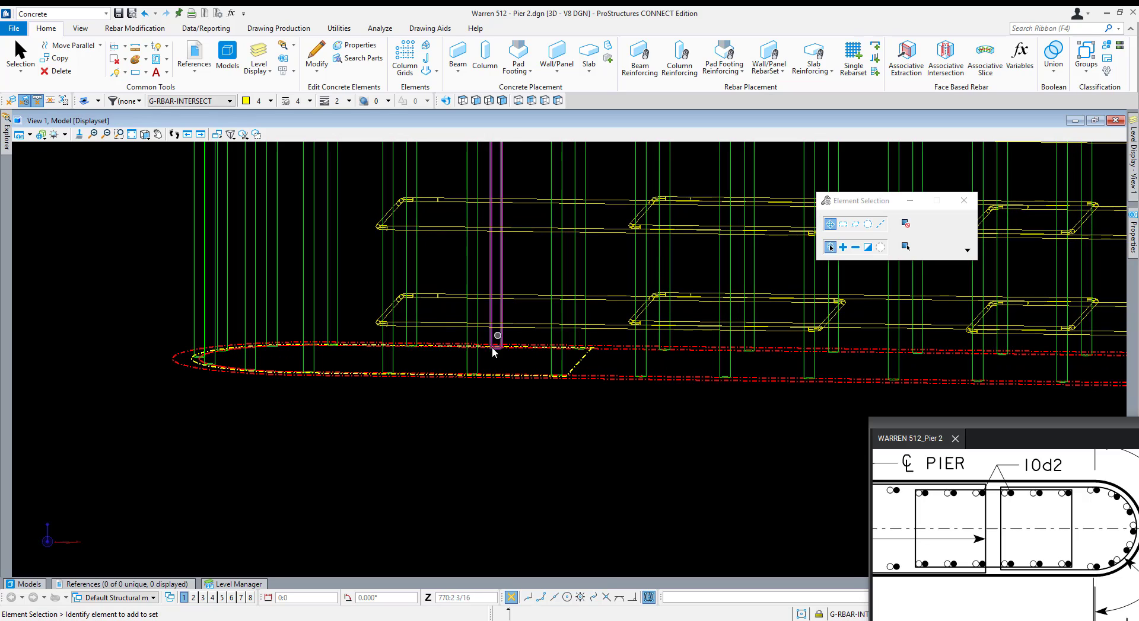
left_click(577, 363)
key("ctrl+m")
left_click(579, 362)
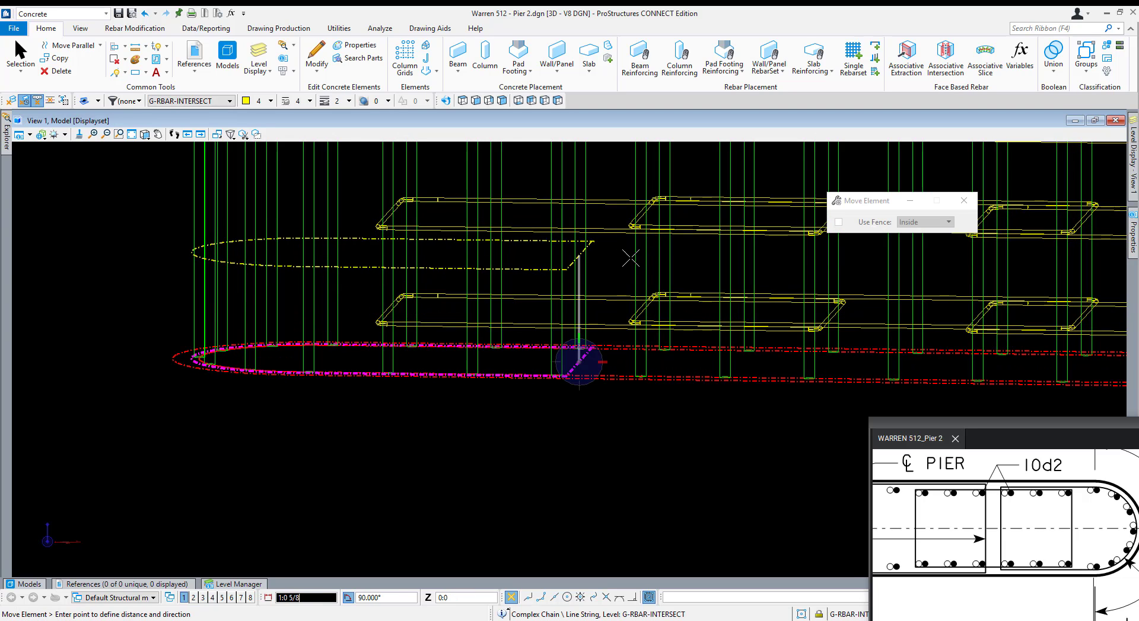
scroll(628, 266, "up", 8)
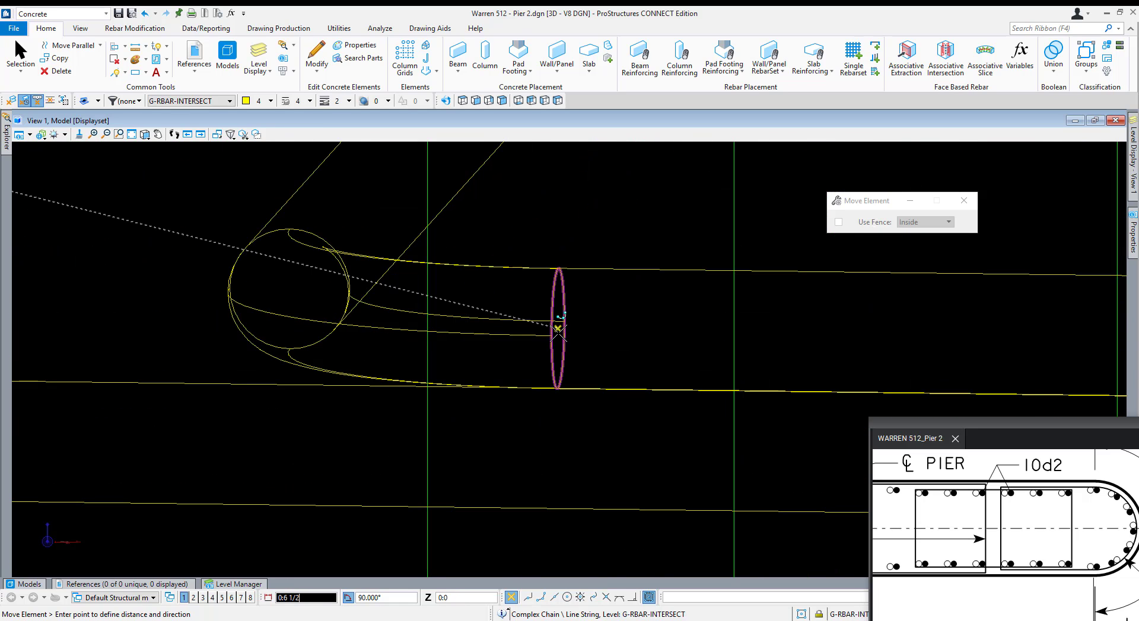
key("Escape")
scroll(623, 326, "down", 8)
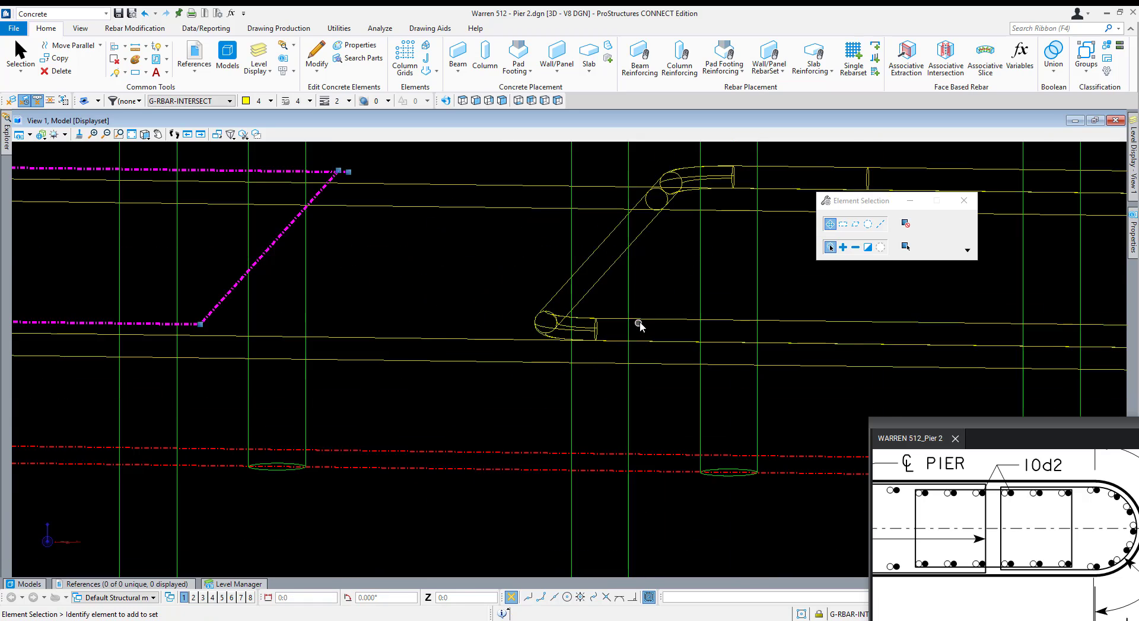
In the front view, copy the vertical guide line from its lower end at the right hoop path onto the left hoop path's inner end.
left_click(475, 101)
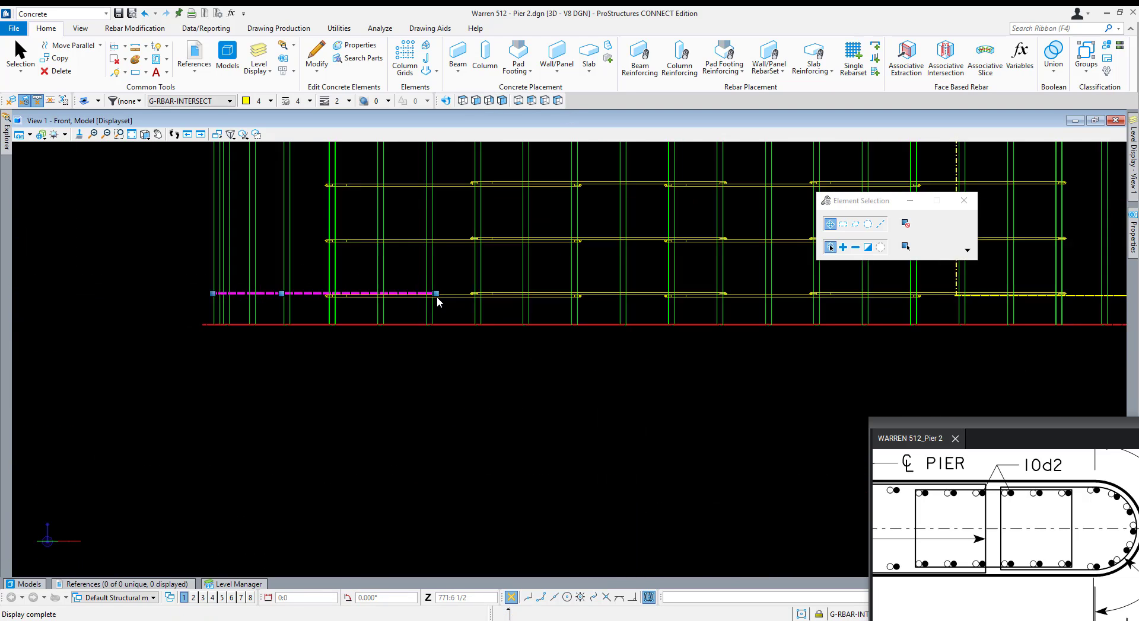
scroll(804, 361, "up", 3)
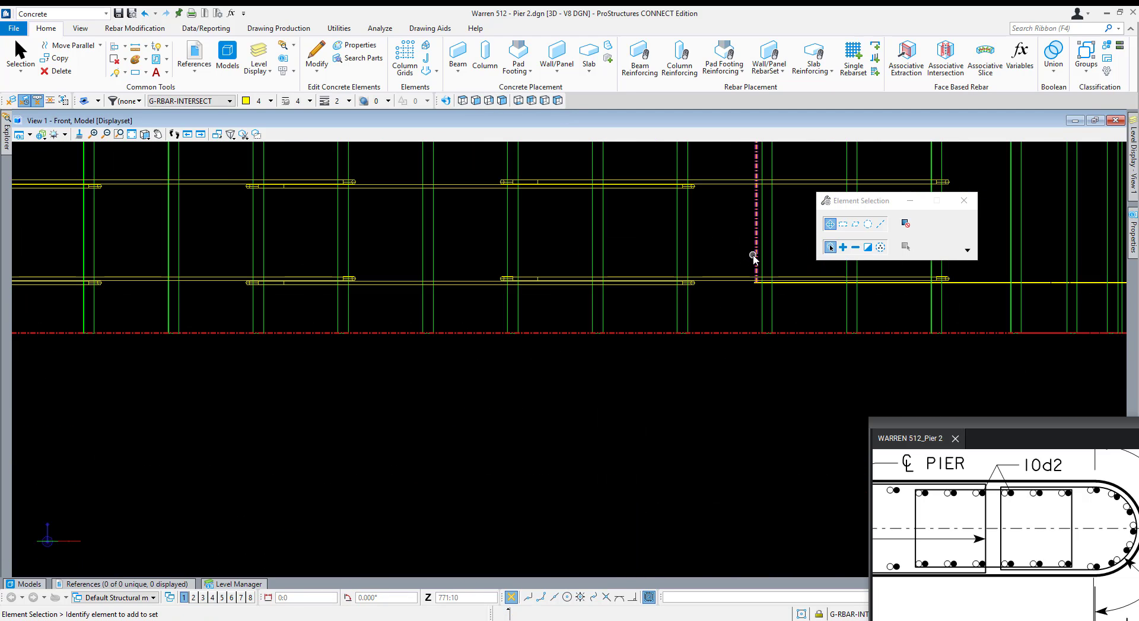
left_click(752, 333)
key("c")
scroll(732, 382, "up", 4)
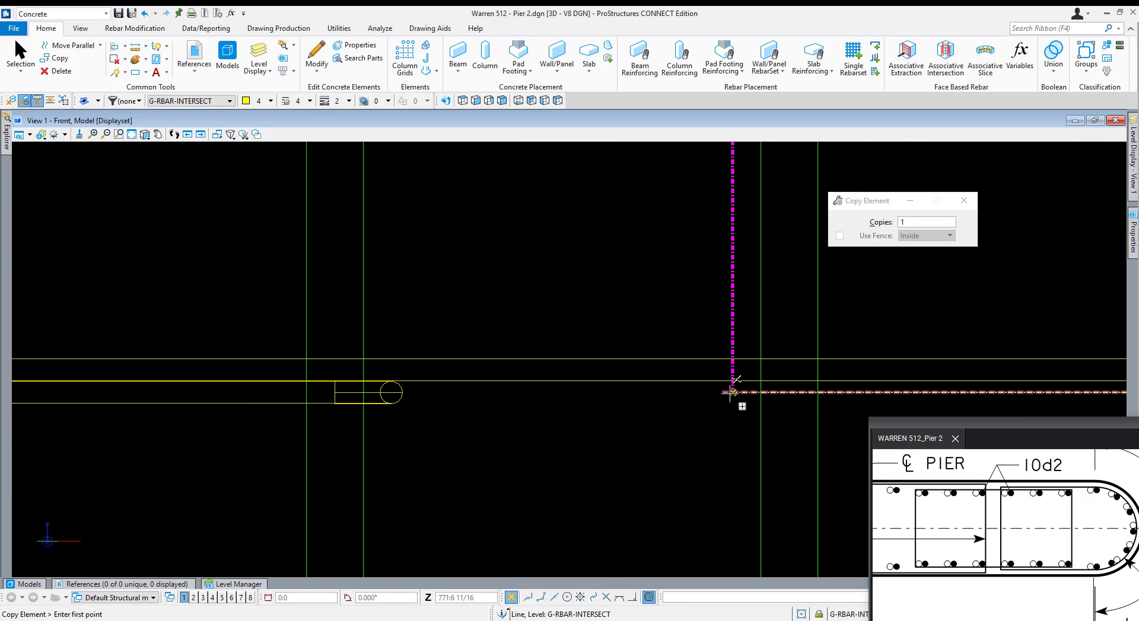
left_click(732, 391)
scroll(821, 343, "down", 5)
scroll(475, 382, "up", 2)
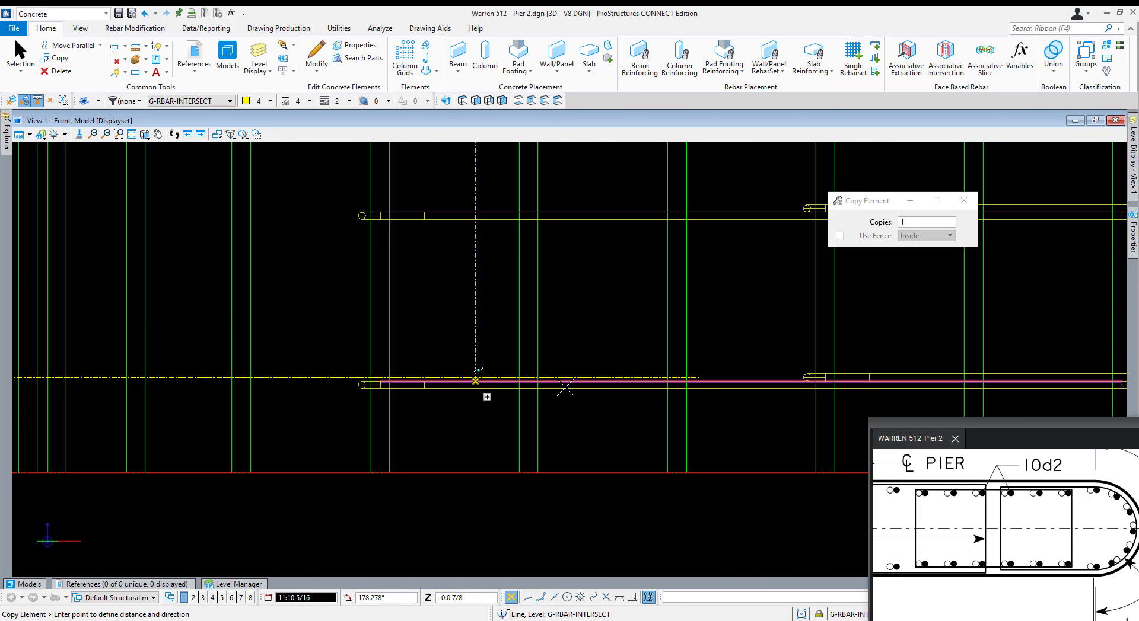
scroll(658, 380, "up", 2)
scroll(821, 380, "up", 3)
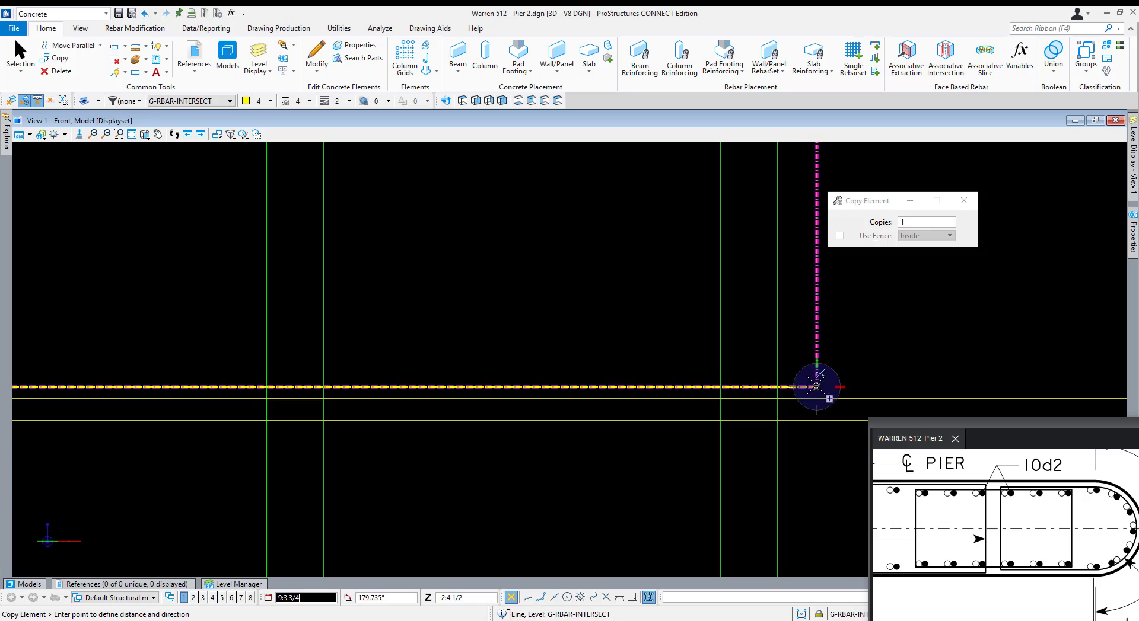
left_click(816, 386)
scroll(679, 384, "down", 5)
middle_click_drag(699, 381, 579, 432, "shift")
scroll(580, 433, "down", 3)
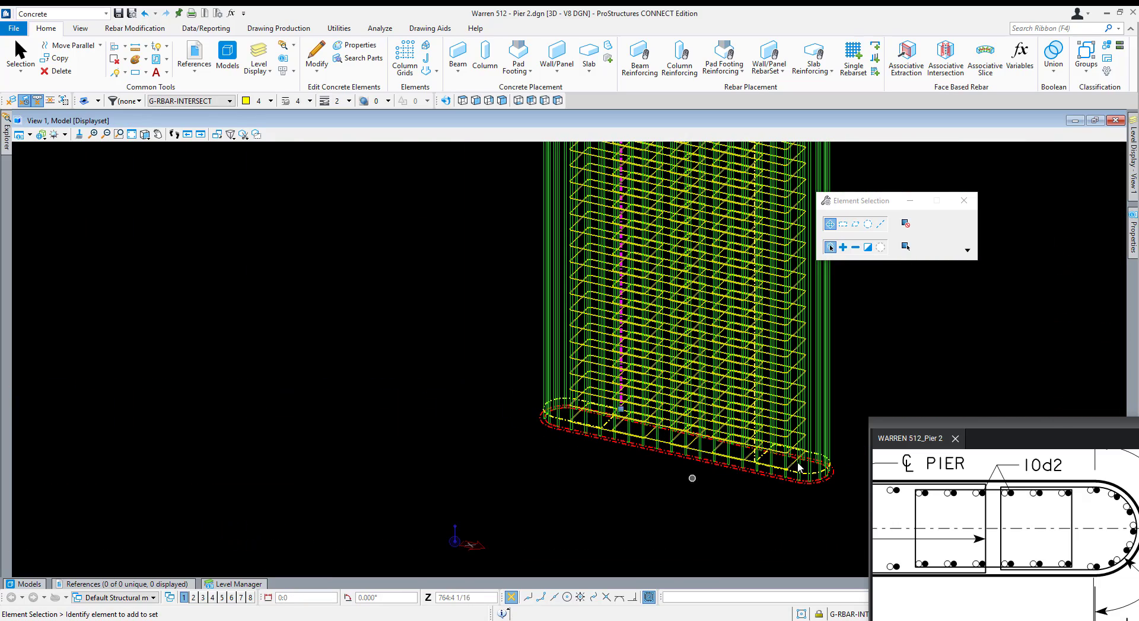
left_click(677, 524)
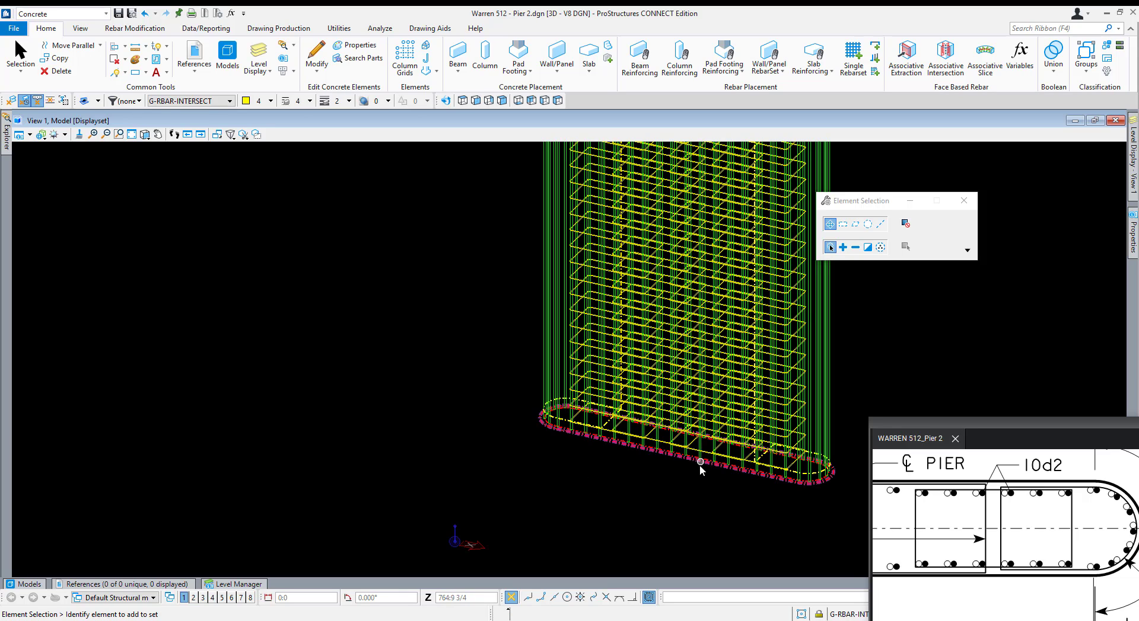
Open the Single Rebar Distribution settings and inspect the pier cage over the full height of the guide lines.
middle_click_drag(757, 498, 591, 468)
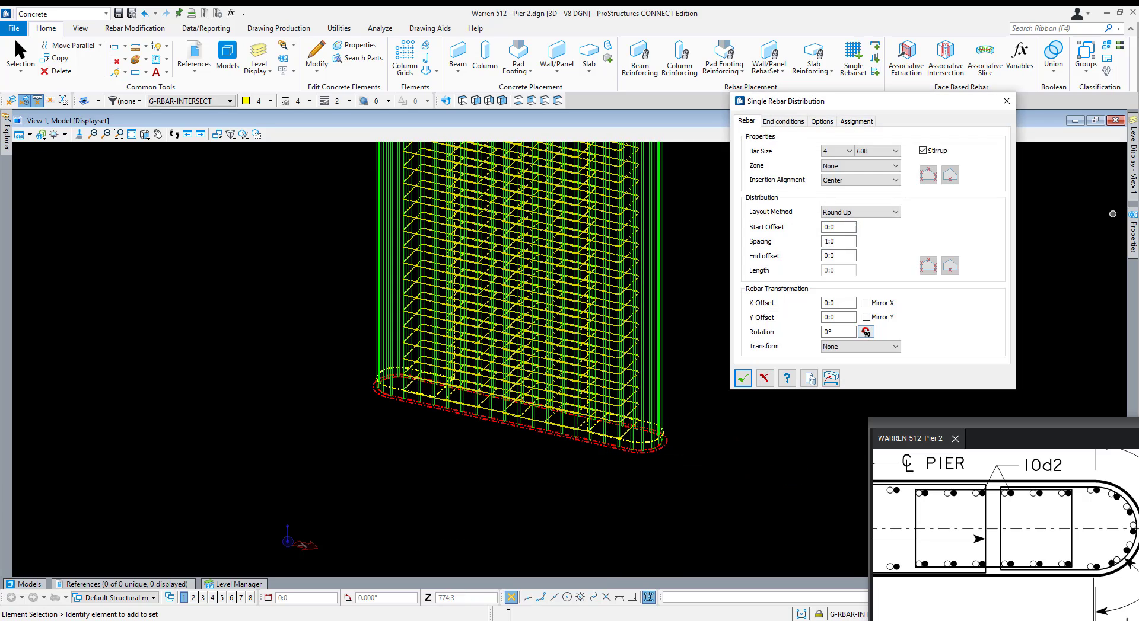
mouse_move(1132, 160)
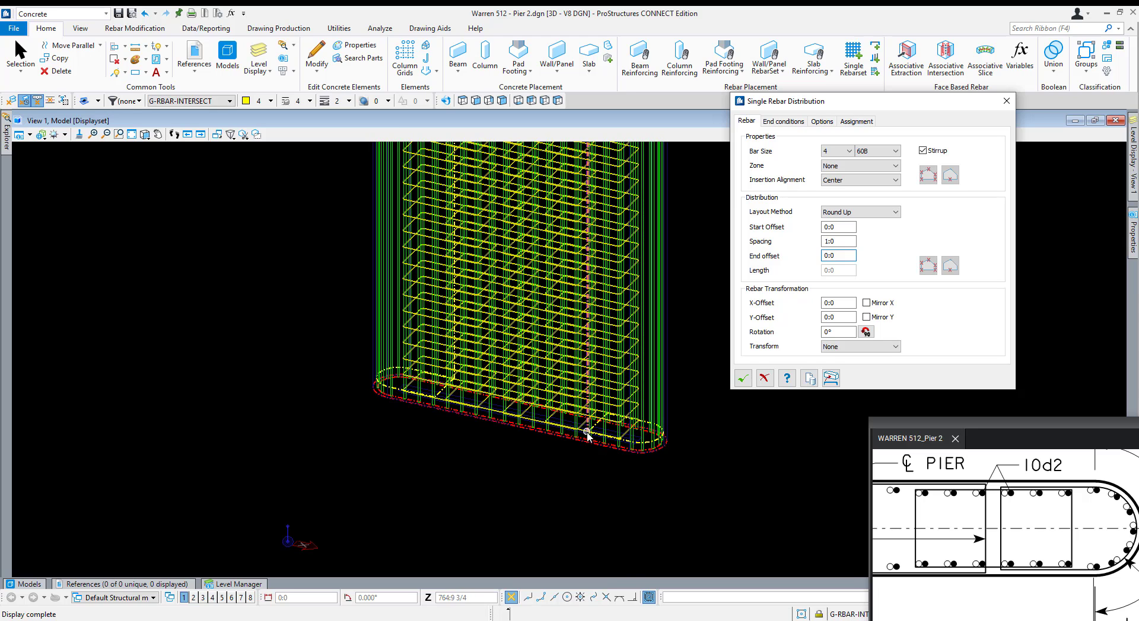
scroll(588, 432, "down", 5)
scroll(600, 419, "up", 5)
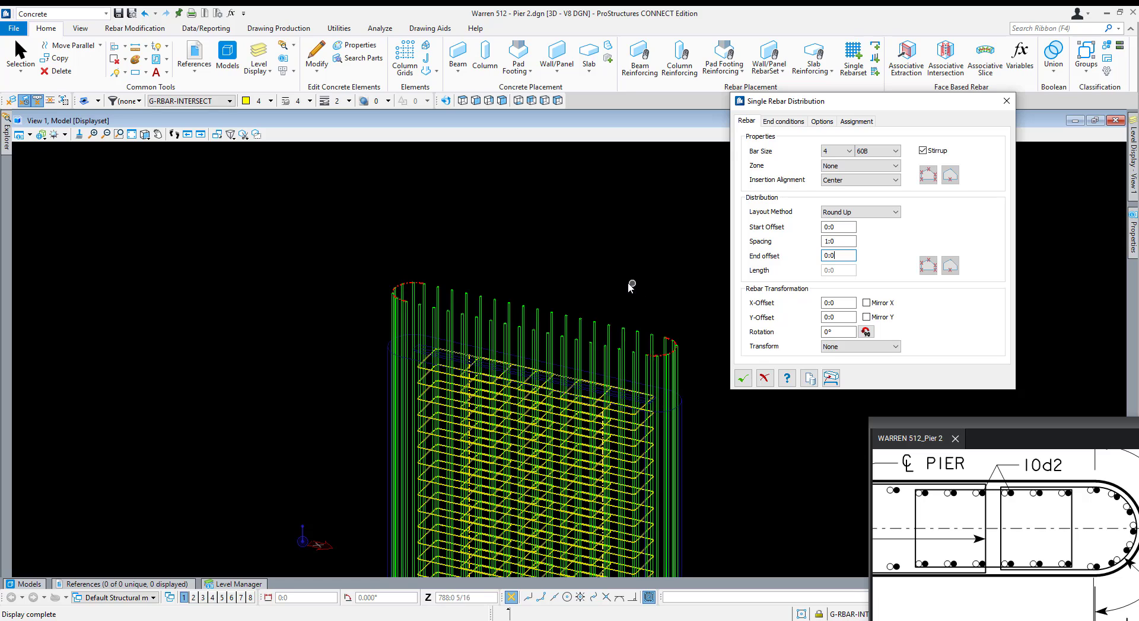
scroll(629, 287, "down", 5)
scroll(623, 219, "up", 3)
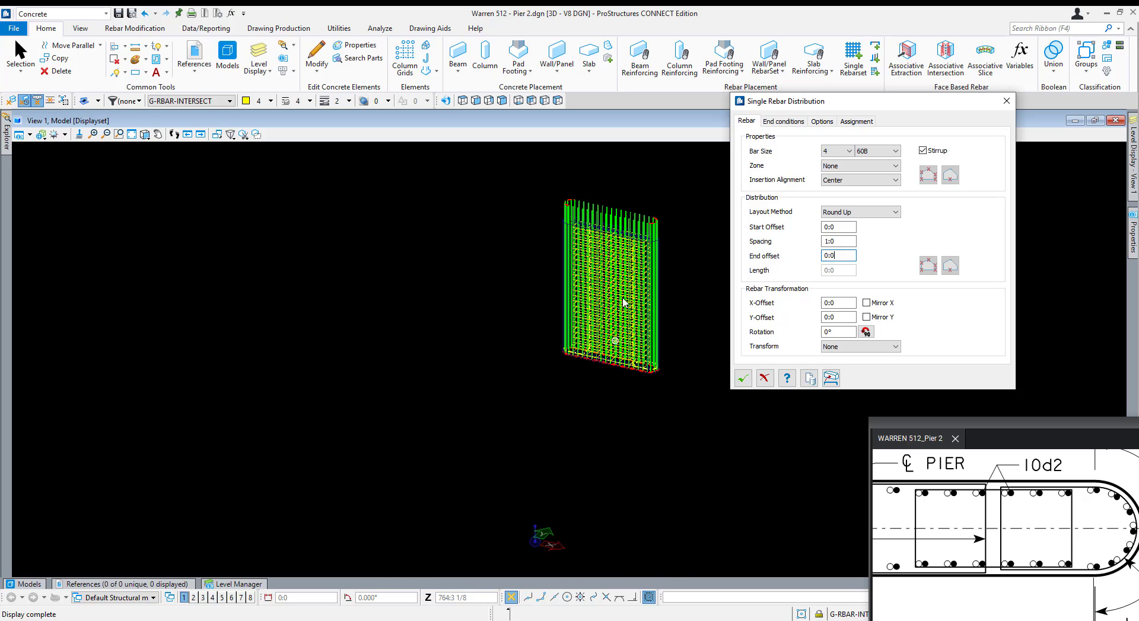
Review the insertion alignment options against the right hoop path, keeping Center.
left_click(842, 184)
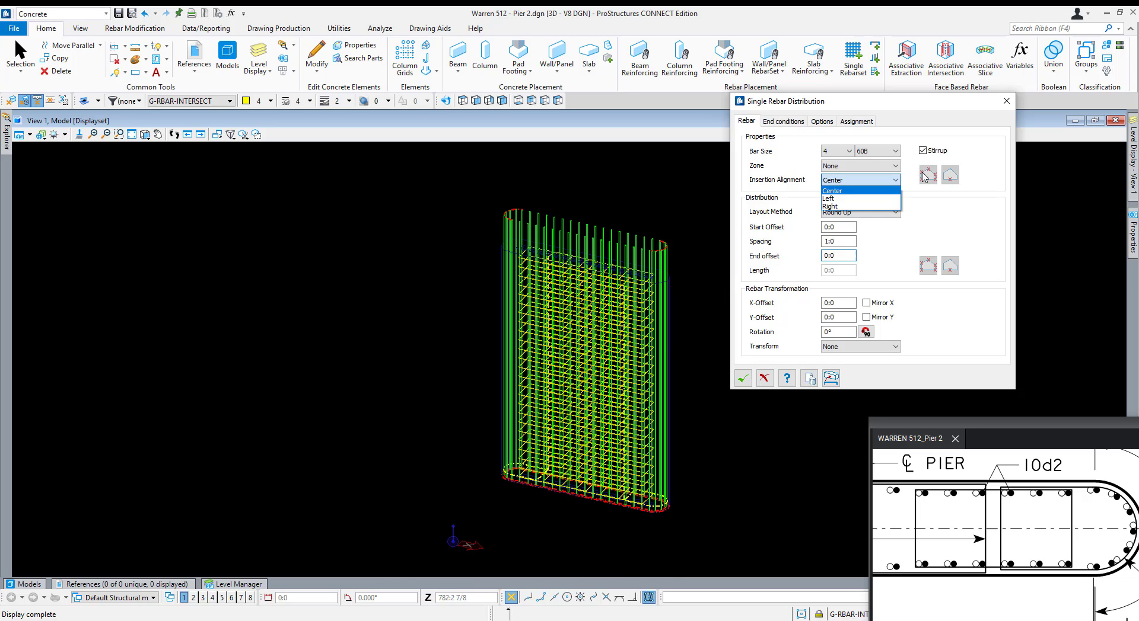
left_click(764, 180)
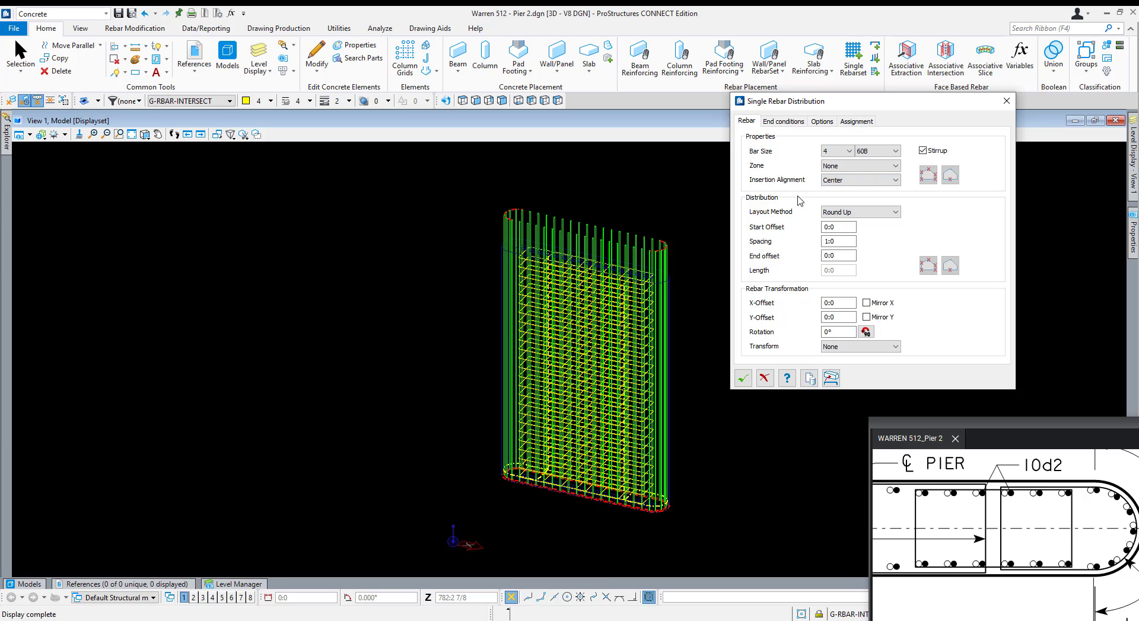
scroll(682, 492, "up", 5)
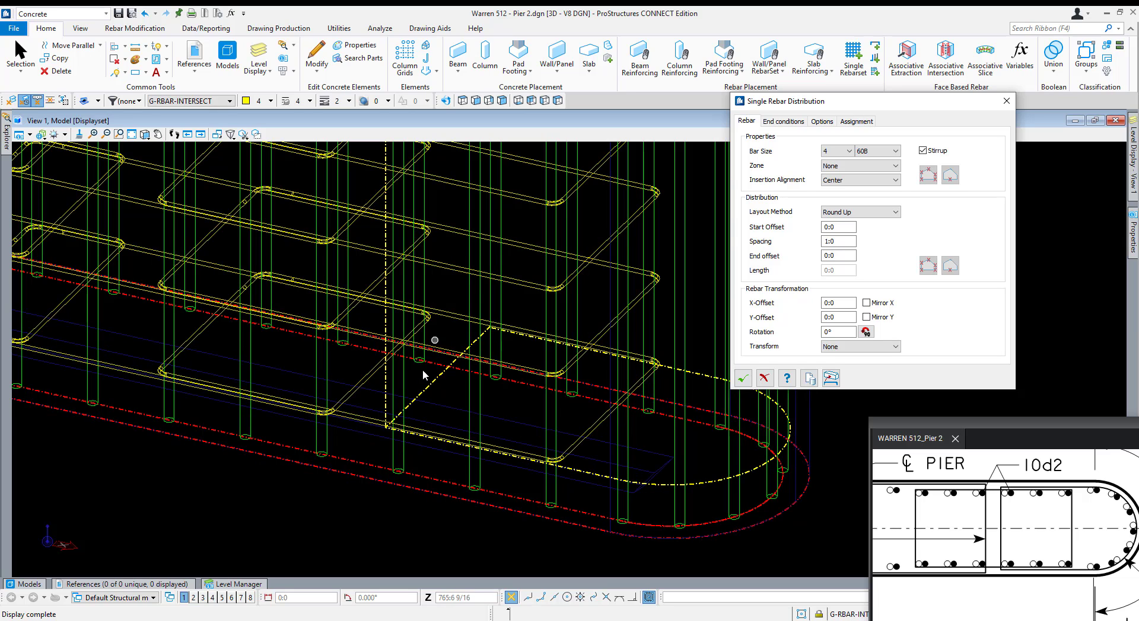
left_click(863, 182)
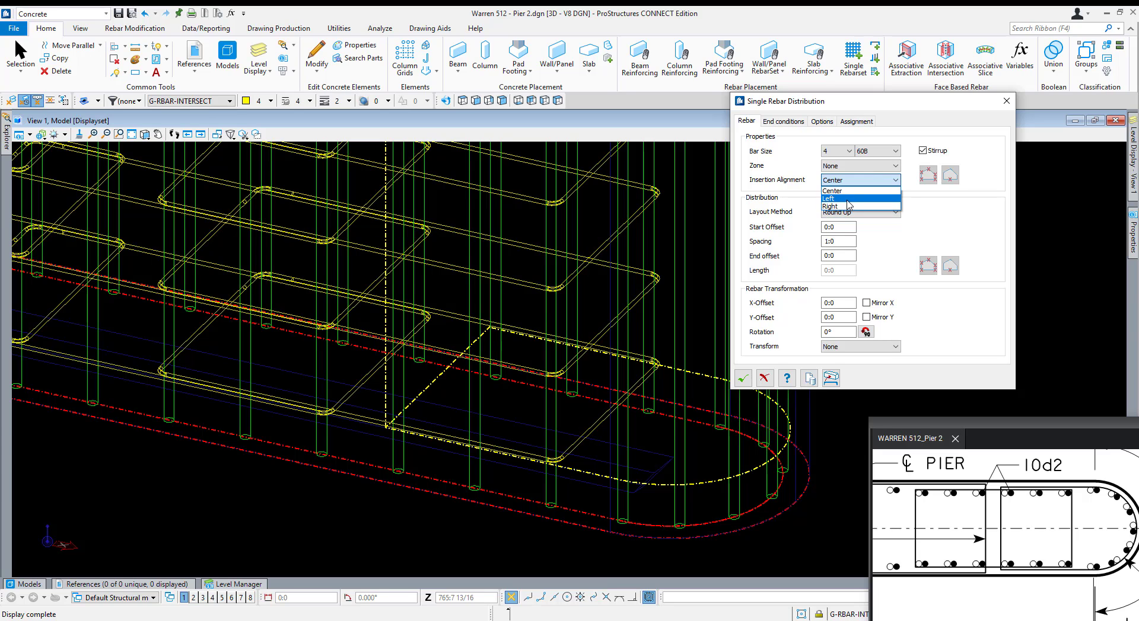
left_click(836, 190)
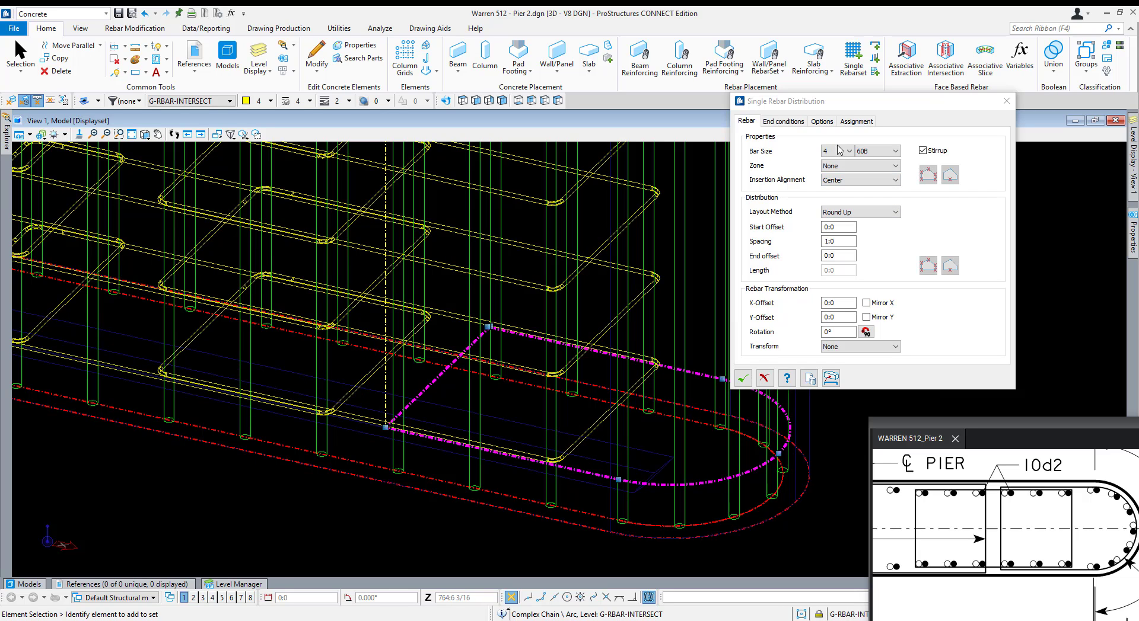
Review the rebar zone options, keeping None, and the display commands for hiding top, bottom, left and right bars.
left_click(860, 166)
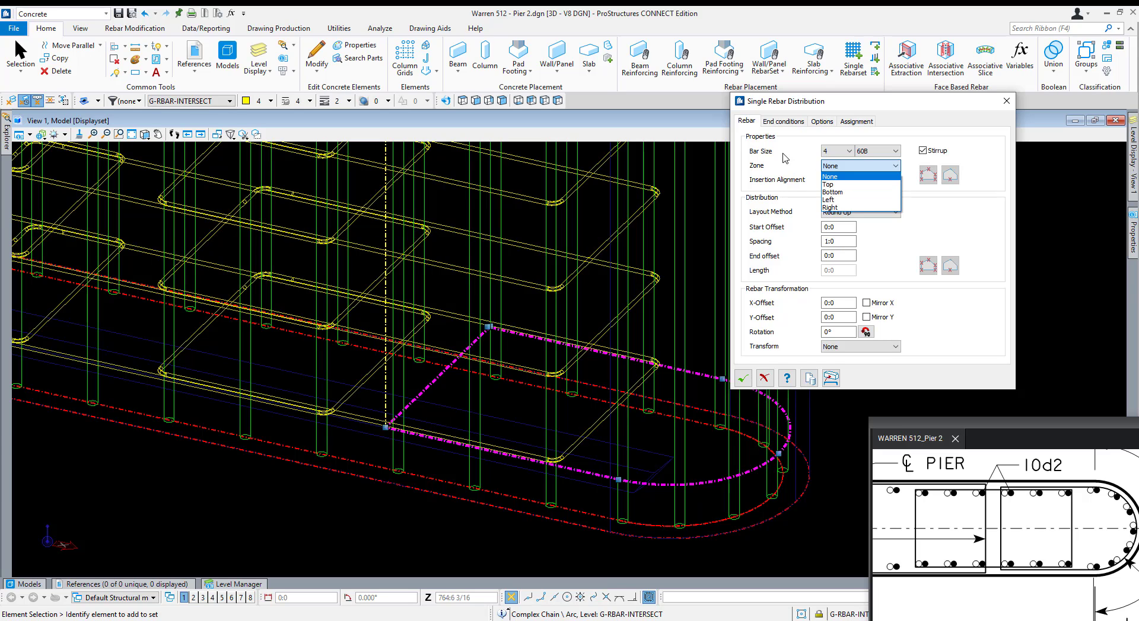
left_click(1001, 201)
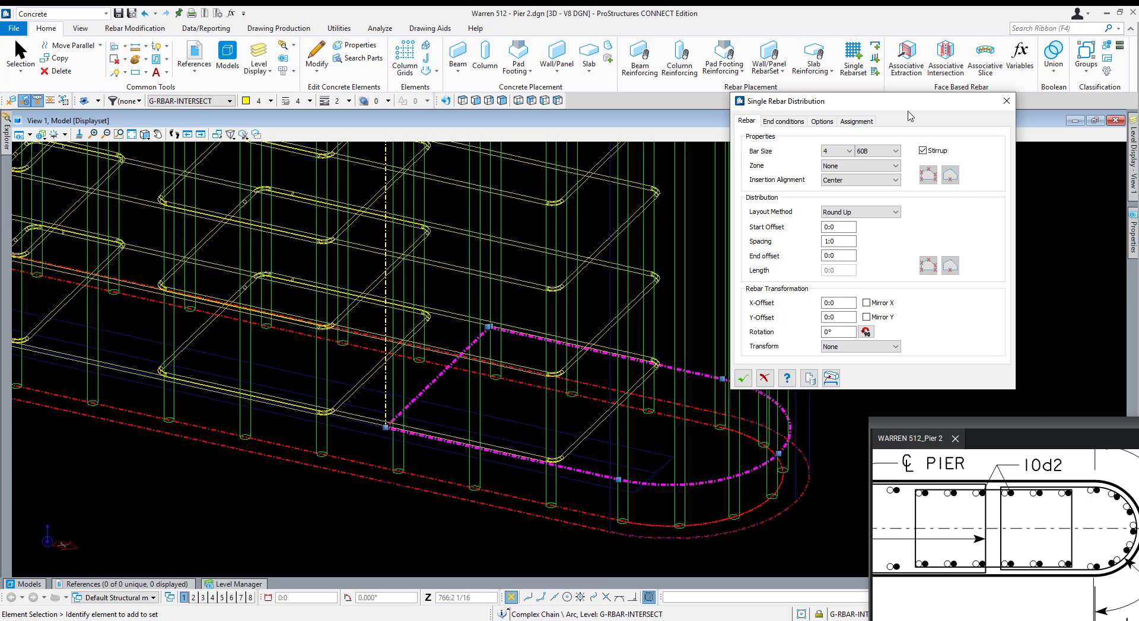
left_click_drag(879, 106, 939, 127)
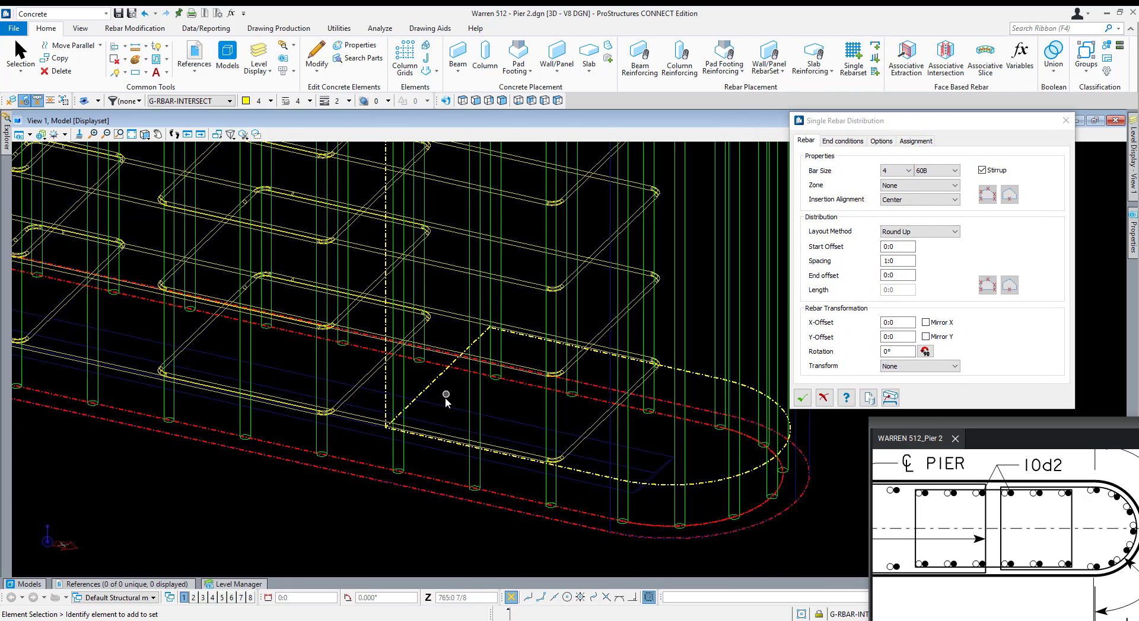
left_click(916, 193)
left_click(998, 210)
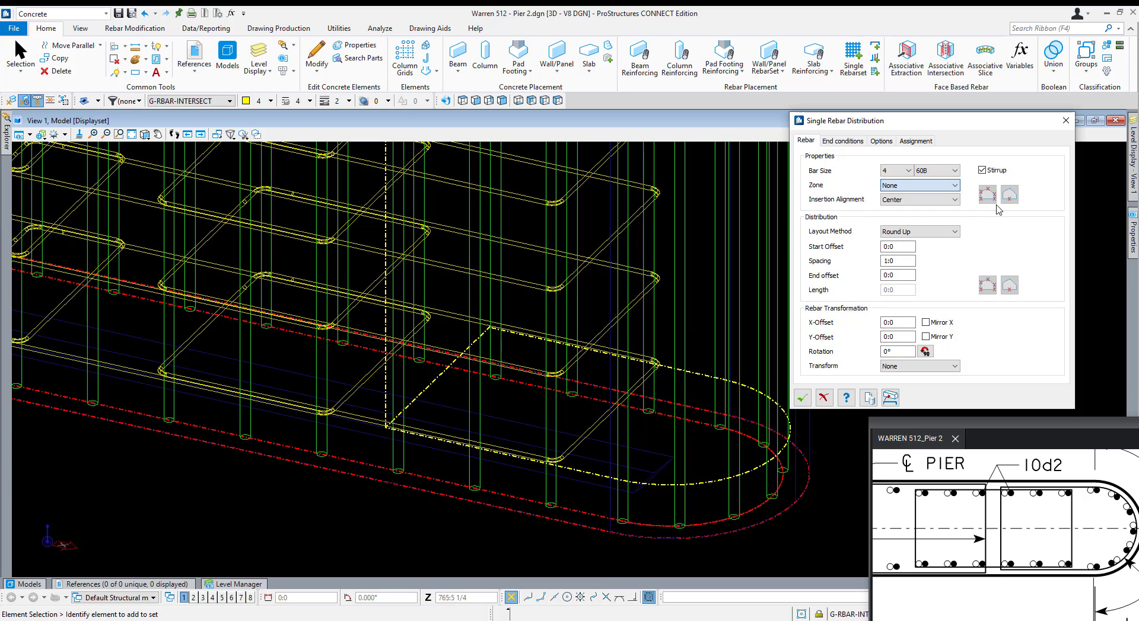
left_click(80, 29)
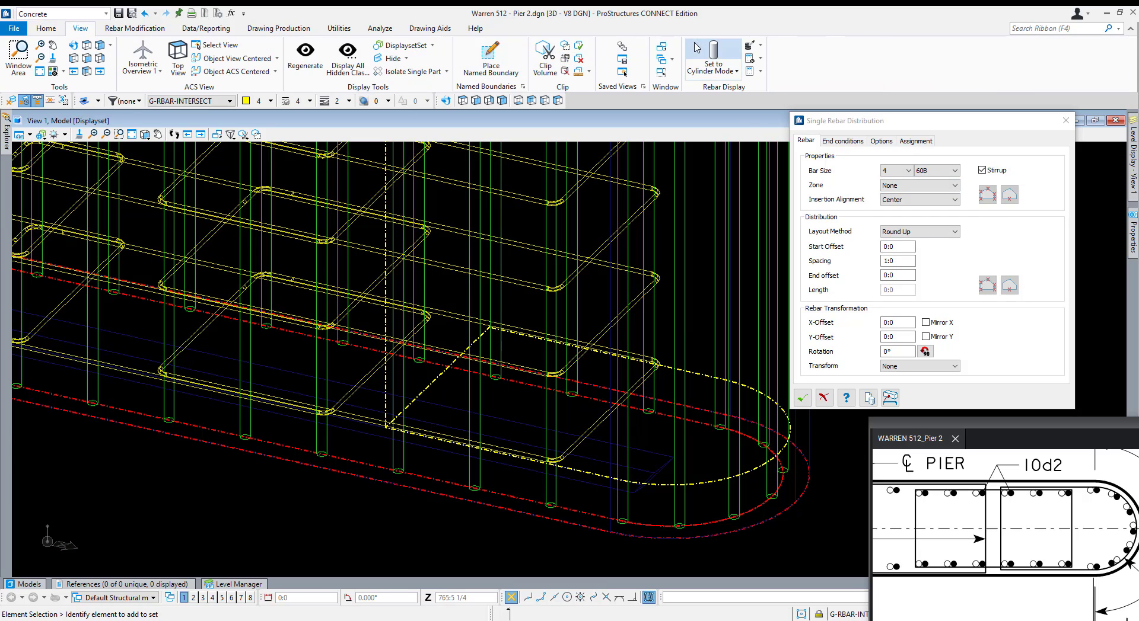
left_click(760, 59)
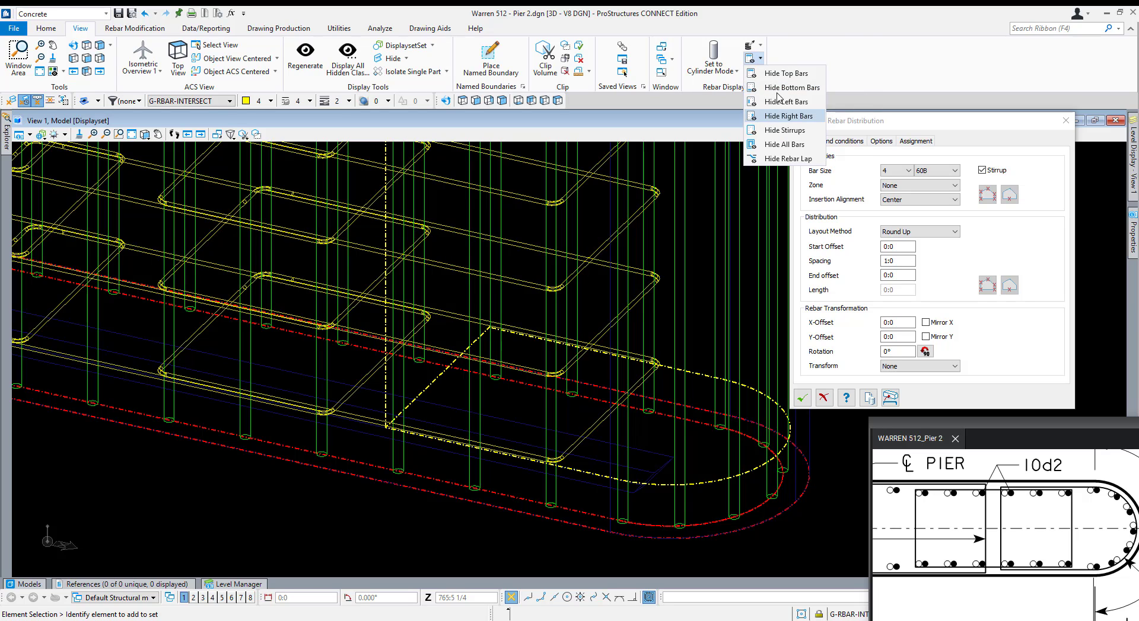
left_click(877, 70)
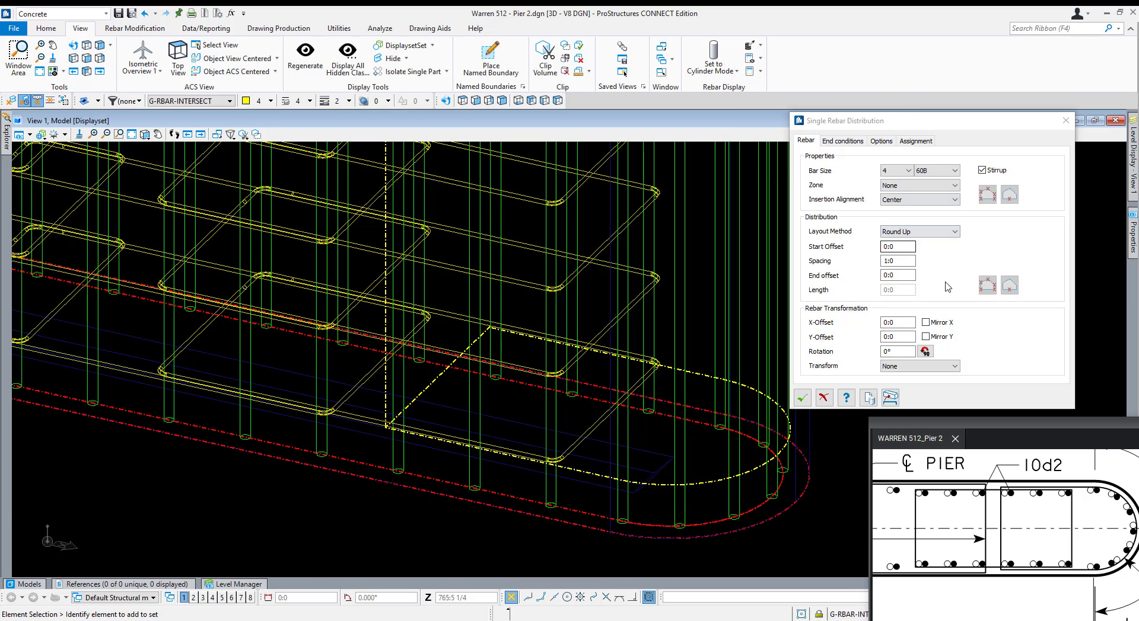
Attach the rebar distribution to the pier's concrete solid and assign it the description Rebar - Column.
left_click(891, 402)
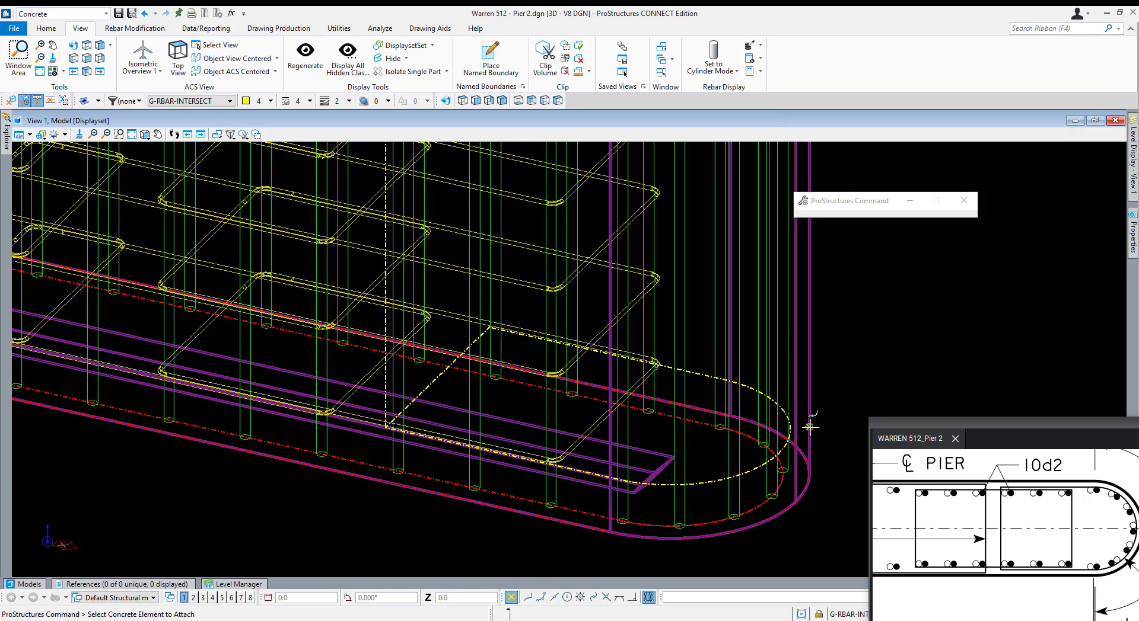
left_click(918, 142)
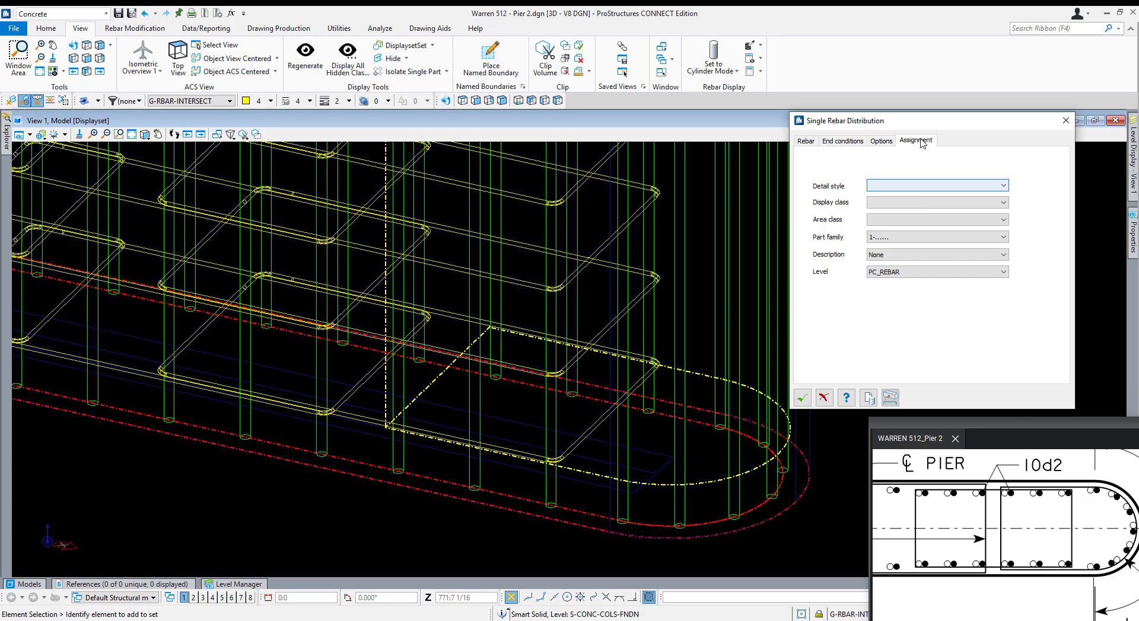
left_click(903, 257)
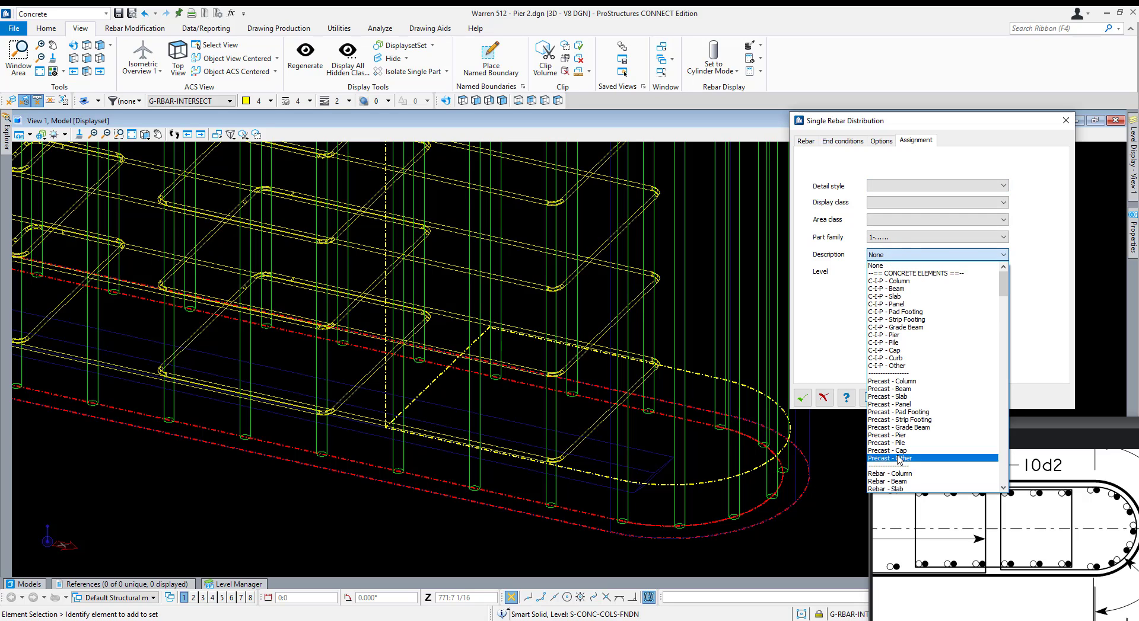
scroll(905, 436, "down", 2)
left_click(901, 428)
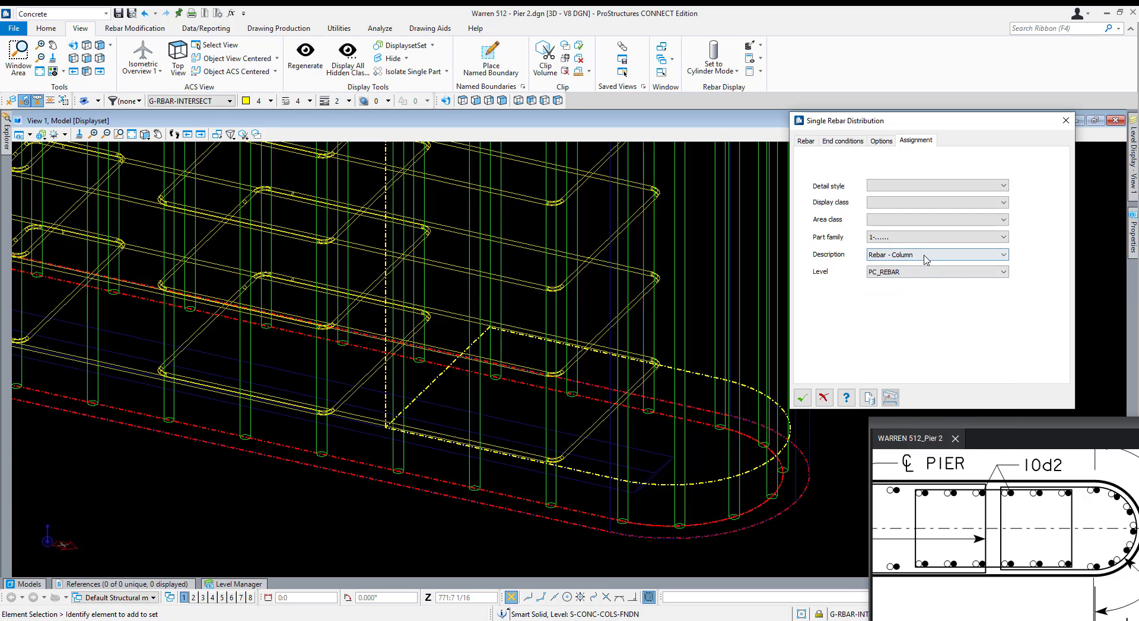
Check the start and end hook types of the bar and define its shape from the right hoop path.
left_click(807, 142)
left_click(854, 142)
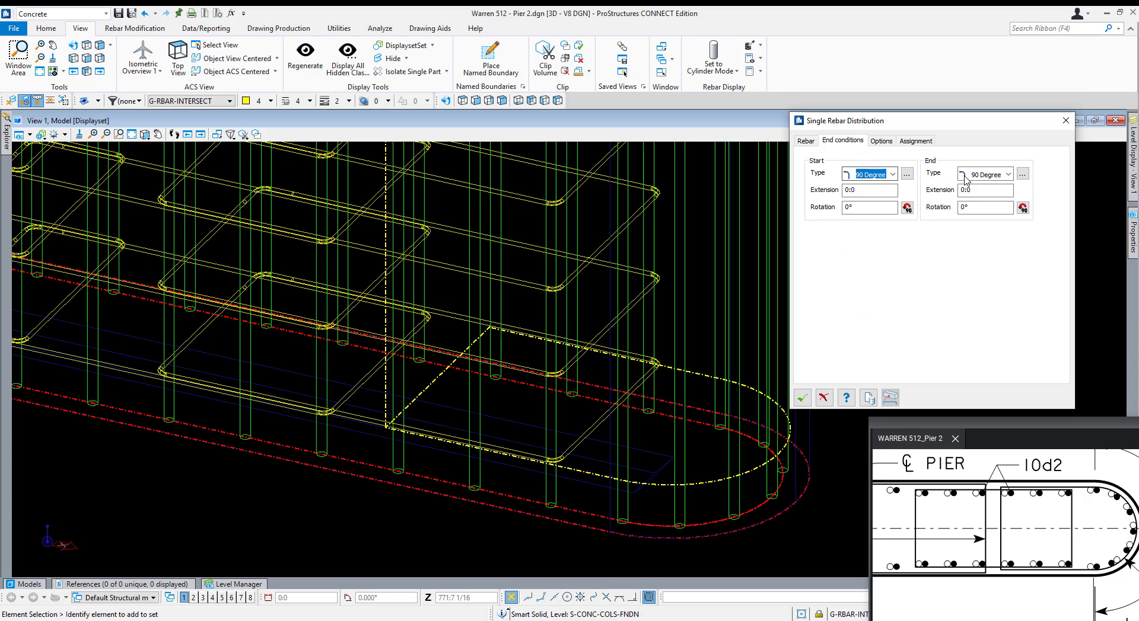
left_click(806, 143)
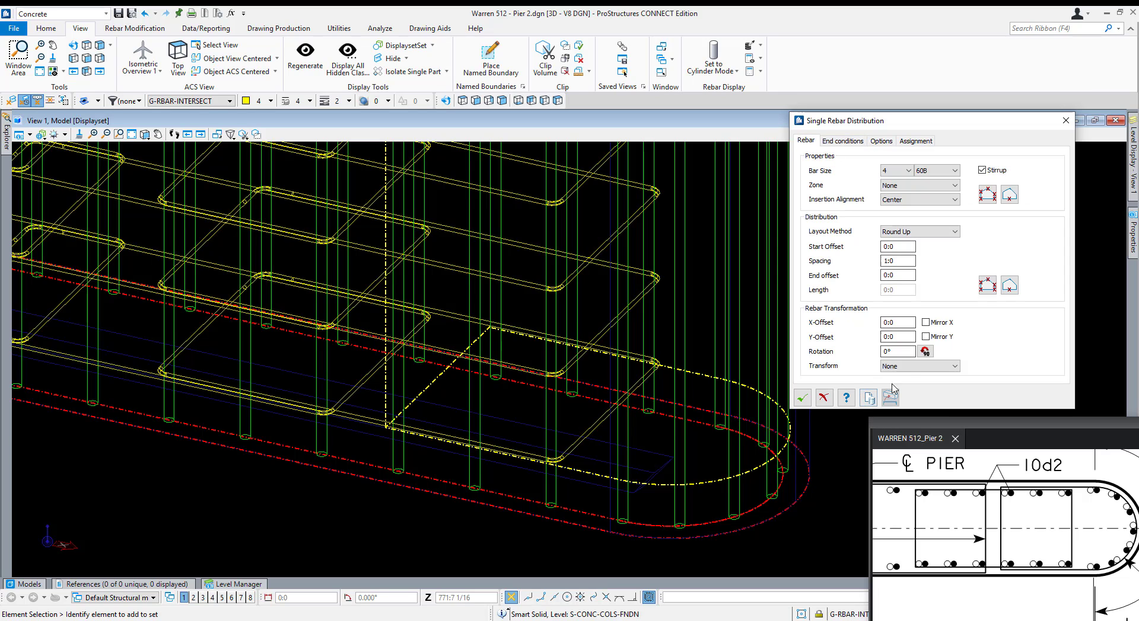
left_click(1008, 195)
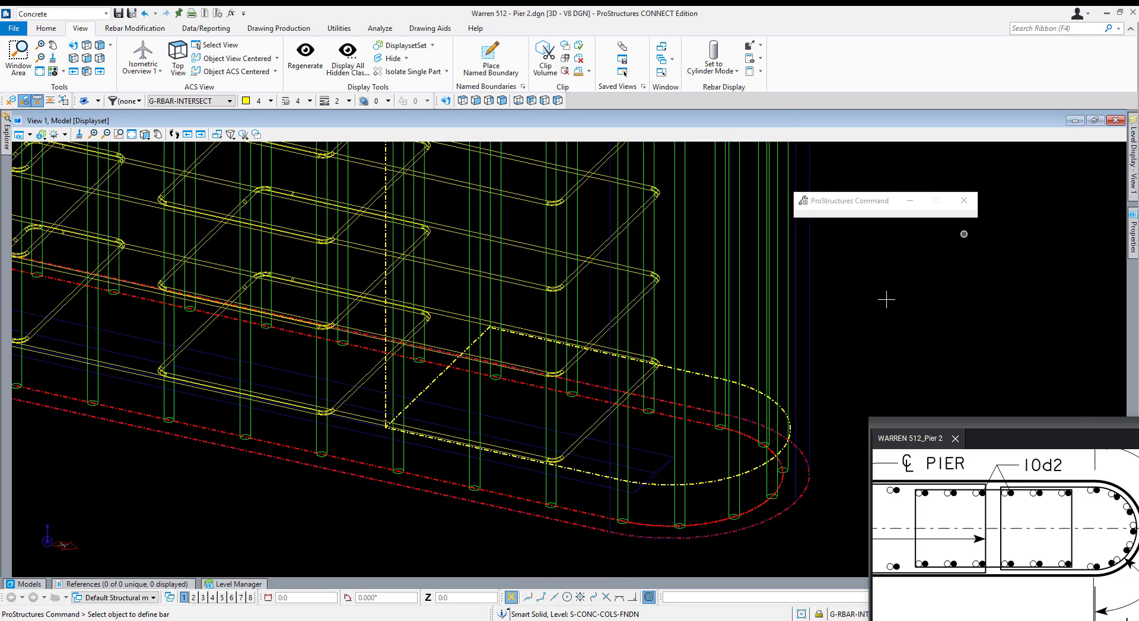
left_click(759, 468)
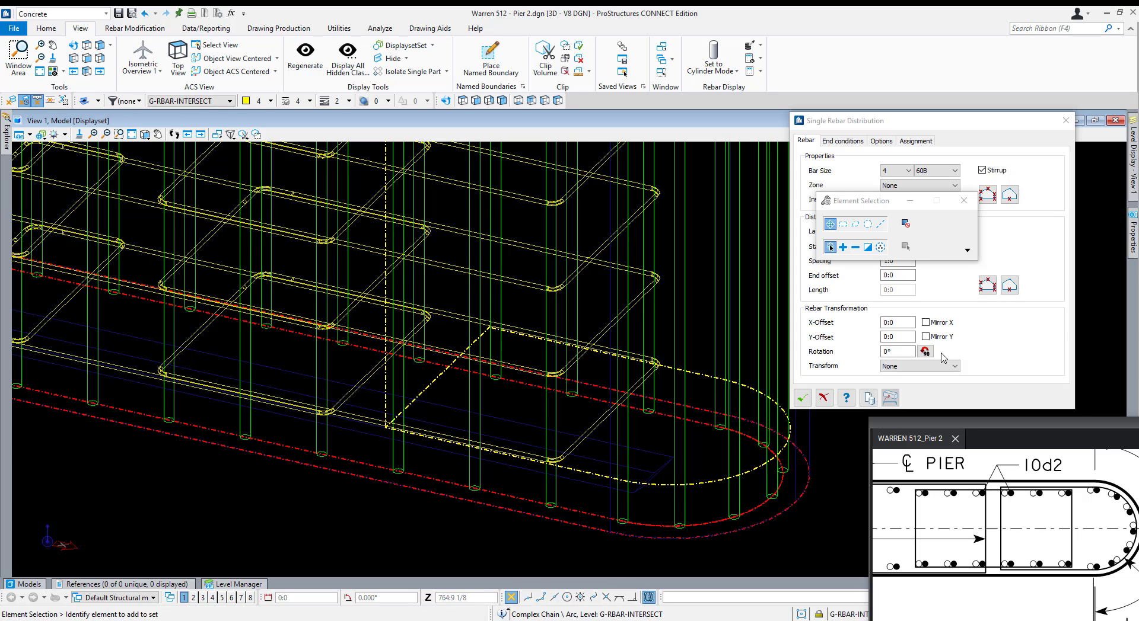
Define the right hoop's distribution path from the vertical guide line at its inner corner and save that distribution.
left_click(1010, 286)
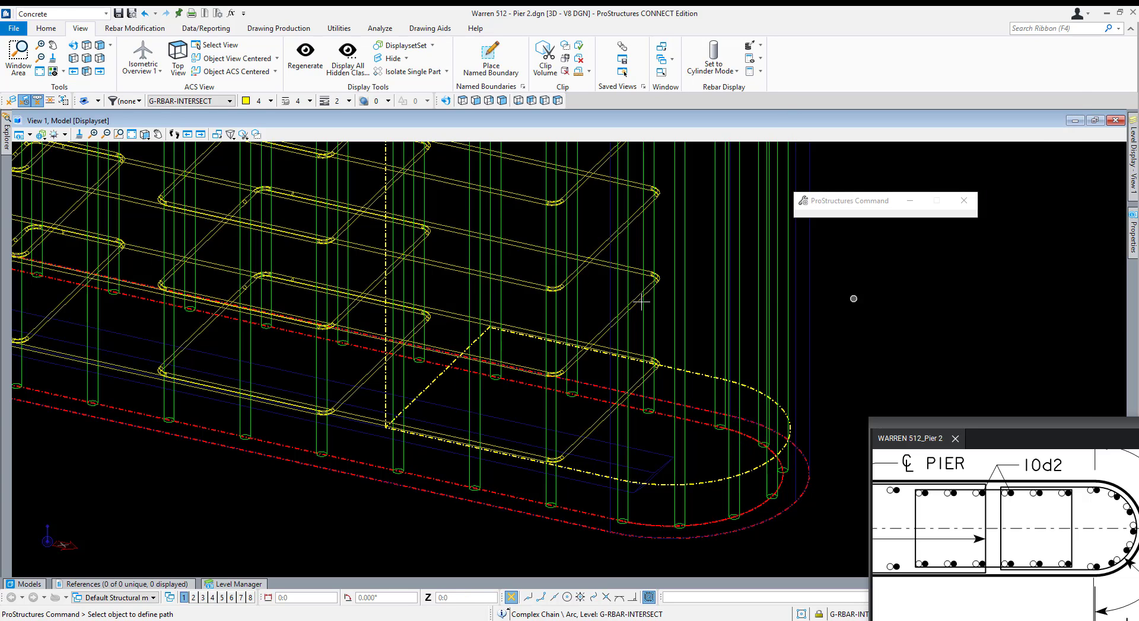
left_click(386, 374)
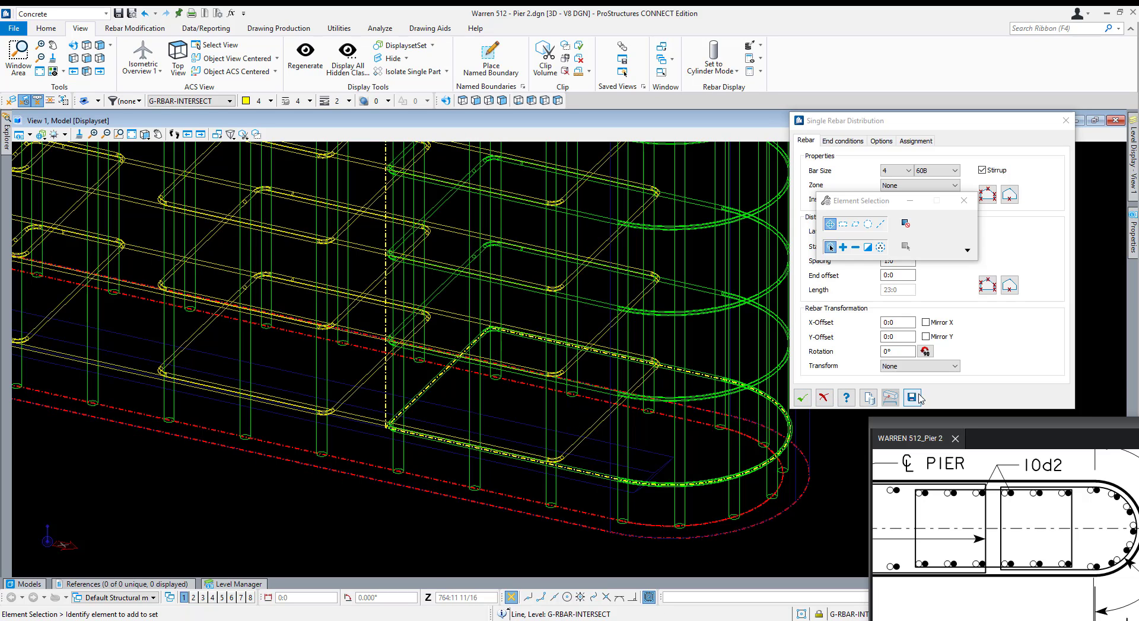
left_click(917, 396)
Attach a new rebar distribution to the pier's concrete solid and define its bar shape from the left hoop path.
left_click(889, 397)
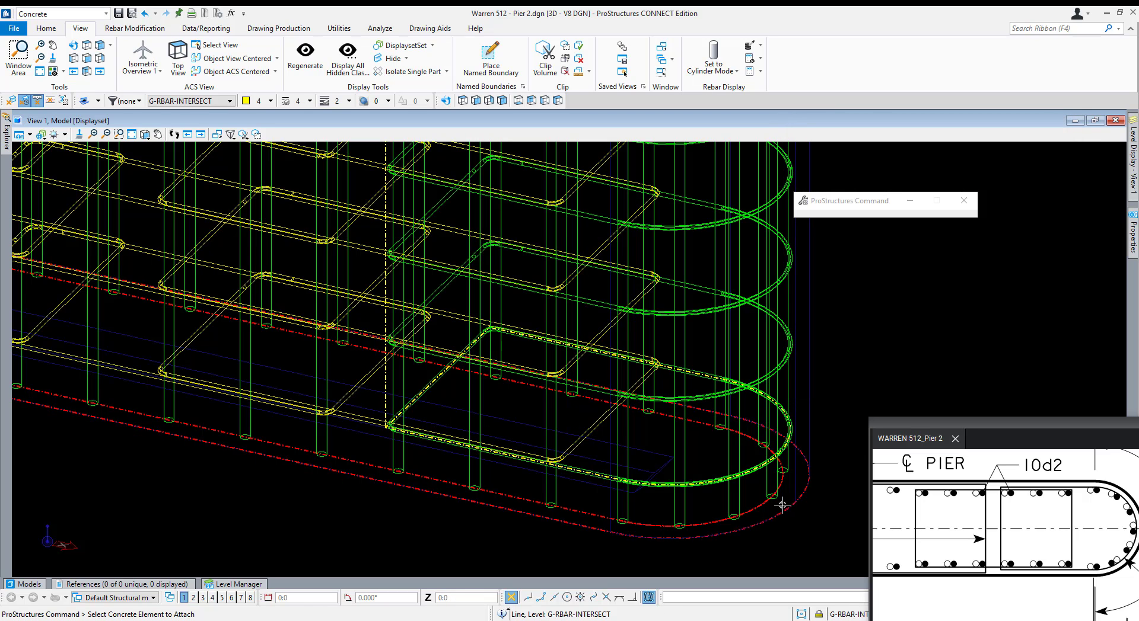
left_click(782, 507)
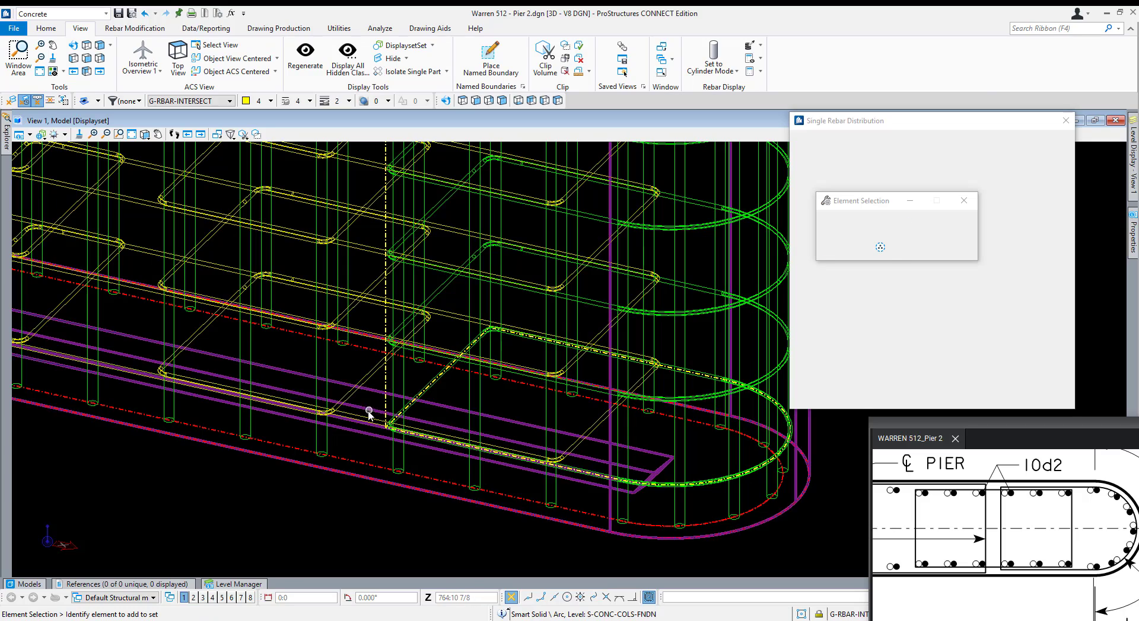
left_click(1013, 196)
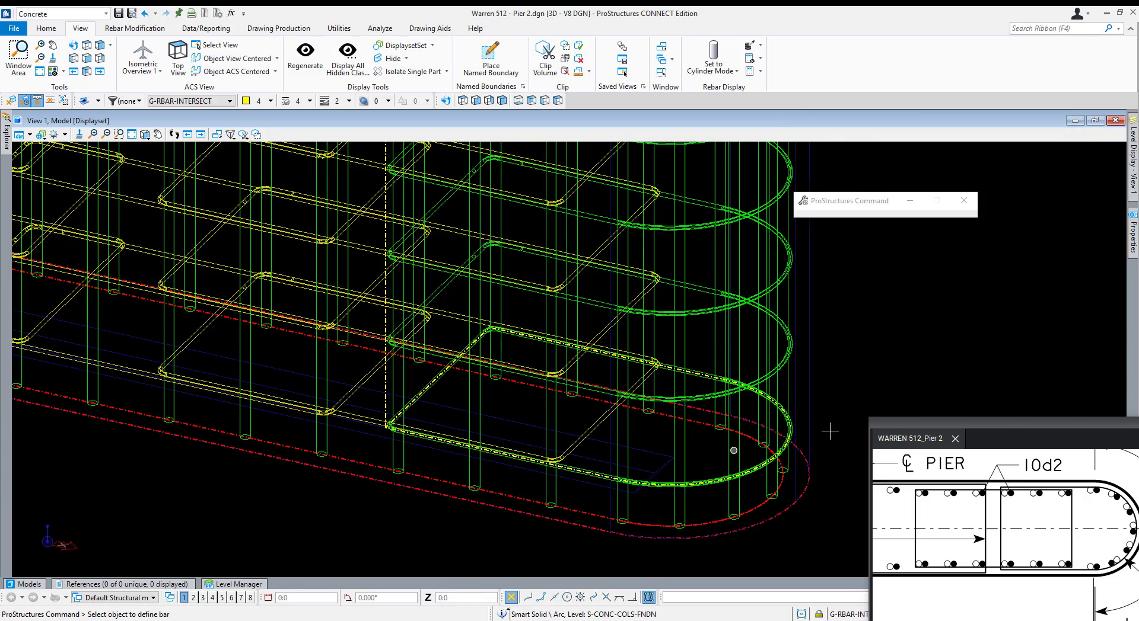
scroll(829, 432, "down", 6)
scroll(577, 384, "up", 4)
left_click(470, 400)
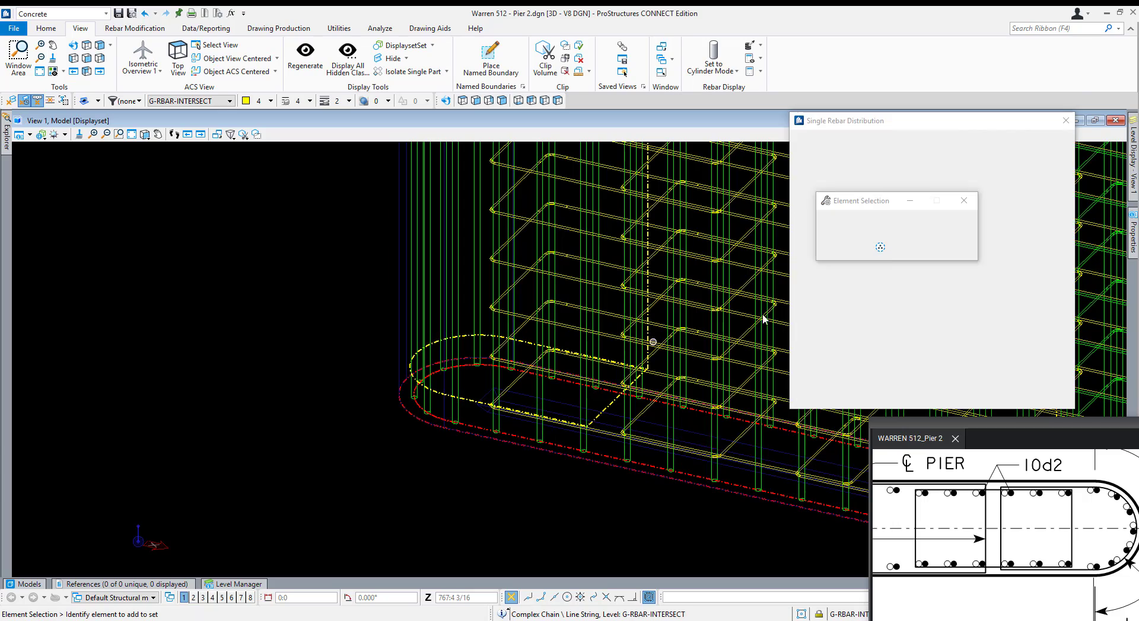
Define the left hoop's distribution path from its vertical guide line and accept the rebar distribution.
left_click(1009, 287)
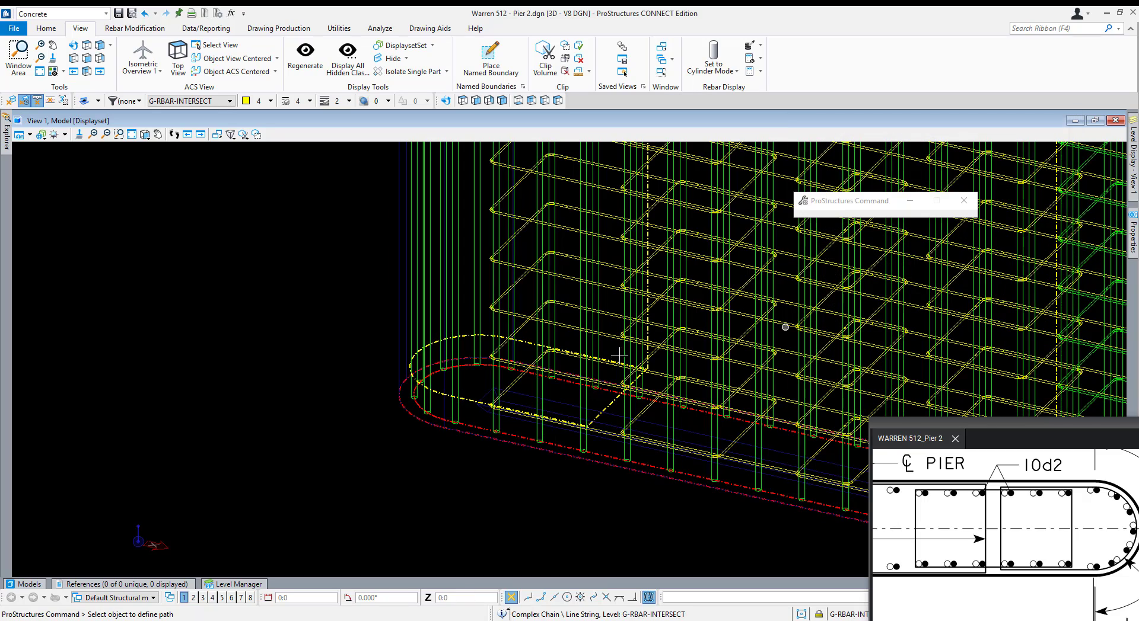
left_click(647, 334)
scroll(649, 305, "up", 3)
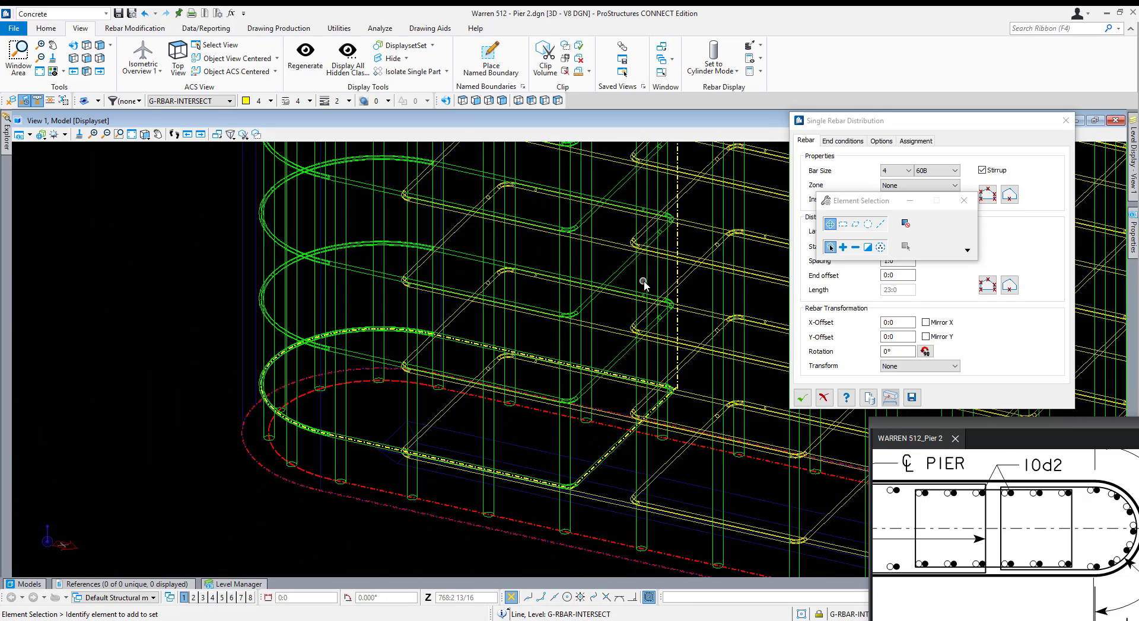
left_click(803, 400)
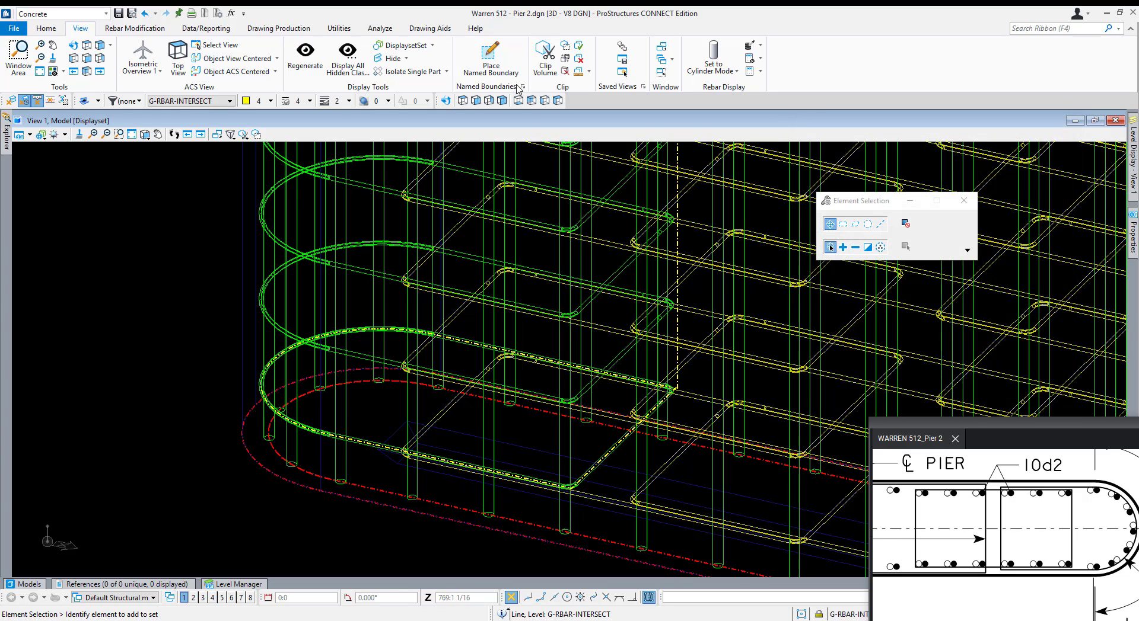
Examine the hoops and the red guide paths around the pier base in top and tilted 3D views.
left_click(476, 101)
scroll(949, 330, "up", 3)
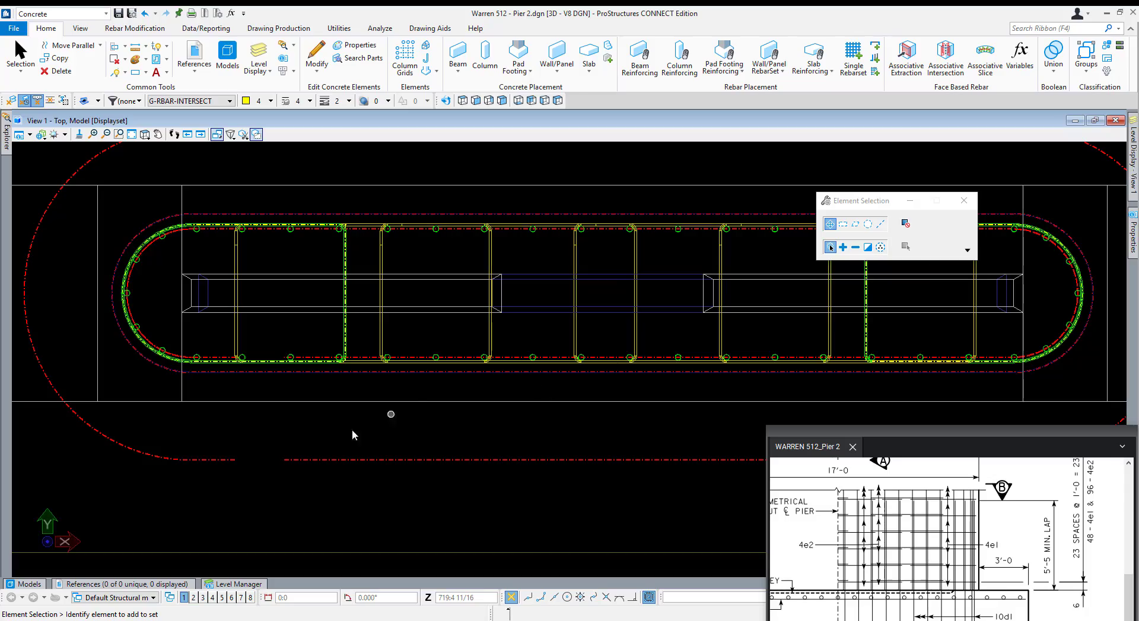
middle_click_drag(292, 453, 324, 409)
middle_click_drag(280, 472, 435, 255, "shift")
scroll(363, 381, "down", 4)
scroll(420, 385, "up", 8)
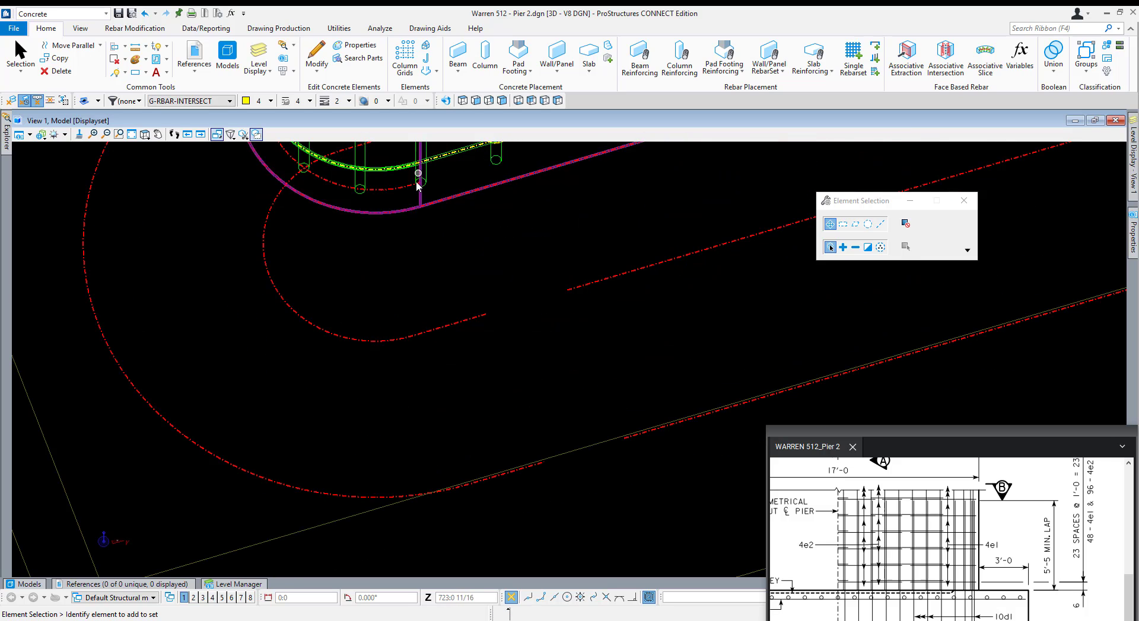
scroll(505, 329, "down", 2)
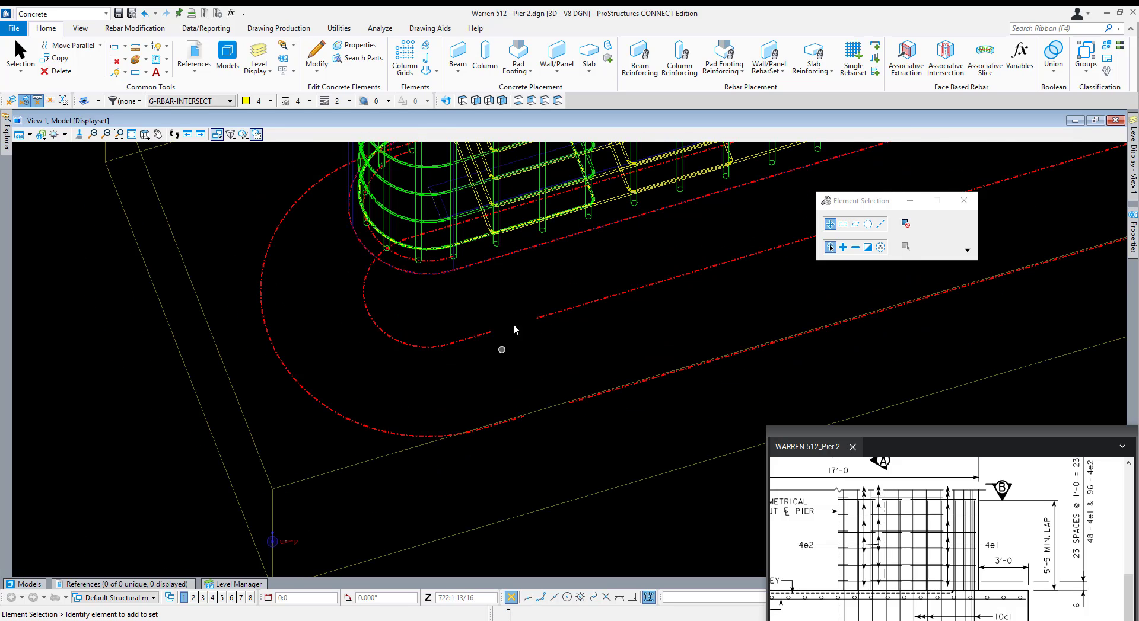
Check in the top view how the hoops line up with the vertical bars at both rounded pier ends.
left_click(467, 104)
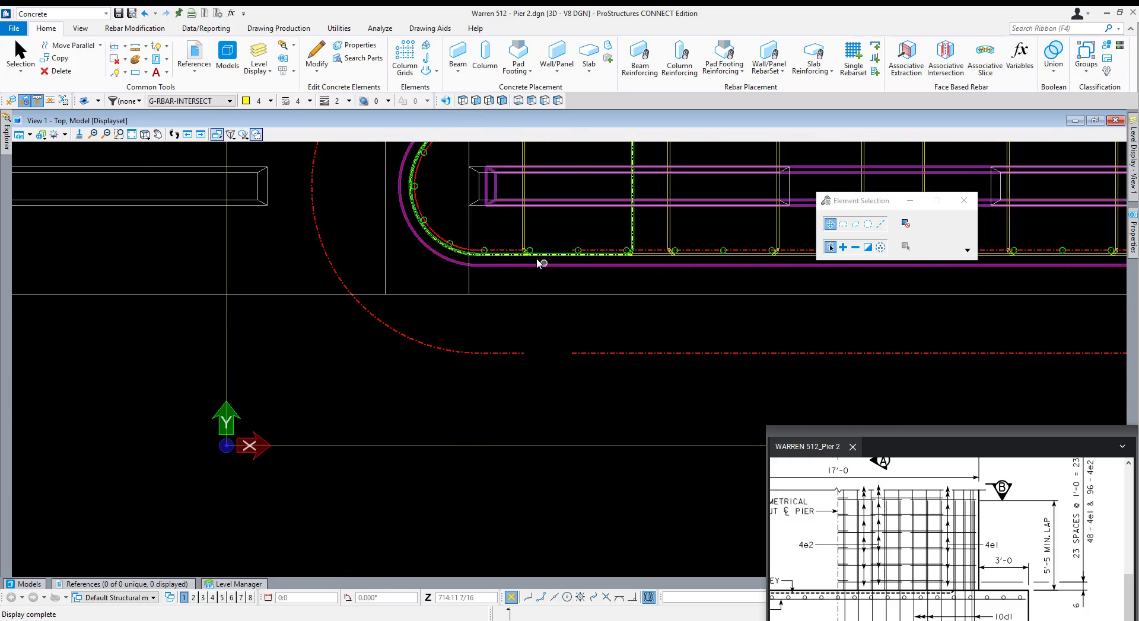
scroll(526, 255, "up", 4)
middle_click_drag(427, 302, 574, 483)
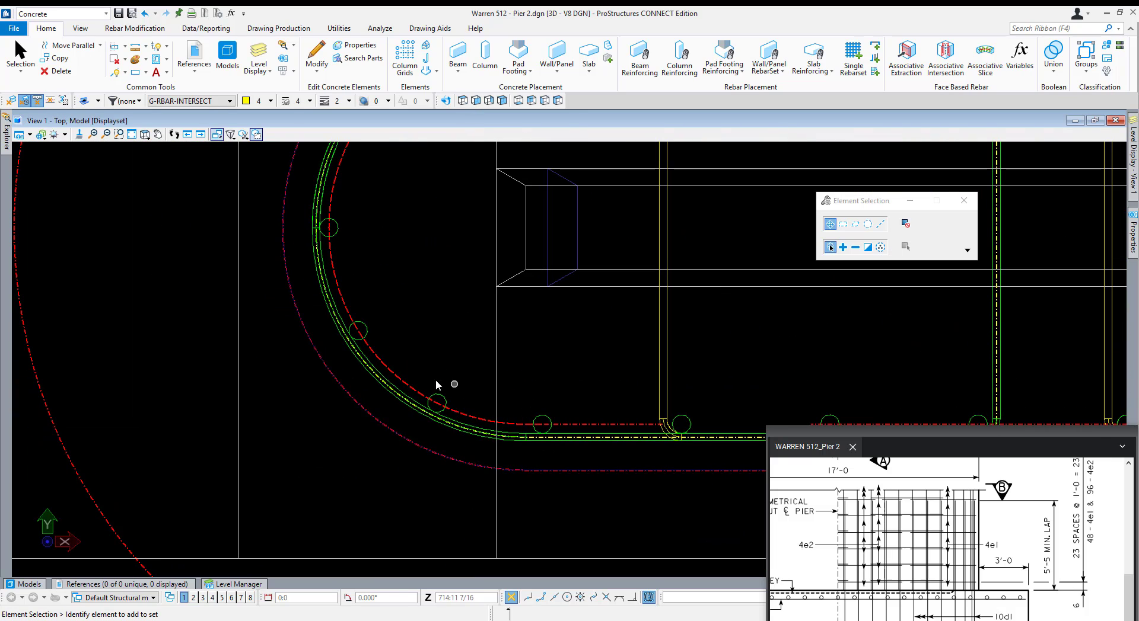
middle_click_drag(359, 279, 389, 452)
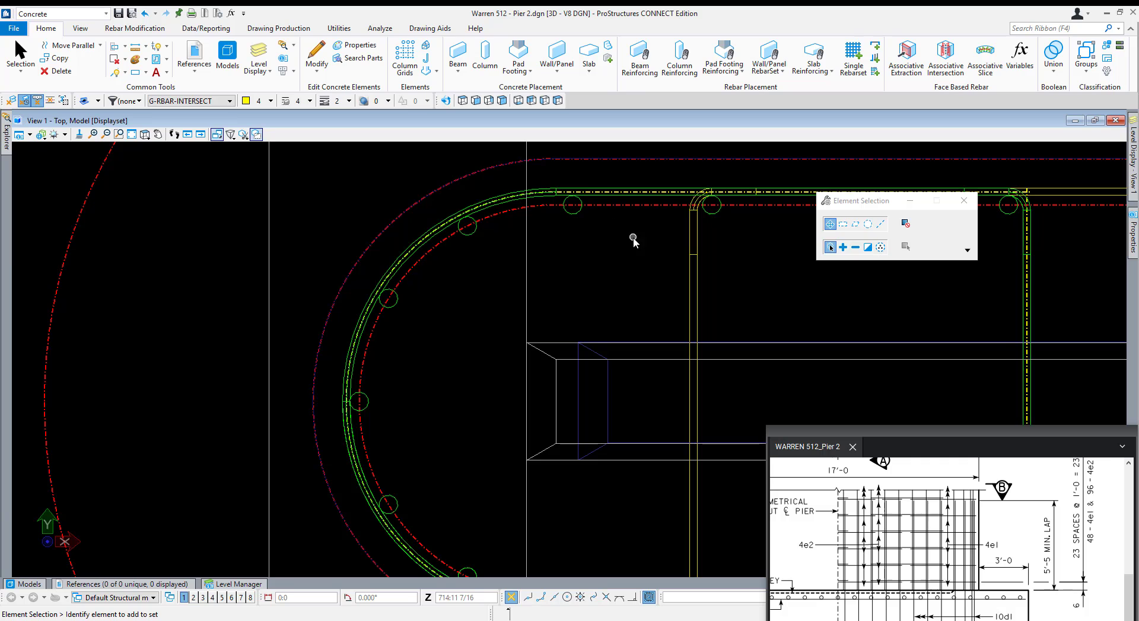
middle_click_drag(633, 241, 412, 300)
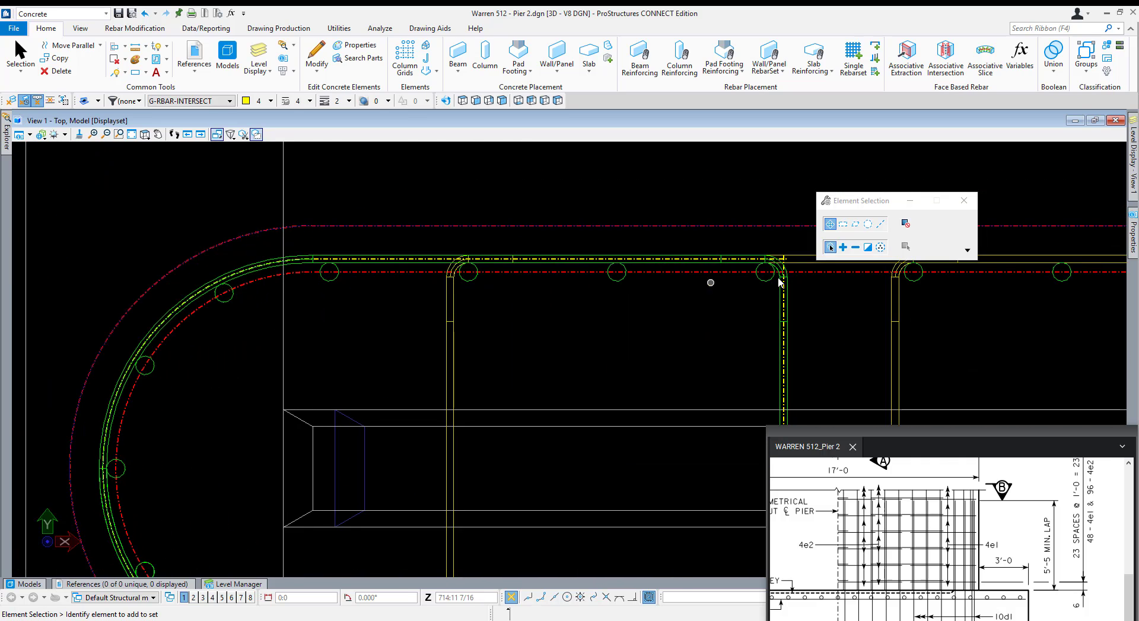
scroll(797, 318, "down", 5)
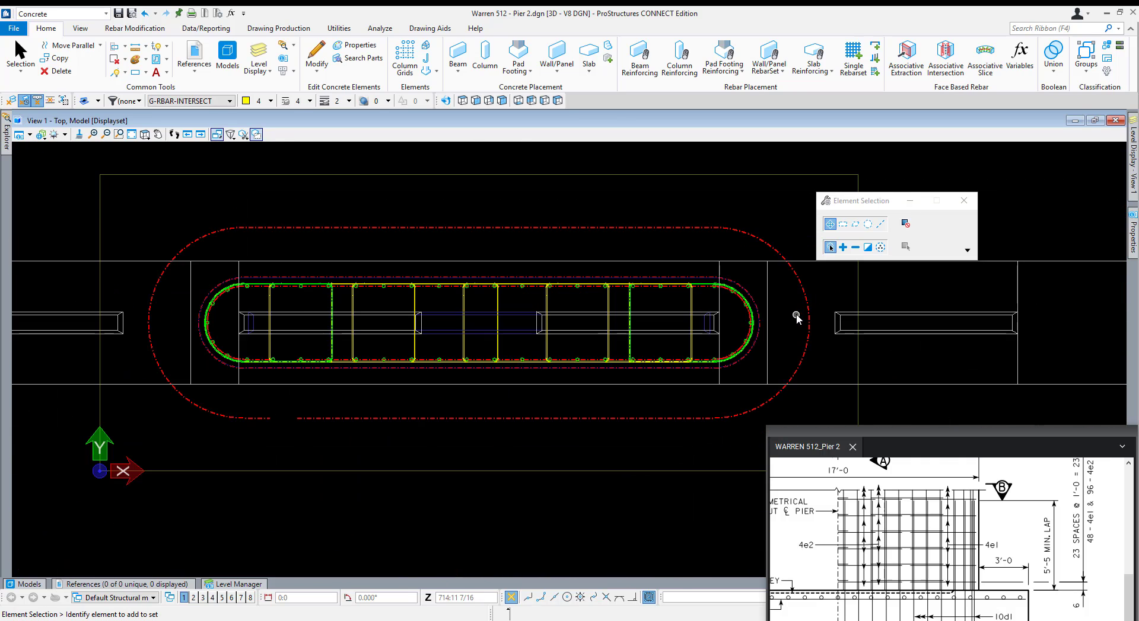
scroll(714, 285, "up", 4)
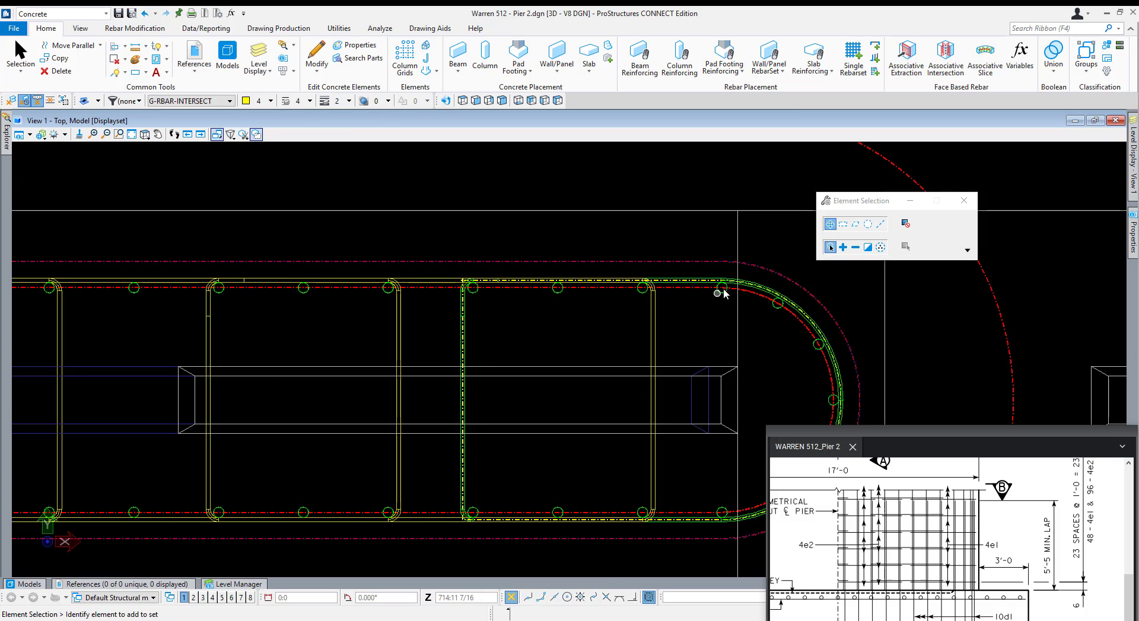
scroll(813, 300, "down", 4)
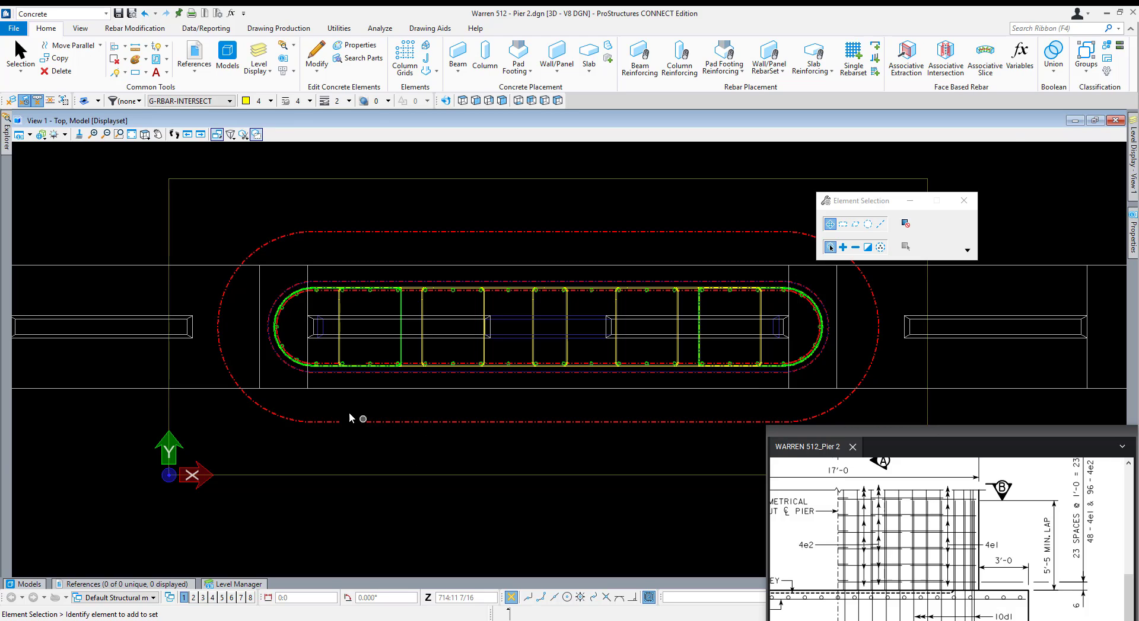
Try to move the straight-side endpoint of the outer red guide path to align with the column bars, and undo the change.
scroll(350, 418, "up", 3)
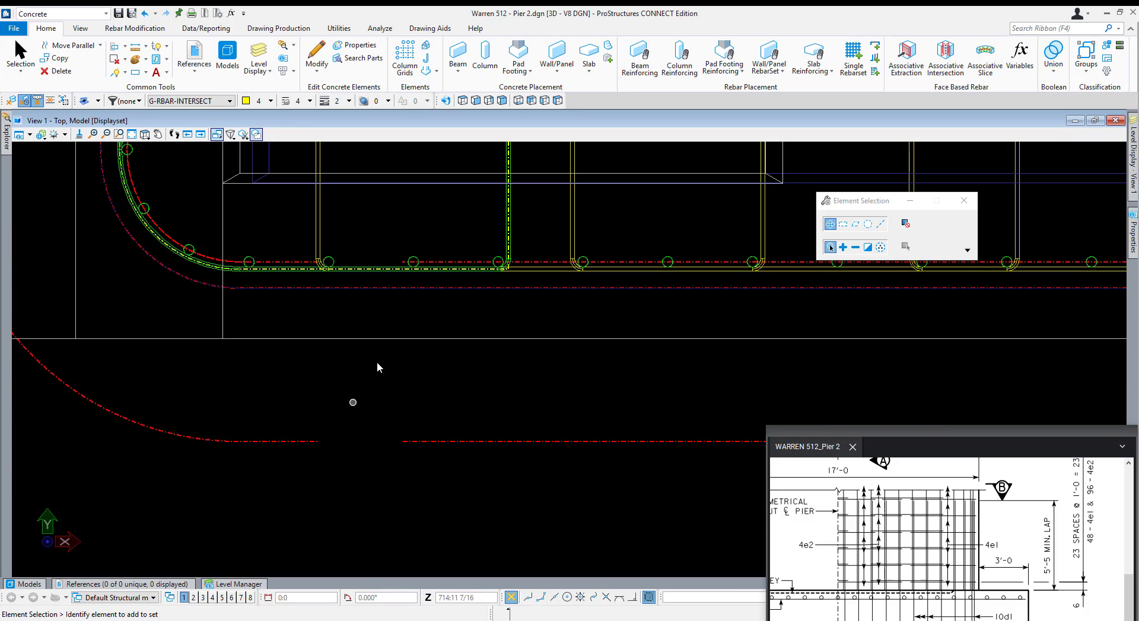
left_click(297, 441)
scroll(236, 287, "up", 2)
scroll(324, 338, "down", 2)
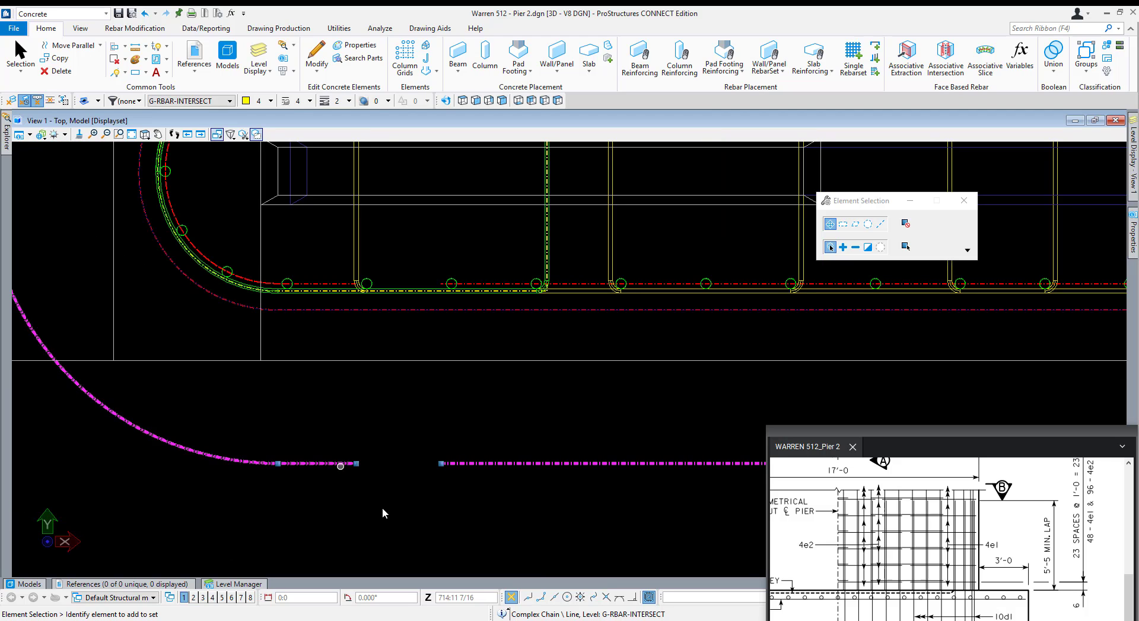
left_click(439, 462)
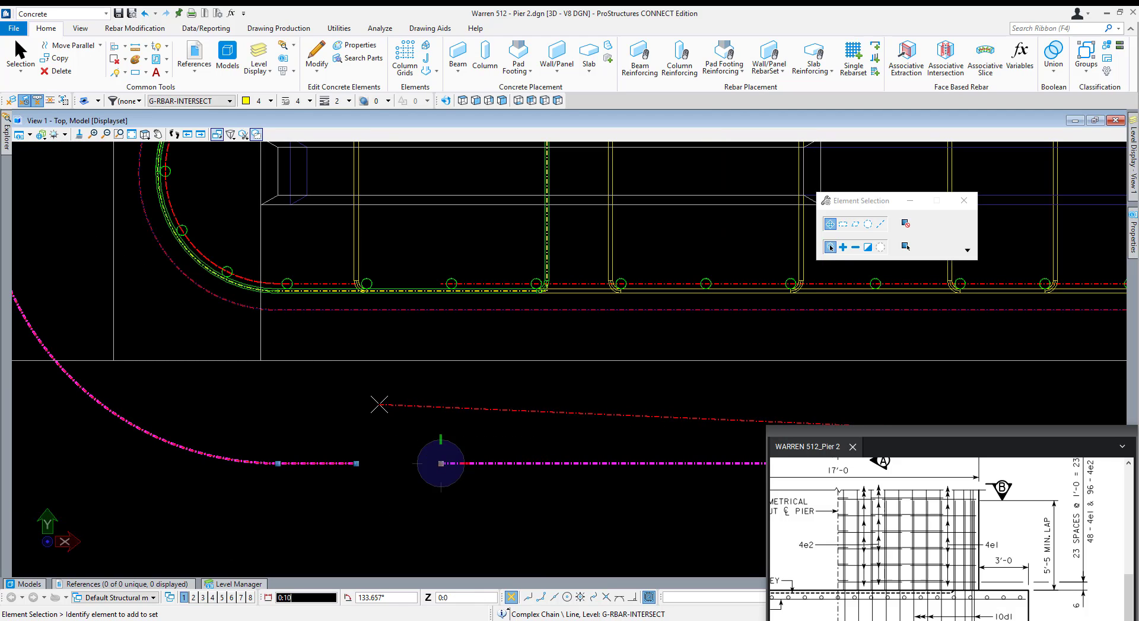
scroll(367, 275, "up", 2)
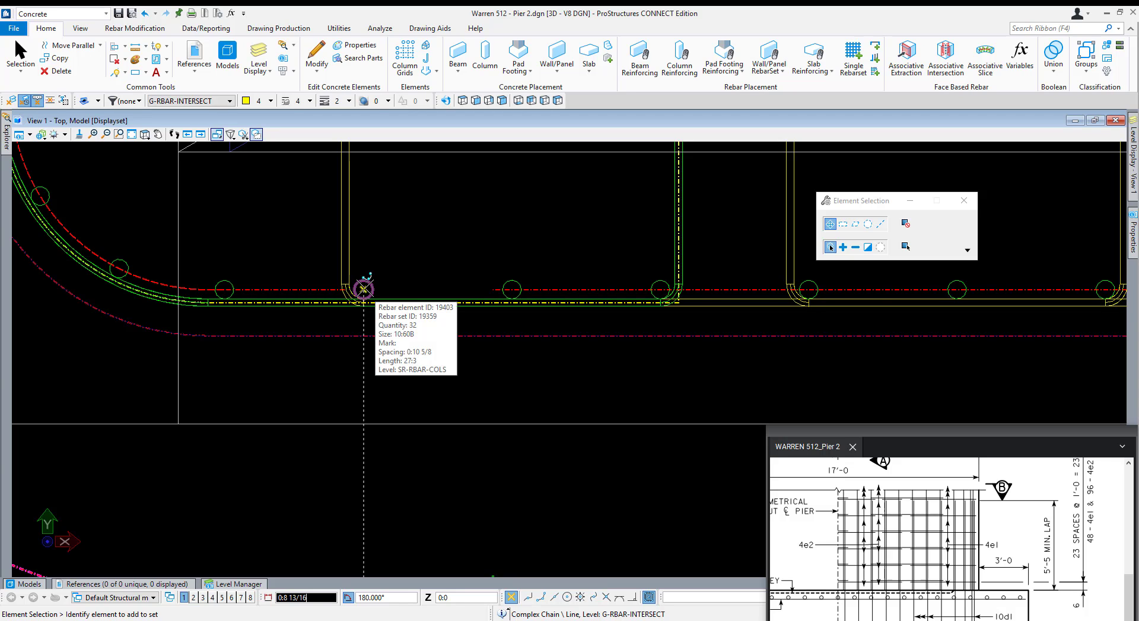
scroll(363, 290, "down", 4)
scroll(414, 275, "up", 3)
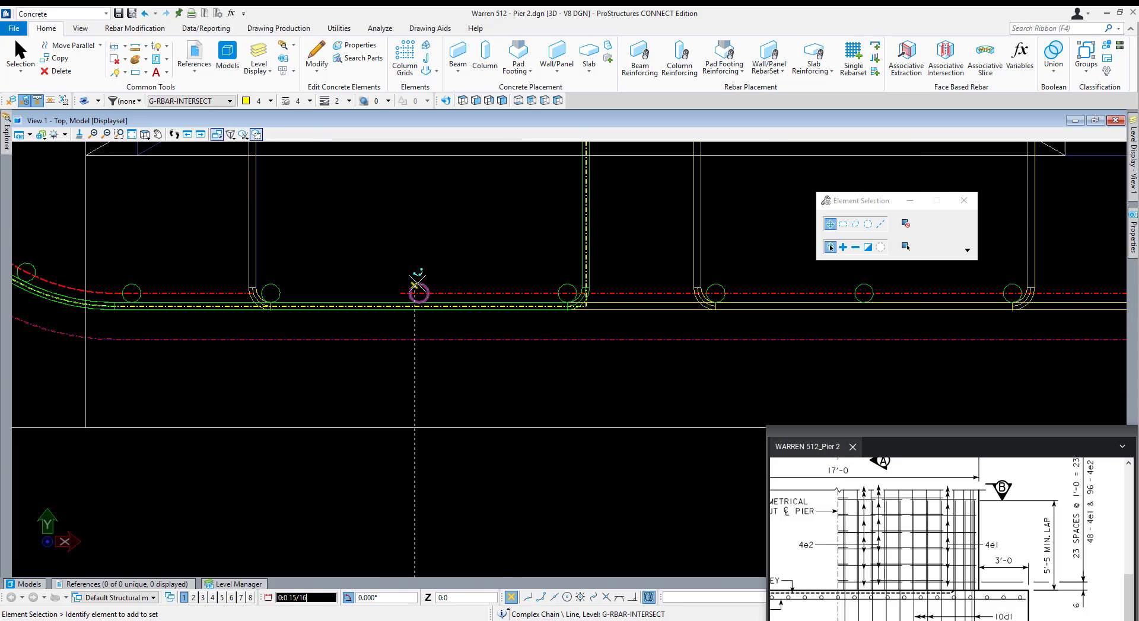
scroll(419, 285, "down", 1)
scroll(409, 464, "up", 2)
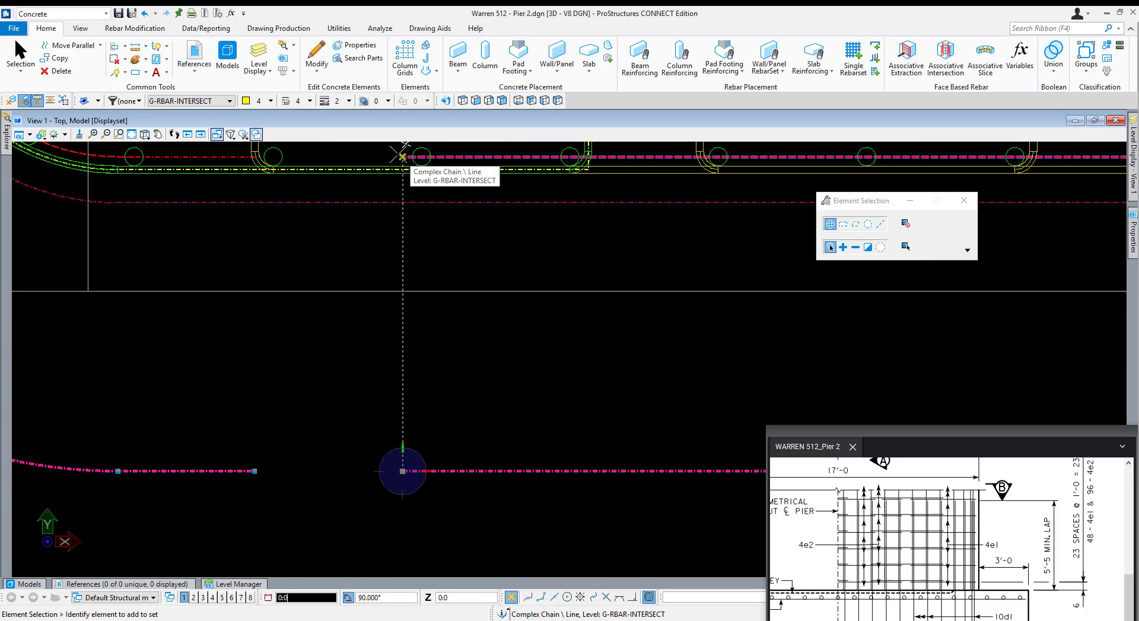
scroll(255, 158, "up", 6)
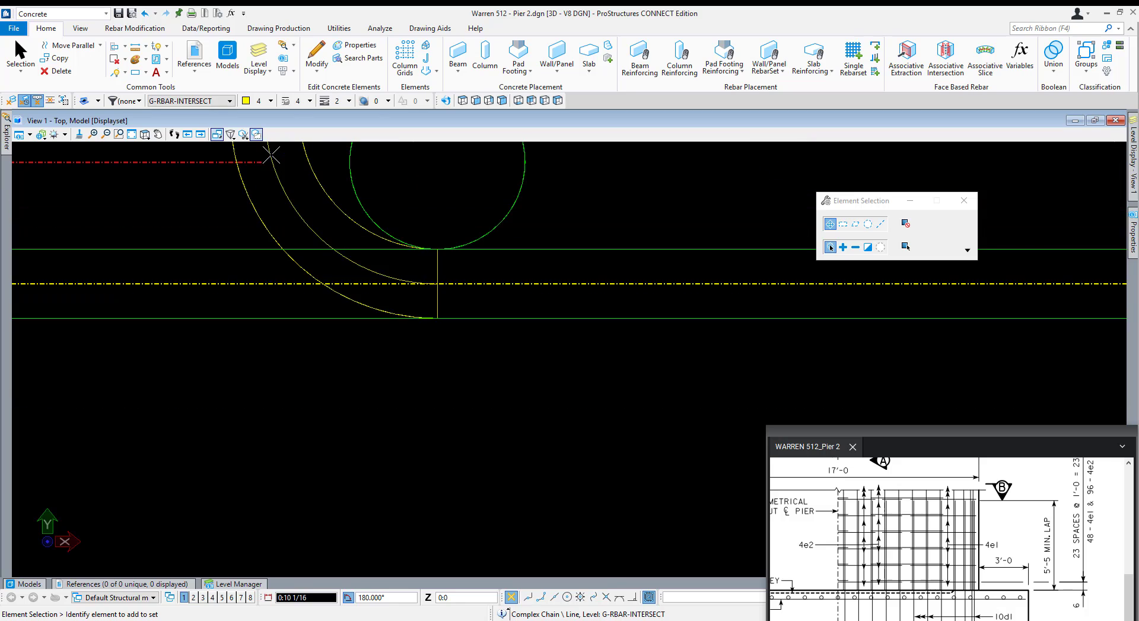
scroll(389, 170, "down", 5)
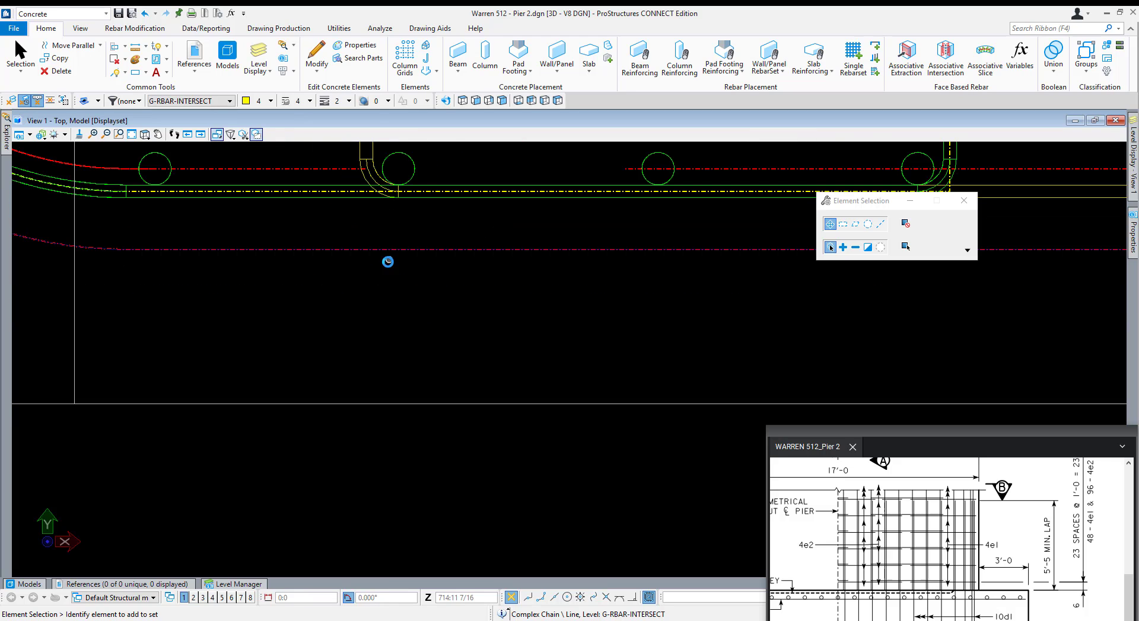
scroll(388, 267, "down", 5)
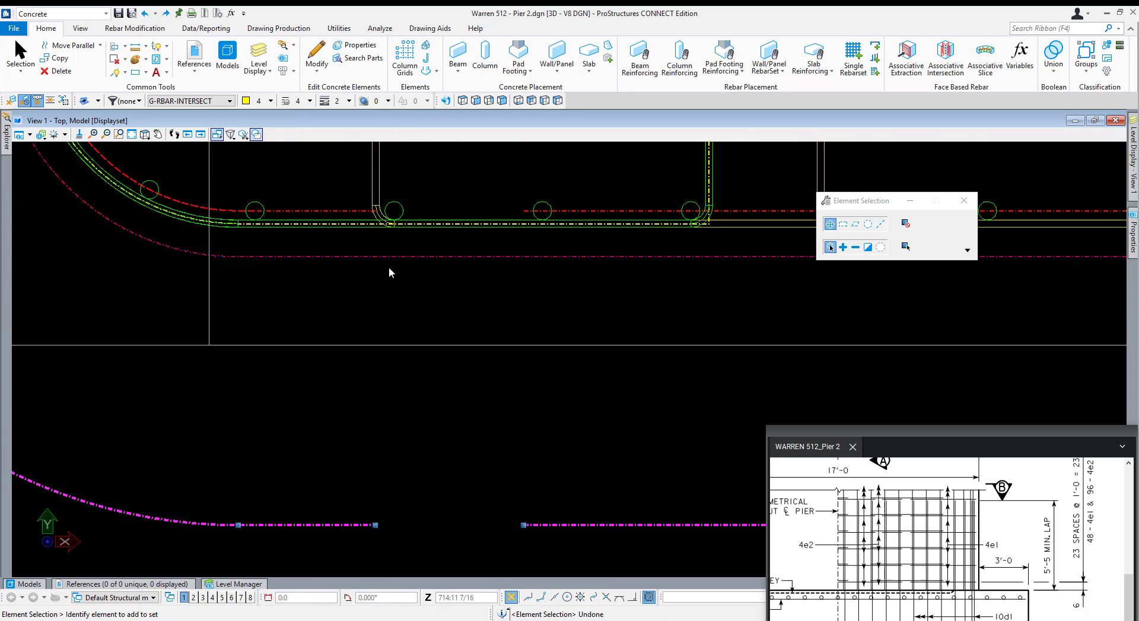
scroll(392, 418, "up", 5)
Shorten the outer guide path's short straight segment back to the end of the left arc.
left_click(355, 408)
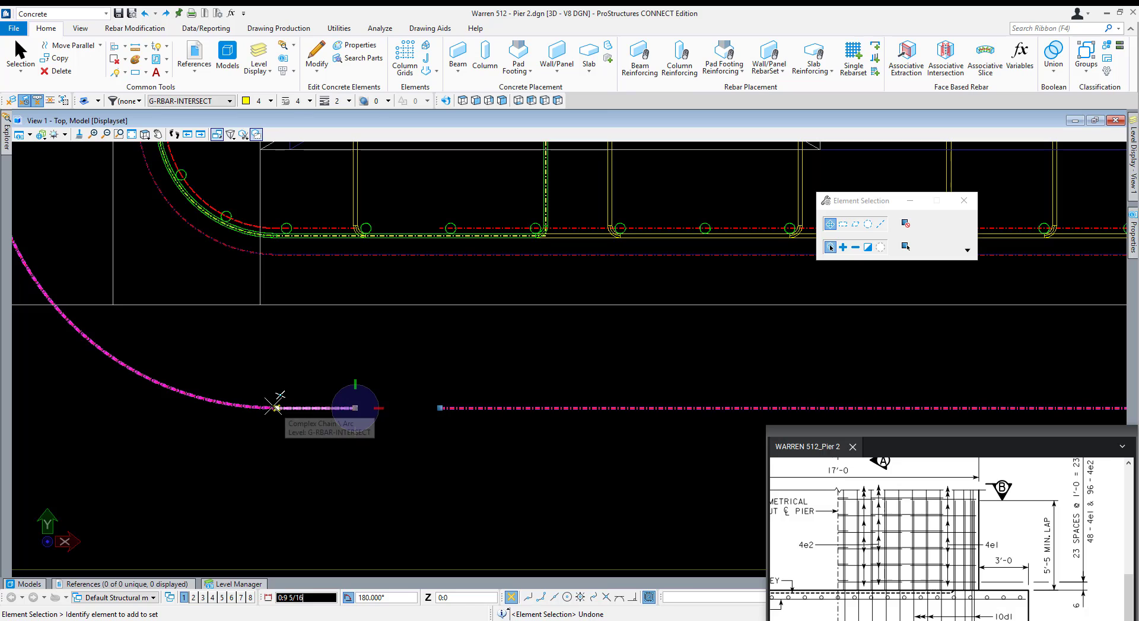
left_click(275, 408)
scroll(298, 372, "down", 4)
scroll(282, 355, "up", 4)
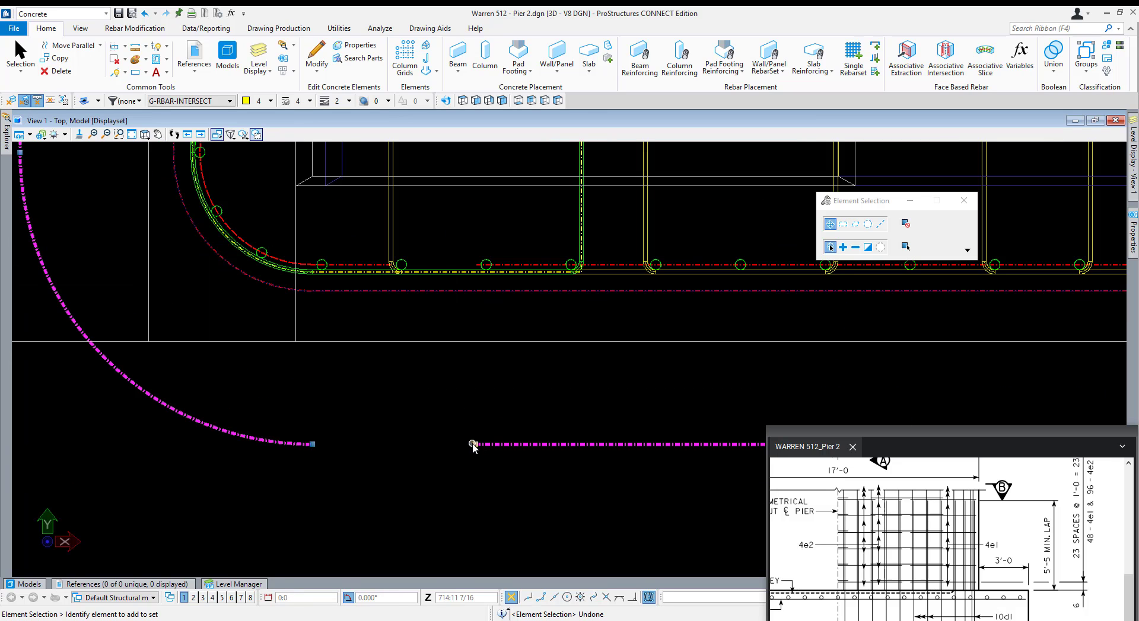
Extend the outer guide path's long straight segment to align with the inner red path's end at the hoop corner.
left_click(475, 444)
scroll(402, 260, "up", 6)
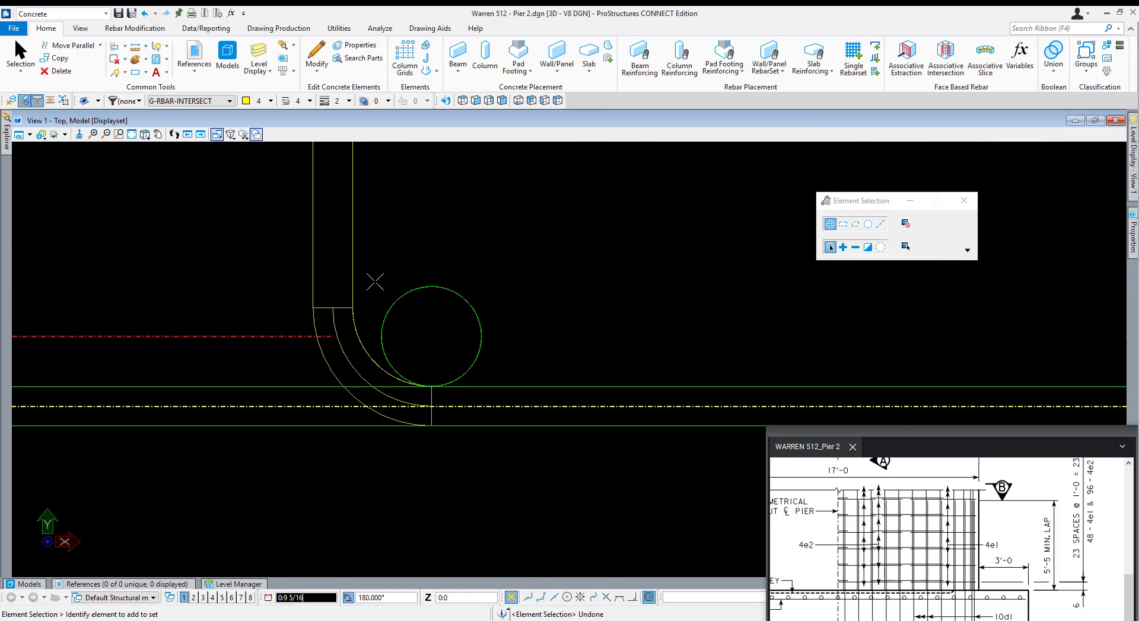
scroll(447, 279, "down", 6)
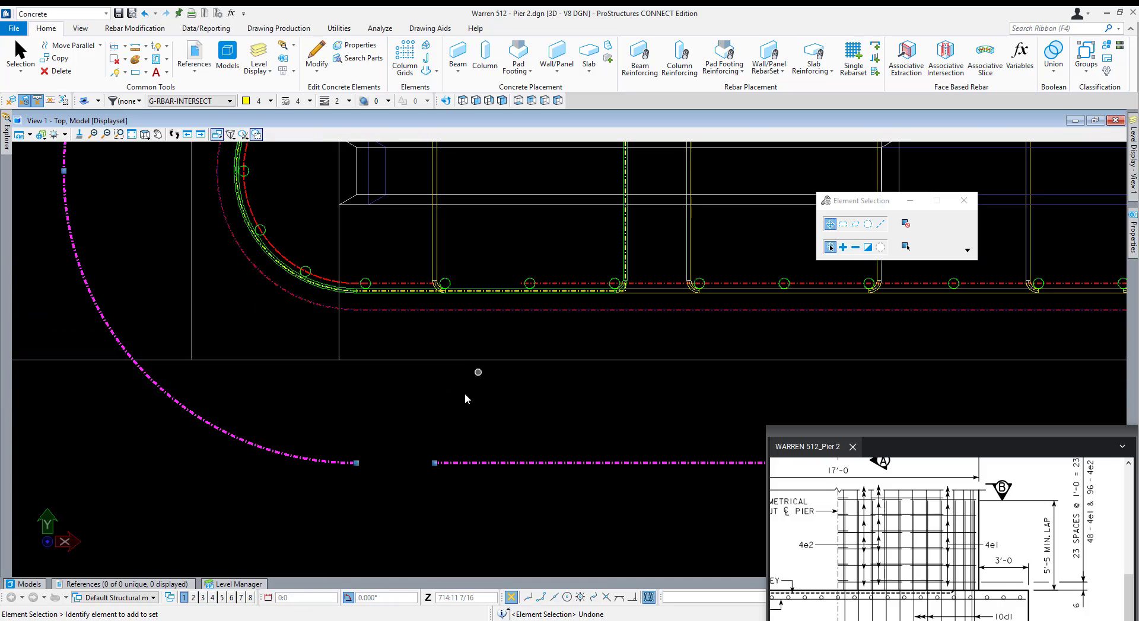
mouse_move(439, 422)
middle_mouse_down("shift")
mouse_move(446, 414)
mouse_move(439, 425)
middle_mouse_up("shift")
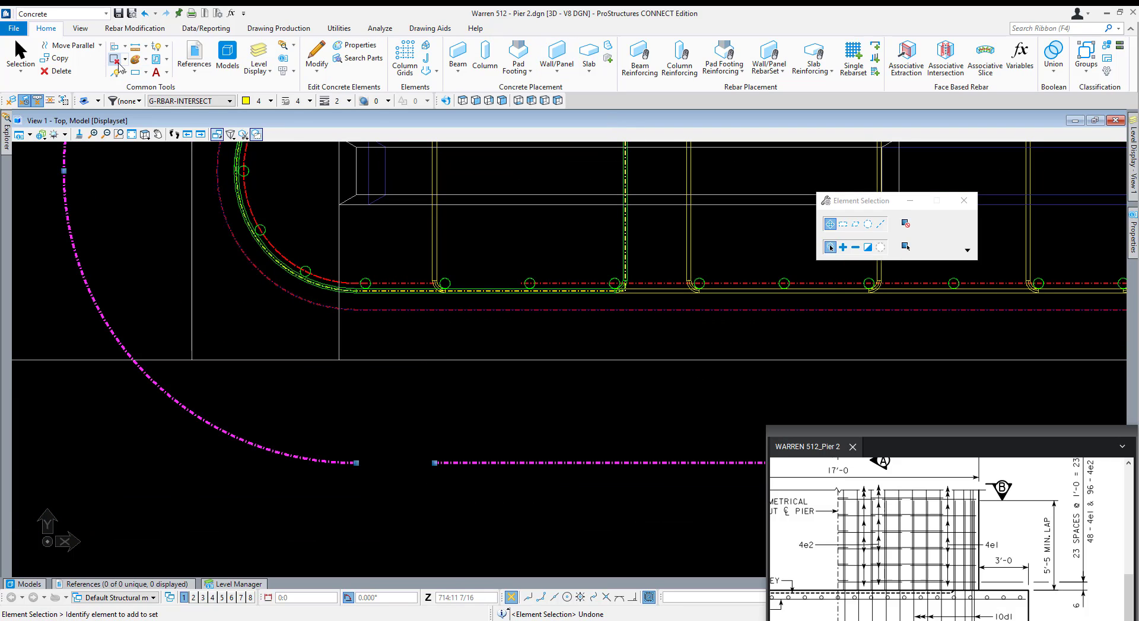
Copy the adjusted outer guide path parallel, inward onto the inner red path through the vertical column bars.
left_click(45, 48)
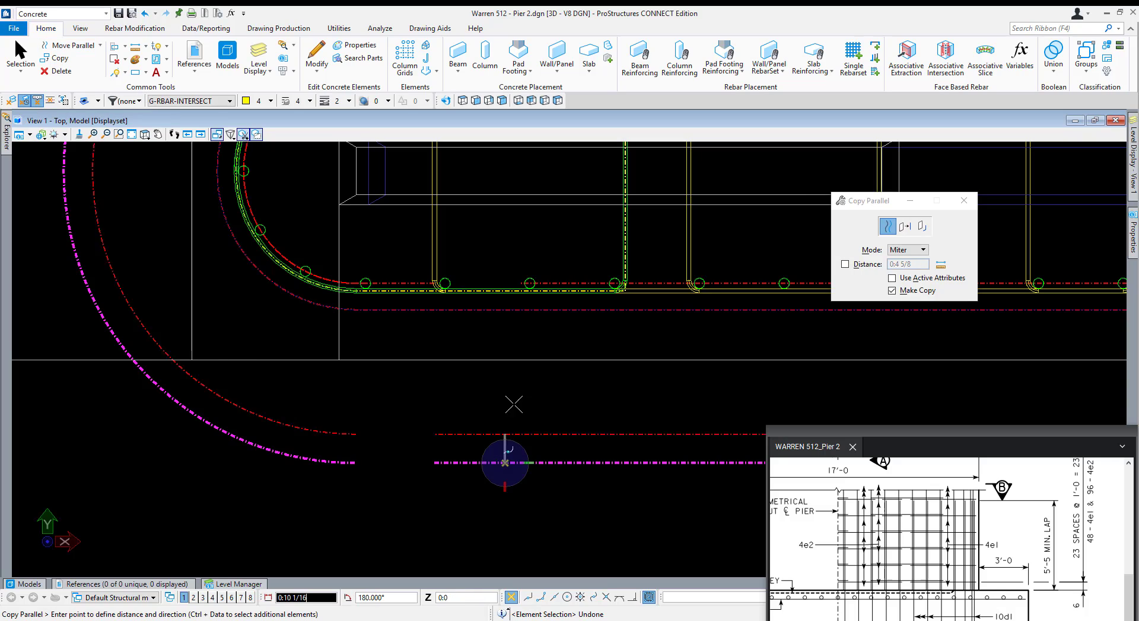
scroll(551, 284, "up", 3)
key("Escape")
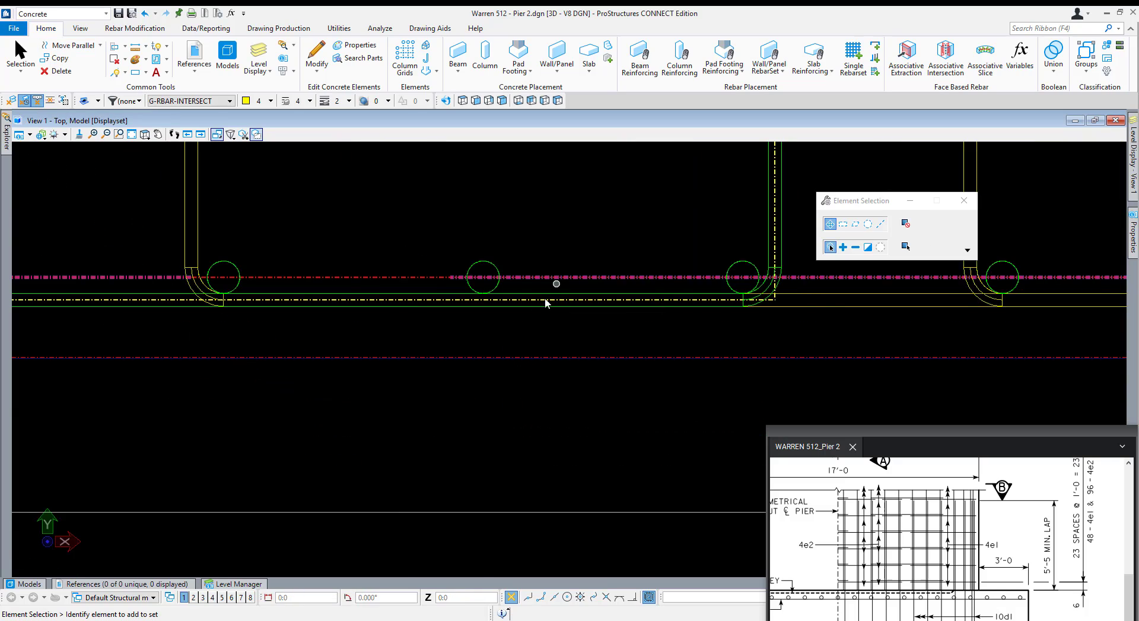
Move the inner copied guide path 8:6 straight up from the footing into the column.
middle_click_drag(571, 289, 551, 225, "shift")
scroll(524, 468, "up", 3)
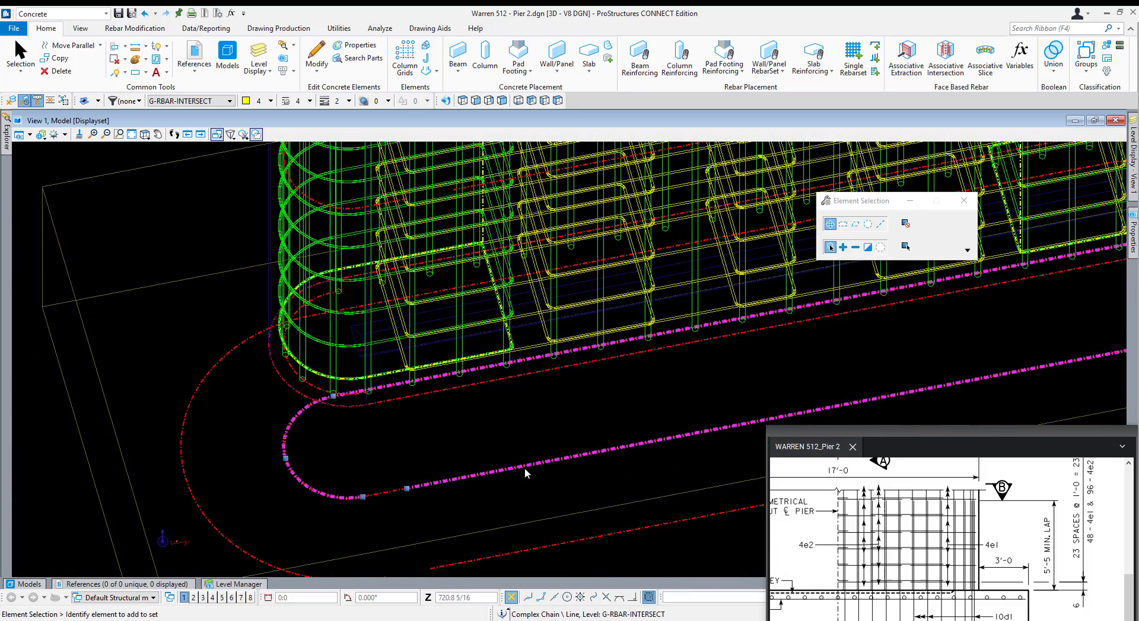
left_click(427, 536)
left_click(461, 476)
key("m")
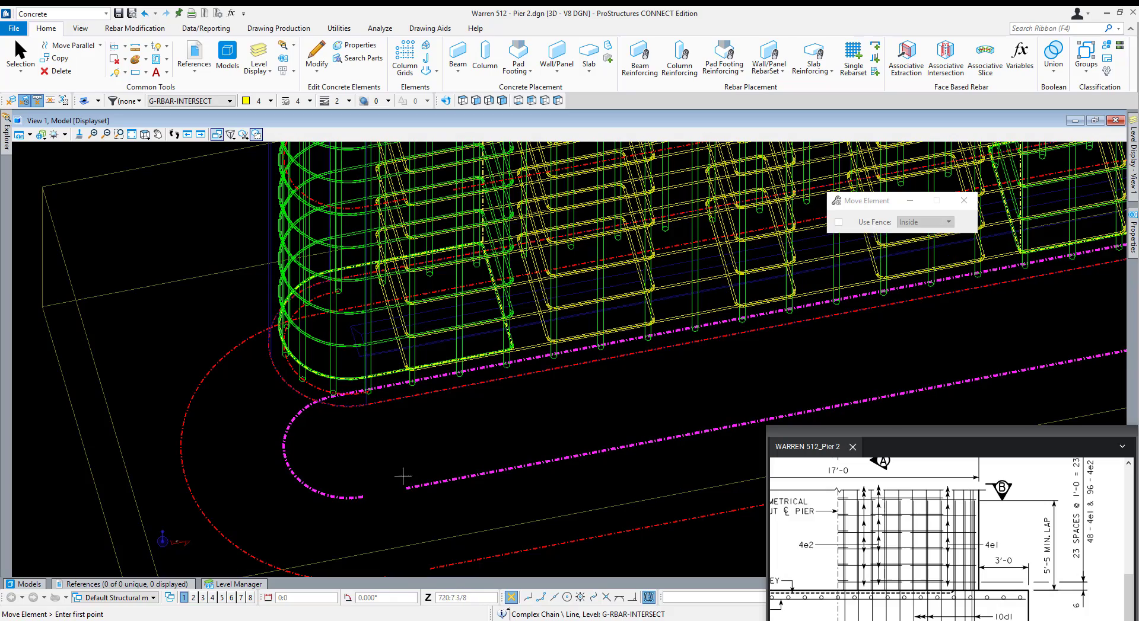
left_click(406, 488)
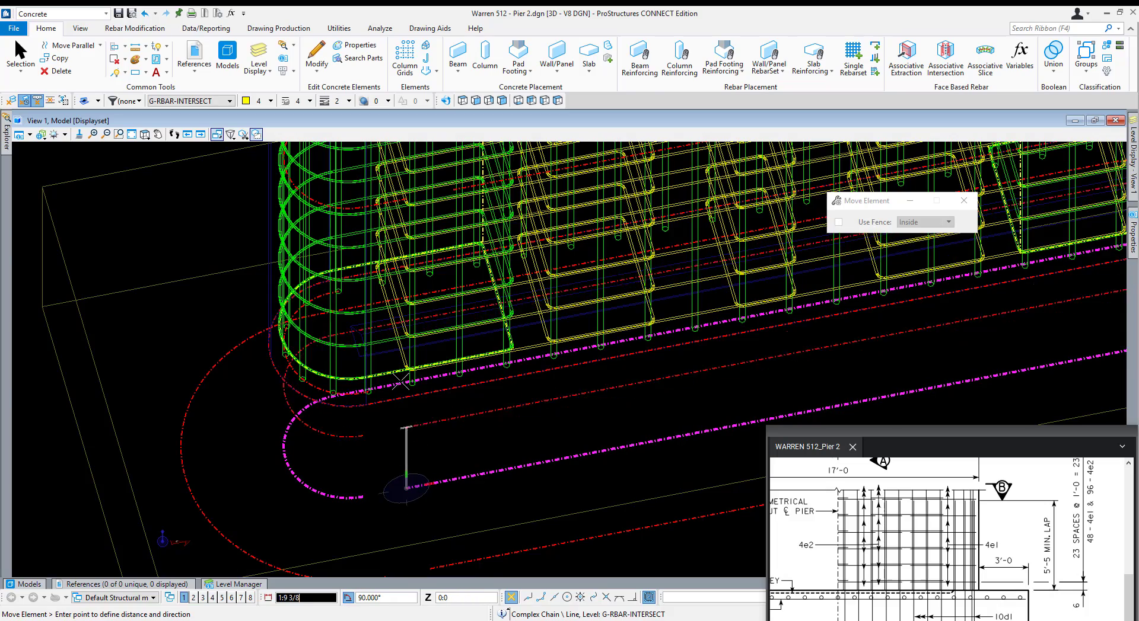
scroll(392, 469, "up", 5)
middle_click_drag(377, 471, 351, 370, "shift")
scroll(351, 368, "down", 5)
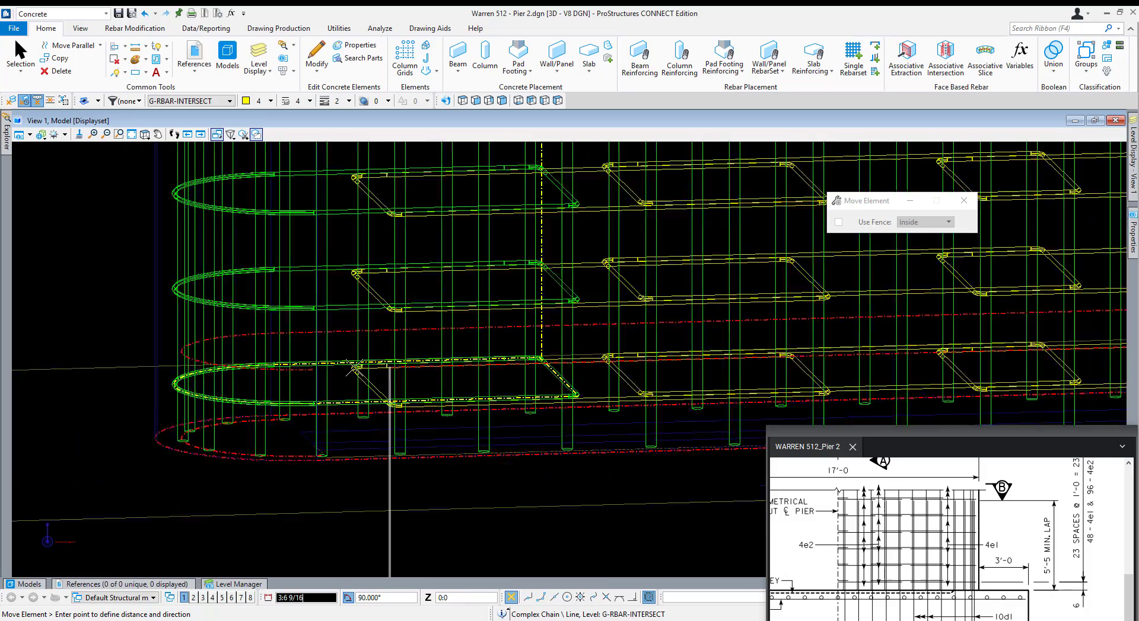
middle_click_drag(322, 221, 349, 424)
scroll(361, 289, "up", 6)
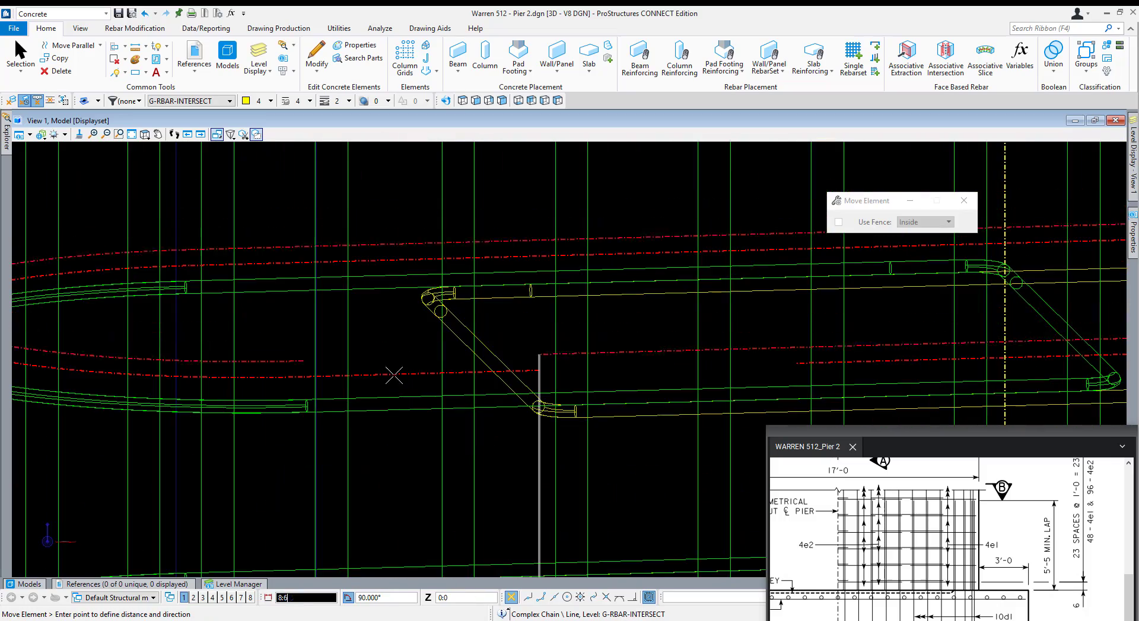
key("Escape")
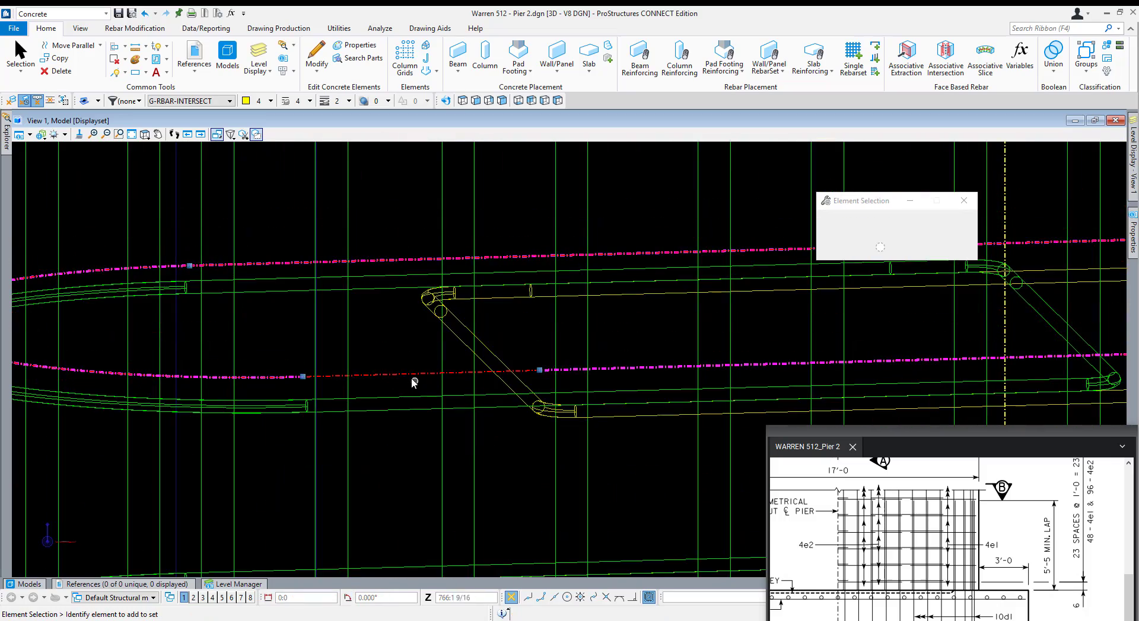
Set the Irregular Dispatch Reinforcing method to Combination and move the dialog clear of the pier model.
scroll(318, 350, "down", 10)
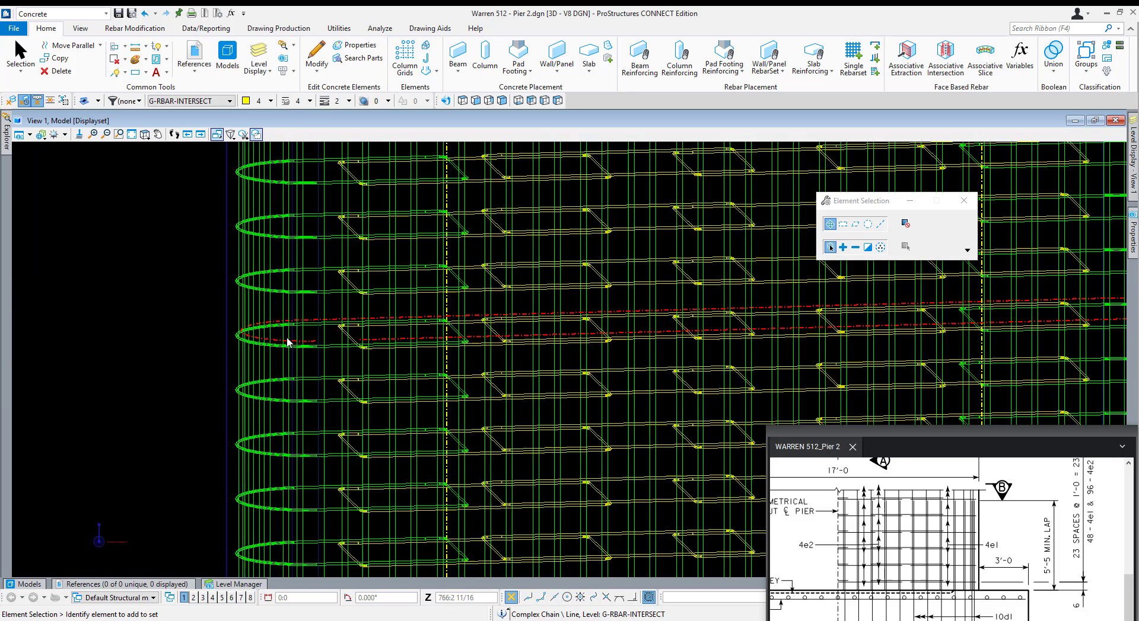
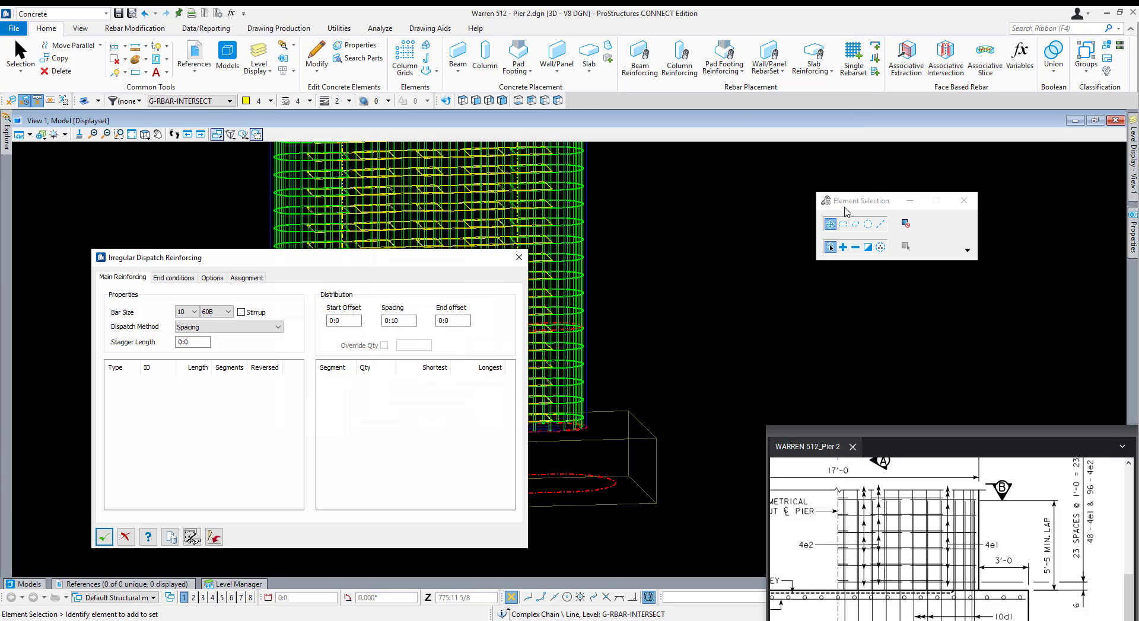
left_click(205, 325)
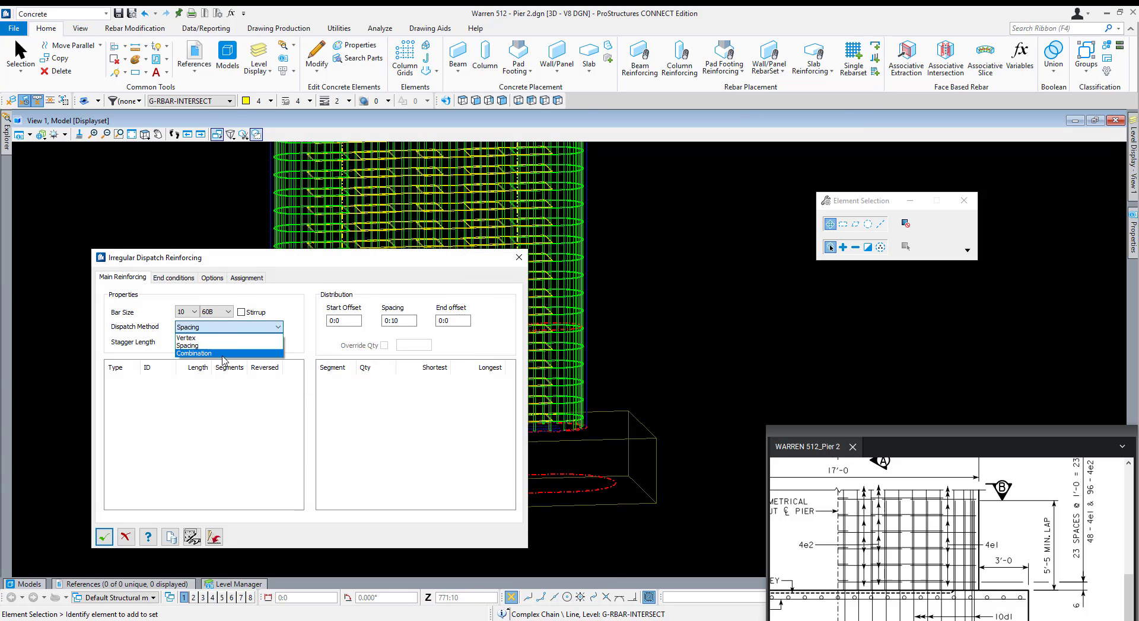
left_click(223, 352)
left_click_drag(272, 266, 878, 272)
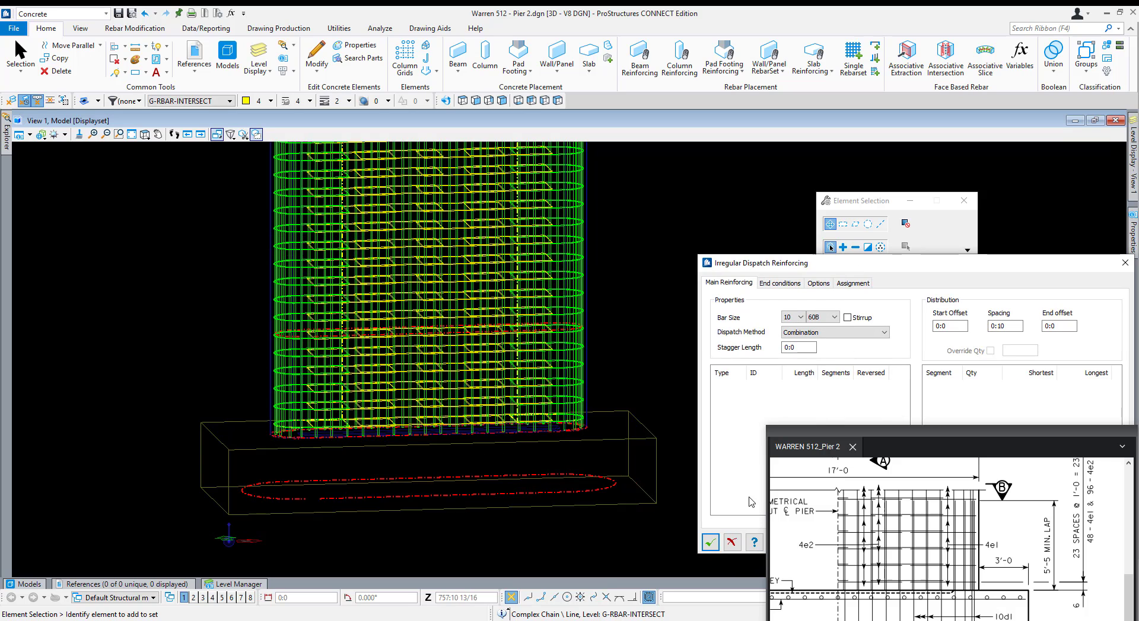
left_click_drag(805, 268, 722, 132)
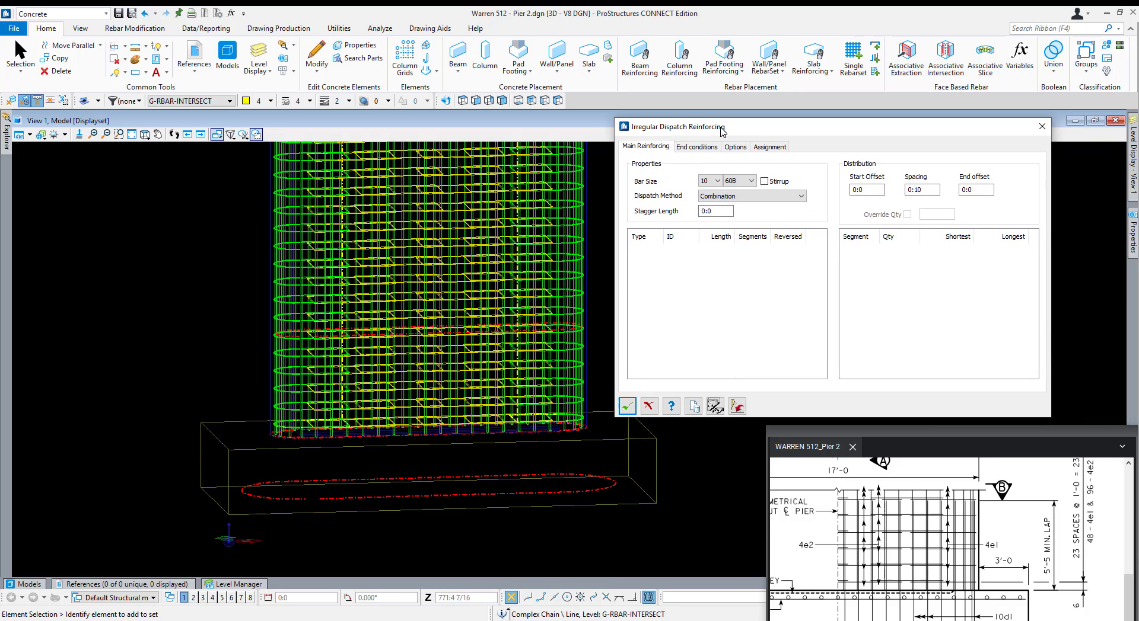
Assign the footing as the active concrete and pick the outer red path at its base as the first guide line.
left_click(716, 407)
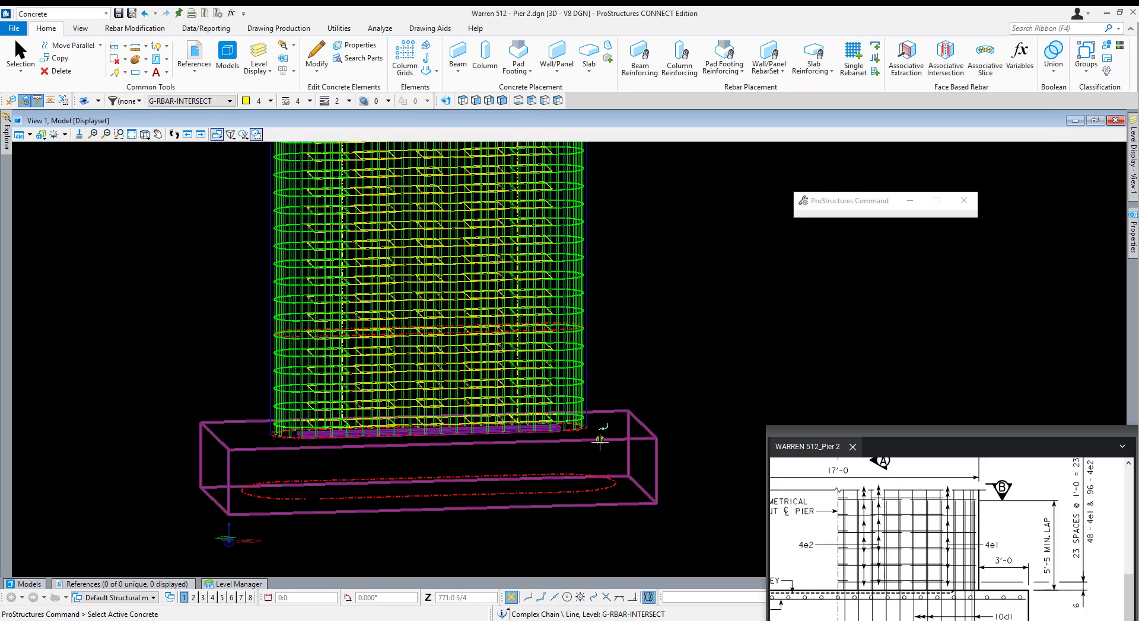
left_click(736, 407)
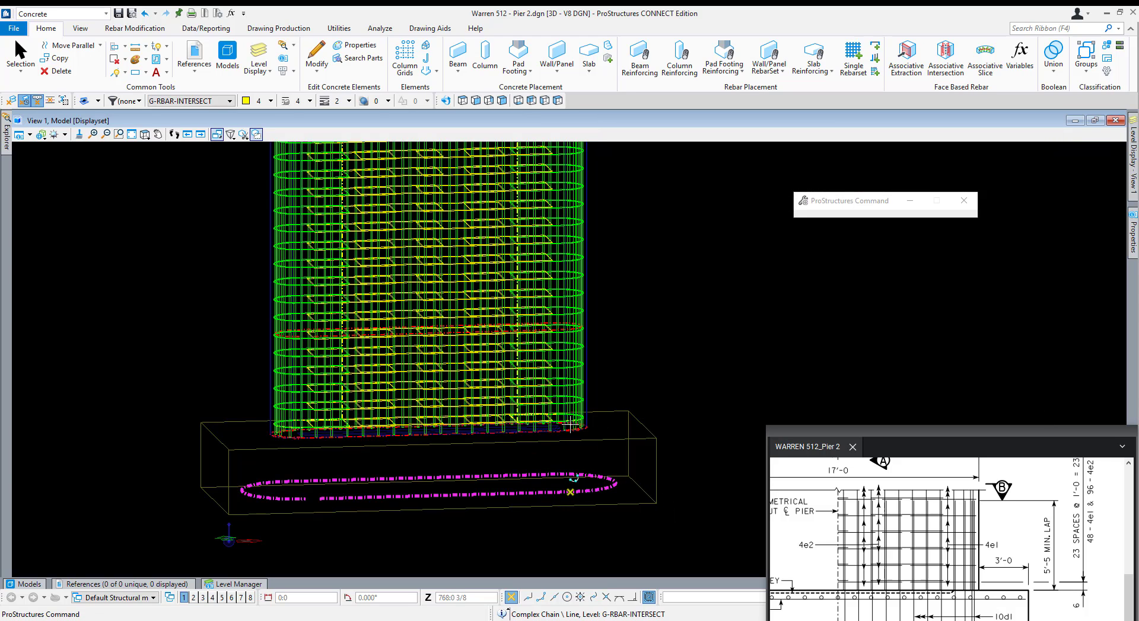
scroll(553, 444, "up", 5)
scroll(554, 444, "up", 3)
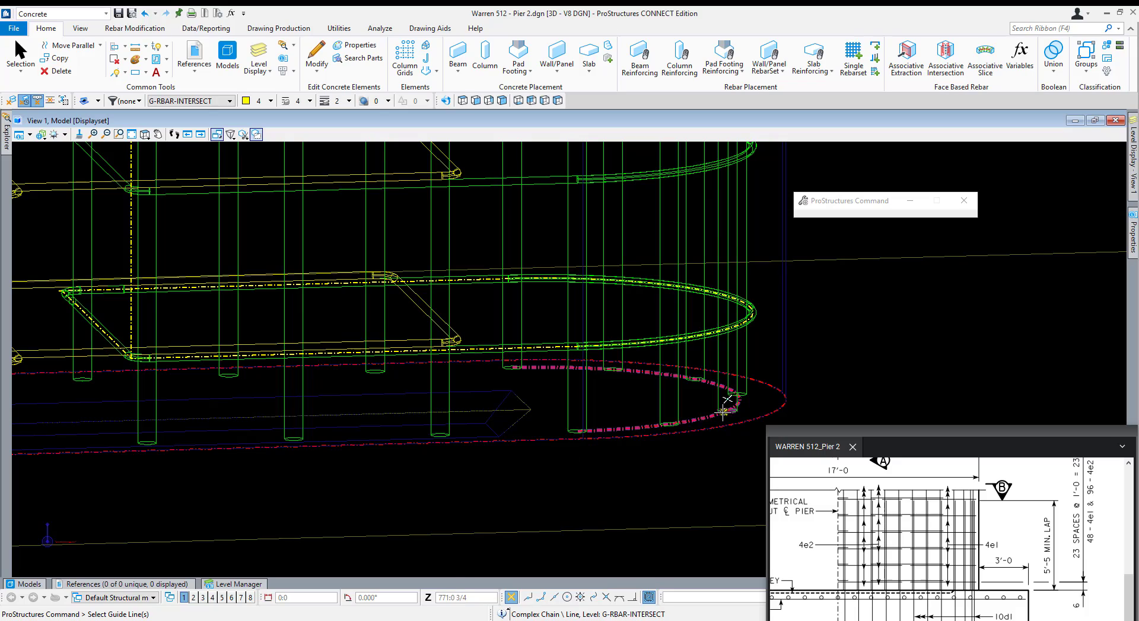
scroll(711, 409, "down", 6)
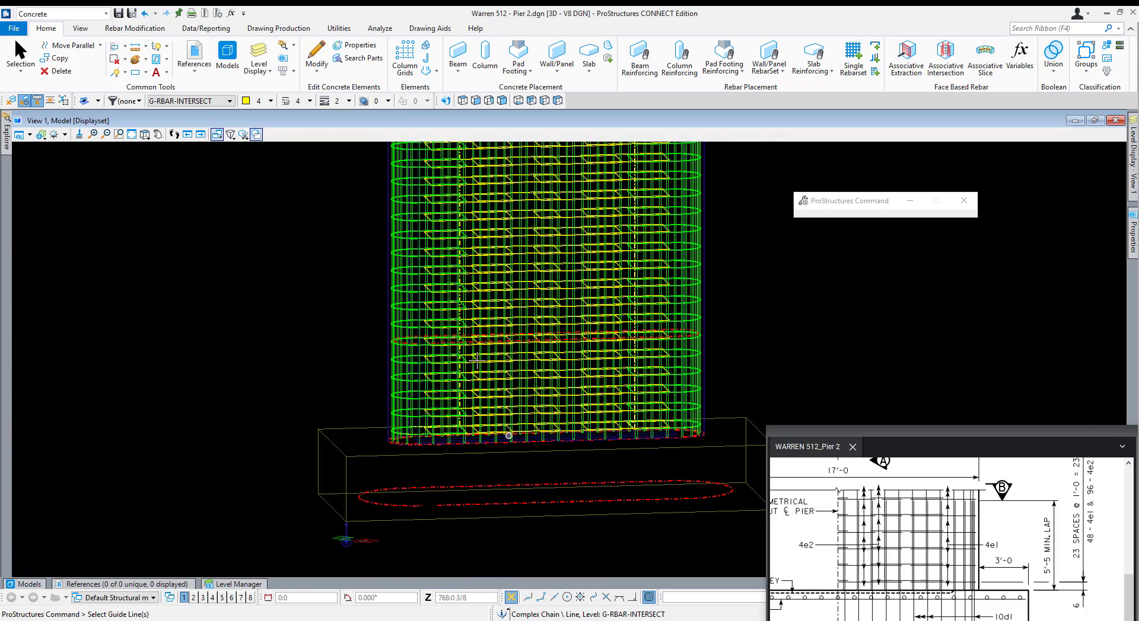
scroll(412, 340, "up", 5)
left_click(414, 334)
scroll(450, 260, "down", 5)
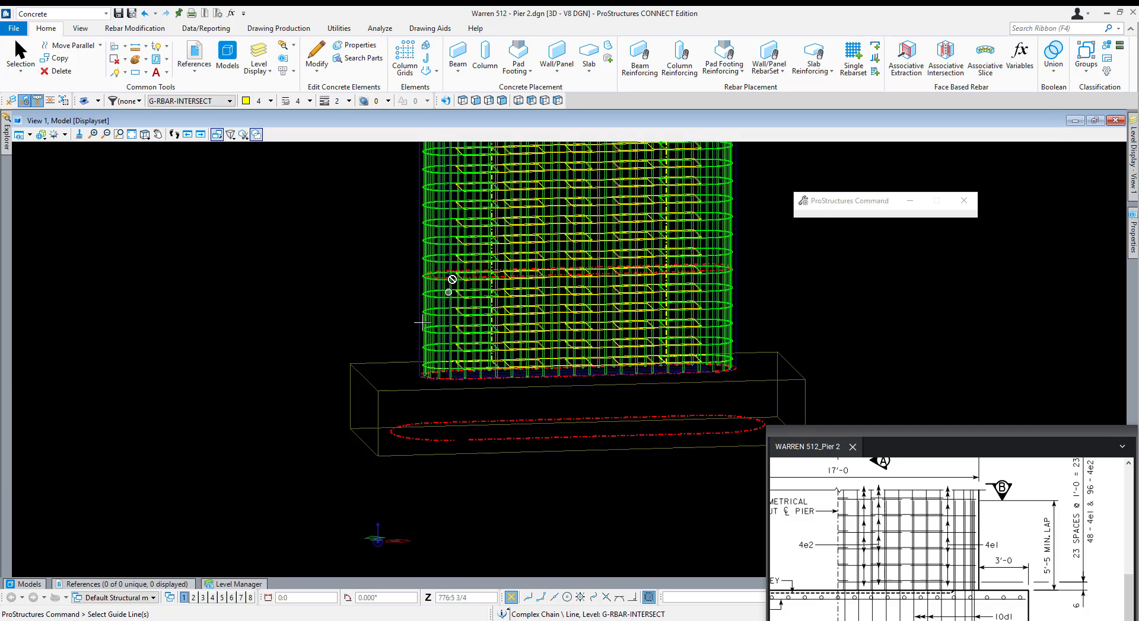
right_click(450, 264)
Copy the raised red guide path straight down to the level of the outer path in the footing.
scroll(458, 381, "up", 2)
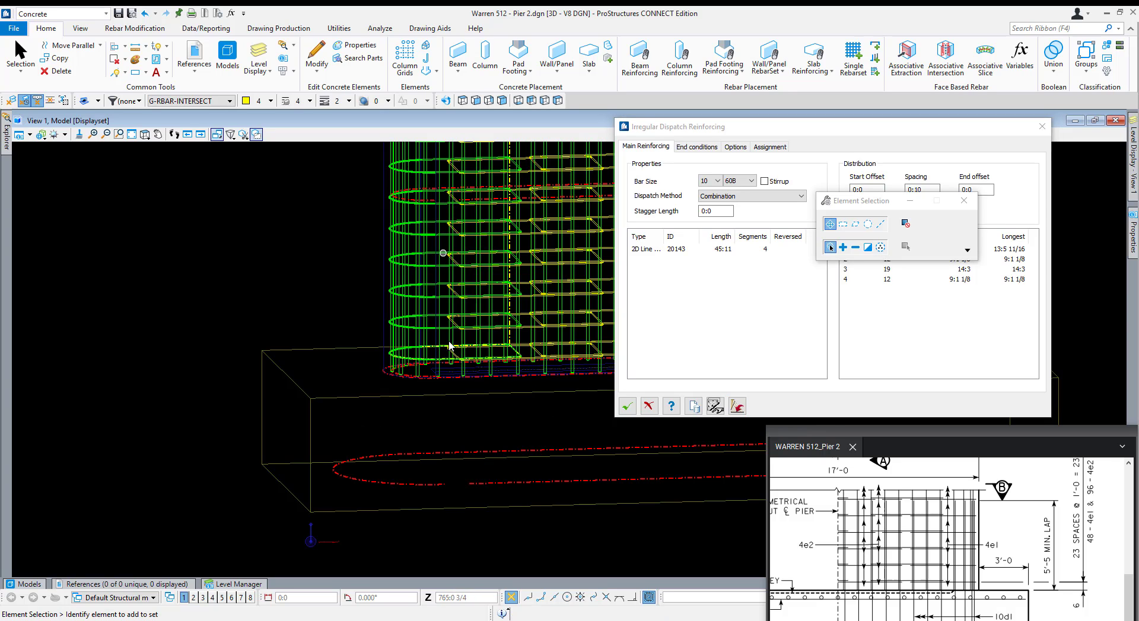
scroll(458, 383, "up", 2)
scroll(457, 383, "up", 2)
scroll(458, 383, "down", 4)
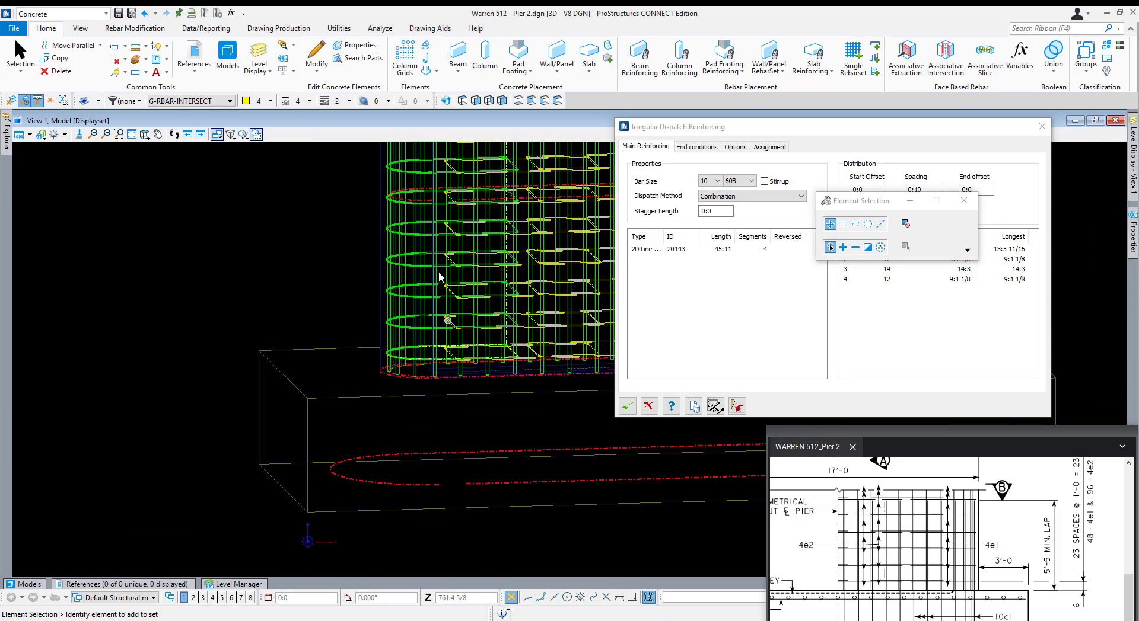
scroll(433, 215, "up", 4)
left_click(411, 158)
key("3")
key("1")
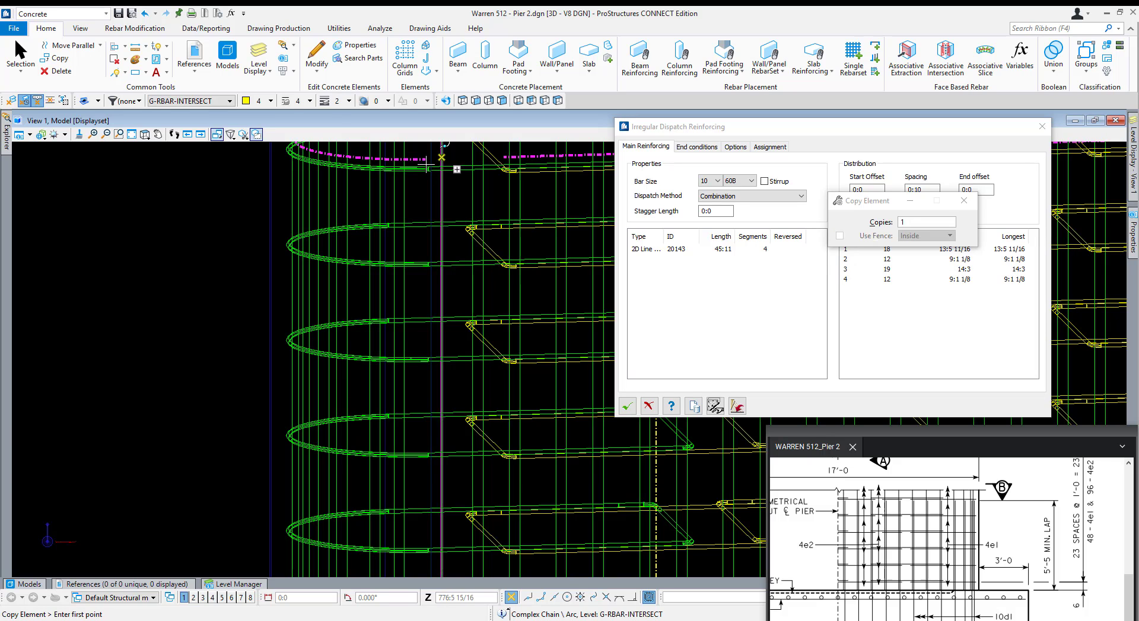
left_click(427, 158)
scroll(429, 285, "down", 2)
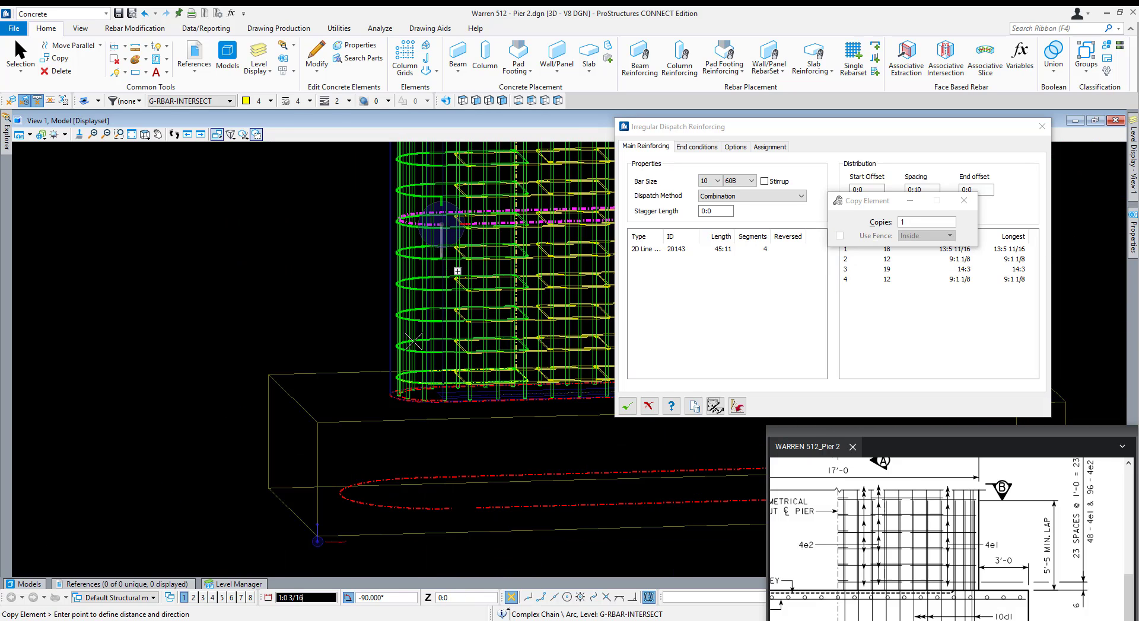
key("Escape")
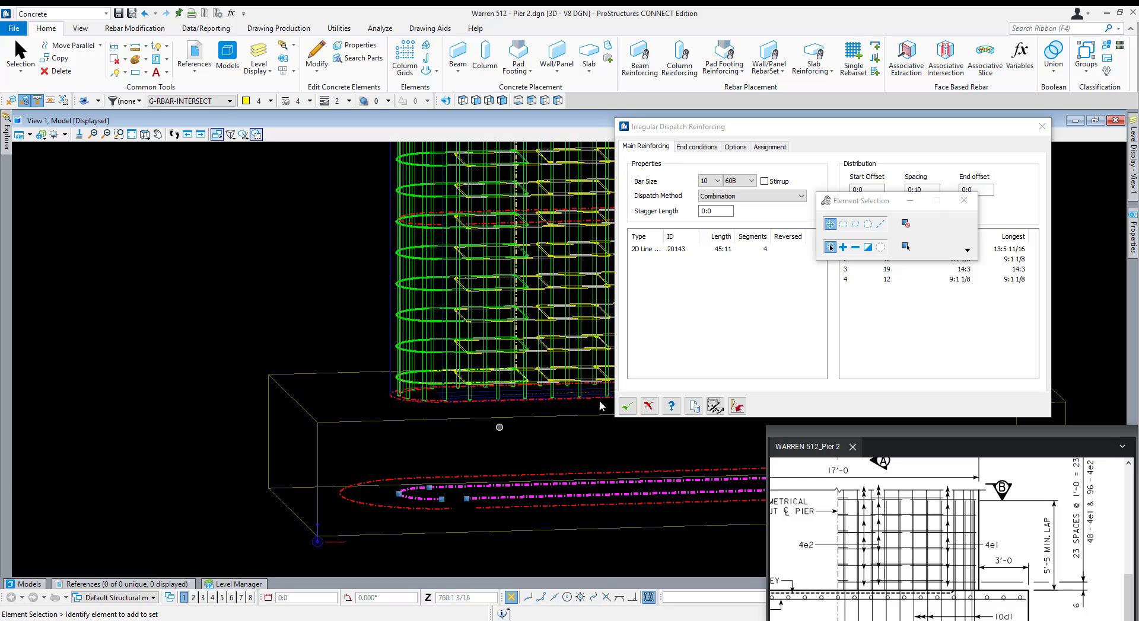
Add the inner footing path and the raised column path as guide lines for the irregular dowel reinforcing.
left_click(723, 358)
left_click(737, 406)
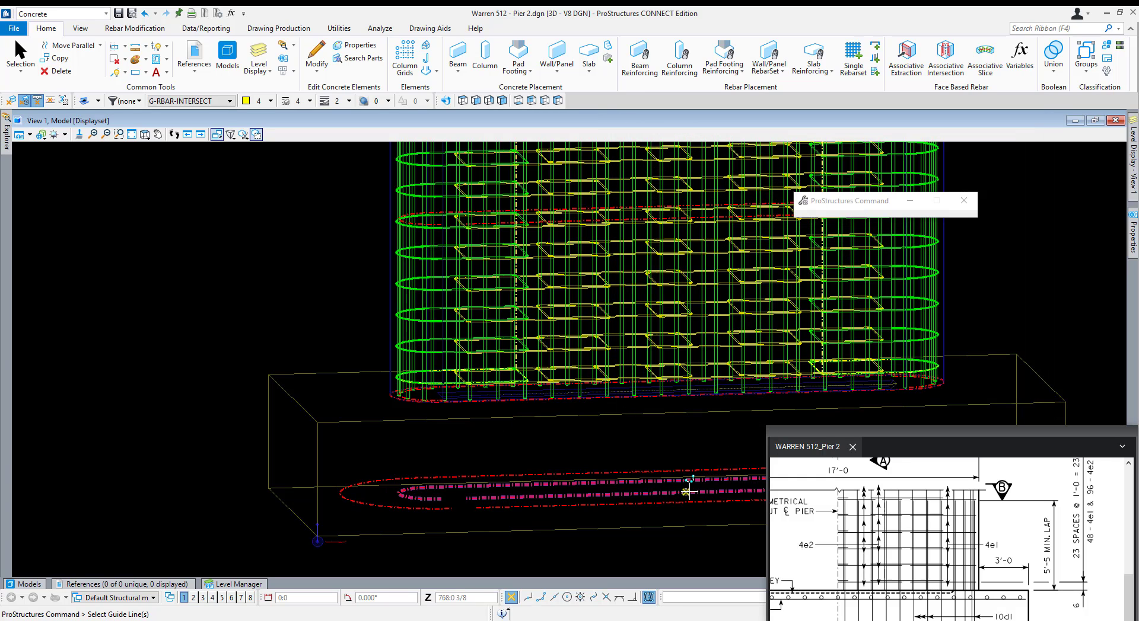
left_click(690, 486)
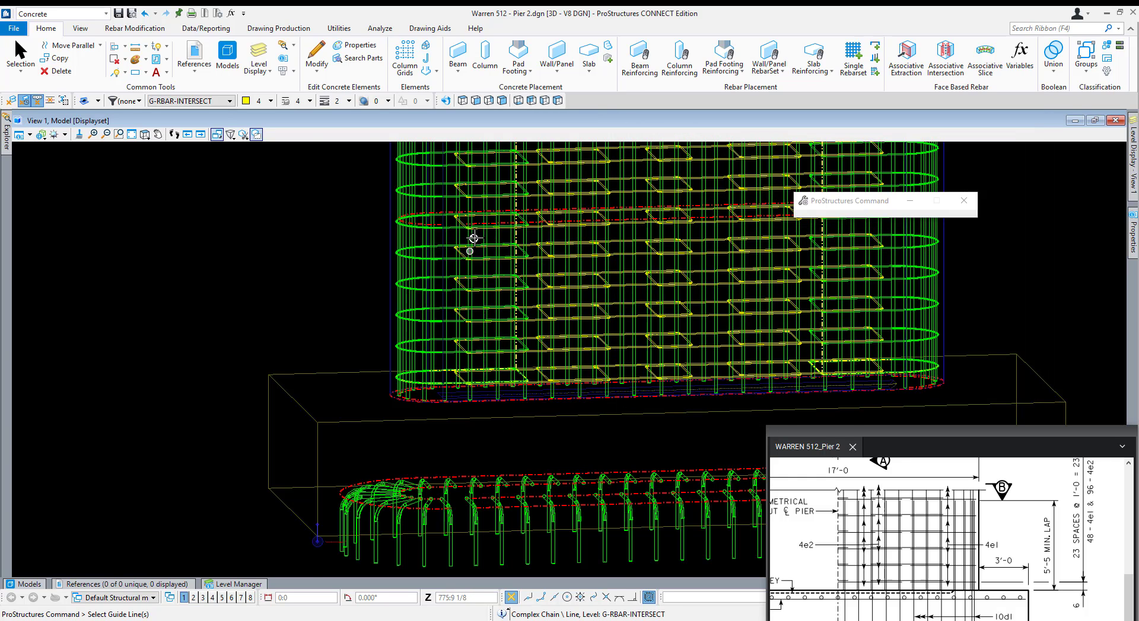
scroll(468, 241, "up", 3)
left_click(474, 200)
scroll(458, 236, "down", 5)
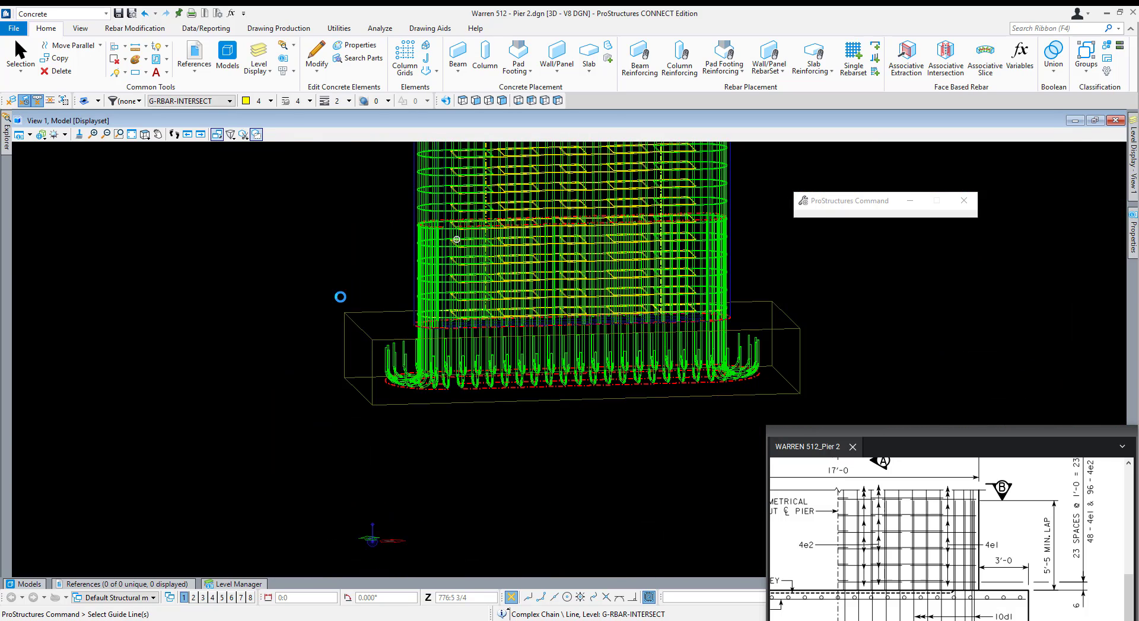
right_click(443, 303)
Set the dowels' start end condition to None and inspect the bar bends along the footing.
left_click(697, 146)
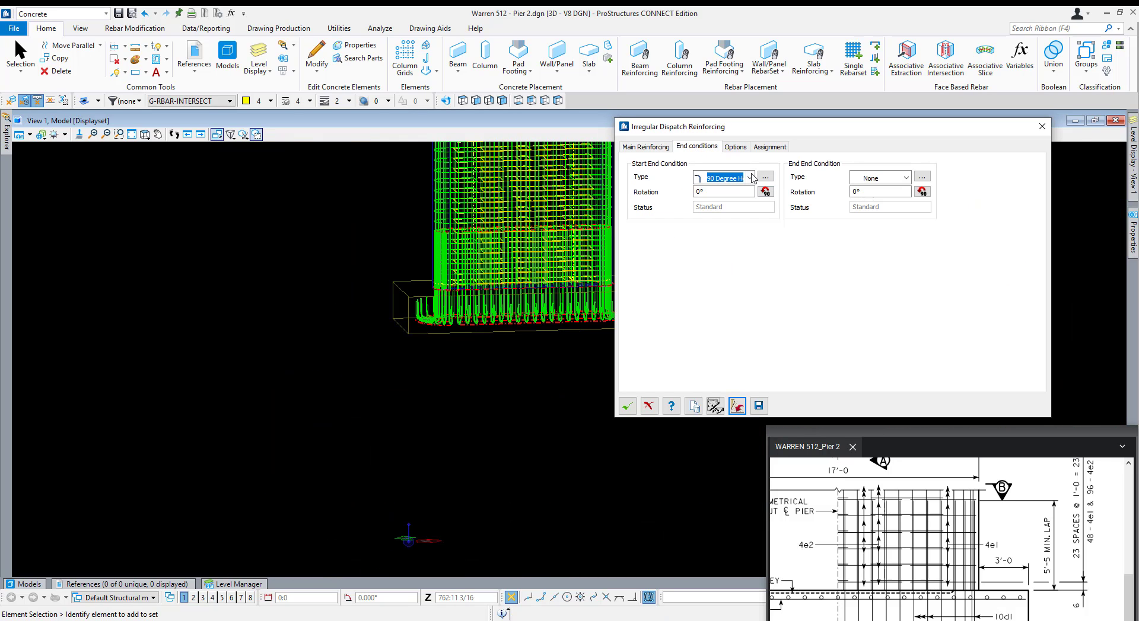
scroll(740, 181, "down", 1)
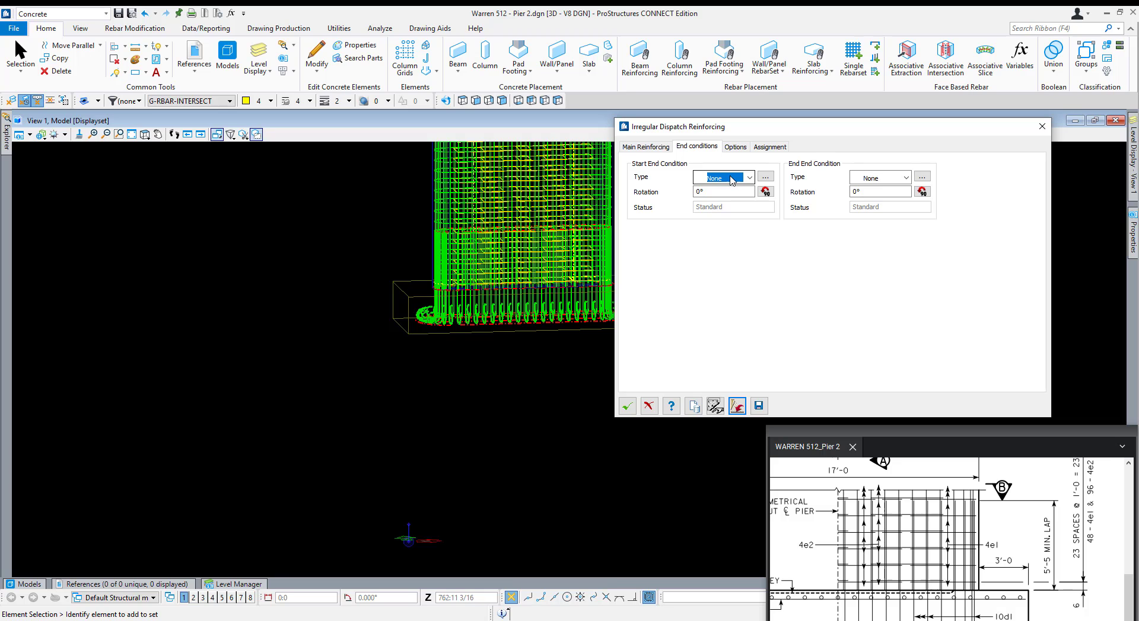
left_click(652, 149)
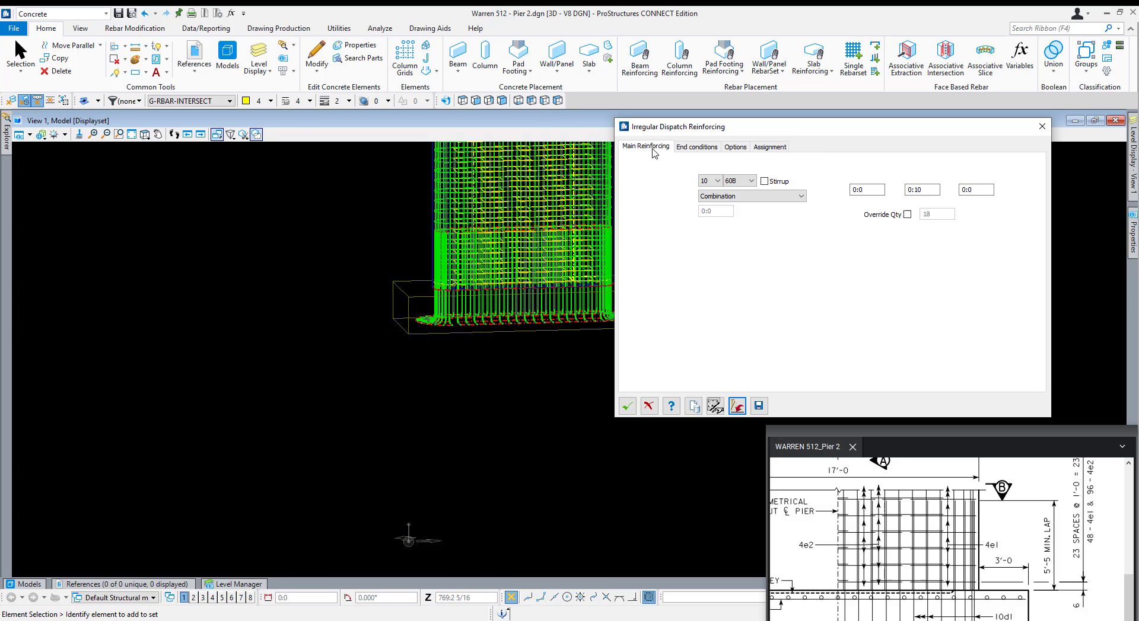
left_click_drag(672, 130, 731, 309)
scroll(552, 324, "up", 5)
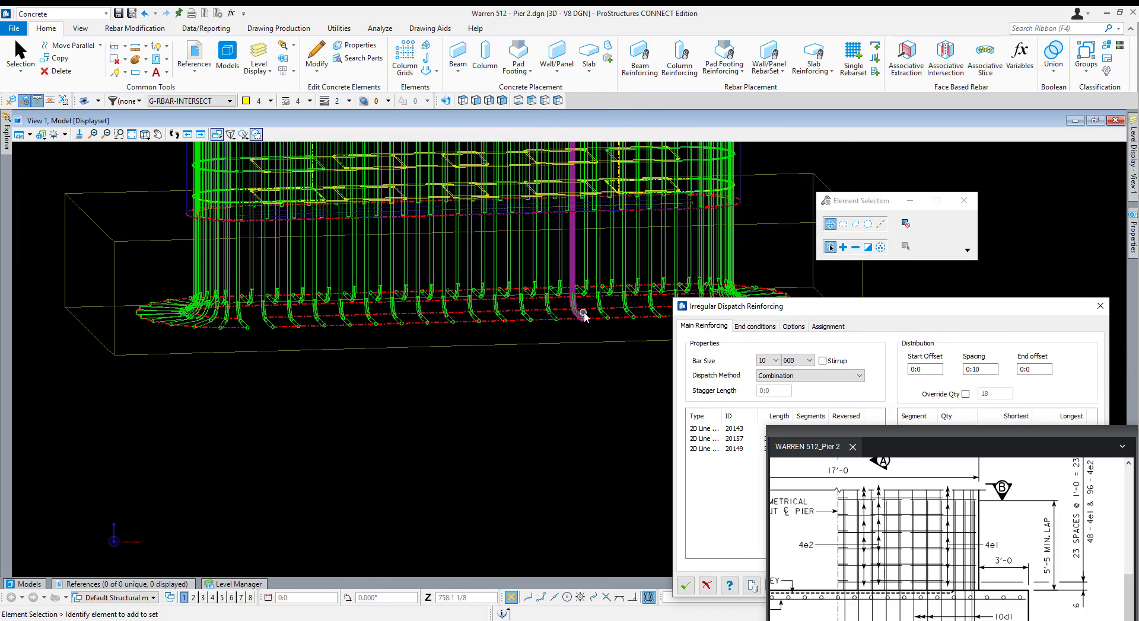
scroll(583, 315, "up", 4)
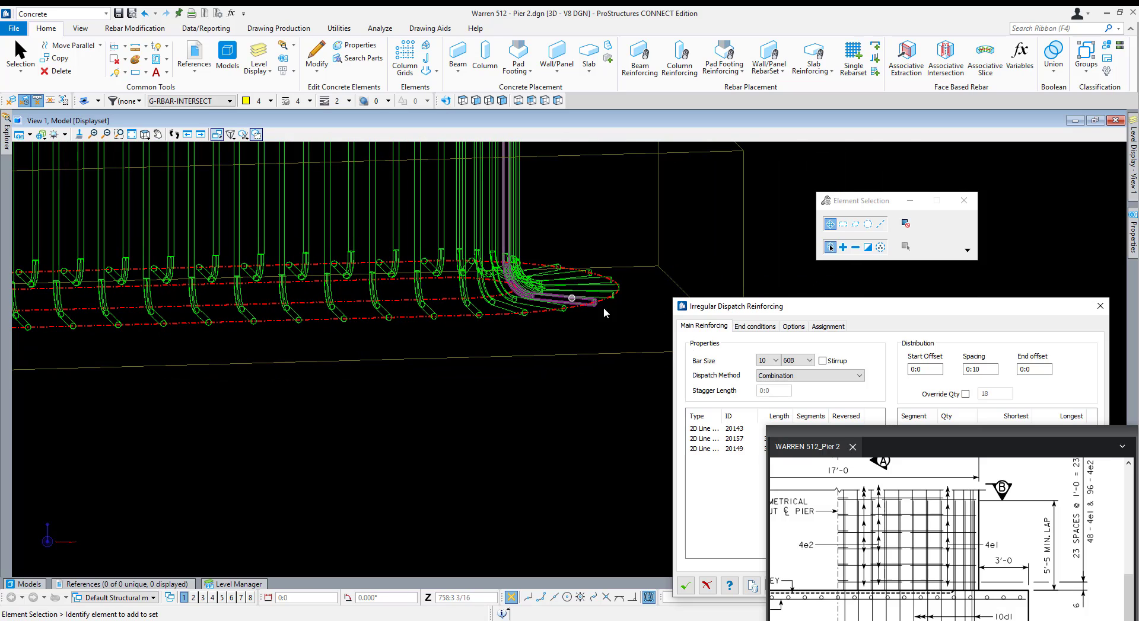
Override the bar quantity of the first distribution segment with 17, working in the top view.
left_click_drag(851, 308, 604, 171)
left_click(462, 101)
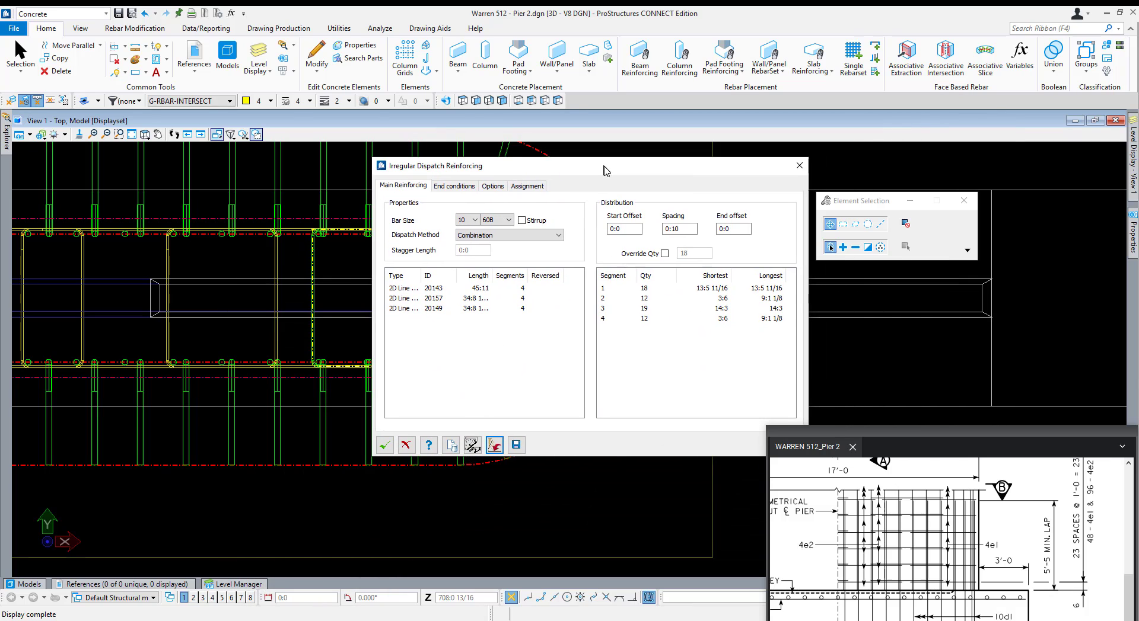
left_click(641, 290)
left_click(666, 254)
scroll(281, 436, "down", 3)
scroll(156, 428, "up", 3)
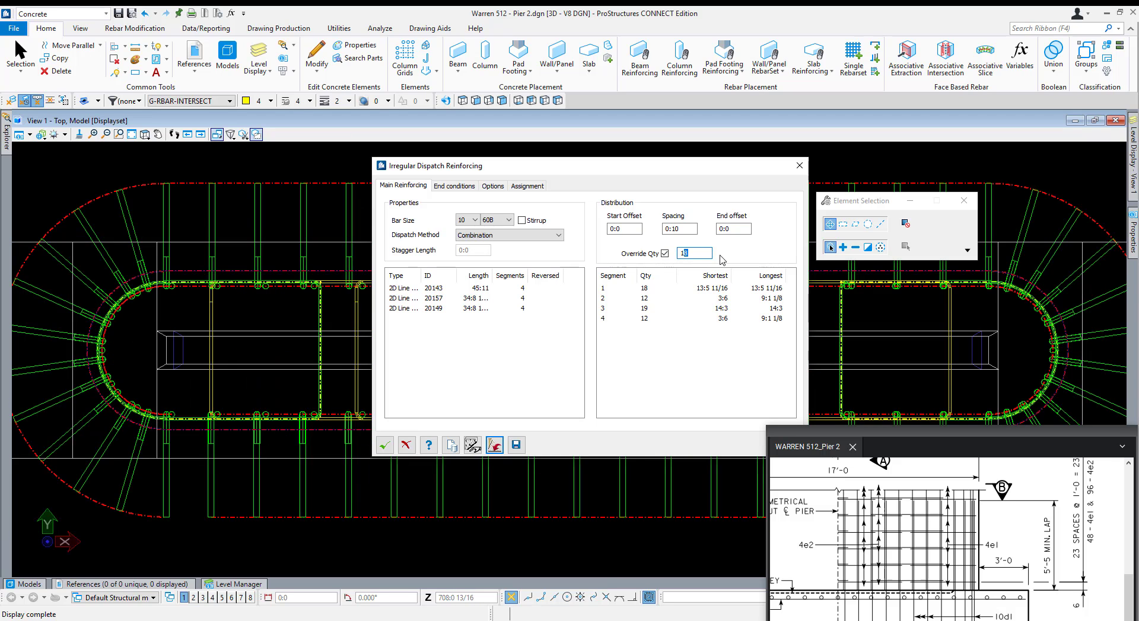
type("17")
key("Return")
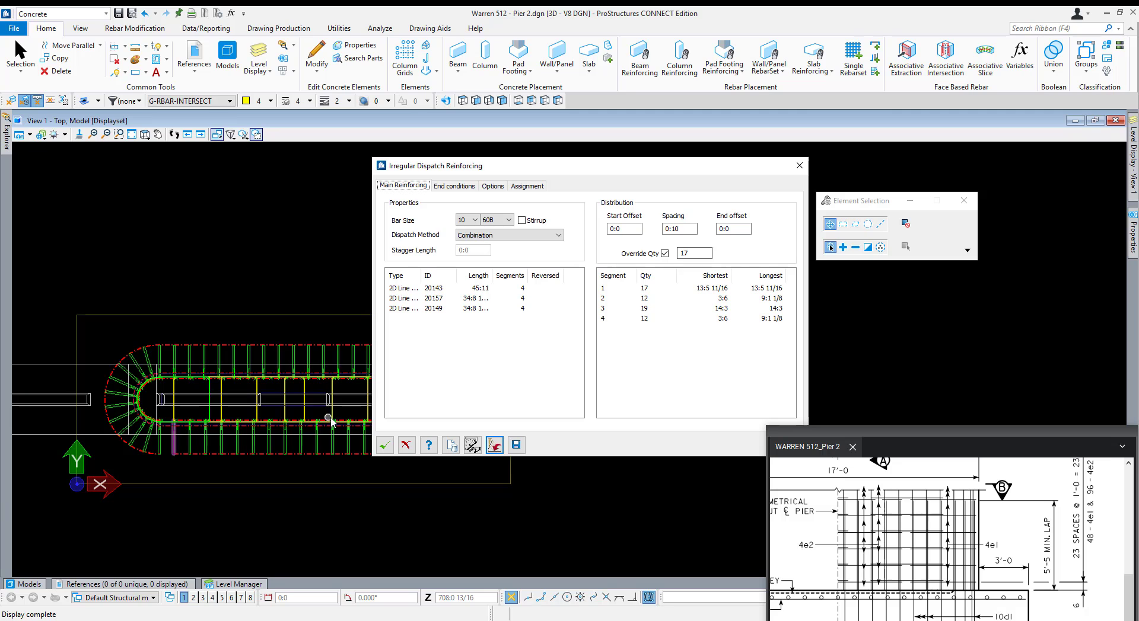
Try a distribution end offset of 0:1 1/4 and compare the dowels with the column's vertical bars.
scroll(177, 422, "down", 3)
scroll(299, 442, "up", 5)
scroll(188, 460, "up", 2)
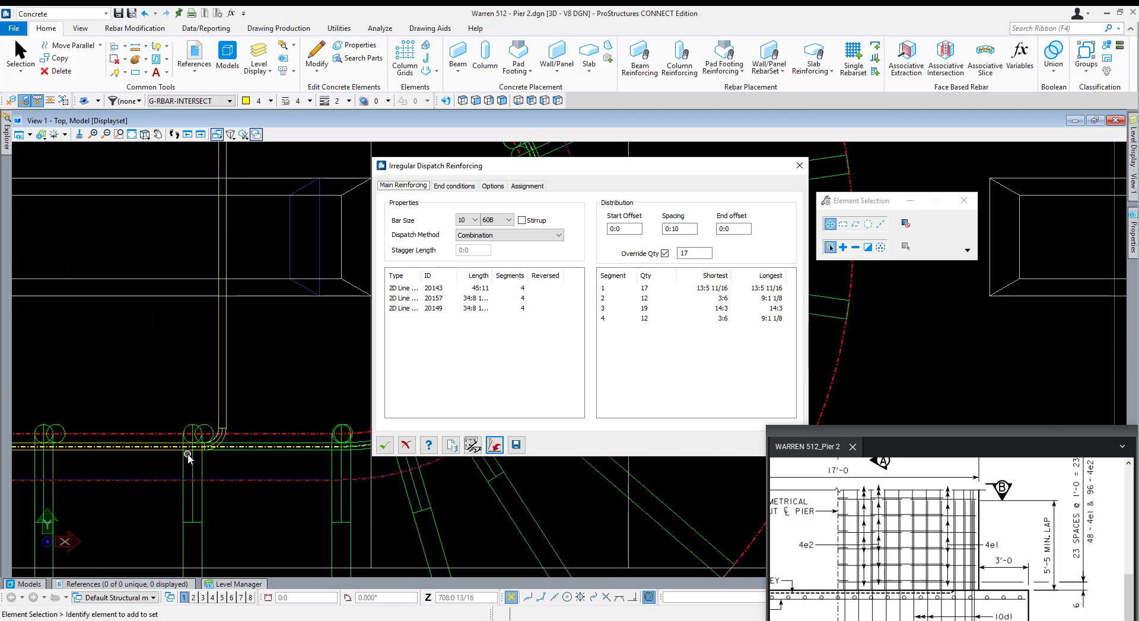
middle_click_drag(217, 443, 177, 422)
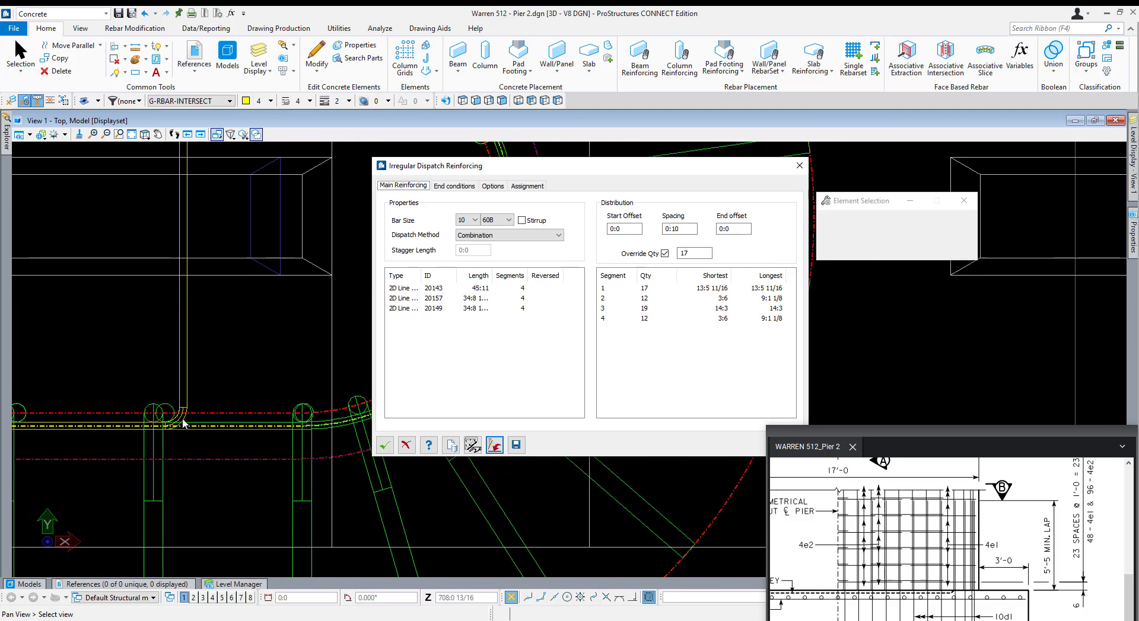
left_click(732, 229)
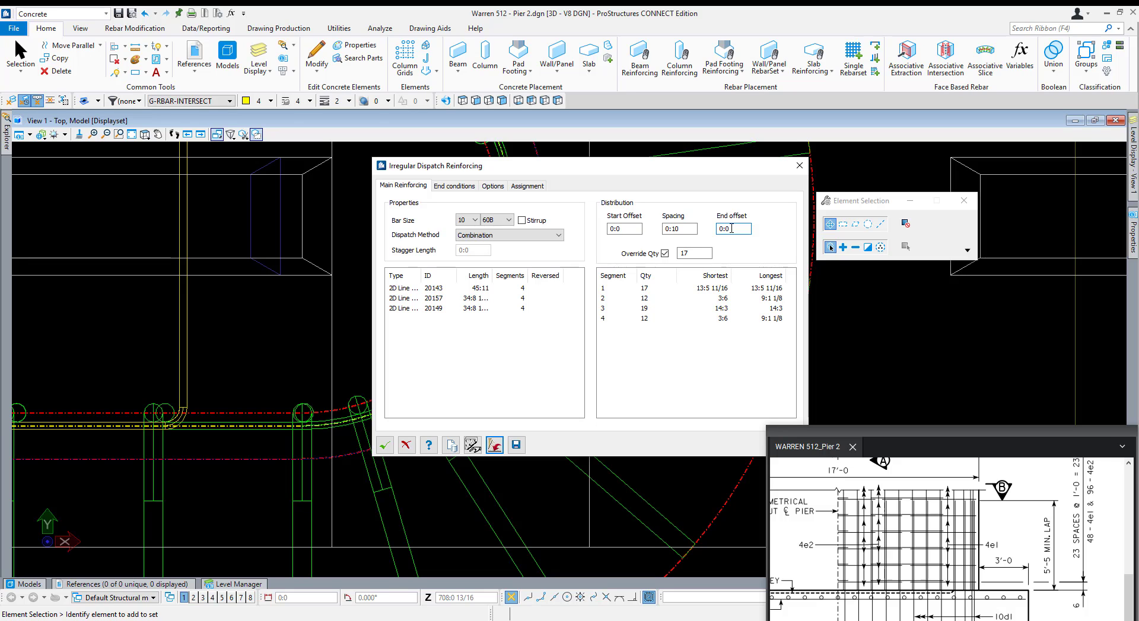
key("Tab")
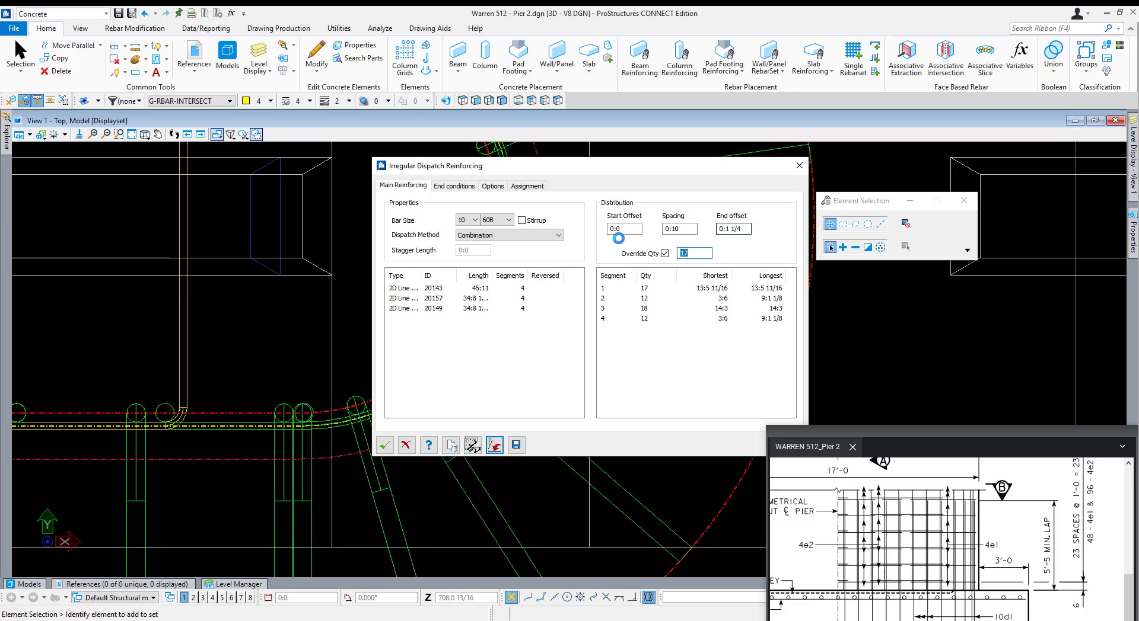
scroll(320, 403, "down", 5)
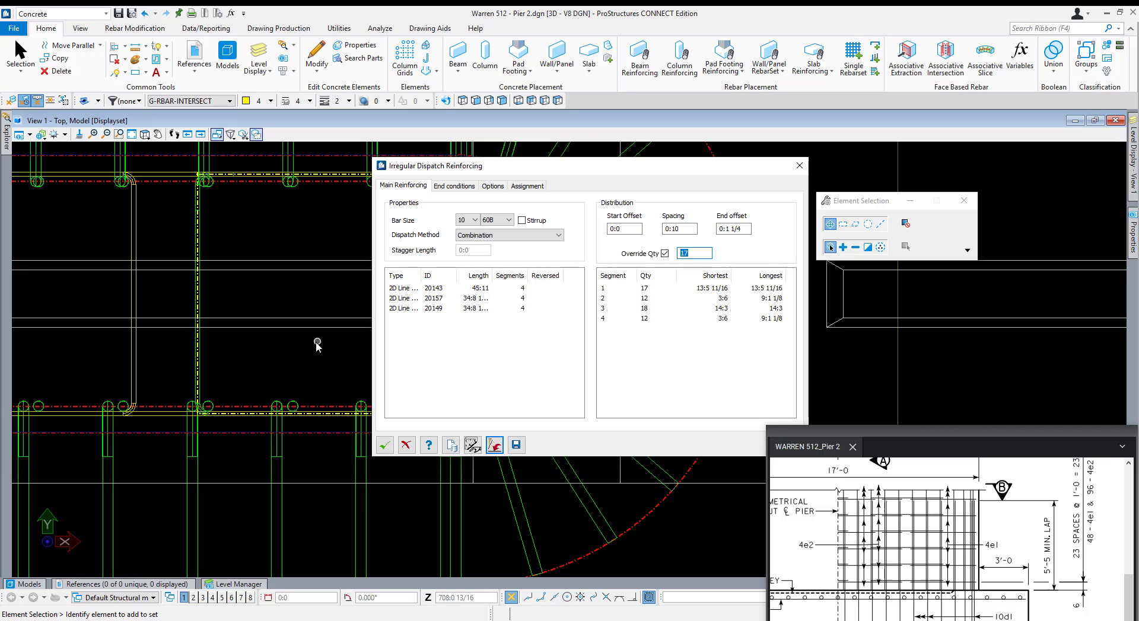
scroll(137, 402, "up", 5)
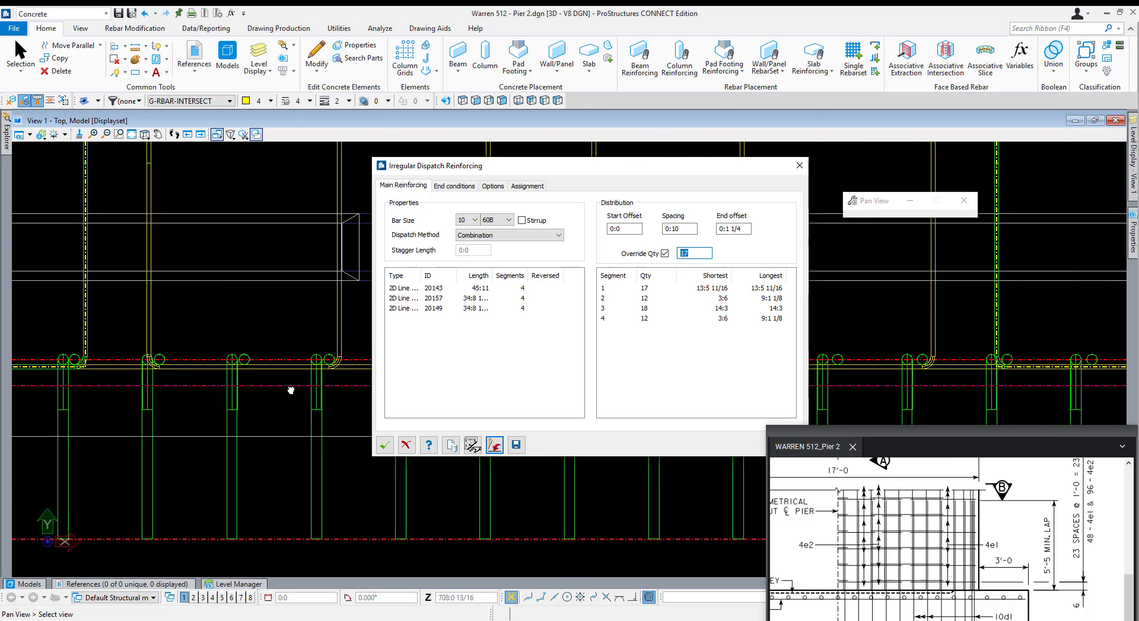
scroll(101, 375, "down", 3)
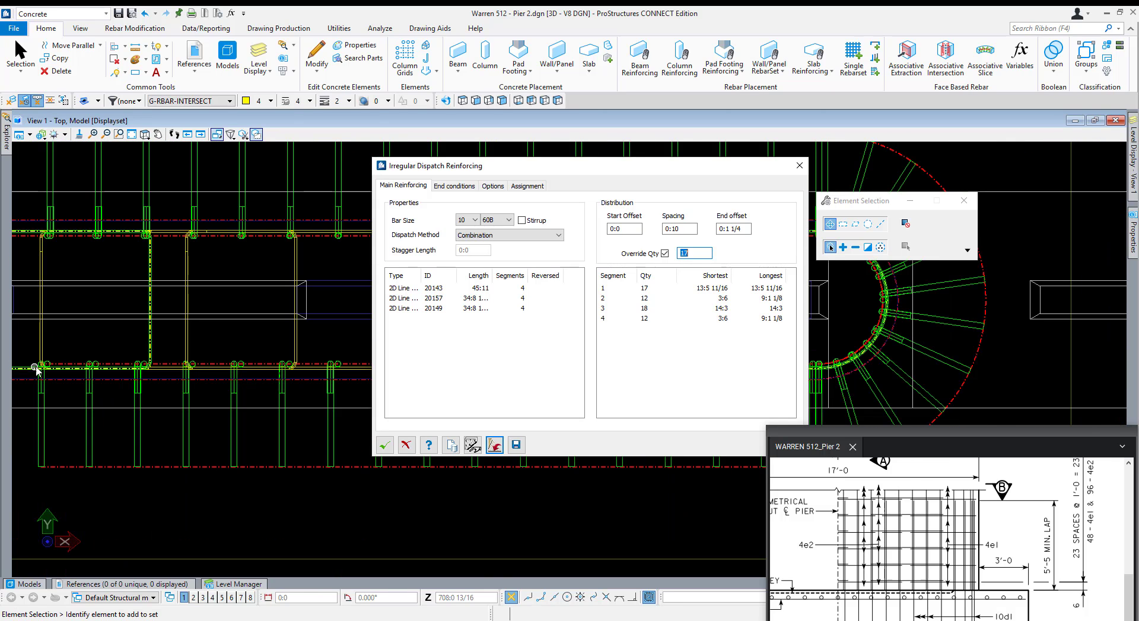
scroll(200, 382, "down", 4)
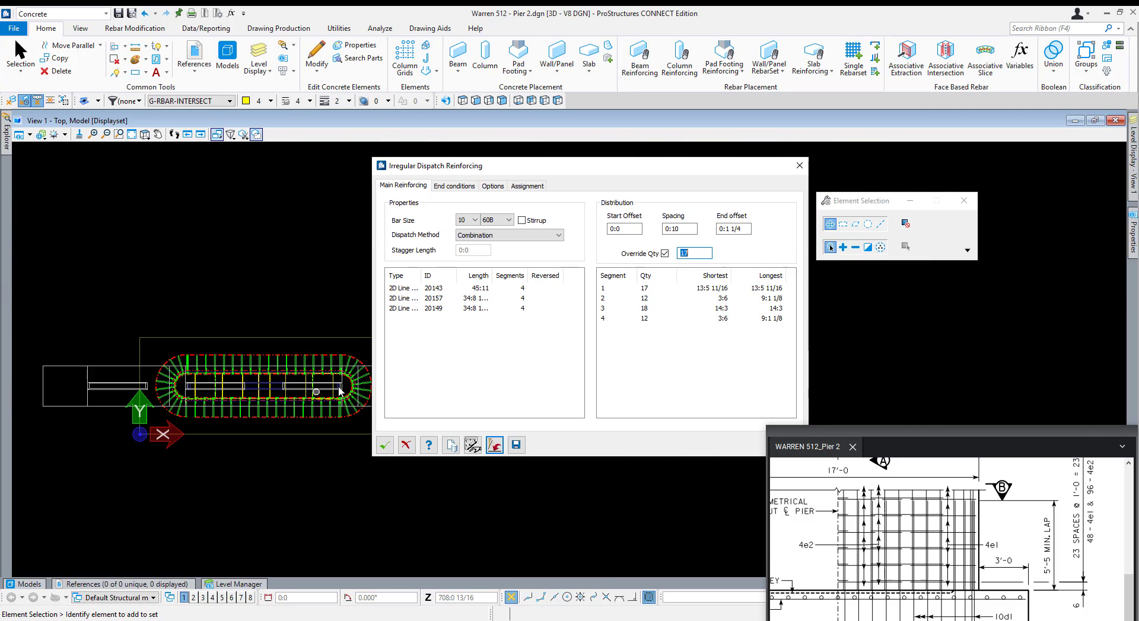
Override the bar quantity of the second distribution segment with 7 around the column's curved end.
scroll(372, 394, "up", 2)
scroll(372, 395, "up", 3)
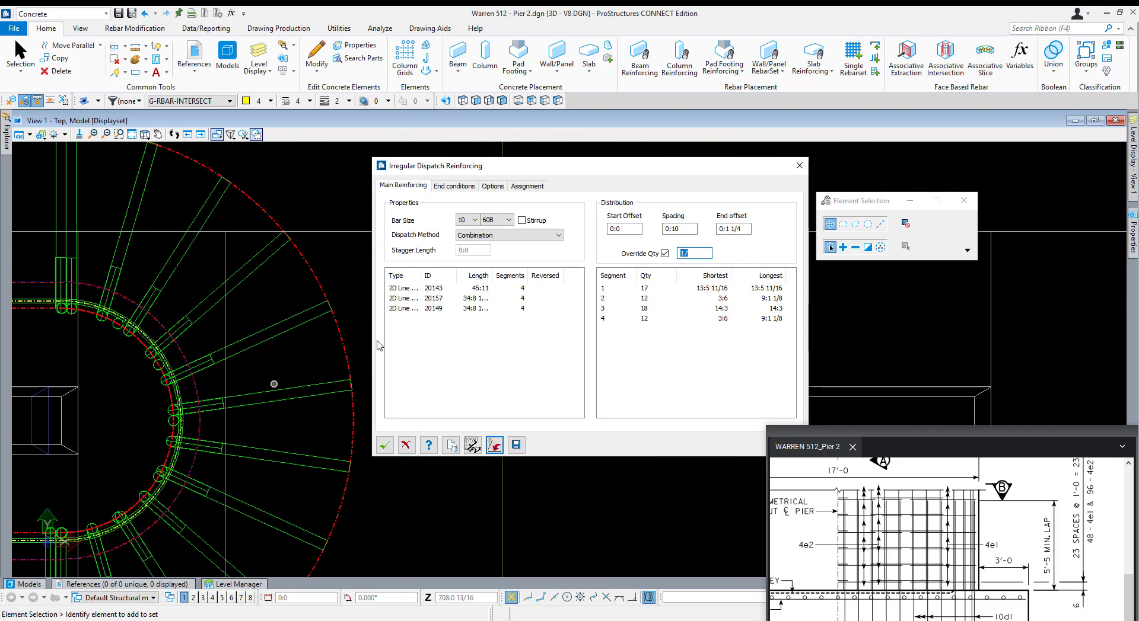
left_click(756, 299)
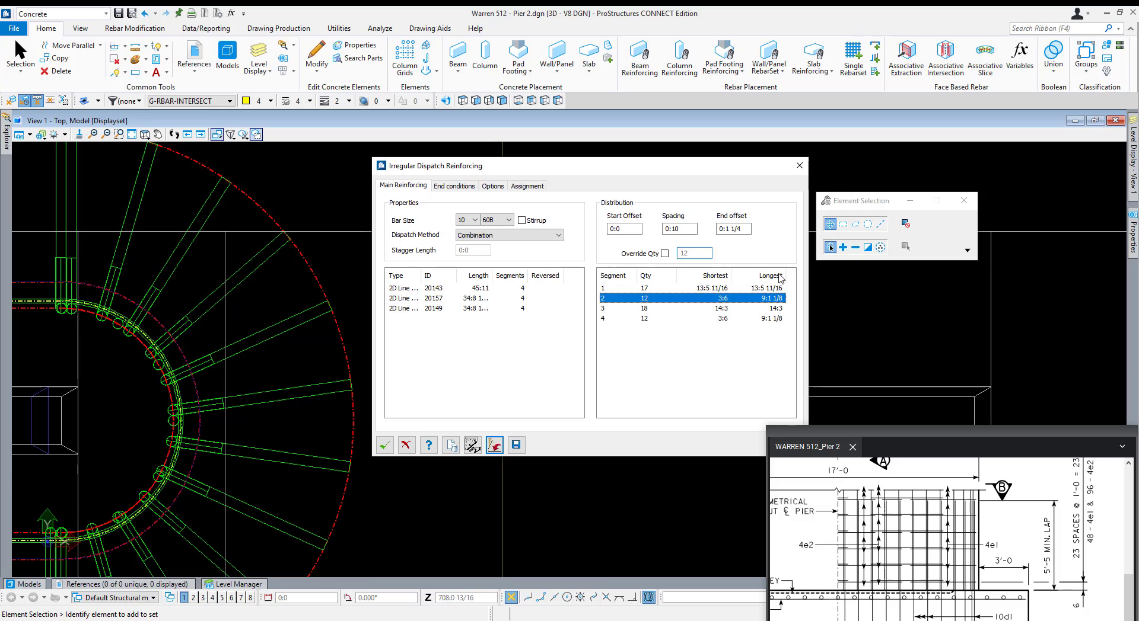
left_click(664, 254)
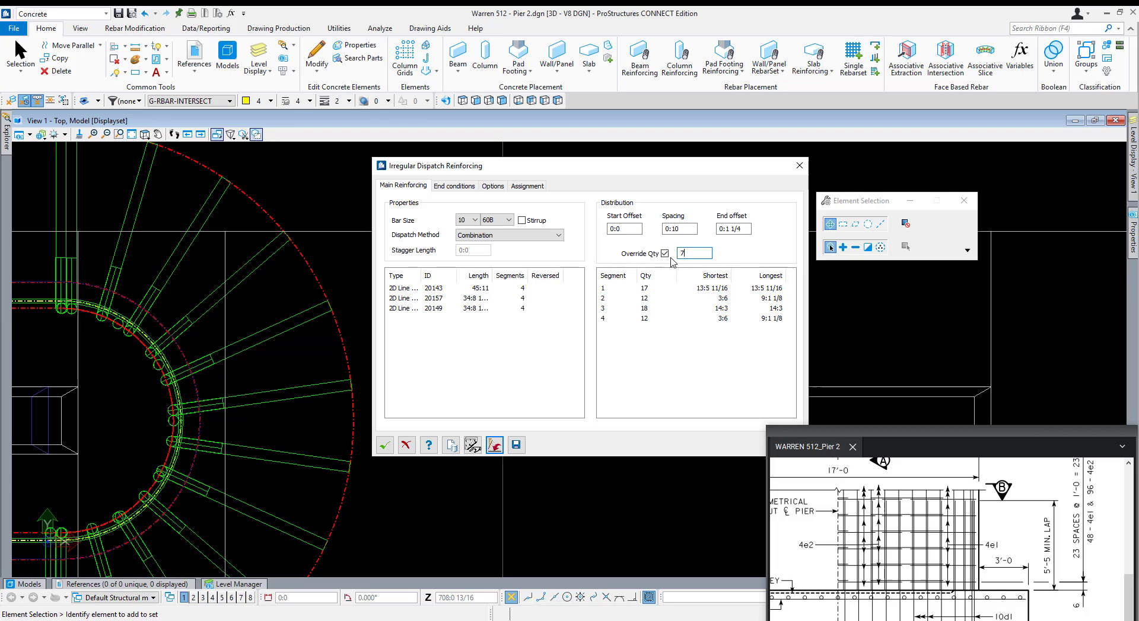
key("Tab")
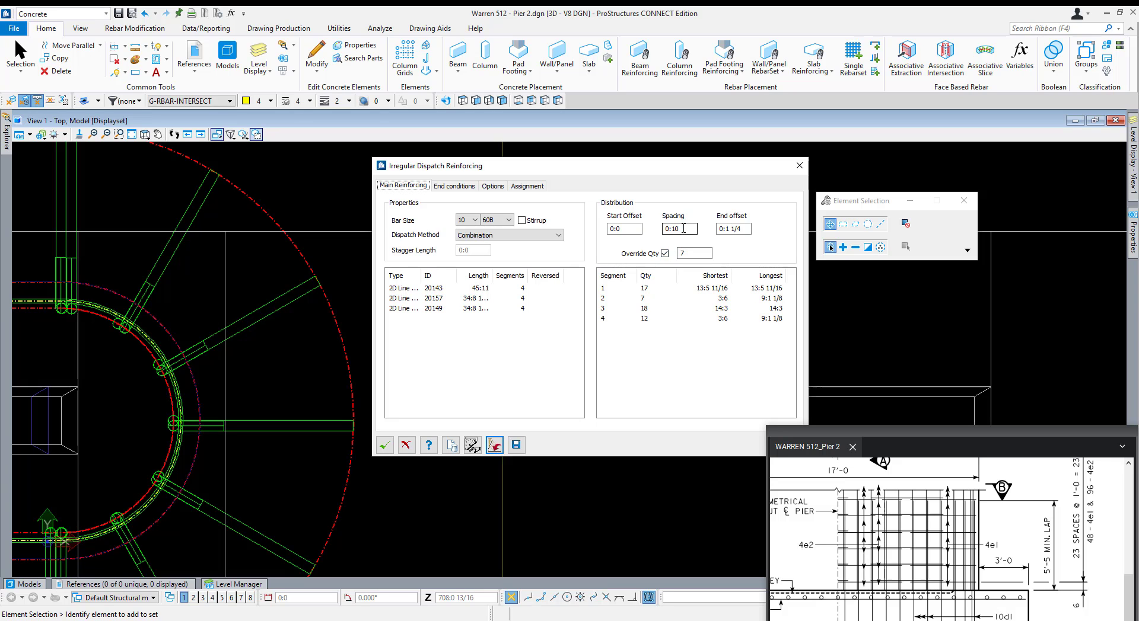
middle_click_drag(136, 340, 251, 294)
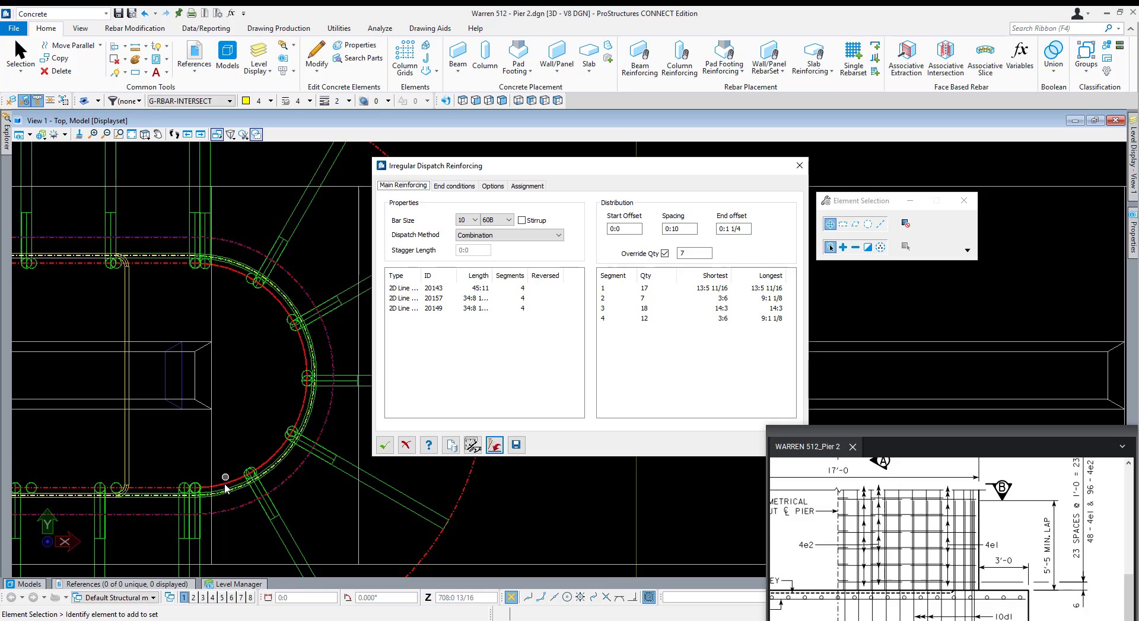
Select the dowel bars in the model and set their distribution end offset back to 0:0.
left_click(200, 517)
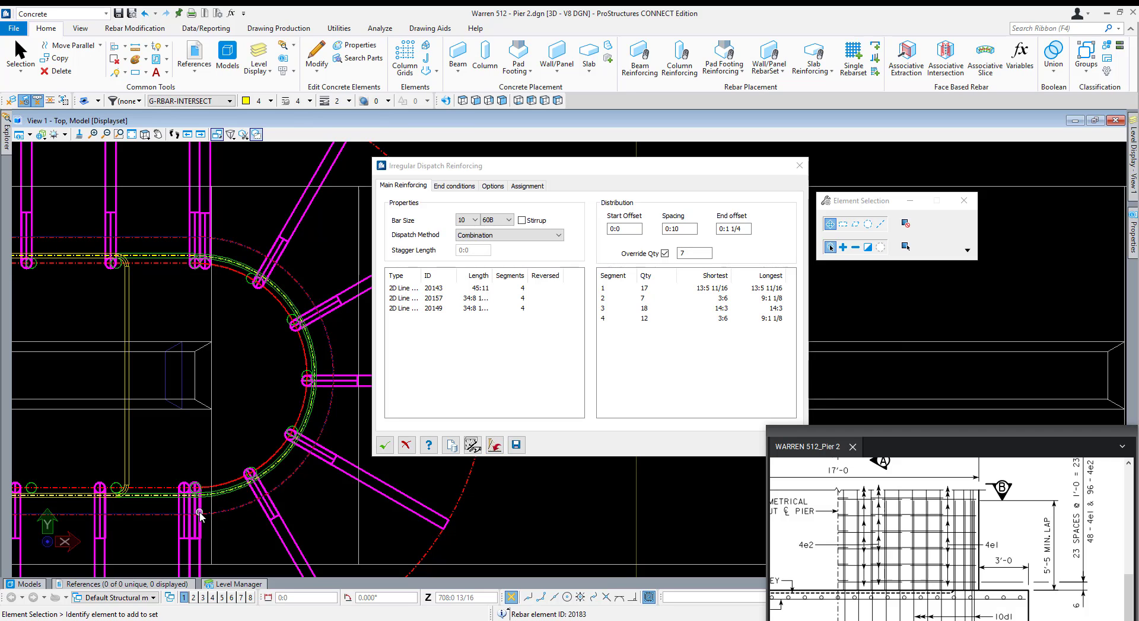
scroll(202, 510, "down", 3)
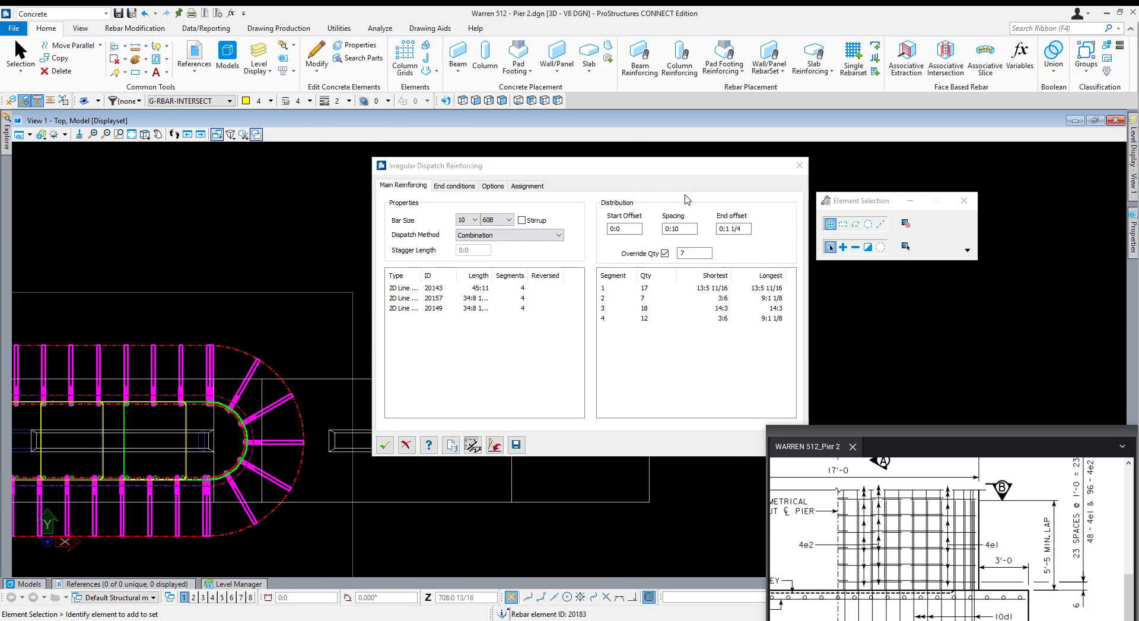
left_click(741, 230)
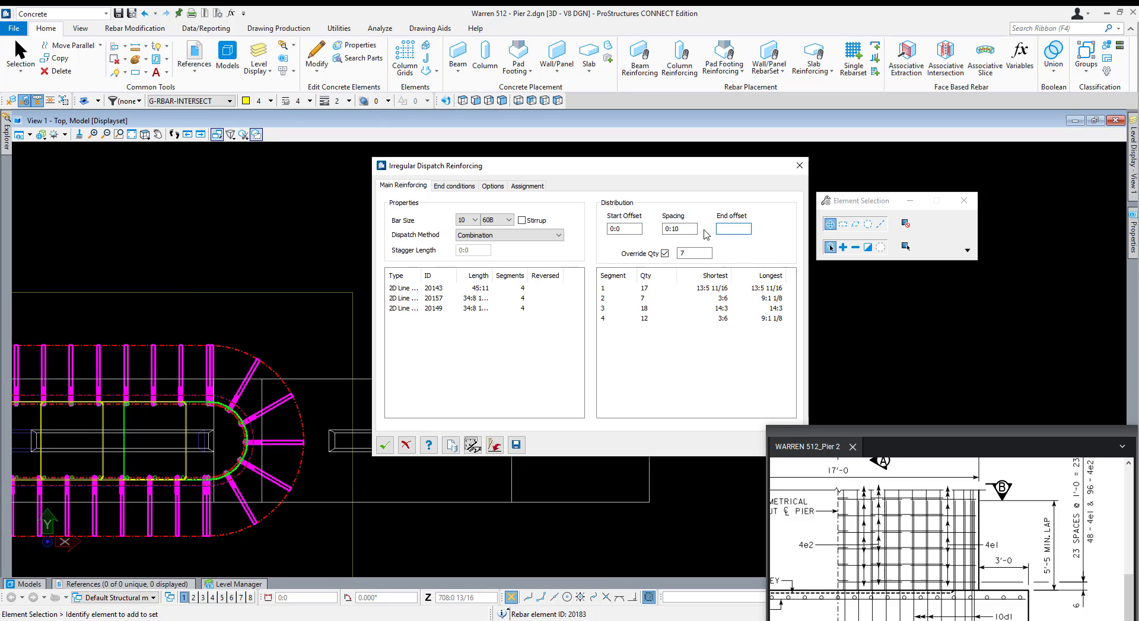
key("Tab")
Examine how the dowels line up with the column's vertical bars along the straight sides and around both curved ends.
scroll(215, 494, "up", 2)
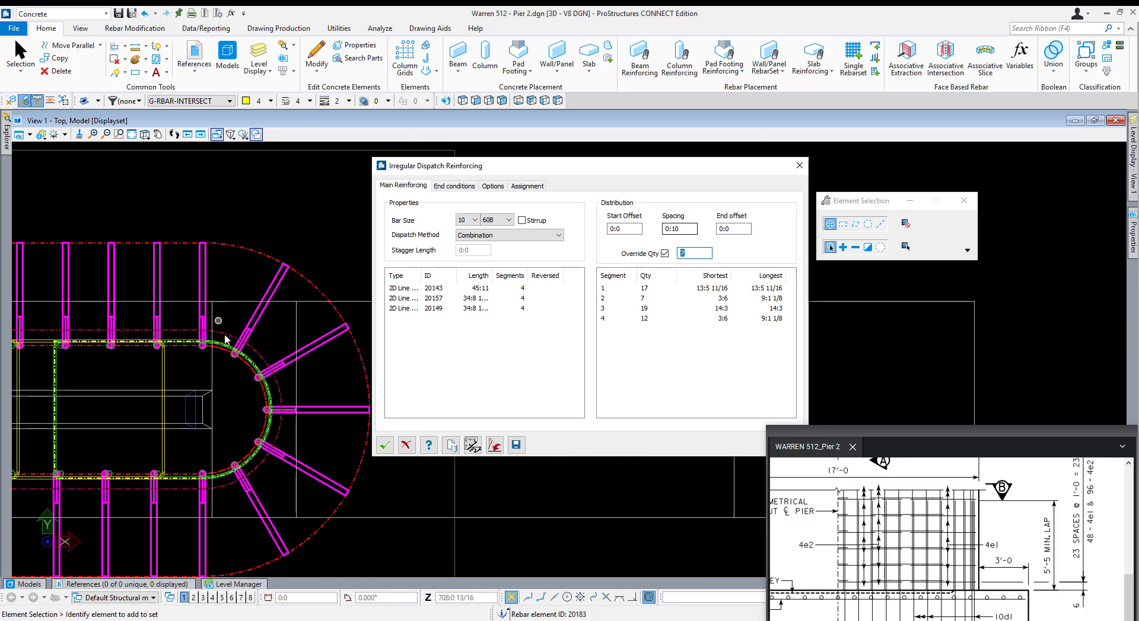
scroll(225, 340, "up", 5)
scroll(317, 442, "down", 7)
middle_click_drag(52, 468, 353, 493)
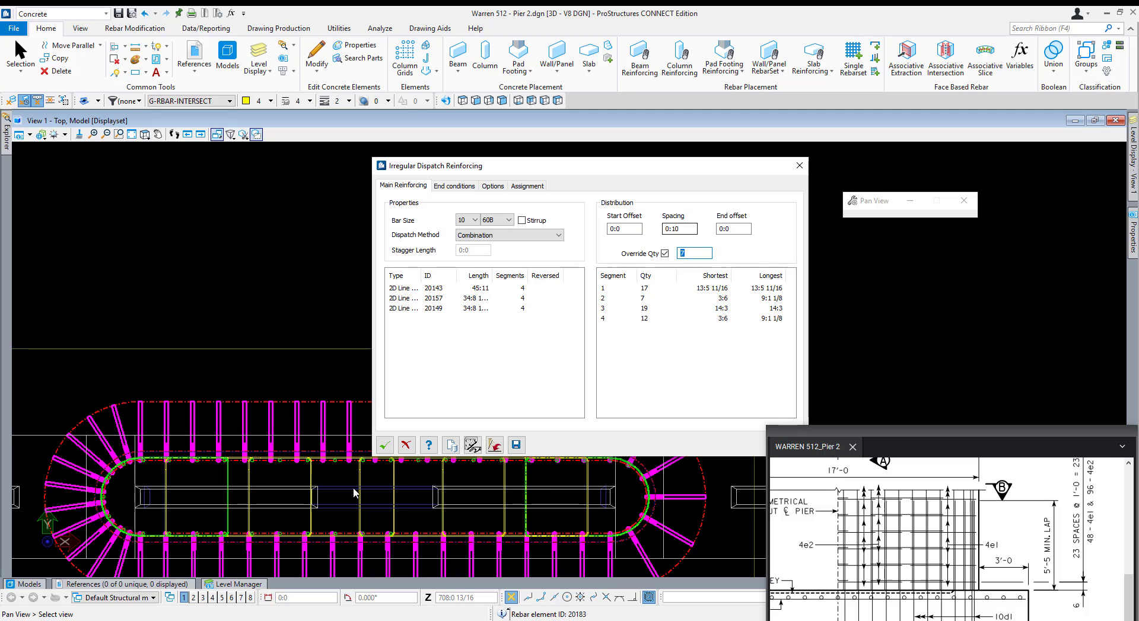
middle_click_drag(100, 478, 115, 476)
scroll(116, 476, "up", 3)
left_click_drag(175, 457, 594, 462)
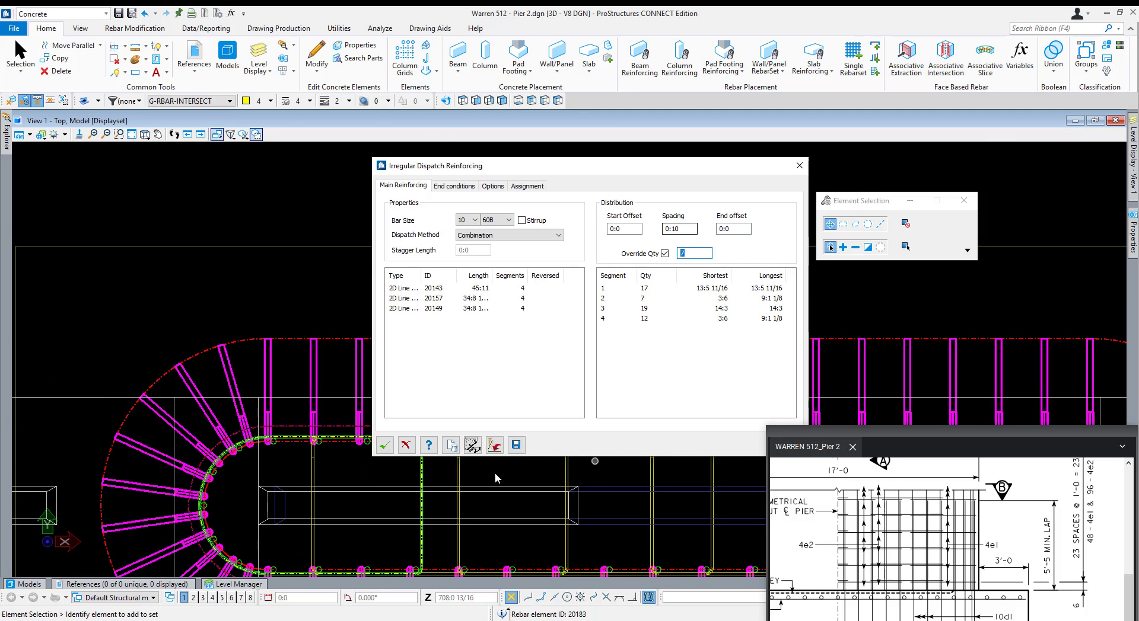
scroll(255, 462, "up", 5)
scroll(270, 375, "down", 5)
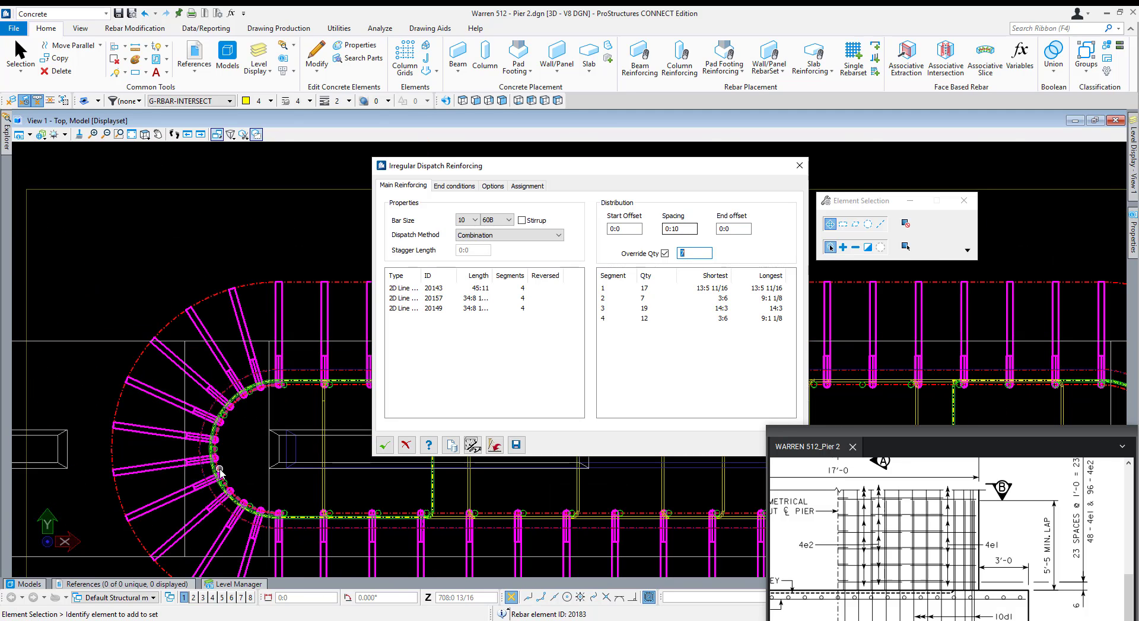
Enable the quantity override for the third distribution segment and set it to 17 bars.
left_click(654, 309)
left_click(665, 254)
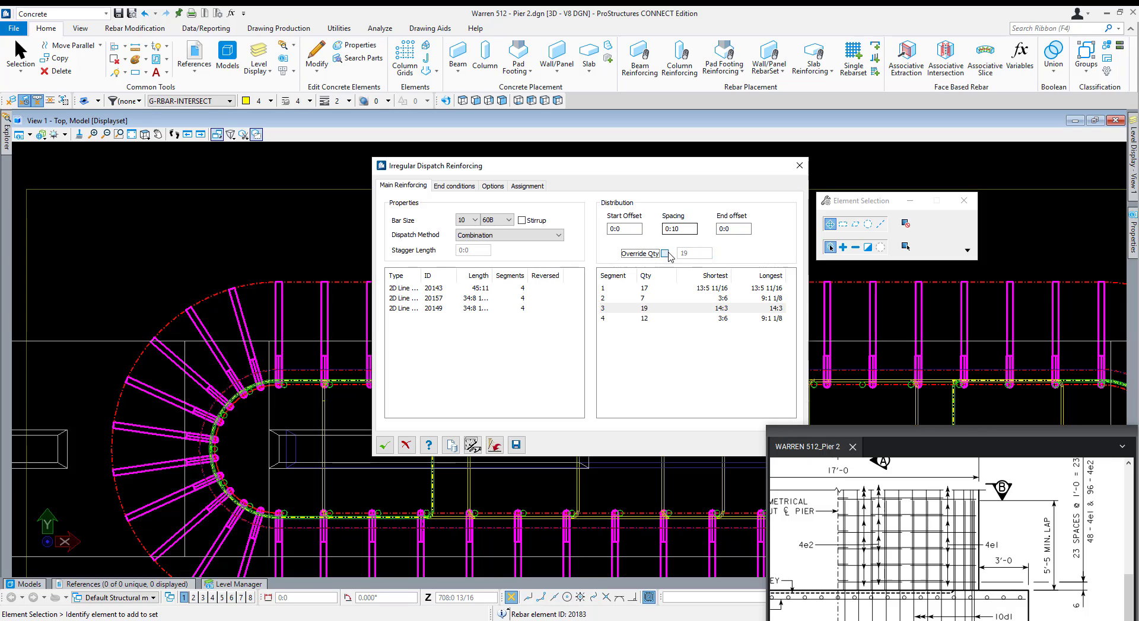
left_click(687, 255)
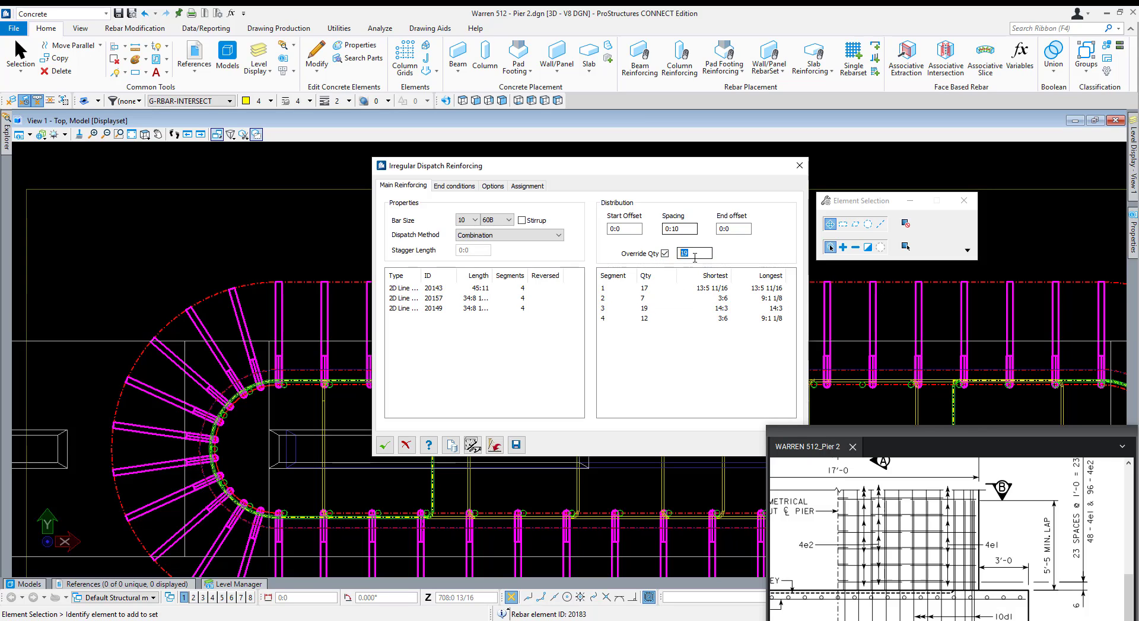
type("7")
key("Tab")
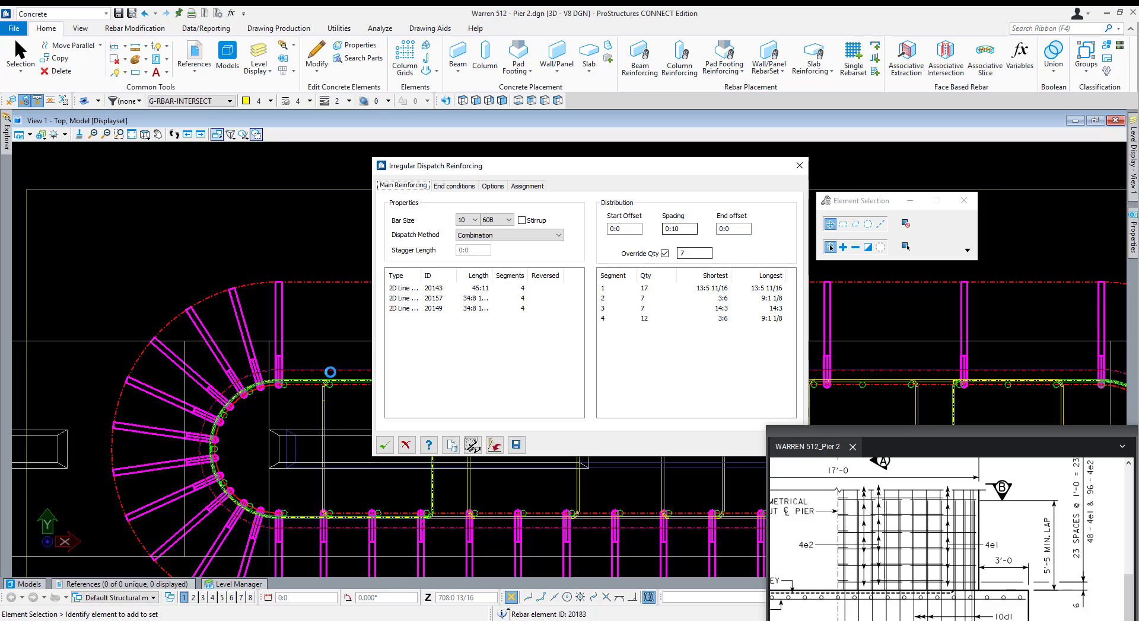
left_click(645, 307)
left_click(685, 255)
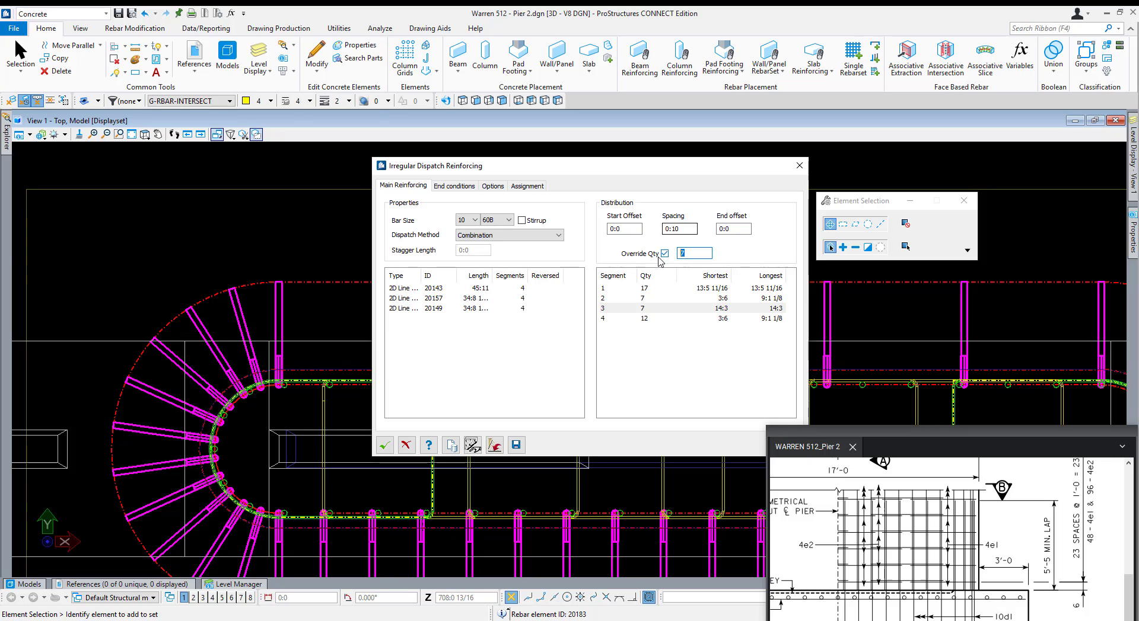
key("Tab")
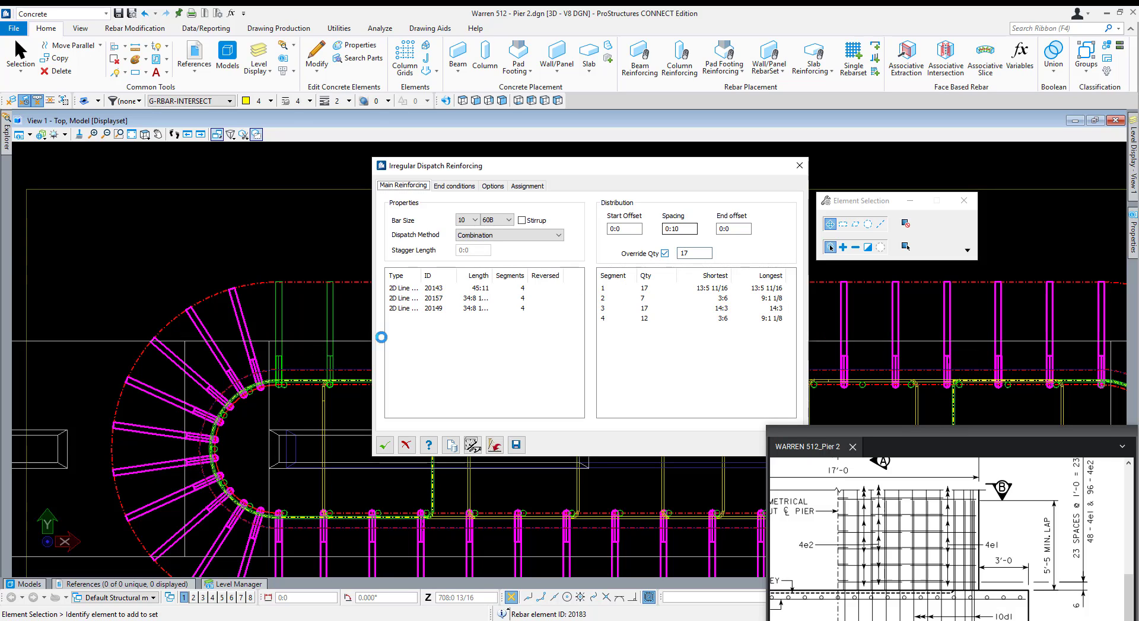
Try 16 bars in the third distribution segment and return its quantity to 17.
left_click(700, 253)
type("16")
key("Tab")
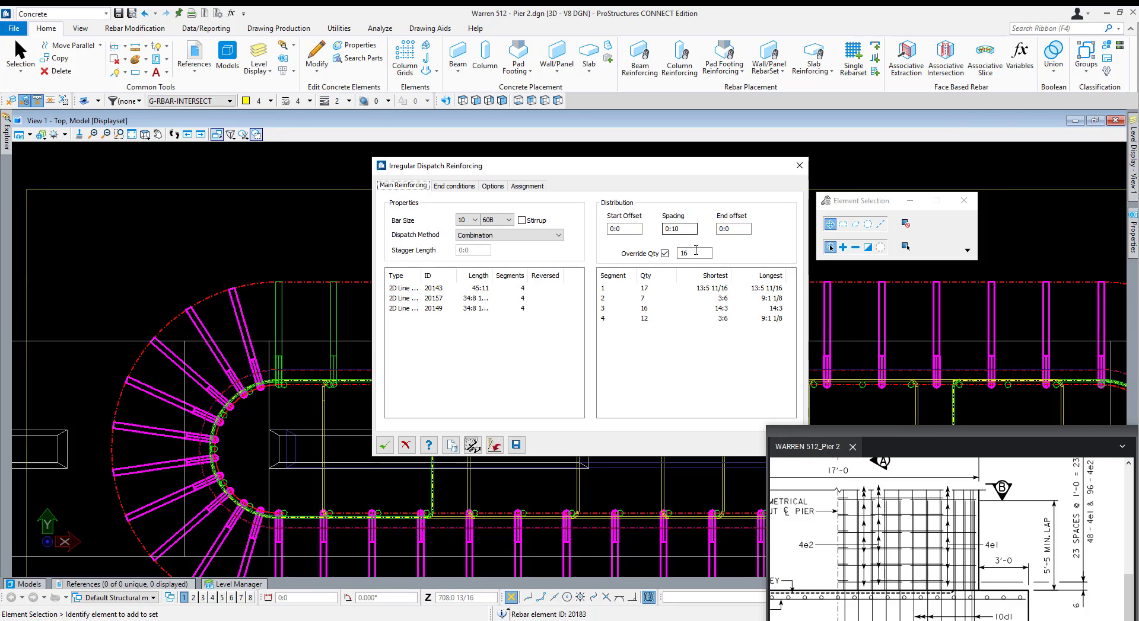
left_click_drag(703, 253, 624, 248)
type("17")
key("Tab")
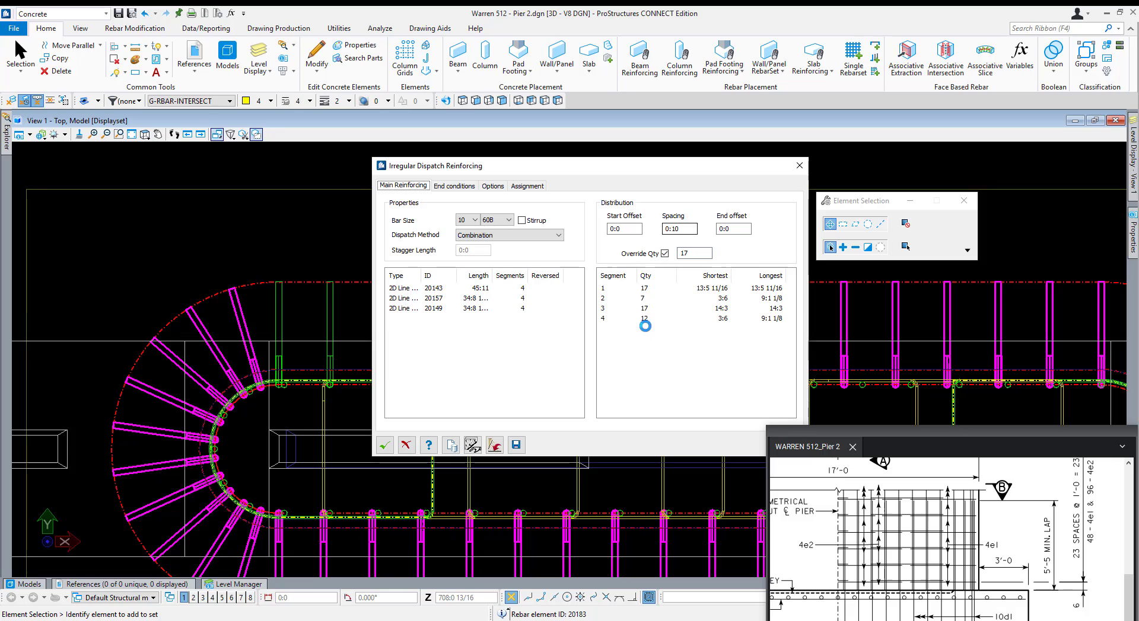
Override the bar quantity of the fourth distribution segment with 7 around the other curved end.
left_click(665, 254)
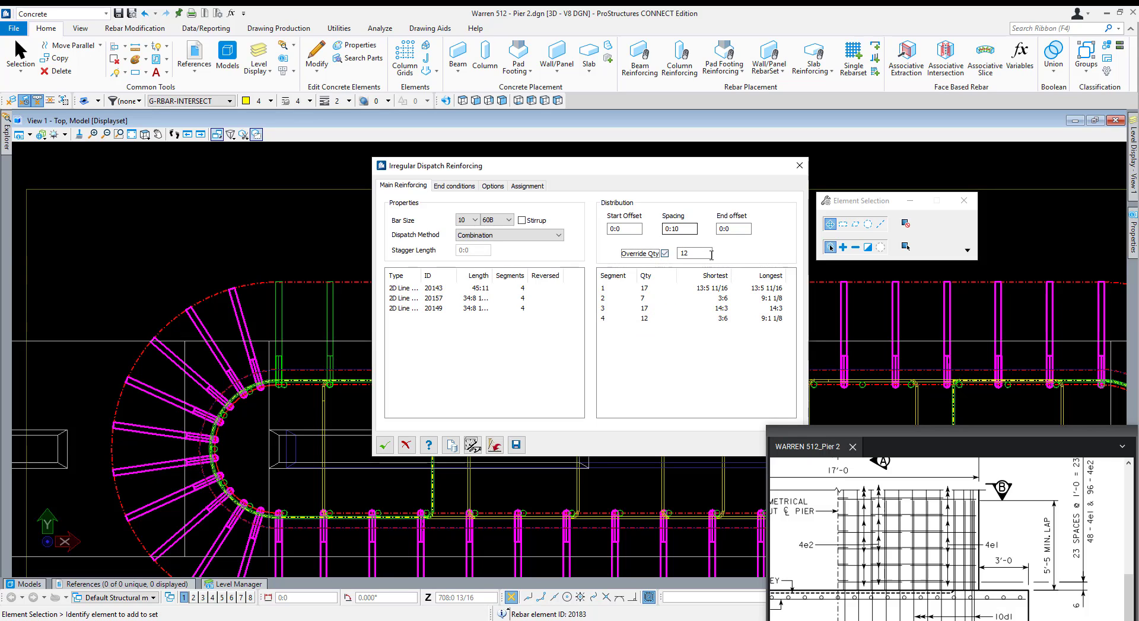
key("Tab")
type("7")
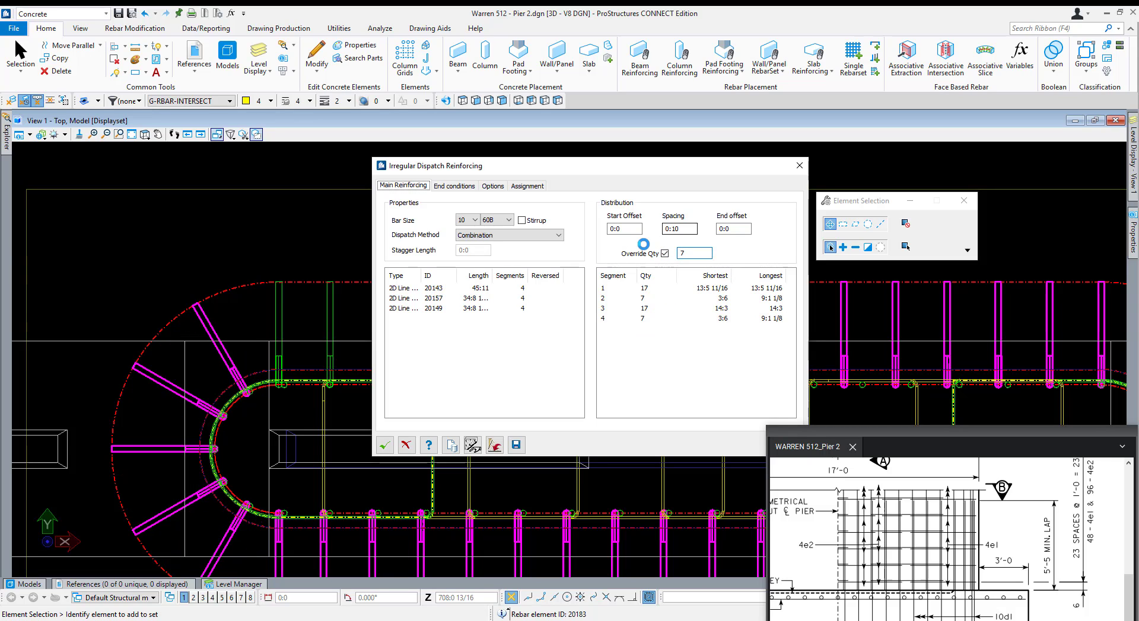
middle_click_drag(357, 474, 354, 494)
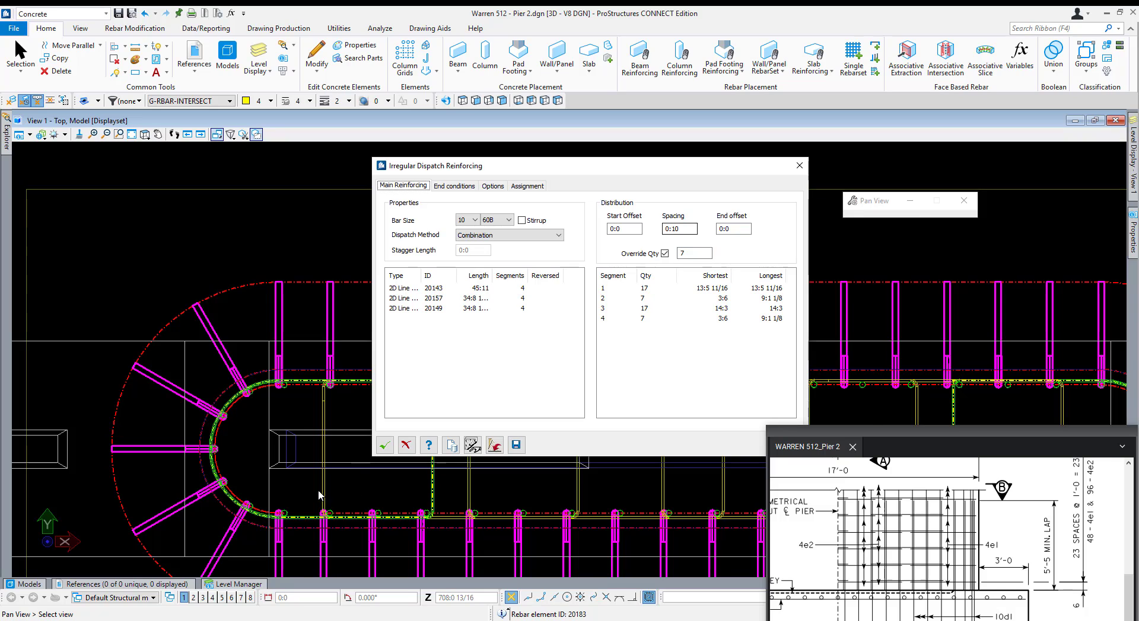
Set the third distribution segment's quantity to 18 bars and check the dowels against the column's vertical bars.
mouse_move(318, 496)
left_mouse_down()
mouse_move(458, 515)
mouse_move(312, 497)
mouse_move(646, 502)
left_mouse_up()
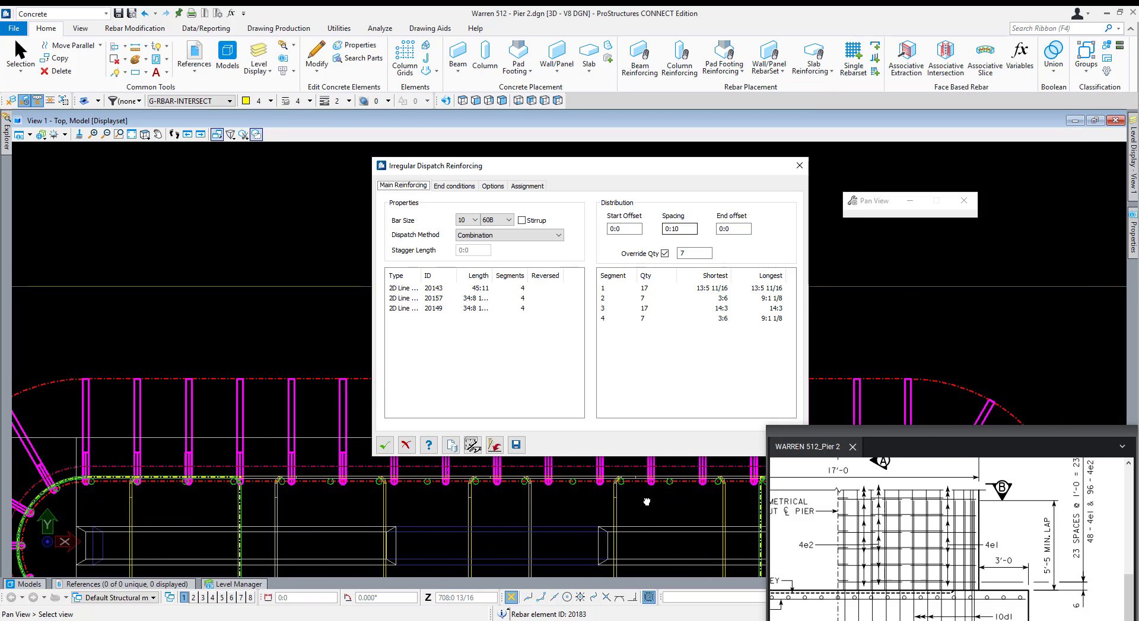
right_click(646, 503)
left_click(688, 310)
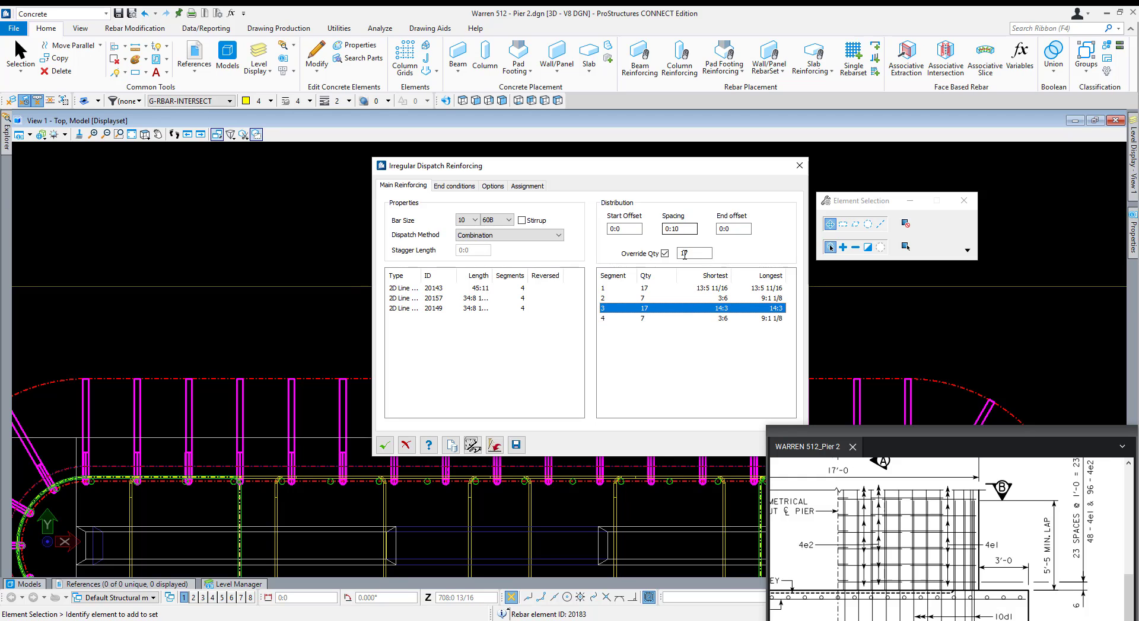
left_click_drag(684, 254, 707, 264)
type("8")
key("Tab")
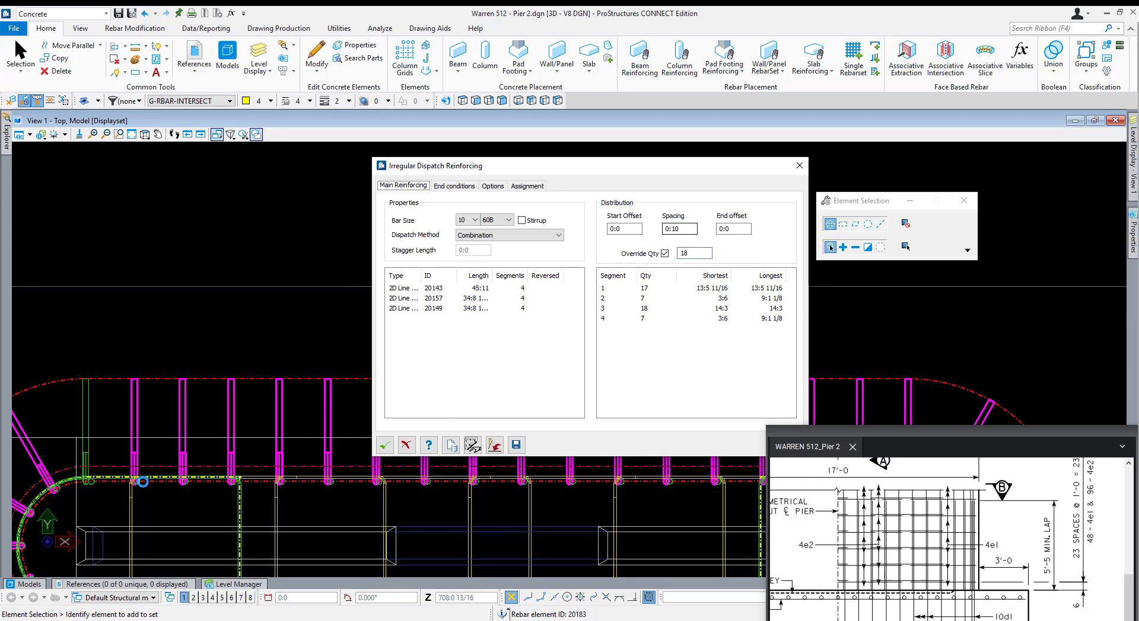
middle_click_drag(530, 501, 660, 471)
middle_click_drag(364, 508, 305, 448)
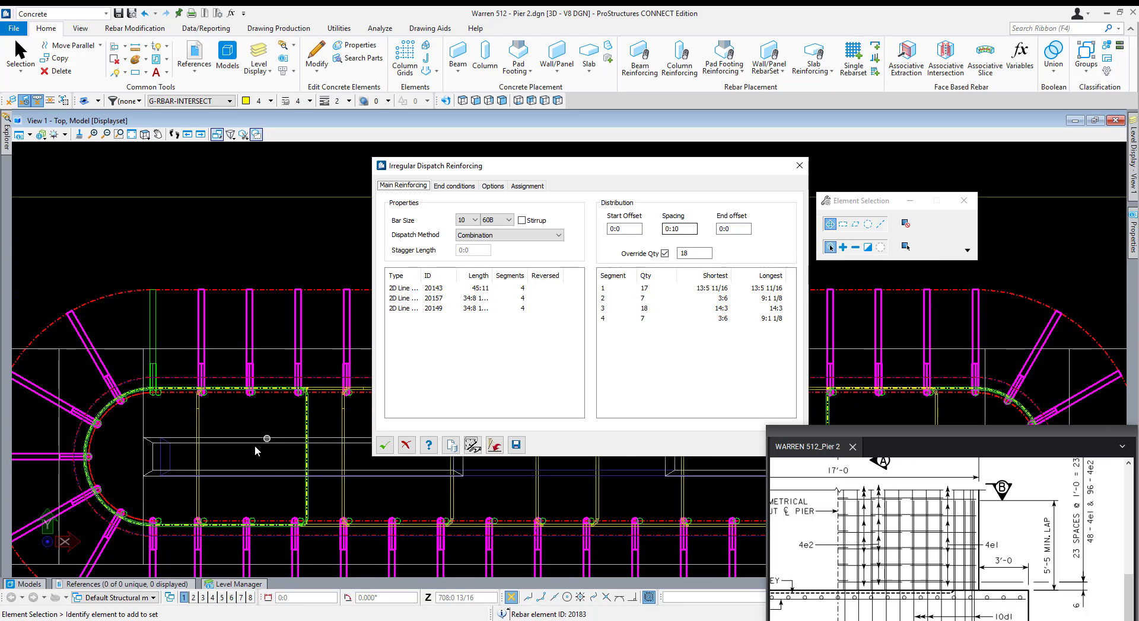
middle_click_drag(252, 517, 260, 460)
scroll(172, 452, "up", 5)
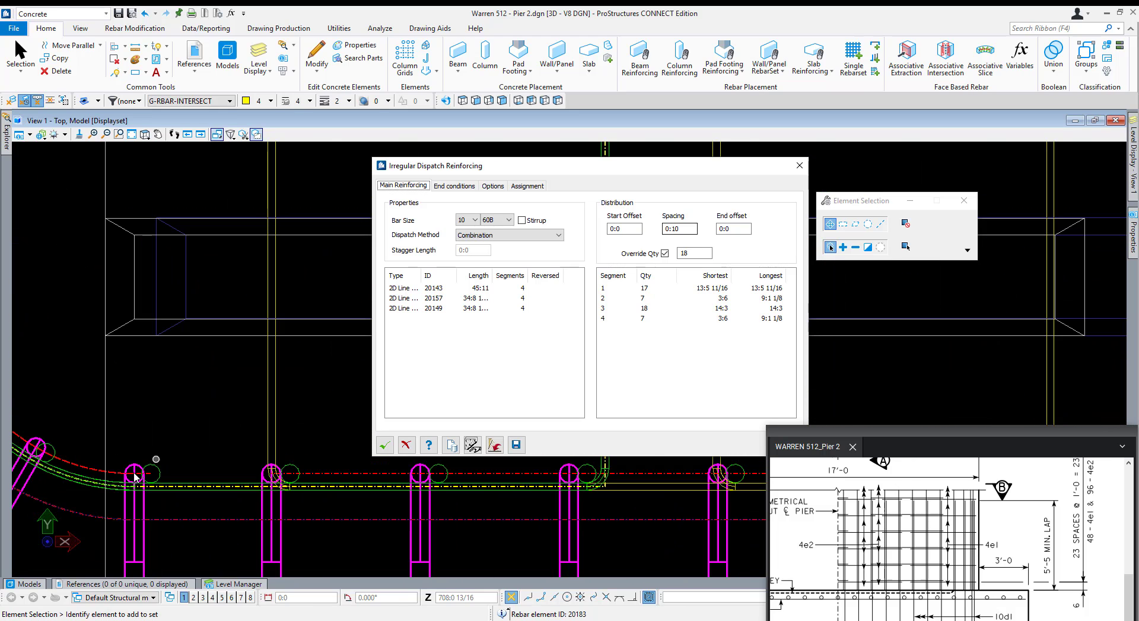
Check the dowels around the column's curved end and accept the irregular dispatch reinforcing to place them.
scroll(135, 476, "down", 3)
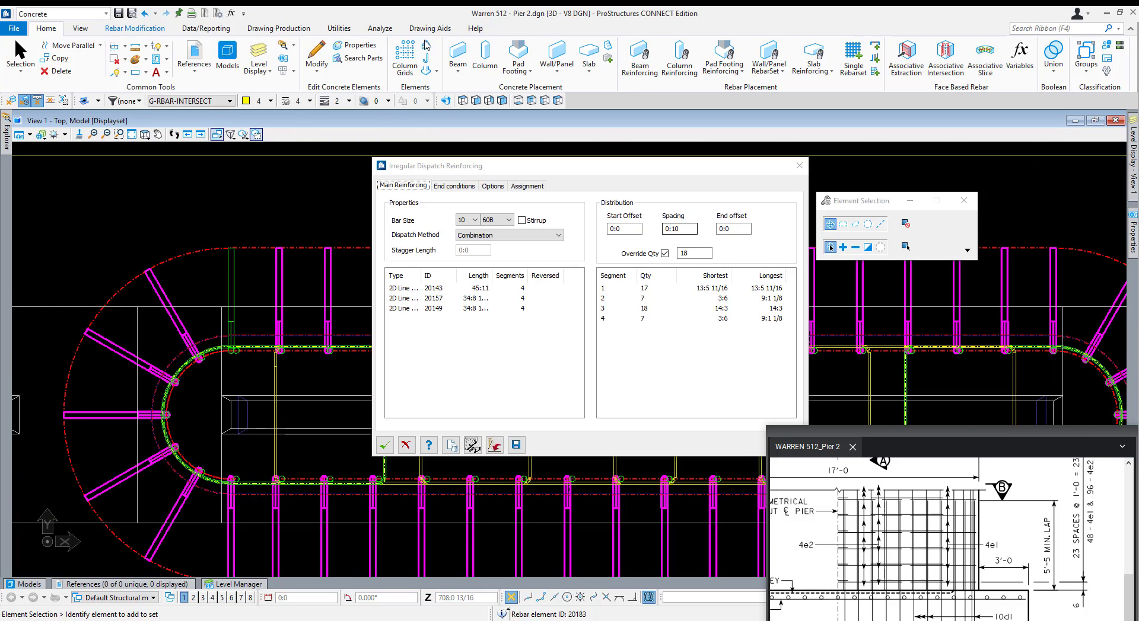
left_click(136, 29)
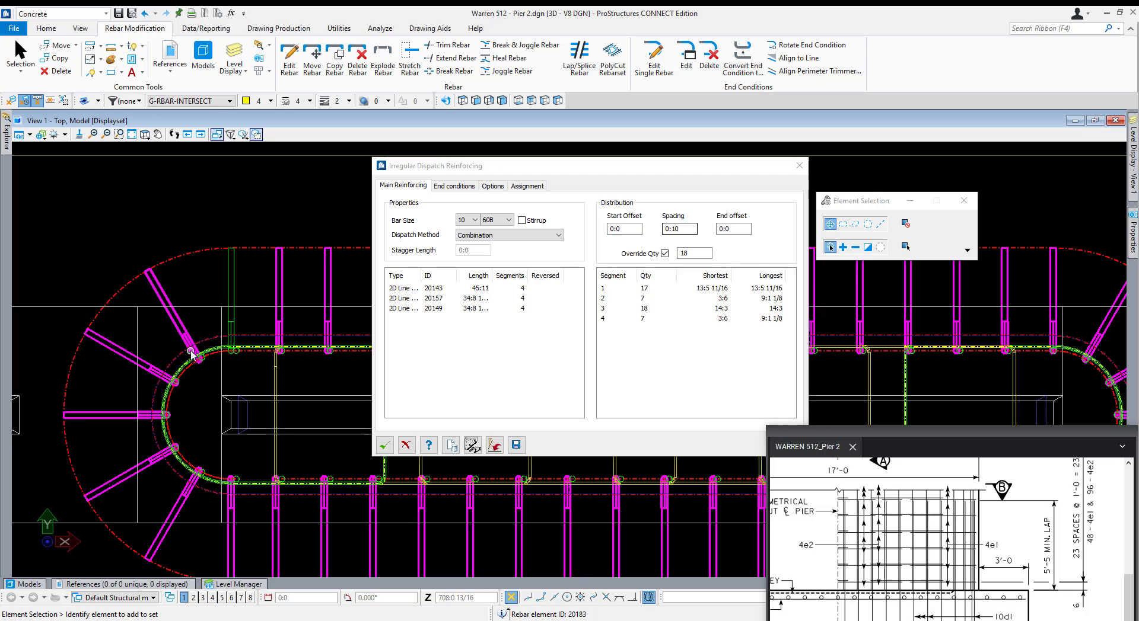
left_click(385, 445)
Examine the placed dowel bars at the column base in plan, rotated 3D and front views.
scroll(671, 360, "up", 4)
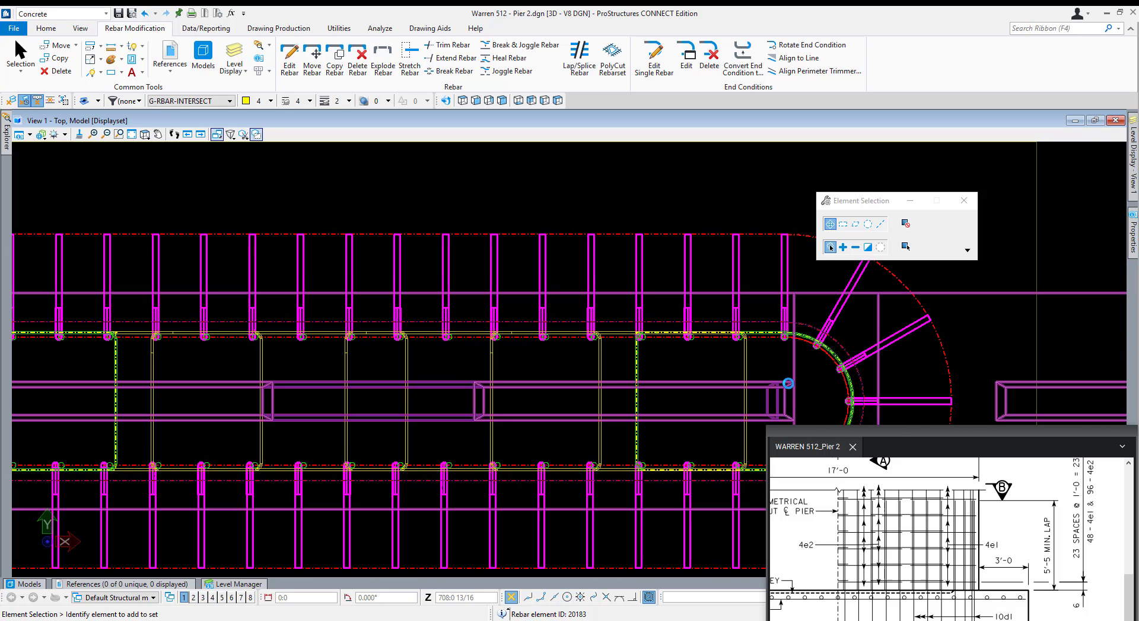
scroll(830, 362, "down", 4)
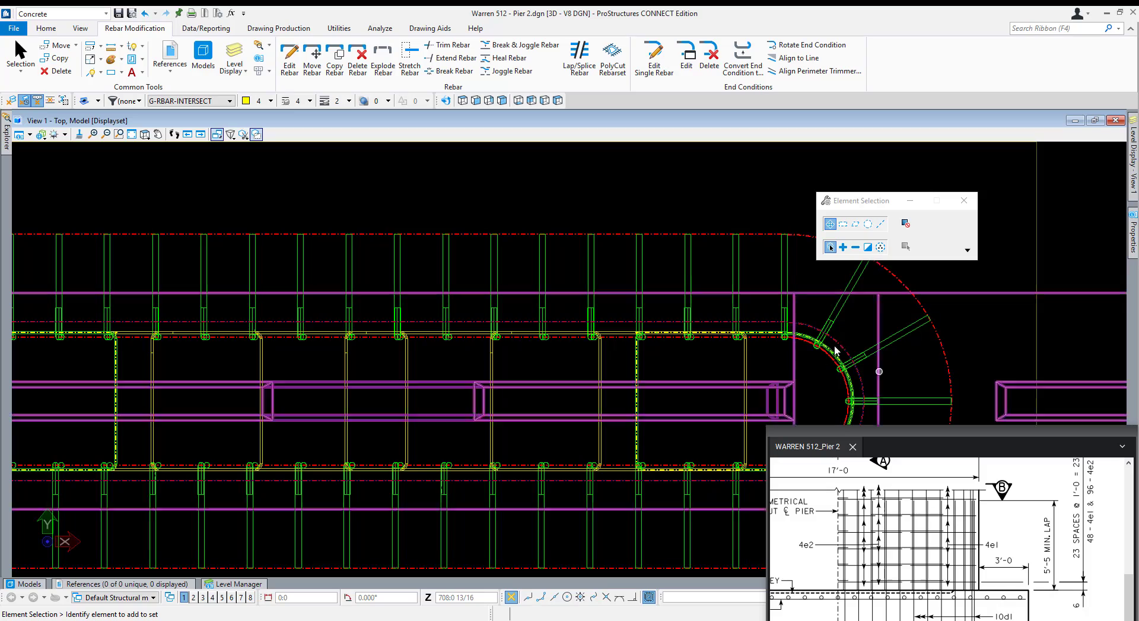
scroll(802, 354, "down", 4)
scroll(783, 388, "up", 4)
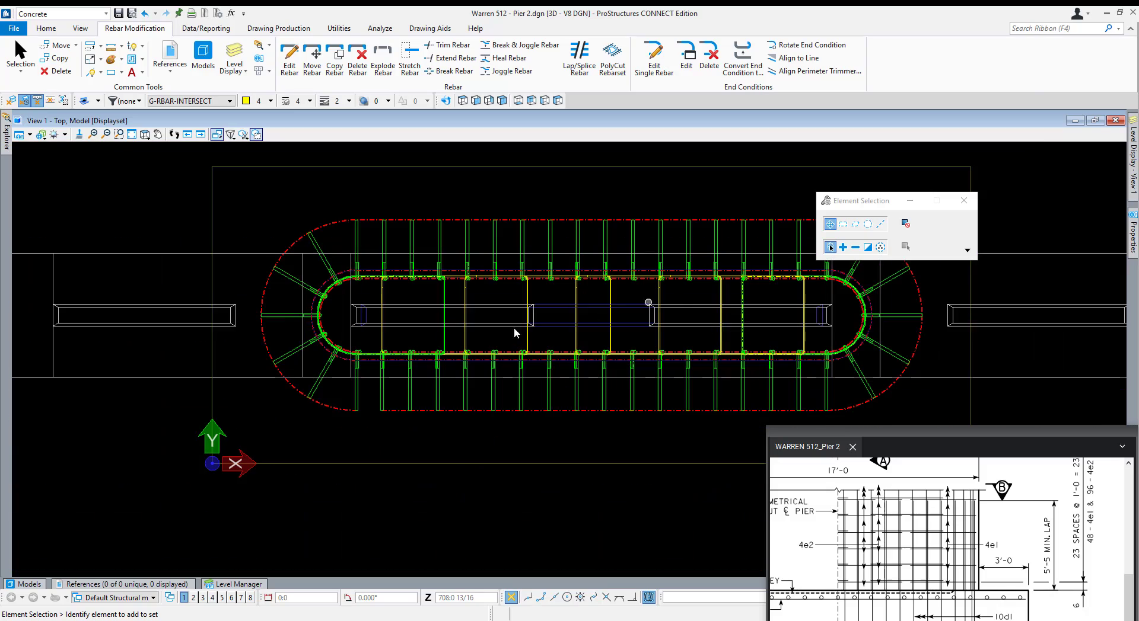
middle_click_drag(249, 510, 358, 396, "shift")
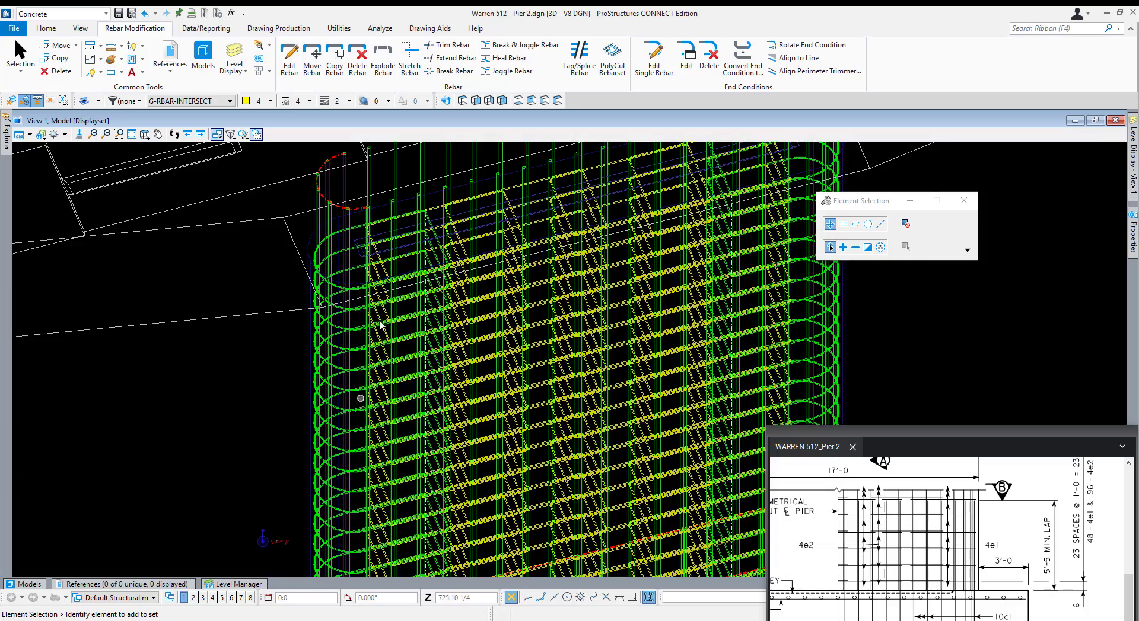
scroll(382, 326, "down", 4)
scroll(381, 497, "up", 4)
scroll(375, 503, "up", 3)
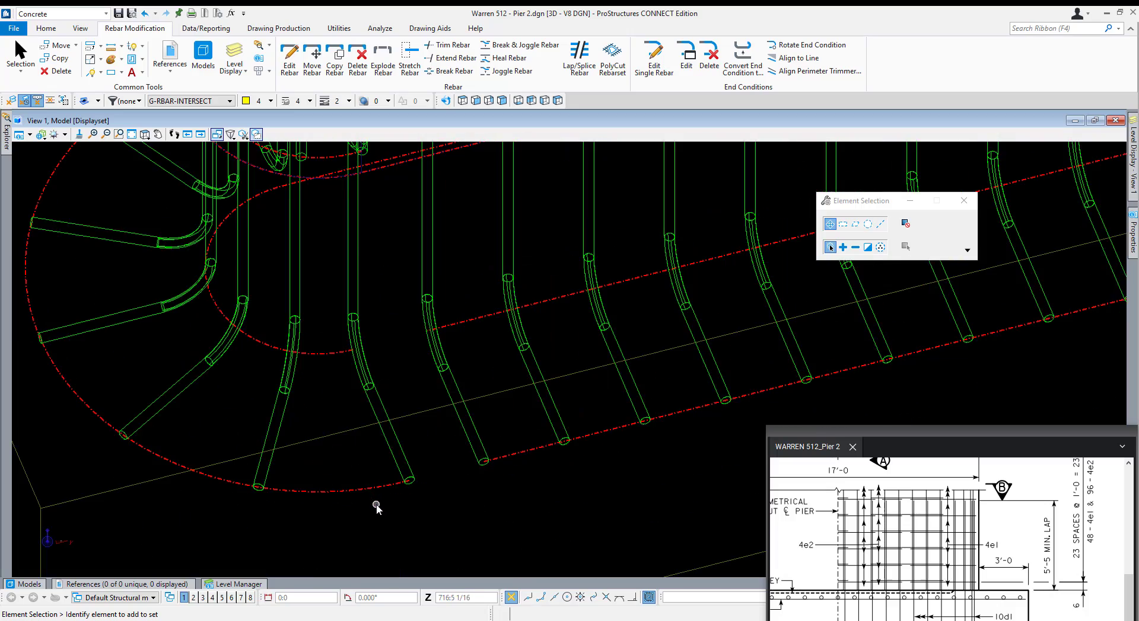
scroll(375, 519, "down", 3)
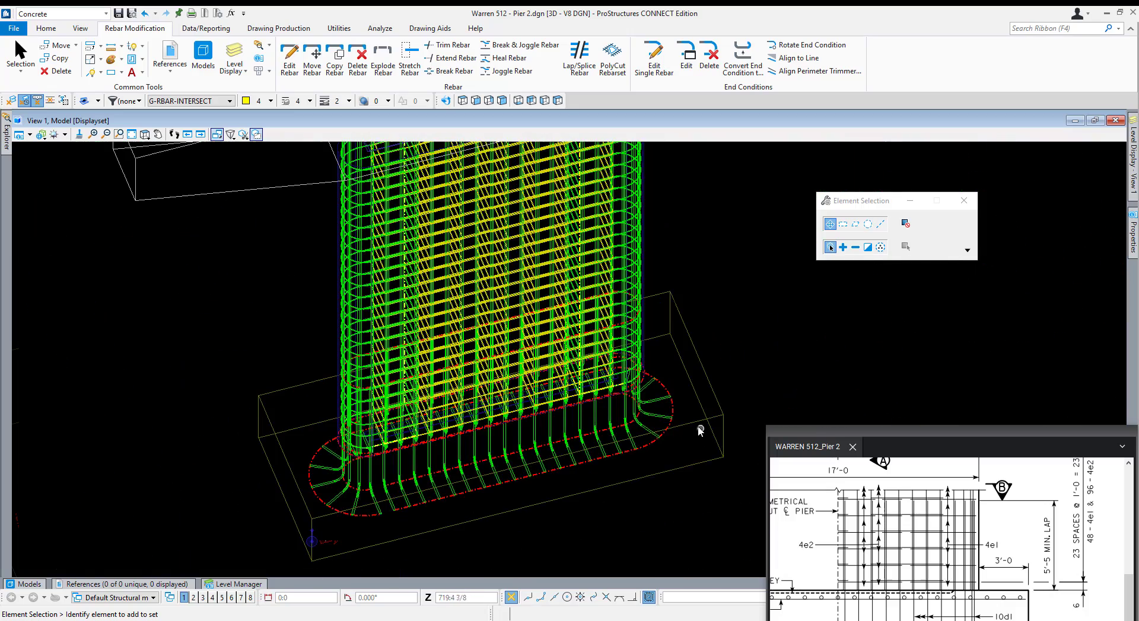
scroll(700, 431, "up", 2)
mouse_move(598, 419)
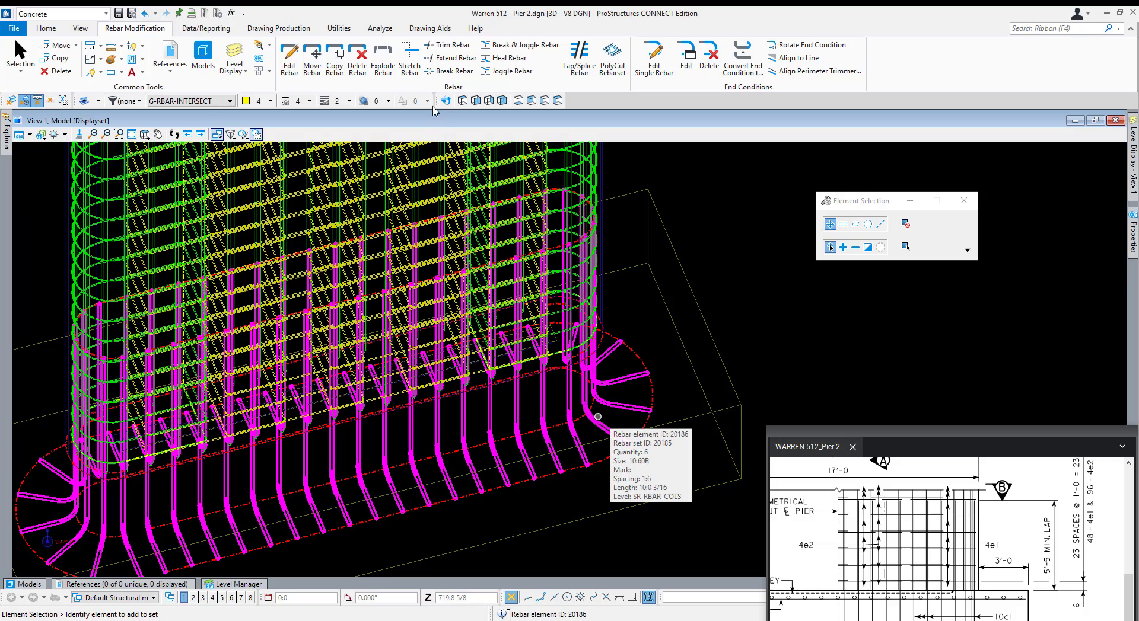
left_click(476, 101)
scroll(593, 374, "down", 3)
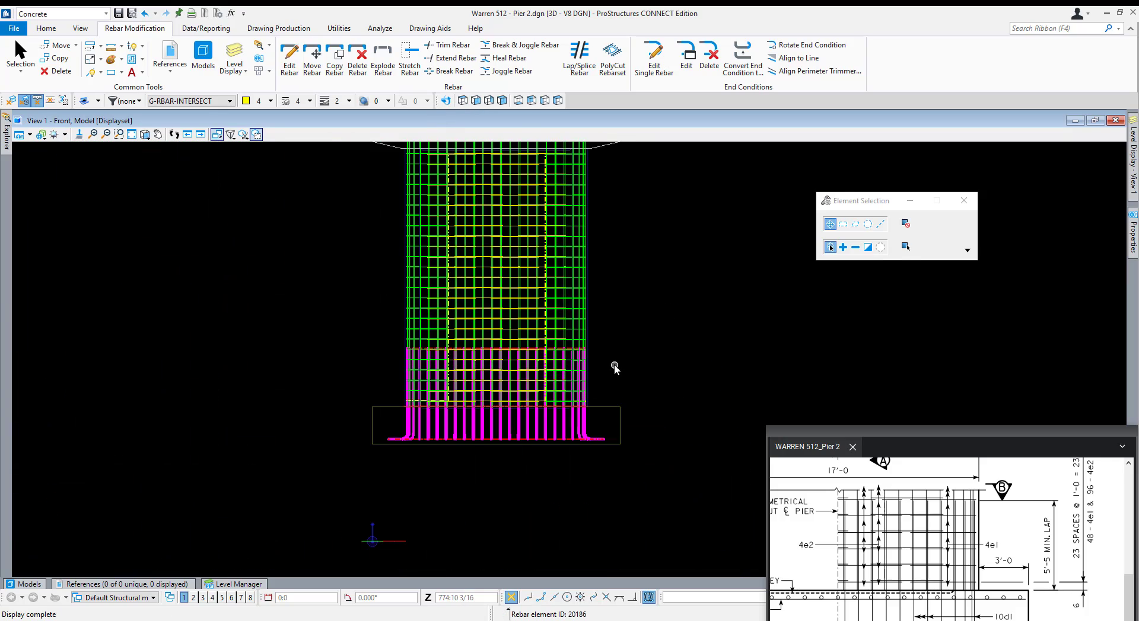
scroll(622, 415, "up", 4)
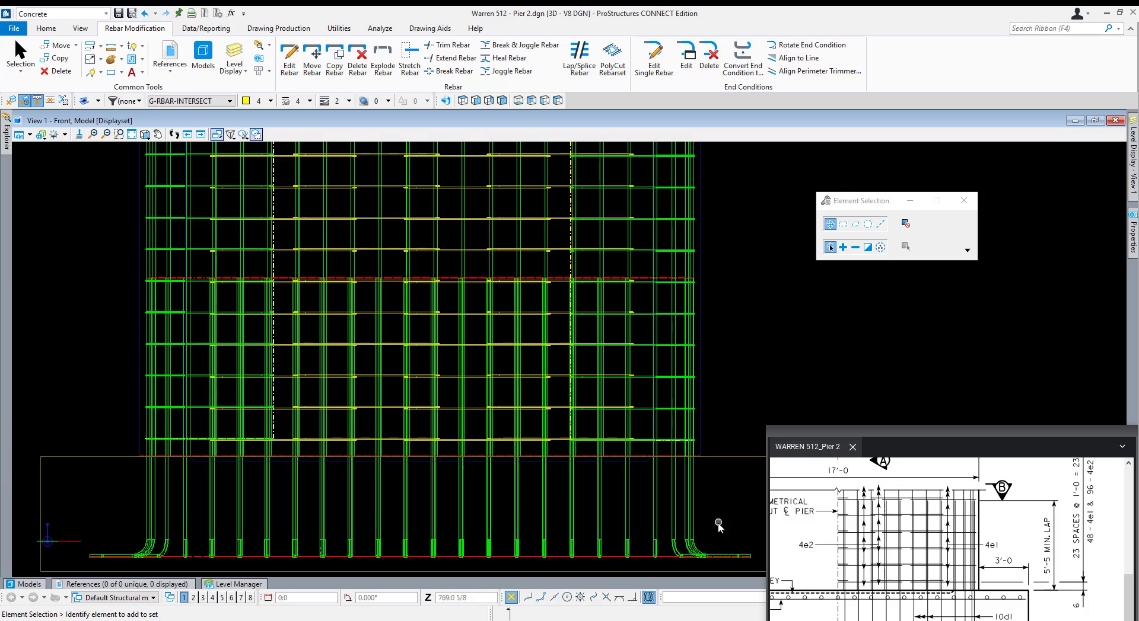
middle_click_drag(376, 517, 386, 469)
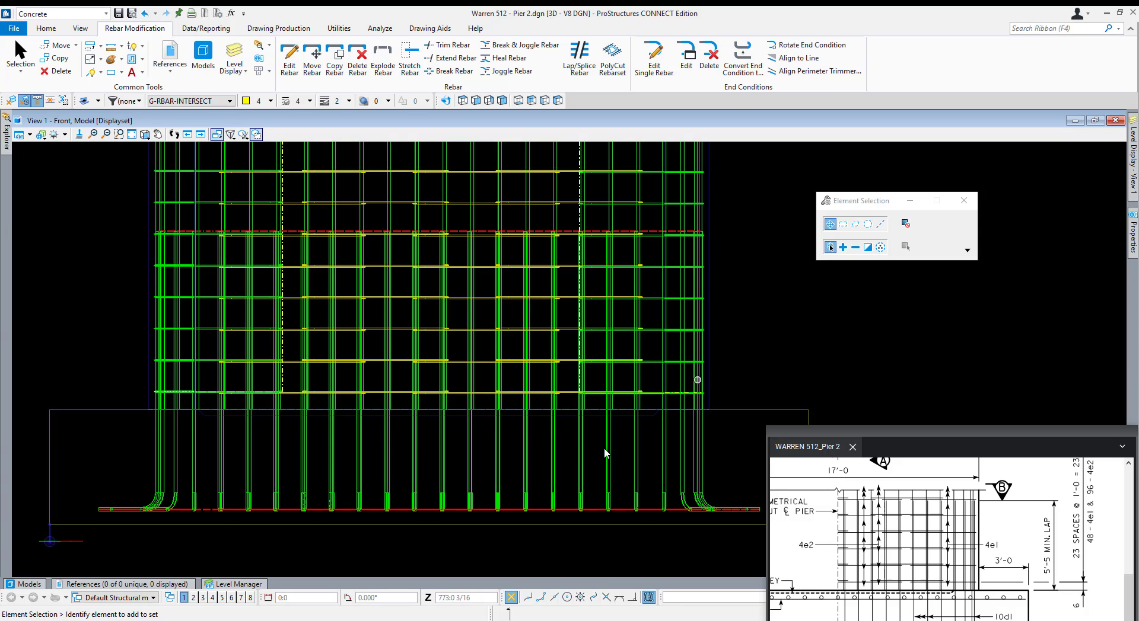
Bring the pier cap into the front view and locate the pier cap plan and elevation in the reference drawing.
scroll(604, 454, "down", 3)
middle_click_drag(614, 378, 608, 504)
middle_click_drag(631, 411, 589, 537)
middle_click_drag(603, 382, 596, 479)
middle_click_drag(591, 344, 598, 433)
key("Escape")
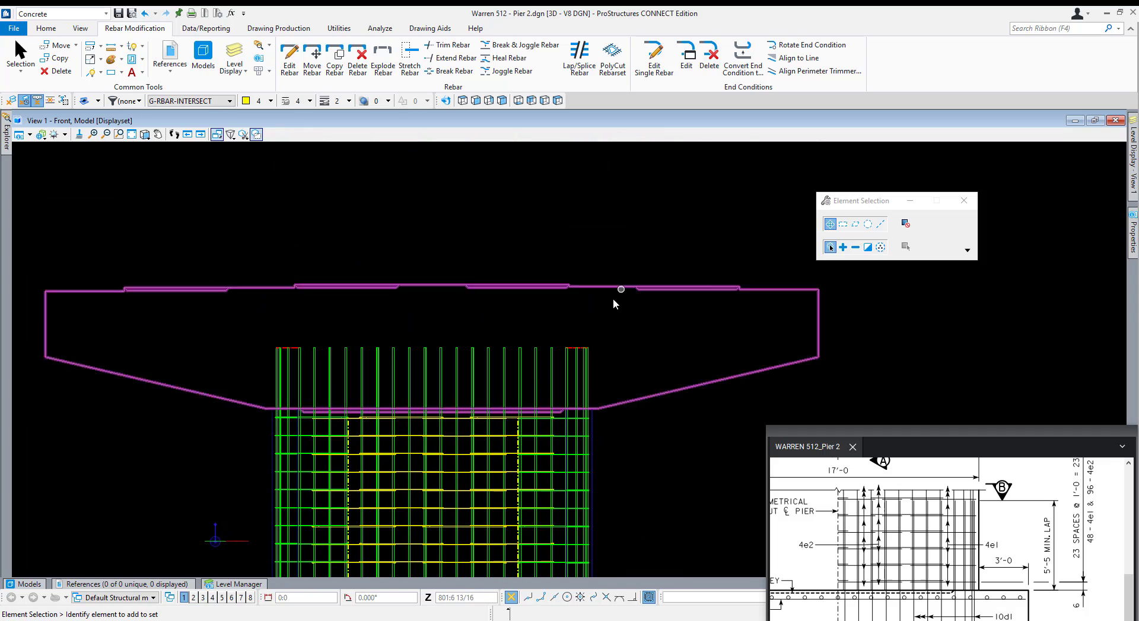
mouse_move(882, 429)
left_mouse_down()
mouse_move(876, 376)
mouse_move(859, 375)
left_mouse_up()
scroll(877, 465, "down", 8)
scroll(858, 423, "up", 4)
left_click_drag(858, 424, 862, 536)
scroll(882, 514, "down", 4)
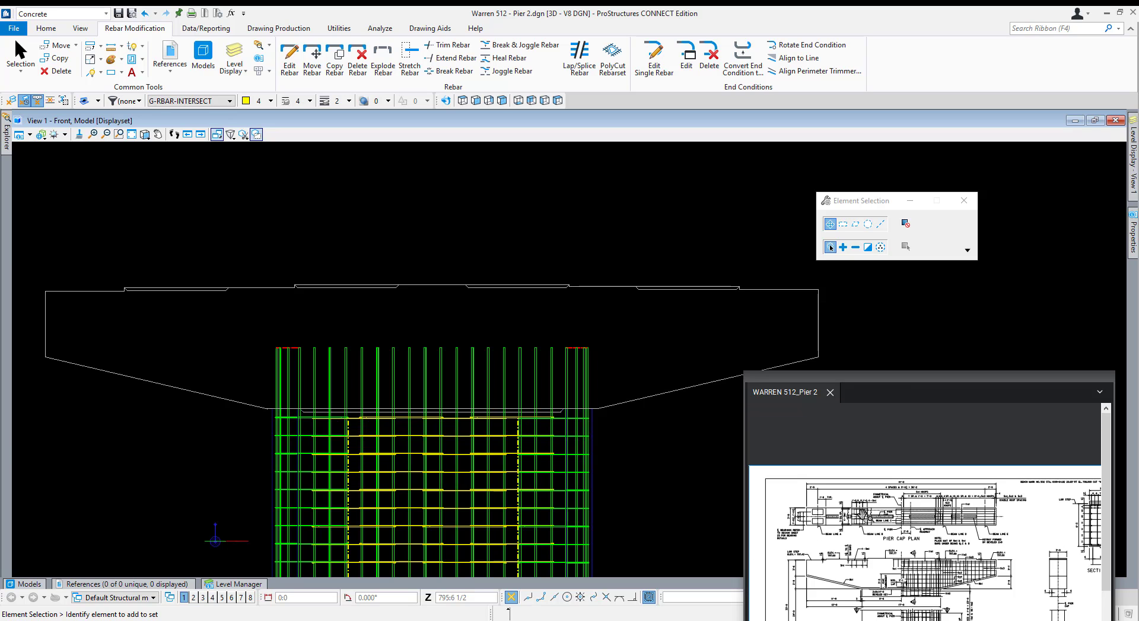
scroll(883, 514, "up", 1)
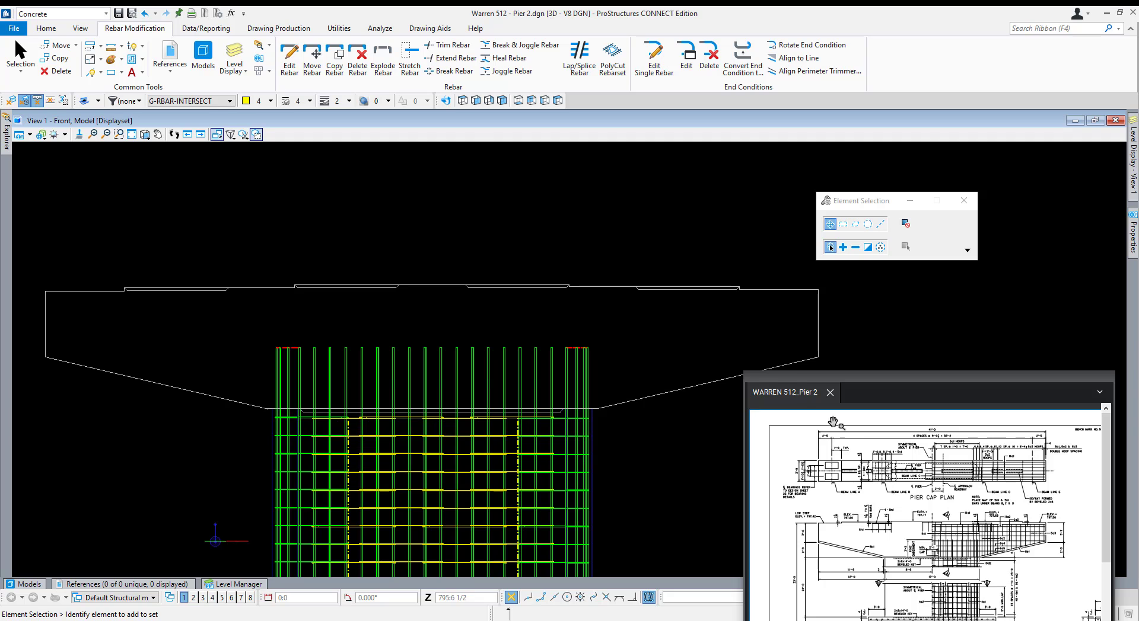
Start Beam Reinforcing with the BridgeTraining/Straddle Bent Beam favorite and consult the pier cap section in the reference drawing.
left_click(49, 28)
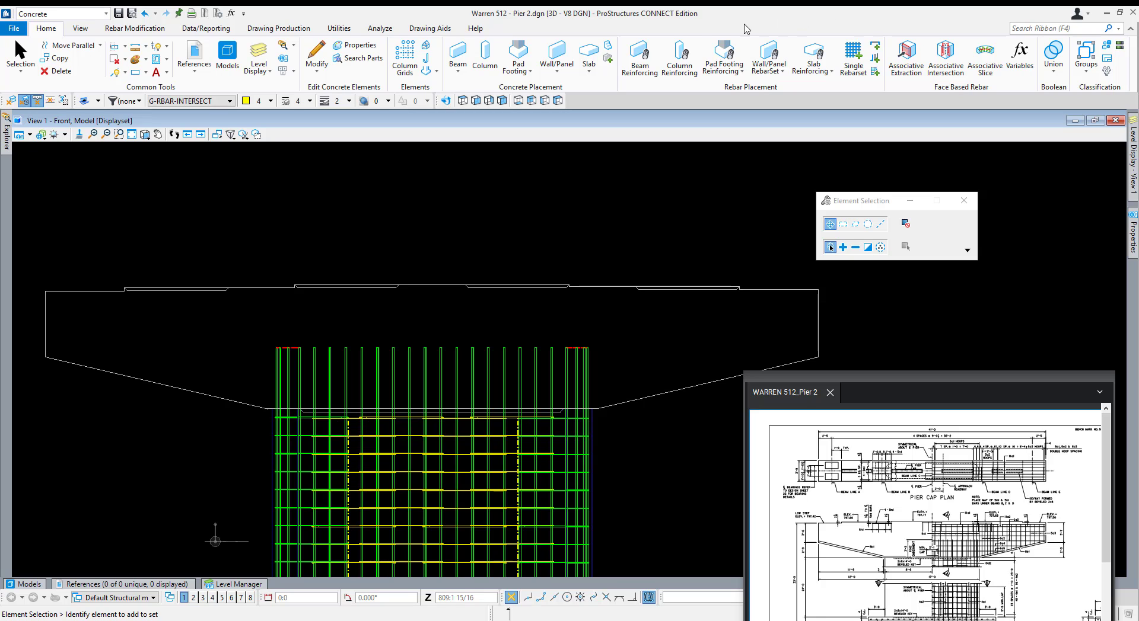
left_click(632, 70)
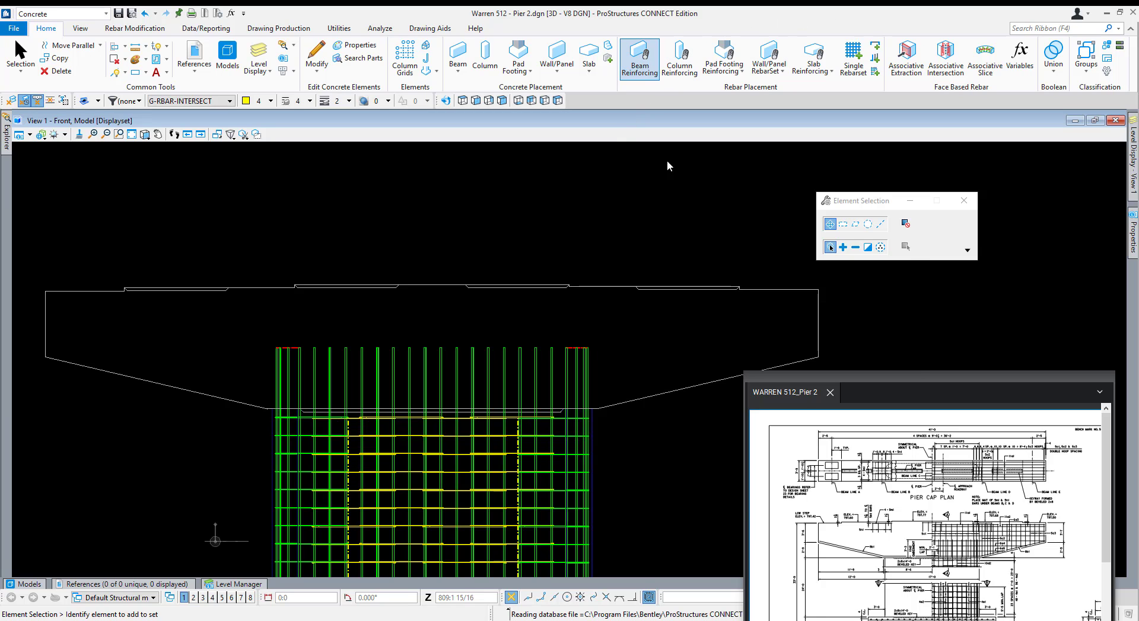
left_click_drag(657, 213, 403, 147)
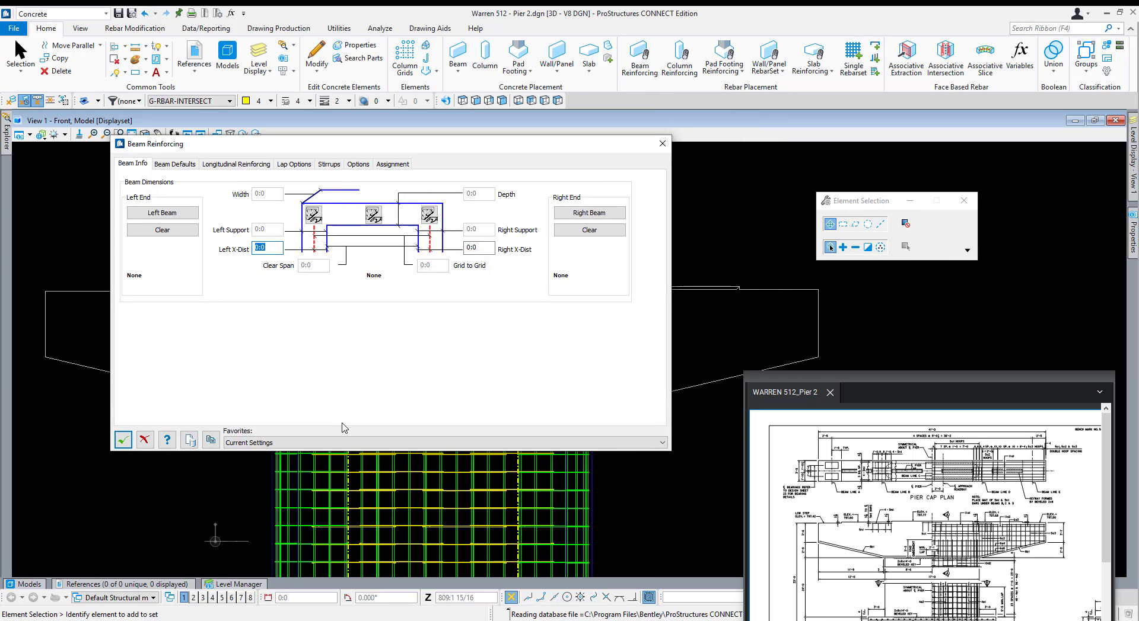
scroll(286, 444, "down", 1)
scroll(287, 445, "down", 1)
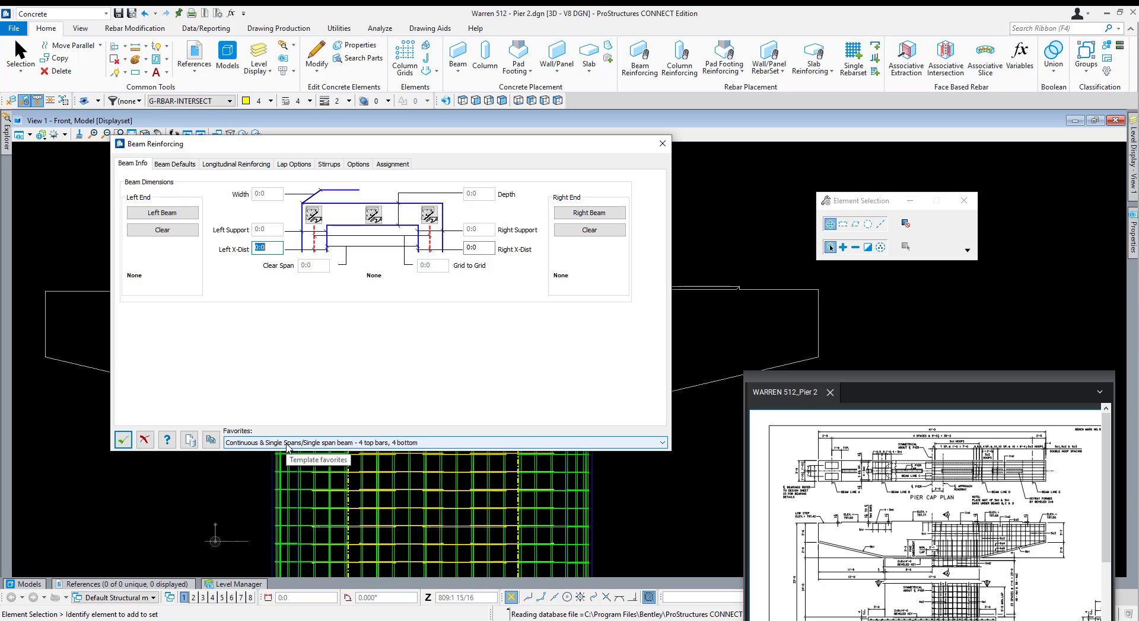
scroll(287, 445, "up", 2)
scroll(287, 446, "down", 1)
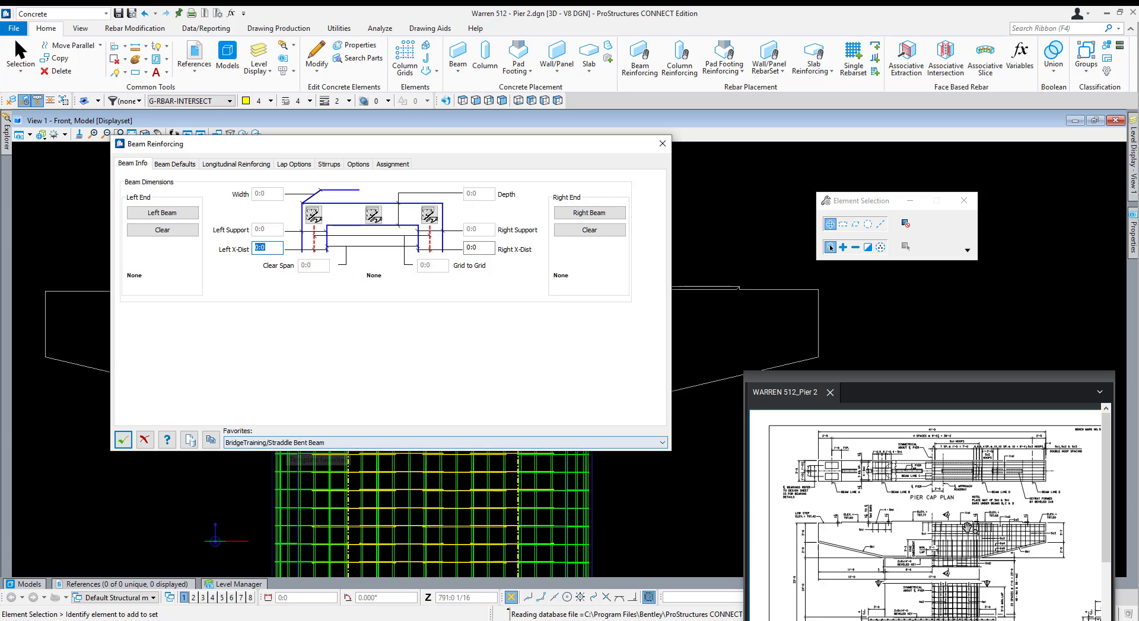
left_click(967, 491)
scroll(967, 491, "up", 3)
scroll(966, 491, "up", 5)
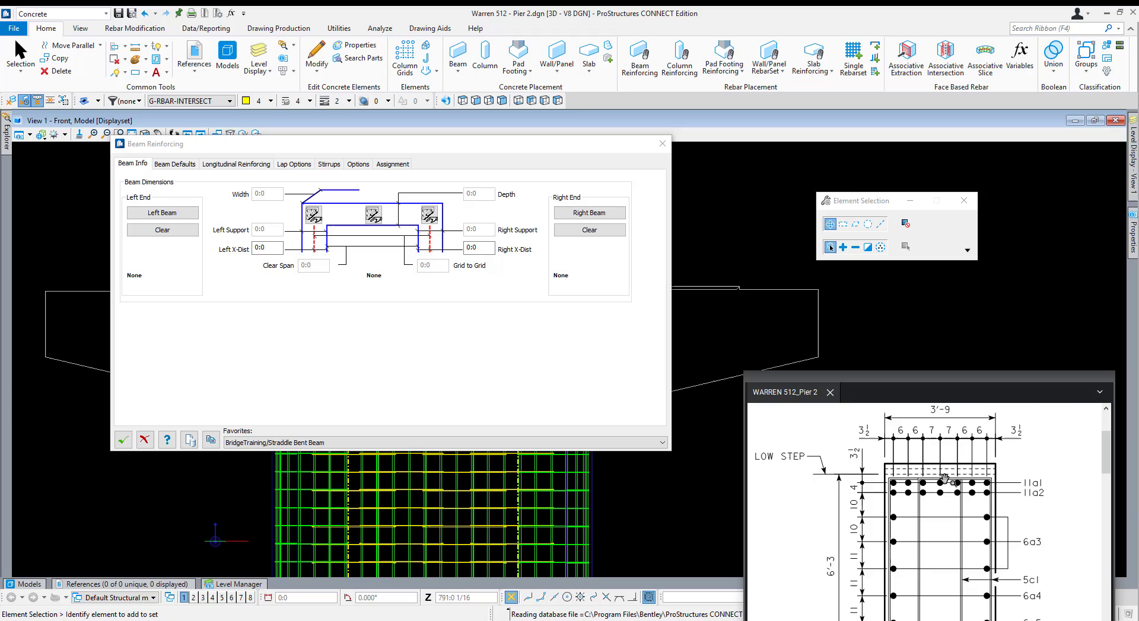
left_click(347, 443)
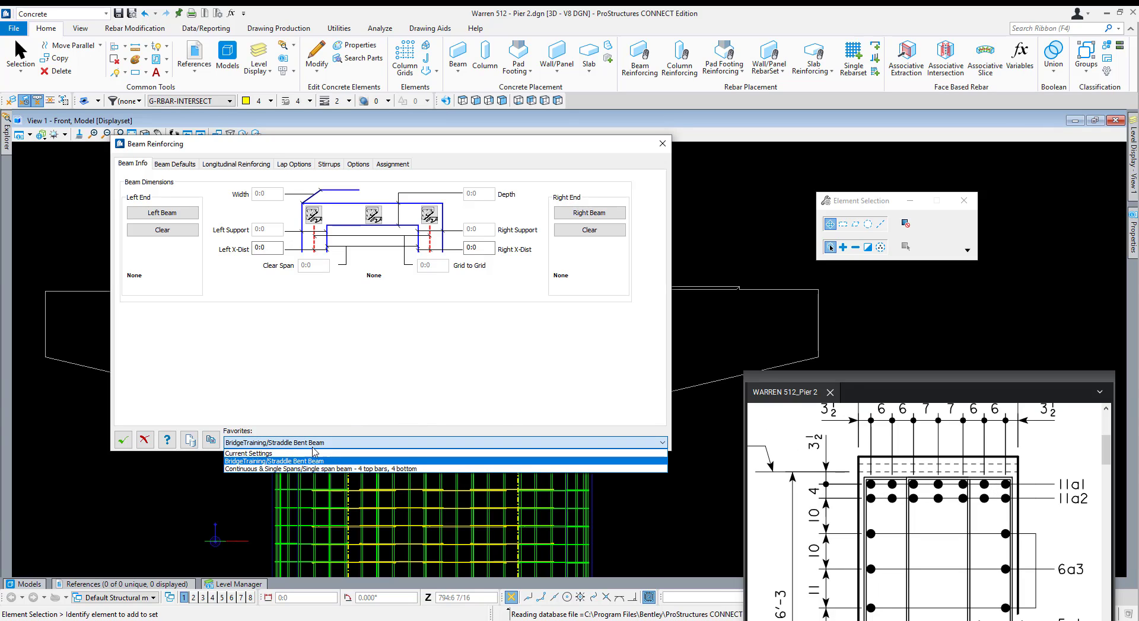
left_click(290, 464)
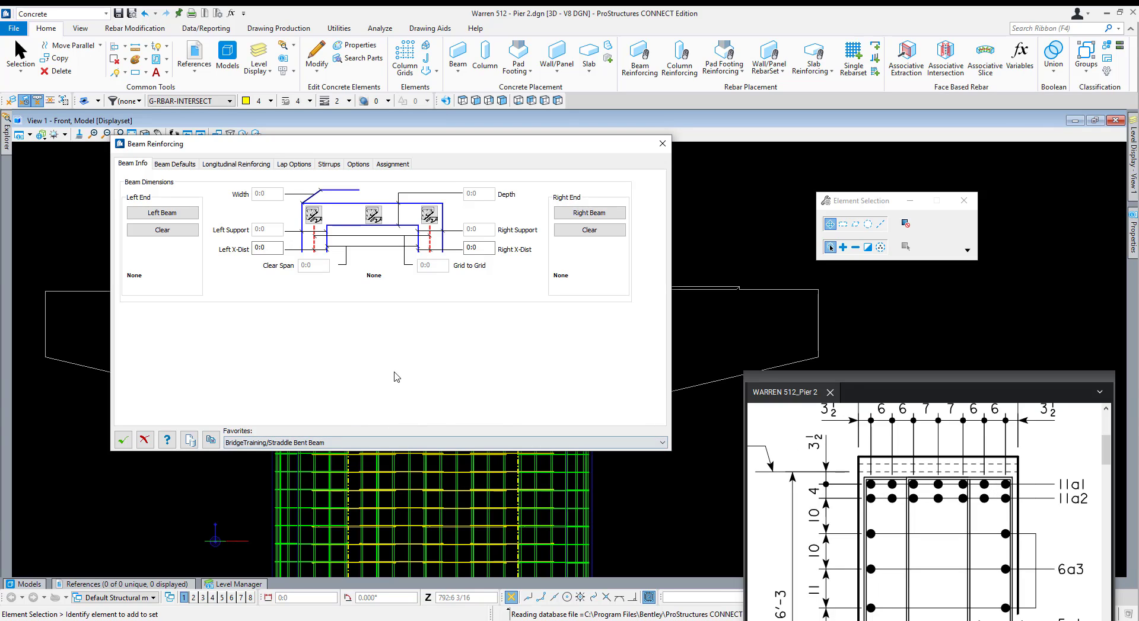
Remove the second bottom zone B2 from the beam's longitudinal reinforcing.
left_click(259, 164)
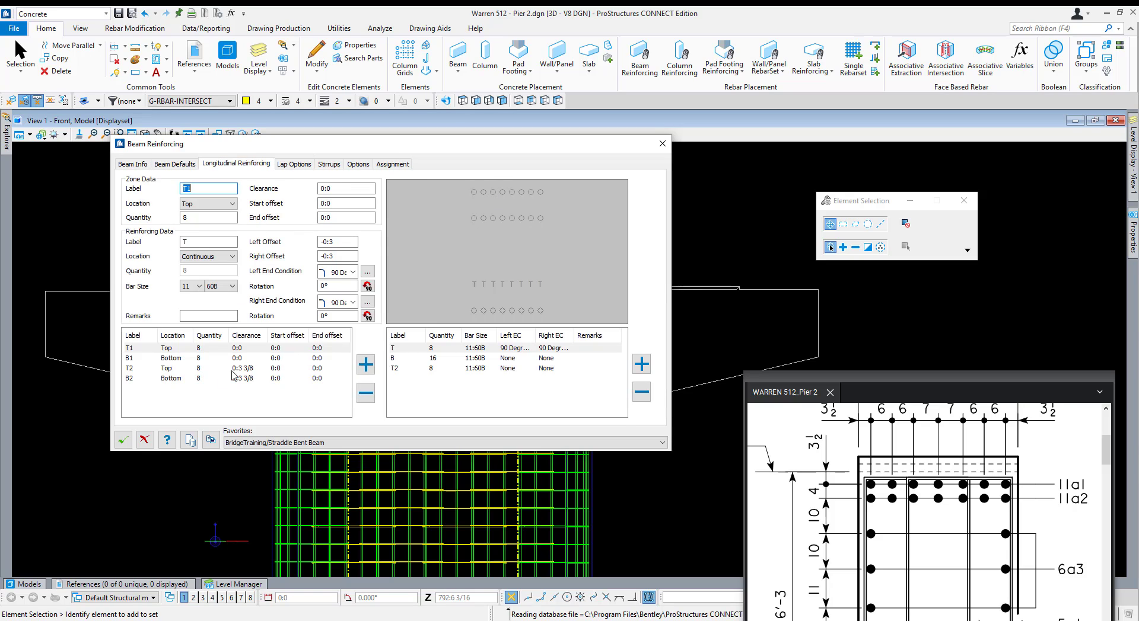
left_click(259, 380)
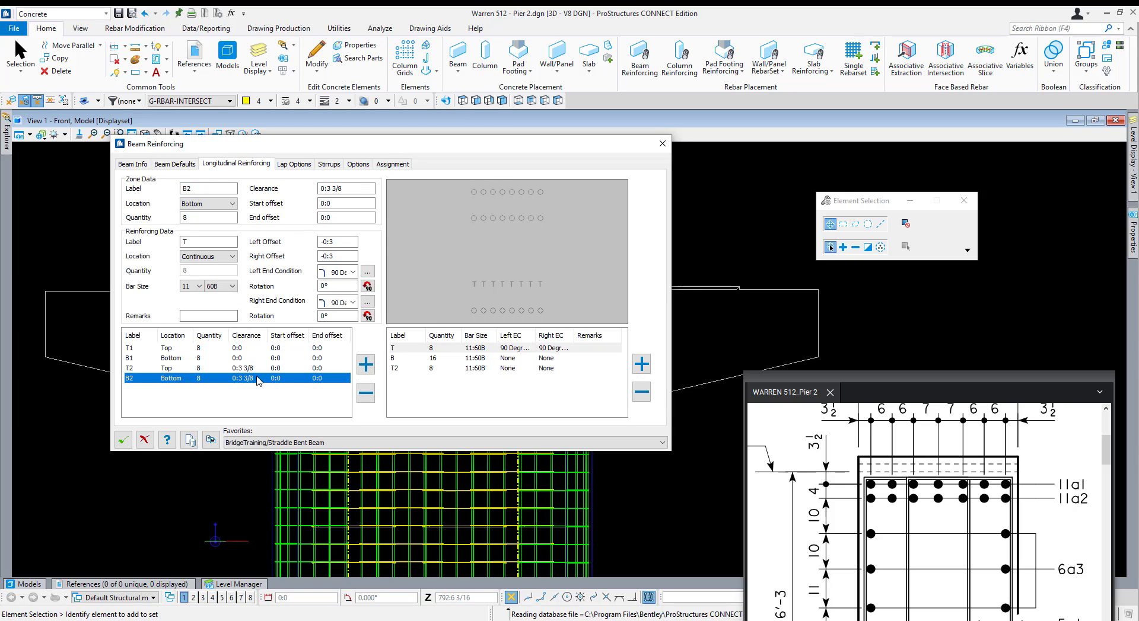
left_click(365, 393)
Set the clearance of top zone T2 to 0:4, following the bar row spacing in the drawing.
left_click(246, 370)
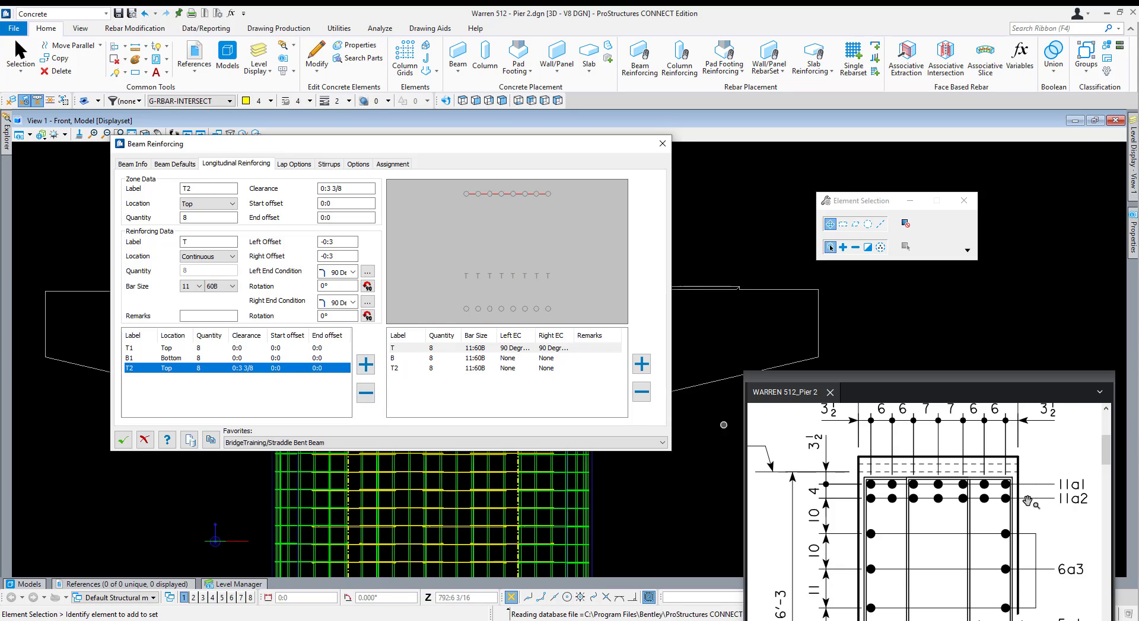
left_click_drag(830, 499, 870, 494)
scroll(868, 492, "up", 3)
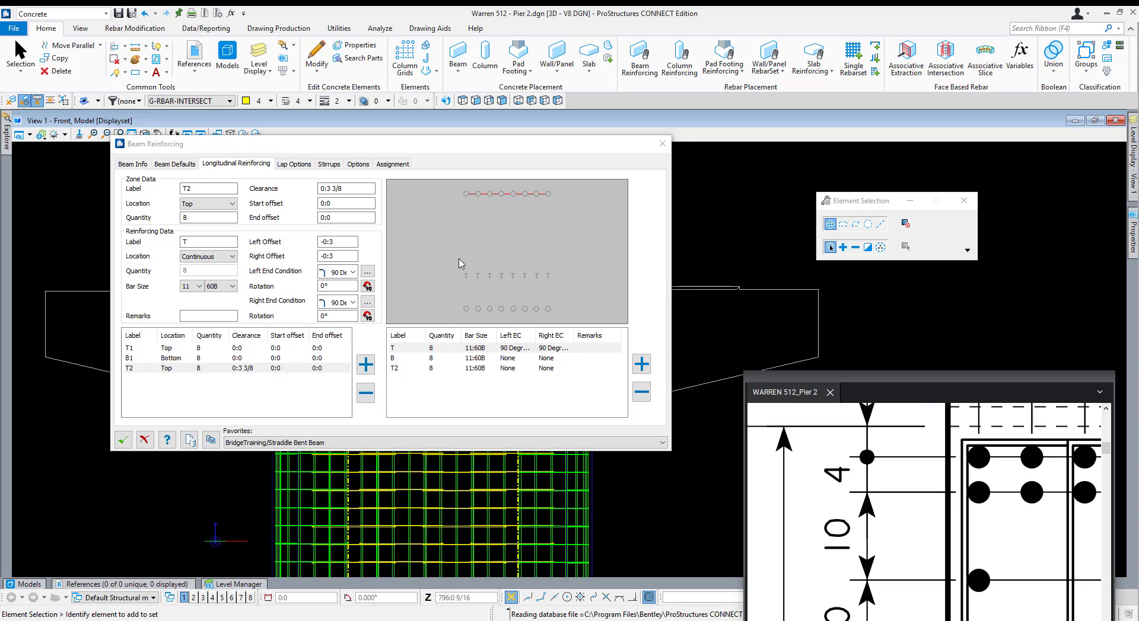
left_click_drag(347, 188, 329, 188)
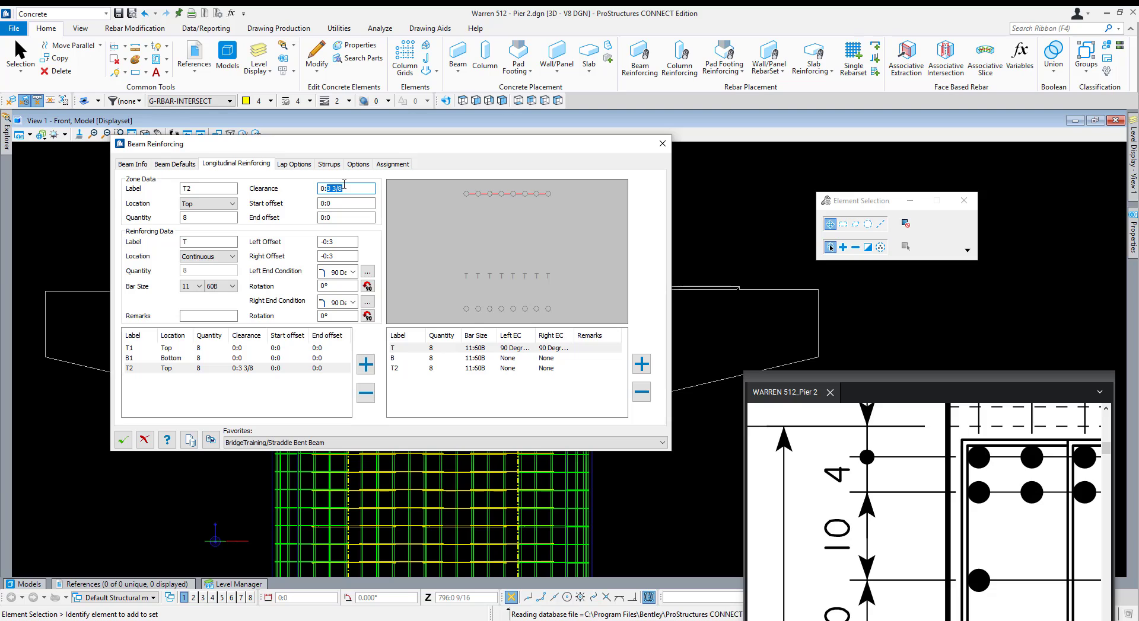
type("4")
key("Tab")
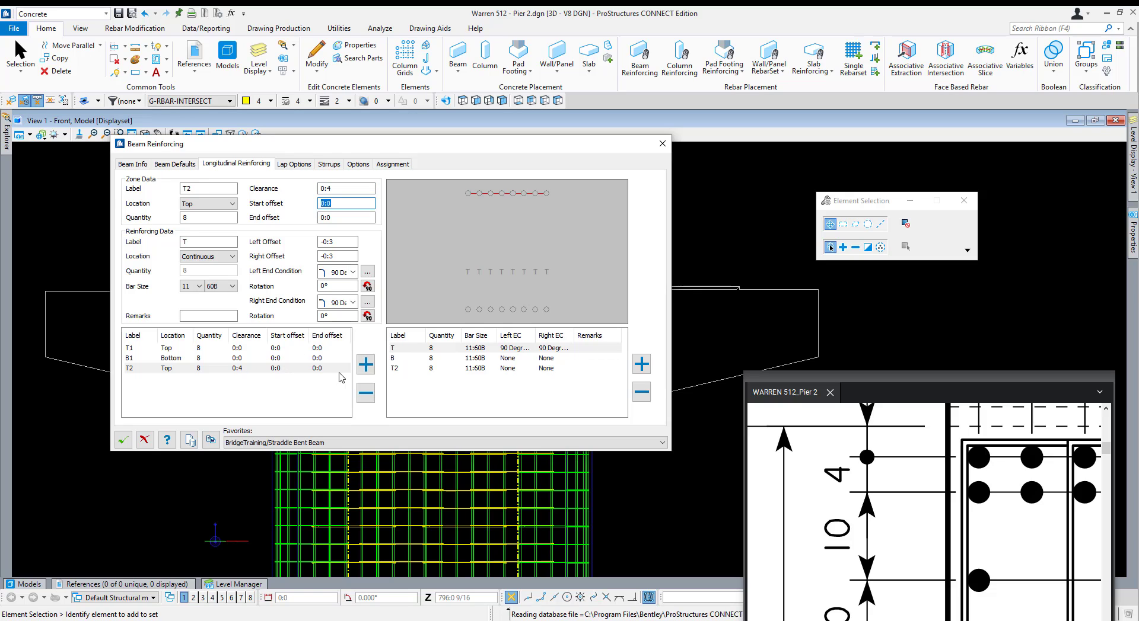
Change the bar size of longitudinal reinforcing B to 8, matching the 8b1 bottom bars in the drawing.
left_click(857, 444)
scroll(866, 492, "down", 3)
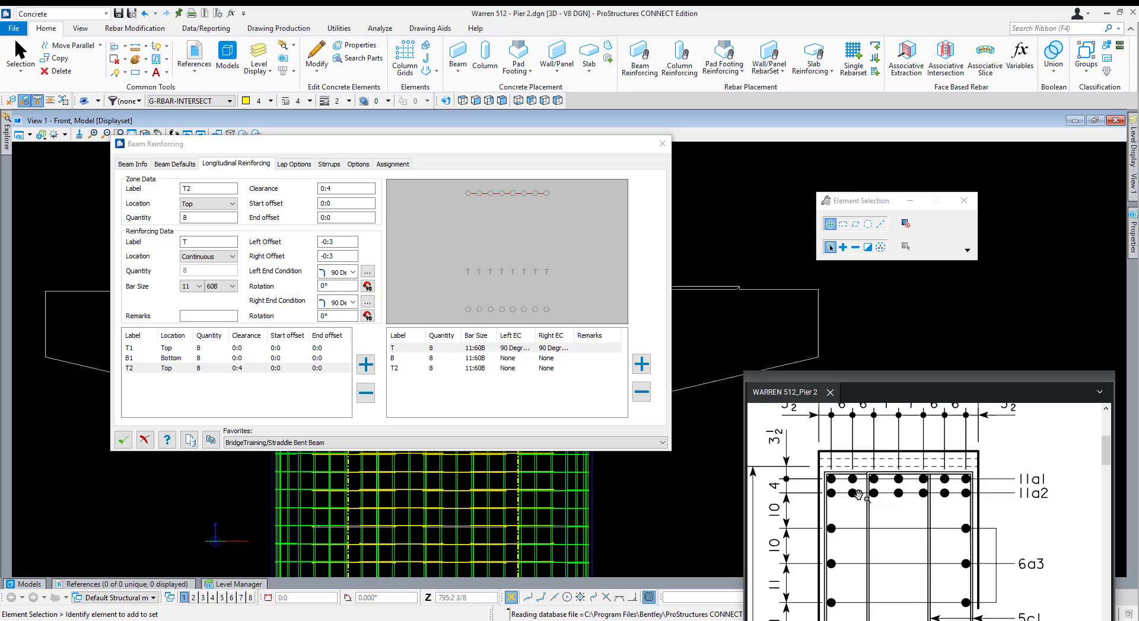
left_click_drag(916, 504, 934, 455)
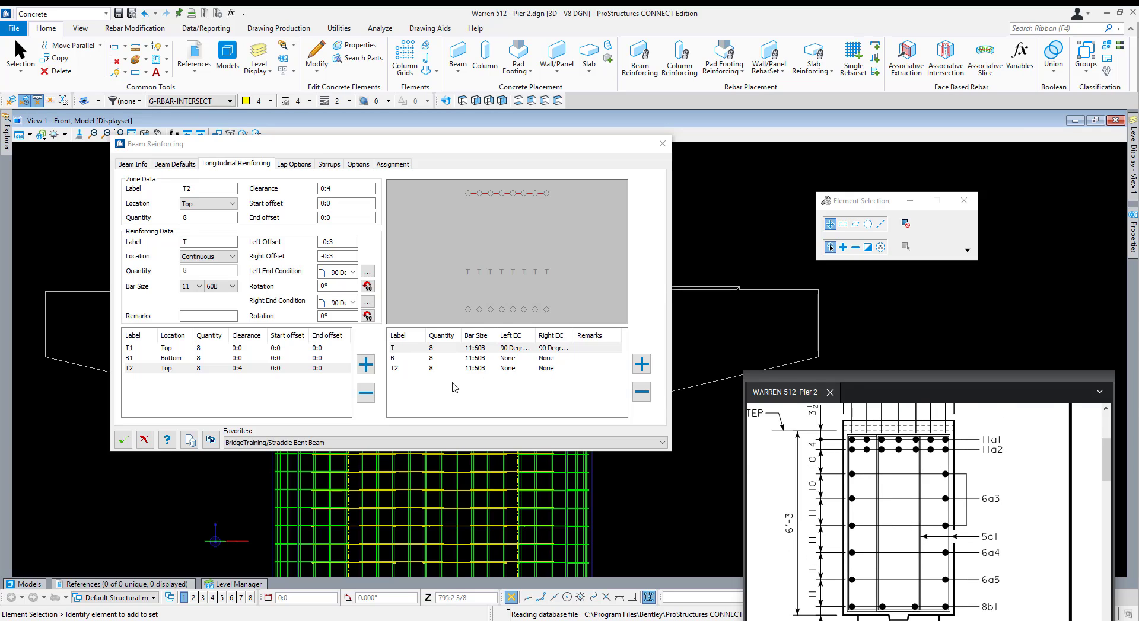
left_click(432, 359)
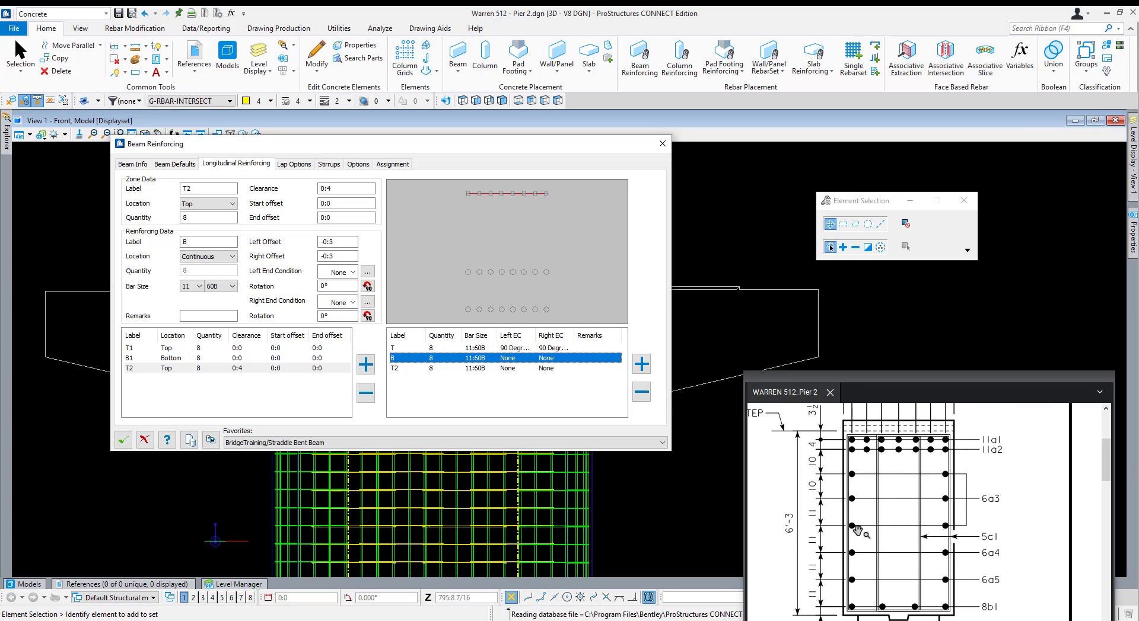
left_click(200, 285)
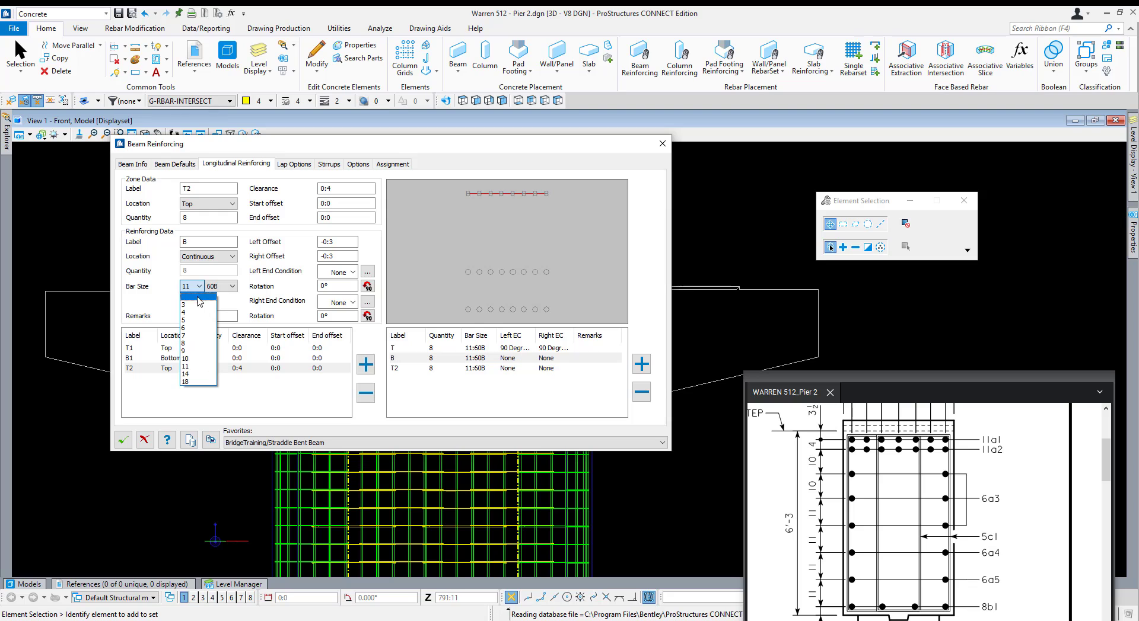
left_click(187, 343)
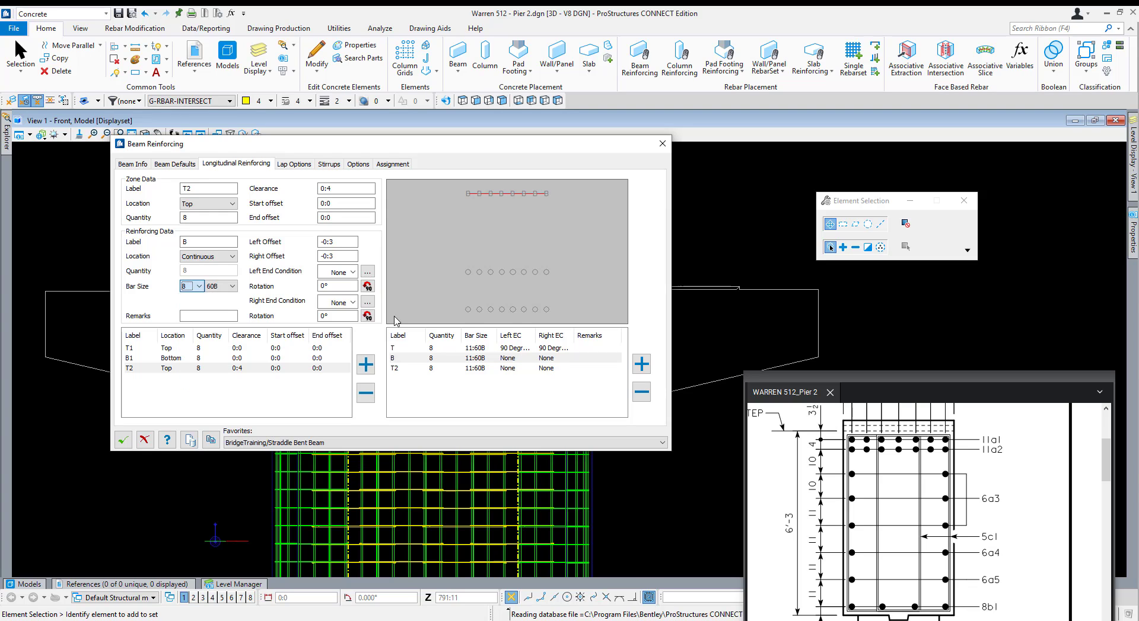
Assign the pier cap as the beam to reinforce and move the dialog clear of the generated bars.
left_click(132, 164)
left_click_drag(184, 146, 183, 365)
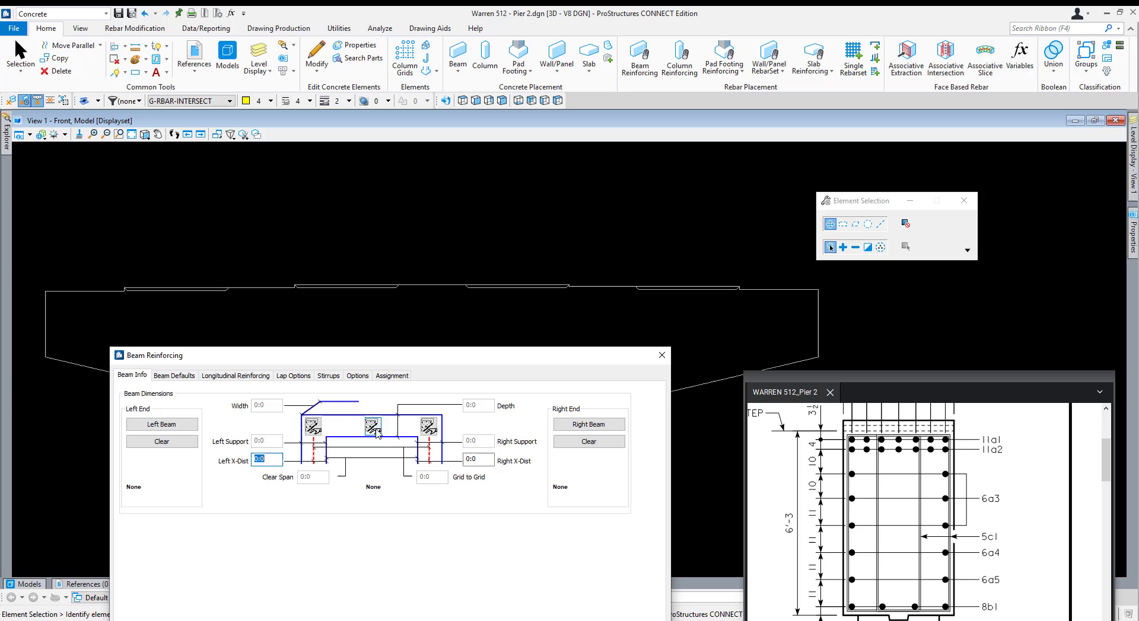
left_click(373, 427)
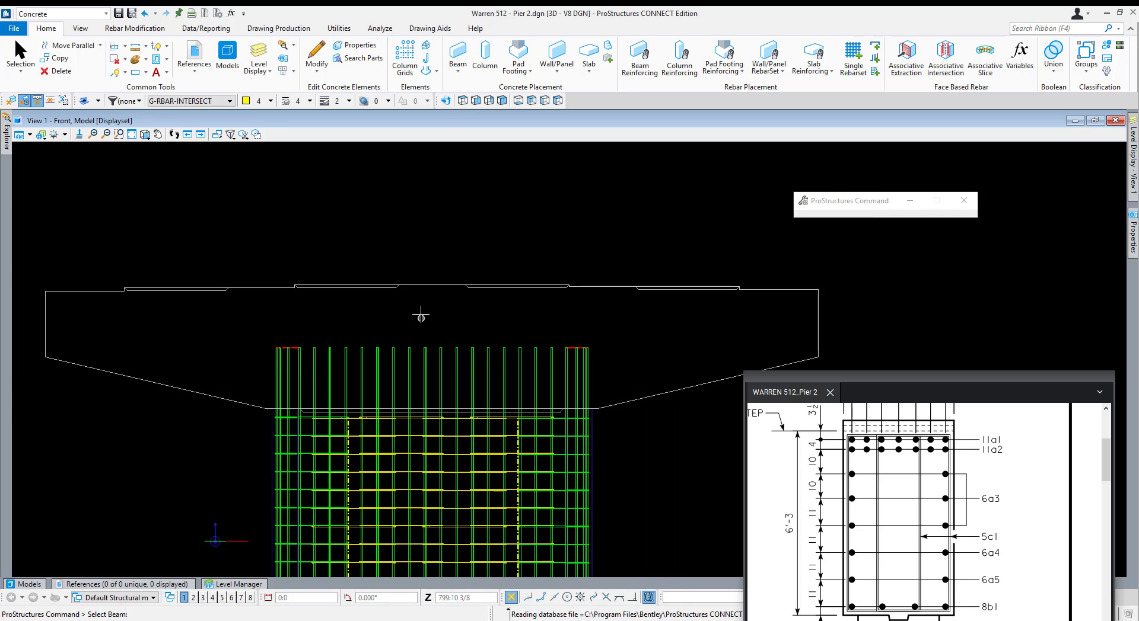
left_click(431, 285)
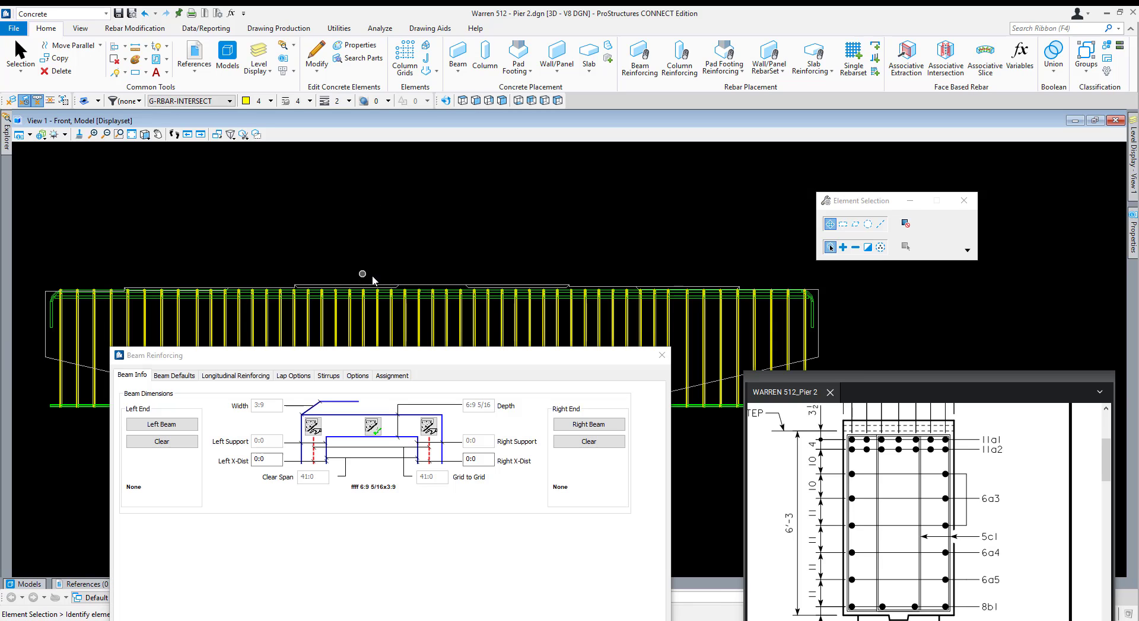
left_click_drag(289, 354, 298, 465)
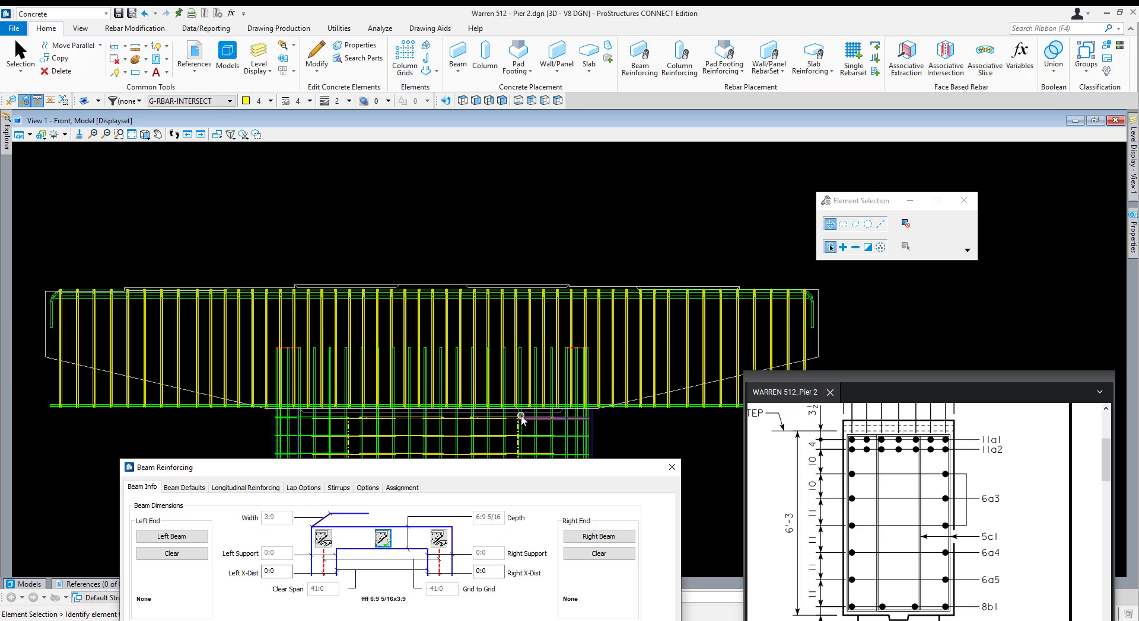
Check the top bar dimensions in the drawing's cap section and set the beam's top clearance to 0.
scroll(656, 368, "up", 3)
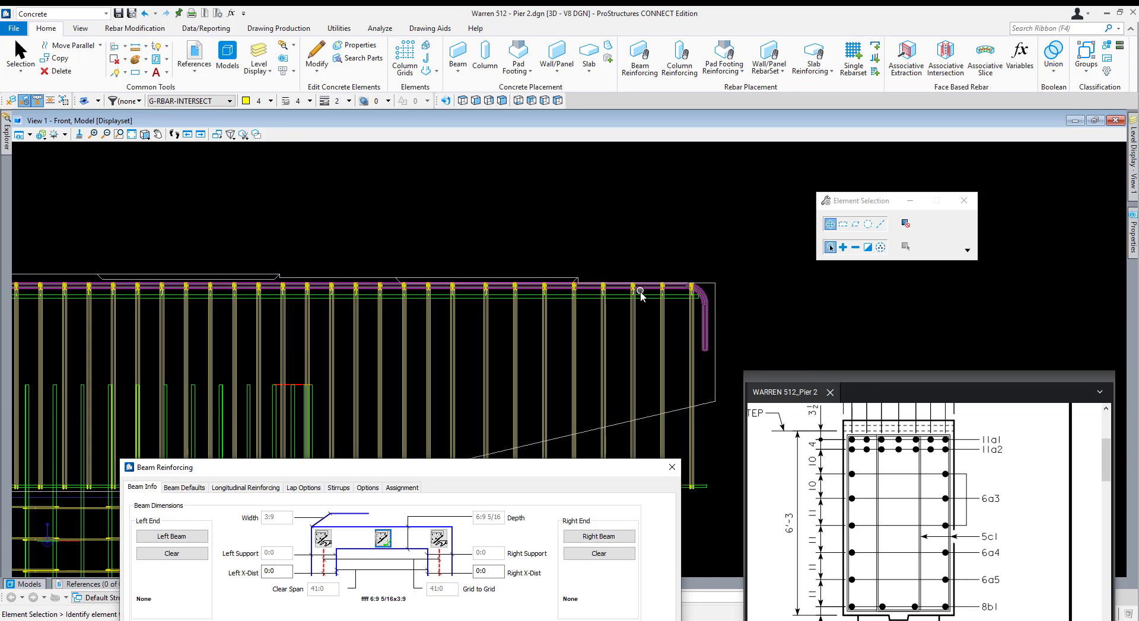
scroll(640, 293, "up", 3)
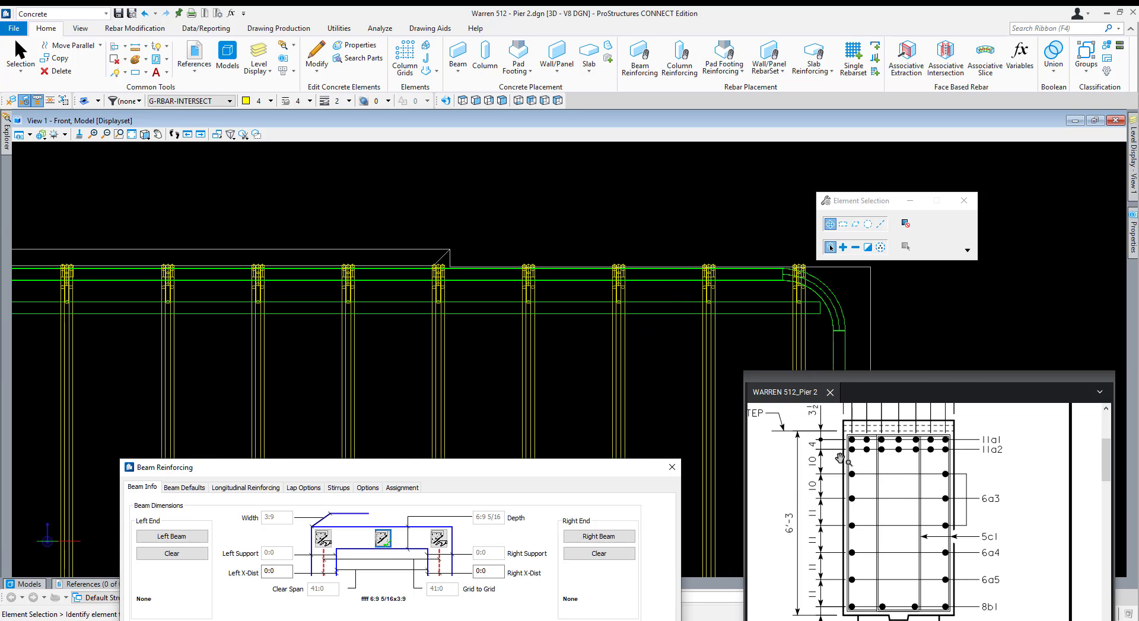
scroll(839, 458, "up", 5)
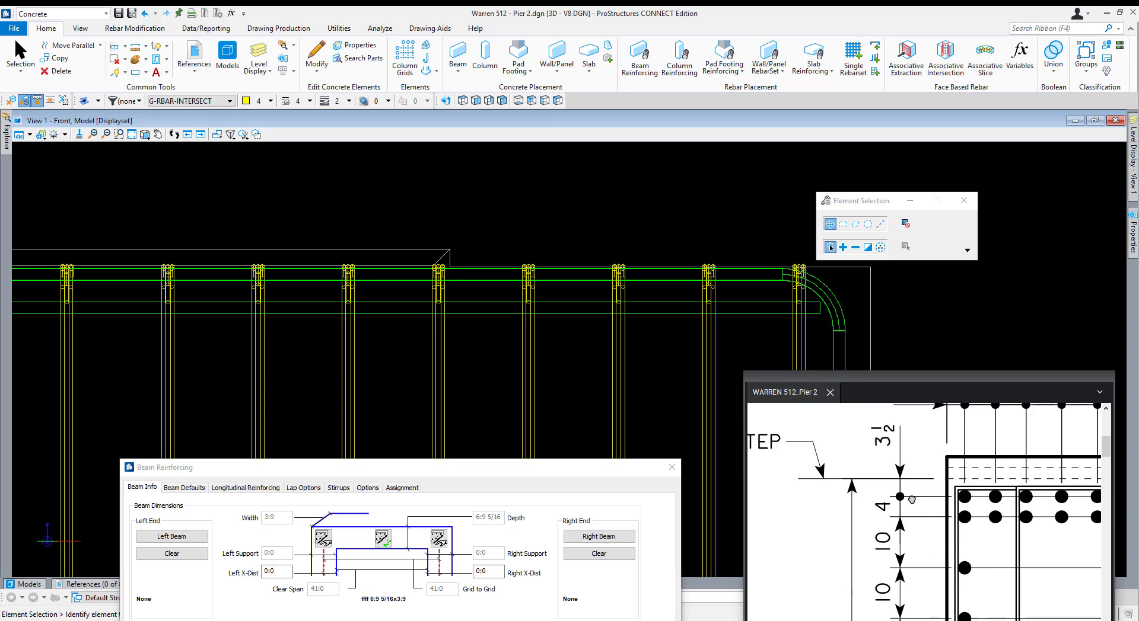
scroll(911, 499, "down", 2)
scroll(848, 504, "down", 2)
scroll(913, 504, "up", 2)
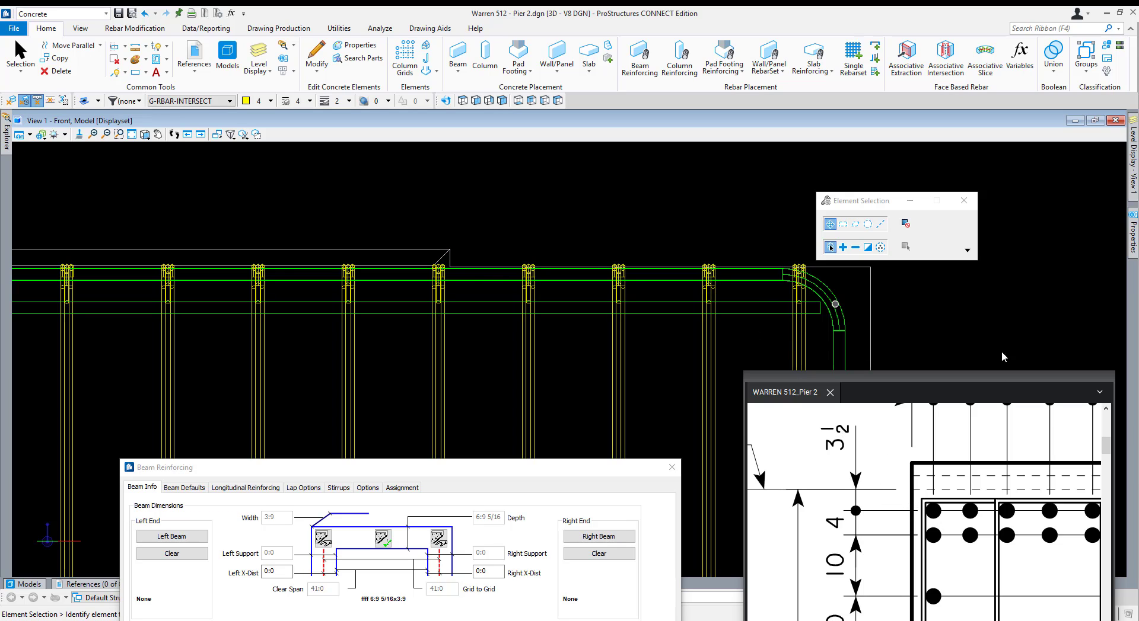
left_click_drag(196, 476, 166, 323)
left_click(155, 334)
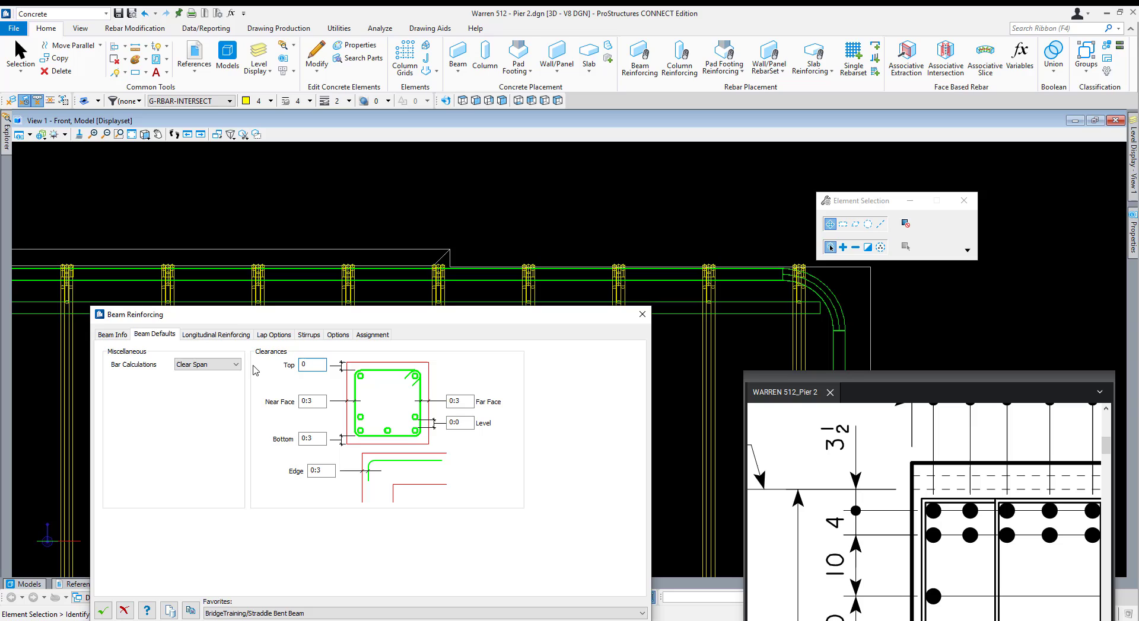
type("0")
key("Tab")
scroll(442, 223, "down", 2)
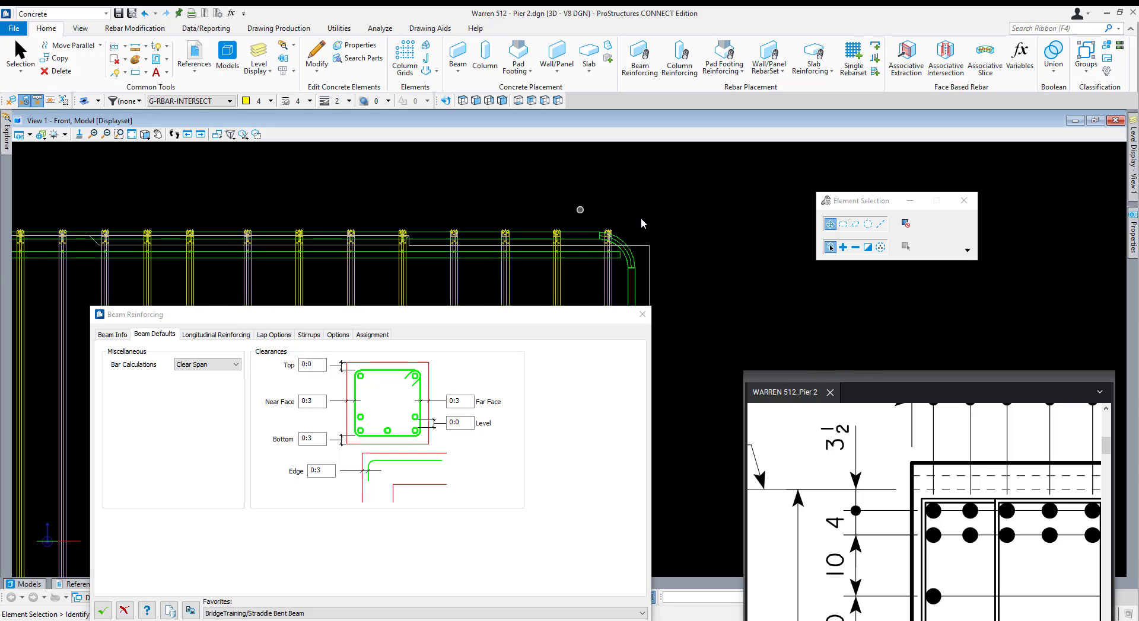
Measure with a SmartLine from a point 0:3.5 below the cap's upper end corner to the top longitudinal bar.
scroll(629, 230, "up", 2)
key("q")
key("1")
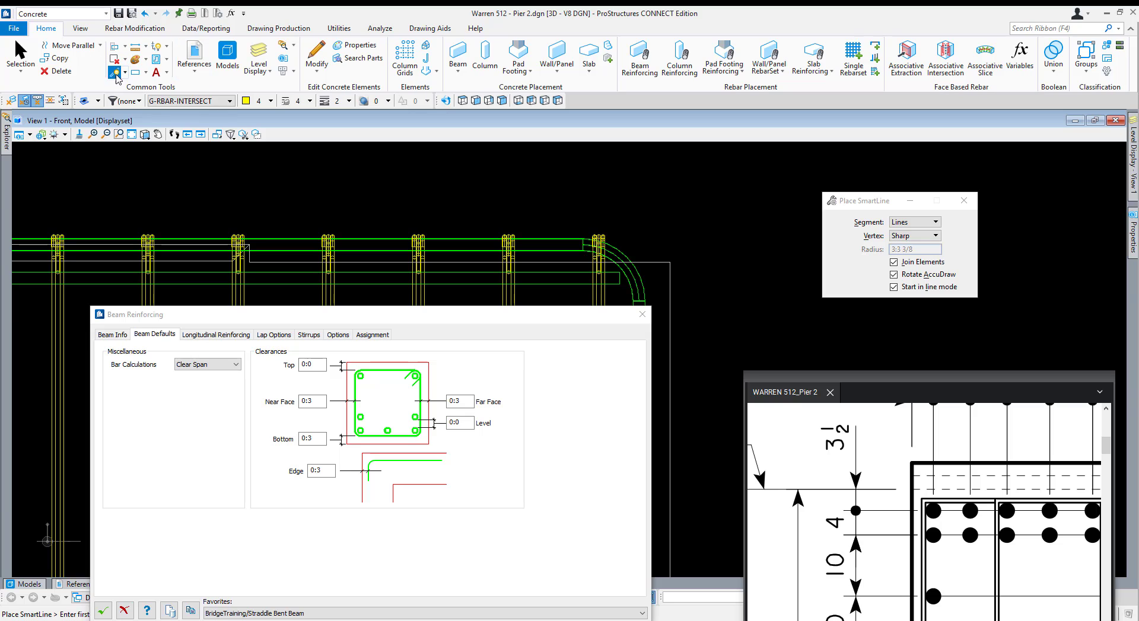
left_click(656, 248)
scroll(666, 238, "down", 2)
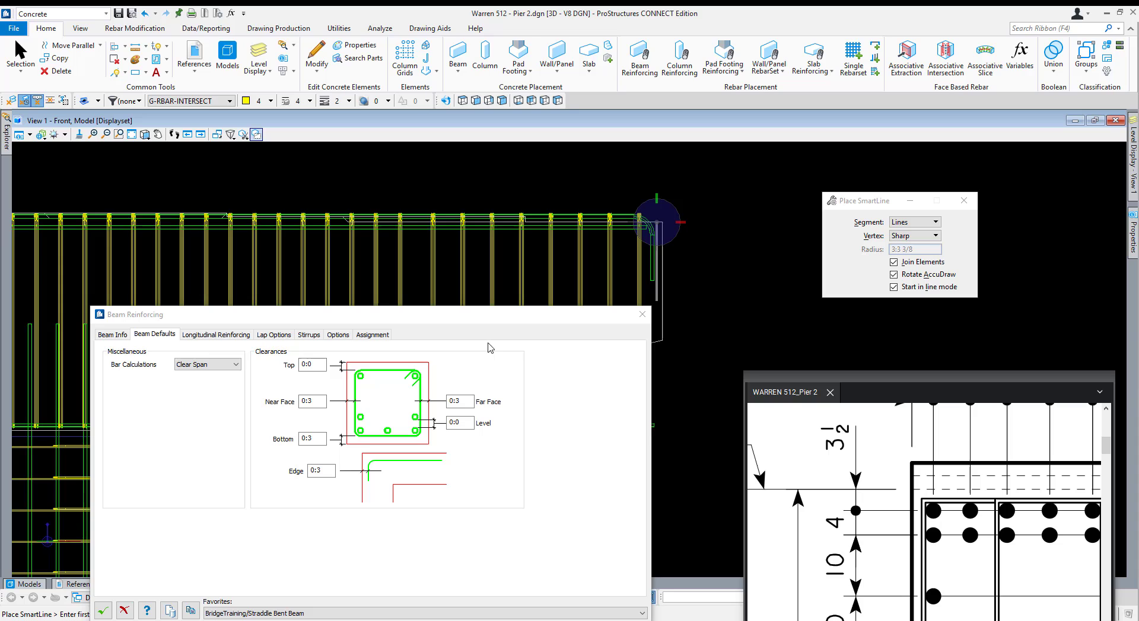
left_click_drag(456, 314, 337, 213)
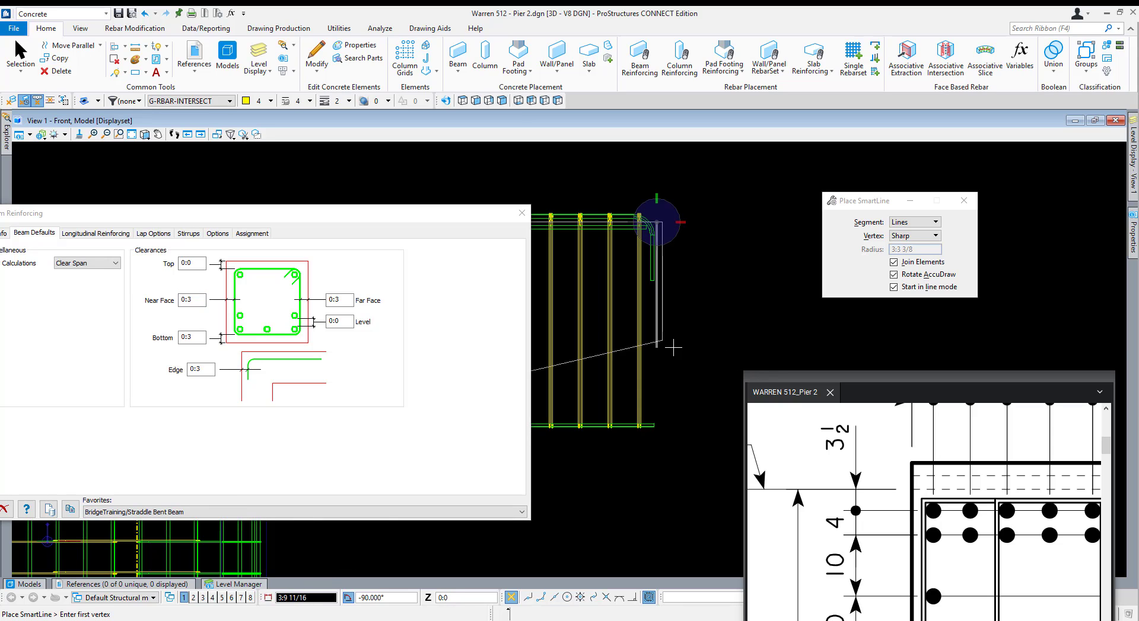
type(":3.5")
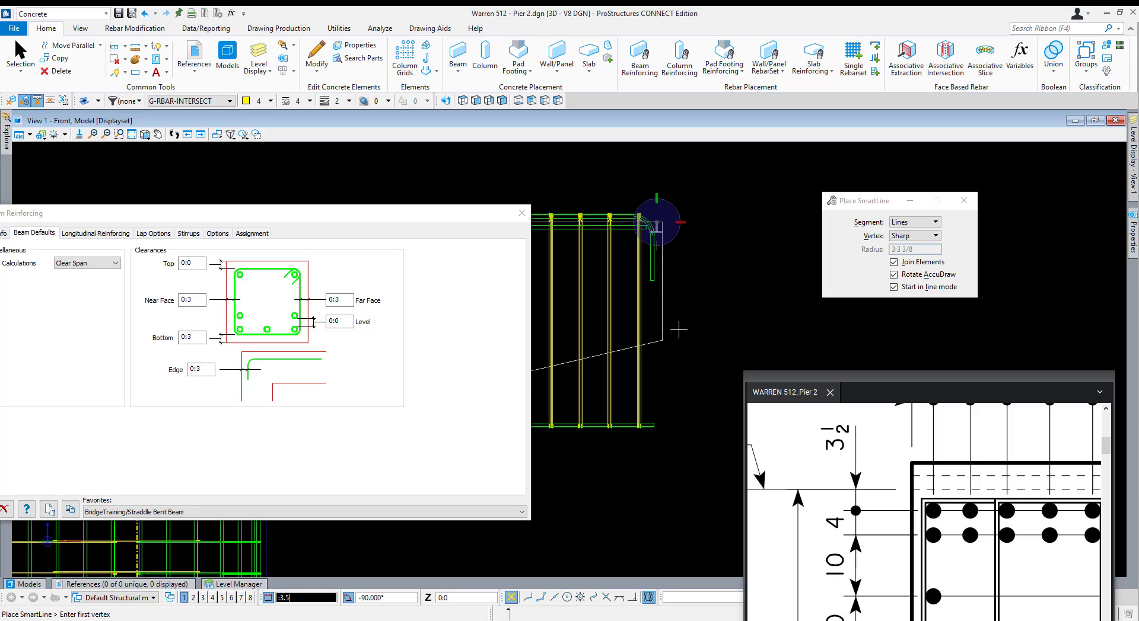
left_click(678, 330)
scroll(622, 172, "up", 5)
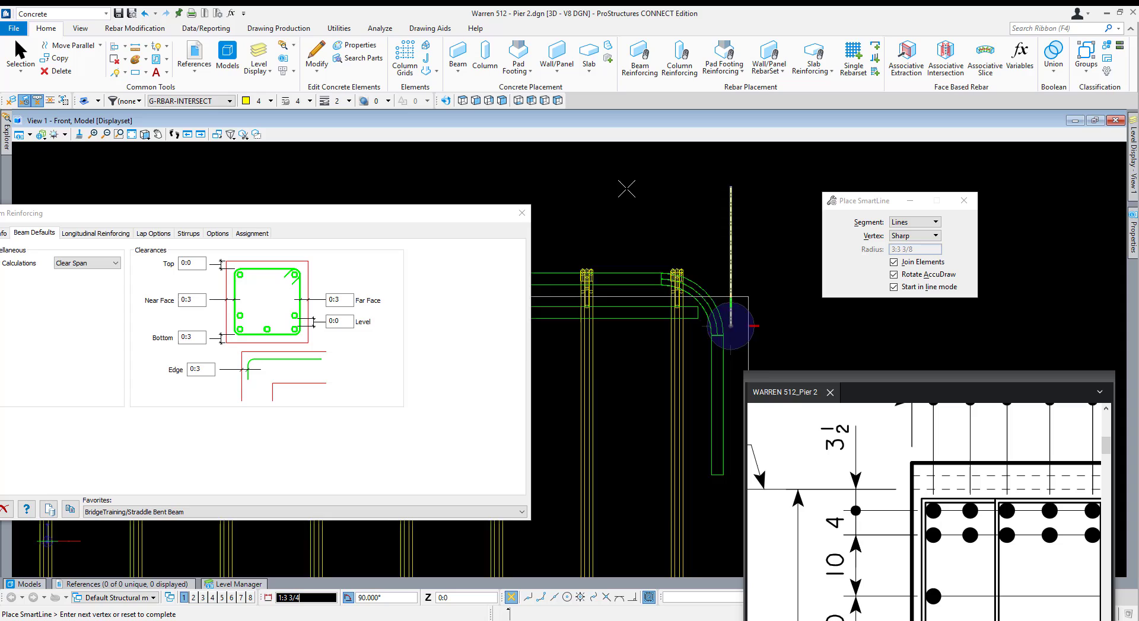
scroll(626, 188, "up", 3)
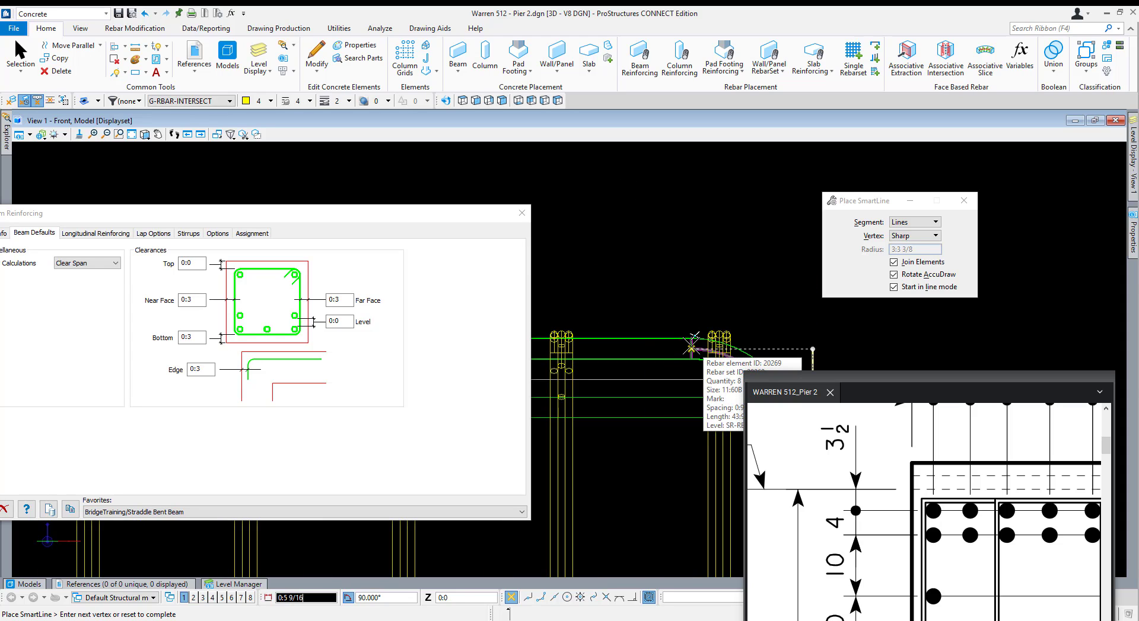
middle_click_drag(691, 348, 592, 317)
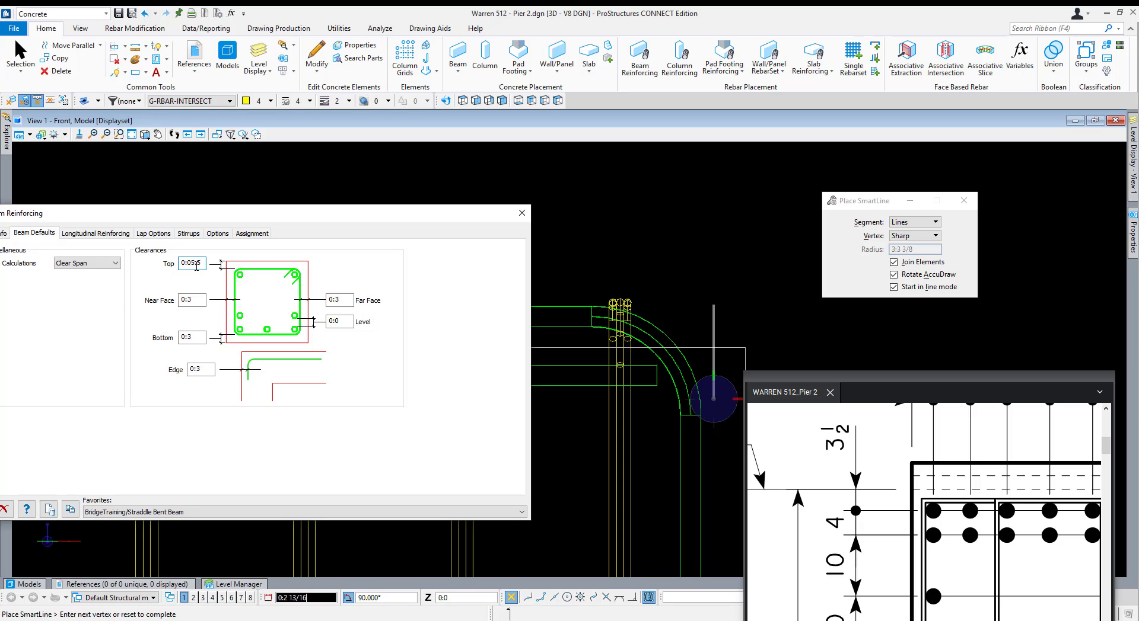
Set the top clearance to 0:5 1/2, check the top bar's depth with a SmartLine, and refine the clearance to 0:5 5/8.
key("Tab")
right_click(710, 399)
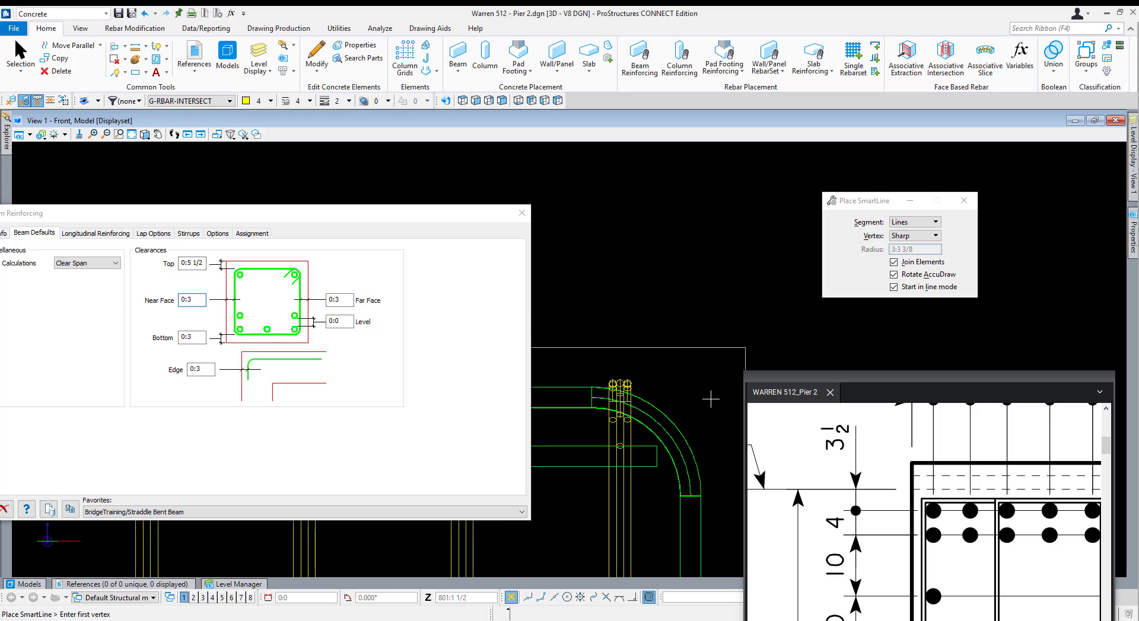
key("o")
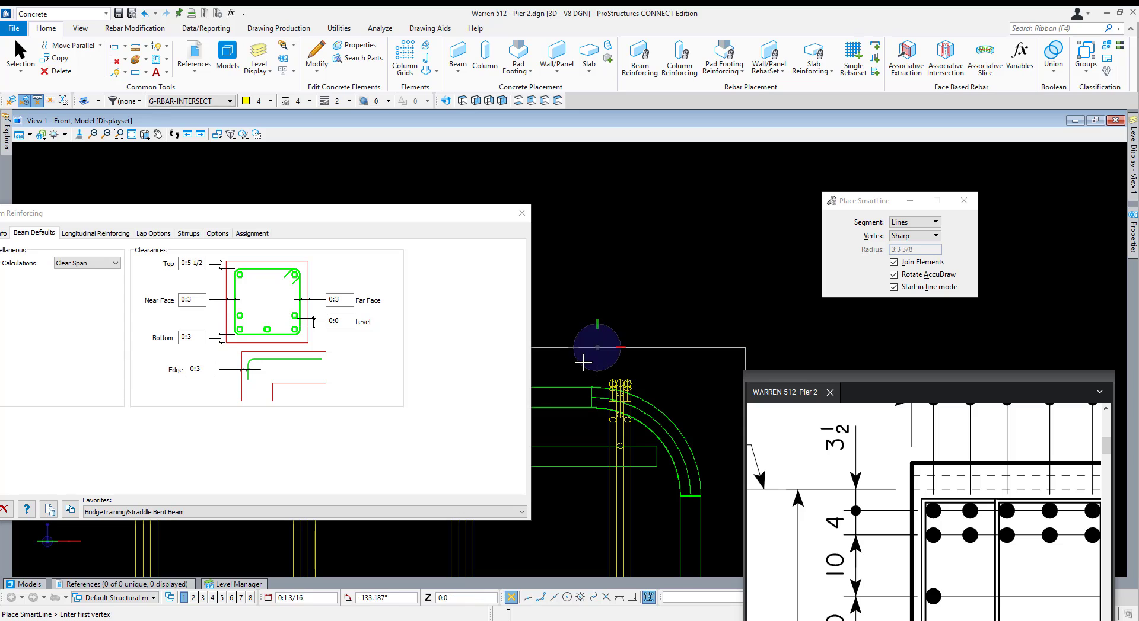
key("Return")
double_click(201, 264)
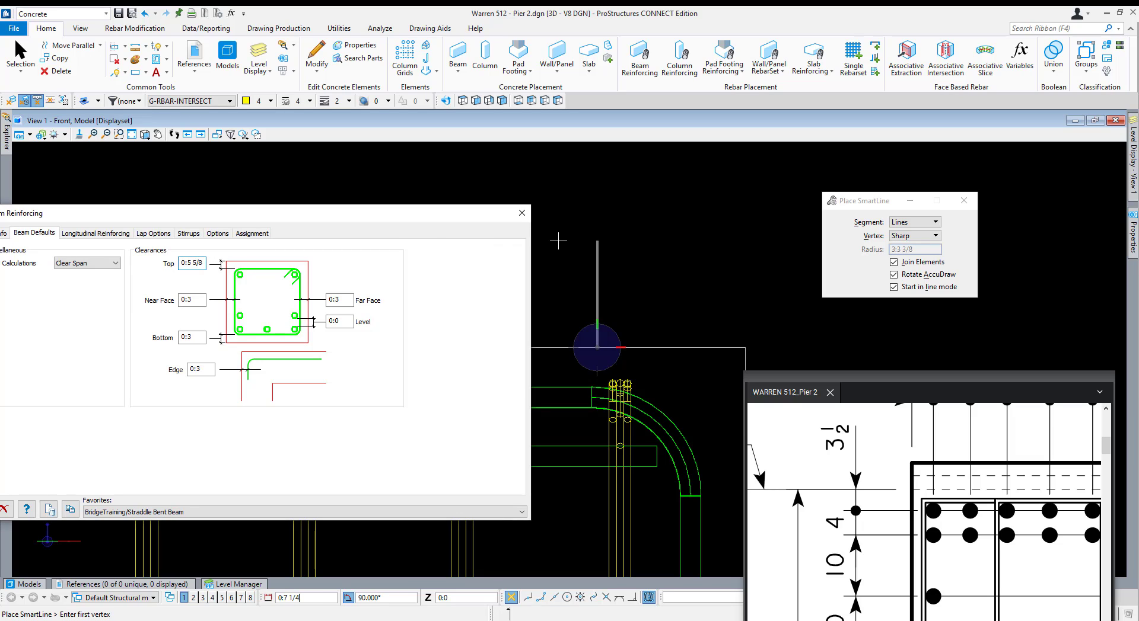
key("Tab")
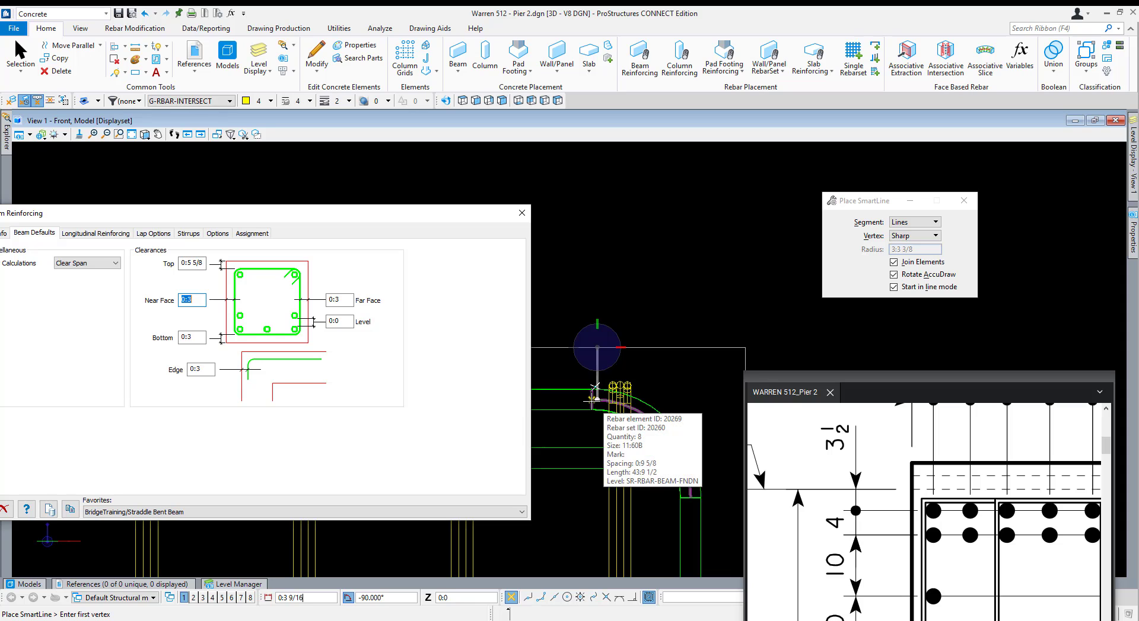
right_click(594, 392)
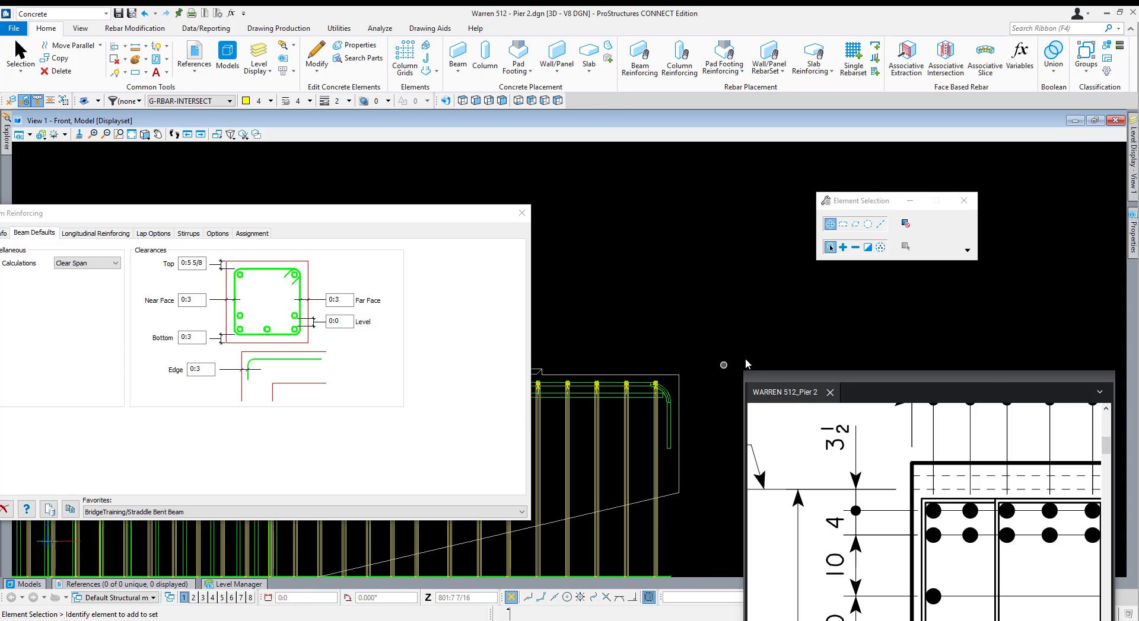
Examine the underside of the pier cap and the bottom bar cover dimension in the drawing's section.
scroll(731, 308, "down", 1)
left_click_drag(170, 217, 359, 443)
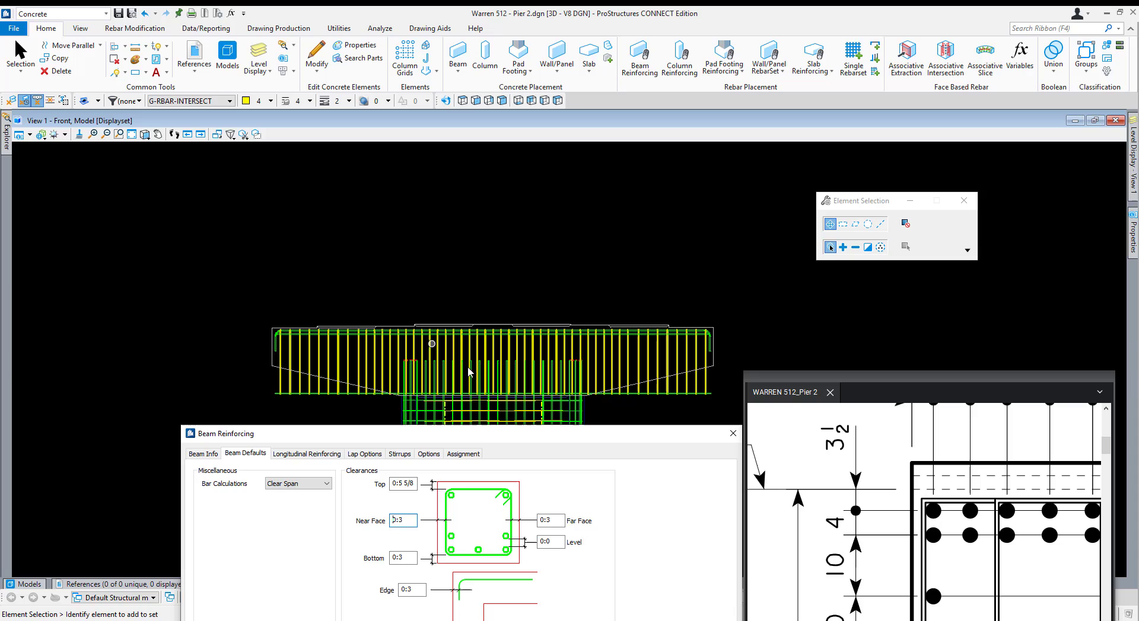
left_click_drag(499, 440, 481, 428)
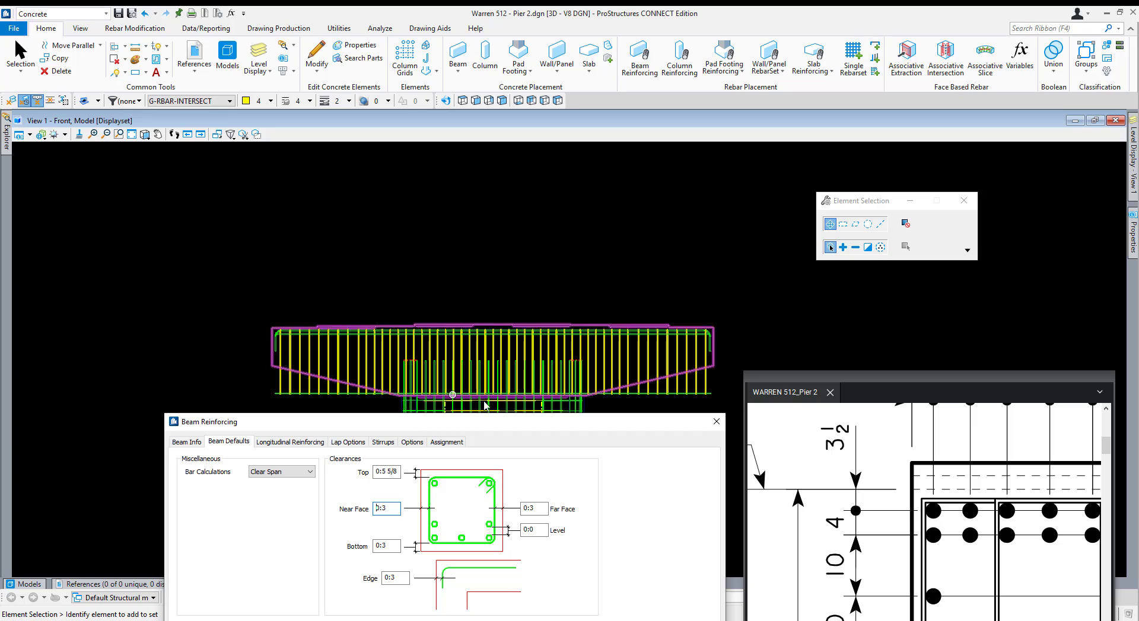
middle_click_drag(622, 405, 566, 350)
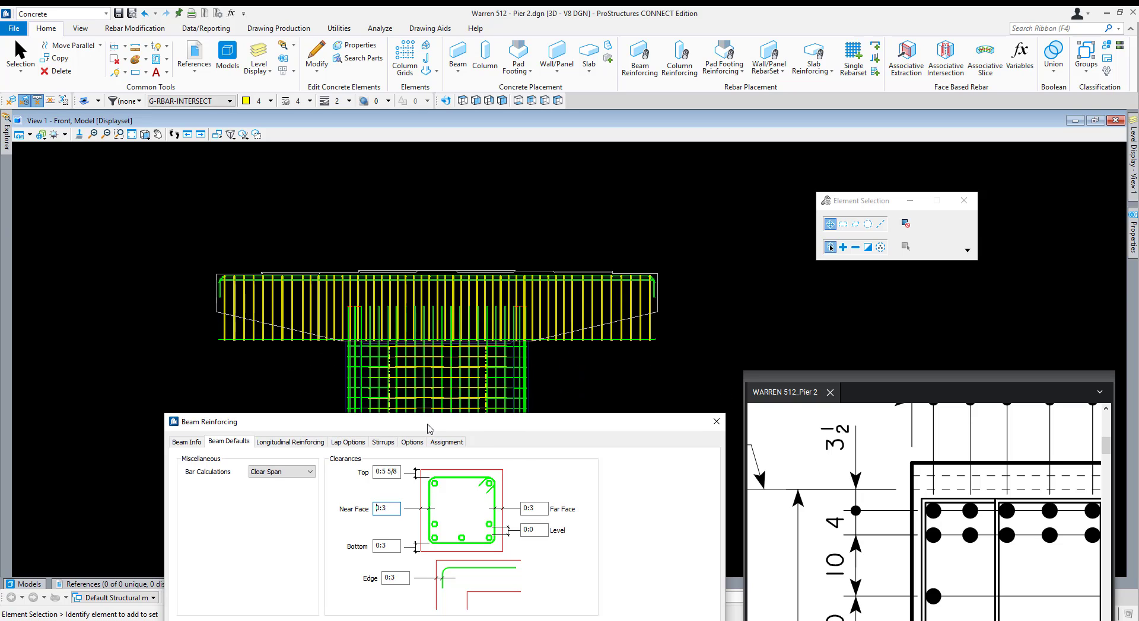
mouse_move(430, 428)
left_mouse_down()
mouse_move(411, 330)
mouse_move(407, 214)
mouse_move(359, 221)
mouse_move(430, 443)
left_mouse_up()
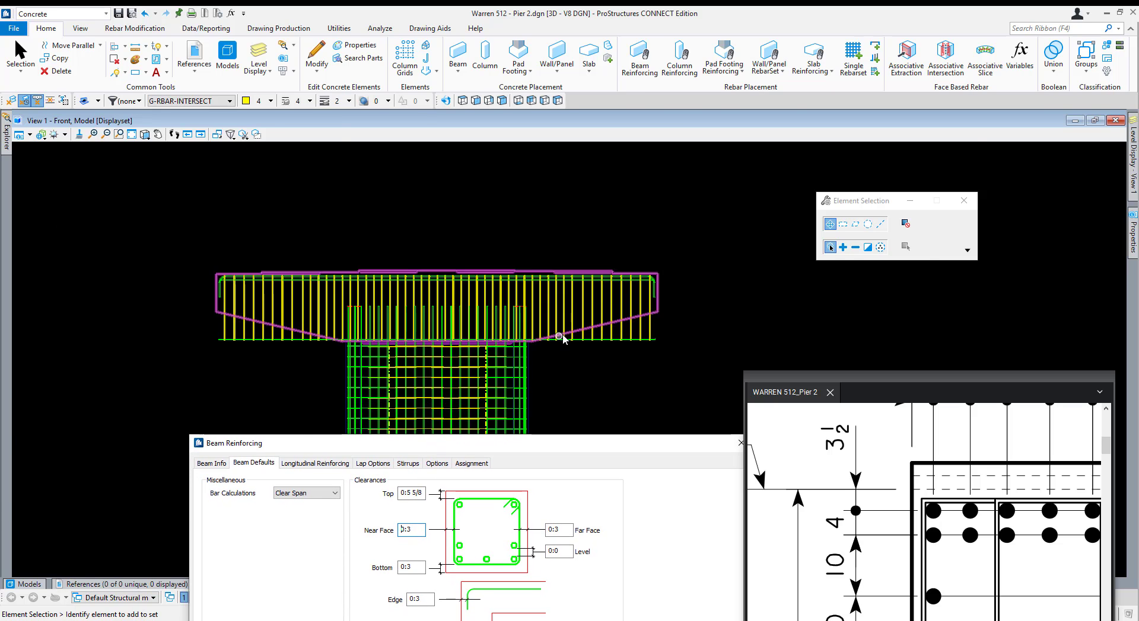
scroll(560, 338, "up", 5)
mouse_move(882, 376)
left_mouse_down()
mouse_move(846, 350)
mouse_move(745, 206)
left_mouse_up()
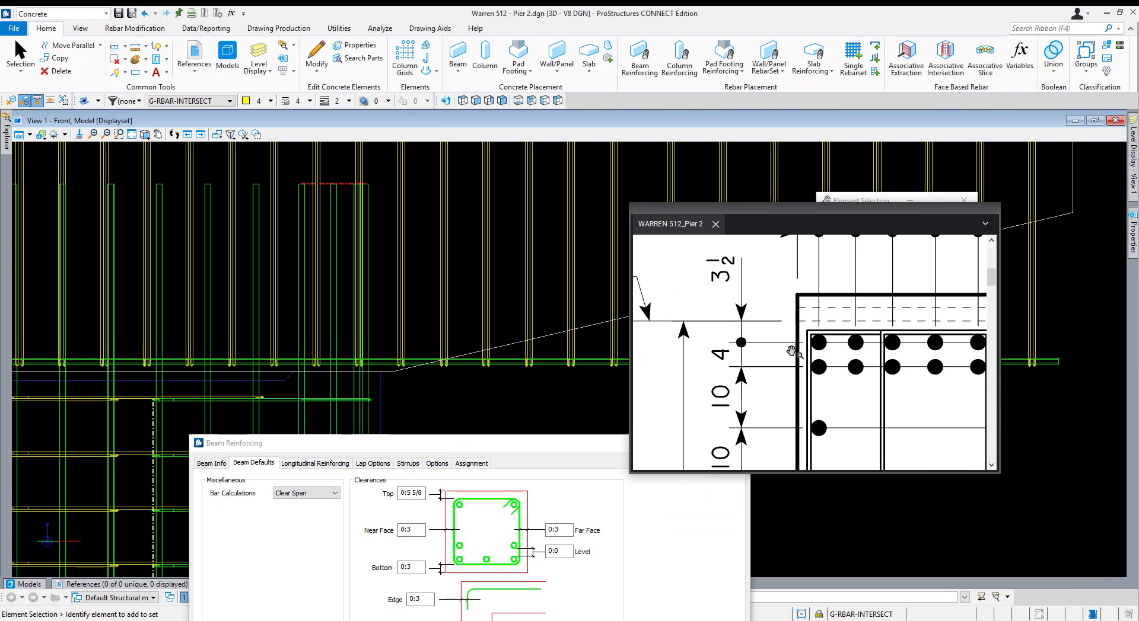
scroll(777, 323, "down", 5)
scroll(751, 409, "up", 5)
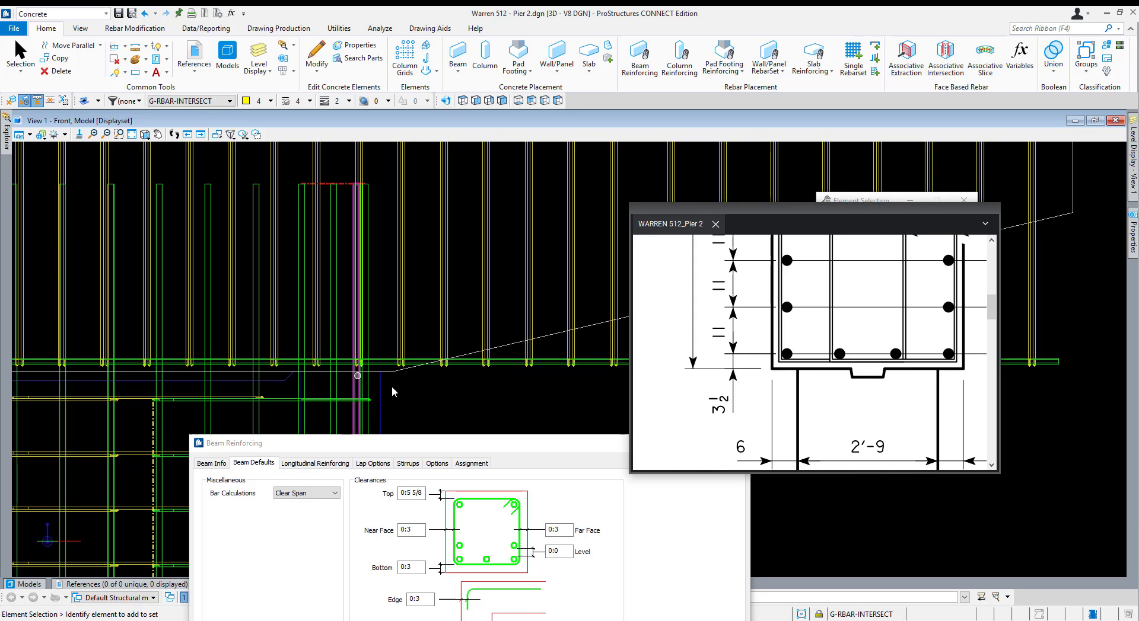
Set the beam's bottom clearance to 0:0 so the bottom bar offset can be measured.
key("q")
scroll(397, 373, "up", 5)
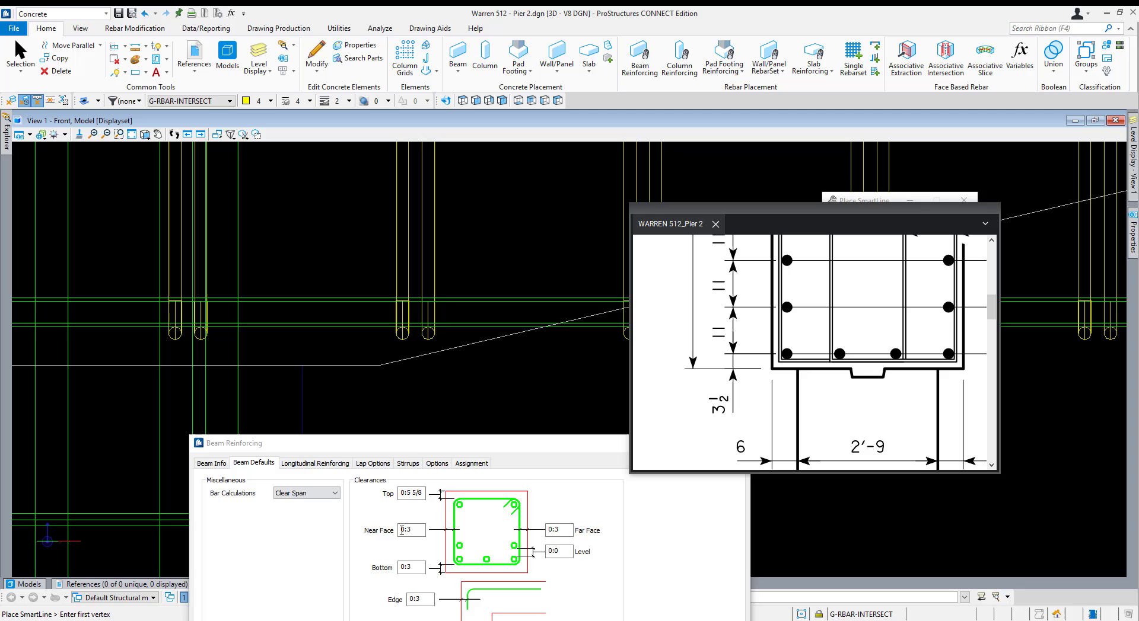
left_click_drag(415, 443, 407, 309)
left_click(409, 434)
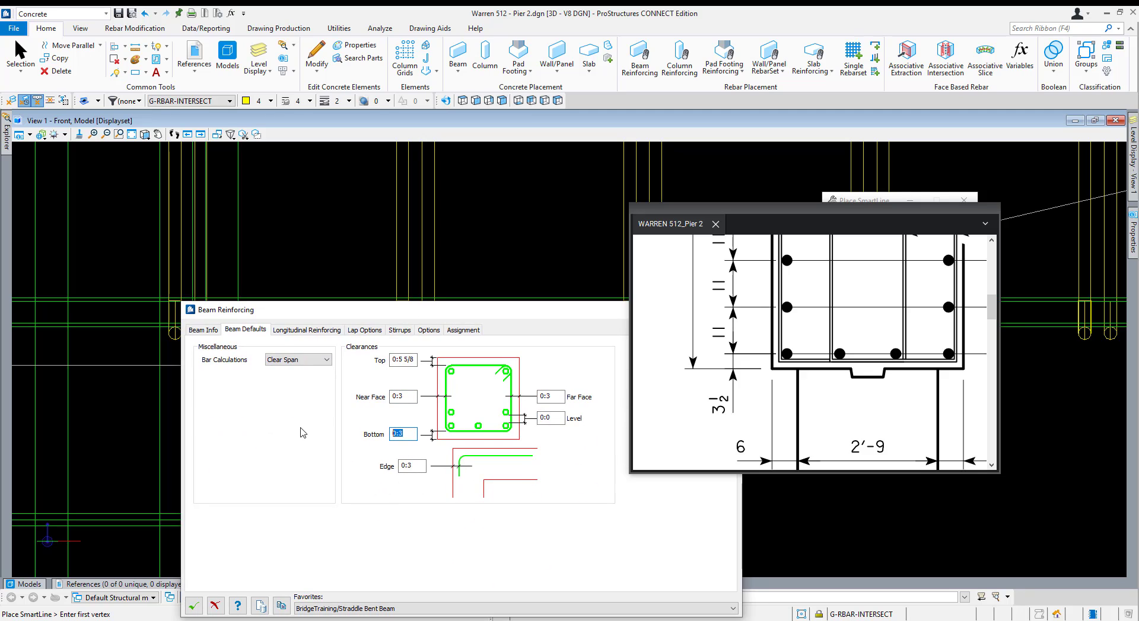
key("Tab")
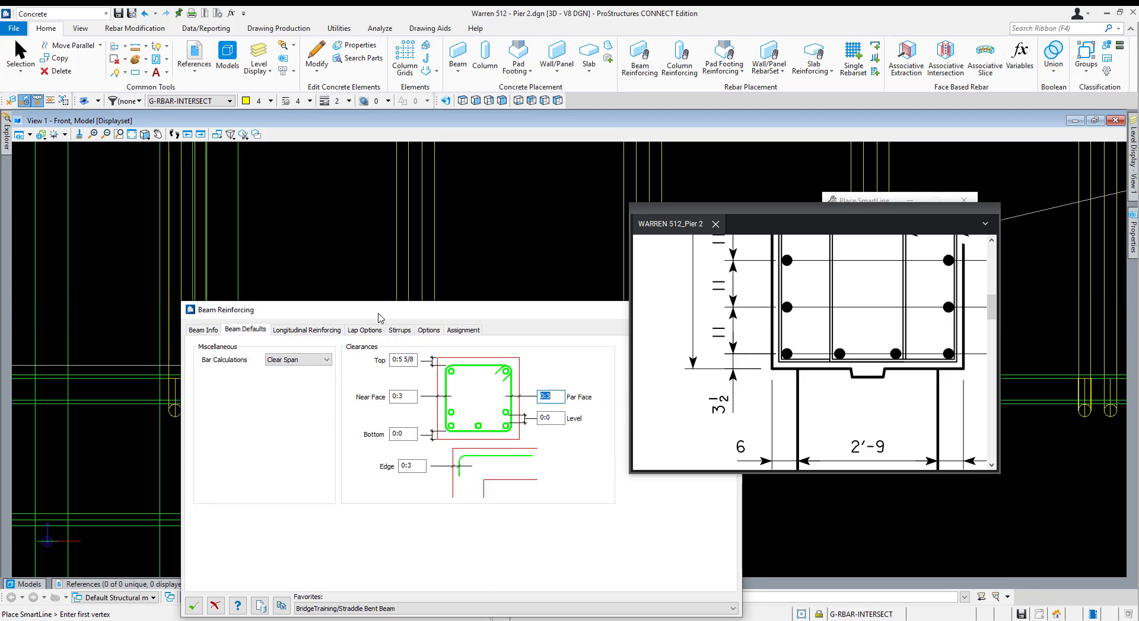
Measure with a SmartLine from the bottom longitudinal bar to the cap's bottom edge, adding 3 inches to the distance, and cancel the line.
left_click_drag(376, 309, 663, 439)
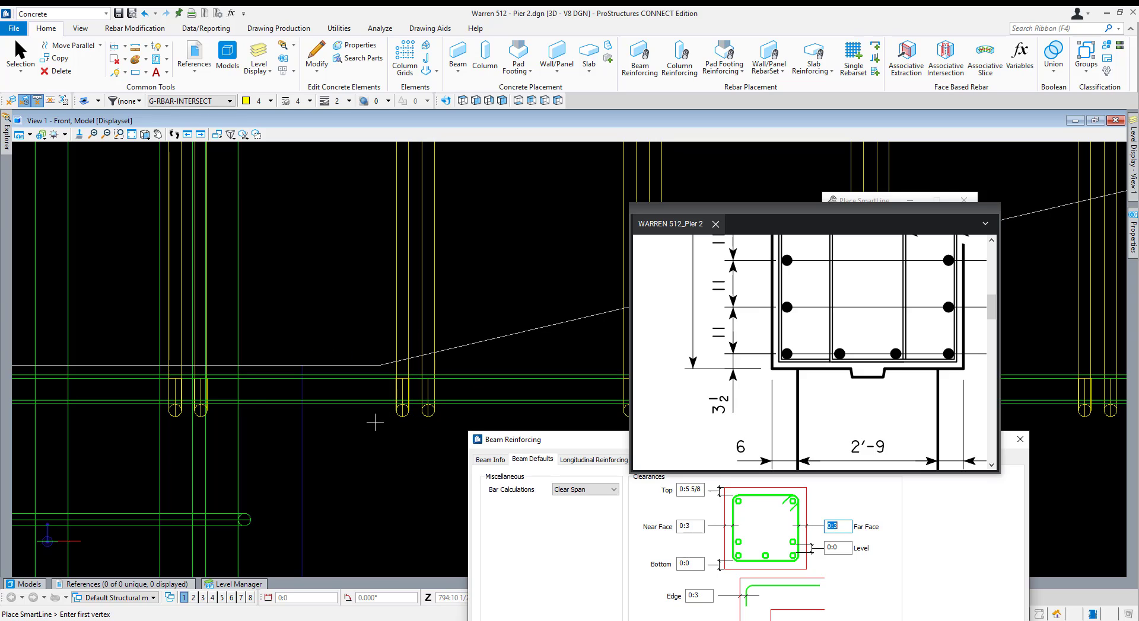
left_click(341, 404)
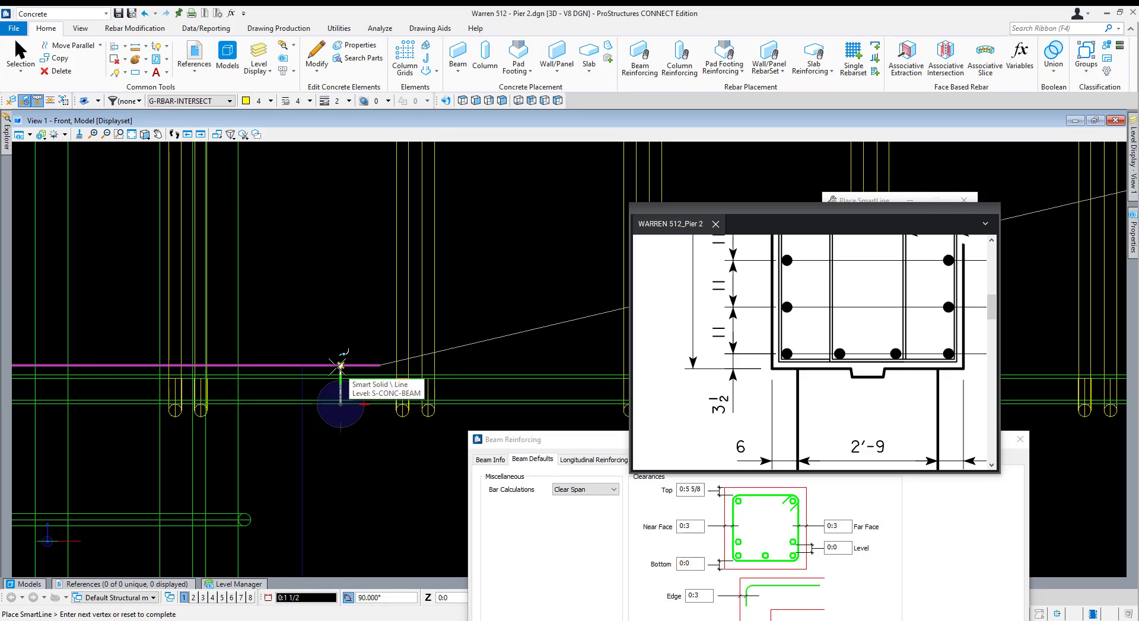
type("+:3")
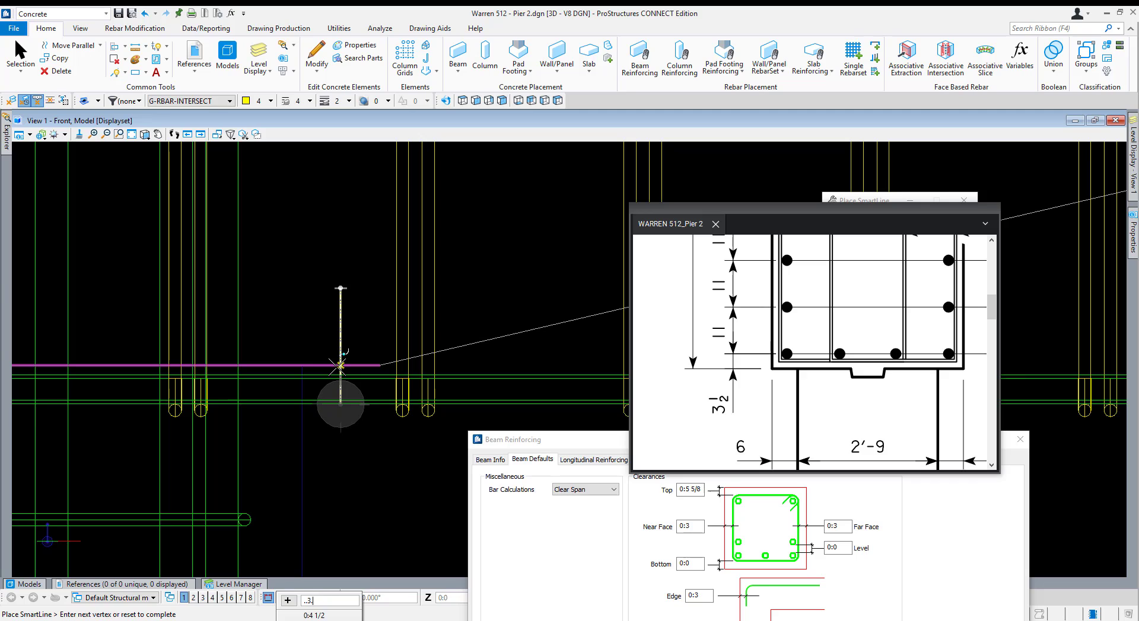
key("BackSpace")
key("Escape")
scroll(268, 372, "down", 10)
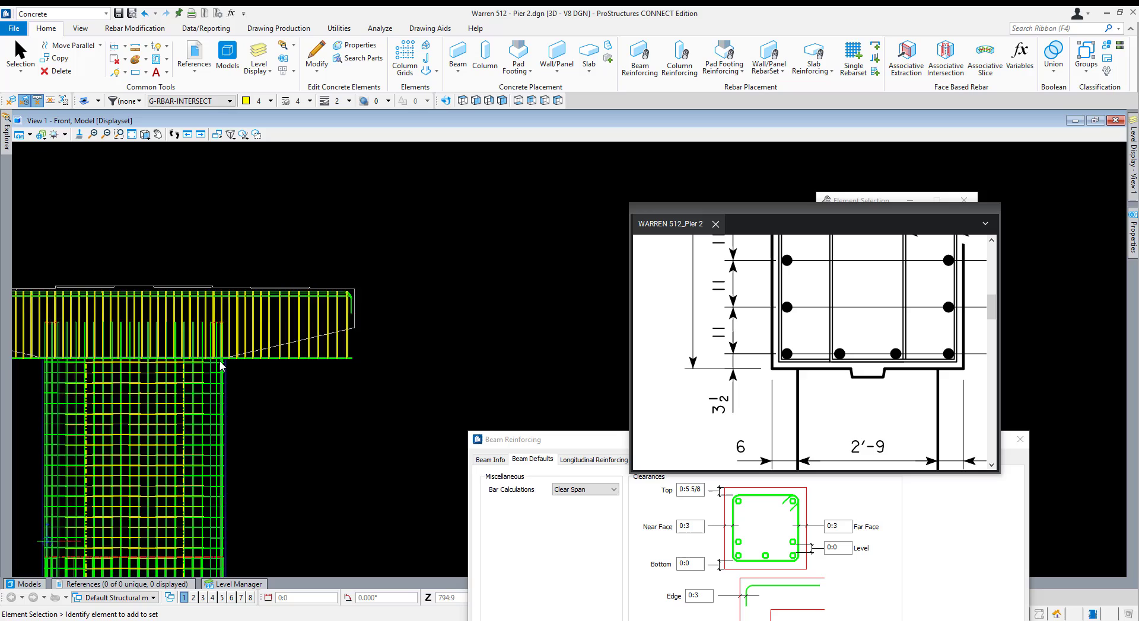
key("q")
scroll(294, 357, "up", 7)
scroll(153, 334, "up", 4)
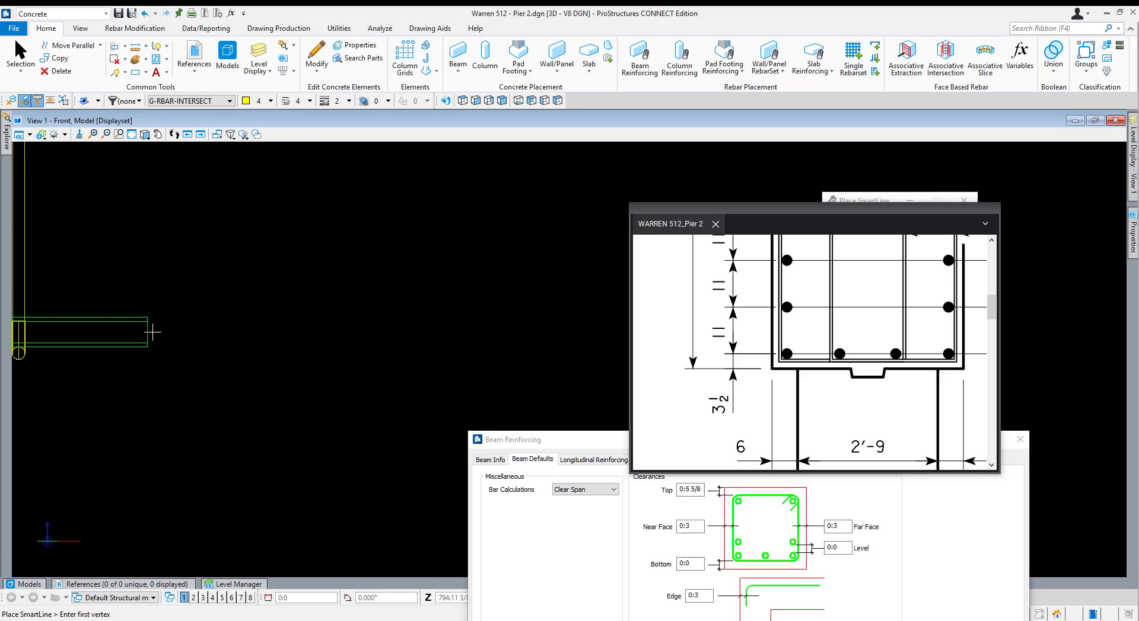
left_click(147, 332)
scroll(406, 361, "down", 5)
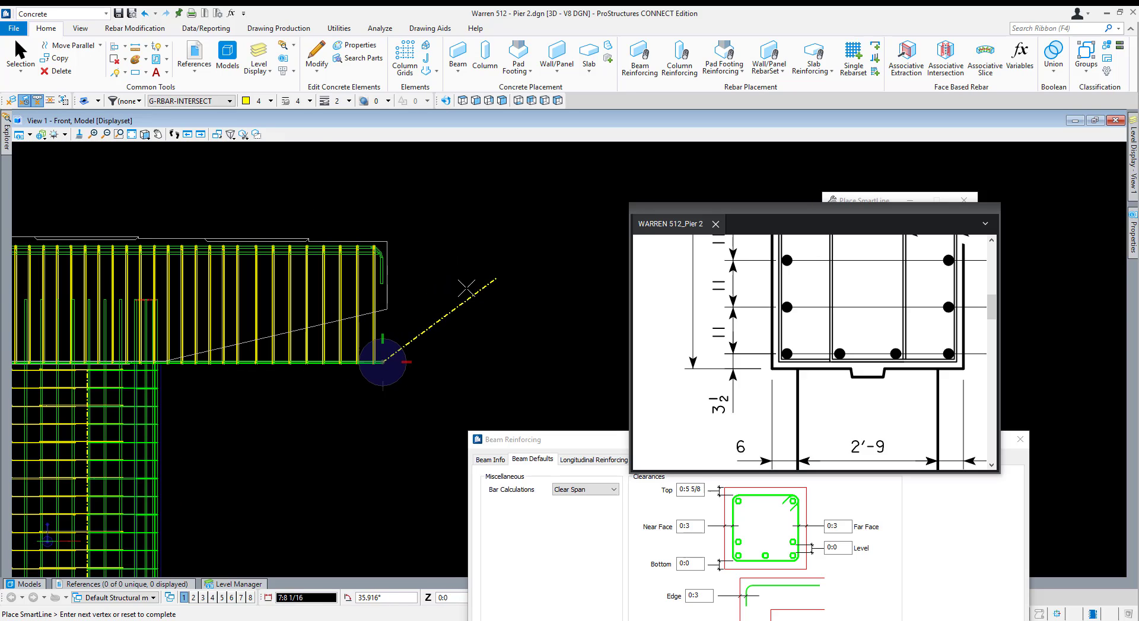
scroll(321, 384, "up", 3)
scroll(479, 341, "up", 5)
right_click(356, 369)
Measure with a SmartLine from the centre of the bottom longitudinal bar's end to the pier cap's bottom edge.
scroll(305, 366, "up", 6)
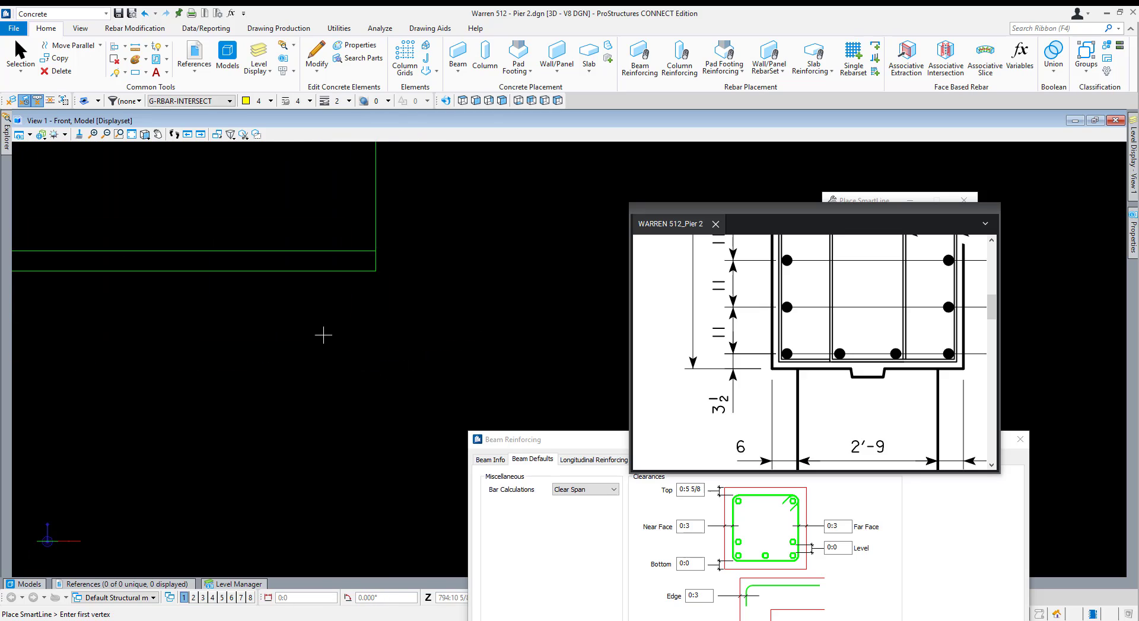
scroll(348, 274, "down", 3)
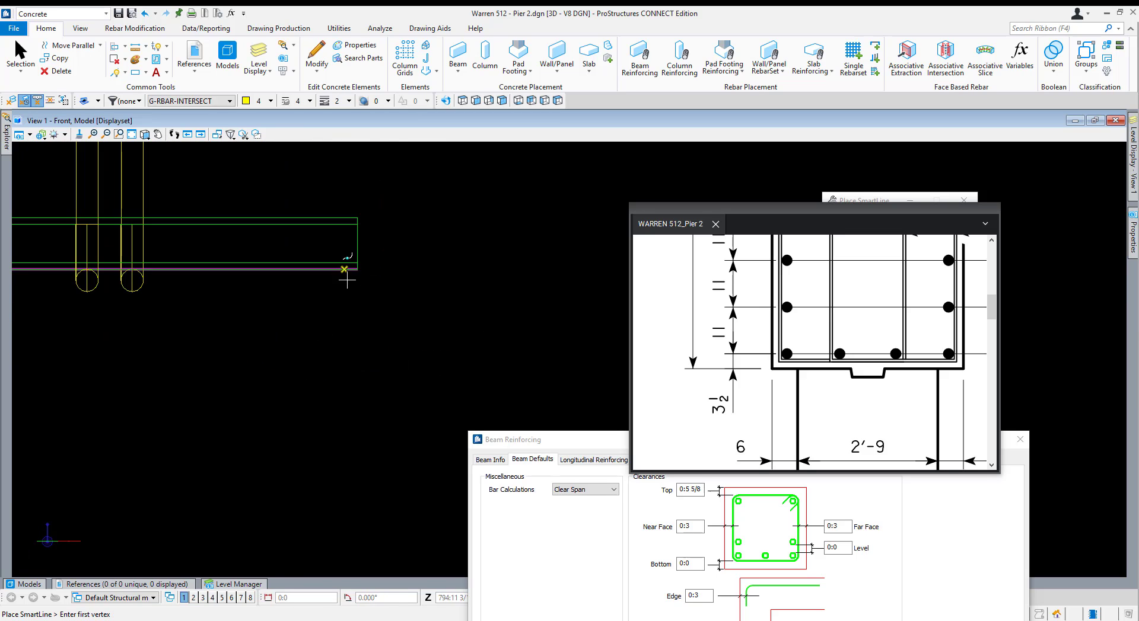
middle_click_drag(392, 310, 360, 316, "shift")
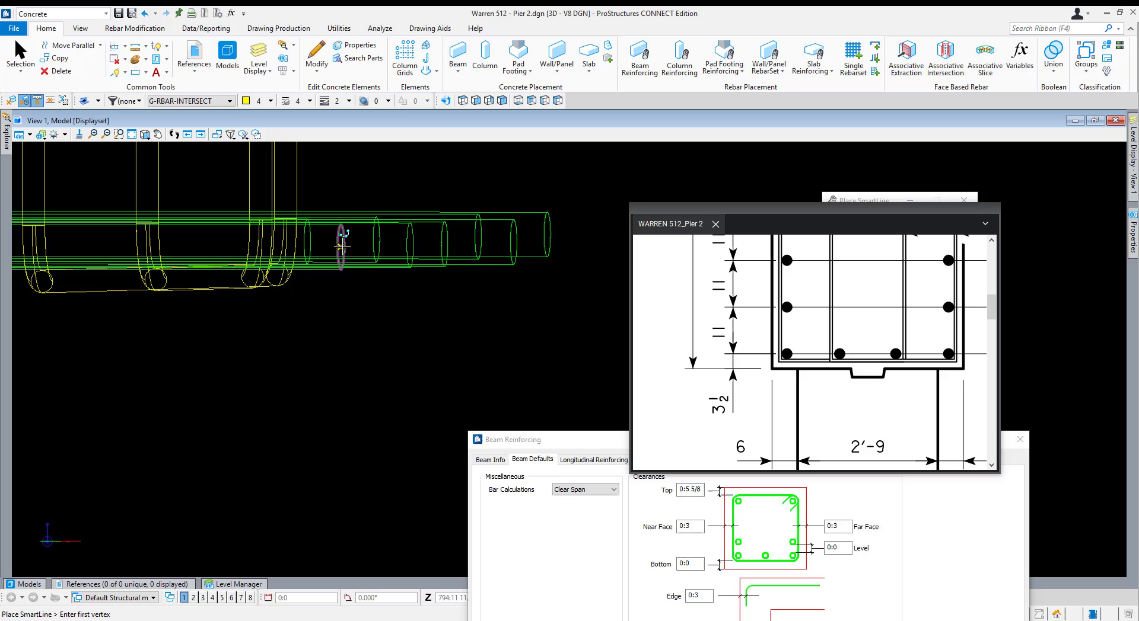
scroll(343, 246, "up", 5)
key("o")
scroll(342, 263, "down", 5)
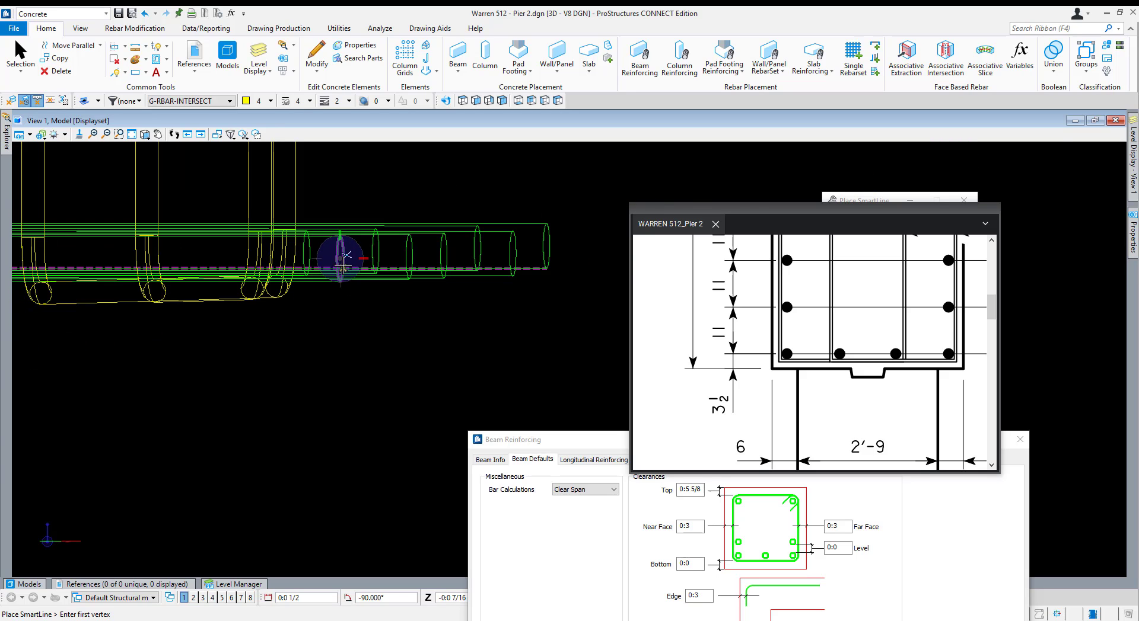
scroll(341, 258, "up", 5)
left_click(341, 256)
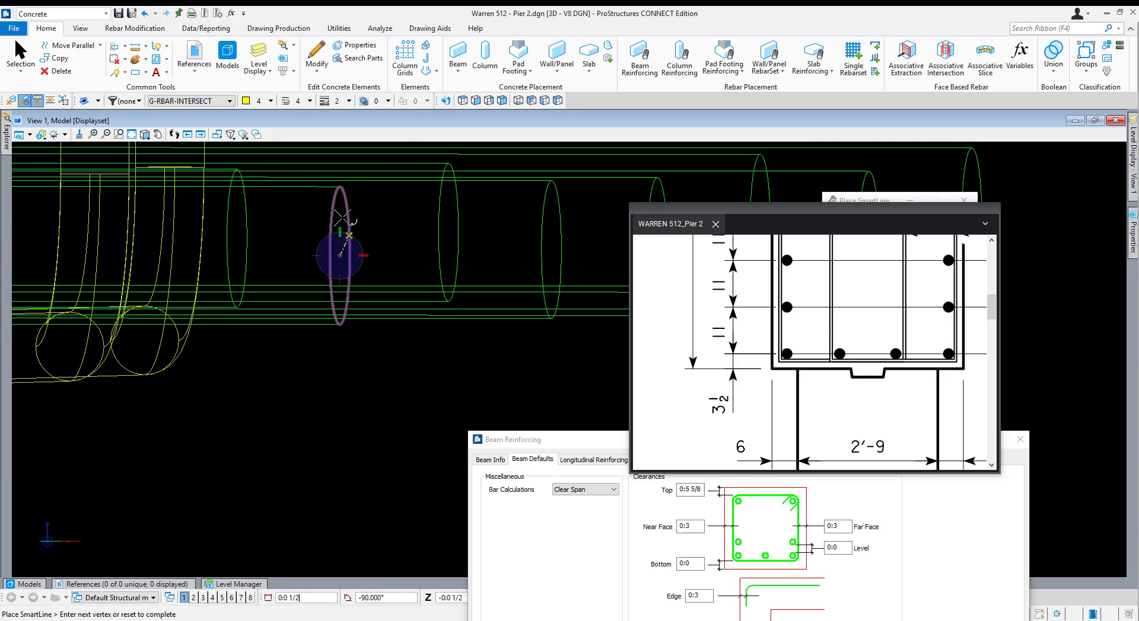
left_click(488, 101)
key("Return")
scroll(542, 329, "down", 2)
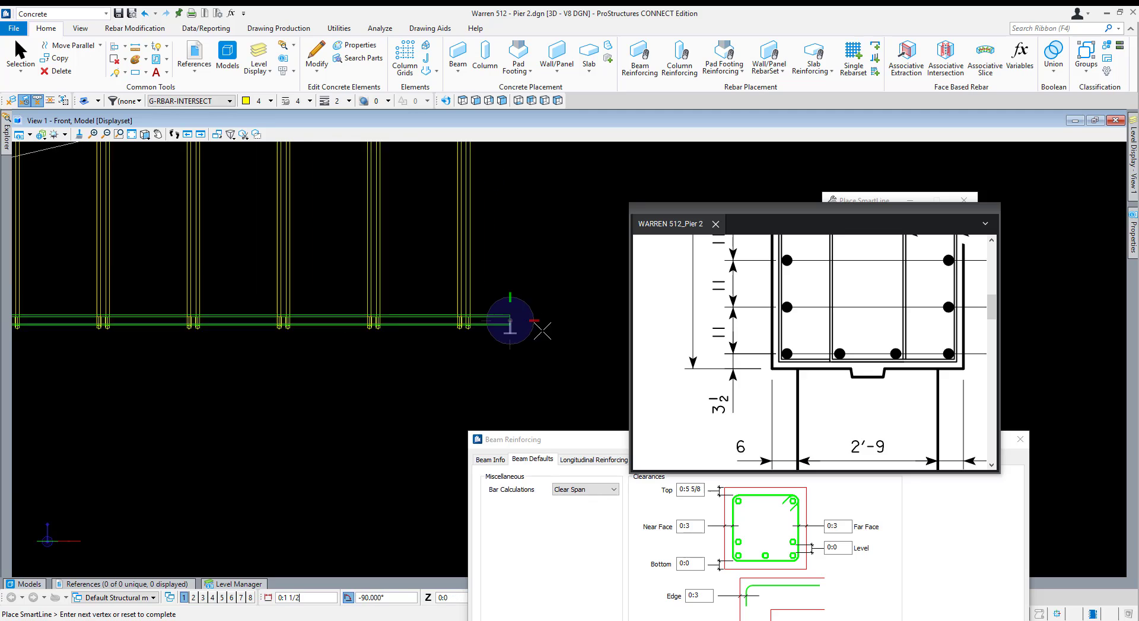
scroll(316, 314, "down", 2)
scroll(214, 321, "up", 3)
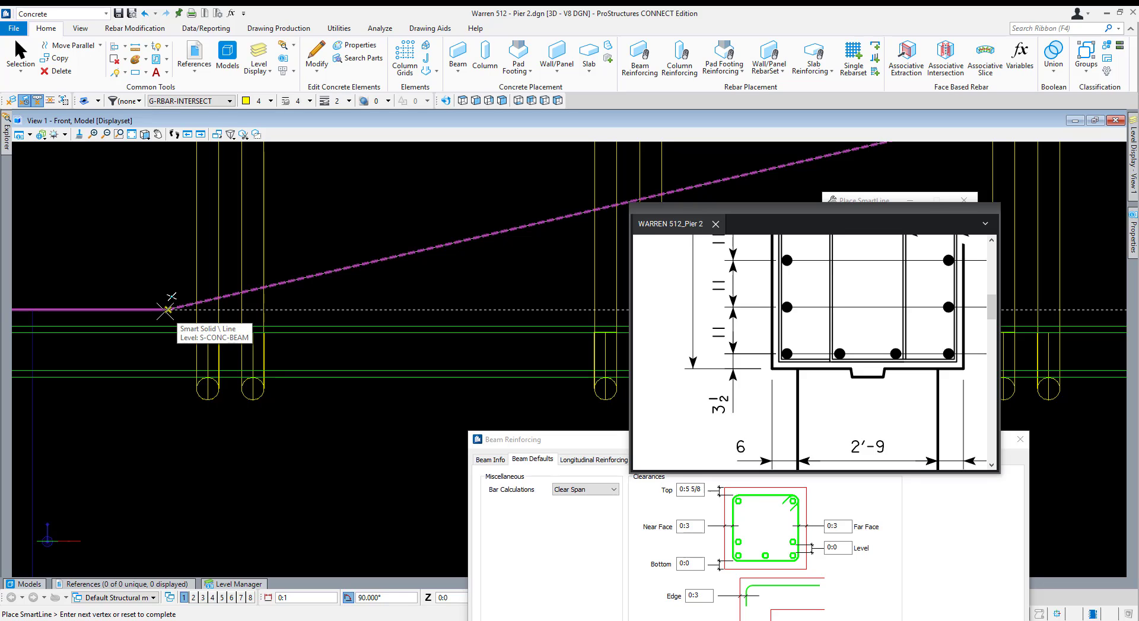
Set the beam's bottom clearance to 0:4 1/2 and check the bottom bar's offset with a SmartLine from the cap's bottom corner.
left_click(689, 566)
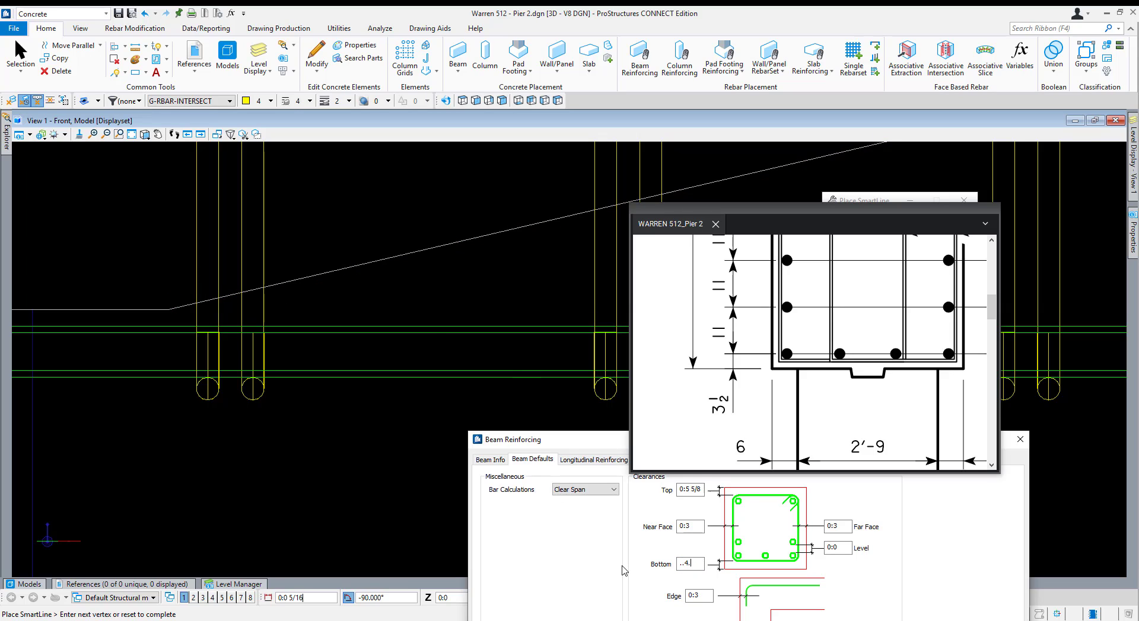
key("Tab")
scroll(324, 428, "down", 4)
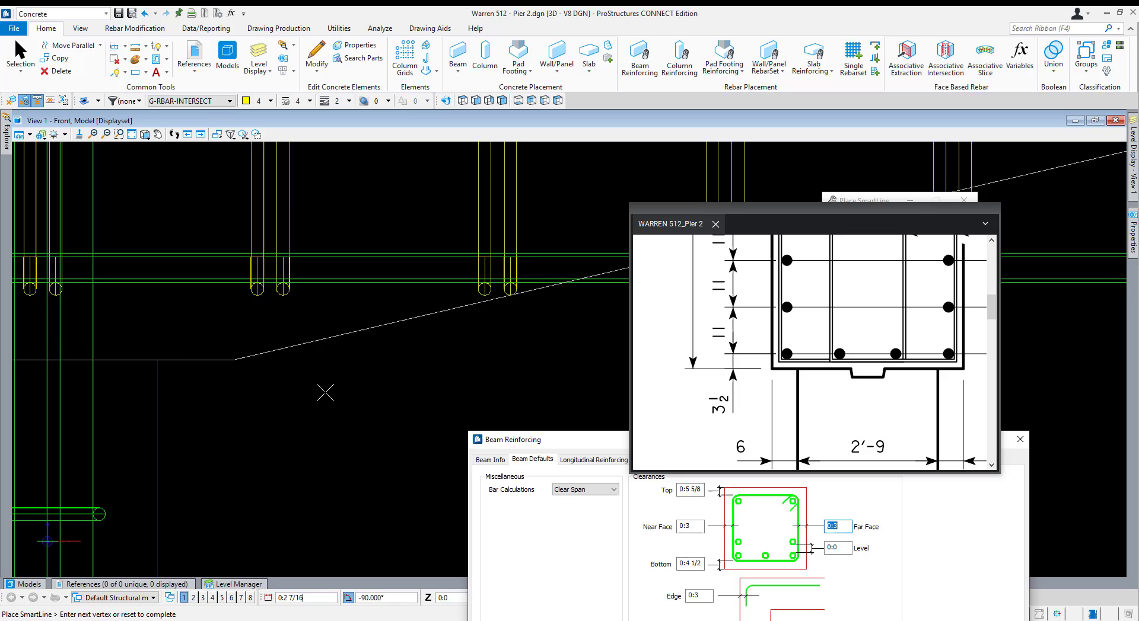
left_click(232, 359)
scroll(132, 353, "down", 3)
scroll(133, 353, "up", 6)
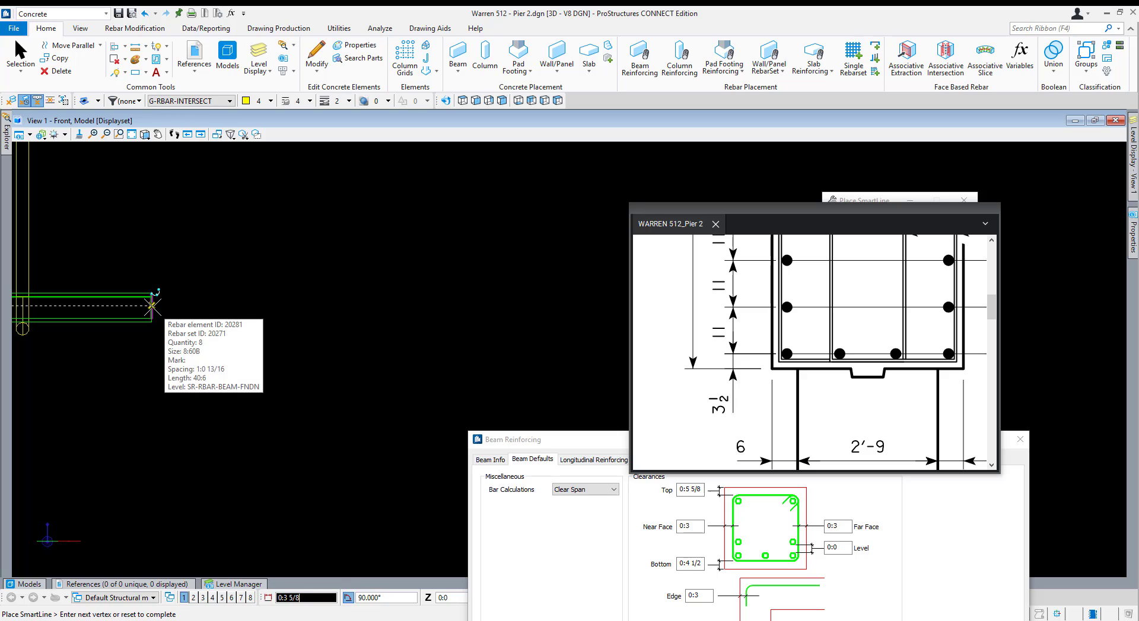
scroll(152, 306, "up", 4)
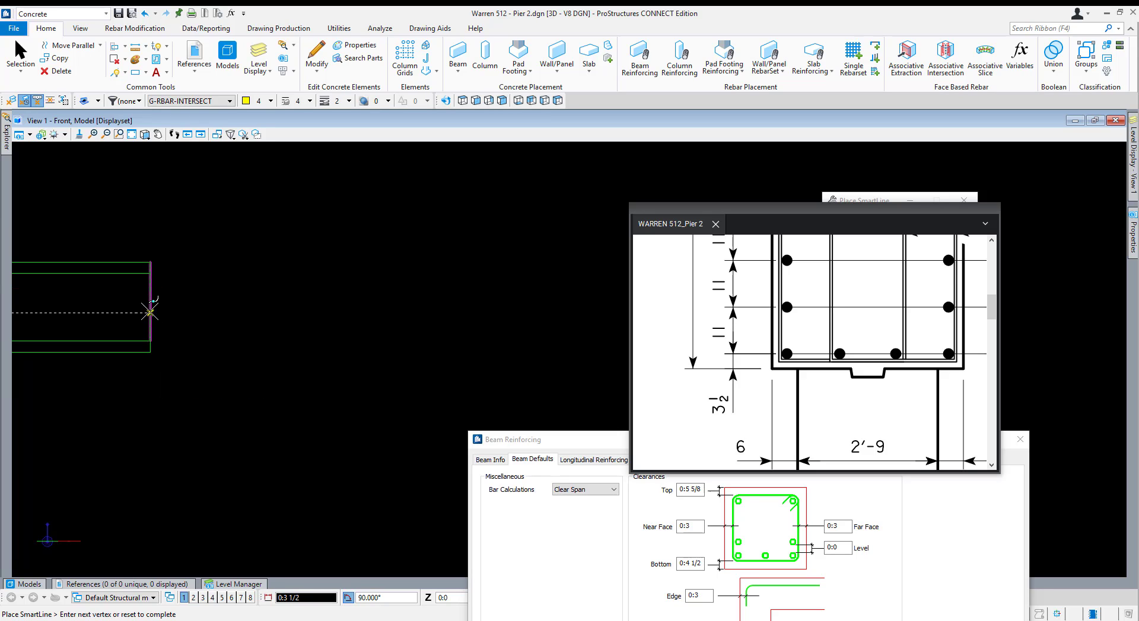
Cancel the measuring line and examine how the bottom bars sit against the stirrup corners in the right view.
middle_click_drag(210, 316, 331, 346, "shift")
scroll(148, 305, "up", 2)
scroll(148, 312, "down", 3)
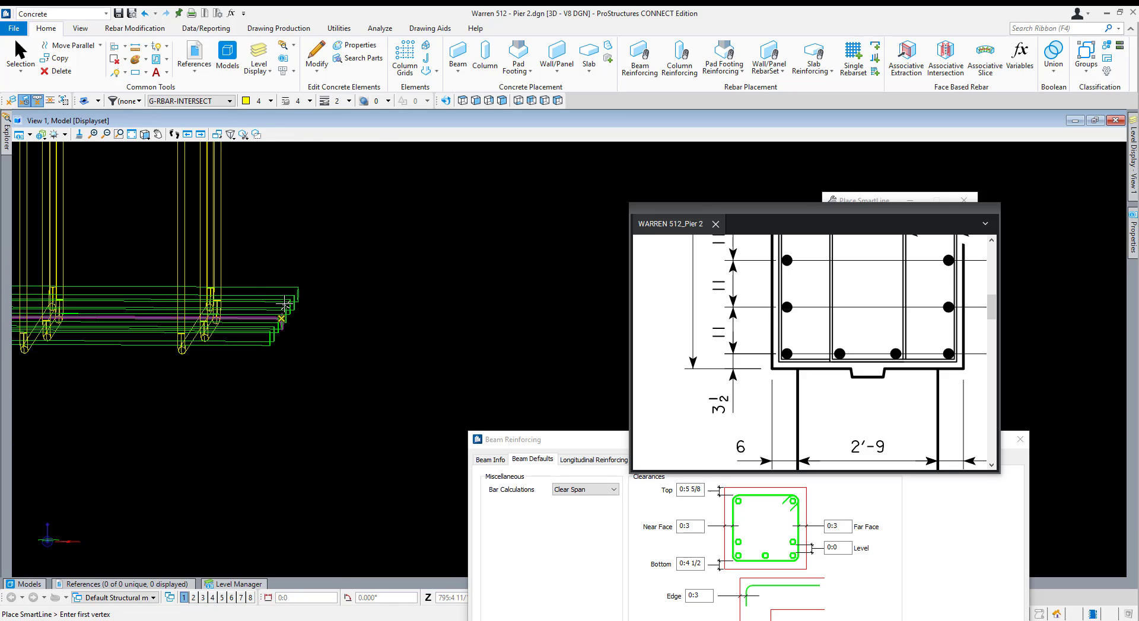
left_click(480, 102)
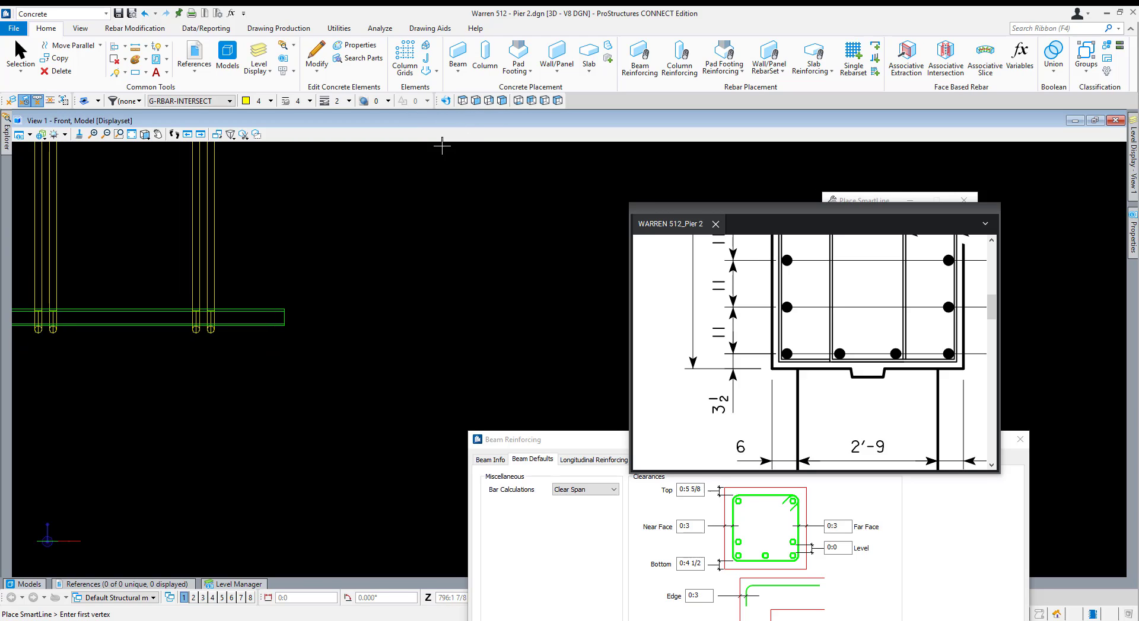
left_click(490, 102)
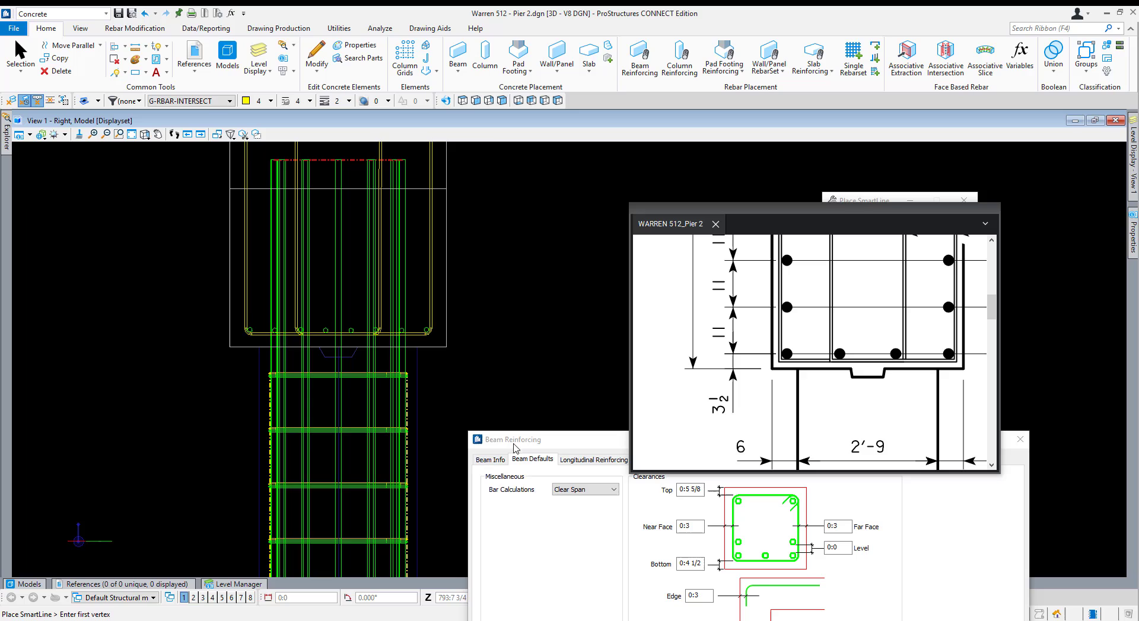
key("Escape")
scroll(415, 344, "up", 4)
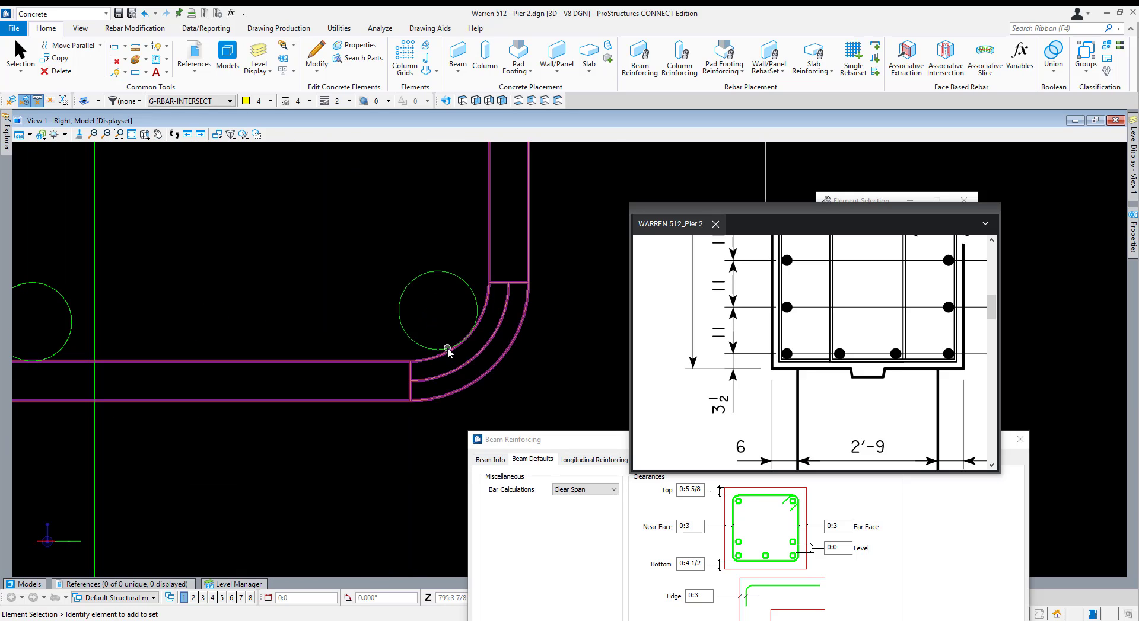
scroll(508, 337, "down", 3)
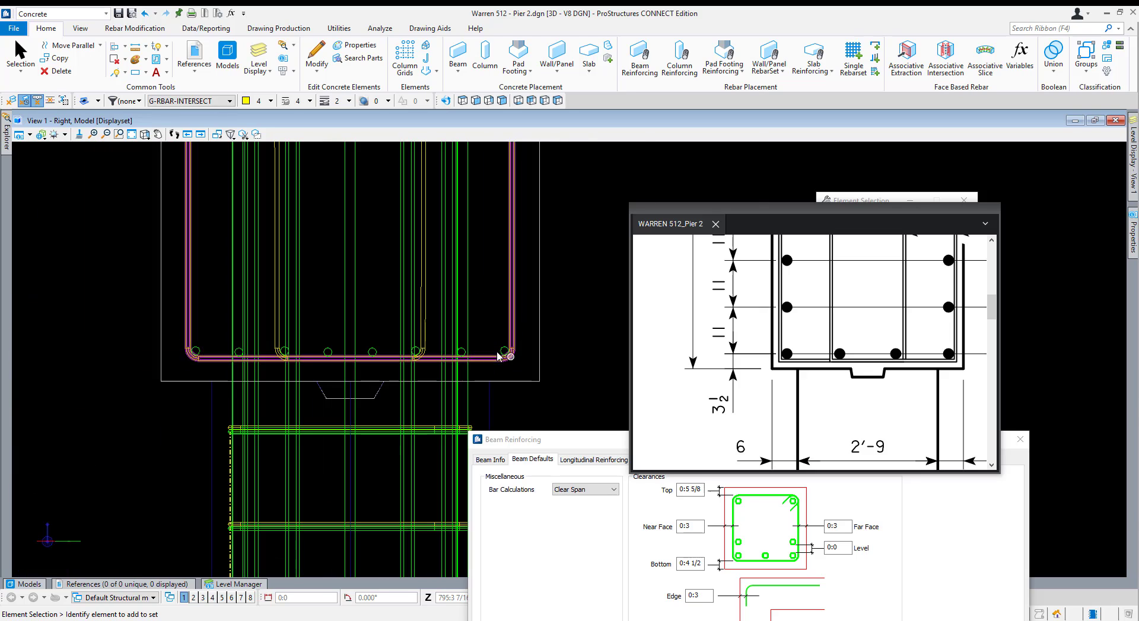
scroll(216, 356, "down", 2)
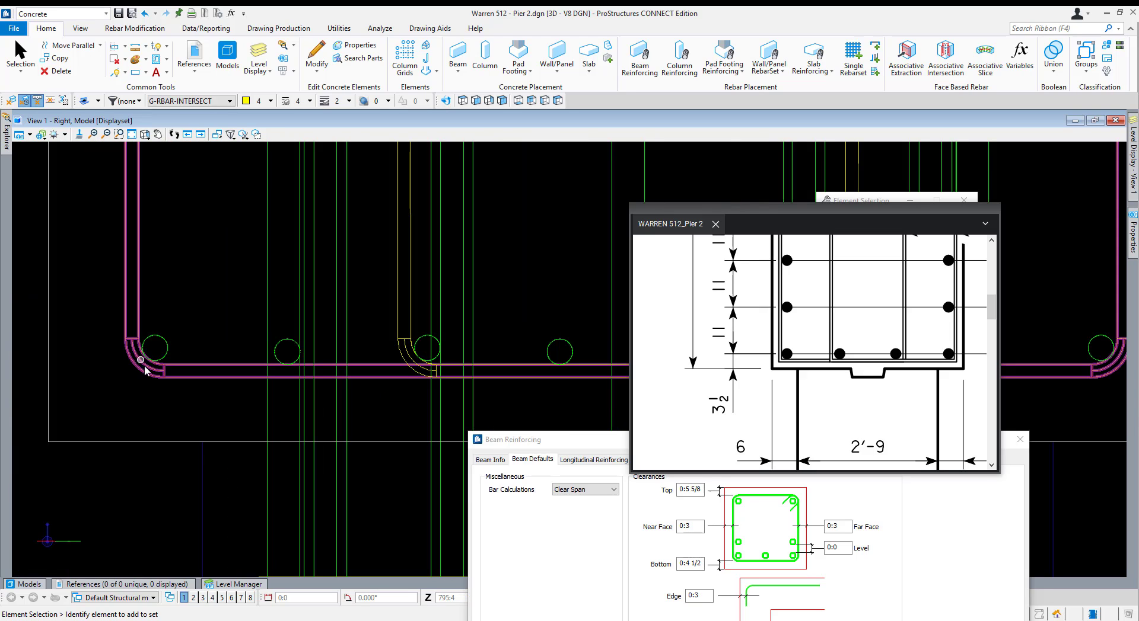
Try to measure with a SmartLine from the corner bottom bar's centre, and delete the stray line.
key("F2")
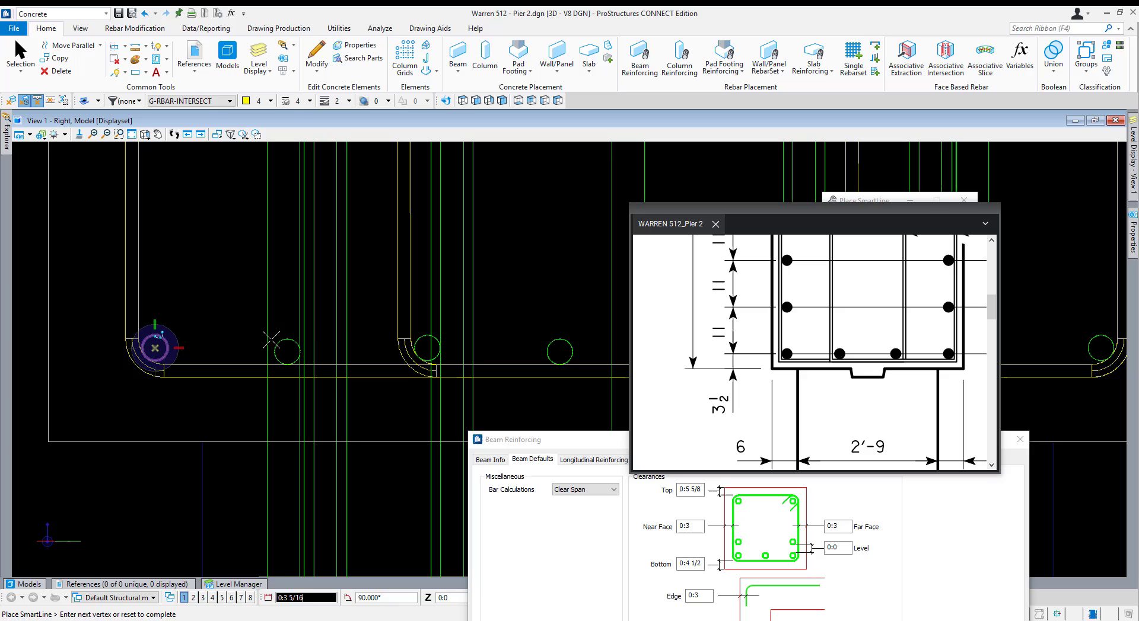
left_click(156, 348)
scroll(222, 332, "up", 3)
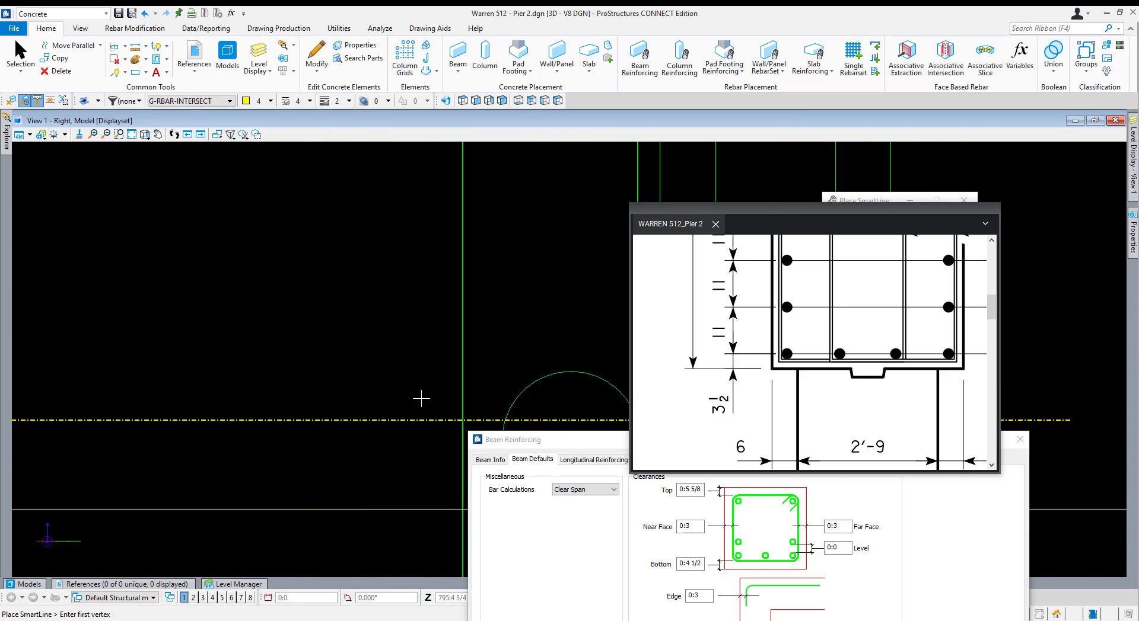
scroll(379, 362, "down", 2)
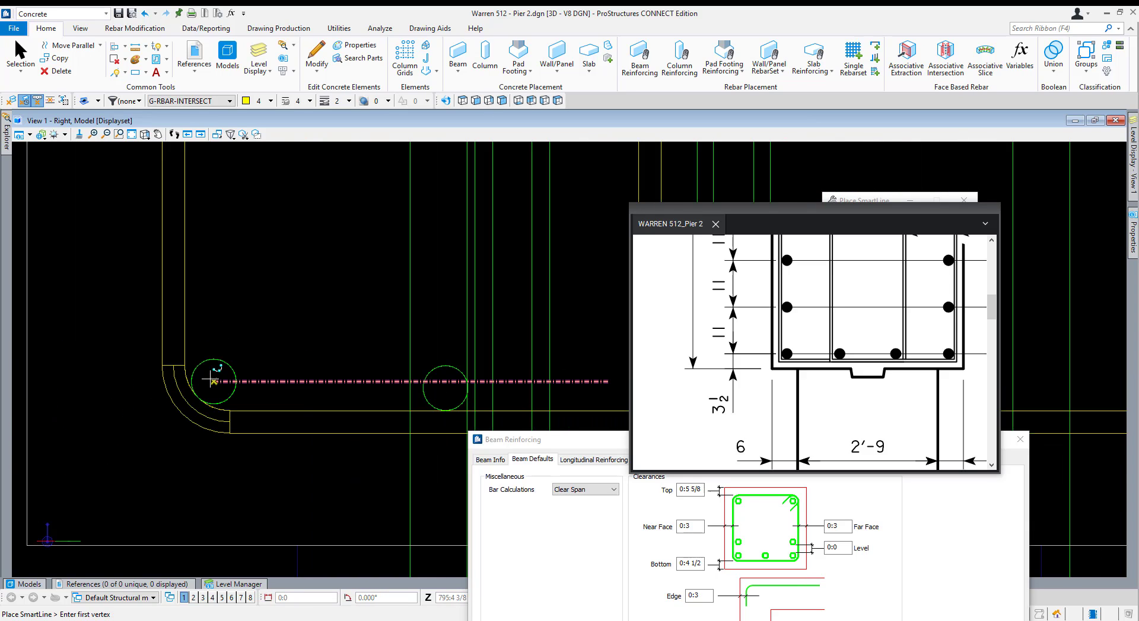
key("Escape")
left_click(320, 391)
scroll(202, 438, "down", 5)
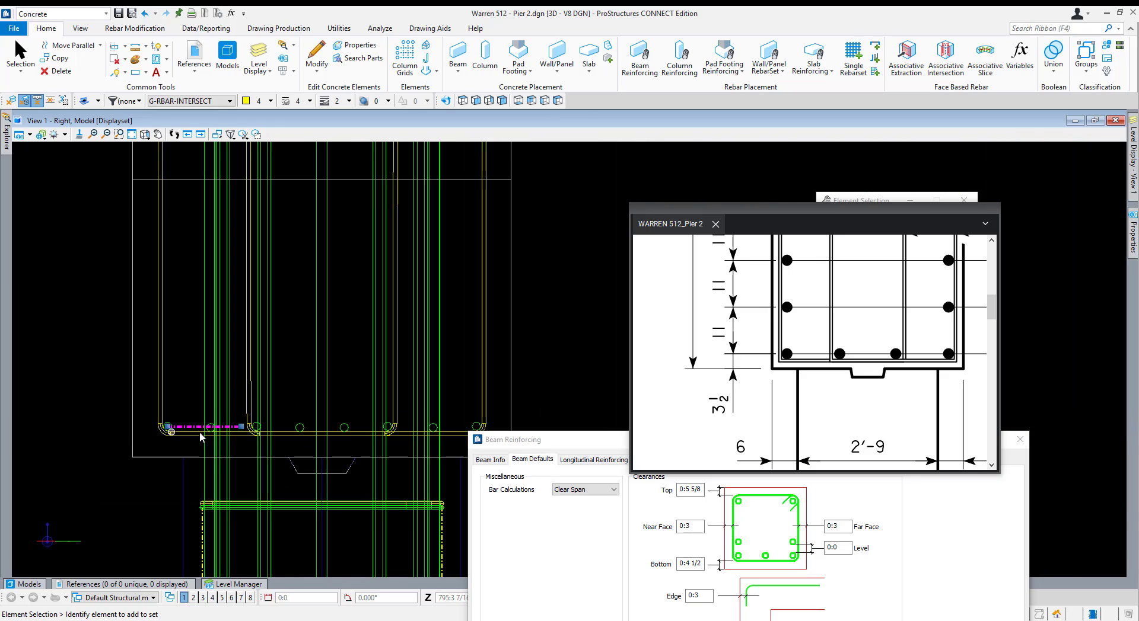
key("Delete")
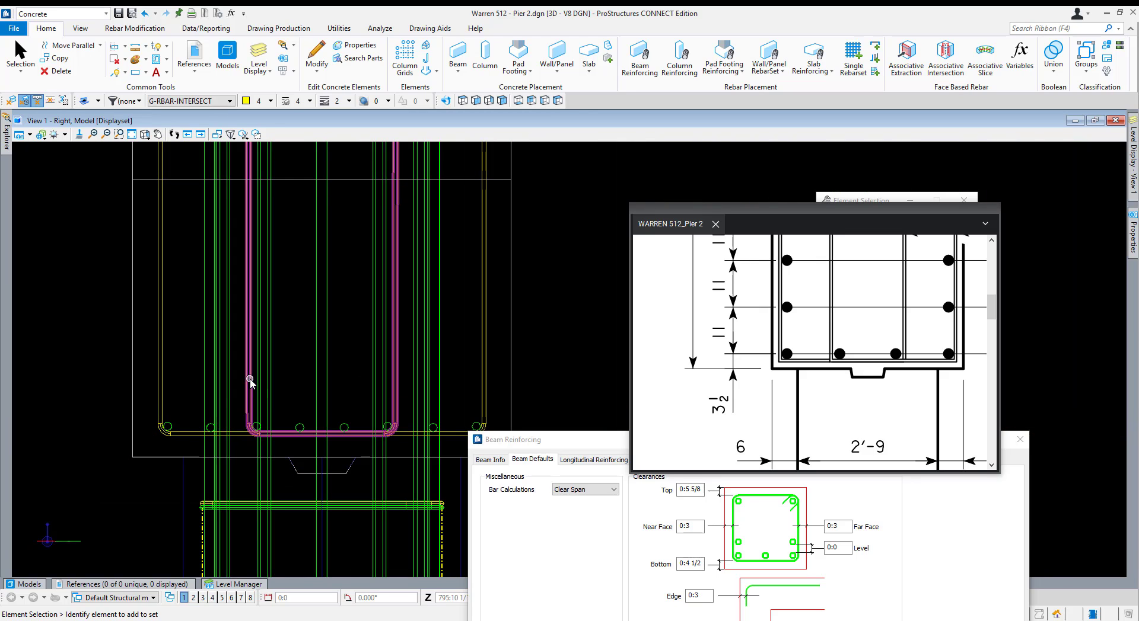
Return to the front view of the pier cap and rearrange the reference drawing and reinforcing dialog beside the model.
left_click(476, 100)
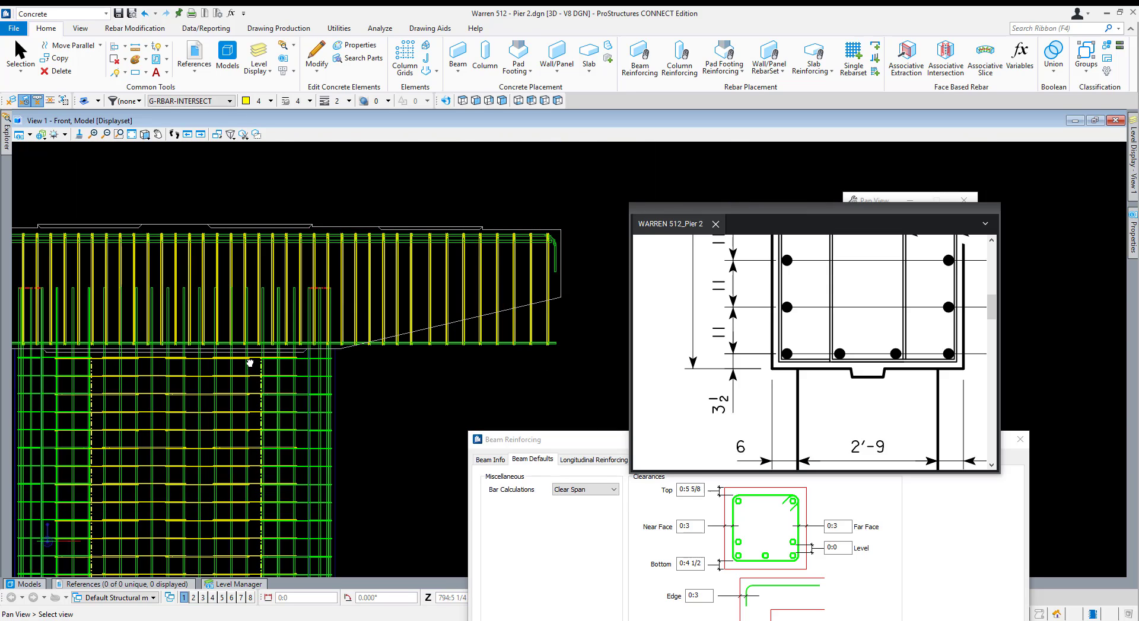
middle_click_drag(249, 363, 212, 365)
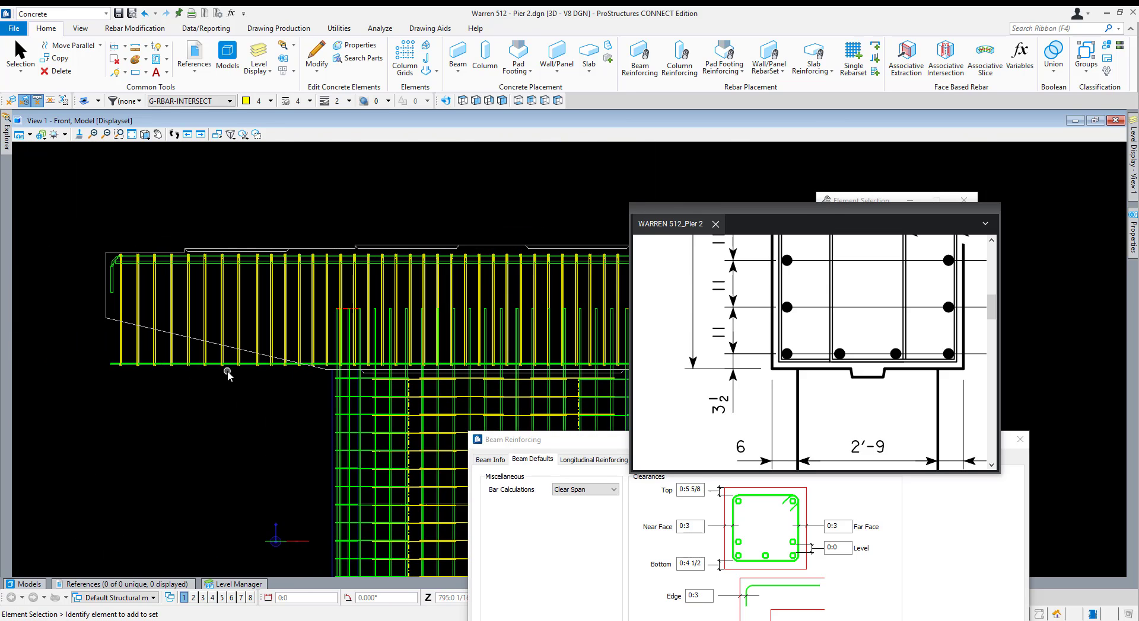
mouse_move(649, 206)
left_mouse_down()
mouse_move(786, 128)
mouse_move(774, 91)
left_mouse_up()
left_click_drag(701, 446, 604, 358)
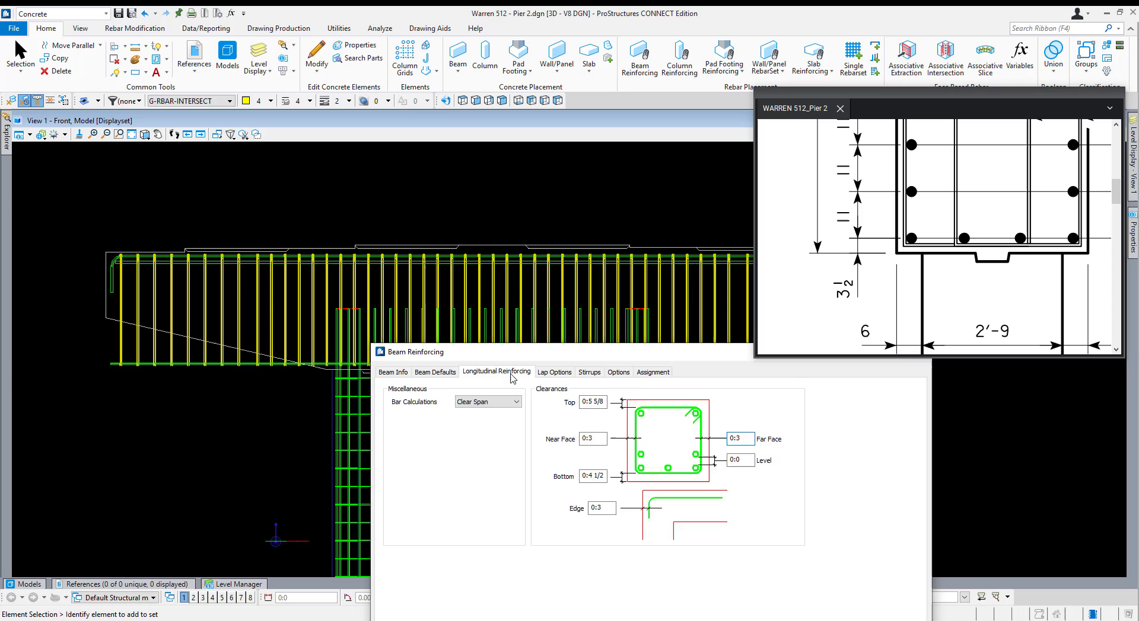
Set the left and right end conditions of the longitudinal T bars to None.
left_click(513, 373)
left_click_drag(527, 359, 466, 332)
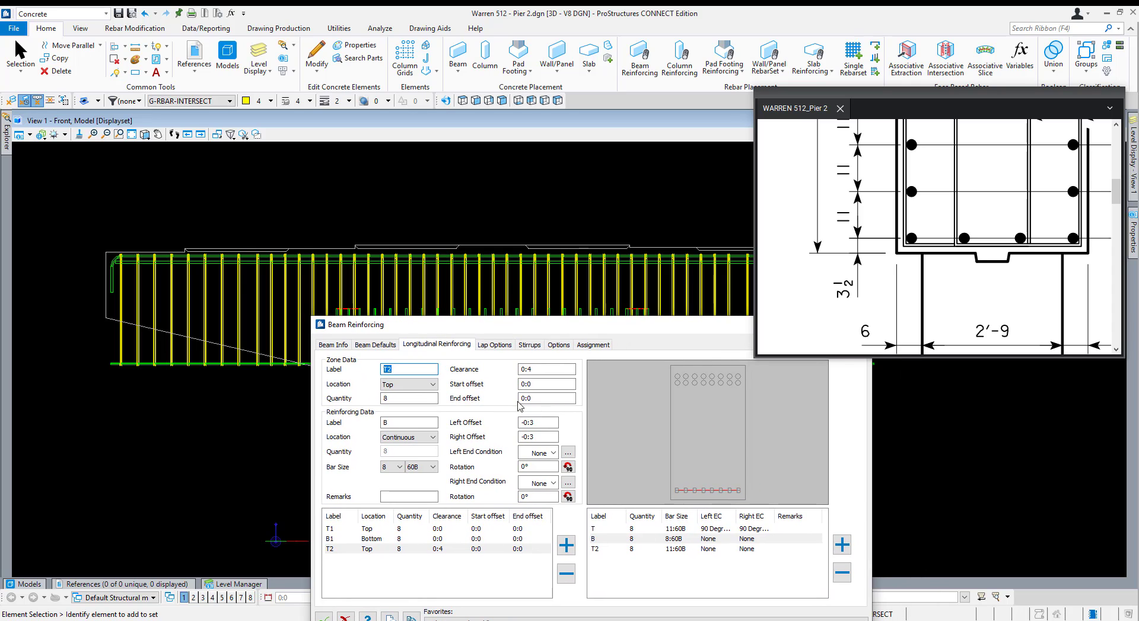
left_click(636, 530)
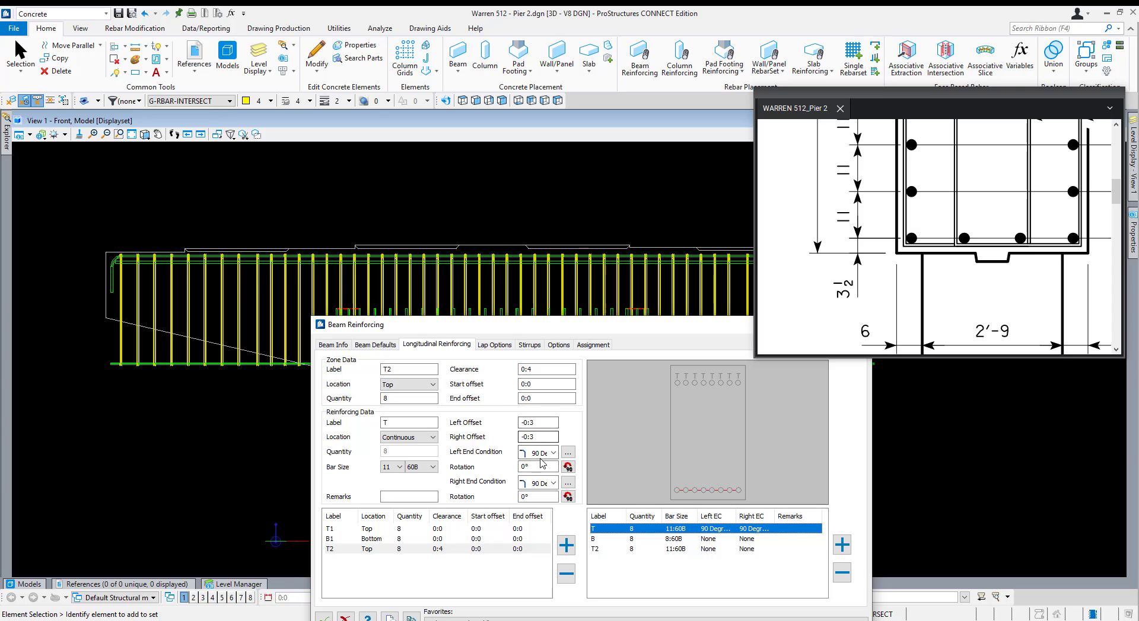
scroll(539, 456, "down", 1)
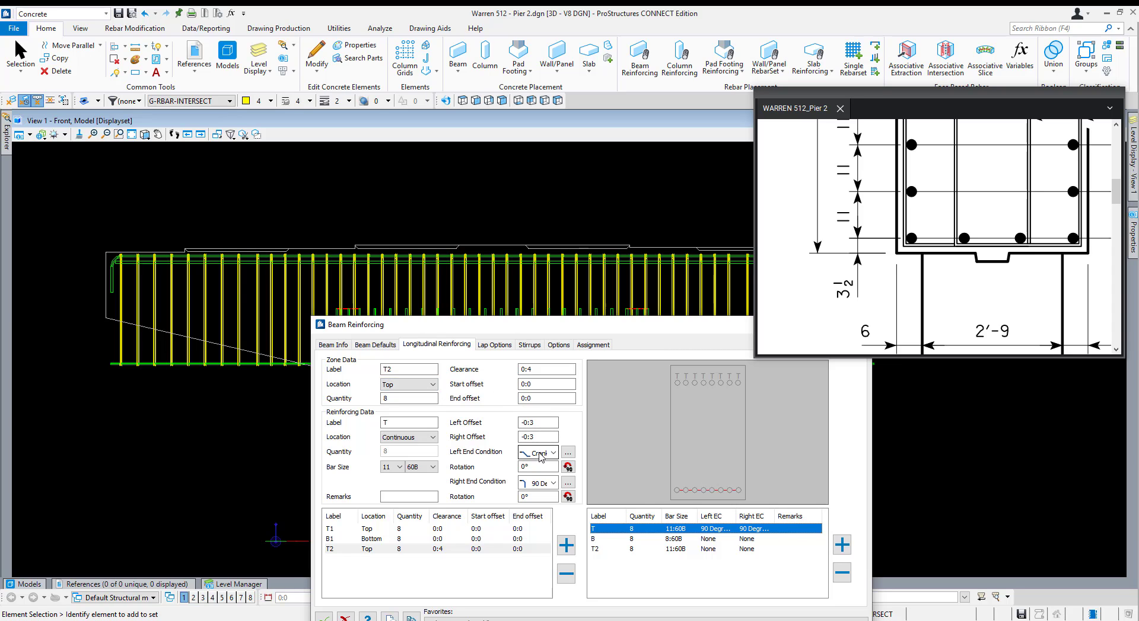
left_click(545, 484)
scroll(545, 491, "up", 2)
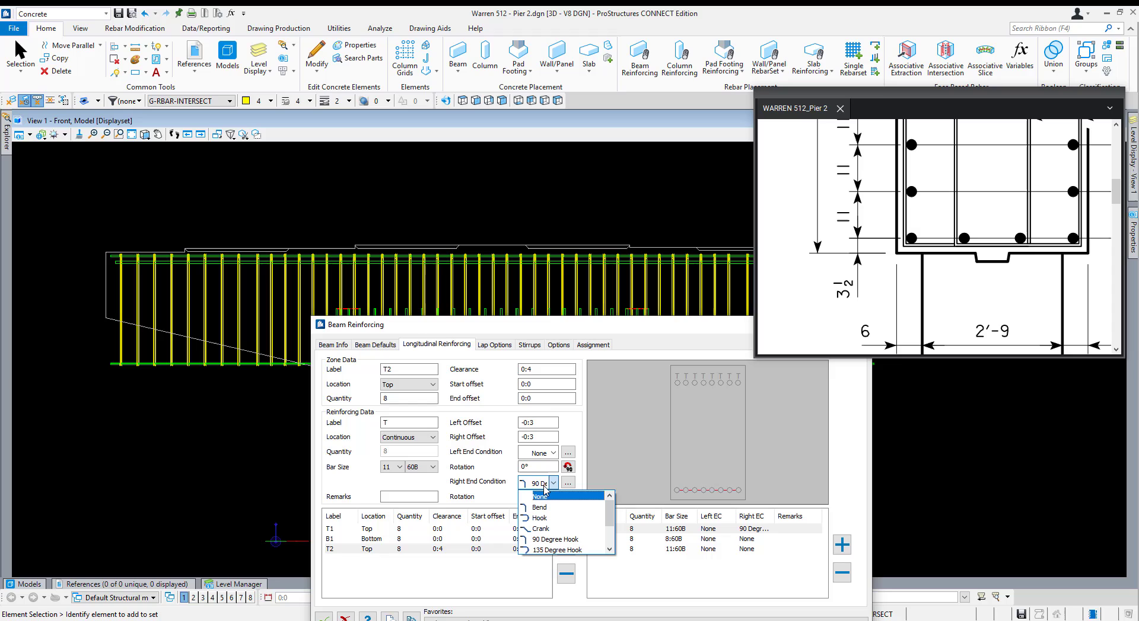
left_click(544, 496)
left_click(687, 578)
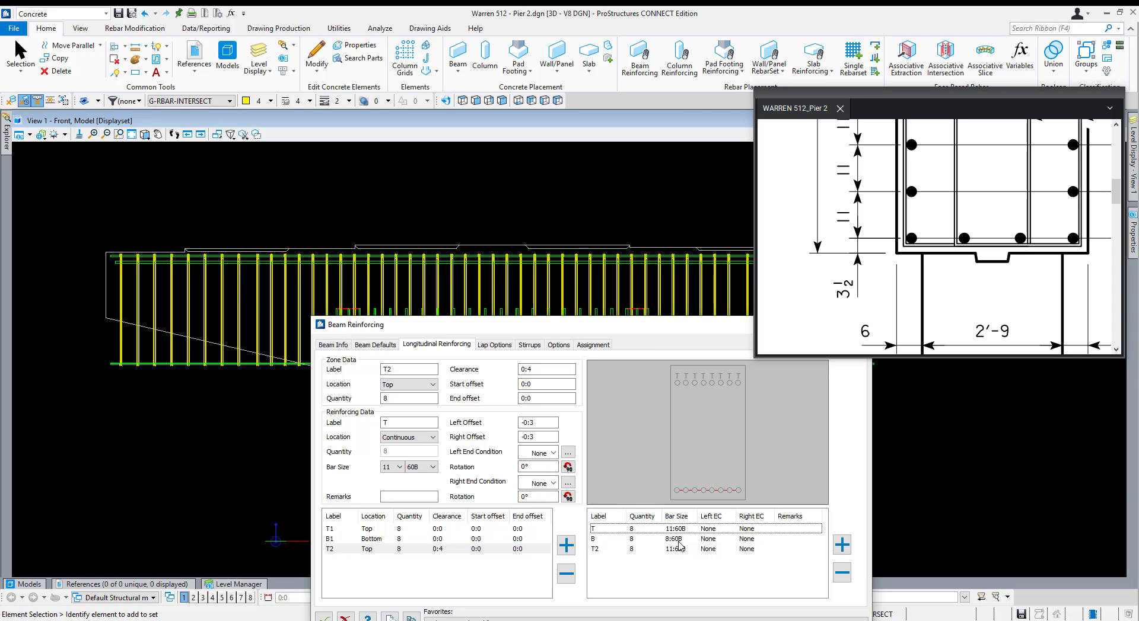
Check the offsets and end conditions of the B and T2 longitudinal bar entries.
left_click(680, 550)
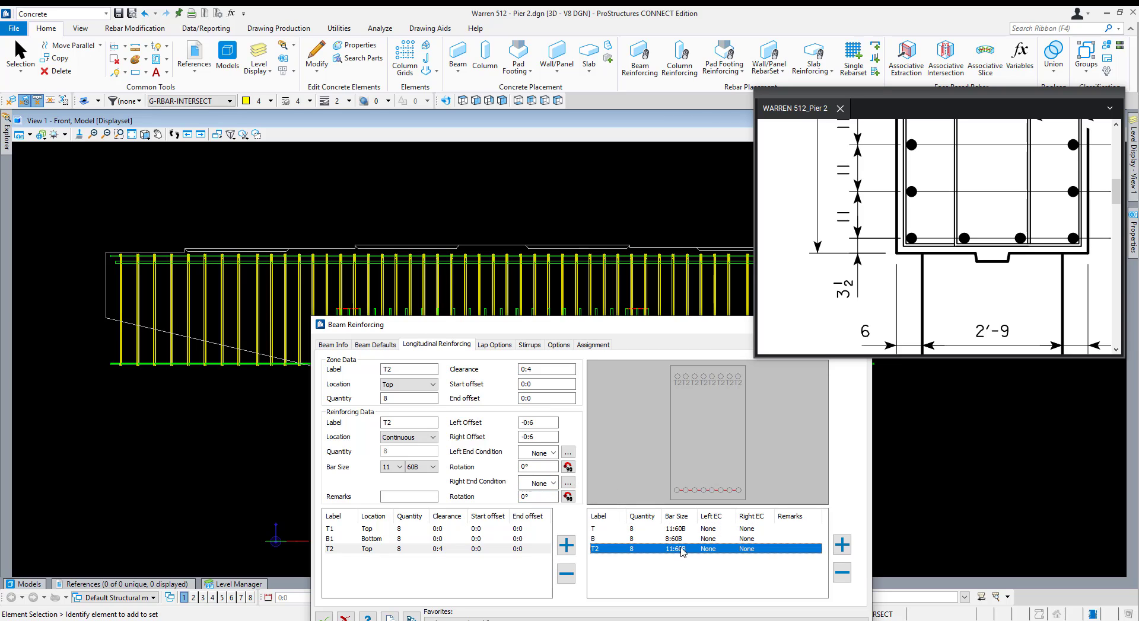
left_click(527, 424)
left_click(597, 539)
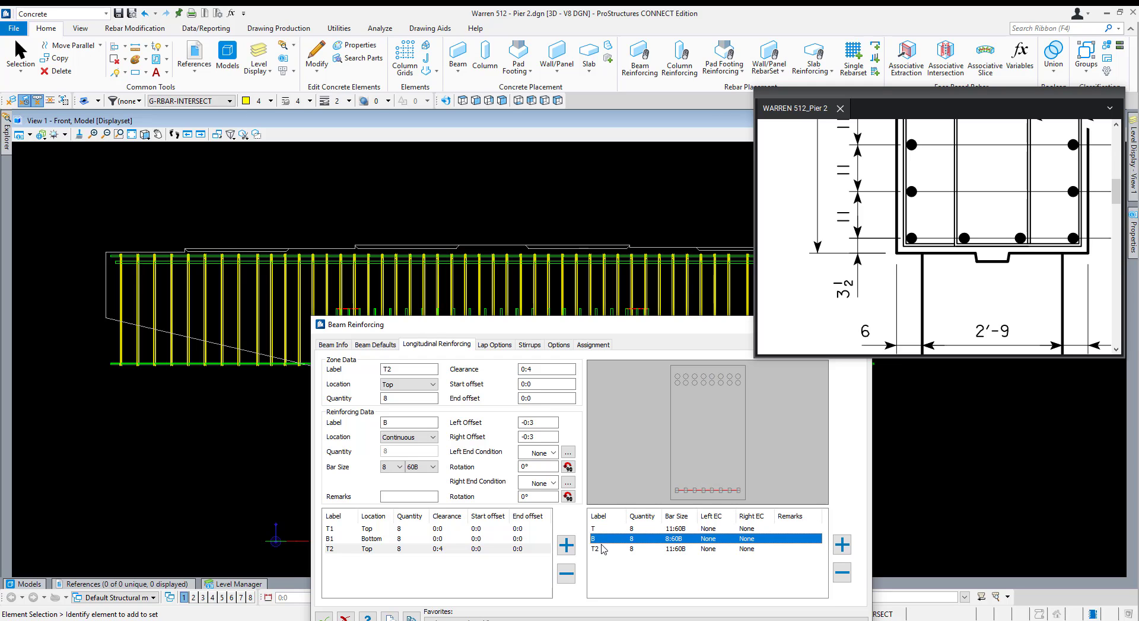
left_click(602, 549)
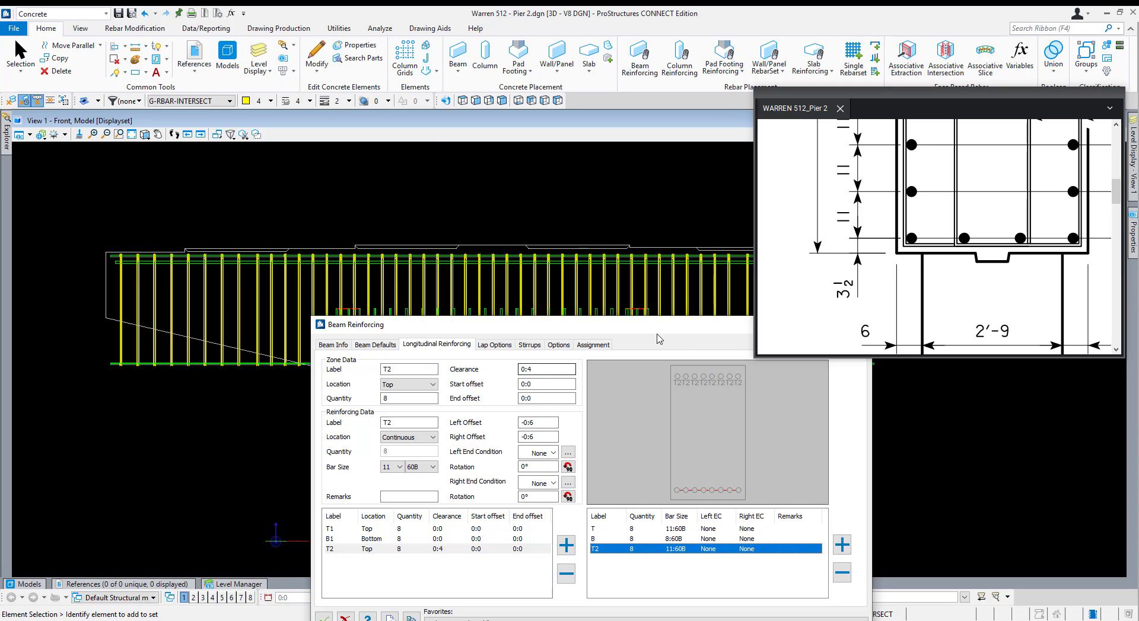
Relabel the T longitudinal bar entry as 11a1 to match the top bars on the Pier 2 section drawing.
left_click_drag(658, 326, 493, 290)
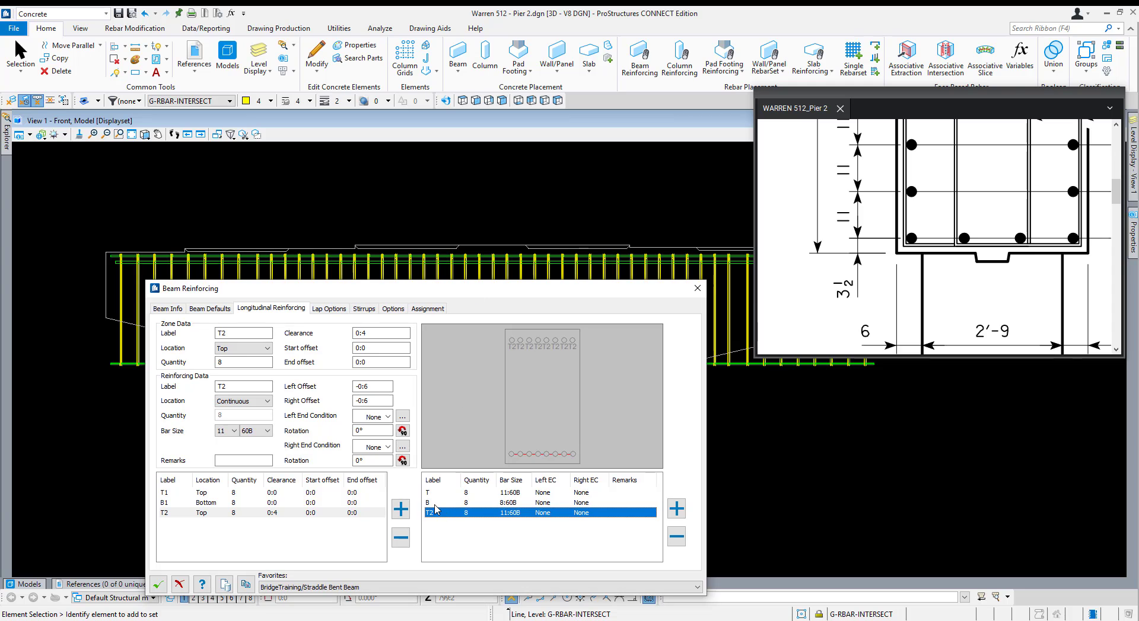
key("Up")
key("Up")
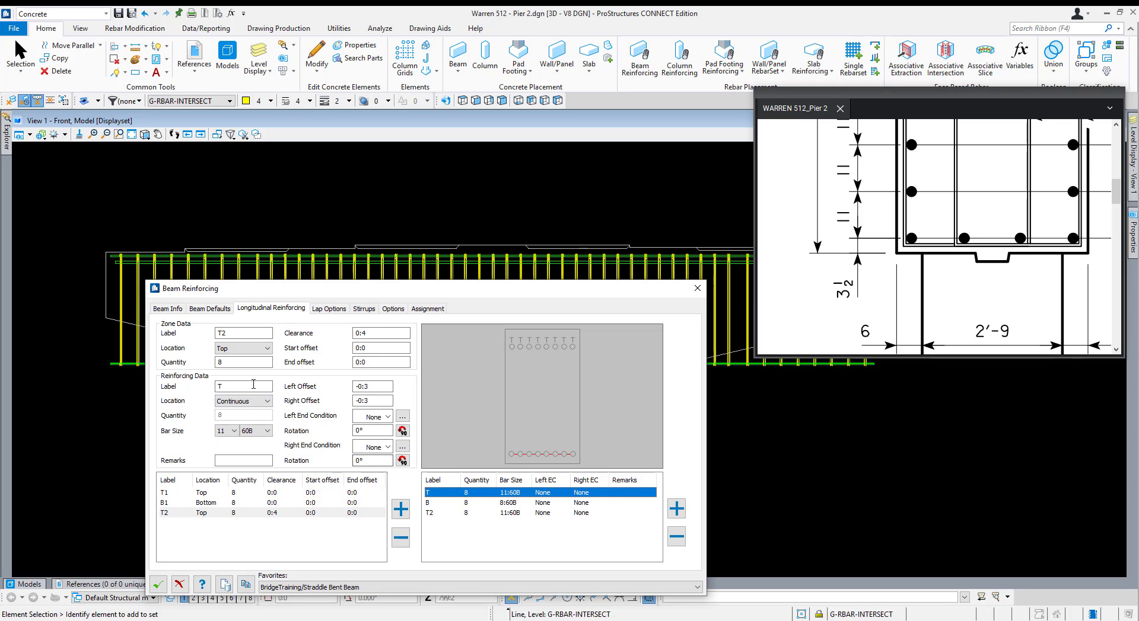
left_click_drag(231, 387, 211, 387)
left_click_drag(972, 189, 907, 335)
mouse_move(905, 253)
left_mouse_down()
mouse_move(859, 322)
mouse_move(861, 373)
left_mouse_up()
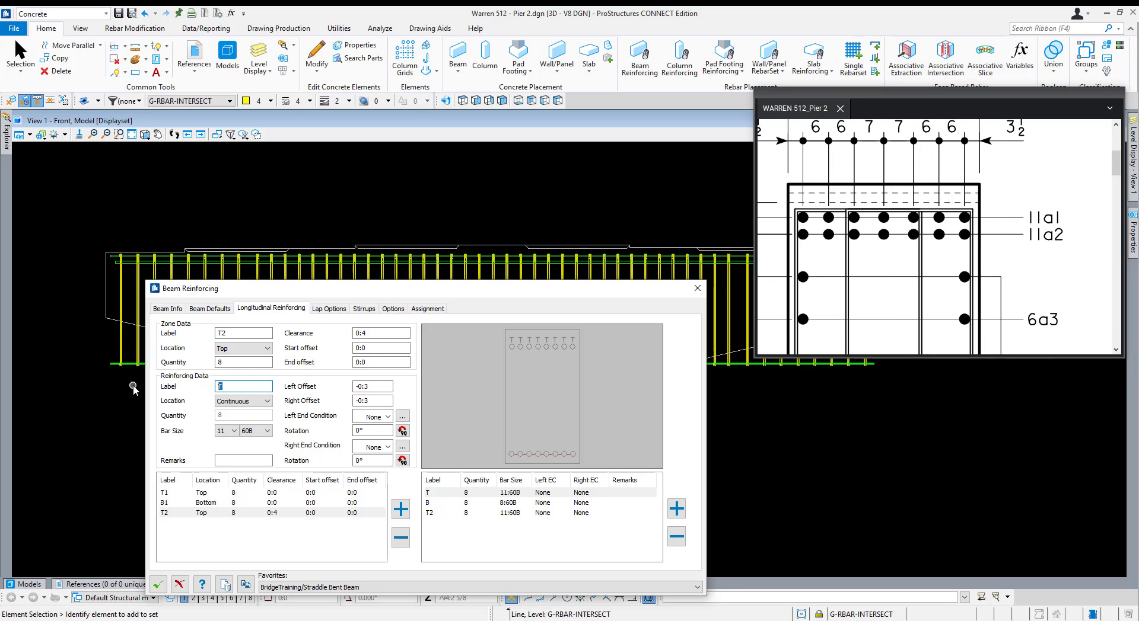
type("11a1")
key("Tab")
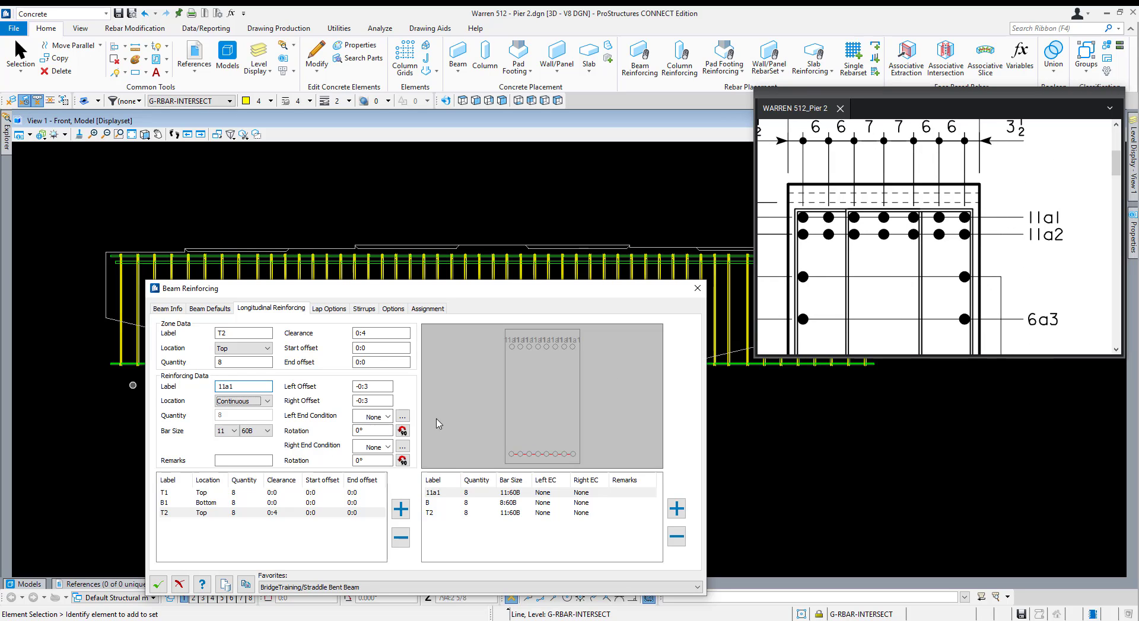
Relabel the T2 longitudinal bar entry as 11a2.
left_click(460, 513)
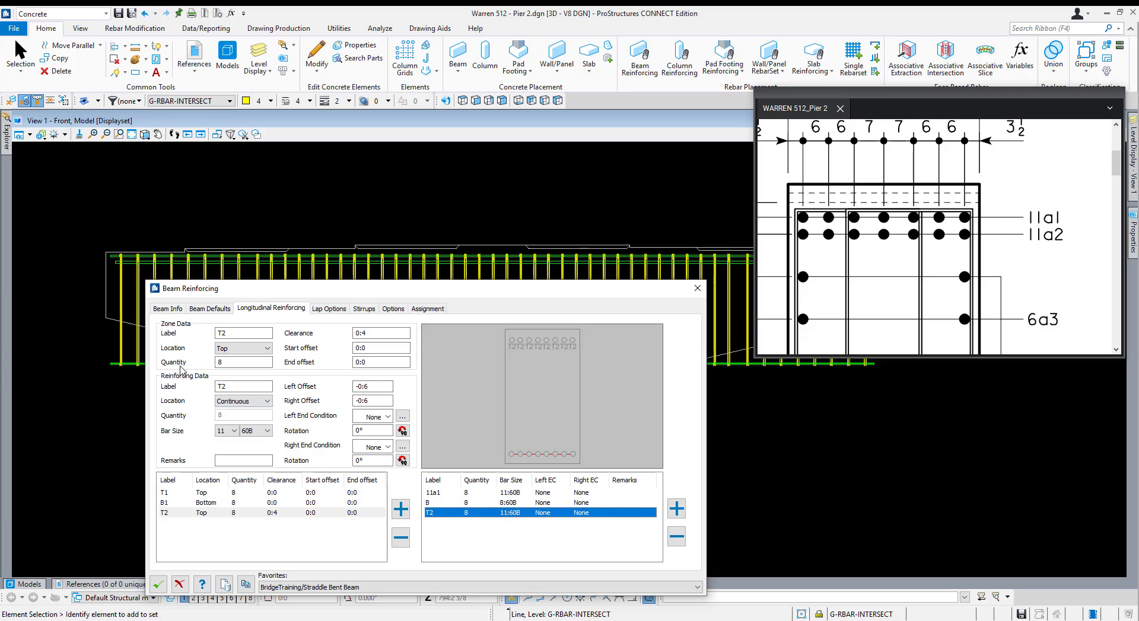
double_click(242, 389)
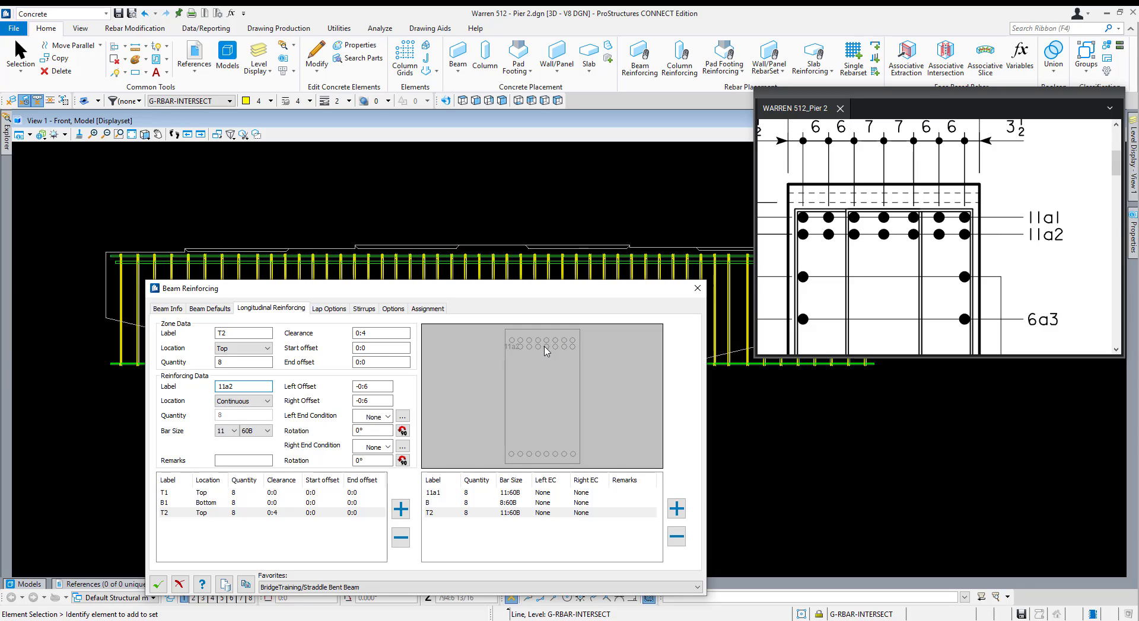
key("Tab")
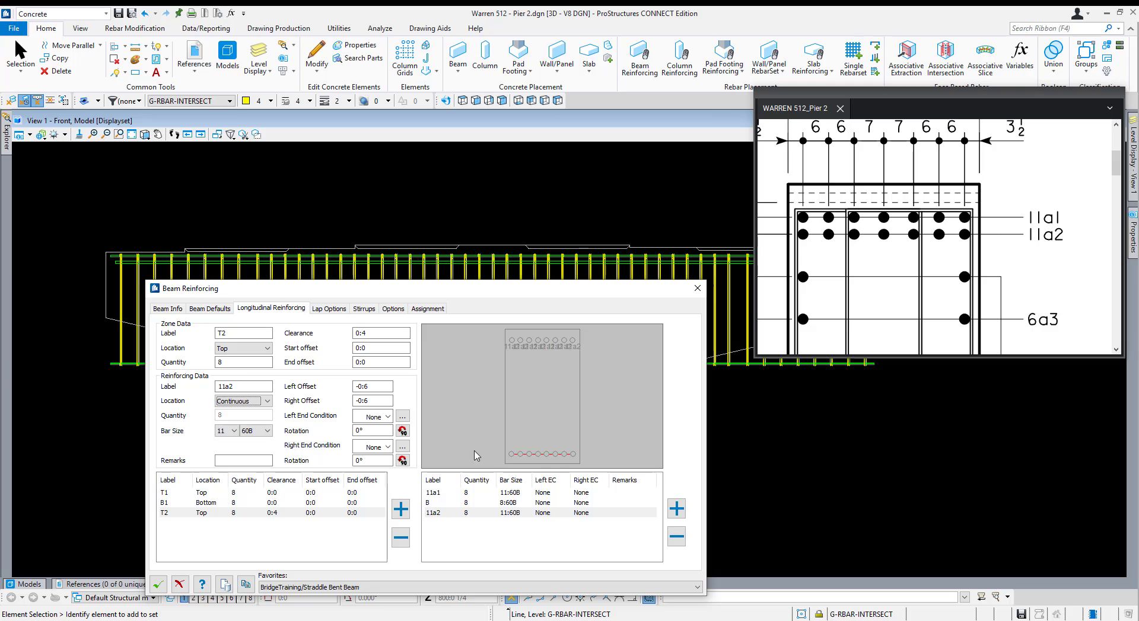
Relabel the B longitudinal bar entry as 8b1, following the bottom bars on the section drawing.
scroll(912, 350, "down", 4)
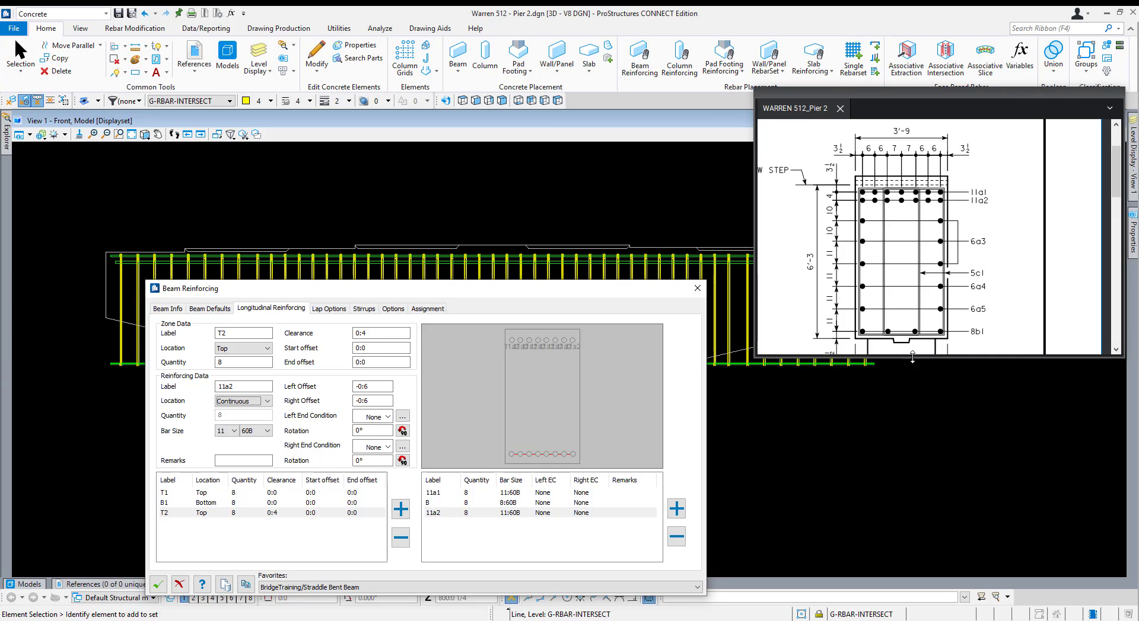
left_click(483, 503)
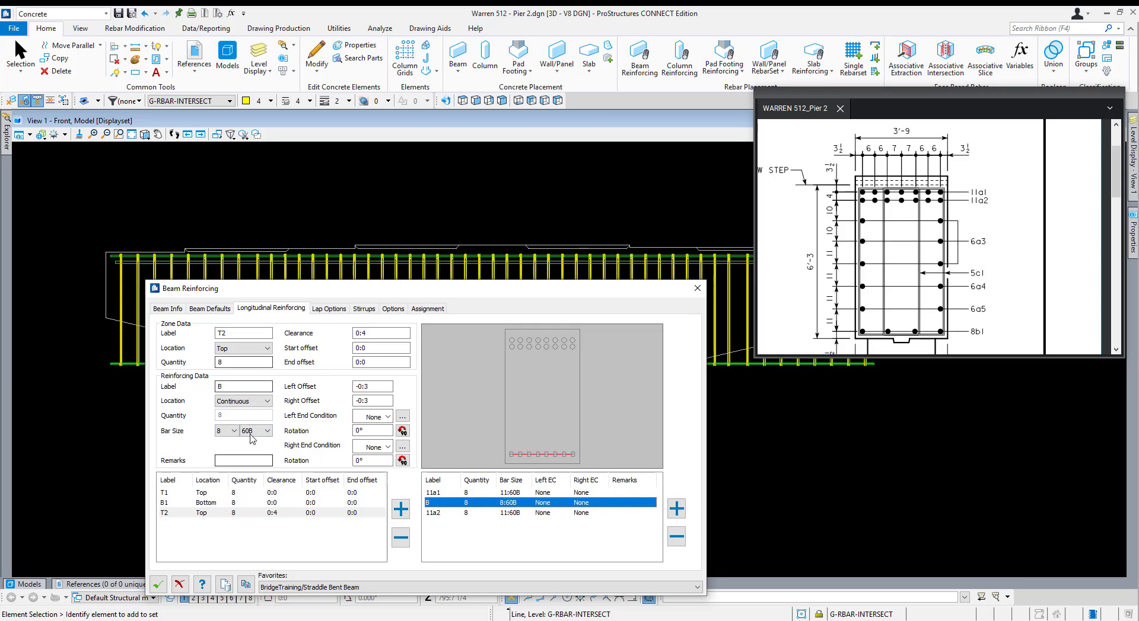
left_click(221, 387)
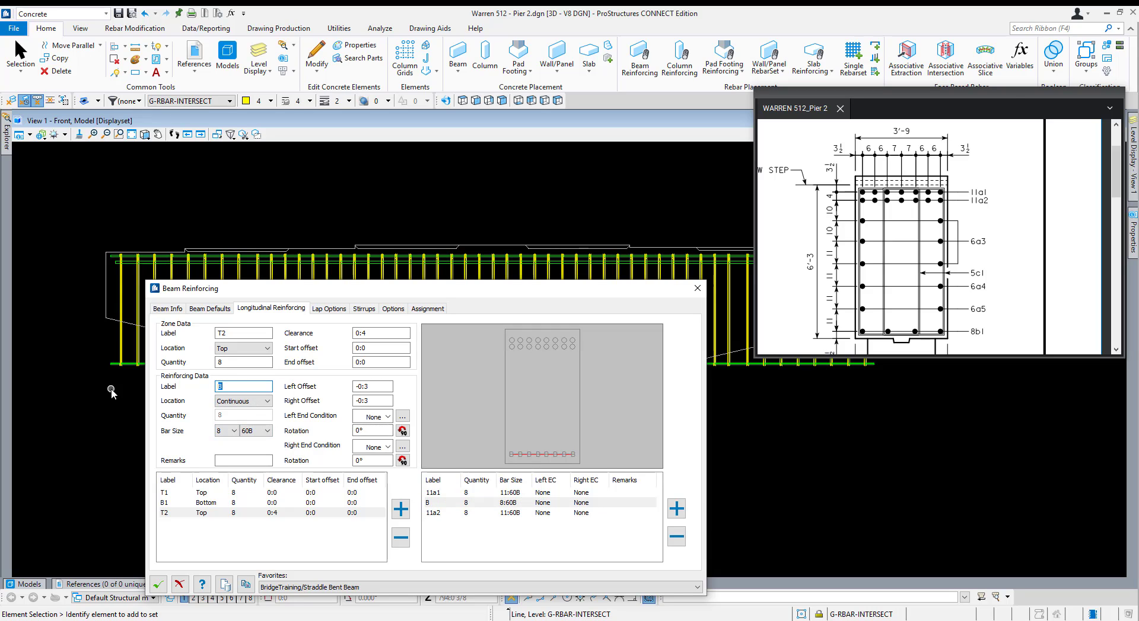
type("8b1")
key("Tab")
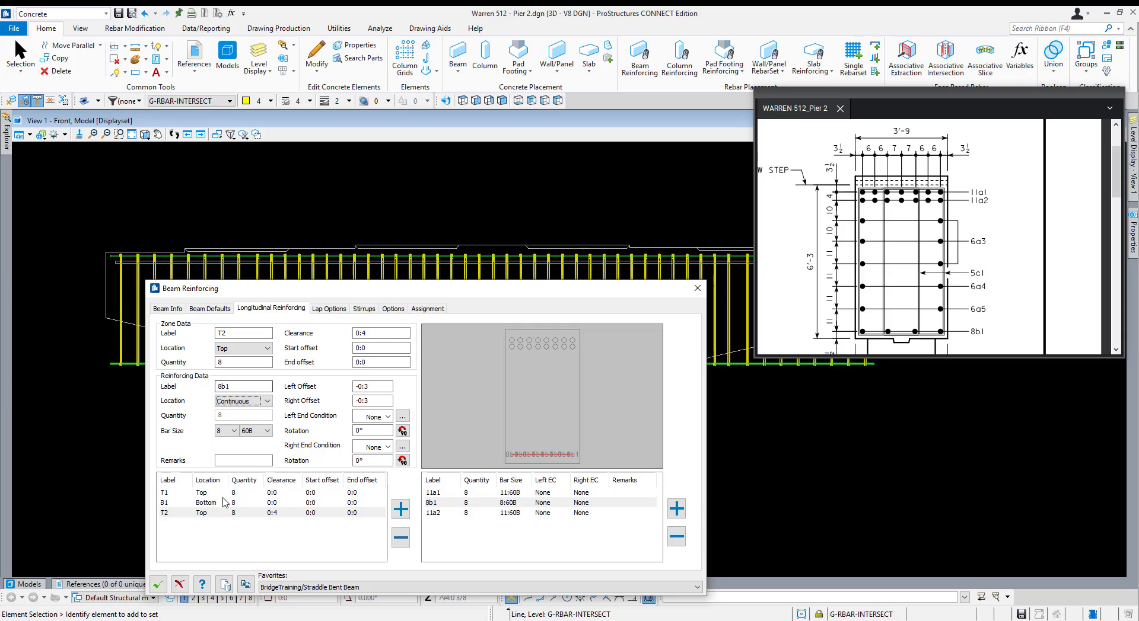
Set the quantity of bars in the B1 bottom zone to 4.
left_click(214, 503)
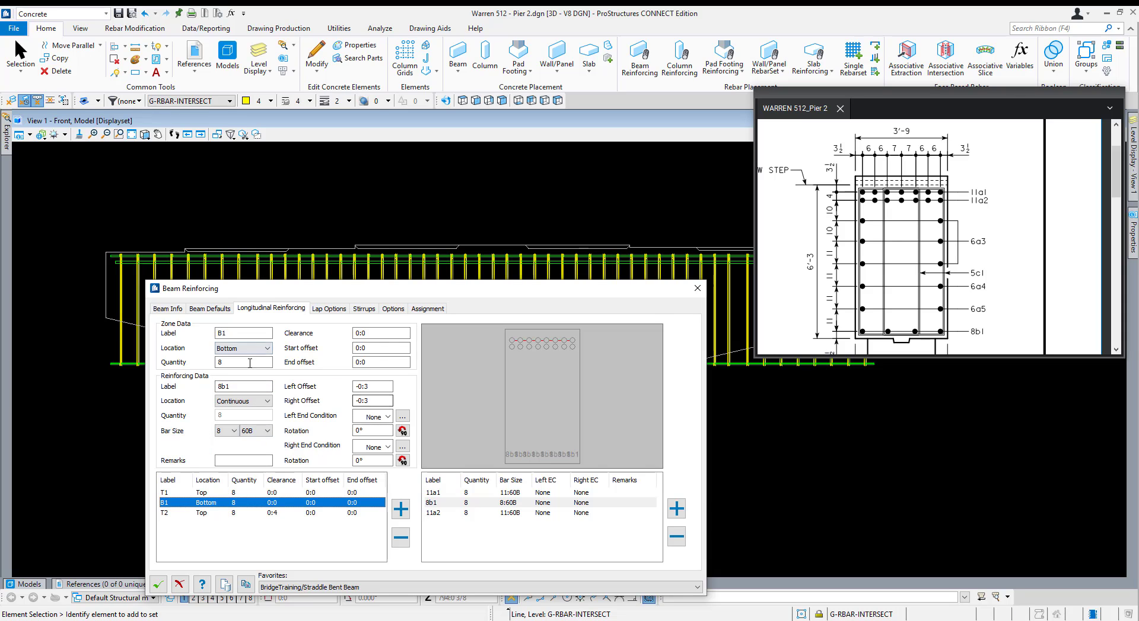
left_click(234, 362)
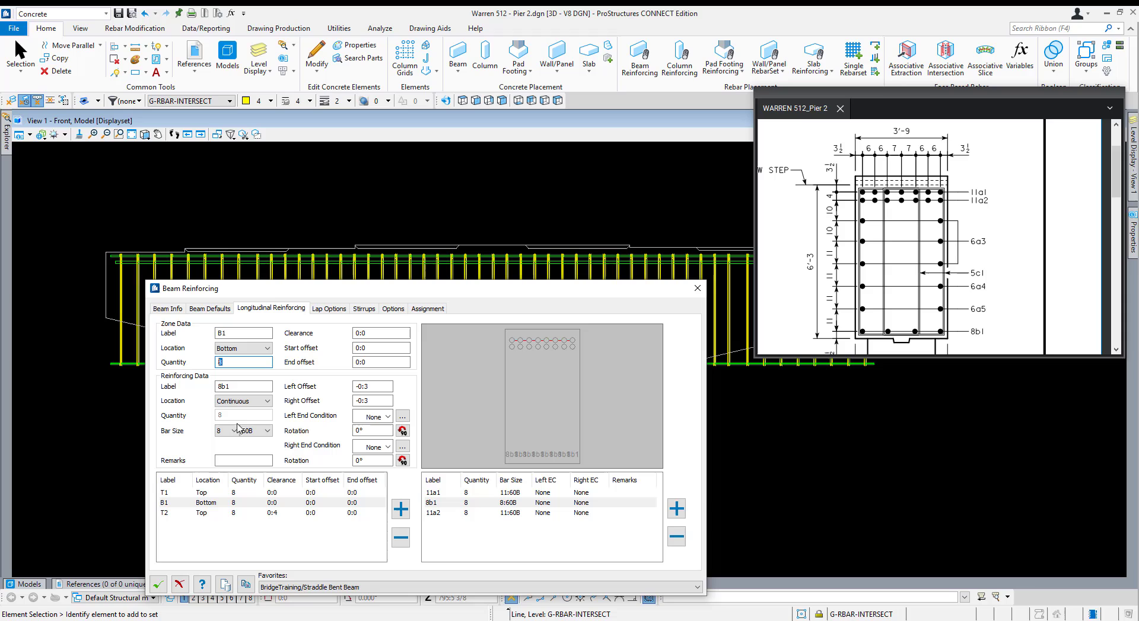
key("Tab")
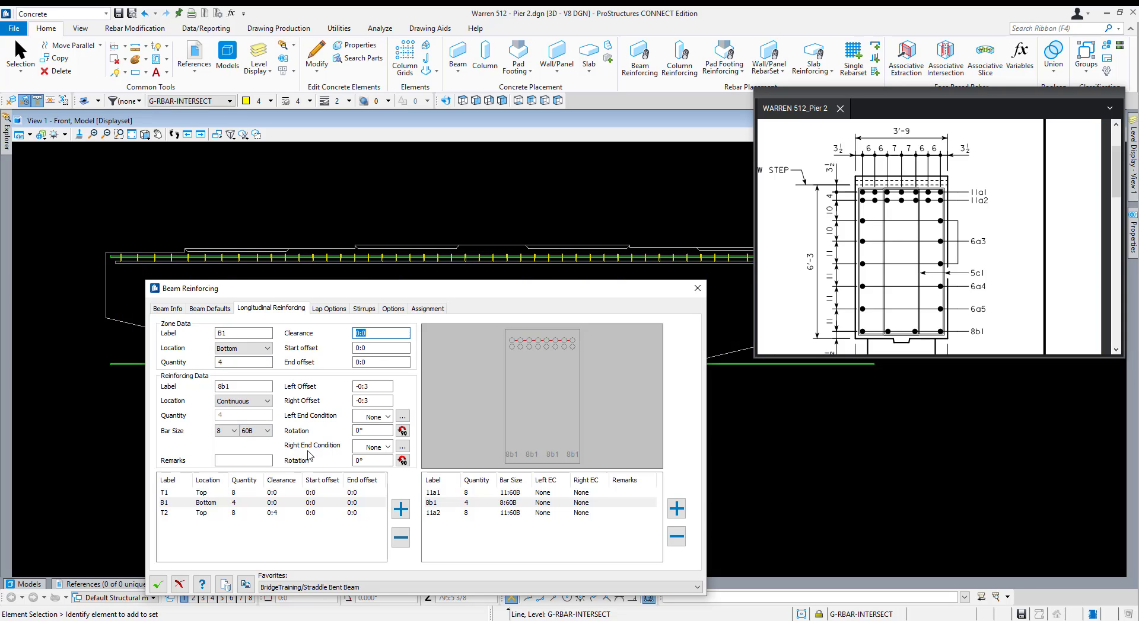
Set the quantity of bars in both top zones, T1 and T2, to 7.
left_click(254, 492)
left_click_drag(230, 362, 124, 364)
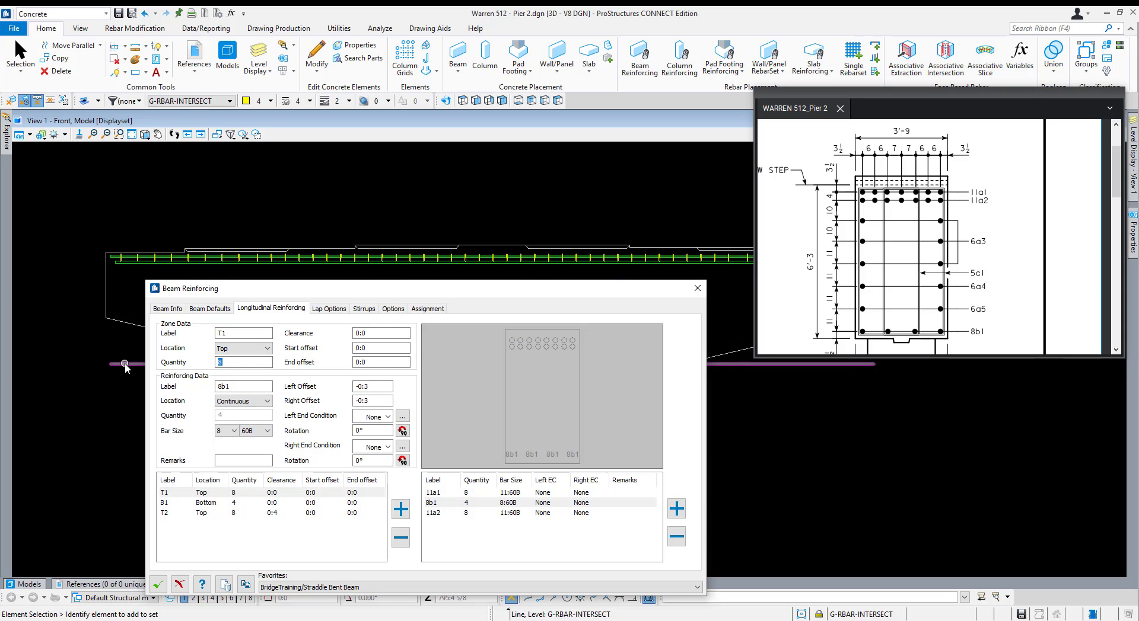
type("7")
key("Tab")
left_click(240, 502)
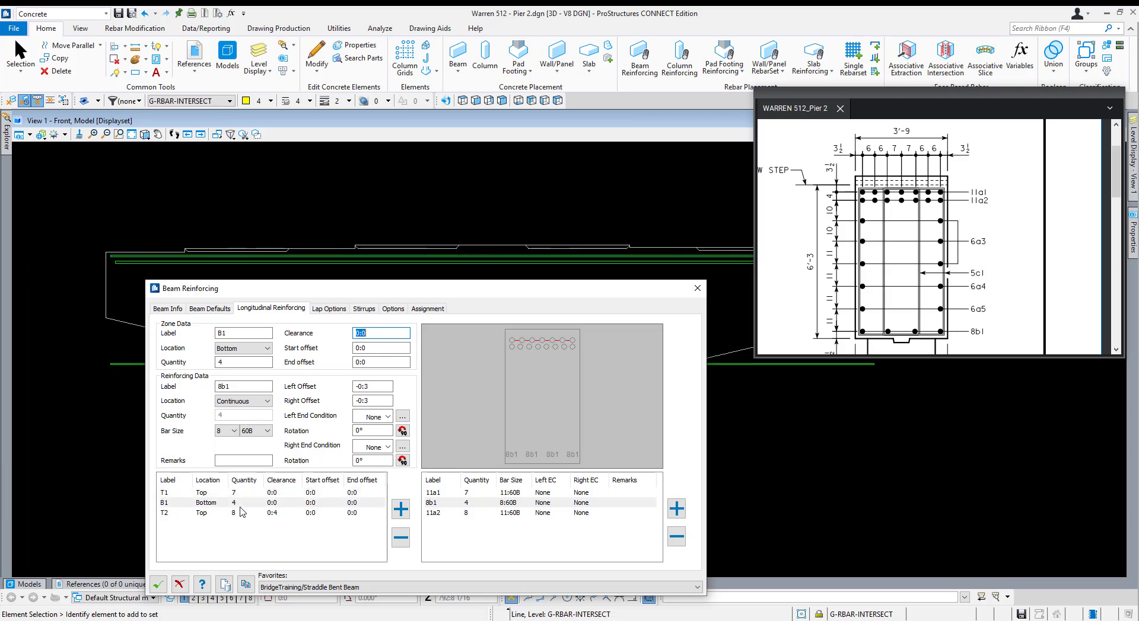
left_click(240, 514)
left_click_drag(250, 363, 161, 366)
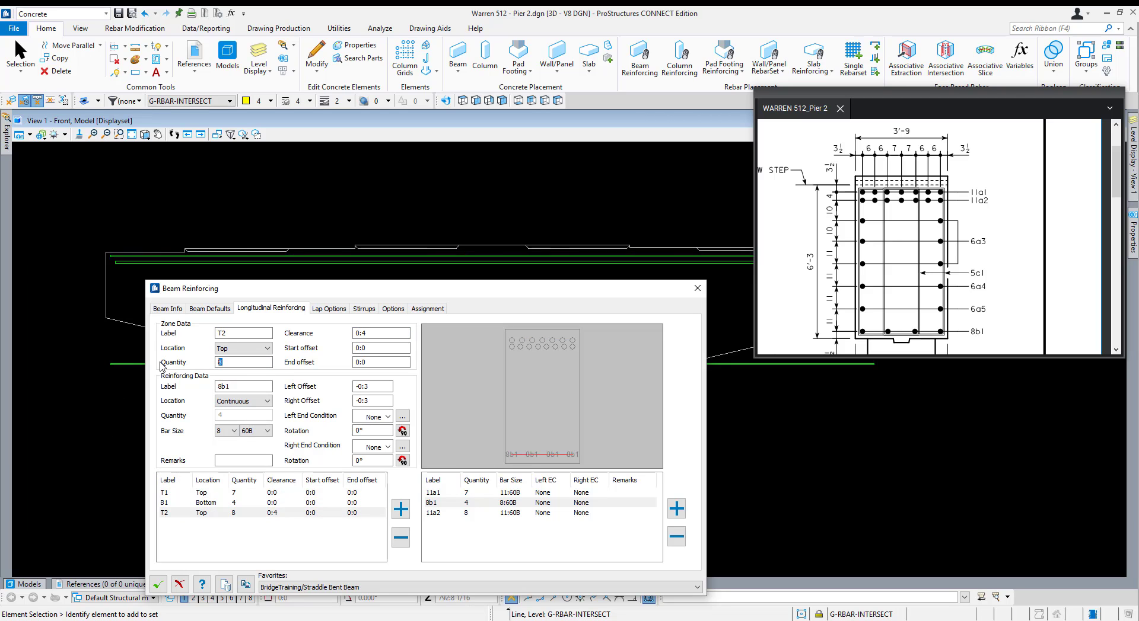
type("7")
key("Tab")
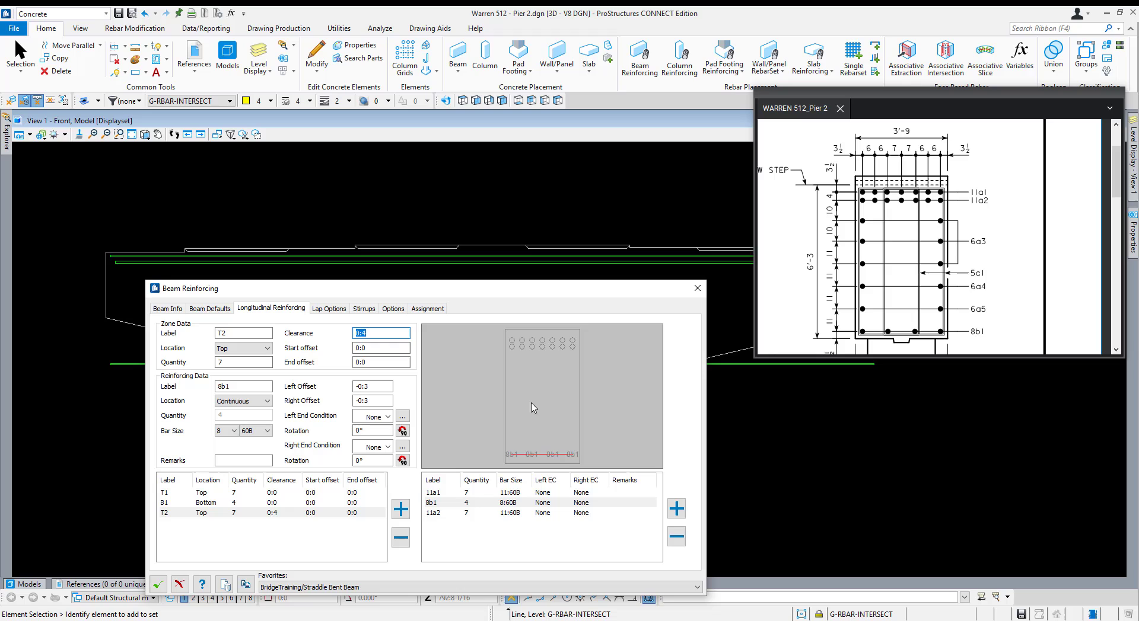
Set the left and right offsets of the 11a2 bars to -0:3, matching the 11a1 and 8b1 entries.
left_click(519, 515)
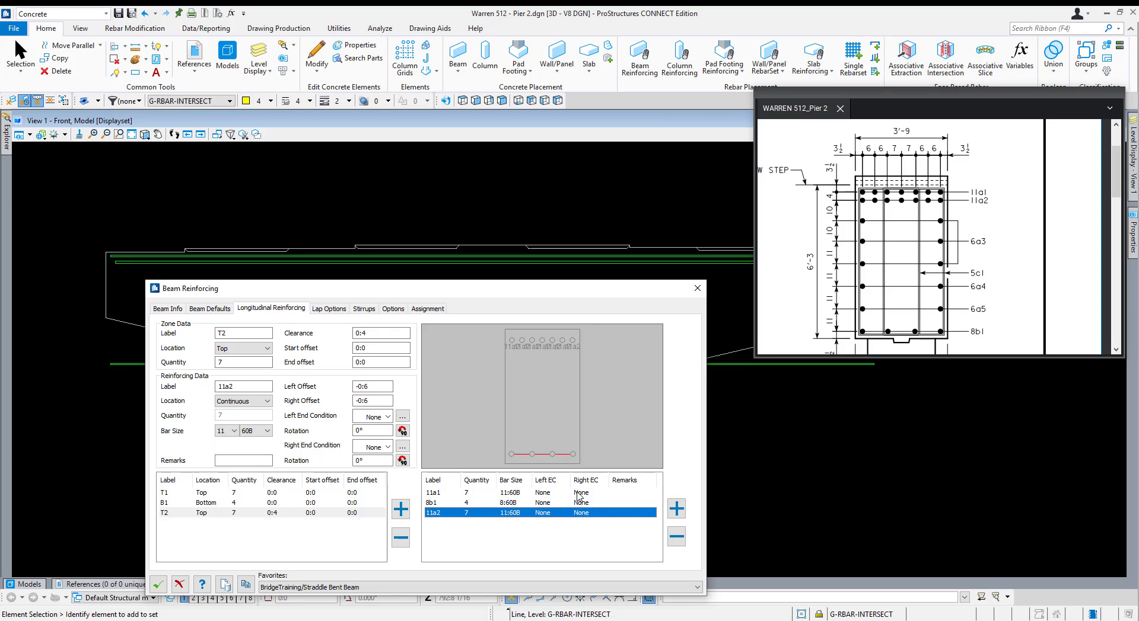
left_click(579, 493)
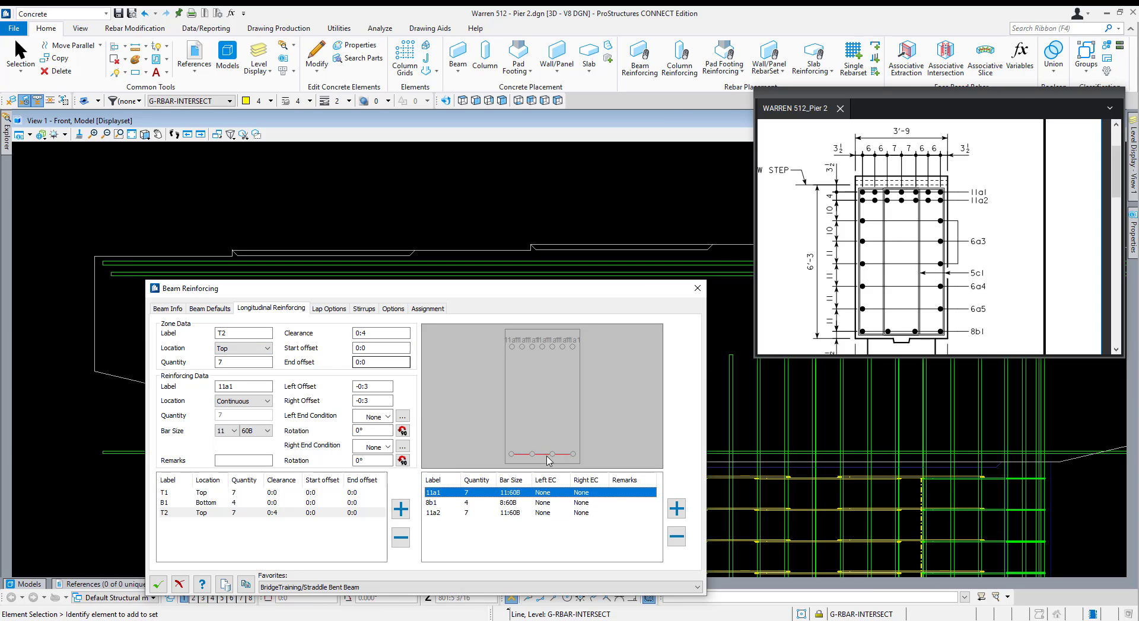
left_click(482, 504)
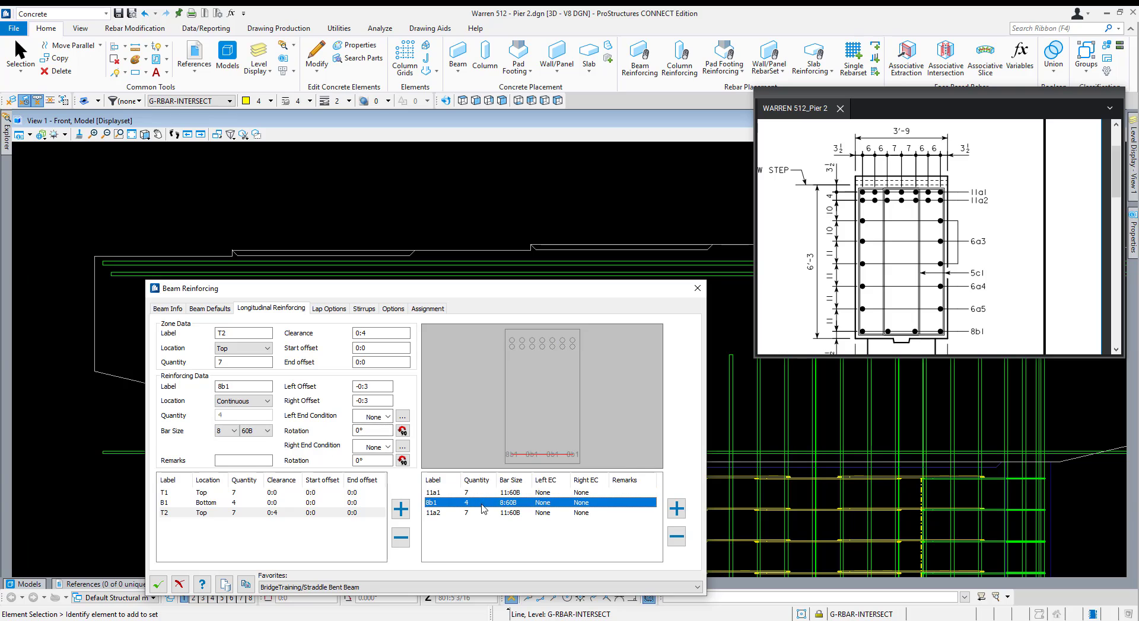
left_click(485, 513)
left_click(367, 401)
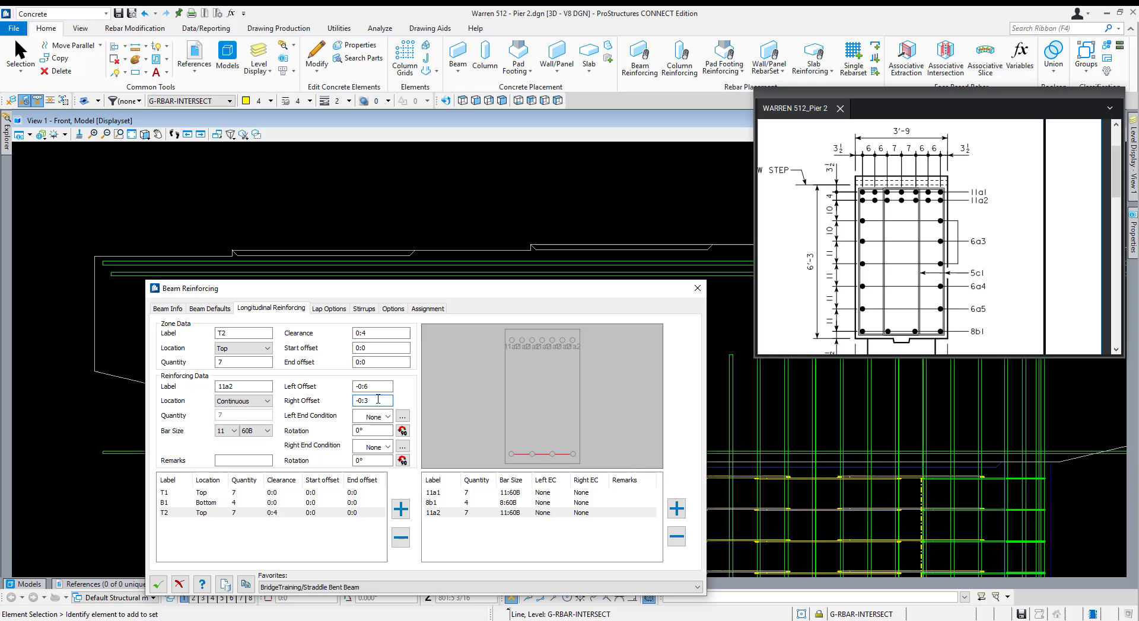
key("shift+Tab")
key("Tab")
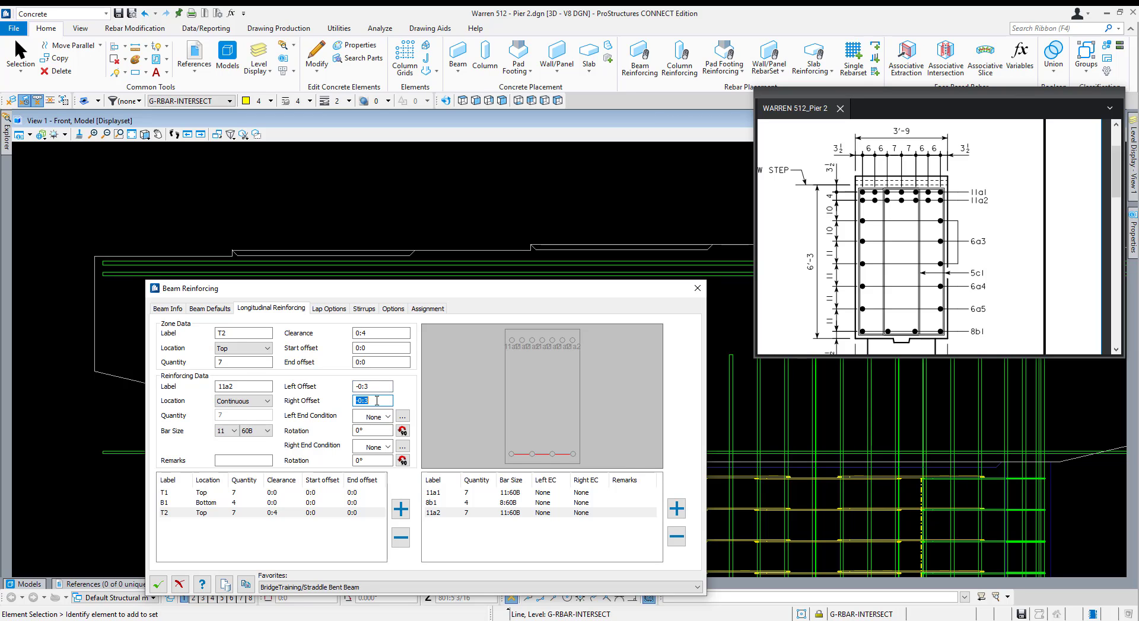
left_click_drag(179, 290, 90, 208)
scroll(709, 472, "up", 1)
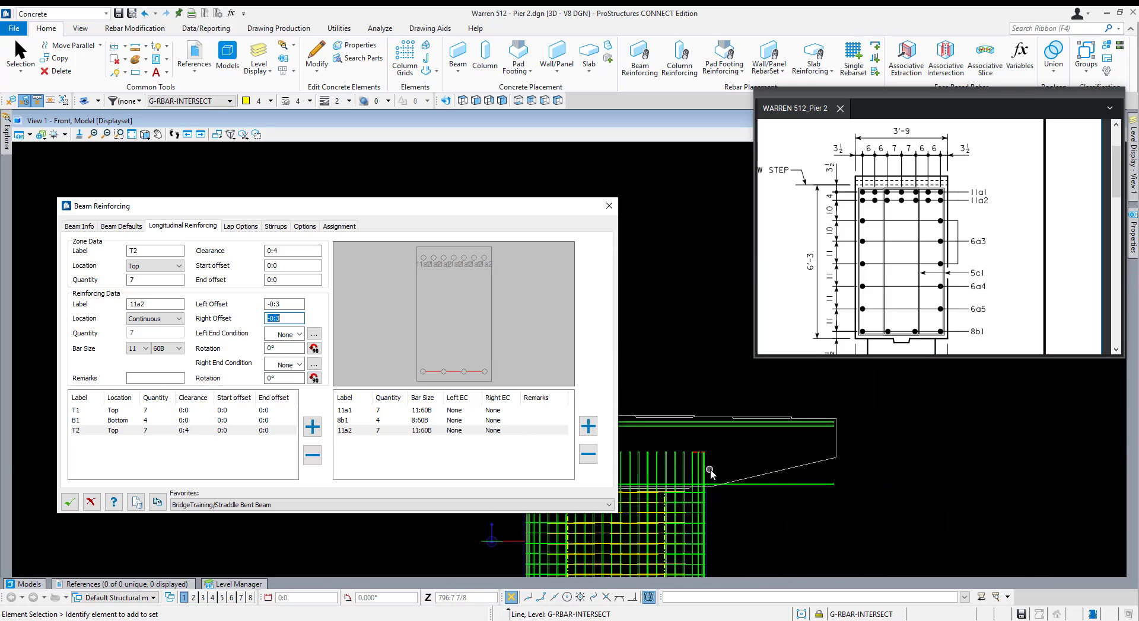
scroll(706, 475, "up", 1)
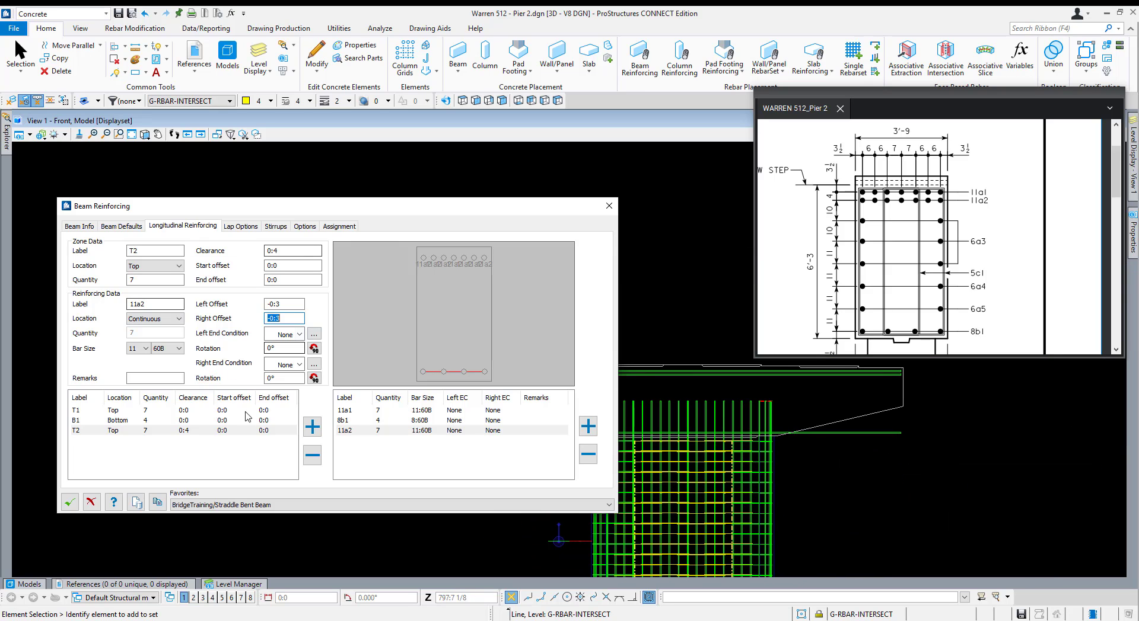
Open the stirrup settings and examine the 5c1, 5c2 and 5c3 hoop spacings on the pier cap plan drawing.
left_click(275, 226)
scroll(973, 268, "up", 5)
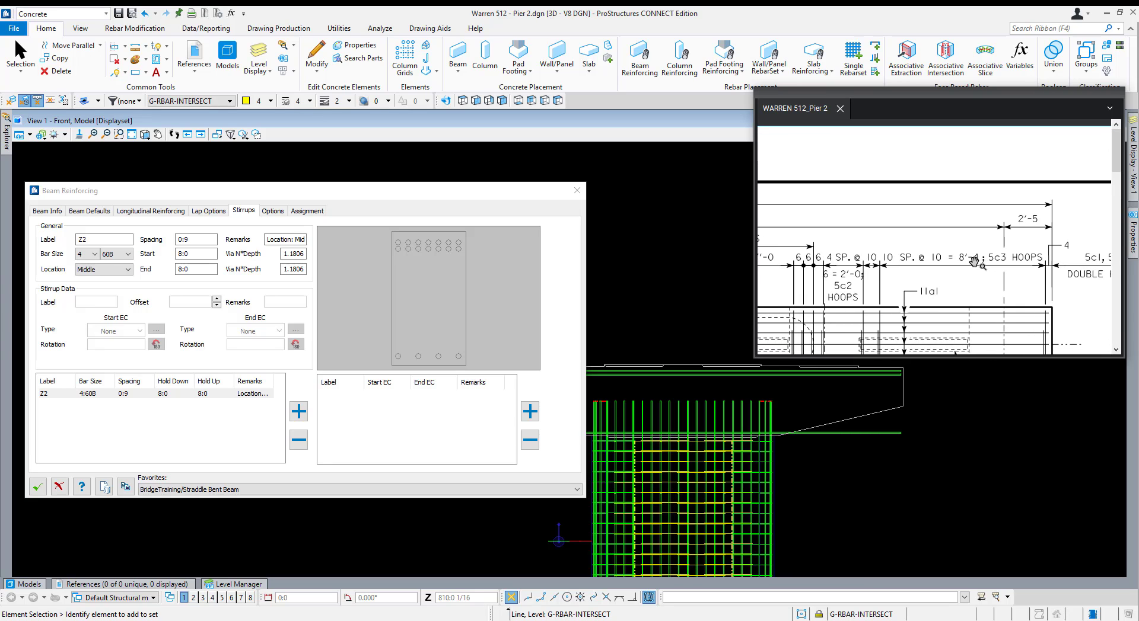
left_click_drag(875, 265, 1029, 245)
left_click_drag(909, 288, 931, 237)
scroll(931, 237, "down", 2)
scroll(917, 211, "up", 3)
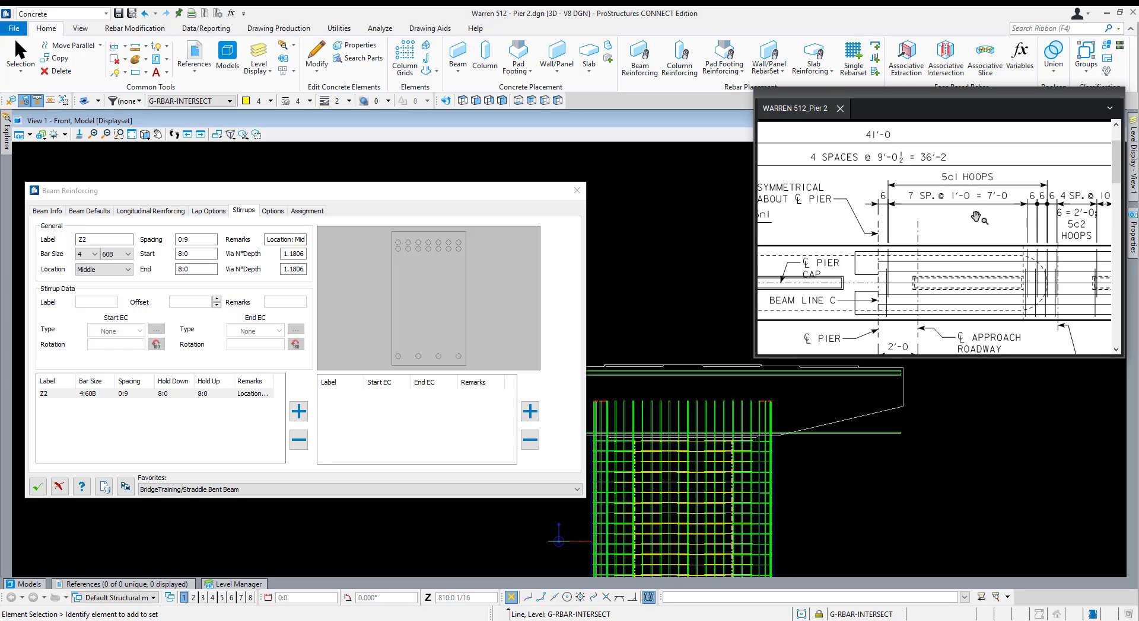
scroll(1041, 300, "up", 2)
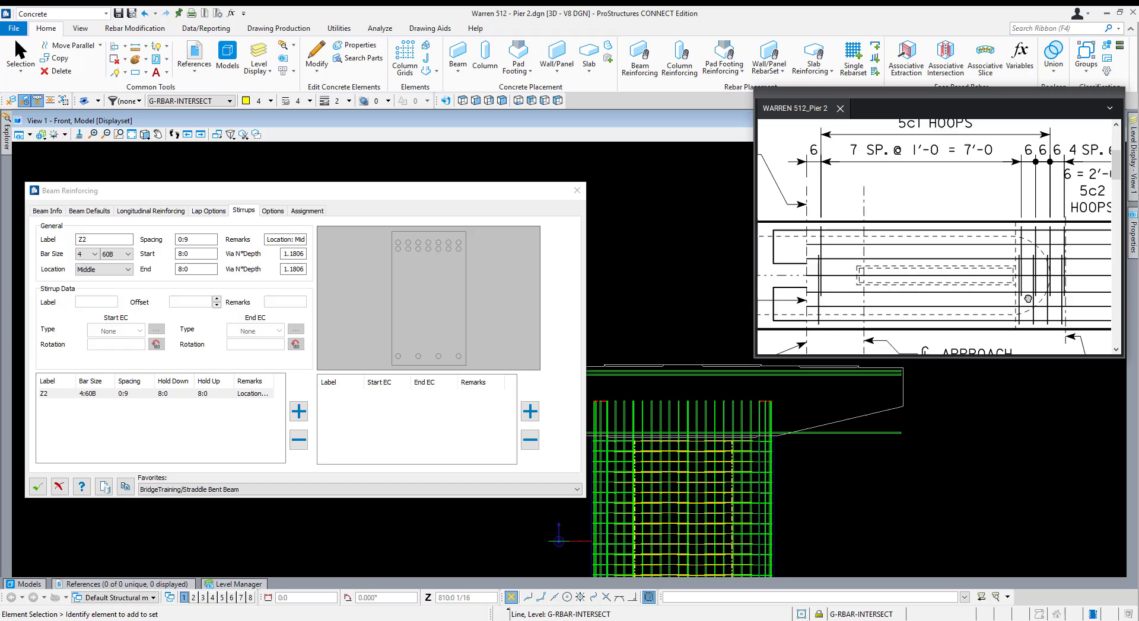
left_click_drag(1027, 298, 1001, 312)
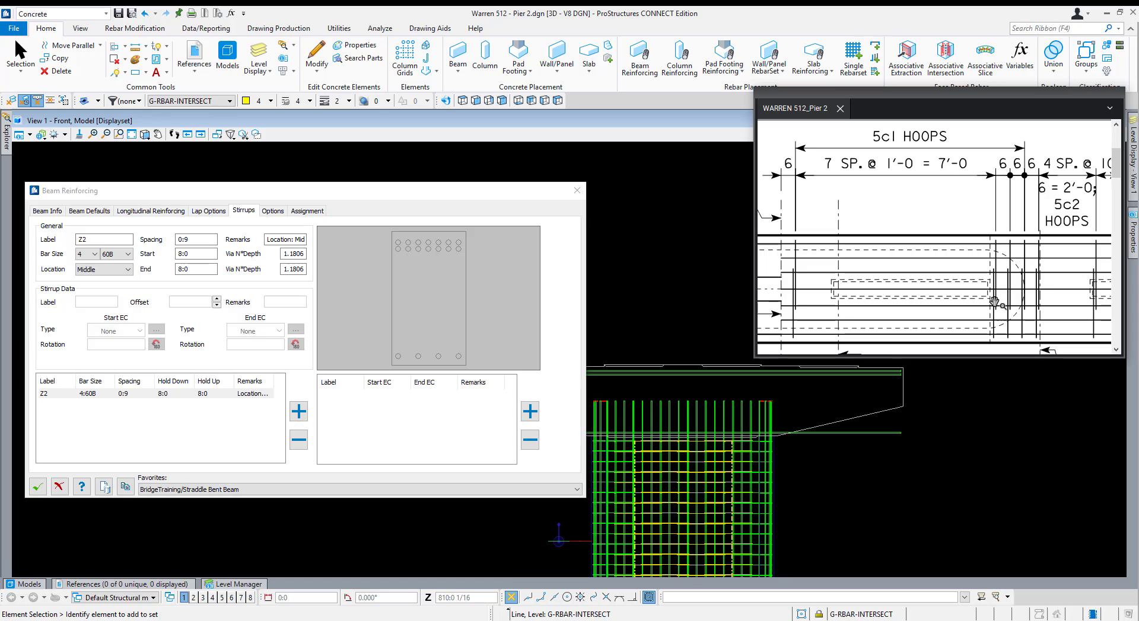
Add two stirrup zones to the pier cap and label them Z1 and Z2.
double_click(300, 410)
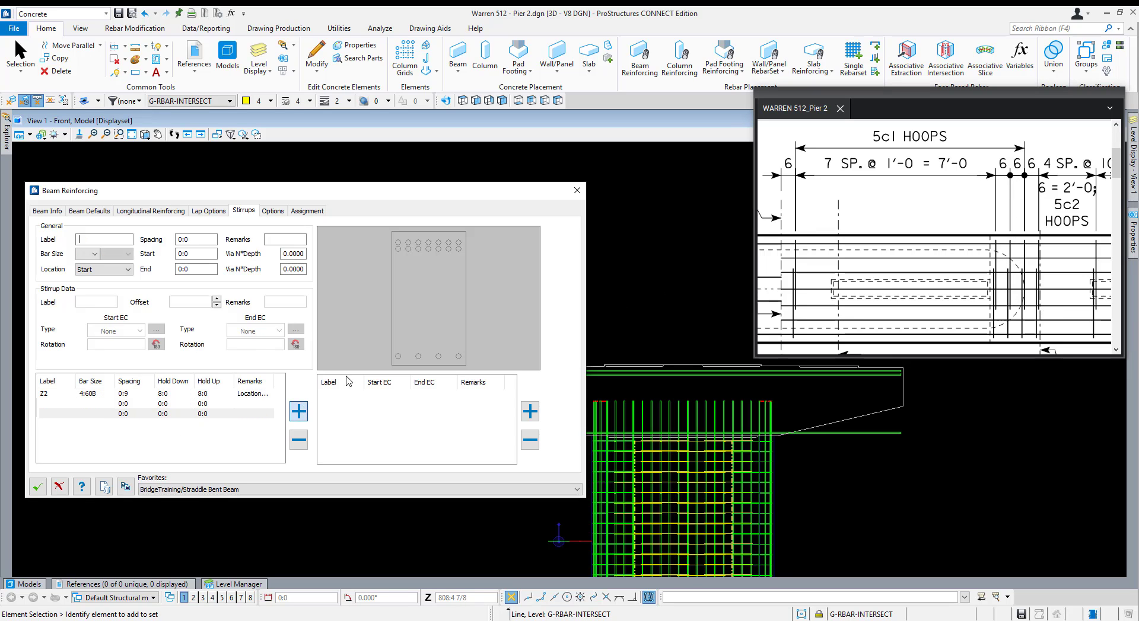
left_click(162, 404)
left_click(115, 244)
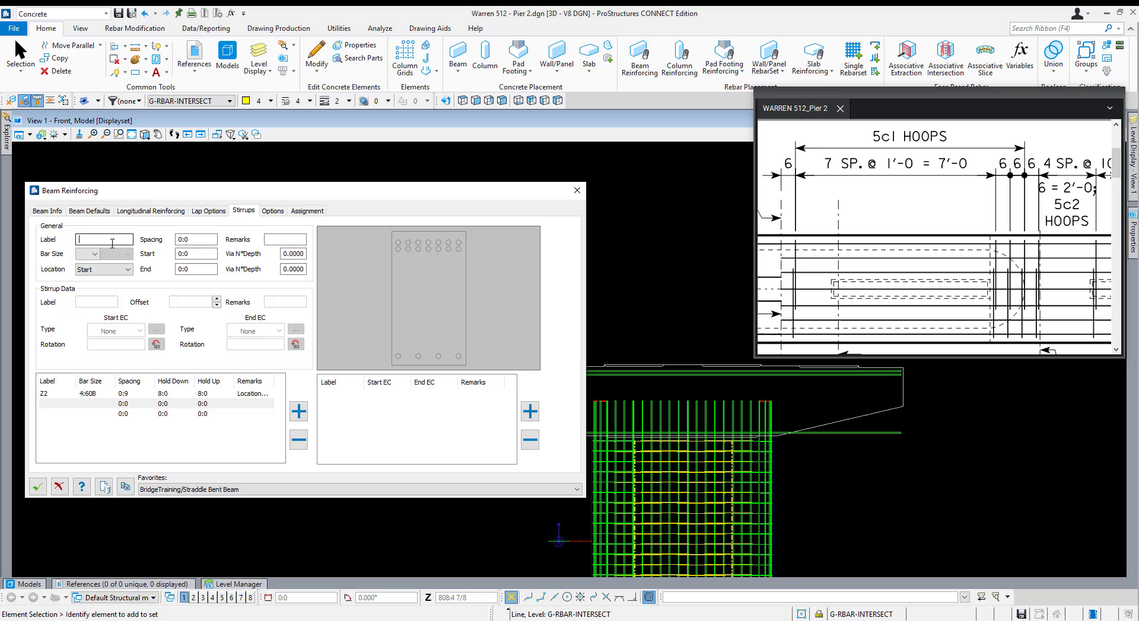
left_click(78, 413)
left_click(97, 240)
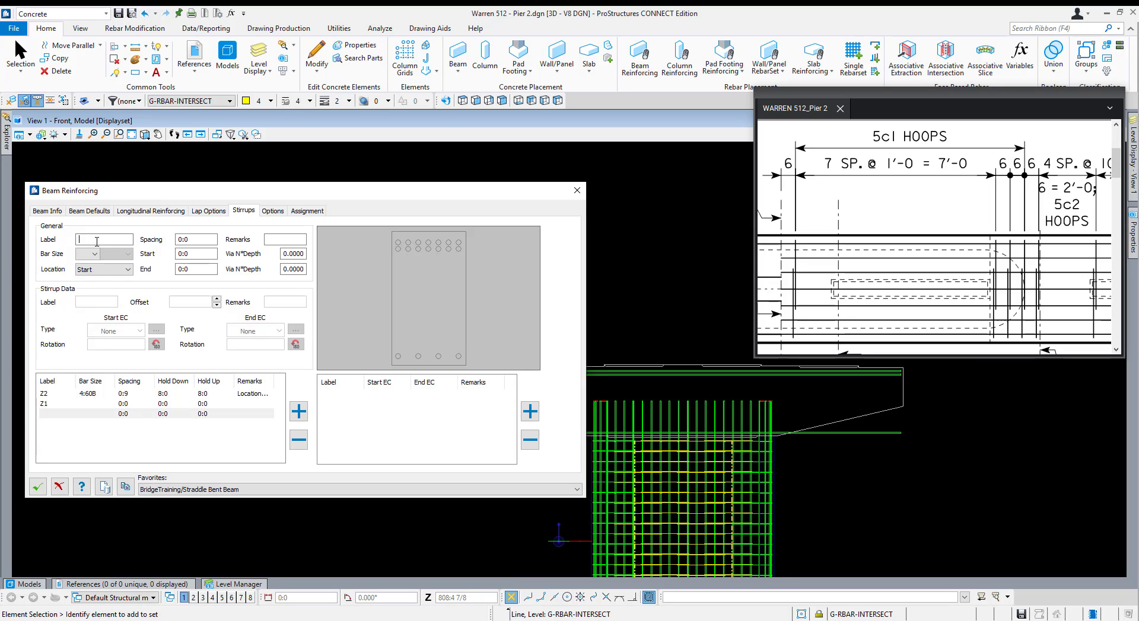
type("Z2")
Set the bar size of the two new stirrup zones to 4 and relabel the last zone Z3.
left_click(71, 404)
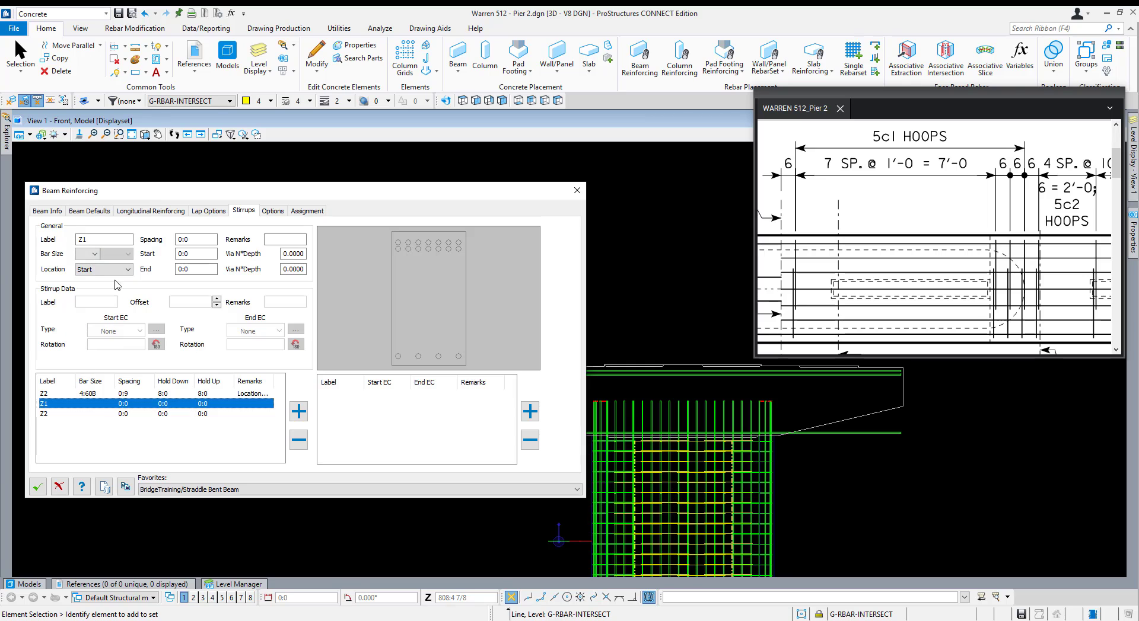
left_click(92, 256)
left_click(93, 304)
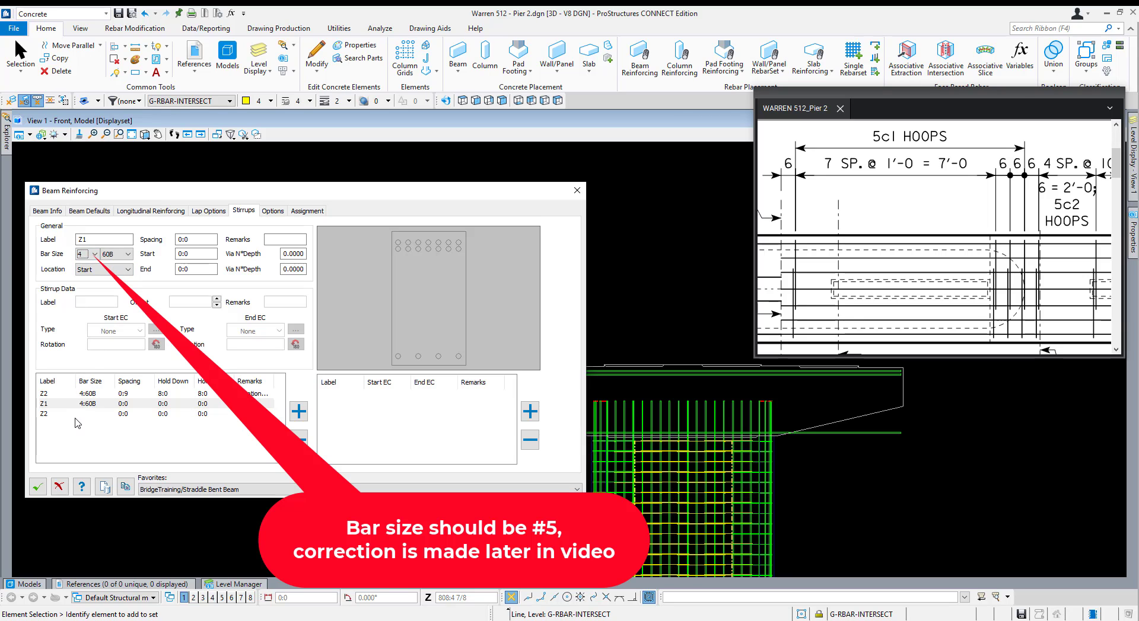
left_click(95, 255)
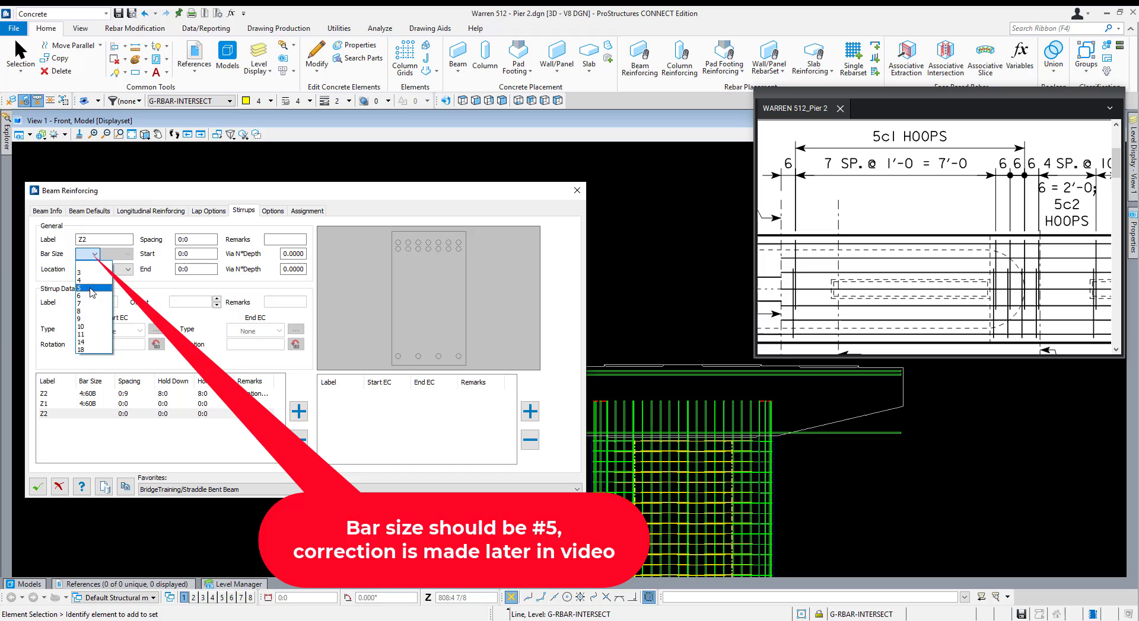
left_click(84, 266)
left_click(83, 240)
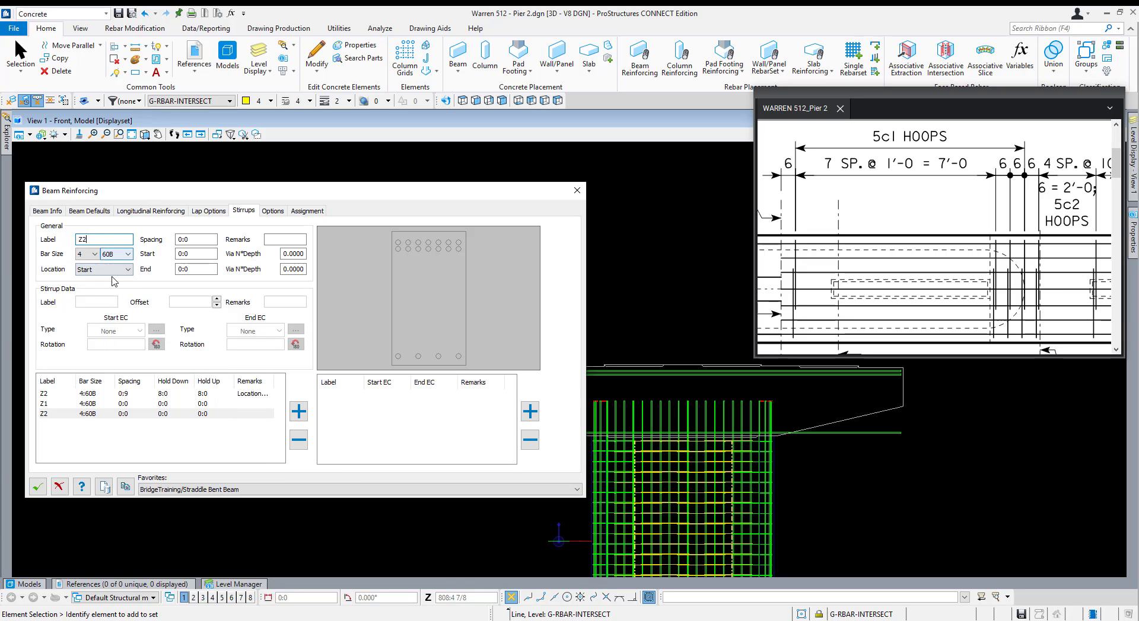
Set the stirrup spacing of zone Z1 to 0:6 and its start distance to 11:9.
left_click(69, 405)
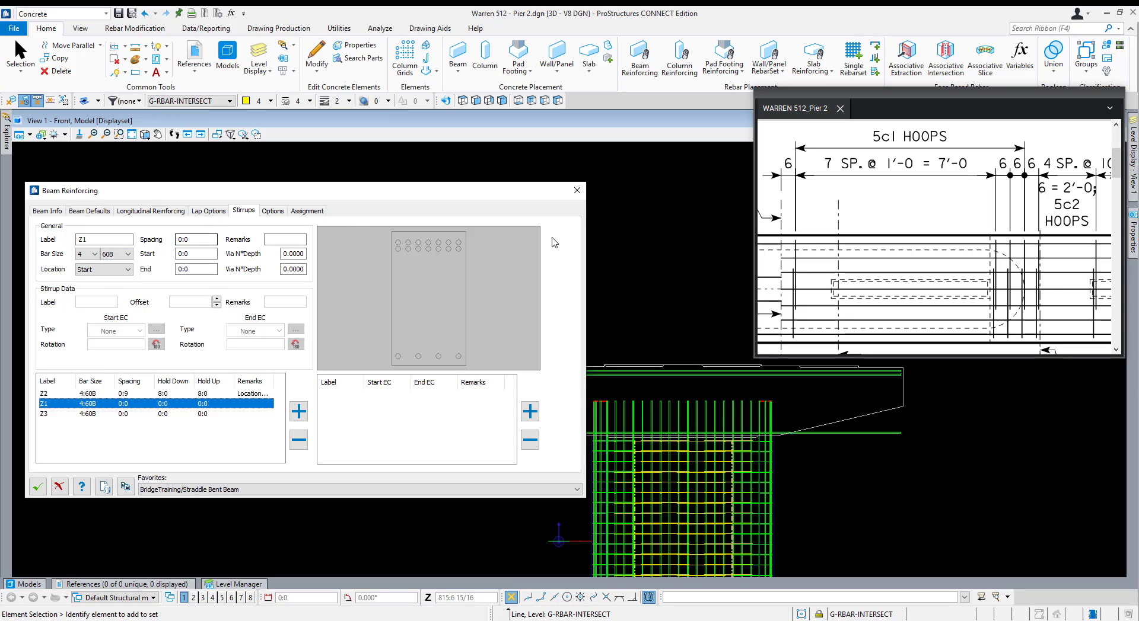
left_click_drag(199, 239, 111, 237)
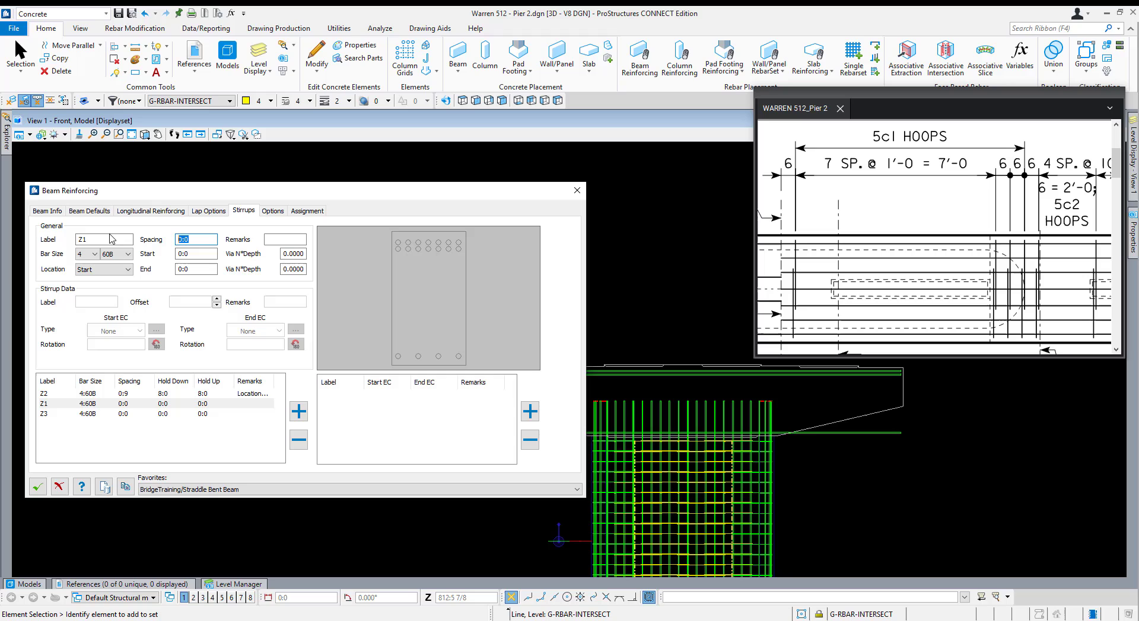
type(".5")
key("Tab")
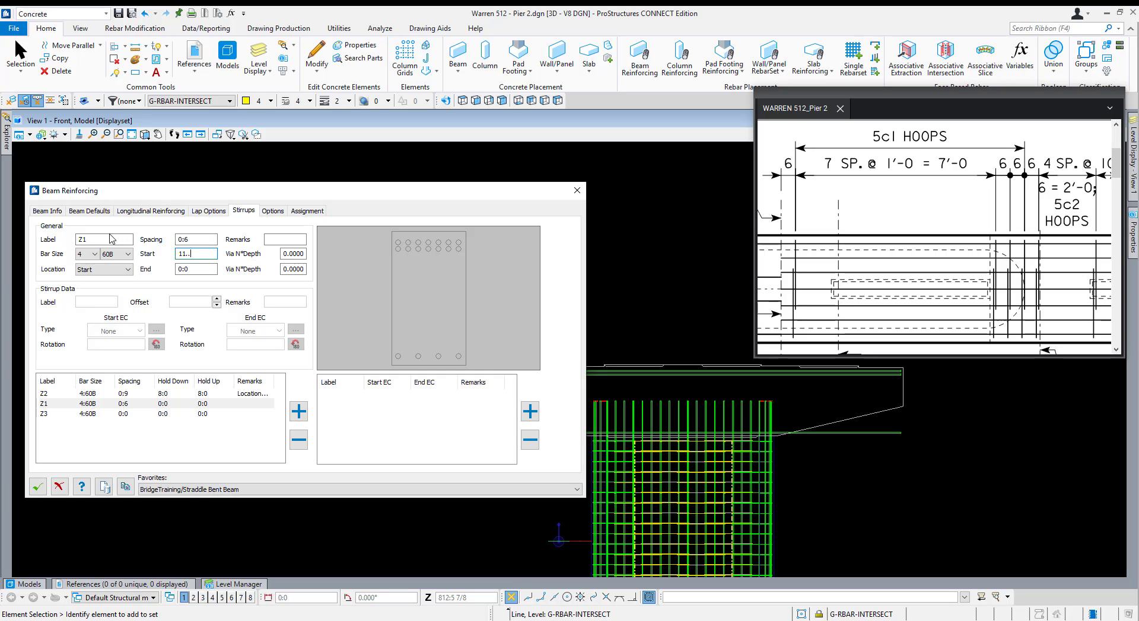
type("11..9")
key("Tab")
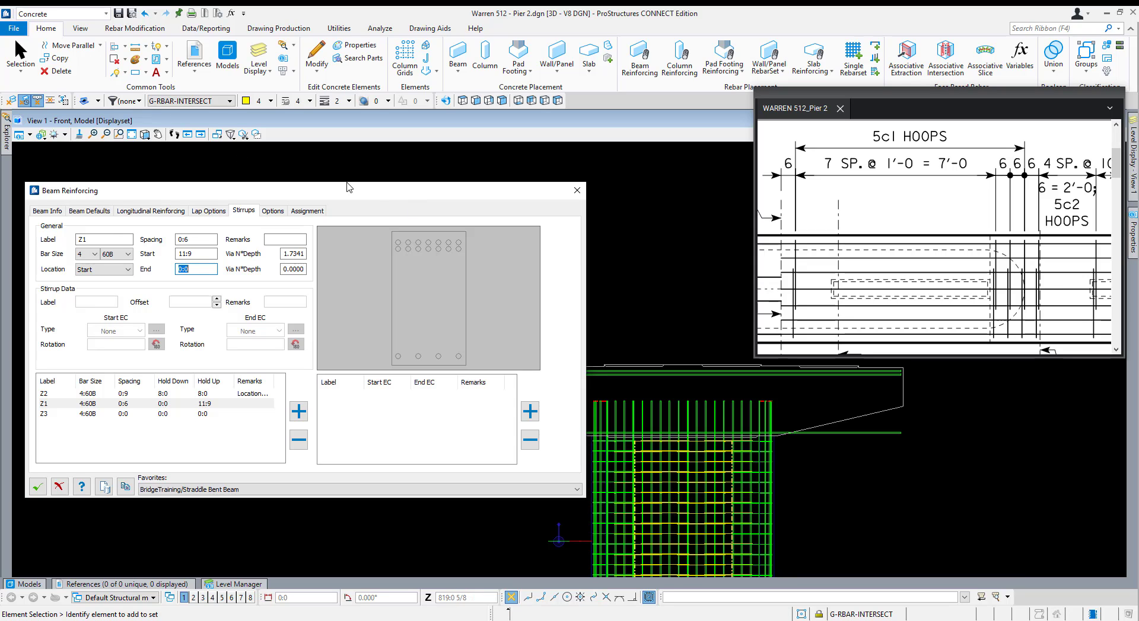
Try to work out the Z1 end distance from 11:9 with a temporary SmartLine length.
left_click(116, 46)
left_click(217, 161)
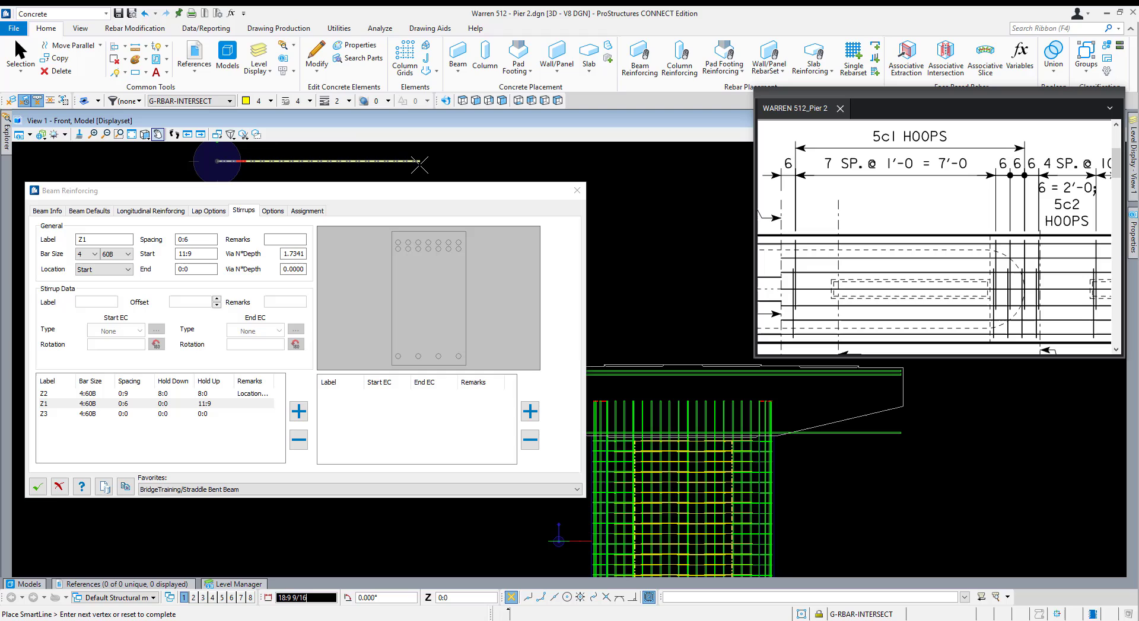
type("11:9")
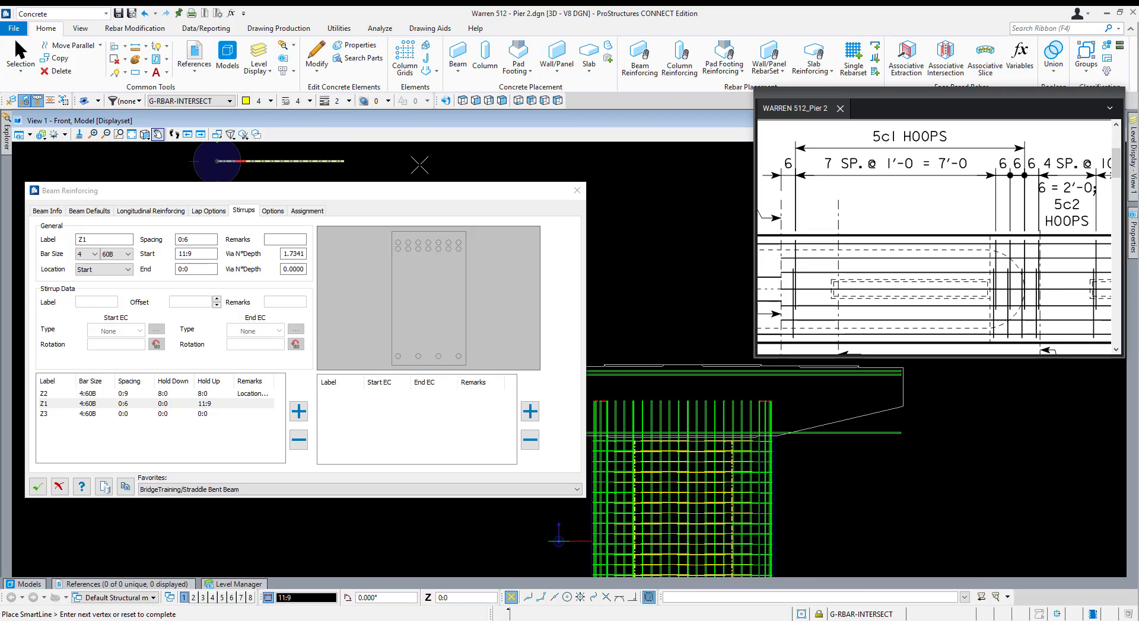
type("+")
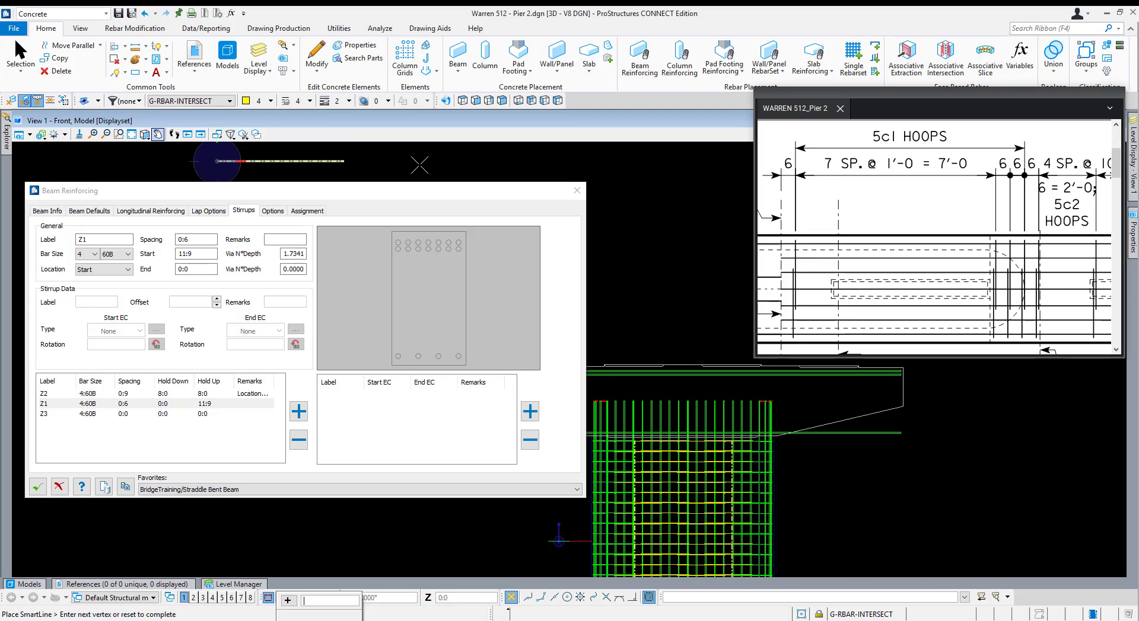
key("Escape")
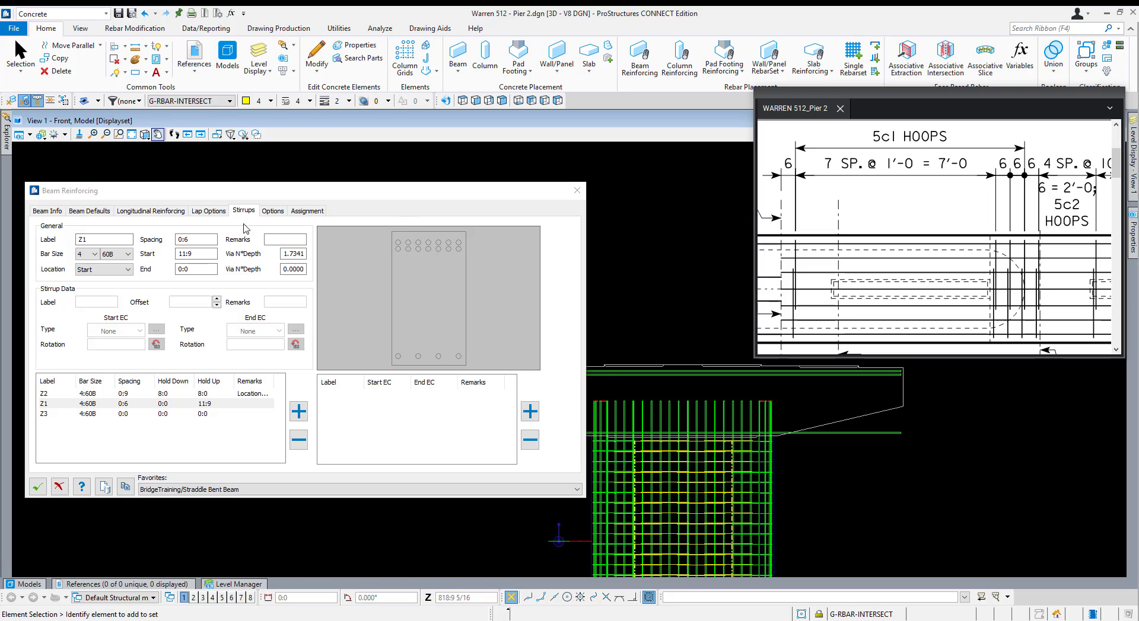
Set the end distance of stirrup zone Z1 to 13:3.
left_click_drag(194, 269, 90, 272)
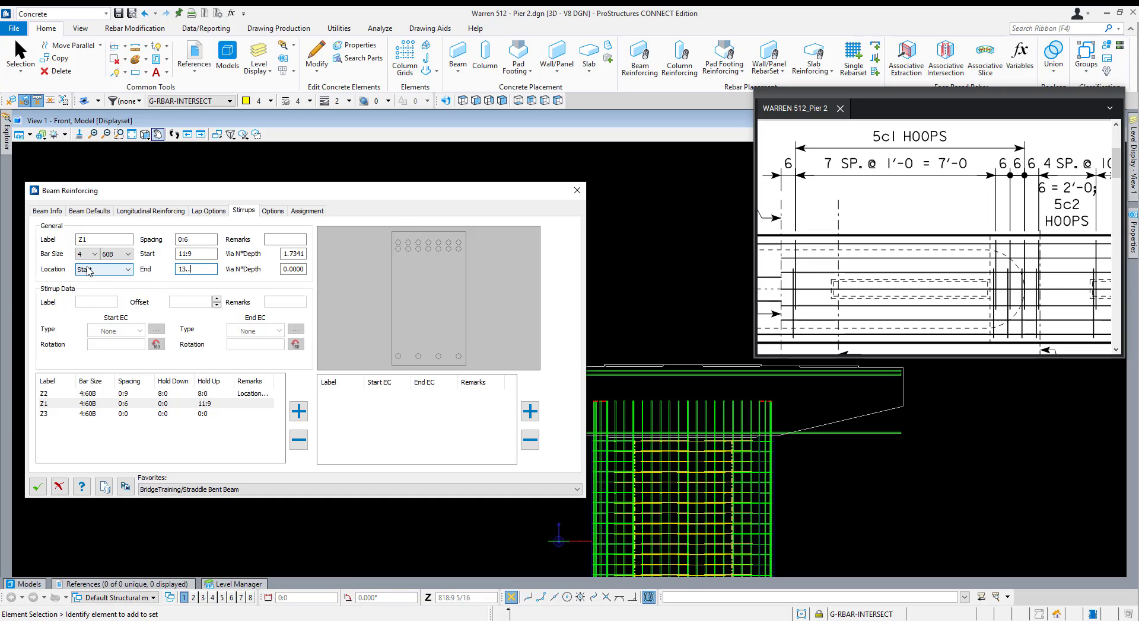
type("13:3")
key("Tab")
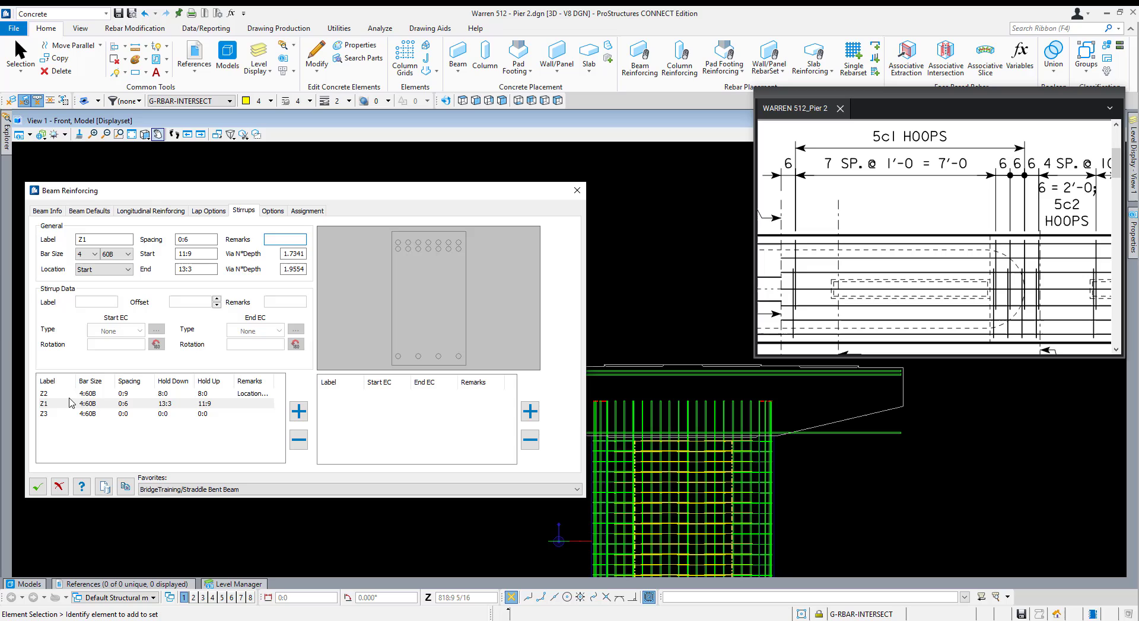
Set the start and end distances of middle stirrup zone Z2 to 14:3 and its spacing to 1:0.
left_click(151, 396)
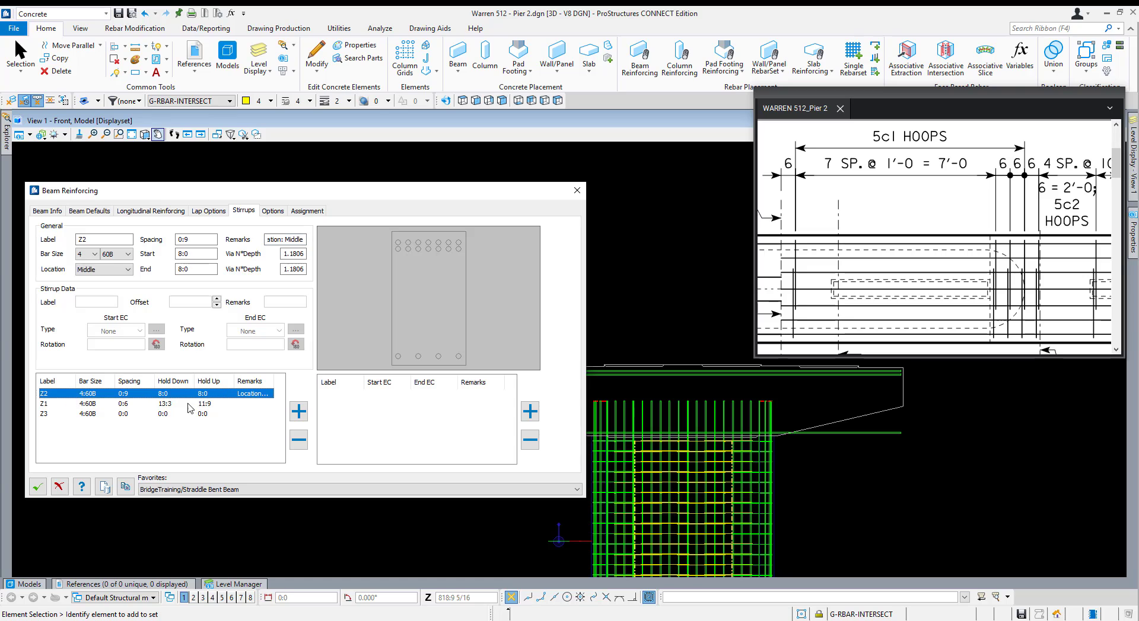
double_click(200, 251)
type("14:3")
key("Tab")
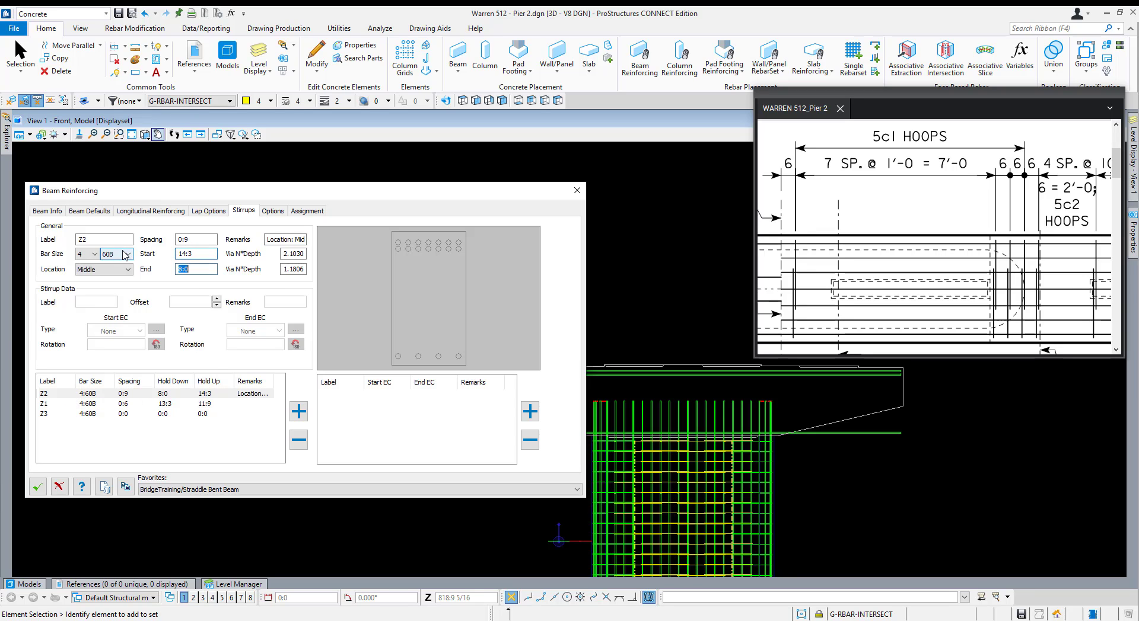
type("14:3")
key("Tab")
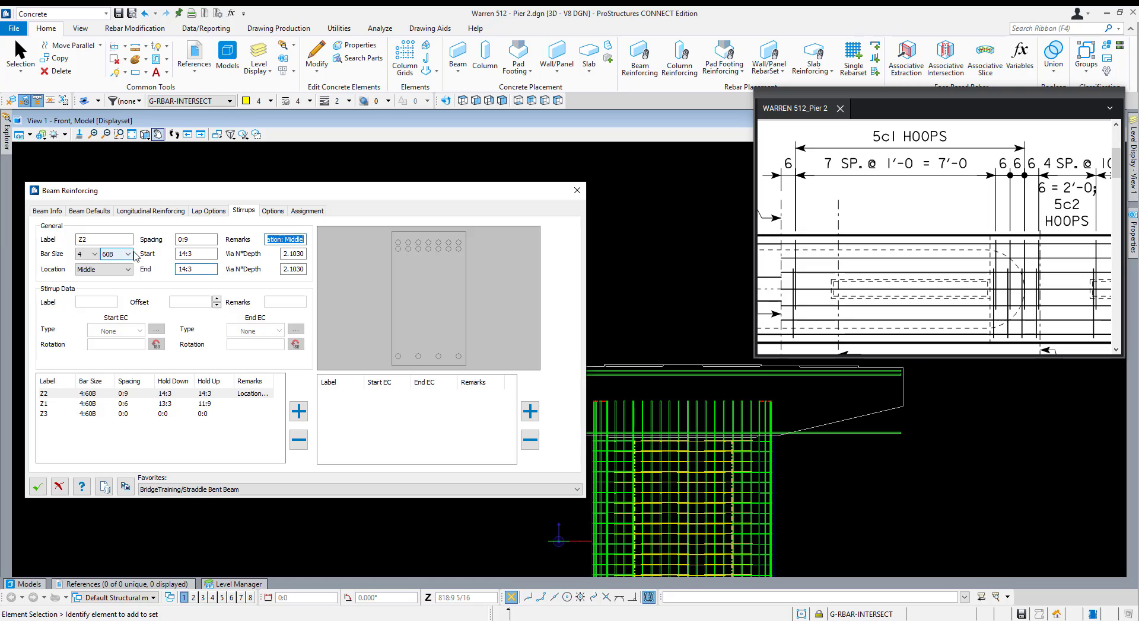
double_click(190, 240)
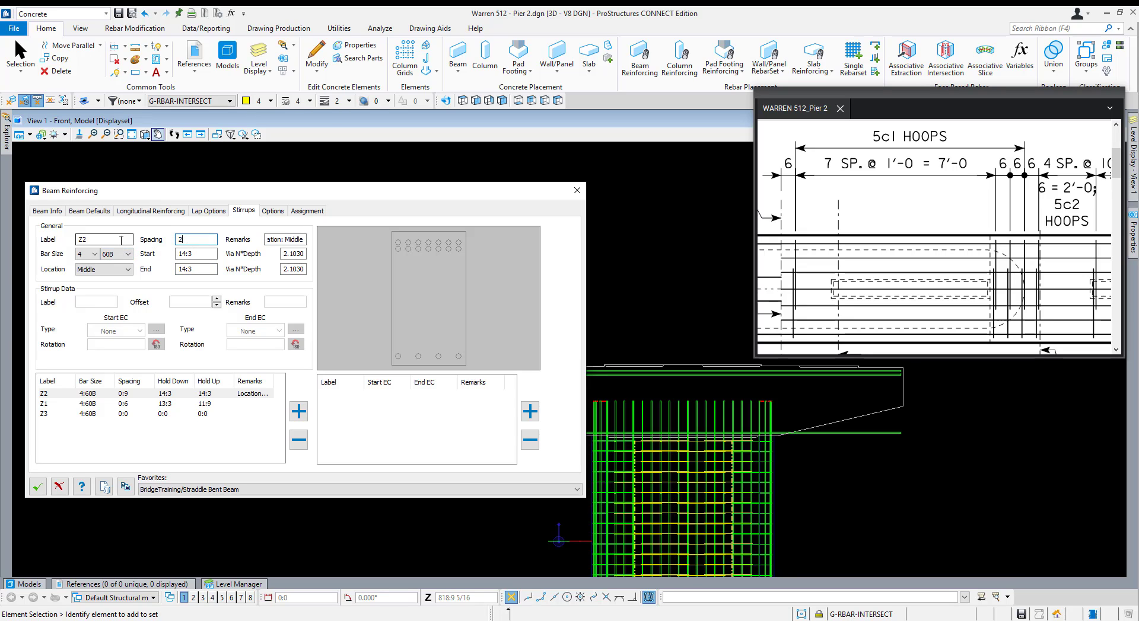
type("12")
key("Tab")
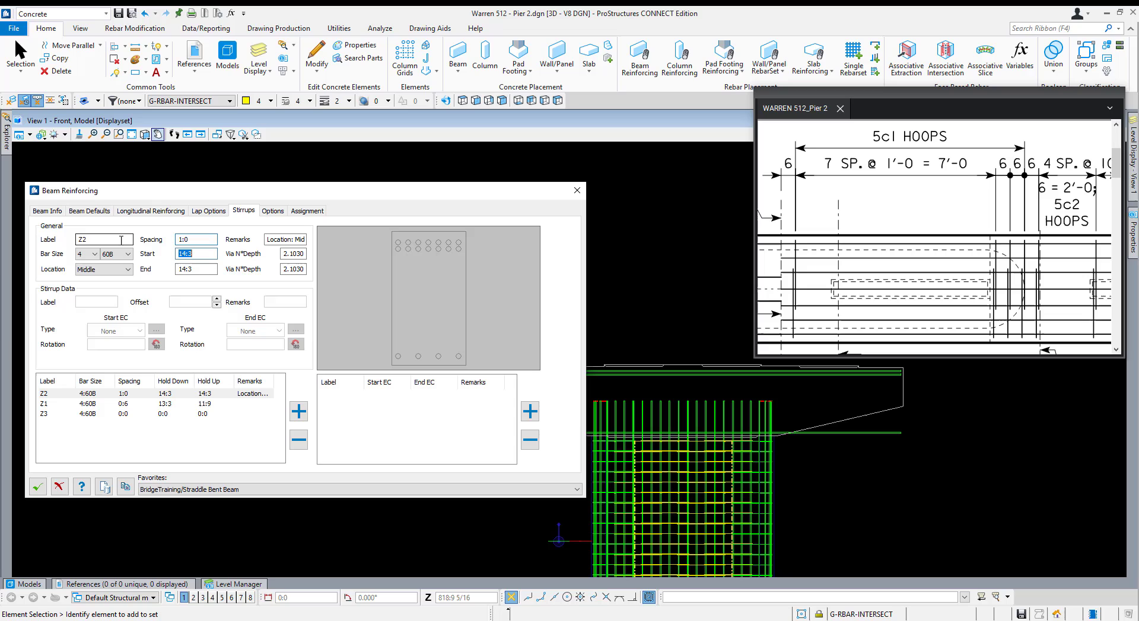
Set stirrup zone Z3 to a spacing of 0:6, a start of 11:9 and an end of 13:3.
left_click(99, 414)
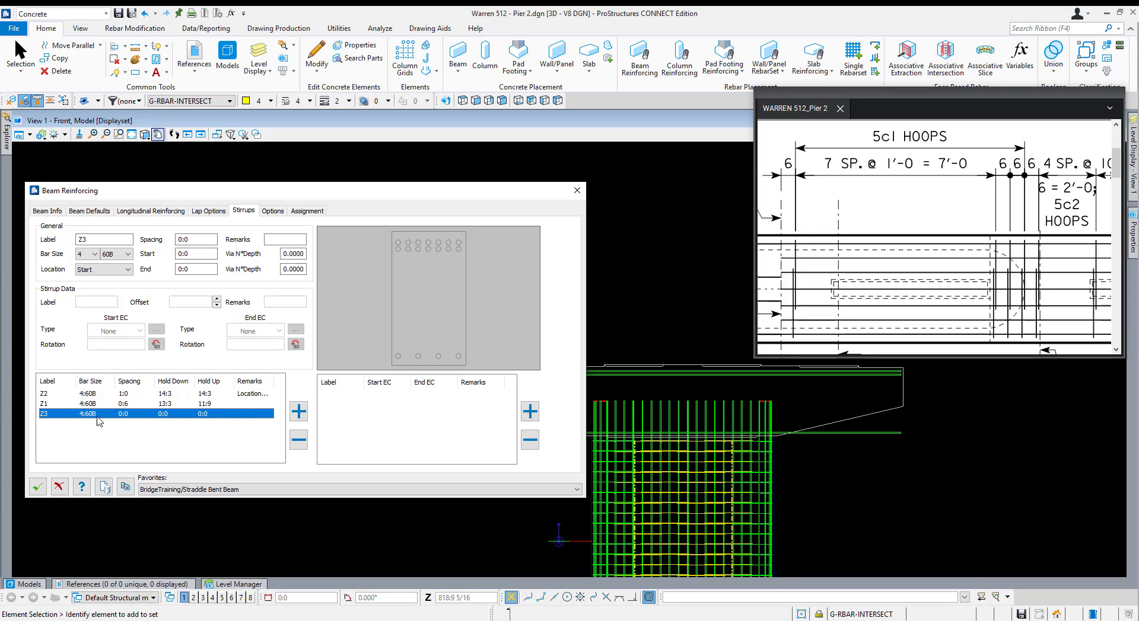
double_click(202, 254)
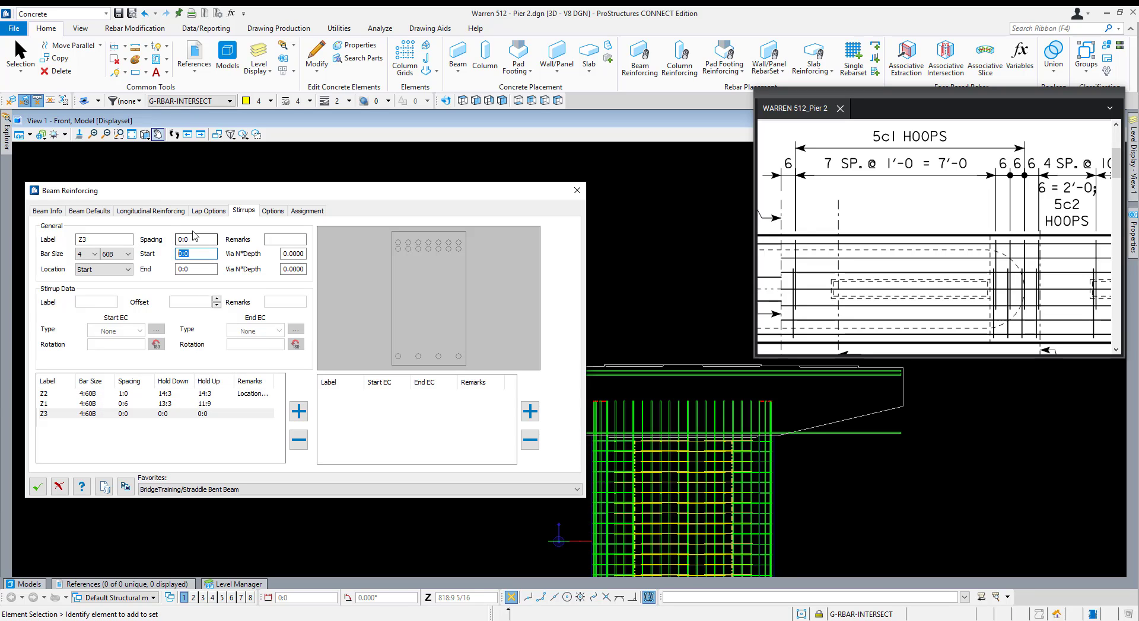
left_click_drag(193, 239, 84, 235)
type("11.")
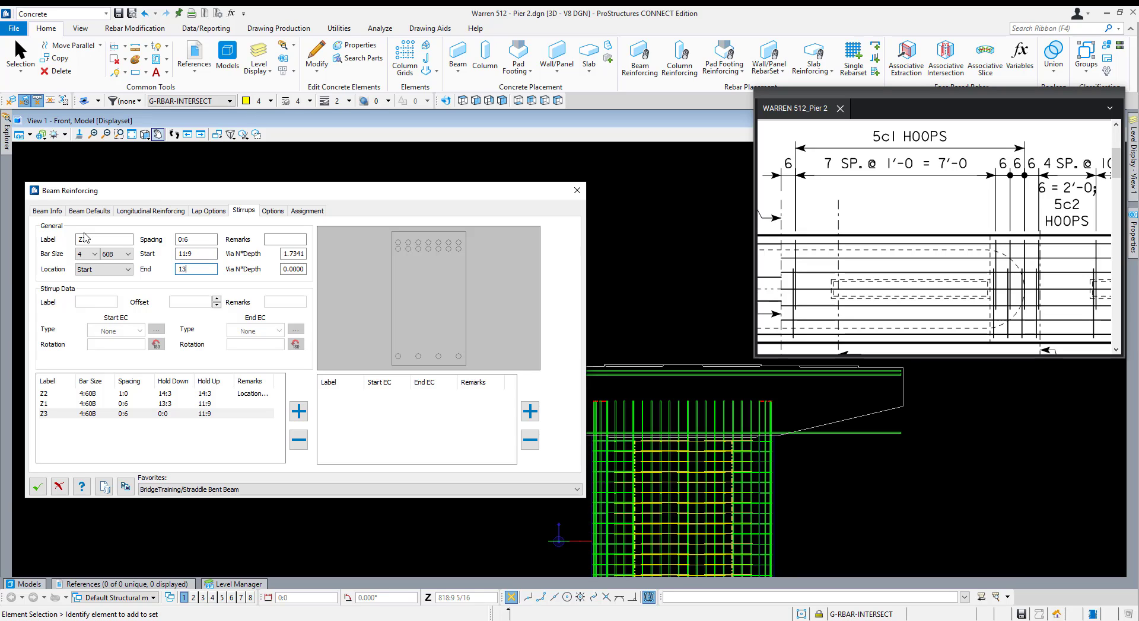
key("Tab")
Check the 5c1 hoops in the pier cap section drawing and add two stirrup entries to zone Z2.
left_click(133, 394)
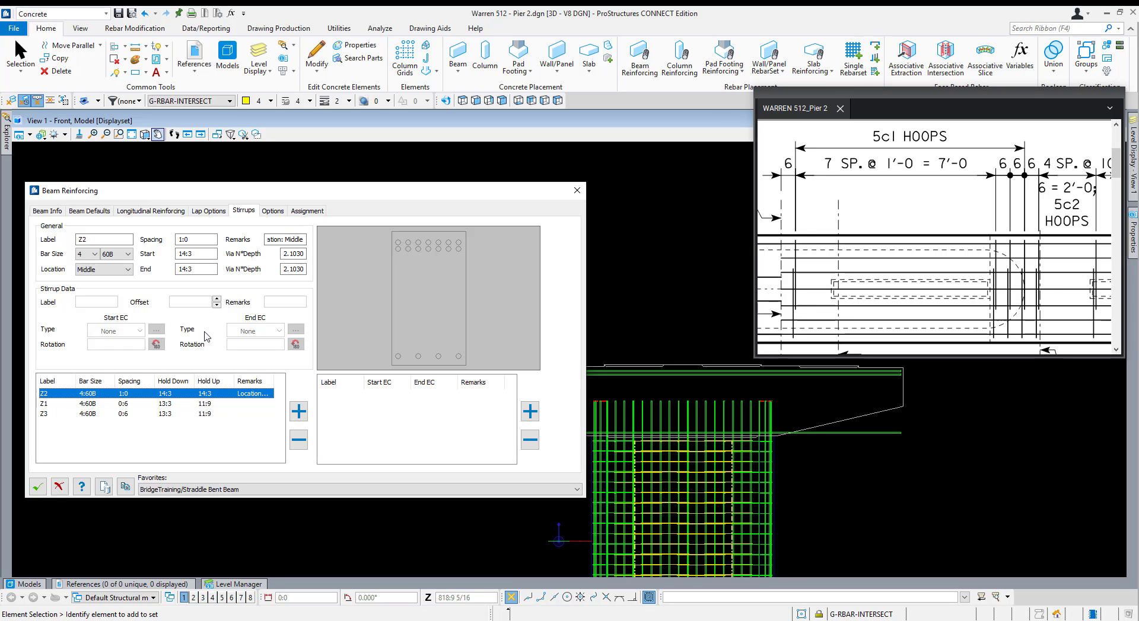
scroll(929, 313, "down", 5)
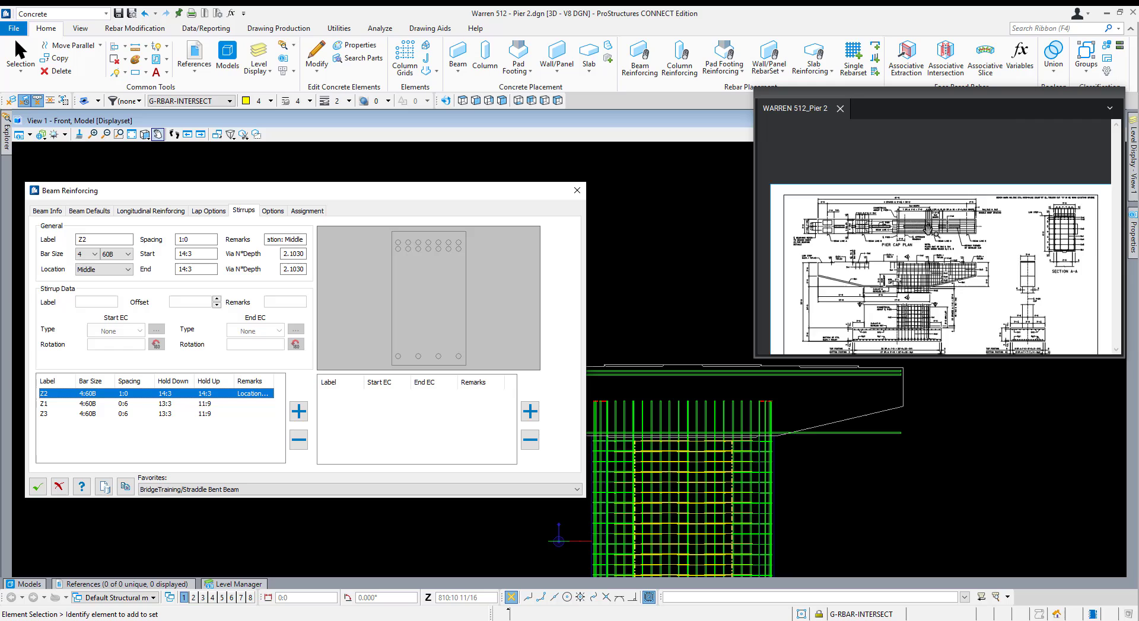
scroll(978, 239, "up", 5)
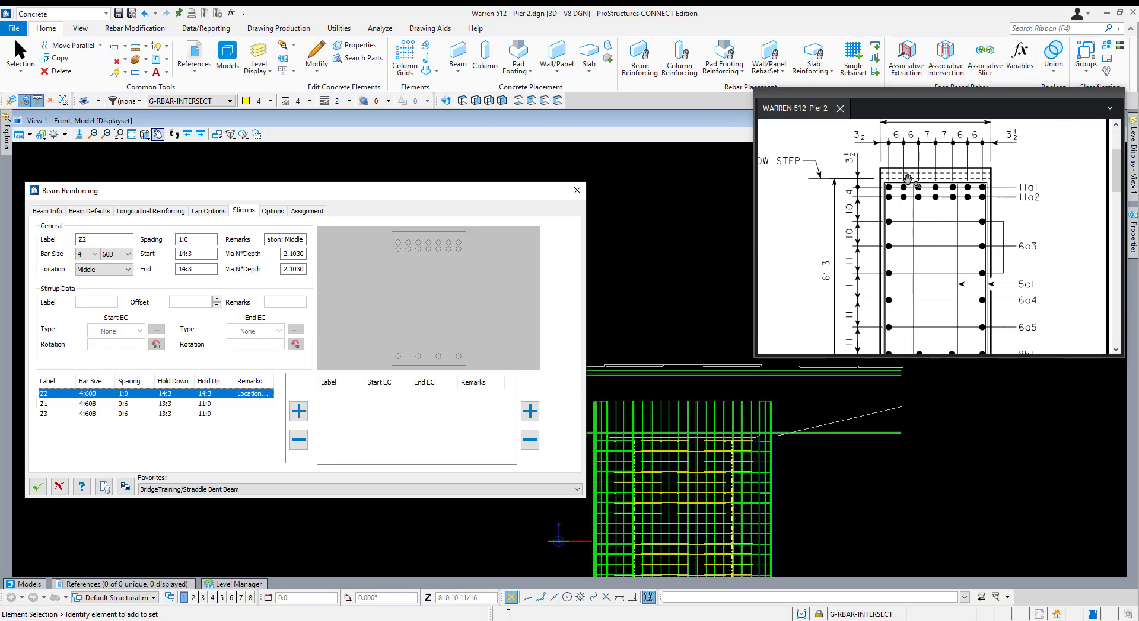
left_click_drag(928, 288, 957, 255)
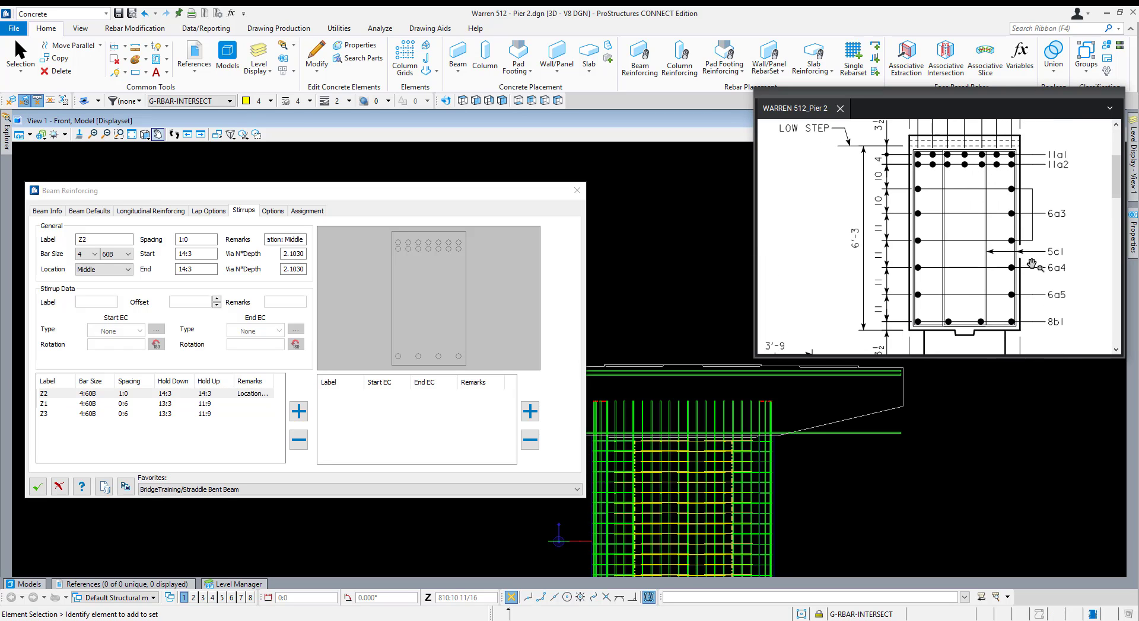
left_click(289, 201)
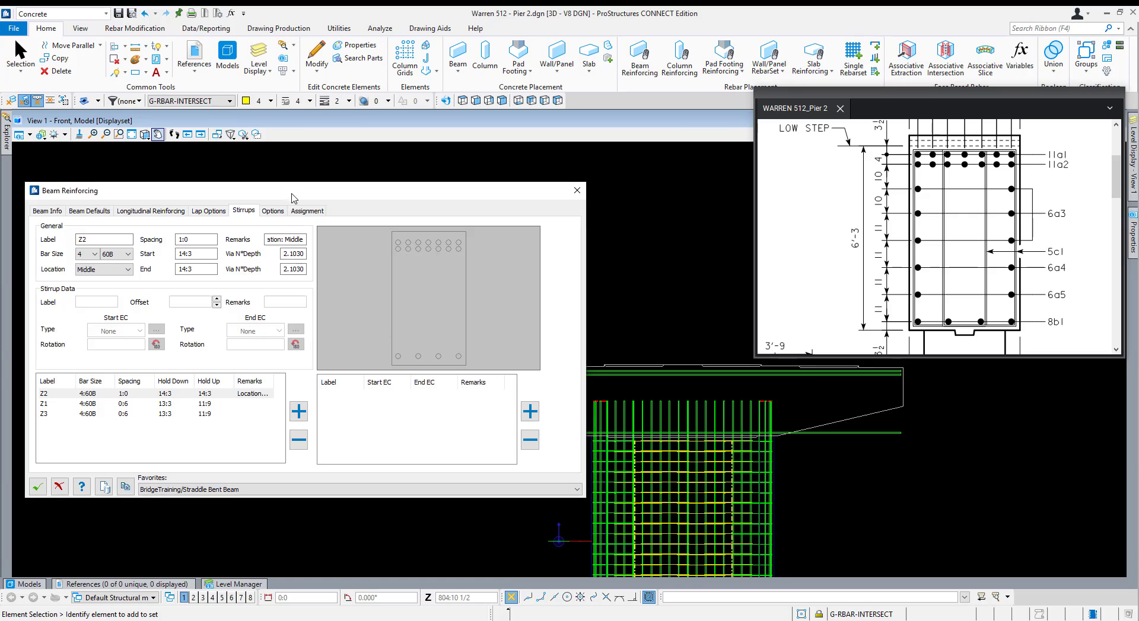
left_click(530, 411)
left_click(530, 411)
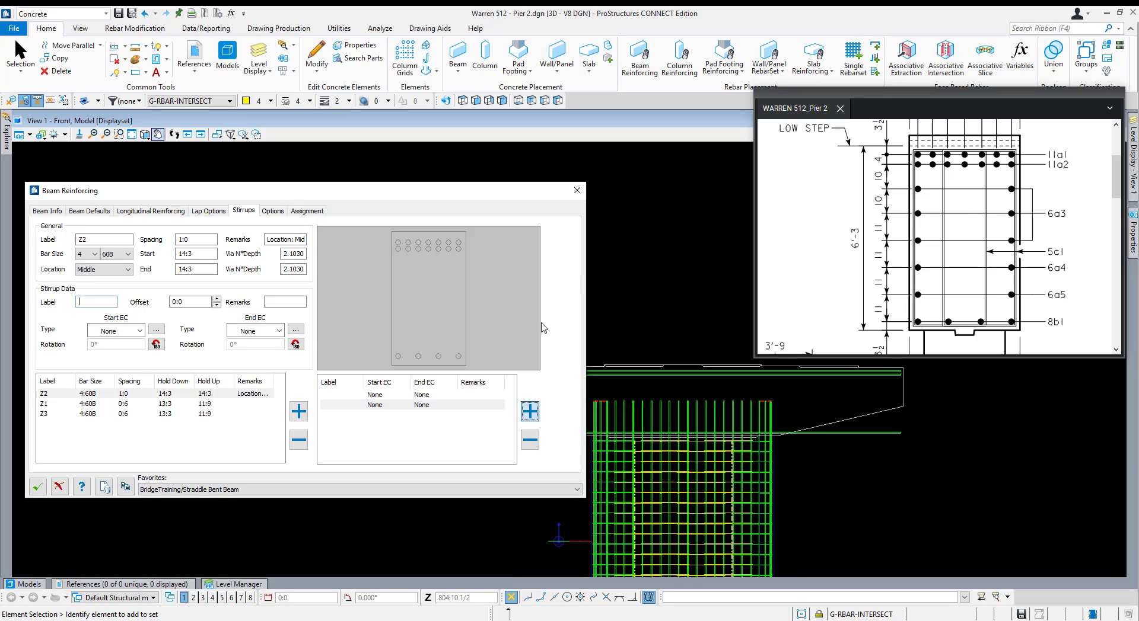
Label the first stirrup entry of zone Z2 as 5c1.
left_click(445, 395)
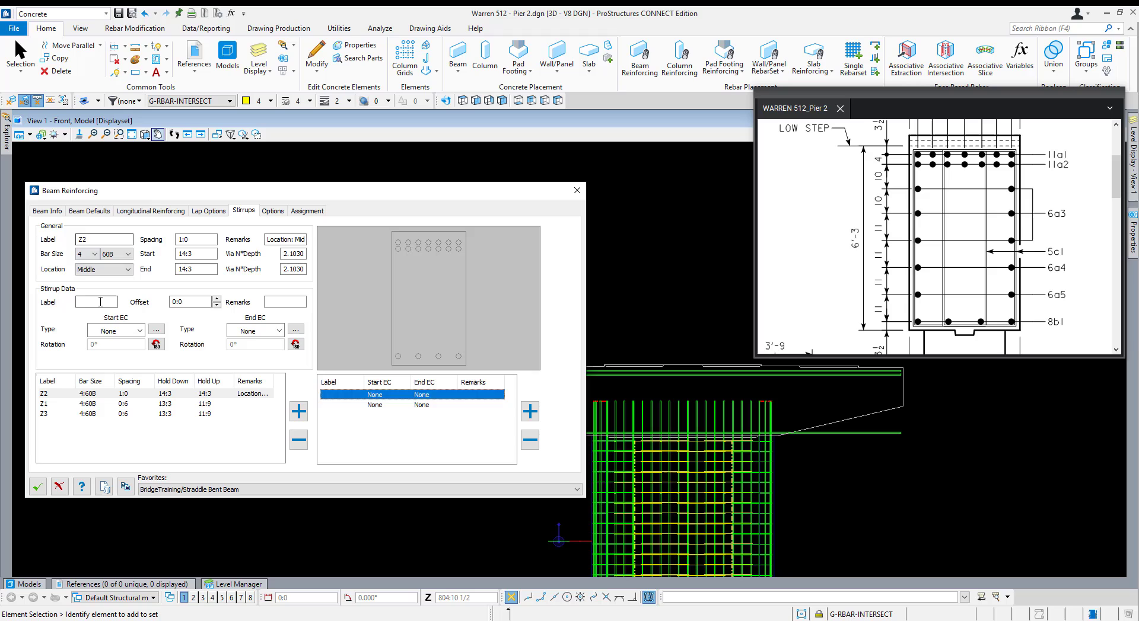
left_click(101, 302)
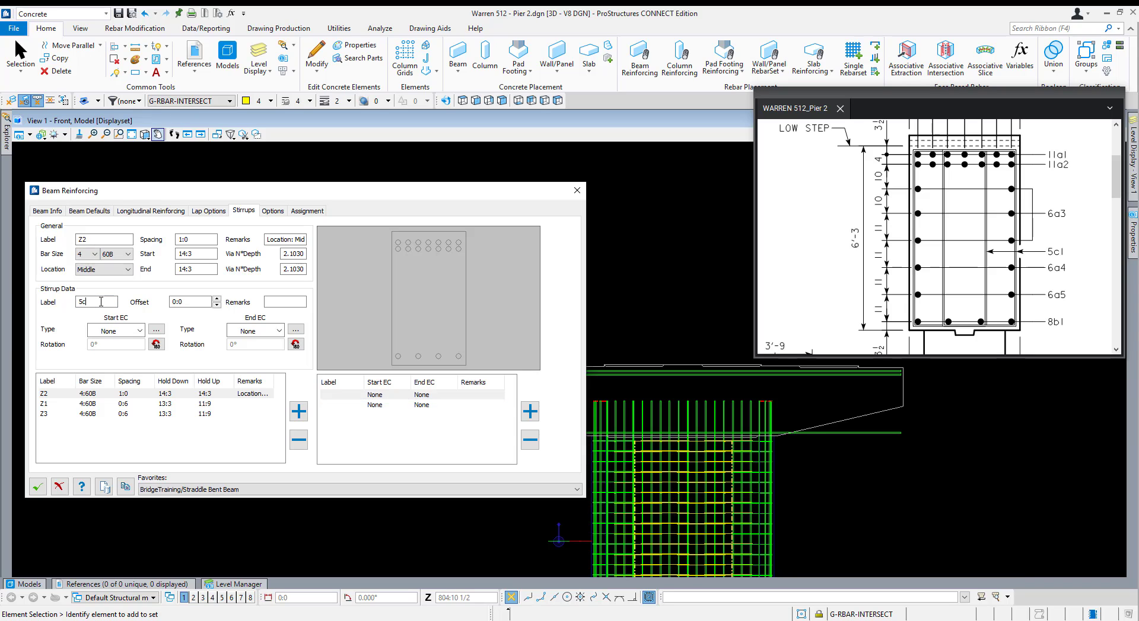
key("Tab")
key("Tab")
key("Tab")
key("Tab")
Set the bar size of stirrup zones Z2, Z1 and Z3 to 5.
left_click(89, 254)
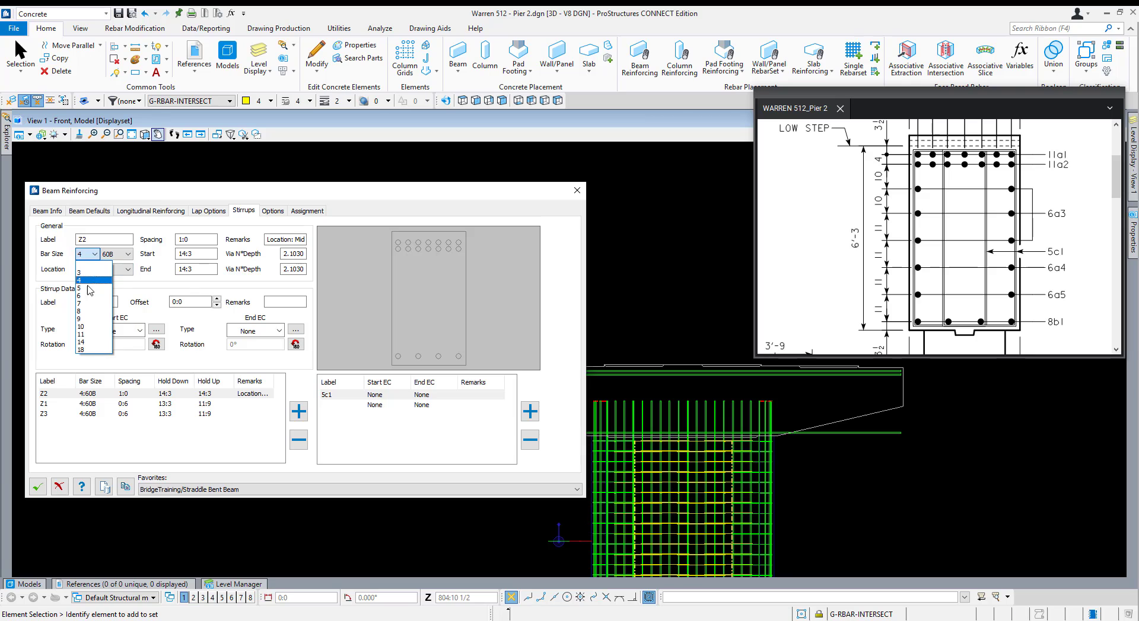
left_click(87, 289)
left_click(89, 404)
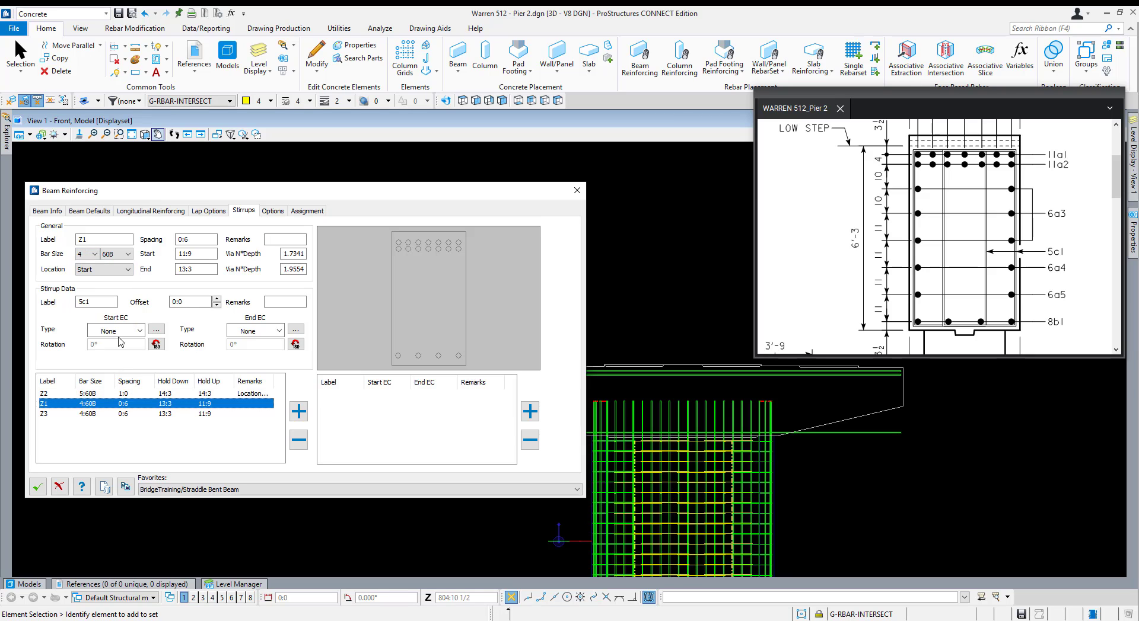
left_click(89, 254)
left_click(86, 289)
left_click(89, 414)
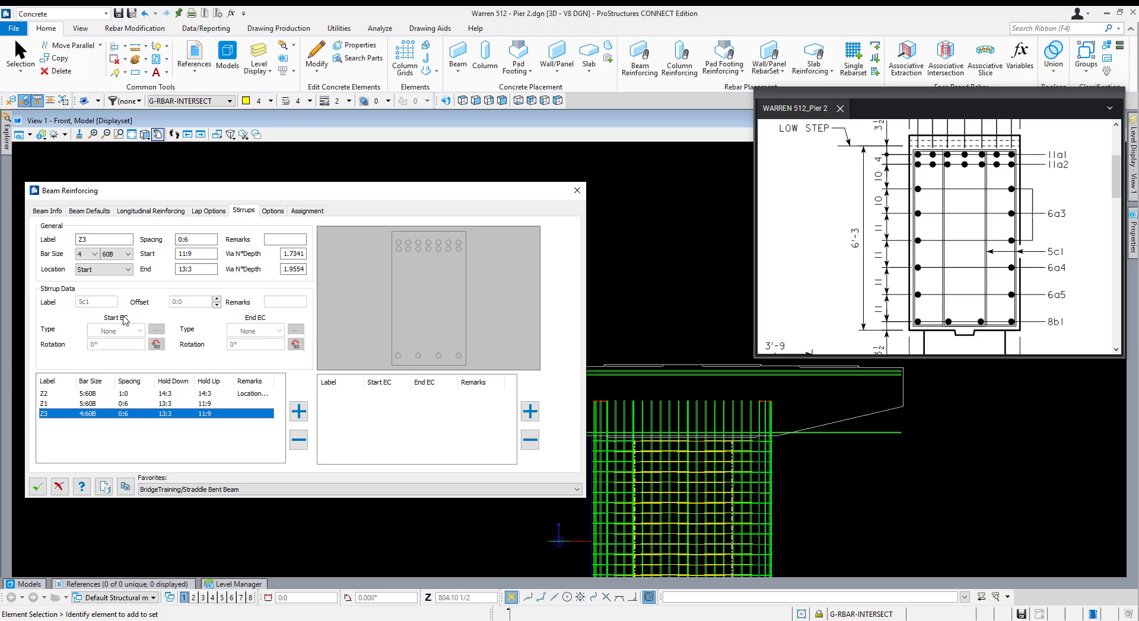
left_click(89, 254)
left_click(87, 289)
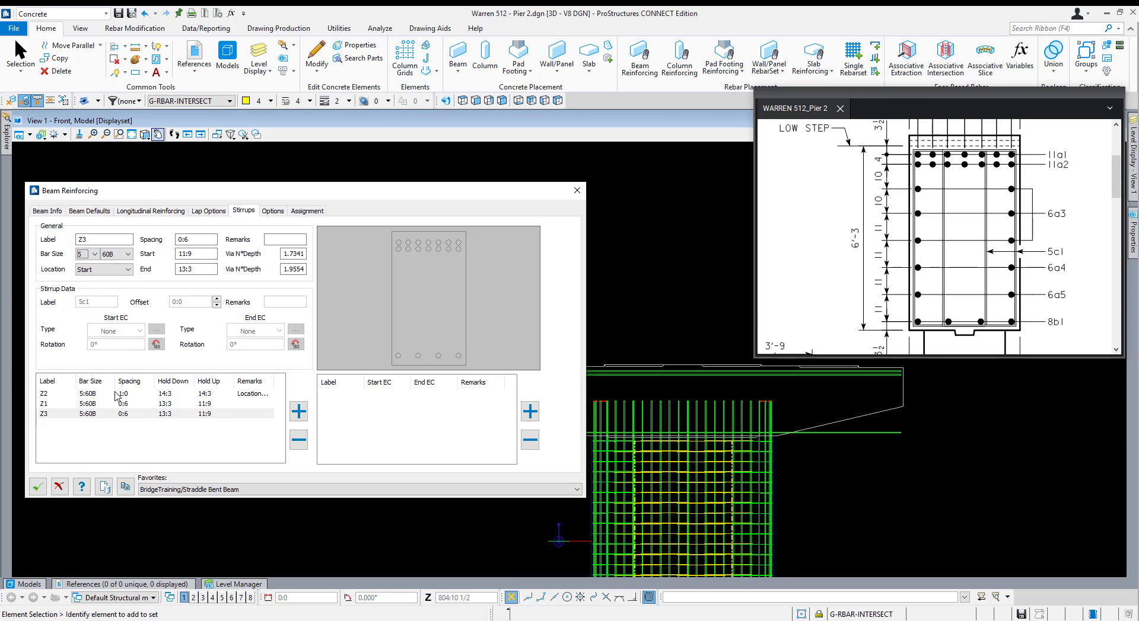
Select the second, unlabelled stirrup entry of zone Z2.
left_click(217, 394)
left_click(406, 405)
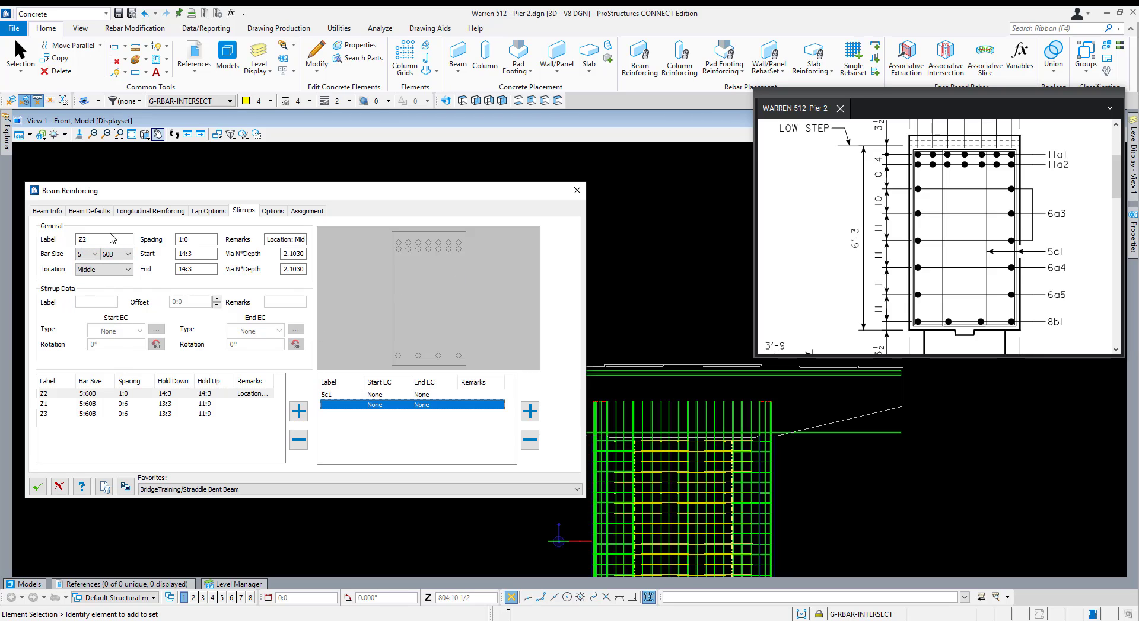
Route the 5c1 stirrup of zone Z2 around the first to third bottom bars and the first to fifth top bars.
left_click(364, 395)
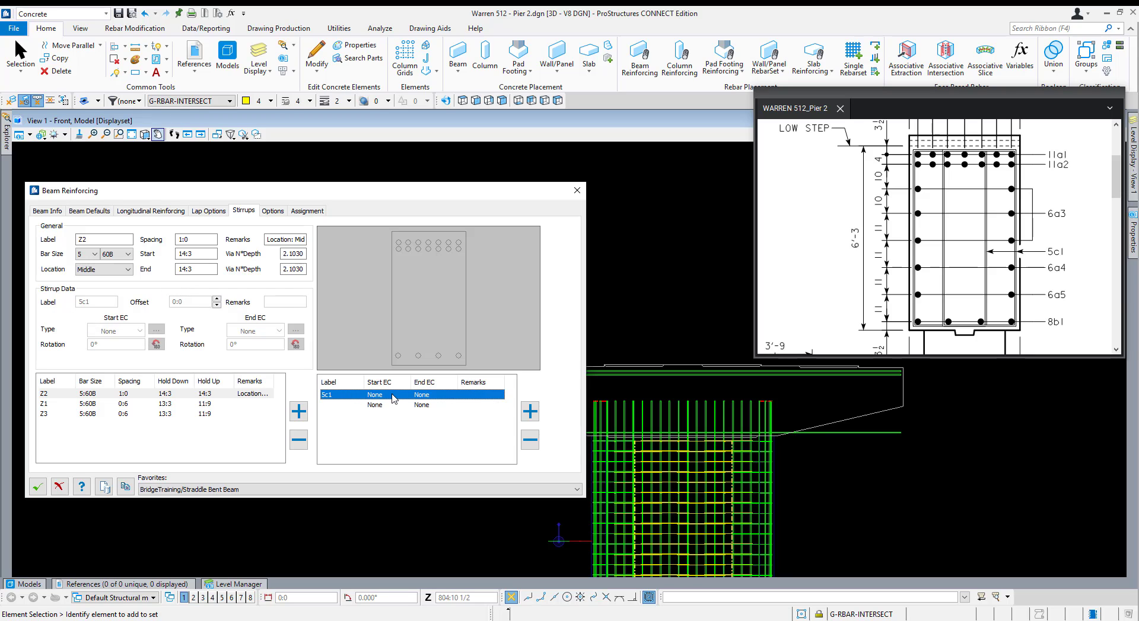
left_click(399, 246)
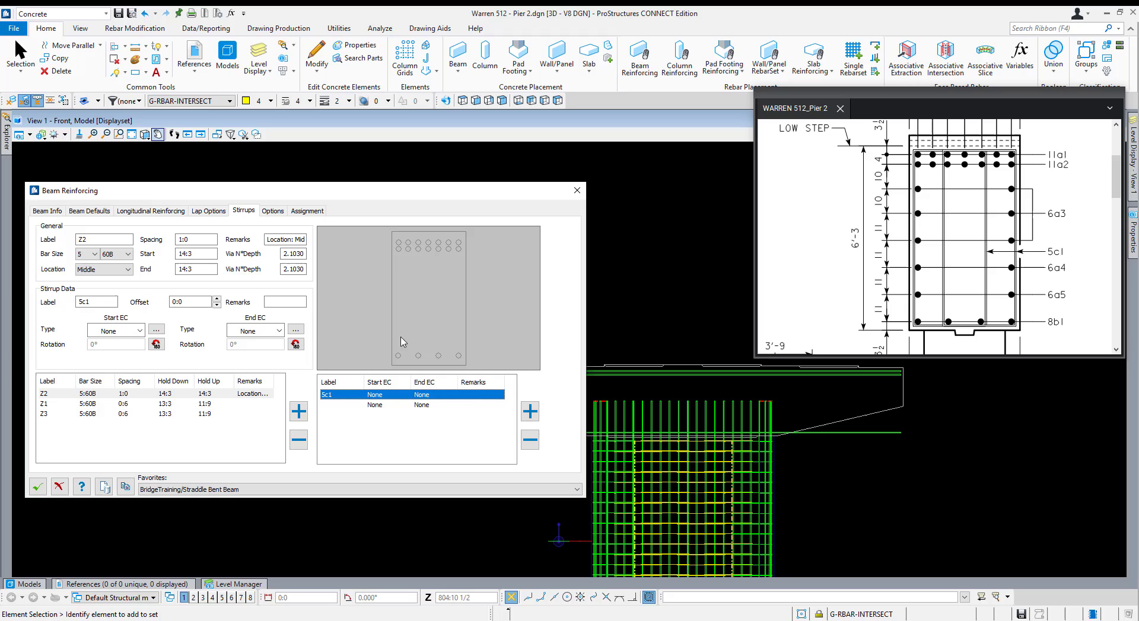
left_click(406, 359)
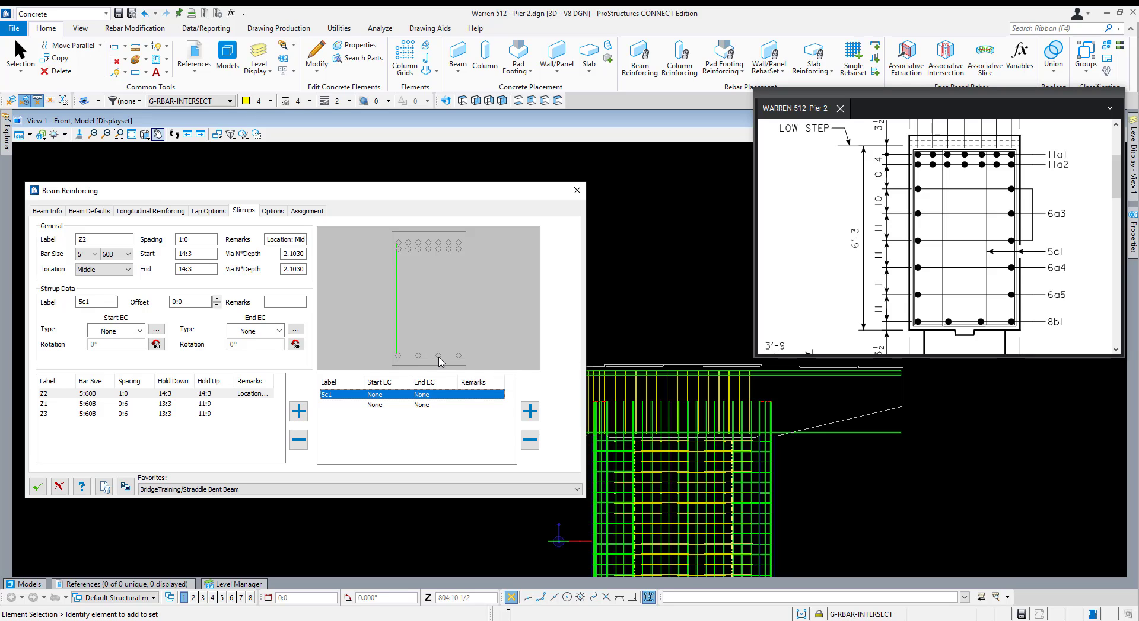
left_click(440, 246)
Set the start and end conditions of stirrup 5c1 to 90 Degree Hook.
left_click(140, 330)
left_click(140, 387)
left_click(278, 330)
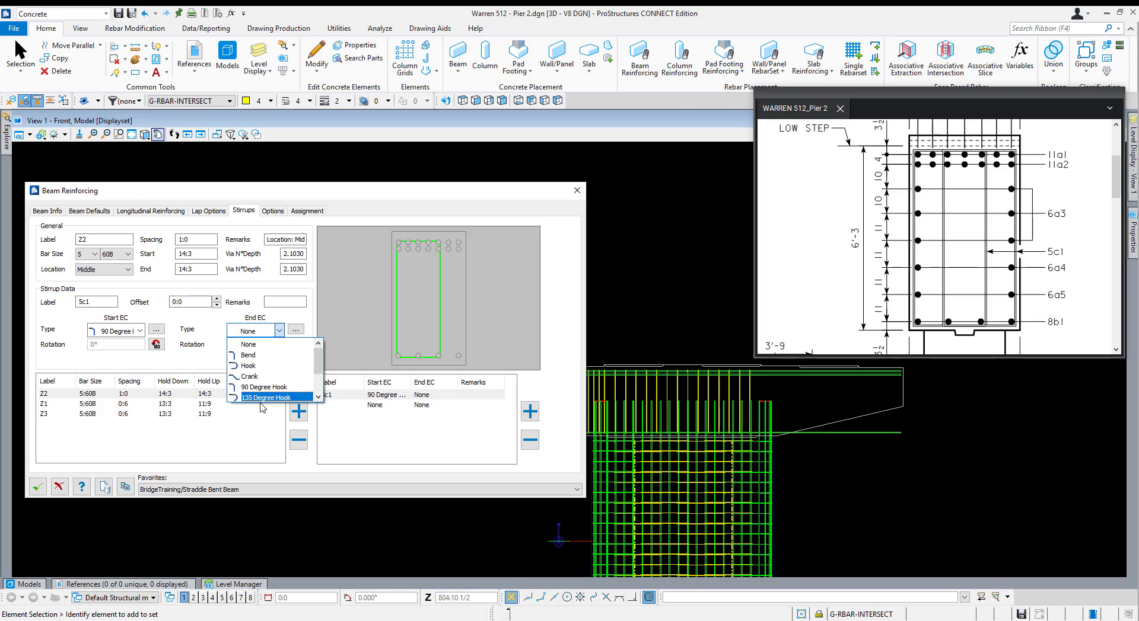
left_click(261, 388)
Define the second Z2 stirrup as 5c1a with 0:0 5/8 offset and 90 Degree Hook ends, looping from the second bottom bar to the outermost bars.
left_click(396, 406)
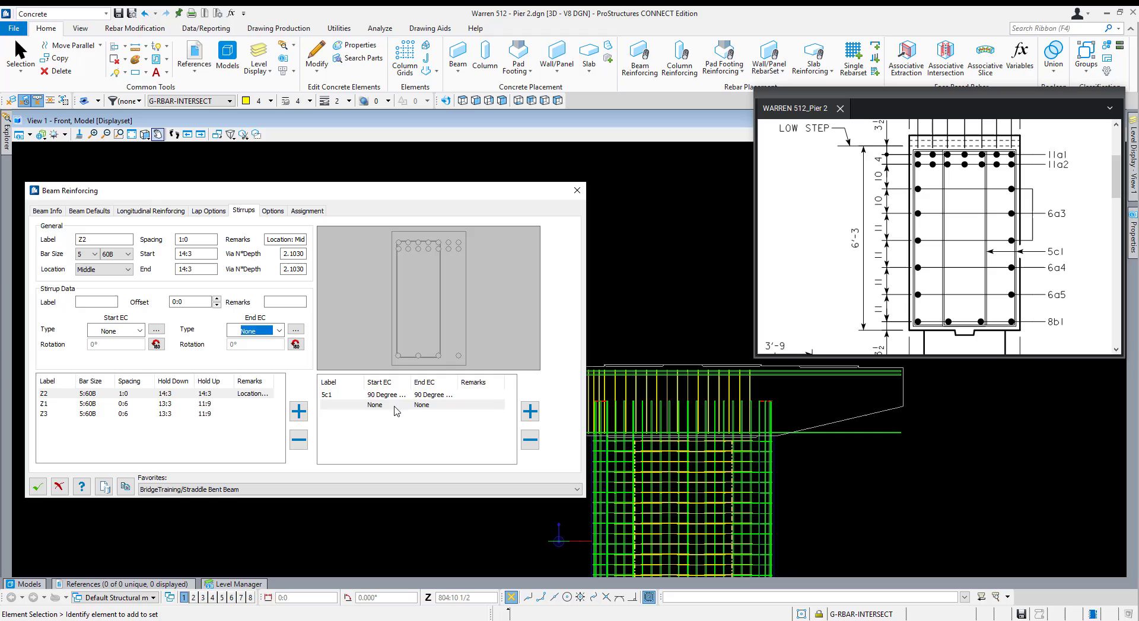
left_click(117, 304)
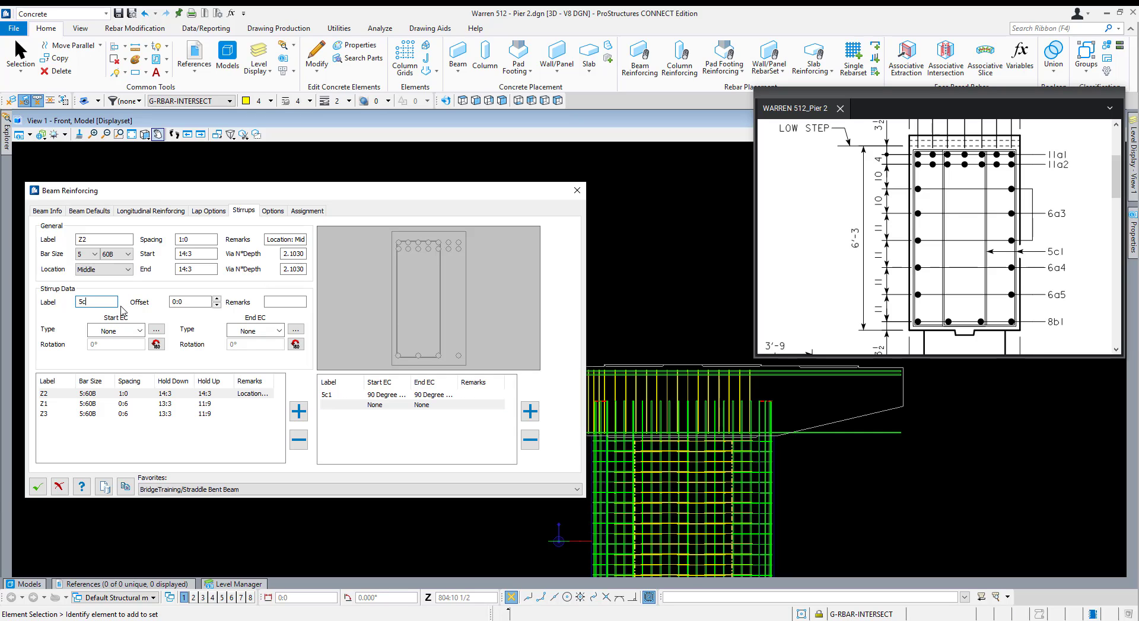
type("5c1a")
key("Tab")
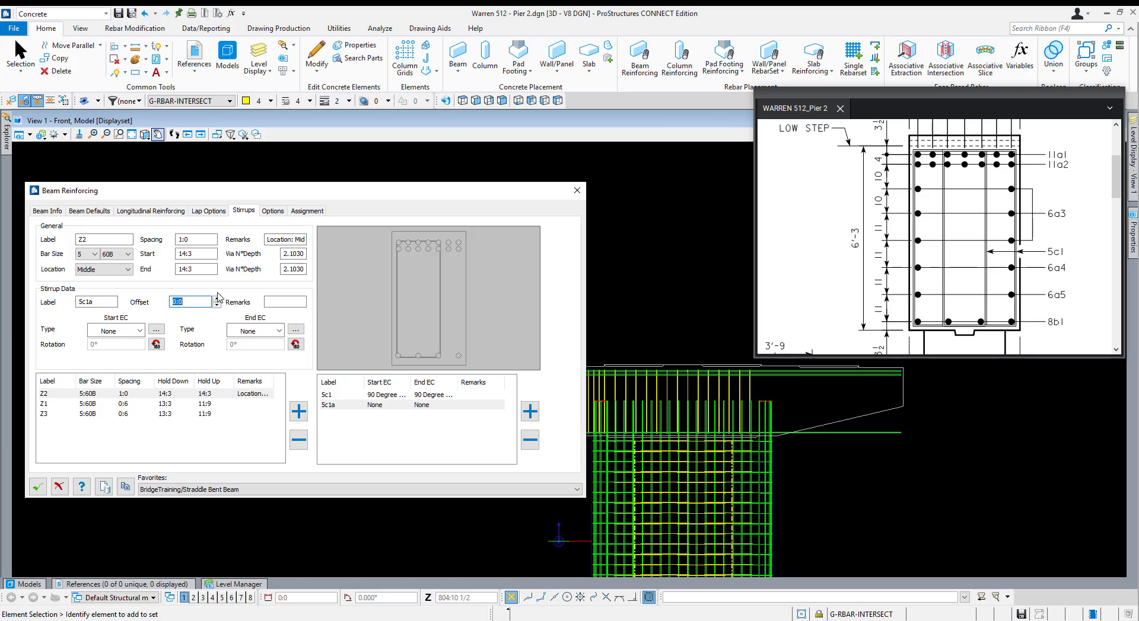
left_click(134, 328)
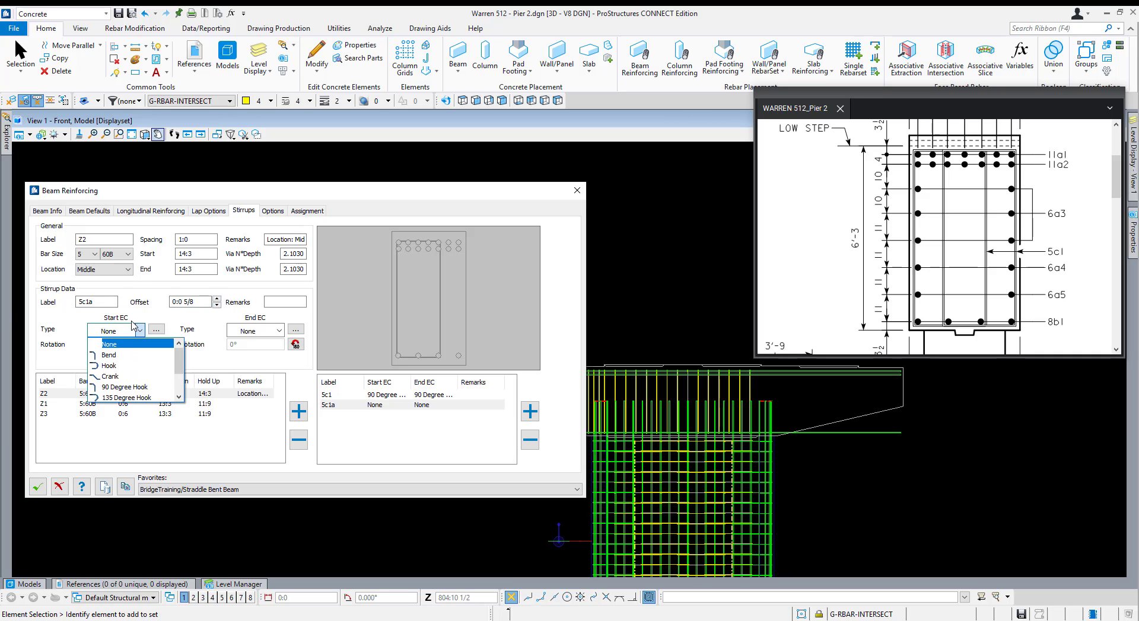
left_click(124, 386)
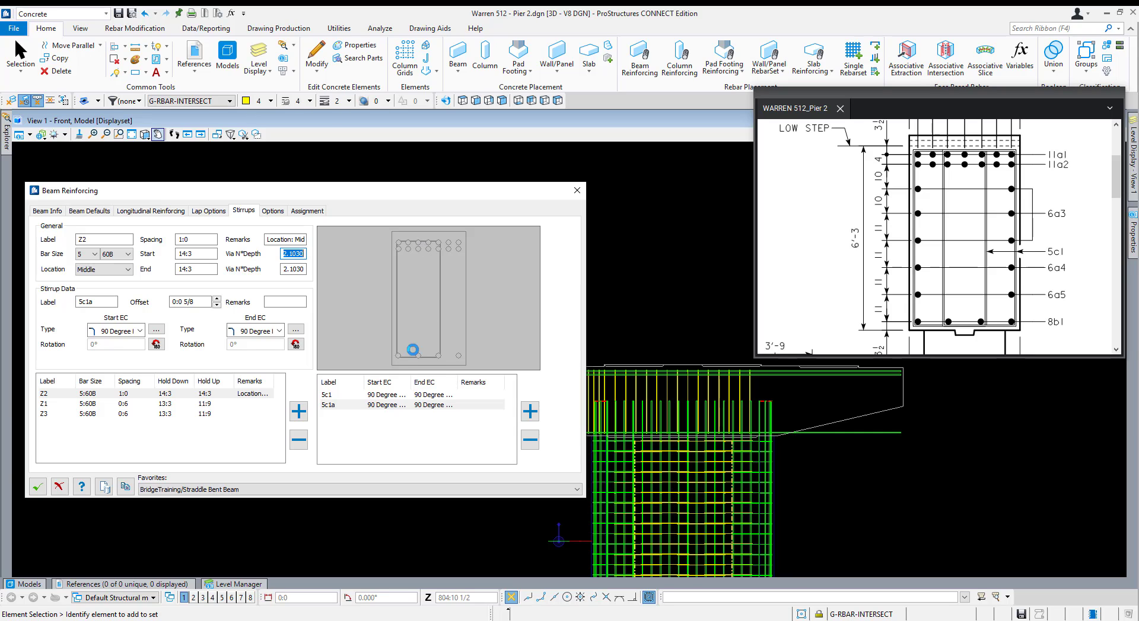
left_click(418, 357)
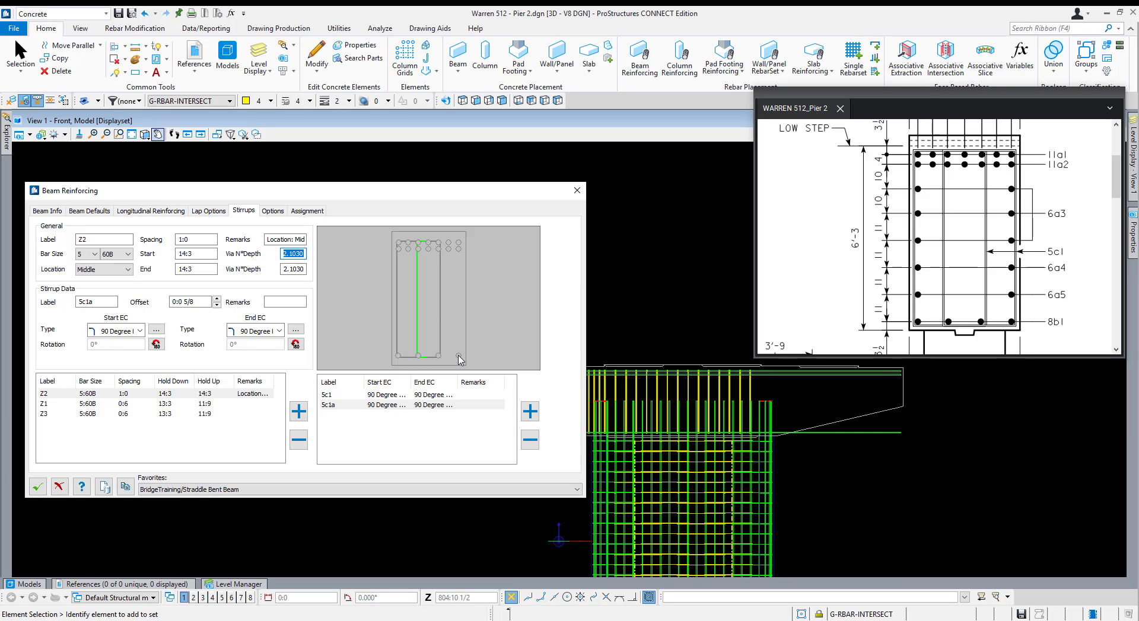
left_click(458, 243)
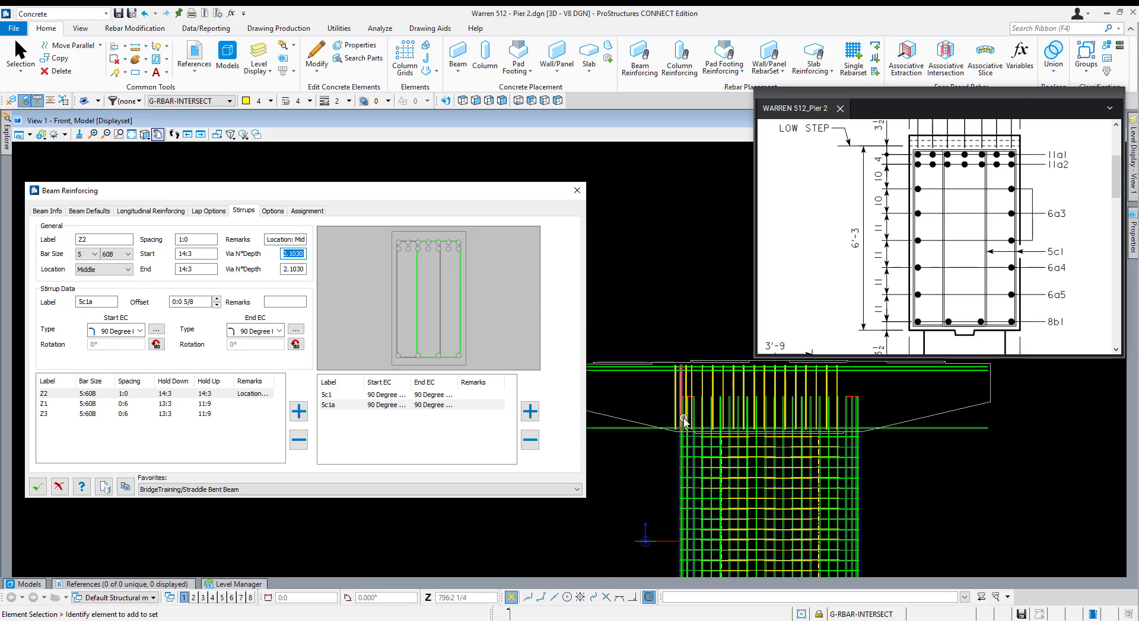
Set the location of stirrup zone Z3 to End.
left_click(92, 417)
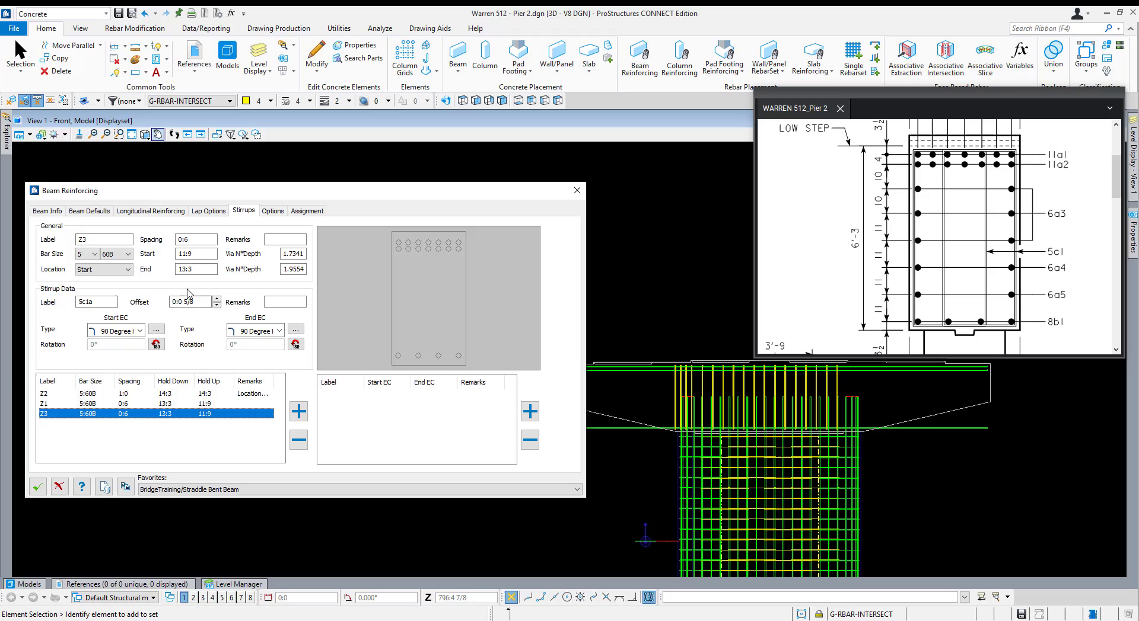
left_click(100, 269)
left_click(95, 296)
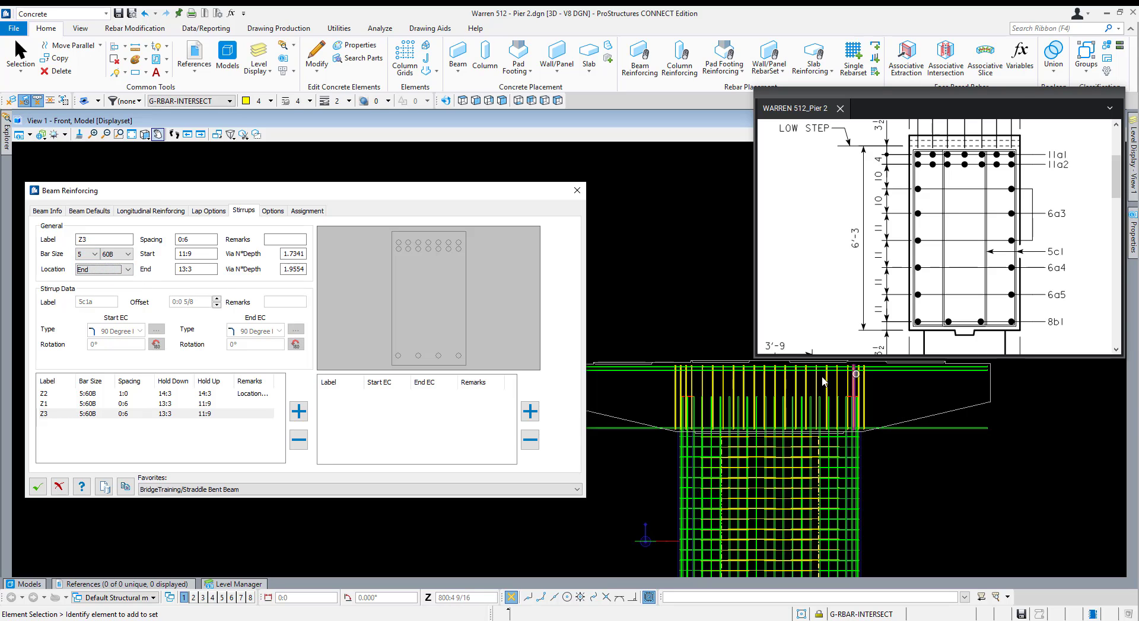
Examine the stirrup positions in the pier cap model and the hoop spacing dimensions in the reference drawing.
scroll(823, 382, "up", 4)
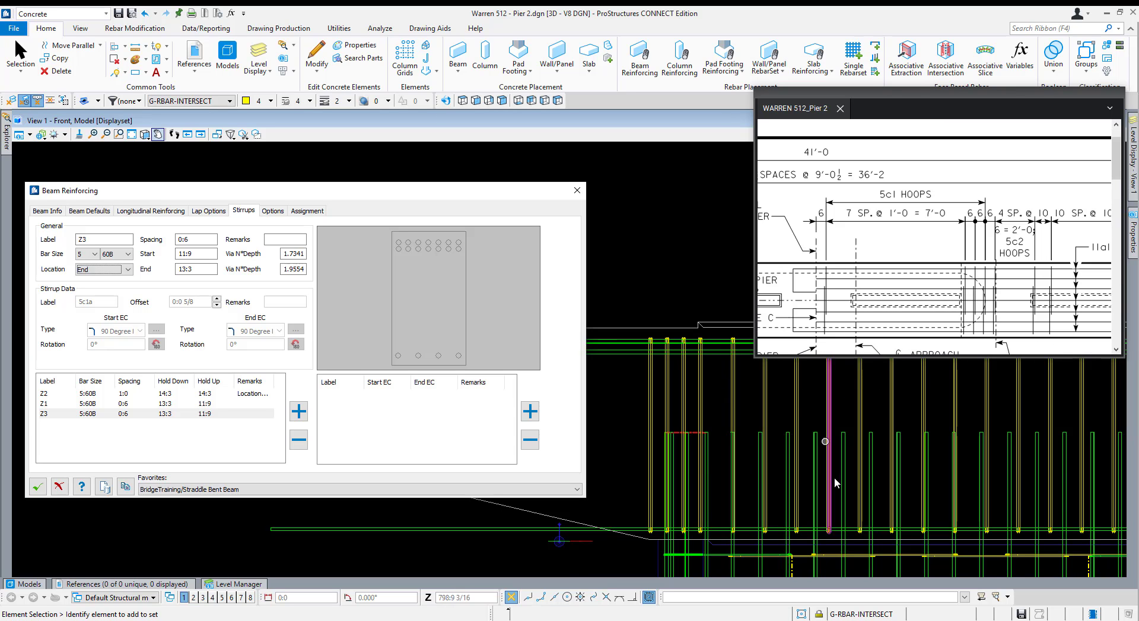
scroll(706, 456, "down", 2)
scroll(844, 445, "up", 1)
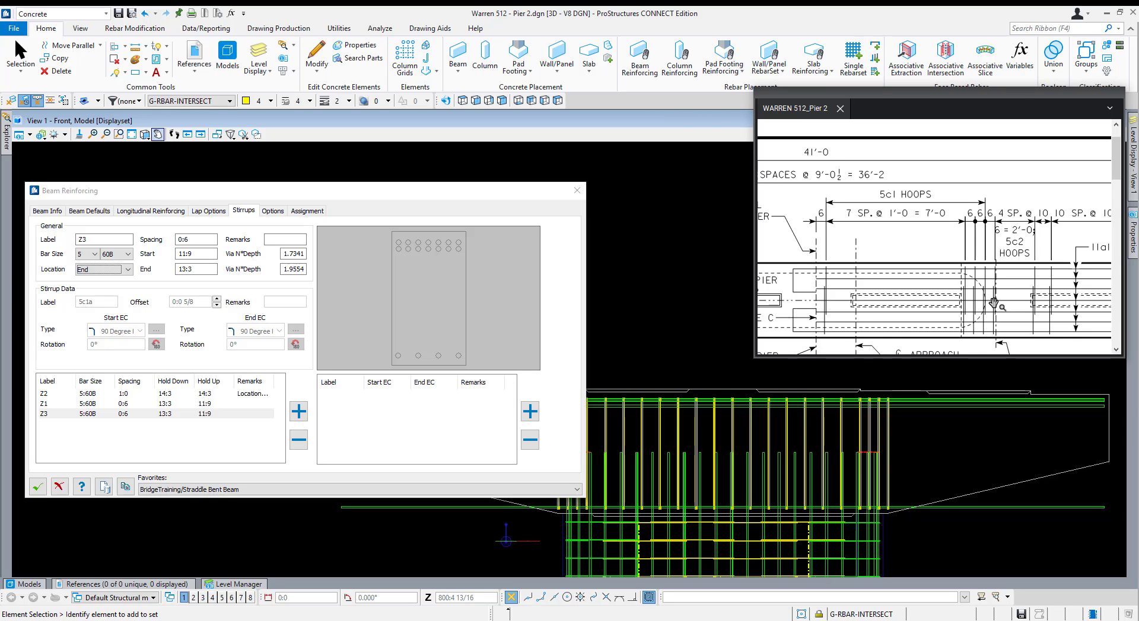
mouse_move(998, 266)
left_mouse_down()
mouse_move(915, 300)
mouse_move(881, 278)
left_mouse_up()
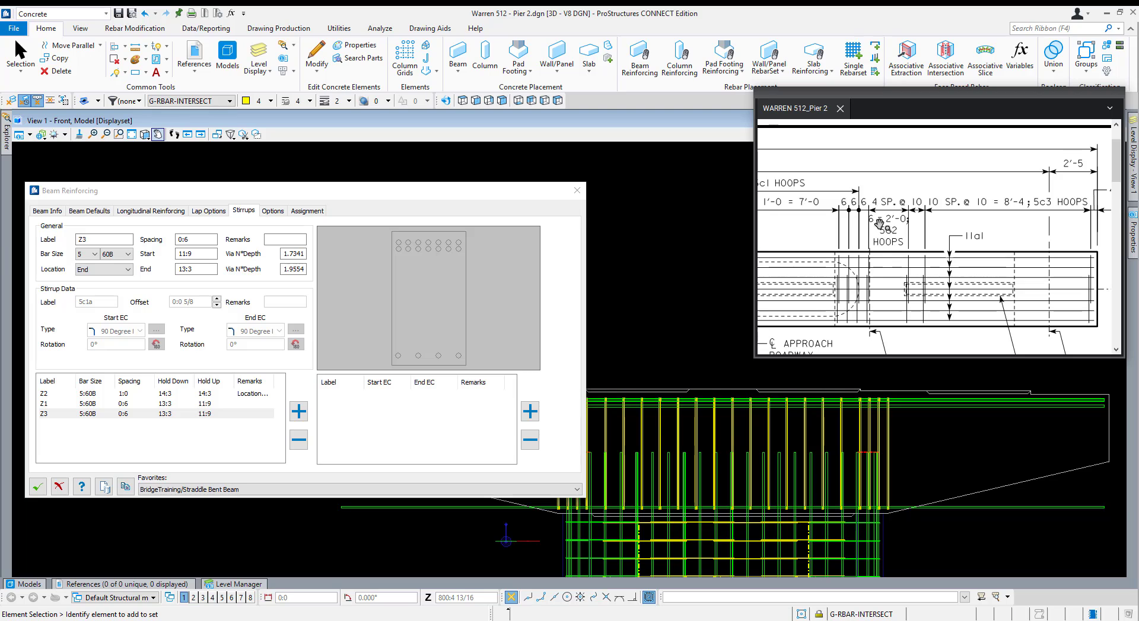
left_click_drag(968, 206, 916, 218)
mouse_move(1032, 275)
left_mouse_down()
mouse_move(935, 297)
mouse_move(912, 249)
mouse_move(924, 325)
left_mouse_up()
mouse_move(847, 317)
left_mouse_down()
mouse_move(861, 291)
mouse_move(842, 291)
mouse_move(947, 274)
mouse_move(956, 220)
mouse_move(944, 209)
left_mouse_up()
scroll(943, 209, "down", 6)
mouse_move(850, 215)
left_mouse_down()
mouse_move(946, 249)
mouse_move(1016, 239)
mouse_move(947, 268)
mouse_move(916, 256)
left_mouse_up()
scroll(938, 249, "up", 5)
scroll(1000, 245, "up", 3)
scroll(916, 230, "down", 2)
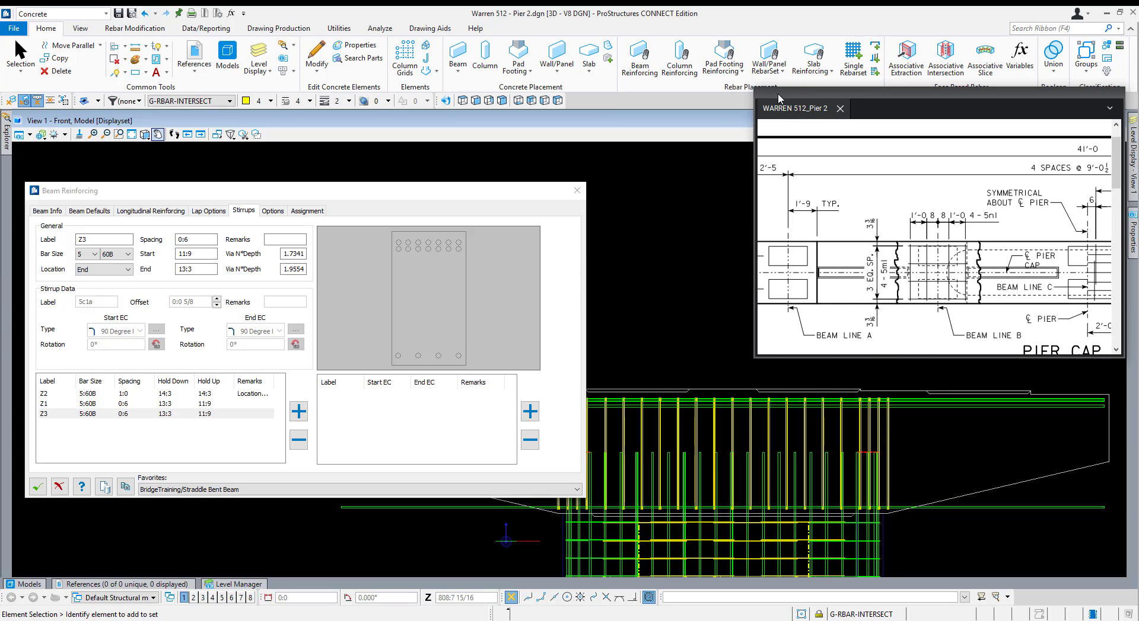
Move the Beam Reinforcing dialog clear of the pier cap and set the start distance of zone Z3 to 11:10.
left_click_drag(247, 191, 330, 75)
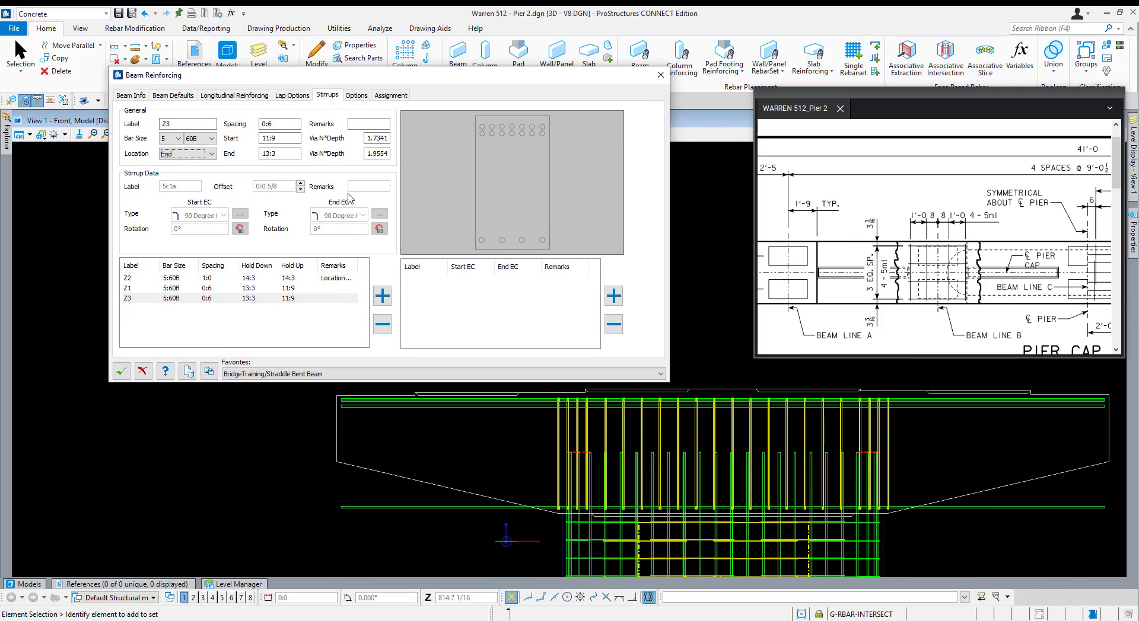
scroll(570, 492, "up", 3)
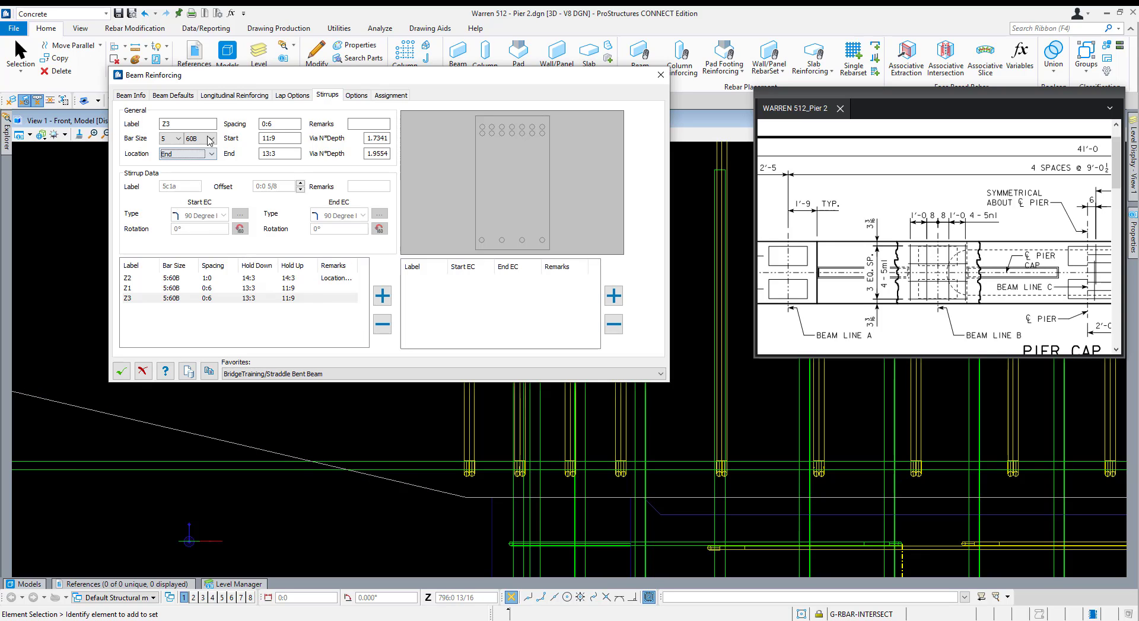
left_click_drag(276, 138, 267, 138)
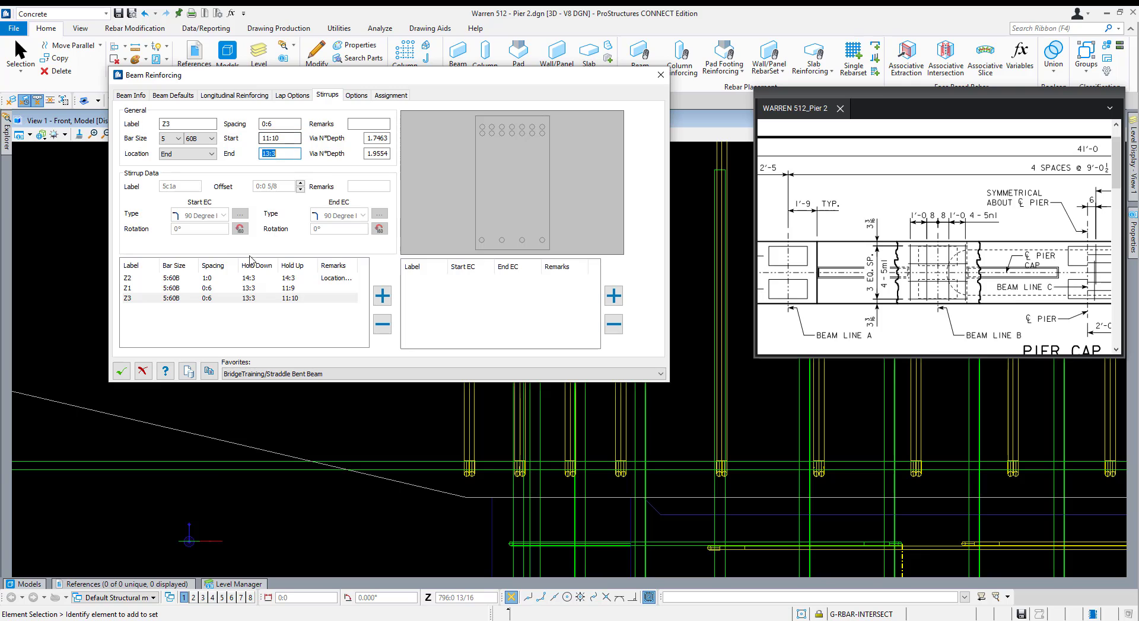
Set the start distance of stirrup zone Z1 to 11:10.
left_click(267, 278)
left_click(264, 288)
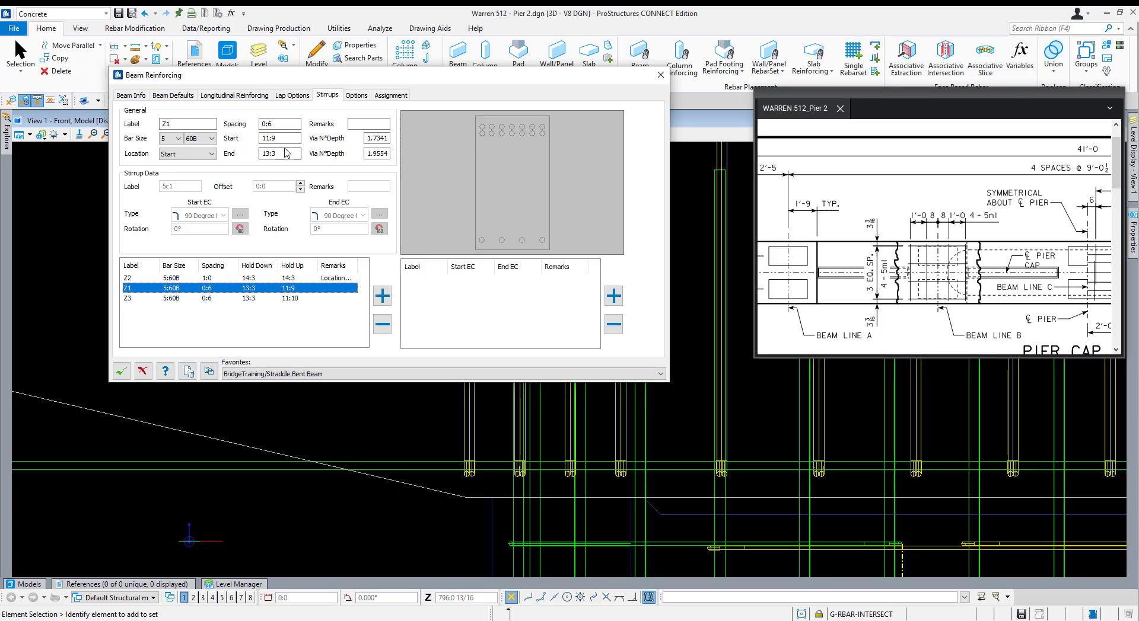
double_click(270, 138)
type("11.10")
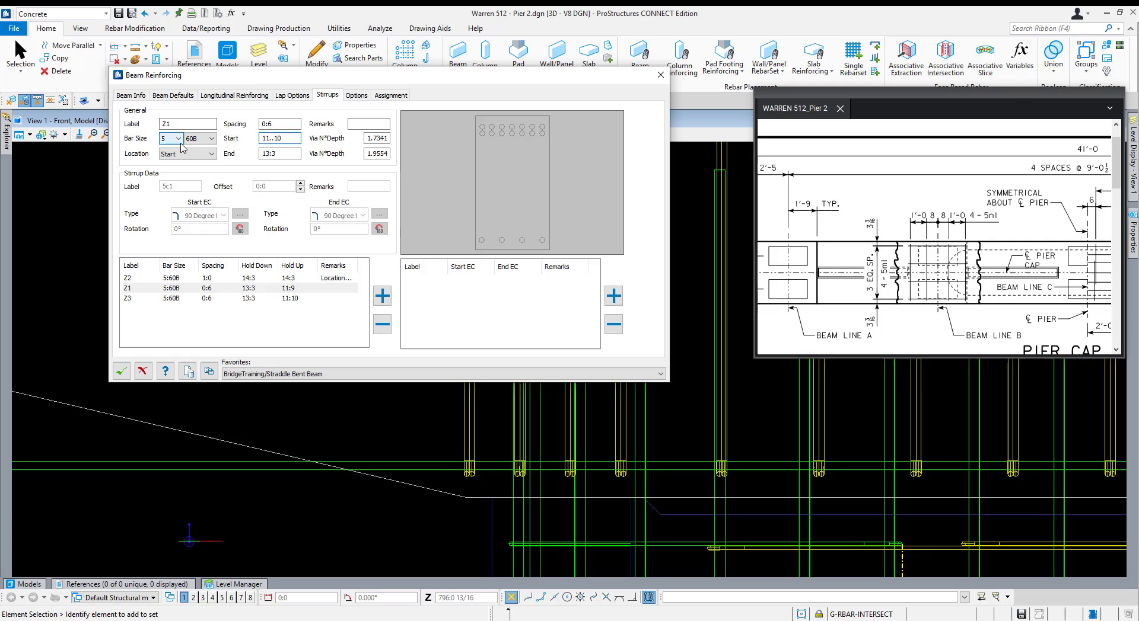
key("Tab")
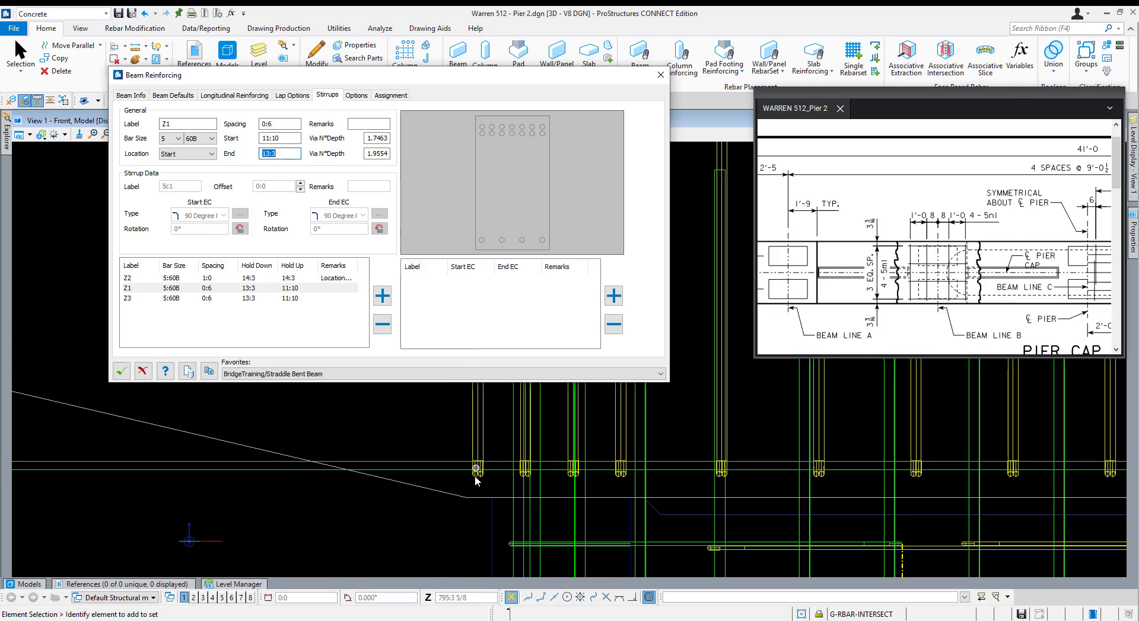
scroll(408, 483, "down", 5)
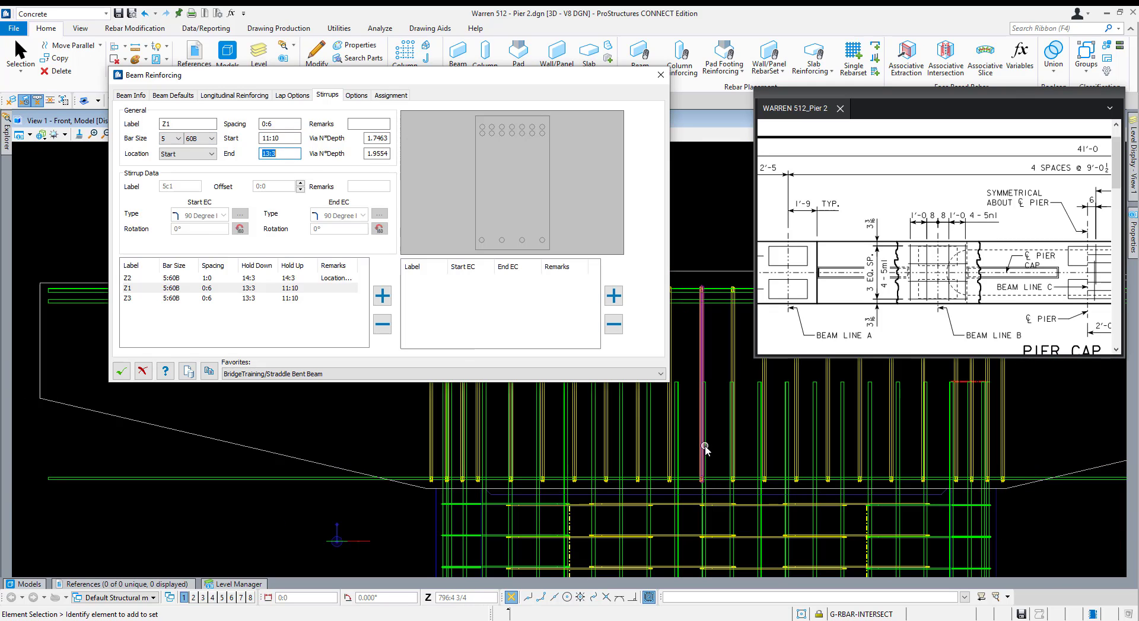
Show the longitudinal reinforcing settings and draw a SmartLine along the cap's right sloping underside, from its lower corner toward the outer end.
left_click(232, 96)
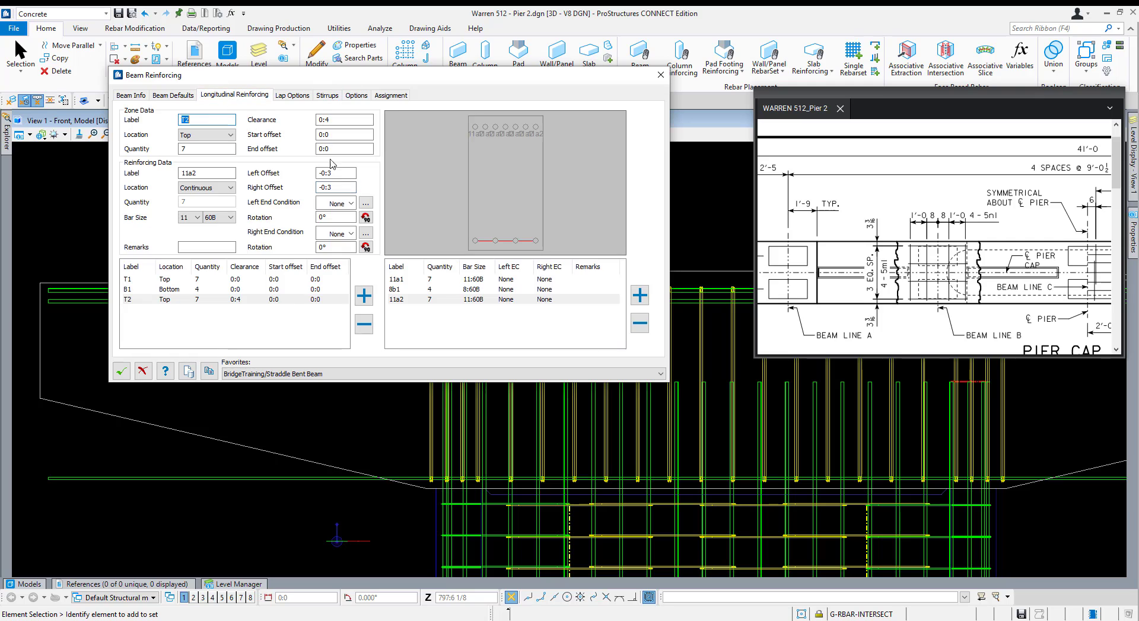
scroll(472, 528, "down", 5)
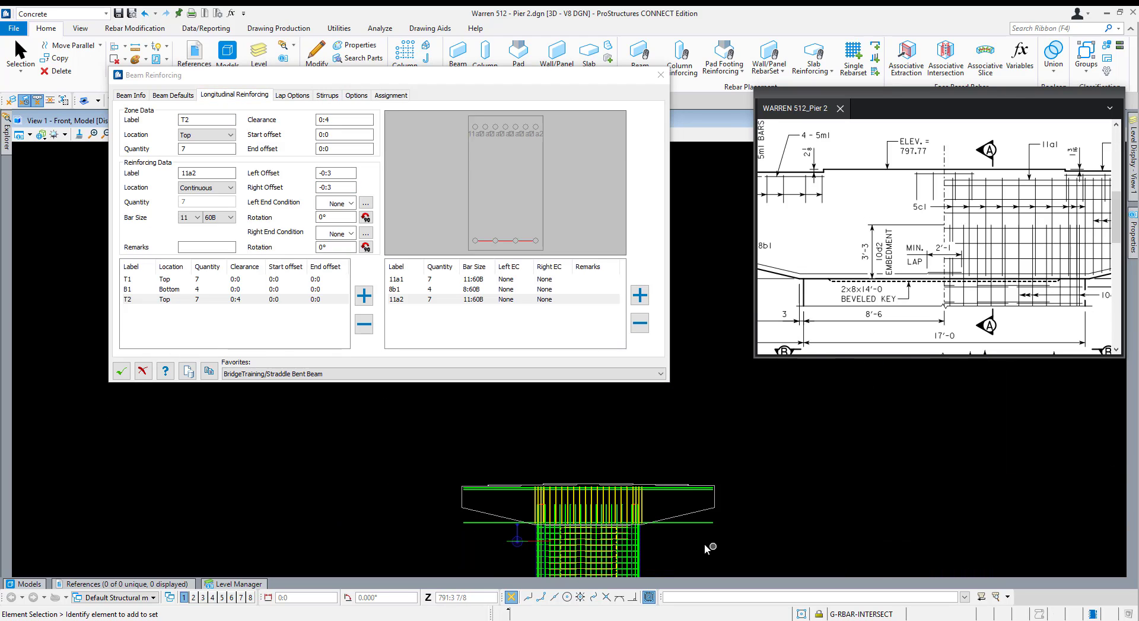
scroll(680, 538, "up", 6)
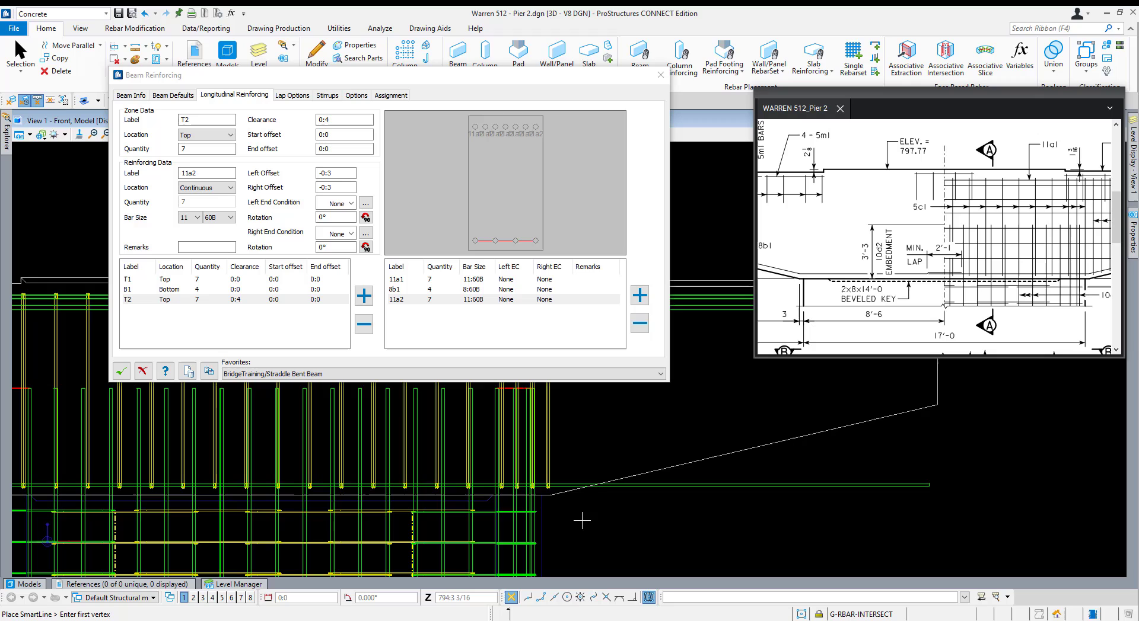
left_click(550, 495)
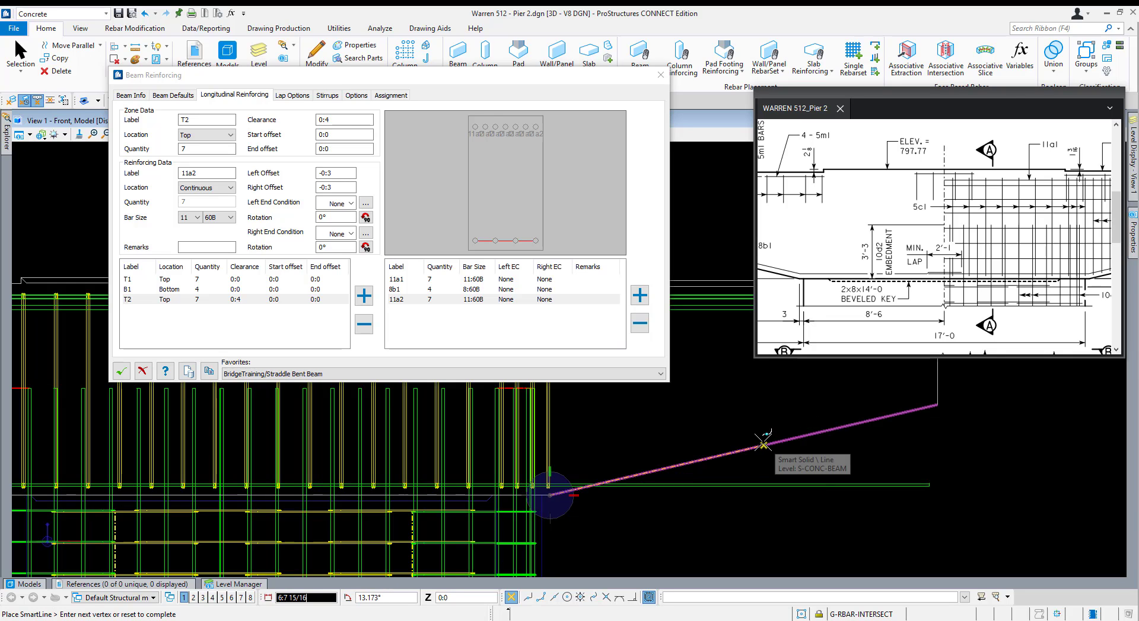
key("space")
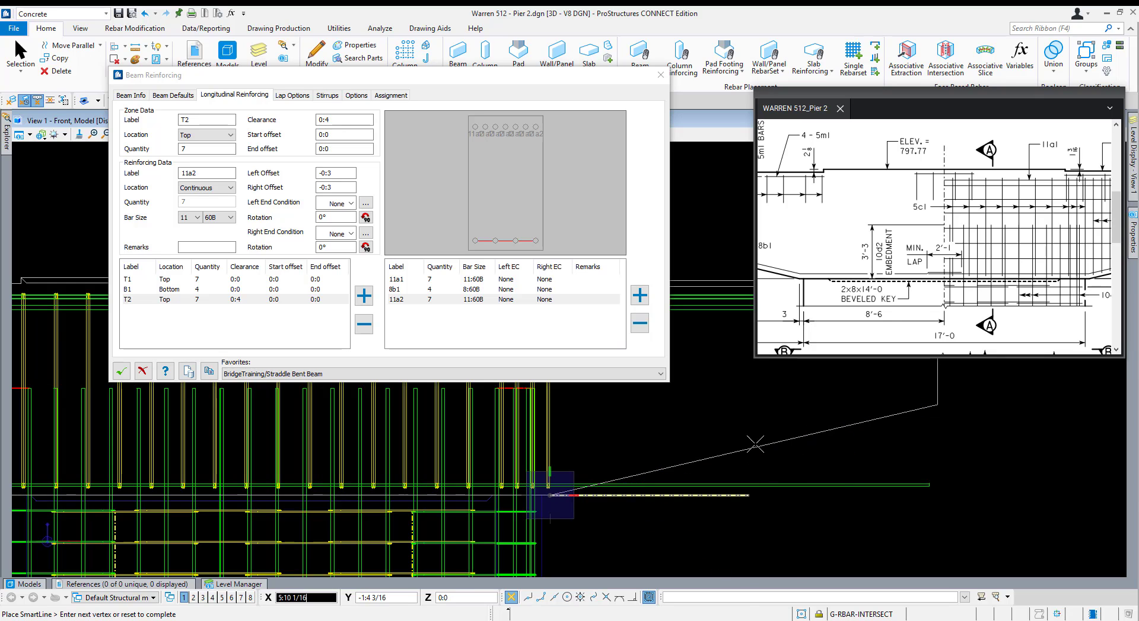
key("space")
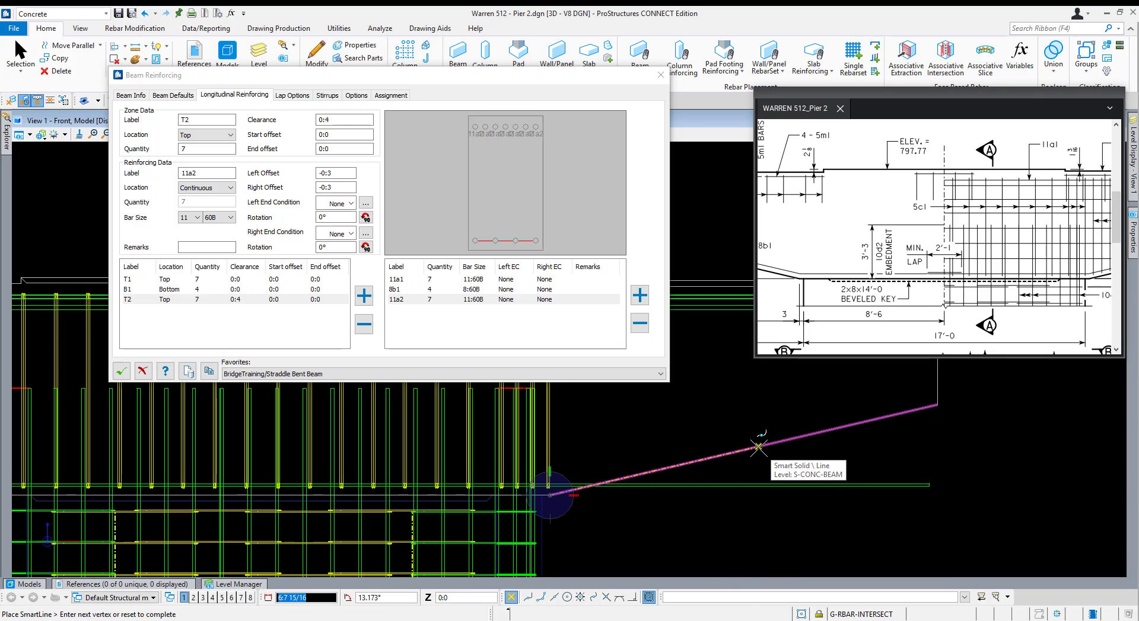
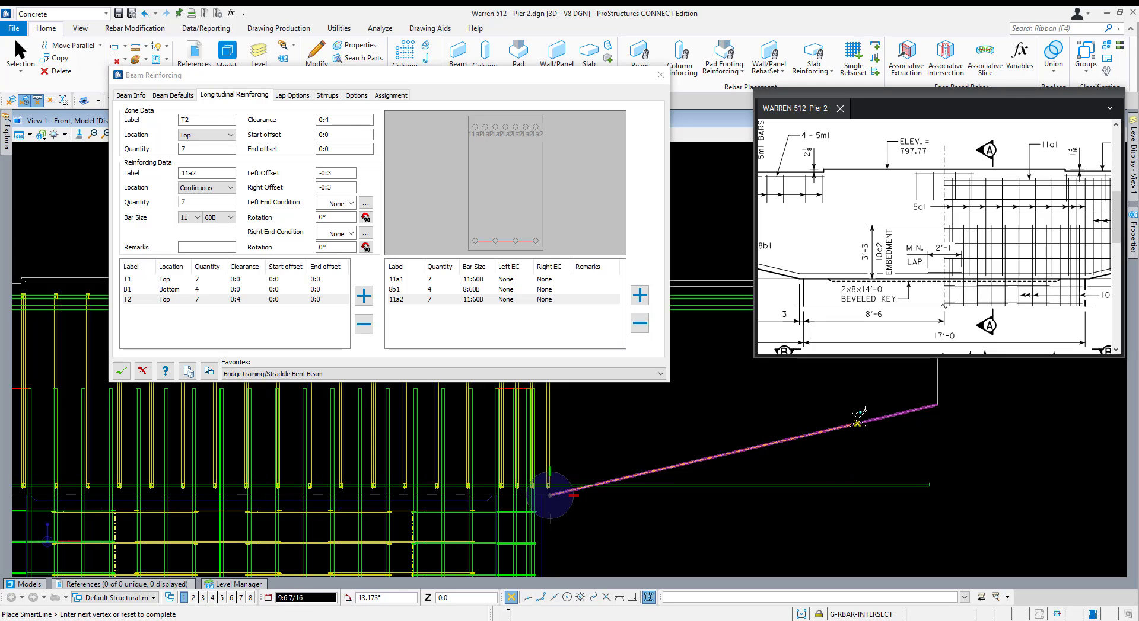
left_click(886, 419)
right_click(887, 419)
key("Escape")
Move the sloped line vertically from the soffit corner up to the level of the bottom longitudinal bars.
left_click(803, 437)
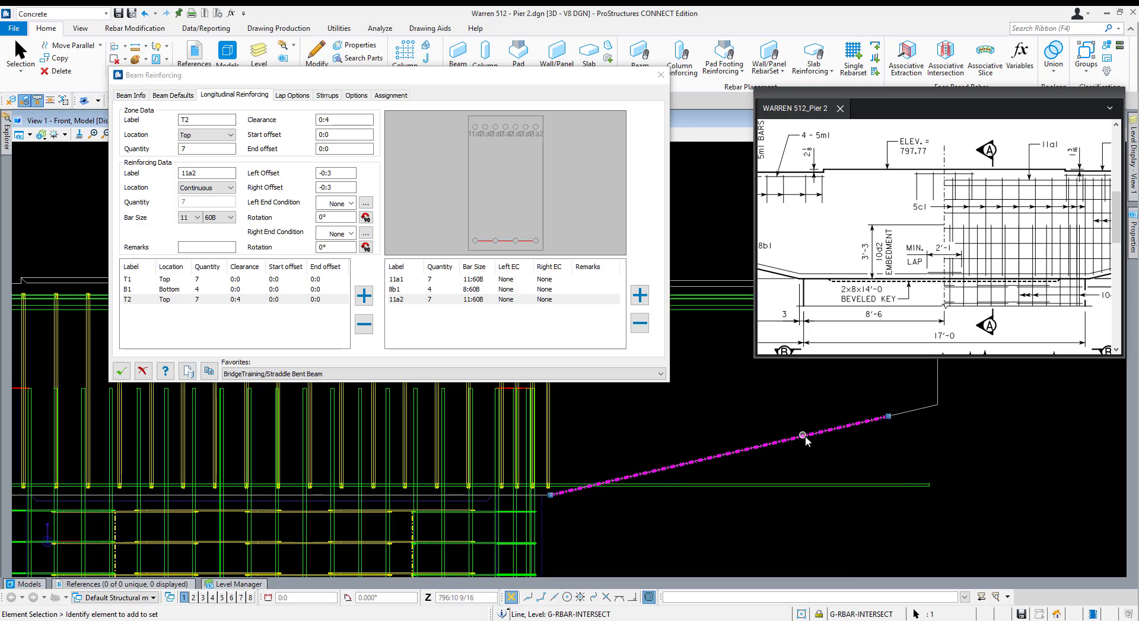
key("m")
scroll(551, 478, "up", 5)
left_click(542, 568)
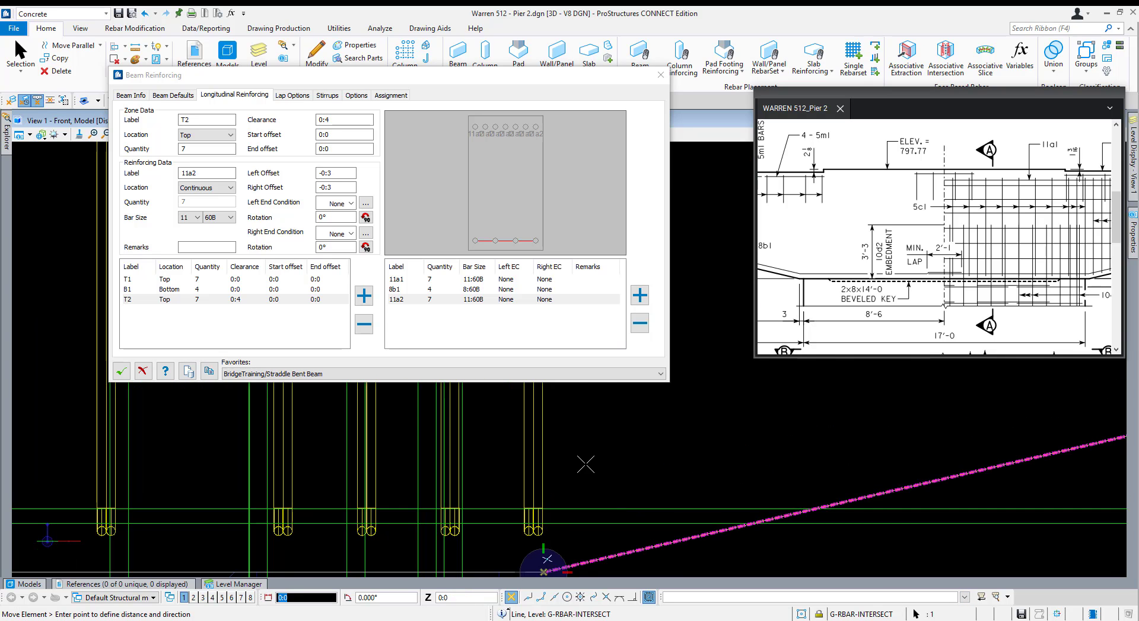
scroll(478, 493, "down", 2)
scroll(479, 496, "down", 5)
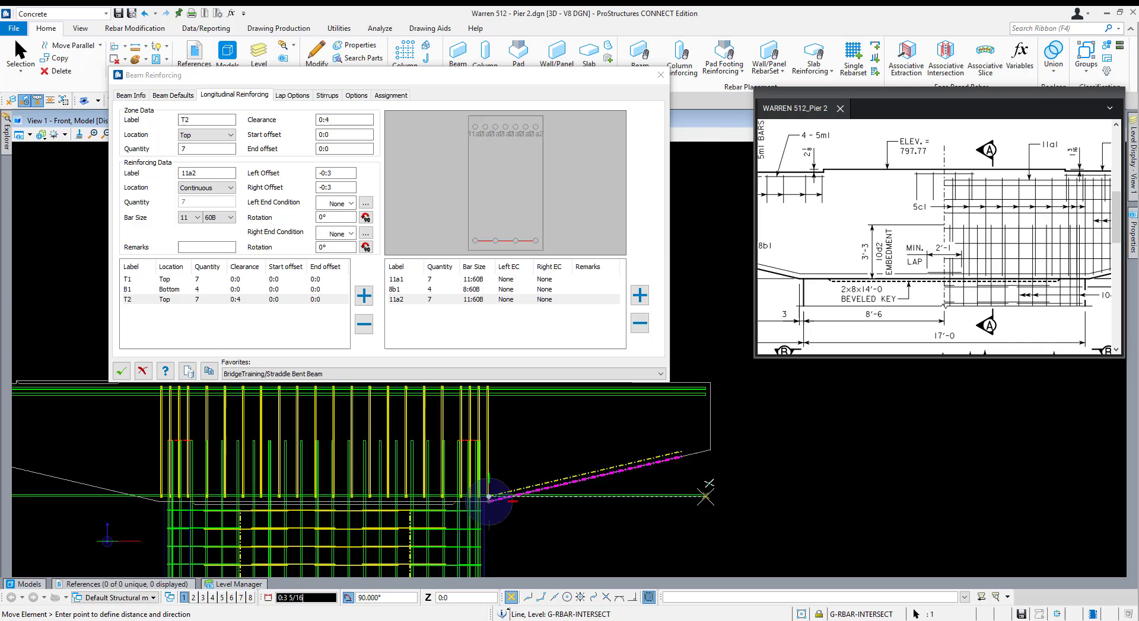
scroll(707, 497, "up", 10)
left_click(712, 487)
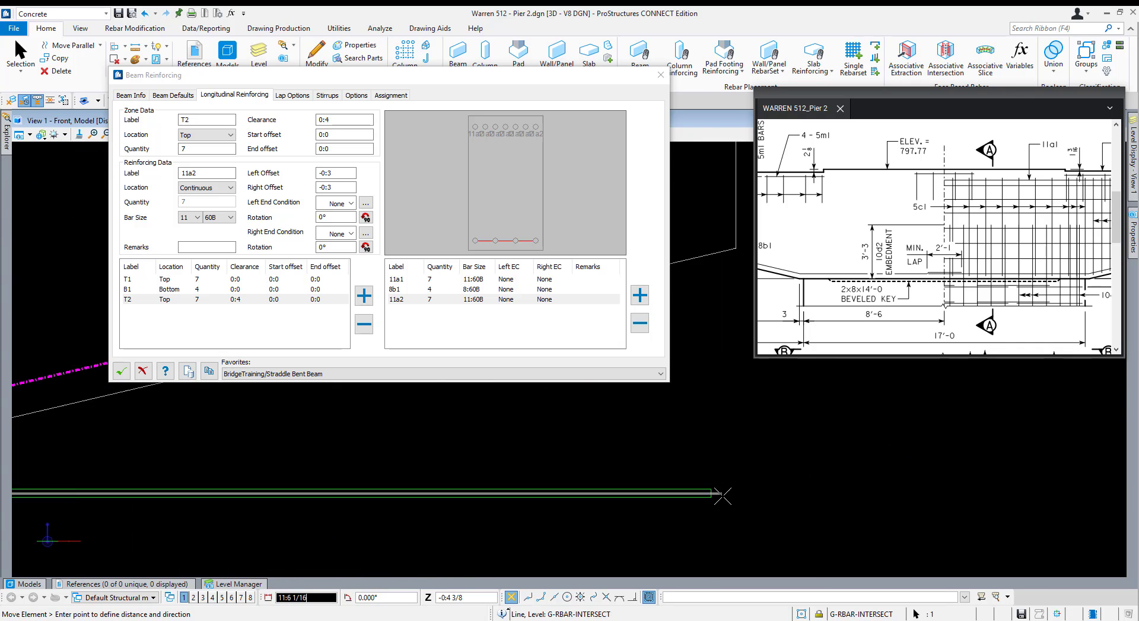
Draw a vertical SmartLine from the right end of the second top bar layer down past the sloped construction line.
scroll(724, 482, "down", 4)
key("q")
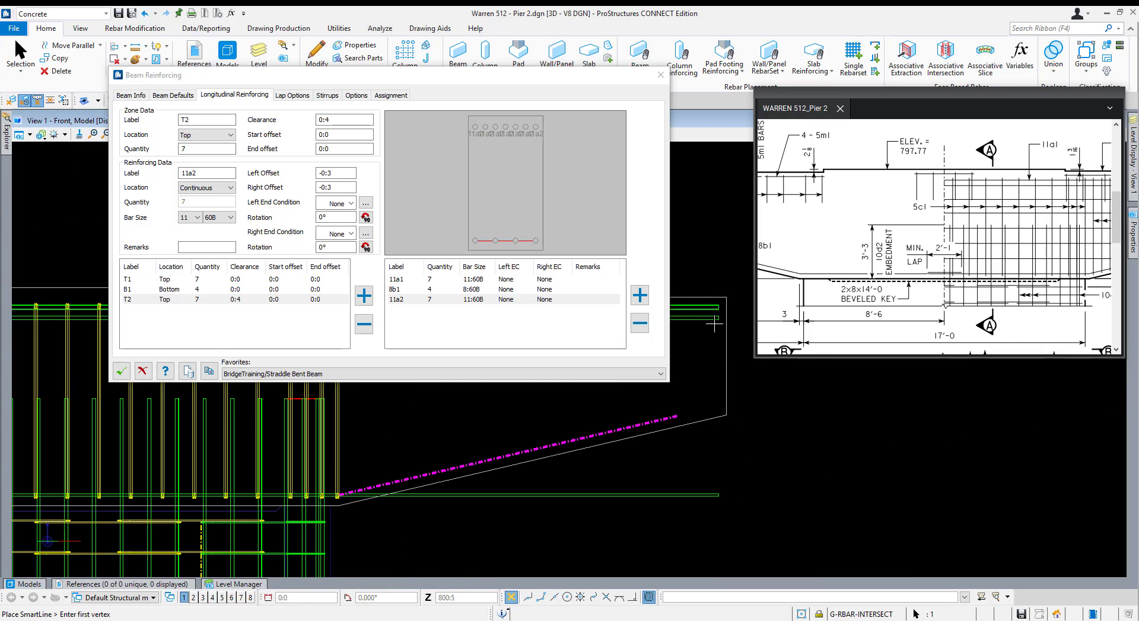
left_click(717, 320)
left_click(669, 455)
right_click(669, 455)
key("Escape")
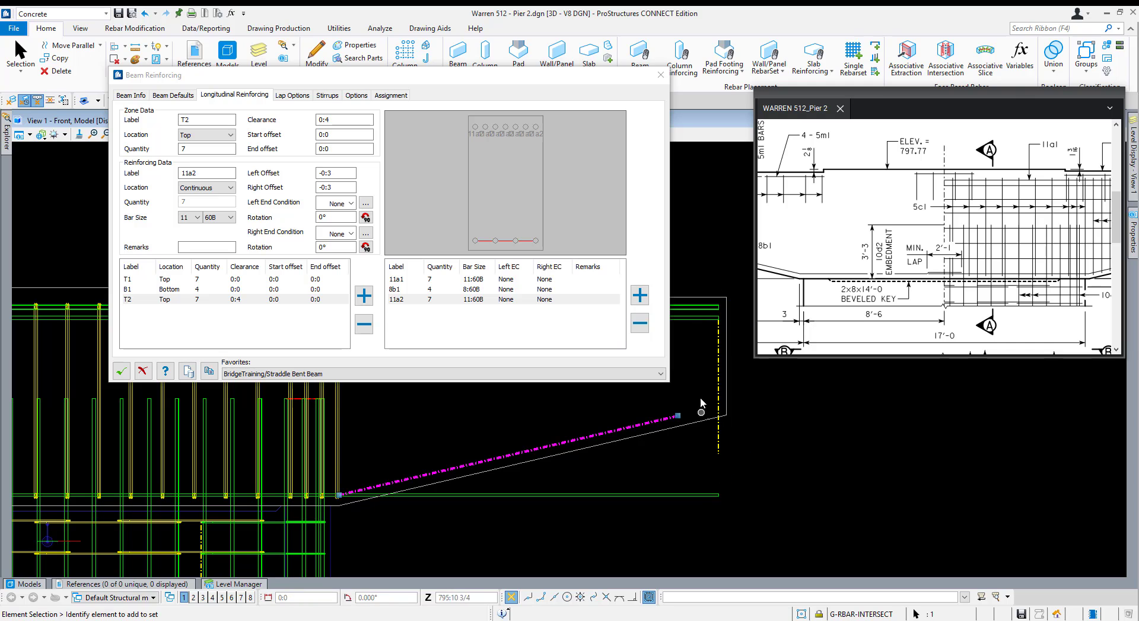
Extend the outer end of the sloped line to its intersection with the vertical line at the bar ends.
left_click(676, 416)
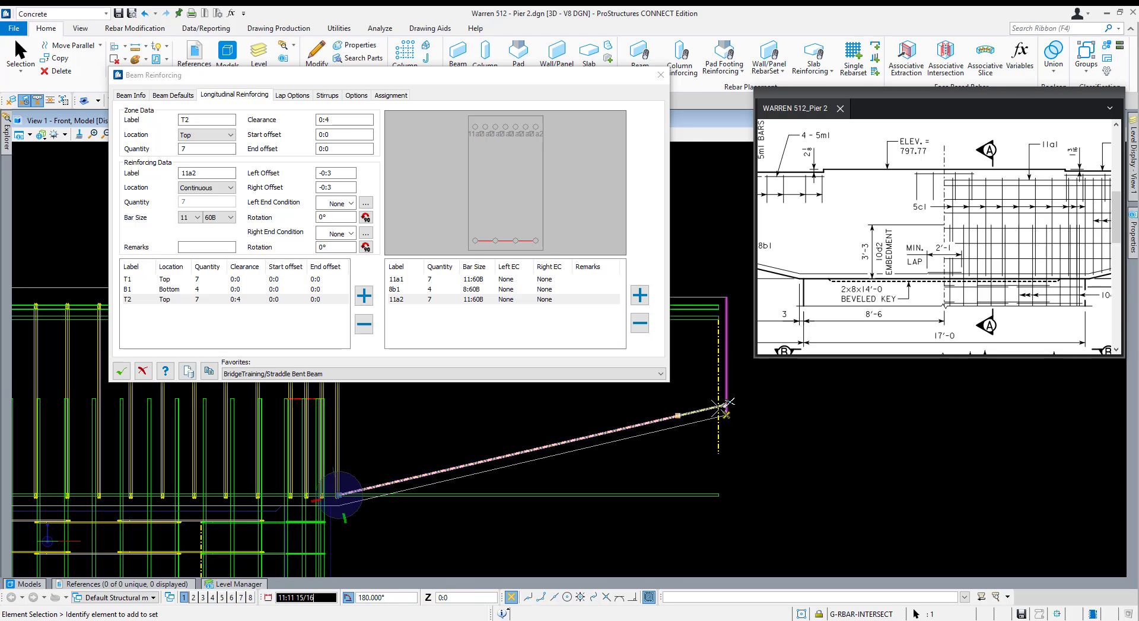
scroll(720, 405, "up", 5)
scroll(722, 409, "down", 5)
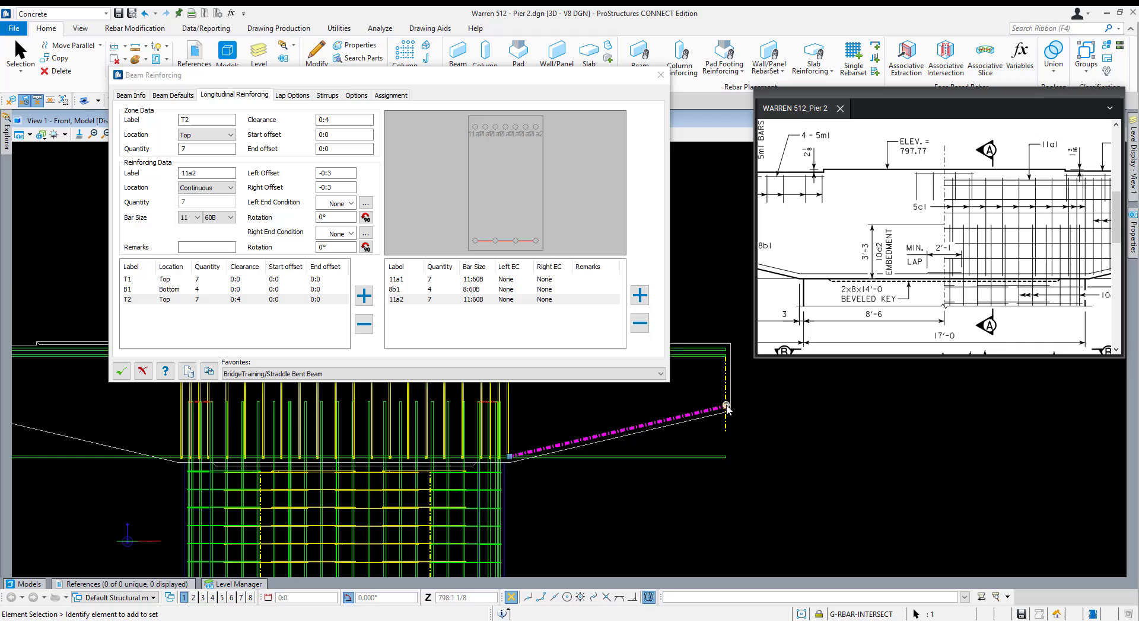
scroll(725, 407, "up", 3)
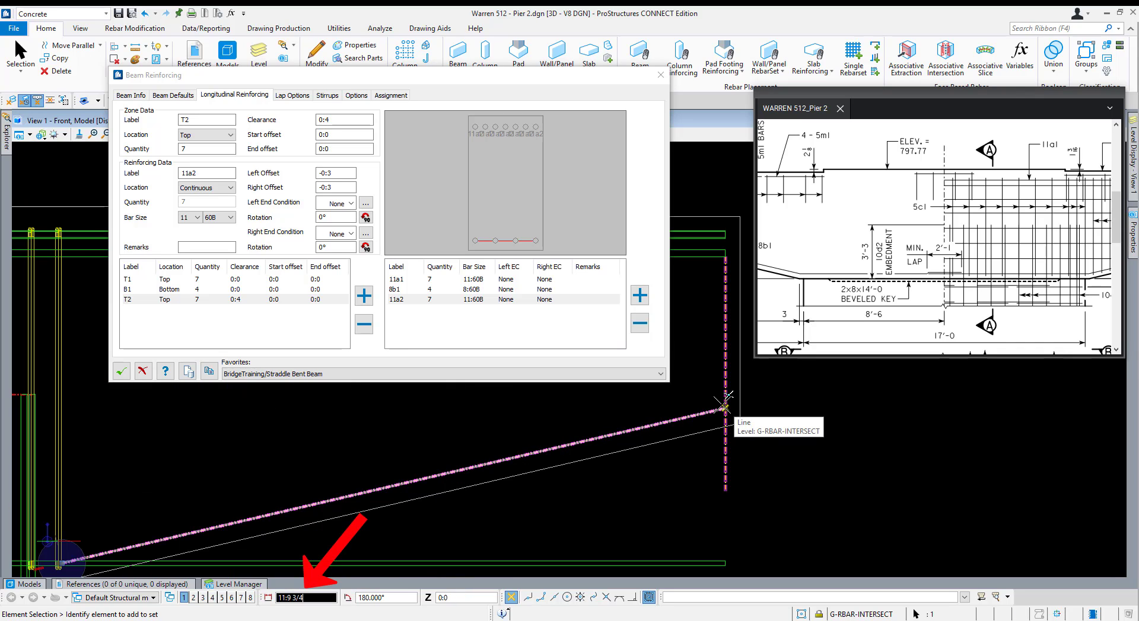
left_click(723, 407)
scroll(737, 436, "down", 3)
scroll(719, 410, "up", 3)
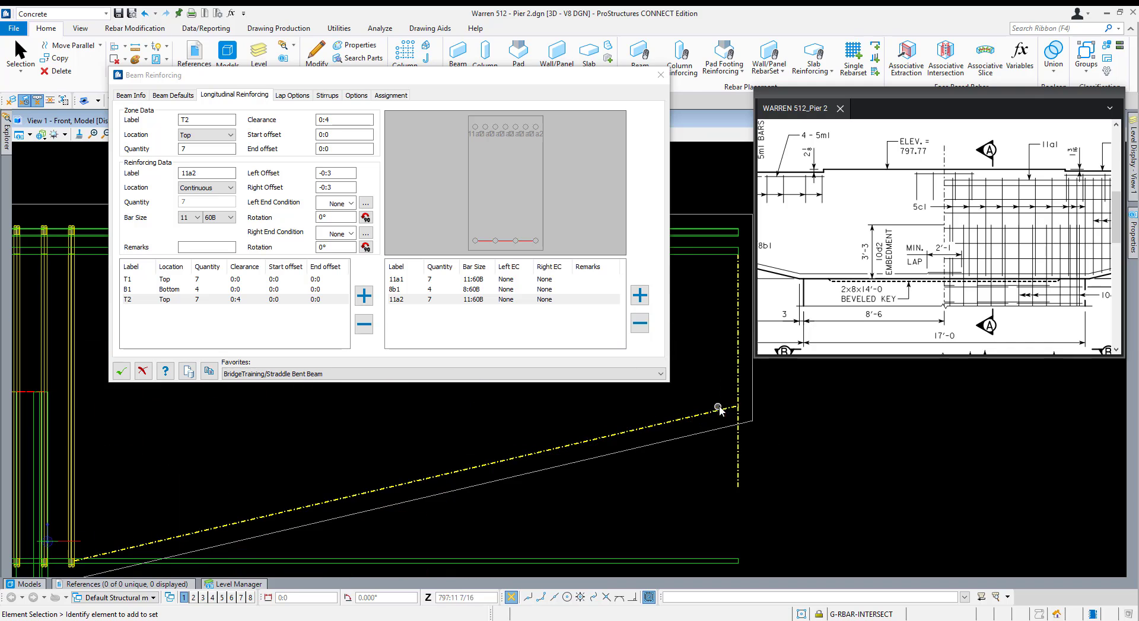
scroll(752, 429, "down", 4)
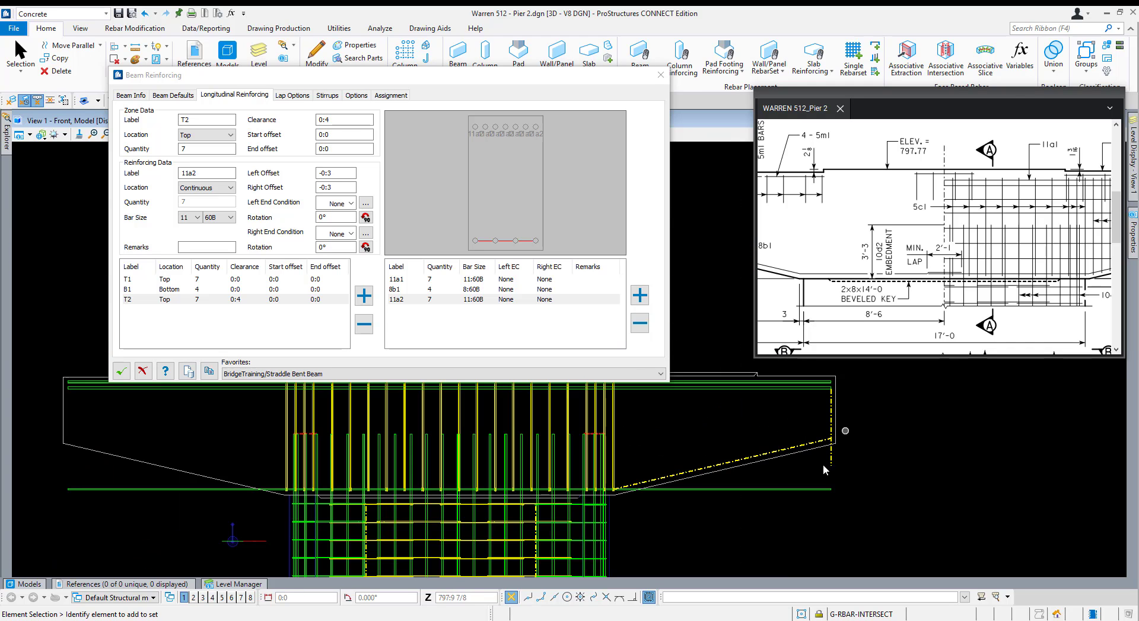
Set both the left and right offsets of the 8b1 bottom bars to -11:9.
left_click(404, 290)
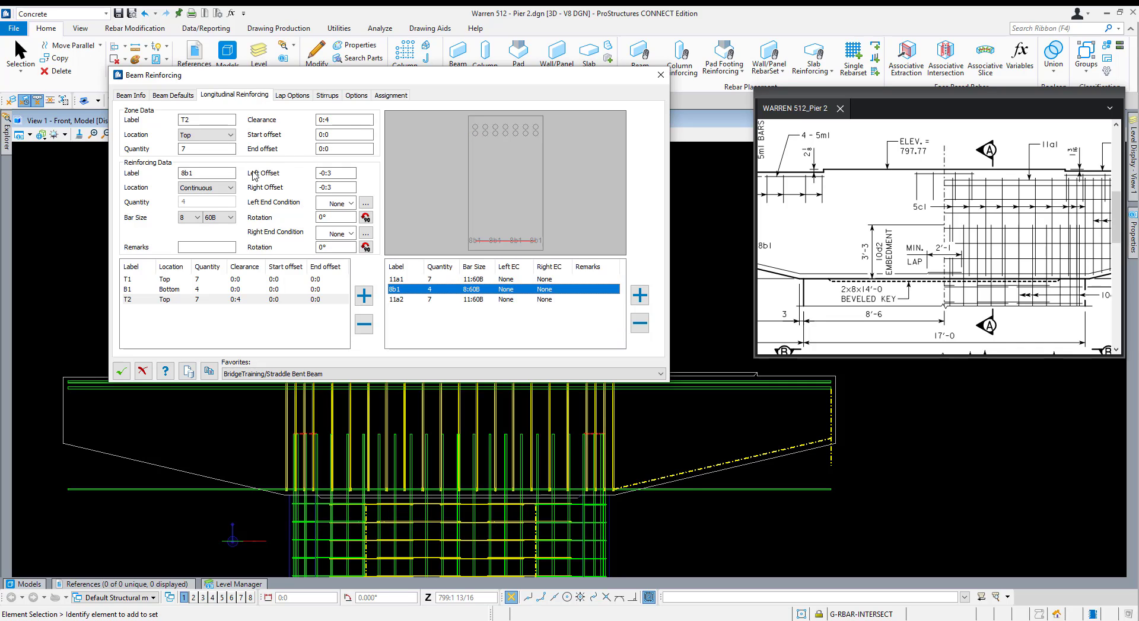
double_click(324, 173)
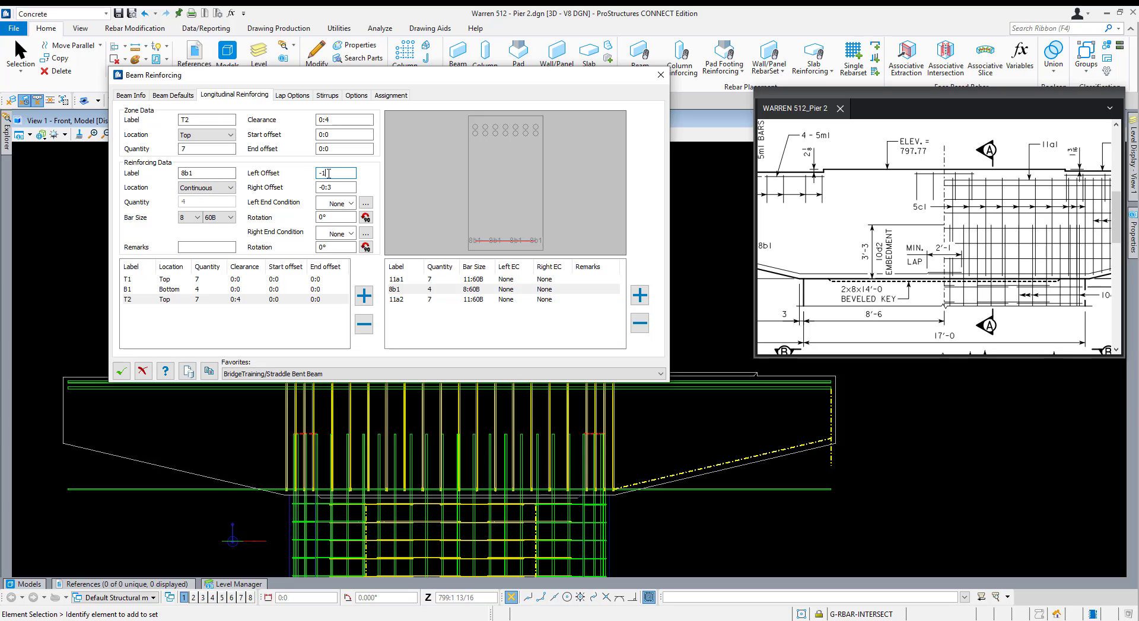
type("-1:9")
key("Tab")
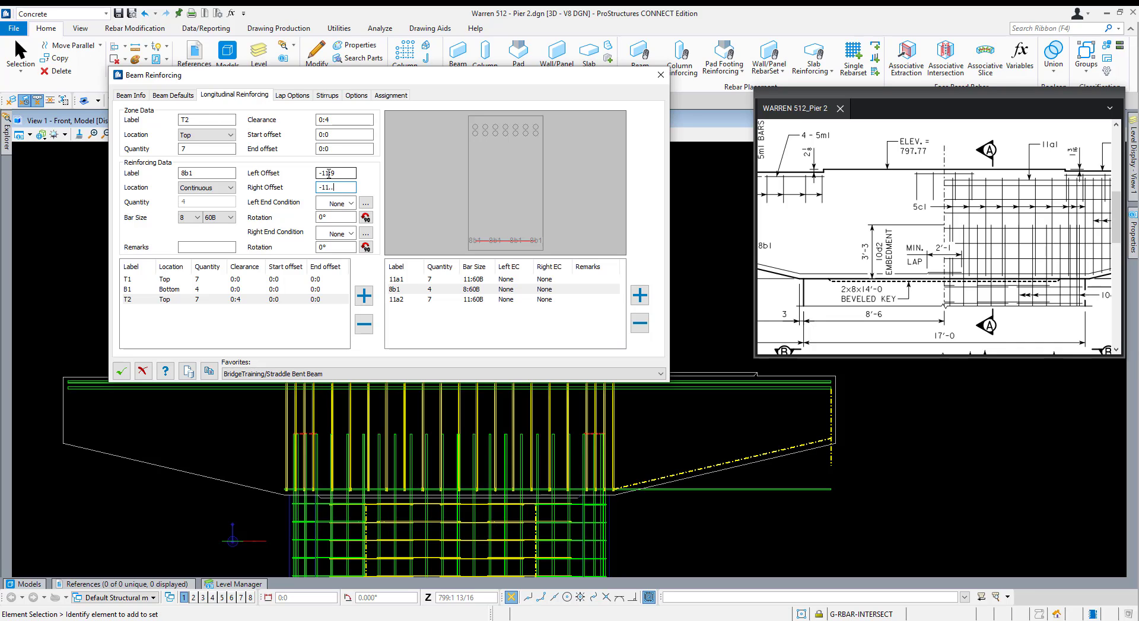
type("-11:0")
key("Tab")
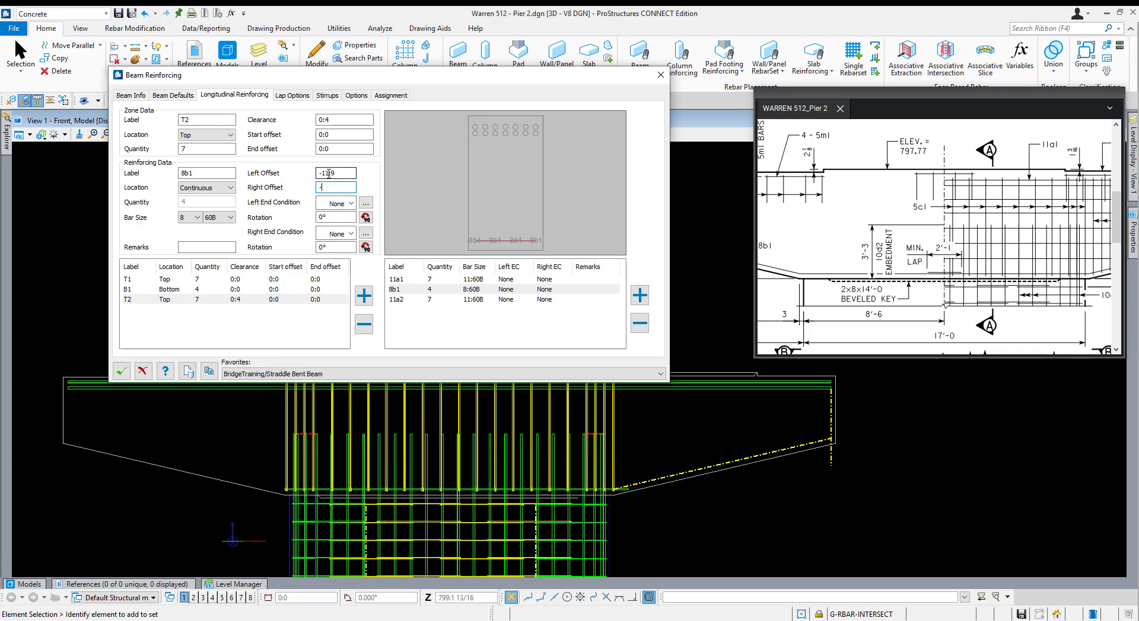
type(":9")
key("Tab")
scroll(633, 489, "up", 5)
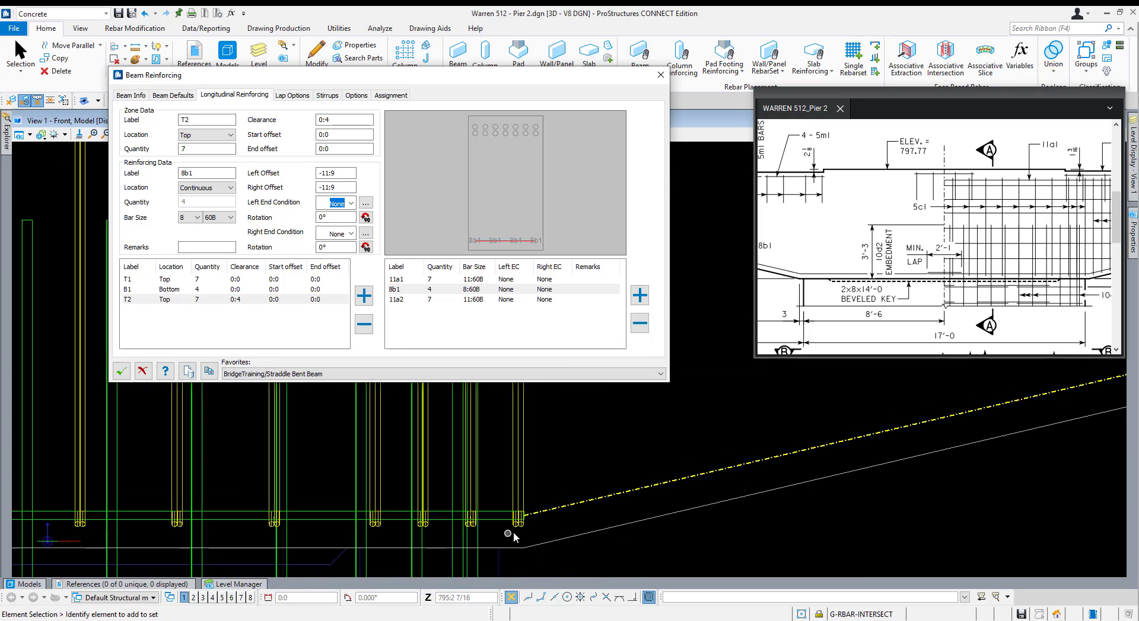
scroll(508, 532, "up", 2)
scroll(508, 533, "up", 2)
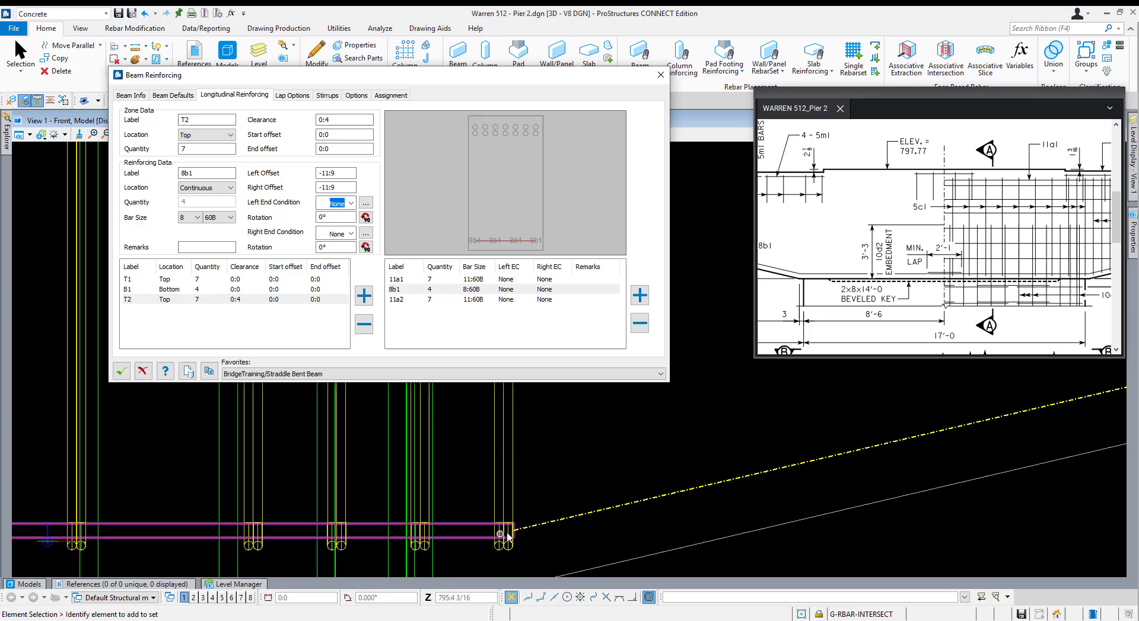
Give the 8b1 bars a User left end condition with second pin diameter, angle and length of 0 and EC Reduction off.
left_click(350, 203)
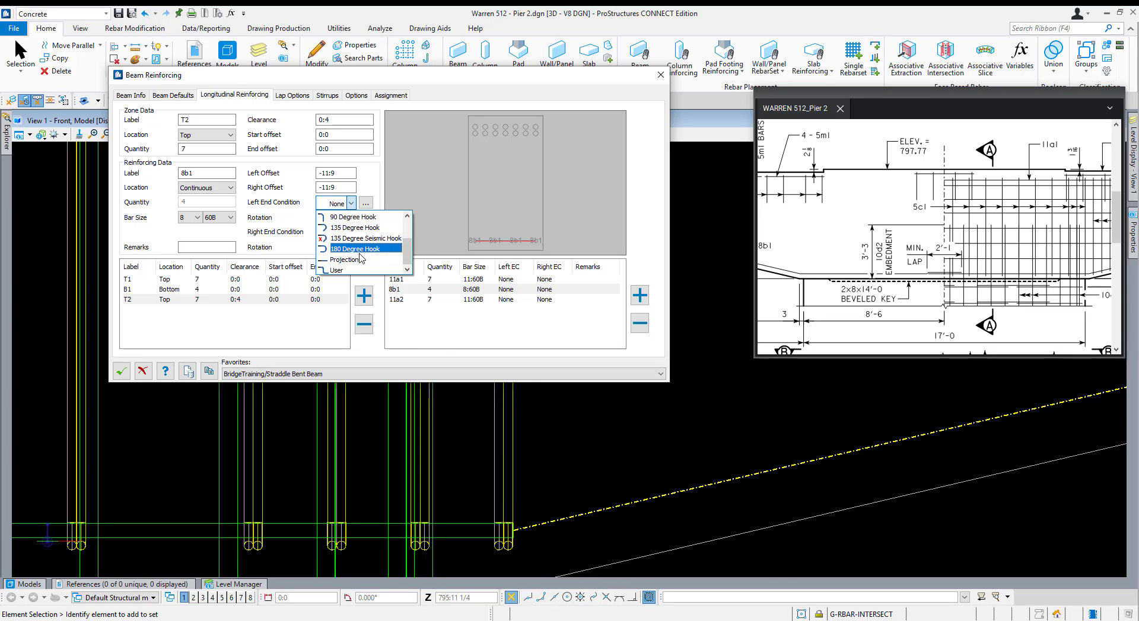
left_click(355, 270)
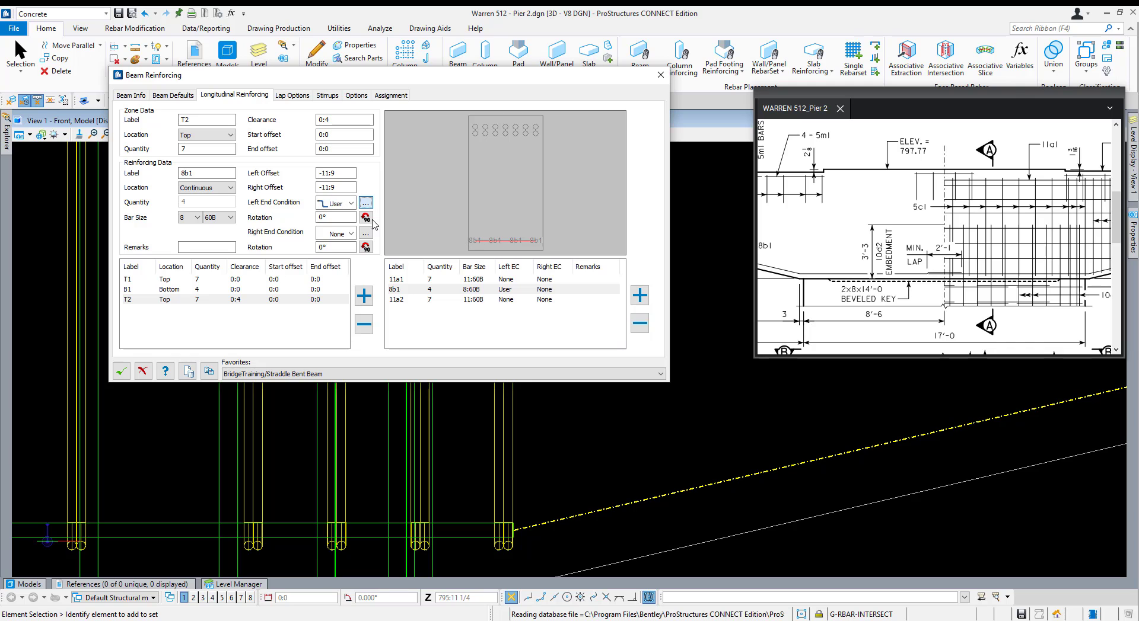
left_click(366, 205)
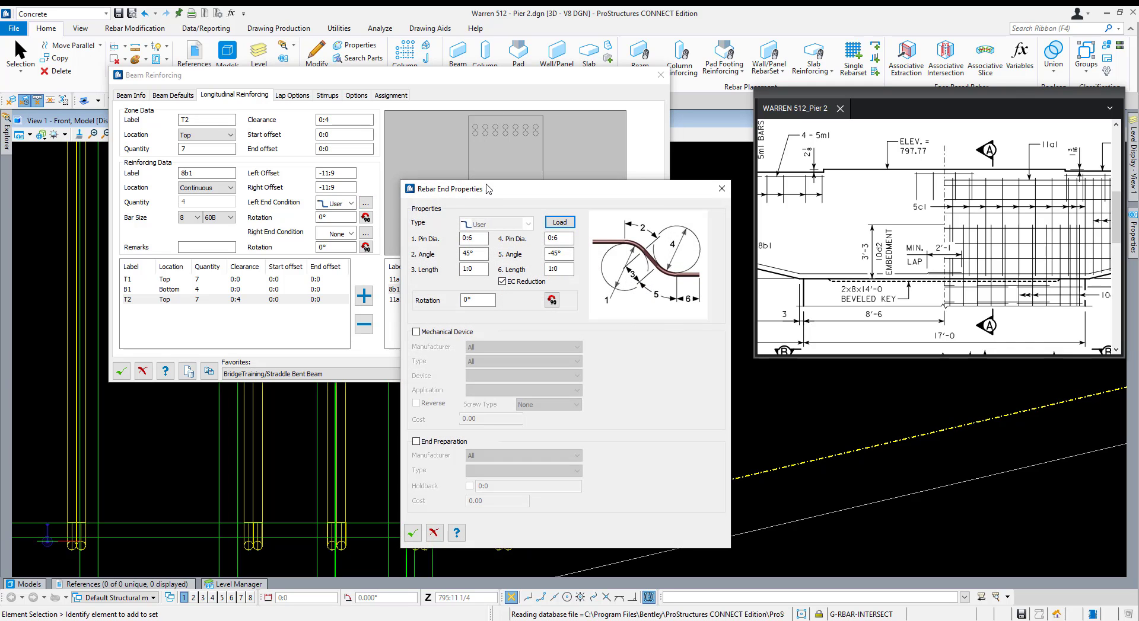
left_click_drag(487, 189, 488, 175)
double_click(560, 223)
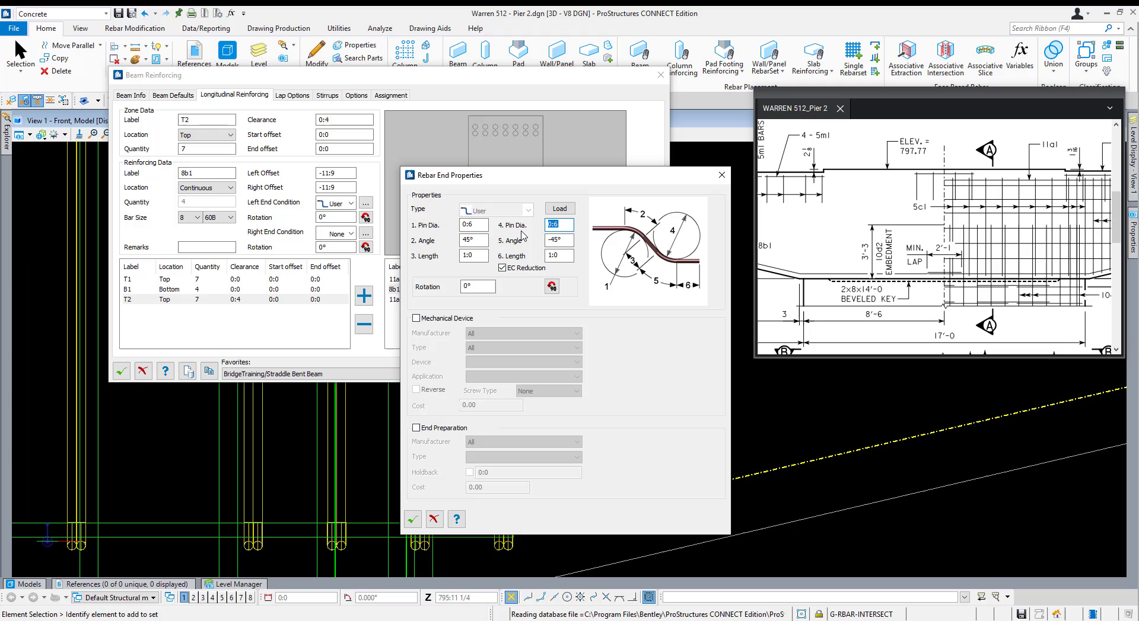
type("00")
key("Tab")
type("0")
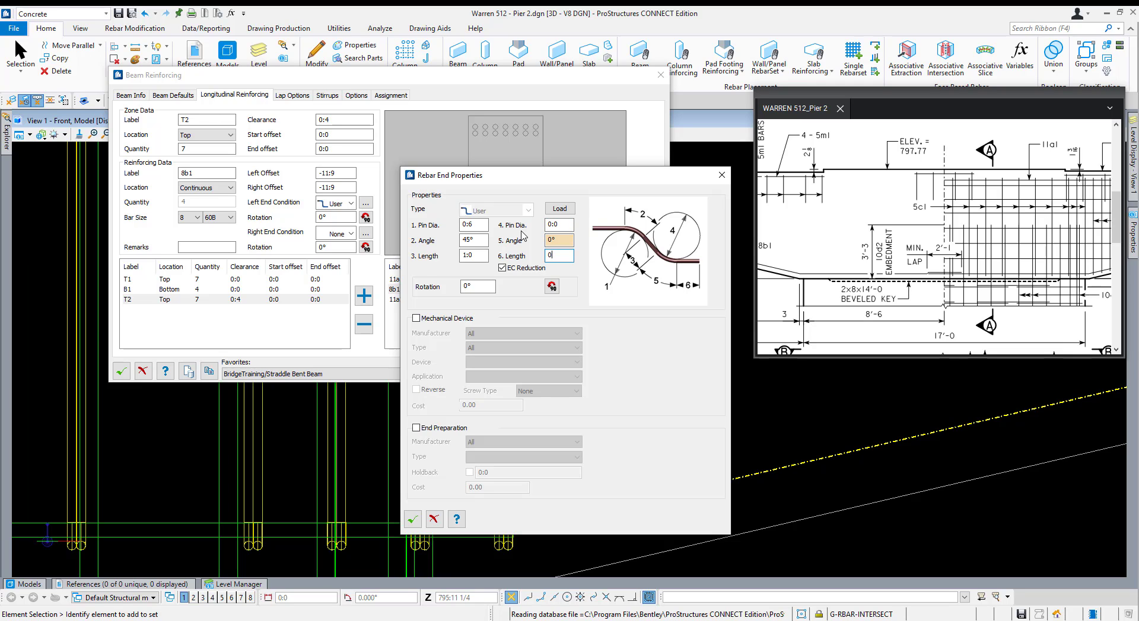
left_click(502, 268)
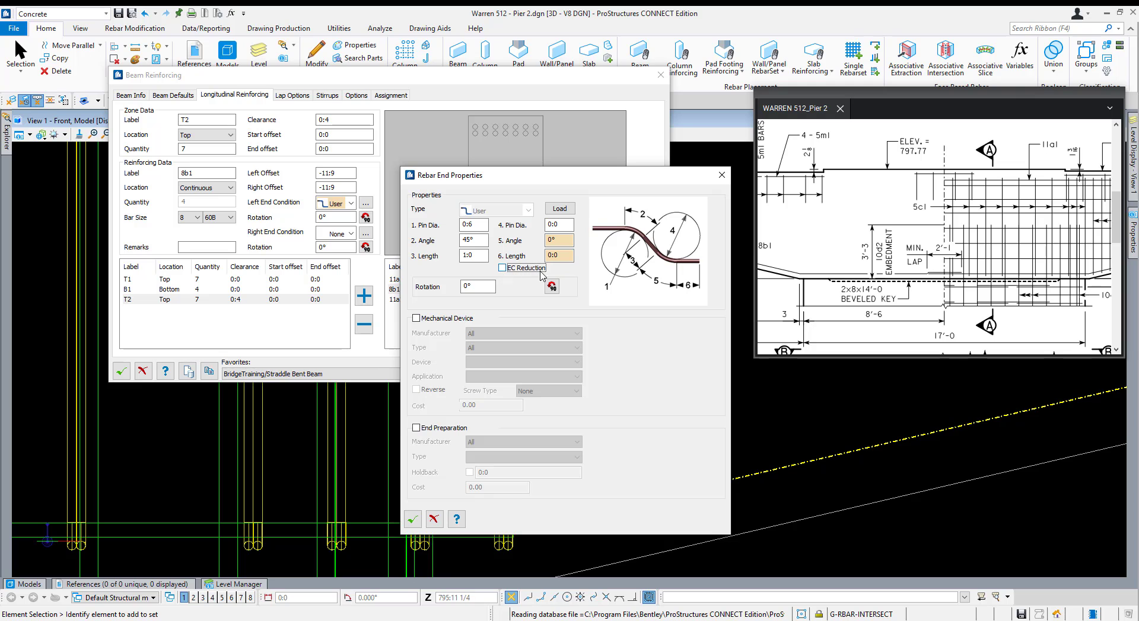
Set the first bend of the 8b1 left end to a 13° angle and a length of 11:9 3/4.
double_click(483, 238)
type("1")
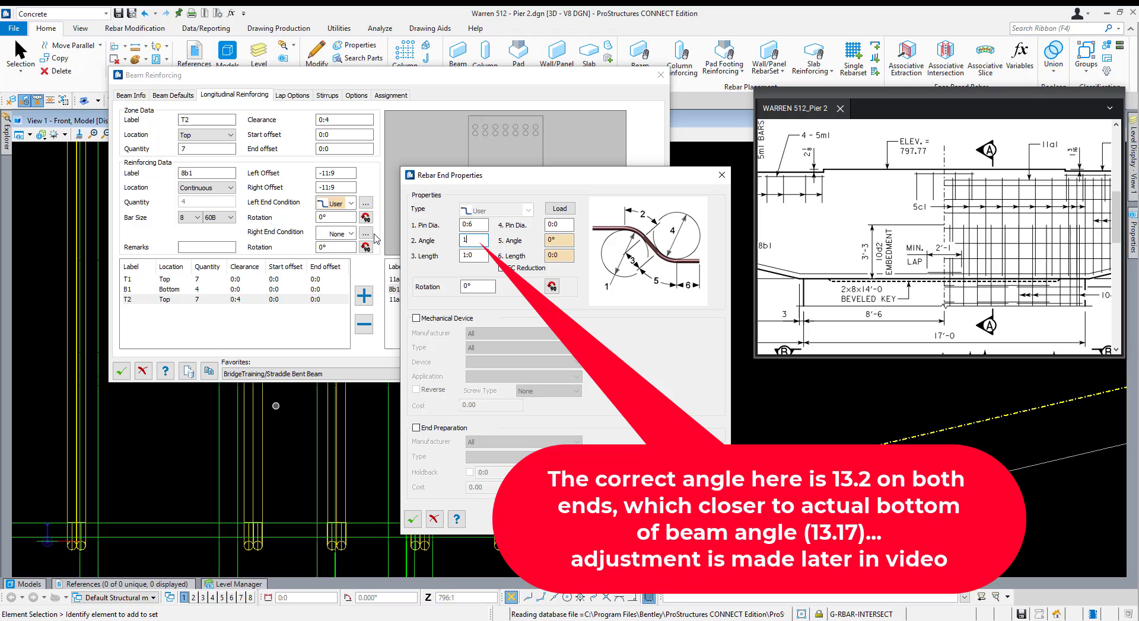
type("3")
key("Tab")
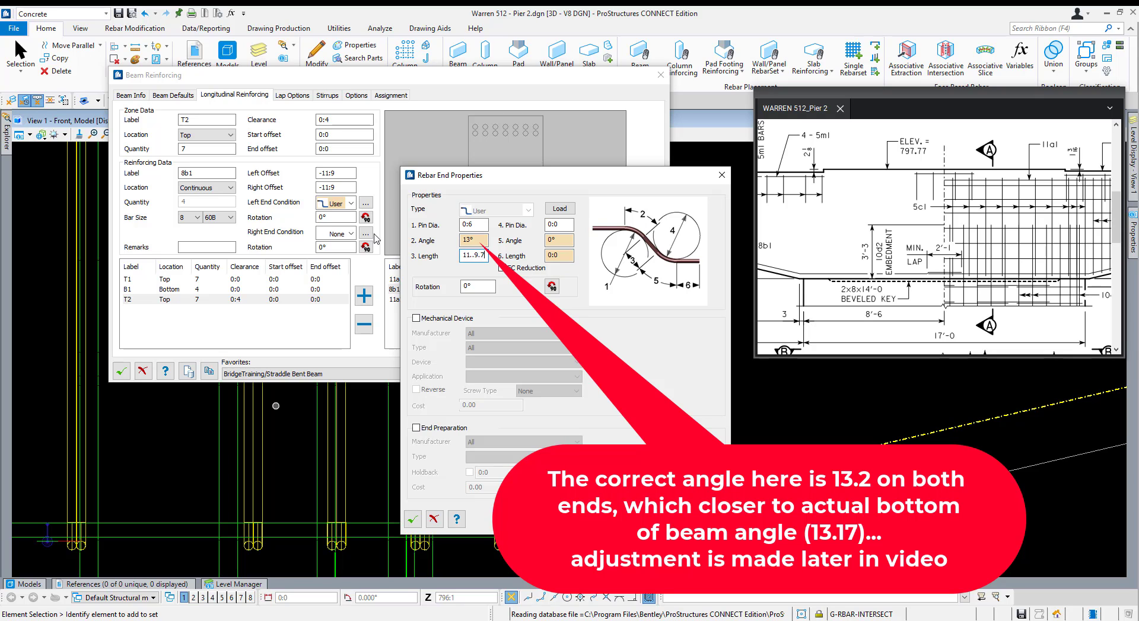
type("11..9.7")
key("Tab")
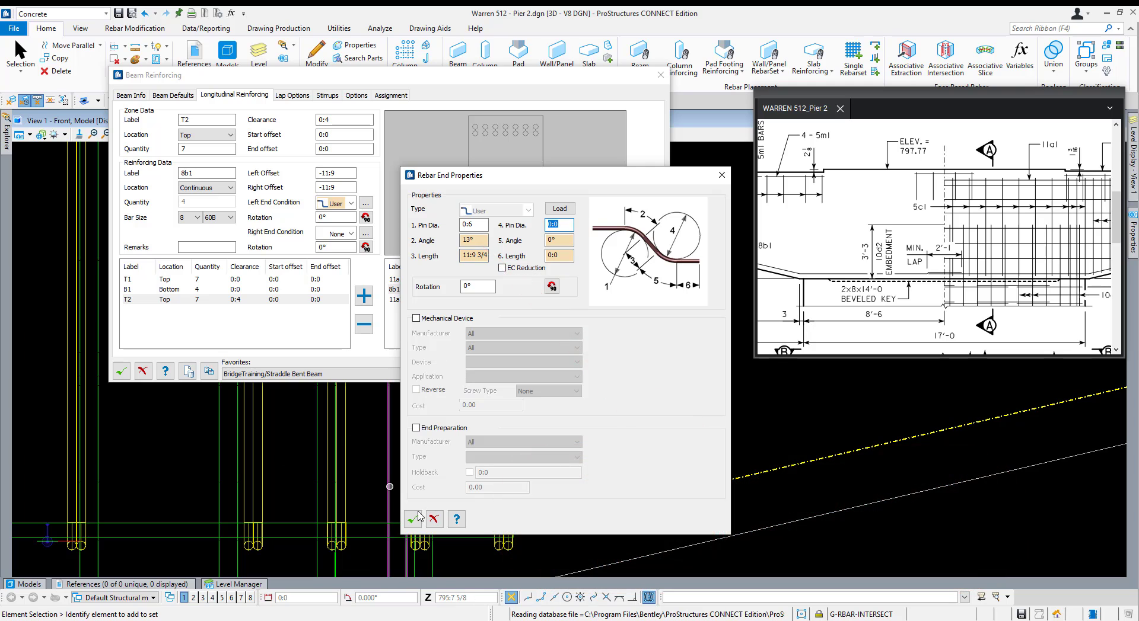
left_click(415, 518)
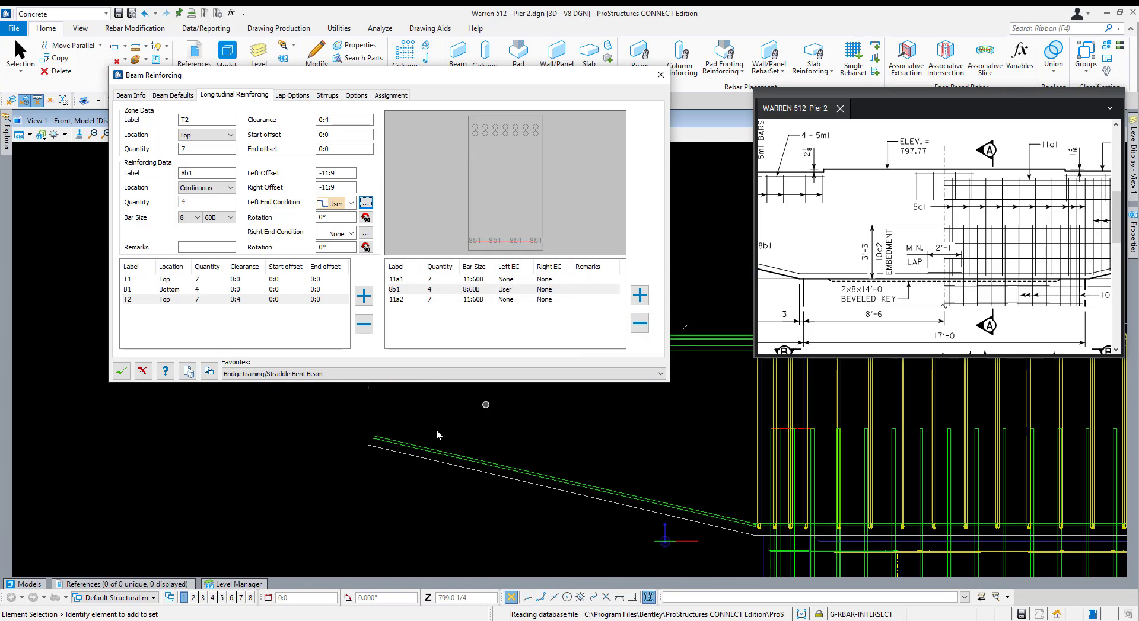
Check the sloped 8b1 bar's left end against the top bar ends with a temporary vertical line.
scroll(384, 423, "up", 2)
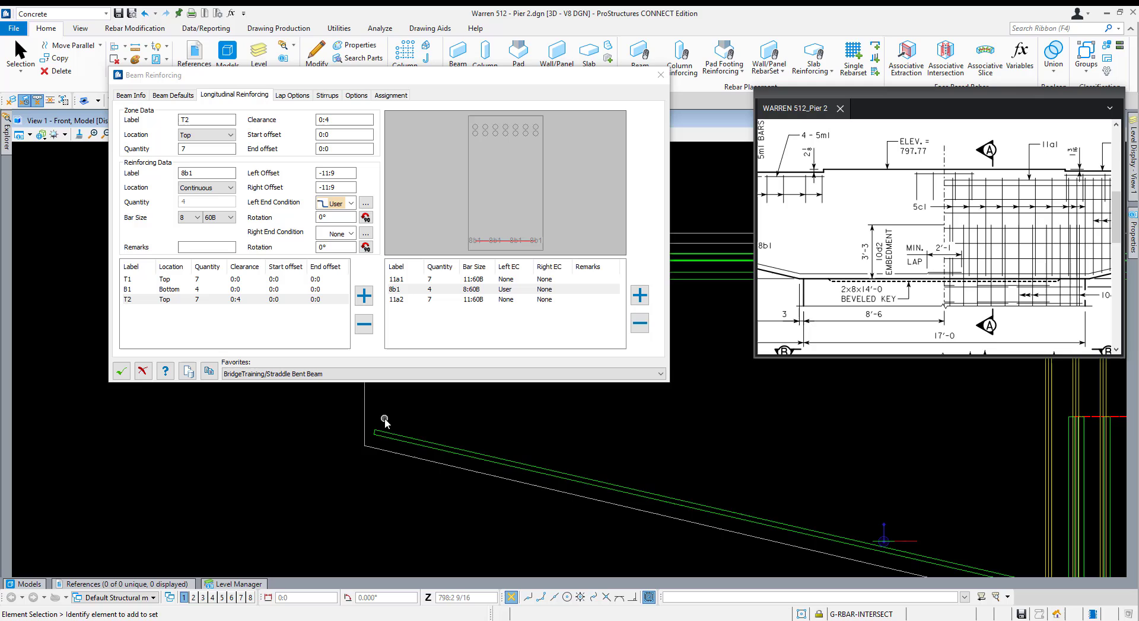
key("q")
left_click(374, 435)
scroll(307, 498, "down", 5)
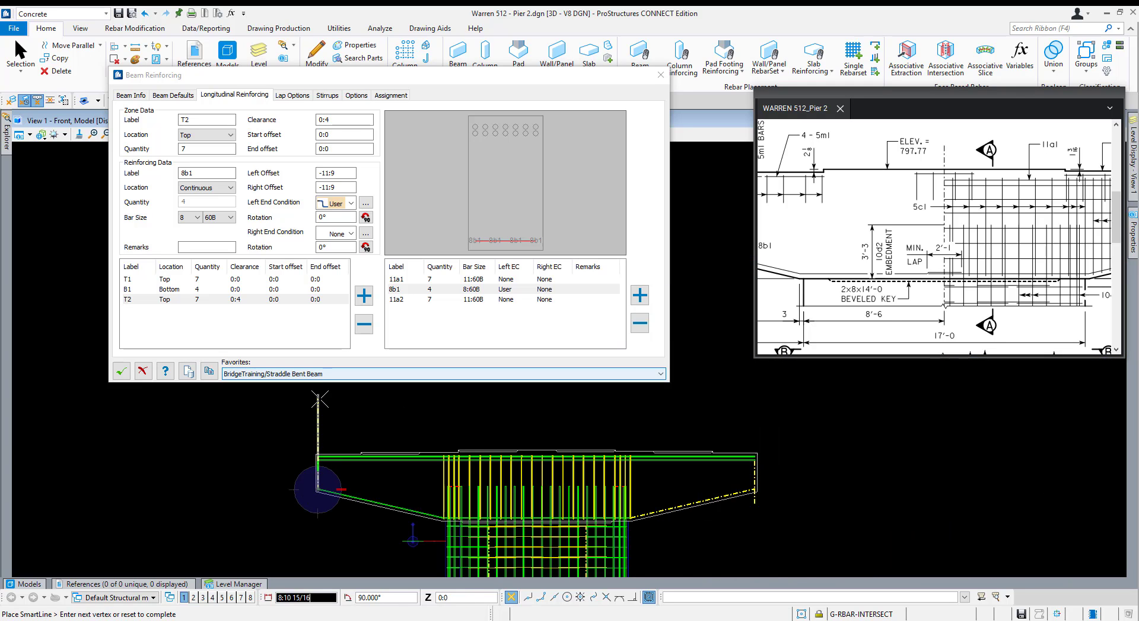
scroll(319, 400, "up", 5)
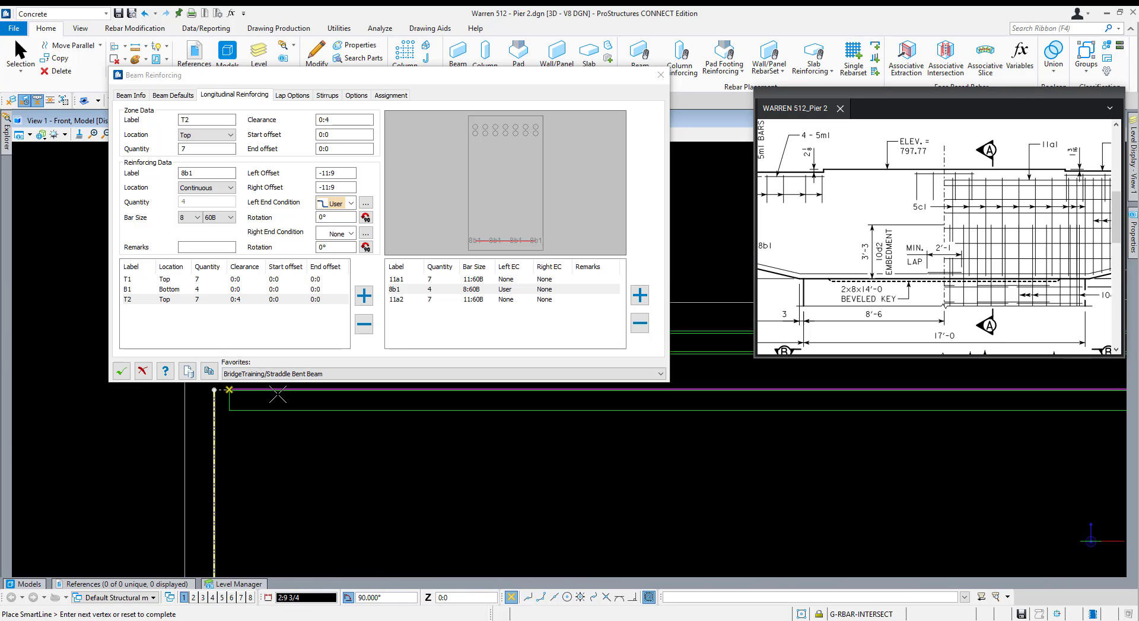
scroll(277, 394, "down", 3)
right_click(438, 506)
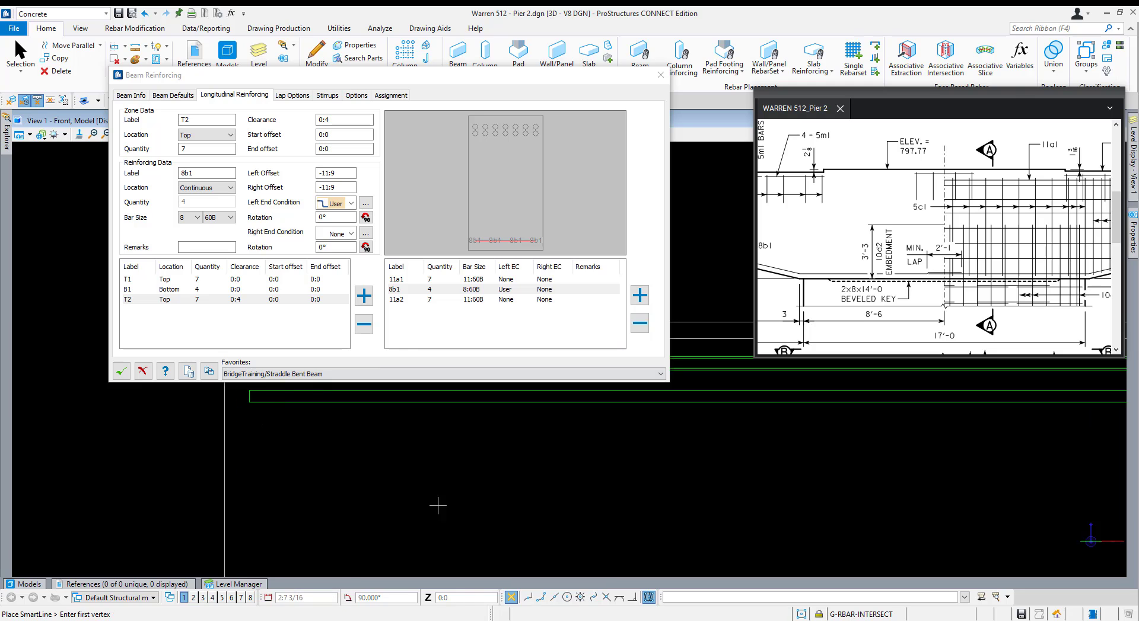
key("Escape")
Shorten the sloped leg of the 8b1 left end to a length of 11:9 1/4.
left_click(366, 203)
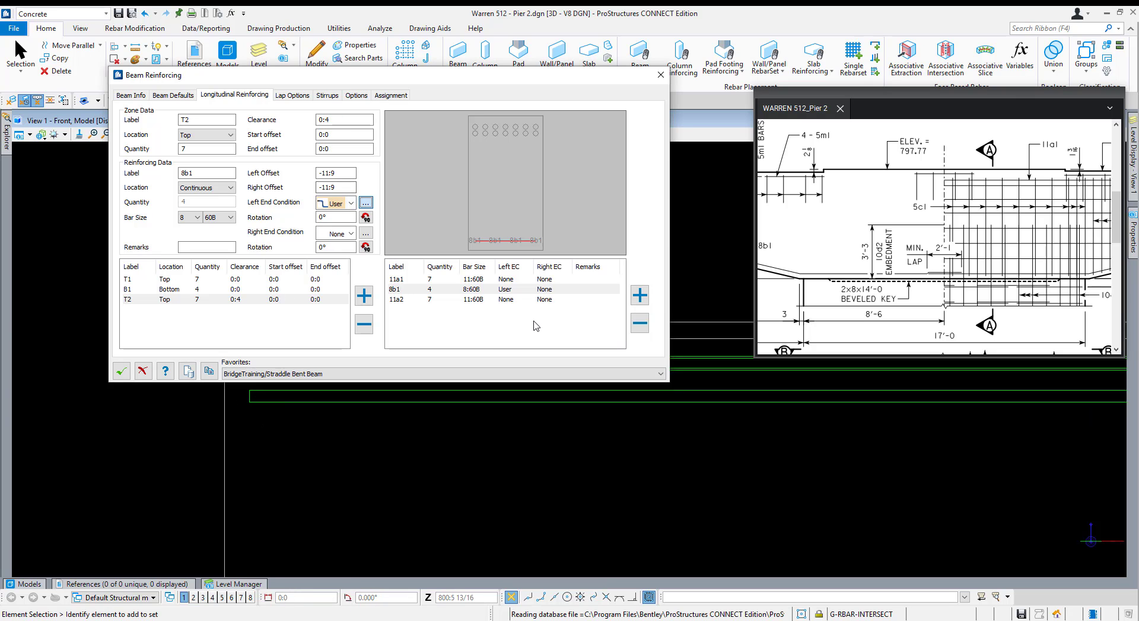
left_click(482, 256)
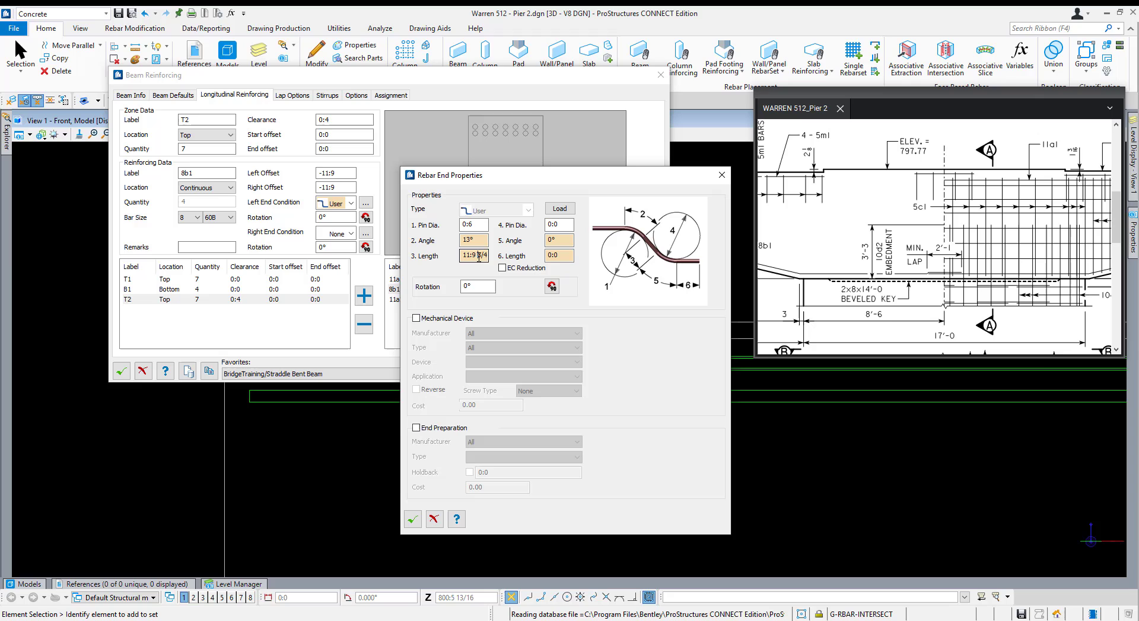
left_click(413, 519)
scroll(259, 424, "down", 2)
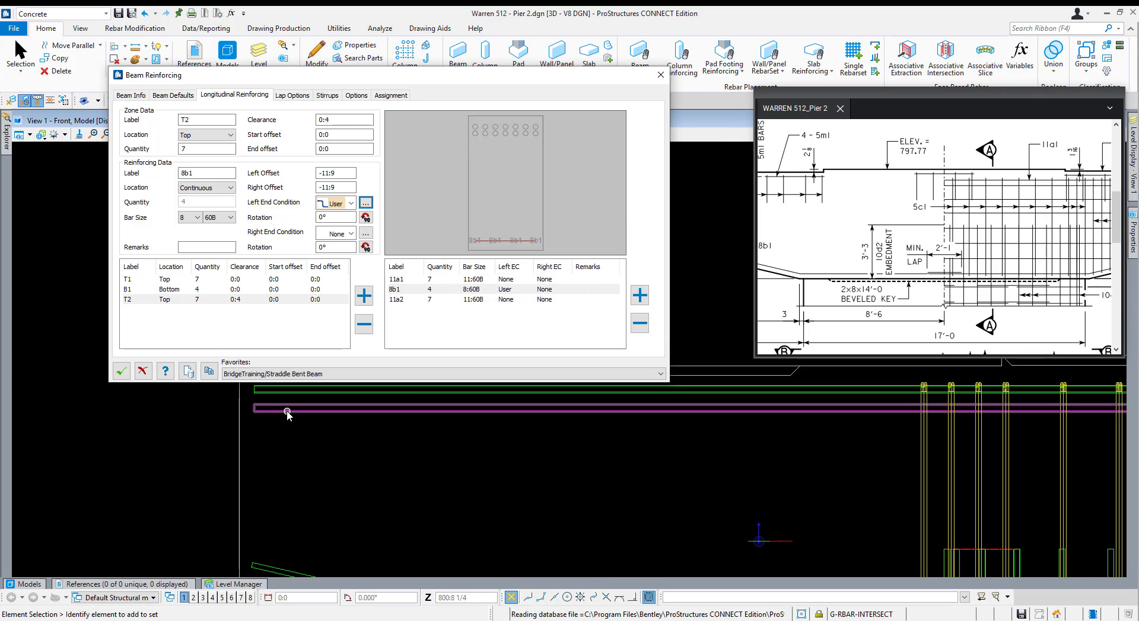
Compare the shortened 8b1 bar end with the top bar ends again using a temporary vertical line.
left_click(256, 408)
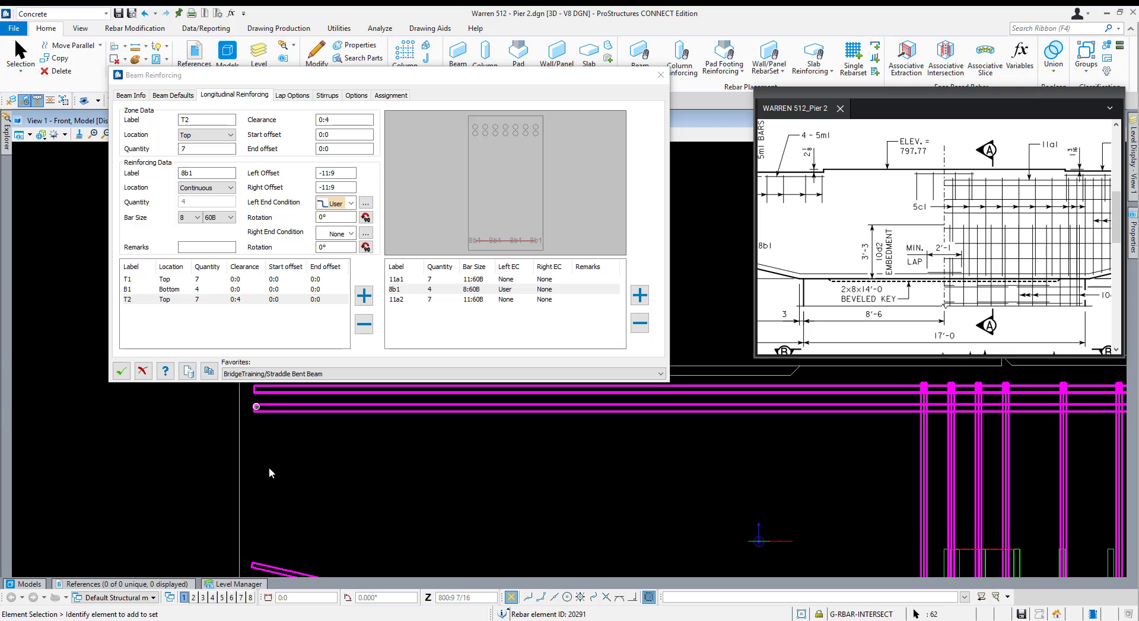
key("q")
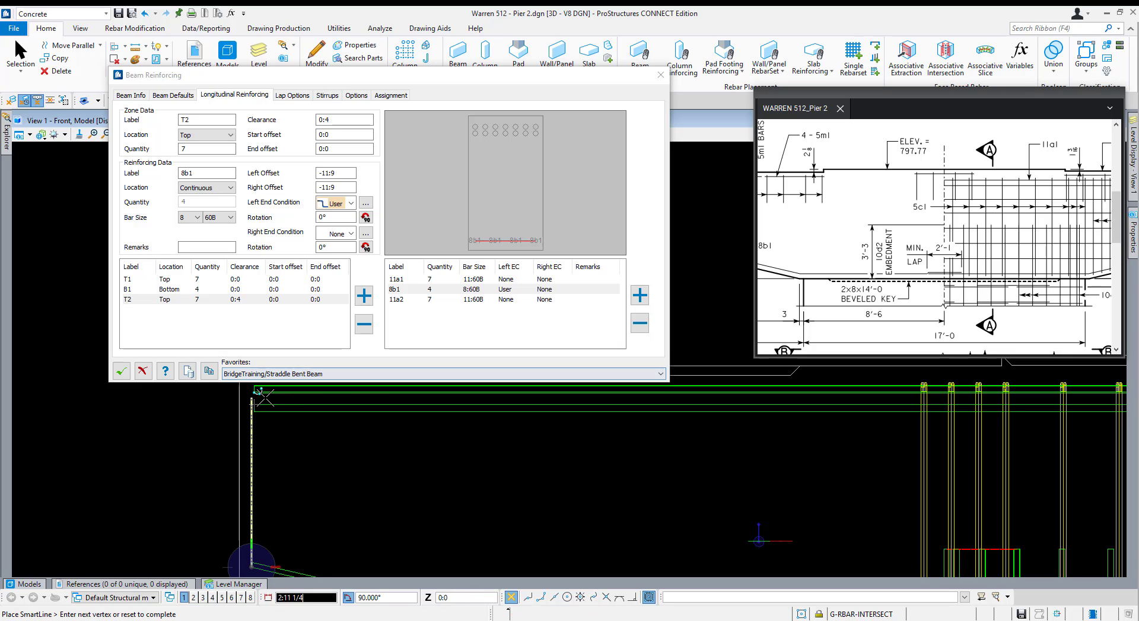
key("Escape")
Set the sloped leg length of the 8b1 left end condition to 11:8.5.
left_click(366, 203)
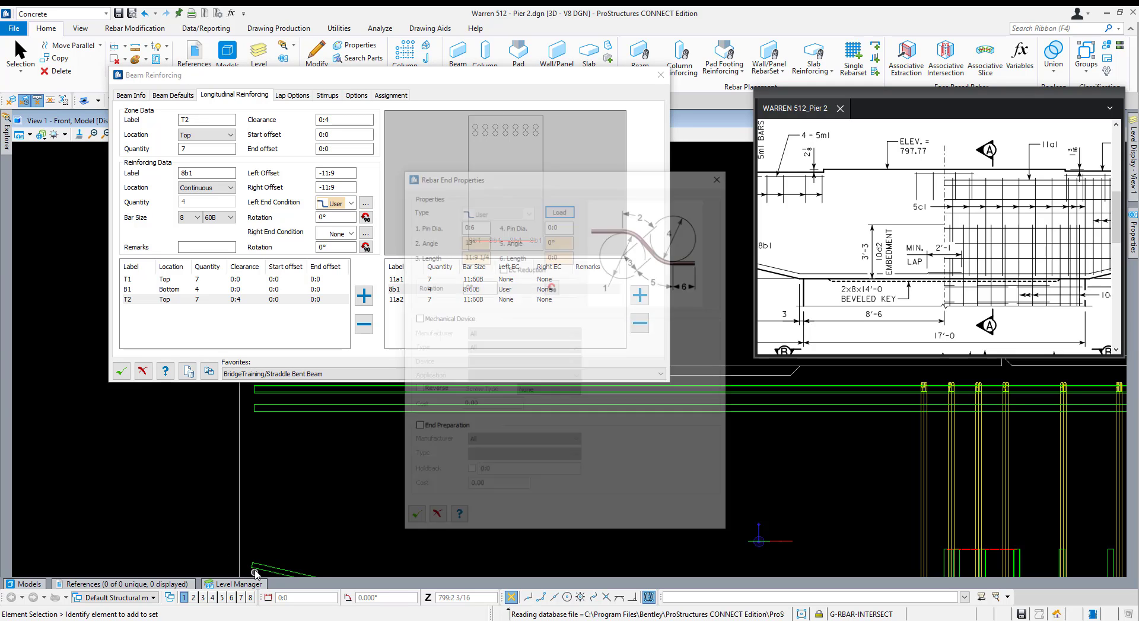
left_click_drag(473, 255, 522, 256)
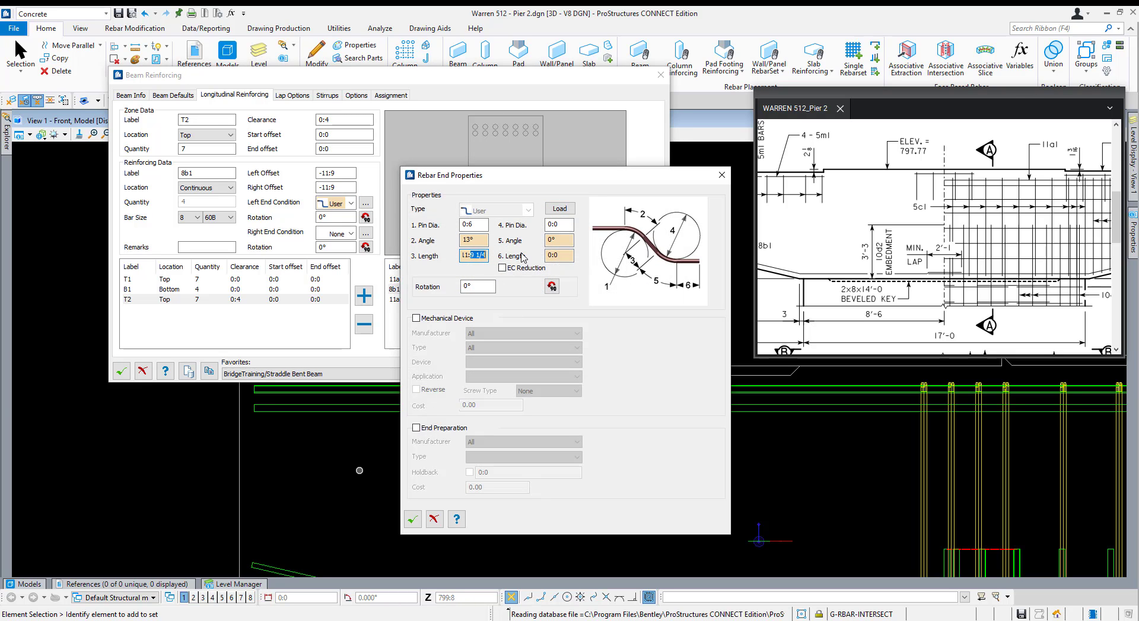
type("8.5")
key("Tab")
left_click(413, 519)
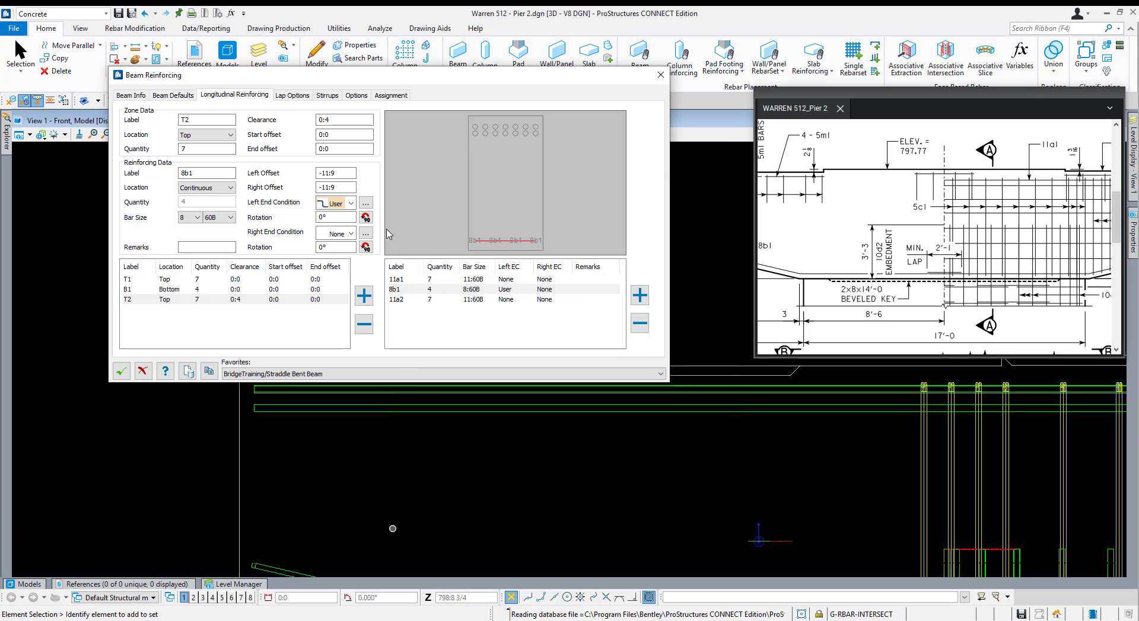
Give the 8b1 bars a User right end condition with the second bend's pin diameter, angle and length all set to 0.
left_click(350, 233)
scroll(335, 279, "down", 2)
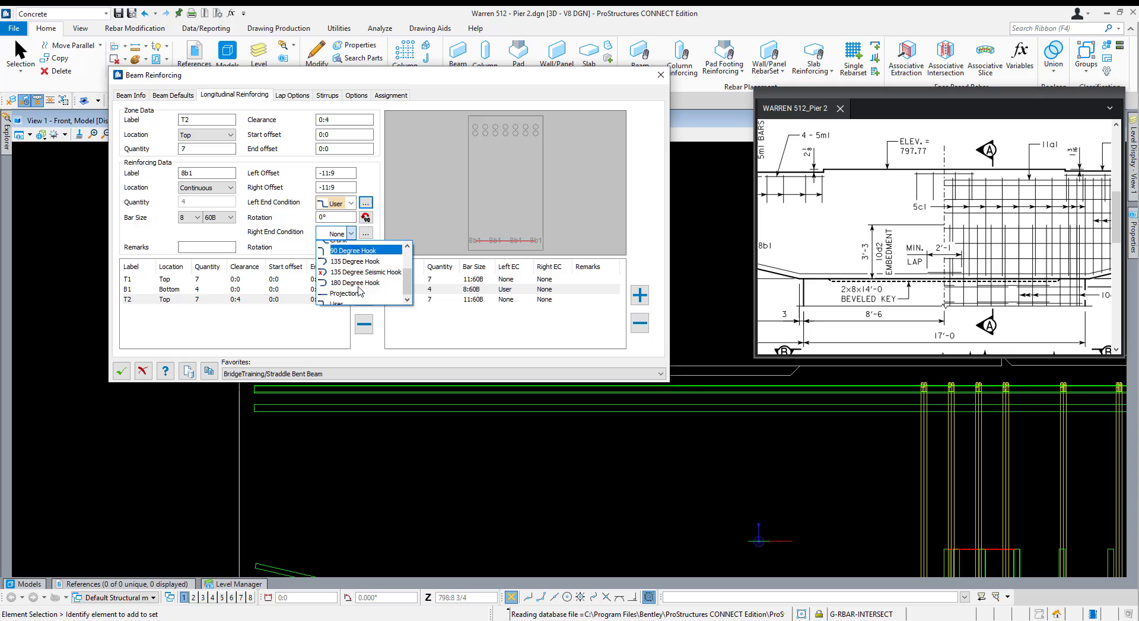
left_click(335, 290)
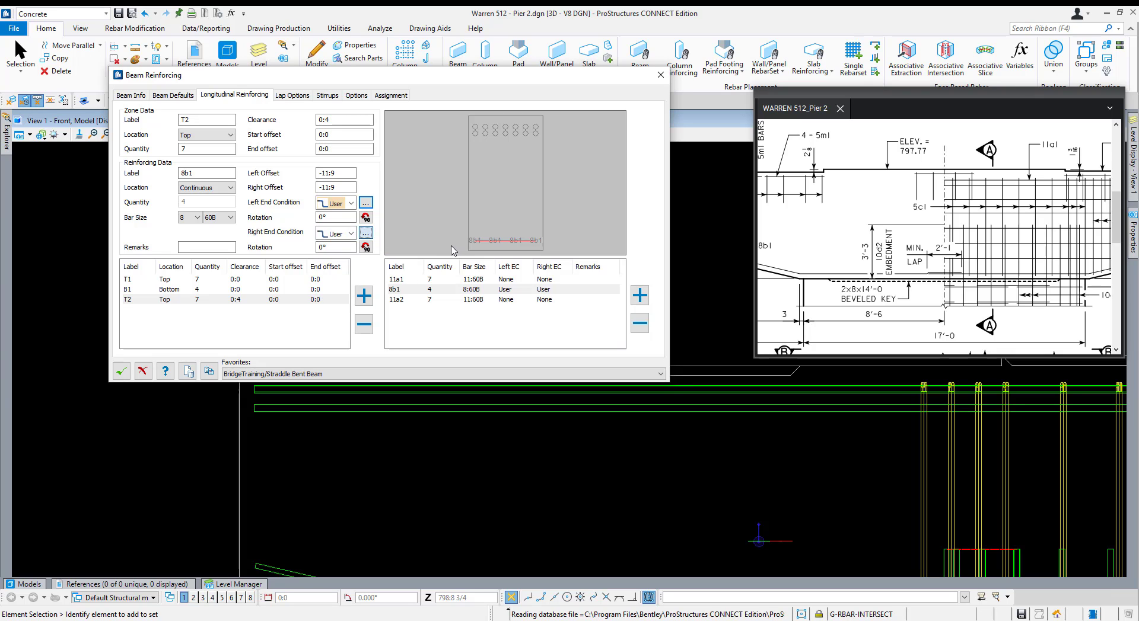
left_click(365, 233)
key("Tab")
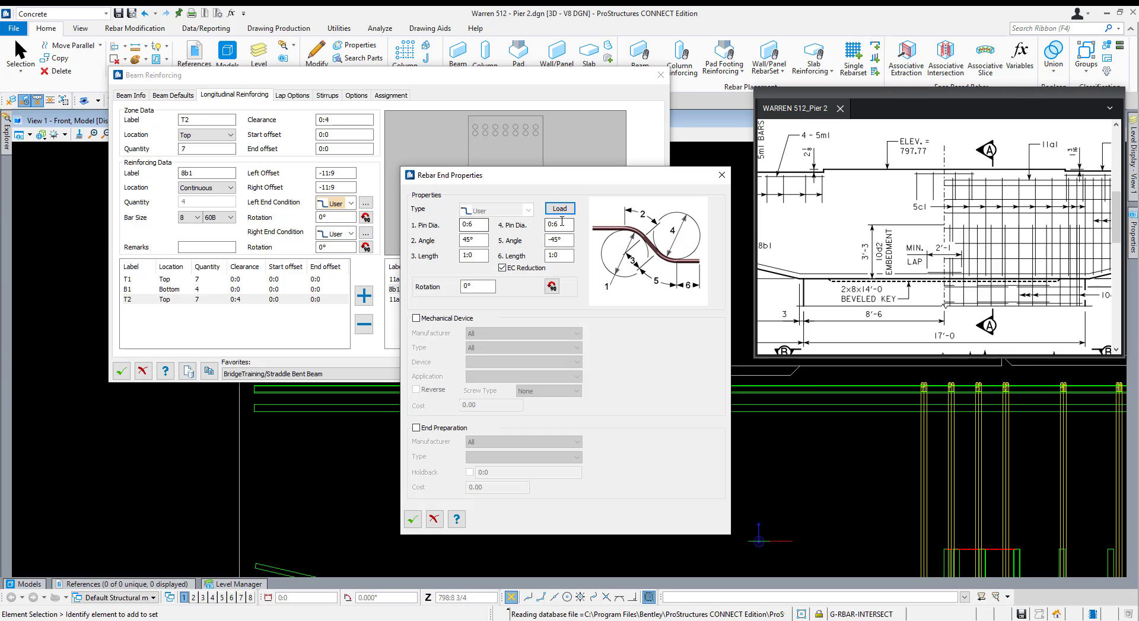
type("0")
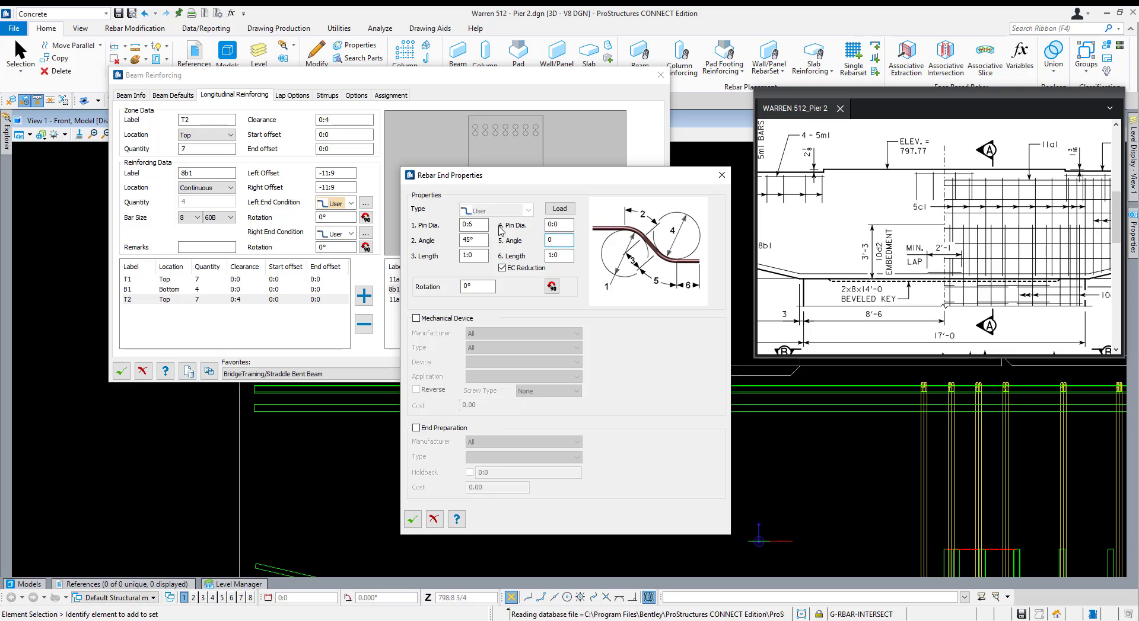
key("Tab")
type("0")
key("Tab")
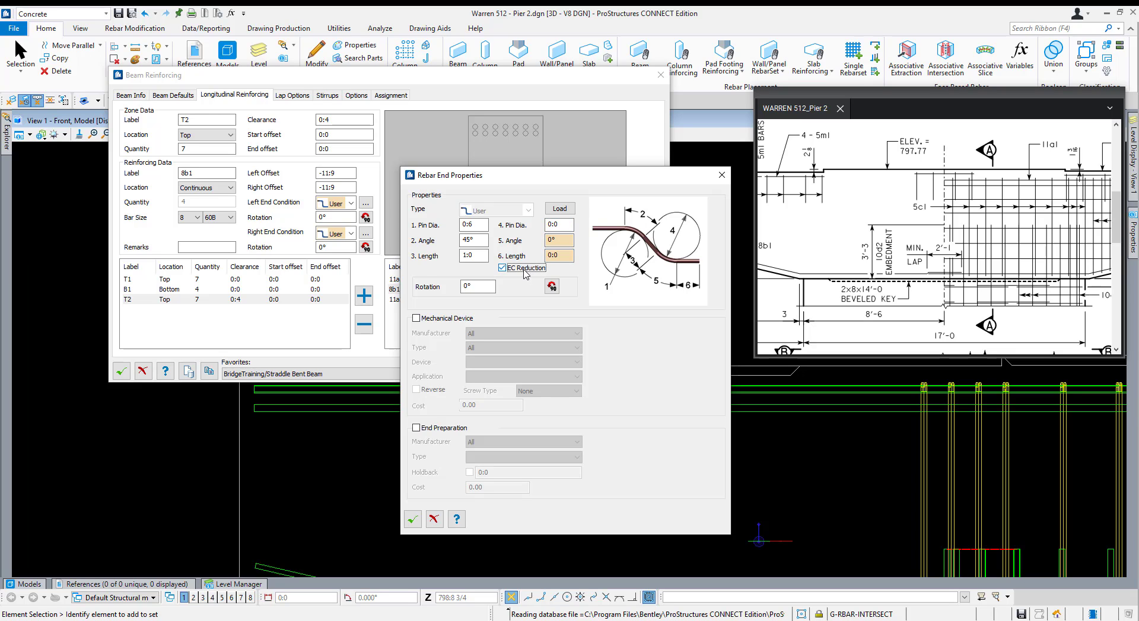
Turn off EC Reduction for the 8b1 right end and set its first bend angle to 13° and length to 11:8.5.
left_click_drag(475, 241, 398, 234)
type("13")
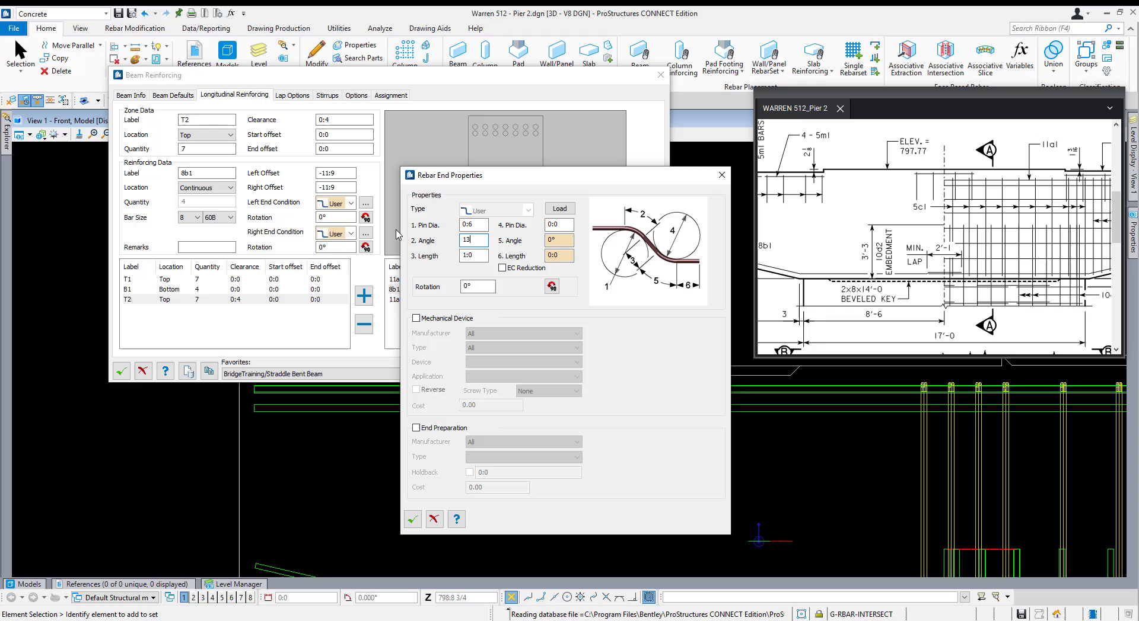
key("Tab")
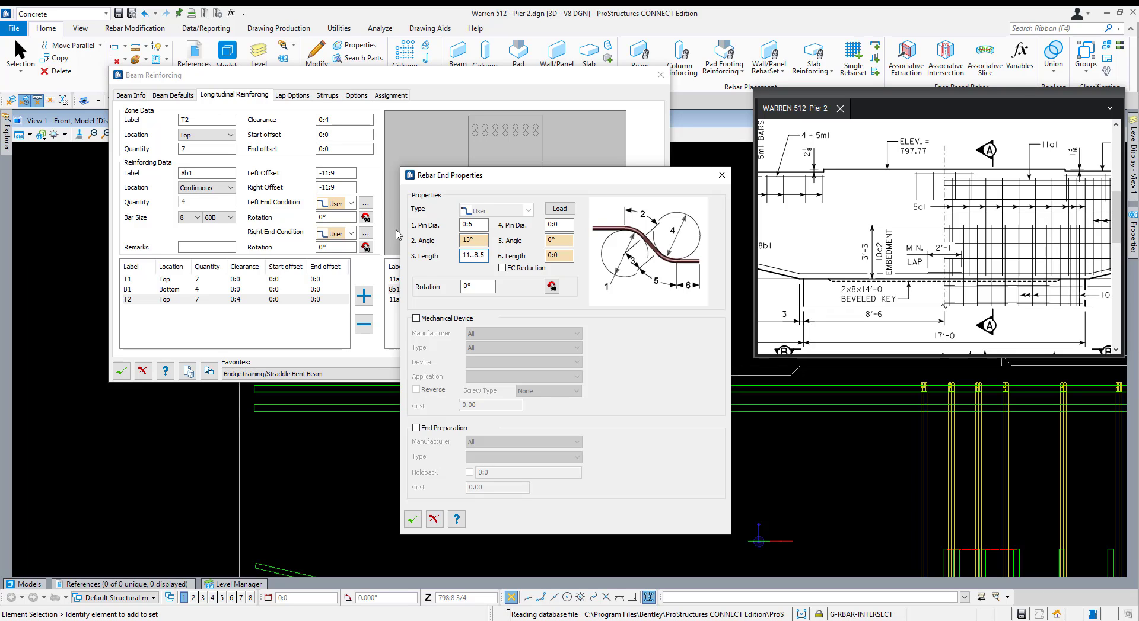
left_click(412, 519)
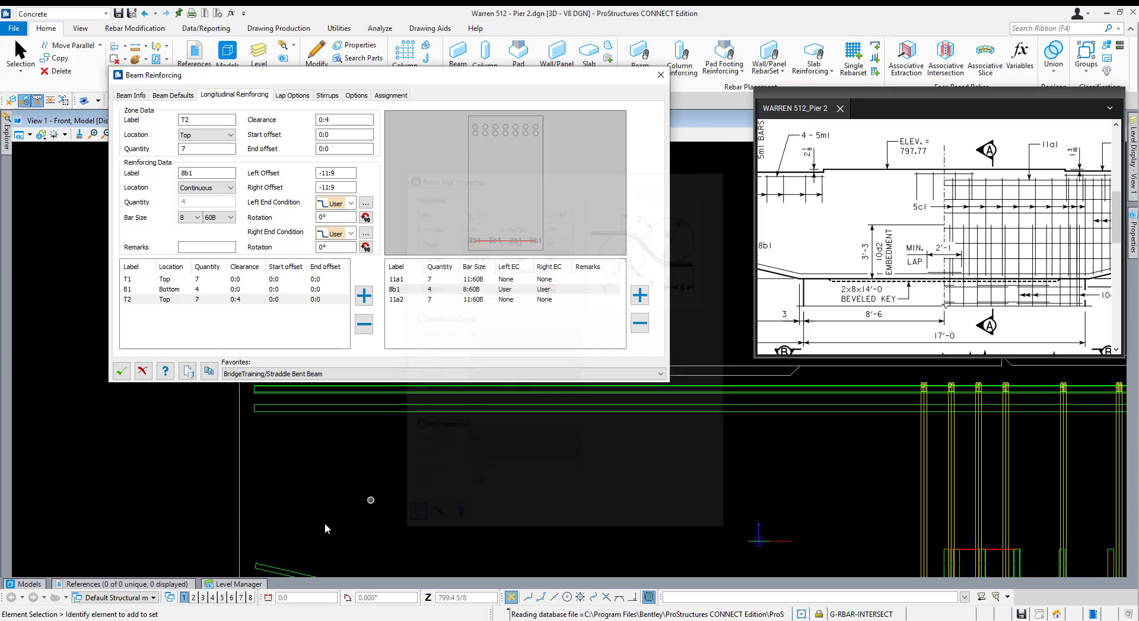
Inspect the 8b1 bar's right end and bend point against the sloped reference line.
scroll(185, 475, "down", 9)
scroll(327, 476, "up", 7)
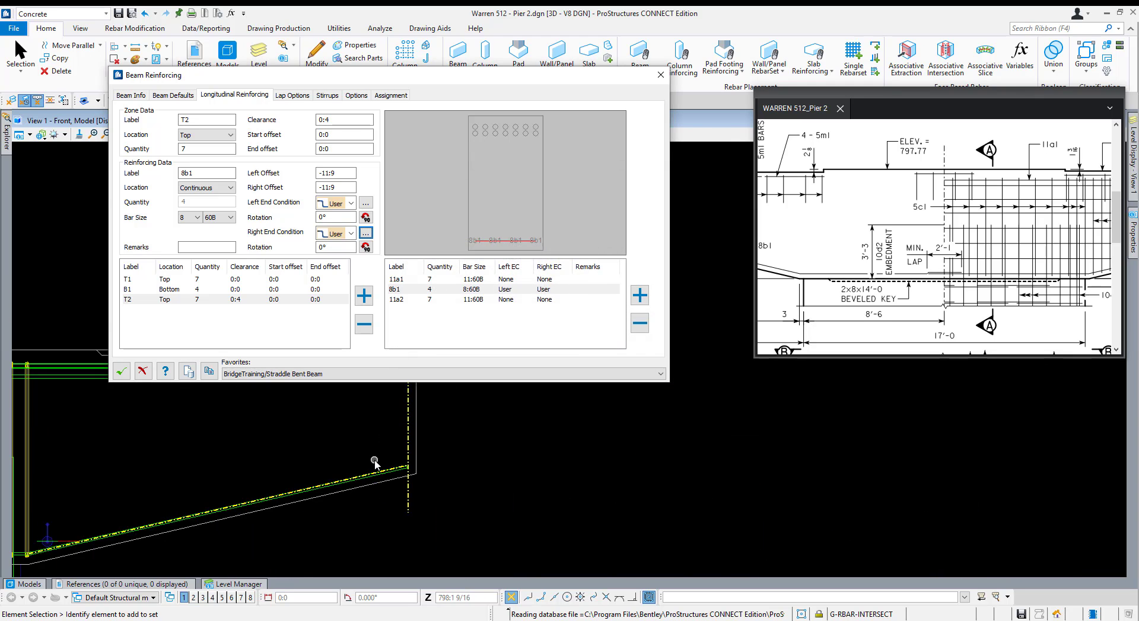
scroll(472, 484, "up", 3)
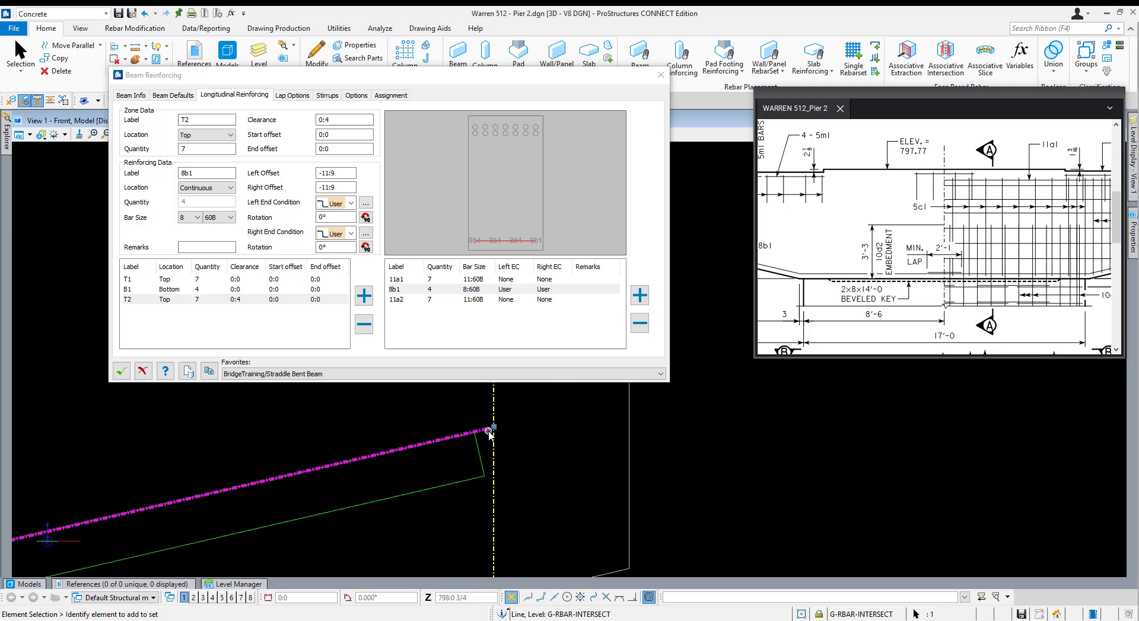
scroll(488, 433, "down", 4)
scroll(171, 524, "up", 4)
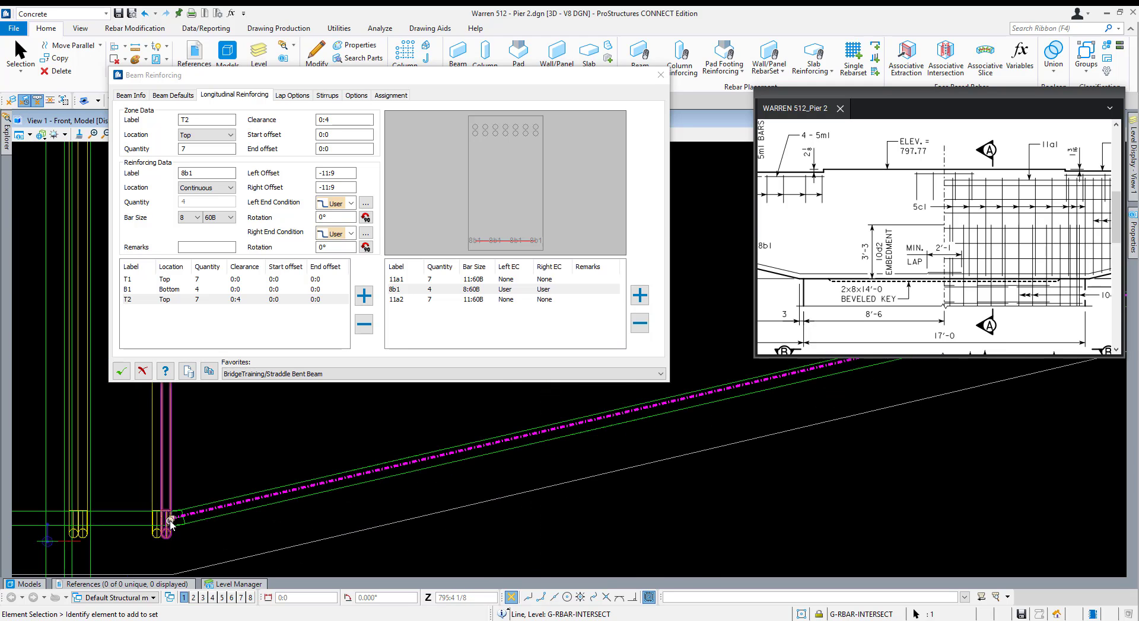
scroll(171, 525, "up", 3)
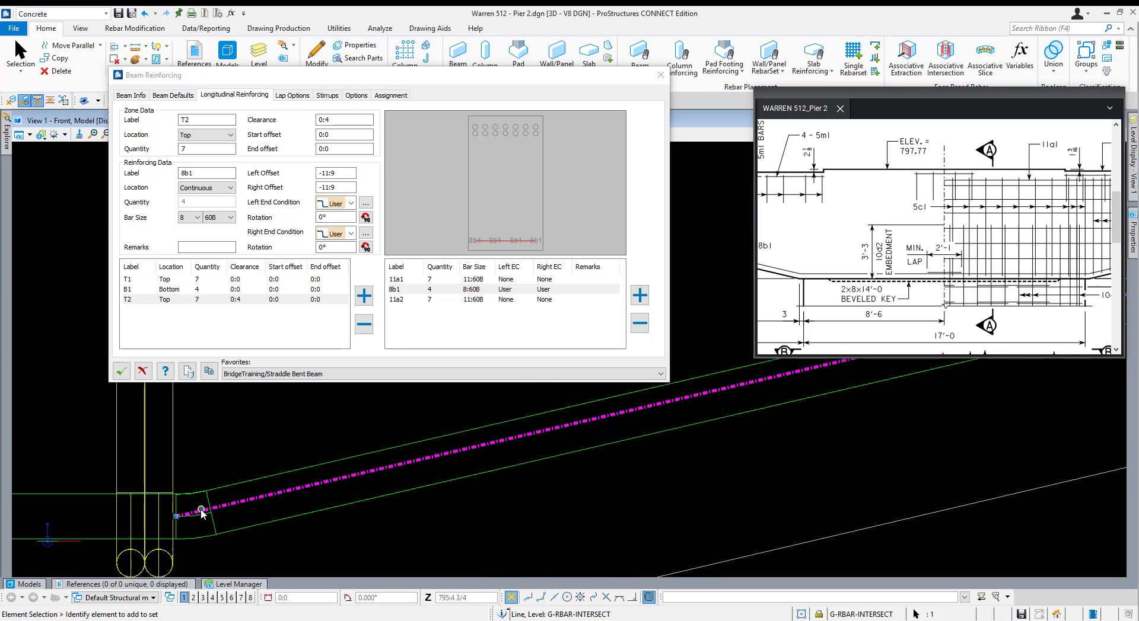
scroll(224, 499, "down", 3)
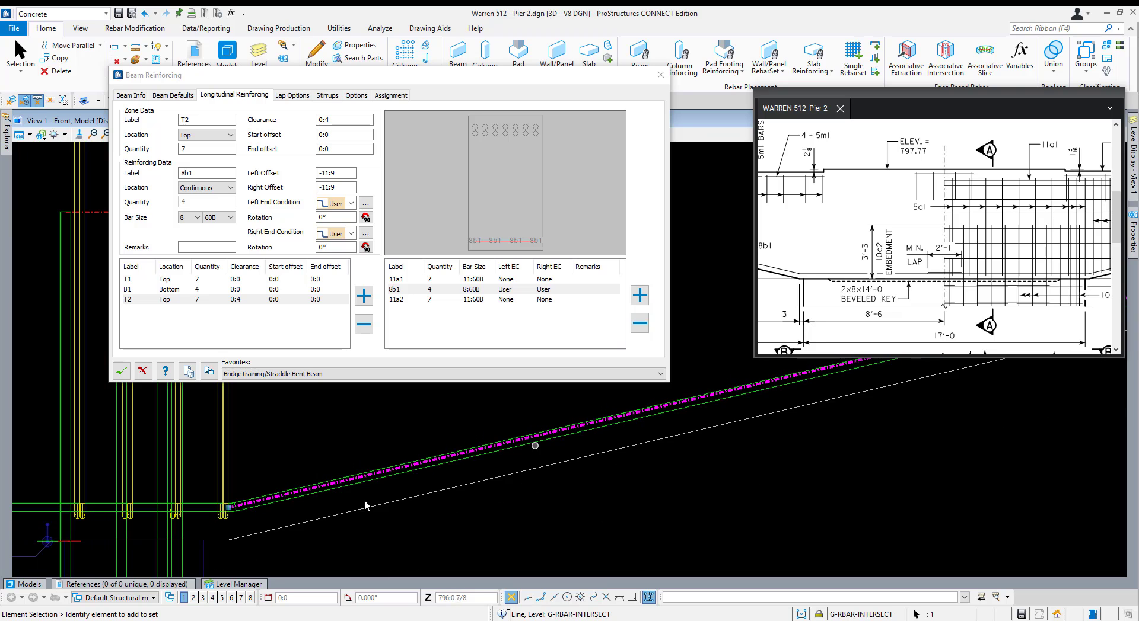
scroll(255, 493, "up", 4)
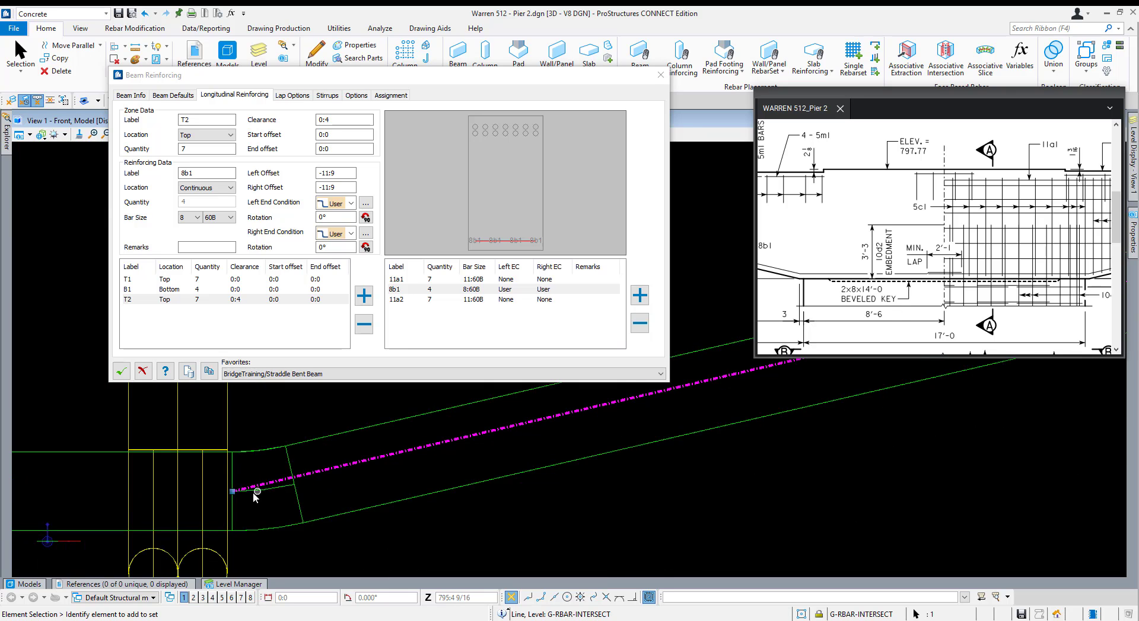
left_click(258, 492)
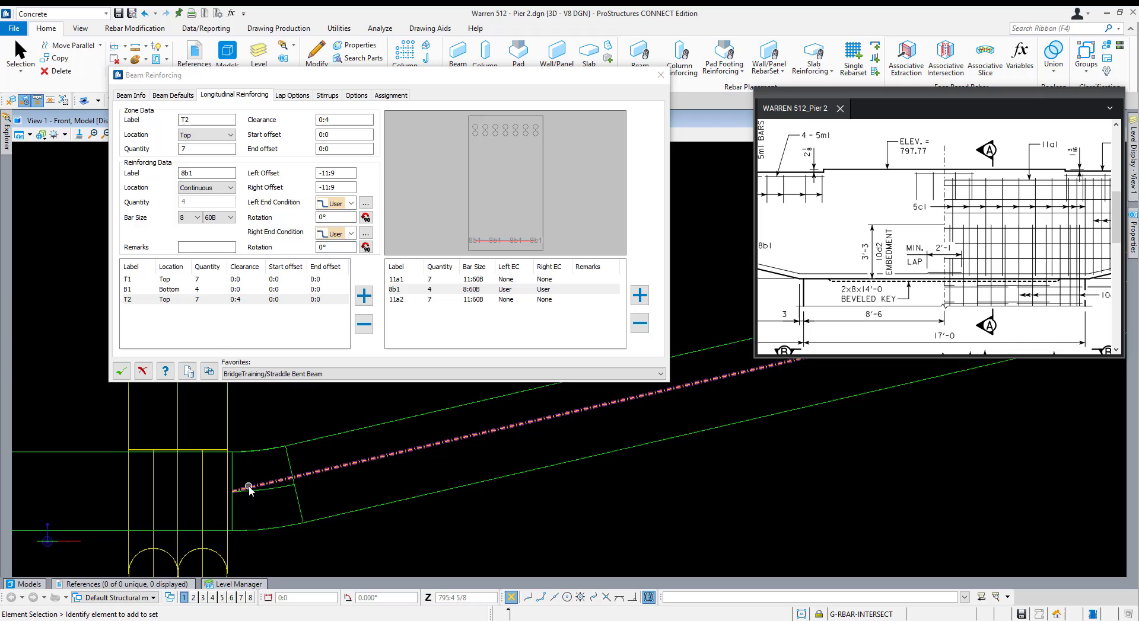
Set both the left and right offsets of the 8b1 bars to -11:9 1/2.
left_click(344, 173)
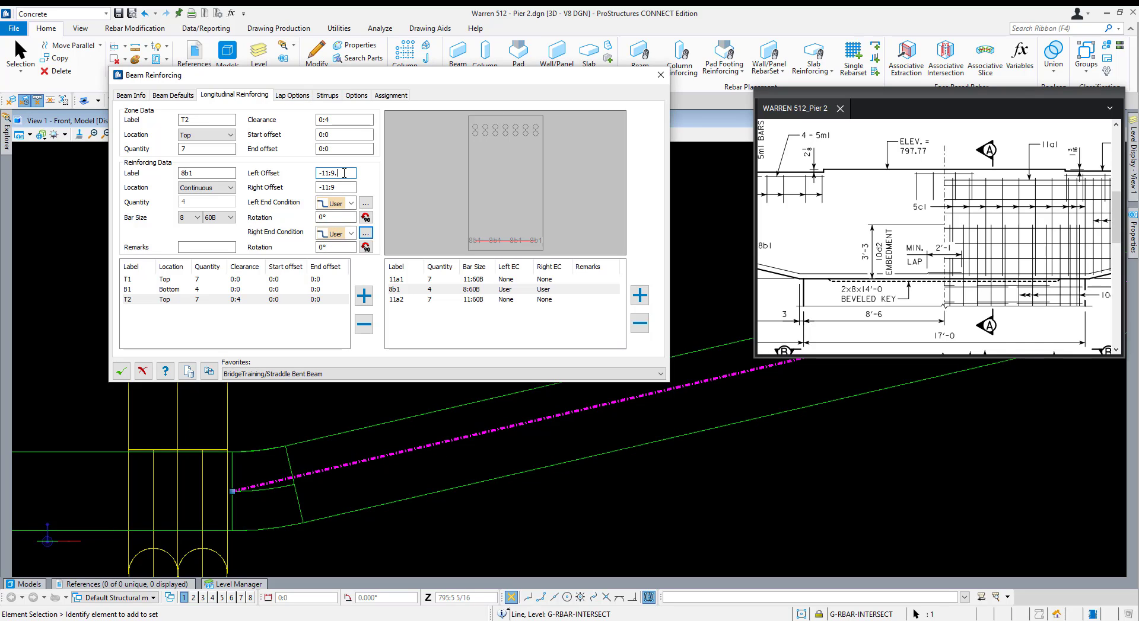
key("Tab")
key("Tab")
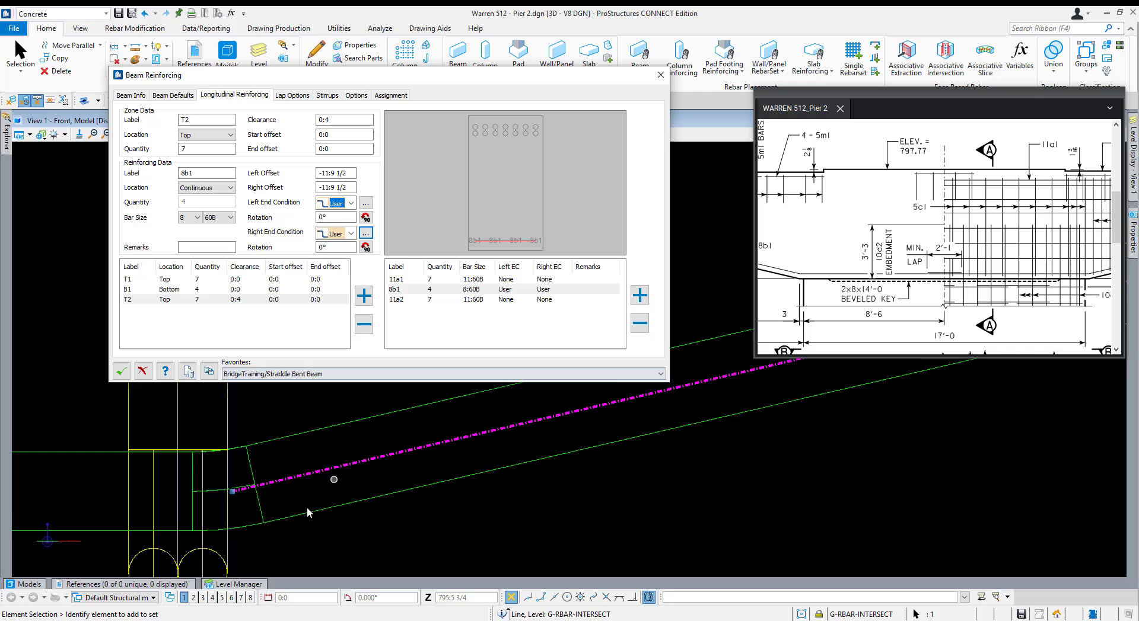
Check the adjusted 8b1 bars at the bend and sloped end against the reference lines, and look over the whole cap beam.
scroll(234, 496, "down", 2)
scroll(234, 491, "down", 2)
scroll(385, 463, "up", 3)
scroll(260, 484, "up", 2)
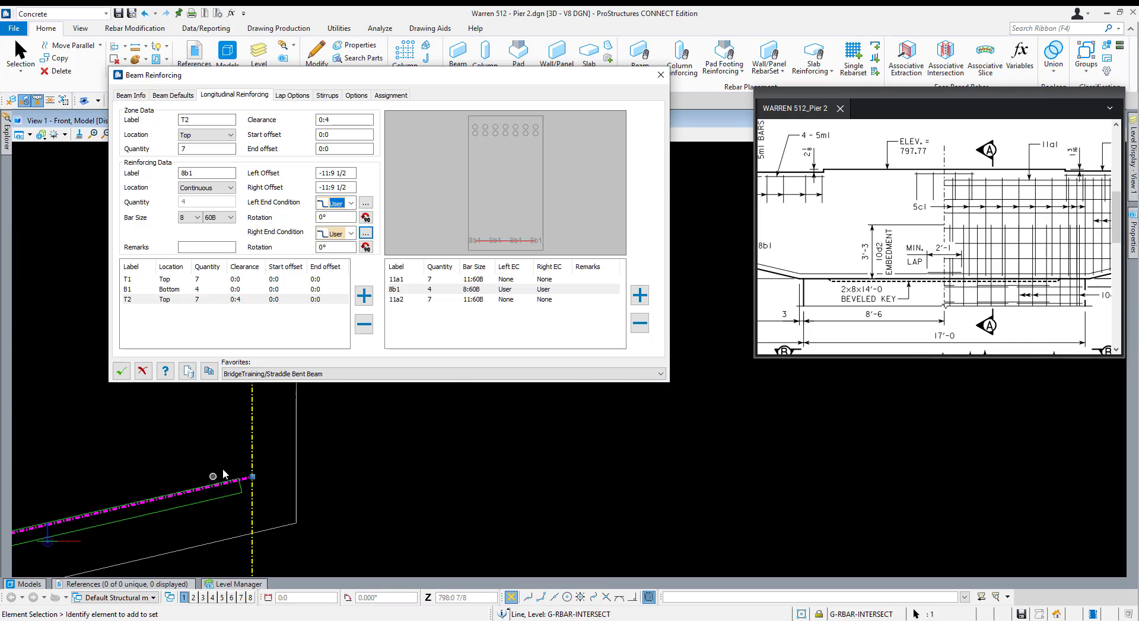
scroll(561, 454, "down", 4)
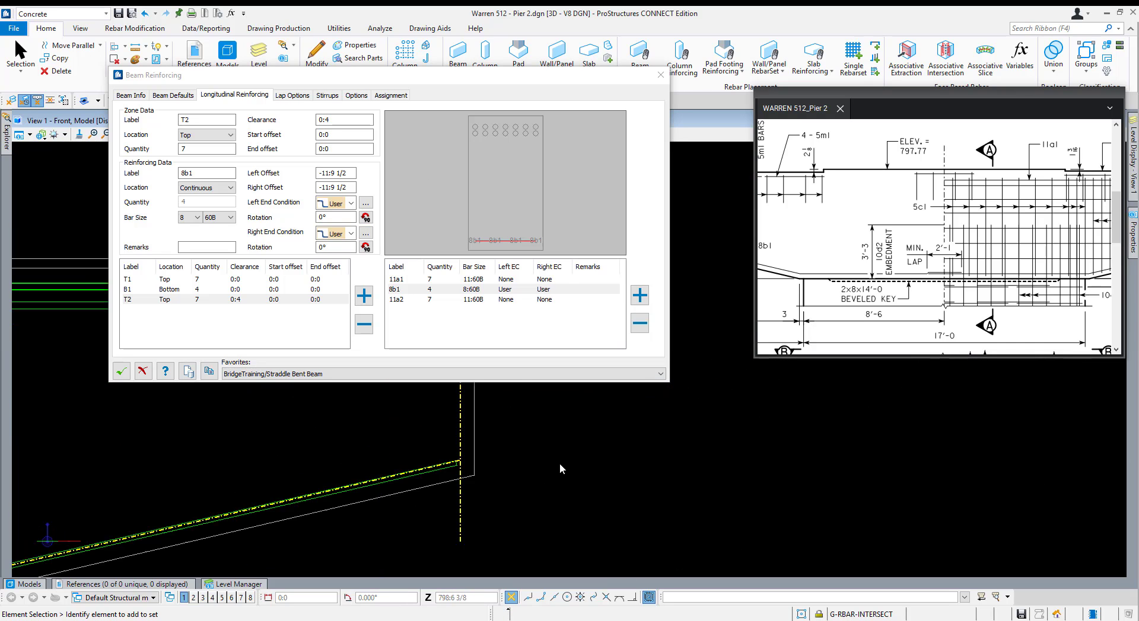
scroll(154, 544, "up", 3)
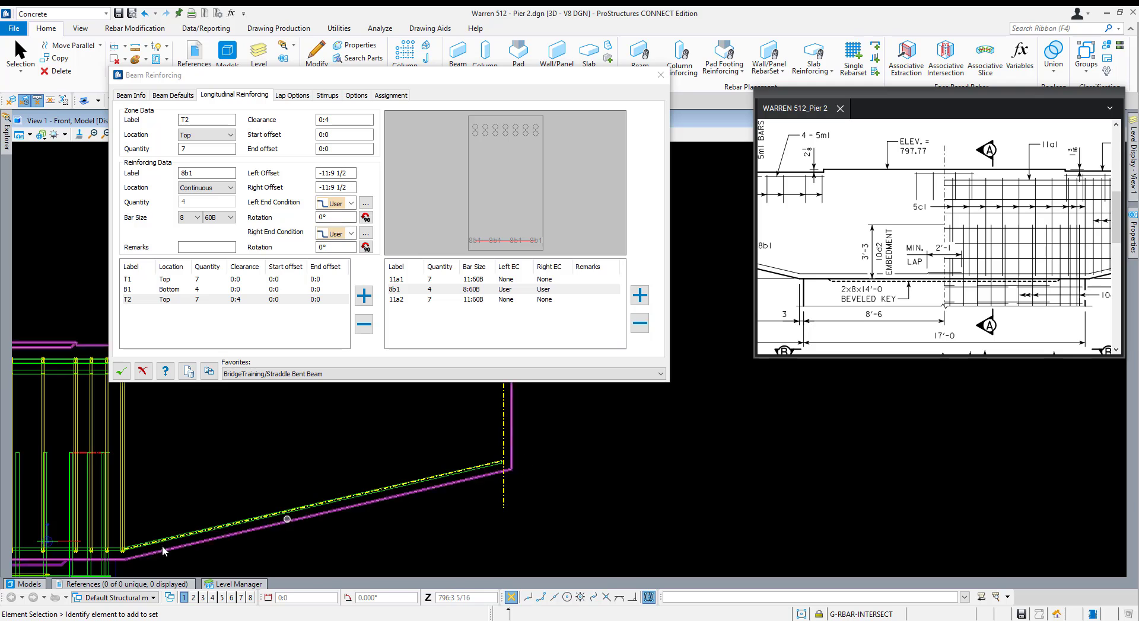
scroll(136, 534, "up", 3)
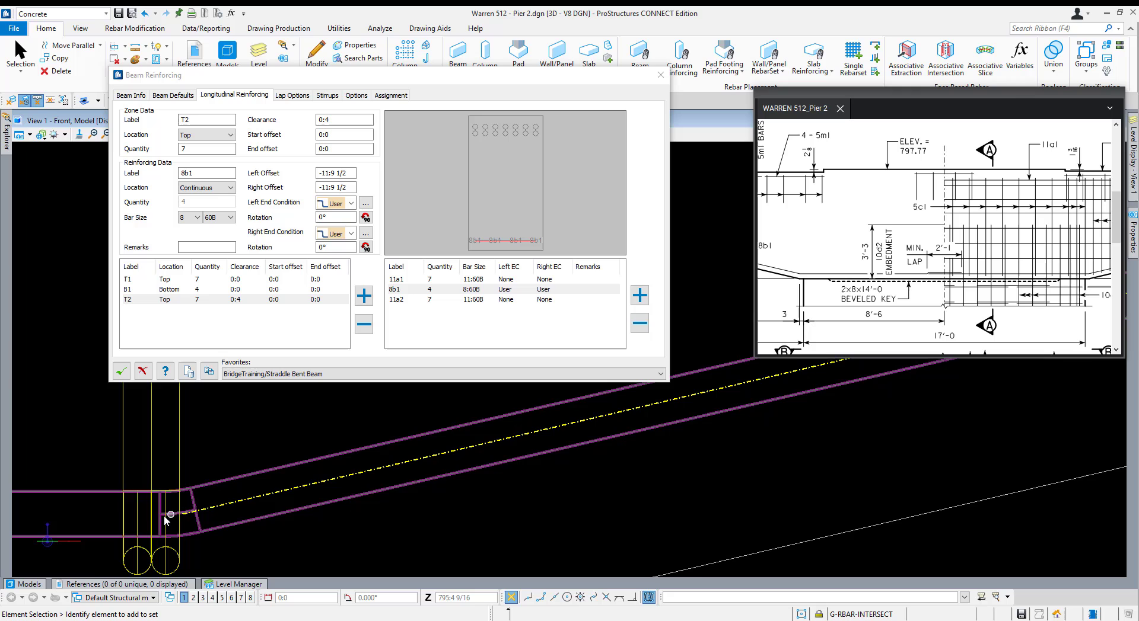
scroll(182, 519, "down", 6)
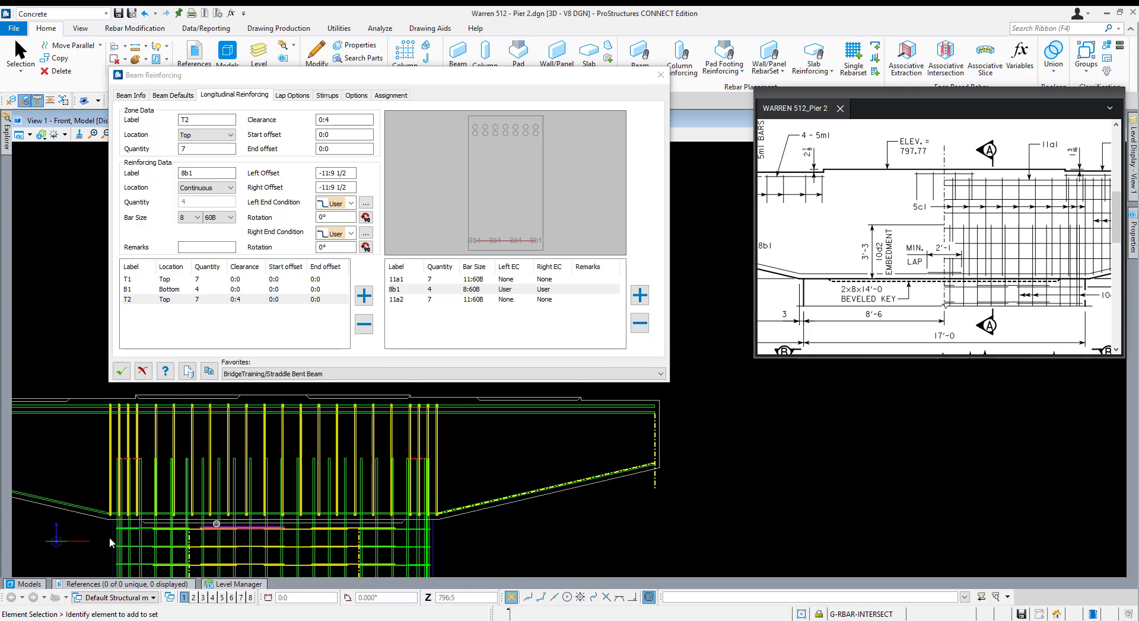
middle_click_drag(349, 516, 532, 496)
scroll(153, 441, "up", 3)
scroll(215, 487, "down", 6)
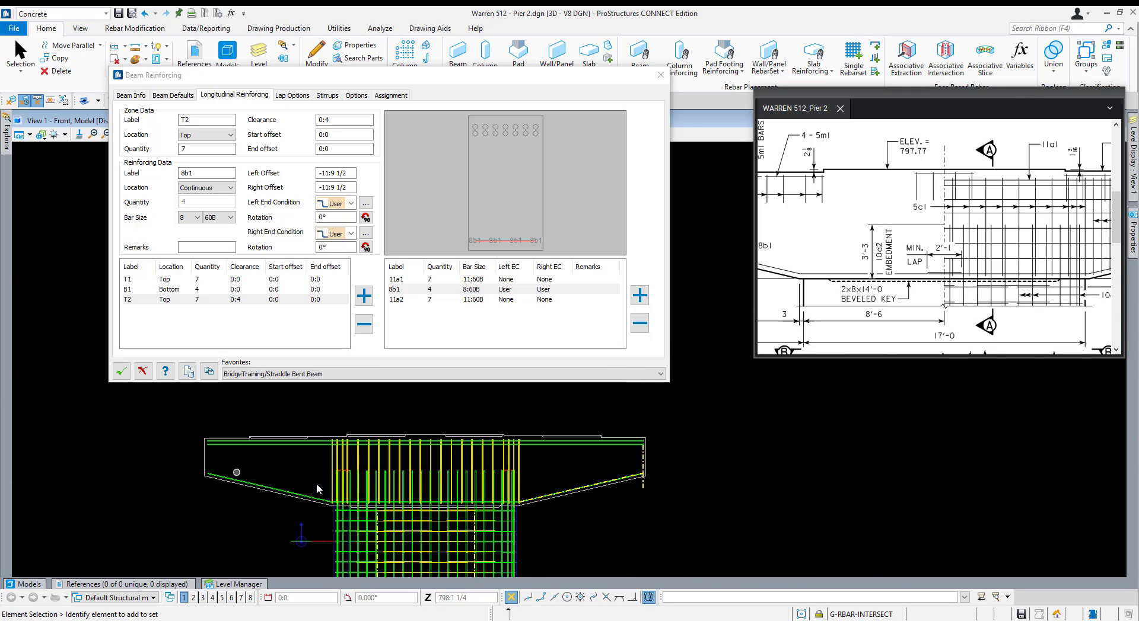
scroll(620, 483, "up", 4)
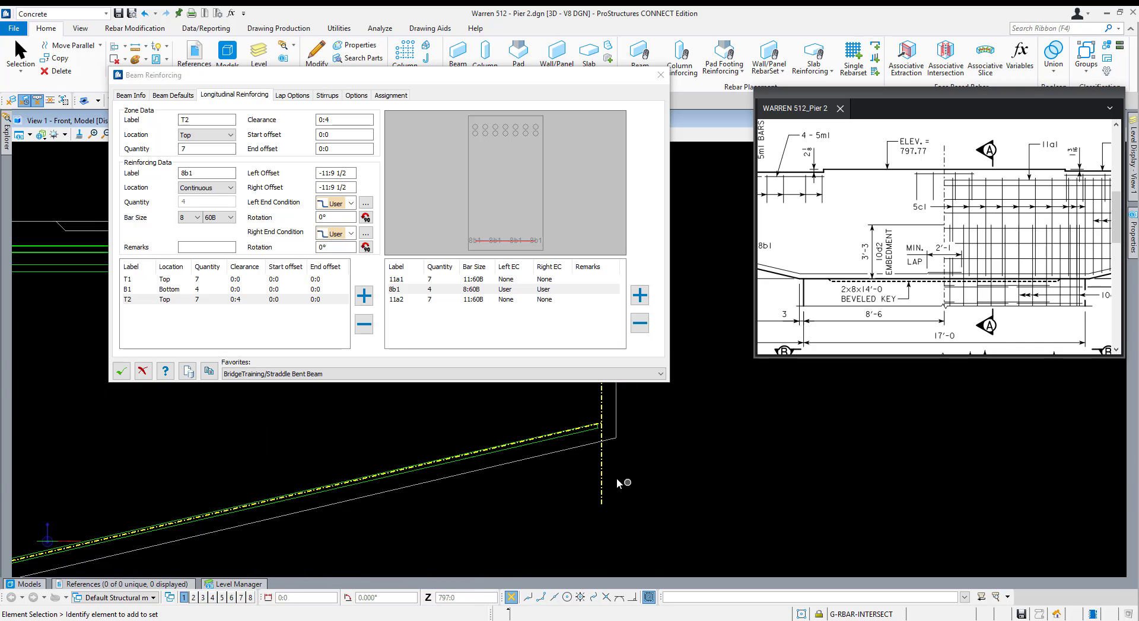
Assign the description Rebar - Beam to the beam reinforcement.
left_click(389, 96)
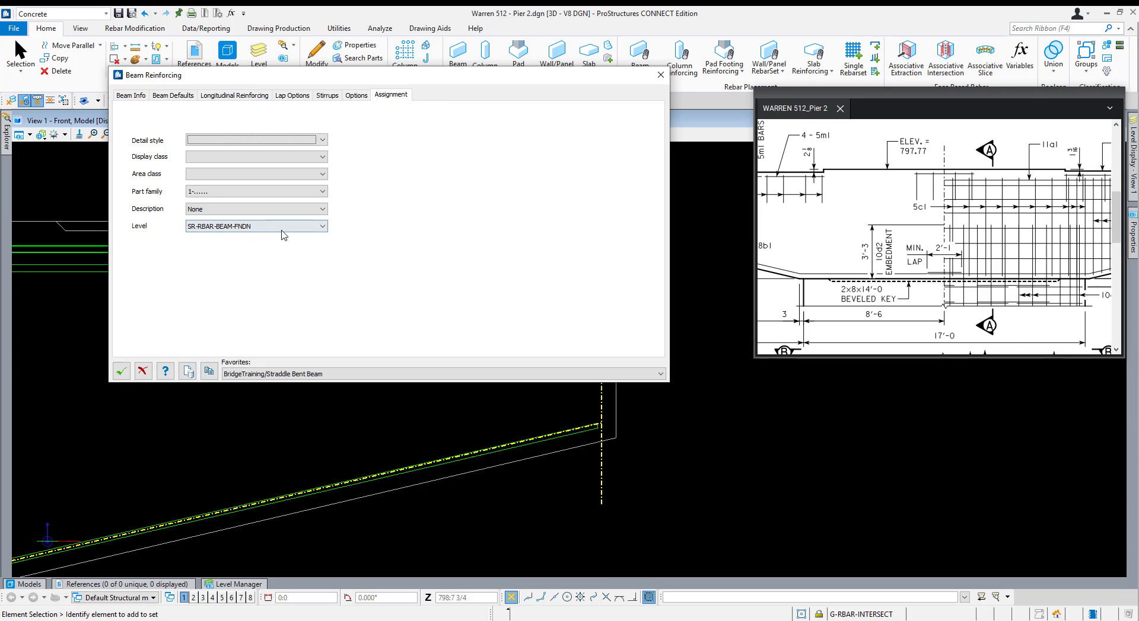
left_click(198, 210)
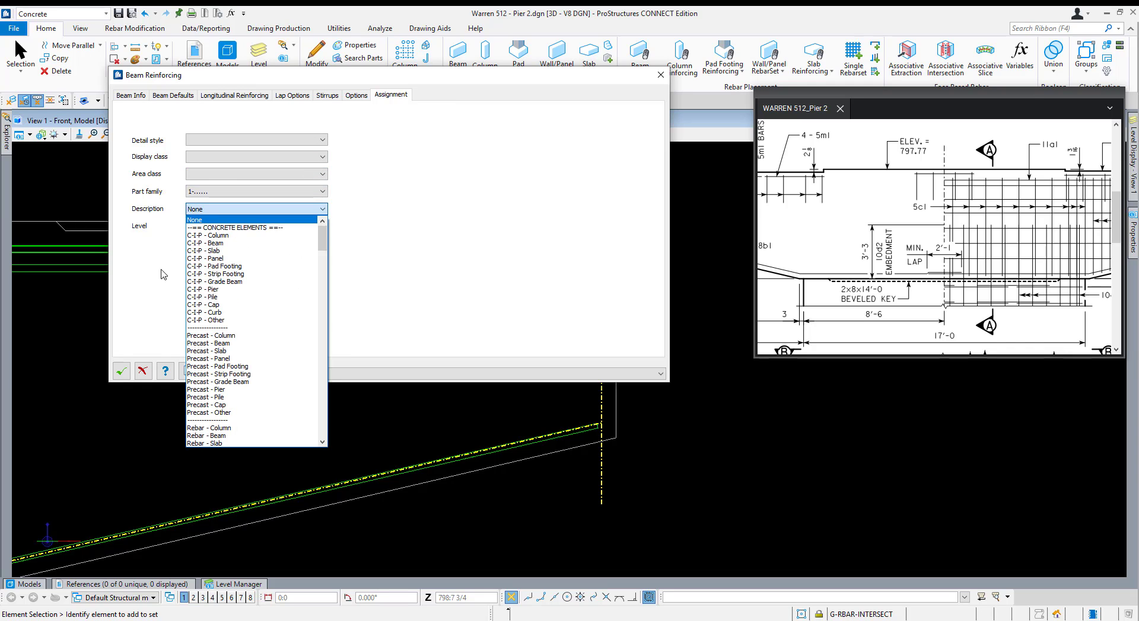
scroll(248, 341, "down", 1)
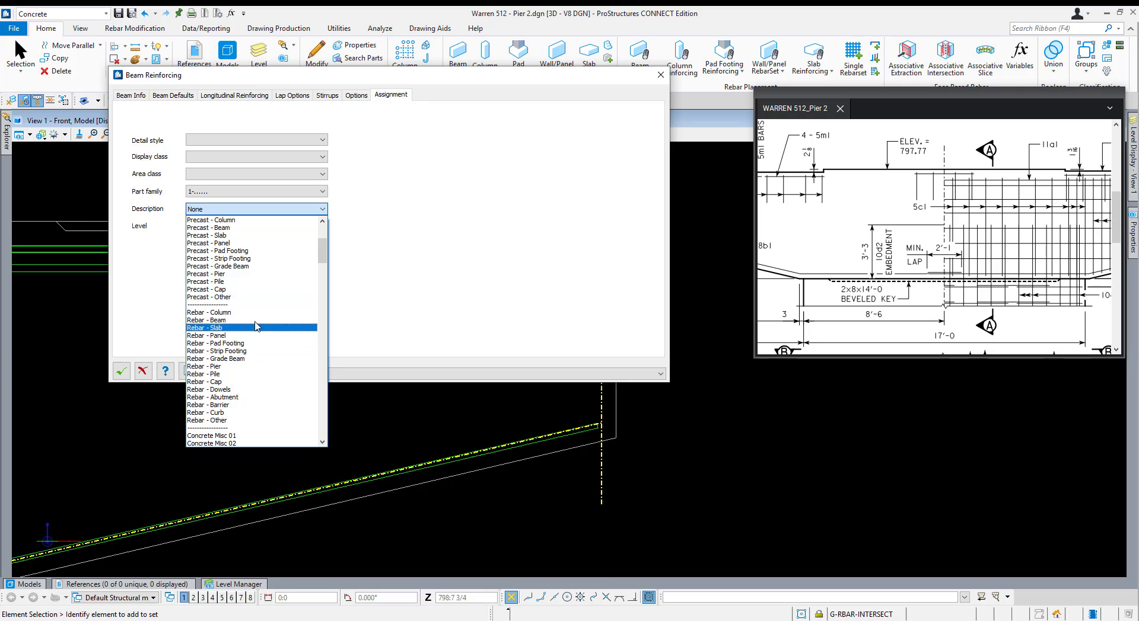
left_click(256, 321)
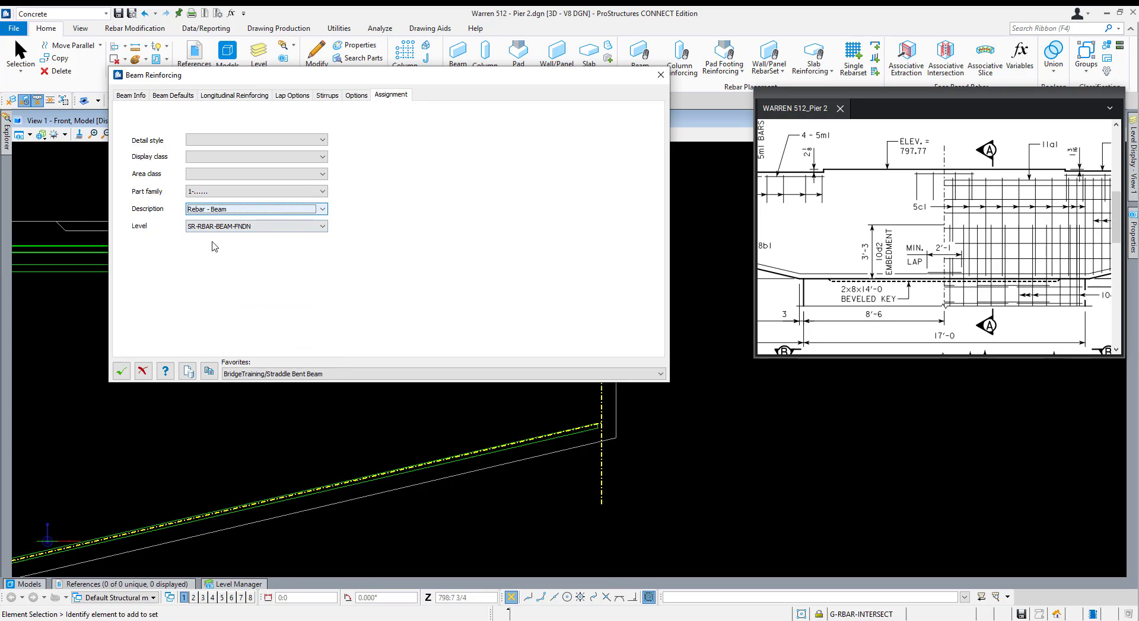
Set the lap length for the bottom bars to 2:1 in the lap options.
left_click(290, 96)
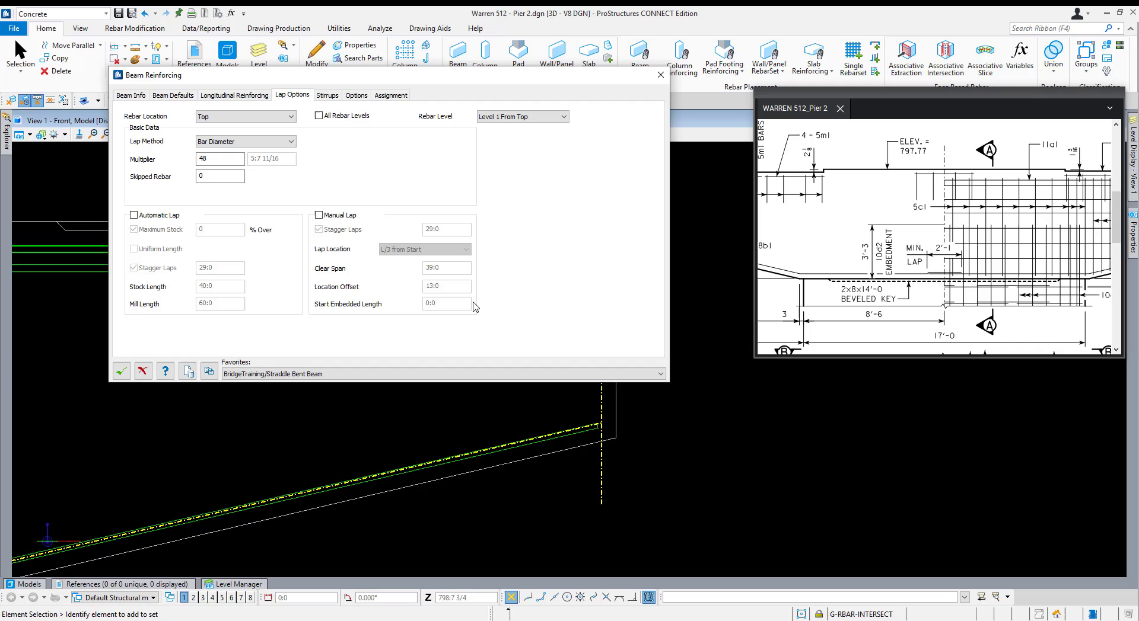
scroll(756, 465, "down", 3)
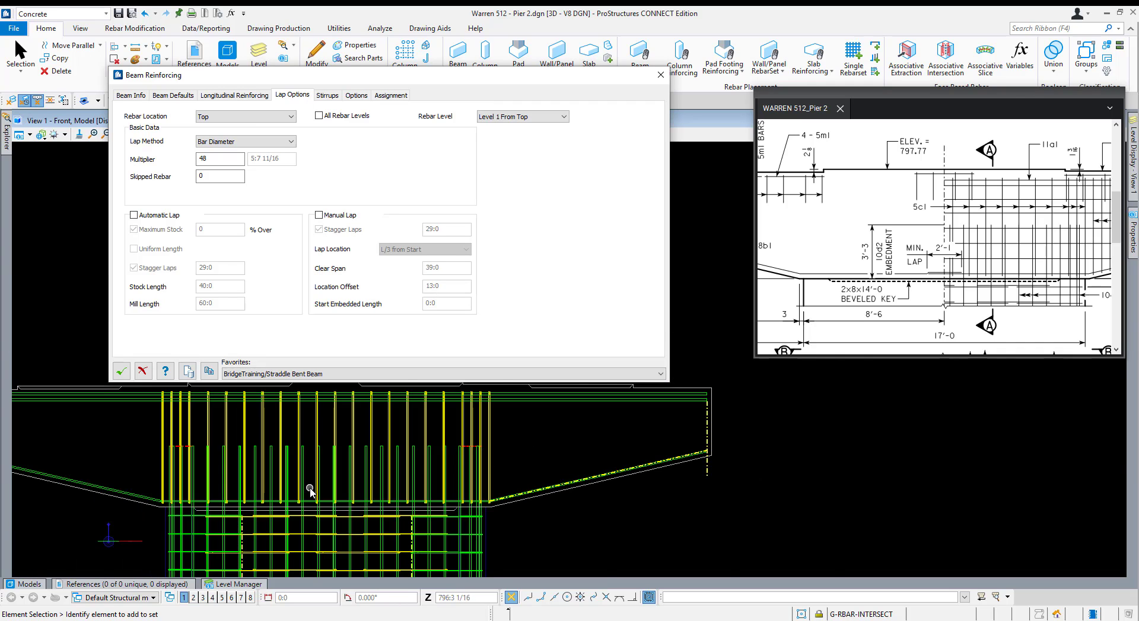
scroll(310, 489, "up", 2)
left_click(200, 119)
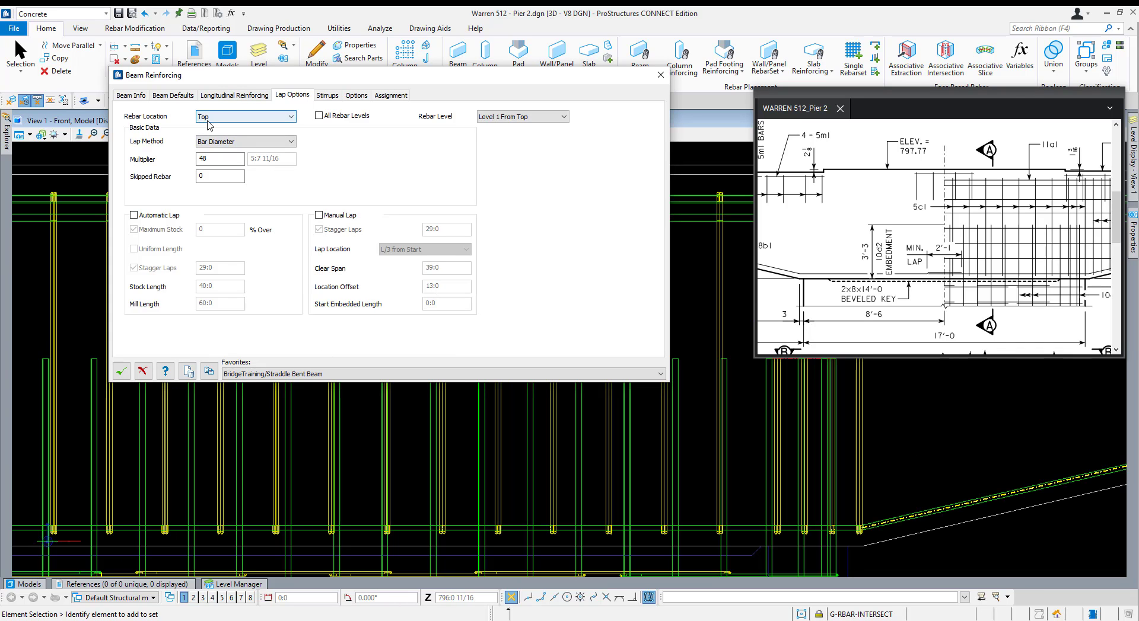
left_click(255, 136)
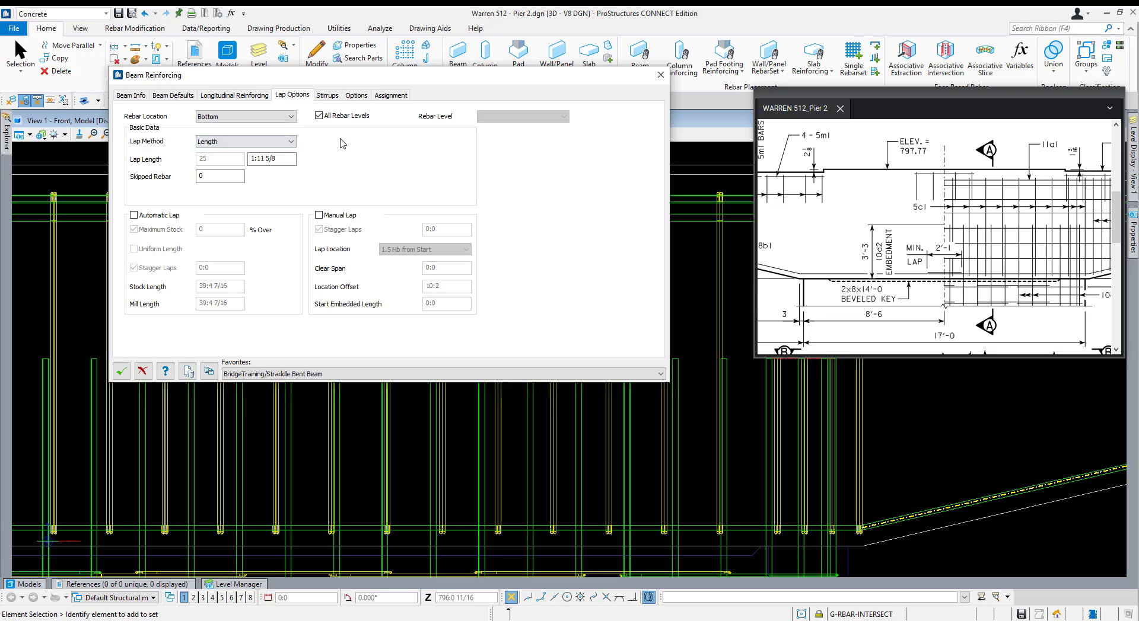
left_click_drag(287, 161, 148, 156)
key("Tab")
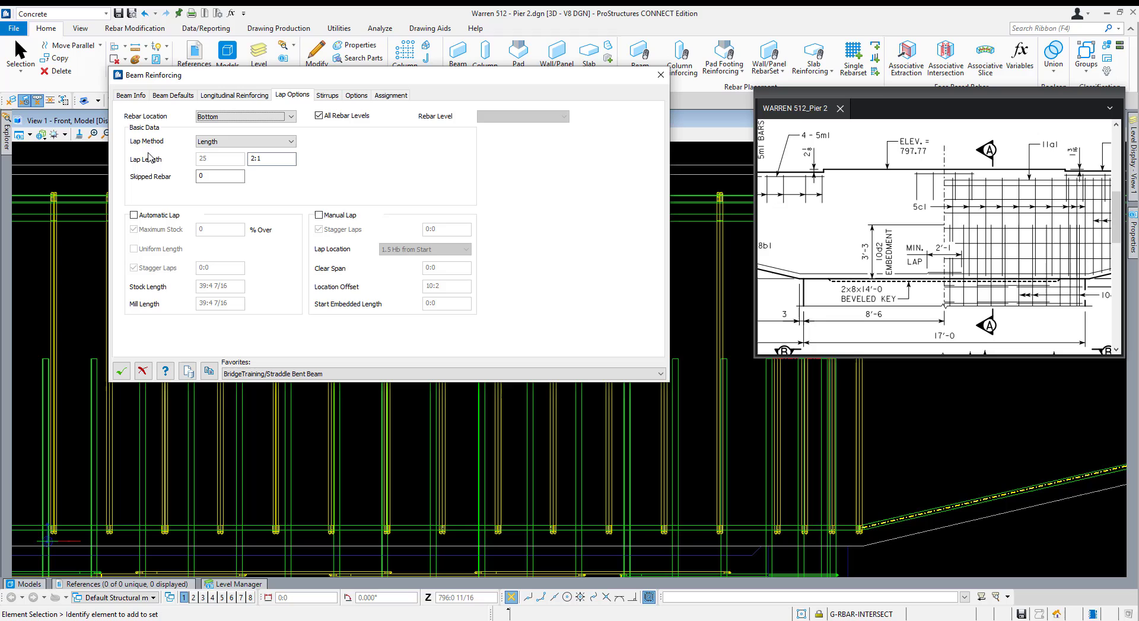
Enable a manual lap for the bottom bars with the lap location at 1.5 Hb from Start.
left_click(332, 217)
left_click(425, 249)
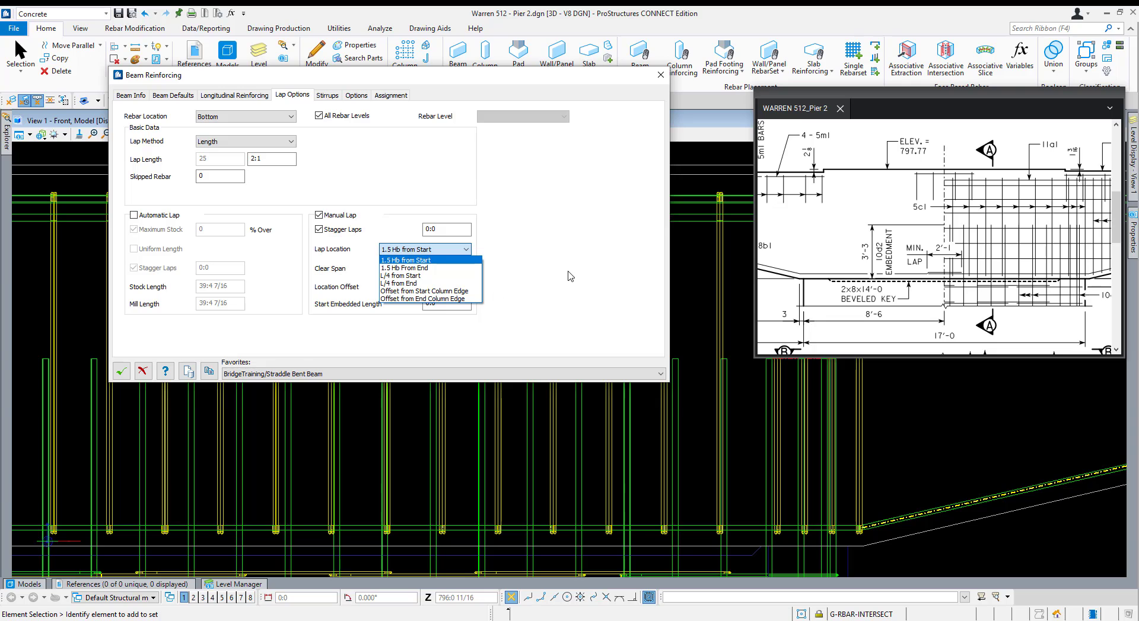
left_click(399, 261)
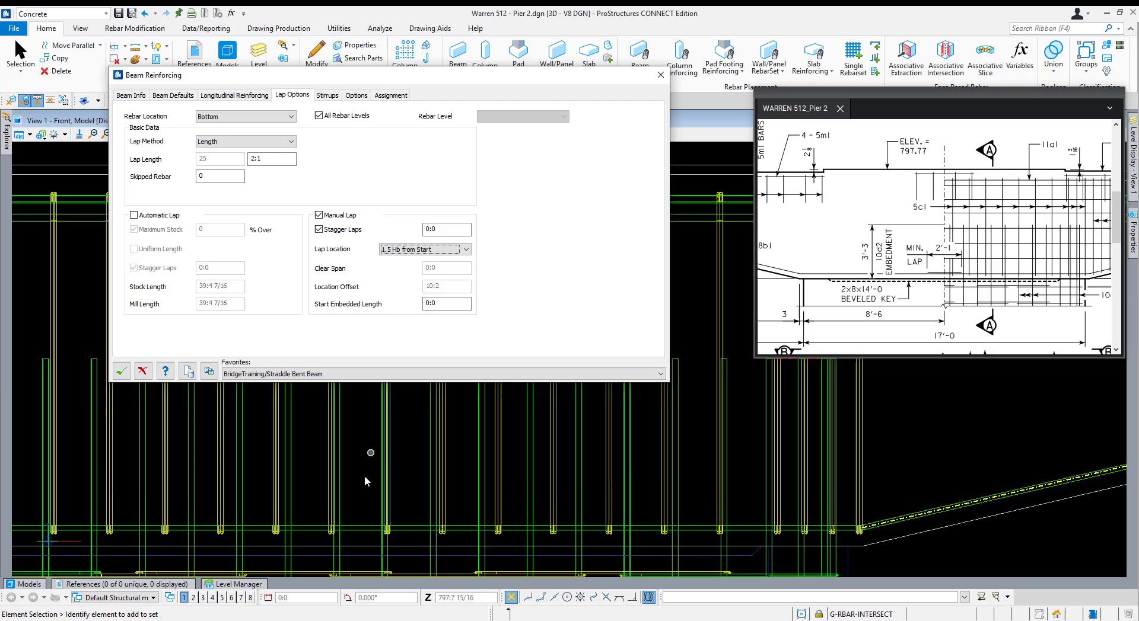
Change the manual lap location of the bottom bars to Offset from Start Column Edge.
scroll(364, 475, "down", 3)
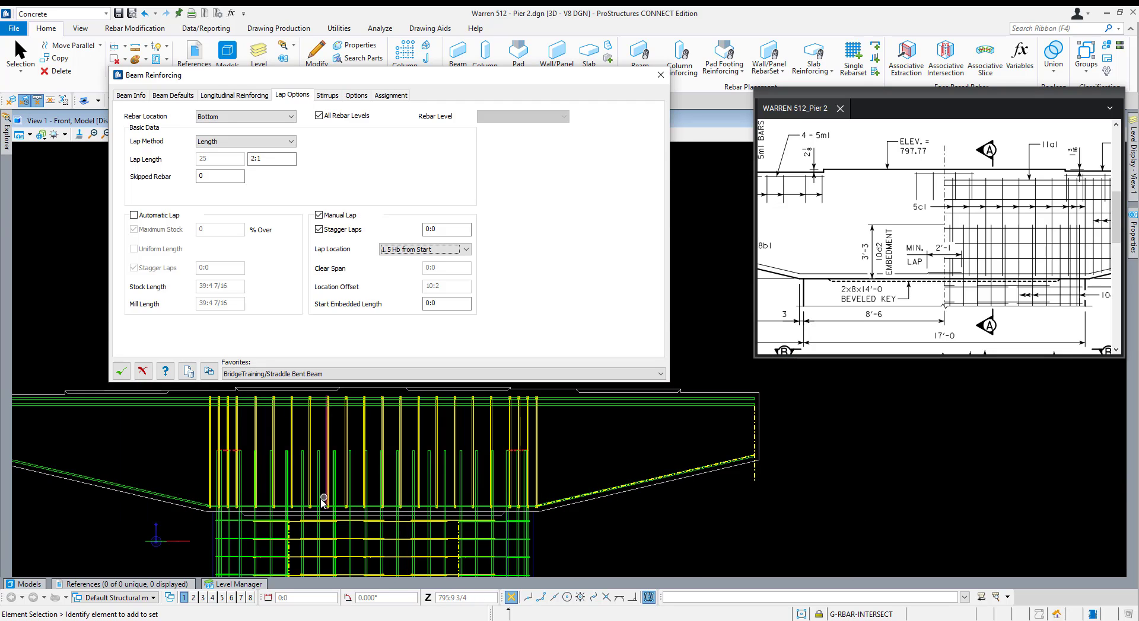
scroll(323, 502, "up", 2)
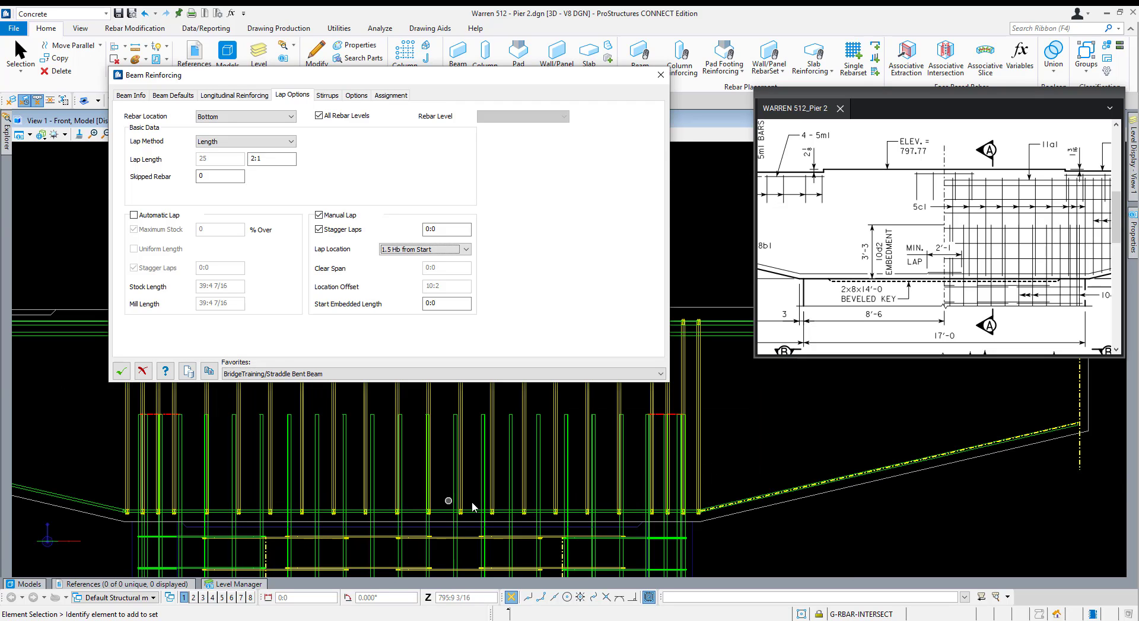
left_click(446, 253)
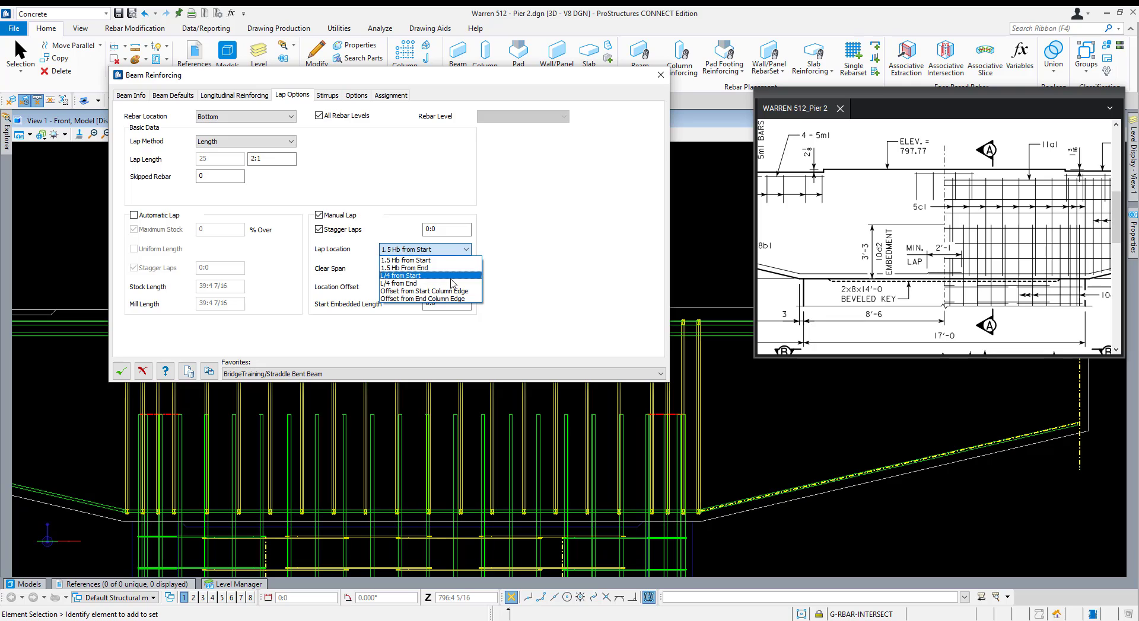
left_click(472, 293)
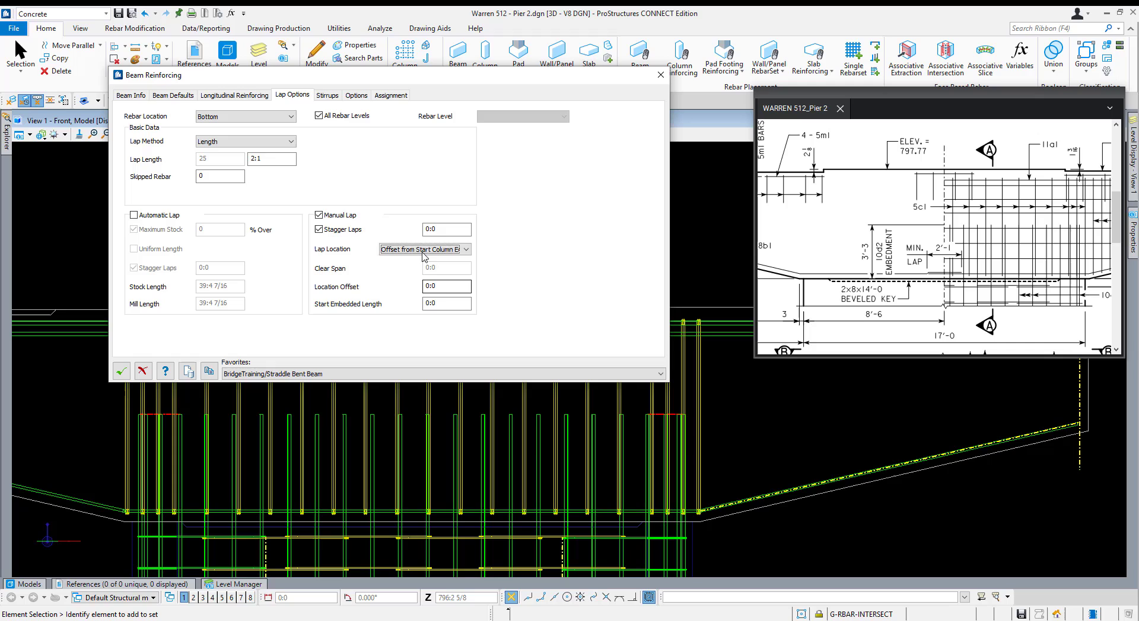
key("Tab")
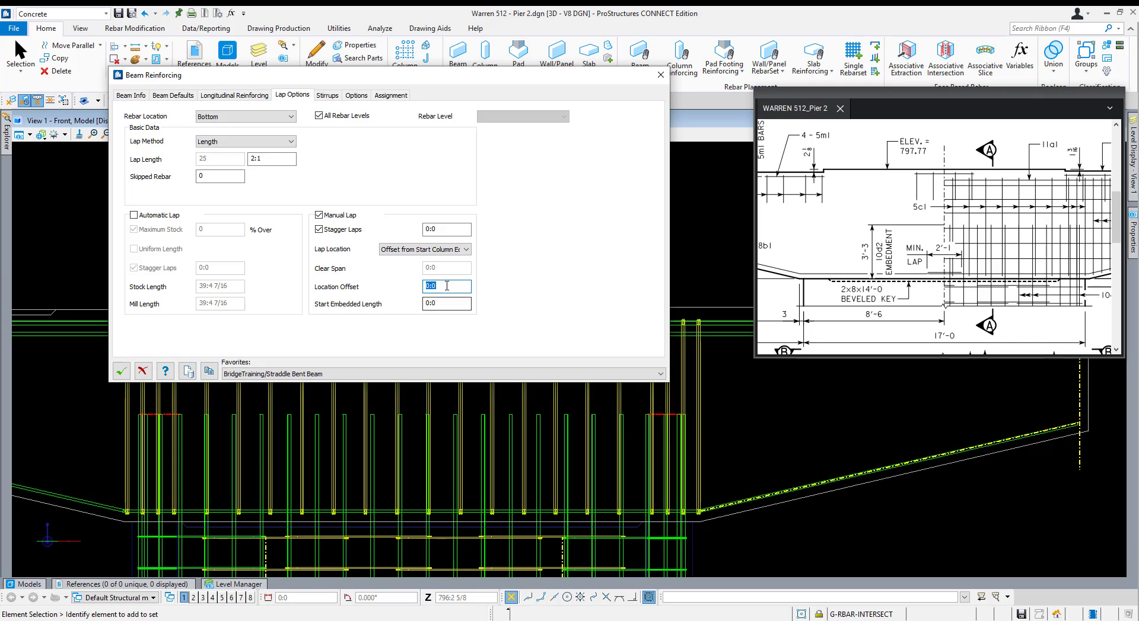
Measure from the cap beam's start face to its centreline, and set the location offset to 20:6 with Stagger Laps off.
scroll(563, 377, "down", 3)
scroll(376, 419, "up", 2)
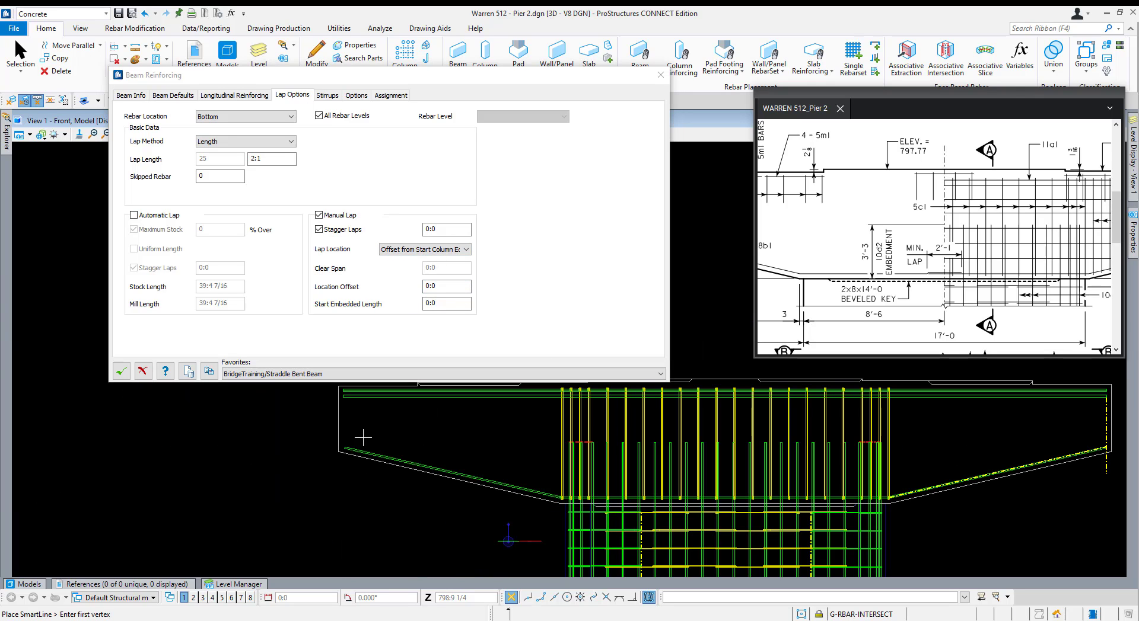
left_click(338, 433)
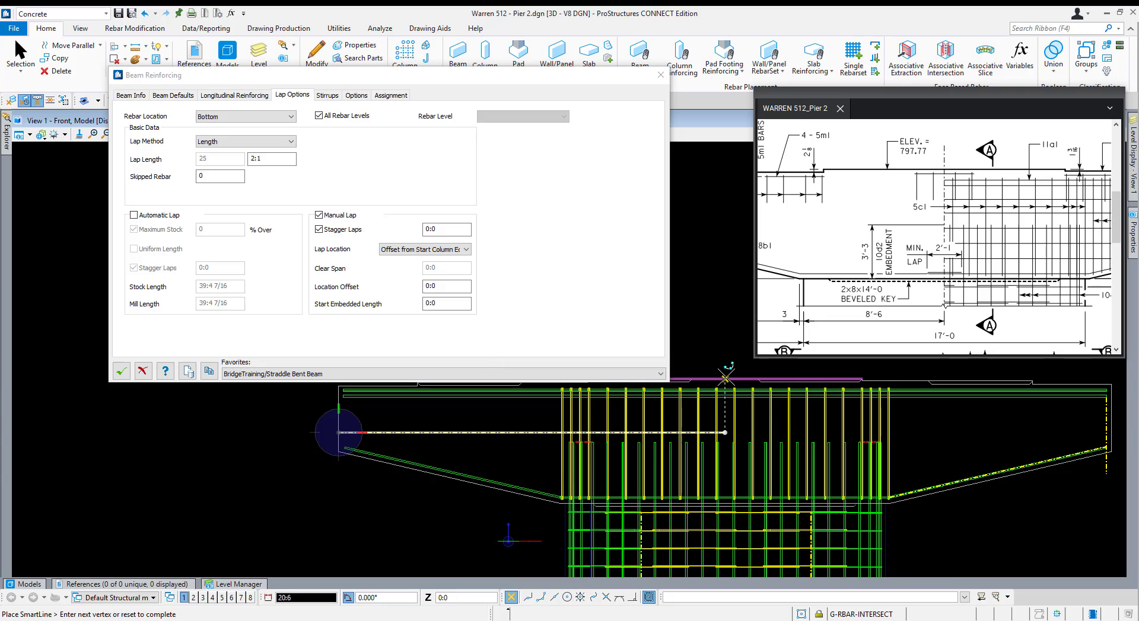
key("Escape")
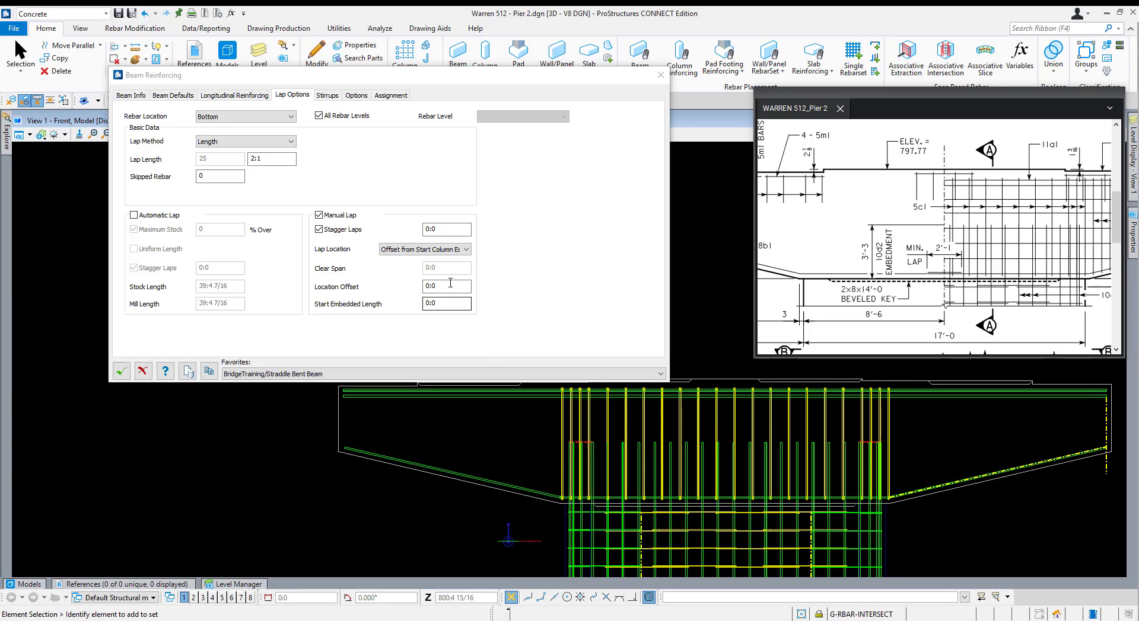
left_click(446, 286)
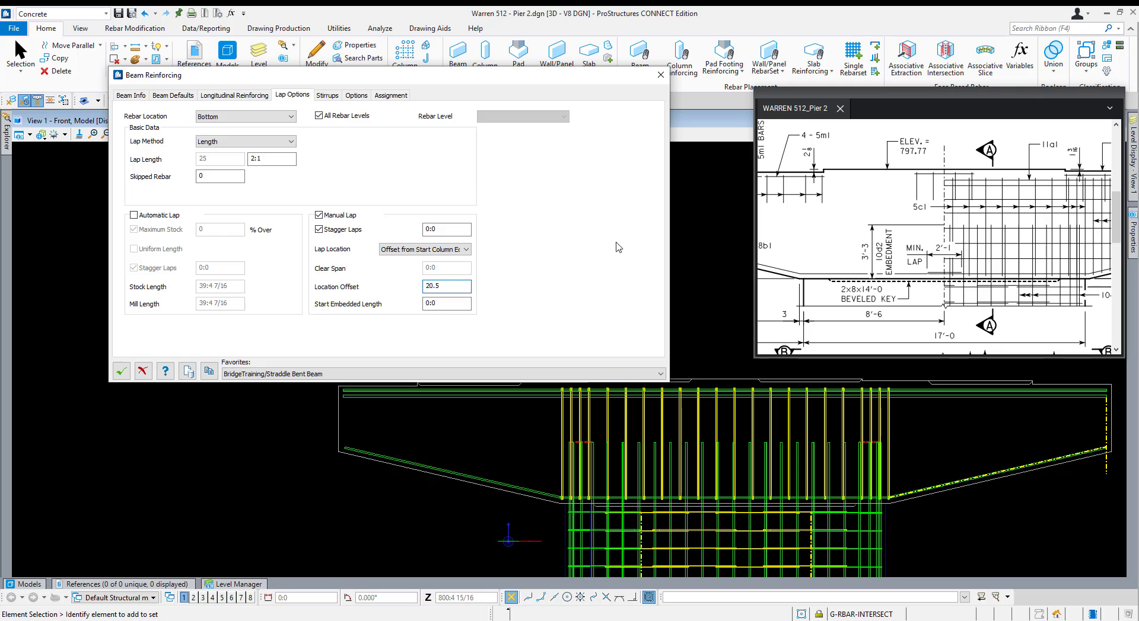
left_click(348, 229)
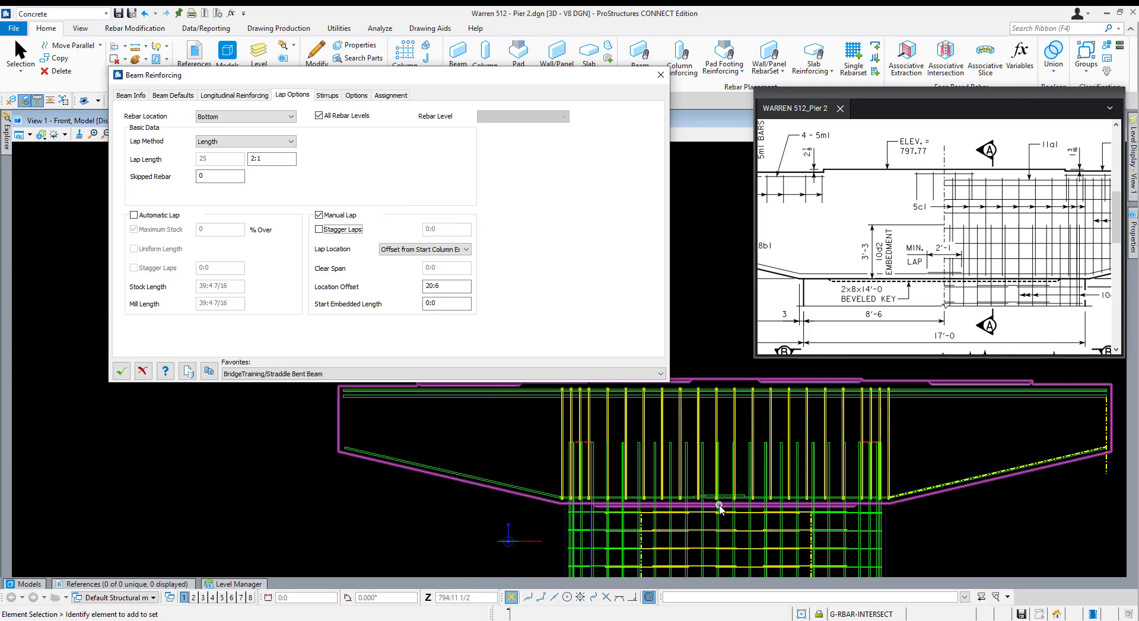
Check the position of the bottom bar lap against the cap beam's centreline using a temporary SmartLine.
scroll(719, 509, "up", 3)
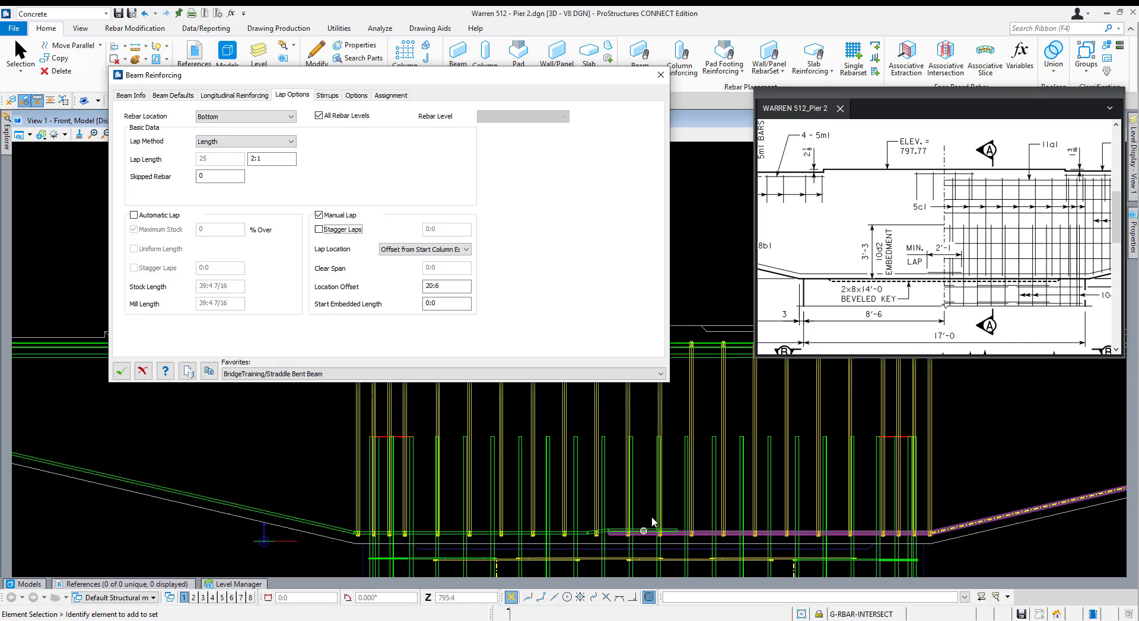
key("F2")
left_click(639, 533)
scroll(609, 547, "down", 5)
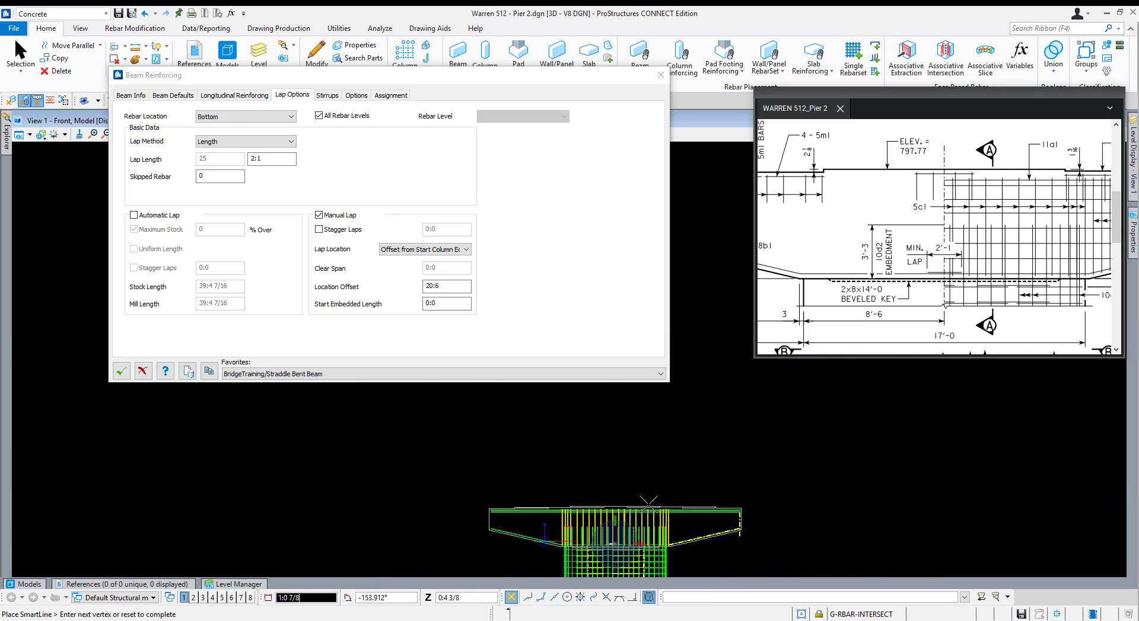
scroll(617, 512, "up", 4)
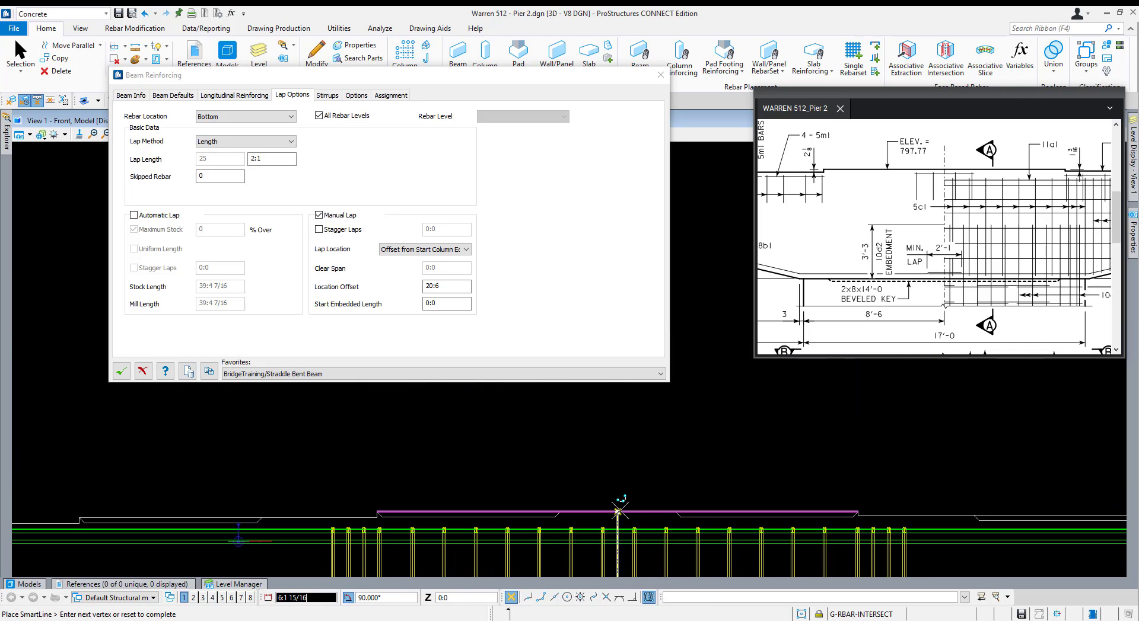
scroll(619, 511, "down", 3)
scroll(612, 540, "up", 2)
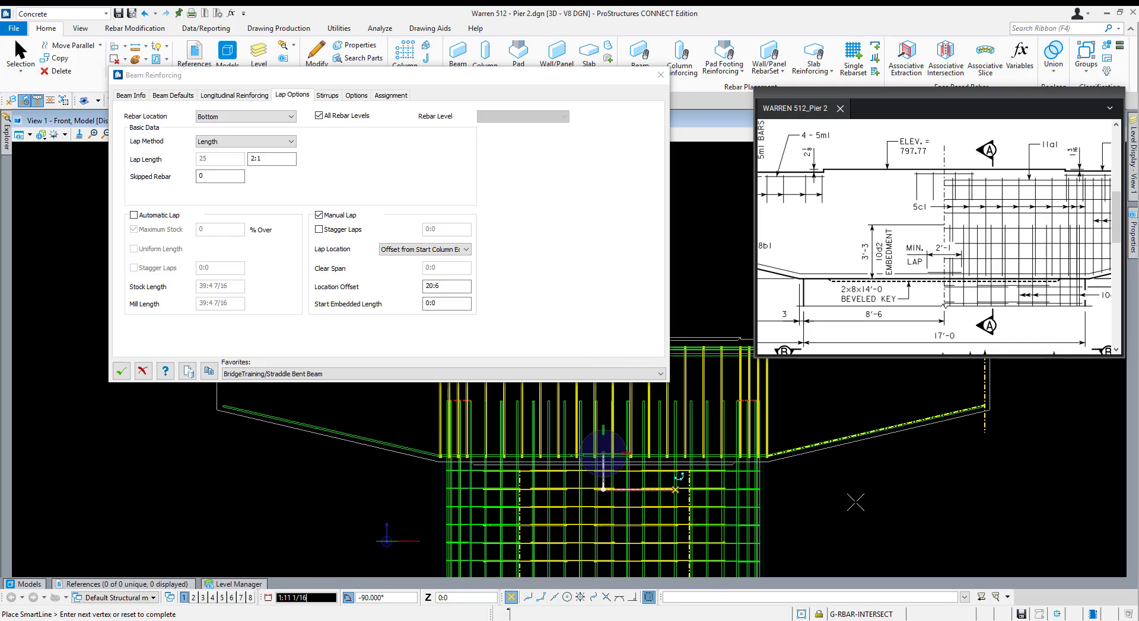
key("Escape")
middle_click_drag(900, 496, 853, 523)
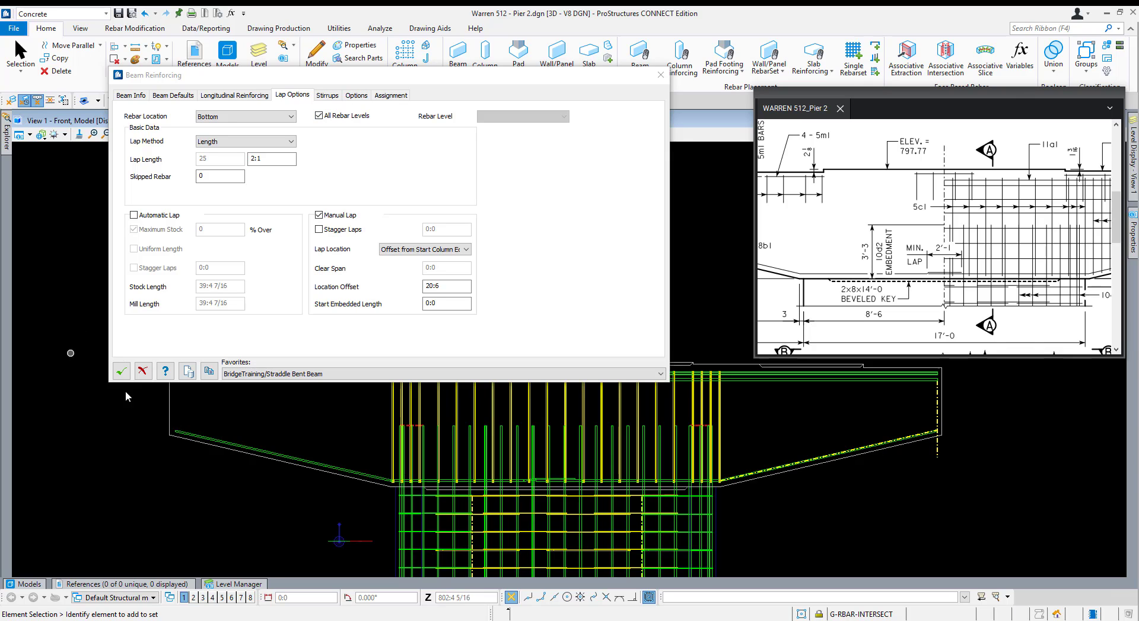
Accept the beam reinforcing settings with the manual lap for the bottom bars.
left_click(121, 372)
middle_click_drag(697, 452, 560, 469)
scroll(575, 456, "up", 3)
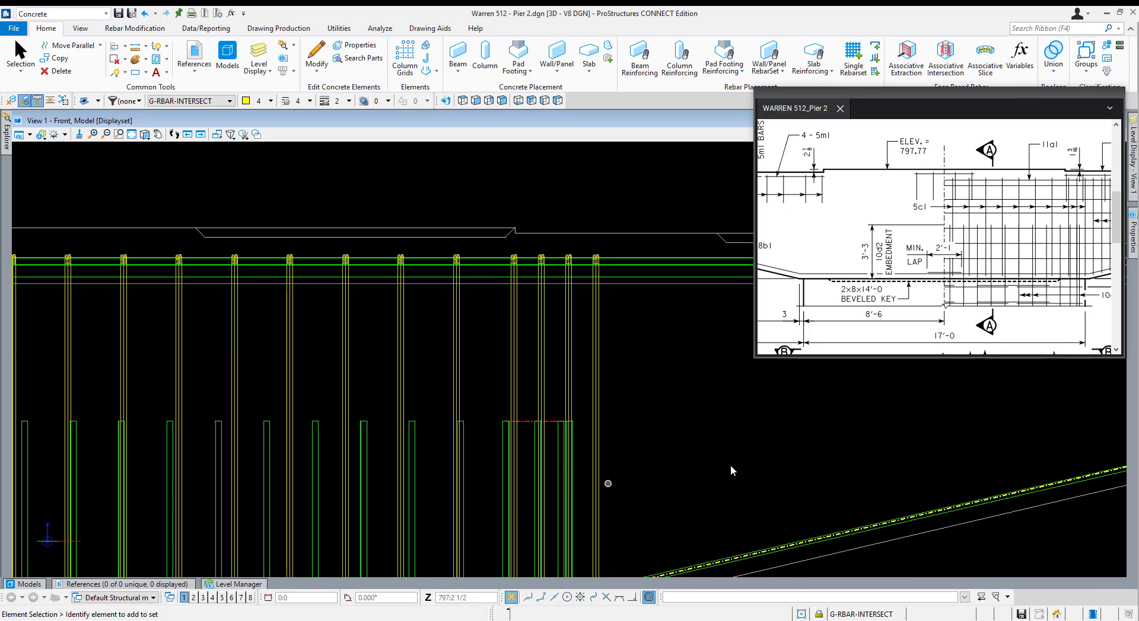
scroll(731, 465, "down", 3)
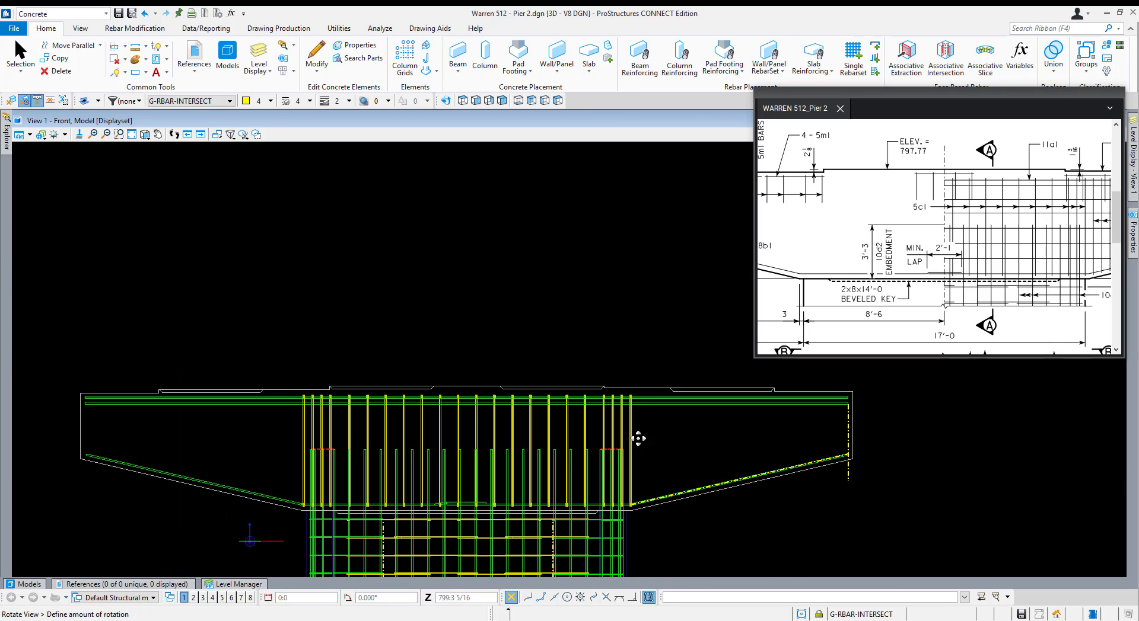
Examine the cap beam reinforcement in 3D, from the sloped cantilever ends to the top bends of the first stirrups.
left_click(826, 447)
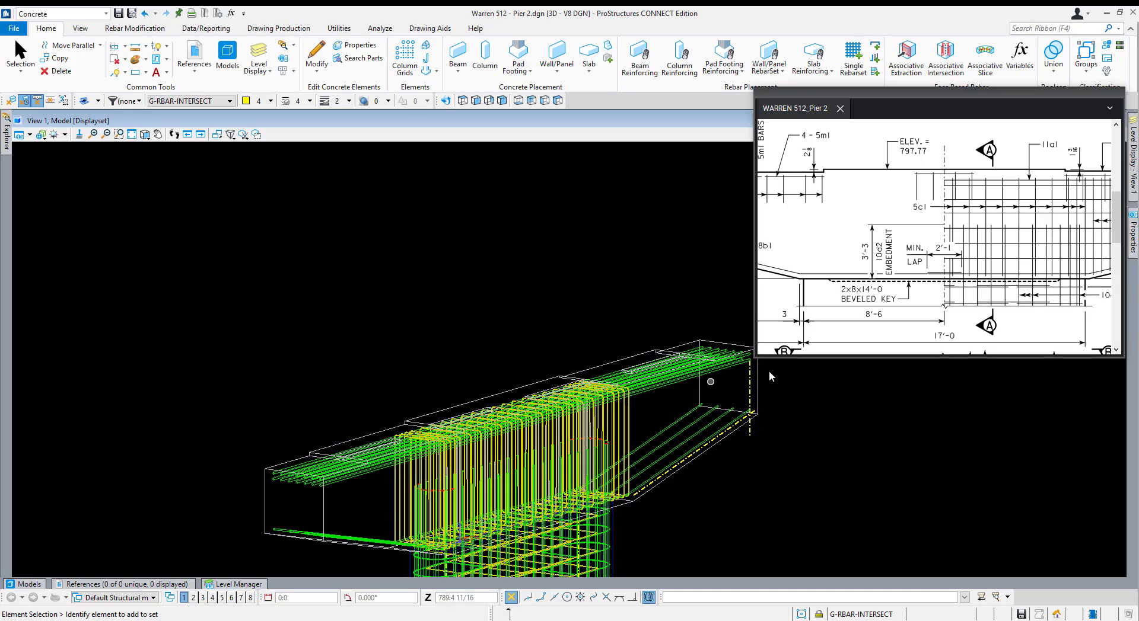
scroll(703, 478, "up", 6)
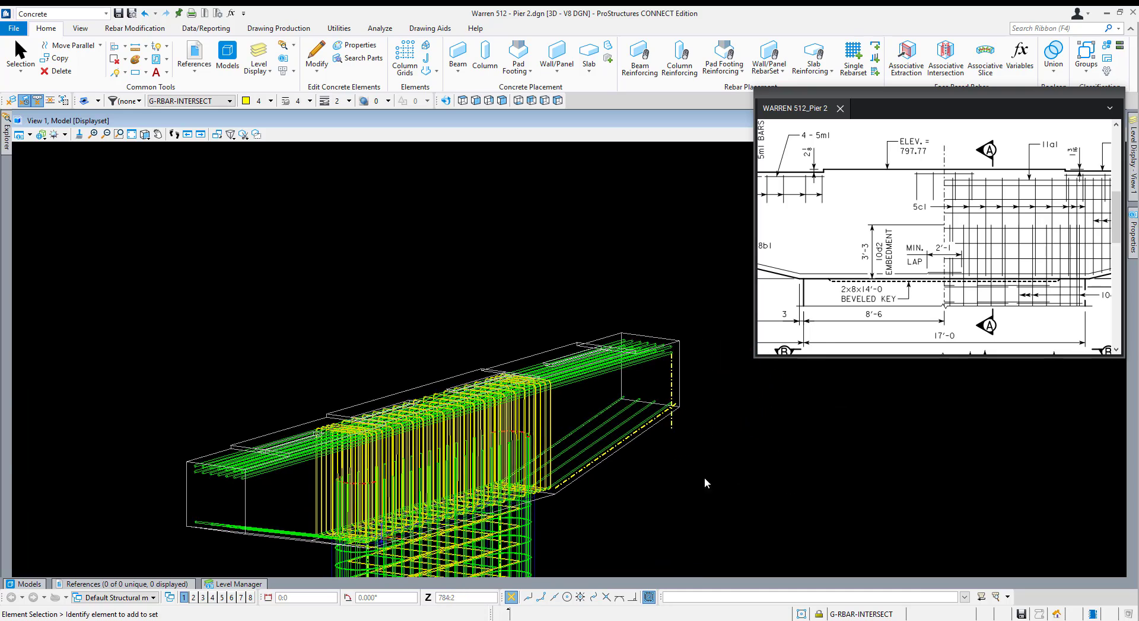
scroll(657, 286, "down", 2)
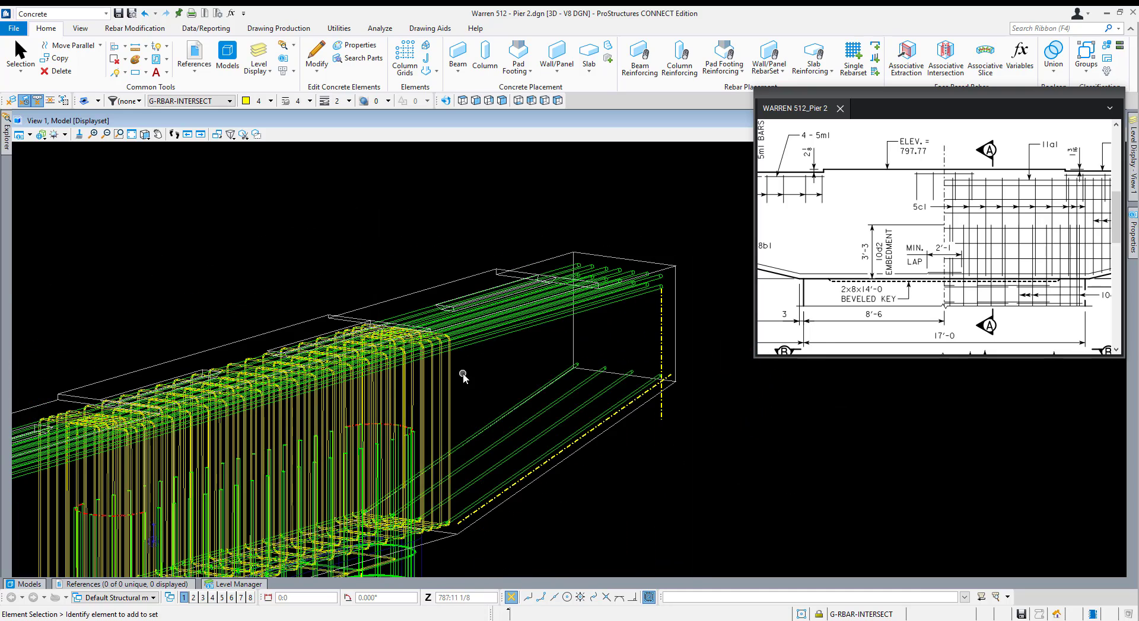
scroll(465, 378, "up", 3)
middle_click_drag(283, 340, 475, 303)
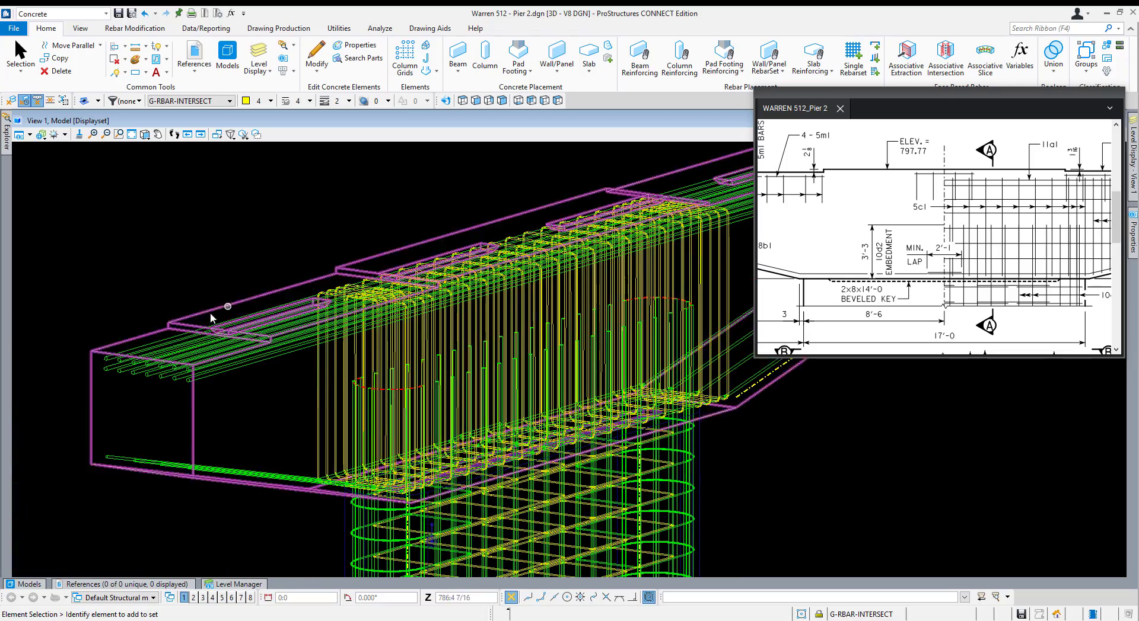
scroll(261, 296, "up", 5)
scroll(350, 318, "down", 3)
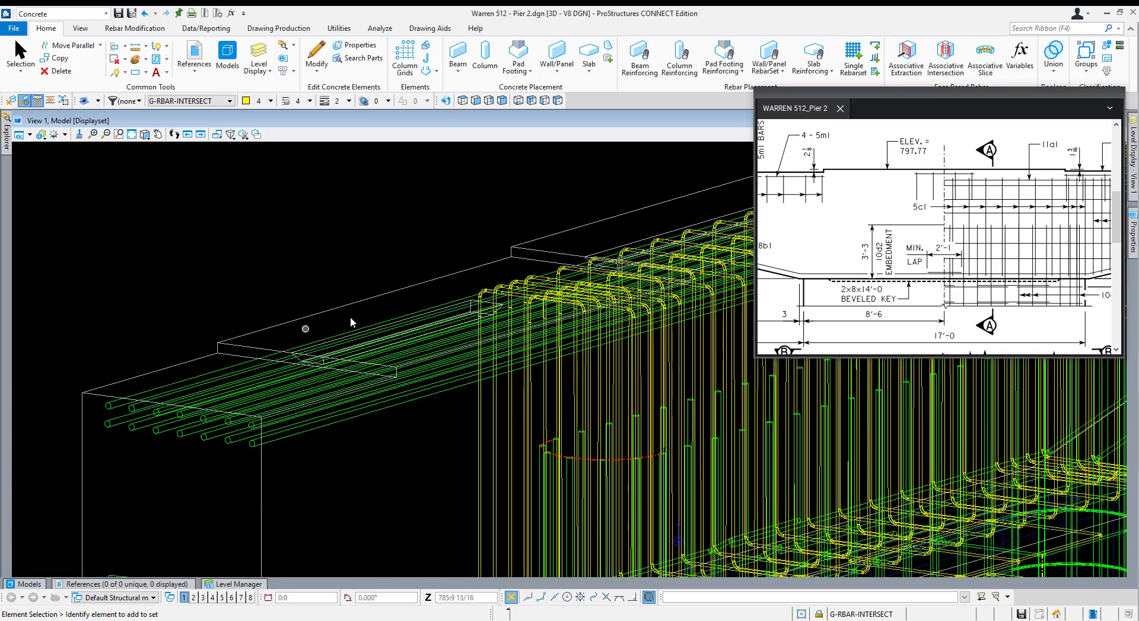
scroll(480, 280, "up", 2)
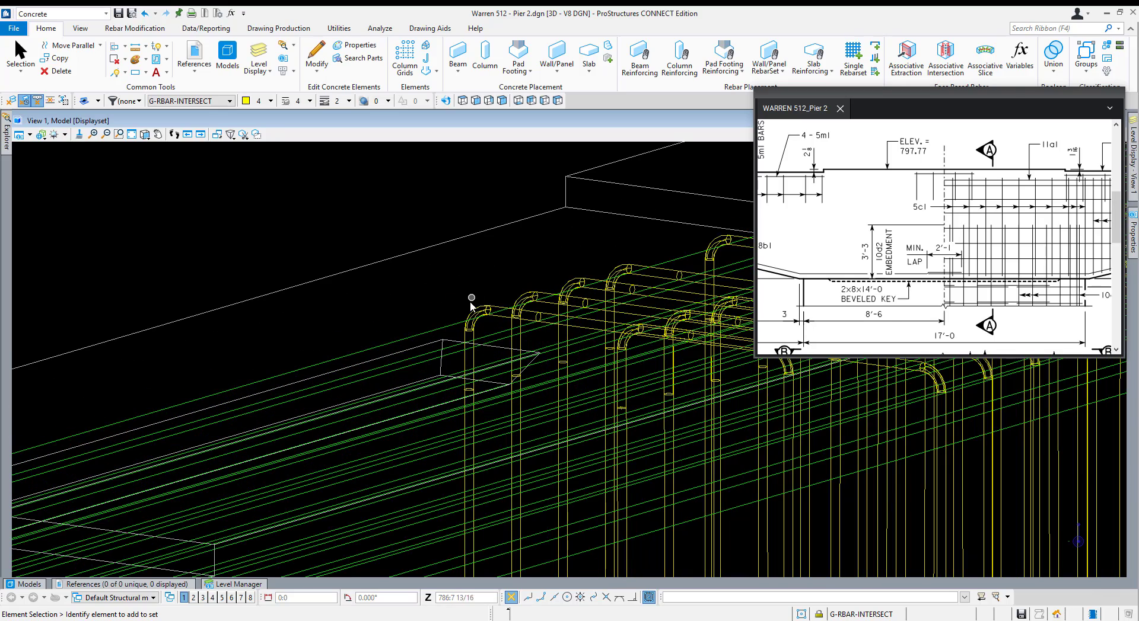
scroll(485, 306, "up", 2)
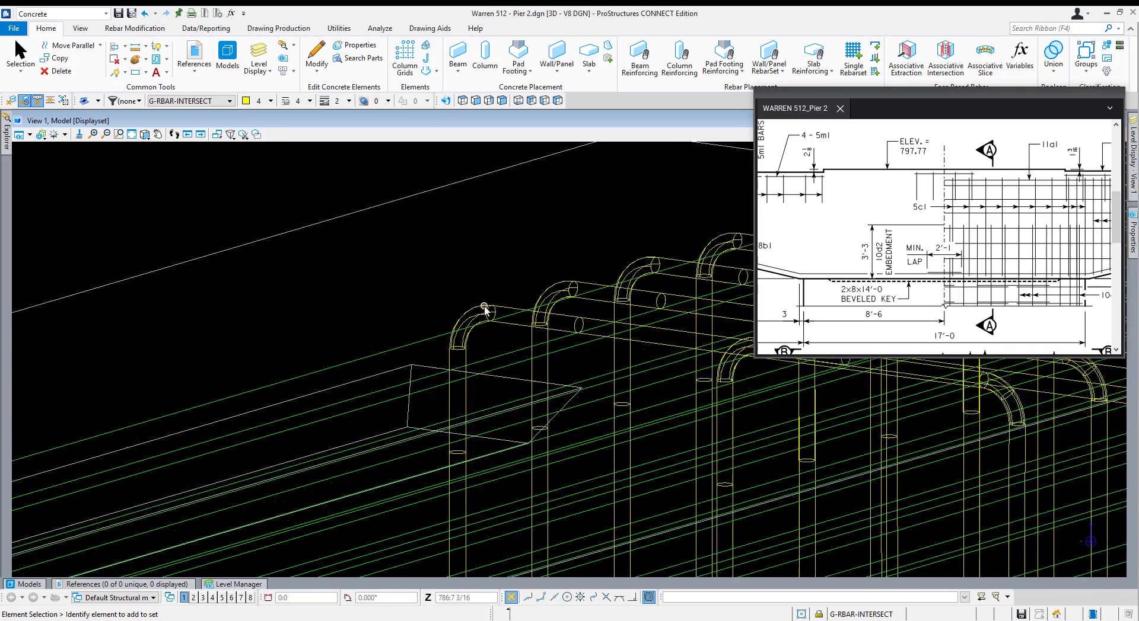
Draw a line about 11:7 long from the first stirrup's projected top corner to the end of the top bars.
key("q")
scroll(451, 400, "up", 2)
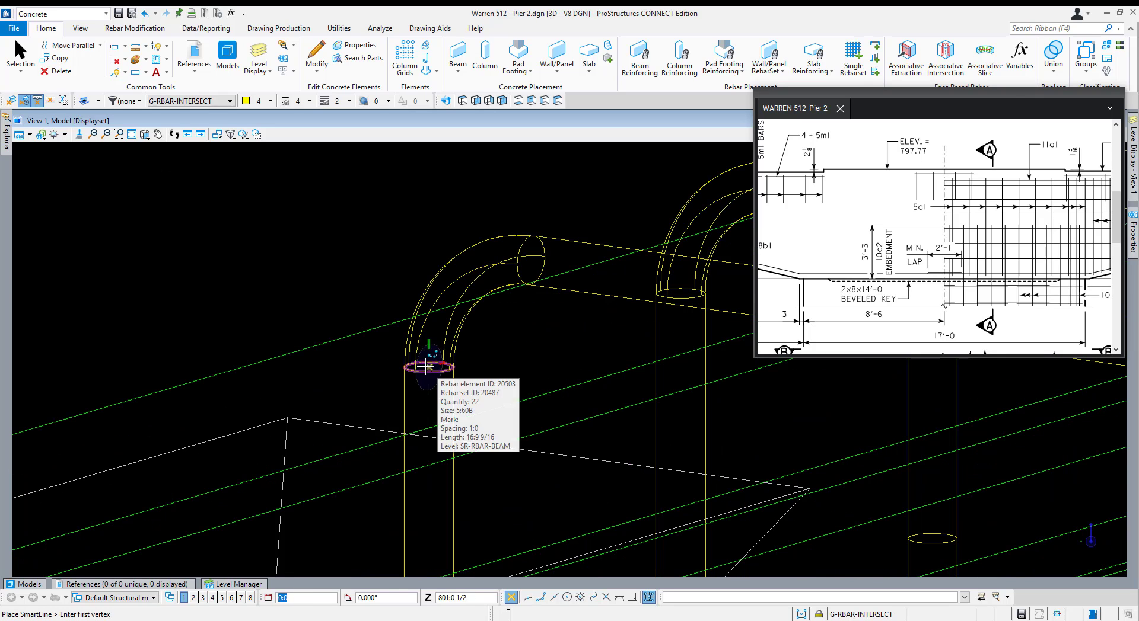
left_click(427, 367)
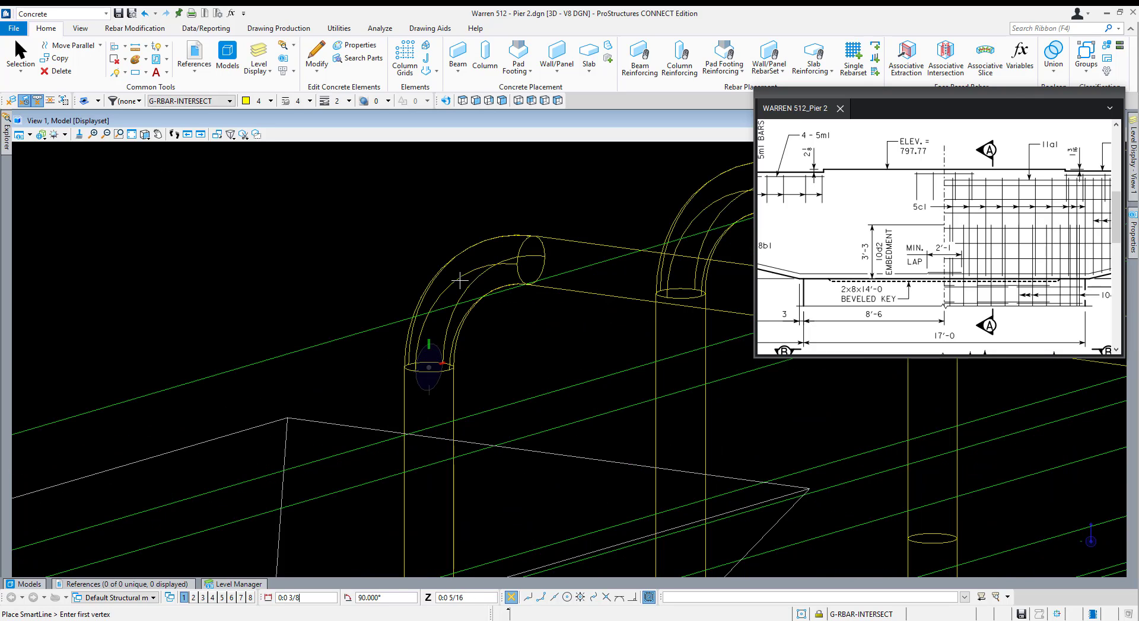
left_click(529, 260)
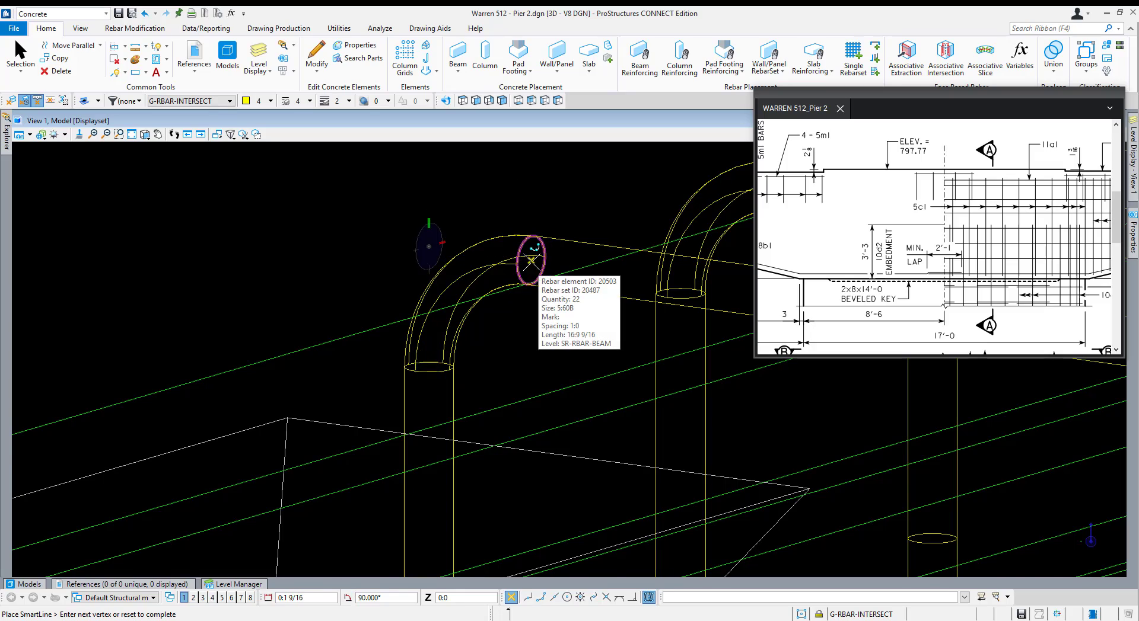
scroll(533, 249, "down", 3)
scroll(469, 187, "down", 3)
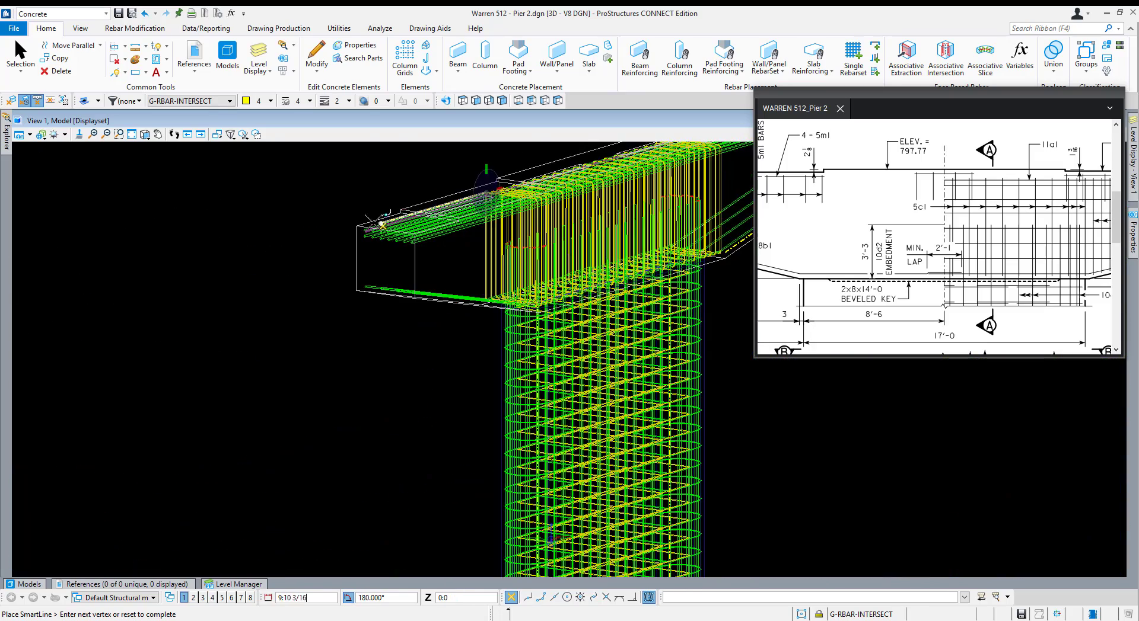
scroll(330, 266, "up", 5)
left_click(330, 268)
right_click(329, 268)
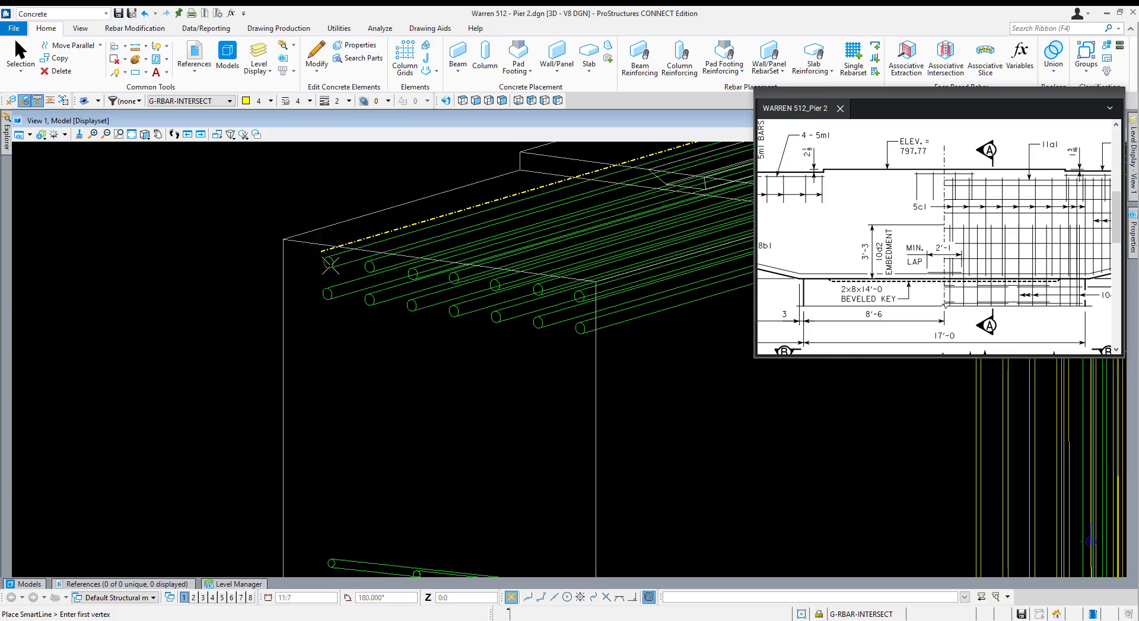
scroll(333, 276, "down", 5)
key("Escape")
Copy the top guide line about 2:2 1/2 across the cap beam, from the first stirrup's bend to the matching bend of the inner leg.
scroll(451, 231, "up", 3)
scroll(457, 312, "up", 3)
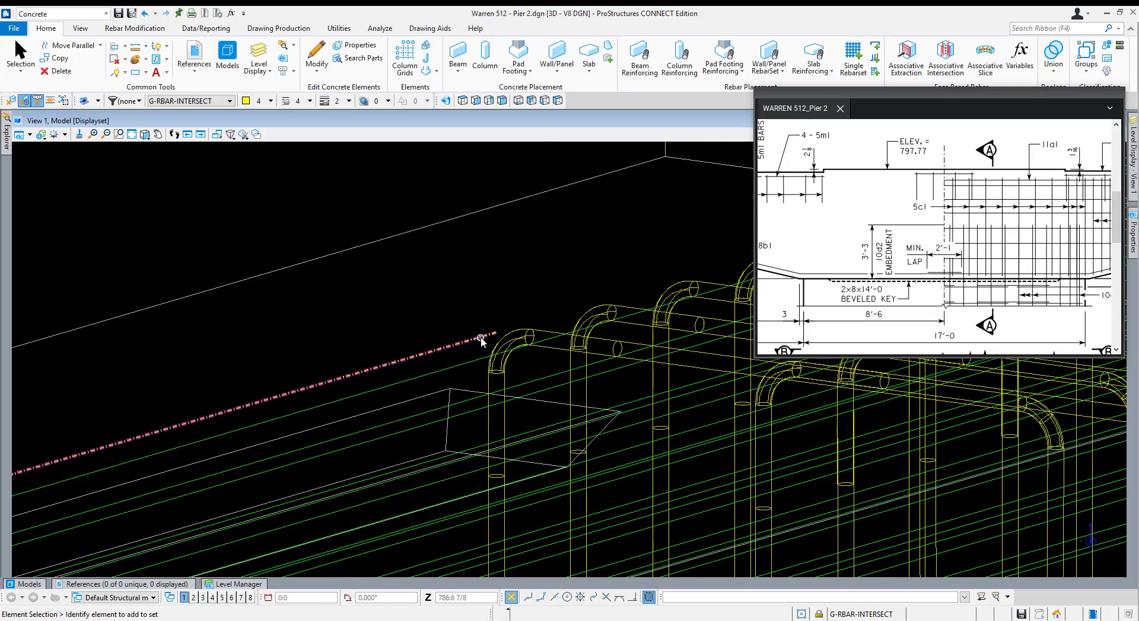
left_click(481, 339)
scroll(492, 364, "up", 2)
key("3")
key("1")
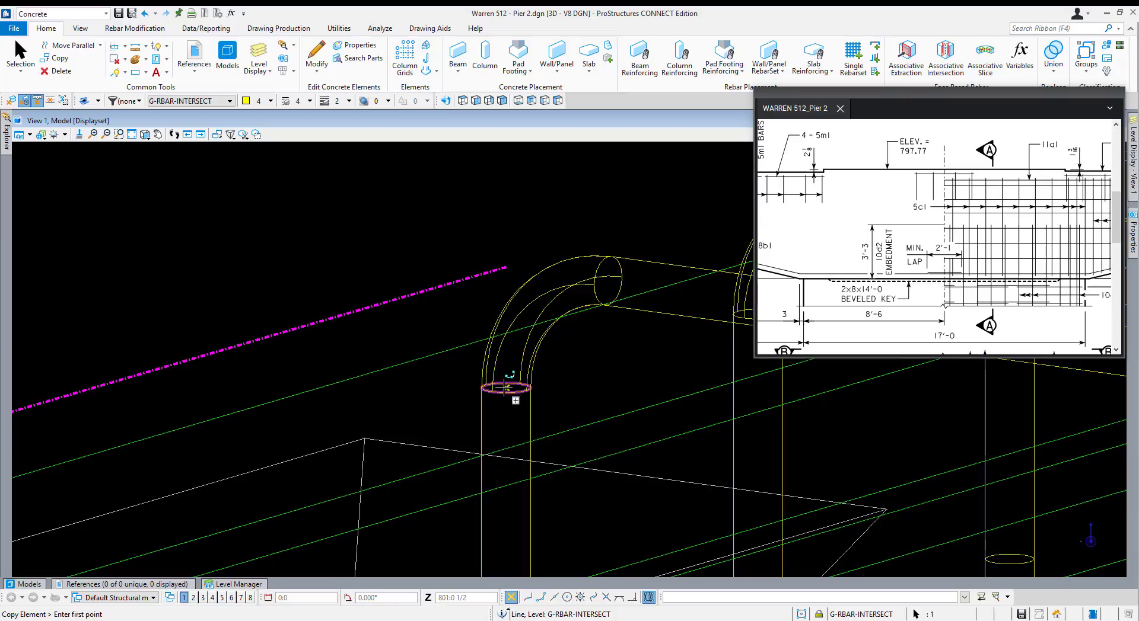
left_click(504, 388)
scroll(413, 308, "down", 7)
middle_click_drag(566, 341, 451, 334, "shift")
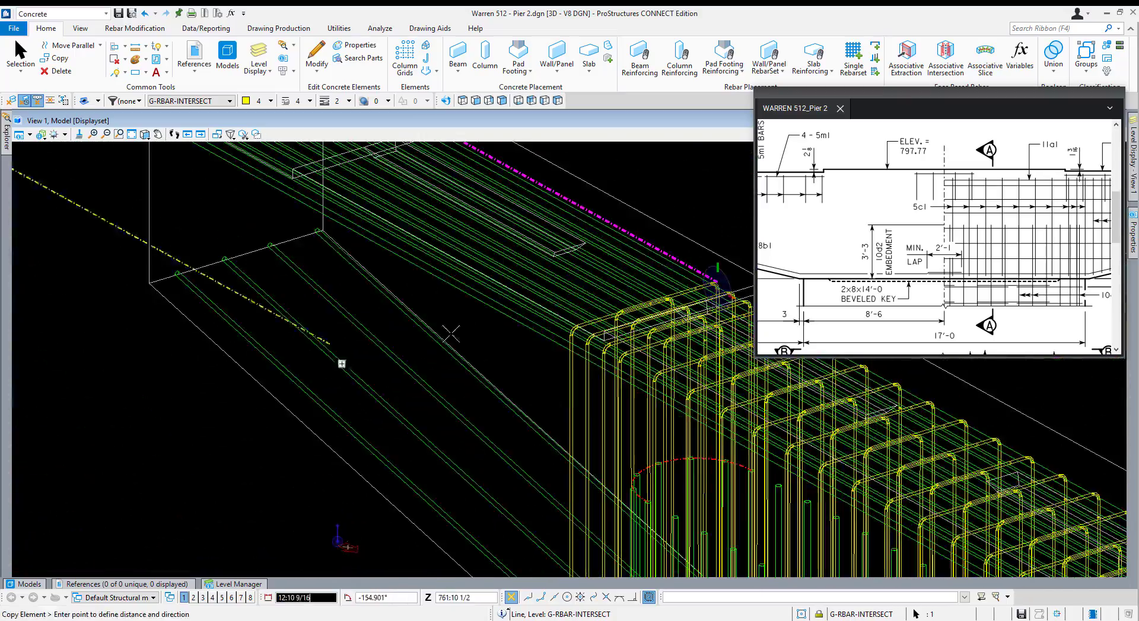
scroll(427, 445, "up", 3)
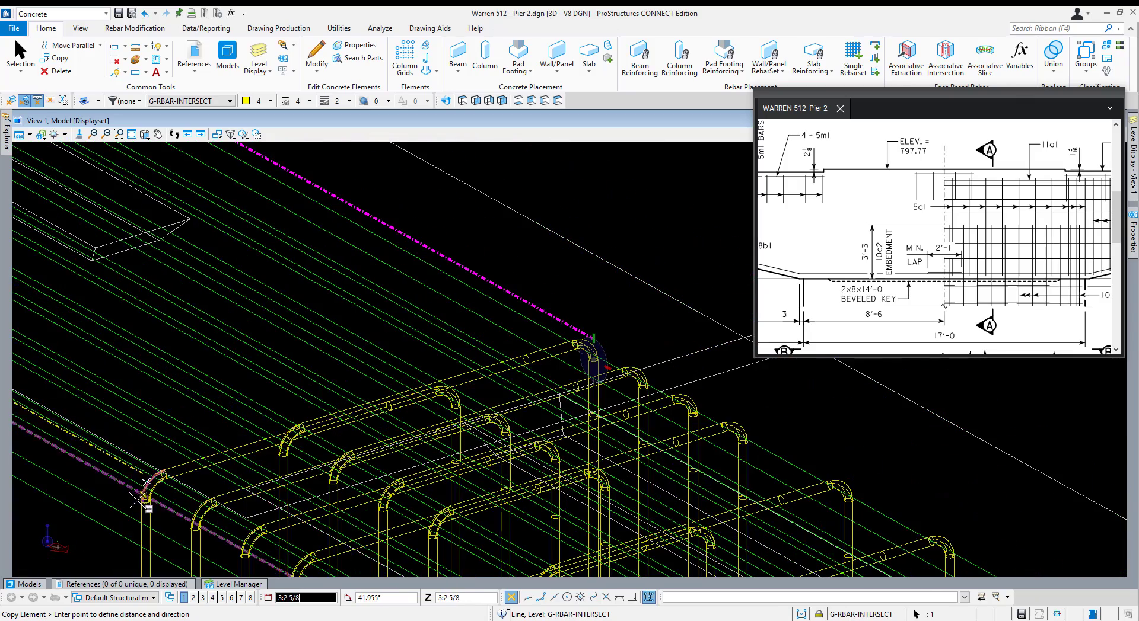
mouse_move(142, 503)
middle_mouse_down()
mouse_move(185, 490)
mouse_move(126, 487)
middle_mouse_up()
scroll(528, 352, "down", 2)
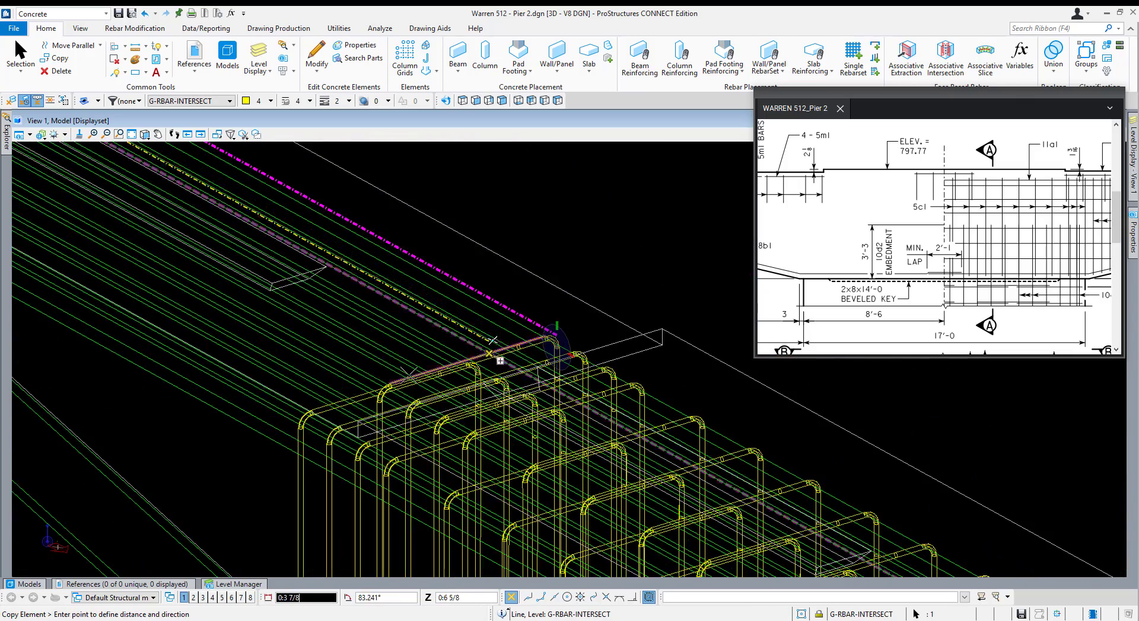
scroll(567, 353, "up", 3)
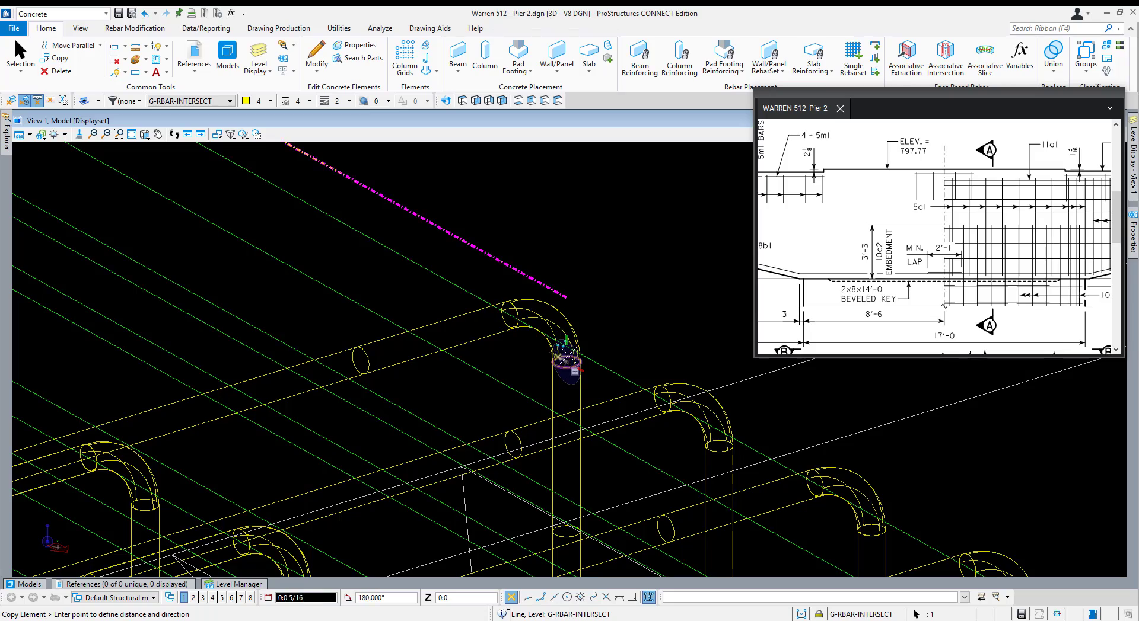
scroll(567, 358, "down", 5)
scroll(279, 395, "up", 5)
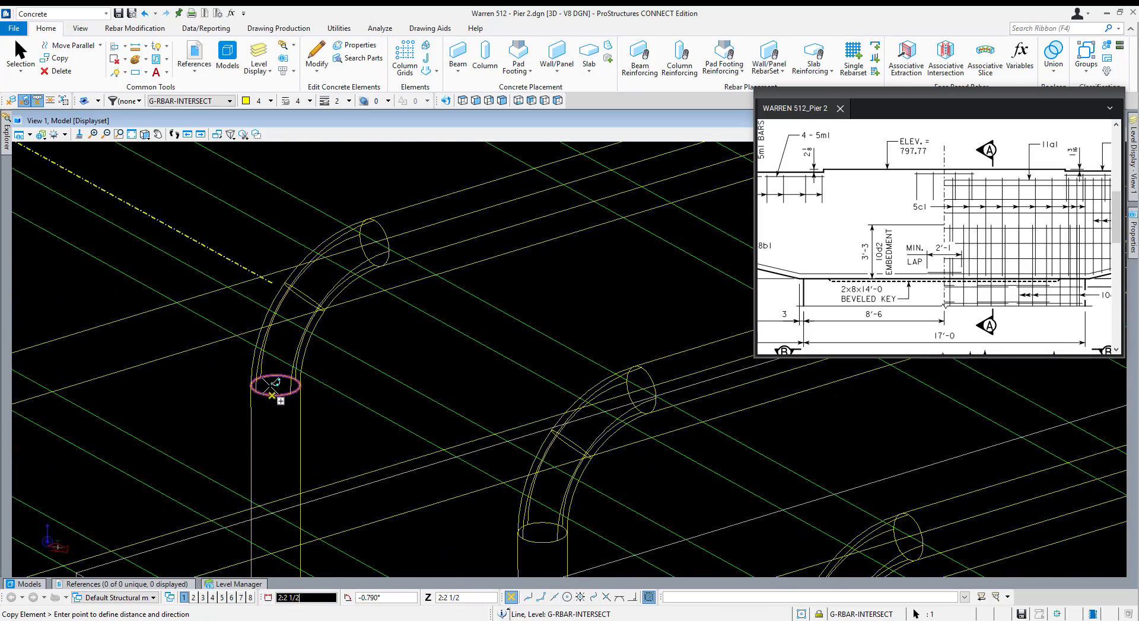
left_click(275, 386)
scroll(437, 399, "down", 4)
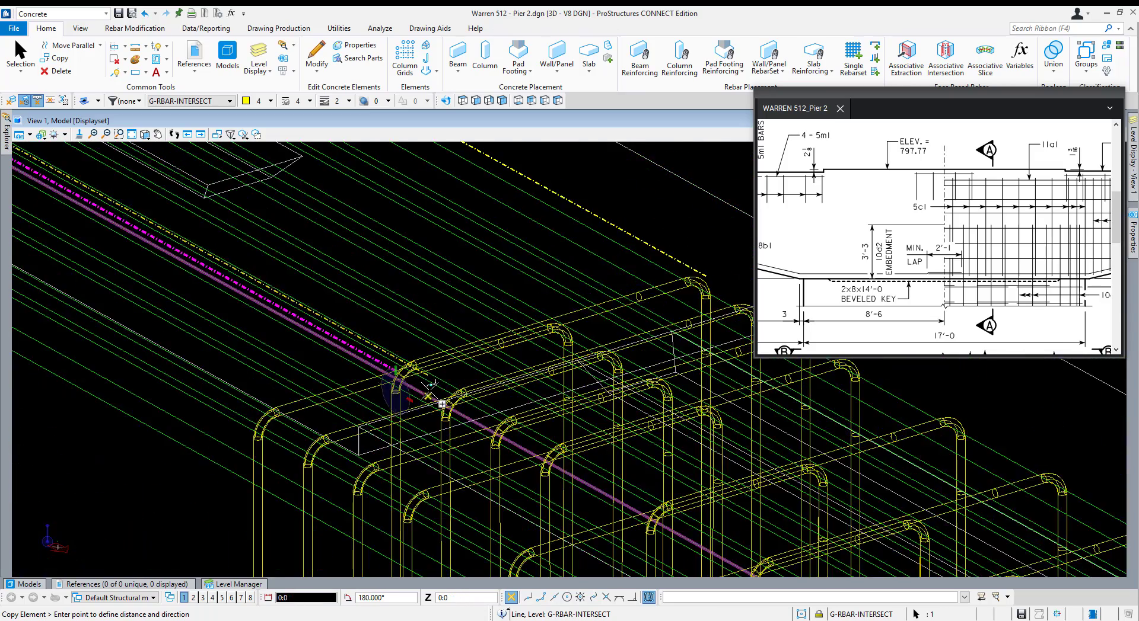
right_click(441, 397)
scroll(460, 383, "down", 4)
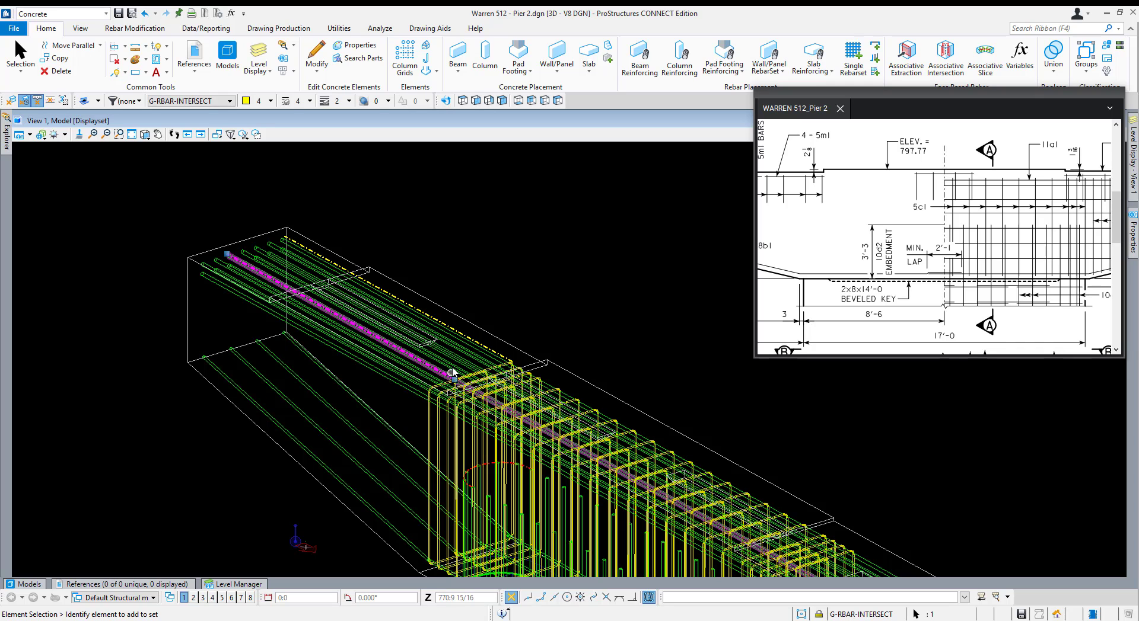
Draw a line along the cantilever's sloped bottom edge, from the haunch corner at the column to the beam's end corner.
left_click(552, 276)
key("q")
key("1")
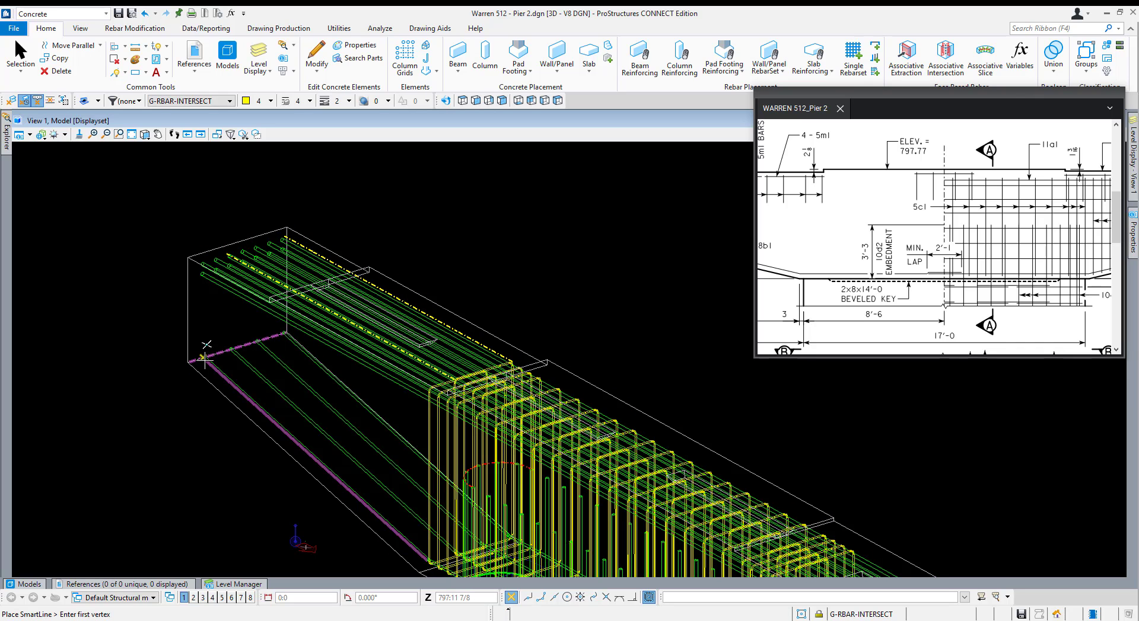
left_click(411, 570)
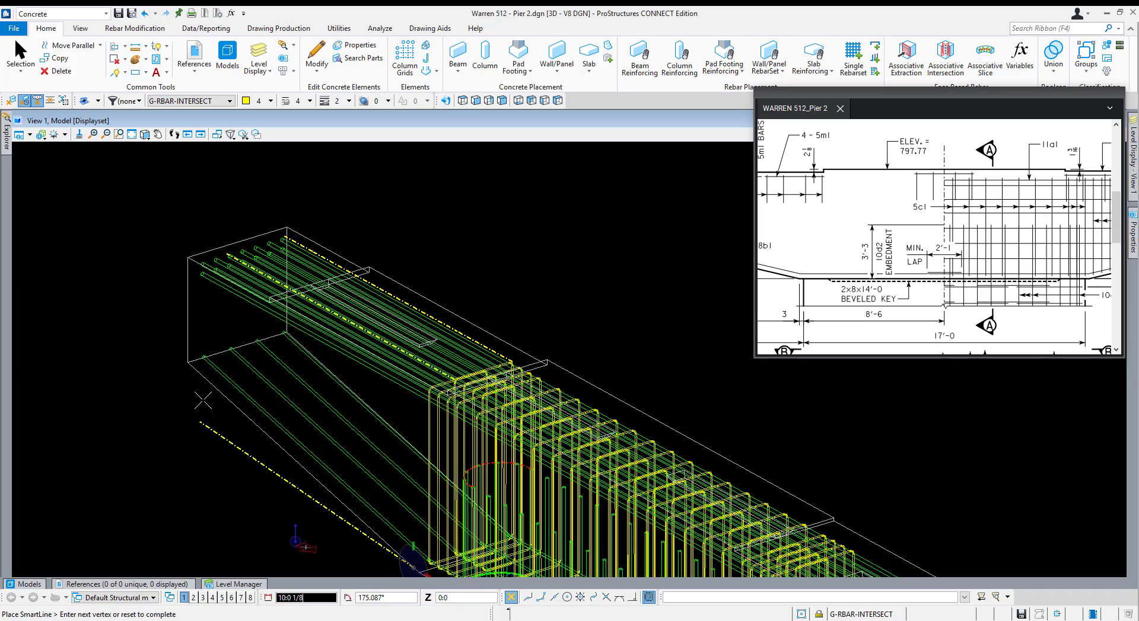
left_click(190, 362)
right_click(197, 362)
key("Escape")
Move the sloped bottom guide line from the concrete edge to the lower bend of the first stirrup, aligned vertically under its leg.
left_click(359, 516)
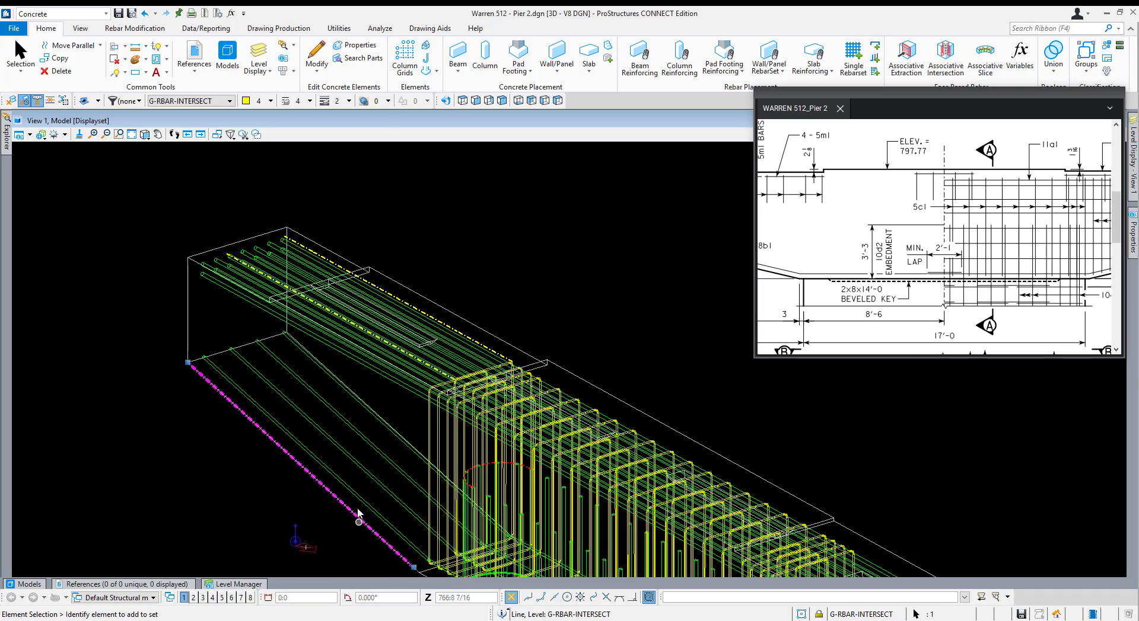
scroll(325, 503, "down", 5)
key("3")
key("2")
scroll(308, 496, "up", 10)
left_click(308, 496)
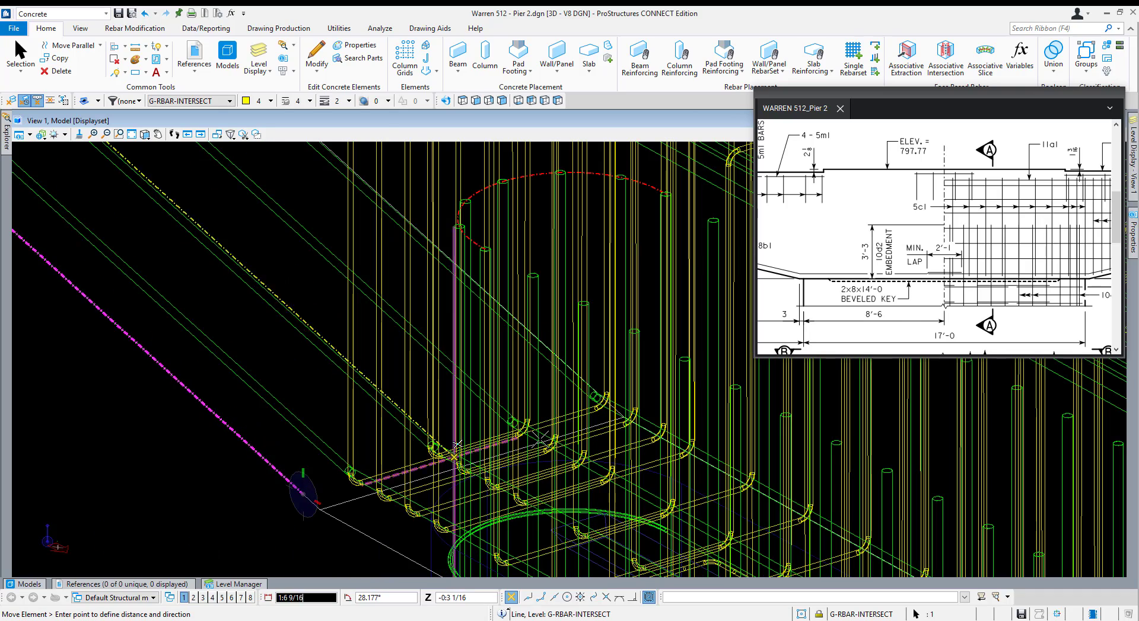
scroll(498, 423, "up", 5)
scroll(537, 409, "up", 3)
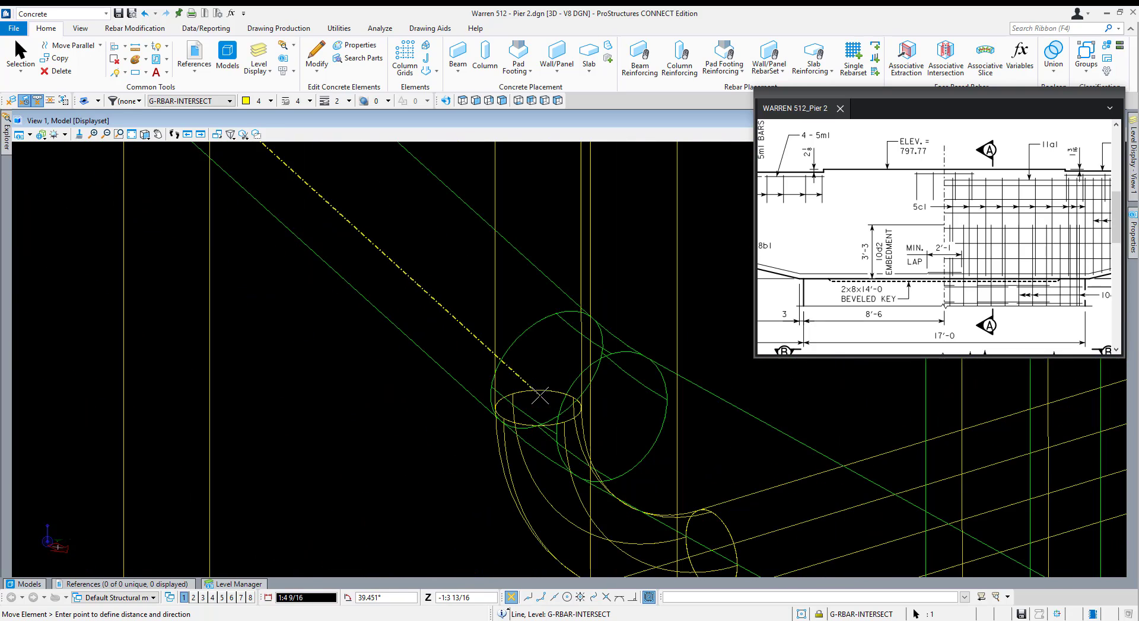
scroll(538, 408, "down", 3)
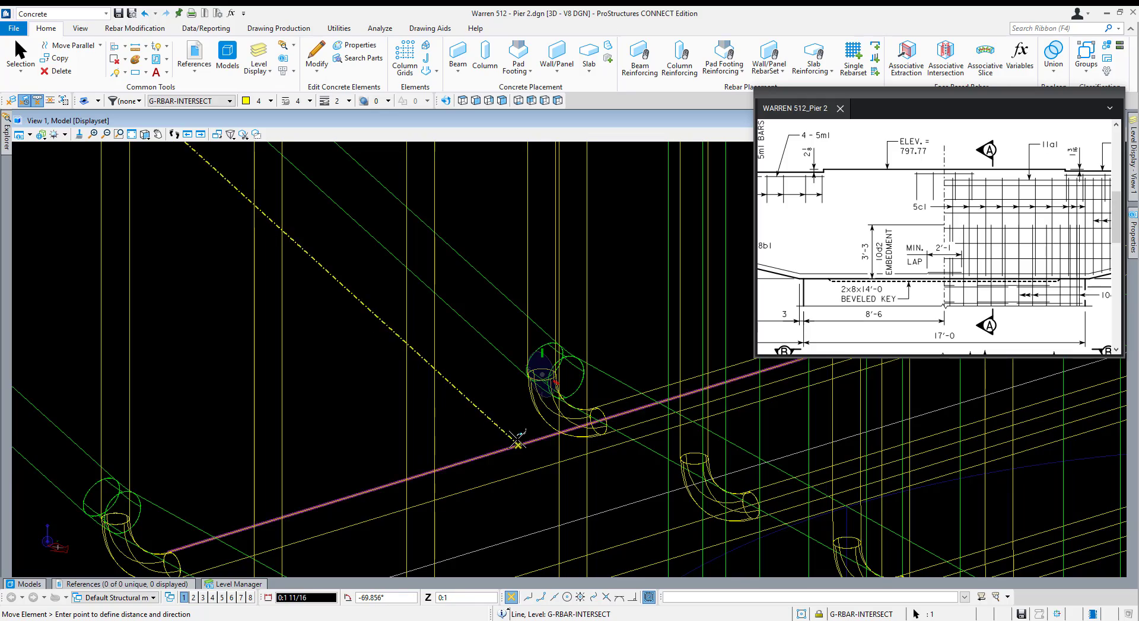
scroll(585, 425, "up", 3)
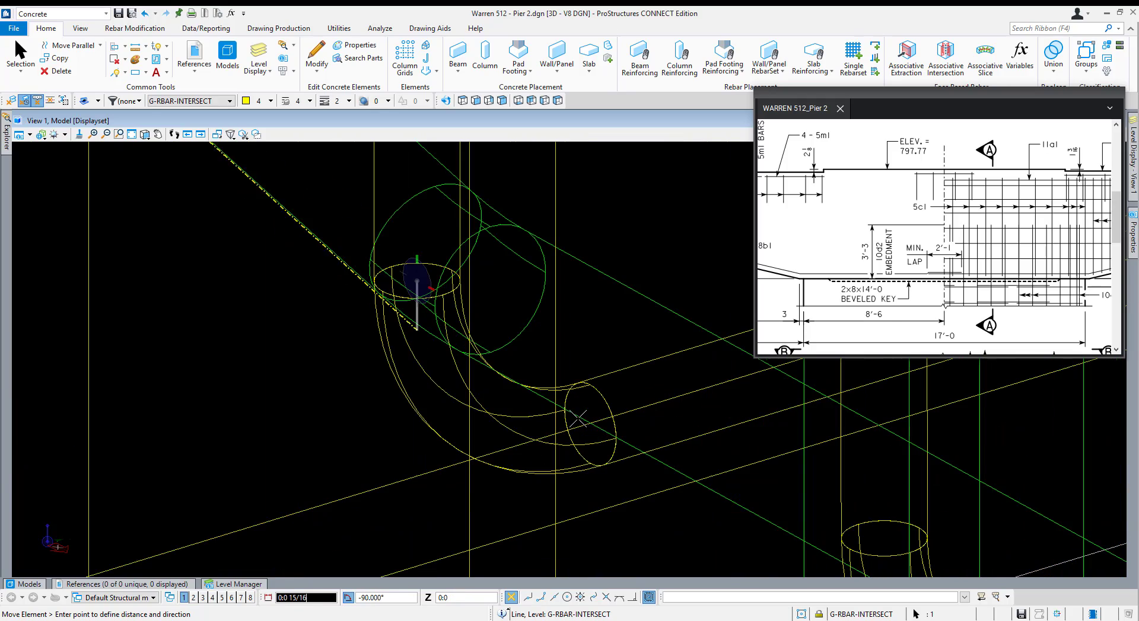
middle_click_drag(591, 426, 842, 403, "shift")
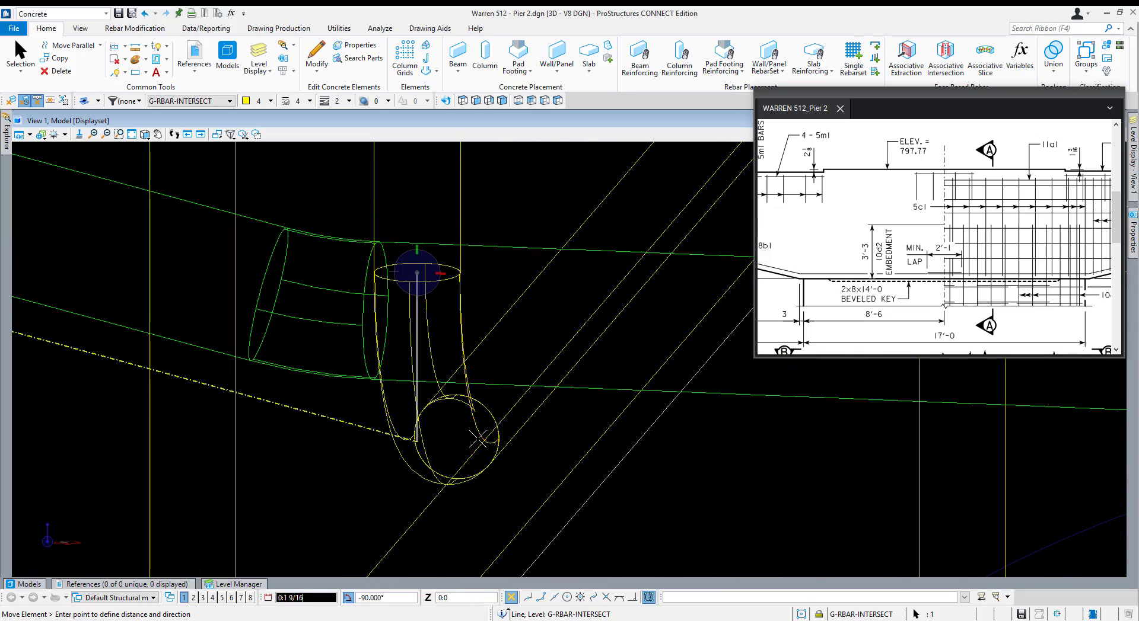
left_click(453, 437)
scroll(502, 462, "down", 3)
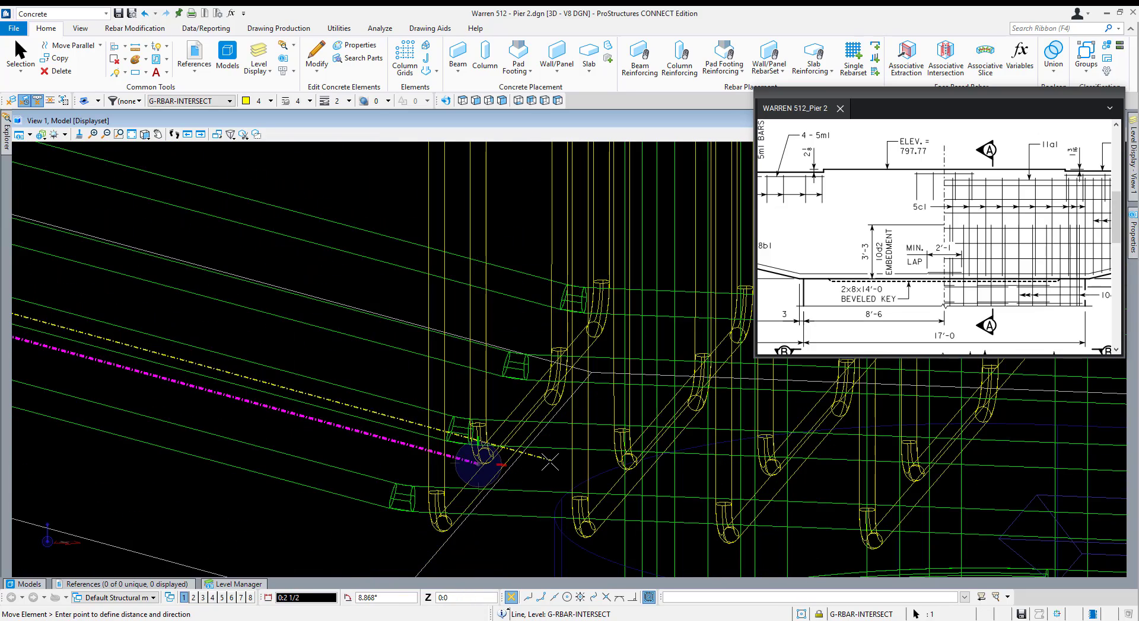
right_click(549, 460)
Copy the sloped bottom guide line about 2:2 7/16 across the beam to align with the same stirrup's opposite leg.
scroll(482, 466, "up", 1)
key("3")
key("1")
scroll(481, 467, "up", 1)
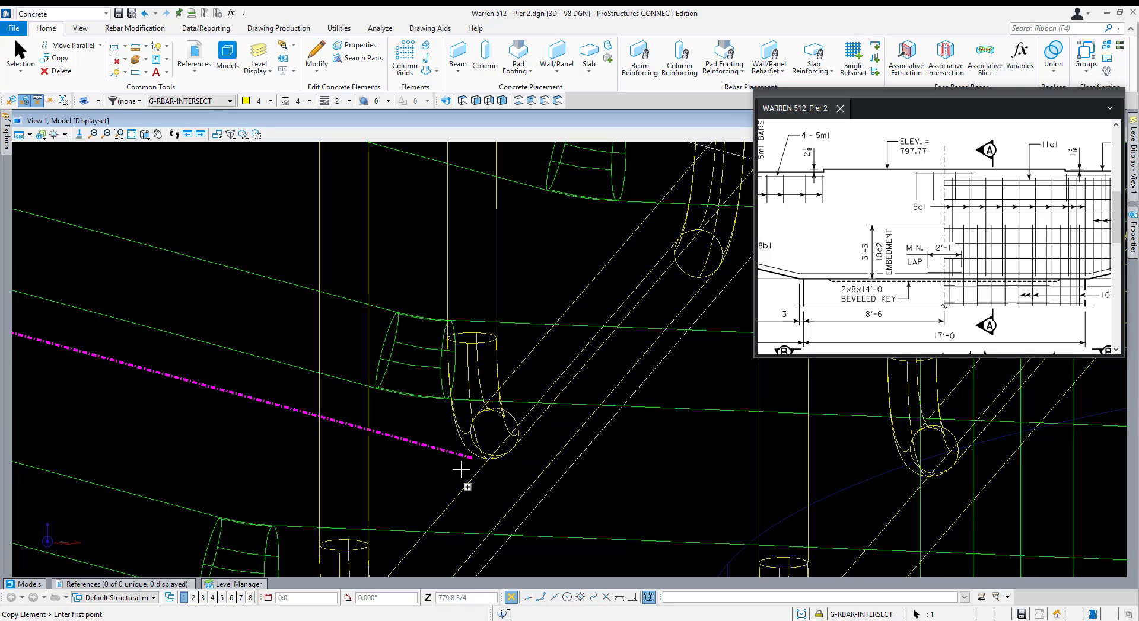
left_click(471, 458)
scroll(470, 459, "down", 2)
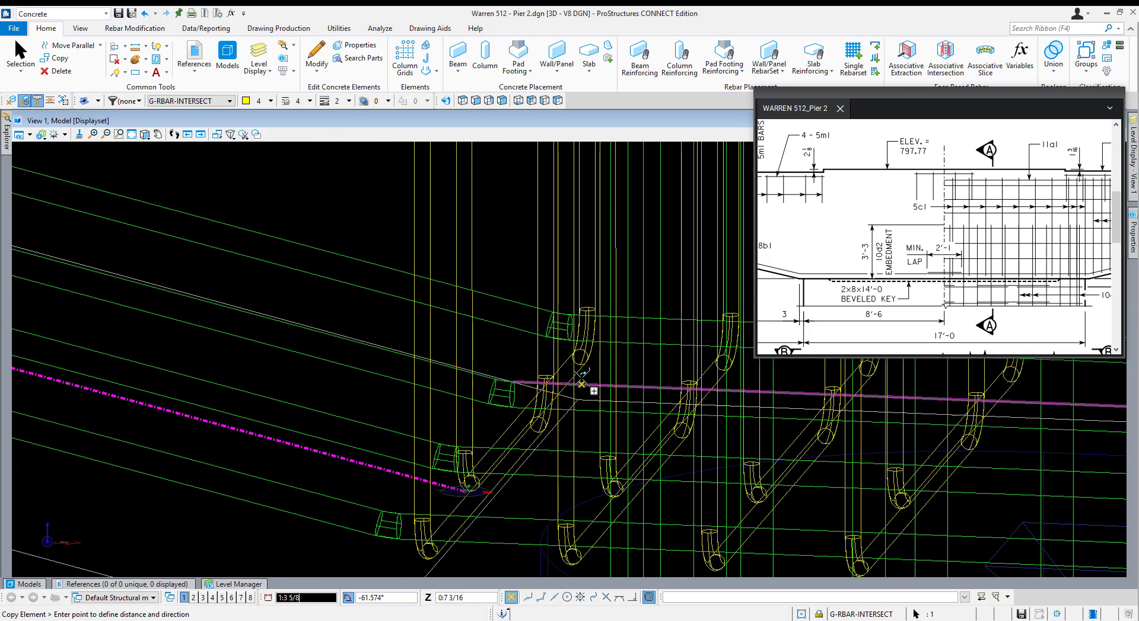
scroll(587, 323, "up", 3)
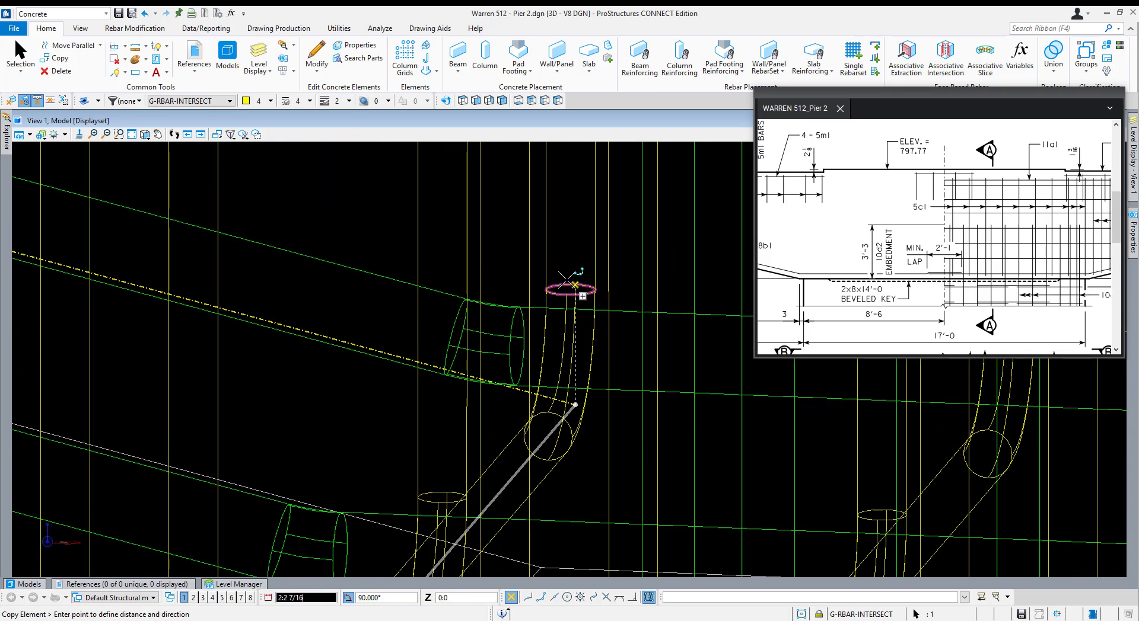
left_click(573, 287)
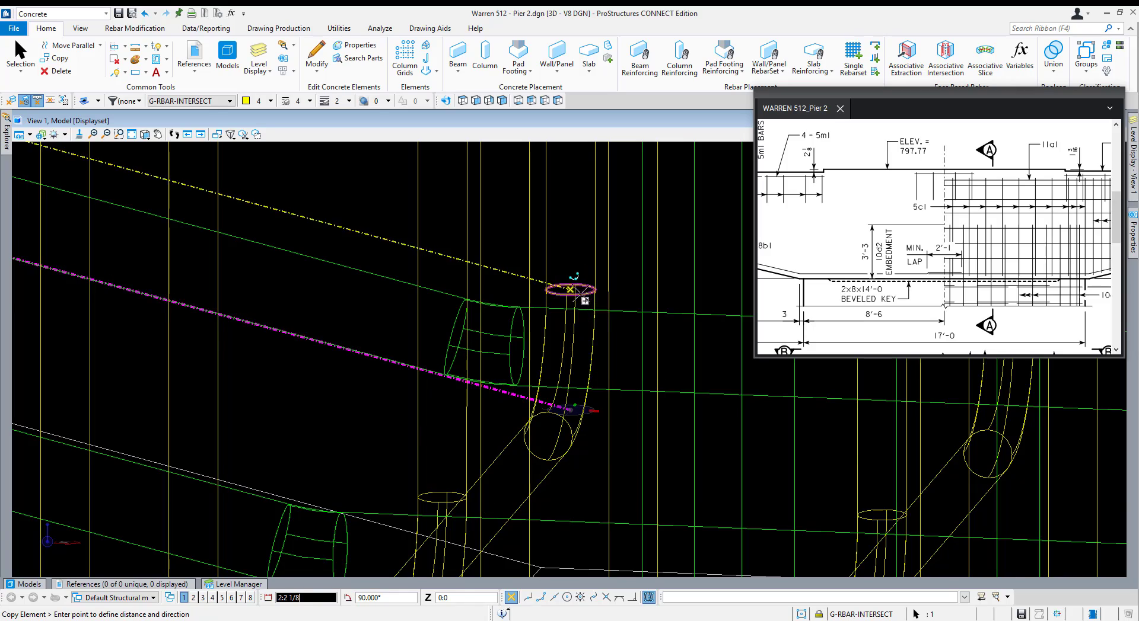
scroll(596, 306, "down", 5)
right_click(609, 330)
scroll(613, 336, "down", 6)
scroll(367, 374, "up", 5)
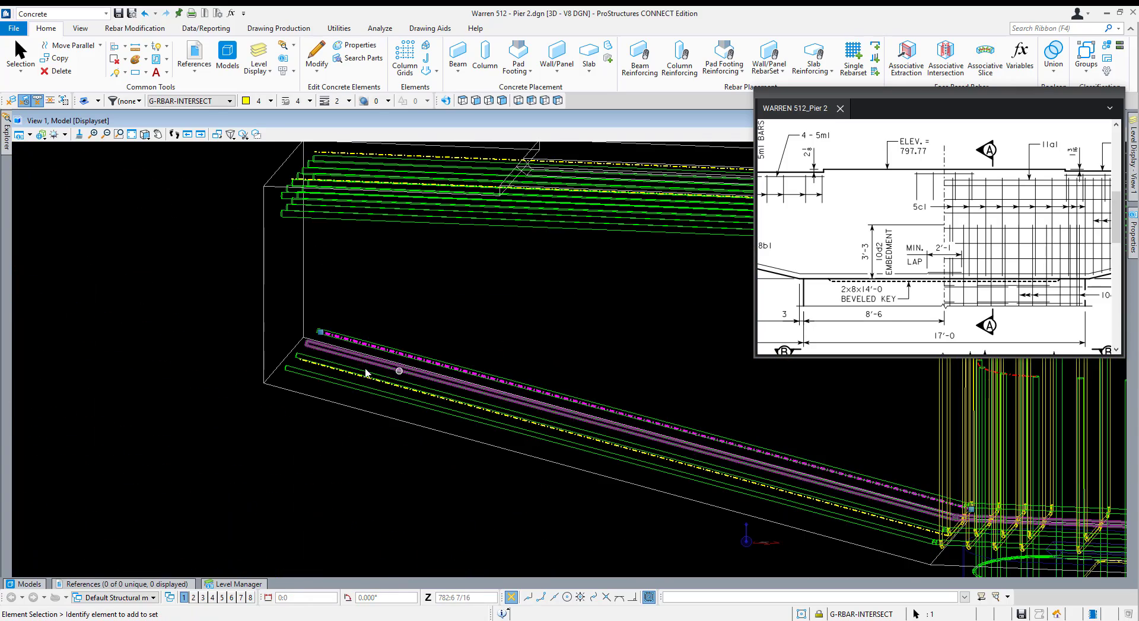
Check the four guide lines along the cantilever by selecting both bottom and both top lines, then clear the selection.
left_click(332, 374)
scroll(325, 332, "up", 3)
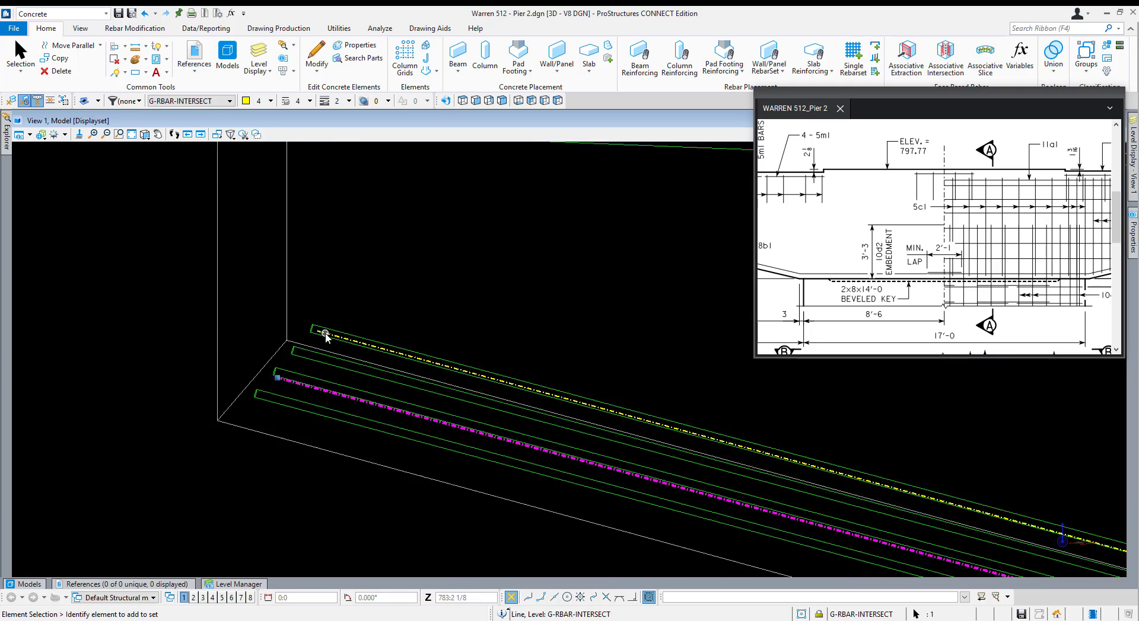
scroll(312, 432, "down", 2)
scroll(273, 247, "up", 6)
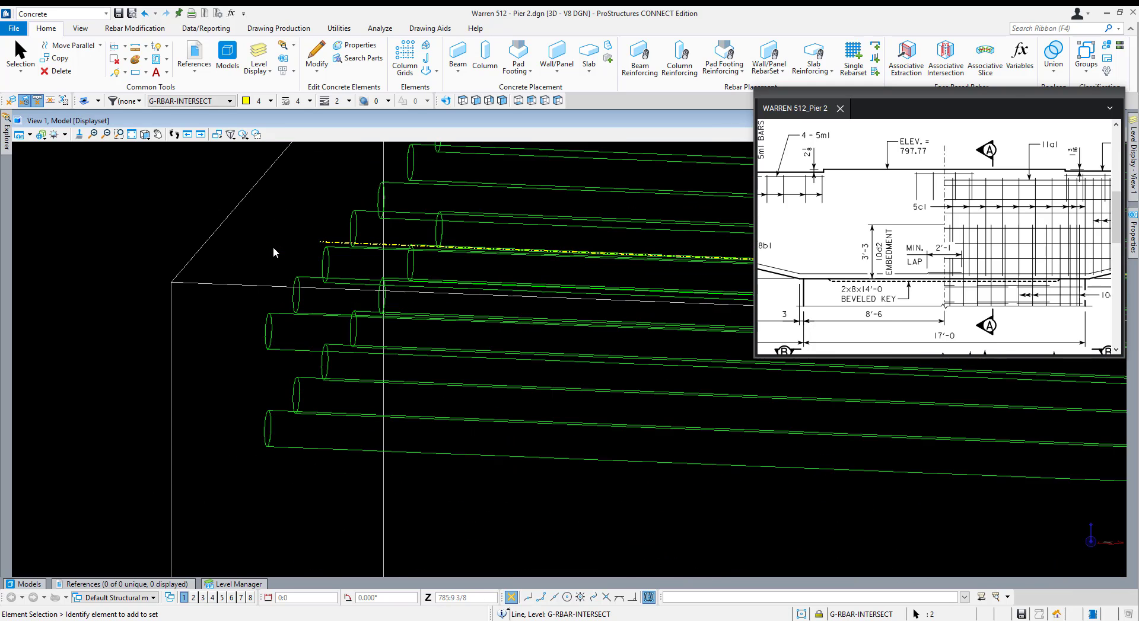
left_click(324, 243)
scroll(287, 303, "down", 3)
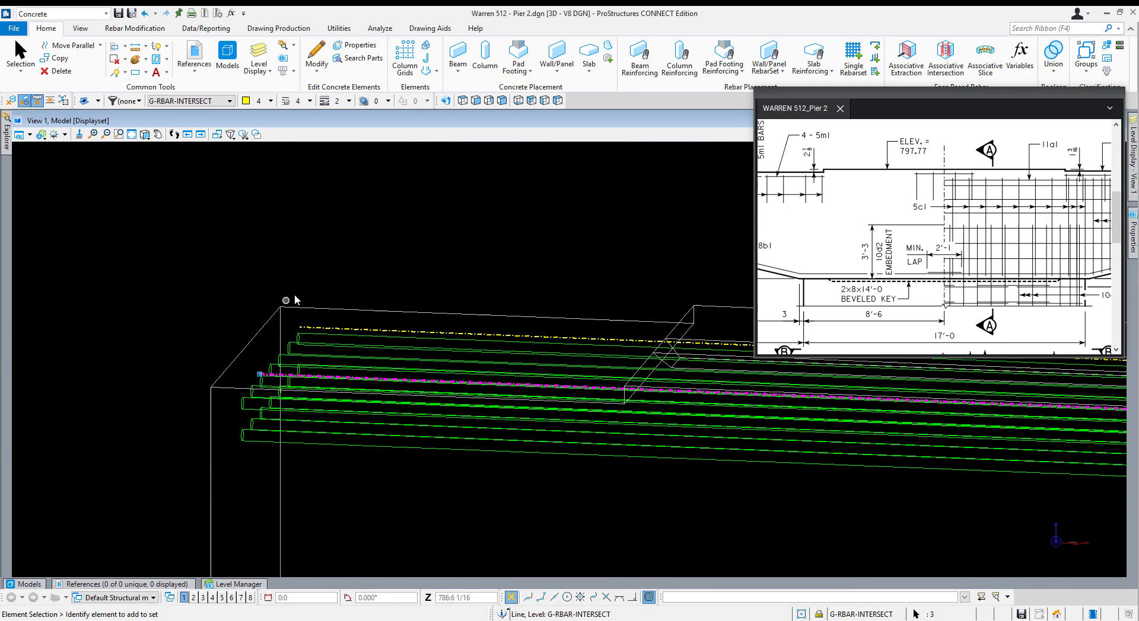
scroll(309, 333, "up", 2)
left_click(308, 350)
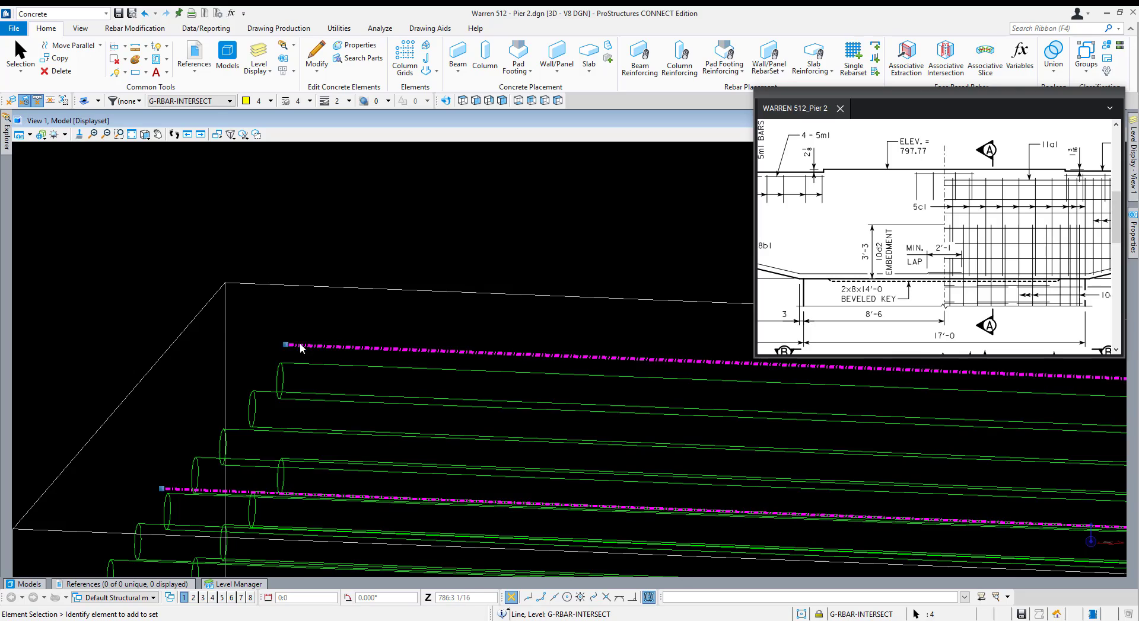
scroll(456, 338, "down", 5)
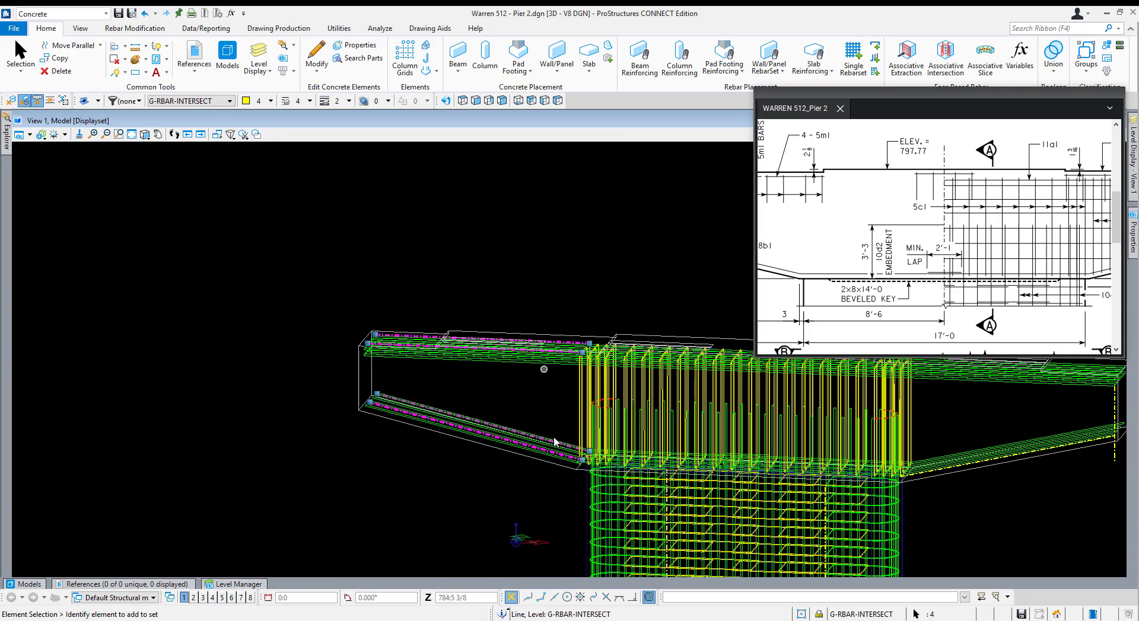
scroll(596, 455, "up", 6)
scroll(564, 447, "down", 4)
middle_click_drag(323, 474, 522, 535, "shift")
left_click(386, 511)
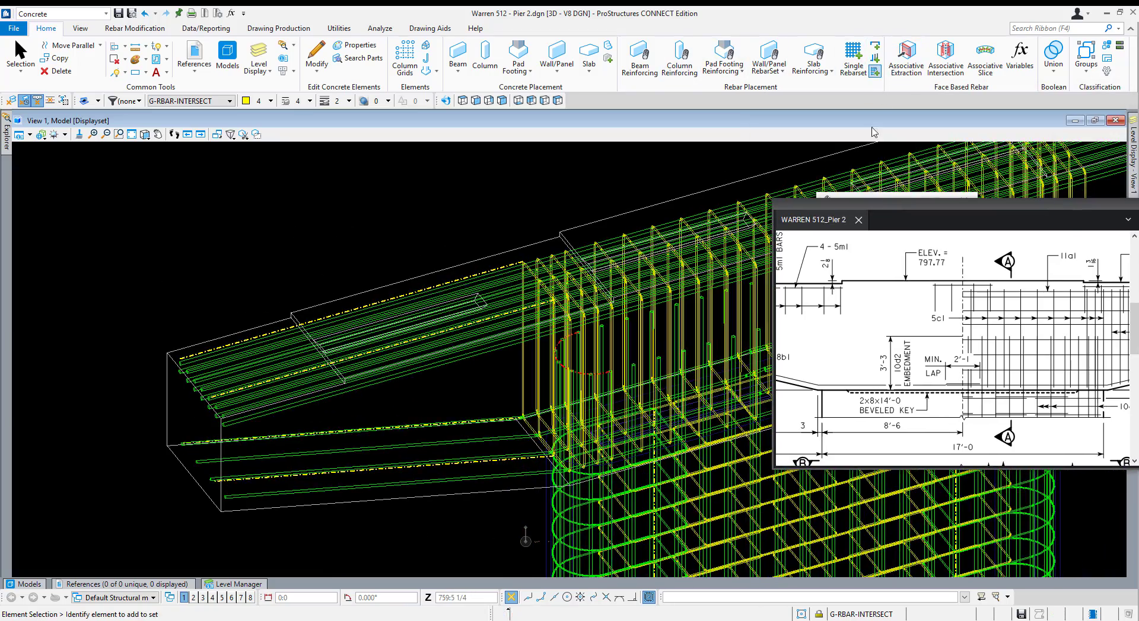
Start Irregular Dispatch Reinforcing with bar size 5 and assign the description Rebar - Beam.
left_click(874, 71)
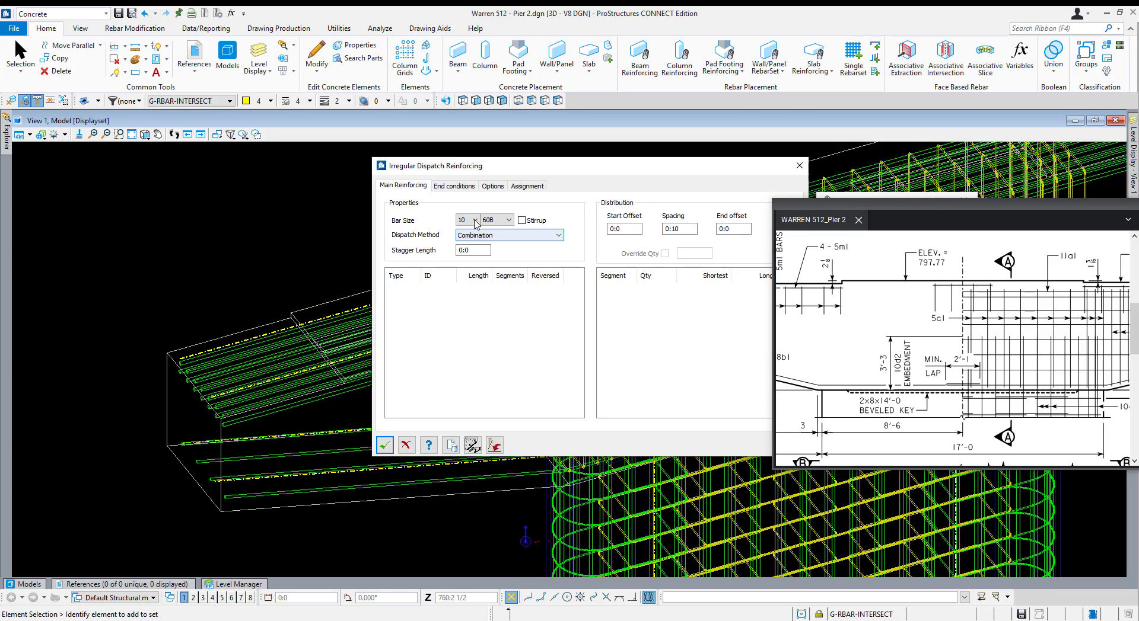
left_click(475, 222)
left_click(473, 254)
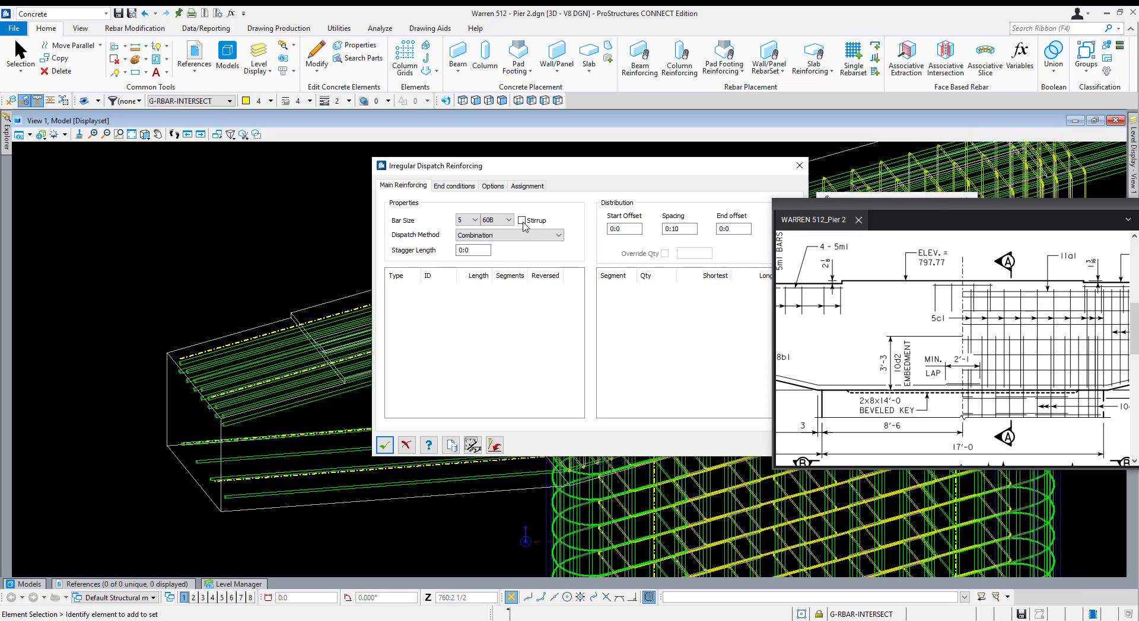
left_click(530, 186)
left_click(480, 307)
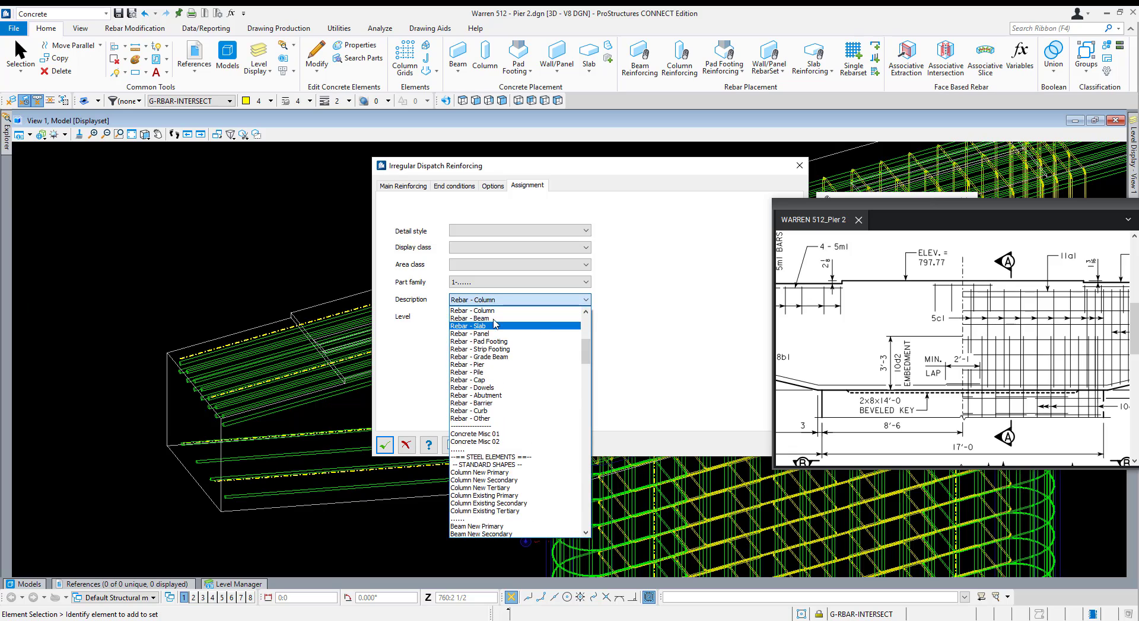
left_click(504, 317)
Enable the creation of vary sets for the irregular dispatch bars.
left_click(492, 185)
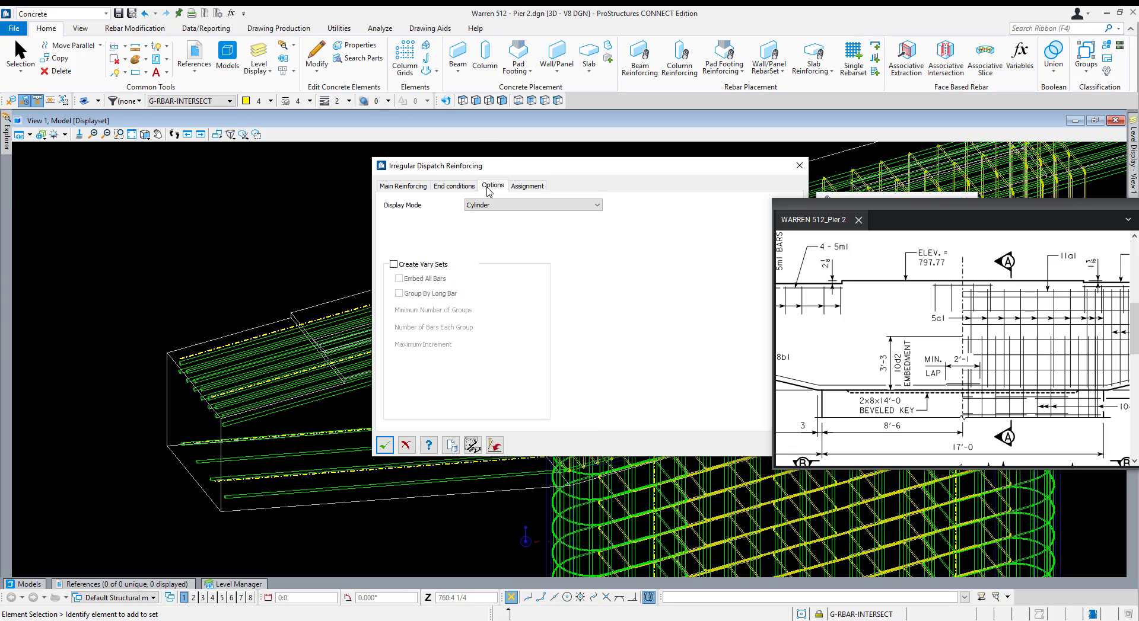
left_click(469, 186)
left_click(492, 185)
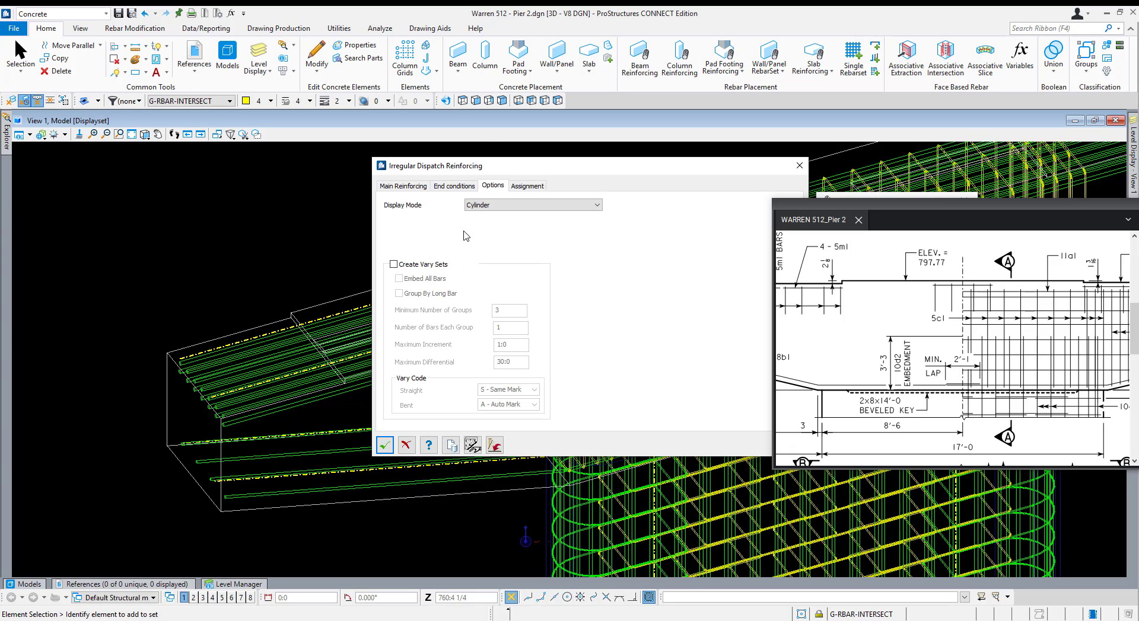
left_click(422, 265)
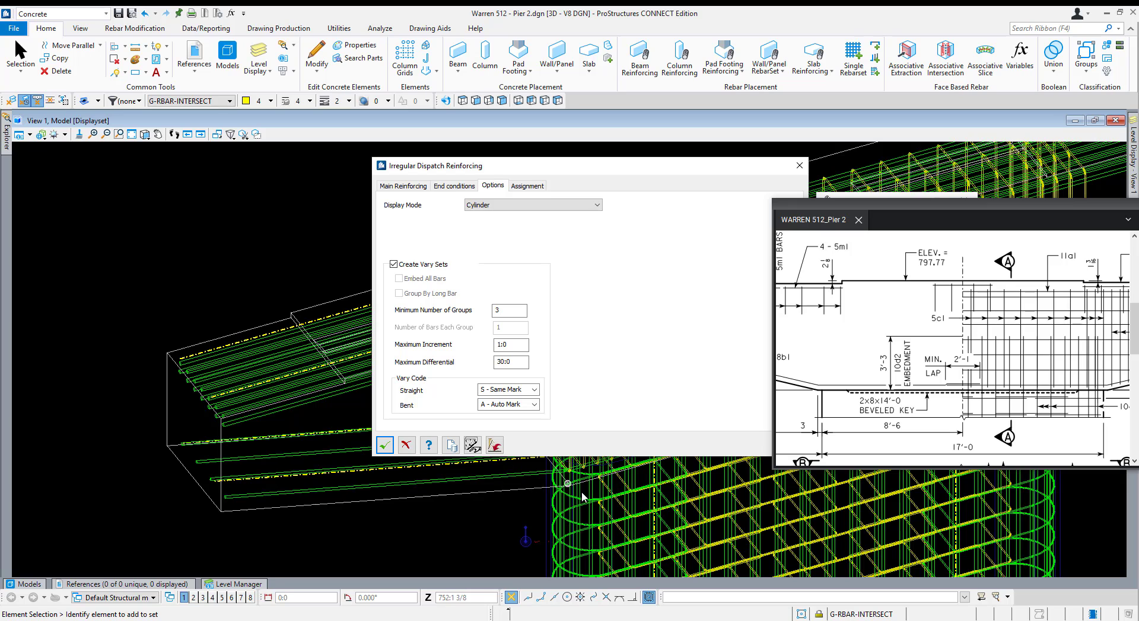
Set both the start and end conditions of the irregular dispatch bars to 90 Degree Hook.
left_click_drag(530, 165, 490, 215)
left_click(406, 238)
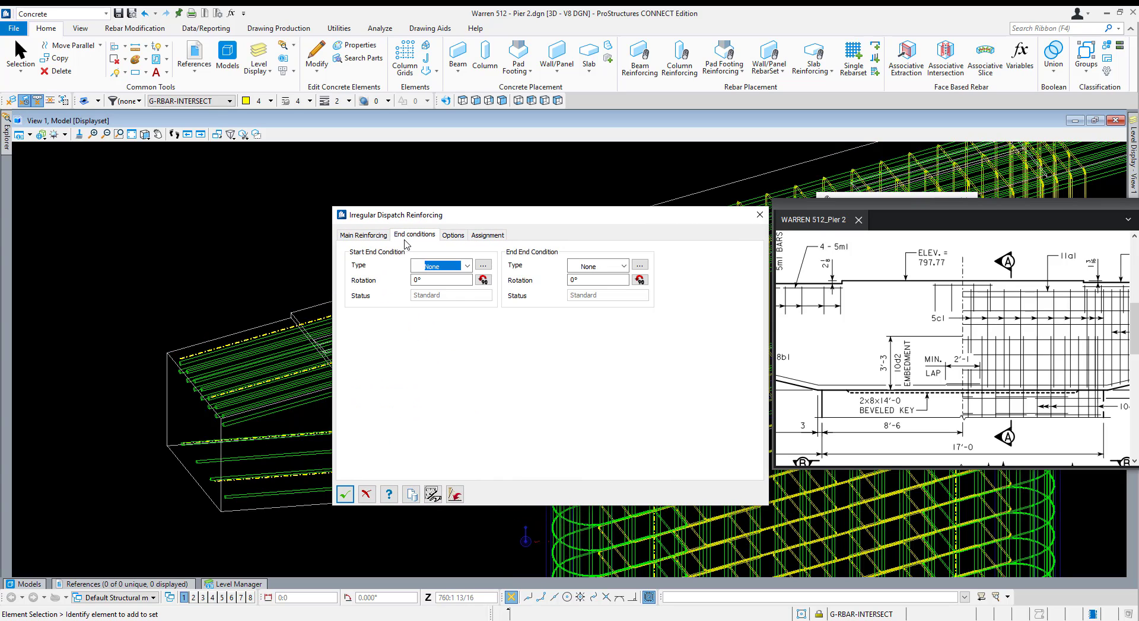
left_click(456, 268)
left_click(470, 323)
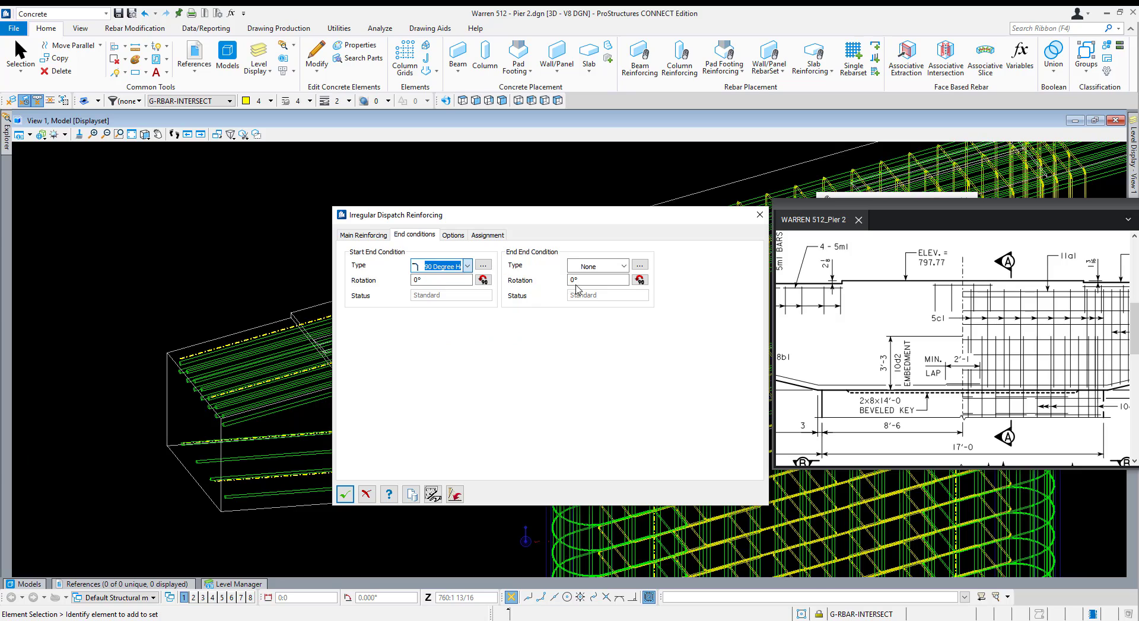
left_click(603, 270)
left_click(611, 324)
left_click_drag(602, 215, 704, 352)
scroll(225, 376, "up", 4)
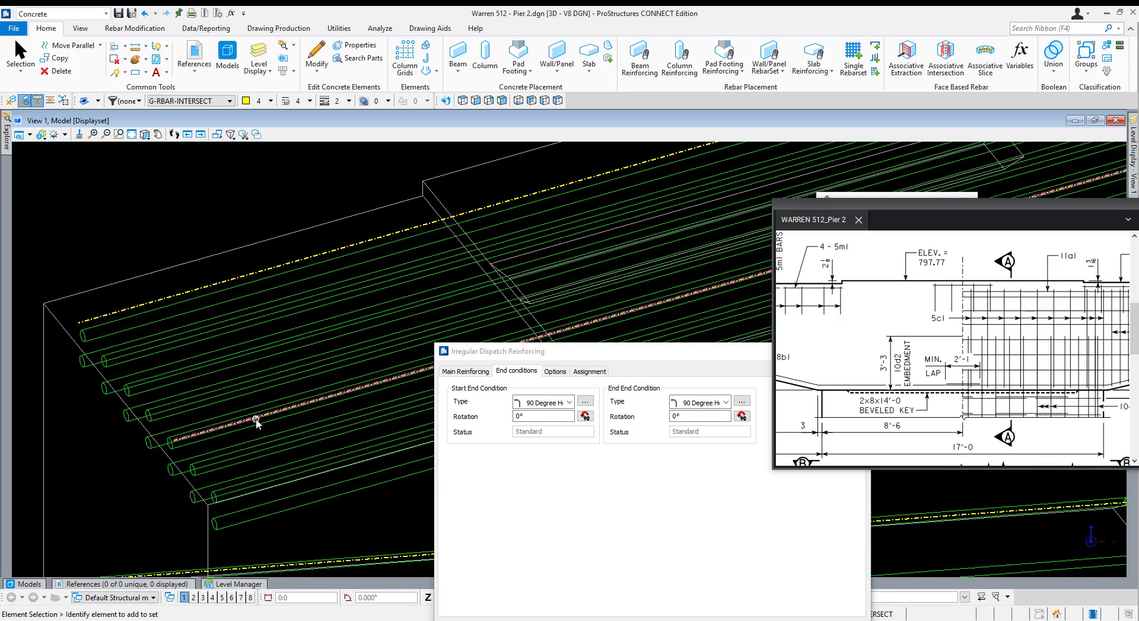
scroll(256, 422, "down", 4)
left_click_drag(533, 351, 561, 201)
Select the cap beam as the concrete and pick its four cantilever guide lines to generate the size 5 stirrups.
left_click(561, 481)
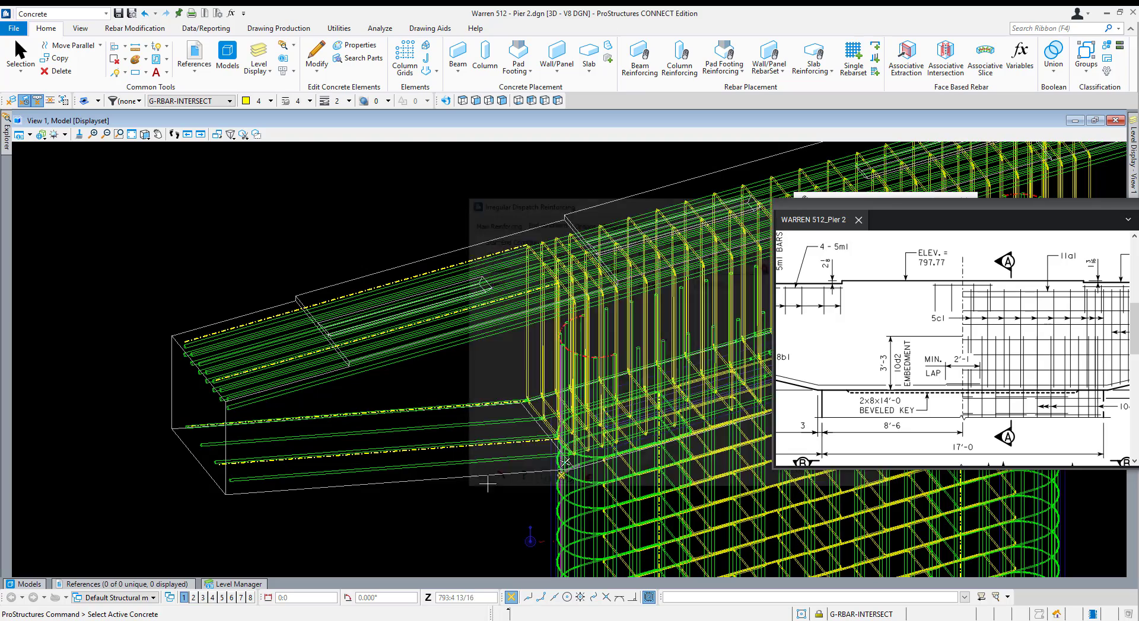
left_click(564, 491)
left_click(585, 482)
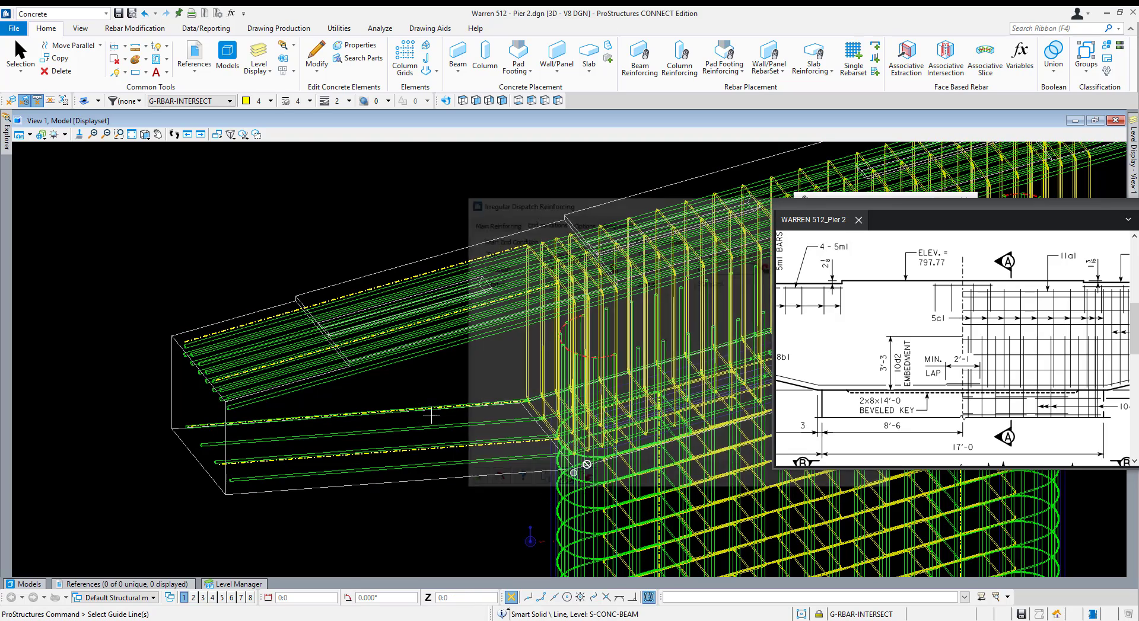
scroll(193, 422, "up", 3)
left_click(197, 433)
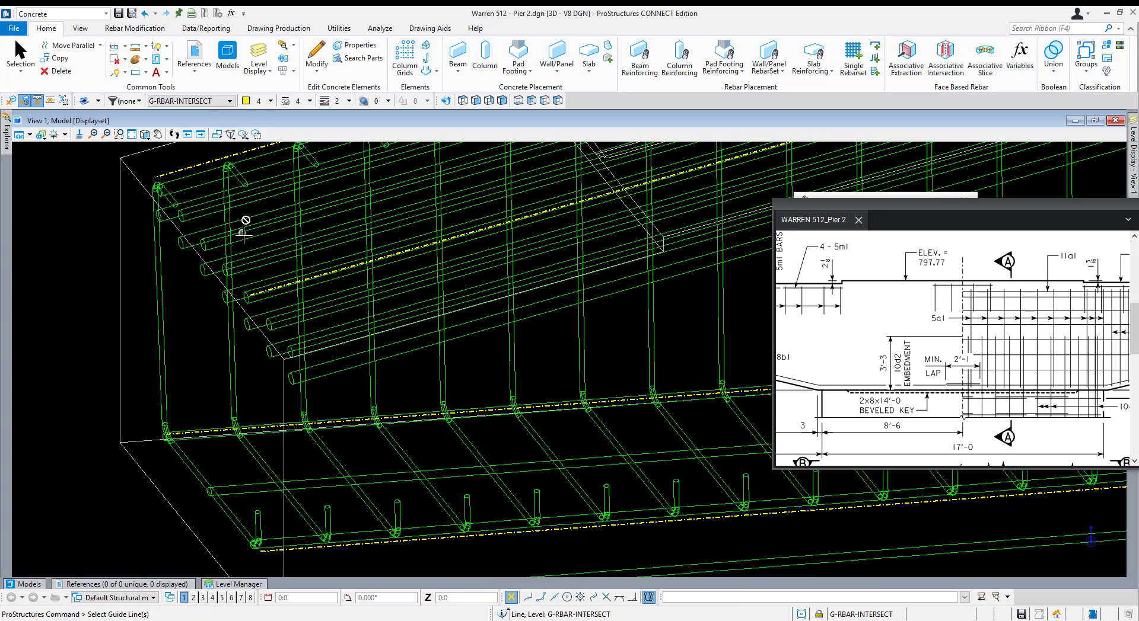
left_click(221, 163)
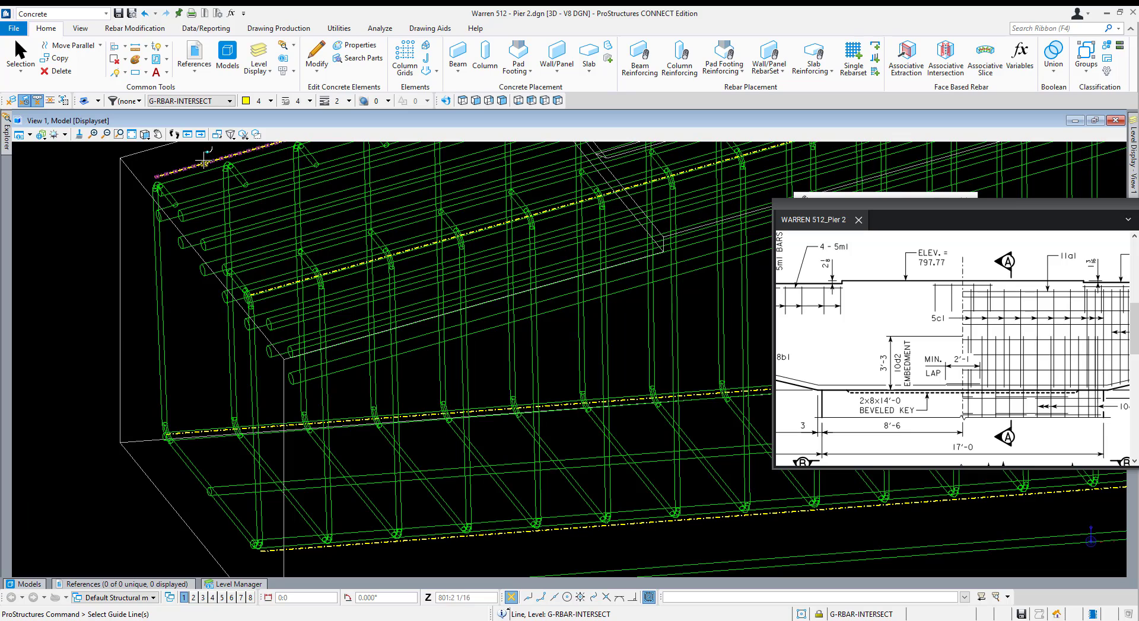
left_click(141, 193)
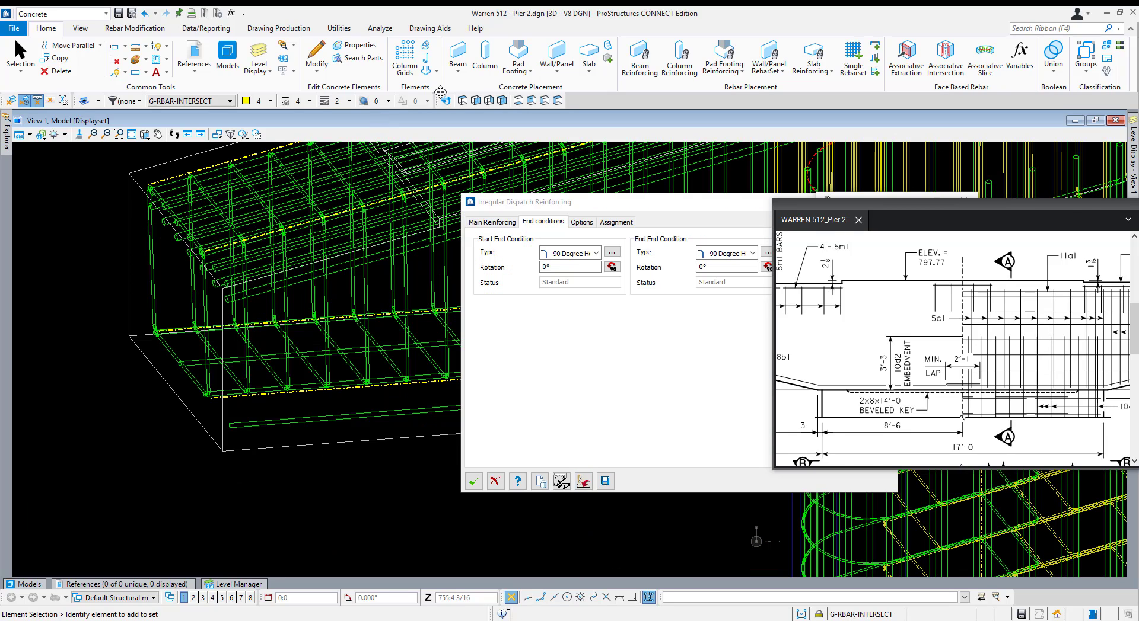
In the front view, draw a vertical line from the top guide line's outer end down past the beam's sloped bottom.
left_click(476, 101)
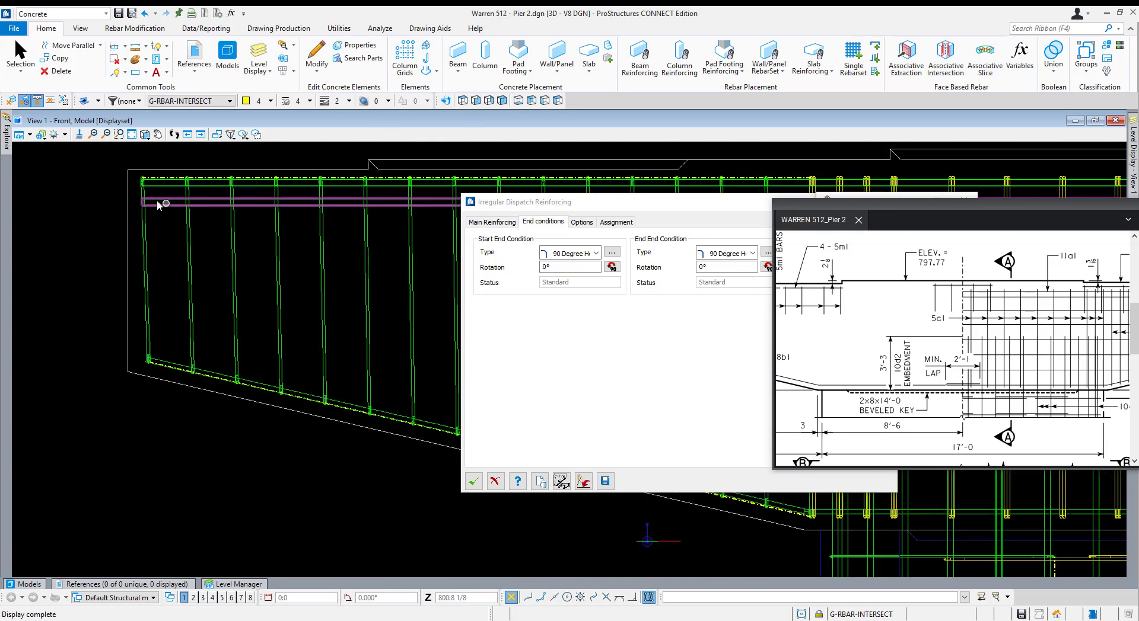
scroll(148, 174, "up", 6)
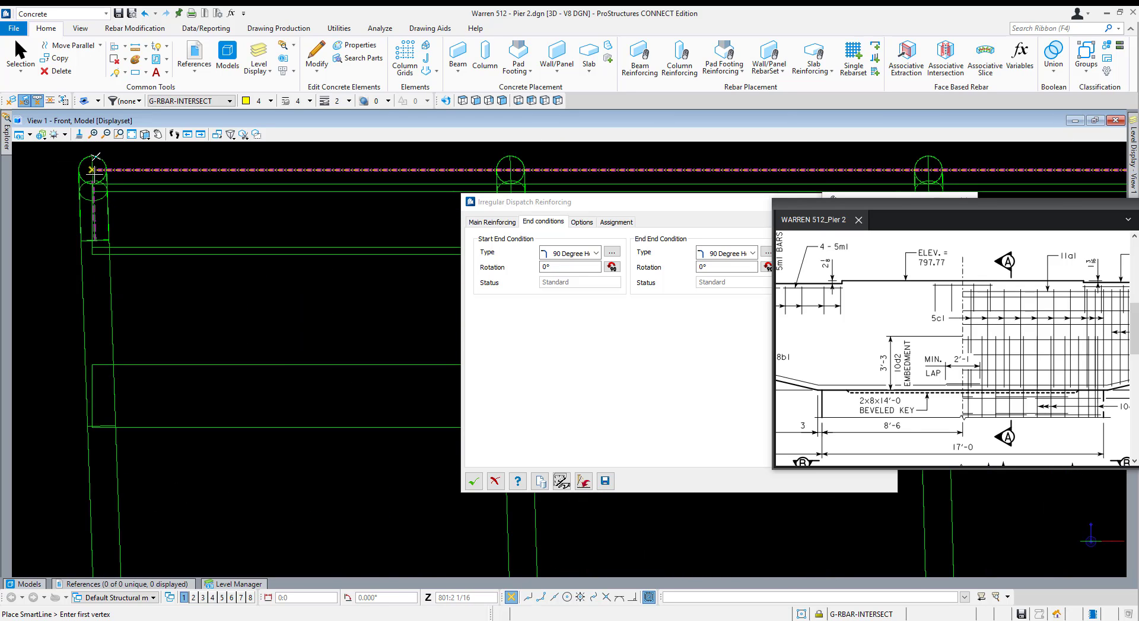
left_click(92, 170)
scroll(120, 210, "down", 5)
left_click(117, 421)
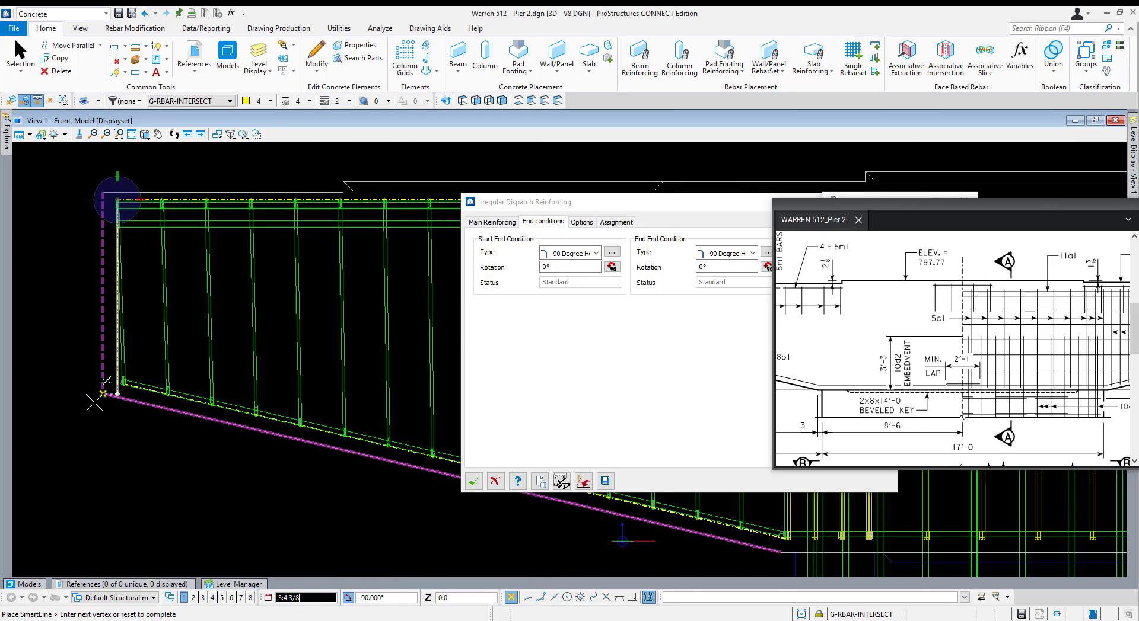
right_click(119, 374)
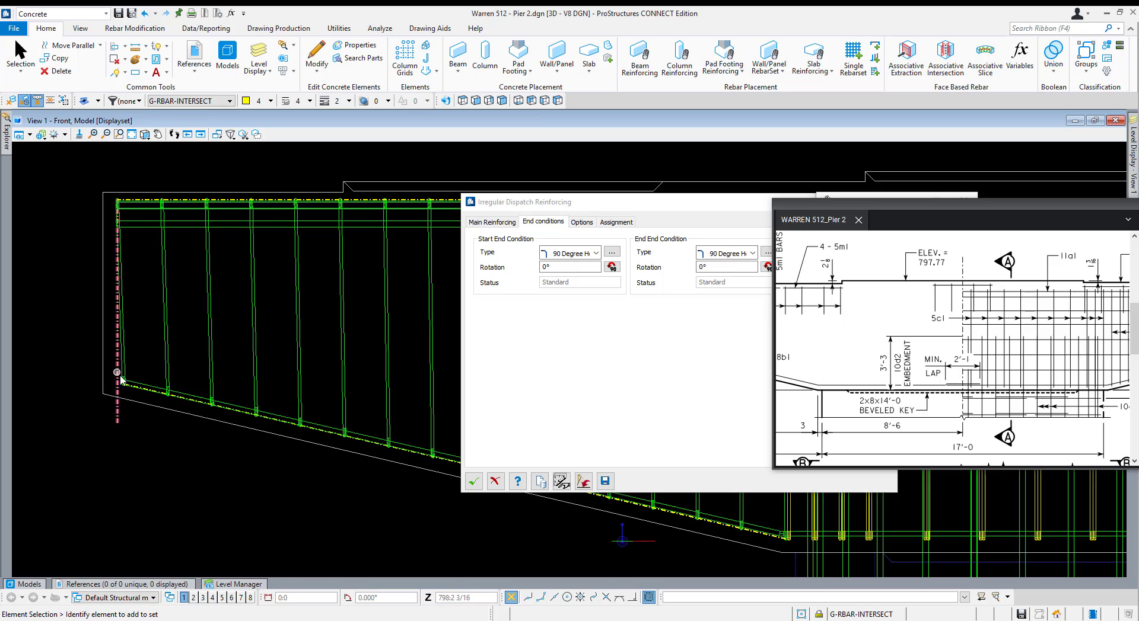
Extend the sloped bottom guide lines to the vertical line at the cantilever's free end using Trim Multiple.
left_click_drag(556, 205, 458, 433)
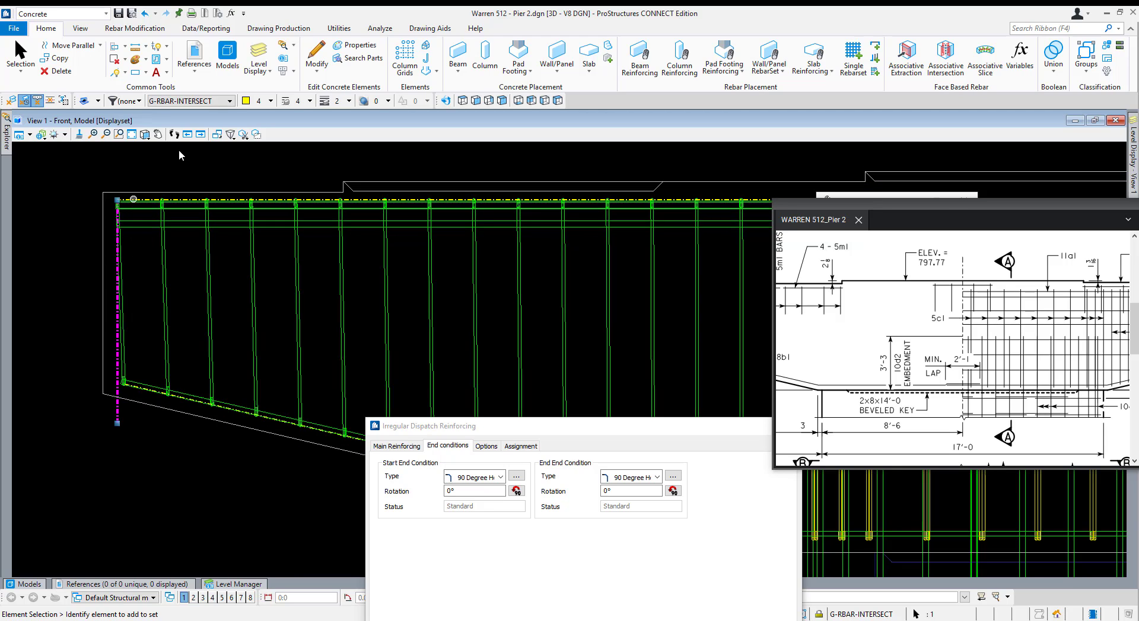
left_click(126, 62)
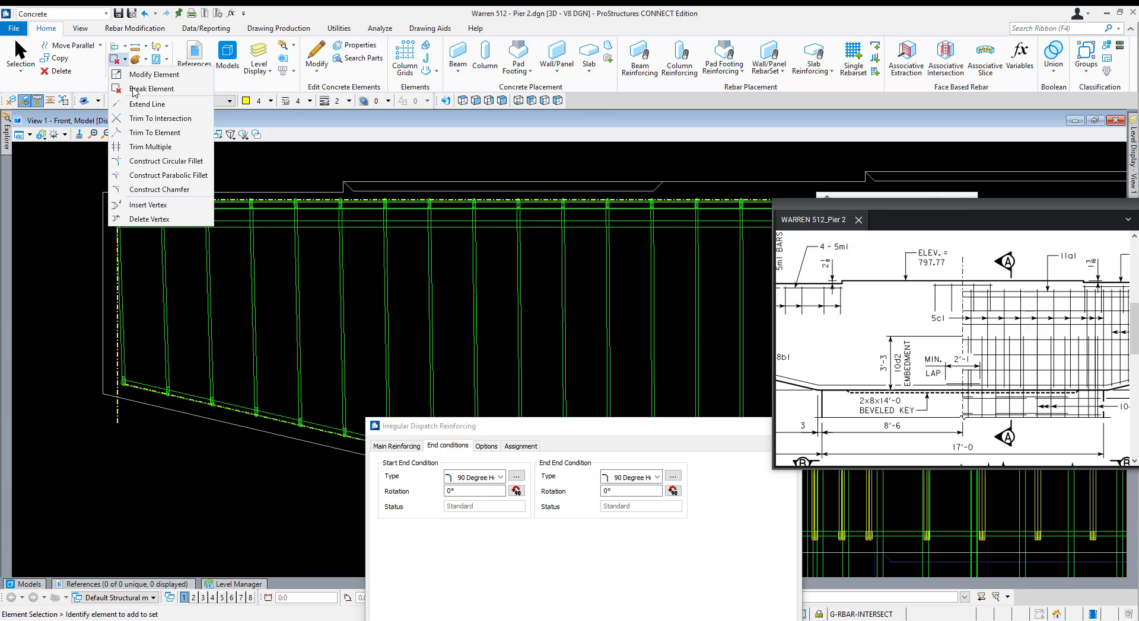
left_click(146, 146)
left_click_drag(920, 202, 938, 381)
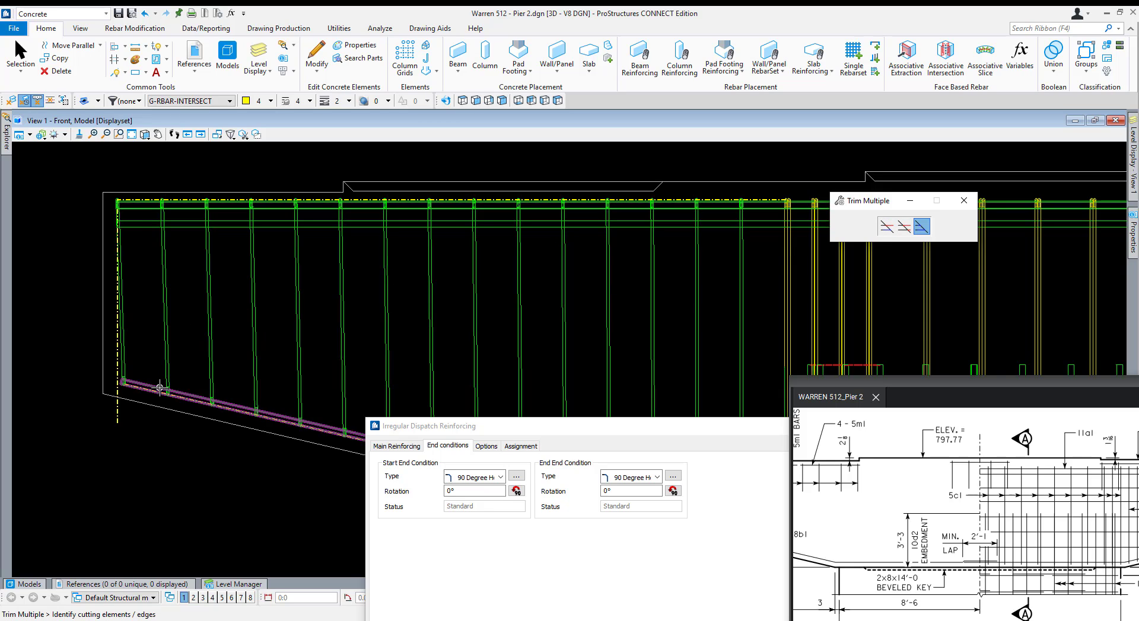
scroll(129, 388, "up", 5)
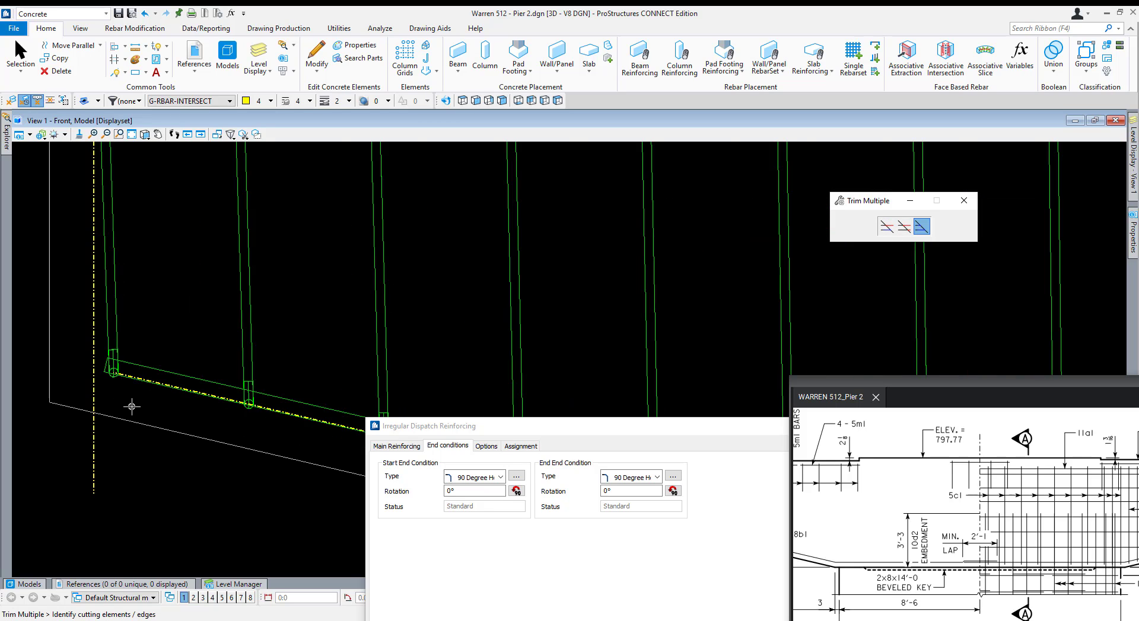
left_click(93, 393)
scroll(98, 370, "up", 5)
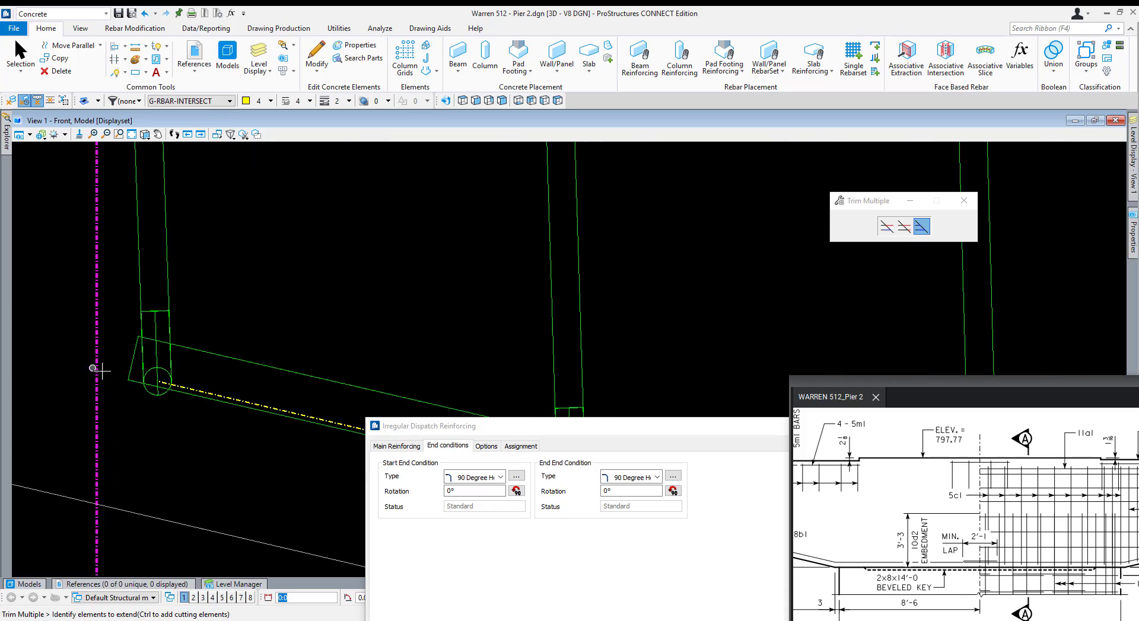
left_click(159, 470)
scroll(217, 476, "down", 5)
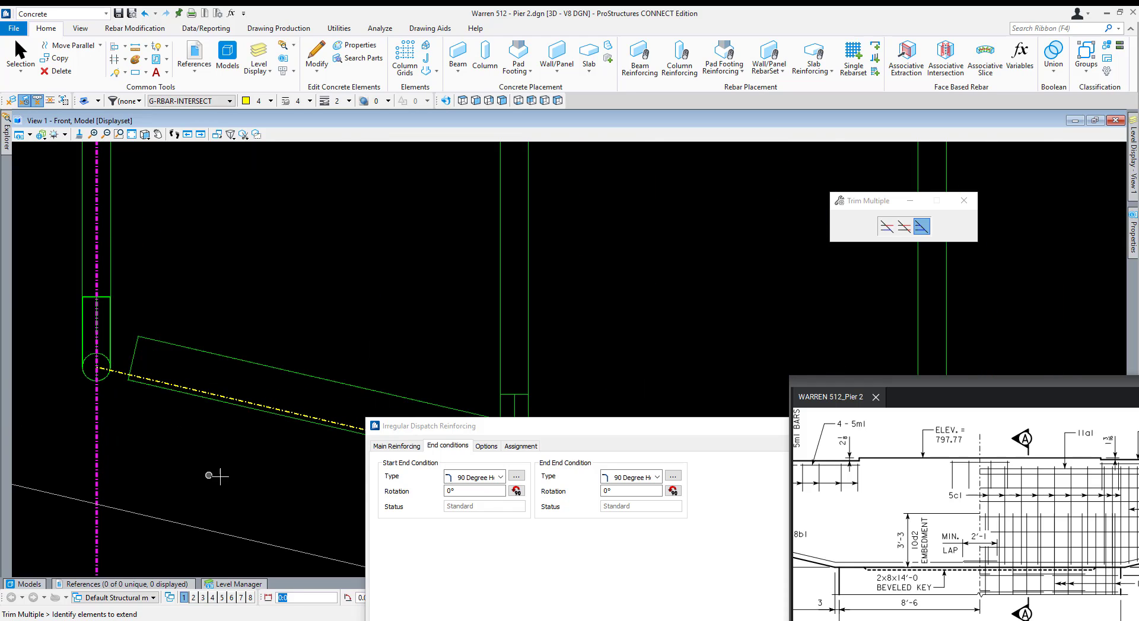
key("Escape")
scroll(52, 356, "down", 5)
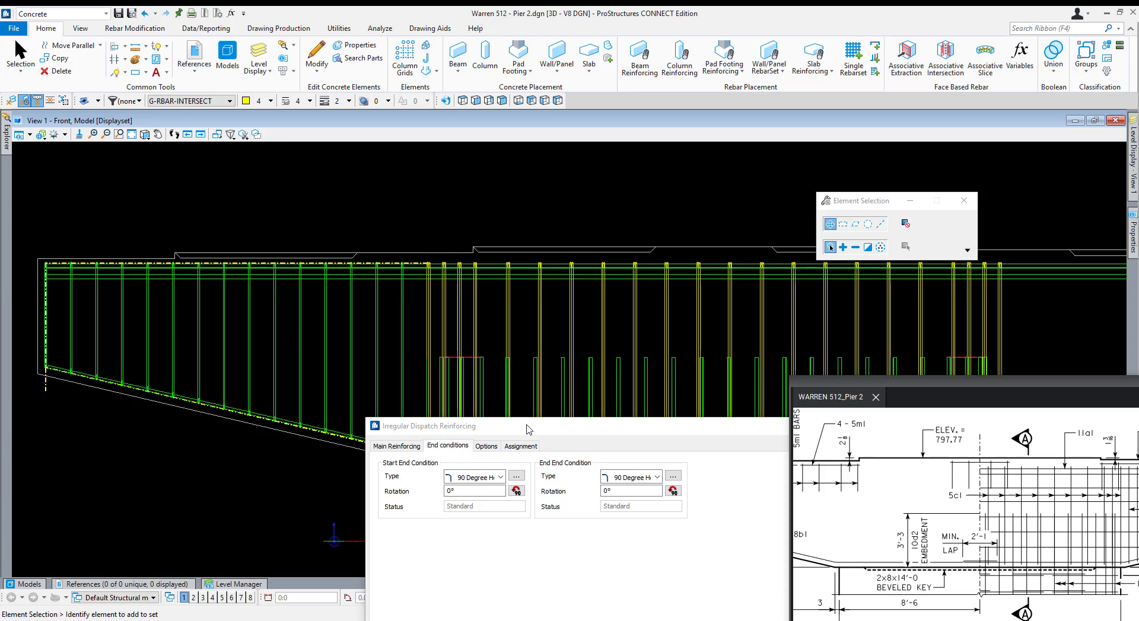
Try an end offset of 1:0 for the stirrup distribution.
left_click_drag(528, 428, 506, 370)
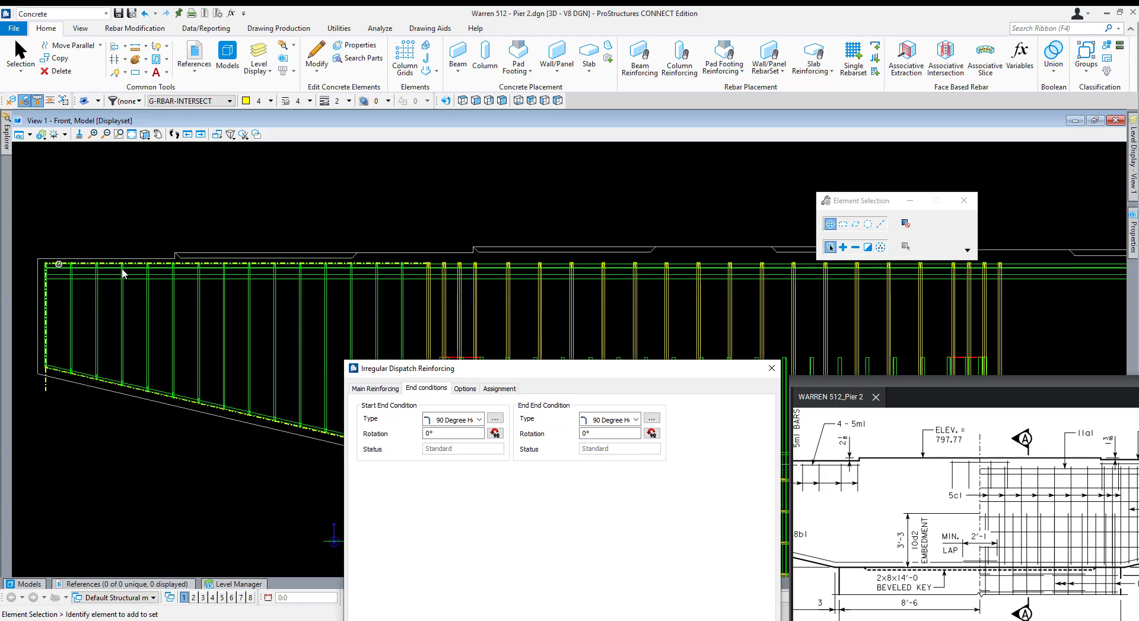
left_click(379, 388)
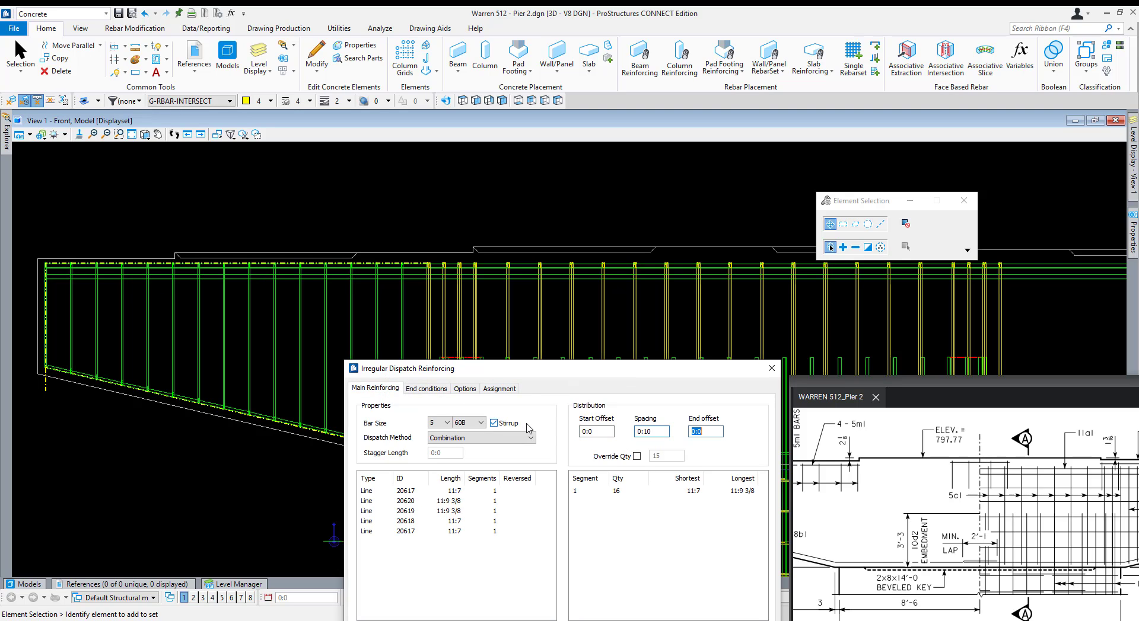
type("1")
key("Tab")
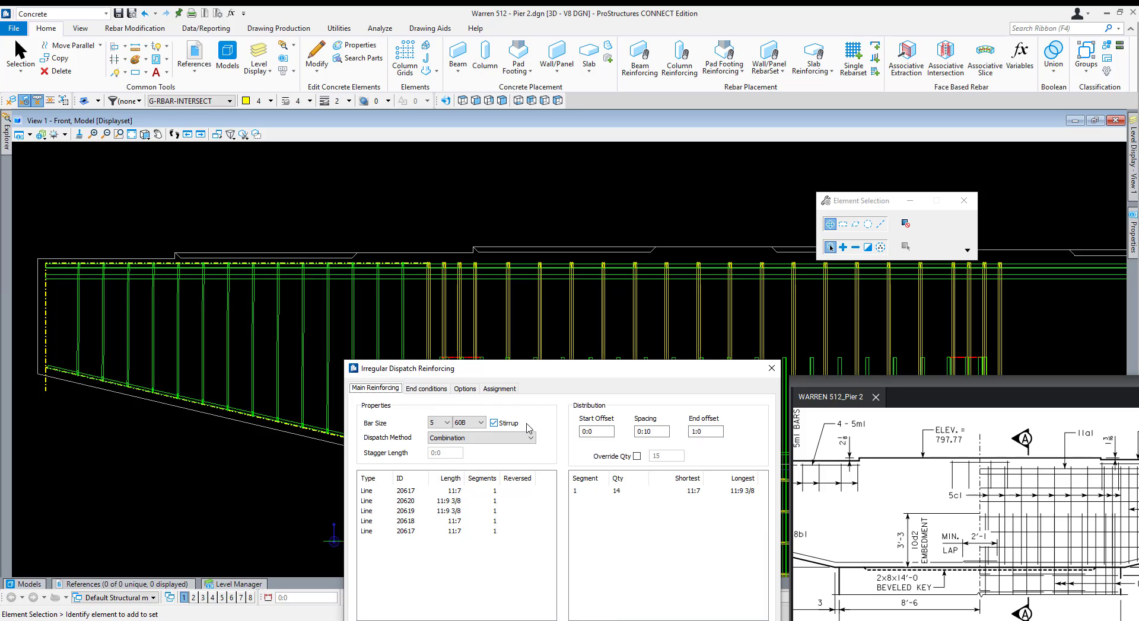
Examine the stirrup positions along the sloped bottom guide line, from the cantilever's free end to the existing stirrups over the column.
scroll(73, 329, "up", 2)
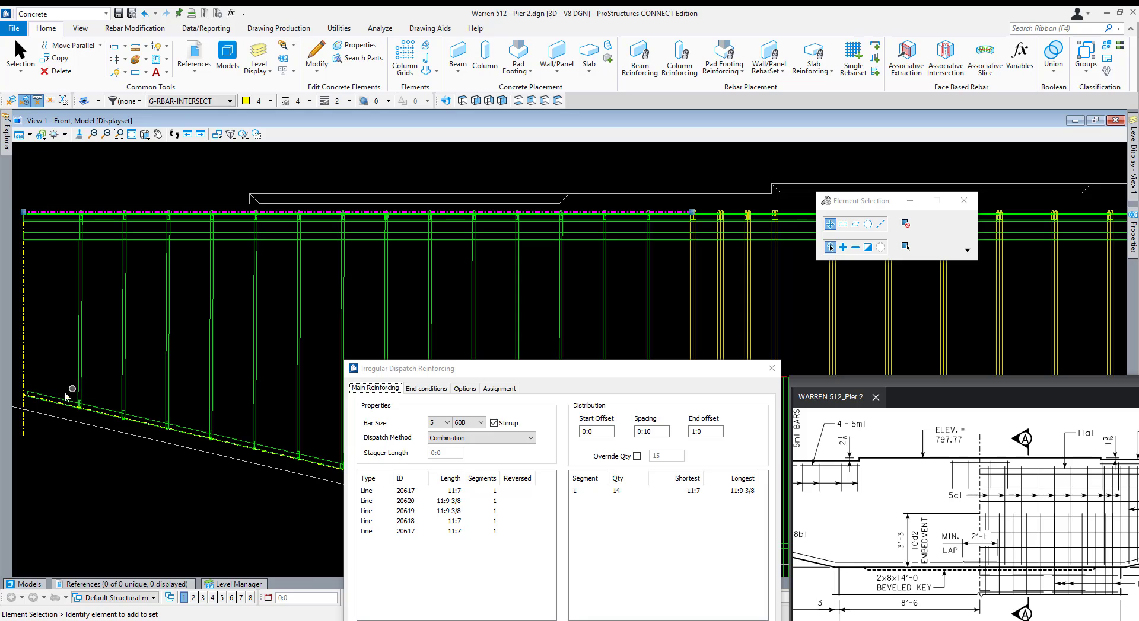
scroll(36, 398, "up", 2)
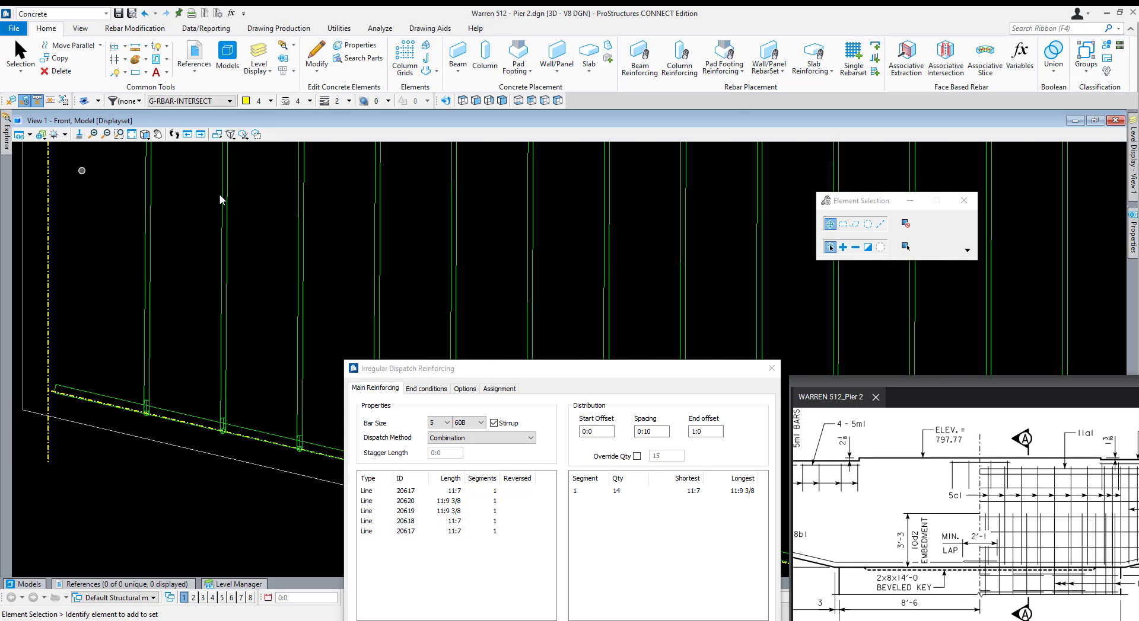
scroll(50, 394, "up", 1)
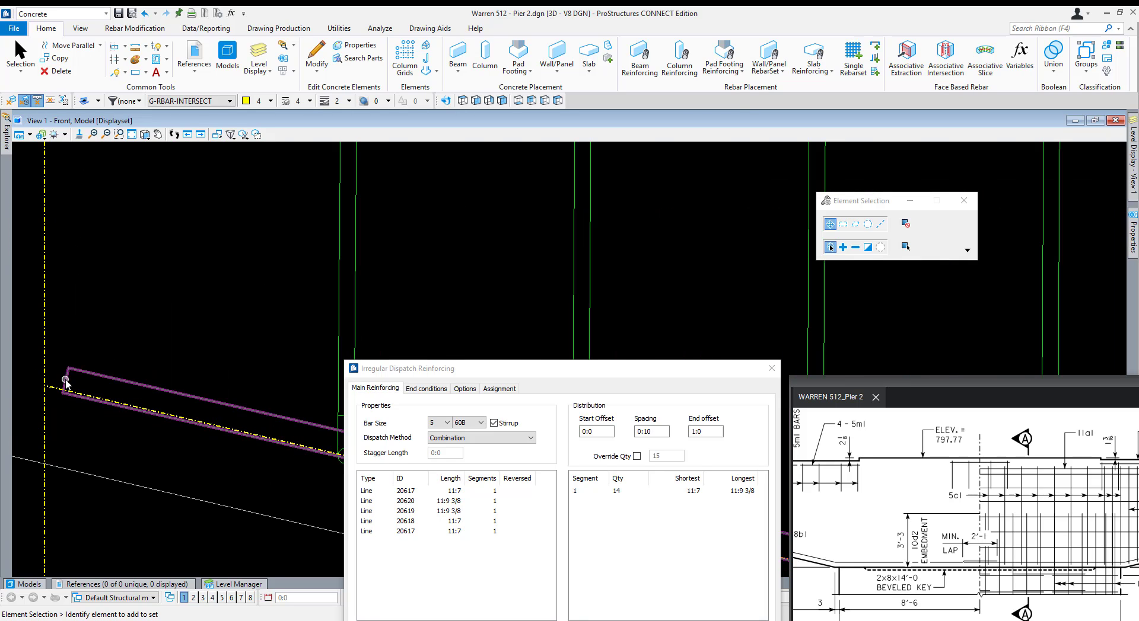
scroll(49, 384, "up", 1)
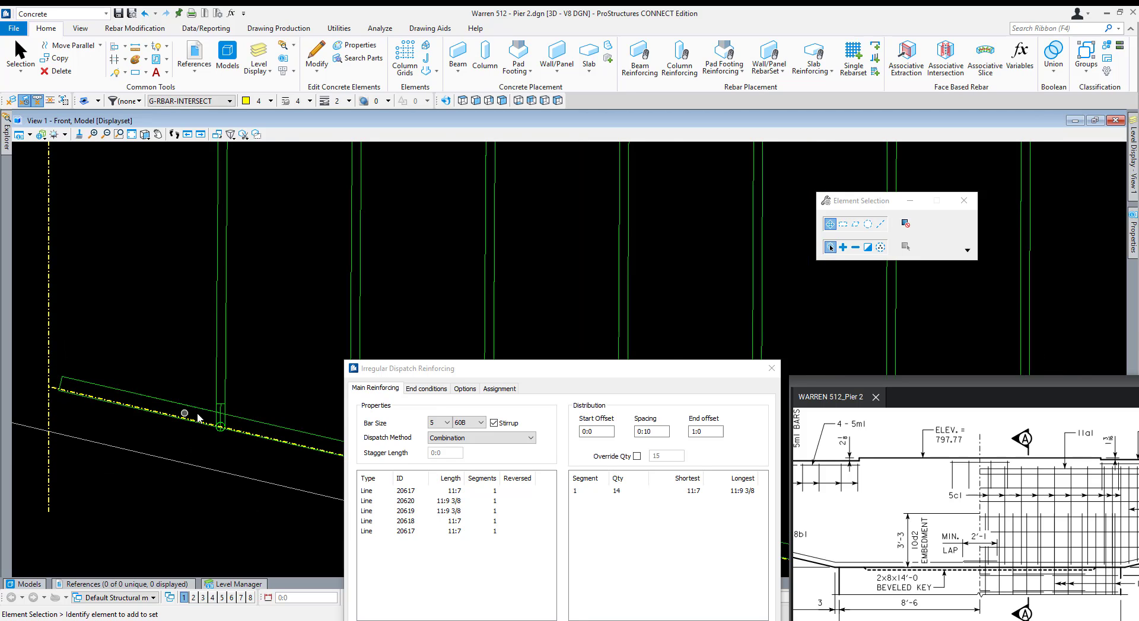
scroll(190, 411, "down", 1)
scroll(229, 445, "down", 2)
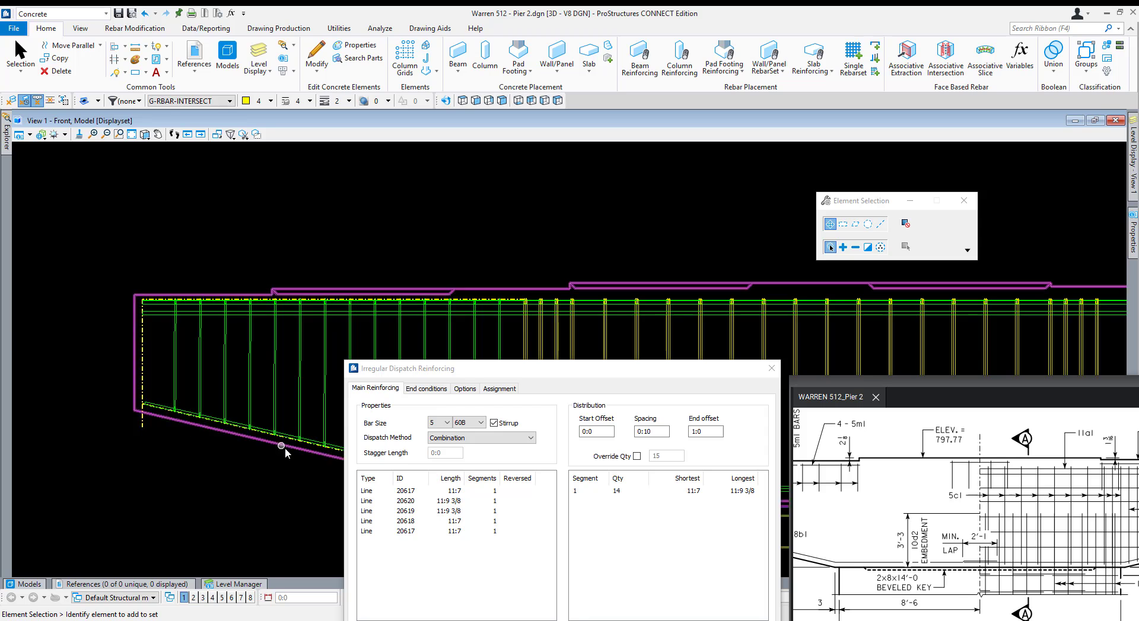
scroll(249, 424, "up", 6)
scroll(250, 426, "down", 6)
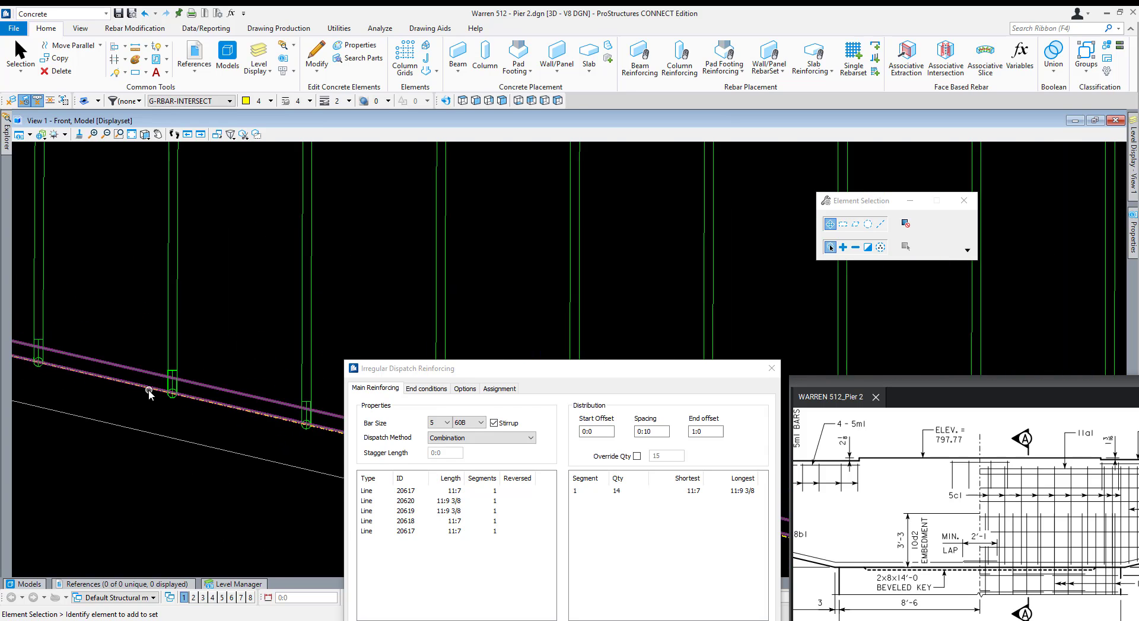
scroll(200, 440, "up", 5)
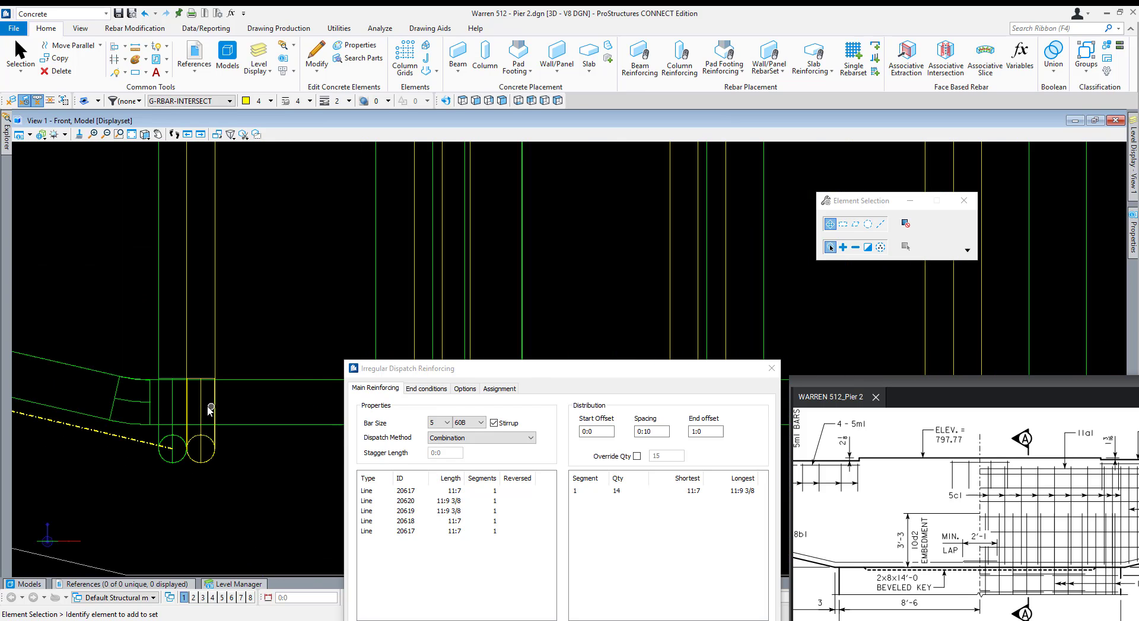
scroll(166, 426, "down", 2)
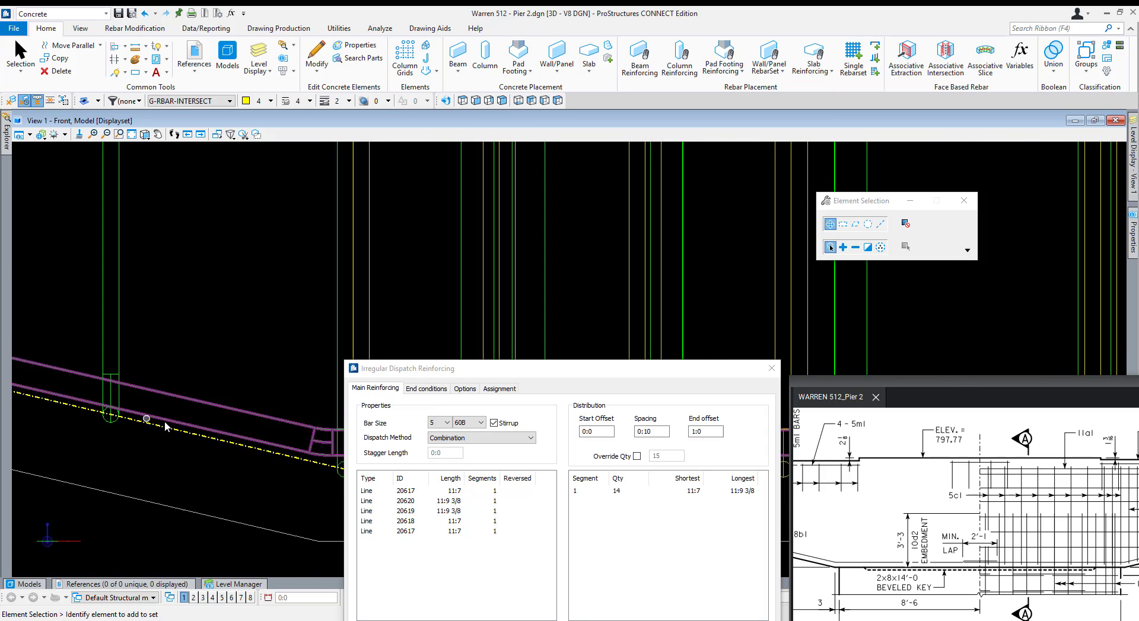
scroll(325, 457, "down", 4)
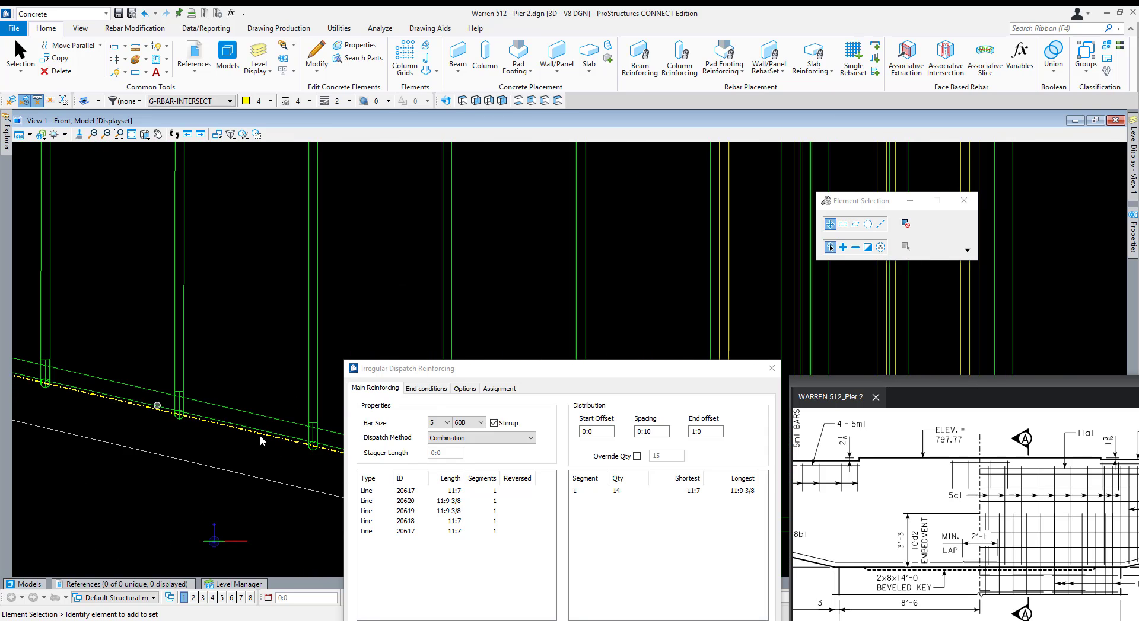
scroll(275, 444, "down", 1)
scroll(152, 454, "up", 5)
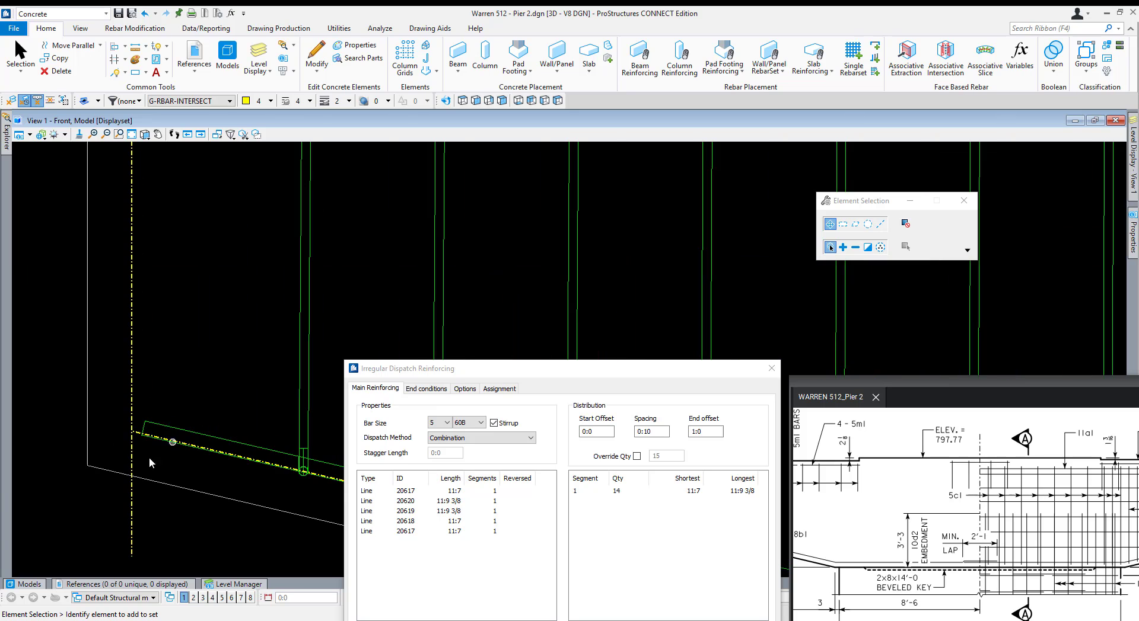
middle_click_drag(329, 467, 158, 428)
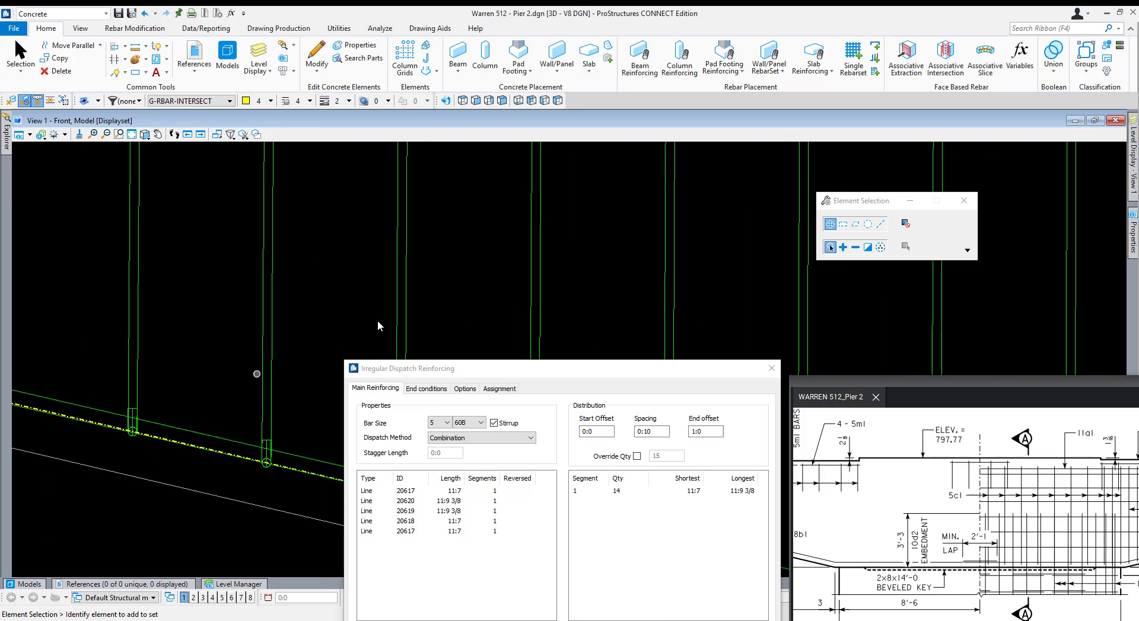
Set the stirrup distribution's end offset to 0:0 and check the 5c3 hoop spacing in the reference plan.
left_click_drag(453, 374, 456, 254)
scroll(312, 451, "down", 2)
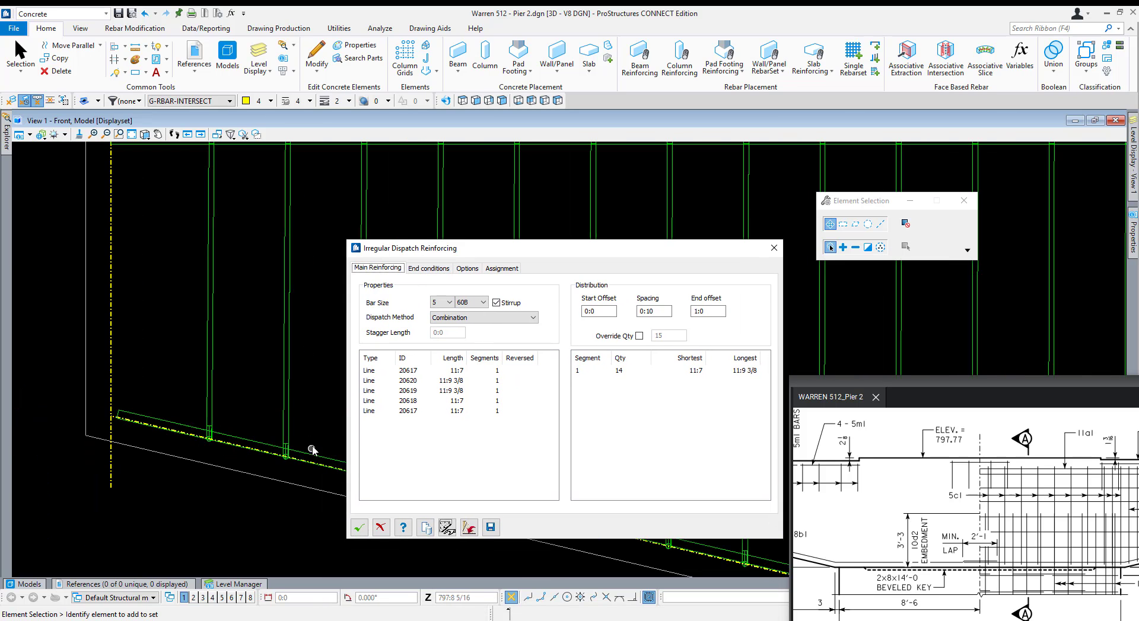
left_click(694, 311)
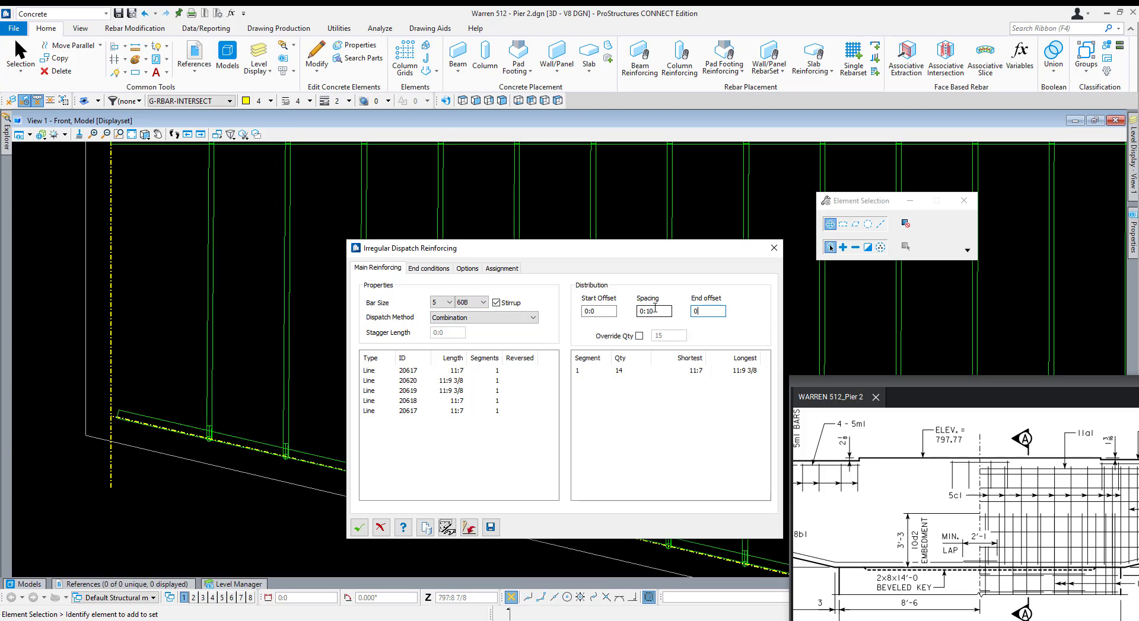
left_click(934, 500)
scroll(935, 500, "down", 5)
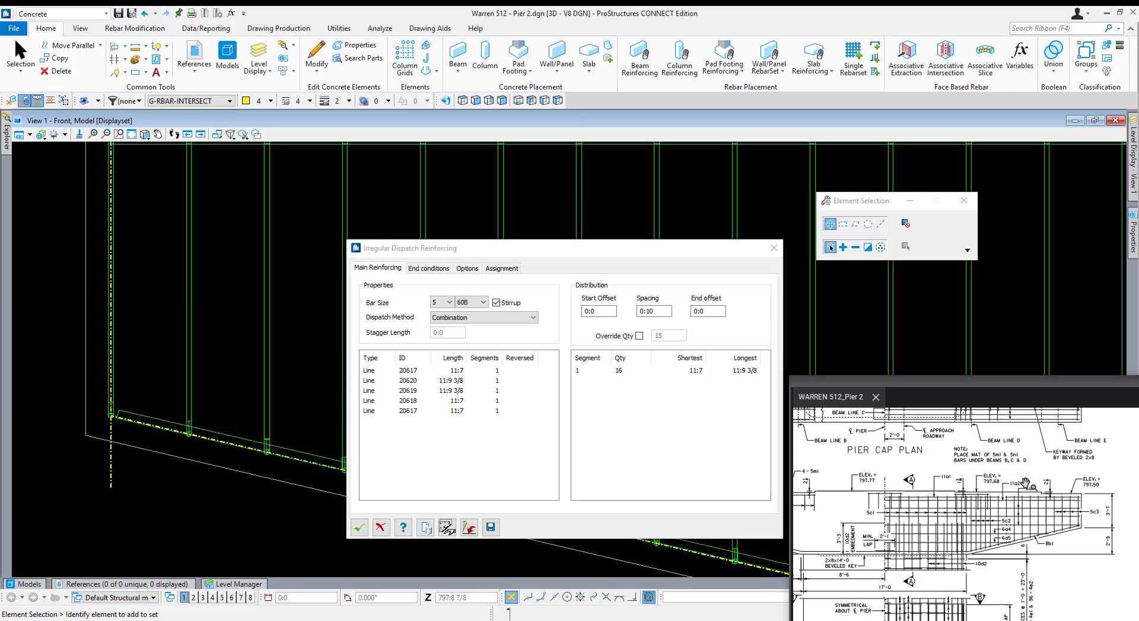
scroll(1018, 518, "up", 5)
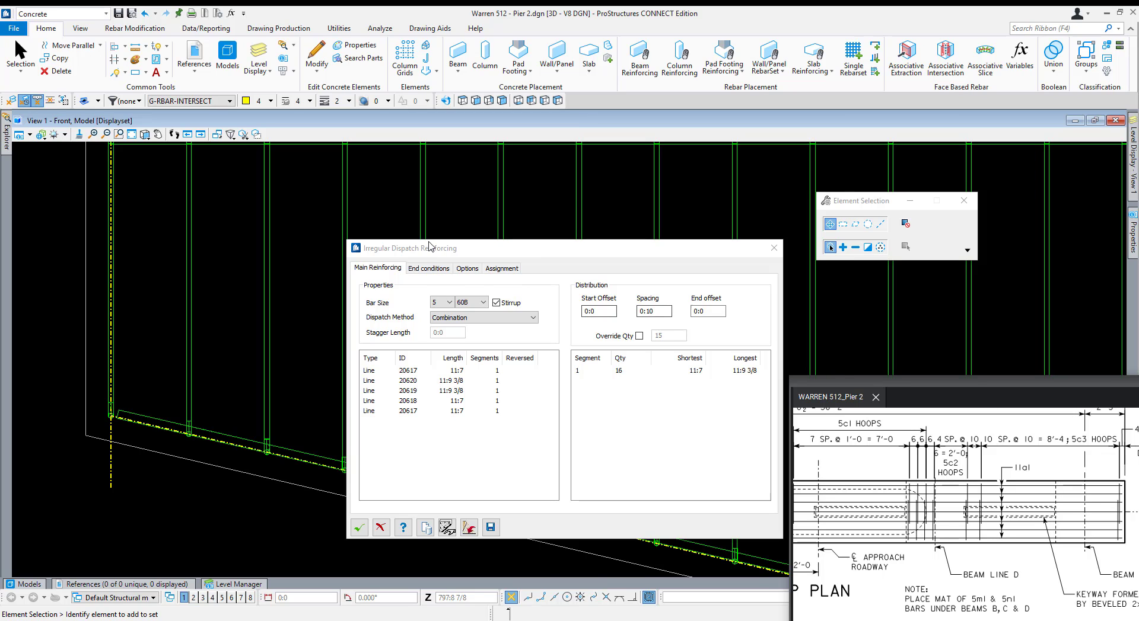
Place the size 5 cantilever stirrups at 0:10 spacing with 0:0 start and end offsets.
left_click_drag(426, 248, 492, 201)
scroll(241, 446, "down", 5)
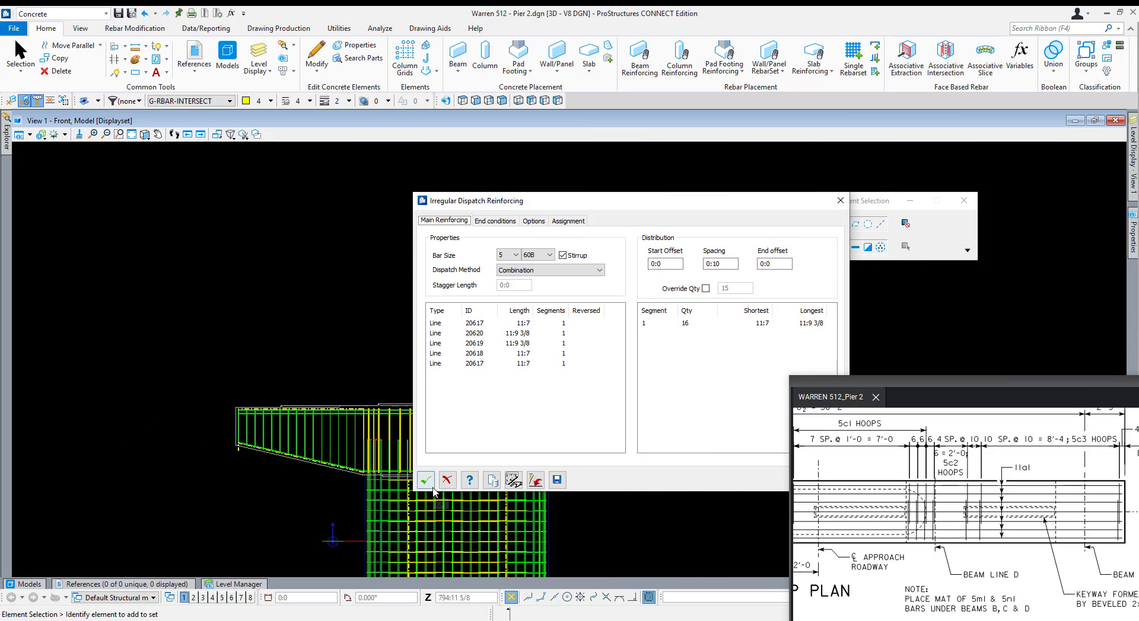
scroll(237, 443, "up", 7)
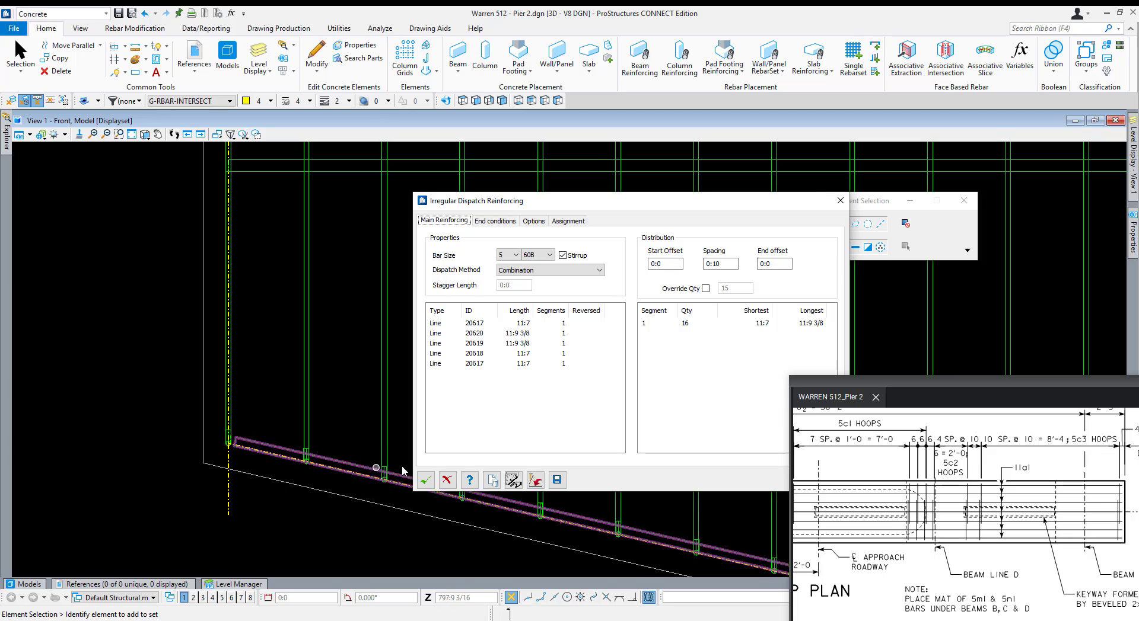
left_click(427, 480)
Draw a vertical line 10 inches outward from the first stirrup over the column, running past the beam's sloped bottom.
scroll(228, 469, "down", 4)
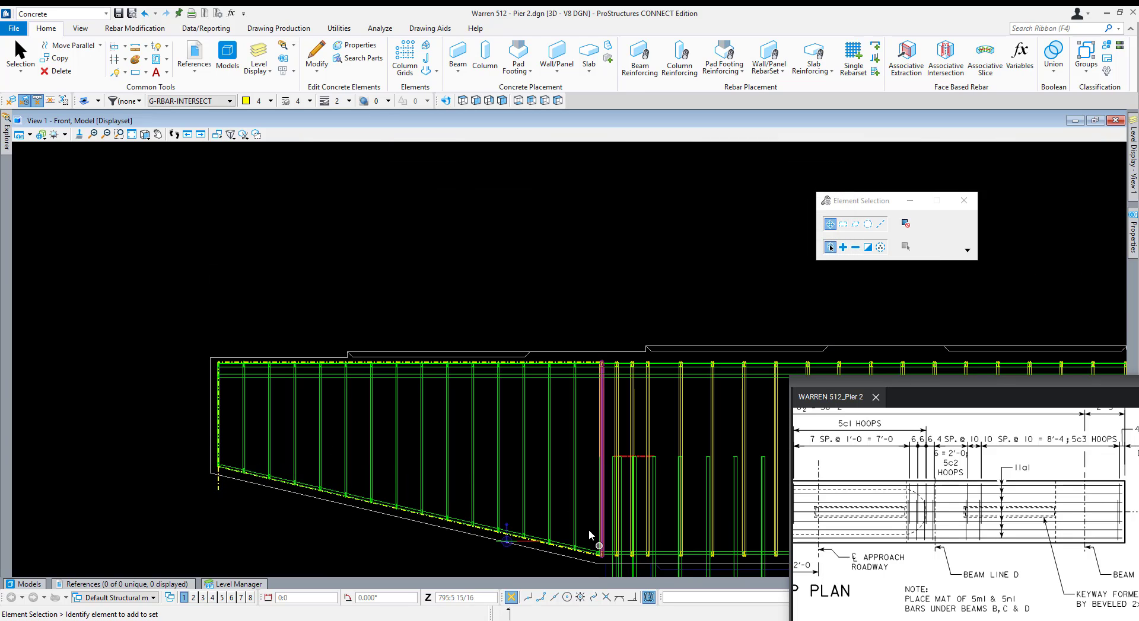
left_click(574, 442)
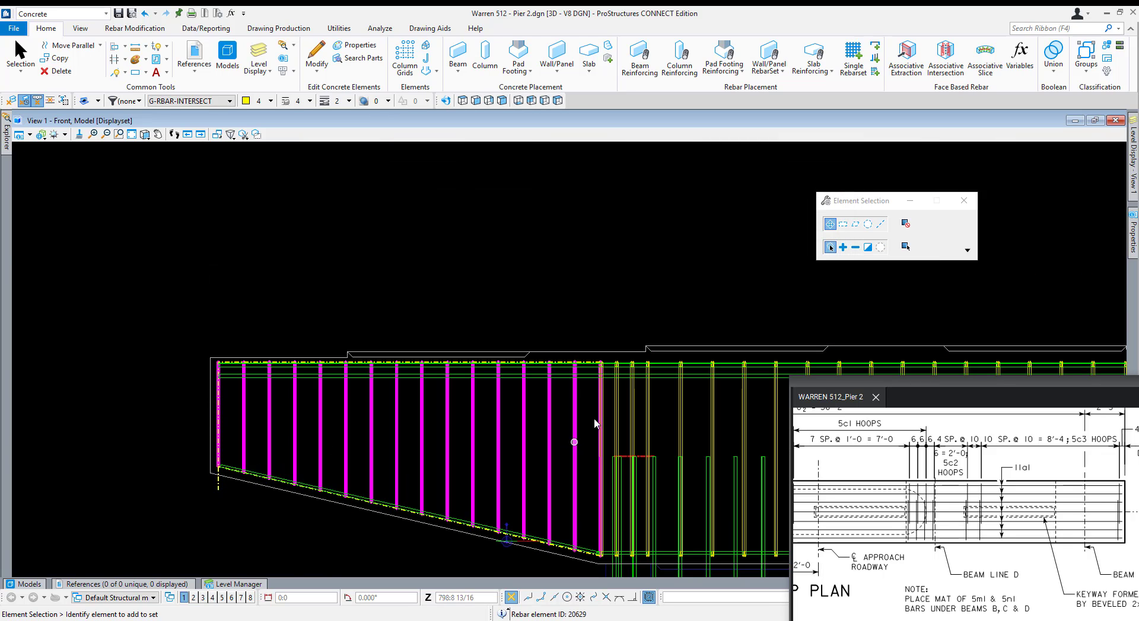
scroll(602, 405, "up", 5)
scroll(599, 255, "up", 5)
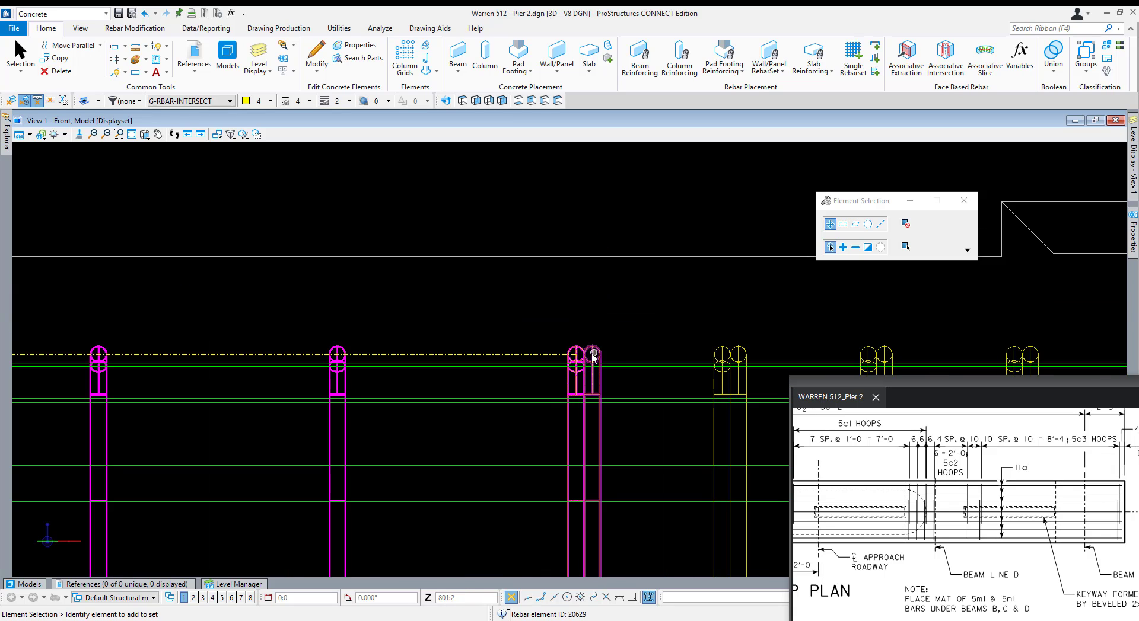
key("q")
left_click(574, 343)
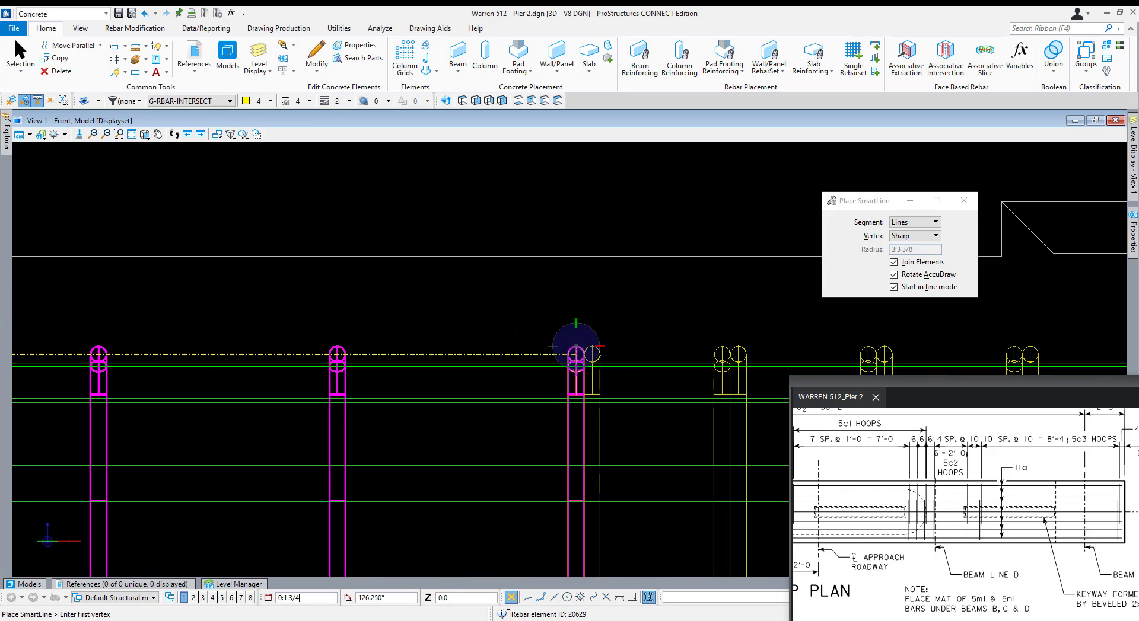
type("10")
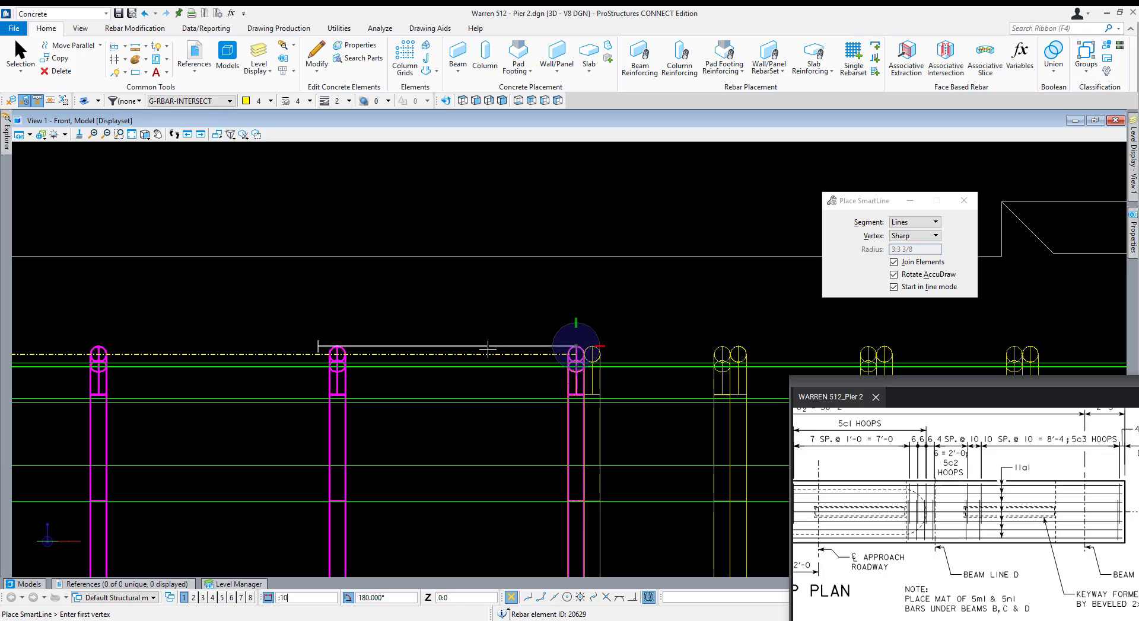
left_click(298, 308)
scroll(336, 264, "down", 4)
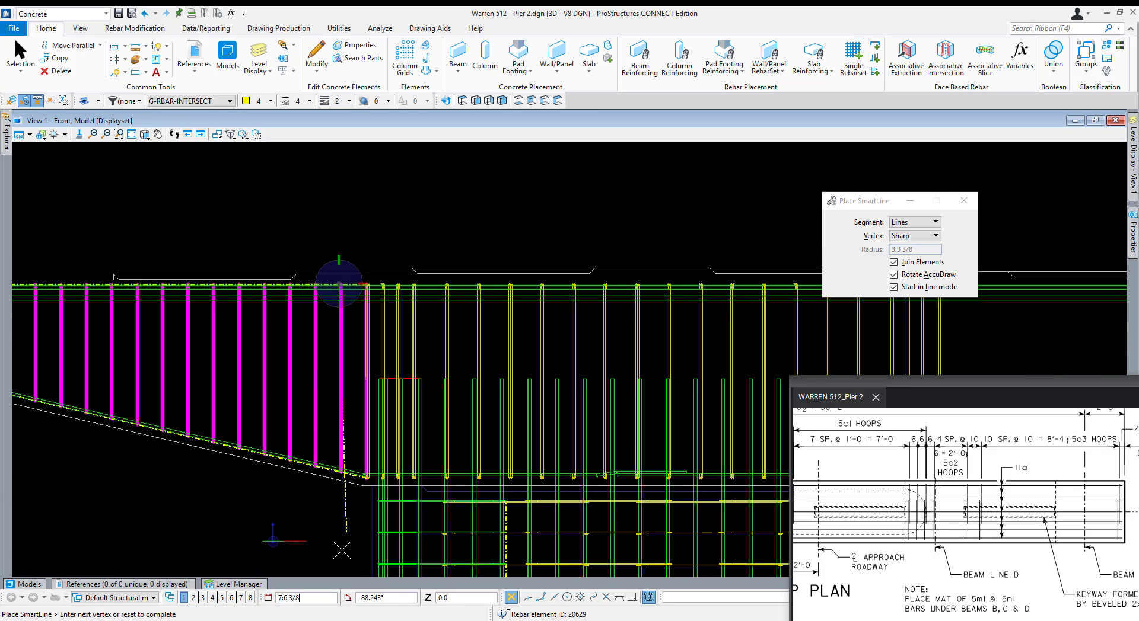
left_click(343, 553)
key("Escape")
left_click(358, 437)
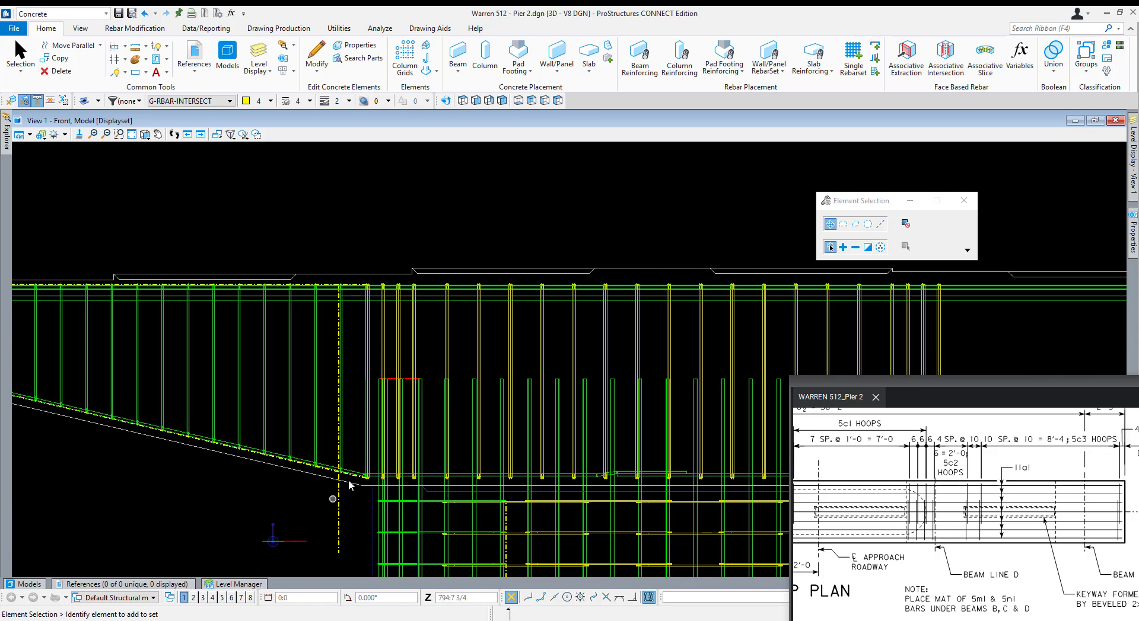
Trim the column-side ends of the top and sloped bottom guide lines to the new vertical line using Trim Multiple.
left_click(114, 59)
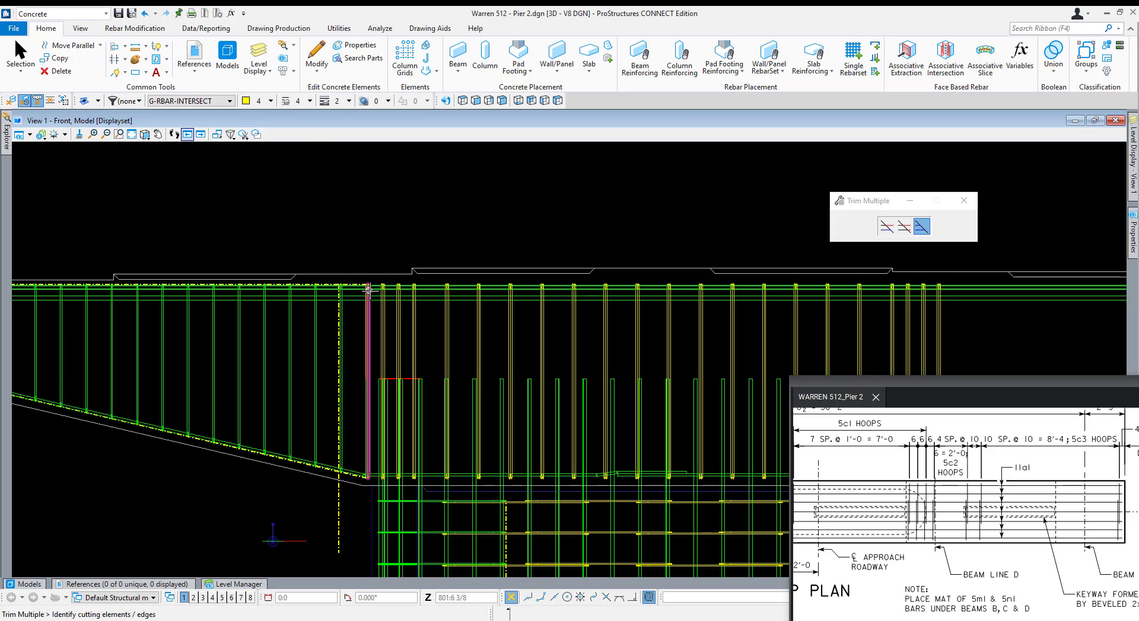
left_click(339, 332)
scroll(345, 284, "up", 2)
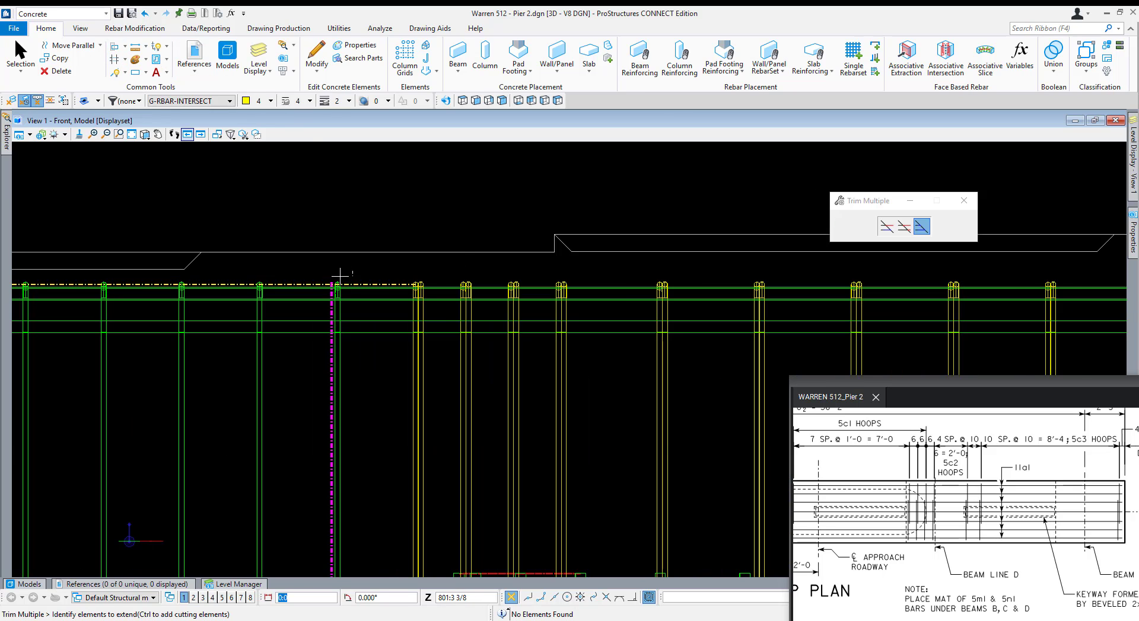
scroll(341, 291, "down", 3)
scroll(348, 361, "up", 3)
scroll(349, 363, "up", 2)
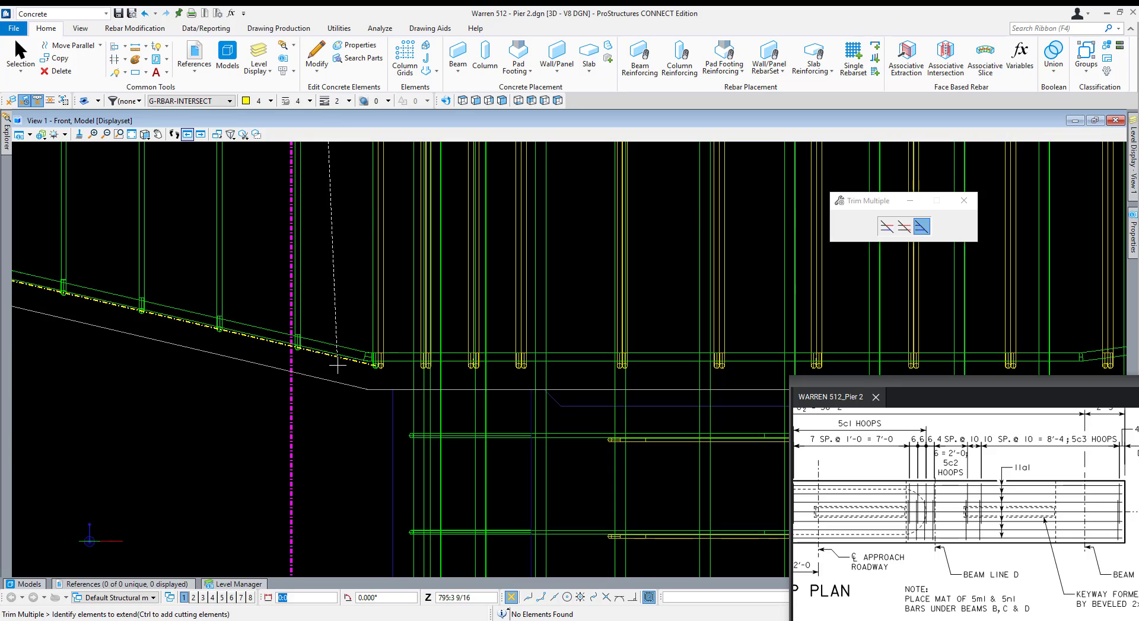
scroll(332, 427, "down", 2)
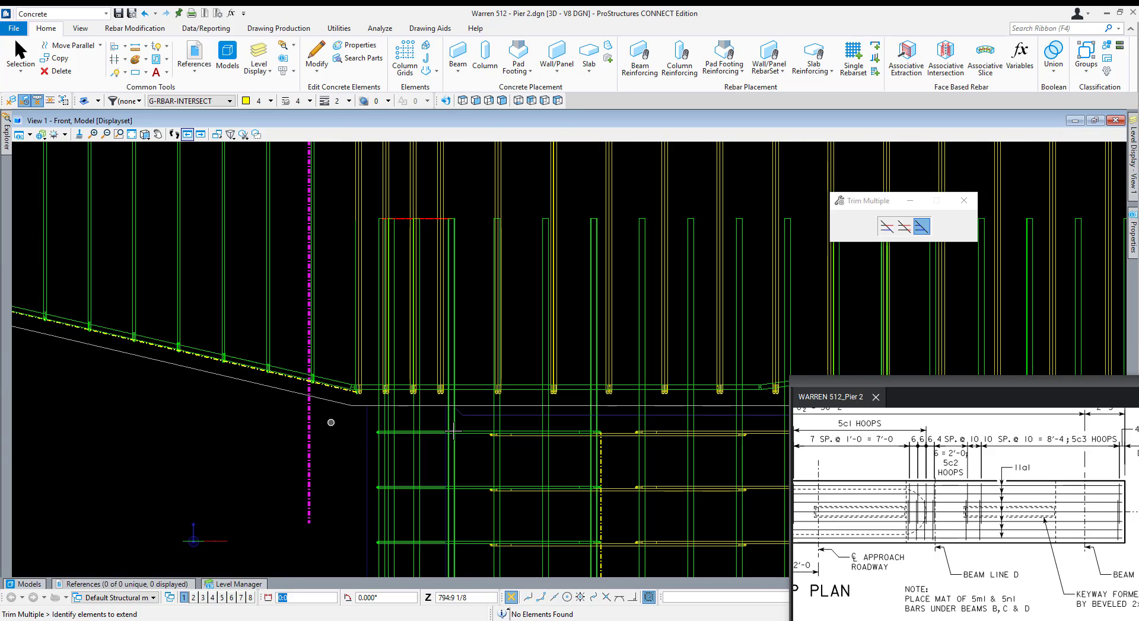
left_click(887, 226)
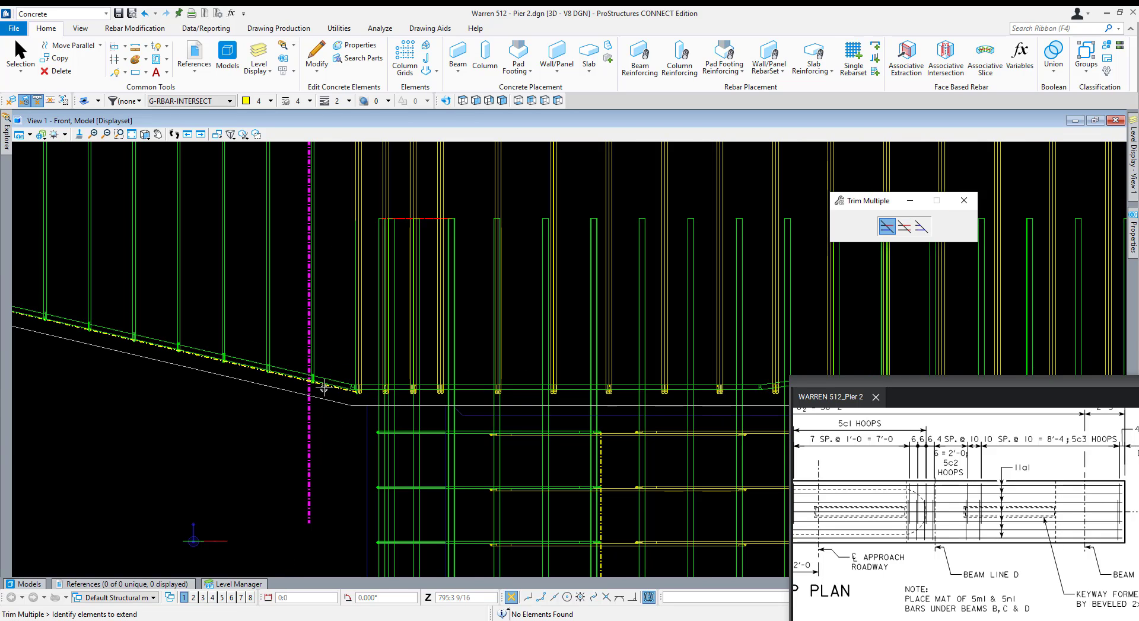
scroll(333, 356, "down", 3)
scroll(330, 274, "up", 3)
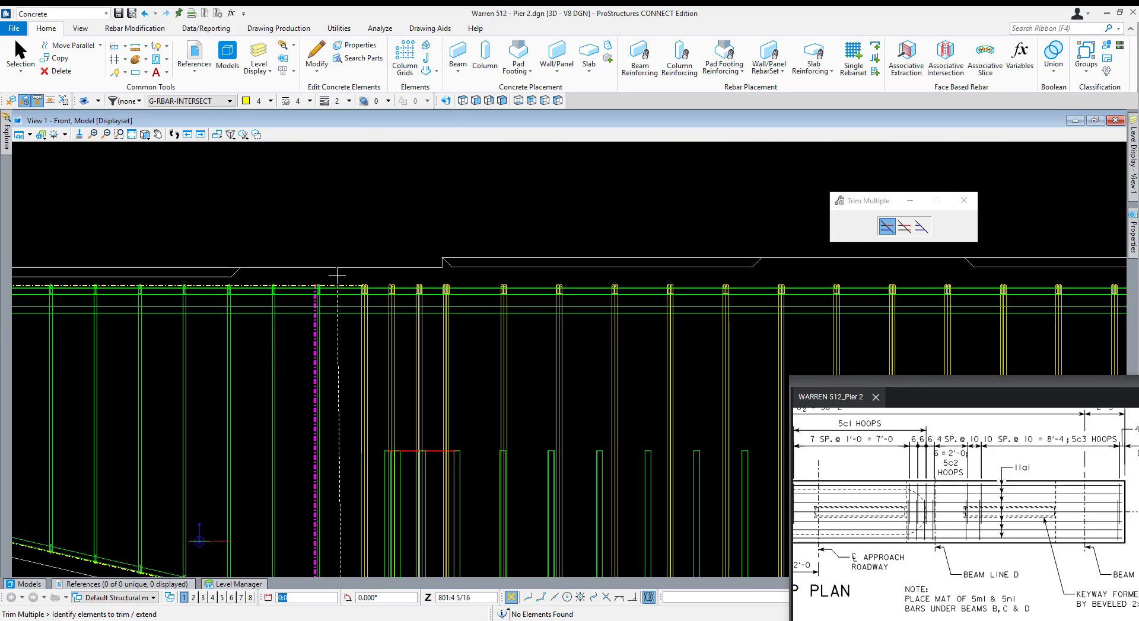
scroll(361, 213, "down", 2)
key("Escape")
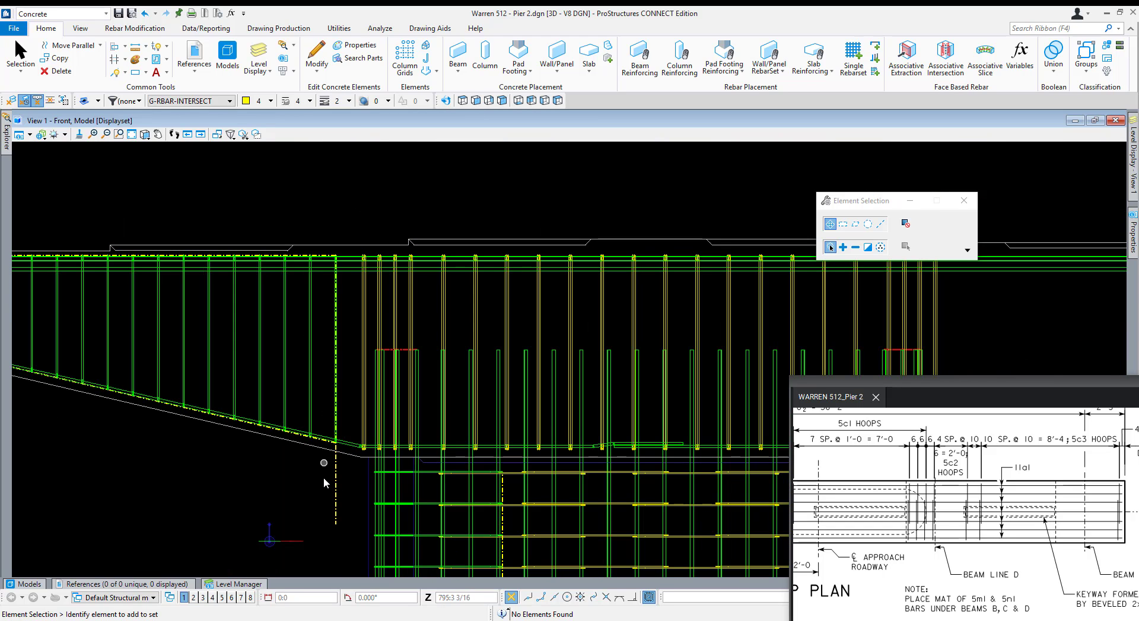
left_click(335, 486)
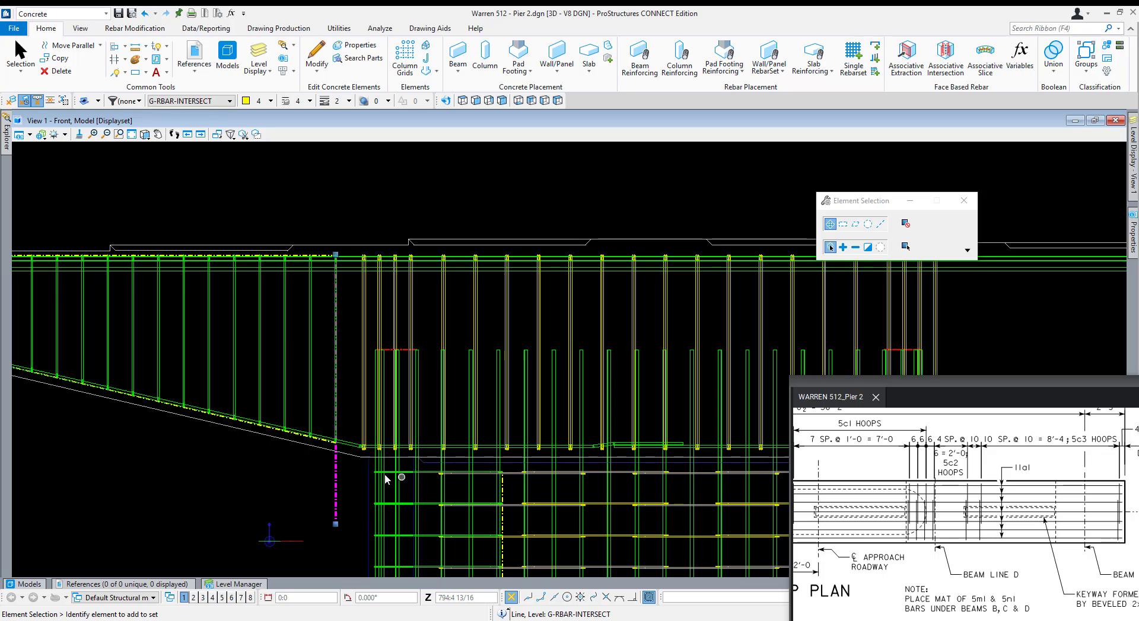
scroll(384, 475, "down", 4)
scroll(303, 458, "up", 6)
scroll(258, 408, "up", 3)
key("3")
key("2")
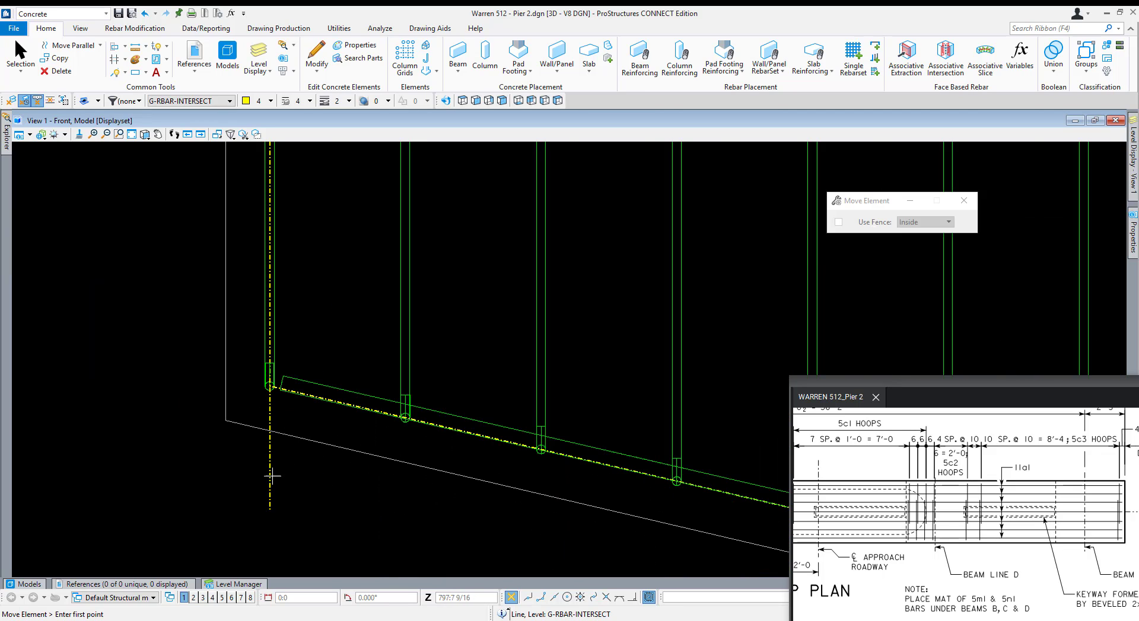
left_click(268, 487)
key("Escape")
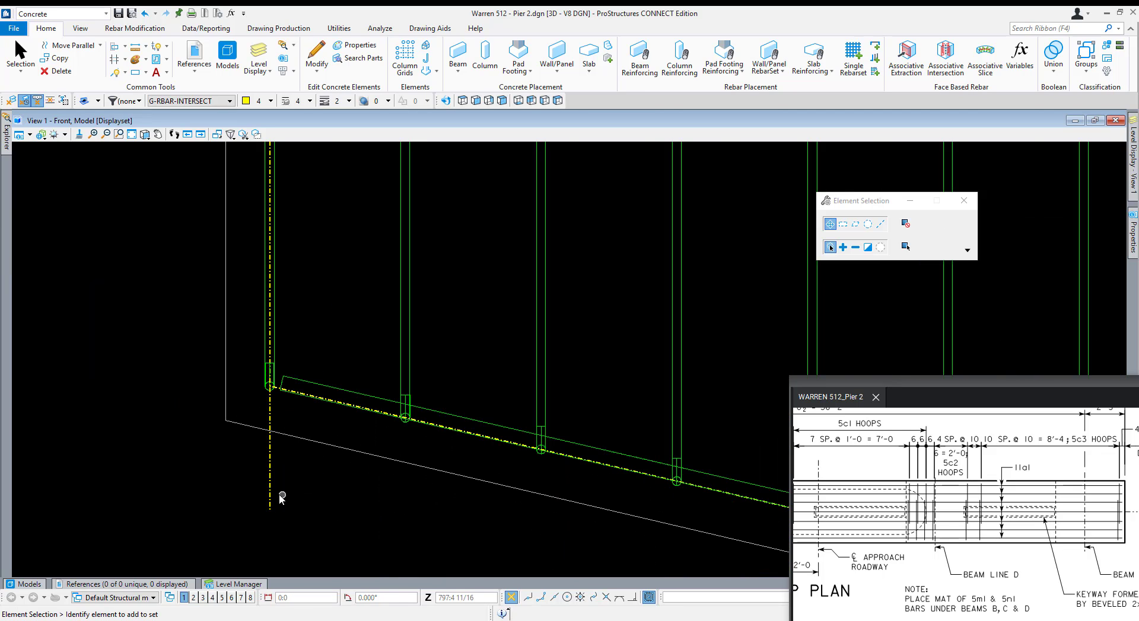
Move the vertical line at the cantilever's free end about 4 inches inward toward the column.
key("3")
key("2")
left_click(270, 487)
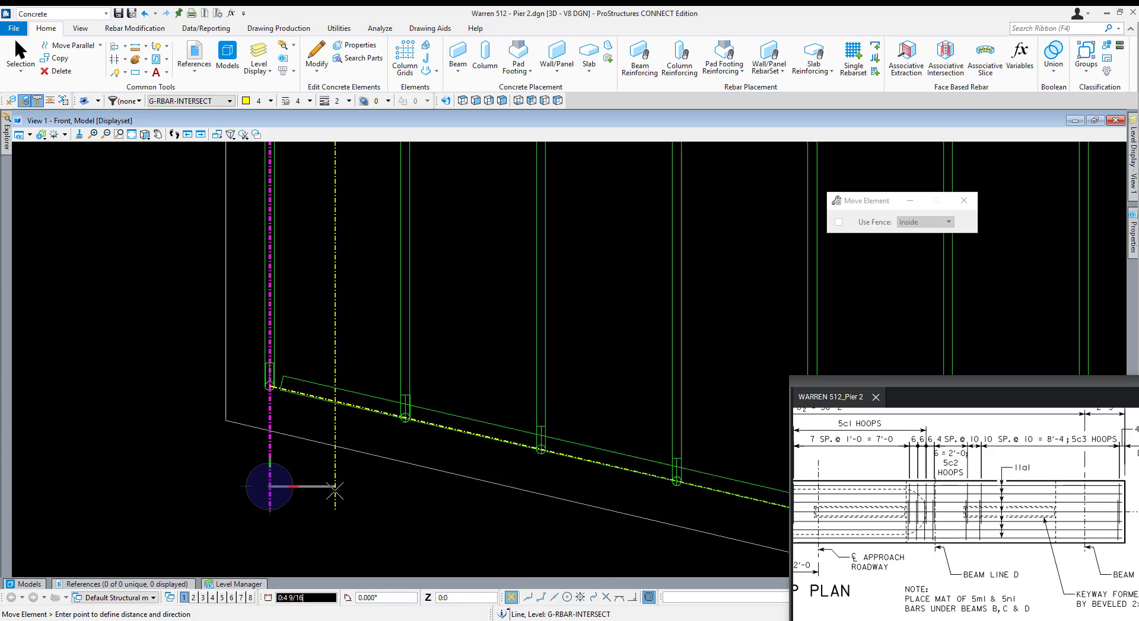
left_click(324, 485)
right_click(325, 485)
scroll(327, 486, "down", 5)
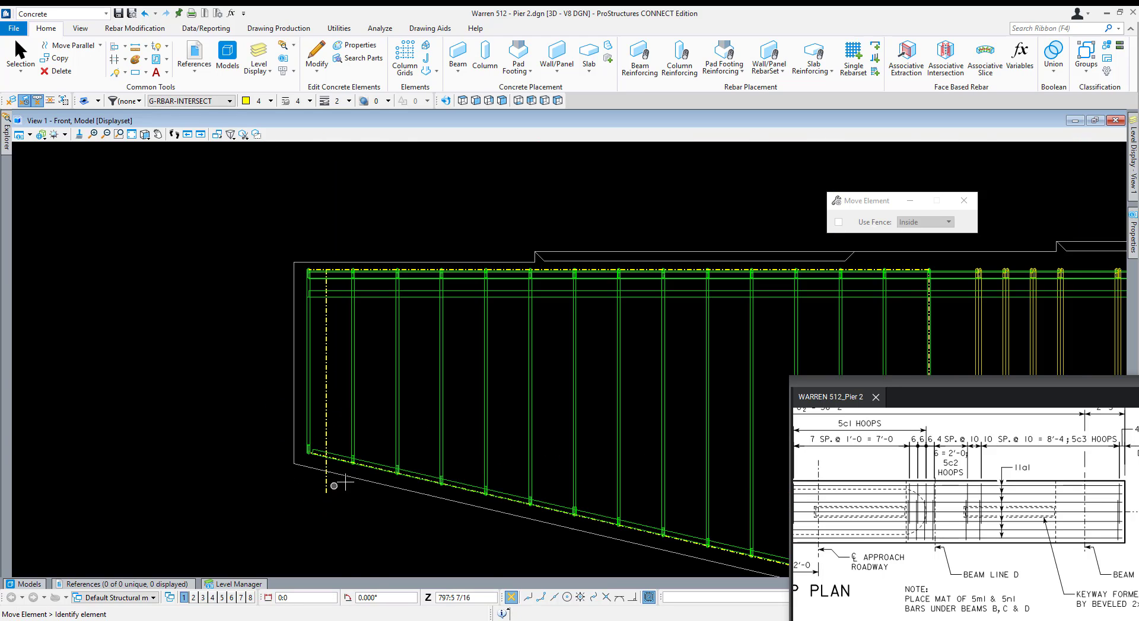
key("Escape")
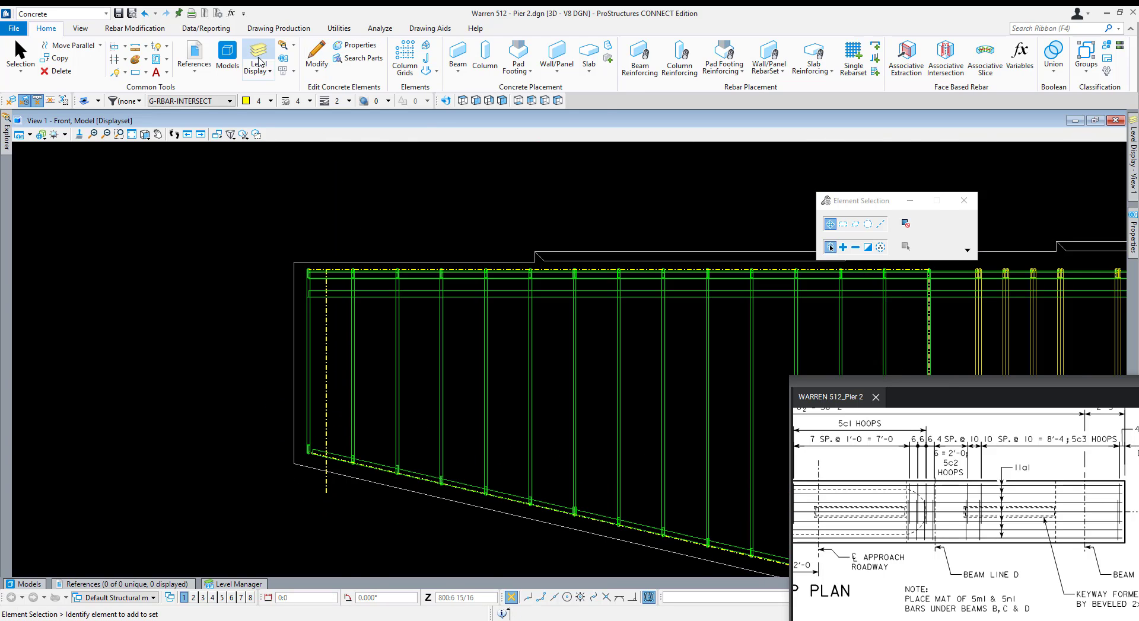
Trim the free ends of the top and sloped bottom guide lines to the moved vertical line with Trim Multiple.
left_click(330, 325)
left_click(115, 60)
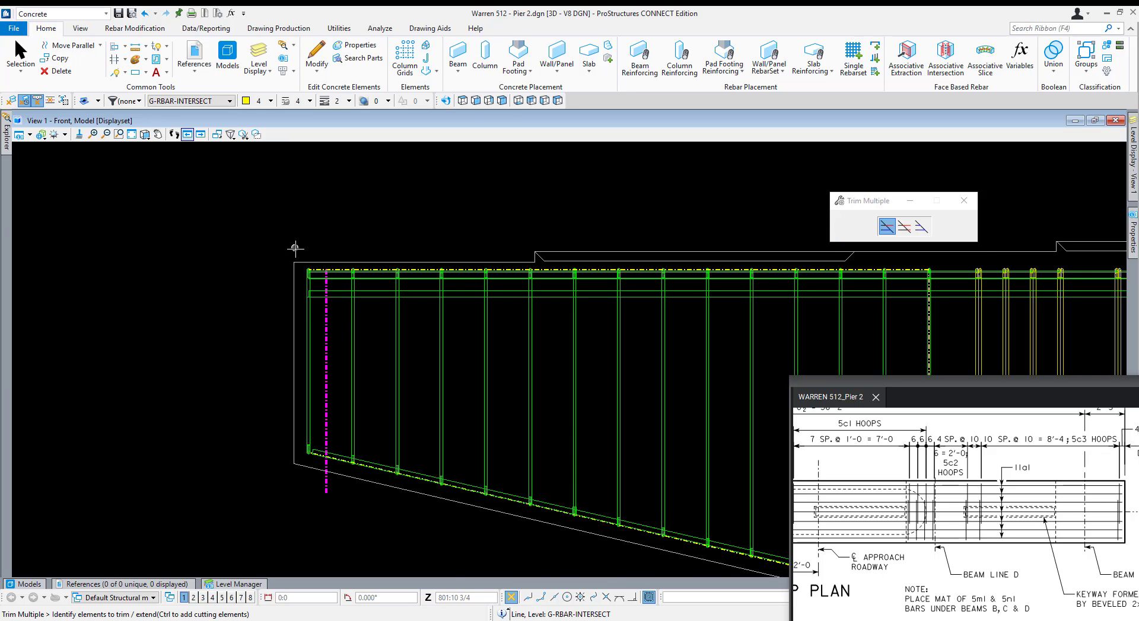
scroll(315, 274, "up", 2)
scroll(315, 274, "down", 2)
scroll(313, 470, "up", 2)
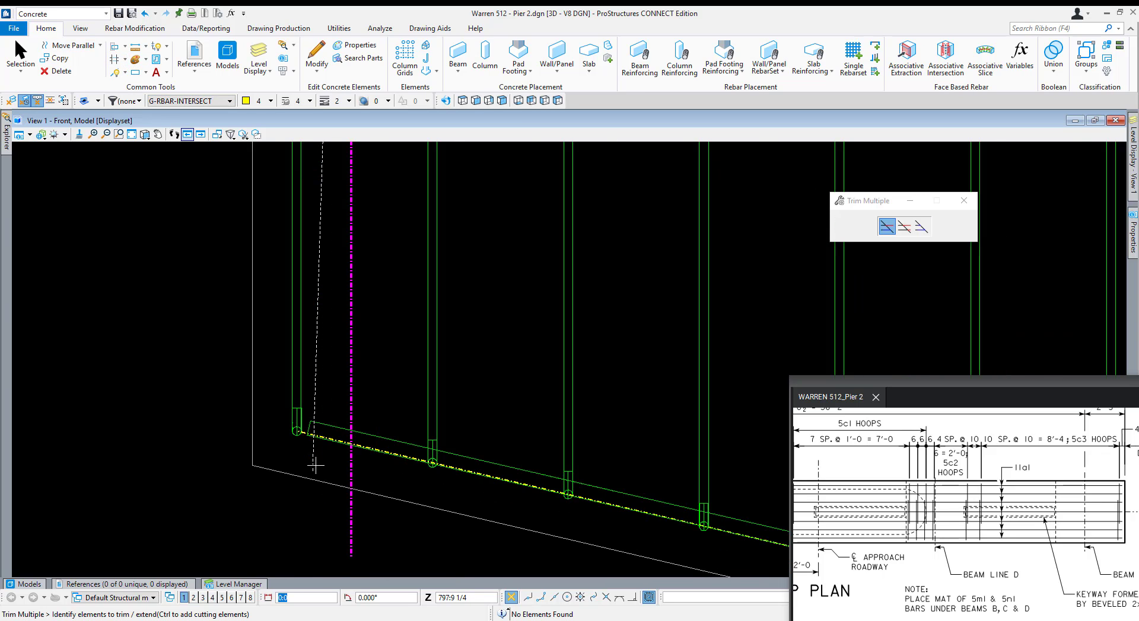
left_click(313, 474)
scroll(226, 525, "down", 1)
key("Escape")
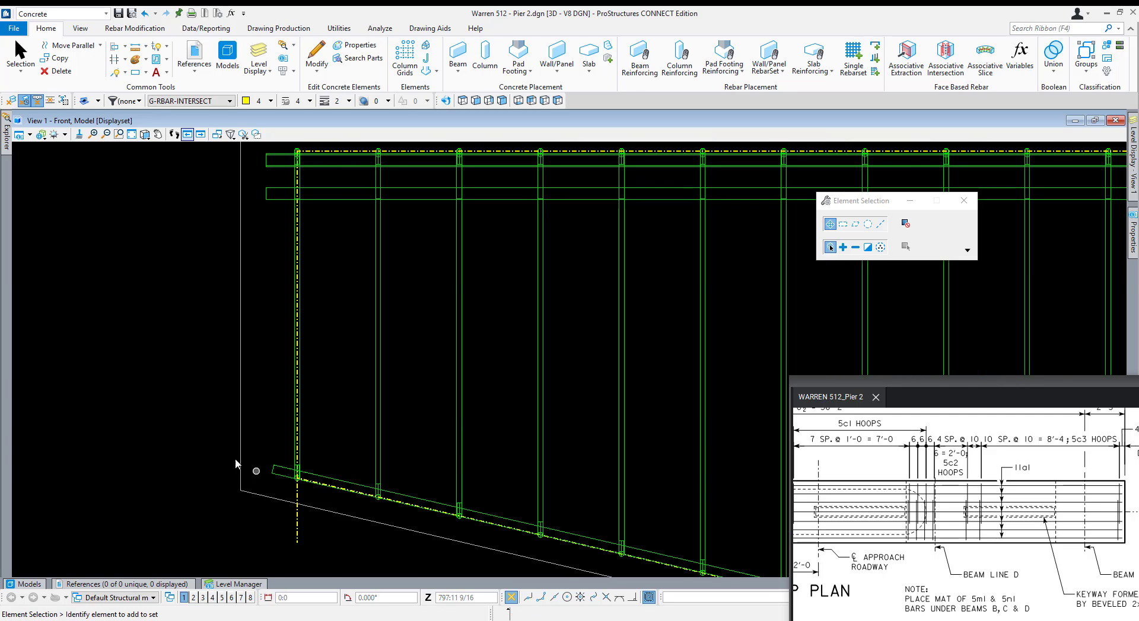
Open the cap beam's reinforcement for editing and select the 8b1 bars in its longitudinal reinforcing.
scroll(240, 461, "down", 2)
left_click(264, 468)
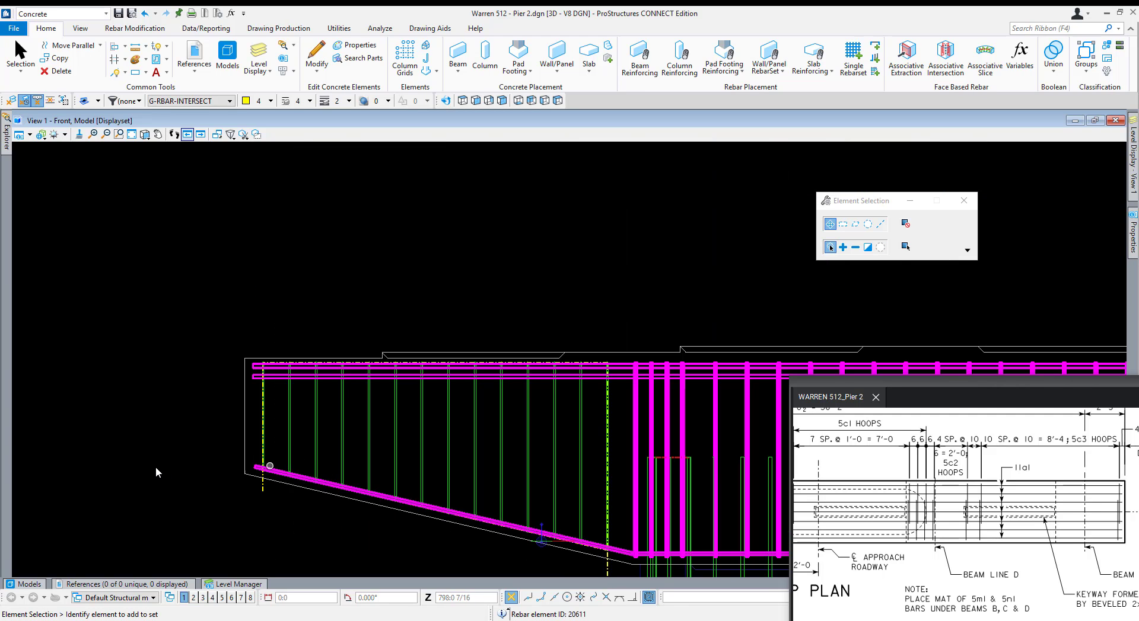
left_click(156, 468)
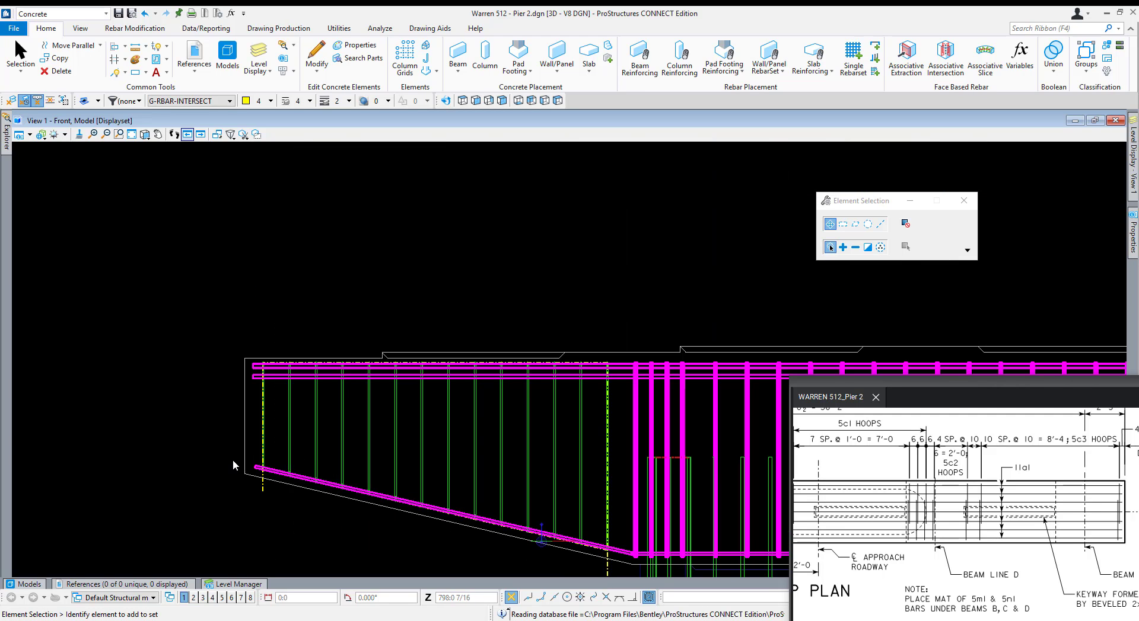
double_click(266, 352)
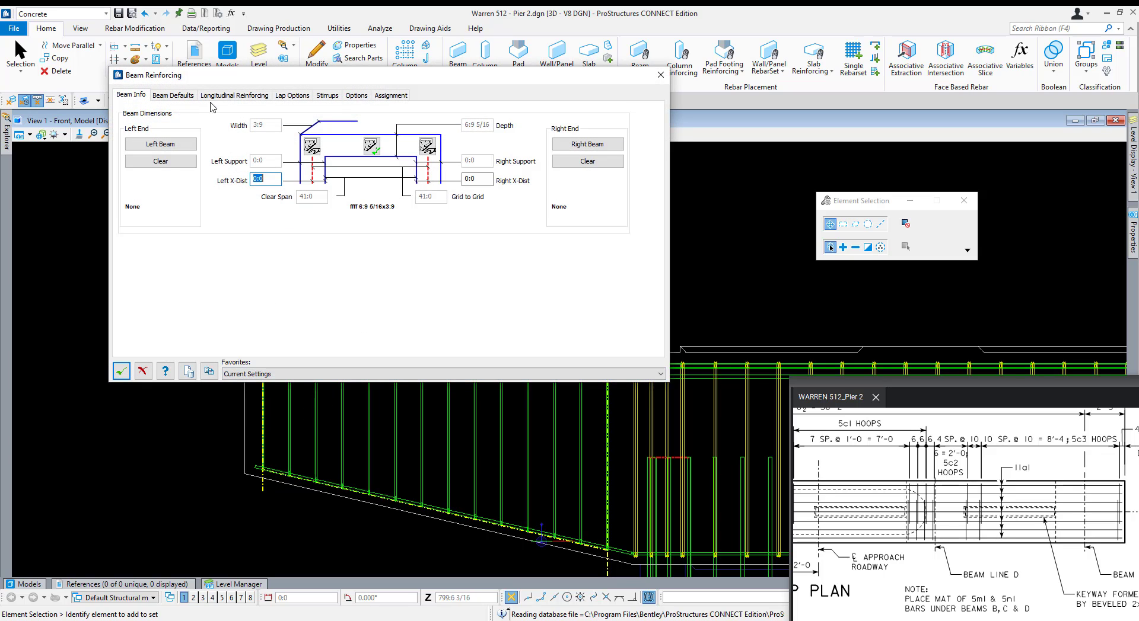
left_click(234, 95)
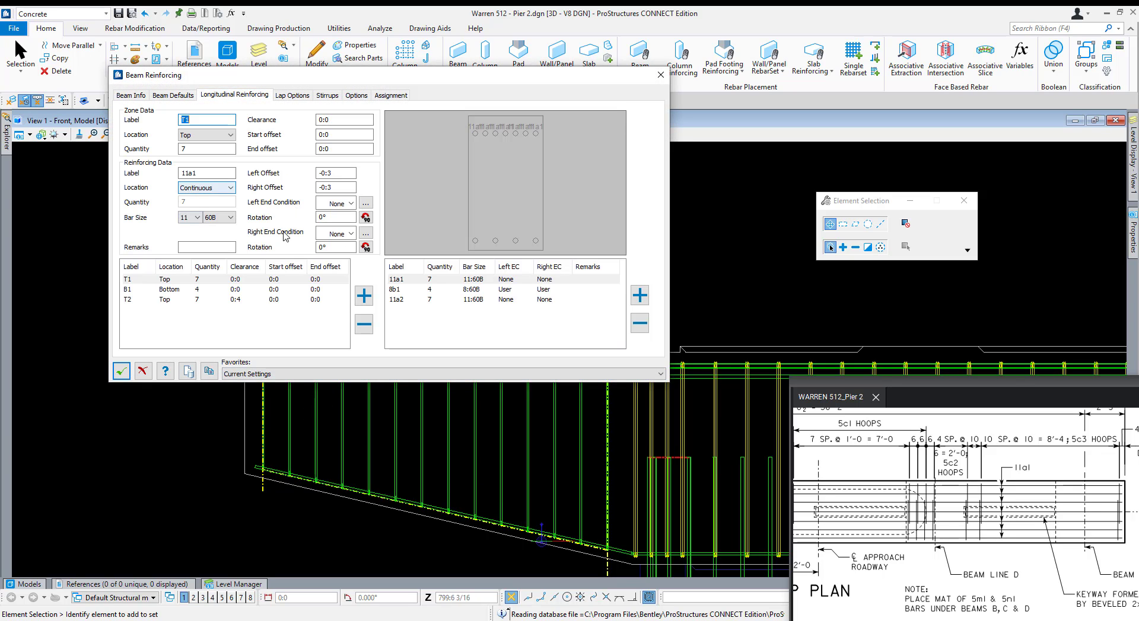
left_click(449, 289)
Set the bend angle of the 8b1 bars' left end condition to 13.5°.
left_click(371, 204)
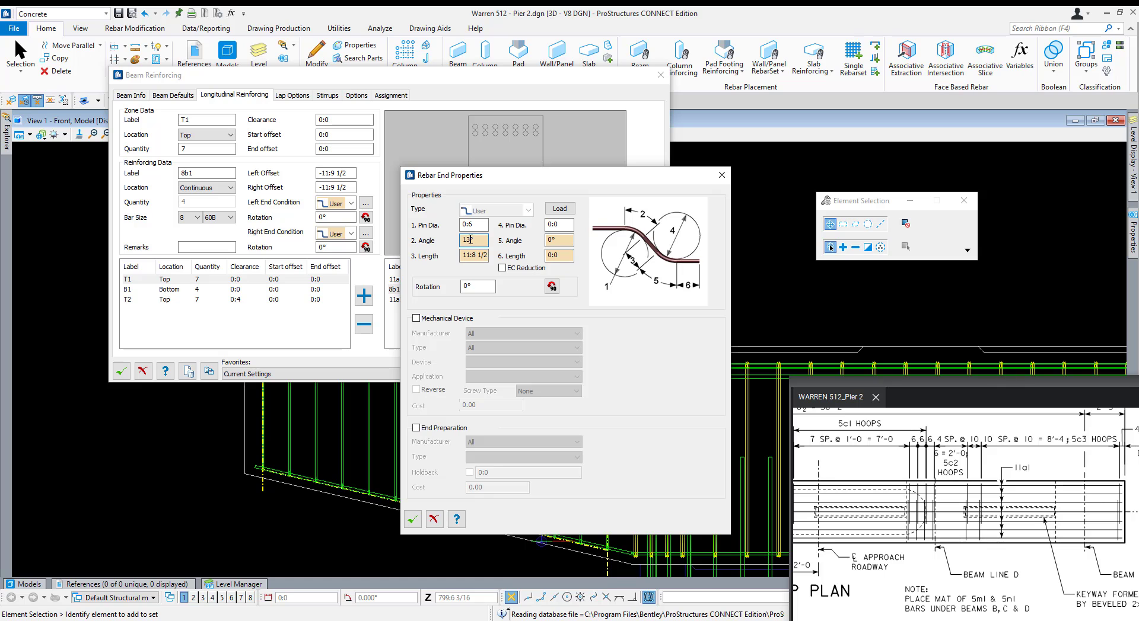
key("Tab")
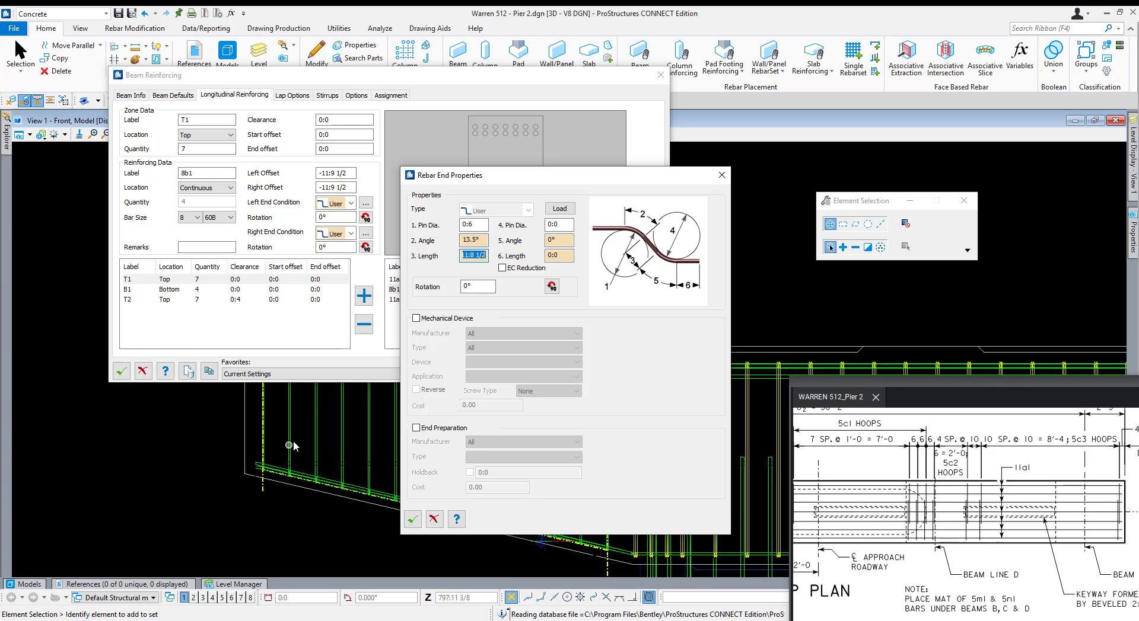
left_click(413, 520)
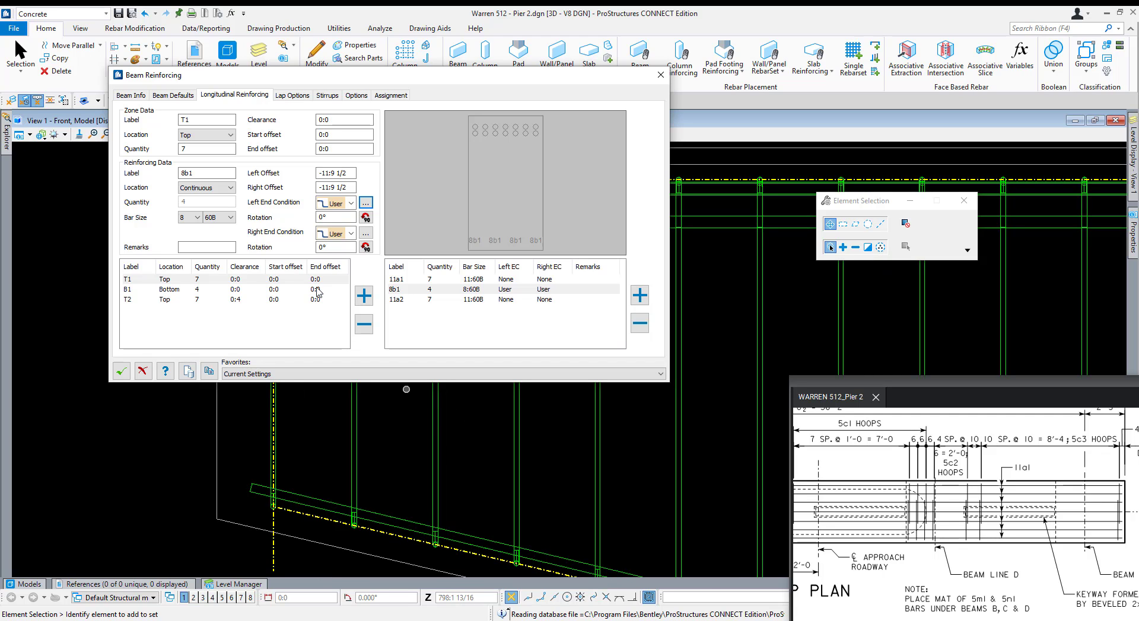
Set the bend angle of the 8b1 bars to 13.2° at both ends and apply the beam reinforcement changes.
left_click(366, 203)
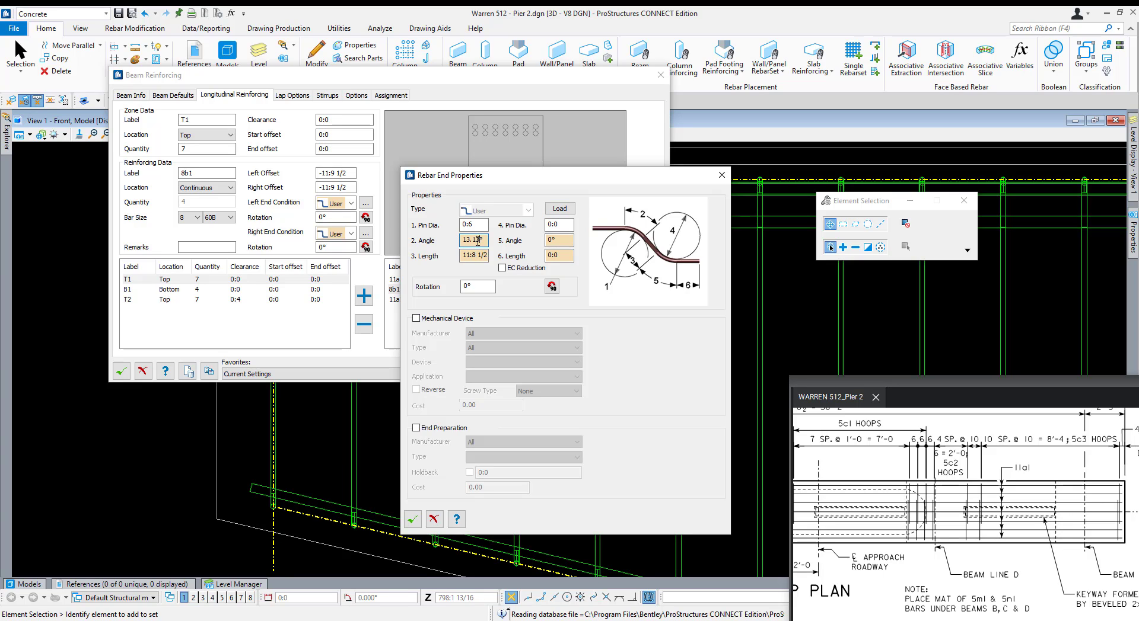
key("Tab")
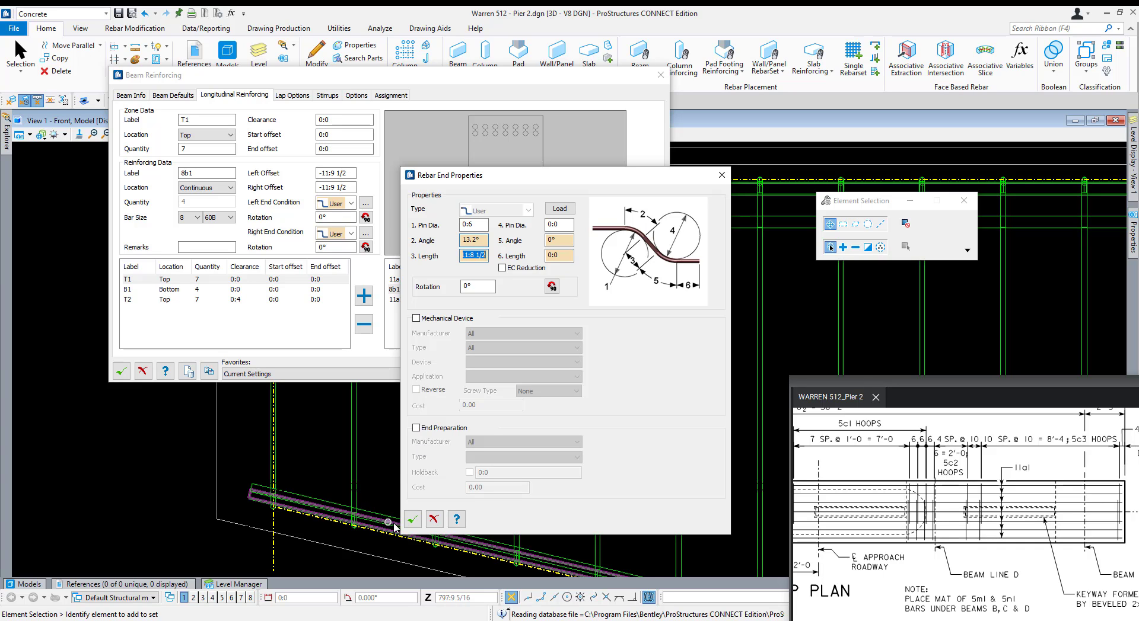
left_click(413, 520)
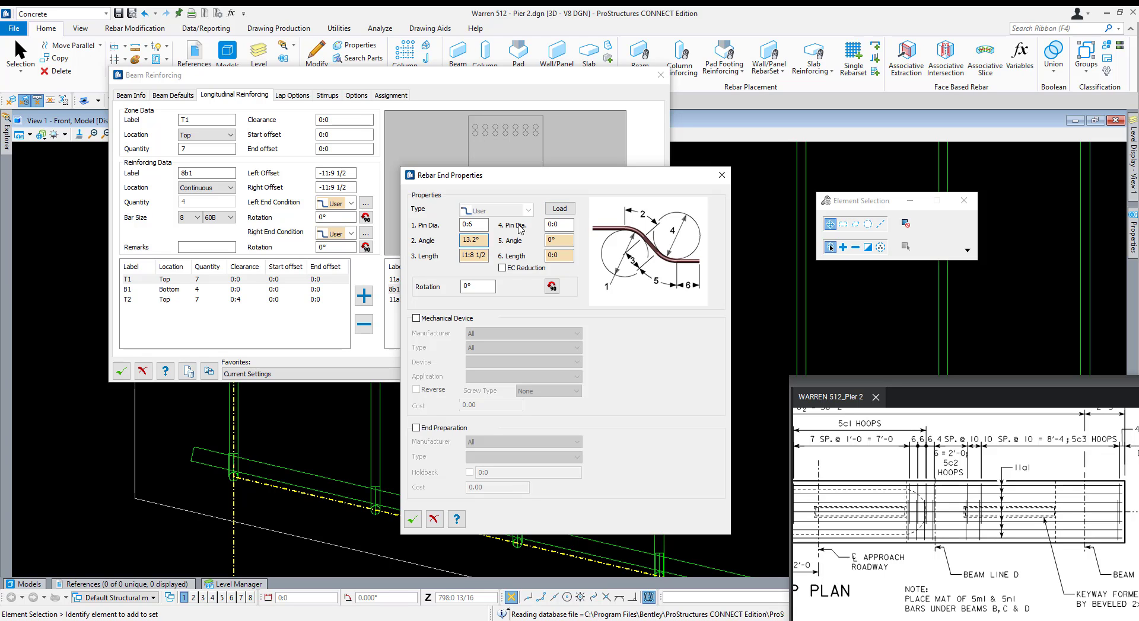
left_click(412, 519)
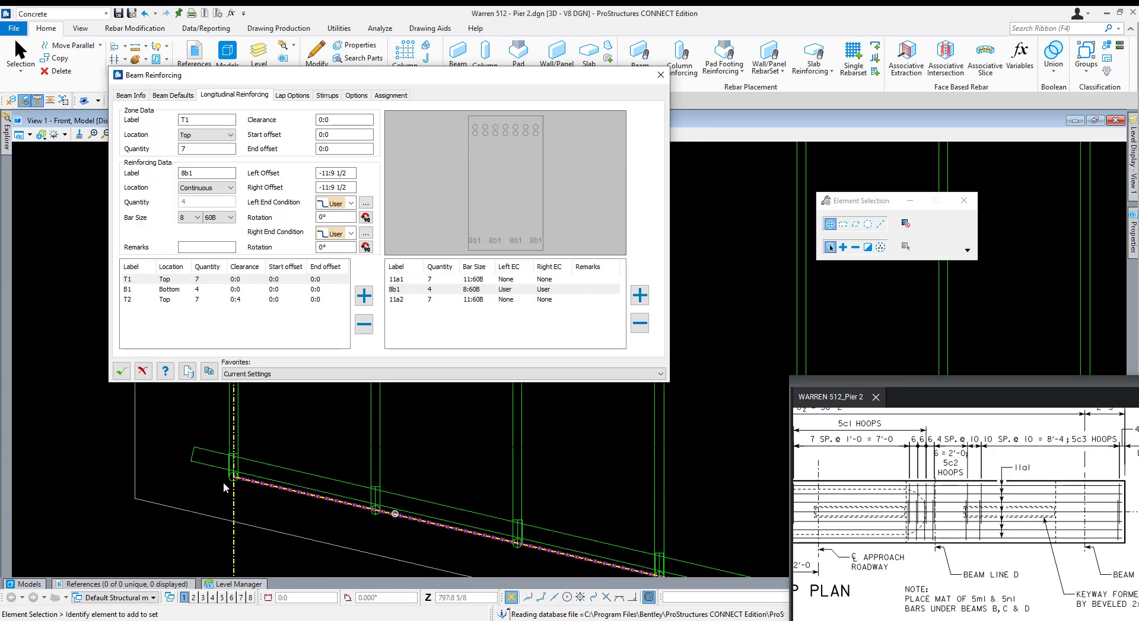
scroll(175, 470, "down", 4)
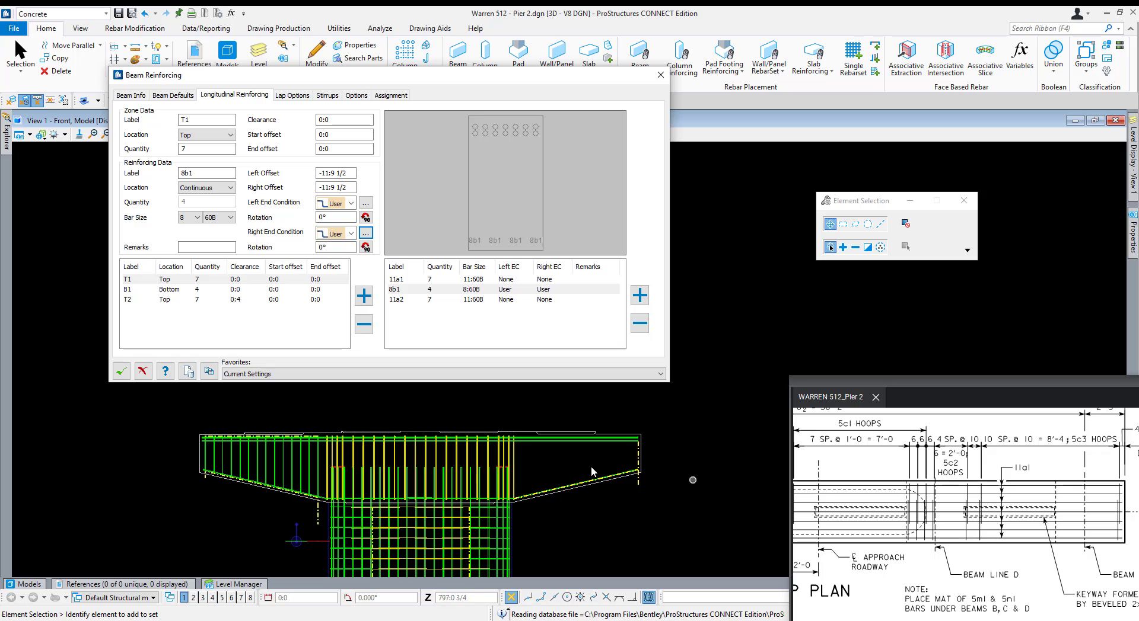
left_click(127, 373)
Delete the two vertical trimming lines at the free end and column side of the cantilever.
scroll(243, 462, "up", 3)
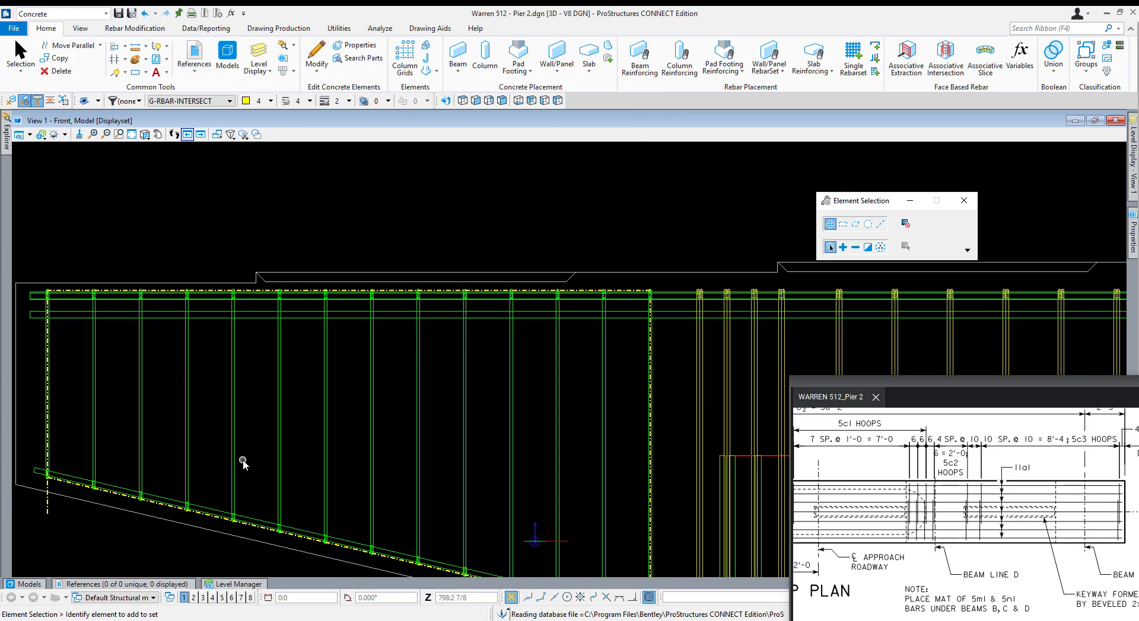
scroll(49, 505, "down", 4)
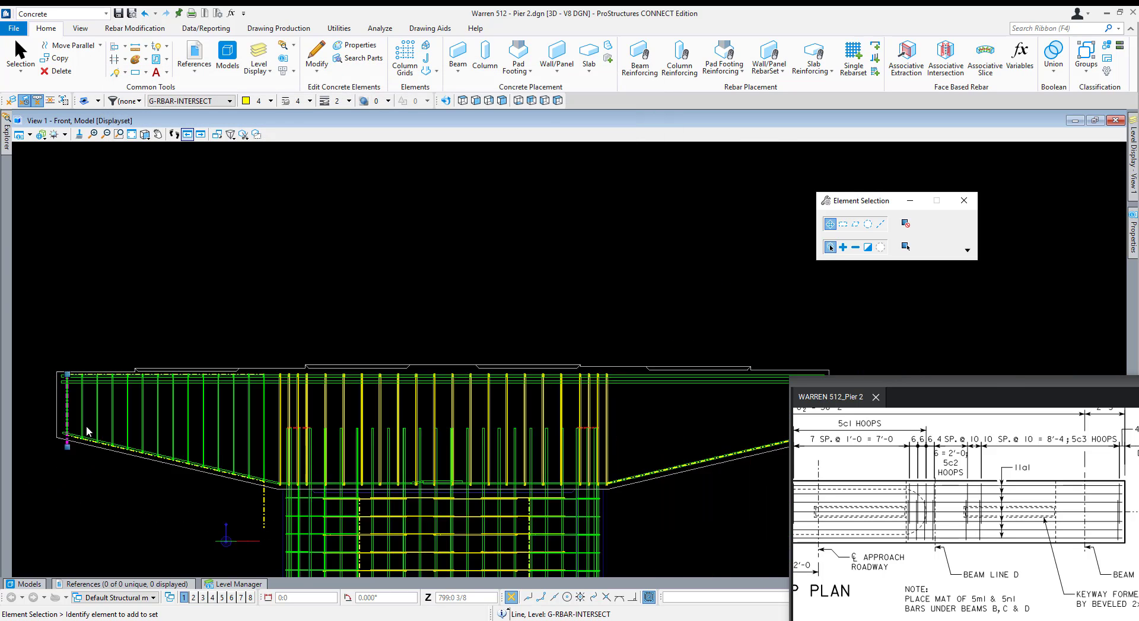
scroll(198, 472, "up", 4)
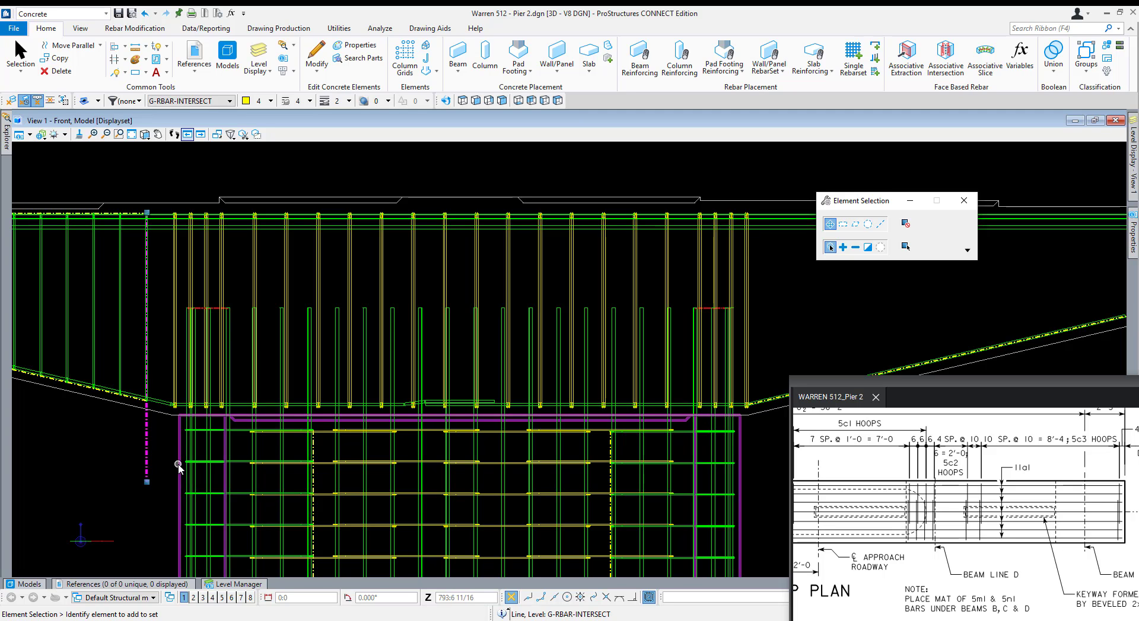
scroll(397, 477, "down", 2)
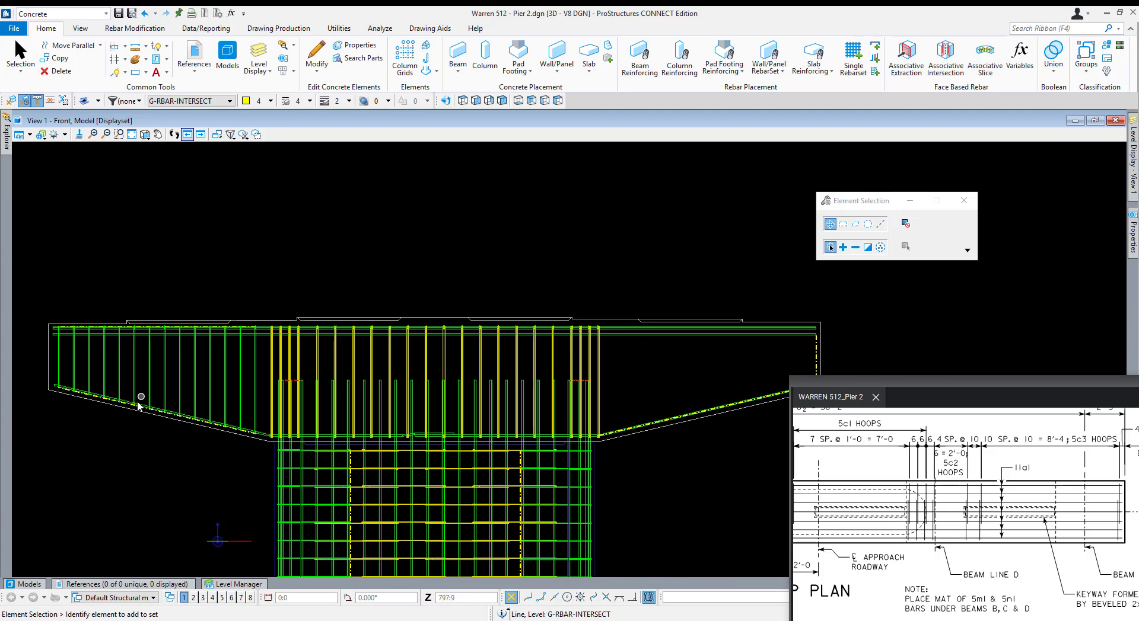
Examine from above how the cantilever's varying stirrups and guide lines align with the longitudinal bars along both edges.
left_click(462, 101)
middle_click_drag(284, 368, 312, 372)
key("Escape")
scroll(284, 365, "up", 4)
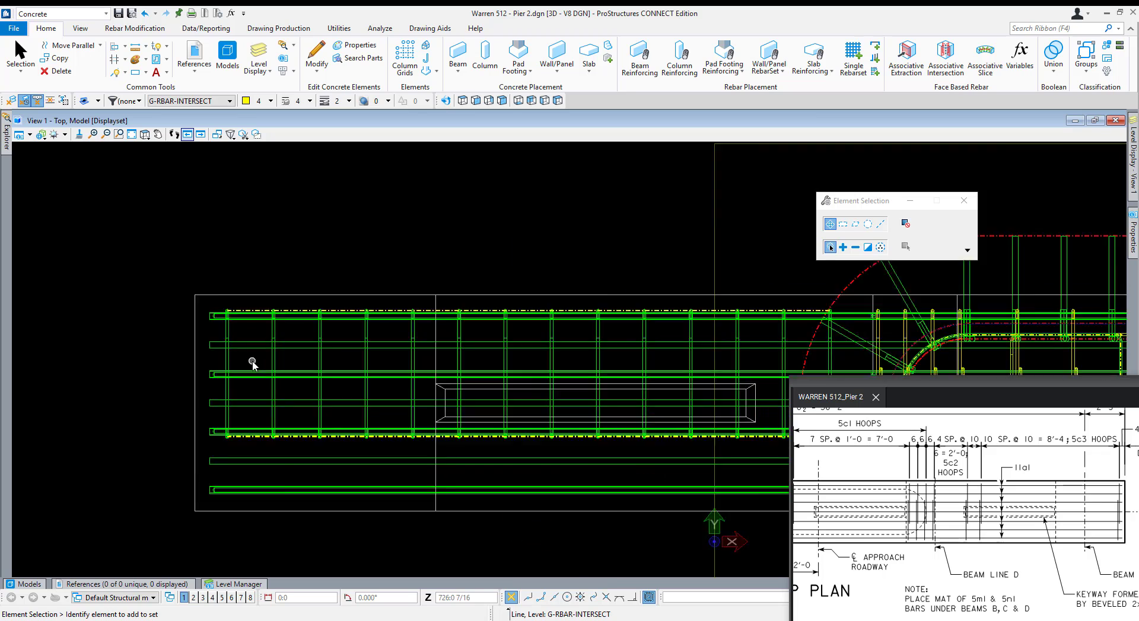
scroll(237, 267, "up", 4)
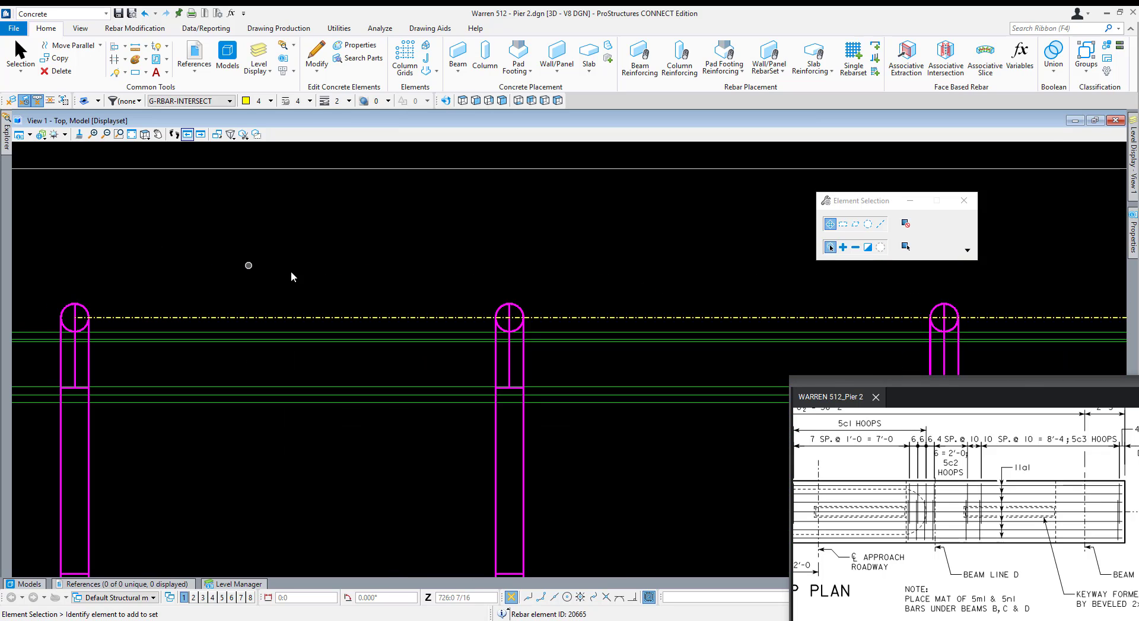
scroll(332, 257, "down", 3)
scroll(333, 475, "down", 3)
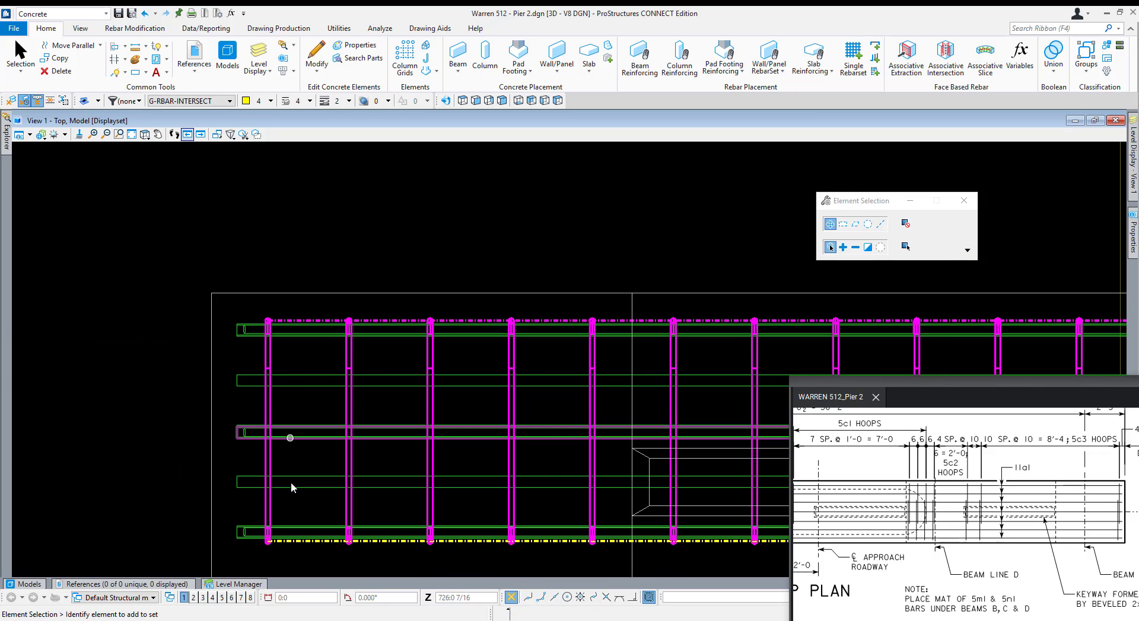
scroll(301, 494, "up", 3)
scroll(350, 532, "down", 3)
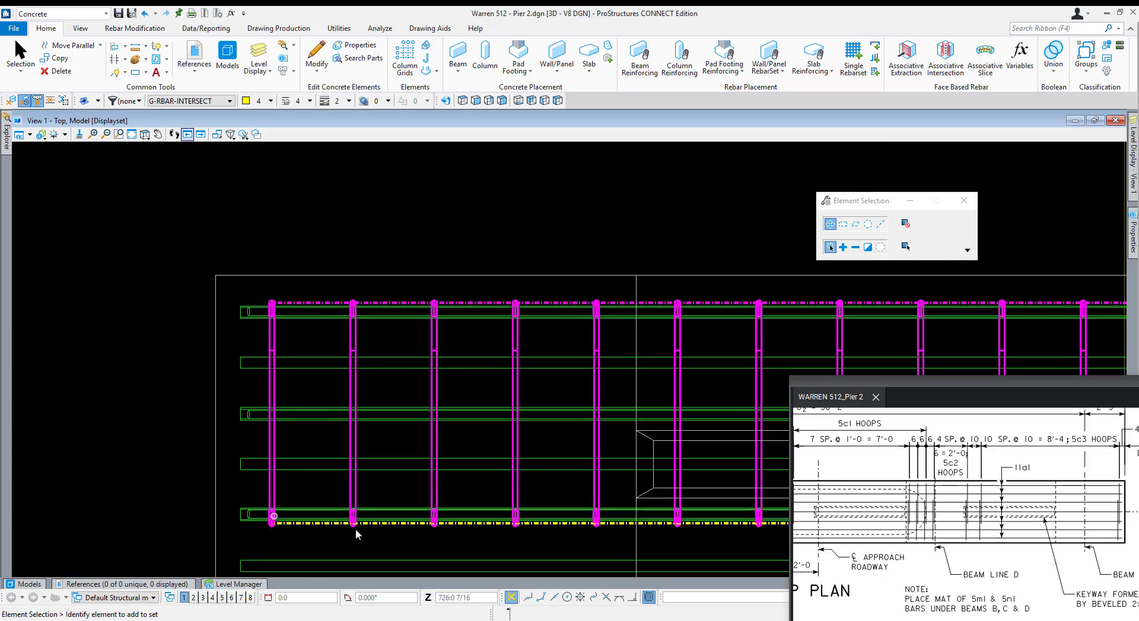
scroll(447, 490, "up", 8)
scroll(385, 472, "down", 3)
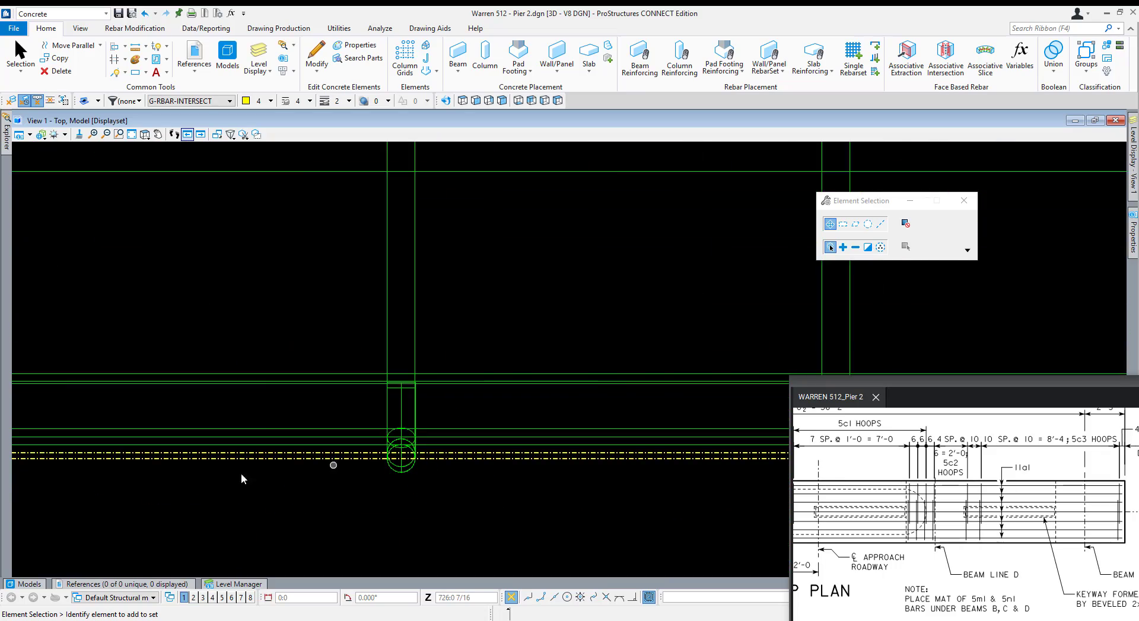
middle_click_drag(242, 474, 741, 321, "shift")
left_click(462, 101)
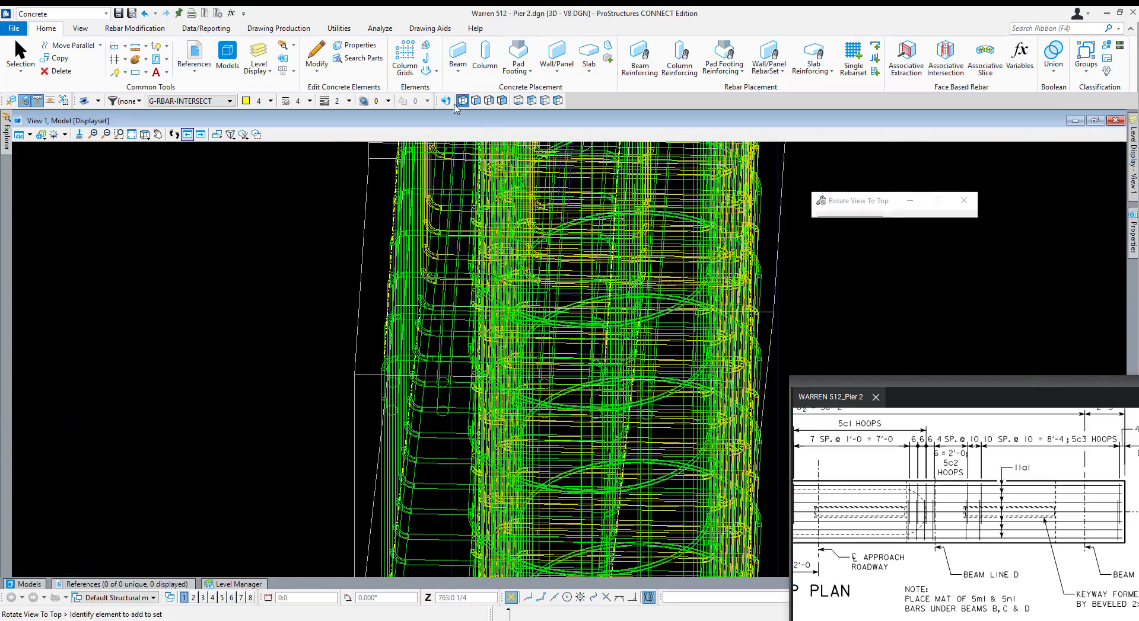
scroll(515, 418, "up", 2)
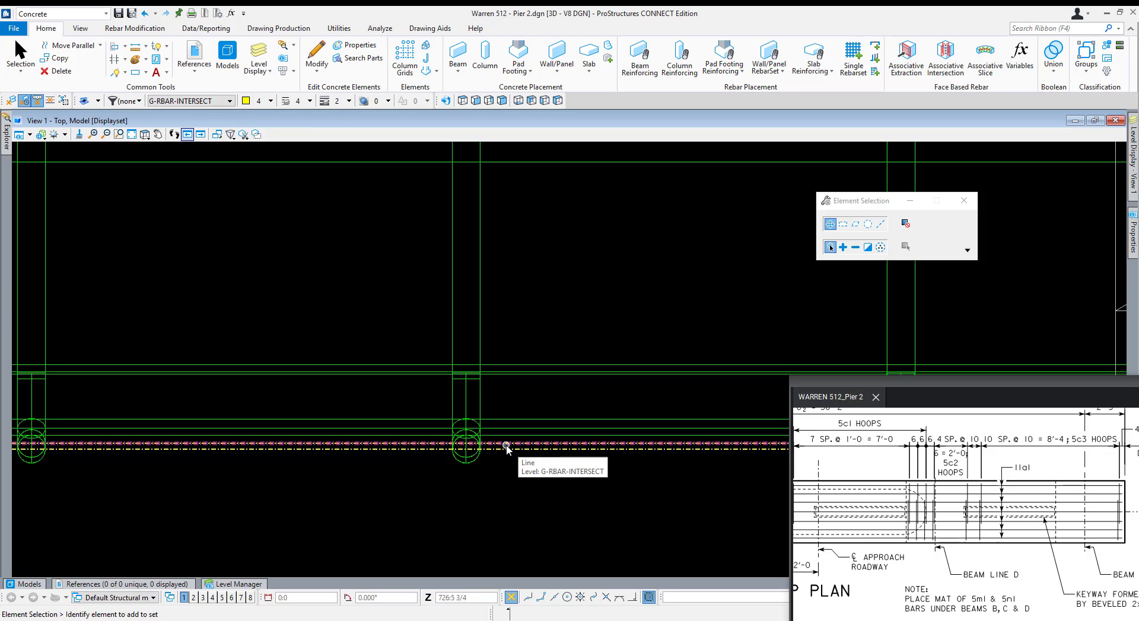
scroll(506, 446, "down", 5)
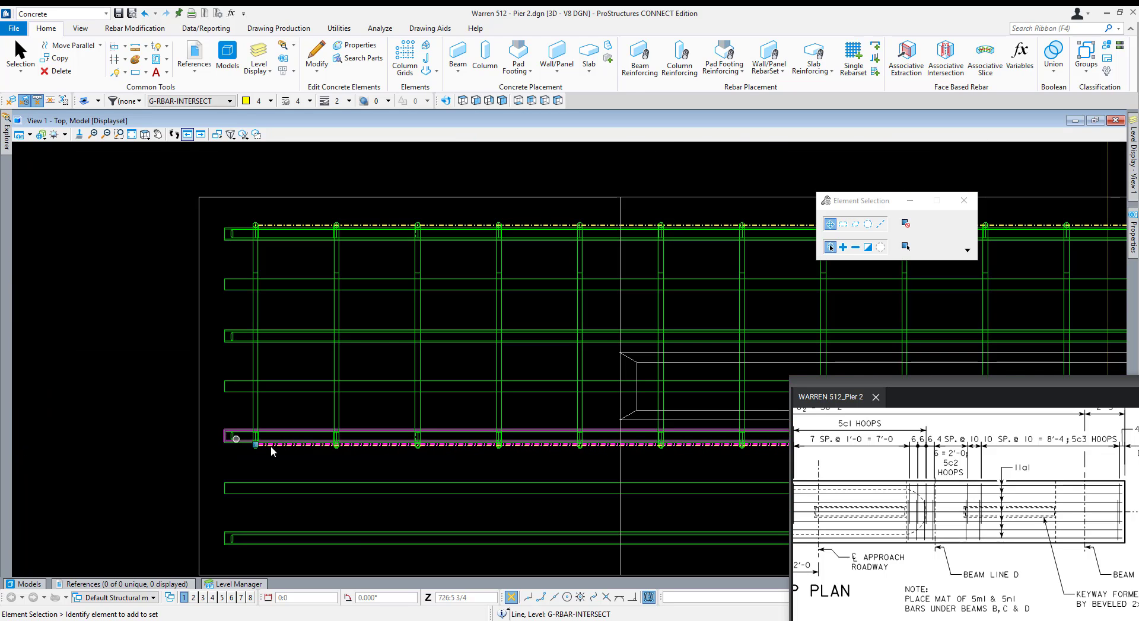
scroll(264, 445, "up", 5)
key("m")
left_click(306, 453)
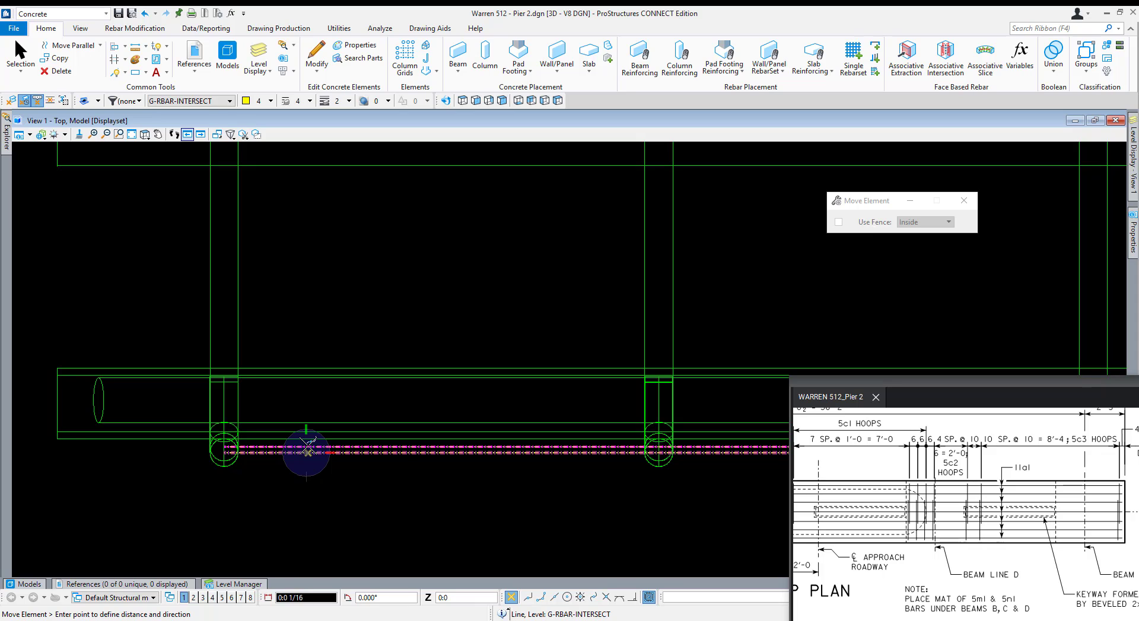
right_click(309, 453)
scroll(311, 450, "up", 5)
key("m")
right_click(351, 521)
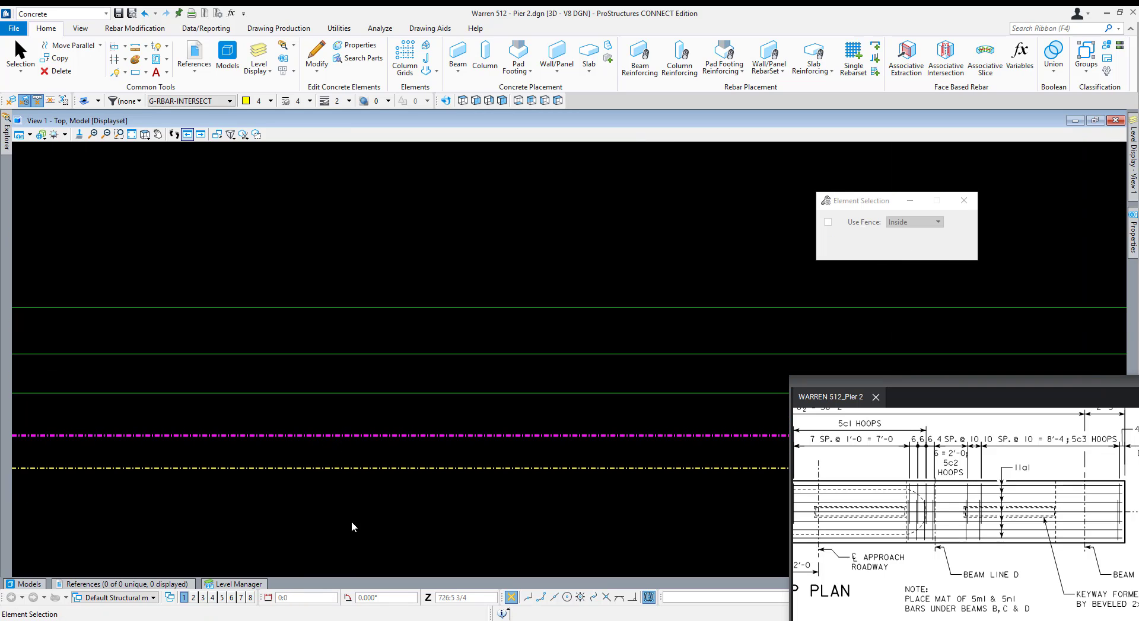
left_click(351, 521)
Move the outer of the two nearly coincident guide lines 1/16 inch inward so they align in plan.
left_click(348, 466)
key("m")
left_click(350, 468)
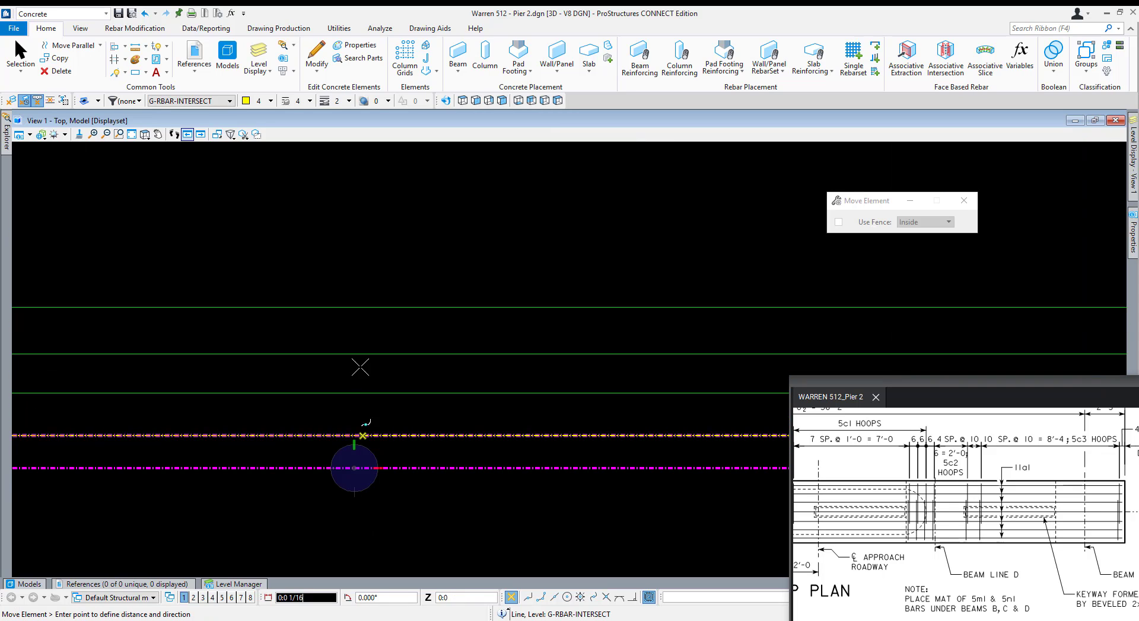
left_click(381, 435)
scroll(380, 435, "down", 5)
left_click(365, 468)
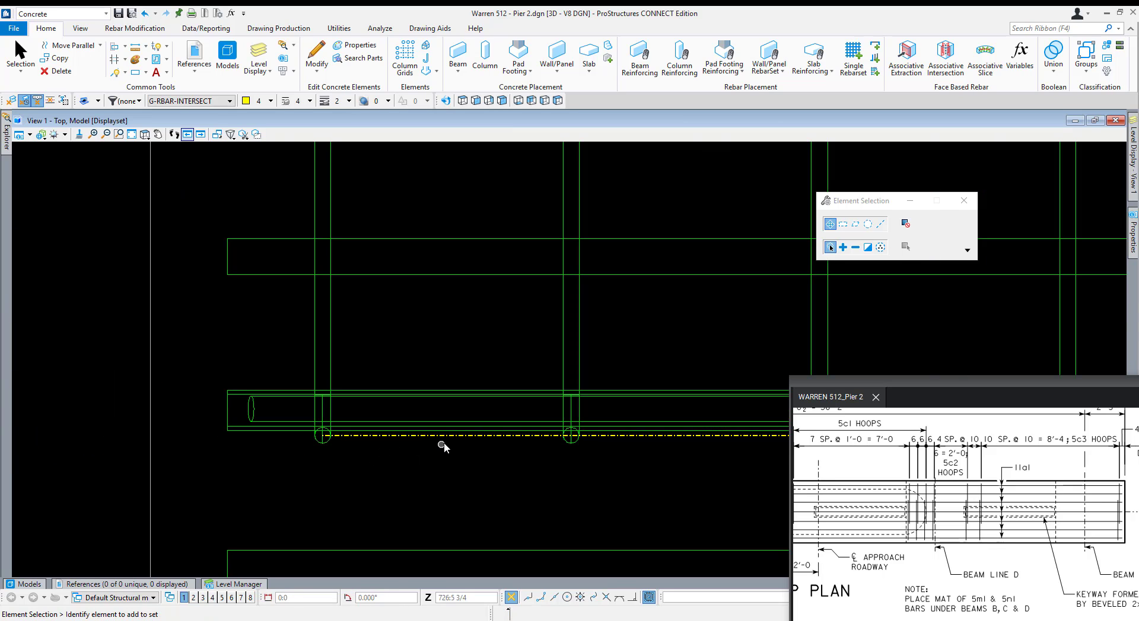
scroll(344, 437, "up", 5)
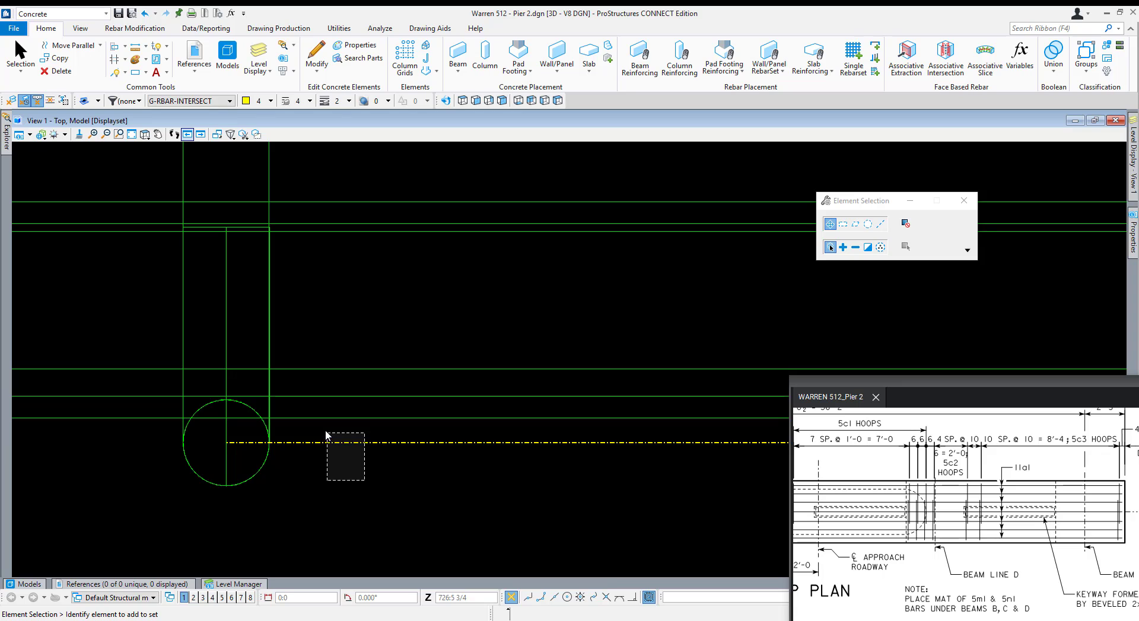
key("3")
key("2")
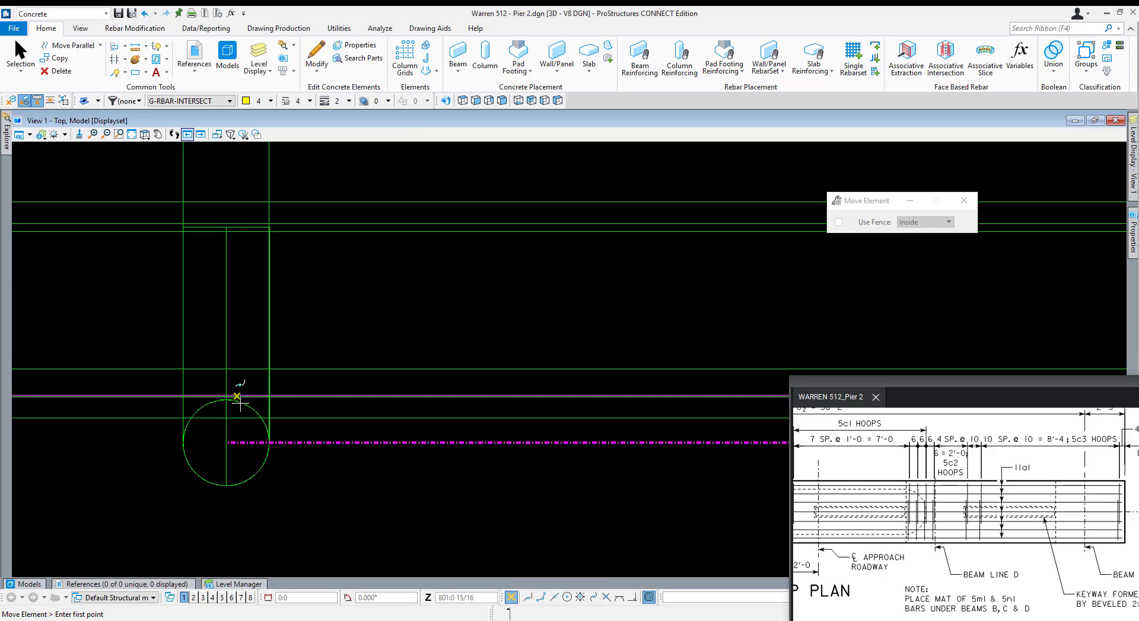
left_click(240, 404)
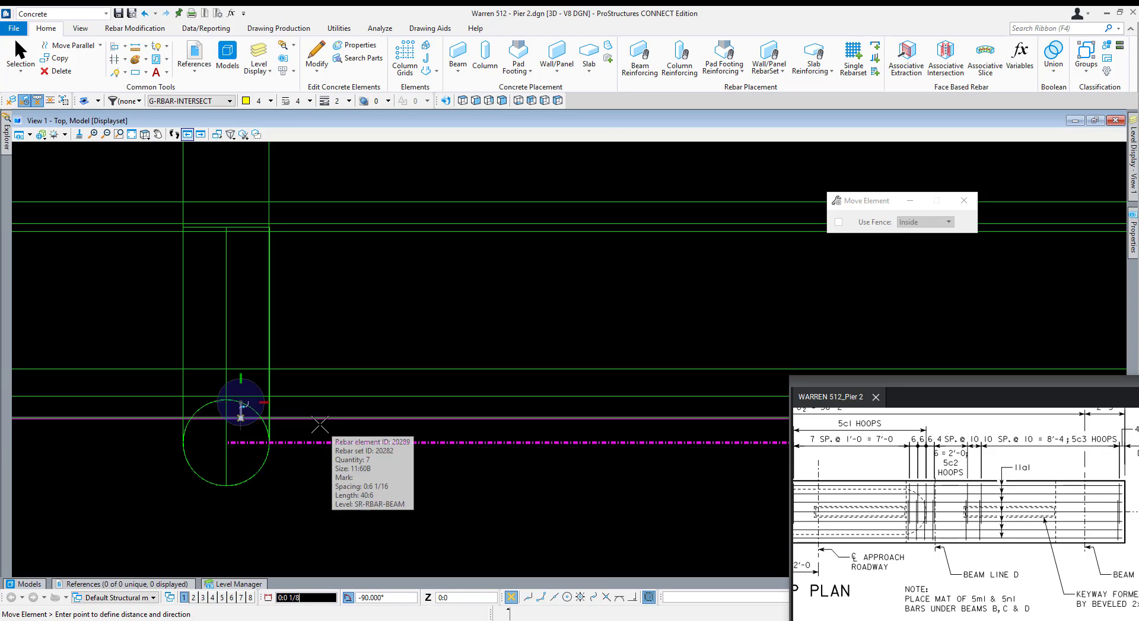
key("Escape")
Examine the selected guide lines in plan from the cantilever's free end to the stirrups over the column.
scroll(320, 444, "down", 5)
scroll(300, 469, "down", 3)
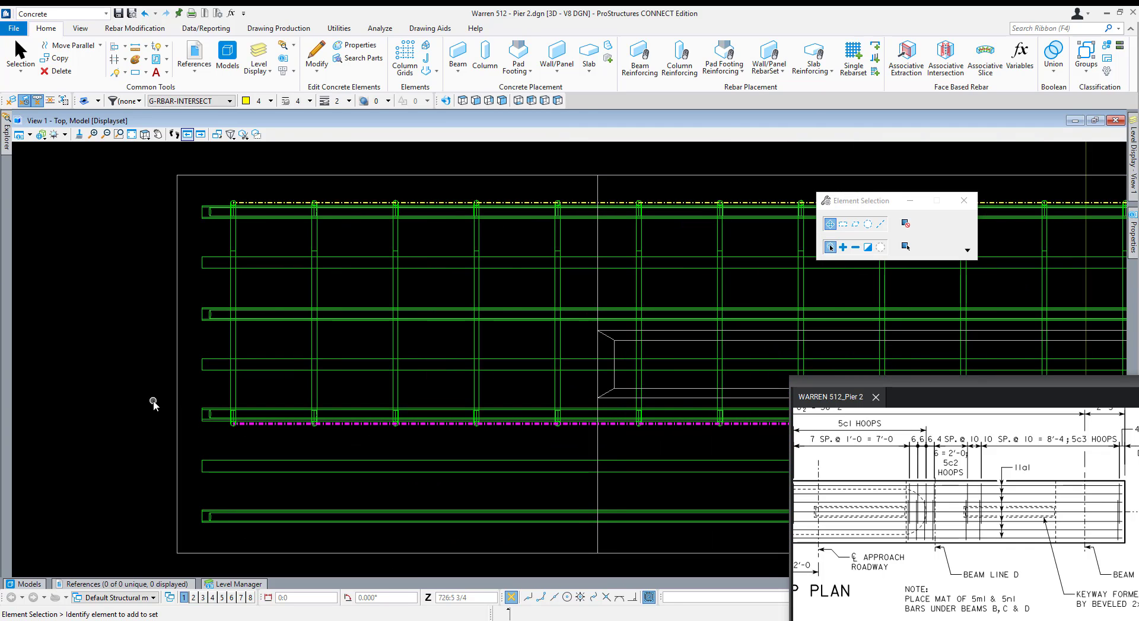
scroll(368, 205, "up", 4)
scroll(267, 241, "down", 4)
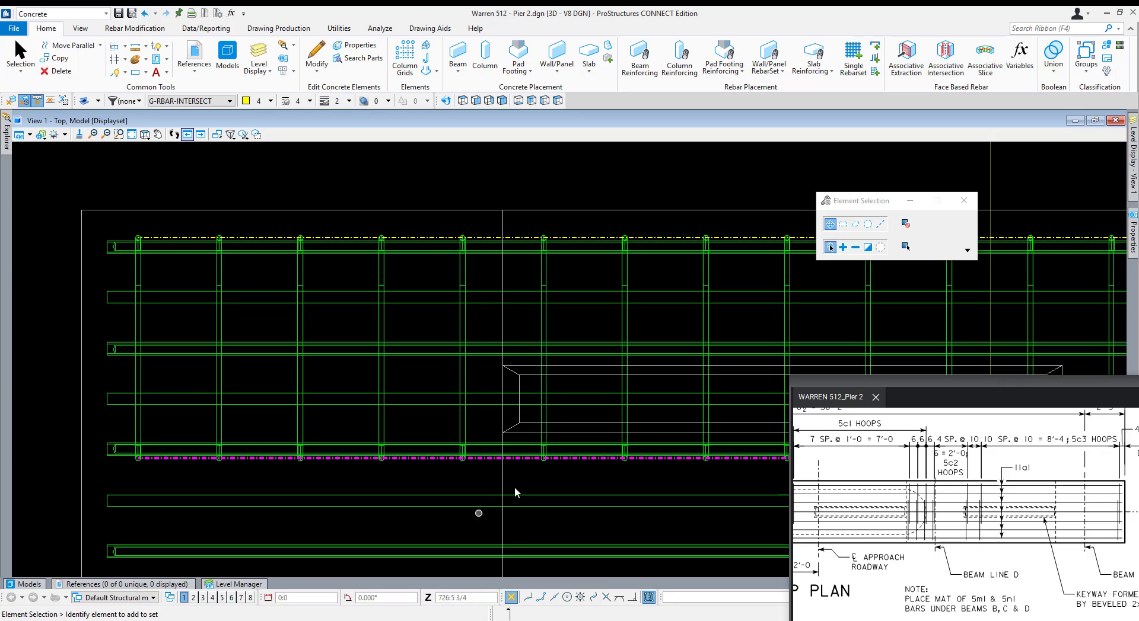
middle_click_drag(648, 494, 431, 503)
middle_click_drag(605, 491, 415, 498)
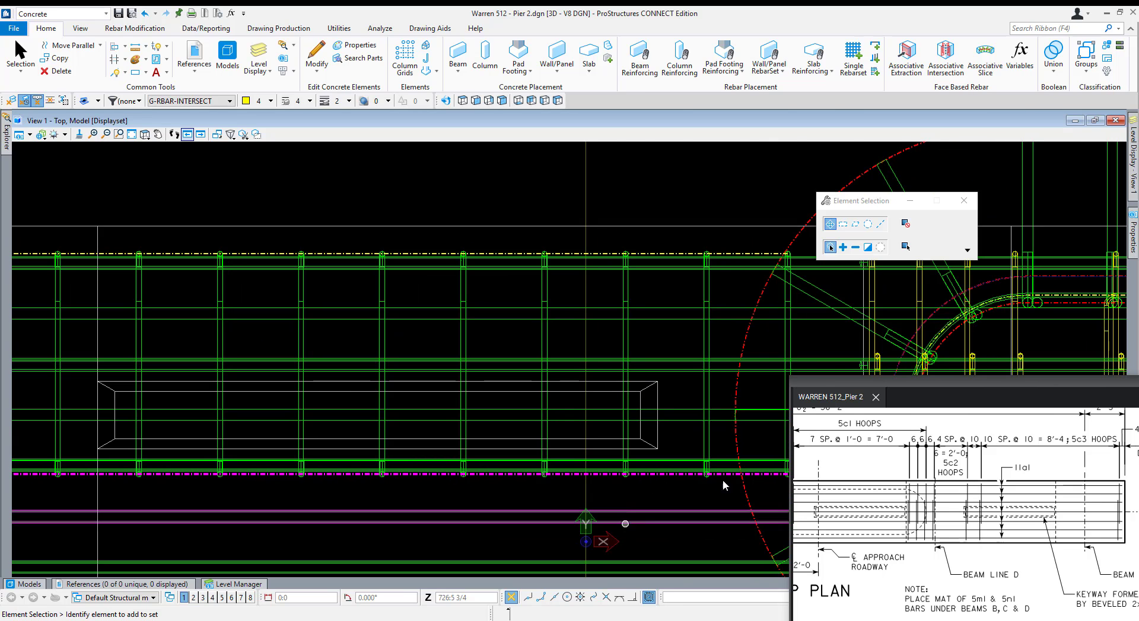
scroll(514, 462, "down", 3)
scroll(552, 465, "up", 3)
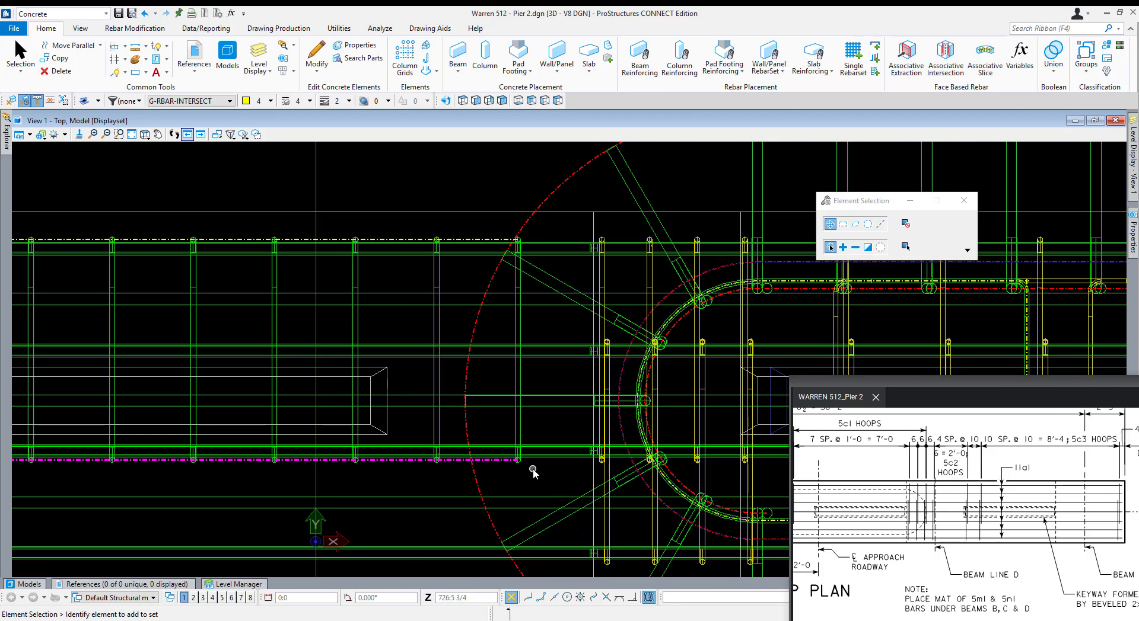
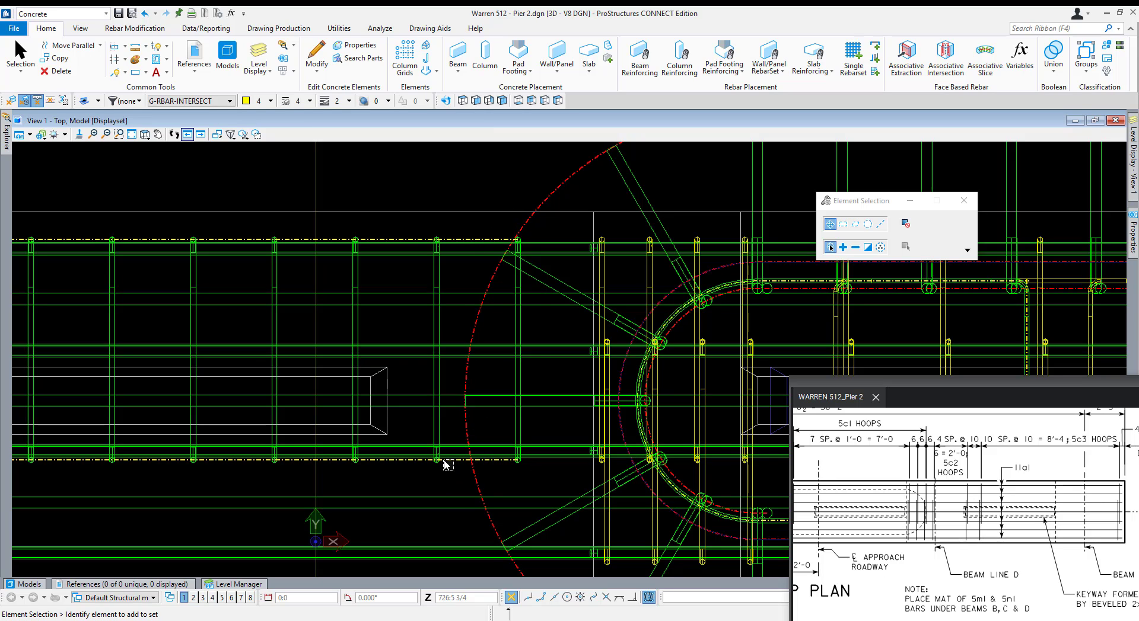
Copy the cantilever's varying stirrups and both outer guide lines across the beam width to form the second, overlapping hoop row.
left_click(459, 241)
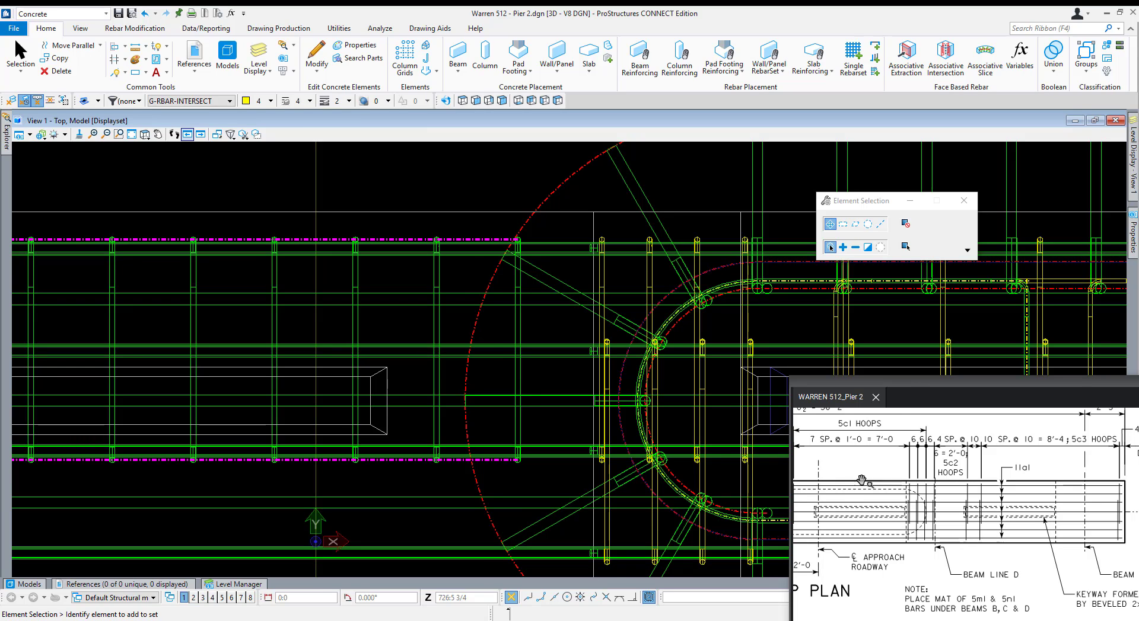
left_click_drag(911, 382, 840, 246)
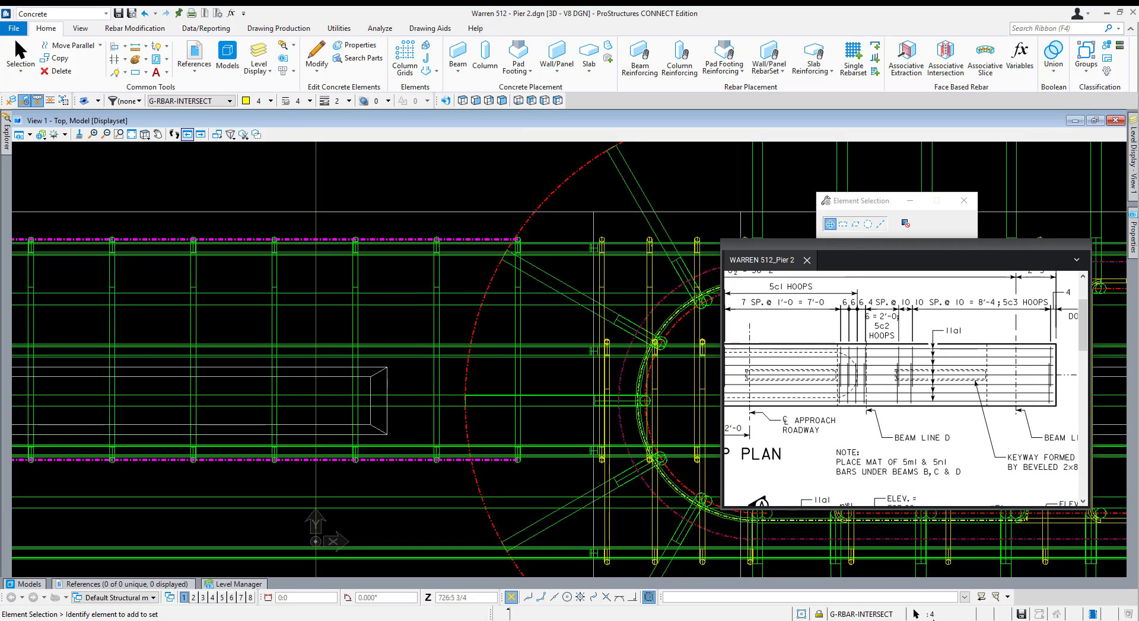
left_click(438, 429)
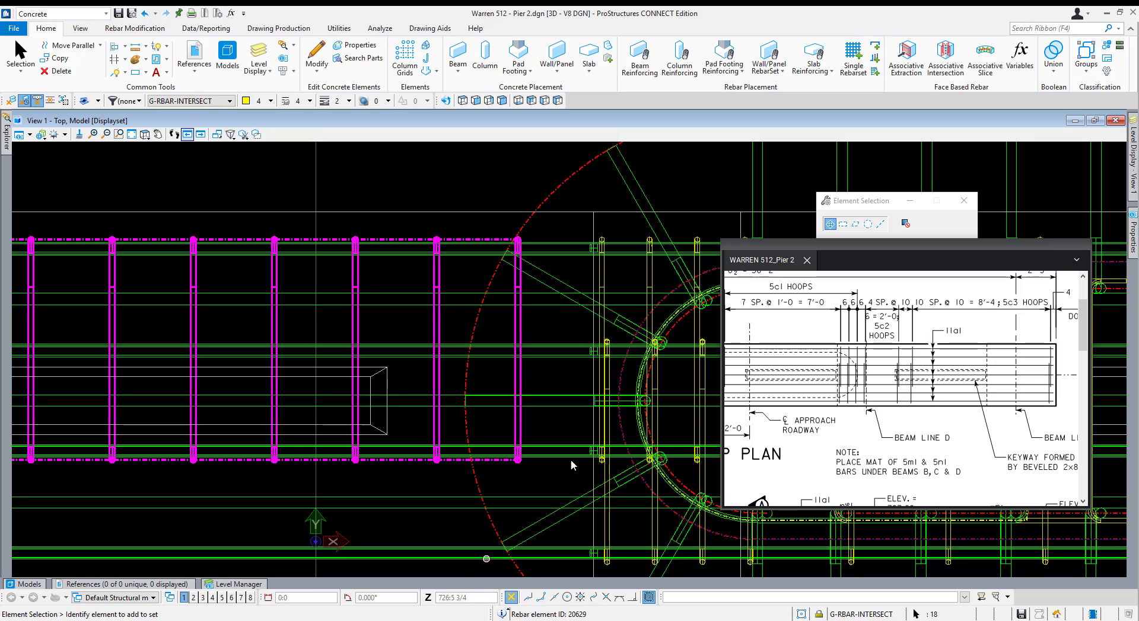
key("3")
key("1")
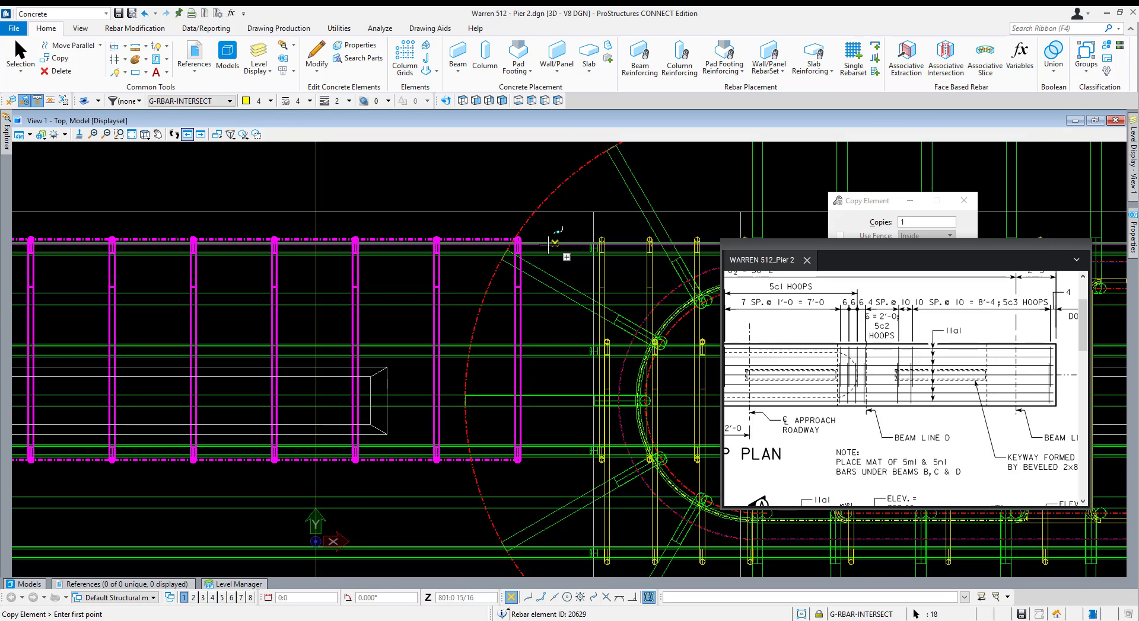
scroll(545, 240, "up", 4)
scroll(436, 229, "down", 3)
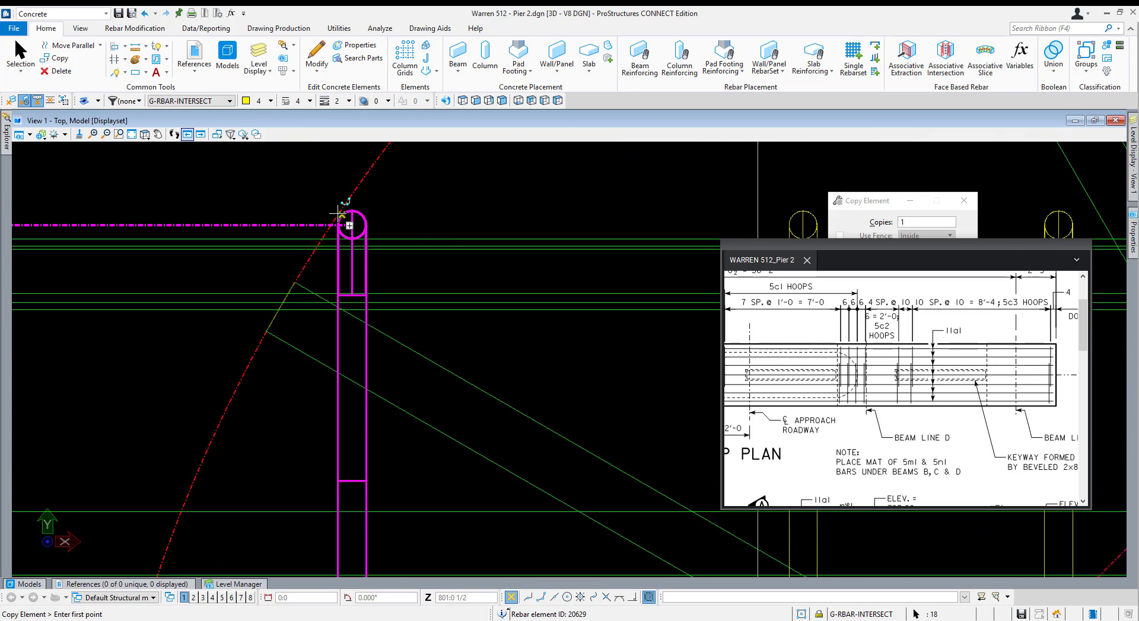
left_click(416, 239)
scroll(418, 203, "down", 3)
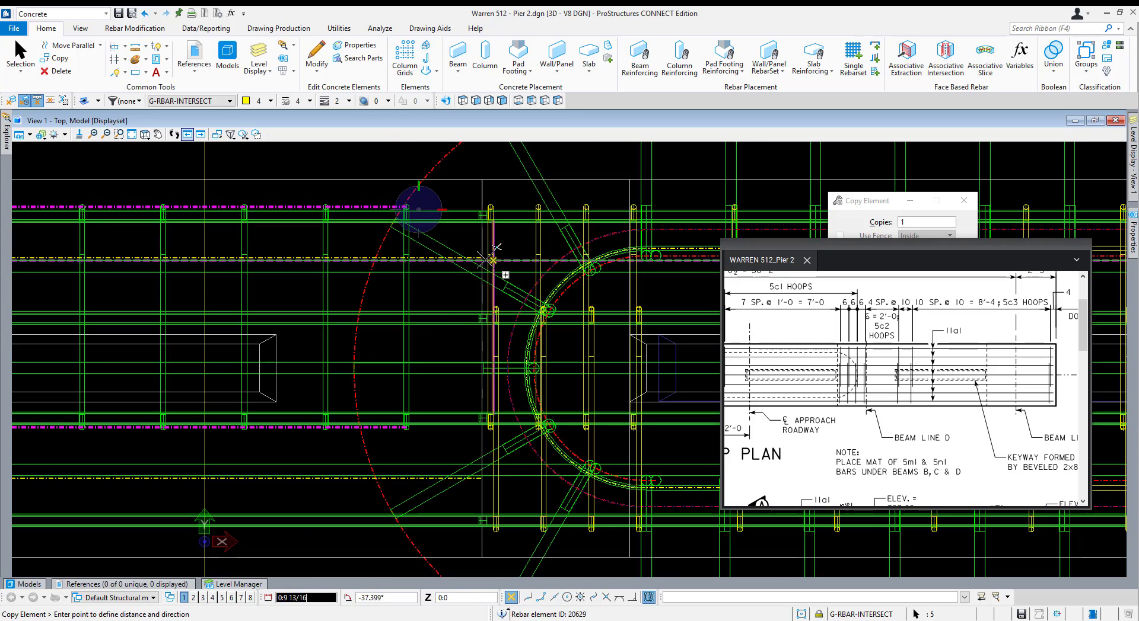
left_click(418, 308)
right_click(431, 300)
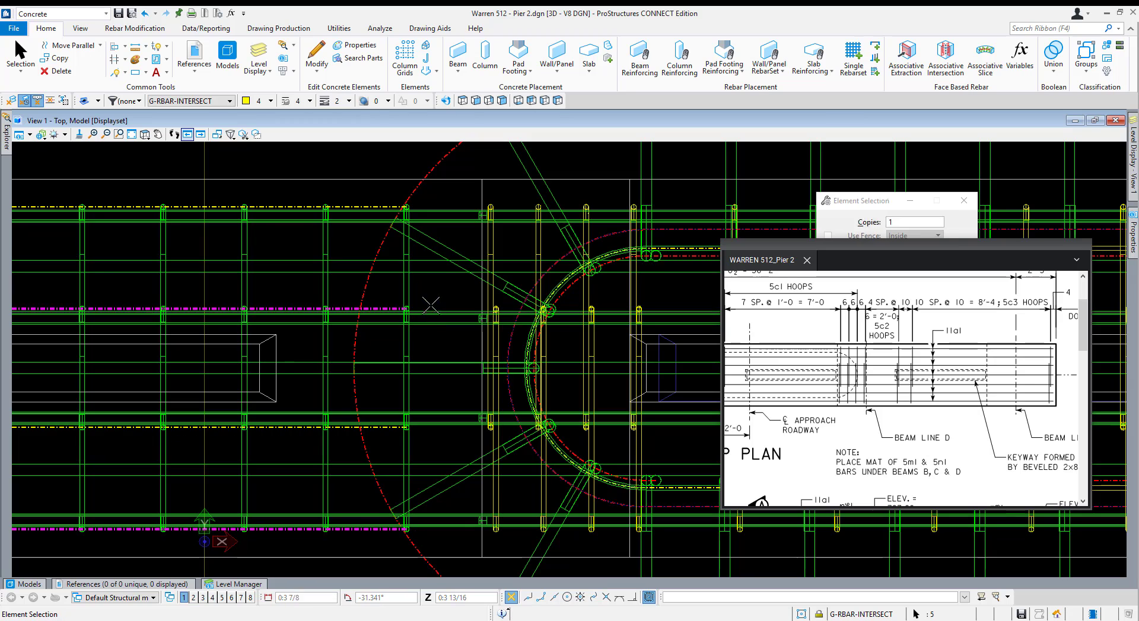
Isolate the copied stirrups, their two guide lines and the cap beam concrete in a display set.
scroll(409, 534, "up", 3)
scroll(436, 507, "down", 3)
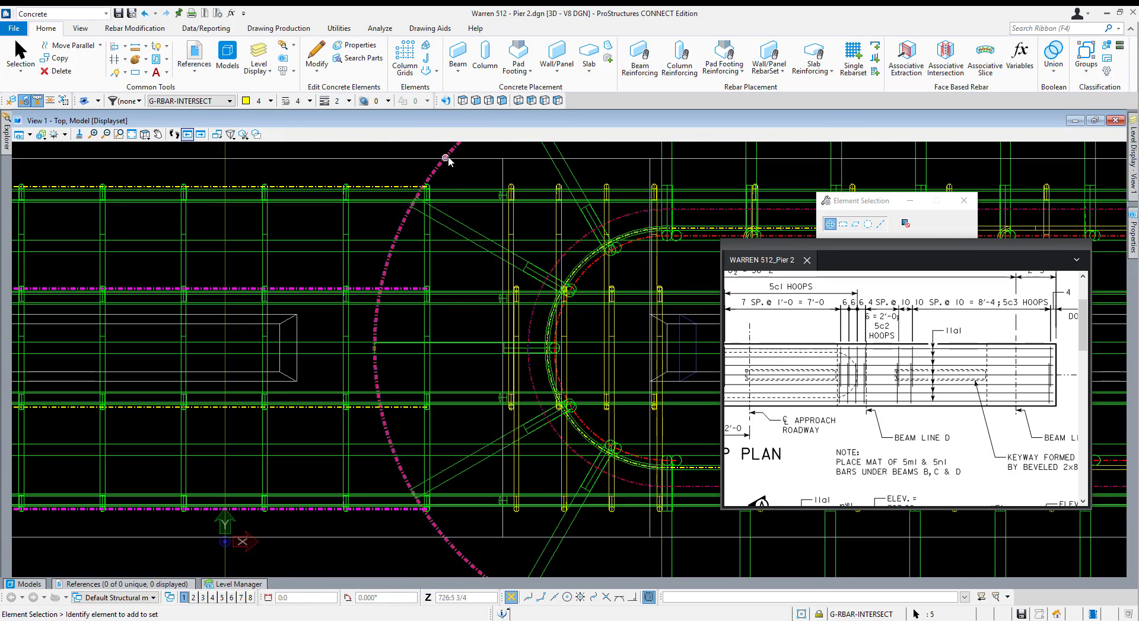
scroll(454, 258, "down", 3)
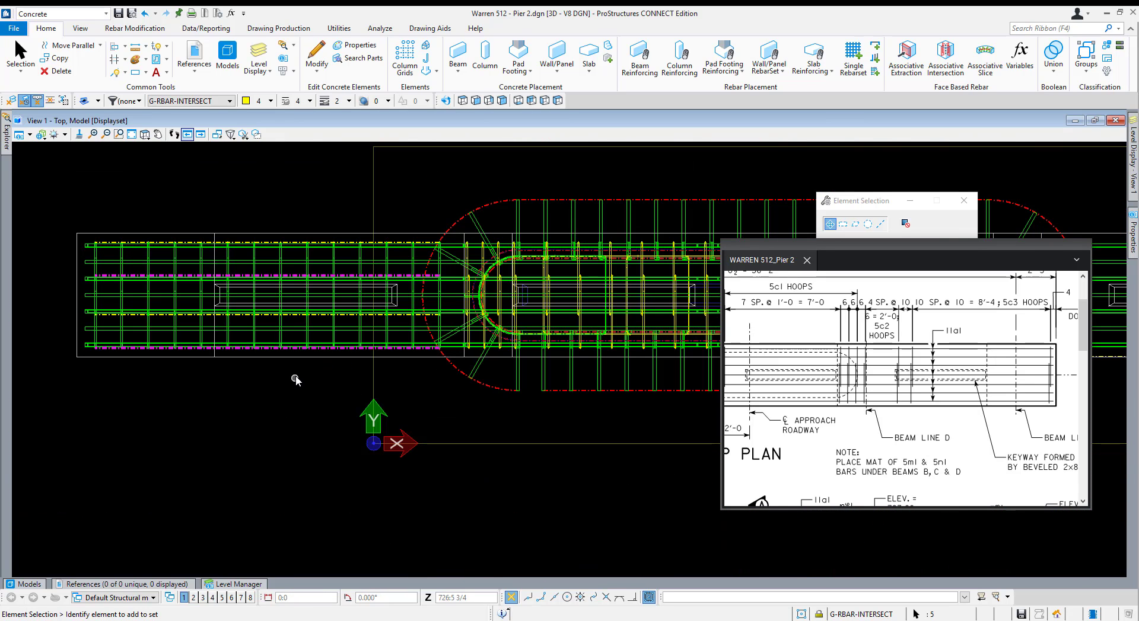
scroll(439, 329, "up", 3)
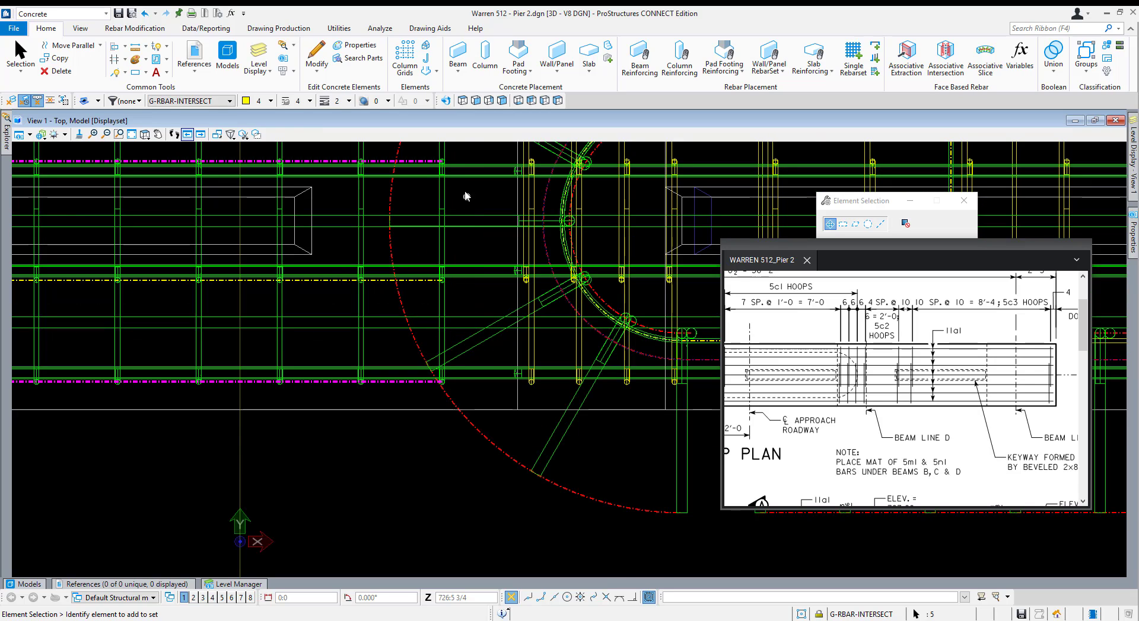
mouse_move(446, 203)
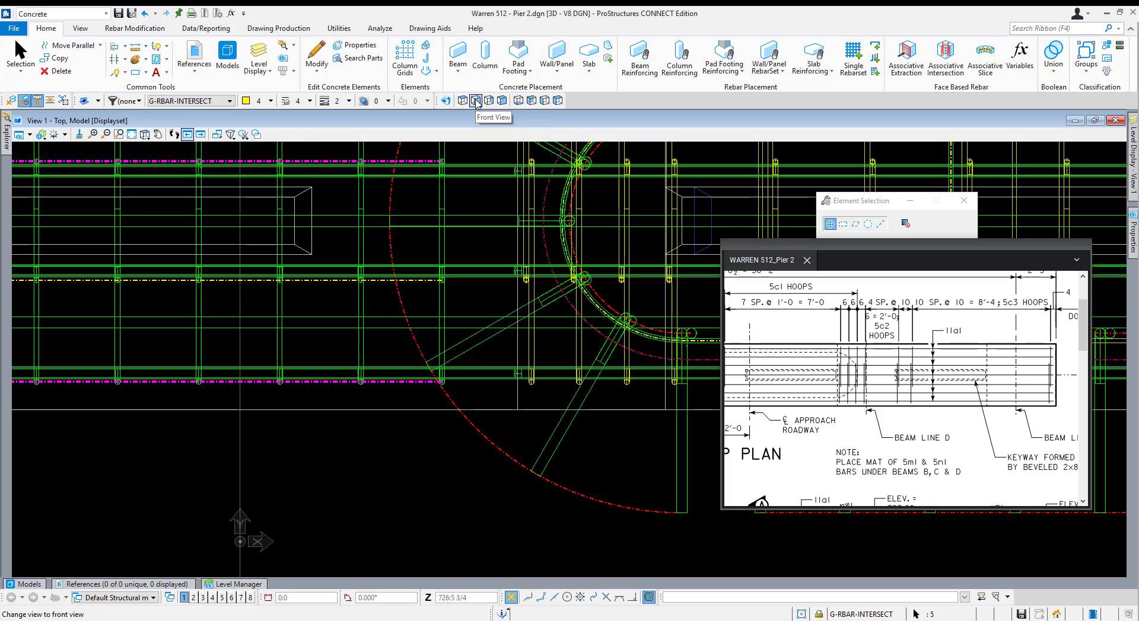
scroll(436, 281, "down", 5)
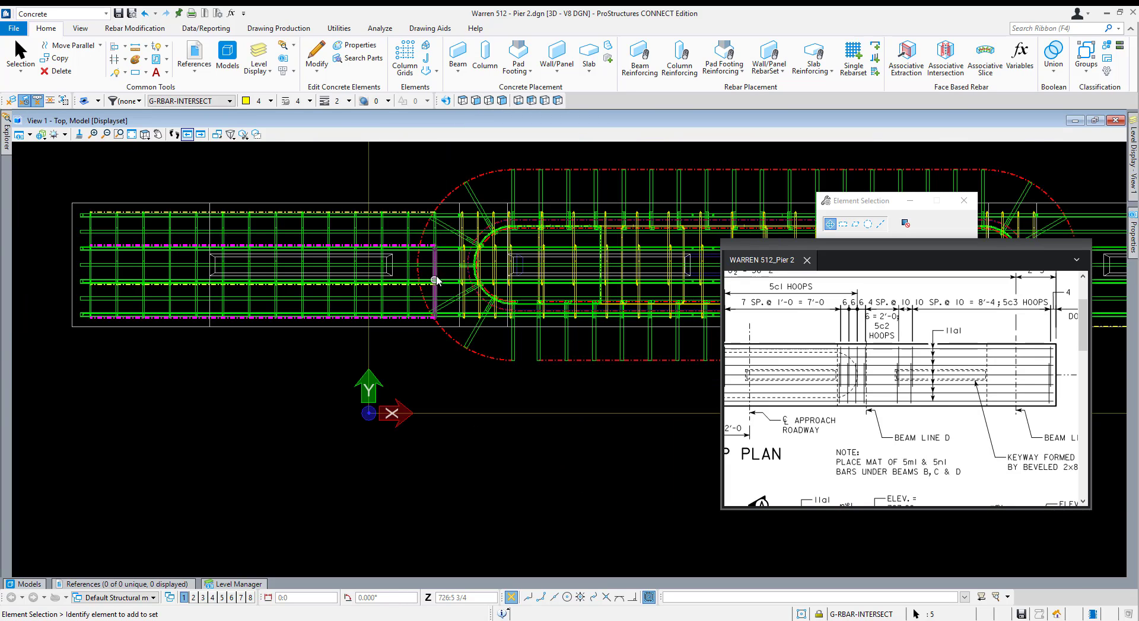
left_click(83, 204)
right_click(130, 174)
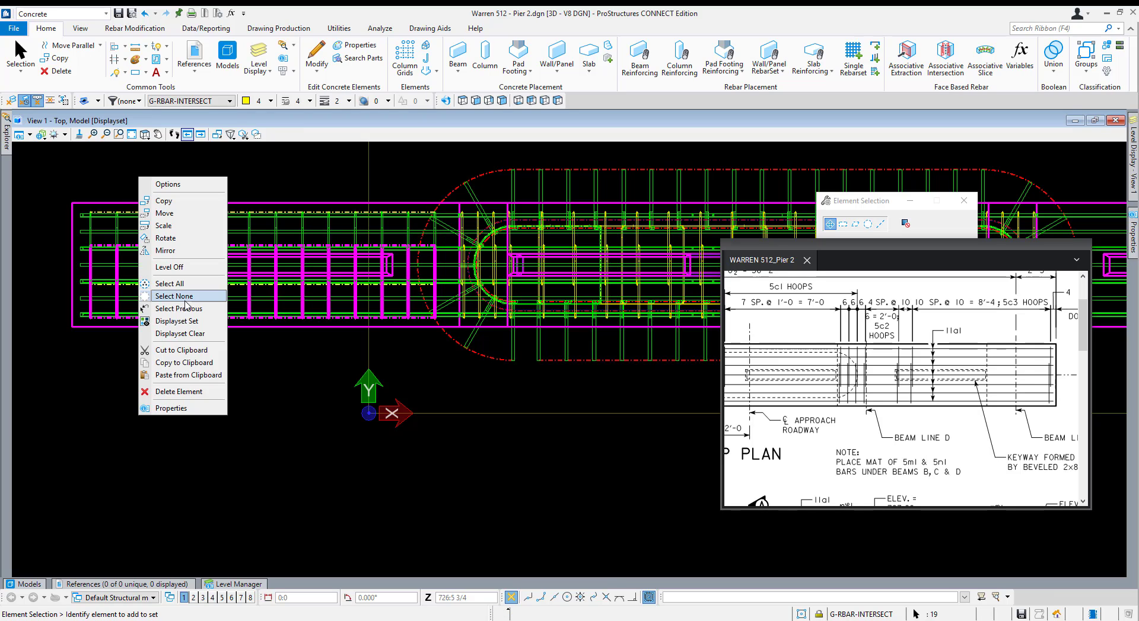
left_click(173, 322)
left_click(158, 381)
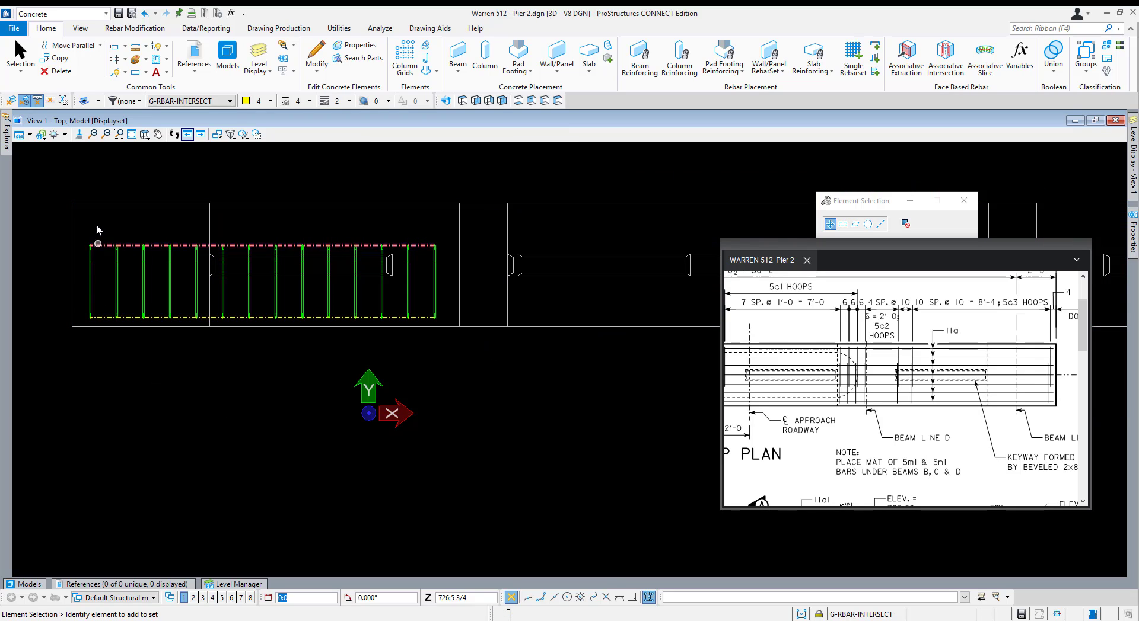
In front view, draw a vertical line along the column-side end stirrup, from near its top to below the cap's underside.
left_click(476, 102)
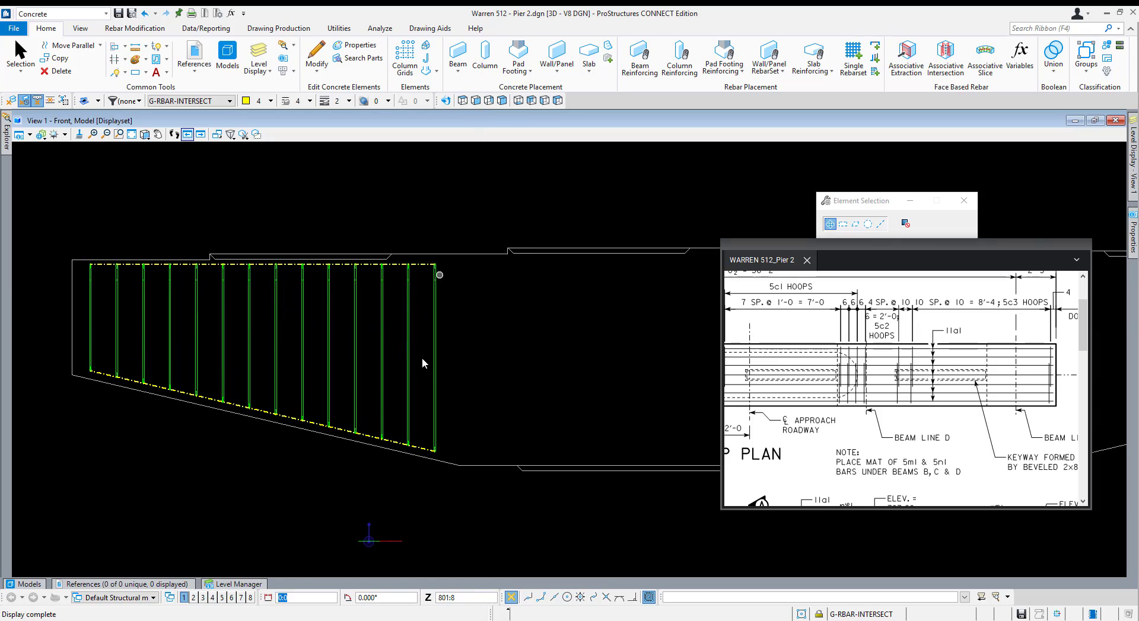
key("l")
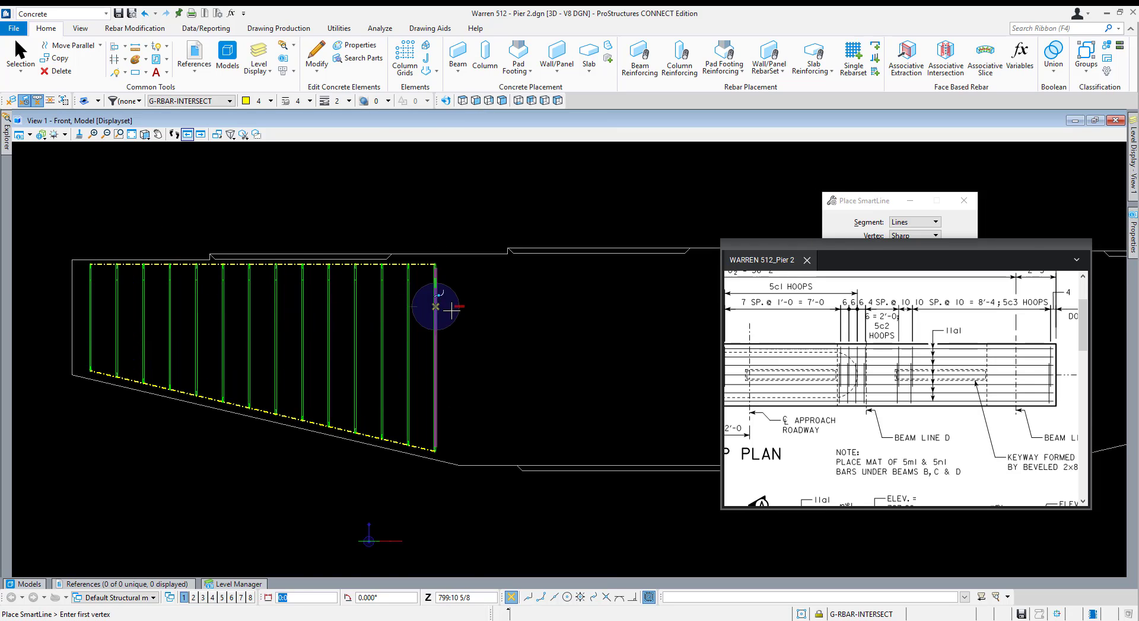
scroll(467, 248, "up", 5)
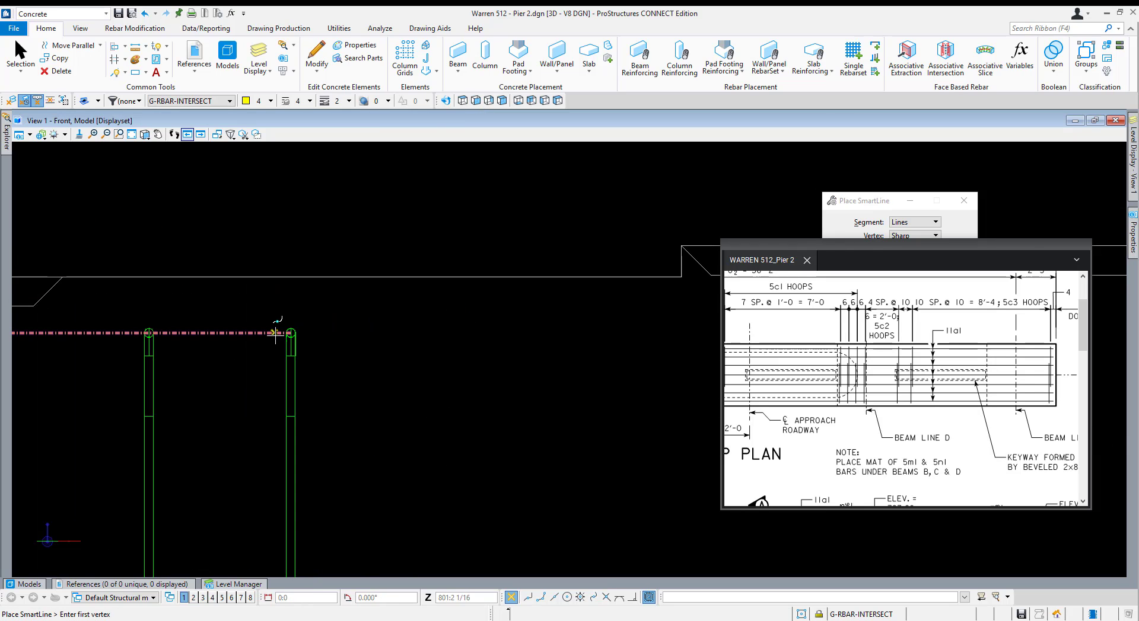
scroll(277, 333, "up", 5)
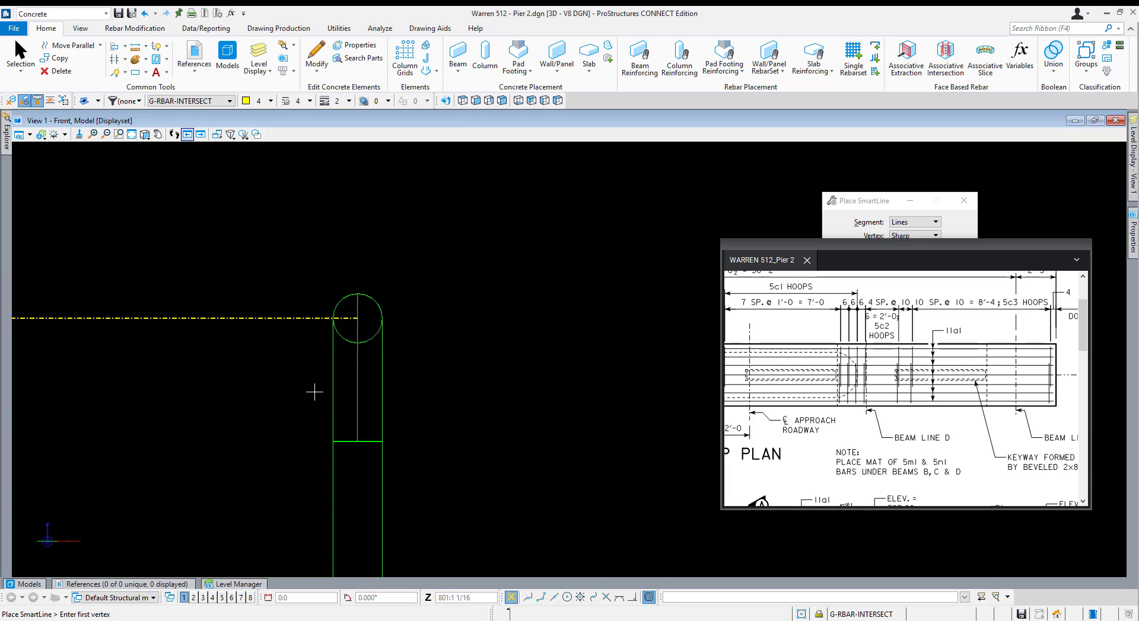
scroll(341, 400, "down", 3)
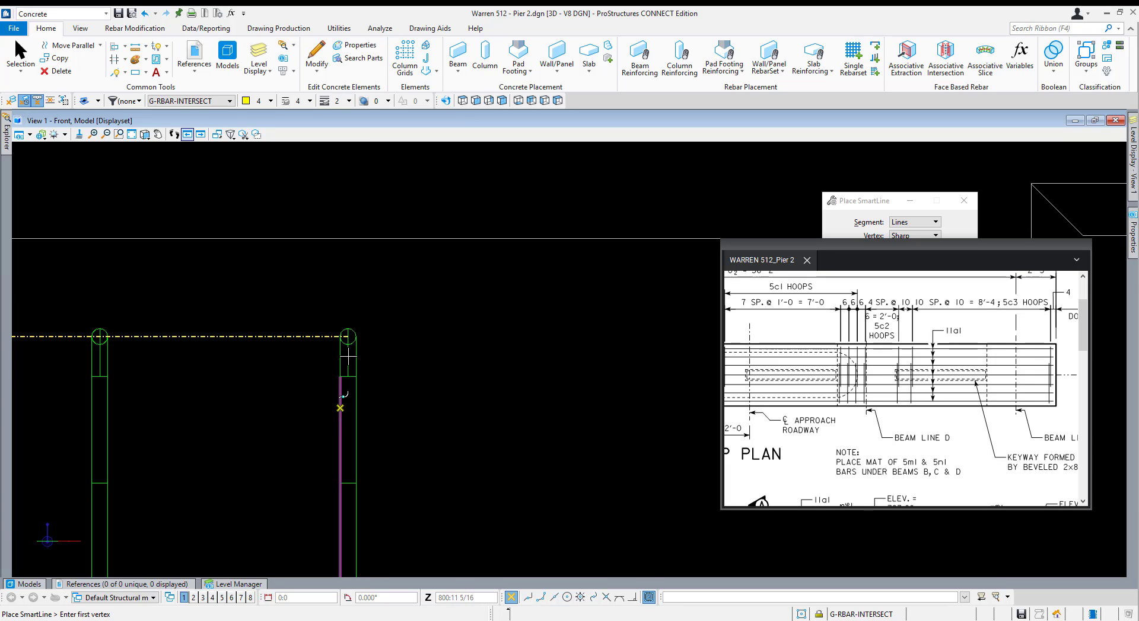
left_click(343, 382)
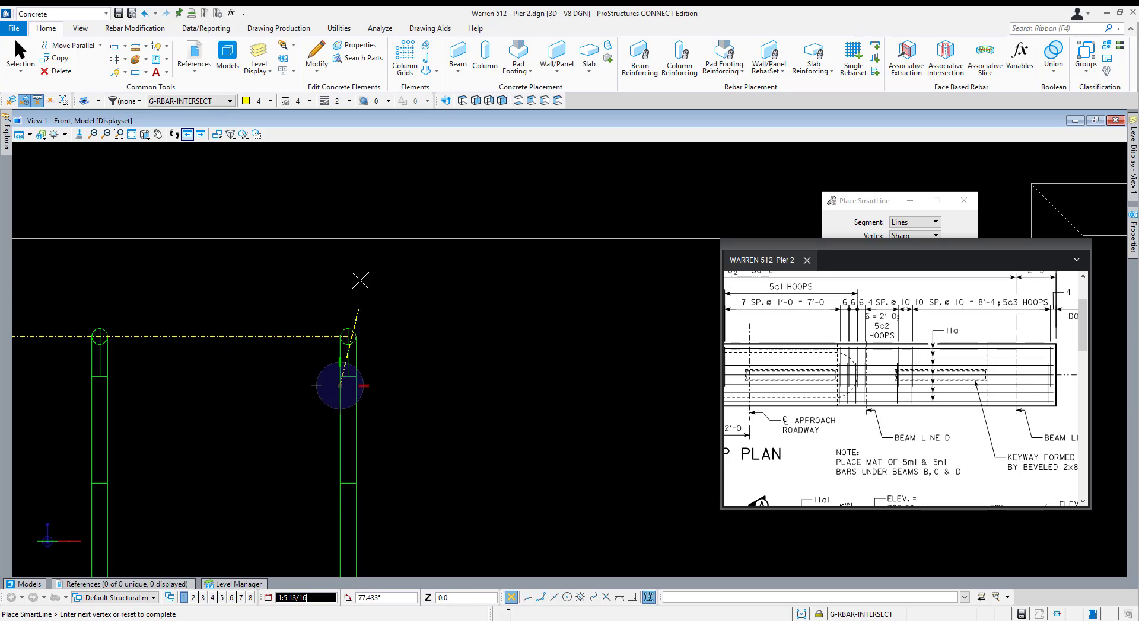
scroll(358, 280, "down", 5)
scroll(358, 522, "down", 4)
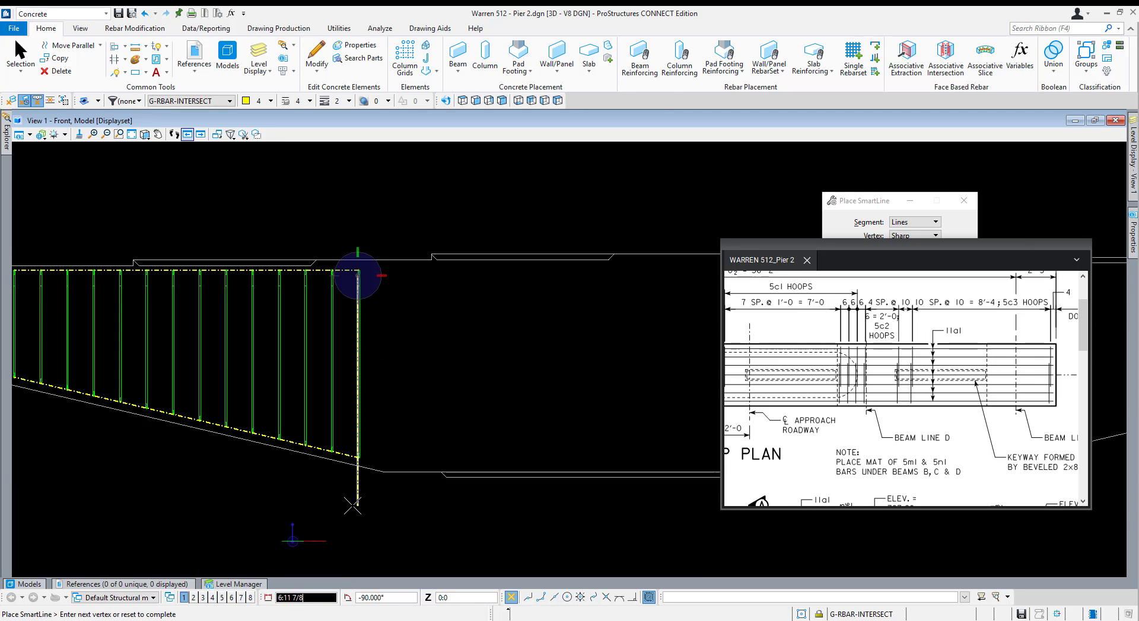
key("Escape")
Move the vertical line 5/16 inch toward the column, onto the end stirrup's bar center.
scroll(353, 413, "up", 5)
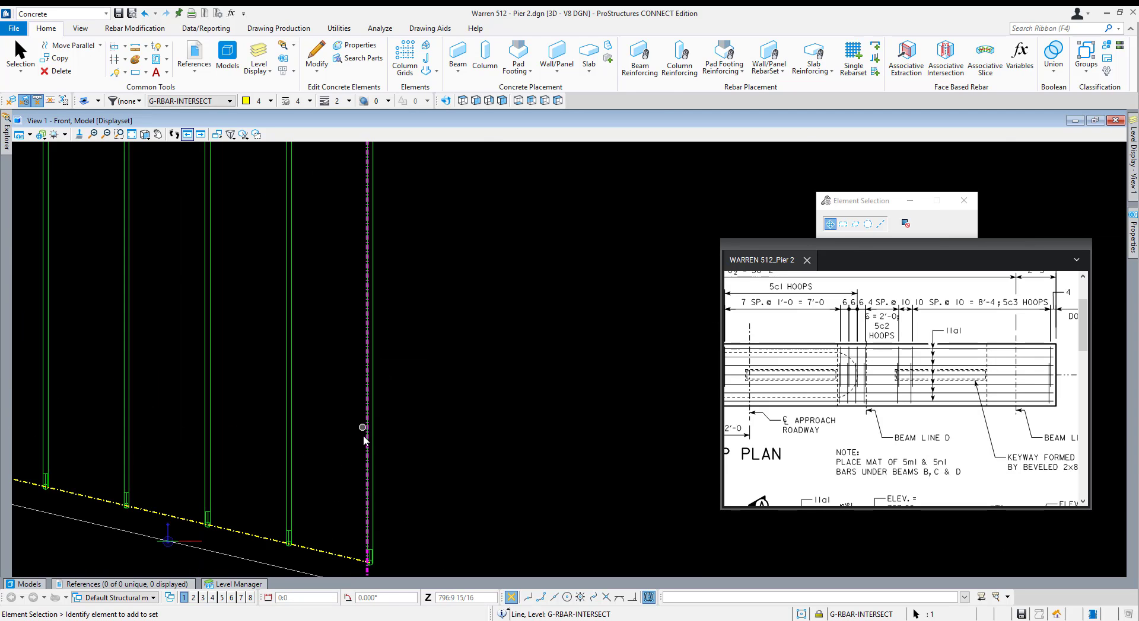
scroll(363, 435, "down", 3)
key("ctrl+m")
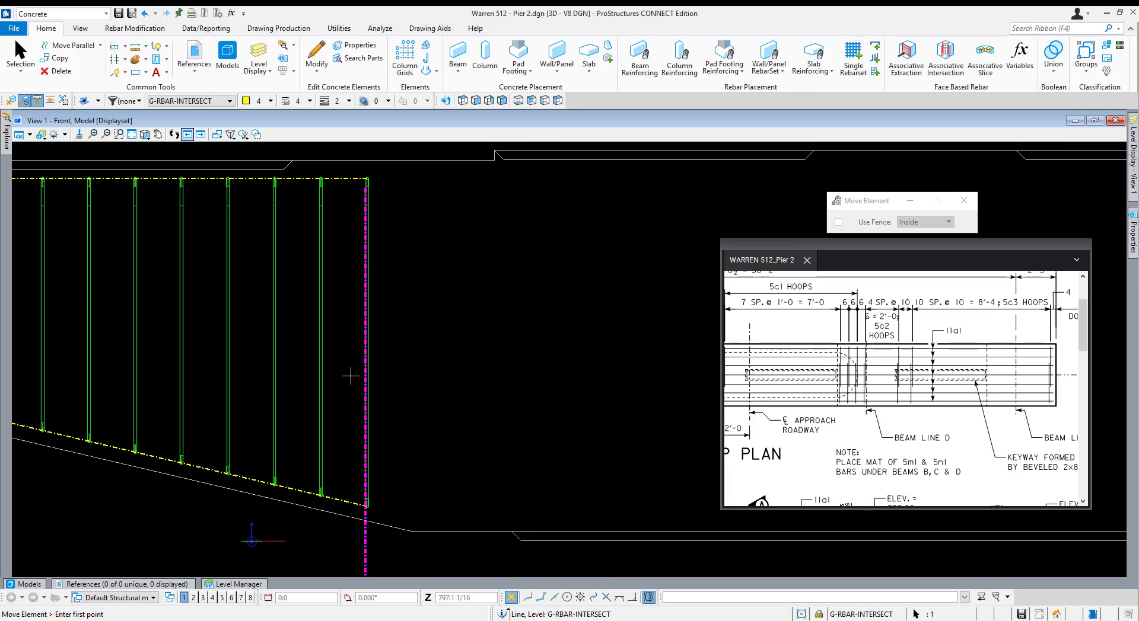
scroll(373, 514, "up", 5)
left_click(350, 505)
scroll(346, 500, "up", 5)
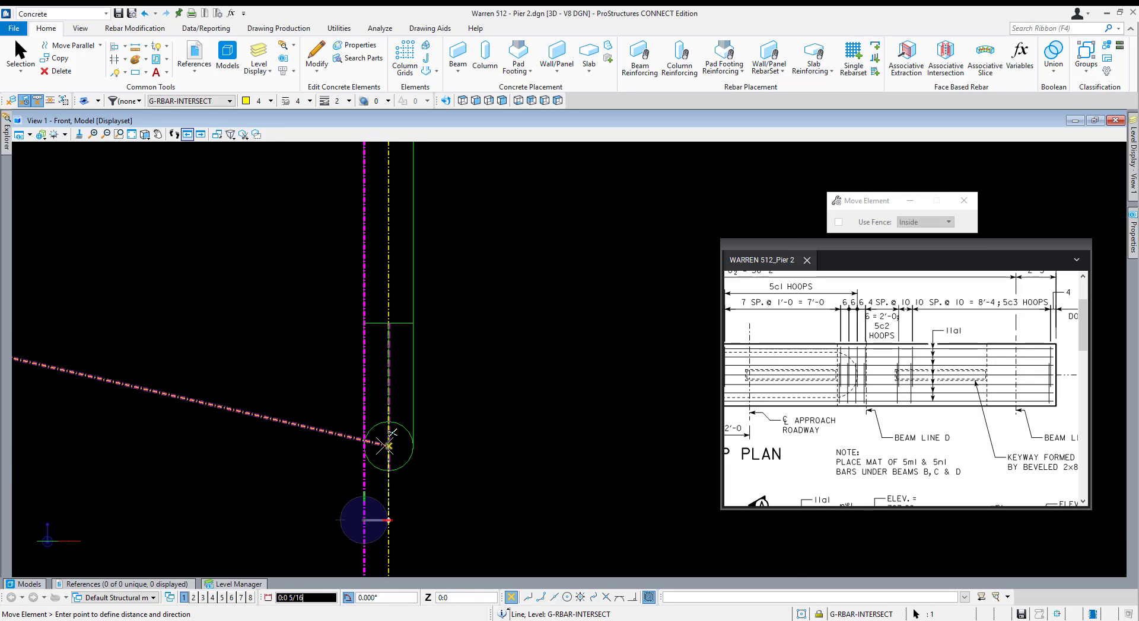
left_click(390, 440)
key("Escape")
Move the vertical line another 5/8 inch toward the column and extend its upper end above the cap.
scroll(386, 496, "down", 10)
key("ctrl+m")
scroll(380, 404, "up", 5)
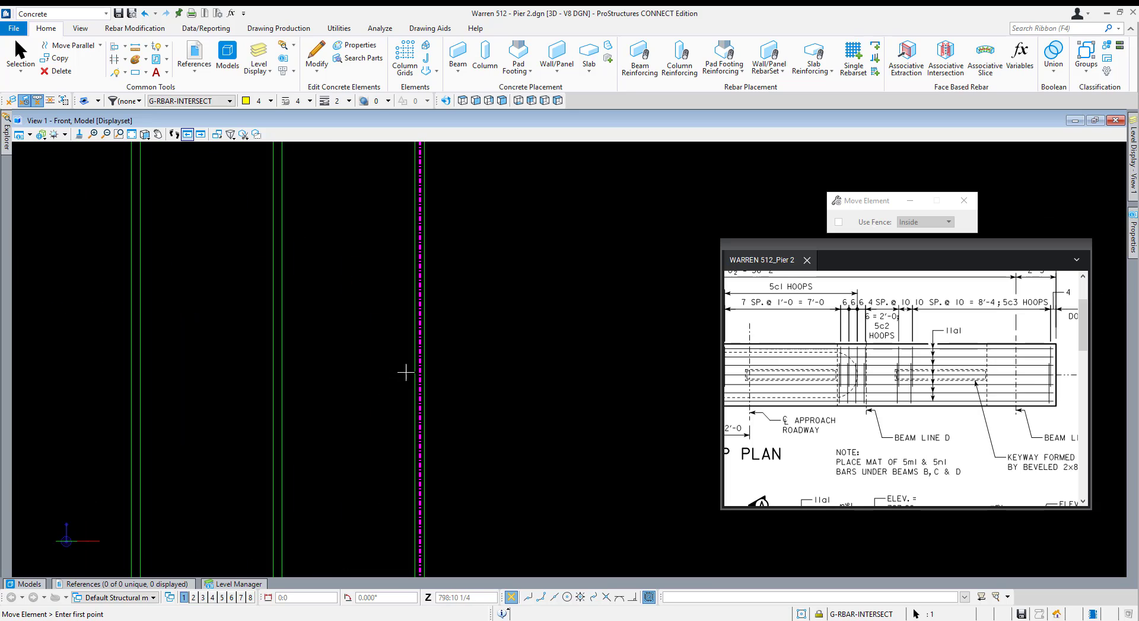
left_click(415, 372)
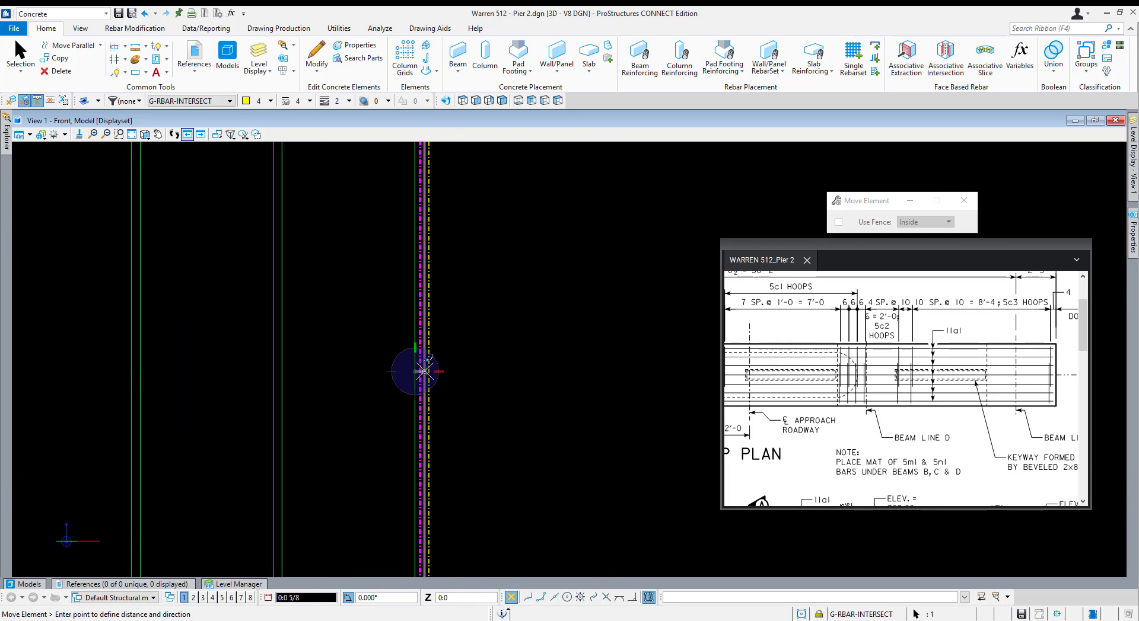
left_click(456, 373)
scroll(466, 375, "down", 6)
scroll(483, 355, "down", 1)
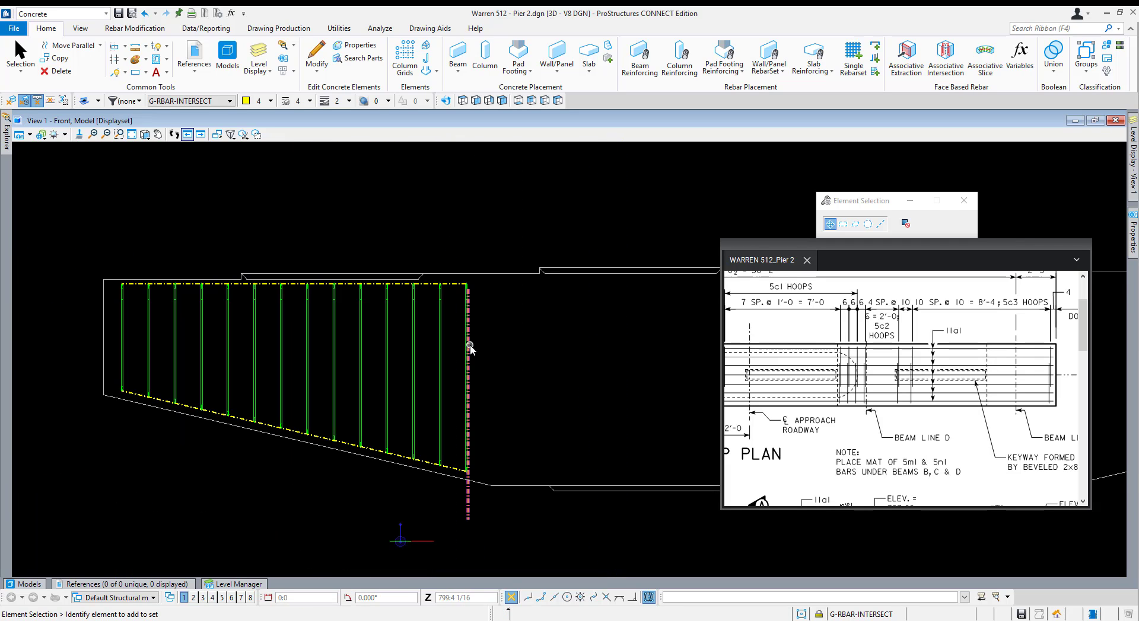
left_click(468, 292)
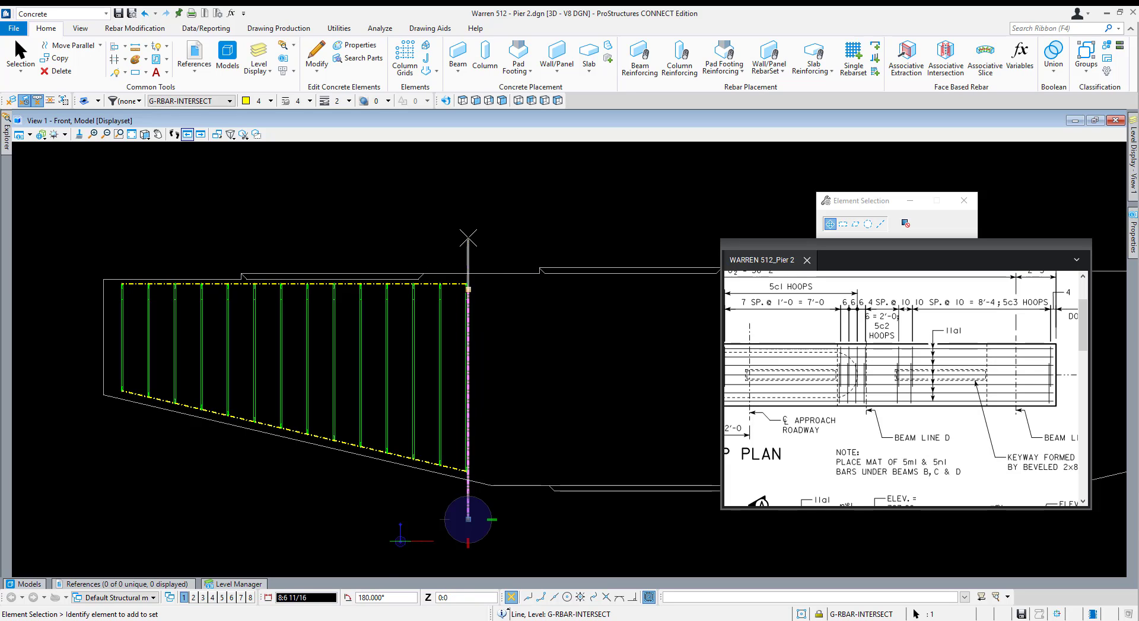
Copy the vertical line to the matching position beside the stirrup at the cantilever's free end.
scroll(475, 306, "up", 5)
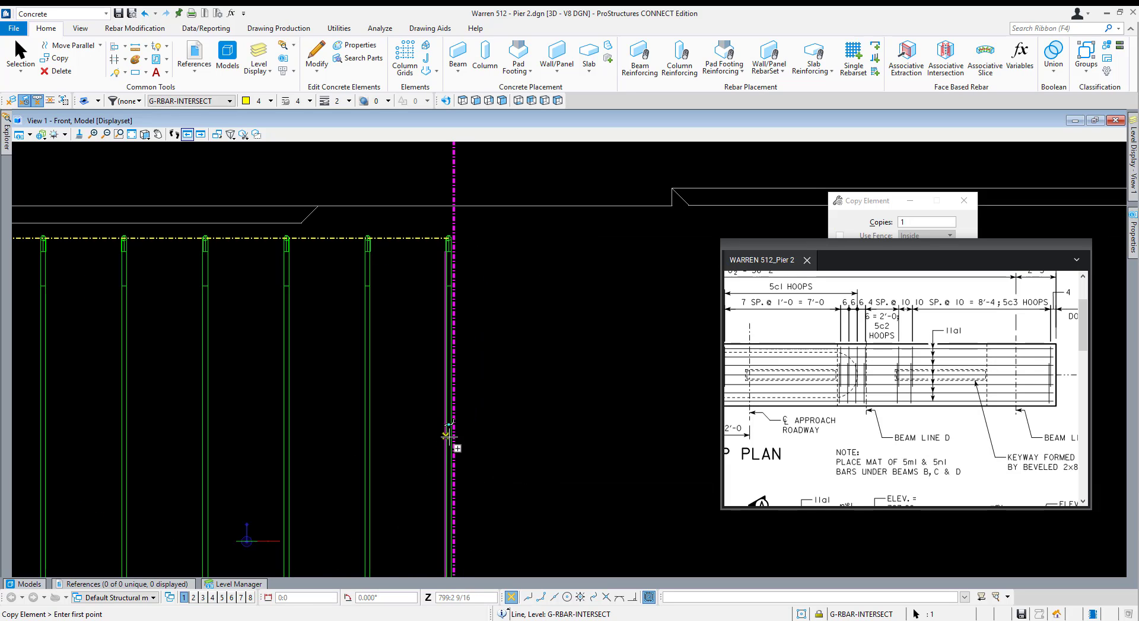
scroll(452, 442, "down", 5)
scroll(201, 410, "up", 5)
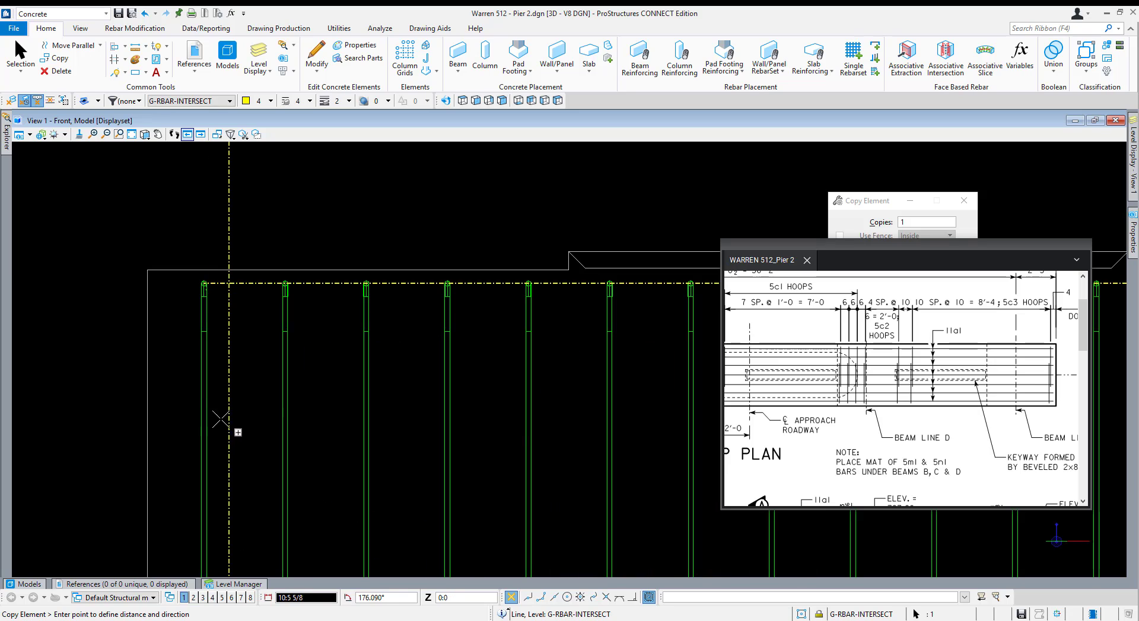
left_click(208, 414)
right_click(209, 412)
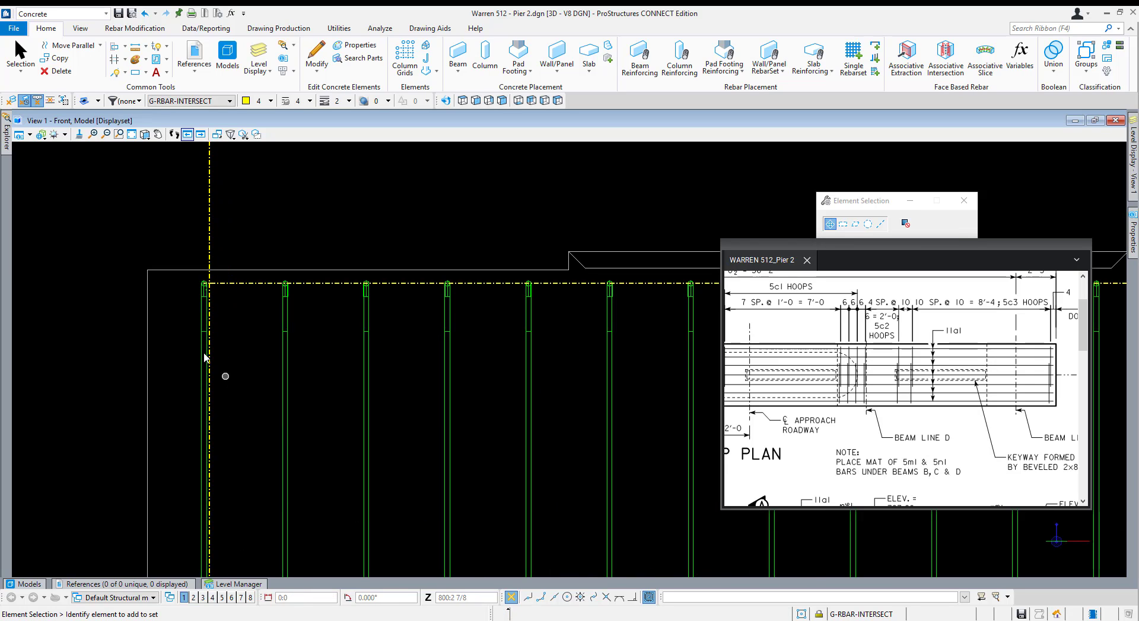
Trim or extend the cantilever's upper and sloping lower guide lines to the vertical line at the column-side stirrup.
scroll(205, 356, "down", 5)
scroll(535, 324, "up", 5)
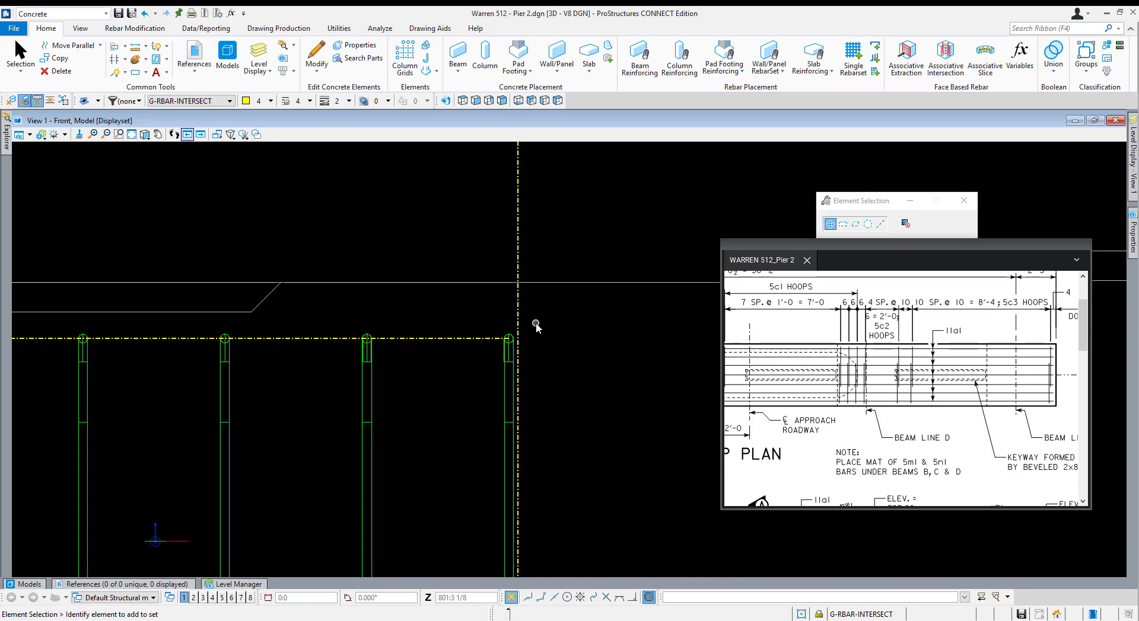
scroll(536, 323, "down", 4)
left_click(118, 58)
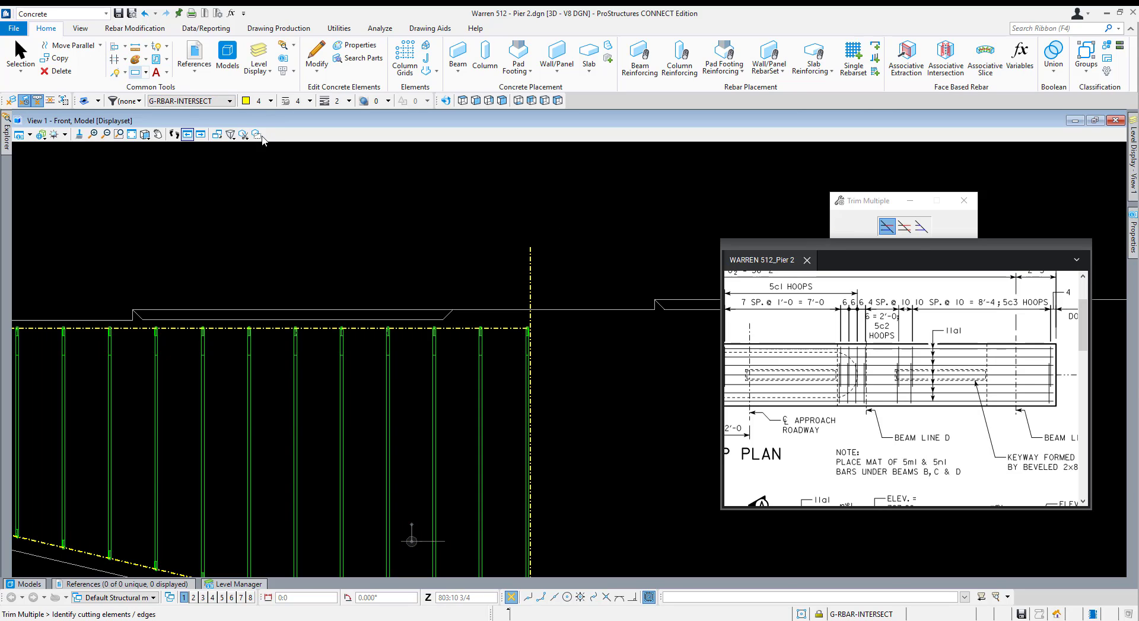
left_click(530, 404)
scroll(505, 318, "down", 4)
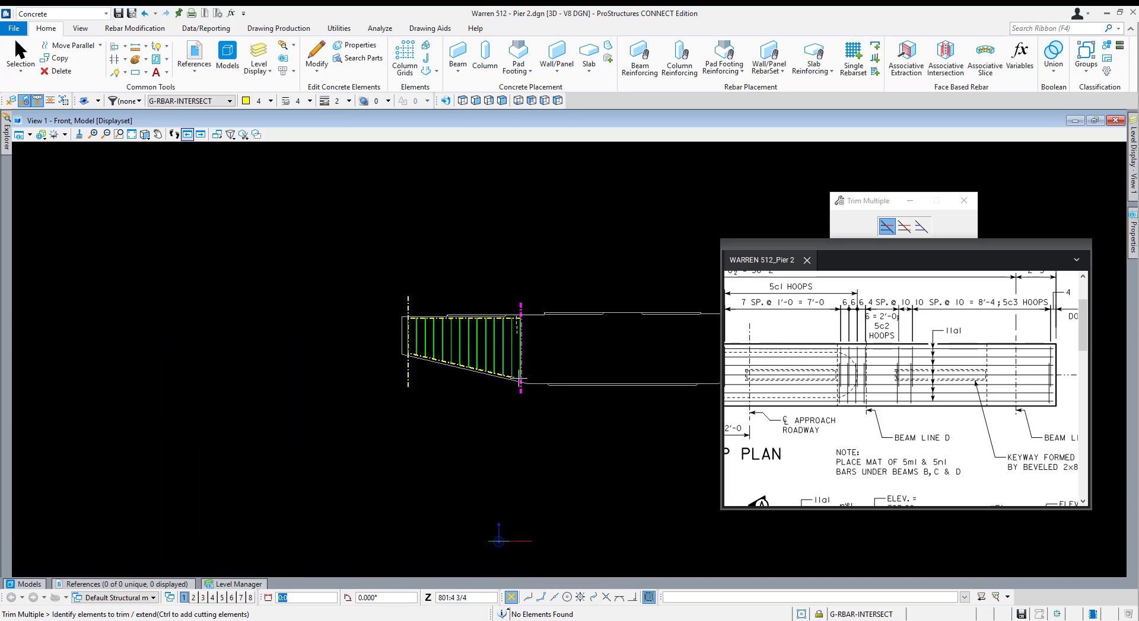
scroll(475, 469, "up", 4)
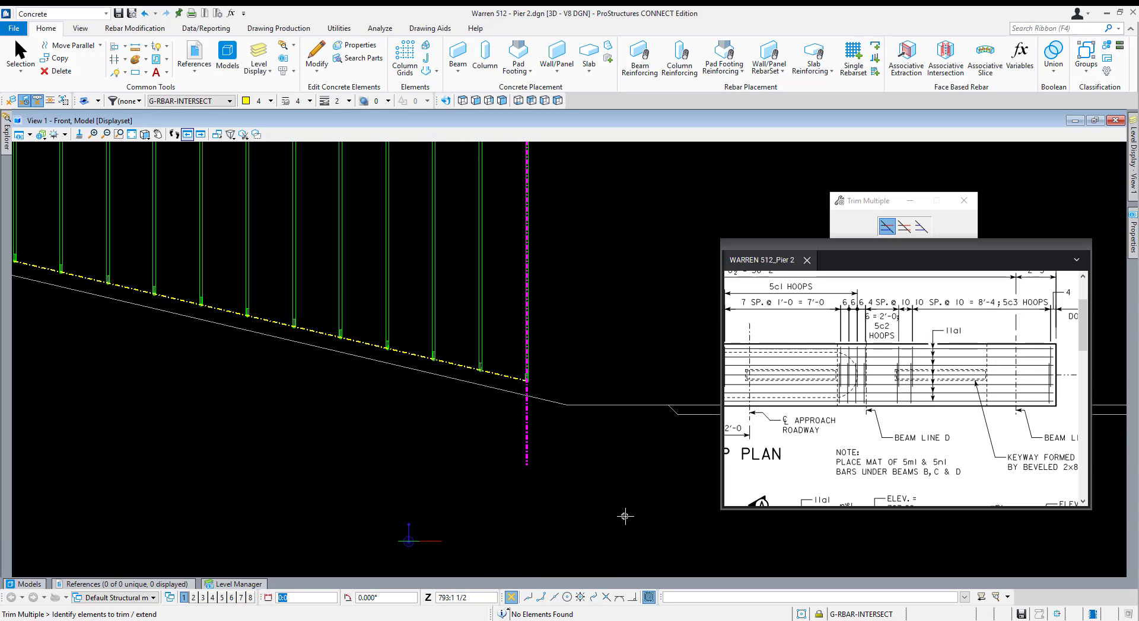
scroll(626, 518, "down", 5)
right_click(467, 286)
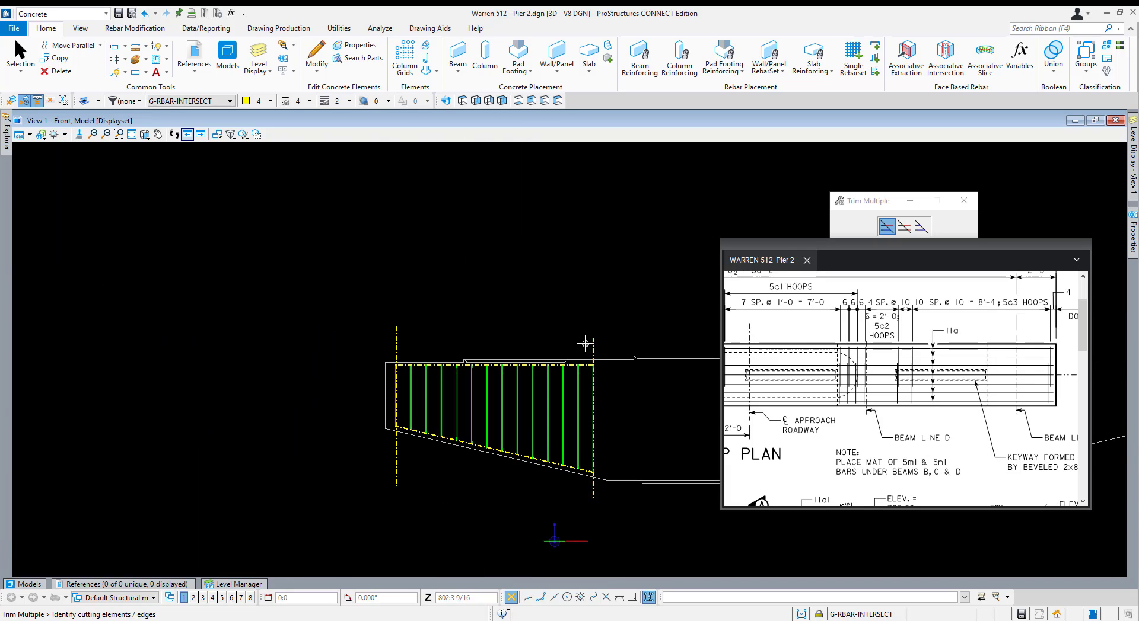
Trim the upper and sloping lower guide lines to the vertical line beside the cantilever's free-end stirrup.
left_click(394, 340)
scroll(395, 338, "up", 4)
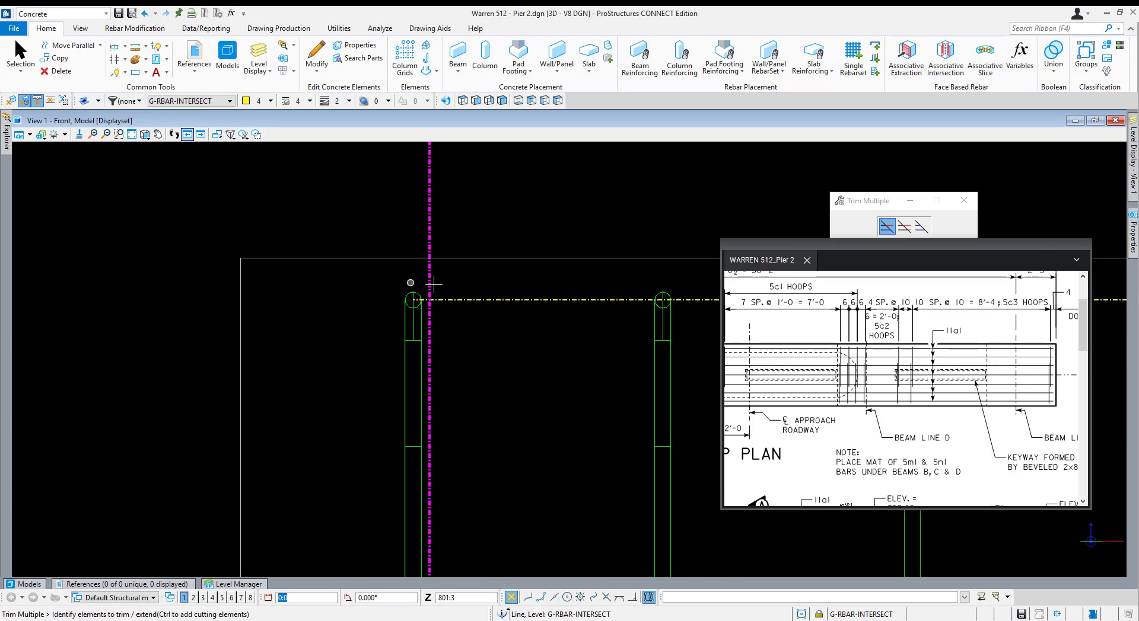
scroll(418, 336, "down", 3)
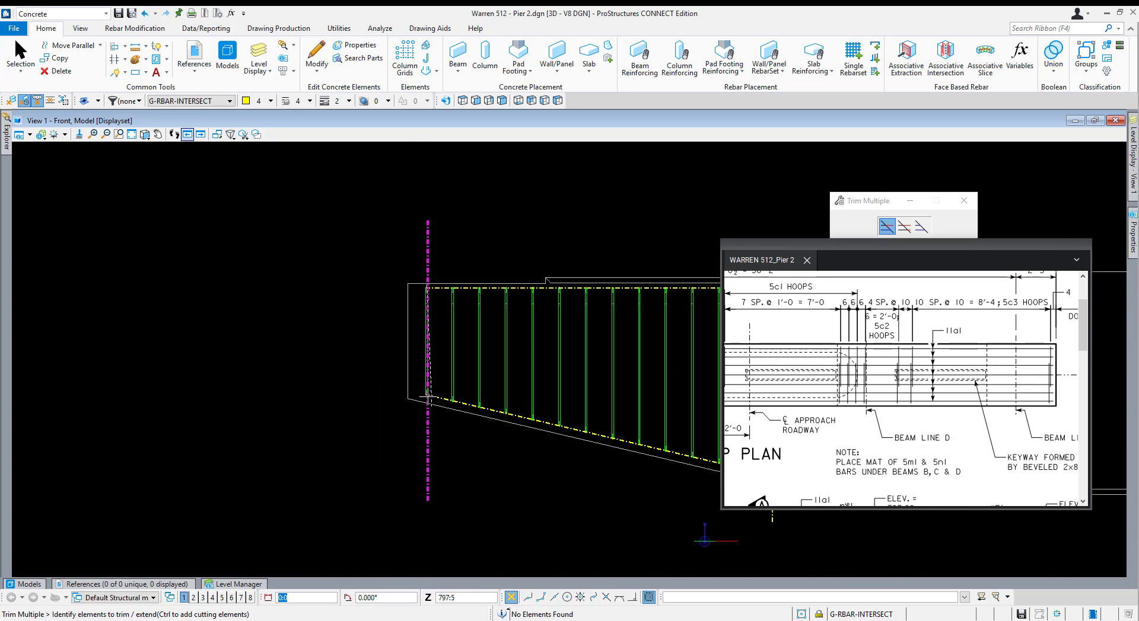
scroll(428, 396, "up", 4)
scroll(295, 518, "down", 1)
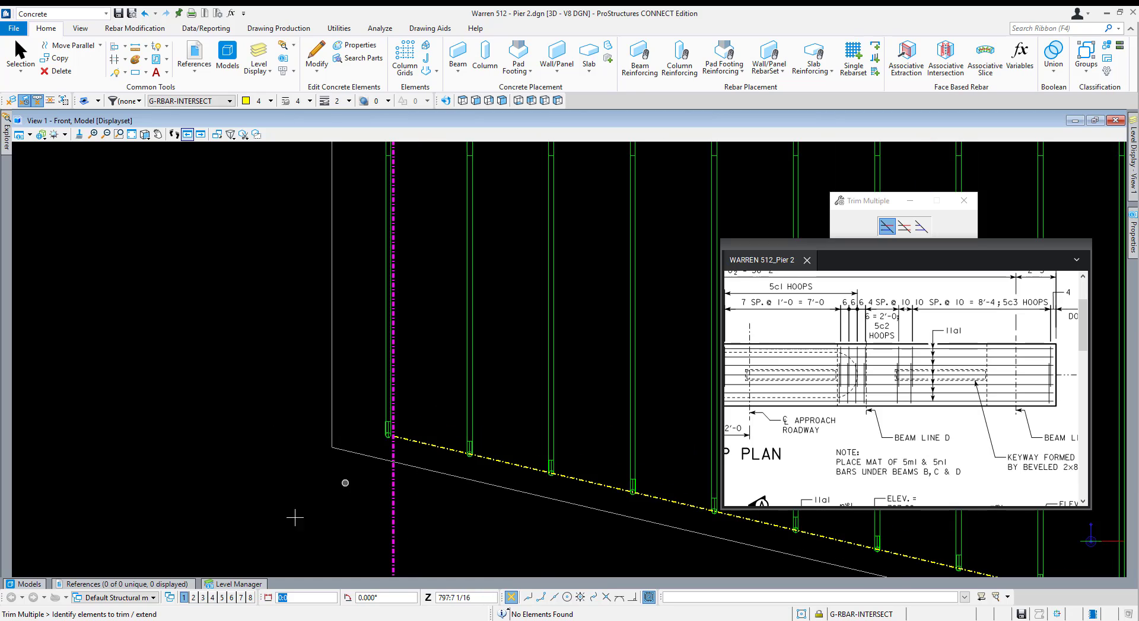
key("Escape")
Delete the two vertical trimming lines at the ends of the cantilever's stirrup group.
scroll(166, 475, "down", 3)
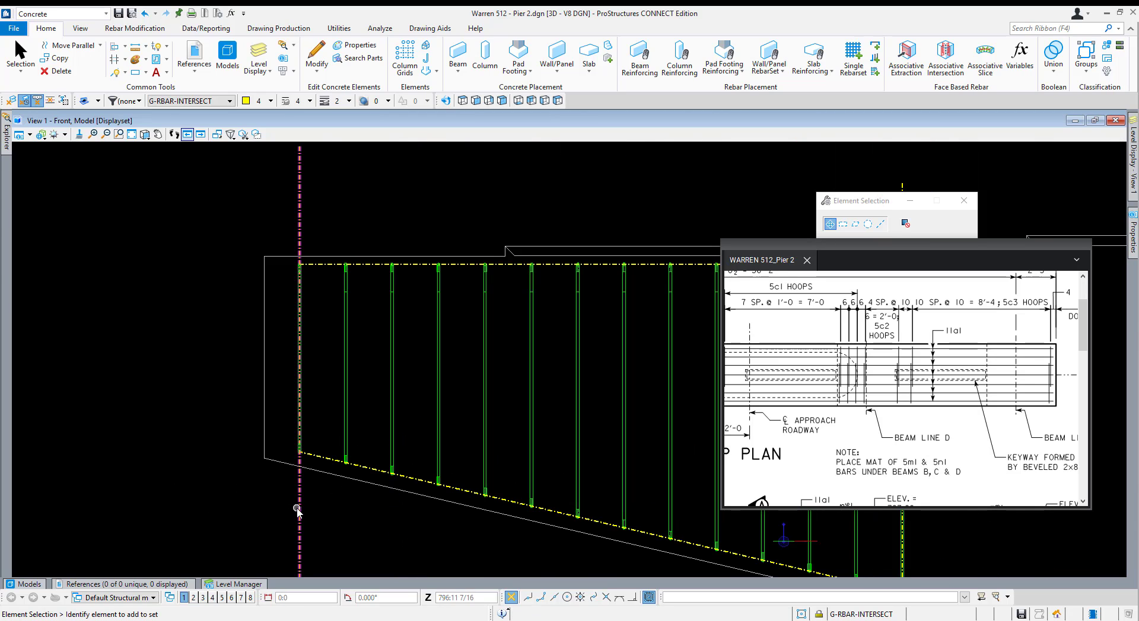
scroll(195, 499, "down", 3)
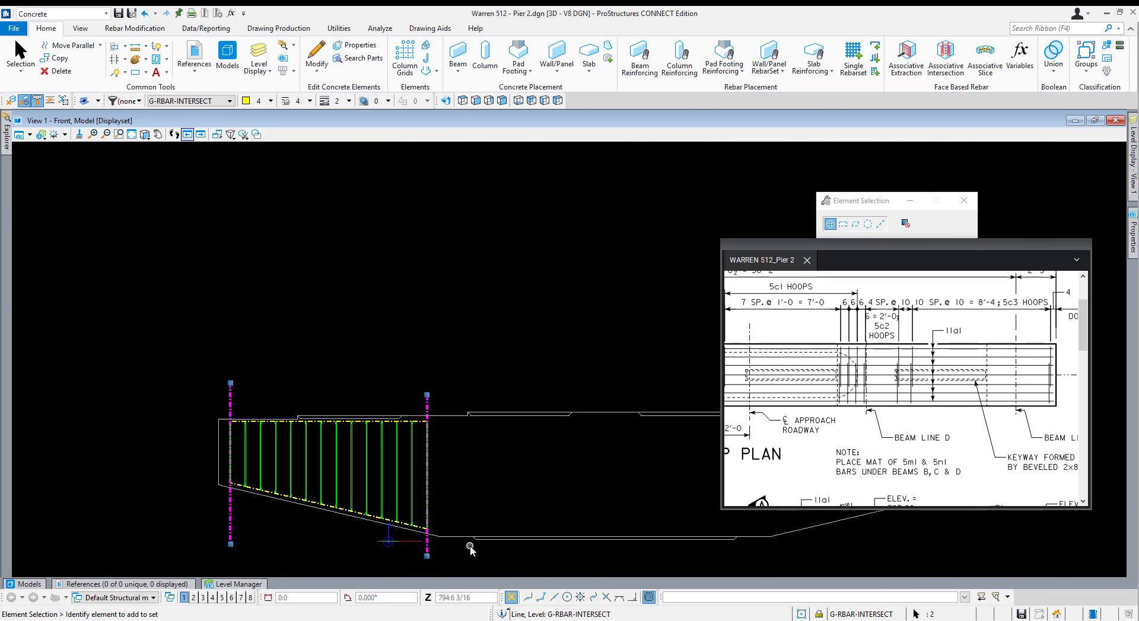
key("Delete")
Clear the displayset to bring back the rest of the pier model and its reinforcement.
right_click(483, 219)
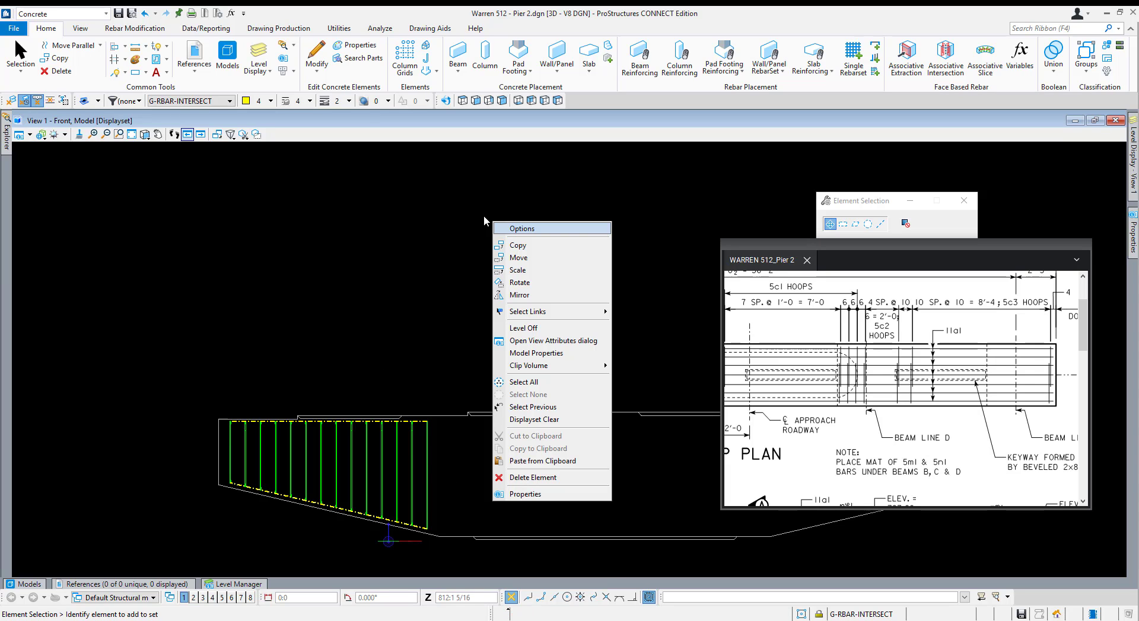
left_click(420, 230)
right_click(384, 295)
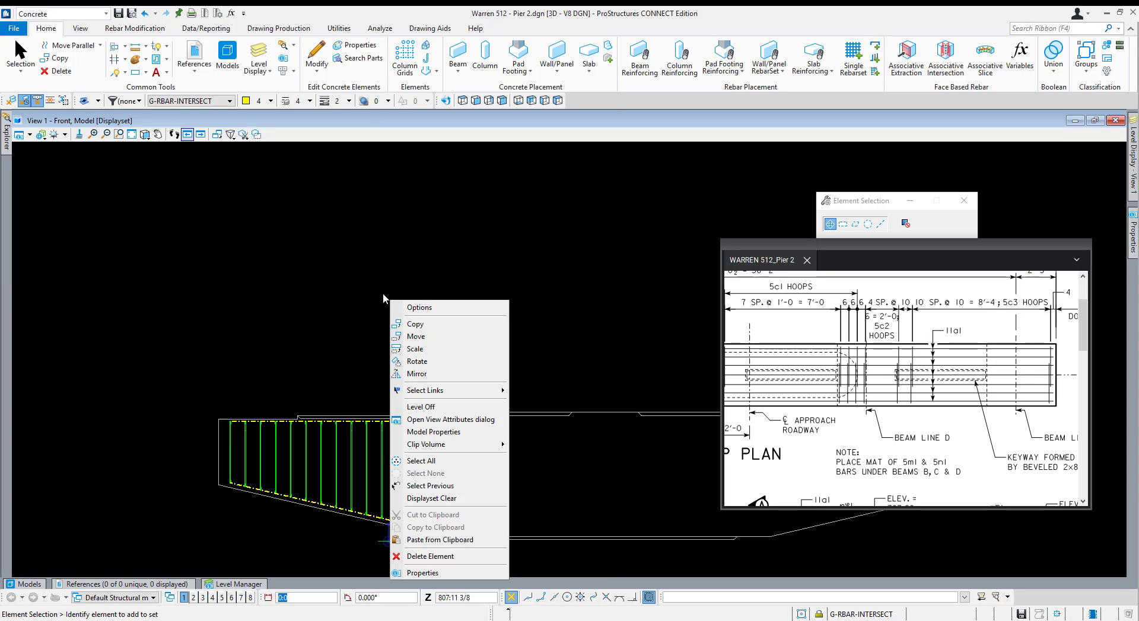
left_click(470, 499)
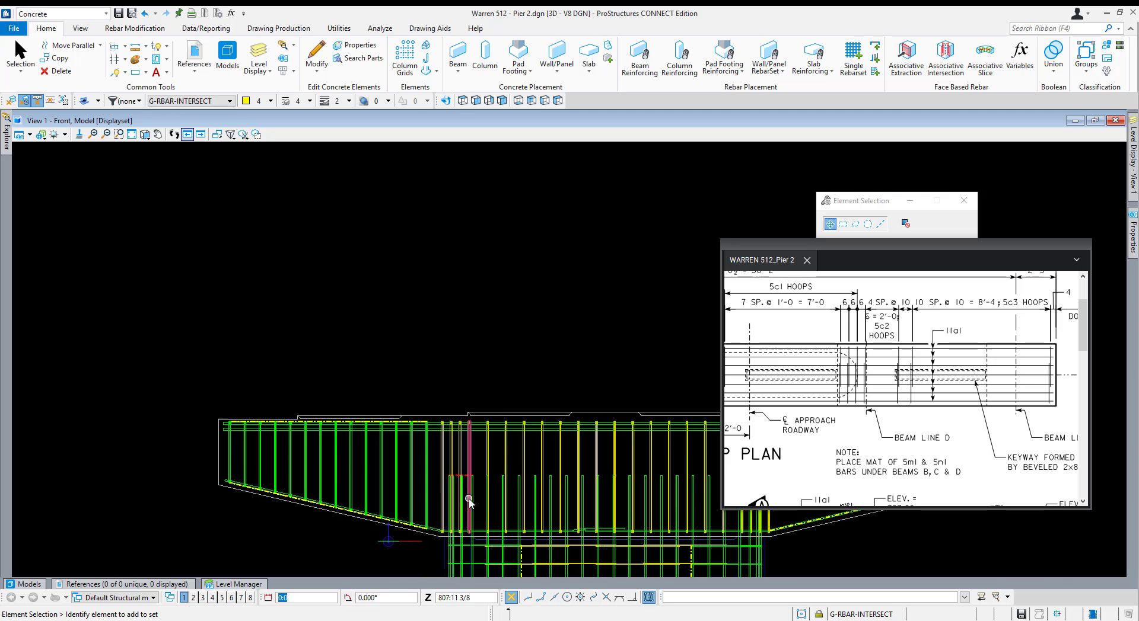
Mirror a copy of the cantilever's stirrups and guide lines about the pier's centerline in top view, onto the opposite cantilever.
scroll(394, 449, "up", 2)
scroll(449, 375, "down", 2)
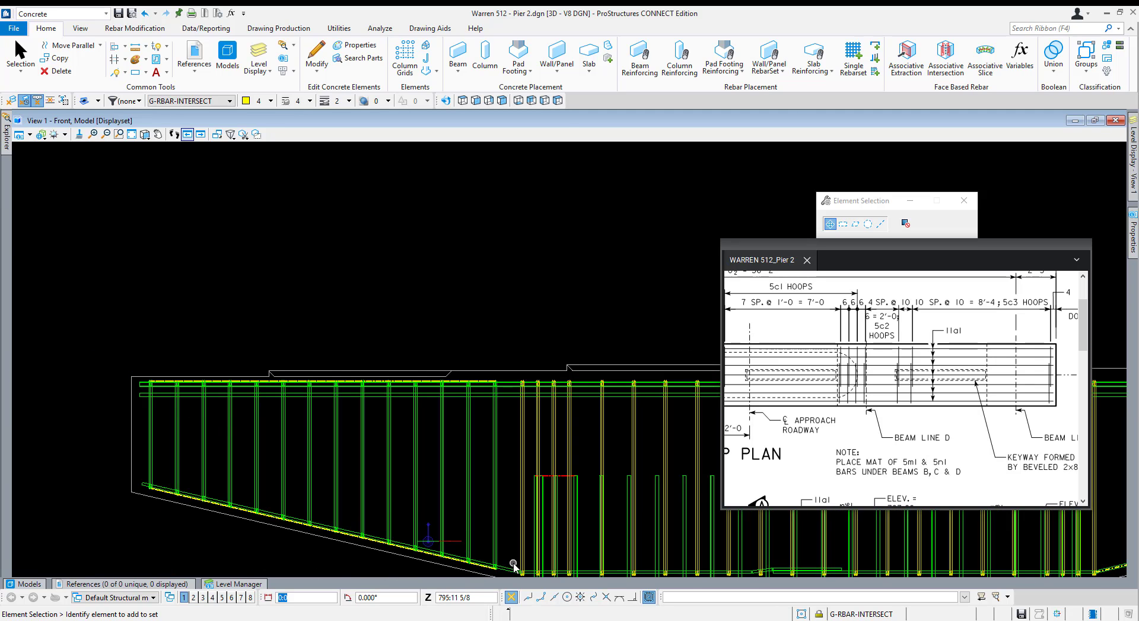
middle_click_drag(513, 567, 385, 399)
left_click_drag(109, 248, 492, 555)
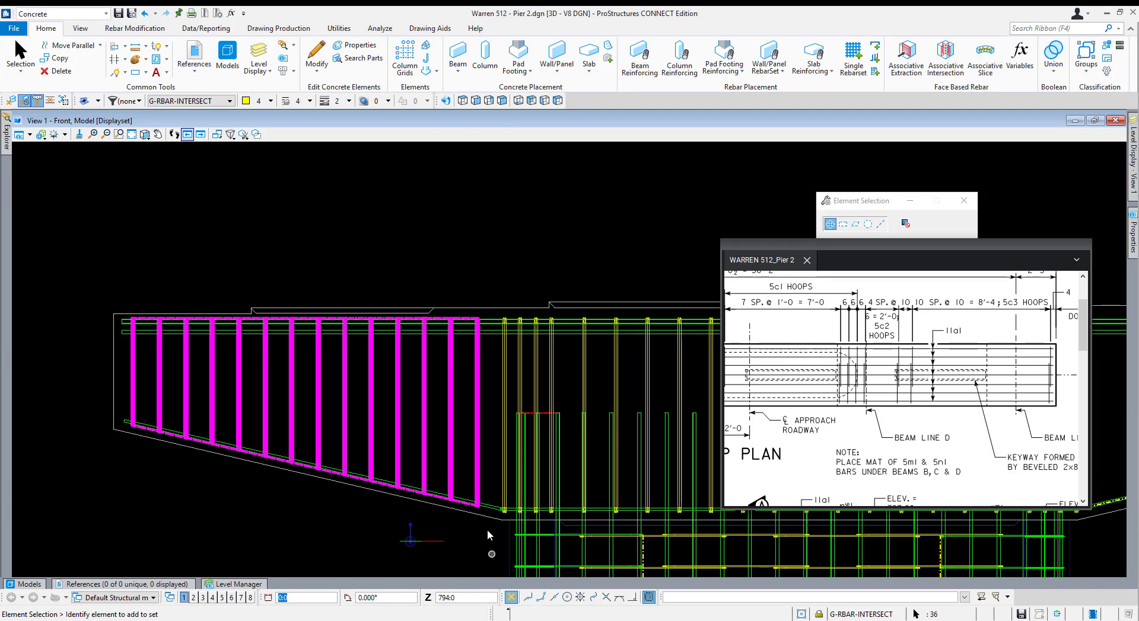
left_click(463, 101)
right_click(471, 470)
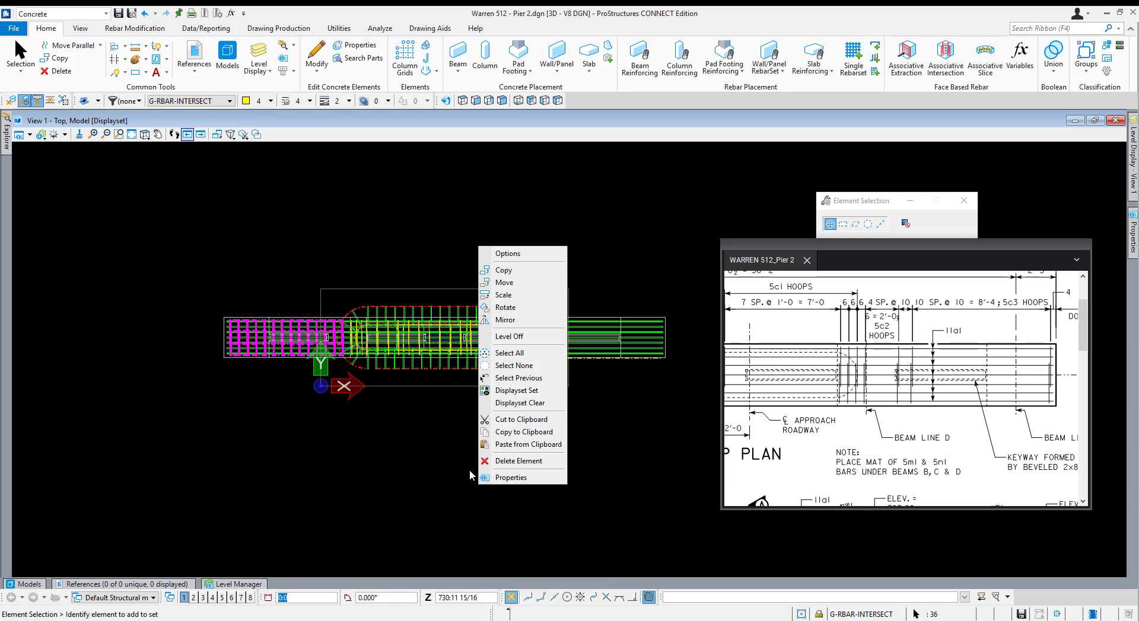
left_click(505, 320)
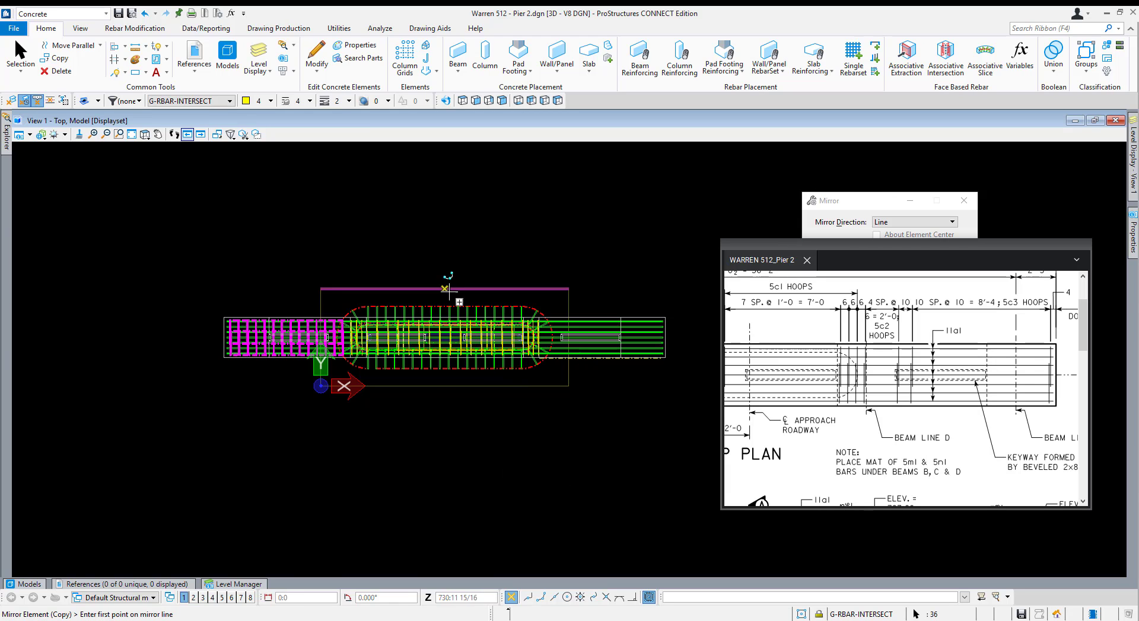
left_click(446, 289)
left_click(442, 240)
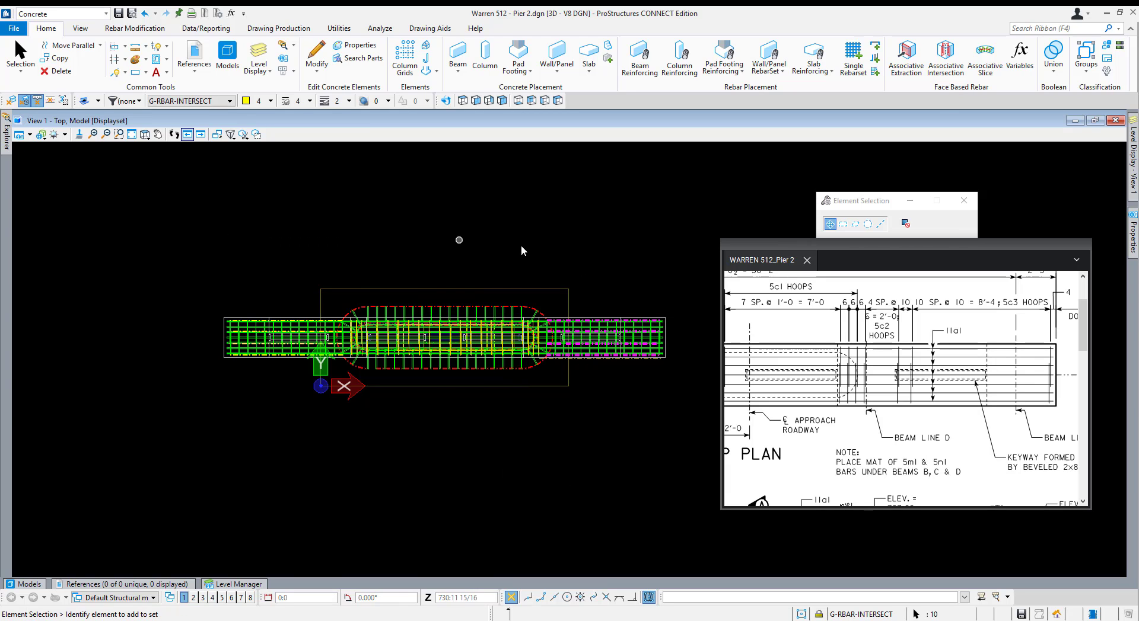
Examine the mirrored stirrups and the original ones in 3D at both cantilever ends of the cap.
scroll(662, 325, "up", 5)
scroll(662, 325, "up", 2)
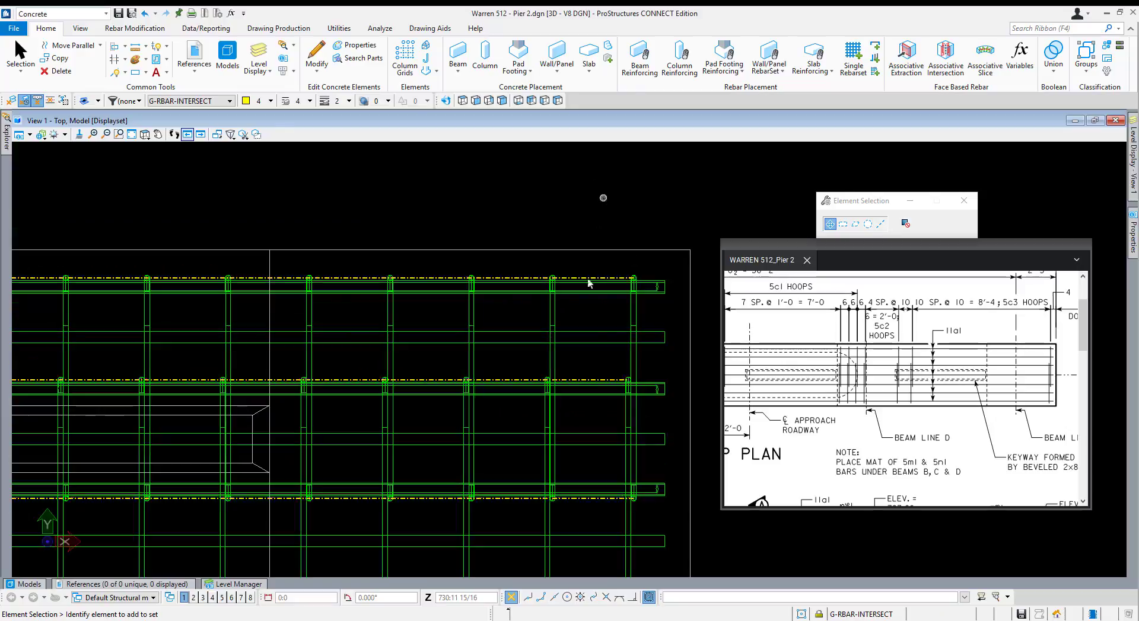
middle_click_drag(602, 195, 492, 337, "shift")
scroll(571, 414, "down", 2)
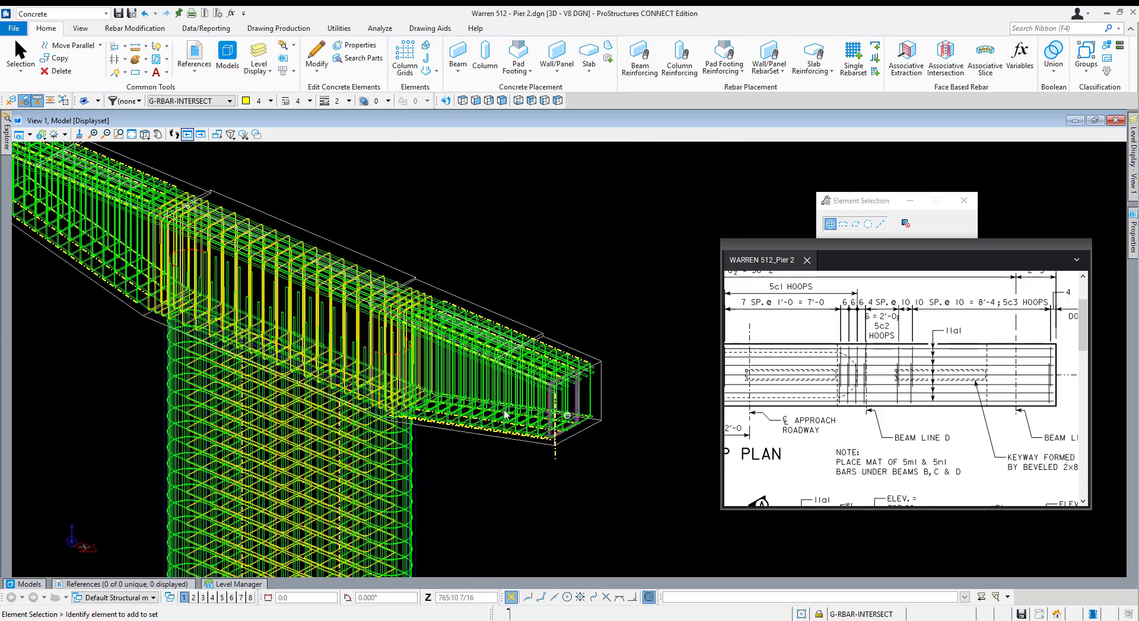
middle_click_drag(376, 393, 553, 390)
scroll(175, 180, "up", 2)
scroll(217, 361, "down", 2)
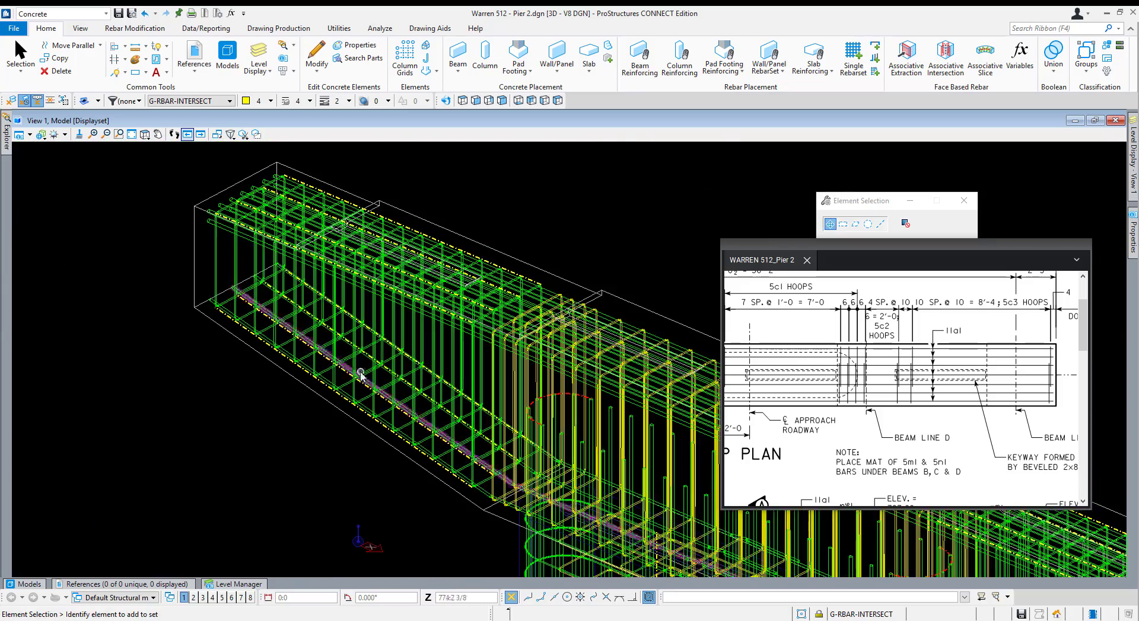
middle_click_drag(358, 376, 284, 327, "shift")
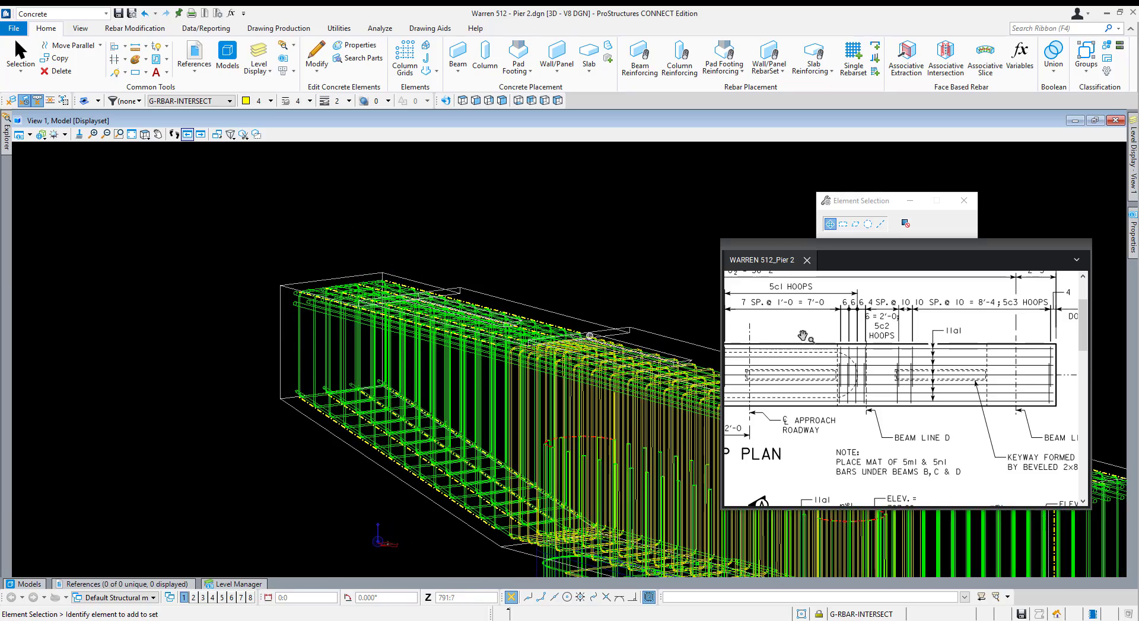
Review the cap elevation and Section A-A in the reference drawing for the 8b1 bottom bars, and inspect the cap's underside at the column.
scroll(771, 330, "down", 4)
left_click_drag(890, 462, 919, 410)
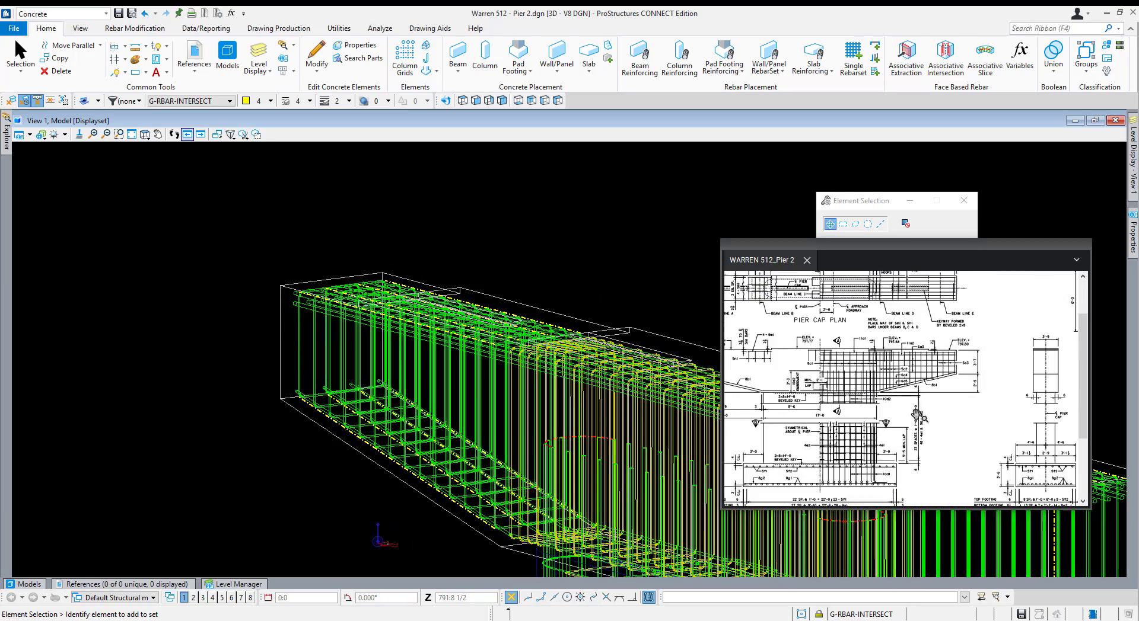
scroll(878, 387, "up", 2)
scroll(879, 384, "up", 3)
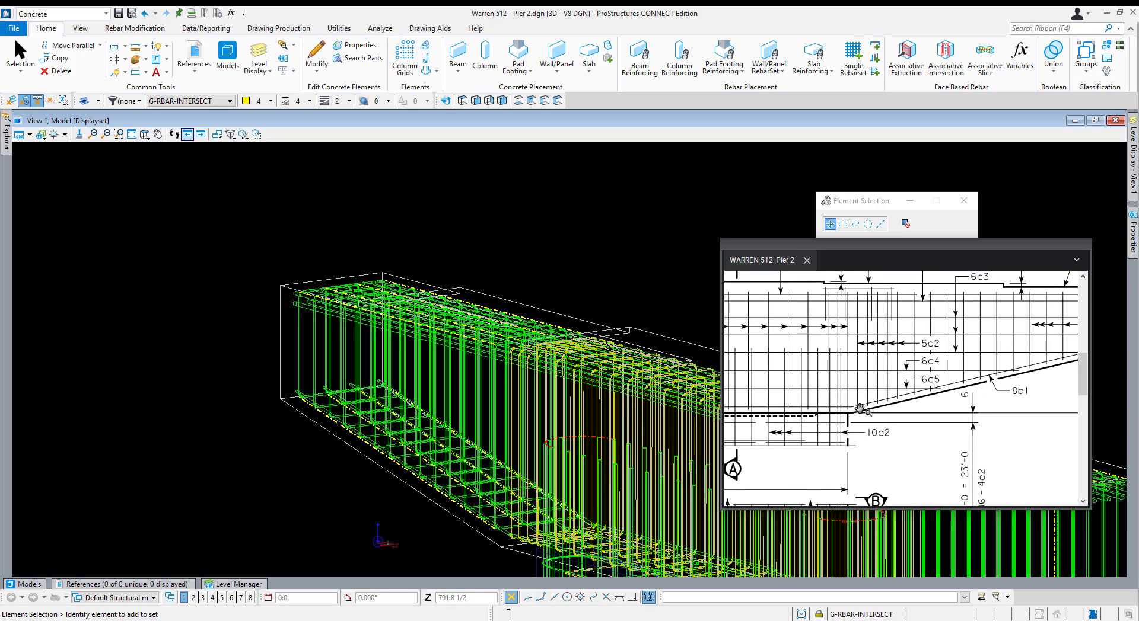
scroll(857, 408, "down", 2)
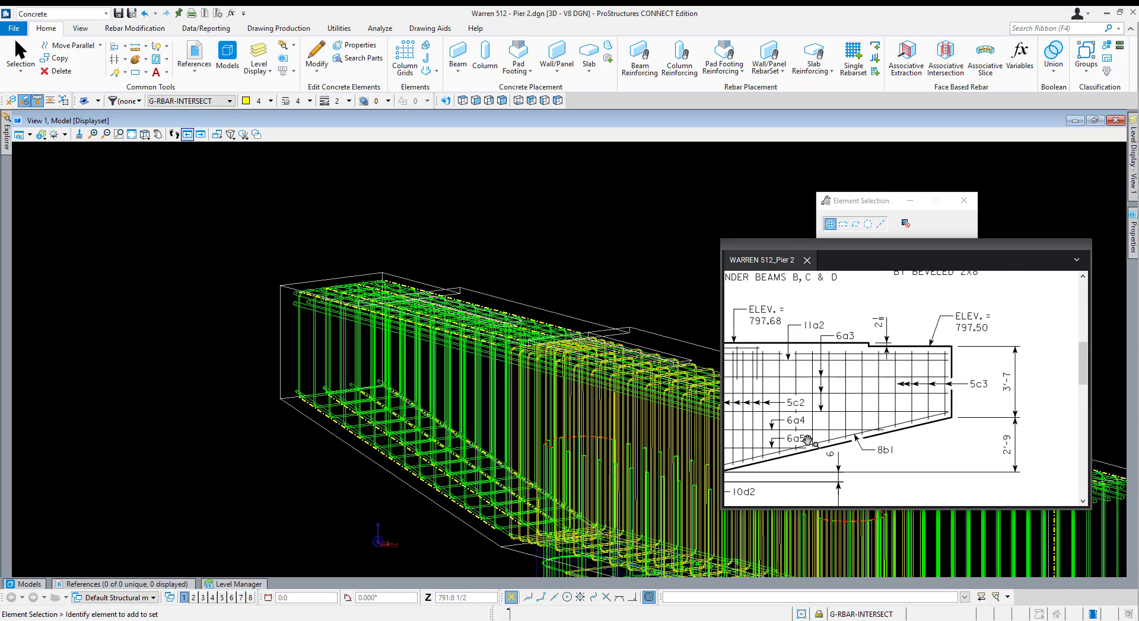
scroll(848, 403, "up", 2)
left_click_drag(846, 402, 990, 399)
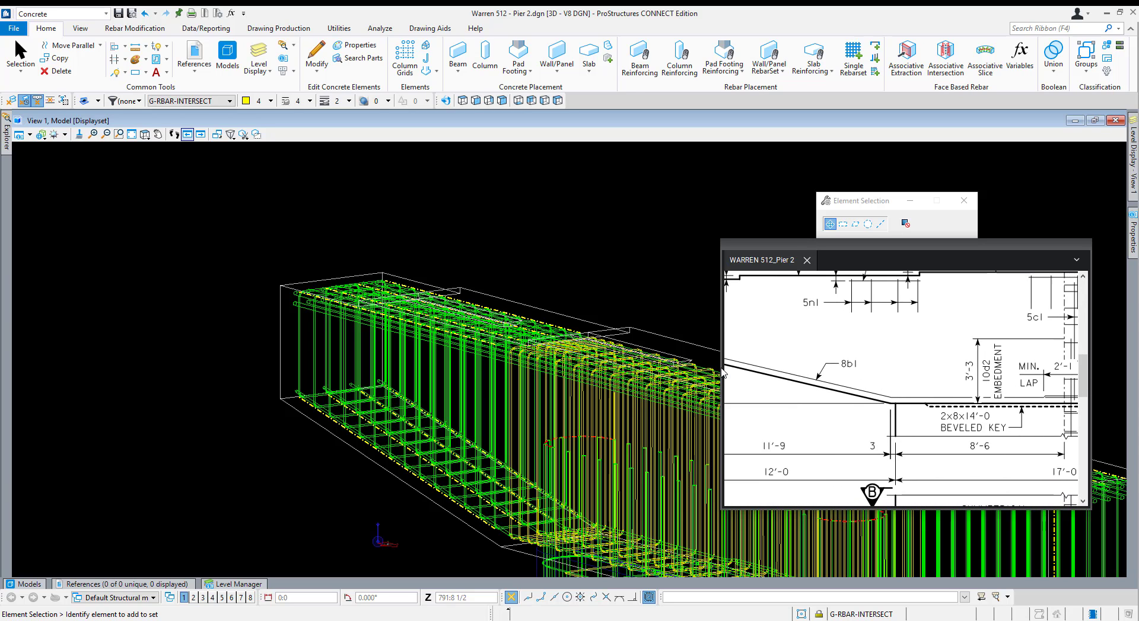
scroll(722, 372, "down", 6)
scroll(924, 404, "down", 3)
scroll(923, 404, "up", 4)
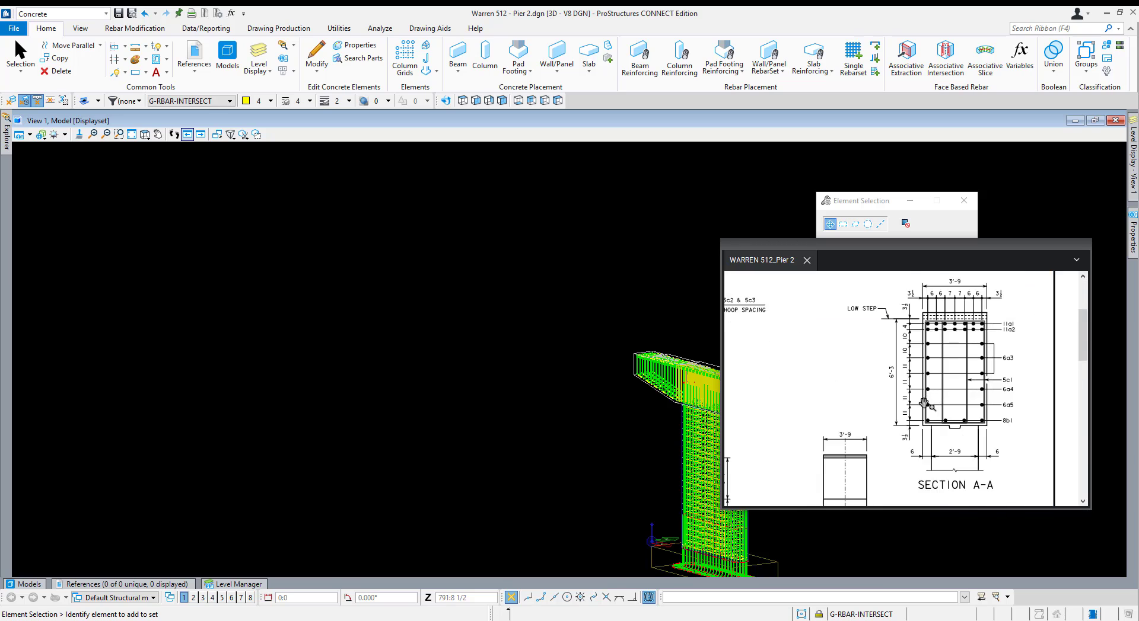
scroll(923, 404, "up", 3)
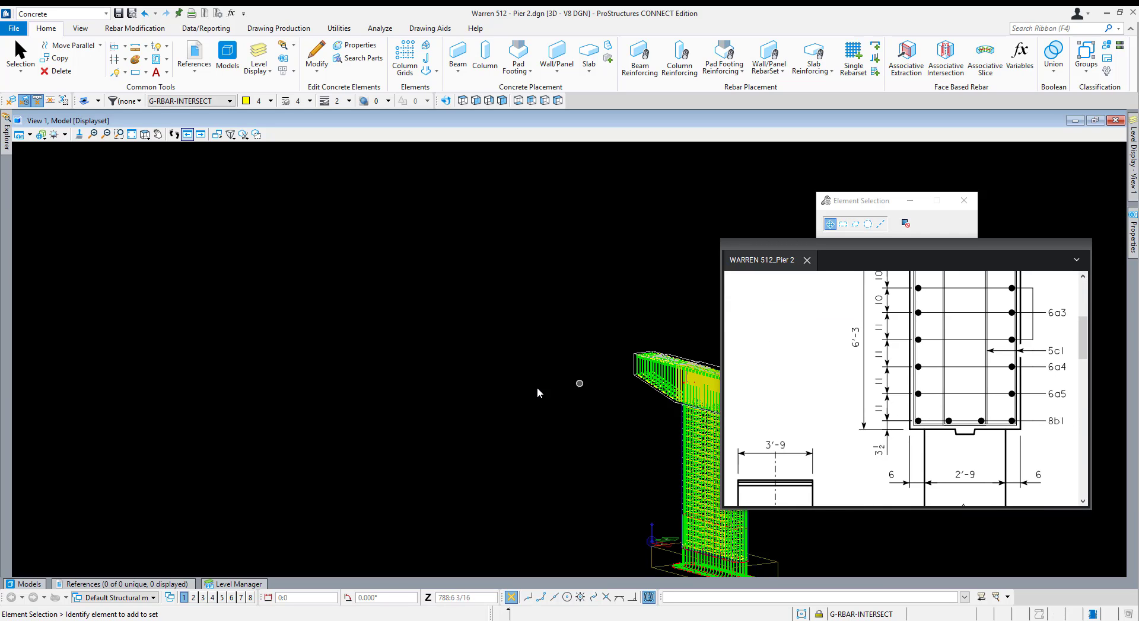
middle_click_drag(562, 401, 270, 384)
scroll(391, 396, "up", 5)
middle_click_drag(705, 406, 592, 412)
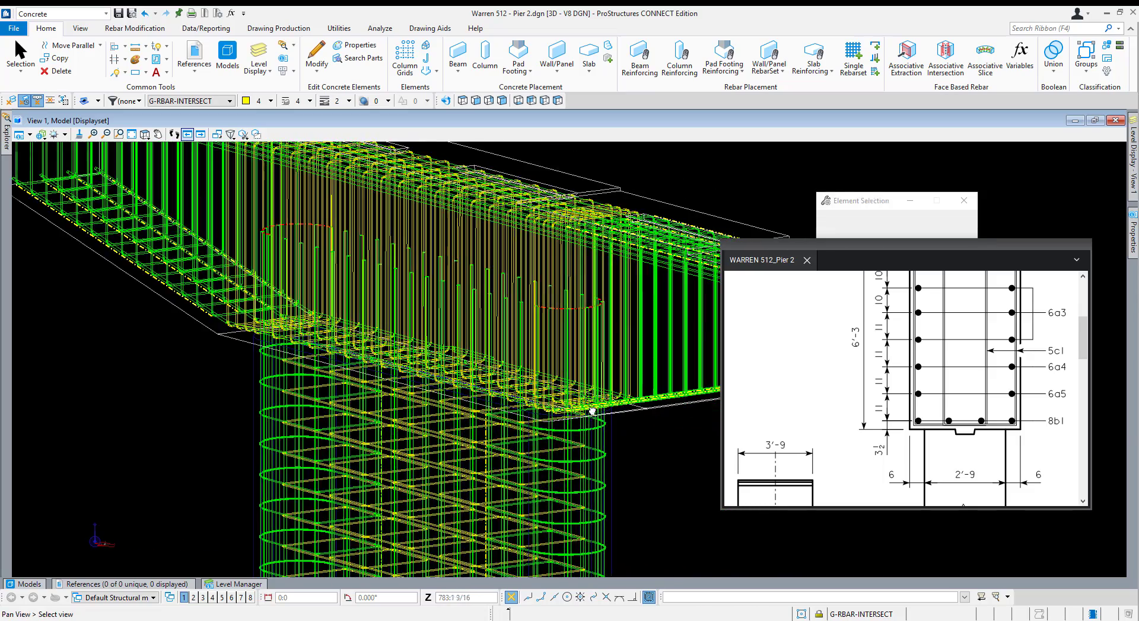
scroll(534, 376, "up", 4)
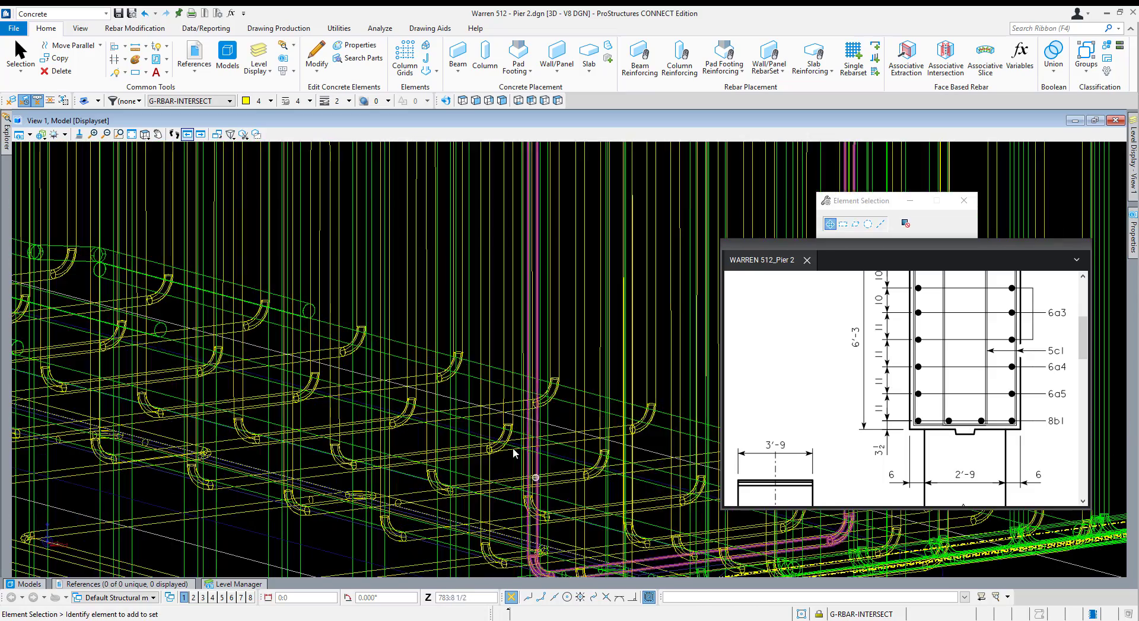
scroll(458, 419, "down", 4)
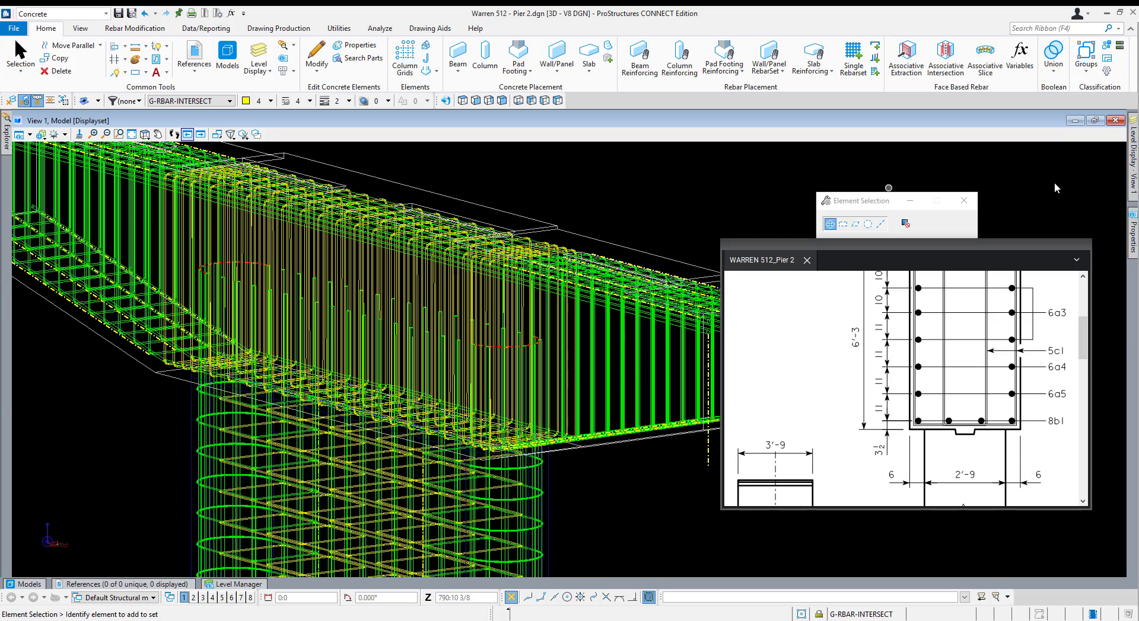
Move the reference drawing clear of the level list, and set the active level to G-RBAR-BEAM with color 2.
mouse_move(1134, 172)
left_click_drag(953, 244, 735, 265)
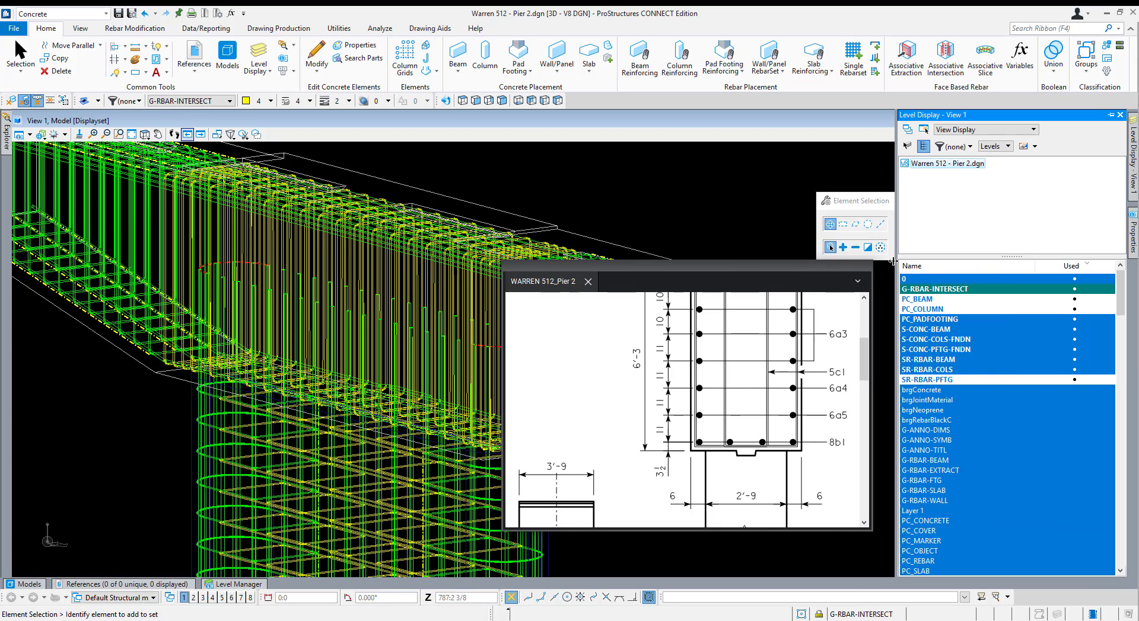
left_click(189, 101)
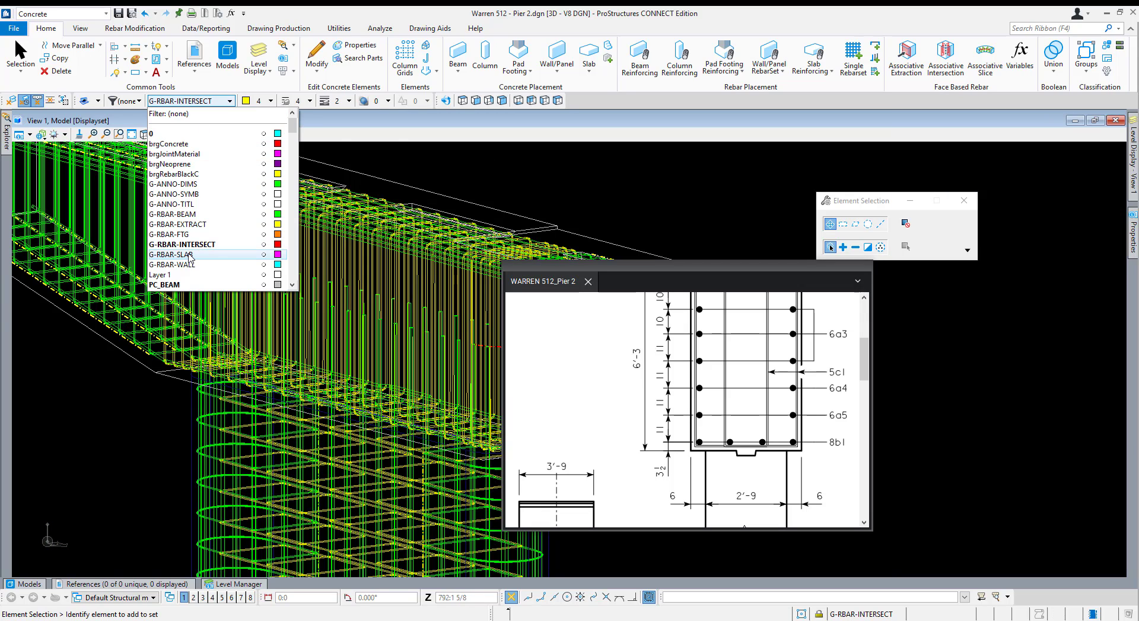
left_click(199, 215)
left_click(271, 100)
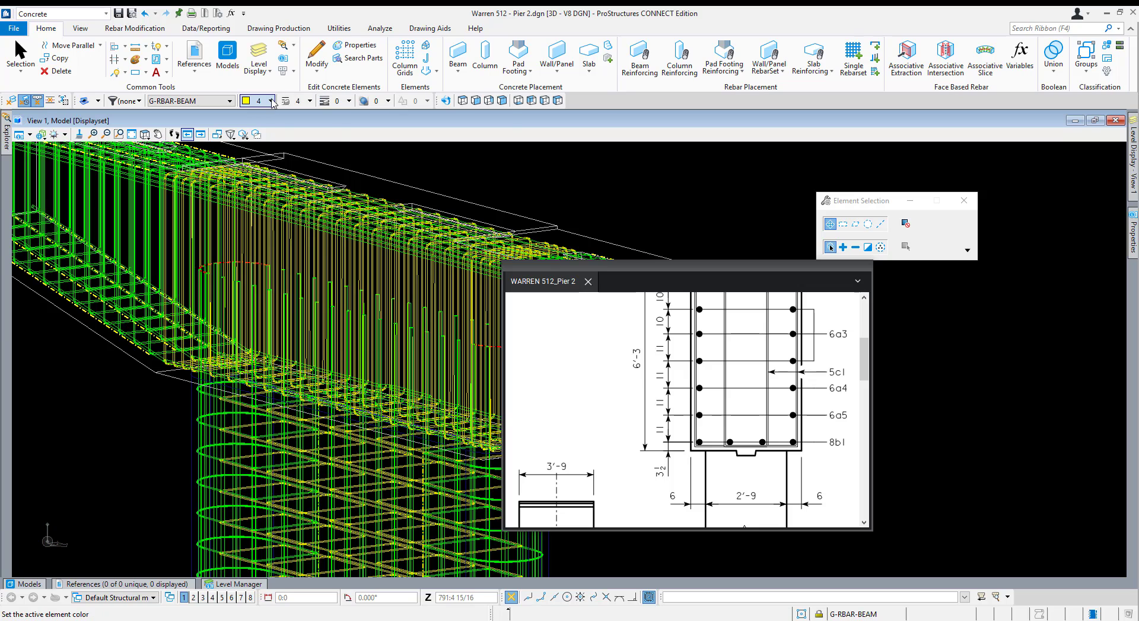
left_click(331, 306)
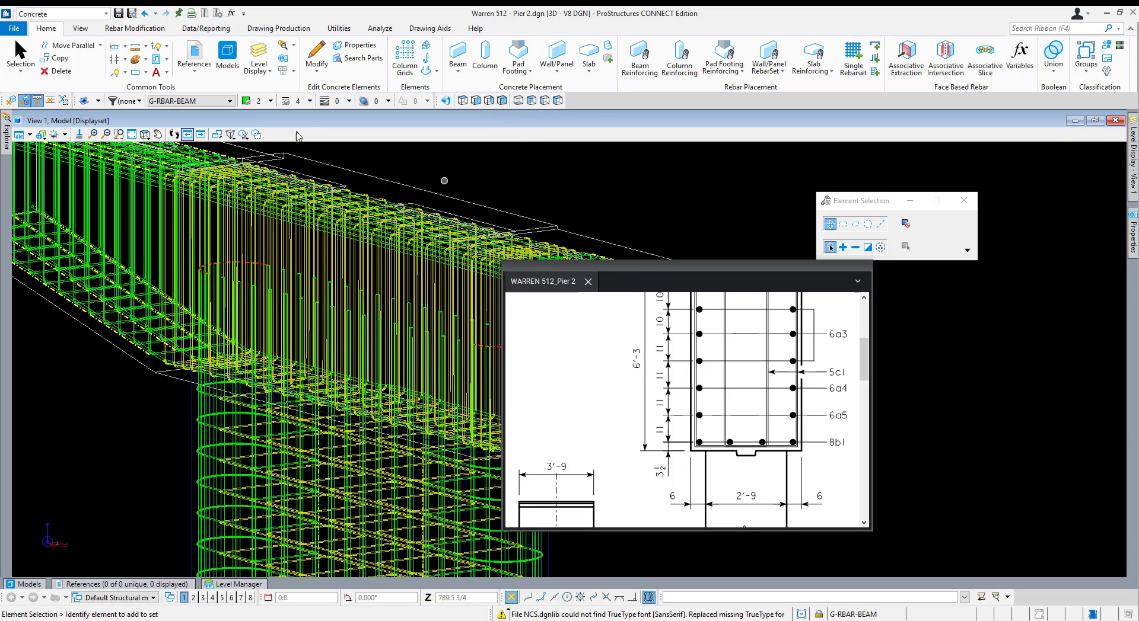
Turn off the levels SR-RBAR-COLS, G-RBAR-INTERSECT, S-CONC-COLS-FNDN and S-CONC-PFTG-FNDN, keeping S-CONC-BEAM displayed.
mouse_move(1132, 176)
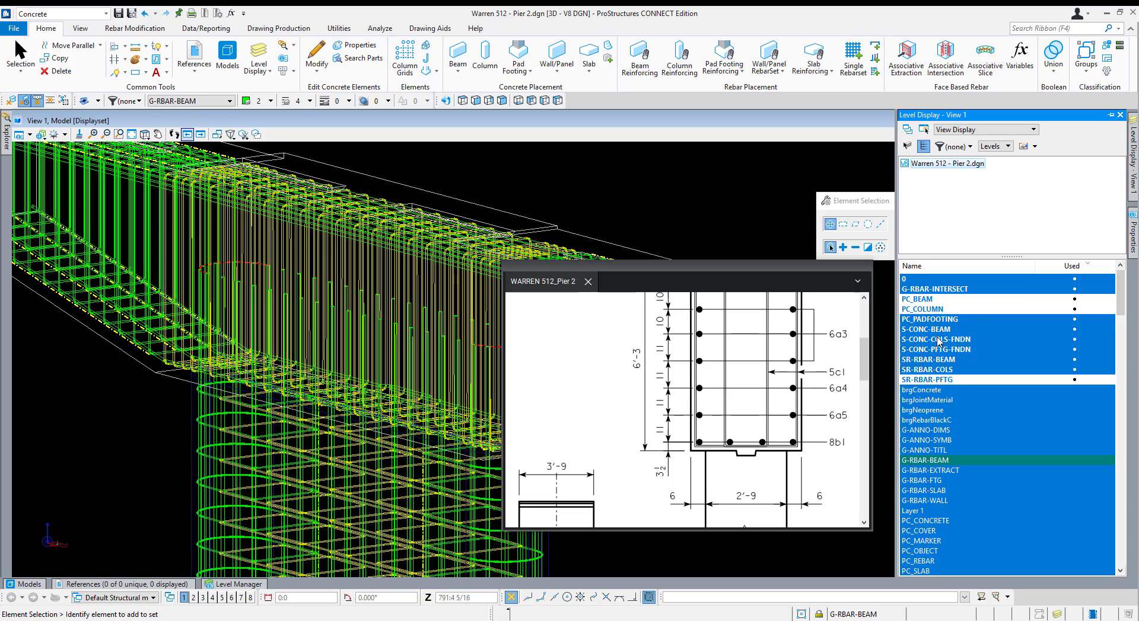
left_click(927, 370)
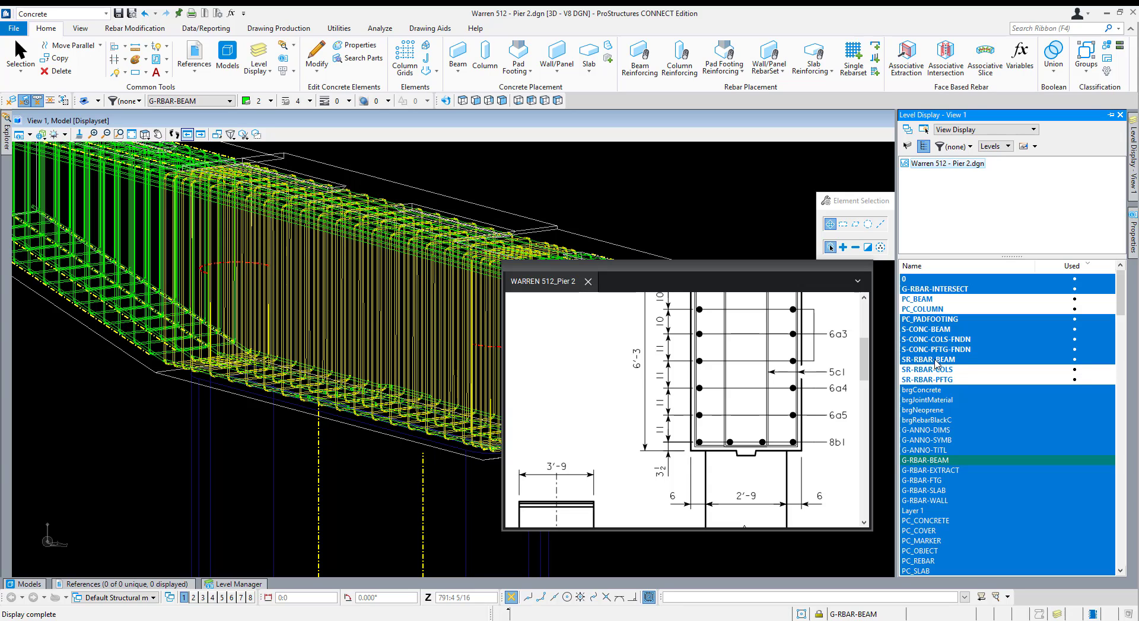
scroll(373, 414, "down", 5)
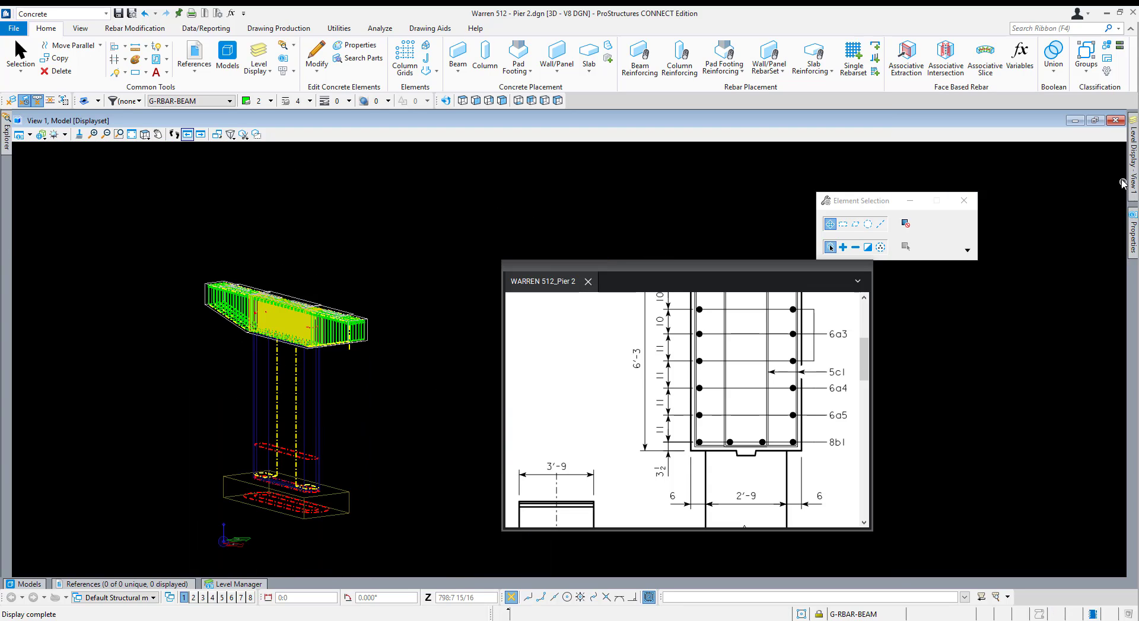
mouse_move(1133, 160)
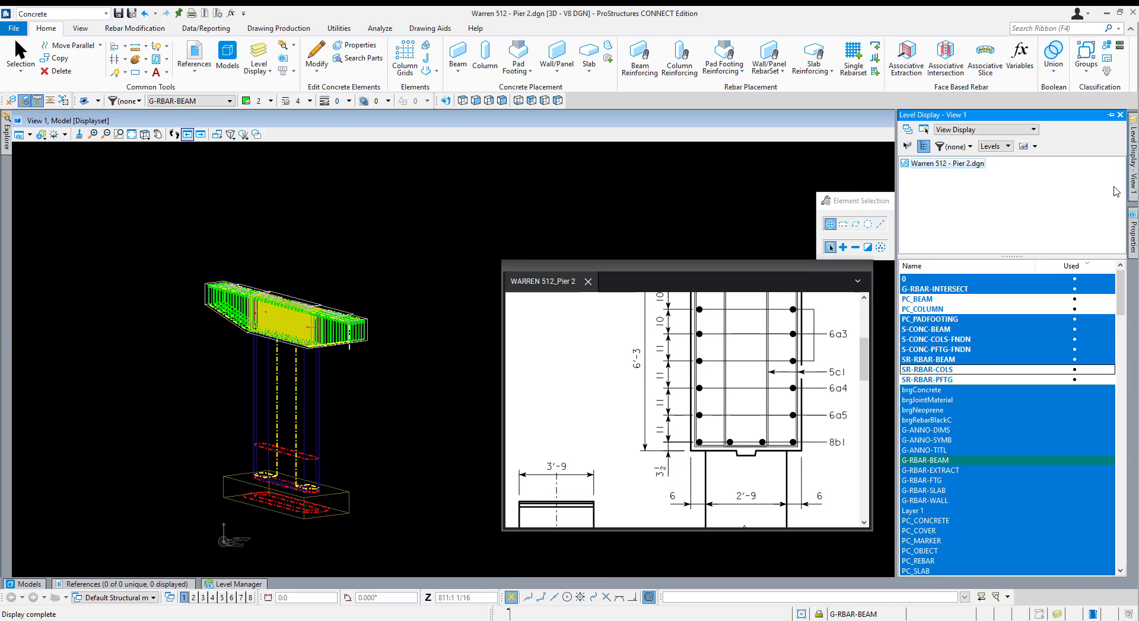
left_click(935, 330)
left_click(962, 290)
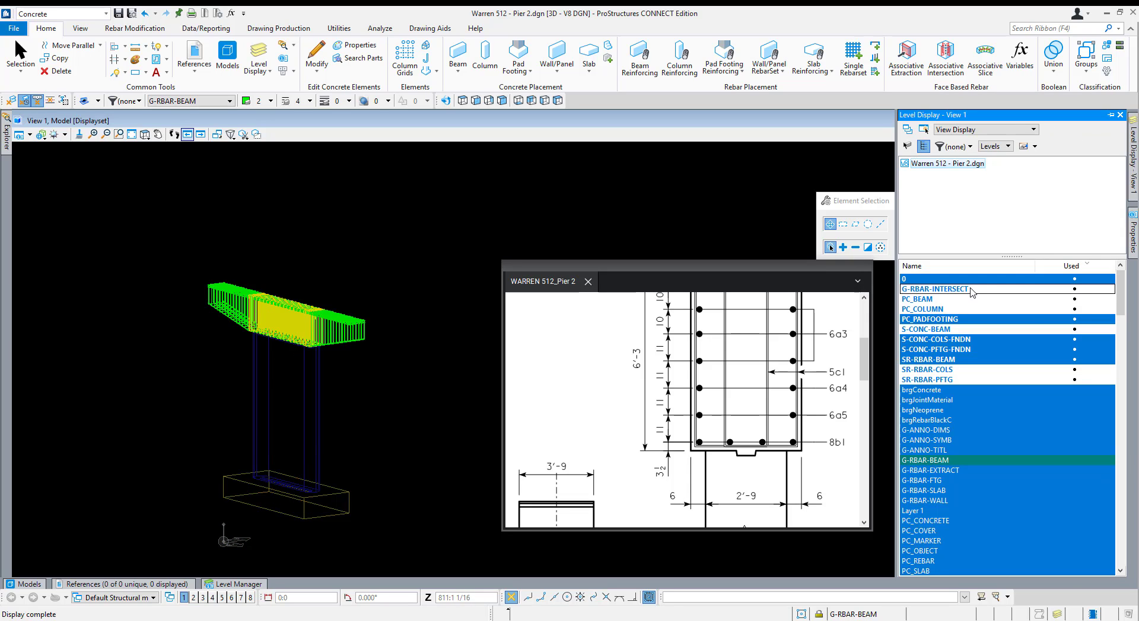
left_click(935, 330)
left_click(937, 340)
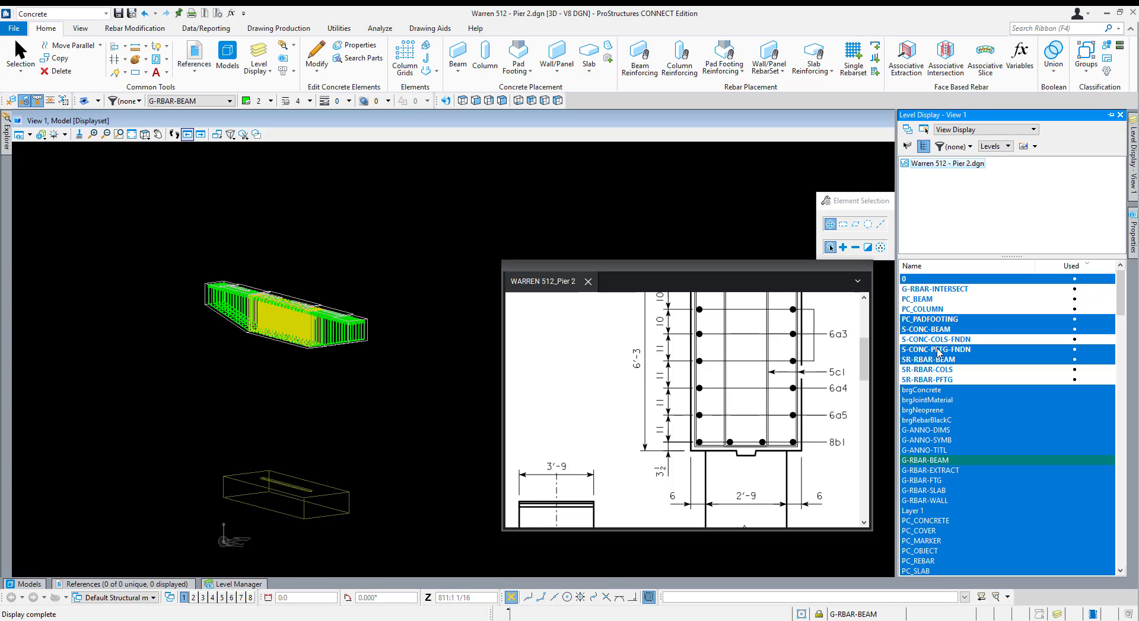
left_click(938, 351)
Move the reference drawing clear of the cap's end, and examine the bottom corner bar and bar spacings in its section.
scroll(332, 335, "up", 5)
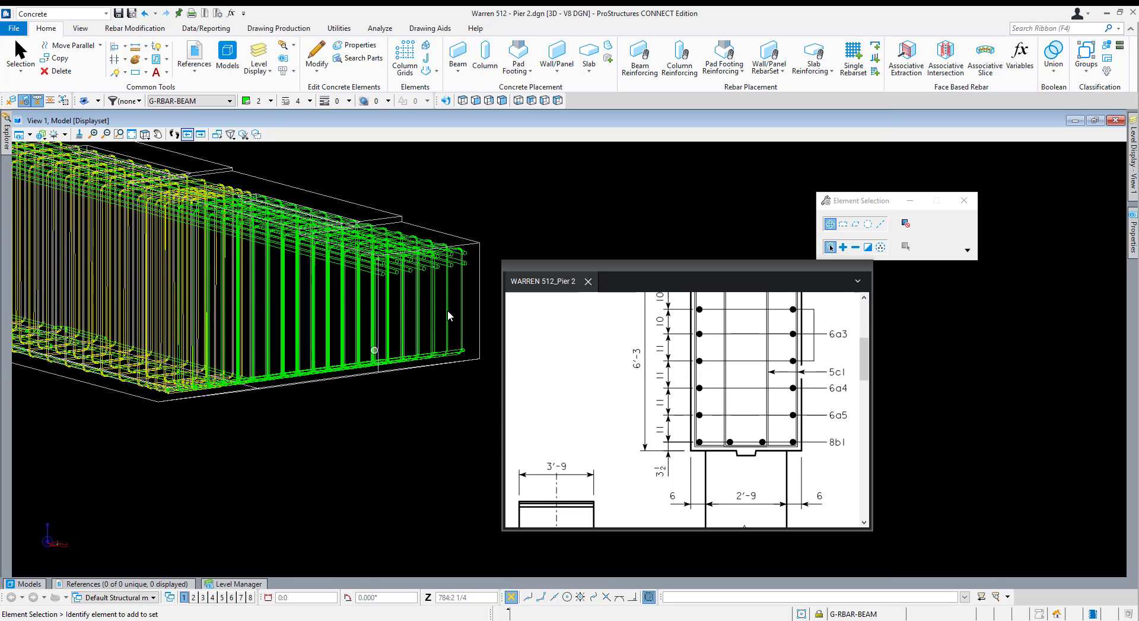
left_click_drag(631, 267, 767, 265)
scroll(475, 363, "up", 3)
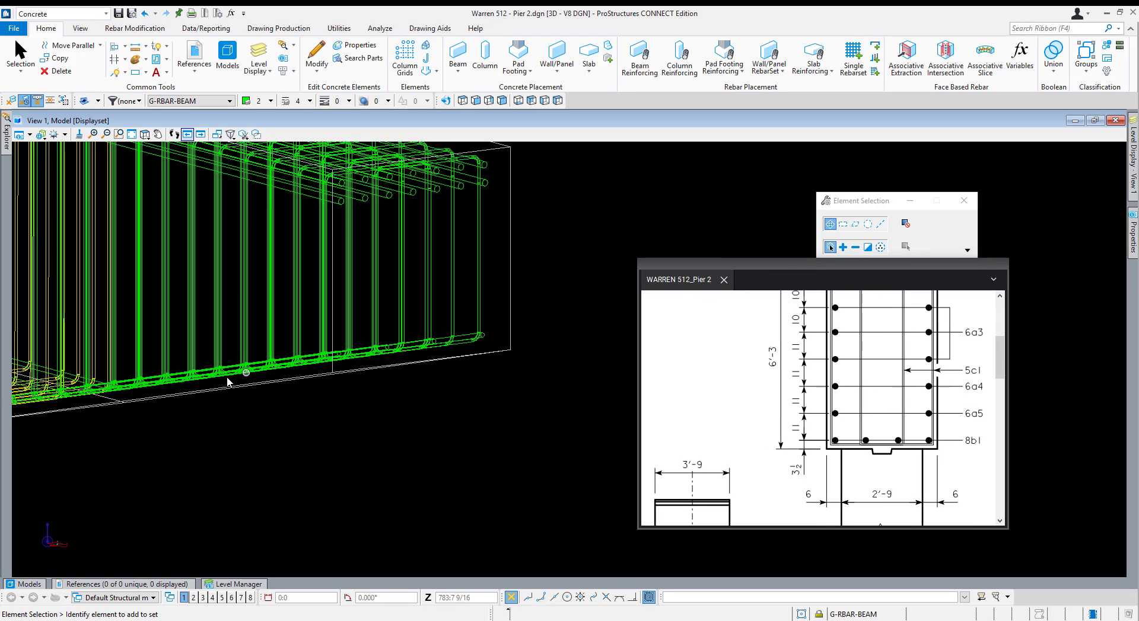
middle_click_drag(54, 386, 350, 359)
left_click_drag(825, 400, 814, 443)
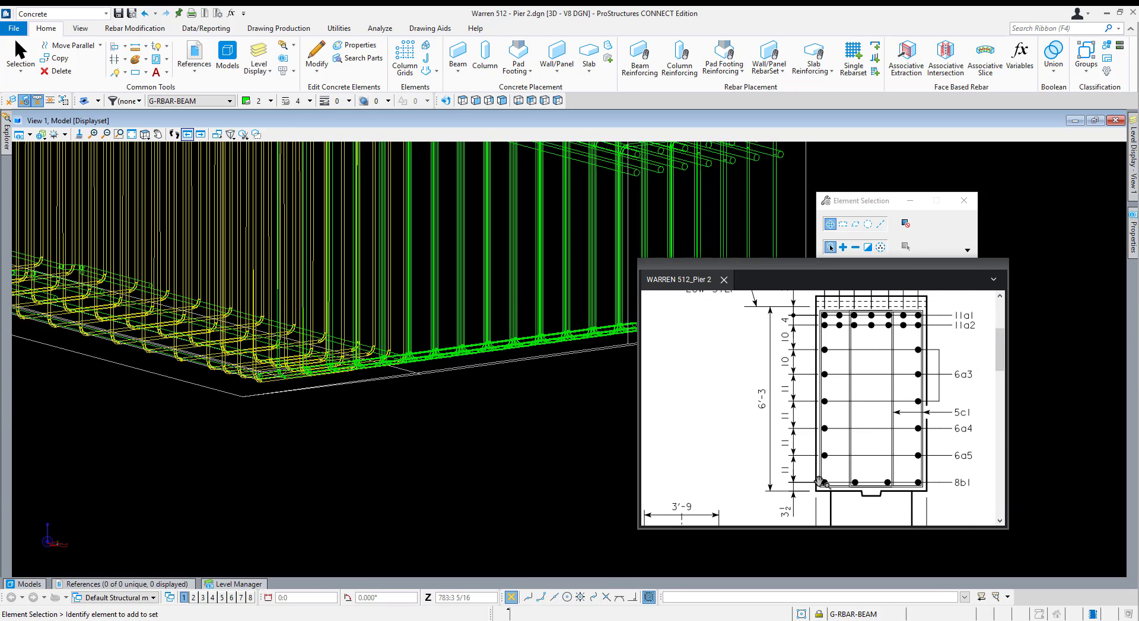
scroll(819, 481, "up", 3)
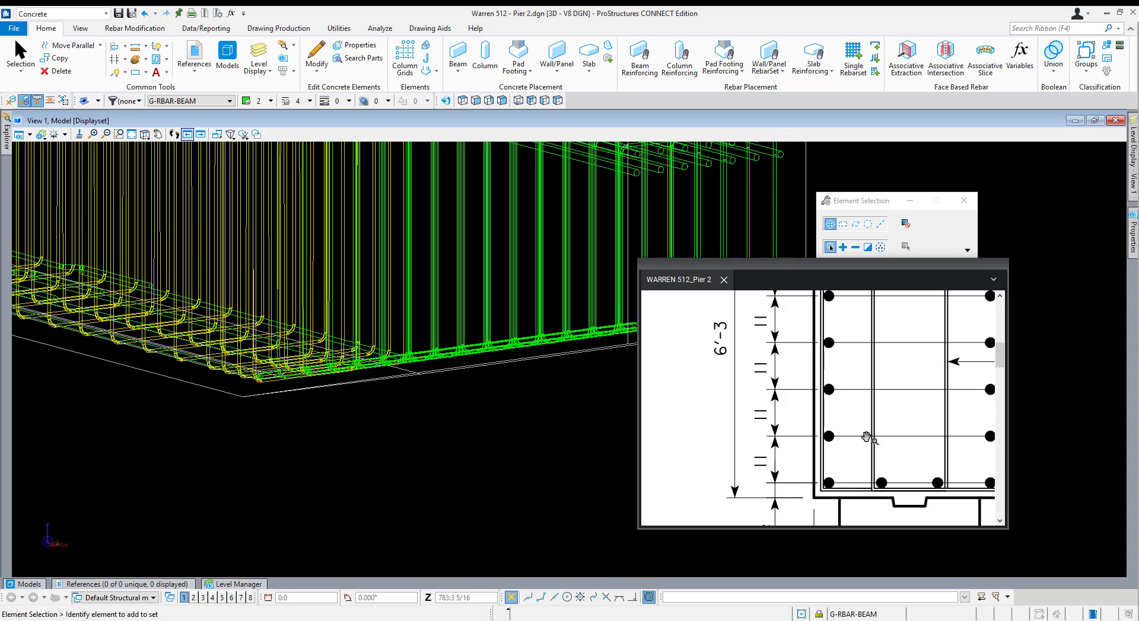
left_click_drag(849, 395, 810, 388)
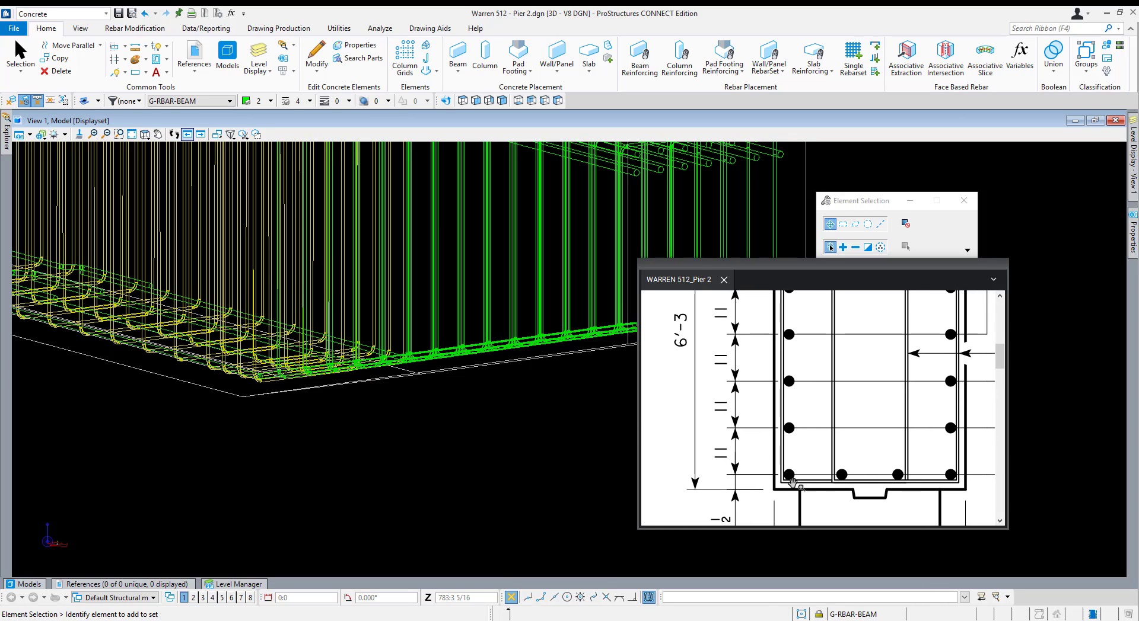
left_click_drag(775, 448, 758, 453)
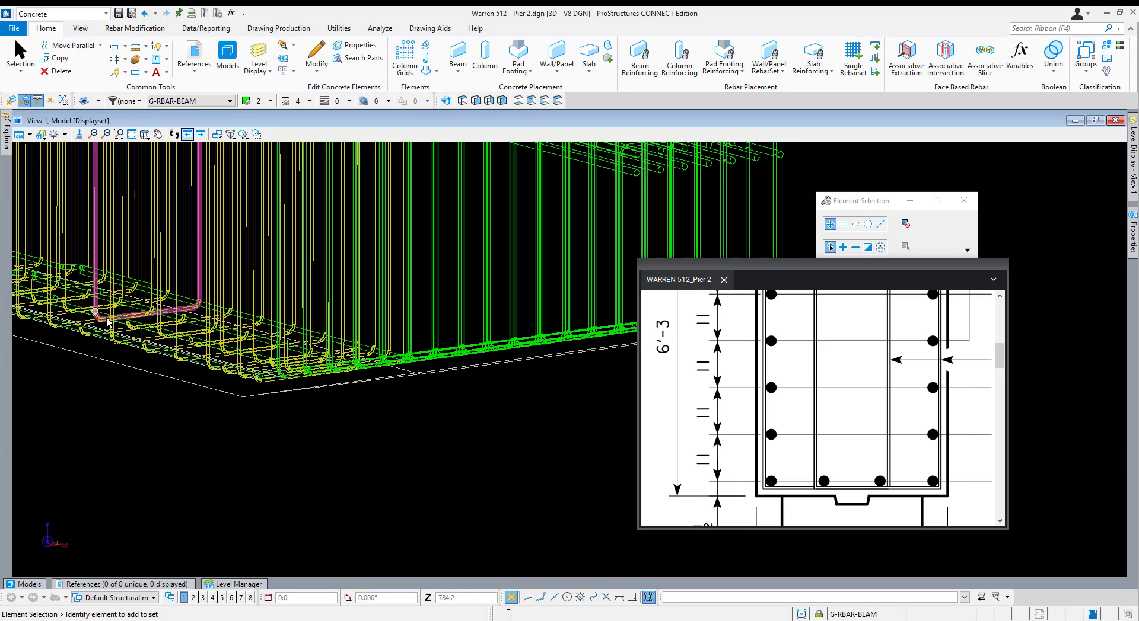
Draw a SmartLine from the center of the bottom corner bar, 11 inches straight up and about 8 feet horizontally toward the cantilever's end.
key("q")
key("1")
scroll(238, 361, "up", 5)
scroll(374, 427, "up", 4)
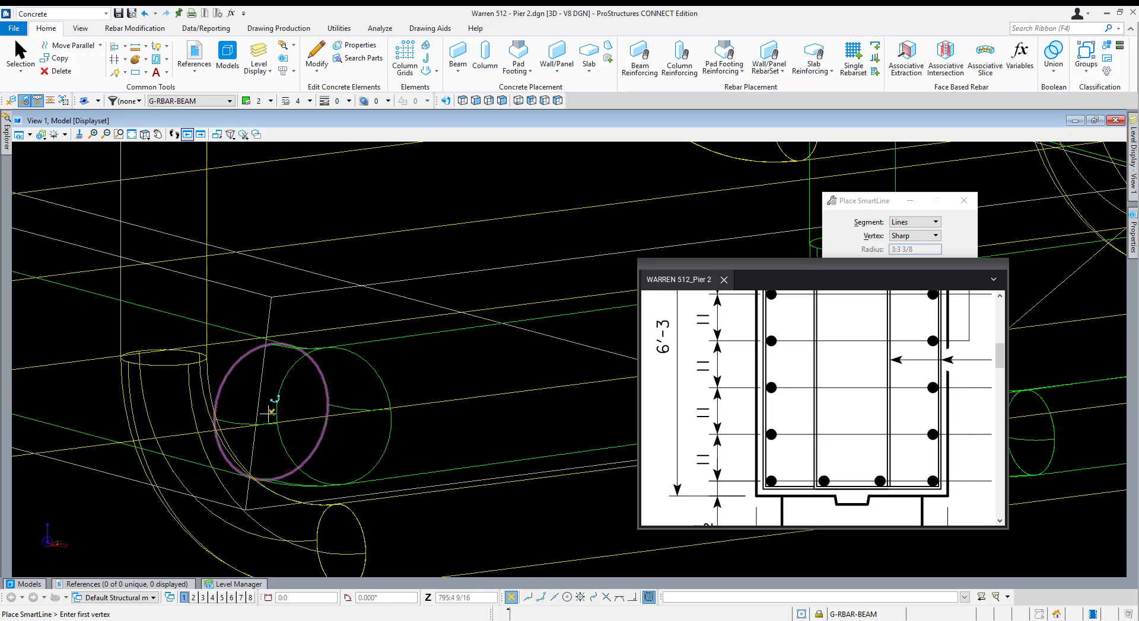
left_click(271, 409)
scroll(293, 510, "down", 4)
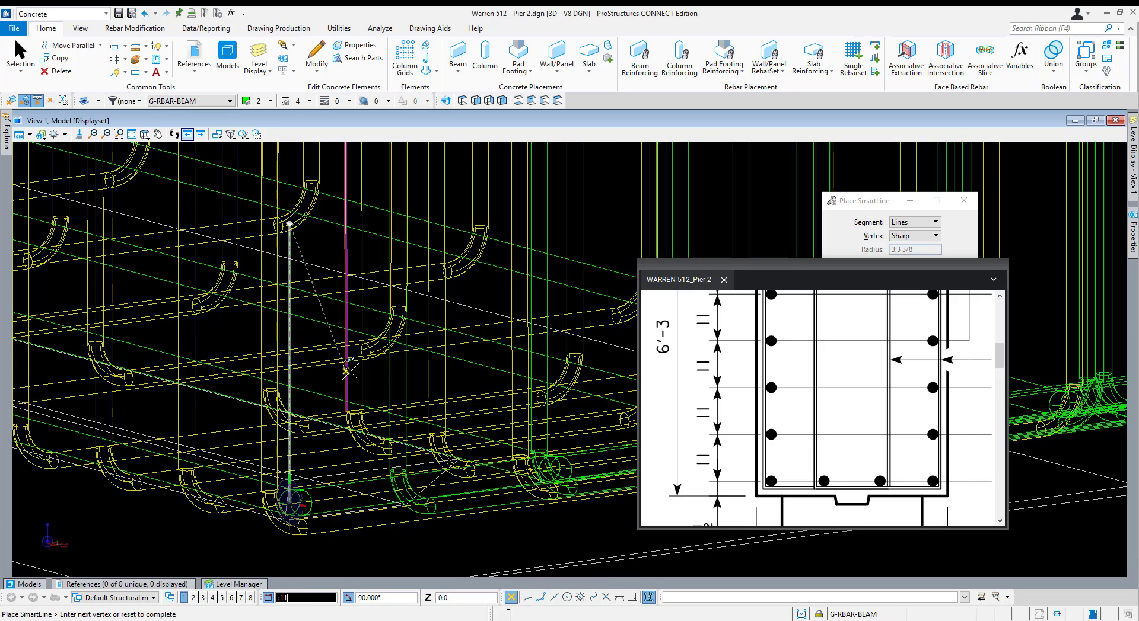
scroll(505, 356, "down", 3)
scroll(564, 422, "down", 3)
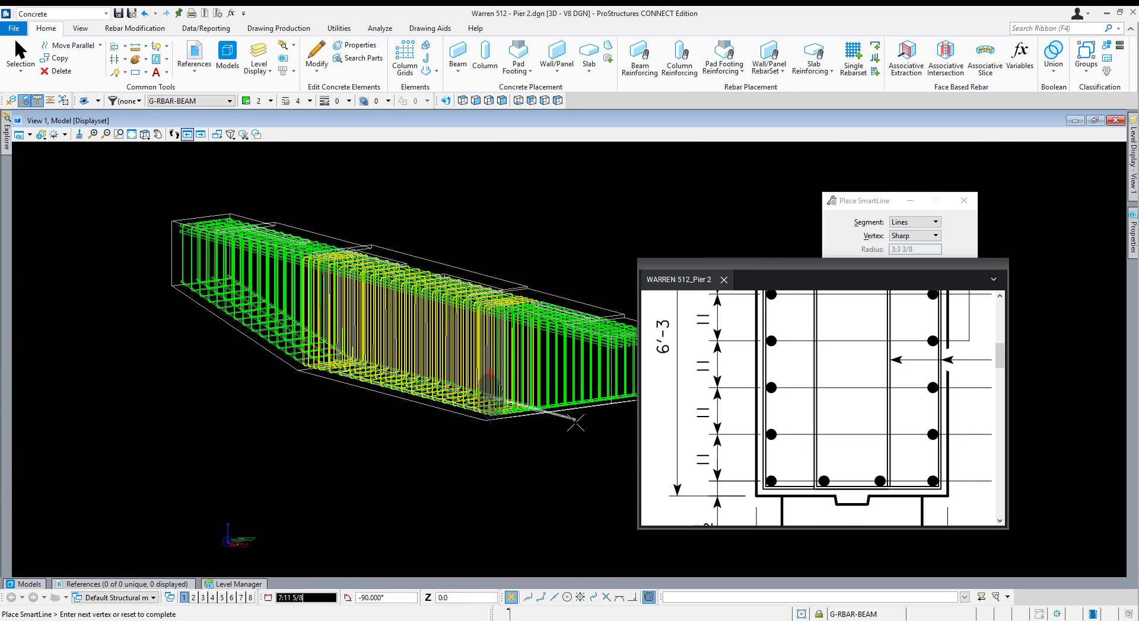
scroll(595, 448, "down", 3)
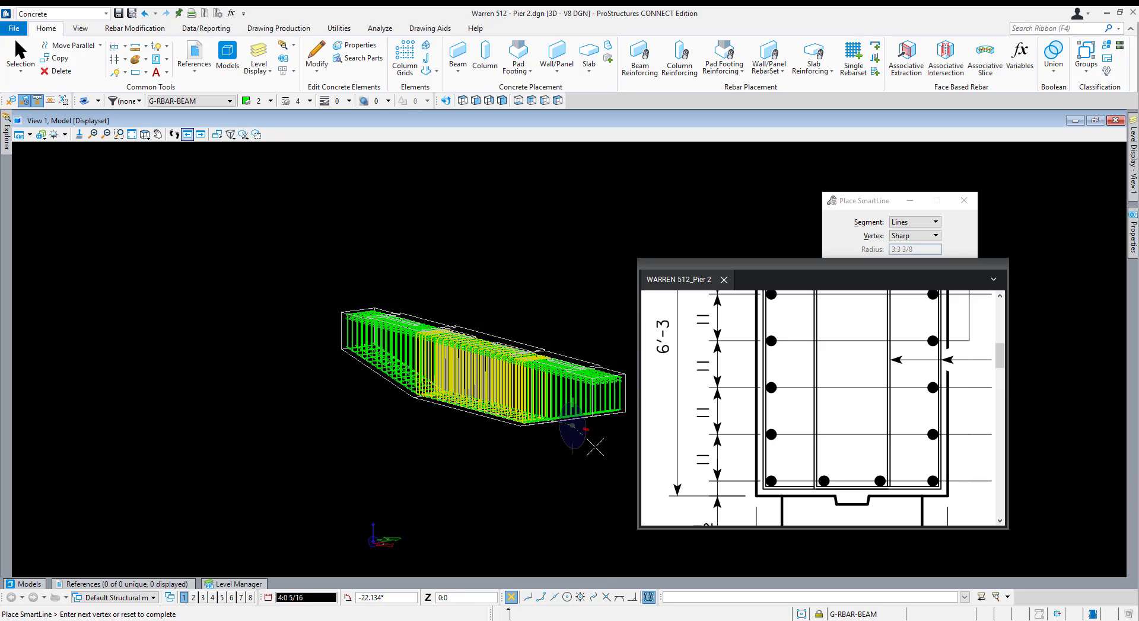
right_click(595, 448)
Read the vertical spacings of the side bars in the reference section and compare them with the modelled cantilever.
scroll(741, 438, "down", 4)
scroll(736, 329, "up", 3)
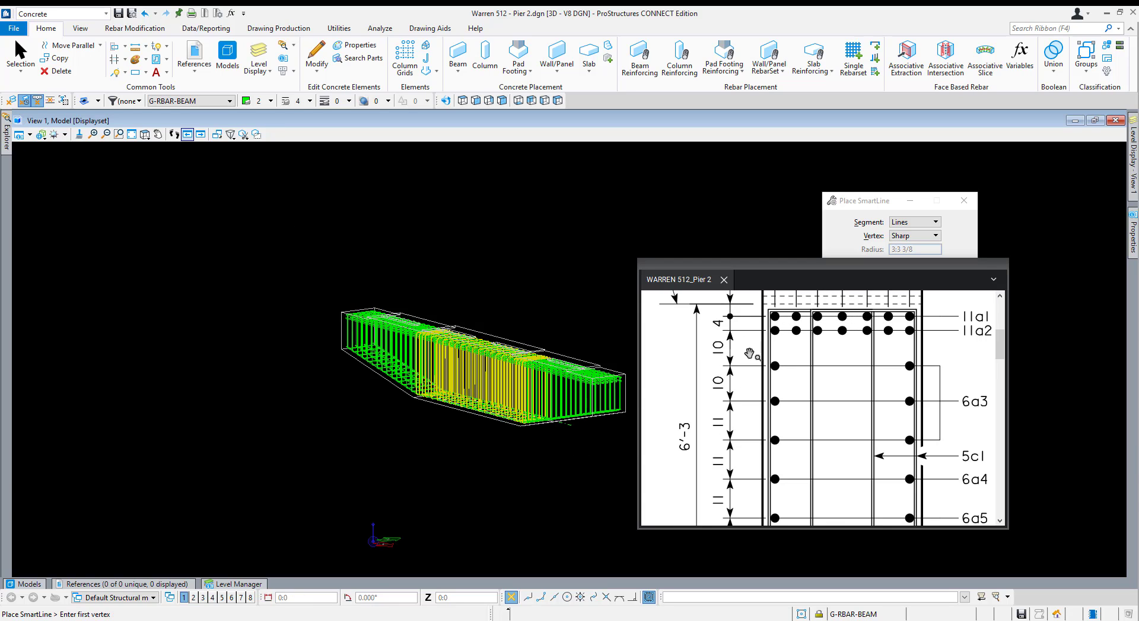
scroll(748, 354, "up", 4)
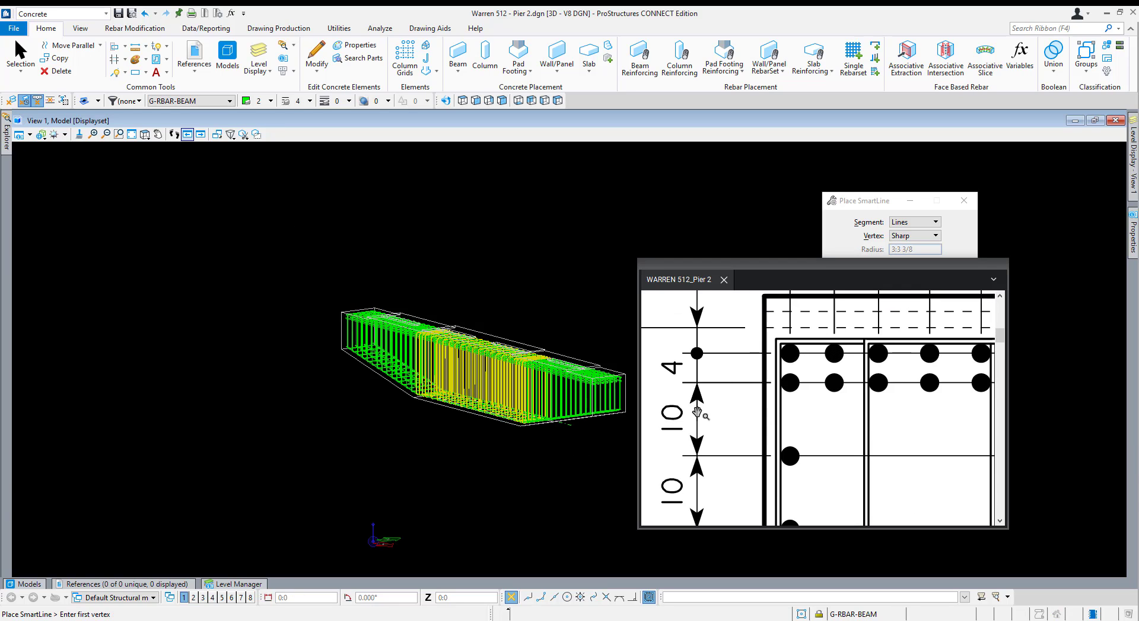
scroll(726, 416, "down", 5)
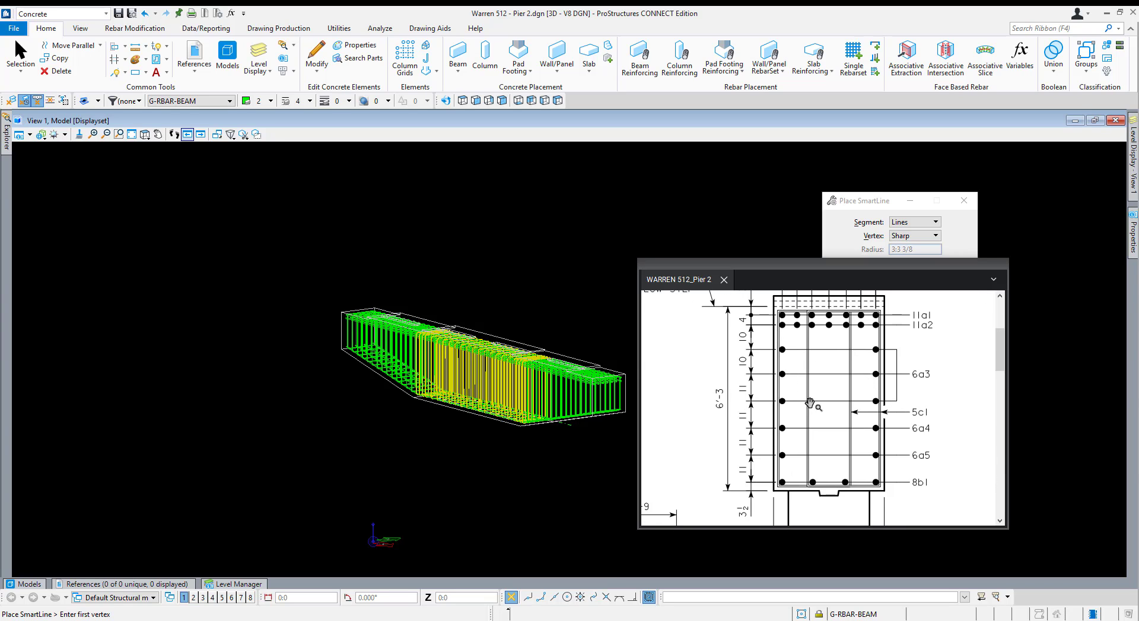
scroll(565, 392, "up", 5)
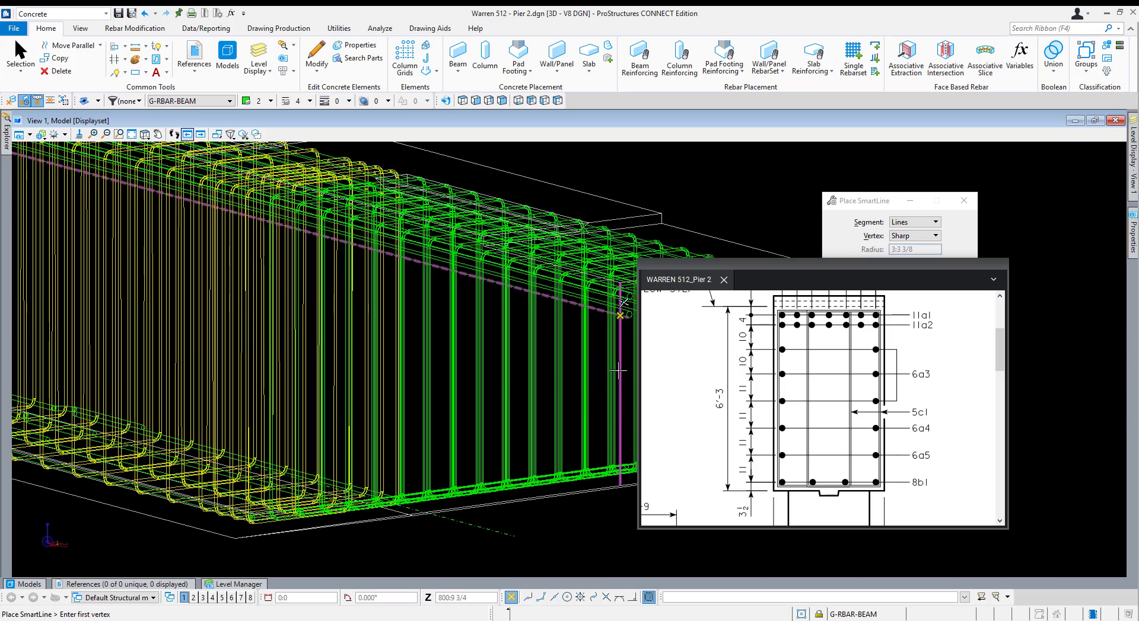
scroll(584, 385, "up", 2)
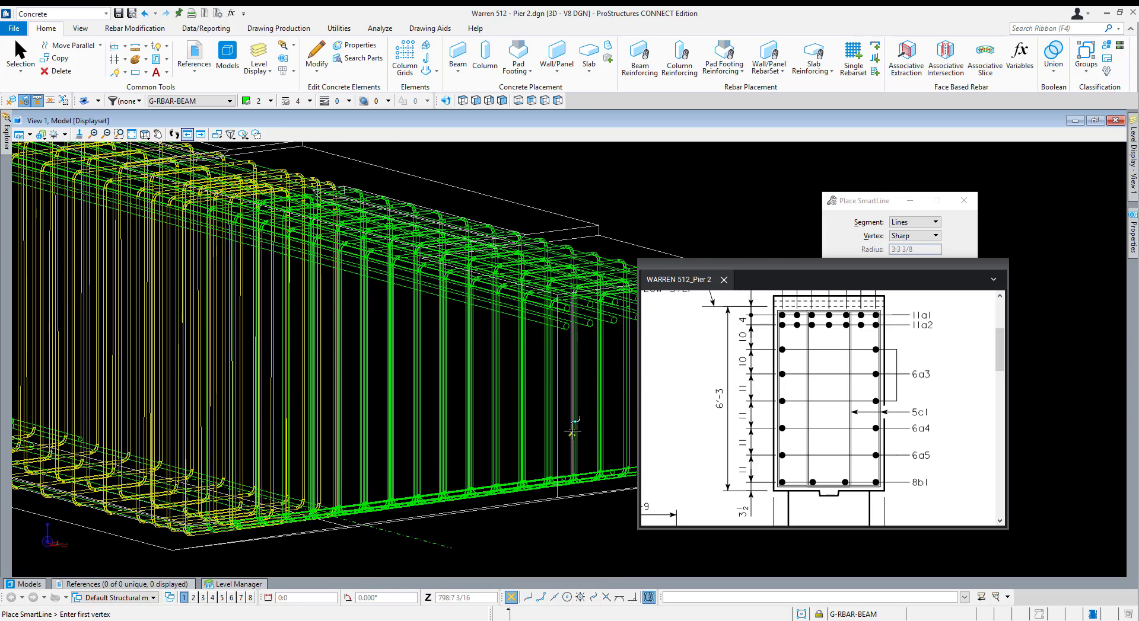
scroll(536, 446, "down", 4)
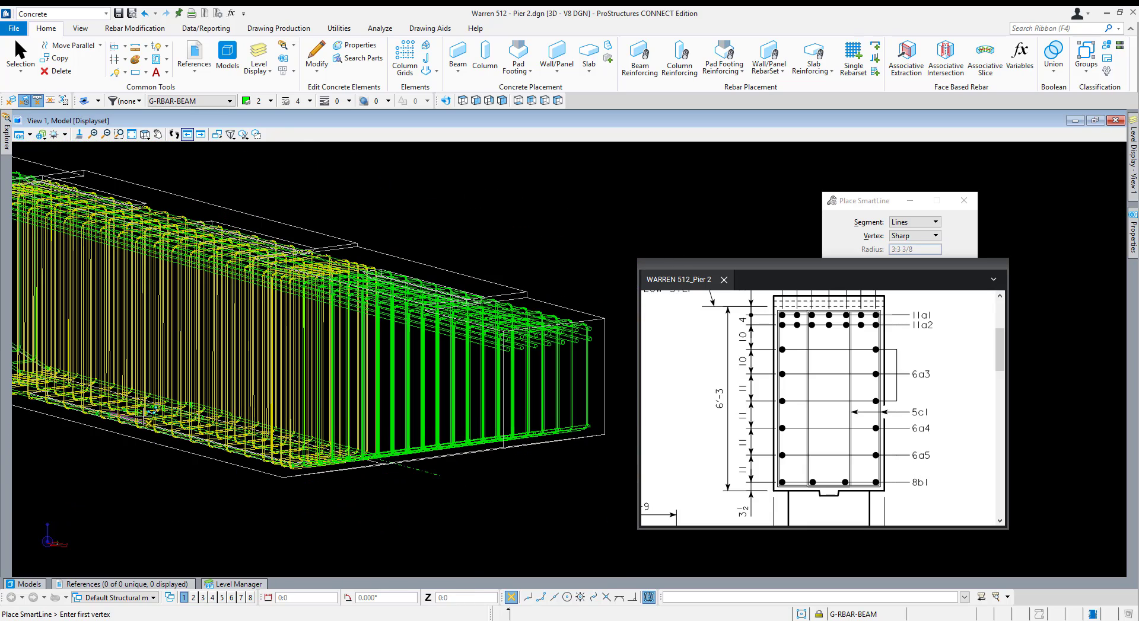
In front view, extend the horizontal guide line past the cantilever's end with another SmartLine about 7 feet long.
left_click(476, 101)
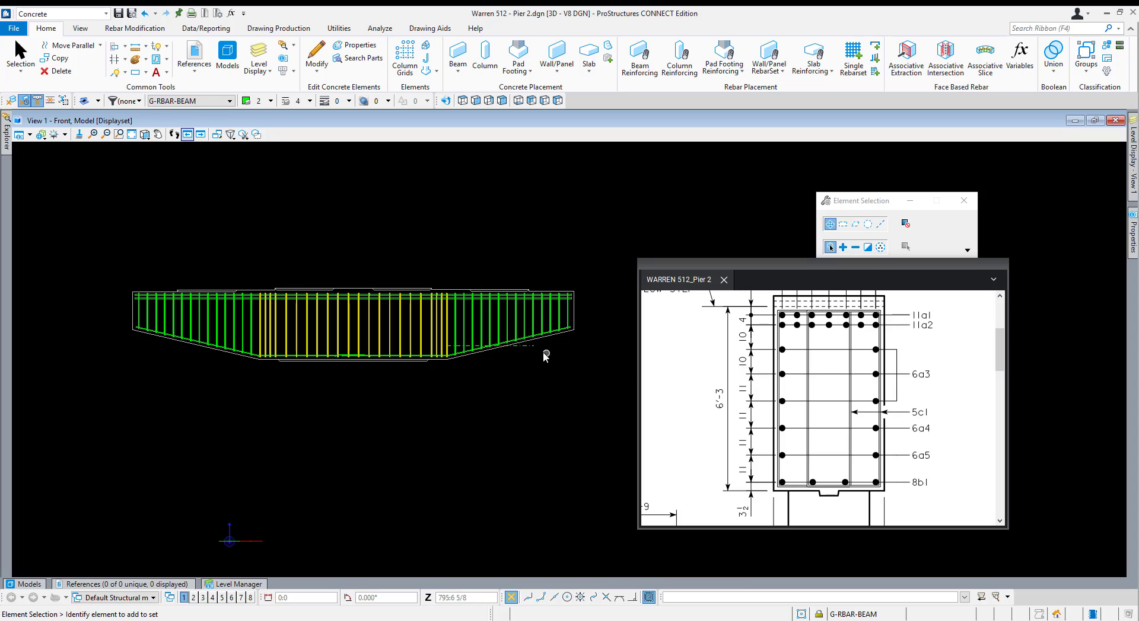
key("q")
left_click(534, 346)
left_click(607, 346)
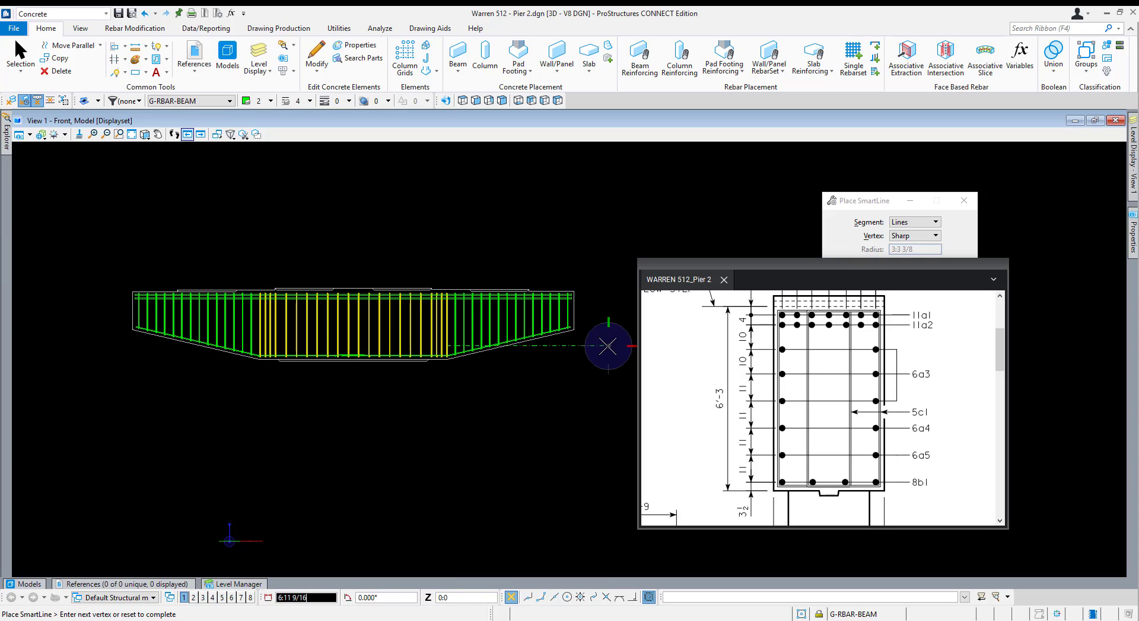
right_click(608, 347)
key("Escape")
Copy the outer horizontal guide line upward three times, at successive spacings of 11, 11 and 10 inches.
key("3")
key("1")
left_click(608, 347)
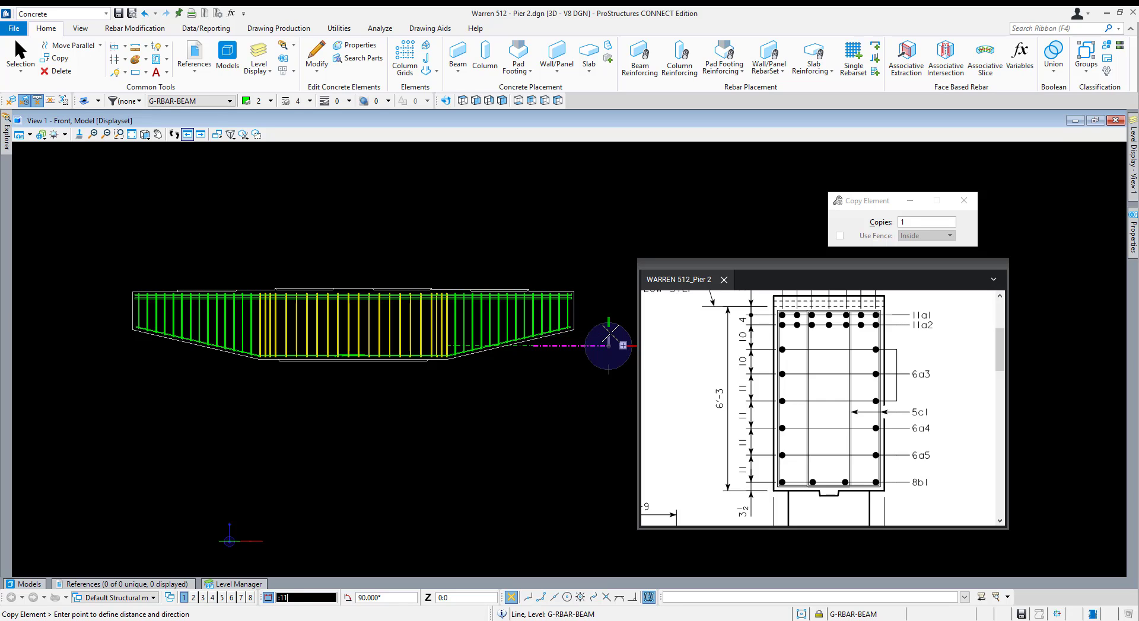
left_click(608, 326)
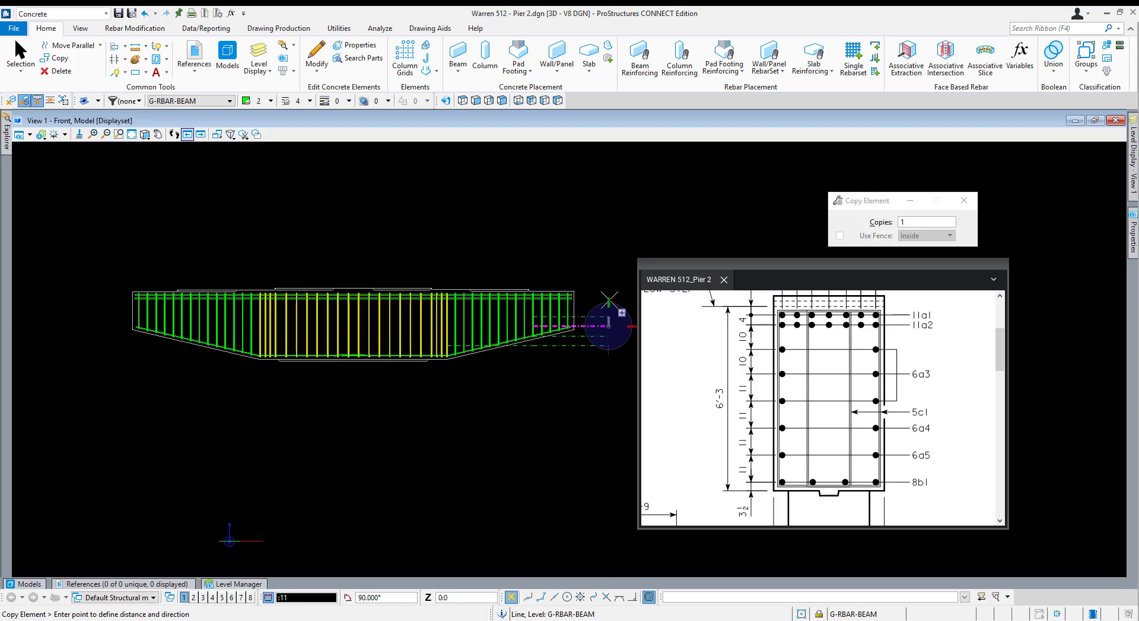
left_click(608, 297)
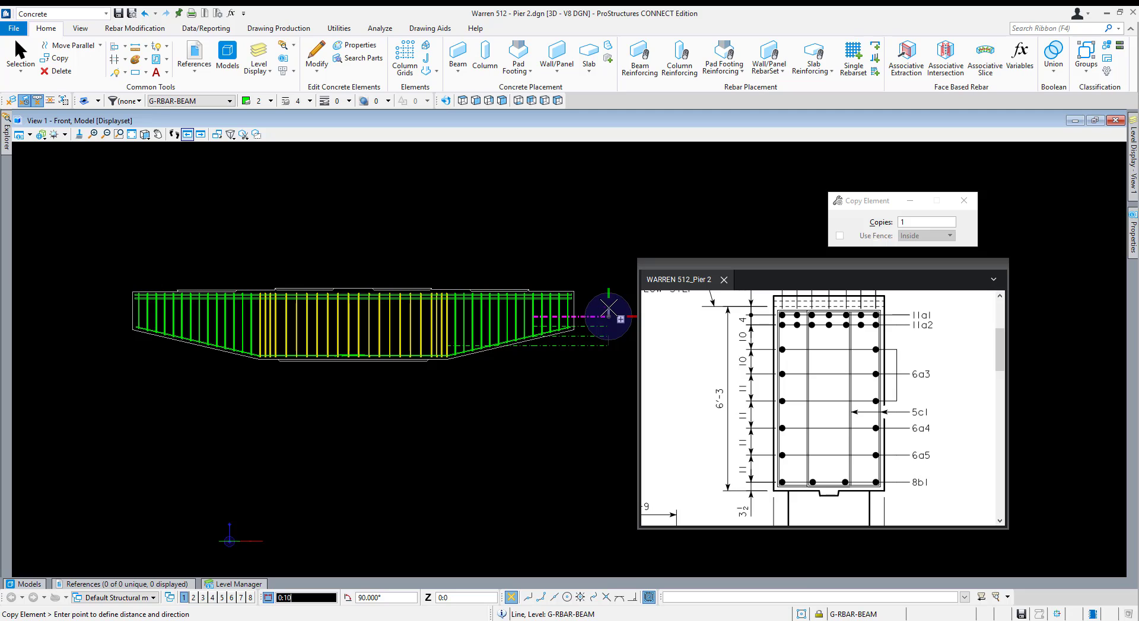
Check the vertical distance from the topmost guide line to the 11a2 bars, and end the copying.
scroll(601, 303, "up", 6)
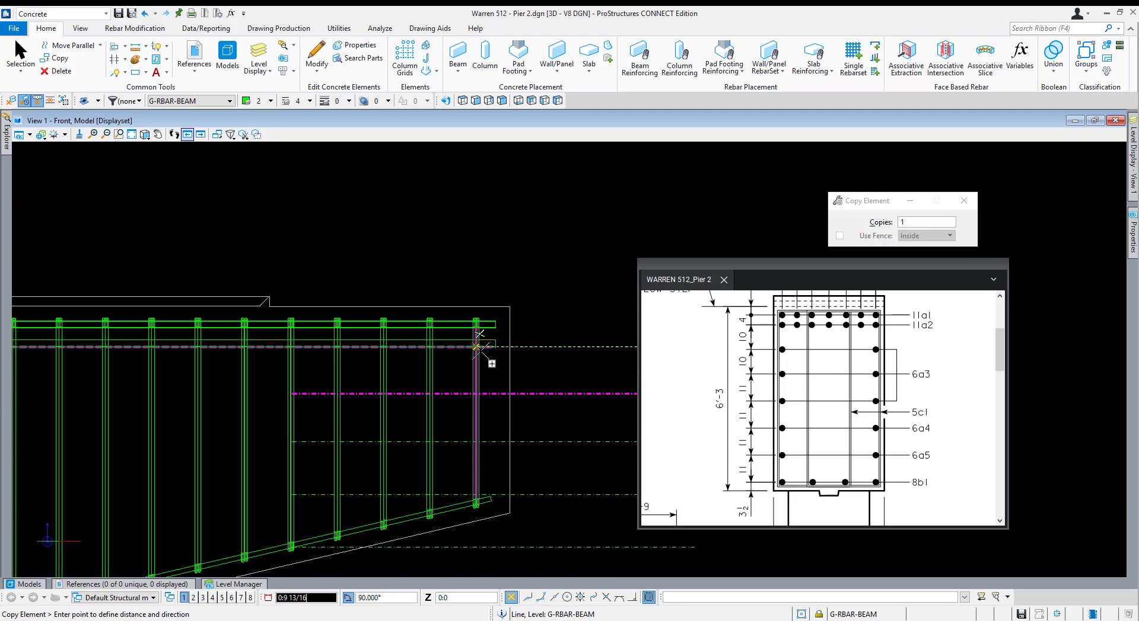
scroll(479, 347, "up", 3)
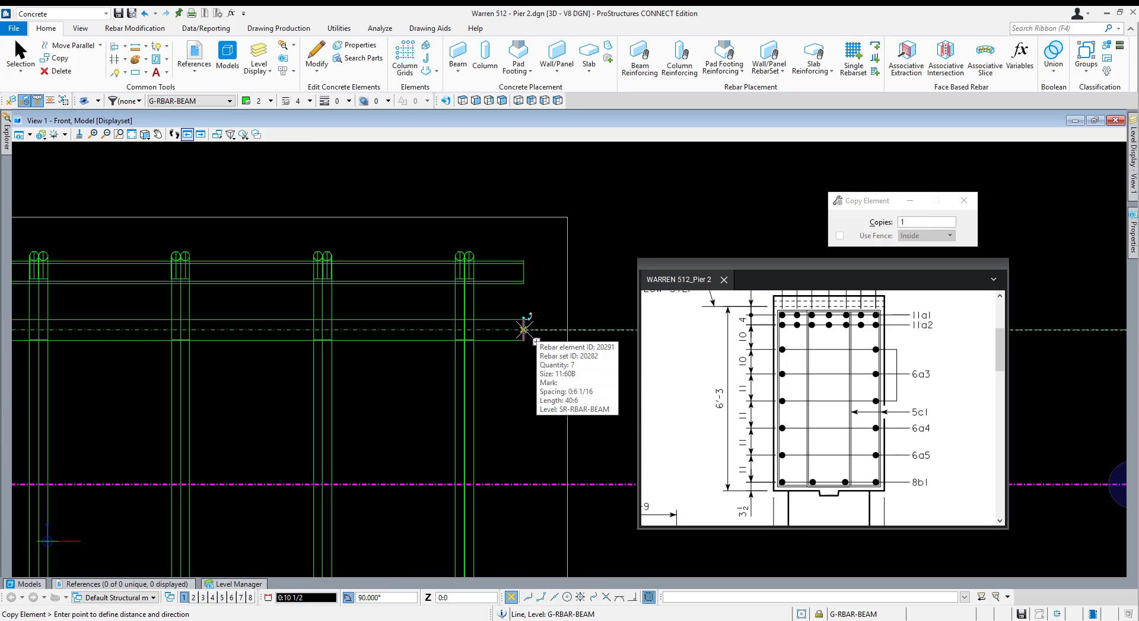
right_click(524, 330)
scroll(524, 335, "down", 5)
key("Escape")
scroll(482, 344, "down", 2)
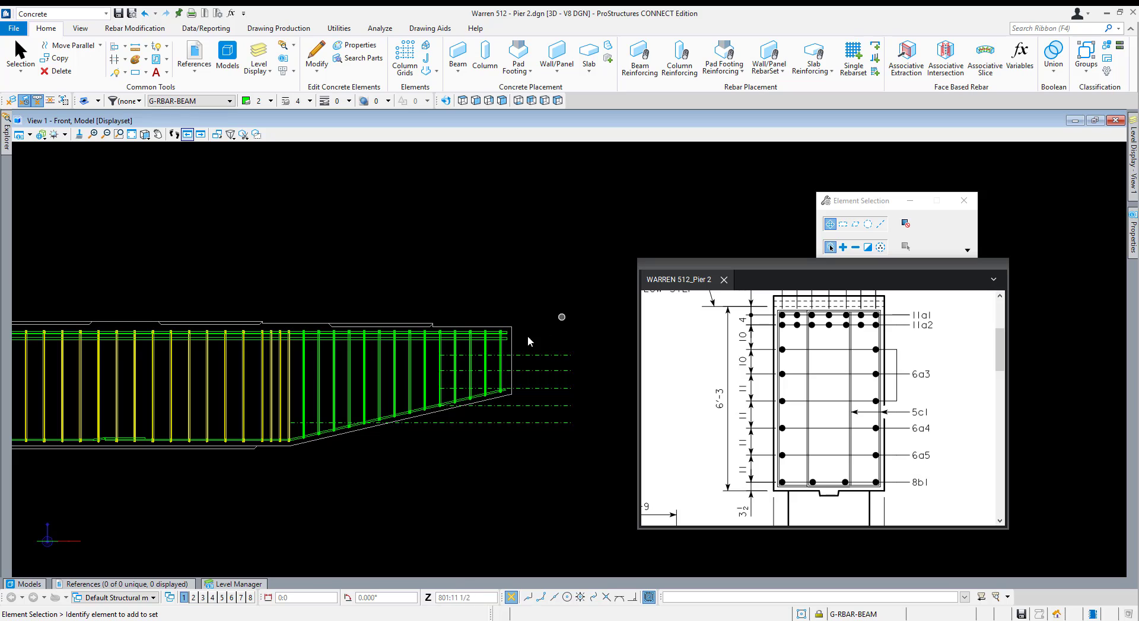
Trace along the cantilever's sloping underside with SmartLine to check its angle.
scroll(528, 338, "up", 5)
key("l")
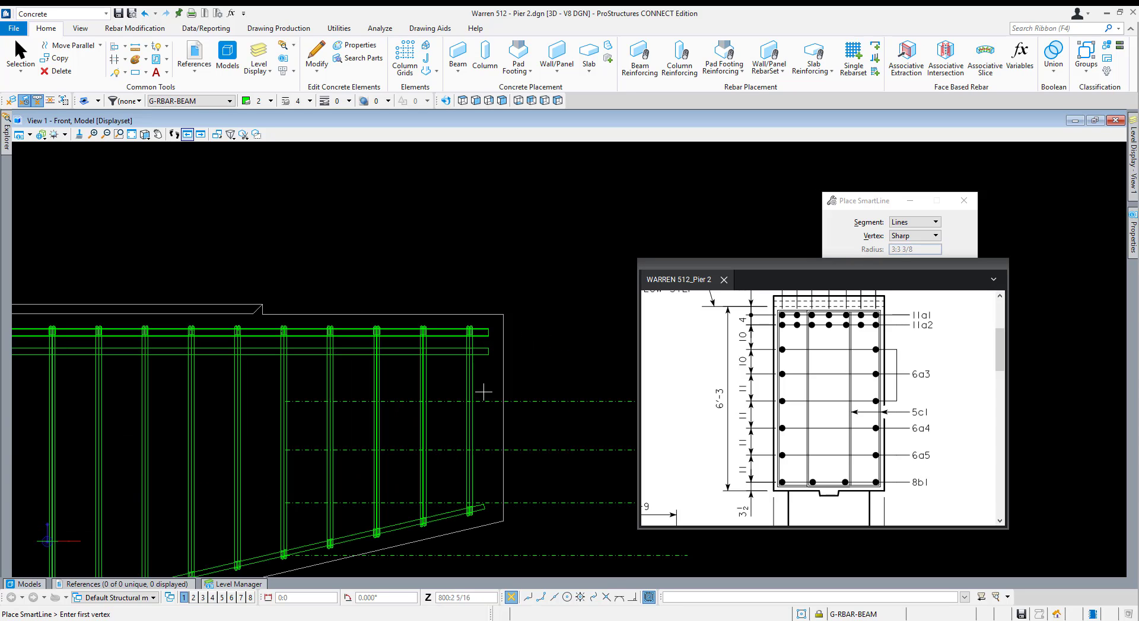
scroll(554, 431, "down", 3)
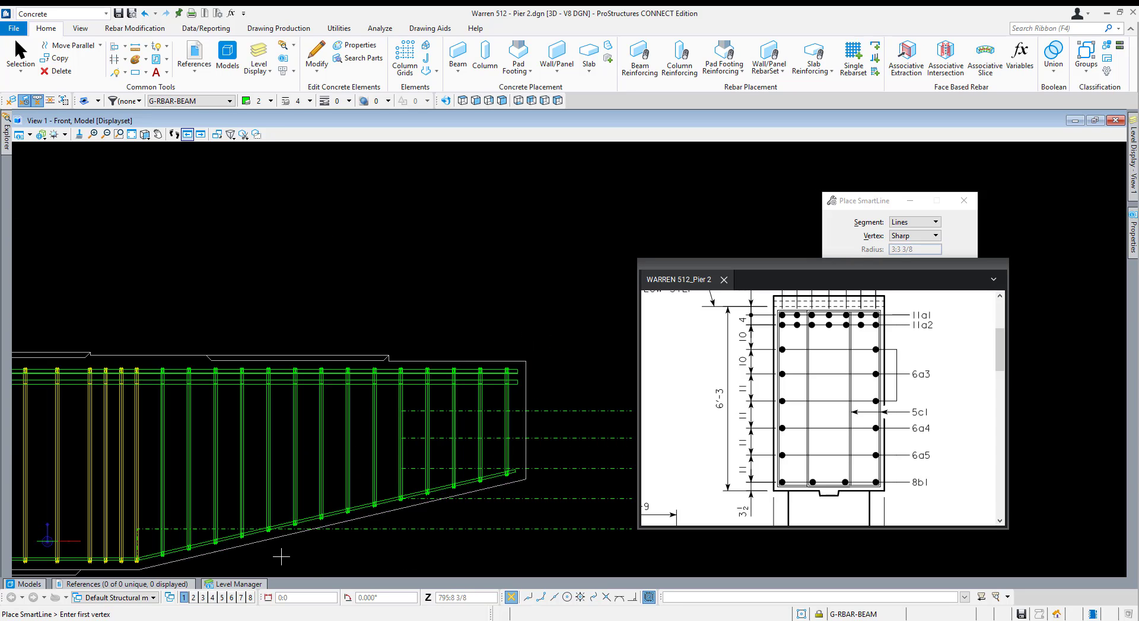
left_click(246, 544)
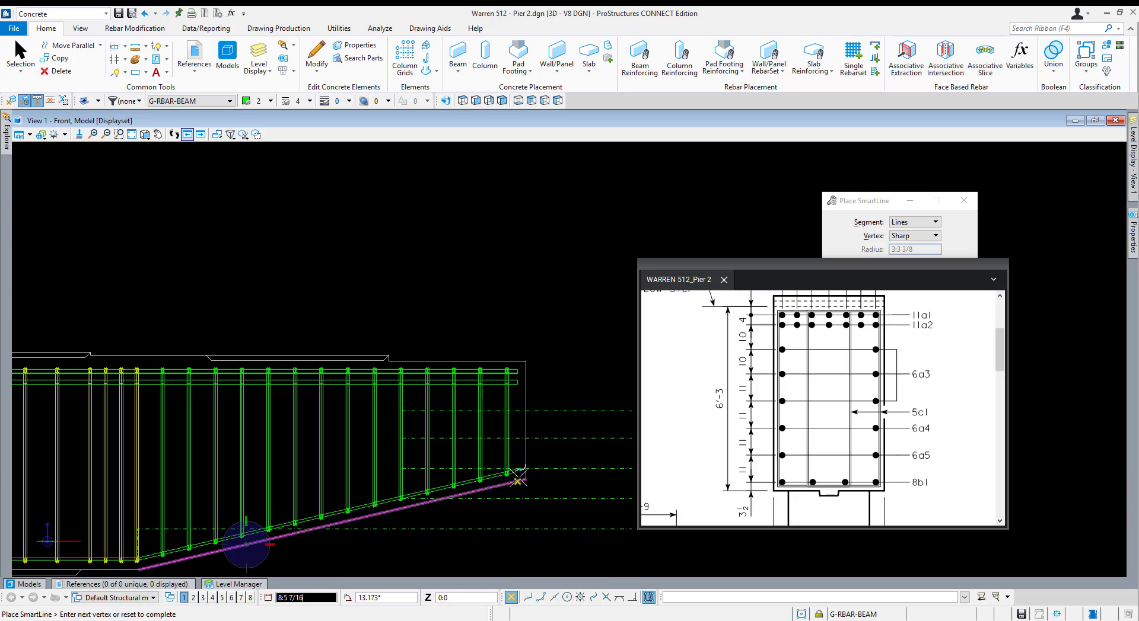
left_click(520, 478)
right_click(520, 478)
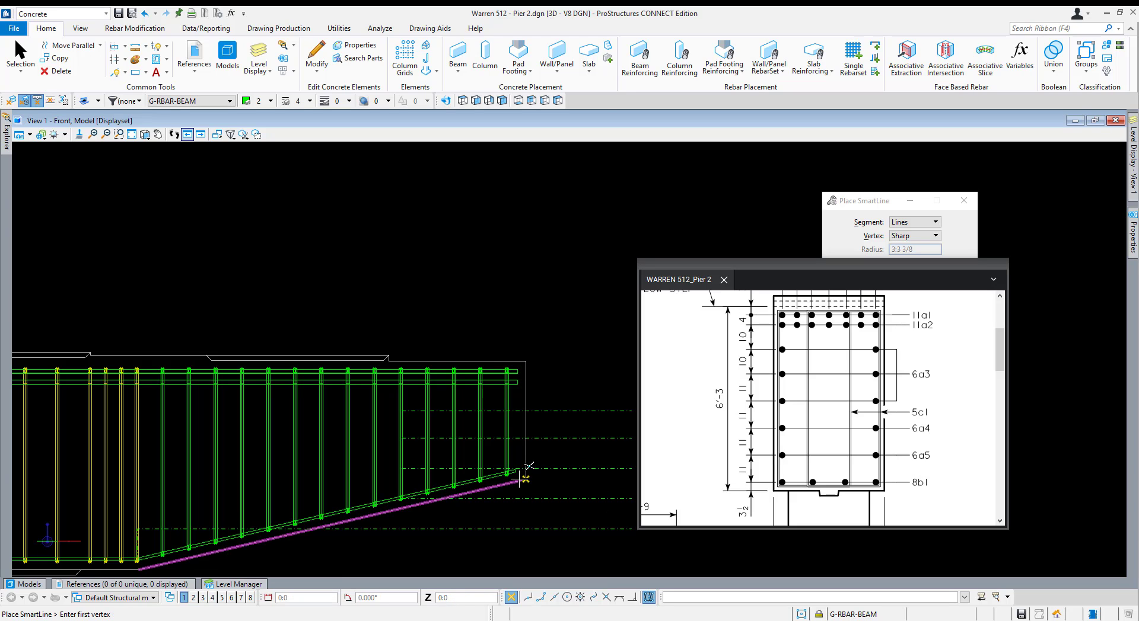
middle_click_drag(142, 552, 332, 459)
key("Escape")
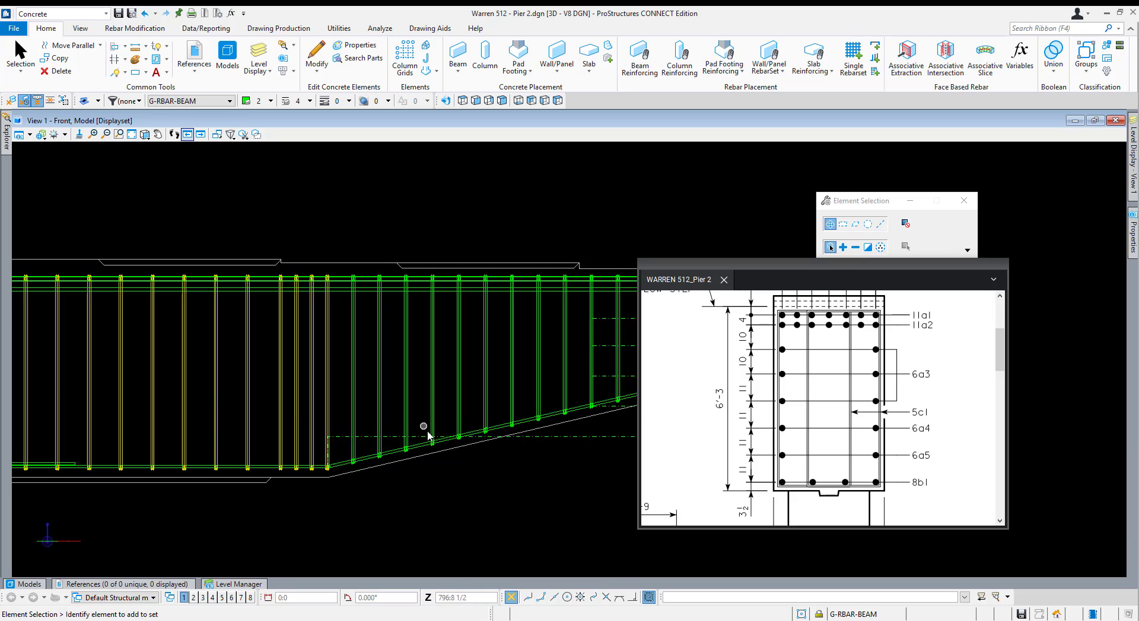
Start a SmartLine at the stirrup where the lowest horizontal guide line crosses the cantilever's sloping bottom bars, running toward the cantilever's end.
left_click(461, 438)
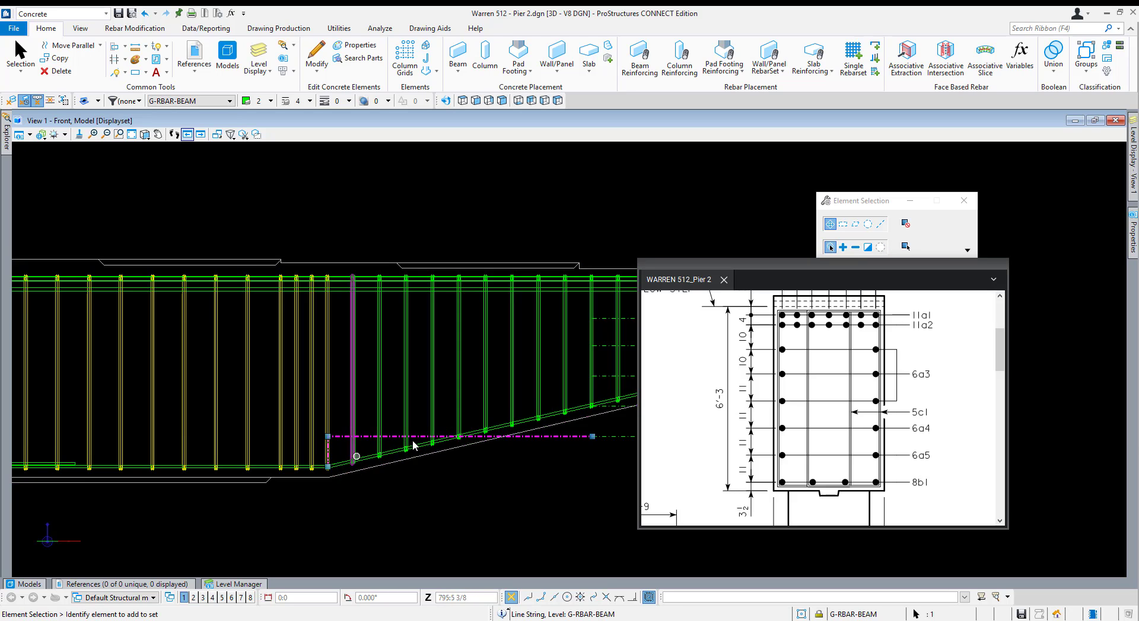
middle_click_drag(478, 450, 321, 490)
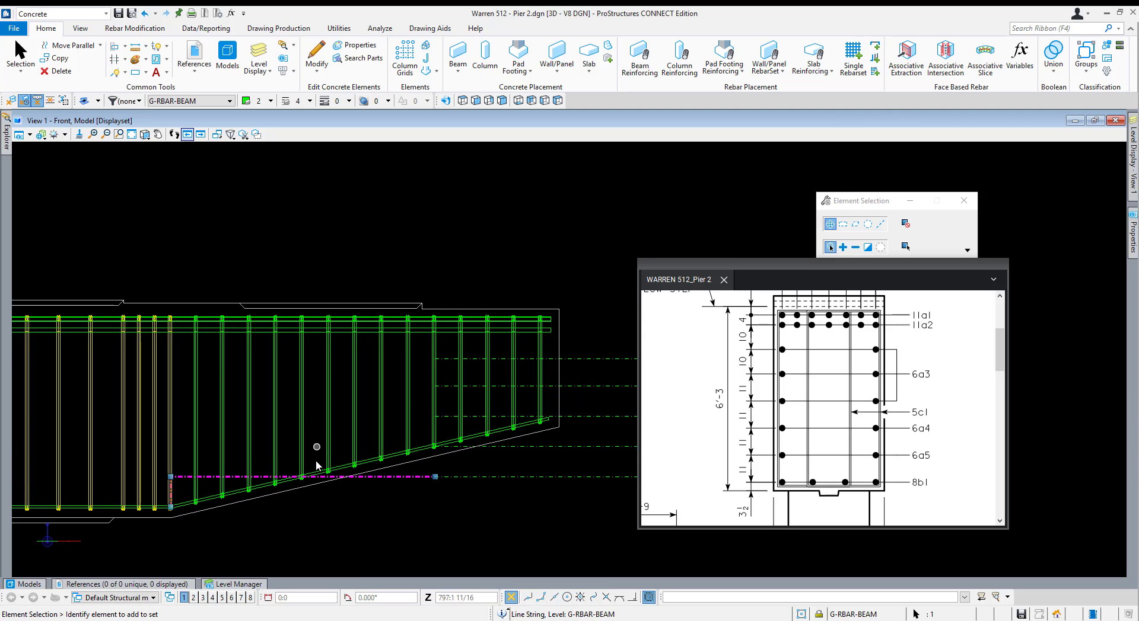
middle_click_drag(316, 460, 389, 392)
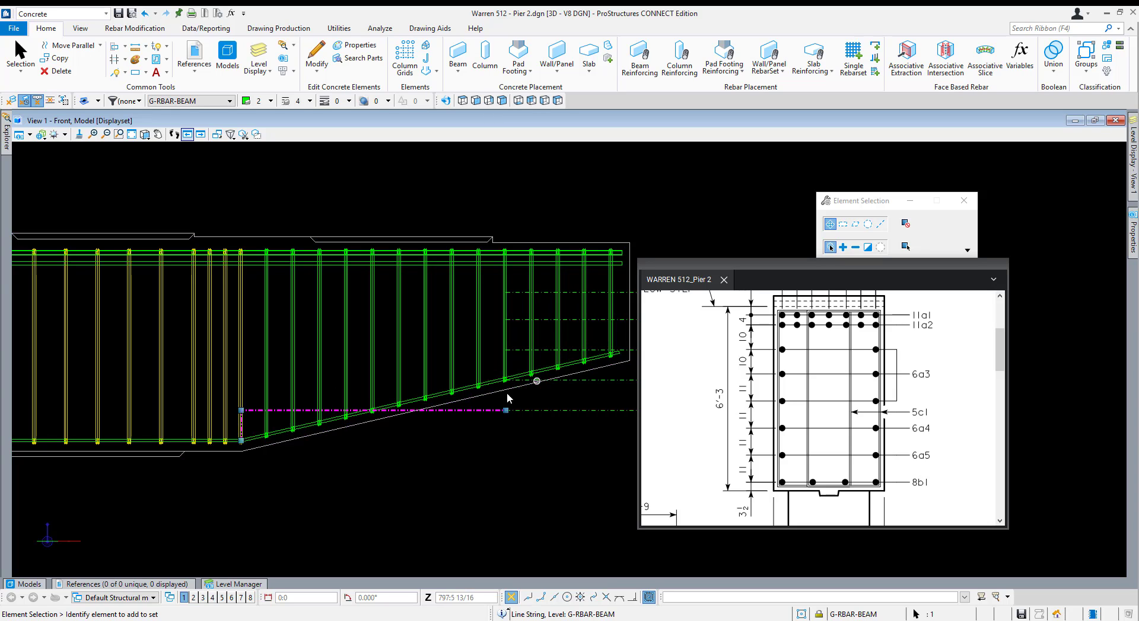
key("q")
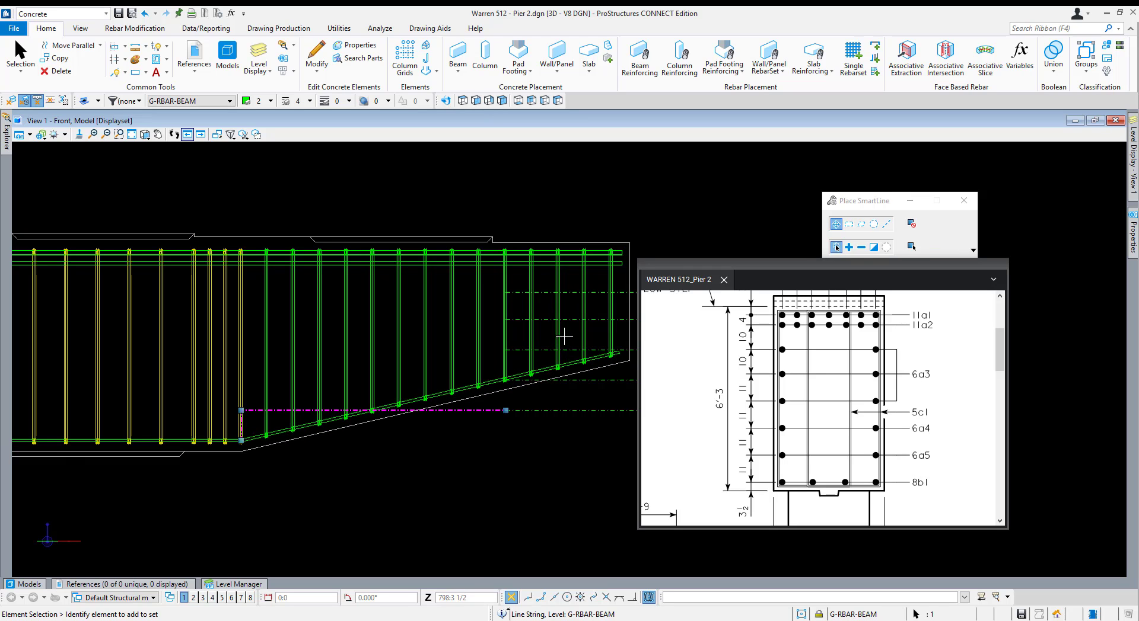
scroll(350, 413, "up", 5)
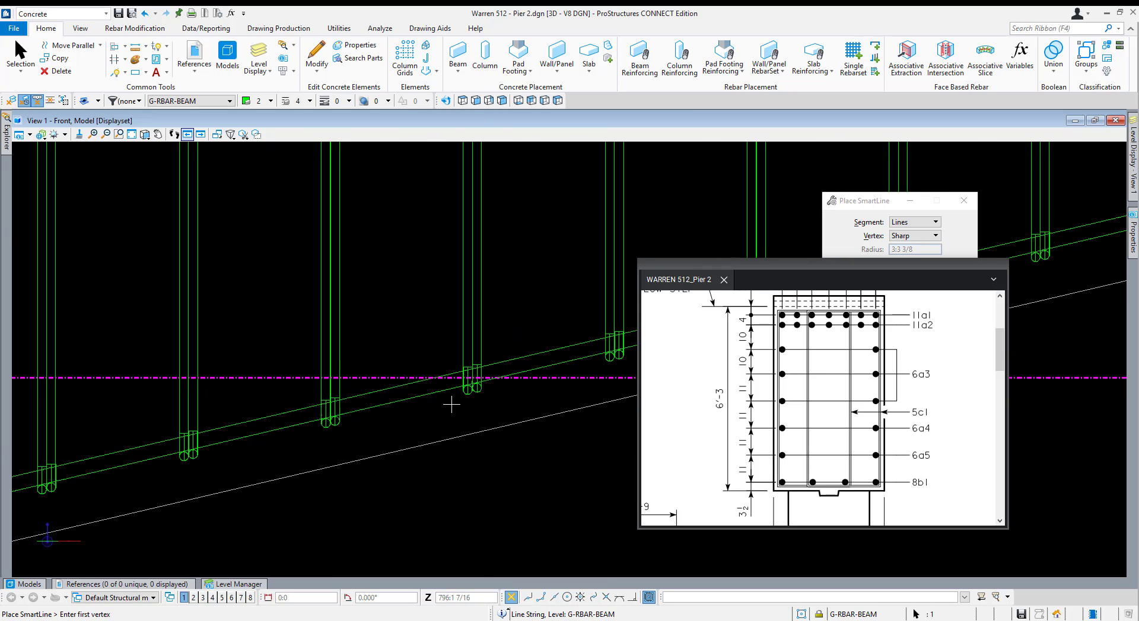
mouse_move(497, 380)
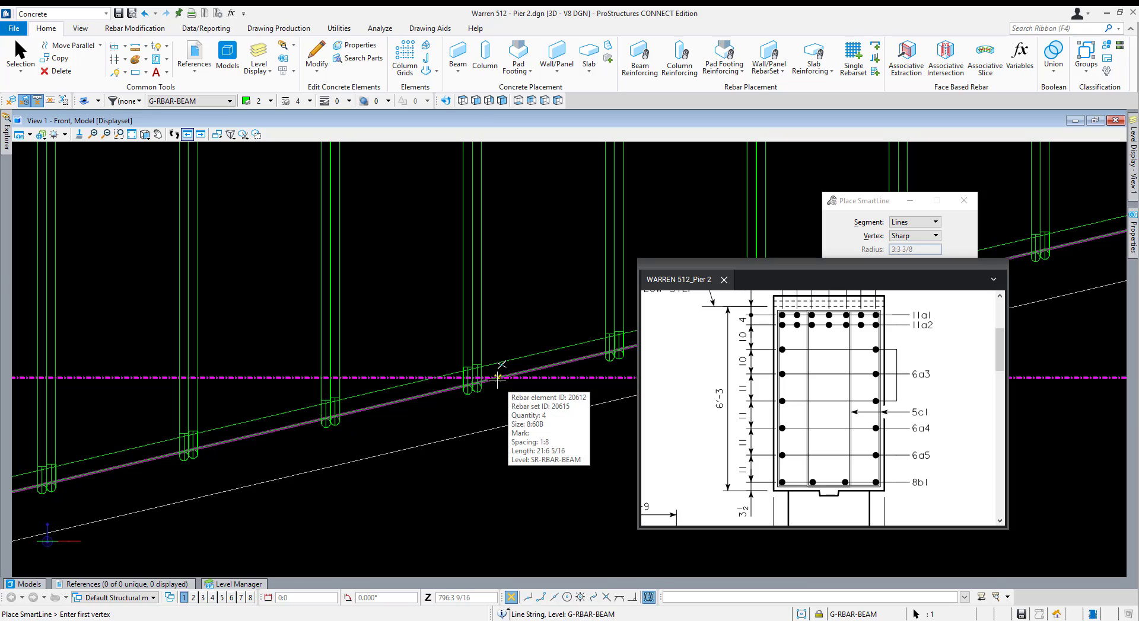
scroll(496, 377, "up", 4)
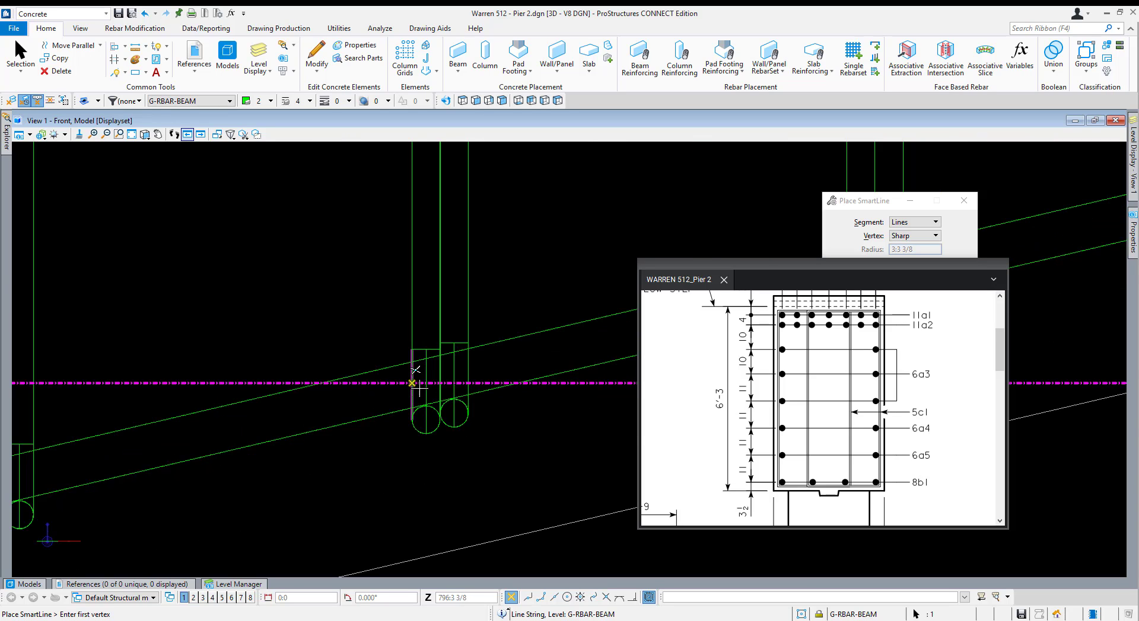
scroll(442, 372, "up", 2)
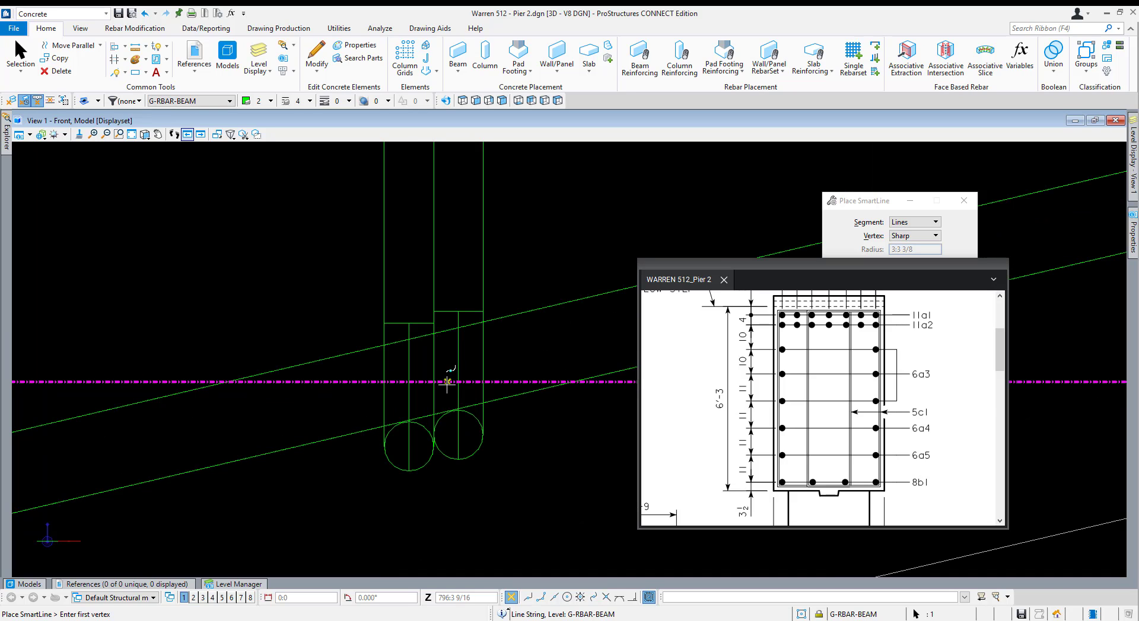
left_click(377, 380)
scroll(287, 454, "down", 5)
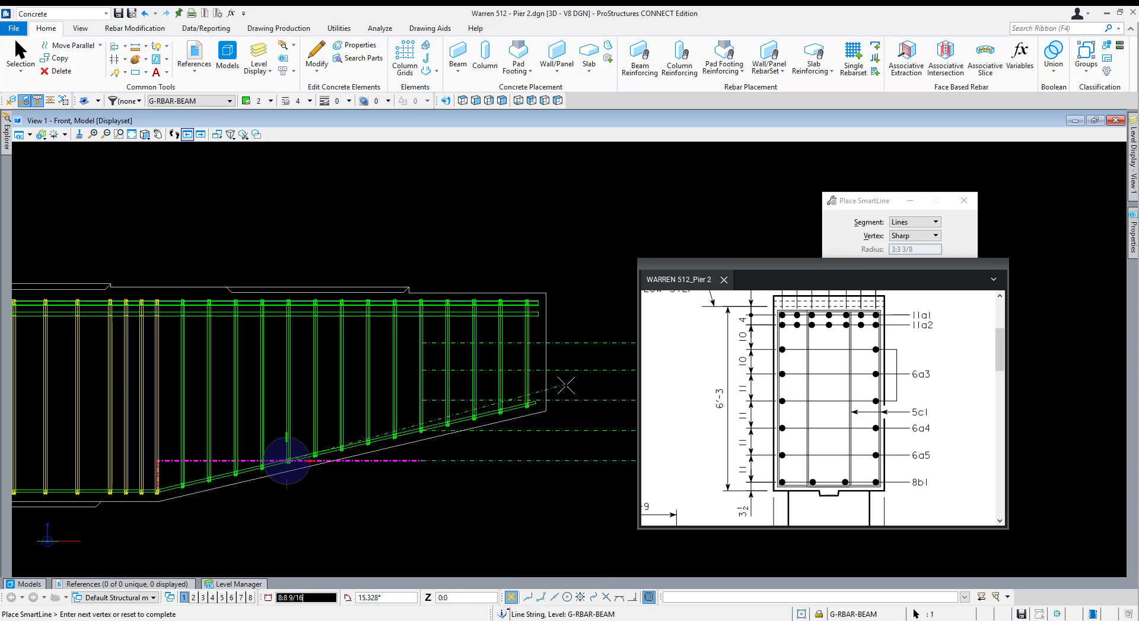
scroll(565, 385, "up", 3)
scroll(471, 401, "down", 2)
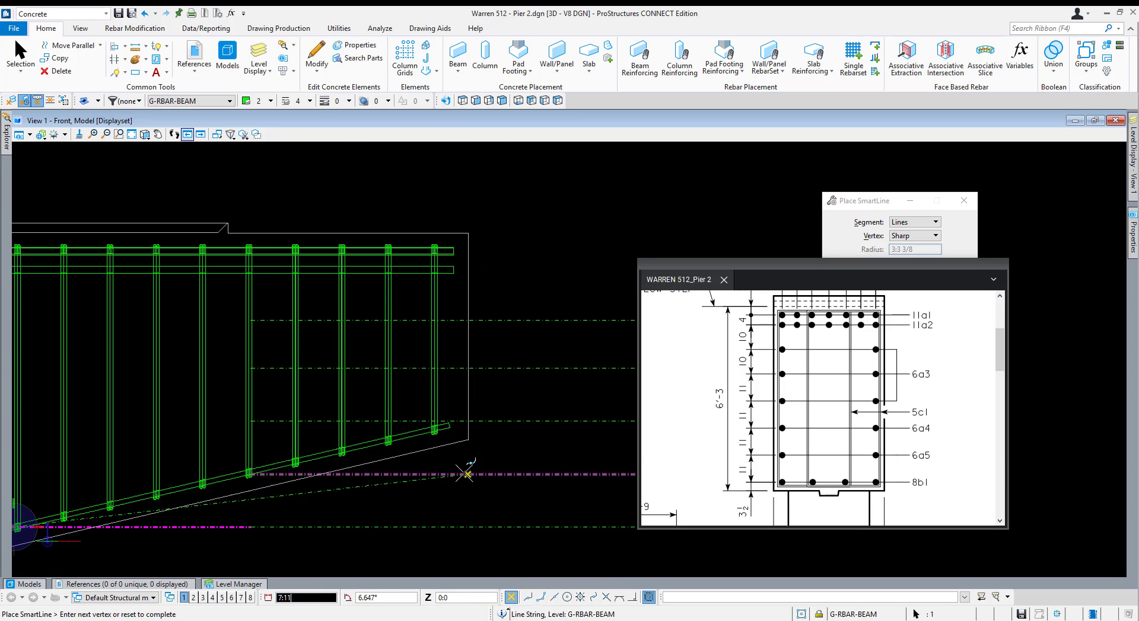
scroll(465, 475, "down", 2)
scroll(329, 475, "up", 4)
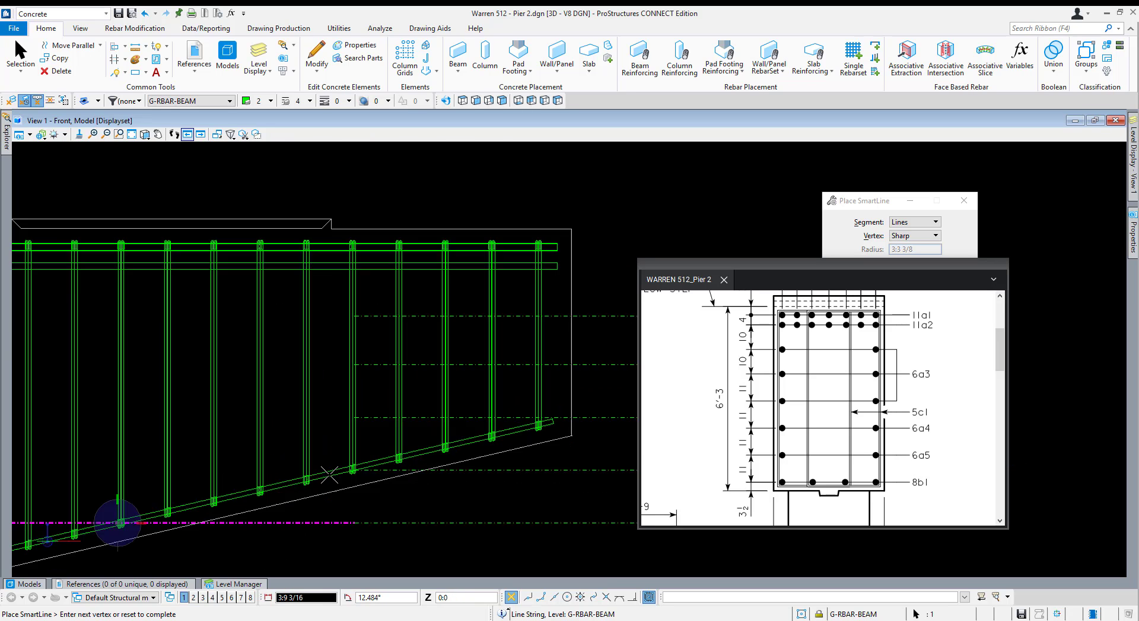
right_click(329, 474)
Draw a line along the beam end's sloped bottom edge with Place SmartLine.
left_click(96, 545)
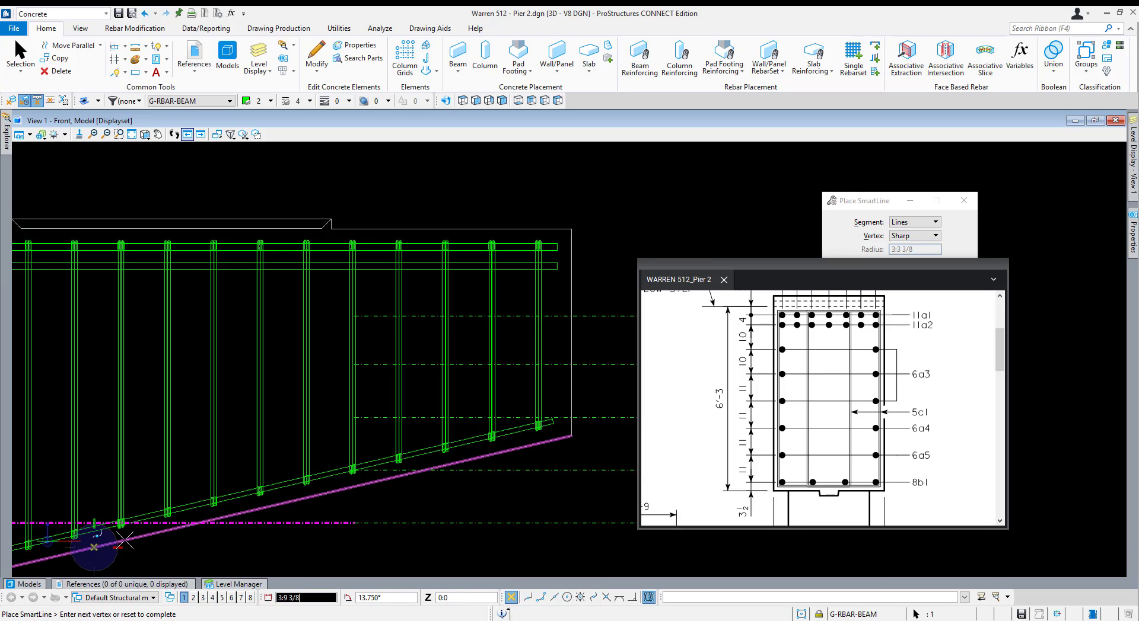
left_click(383, 480)
right_click(383, 481)
key("Escape")
Move the new sloped line up from the concrete edge onto the centre of the sloped bottom bar.
left_click(337, 492)
key("m")
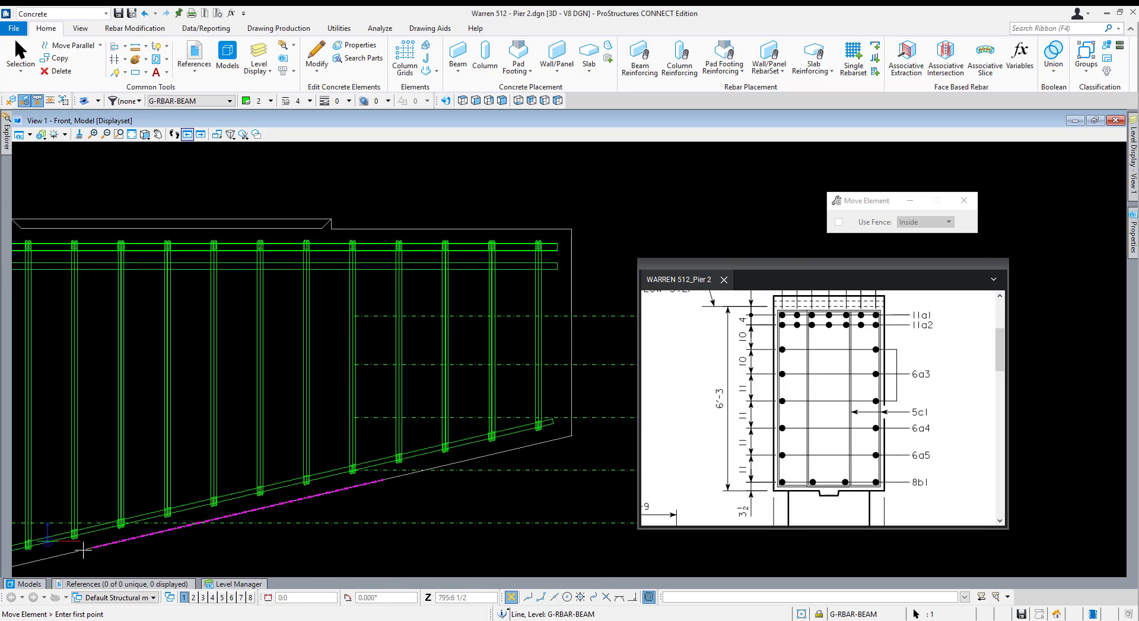
left_click(117, 545)
scroll(117, 544, "up", 4)
scroll(89, 495, "up", 3)
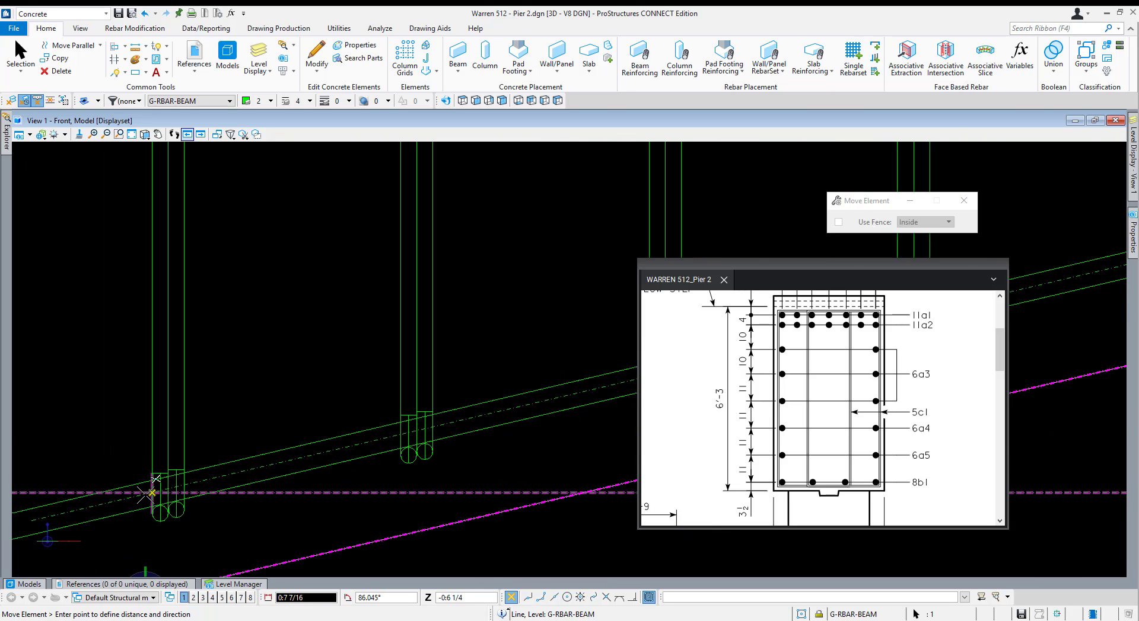
left_click(143, 493)
Extend the second-lowest horizontal guide line inward past the sloped bar's centreline by relocating its inner endpoint.
scroll(146, 495, "down", 7)
scroll(462, 429, "up", 5)
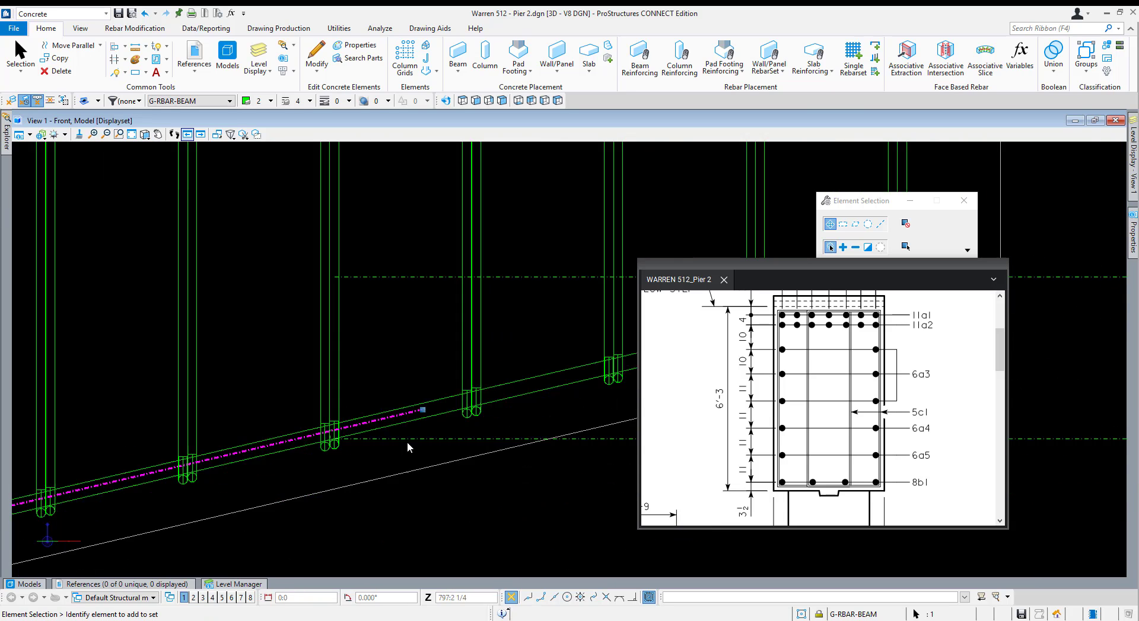
left_click(339, 439)
left_click(335, 438)
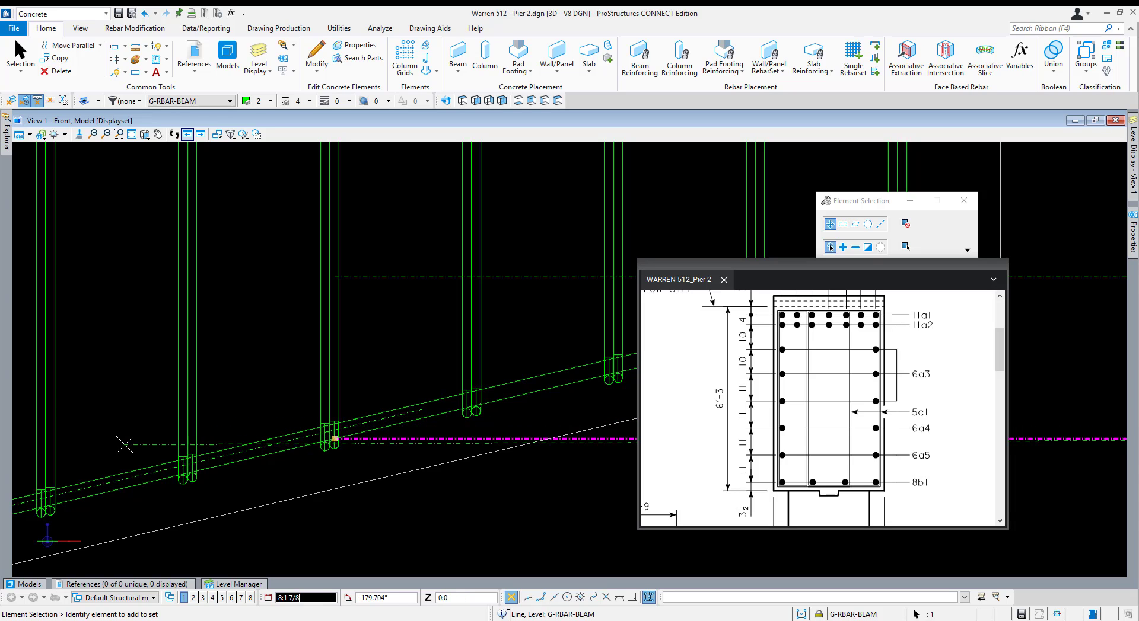
left_click(129, 437)
scroll(129, 436, "down", 1)
scroll(237, 438, "down", 1)
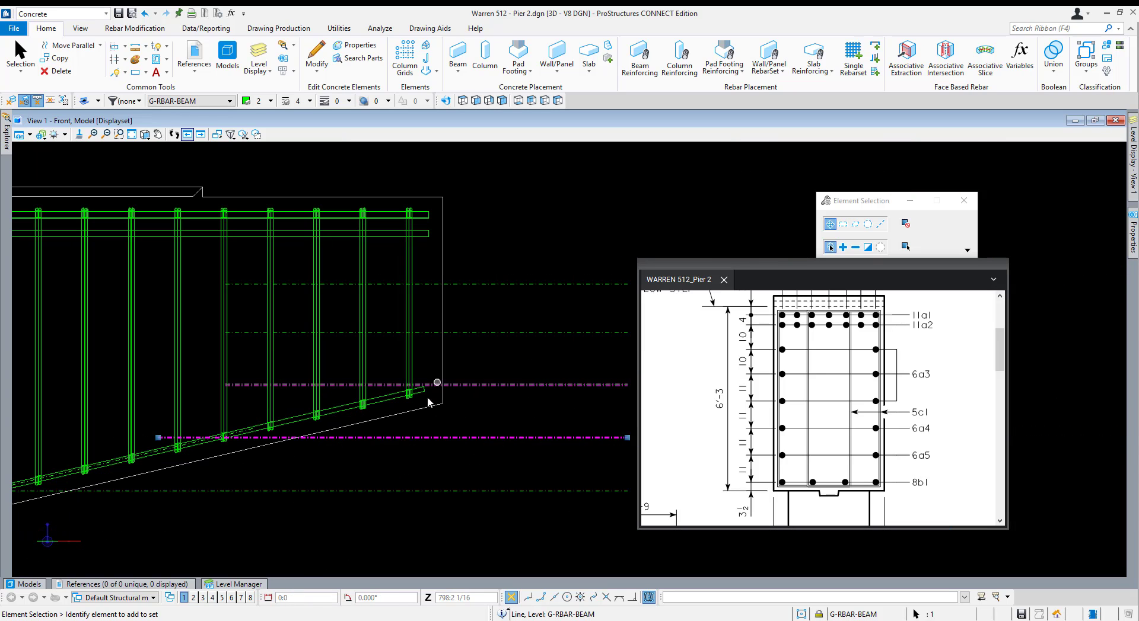
Draw a vertical line from the end of the second top bar down to the end of the sloped bottom bar.
key("F2")
scroll(421, 390, "up", 3)
scroll(443, 280, "down", 2)
scroll(459, 207, "down", 3)
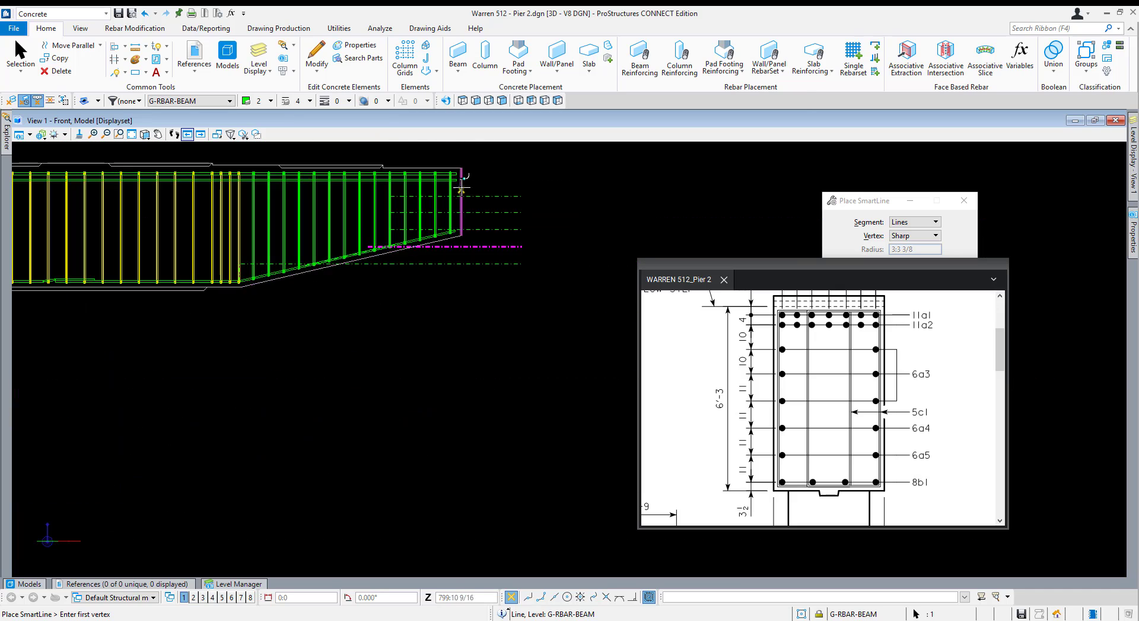
scroll(463, 186, "up", 2)
left_click(446, 165)
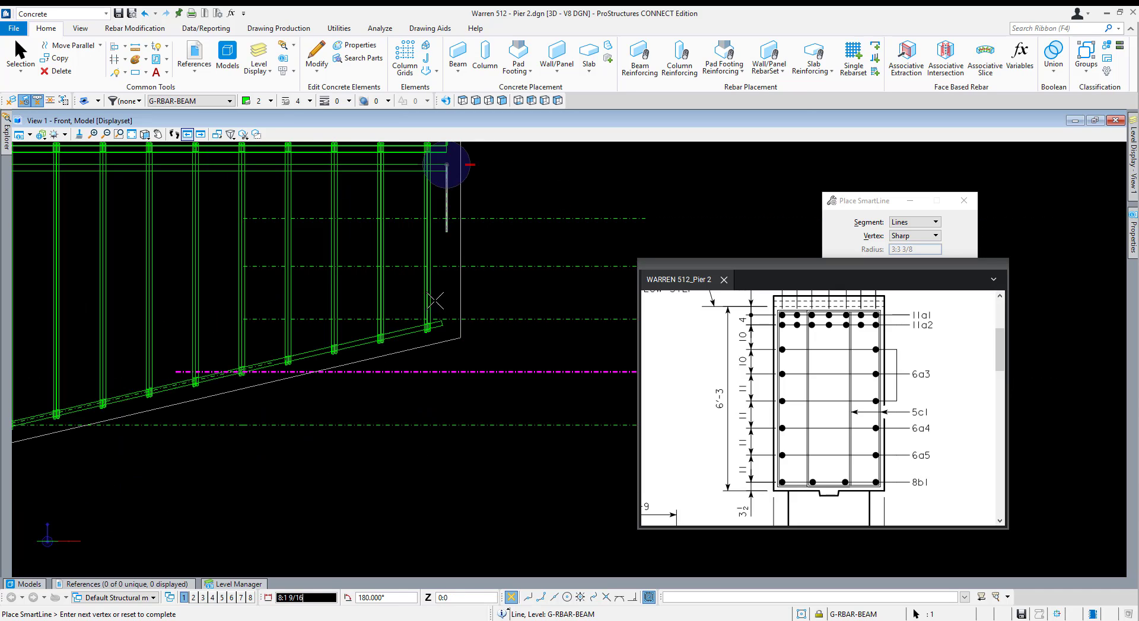
left_click(446, 330)
right_click(446, 330)
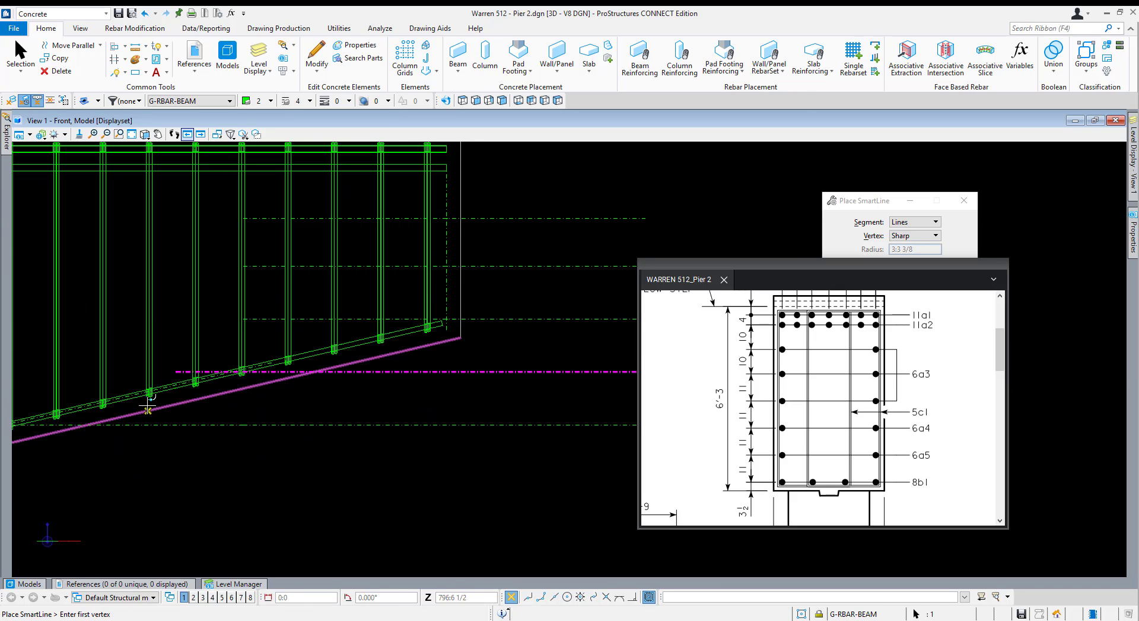
Turn off the SR-RBAR-BEAM level and move the WARREN 512_Pier 2 drawing clear of the beam end.
middle_click_drag(236, 378, 340, 379)
scroll(332, 377, "up", 3)
scroll(335, 368, "down", 3)
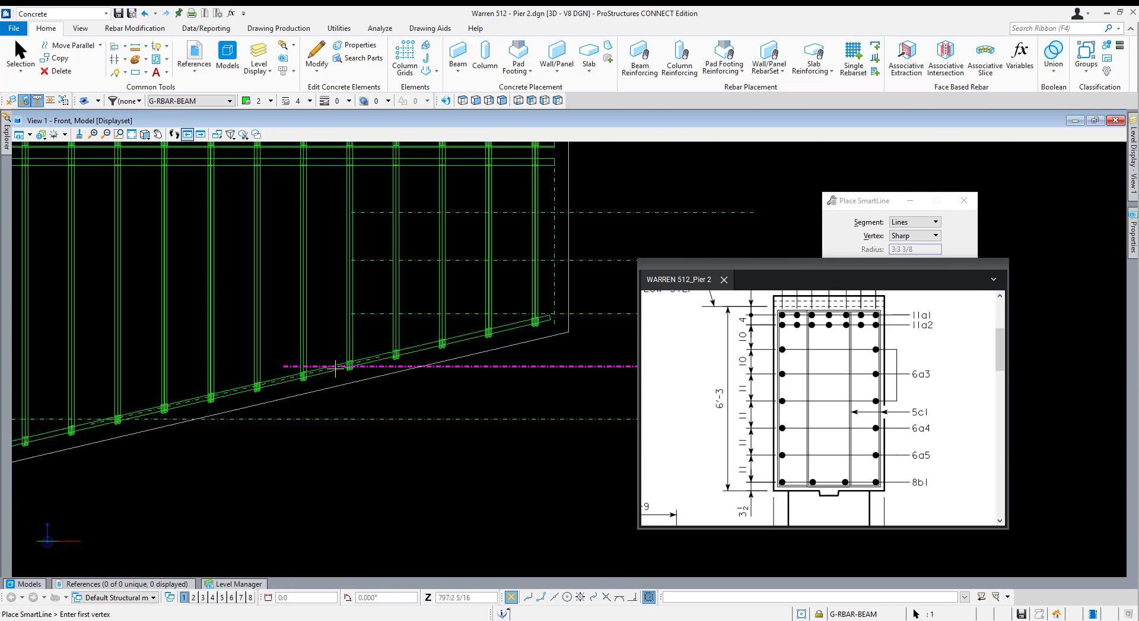
scroll(304, 371, "down", 5)
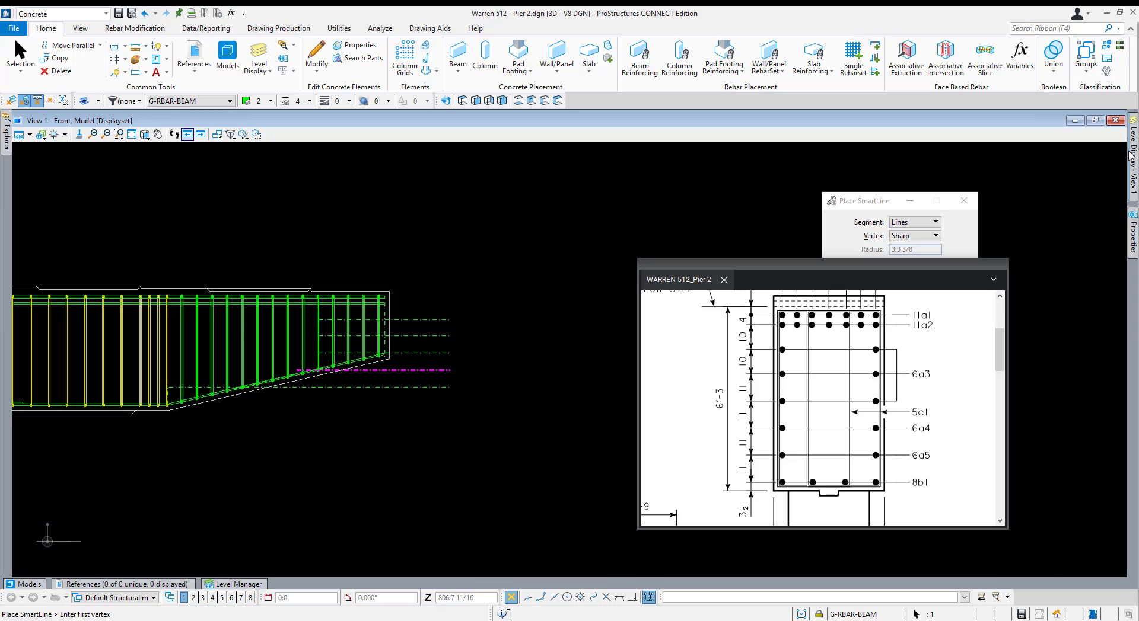
mouse_move(1130, 155)
left_click_drag(906, 275, 744, 316)
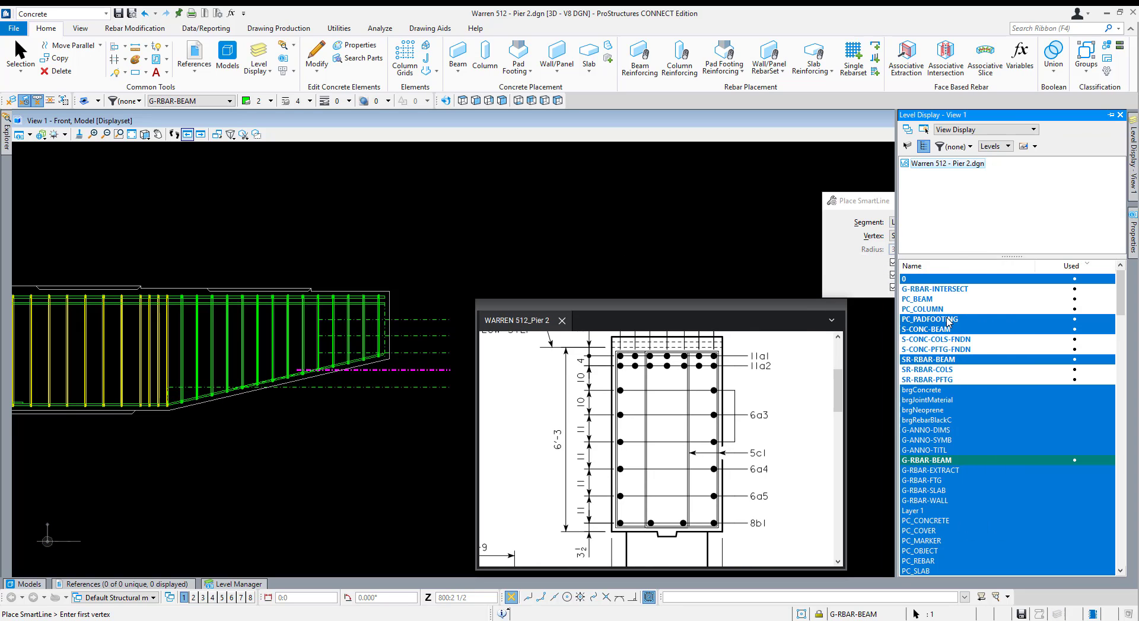
left_click(931, 360)
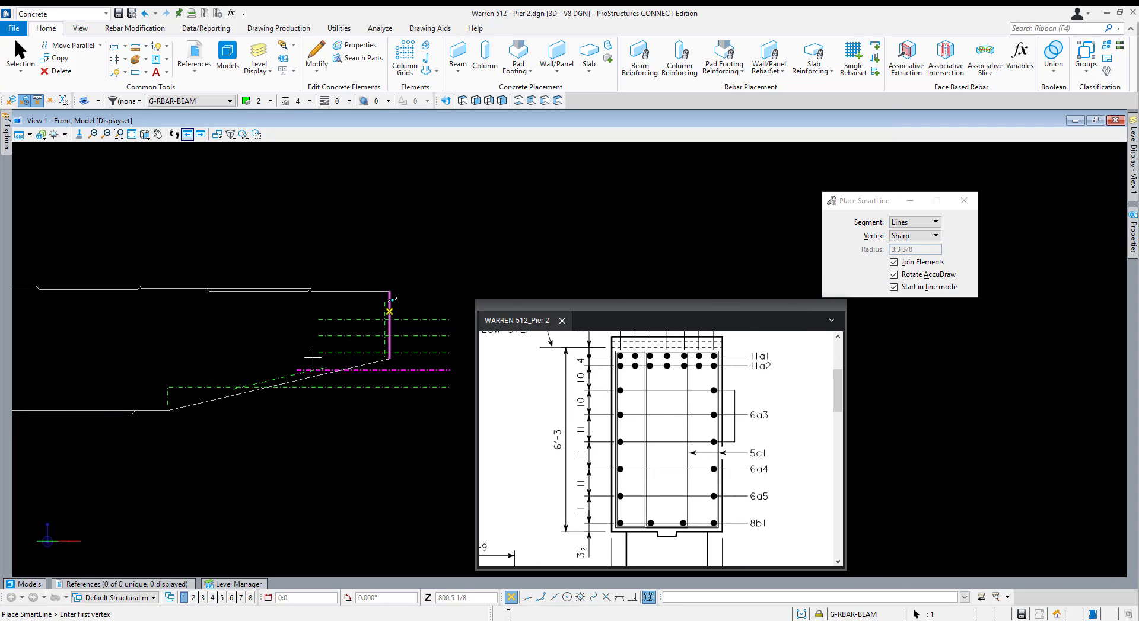
scroll(294, 372, "up", 3)
scroll(295, 373, "down", 2)
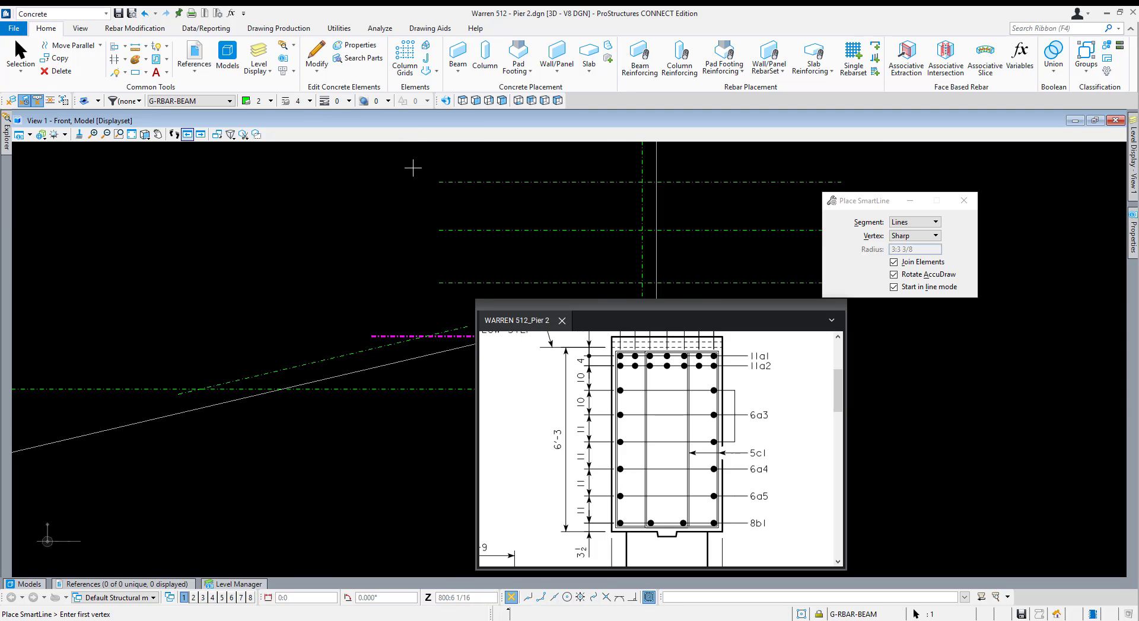
left_click_drag(661, 304, 873, 309)
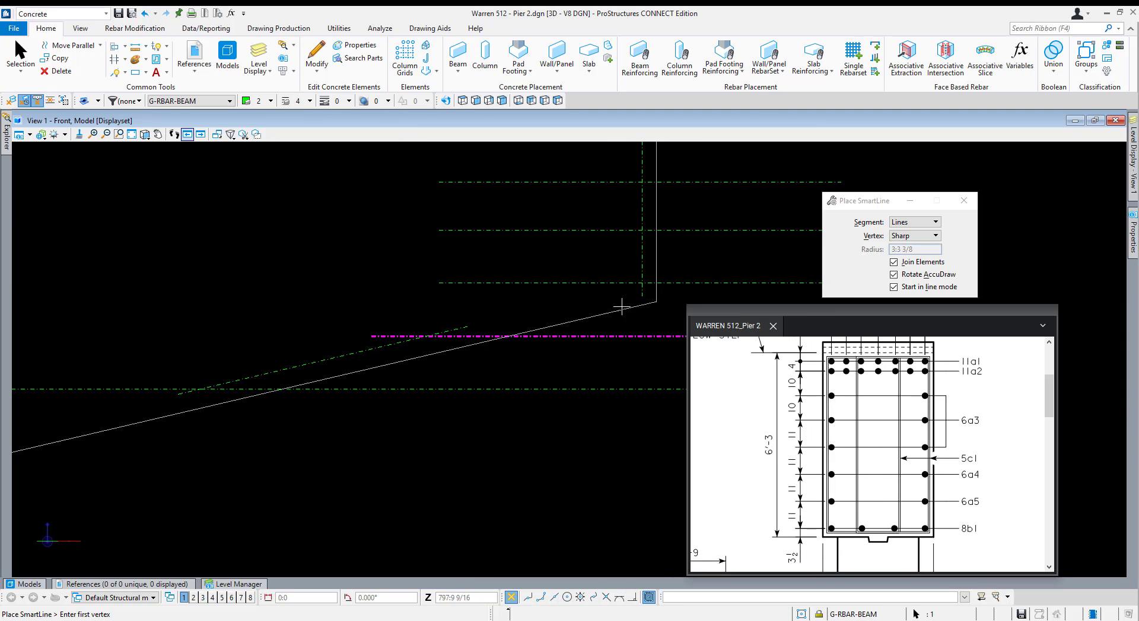
Draw a SmartLine through the five guide-line intersections, following the sloped line and then up the vertical end line.
key("Escape")
left_click(149, 223)
key("q")
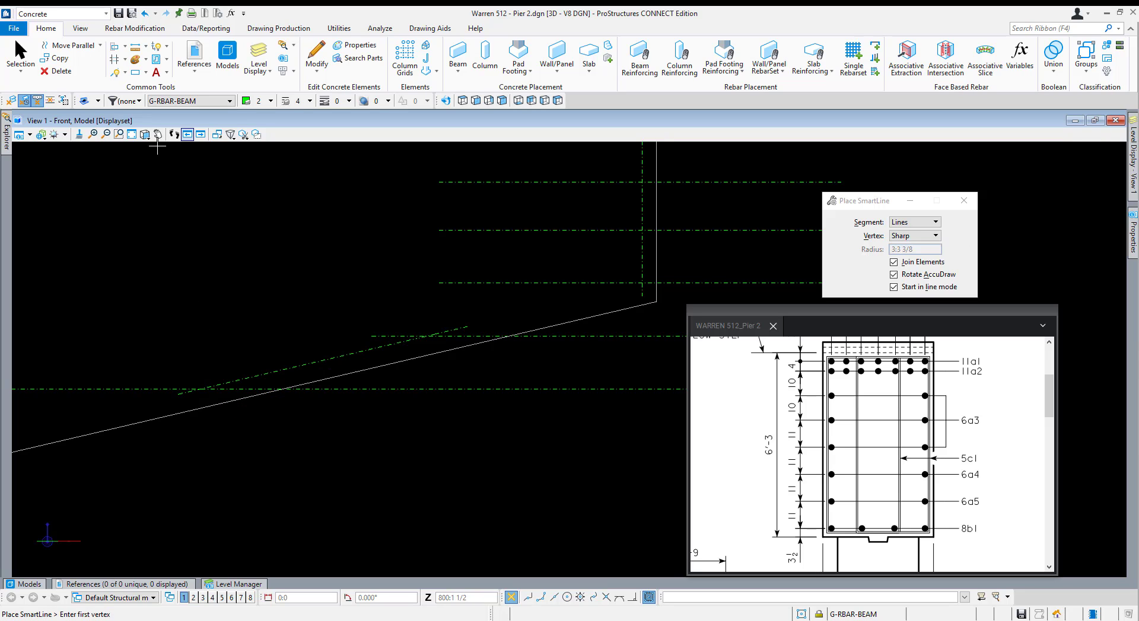
left_click_drag(860, 201, 911, 162)
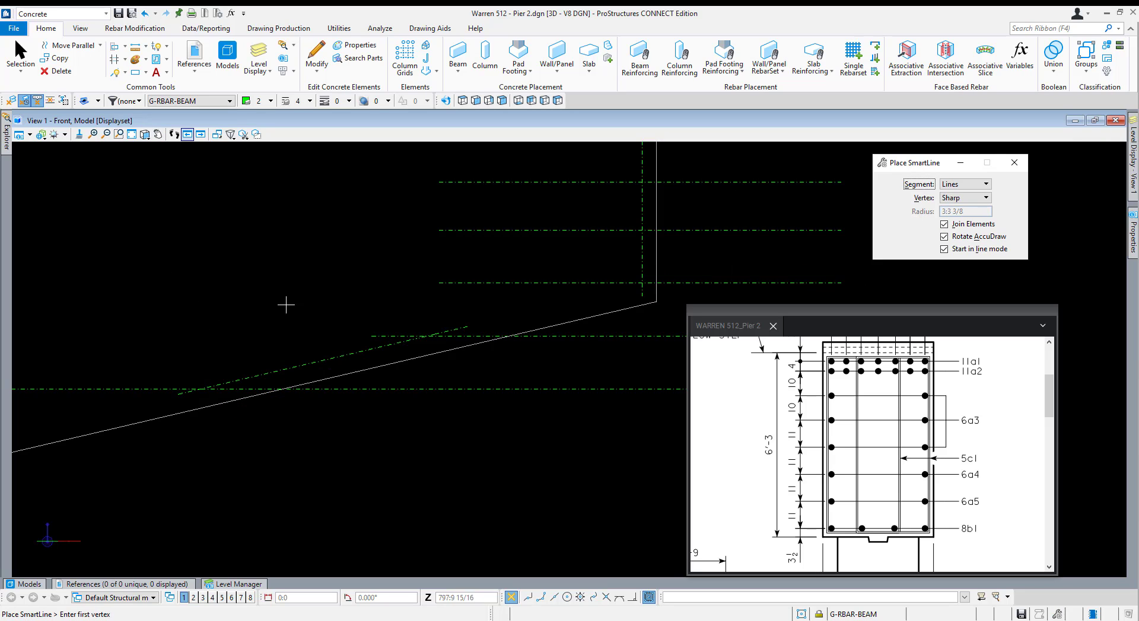
left_click(202, 389)
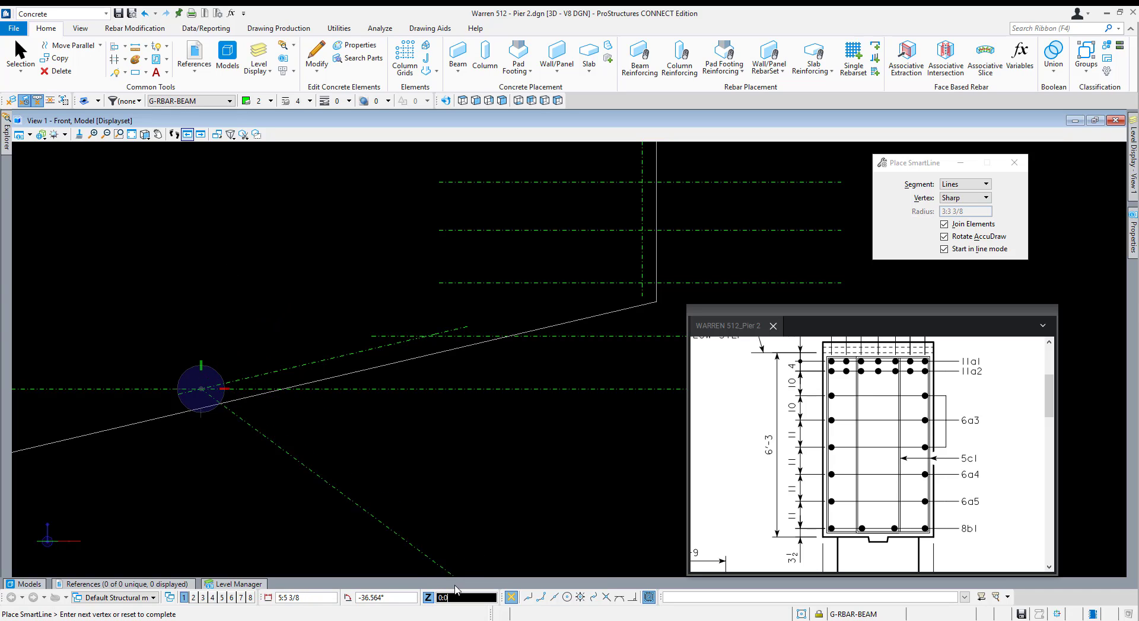
left_click(427, 336)
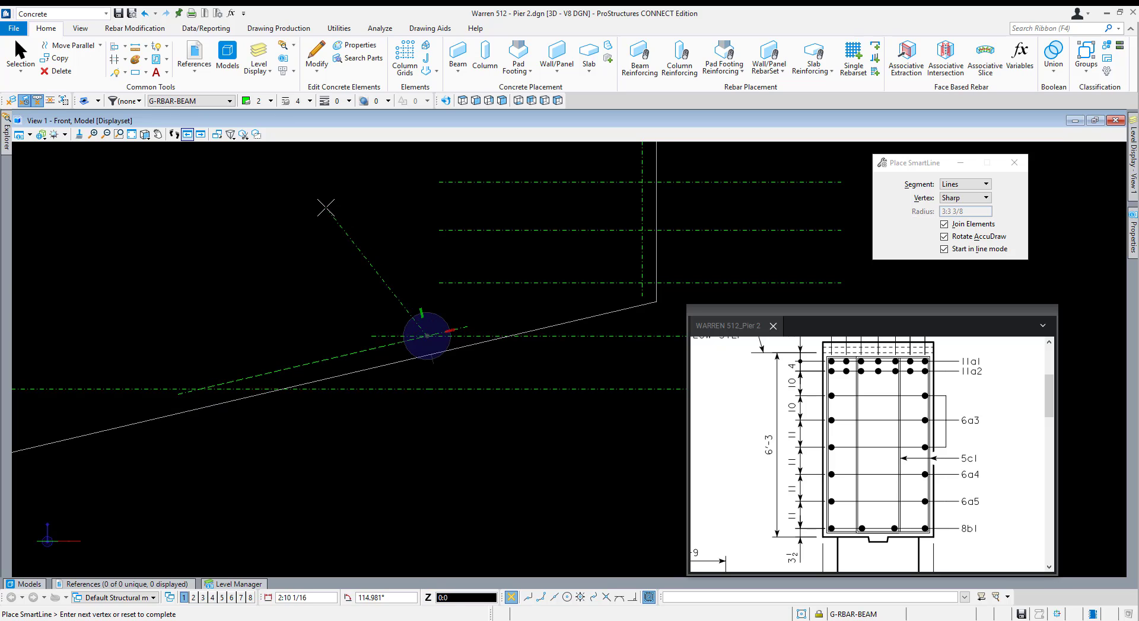
left_click(641, 282)
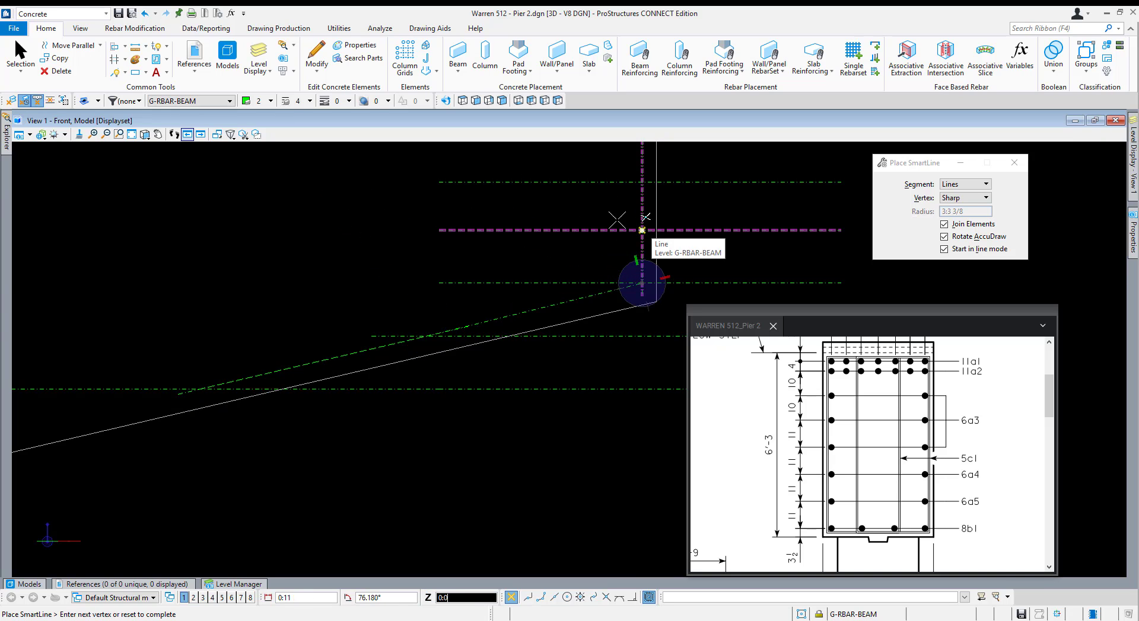
left_click(641, 230)
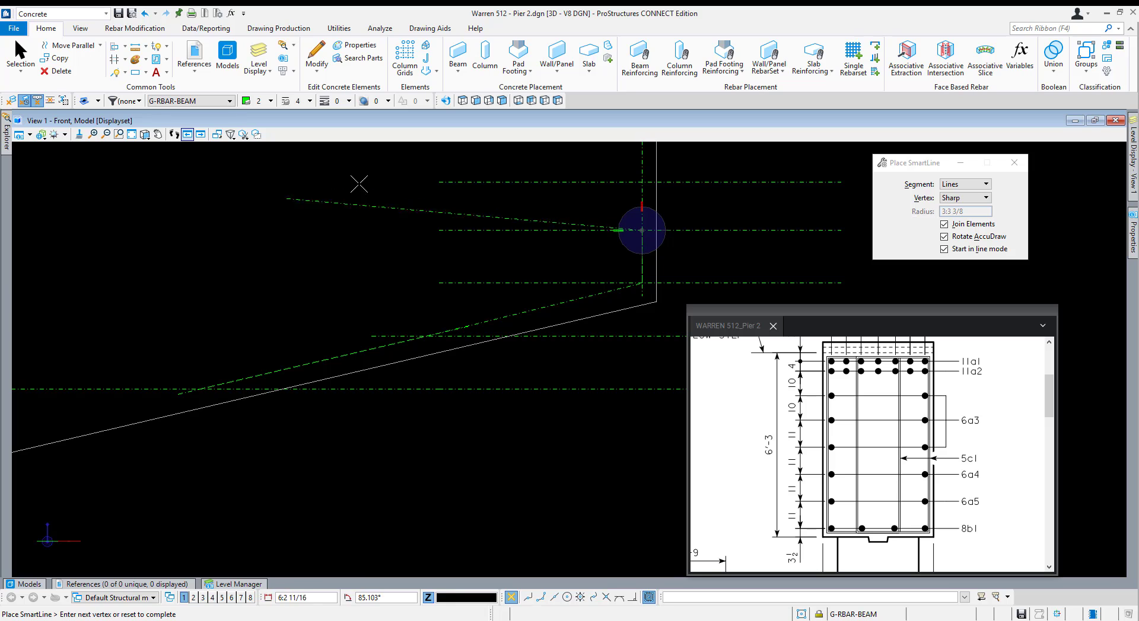
left_click(642, 182)
scroll(424, 408, "down", 2)
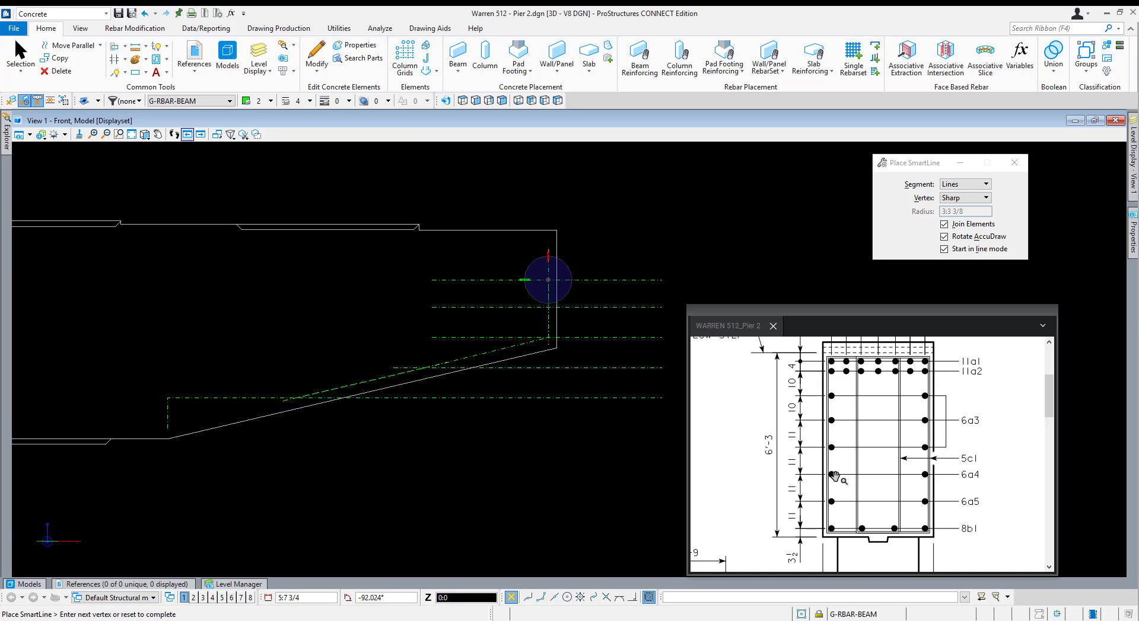
right_click(676, 173)
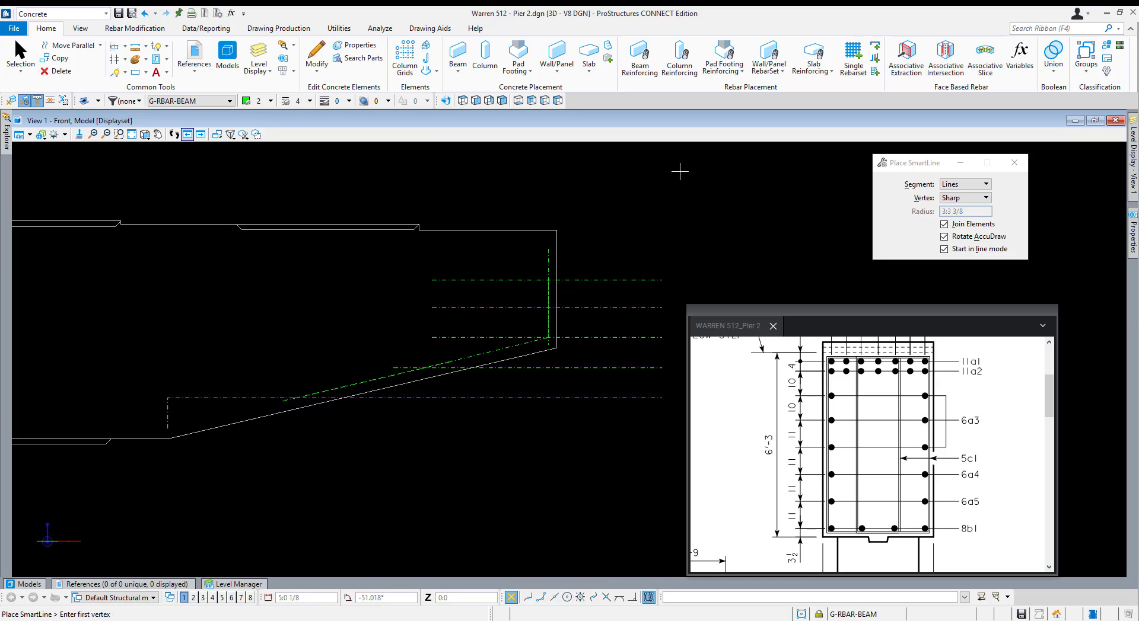
Delete the five horizontal guide lines, the vertical end line and the L-shaped line string.
key("Escape")
left_click_drag(650, 243, 588, 456)
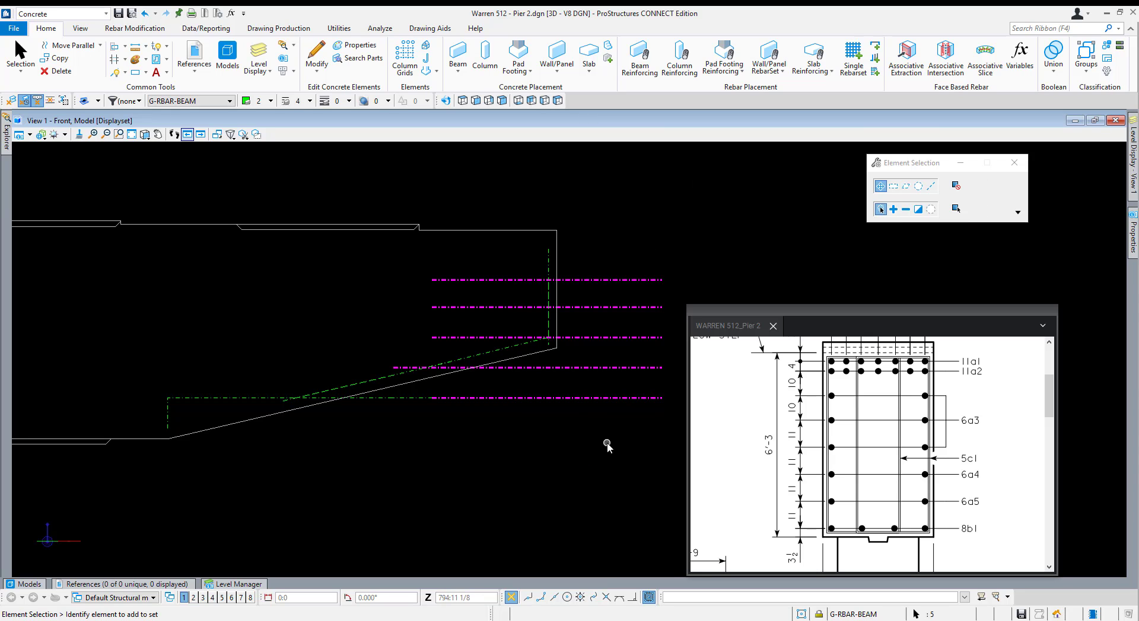
key("Delete")
left_click(548, 255)
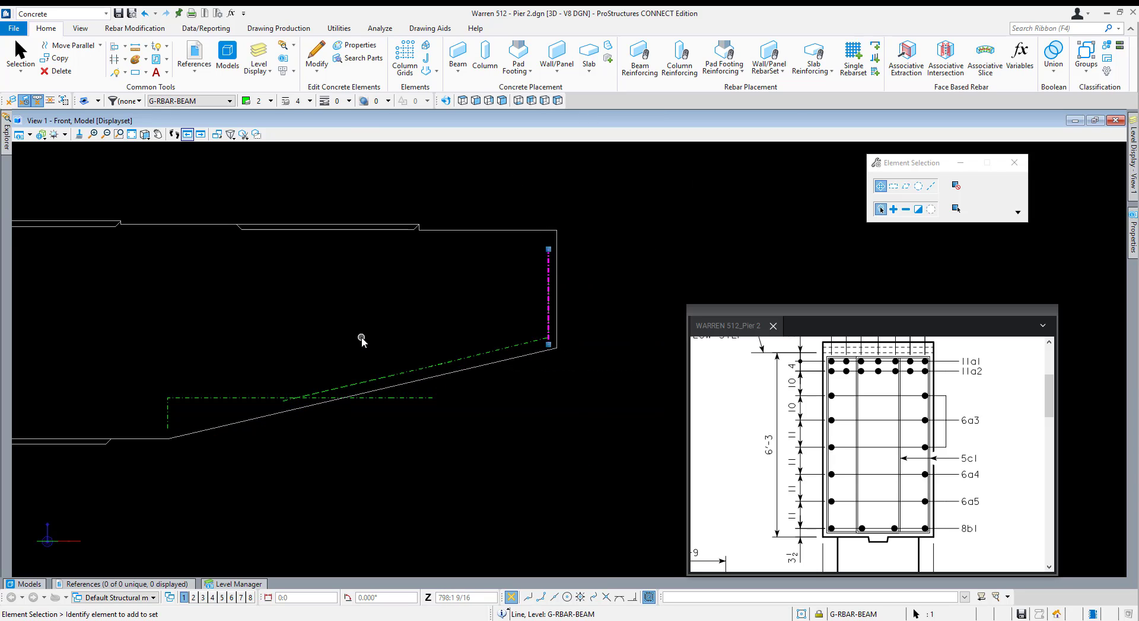
left_click(236, 398)
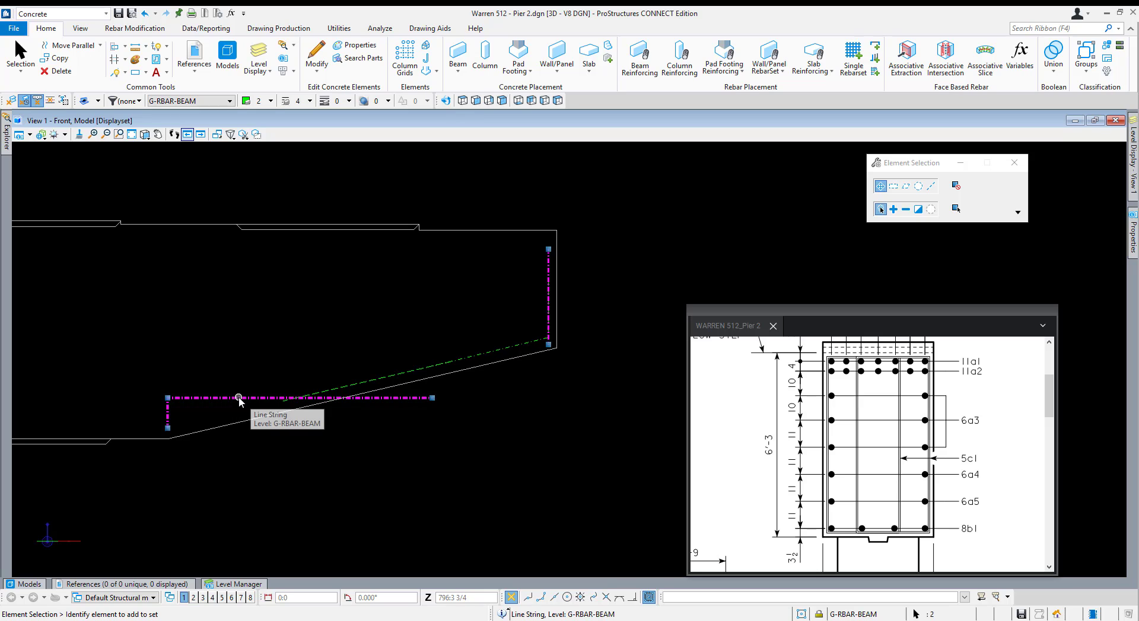
key("Delete")
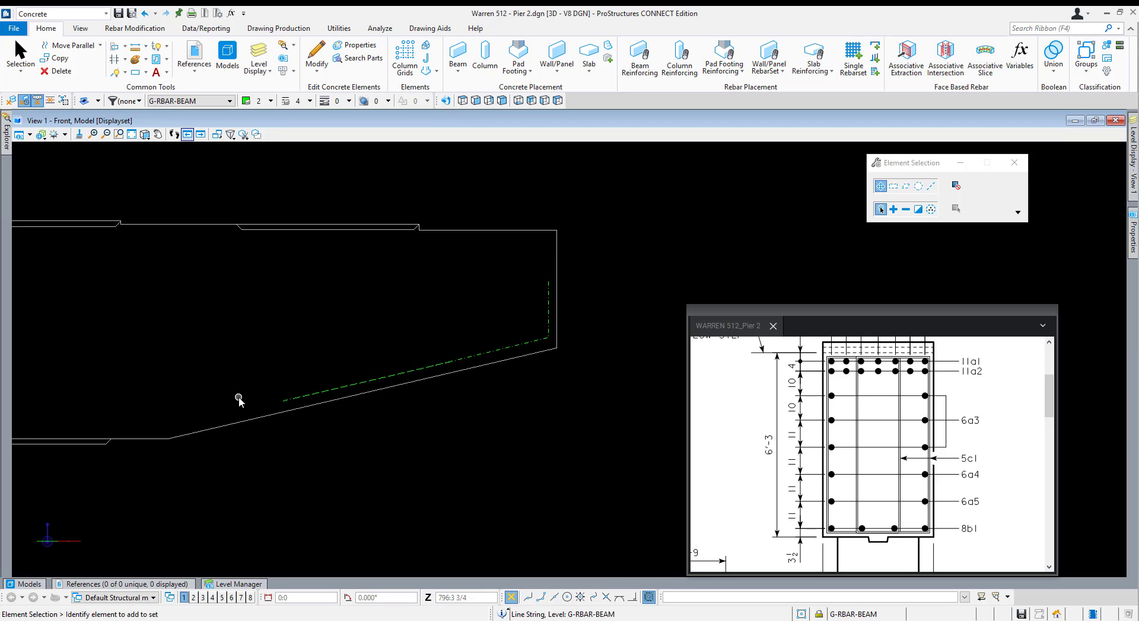
Delete the leftover sloped construction line beneath the new line string.
left_click(526, 343)
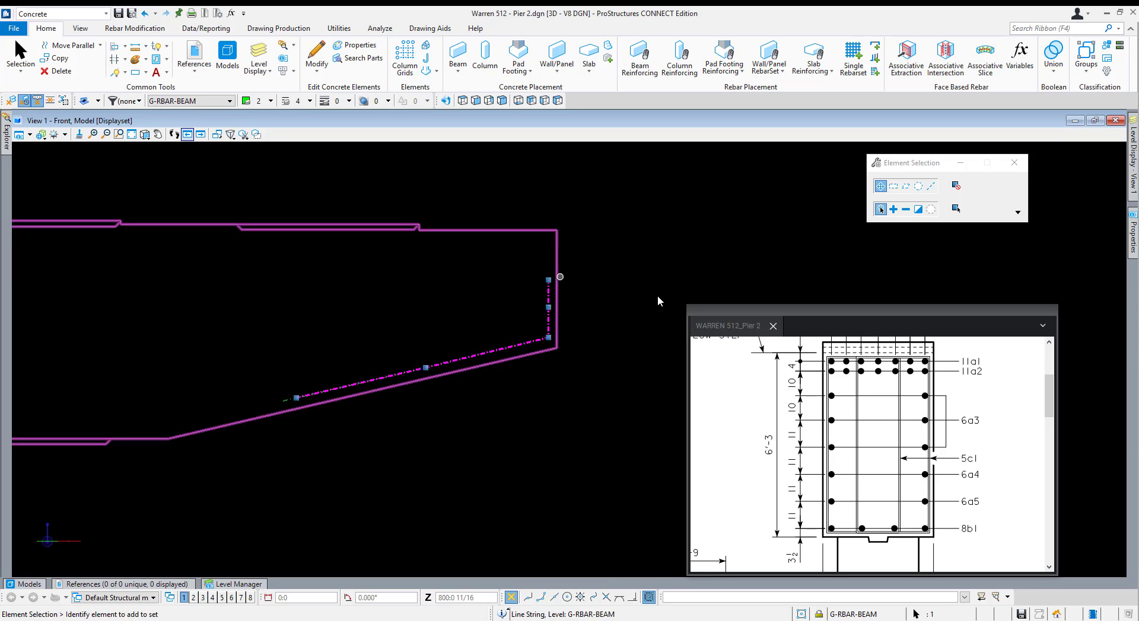
scroll(312, 404, "up", 6)
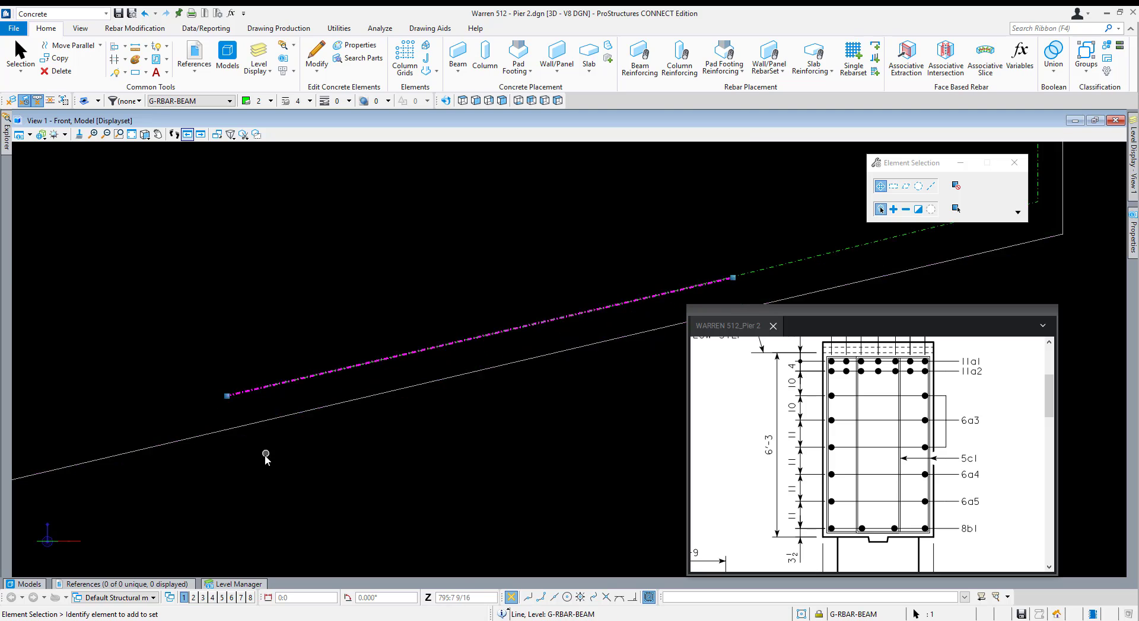
scroll(266, 458, "down", 4)
left_click(292, 457)
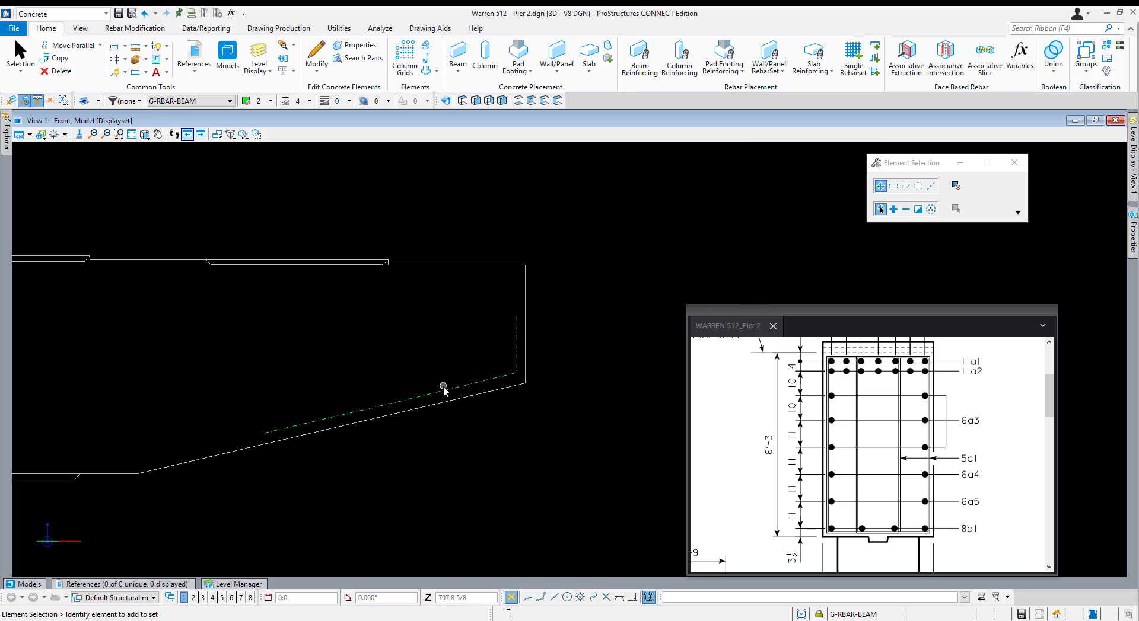
Mirror a copy of the line string to the beam's opposite end about the vertical line through the top edge's midpoint.
left_click(514, 370)
scroll(526, 359, "down", 4)
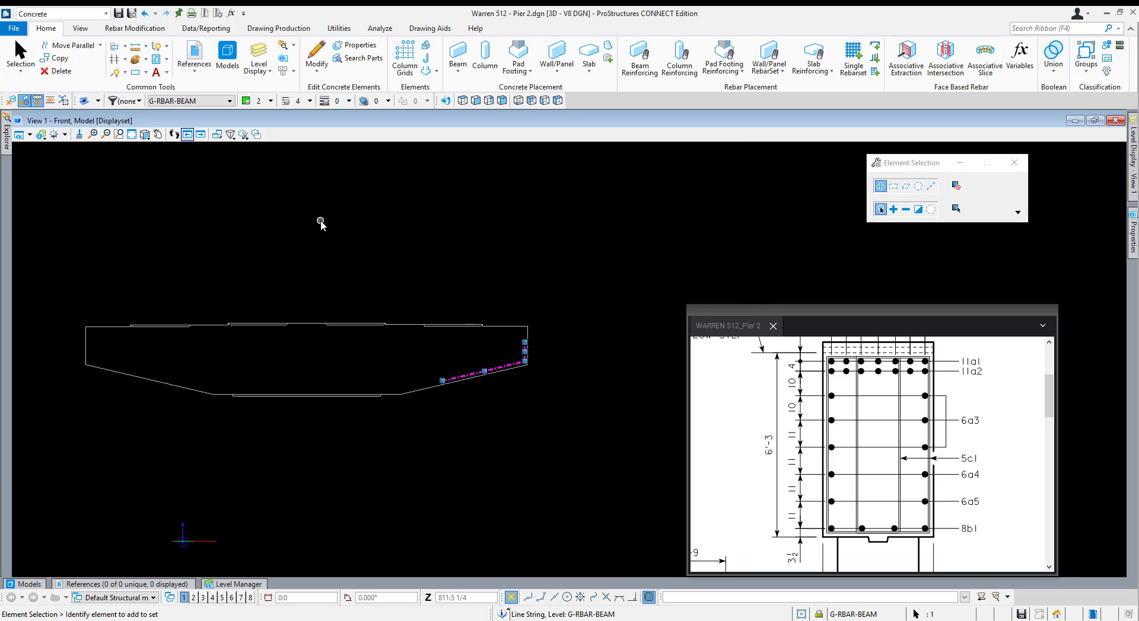
right_click(320, 224)
left_click(350, 298)
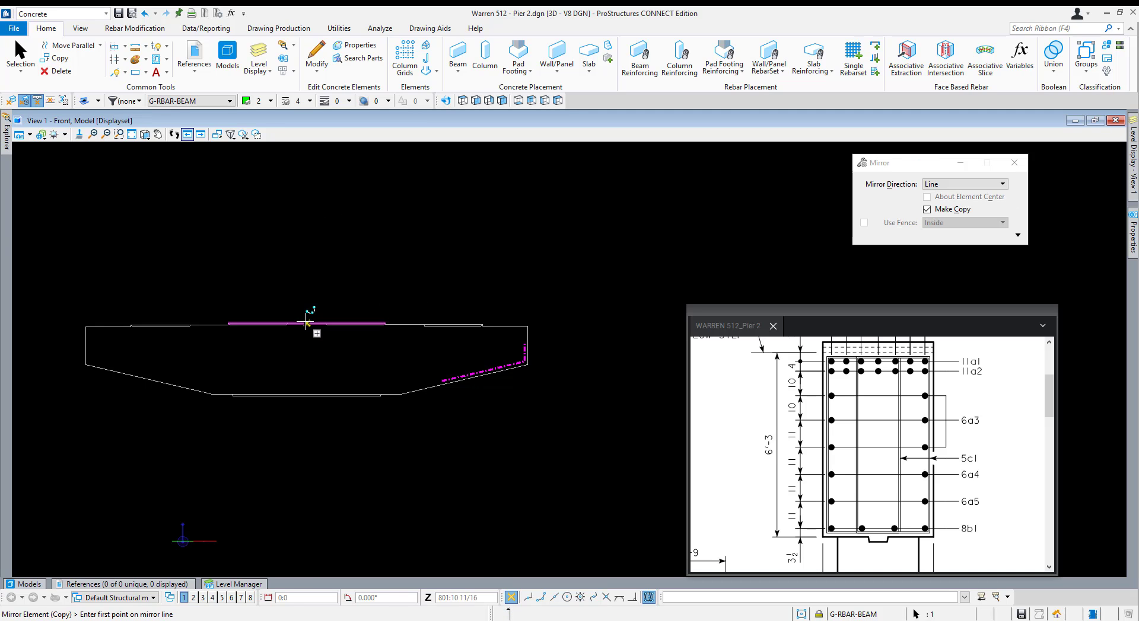
left_click(306, 323)
left_click(308, 293)
middle_click_drag(571, 294, 181, 292, "shift")
left_click(475, 100)
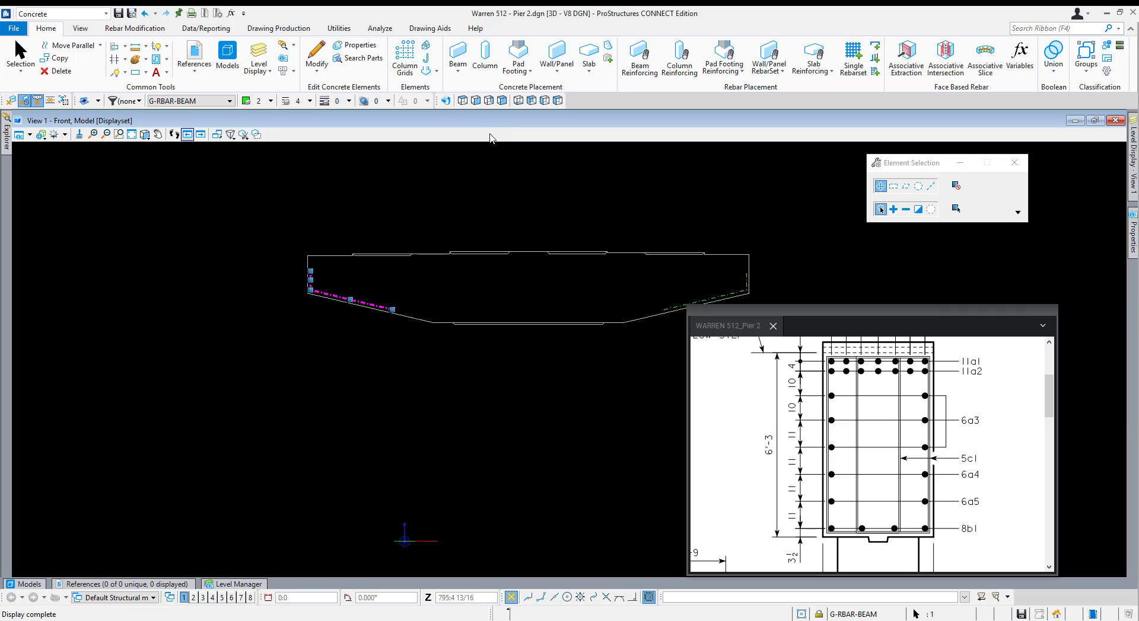
Turn on the SR-RBAR-BEAM level and check the guide line's position against the stirrups in the right-side view.
left_click(488, 100)
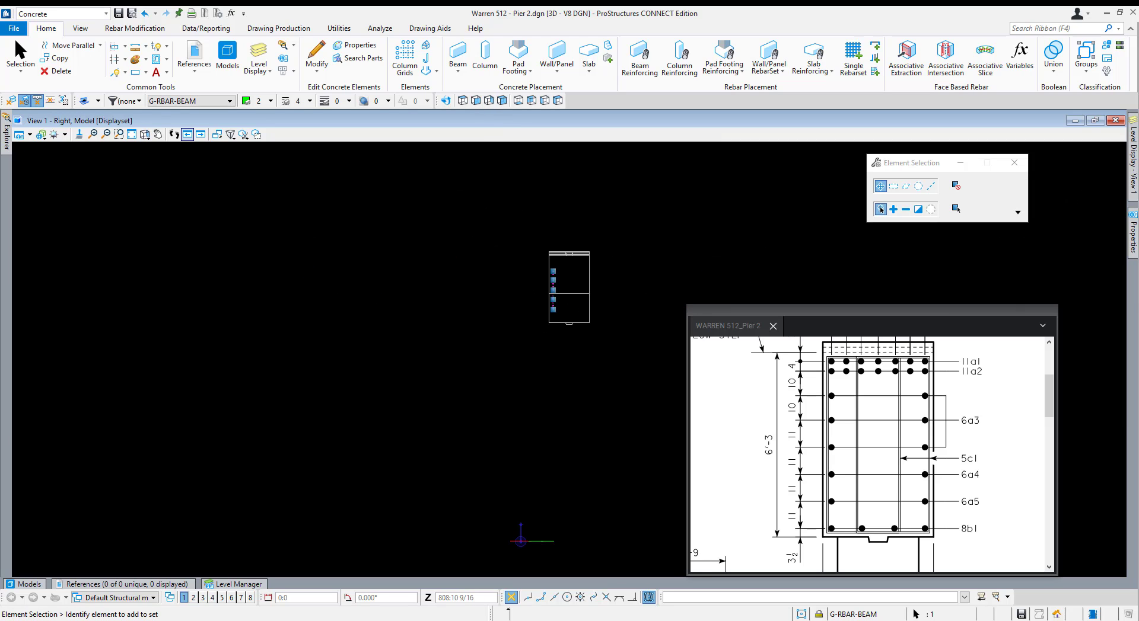
mouse_move(1133, 173)
left_click_drag(924, 310, 704, 384)
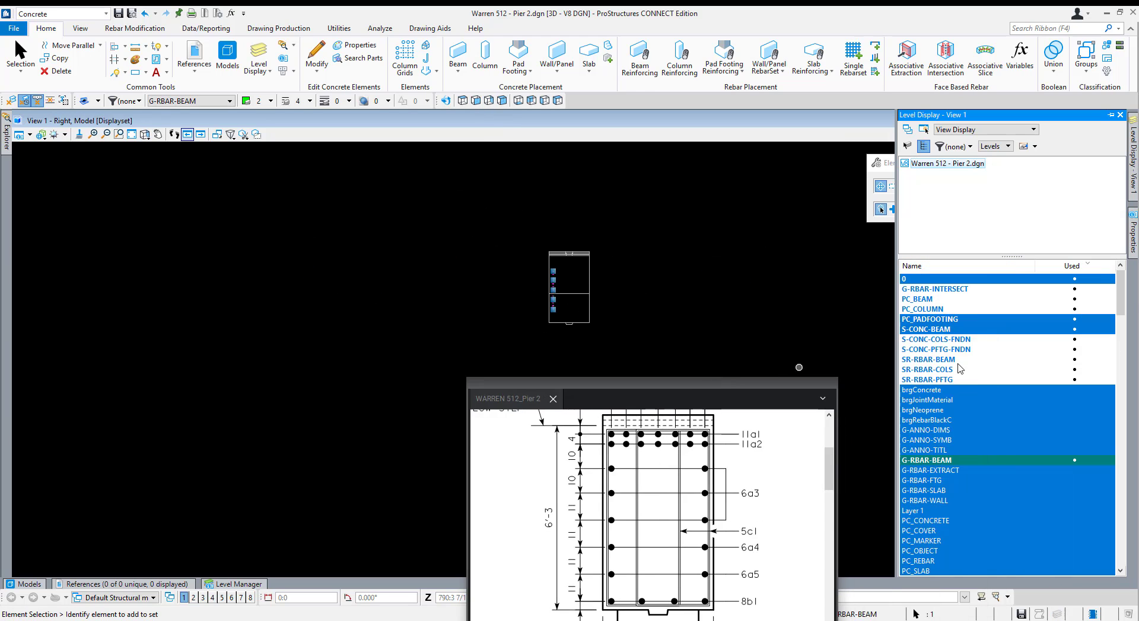
left_click(939, 360)
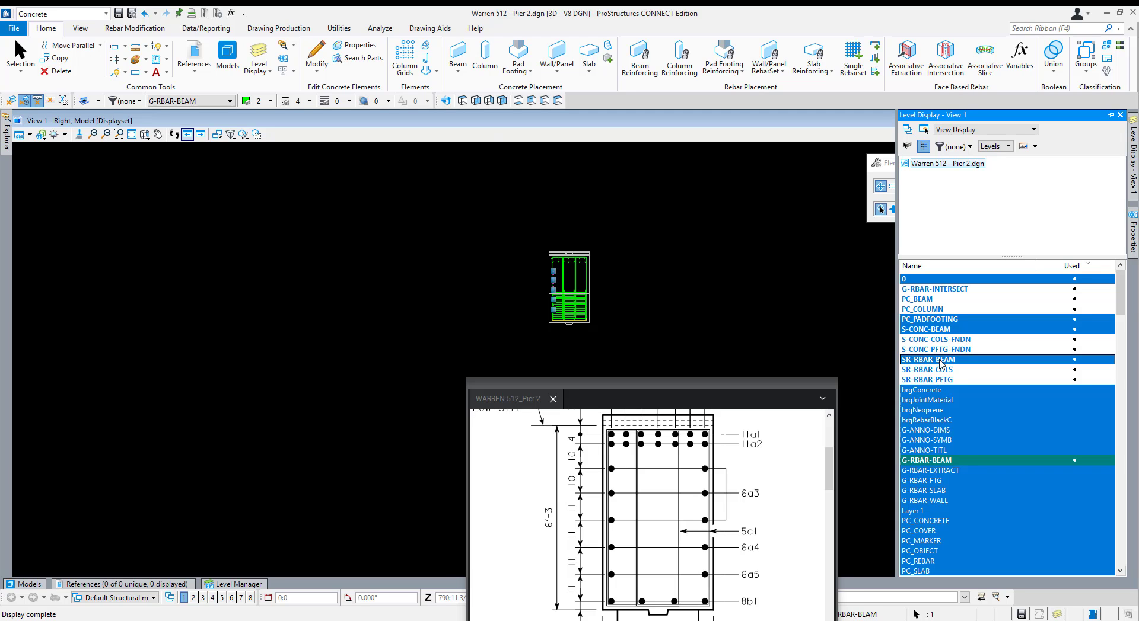
scroll(578, 295, "up", 3)
scroll(439, 220, "up", 1)
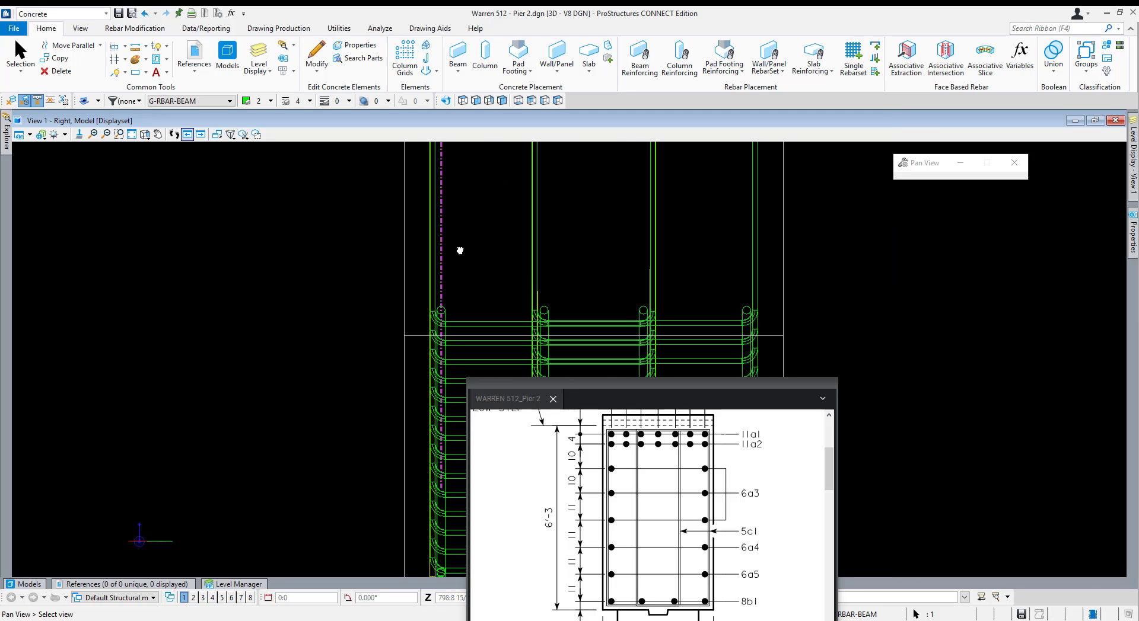
middle_click_drag(460, 246, 417, 376)
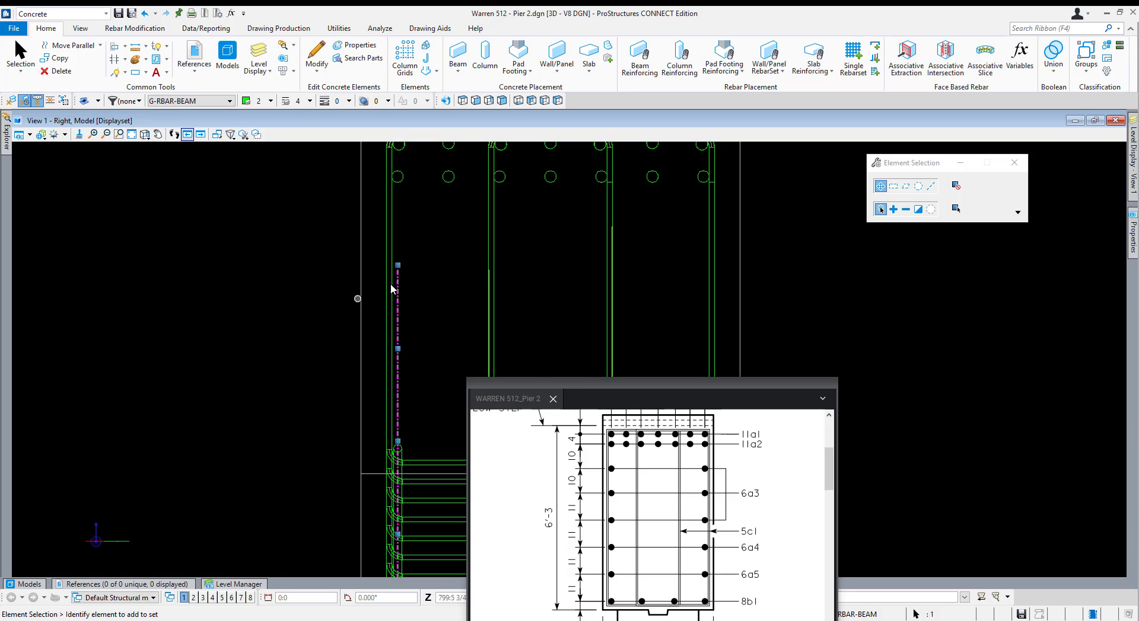
scroll(450, 282, "down", 3)
middle_click_drag(365, 318, 966, 304, "shift")
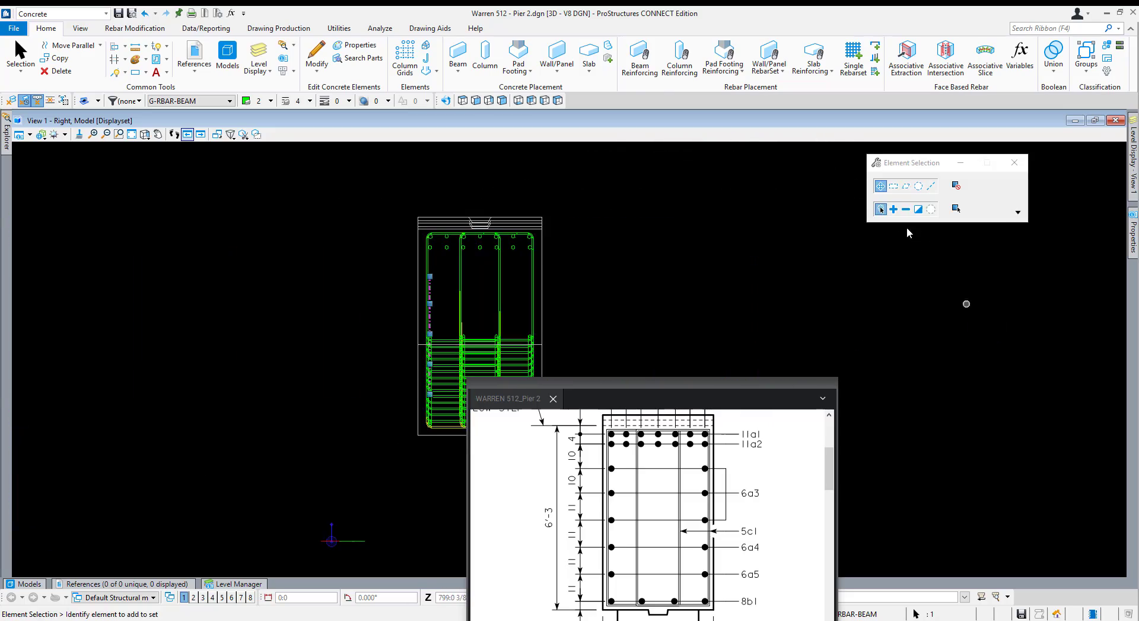
Set up irregular dispatch reinforcing in the front view with size 6 bars, grade 60B, Stirrup off and the Vertex dispatch method.
left_click(476, 101)
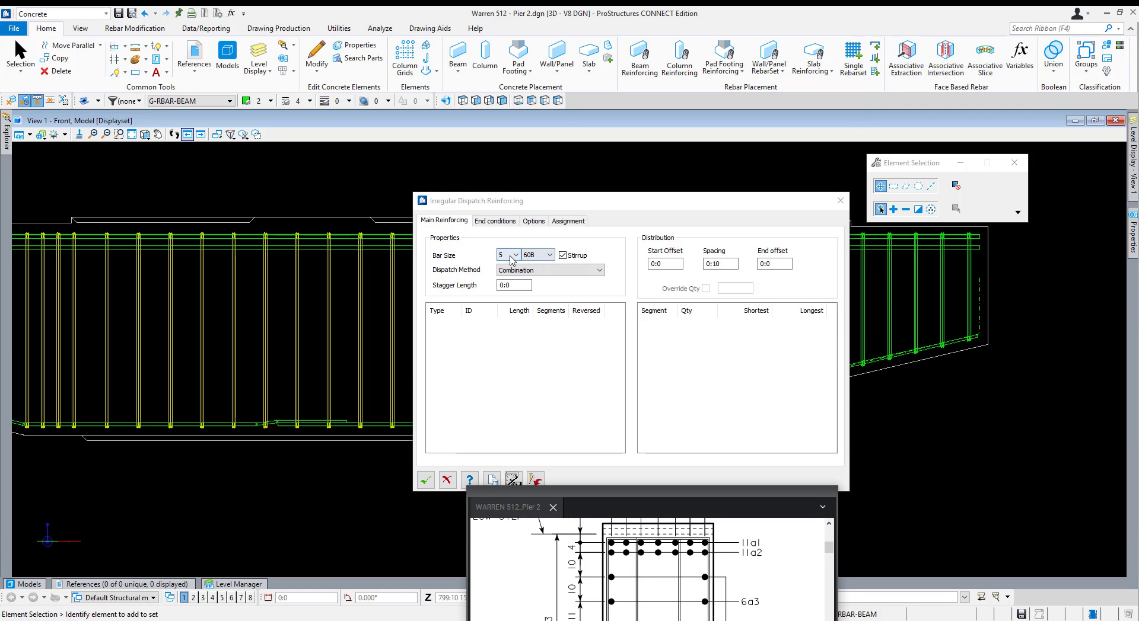
left_click(511, 255)
left_click(507, 289)
left_click(534, 254)
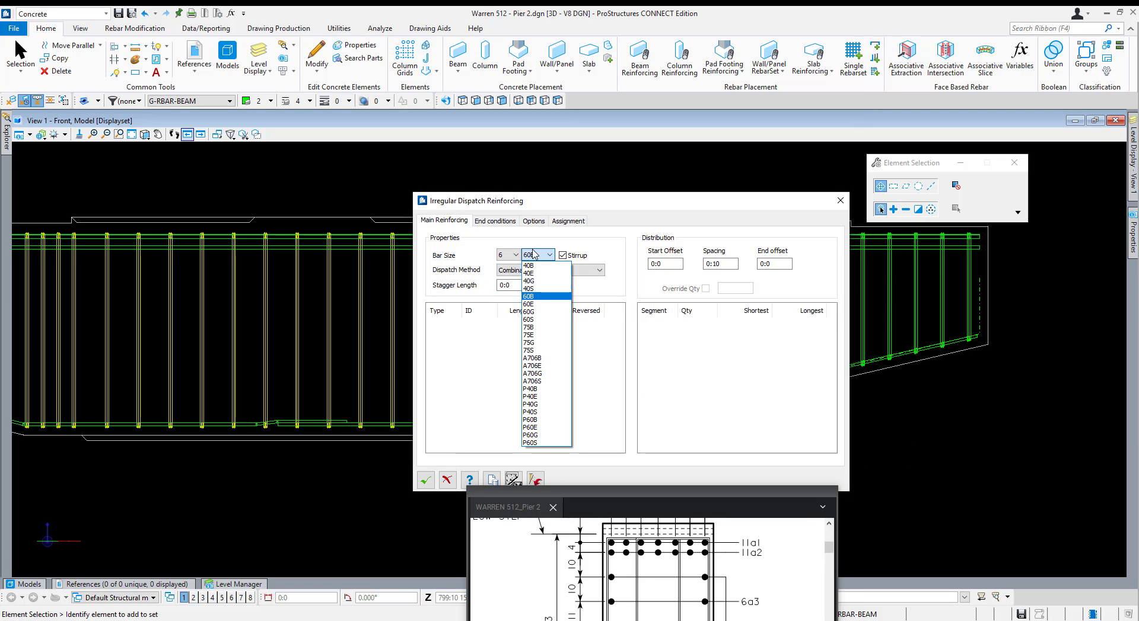
left_click(587, 257)
left_click(584, 258)
left_click(546, 271)
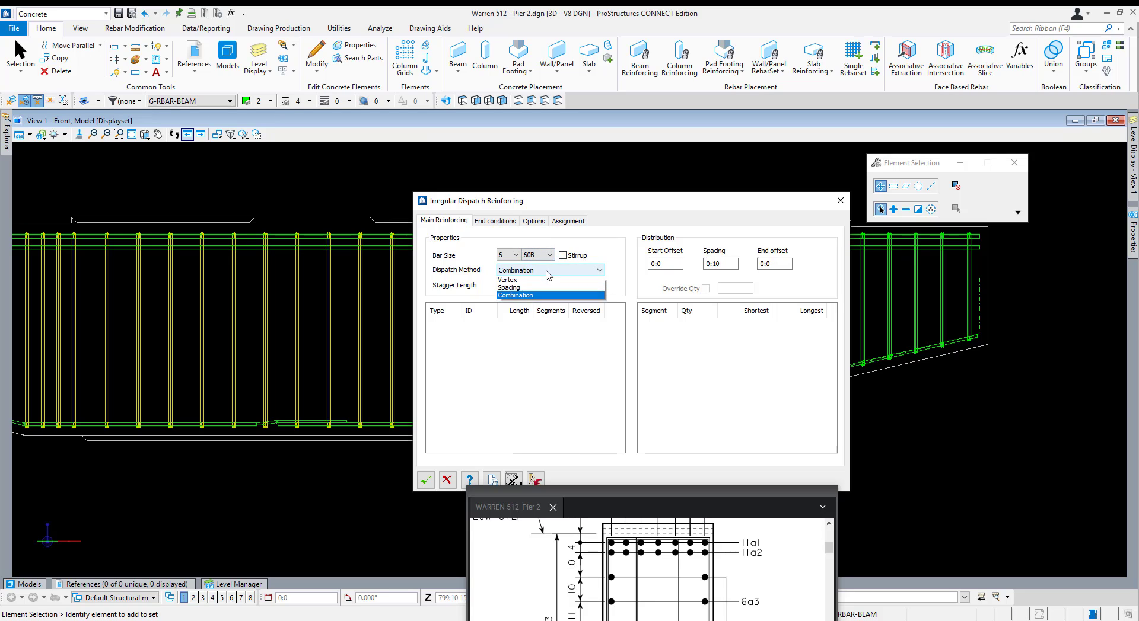
left_click(506, 280)
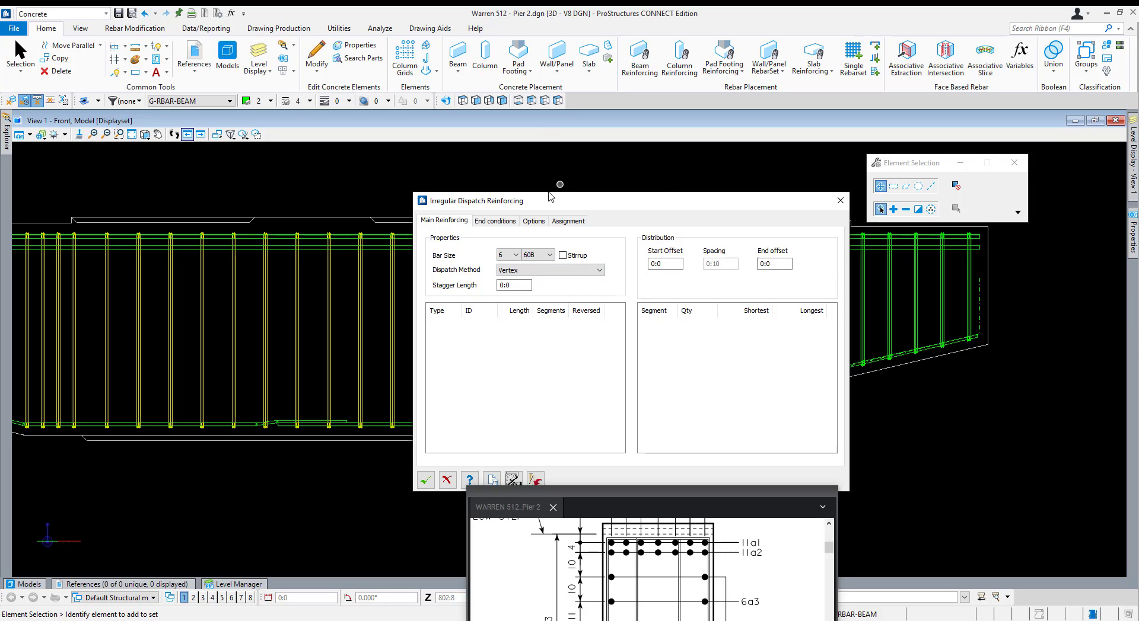
Set the bars' start and end conditions to None and assign the bars to the SR-RBAR-BEAM level.
left_click(505, 220)
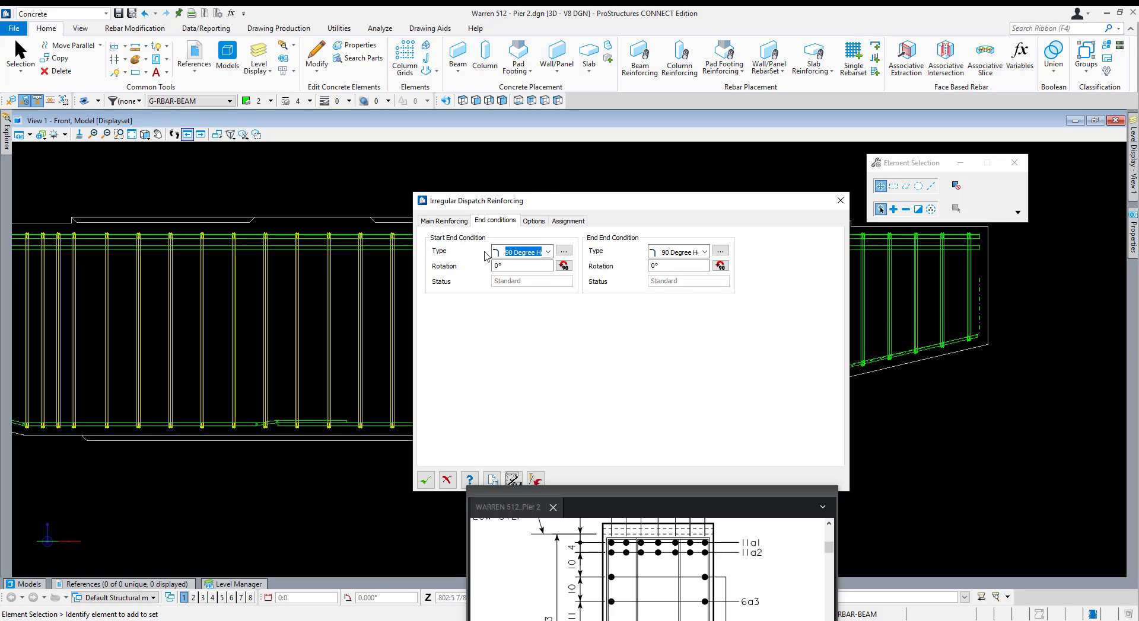
left_click(522, 252)
scroll(522, 285, "up", 2)
left_click(516, 263)
left_click(676, 252)
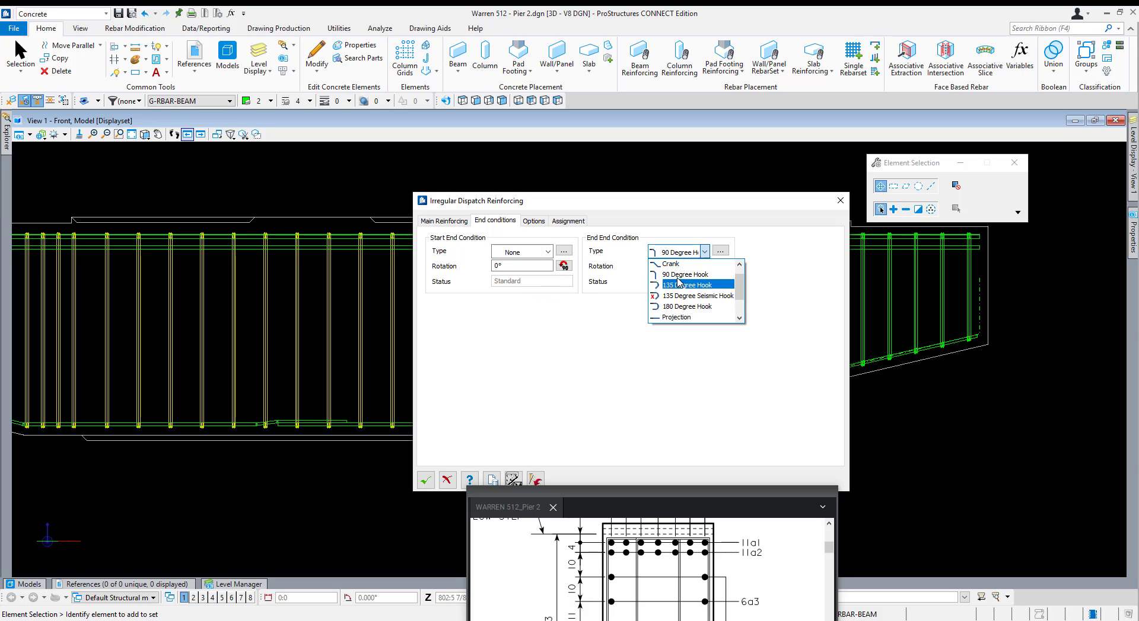
left_click(679, 284)
left_click(568, 221)
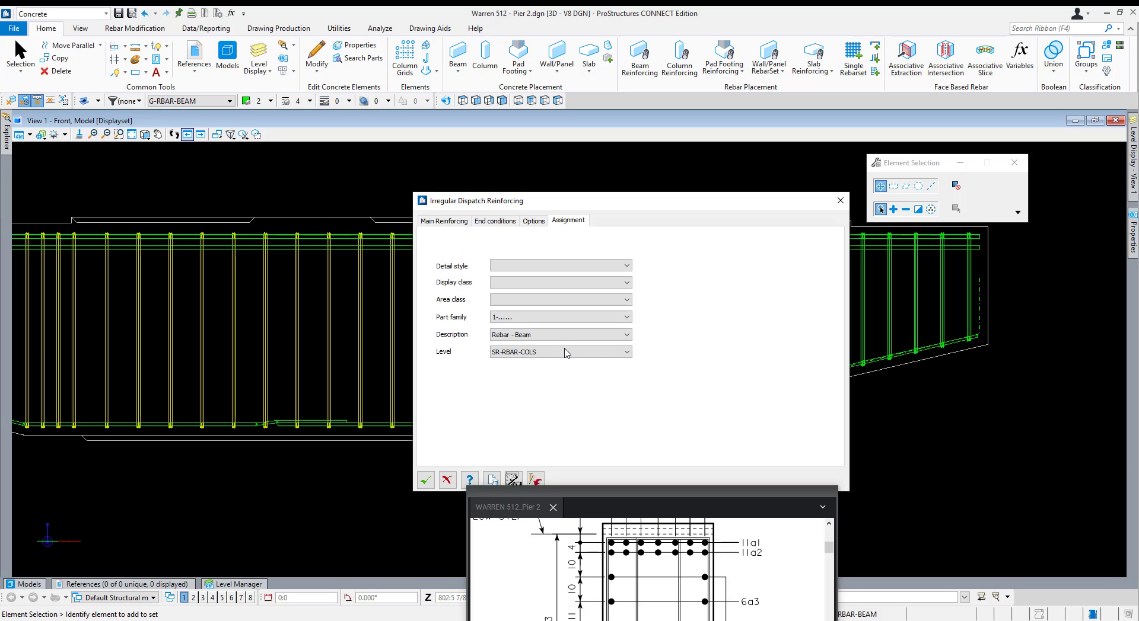
left_click(424, 221)
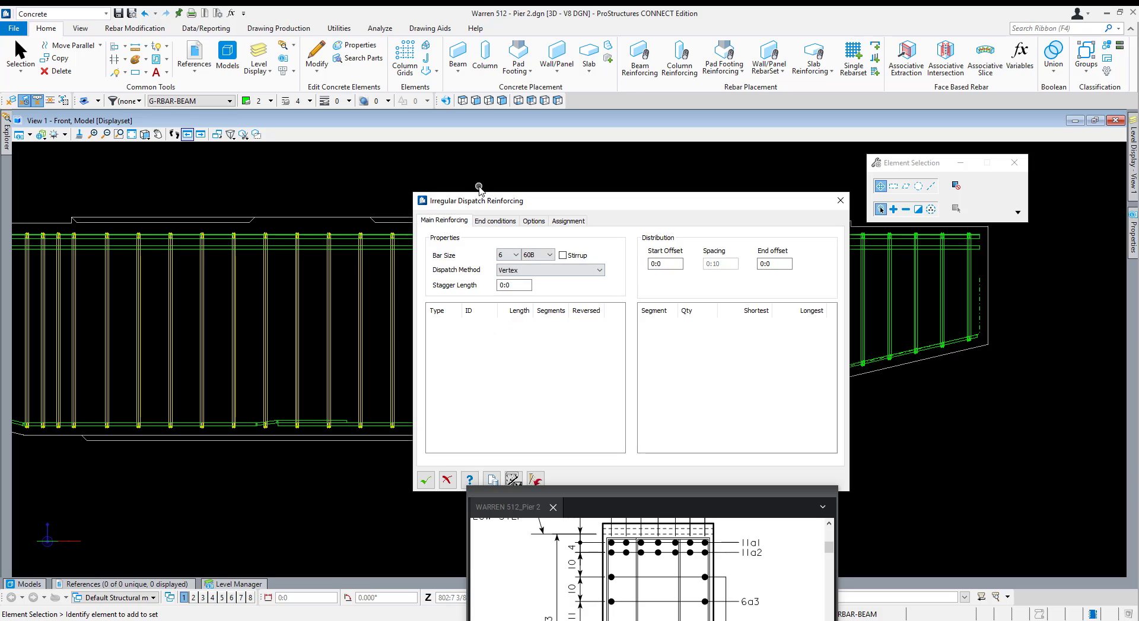
Place the side-face bars using the cap beam as active concrete and the line strings at both tapered ends as guide lines.
left_click_drag(531, 204, 707, 103)
left_click(689, 381)
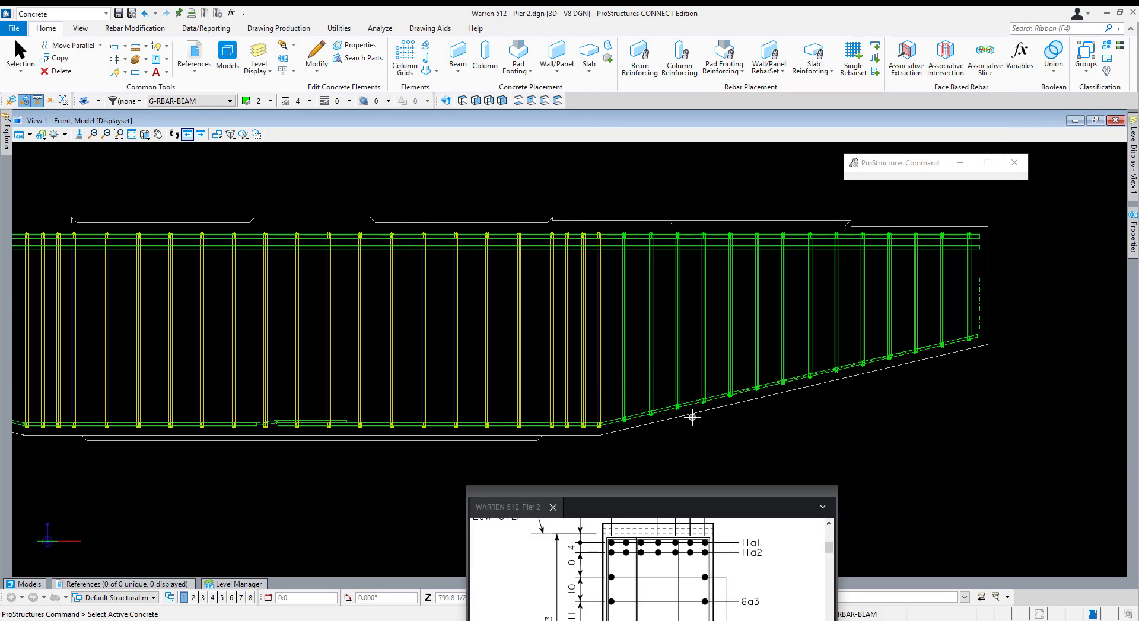
left_click(717, 408)
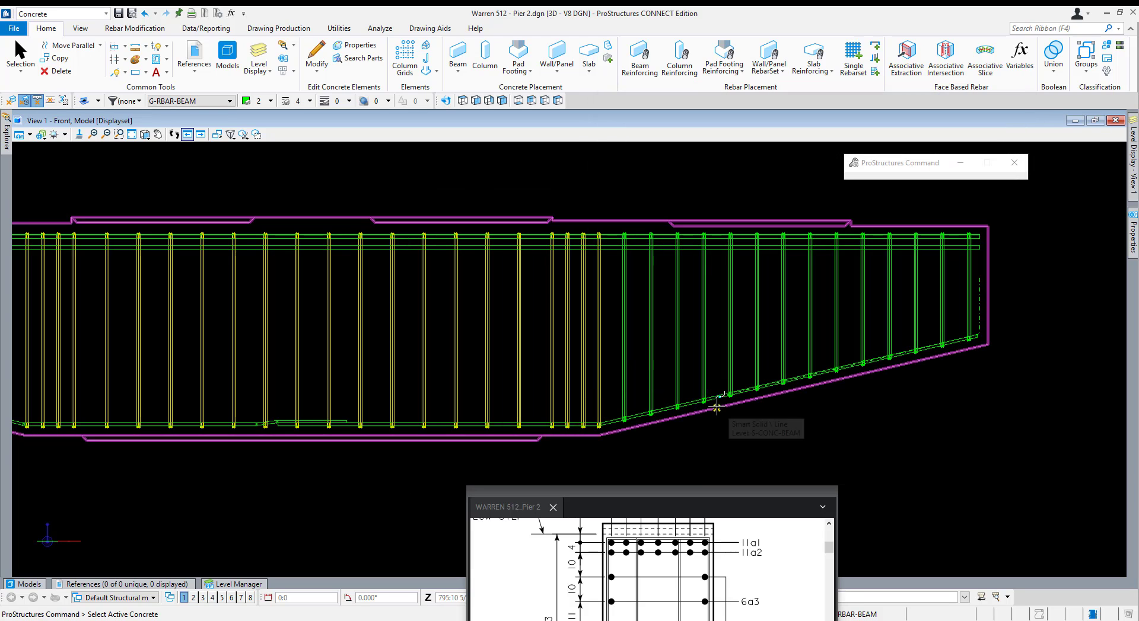
left_click(716, 372)
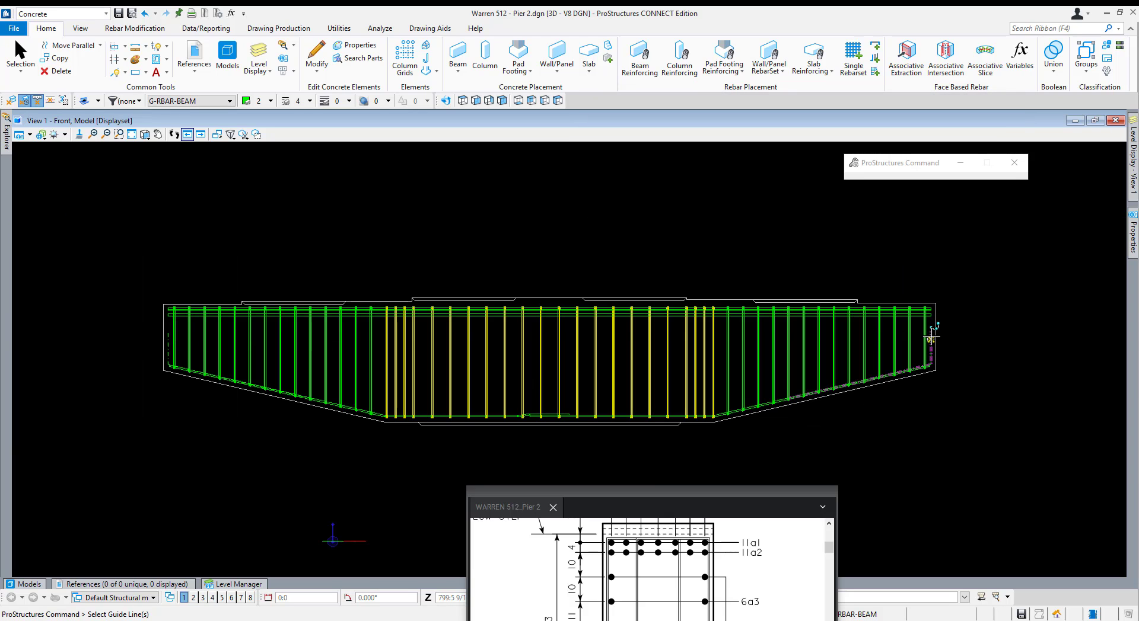
left_click(930, 341)
scroll(178, 335, "up", 3)
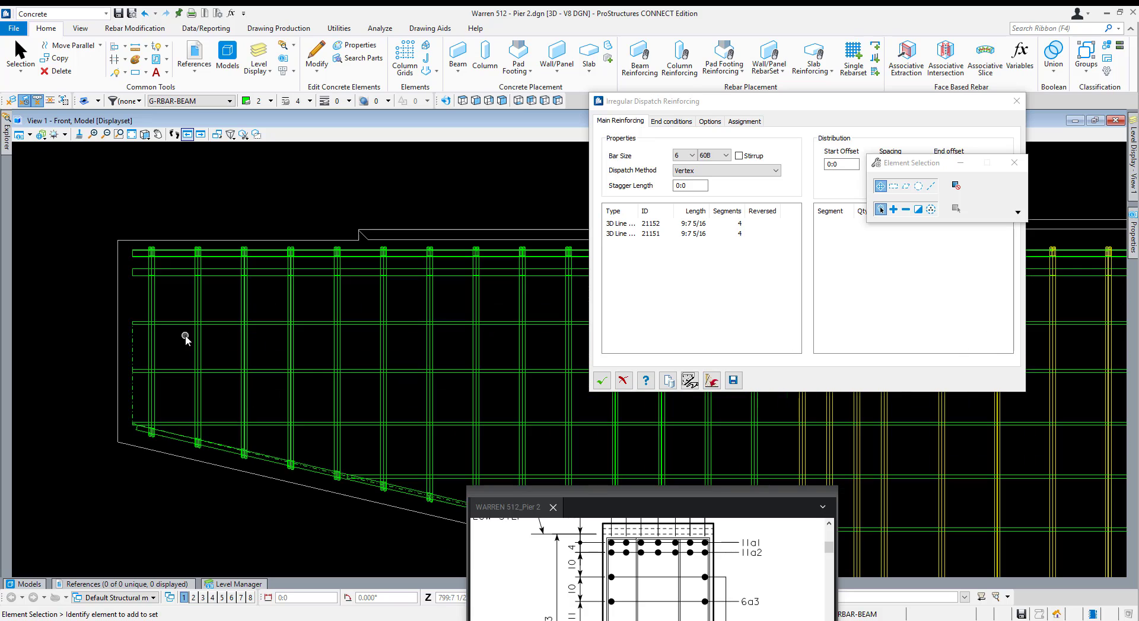
left_click(601, 380)
Move both guide line strings in the right-side view so the bars' outer edge touches the stirrup leg's inner face.
left_click(488, 101)
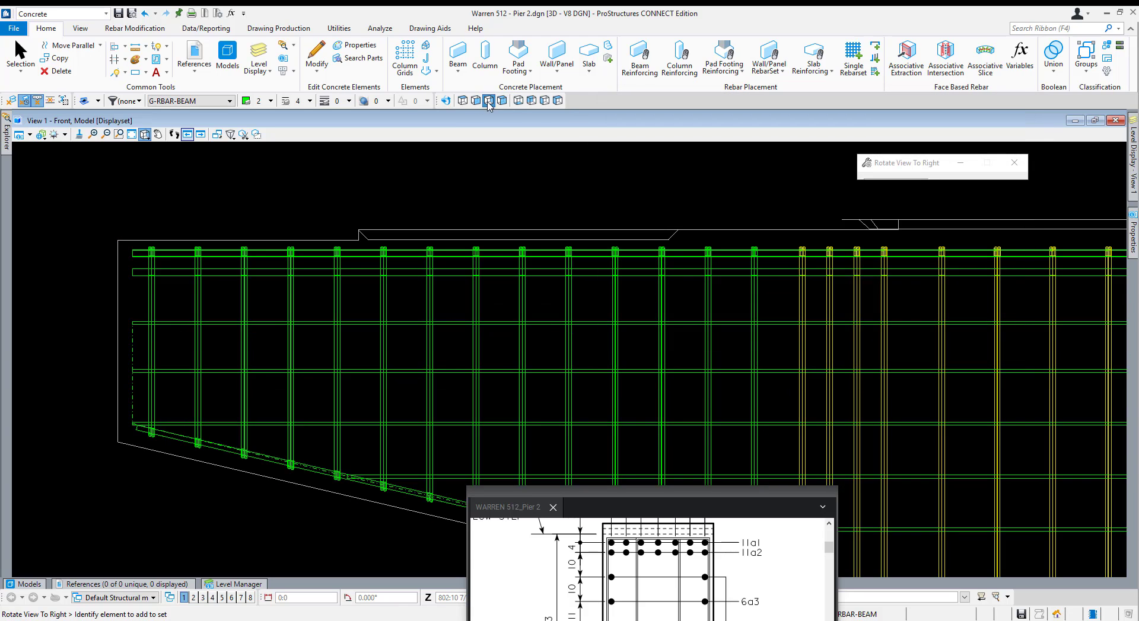
left_click(345, 259)
scroll(564, 308, "up", 3)
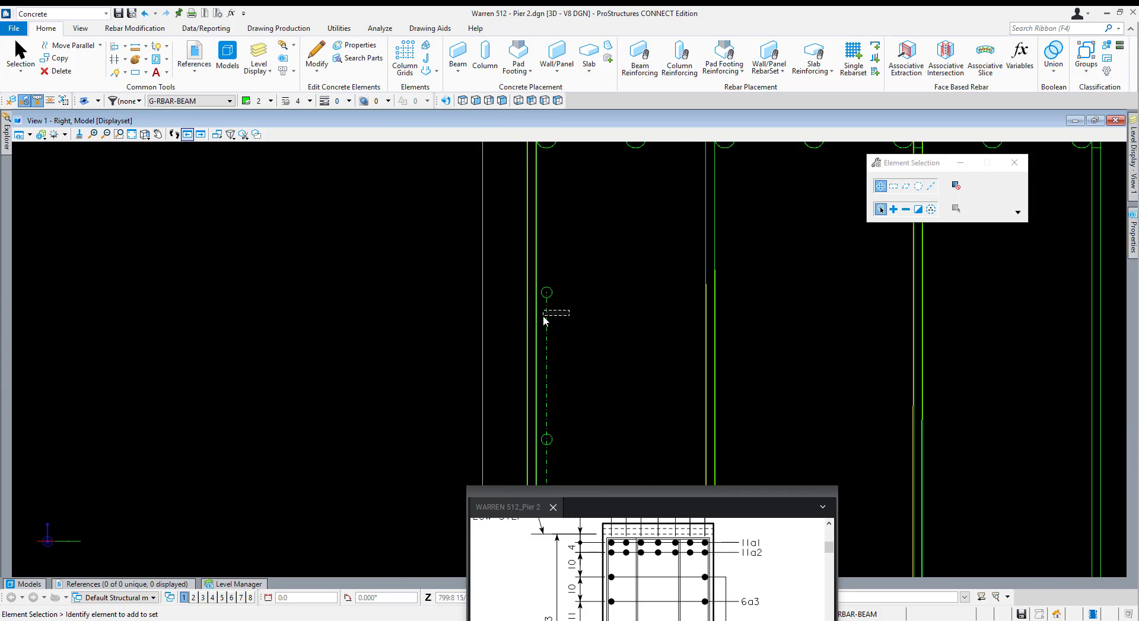
left_click_drag(543, 317, 543, 317)
scroll(545, 309, "up", 5)
key("m")
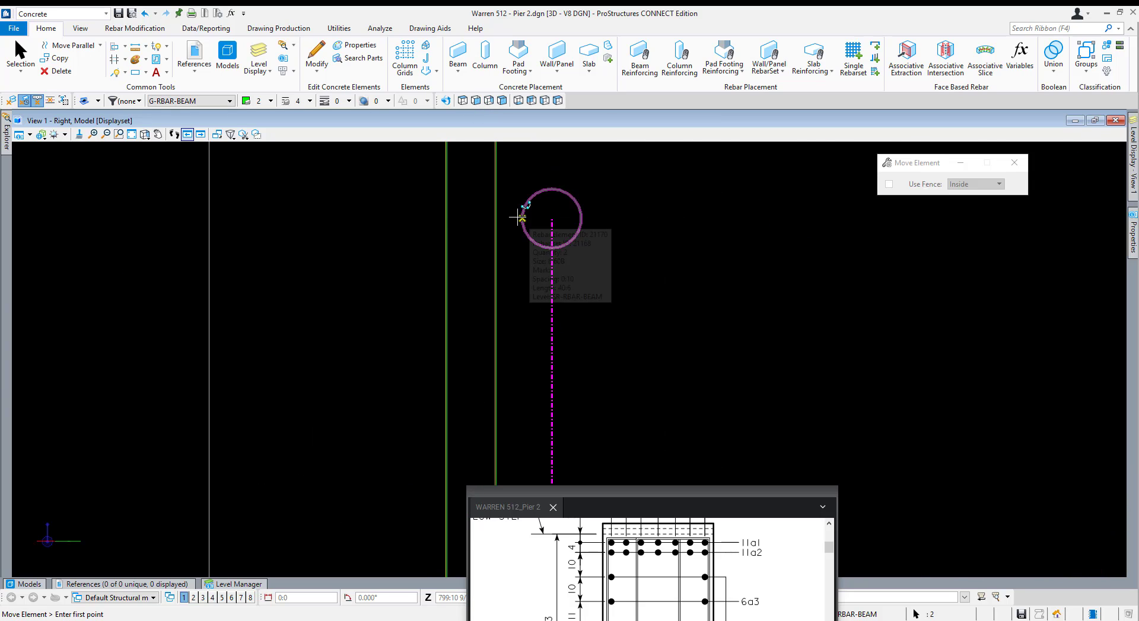
left_click(521, 217)
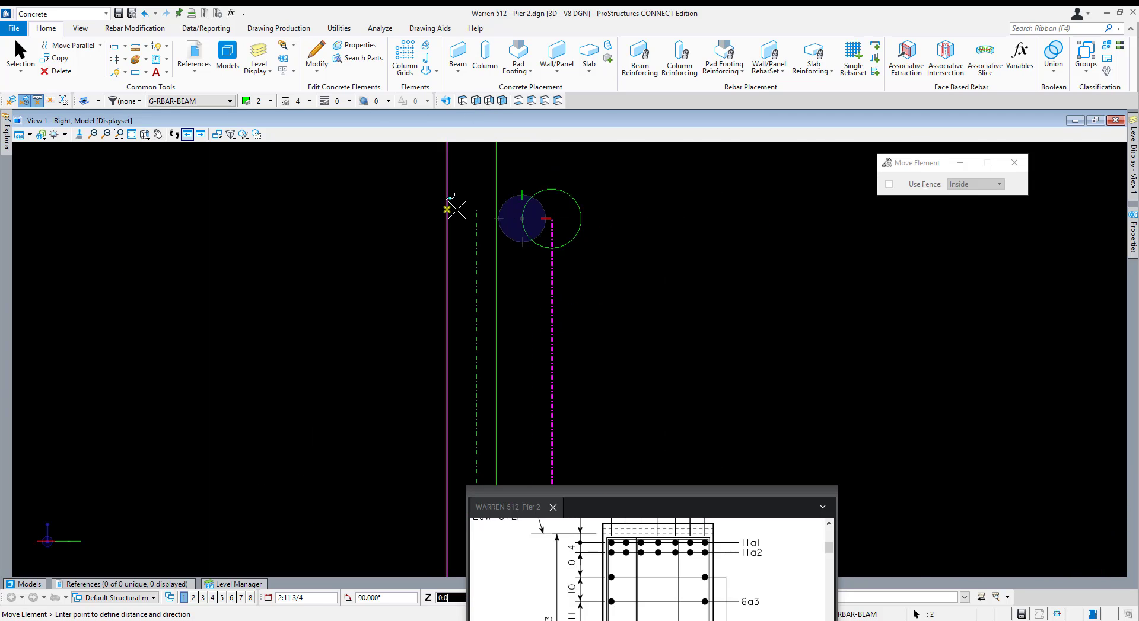
left_click(495, 218)
scroll(557, 211, "down", 5)
scroll(565, 307, "up", 2)
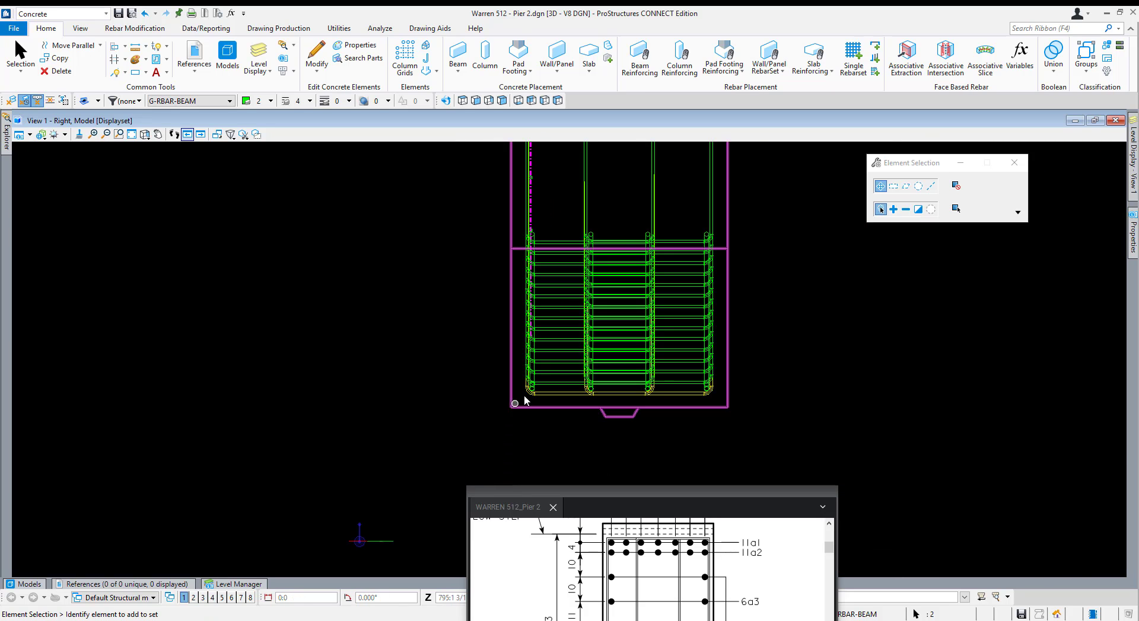
scroll(525, 395, "up", 2)
scroll(503, 418, "down", 5)
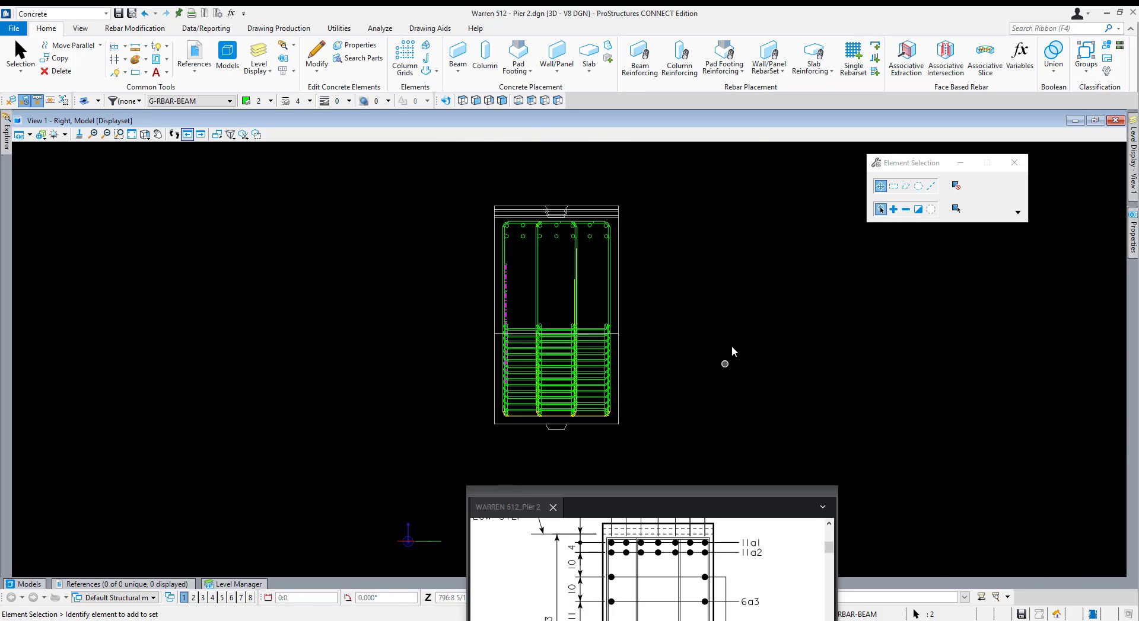
Mirror a copy of the side-face bars and their guide lines to the opposite face about the section's vertical centreline.
scroll(518, 270, "up", 5)
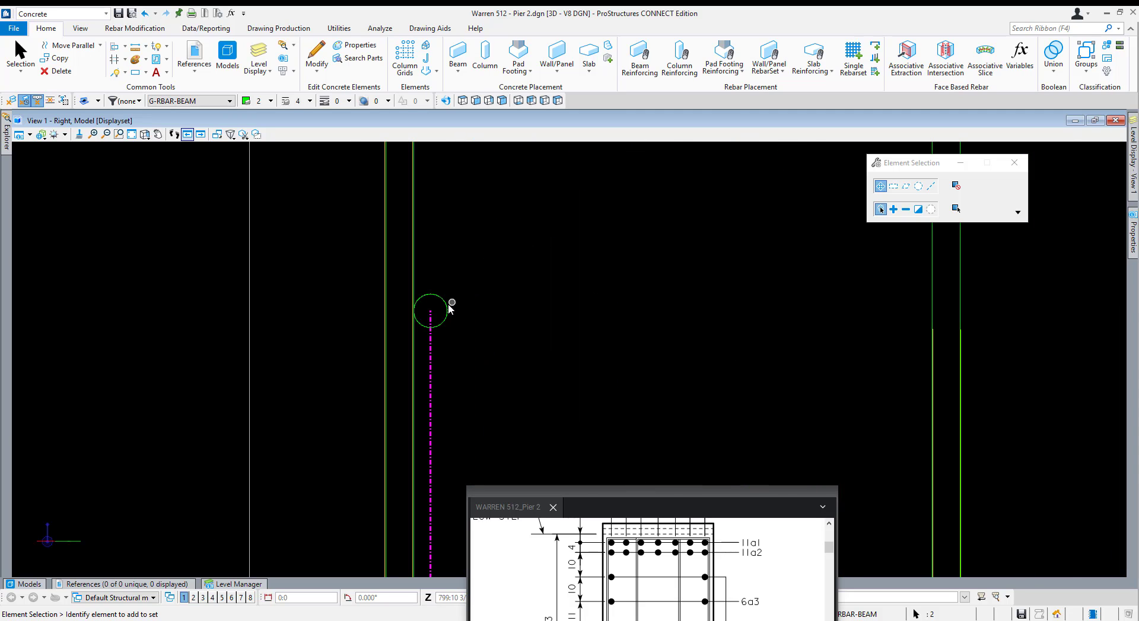
left_click(447, 306)
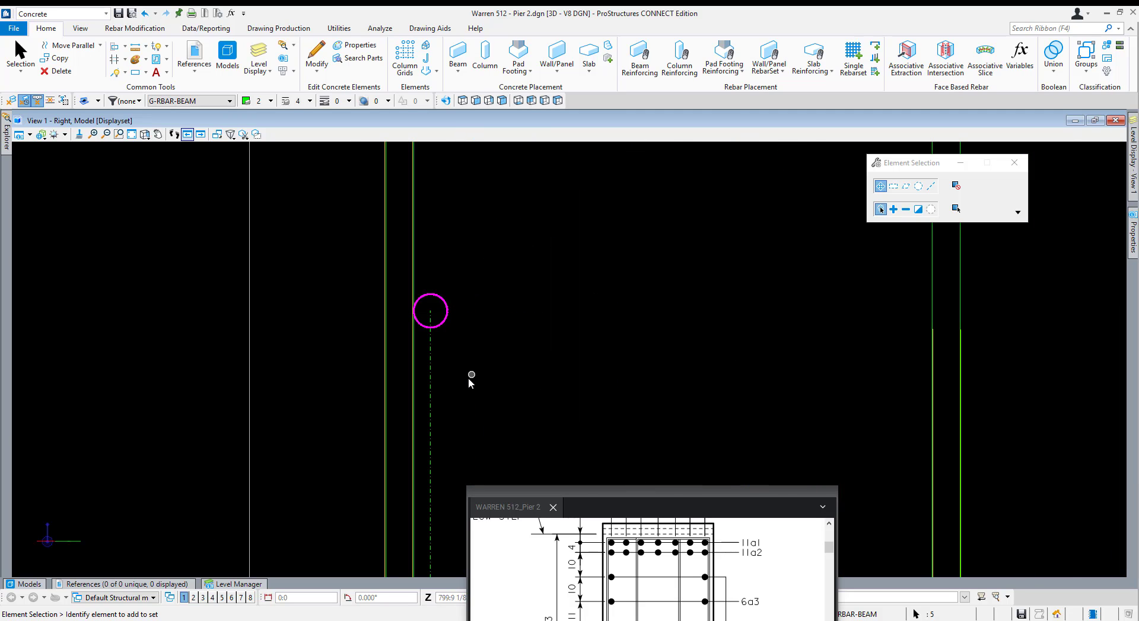
left_click(430, 426)
scroll(396, 410, "down", 5)
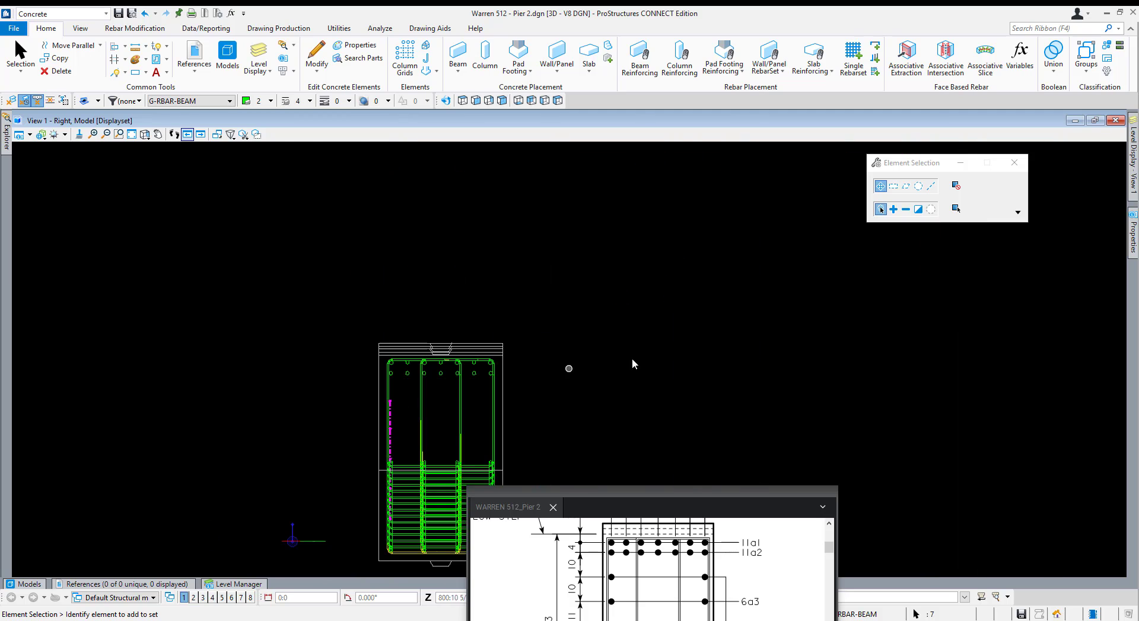
right_click(638, 351)
left_click(673, 430)
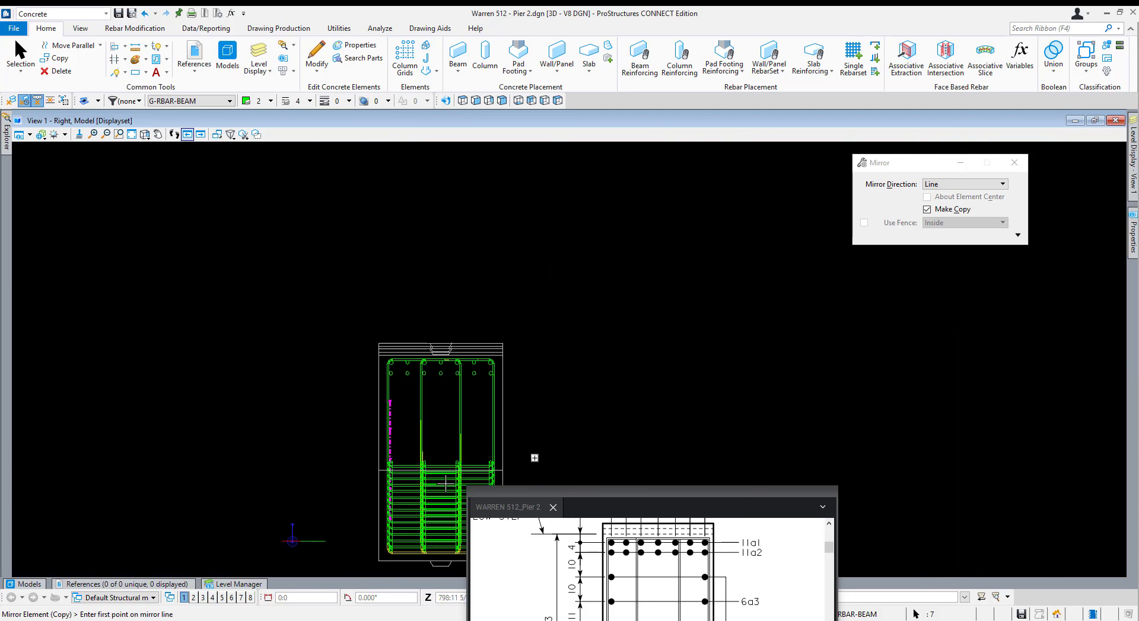
left_click(440, 341)
left_click(441, 320)
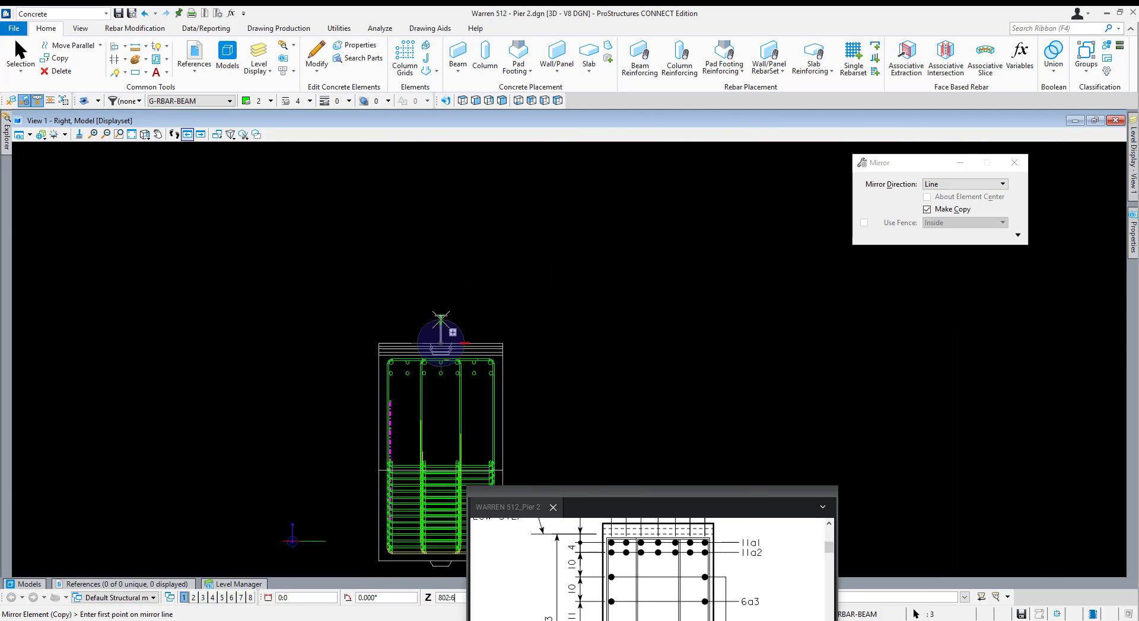
right_click(543, 406)
left_click(542, 405)
scroll(463, 413, "up", 4)
scroll(584, 319, "down", 5)
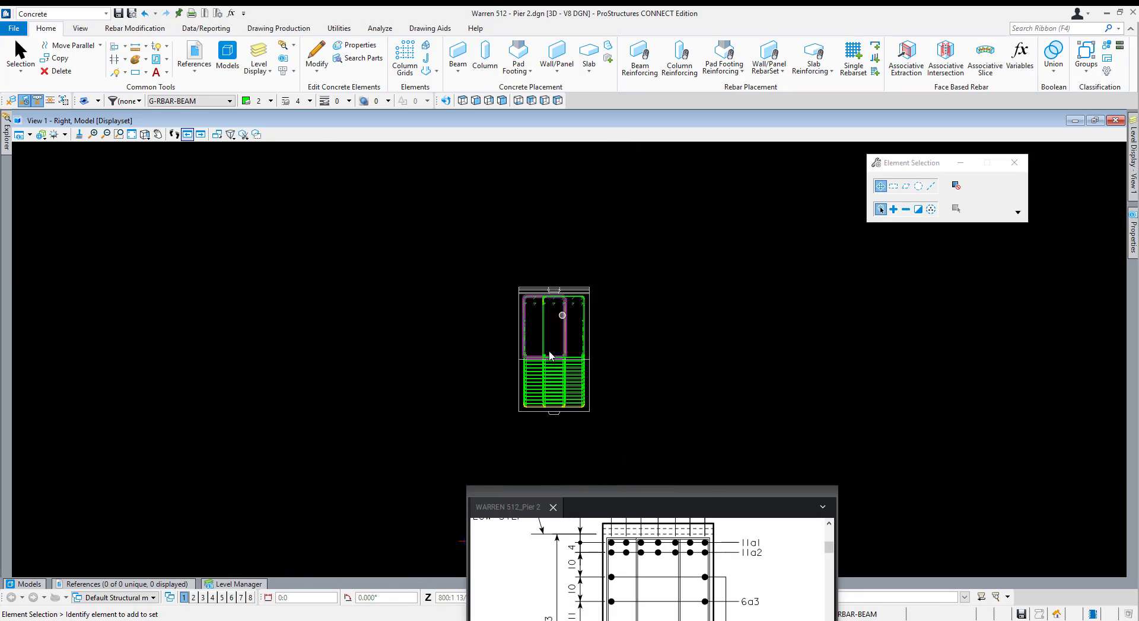
middle_click_drag(549, 356, 630, 442, "shift")
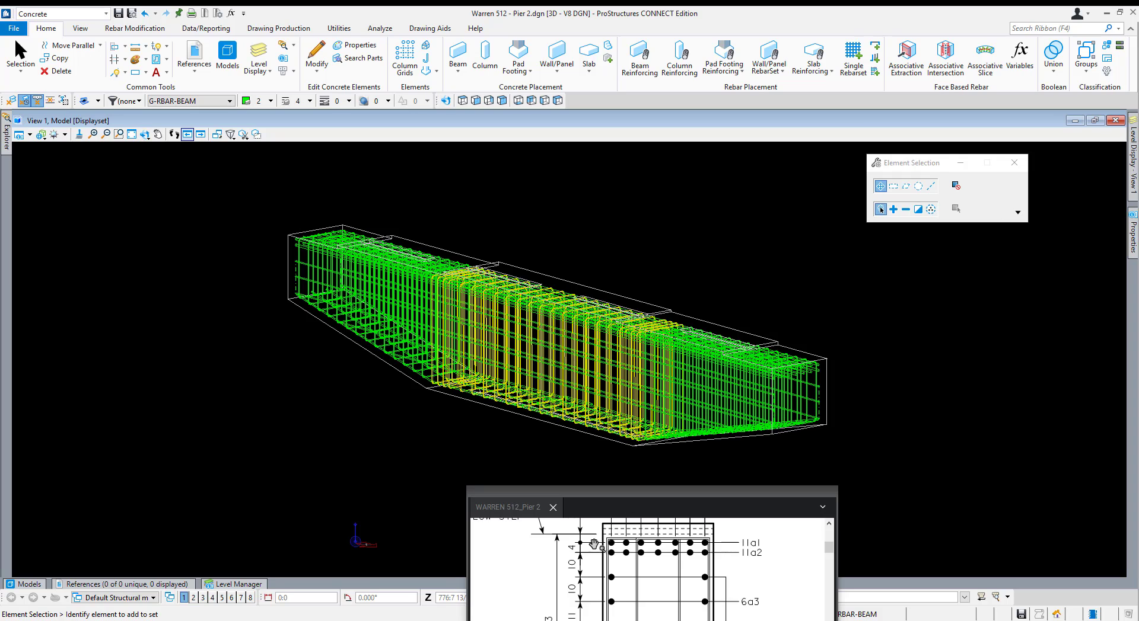
Examine the pier elevation in the drawing for the bars still missing near the top of the cap.
left_click_drag(591, 503, 545, 321)
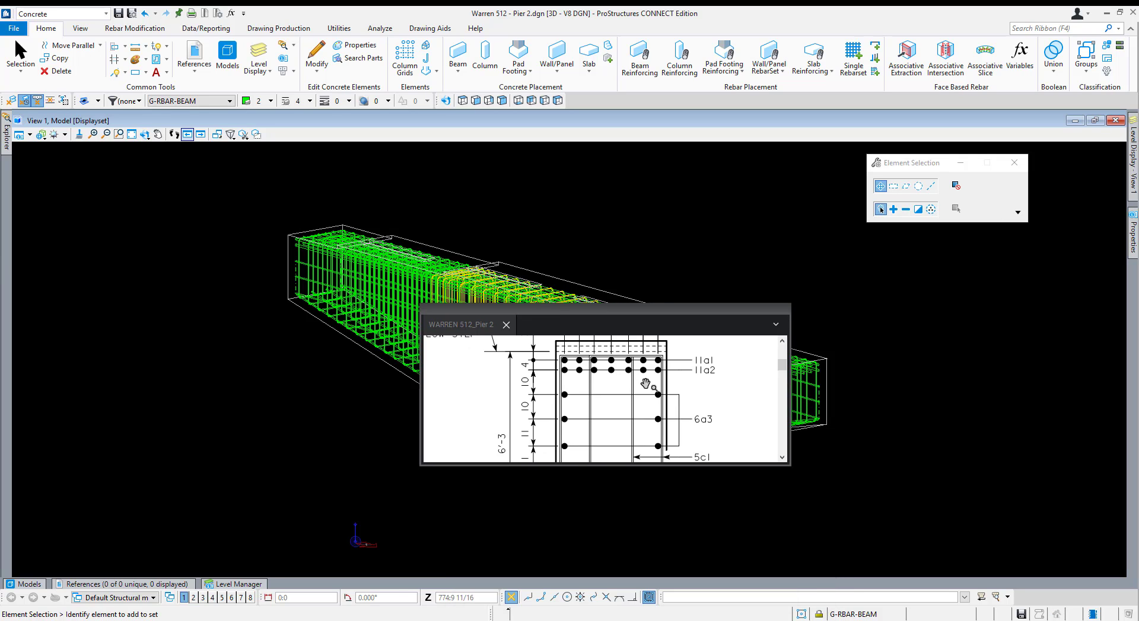
scroll(649, 381, "down", 5, "ctrl")
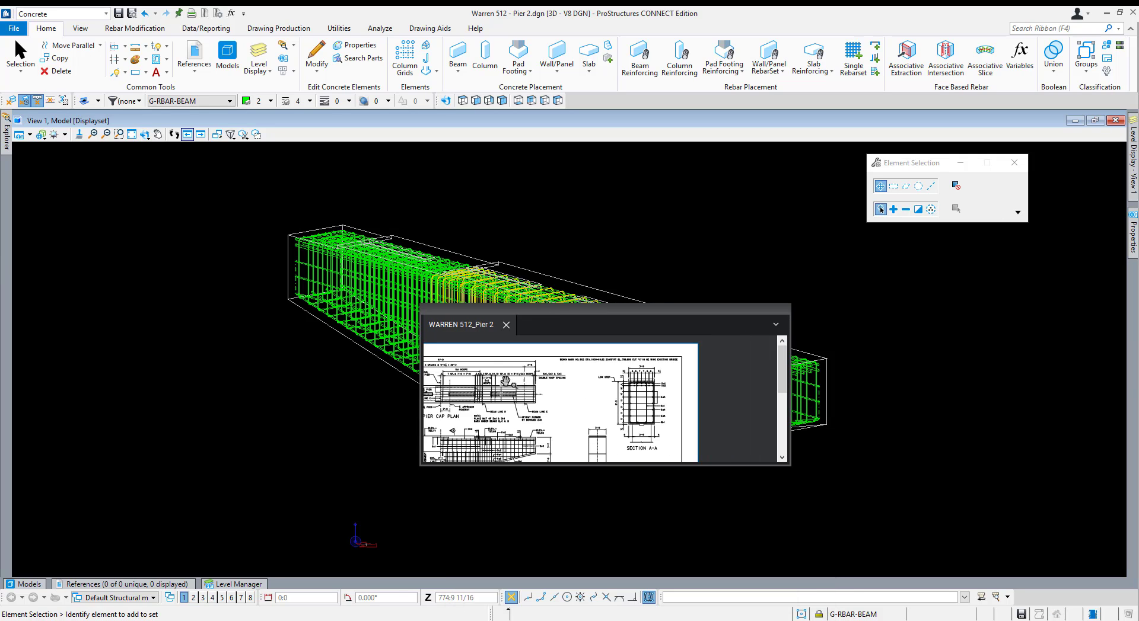
scroll(675, 421, "up", 6)
left_click_drag(693, 386, 744, 387)
scroll(744, 387, "down", 3)
mouse_move(482, 402)
left_mouse_down()
mouse_move(619, 414)
mouse_move(579, 373)
mouse_move(595, 385)
mouse_move(551, 383)
left_mouse_up()
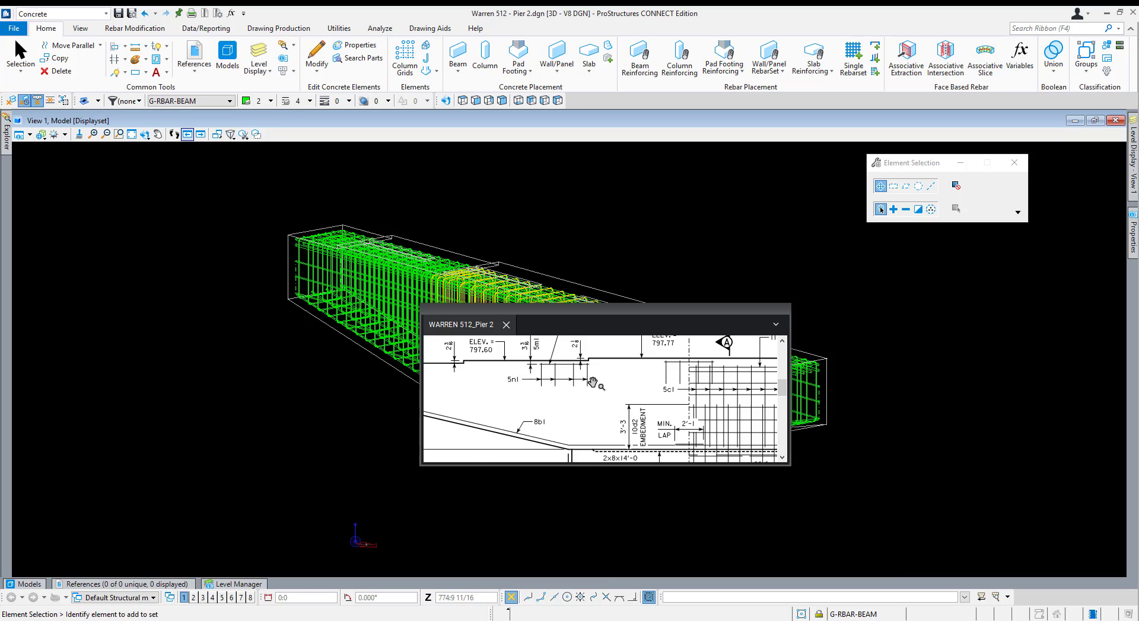
left_click_drag(592, 382, 564, 395)
left_click_drag(540, 356, 544, 399)
left_click_drag(639, 429, 585, 419)
scroll(585, 419, "down", 5)
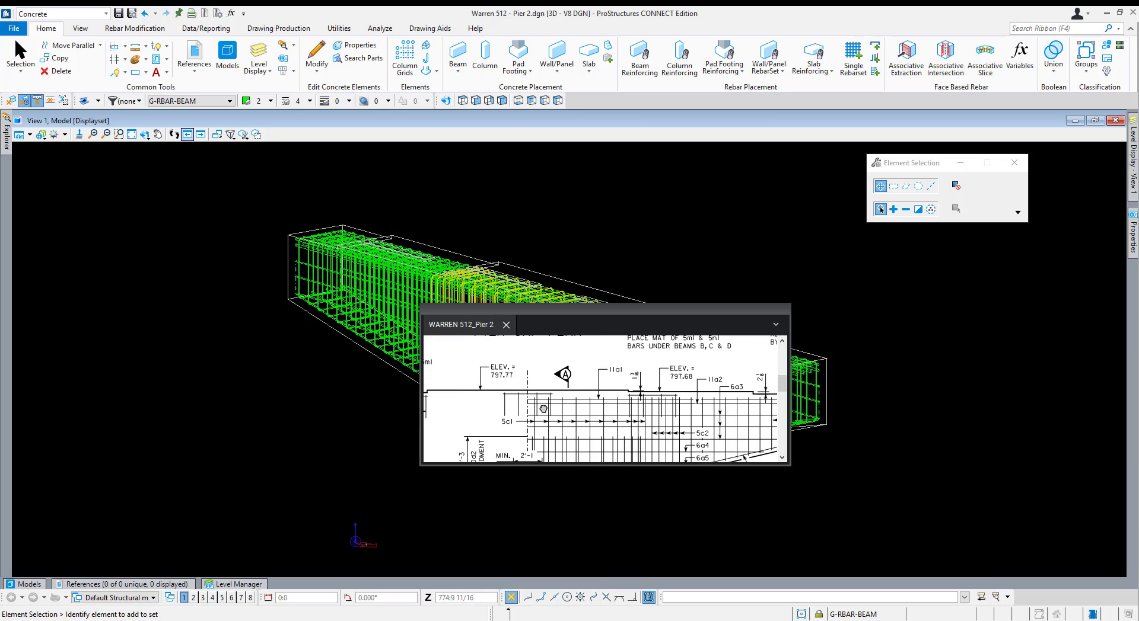
scroll(643, 377, "down", 3)
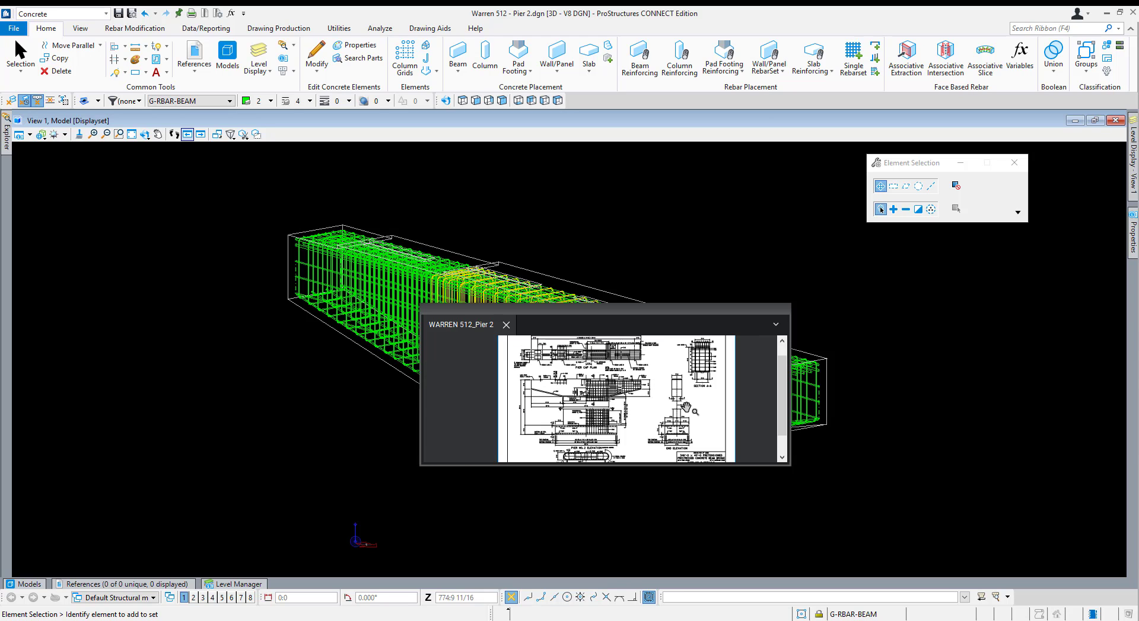
Examine the pier cap plan for the layout, count and spacing of the 5m1 and 5n1 step bars at Beam Line B.
scroll(660, 349, "up", 6)
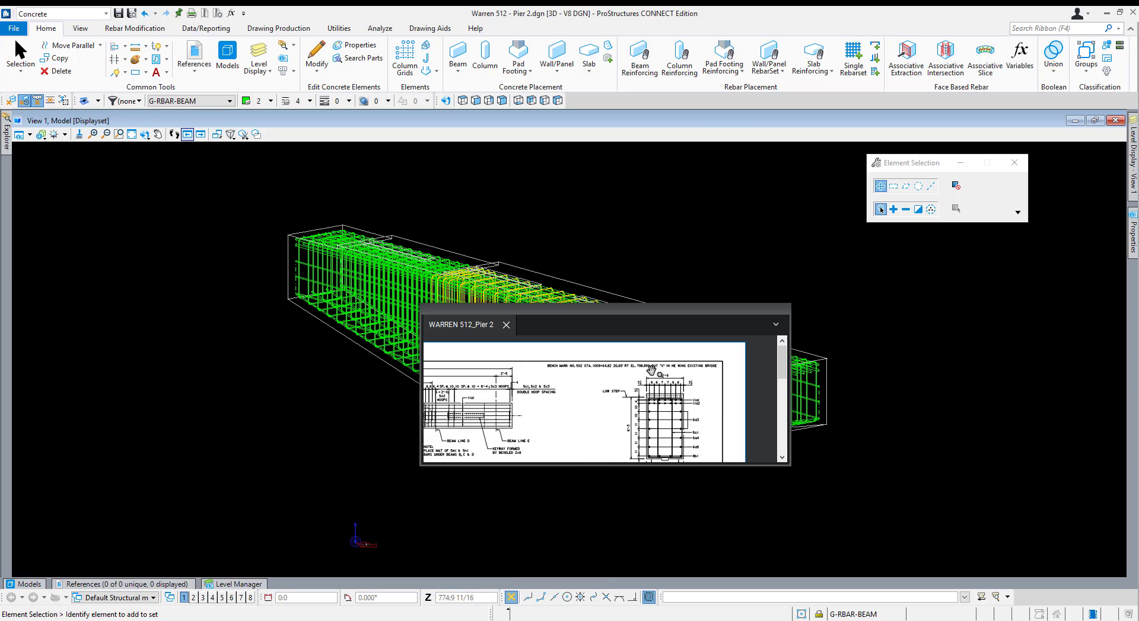
left_click_drag(430, 400, 577, 386)
left_click_drag(503, 396, 623, 398)
scroll(534, 453, "up", 2)
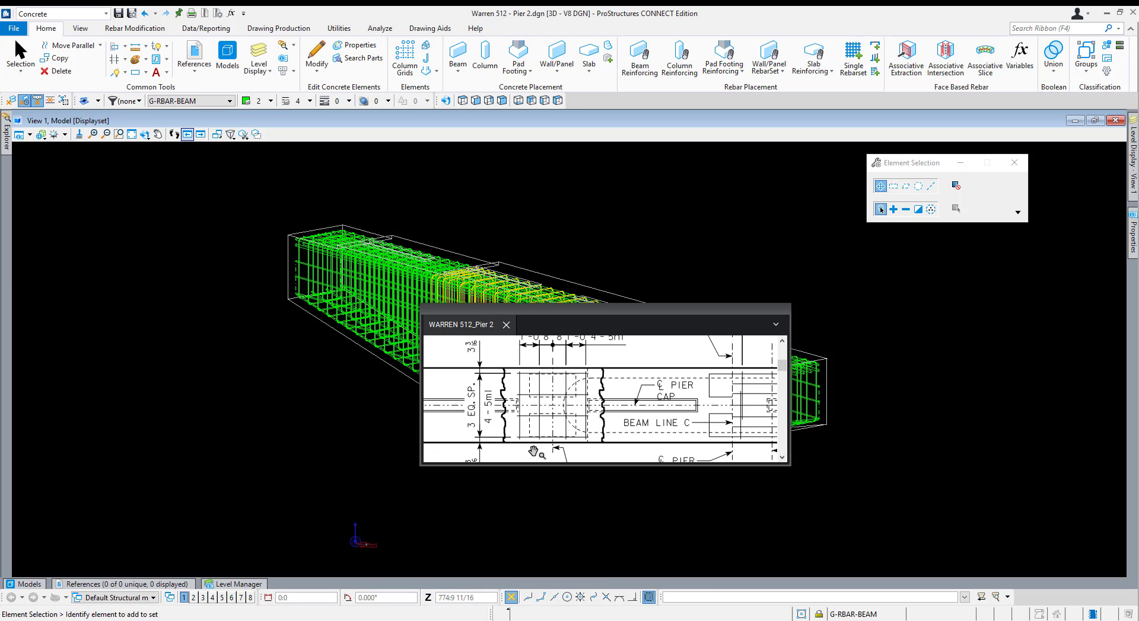
scroll(539, 442, "up", 1)
scroll(579, 437, "down", 1)
scroll(577, 401, "down", 1)
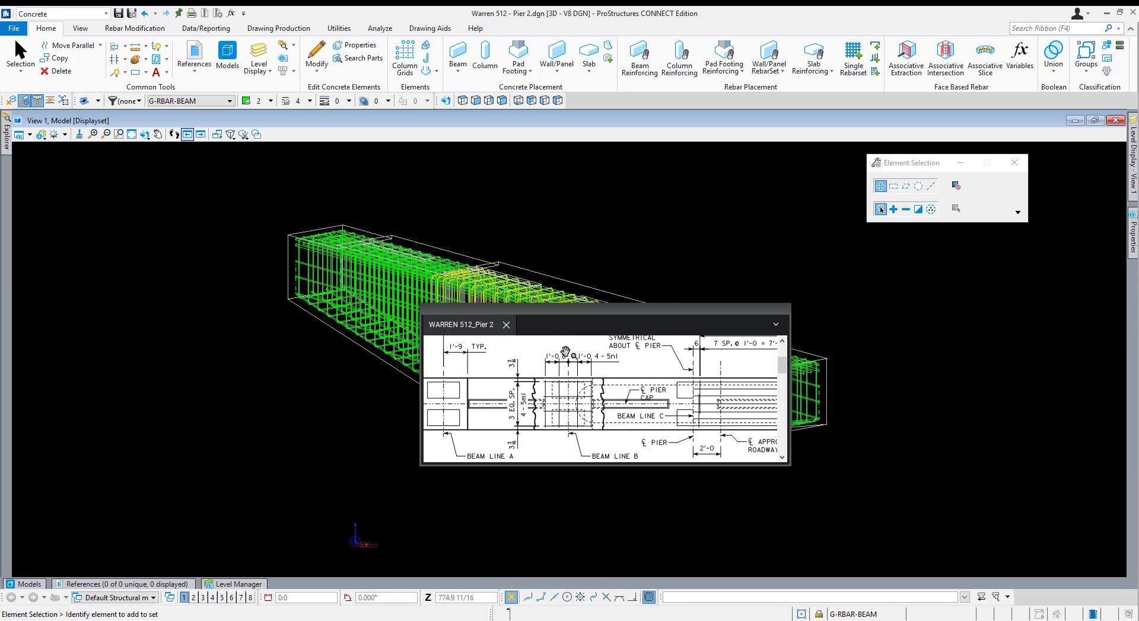
scroll(576, 352, "up", 1)
scroll(589, 361, "up", 1)
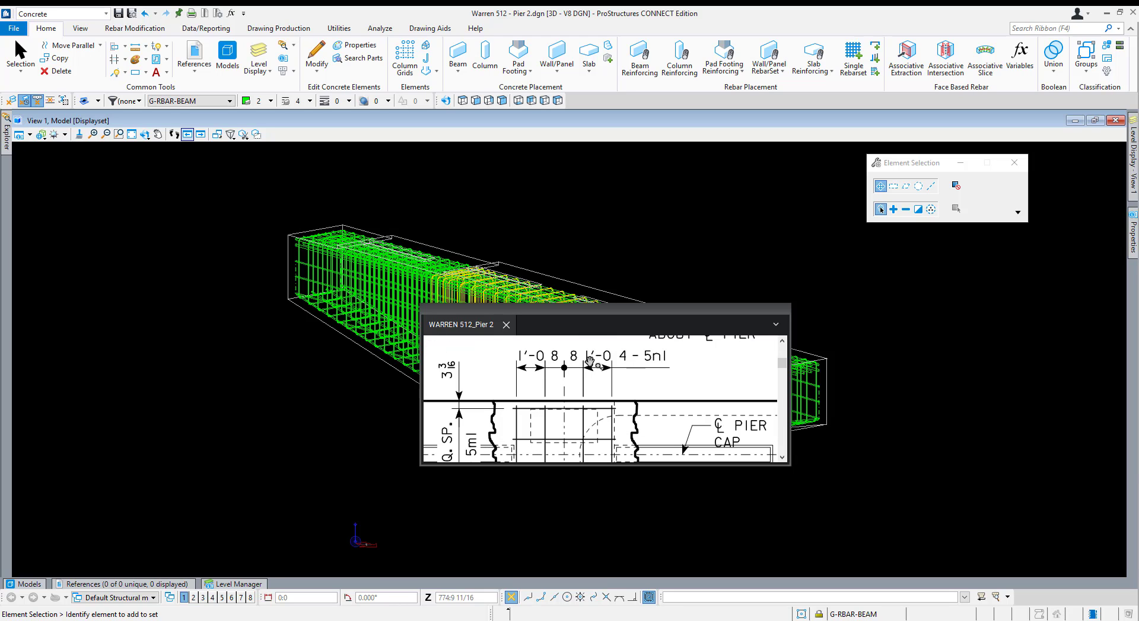
mouse_move(583, 444)
left_mouse_down()
mouse_move(611, 385)
mouse_move(602, 412)
mouse_move(596, 356)
left_mouse_up()
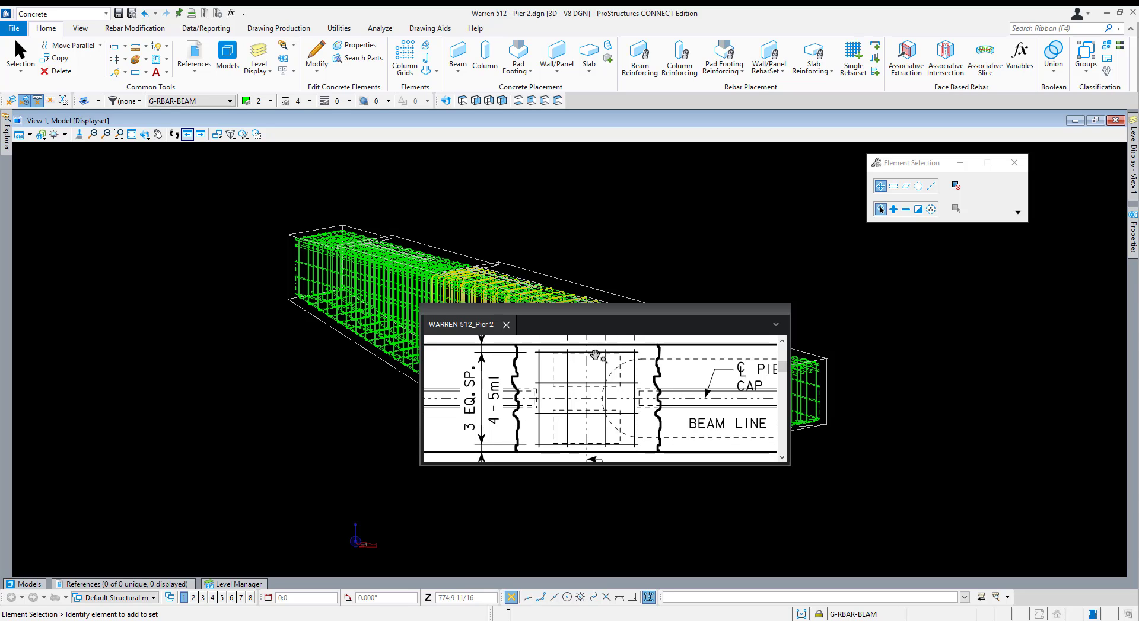
mouse_move(596, 450)
left_mouse_down()
mouse_move(587, 417)
mouse_move(611, 425)
mouse_move(611, 442)
left_mouse_up()
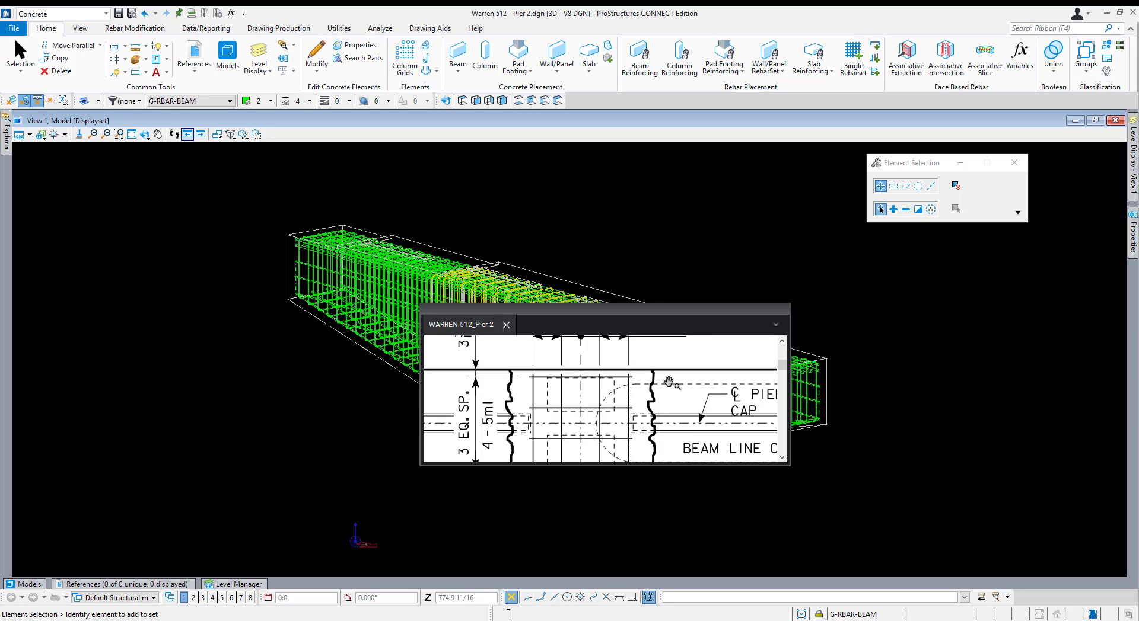
mouse_move(607, 365)
left_mouse_down()
mouse_move(611, 395)
mouse_move(623, 358)
left_mouse_up()
scroll(572, 376, "down", 1)
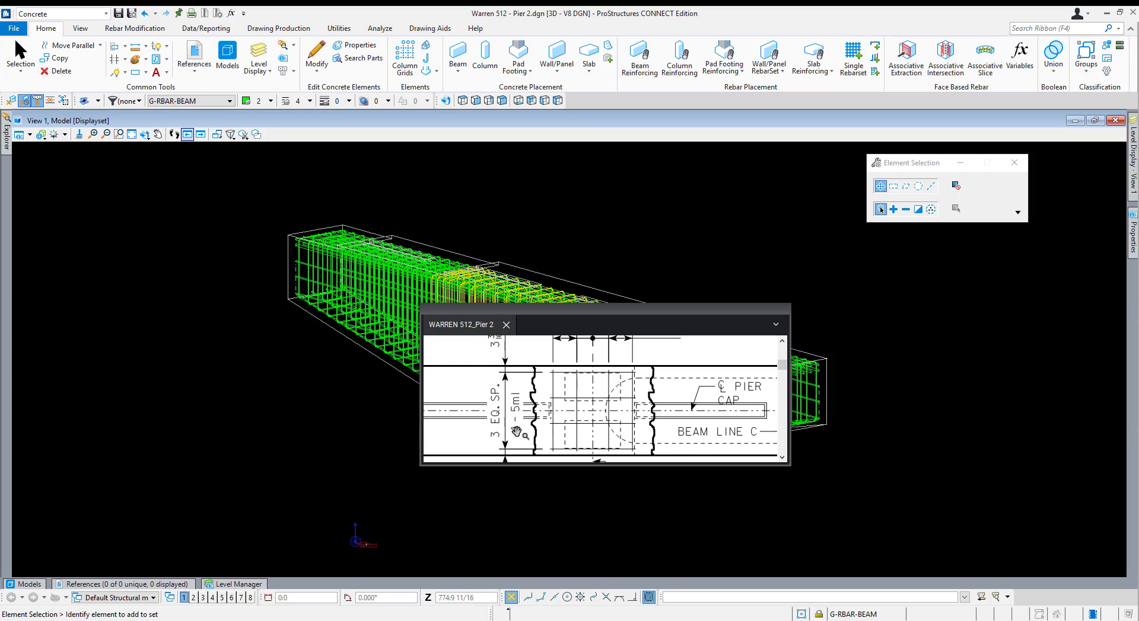
scroll(505, 429, "up", 1)
left_click_drag(604, 432, 536, 389)
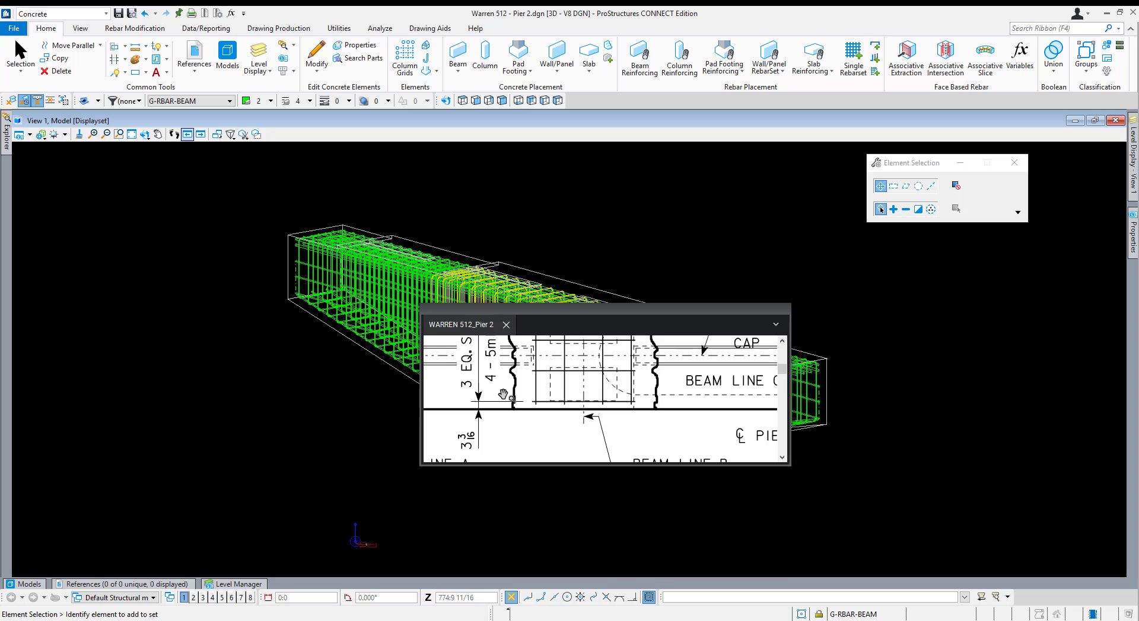
scroll(503, 395, "down", 3)
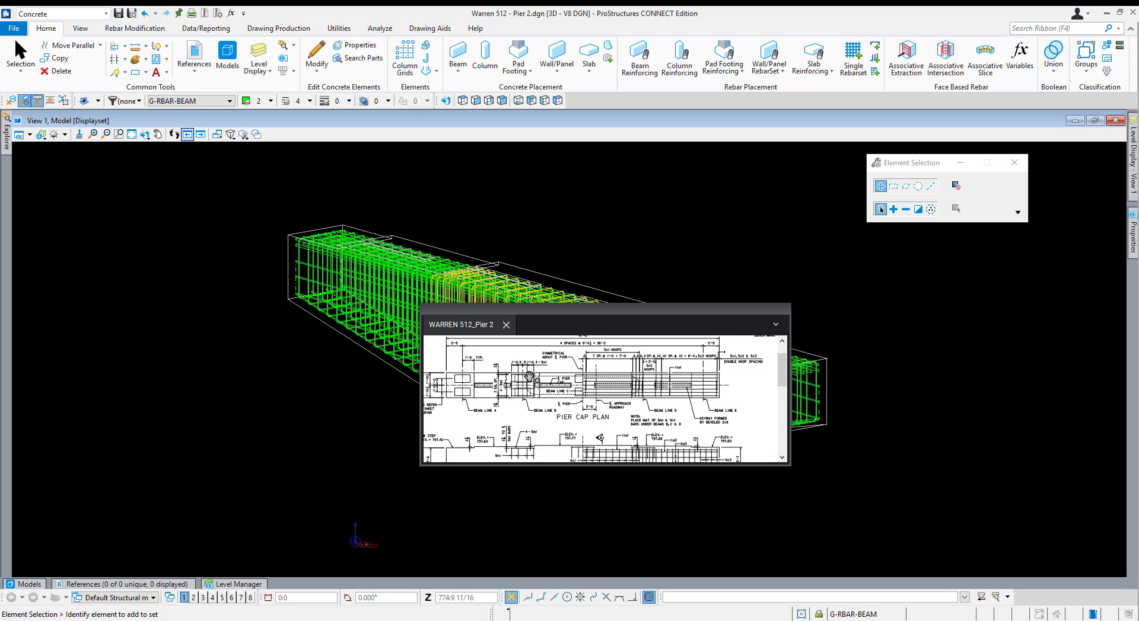
scroll(529, 376, "up", 3)
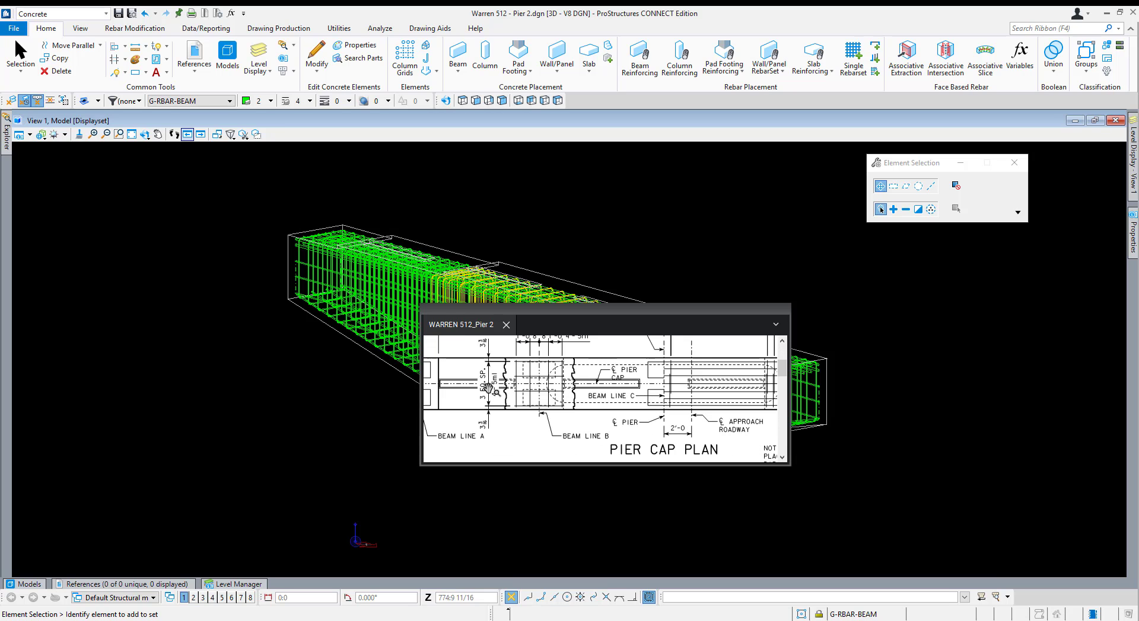
Check the pier elevation for where the 5m1 and 5n1 bar mats sit below the cap's stepped top surface.
scroll(578, 388, "down", 4)
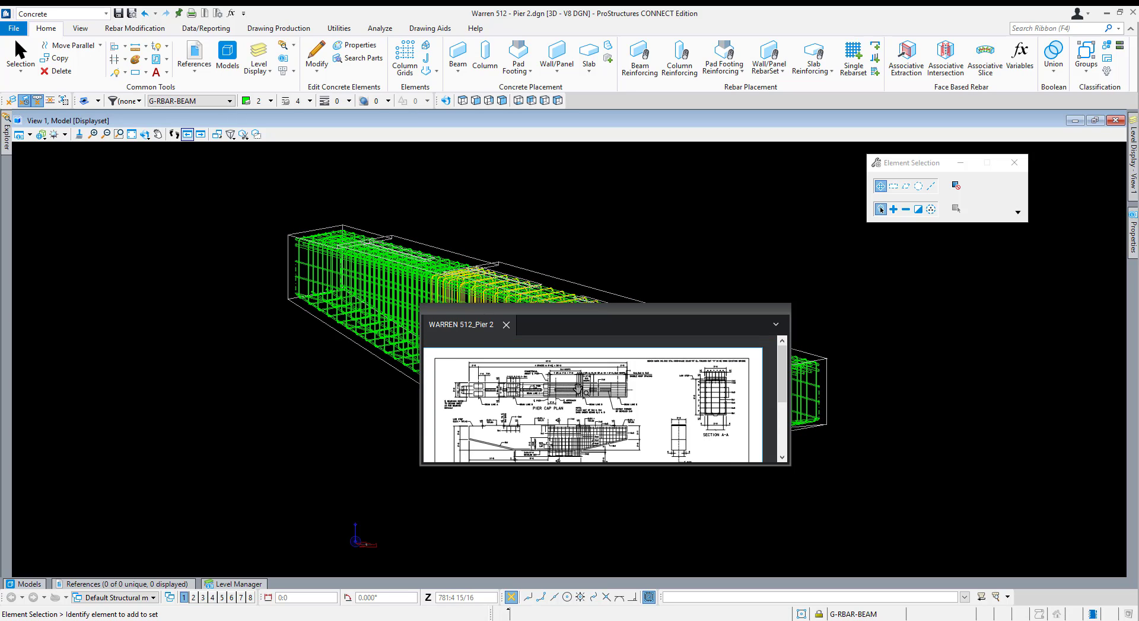
scroll(628, 398, "down", 3)
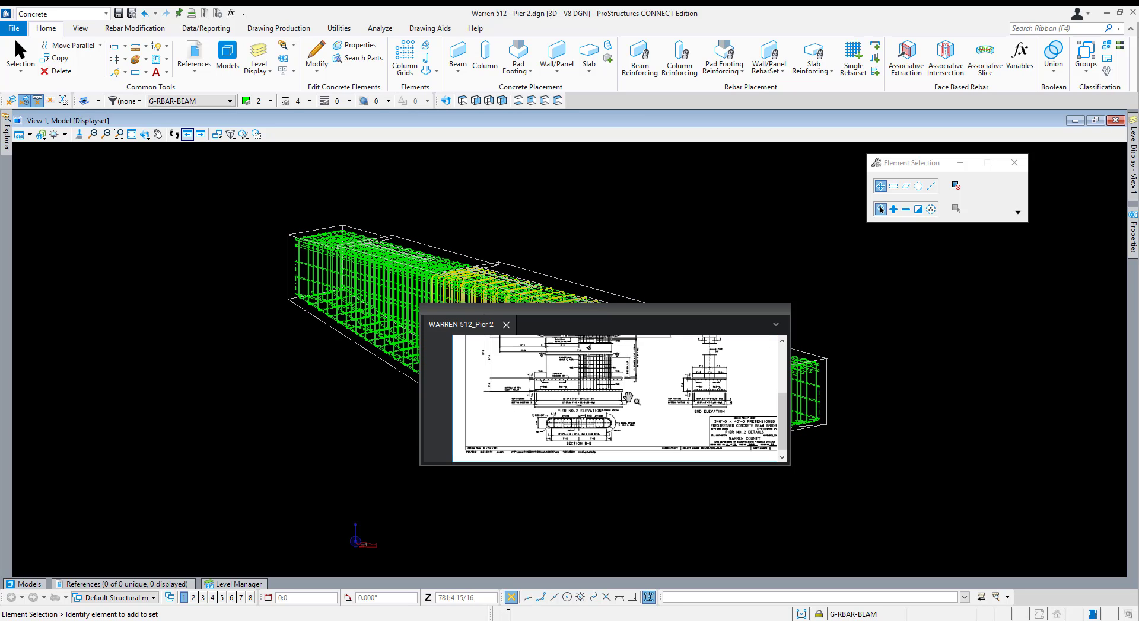
left_click_drag(668, 407, 648, 409)
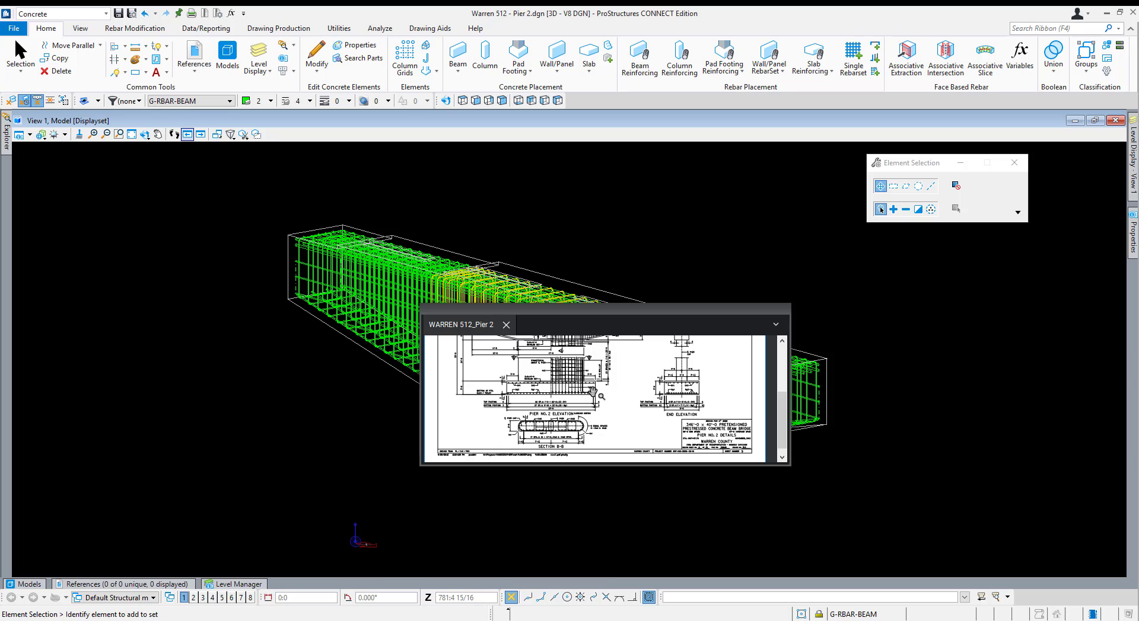
scroll(593, 392, "up", 5)
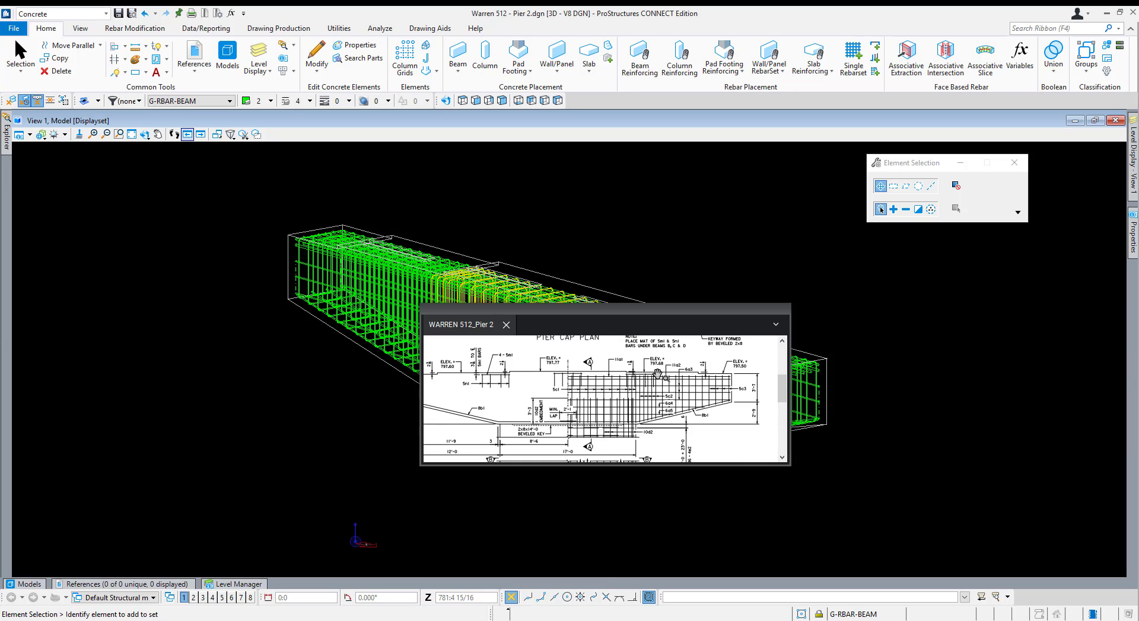
scroll(657, 373, "up", 5)
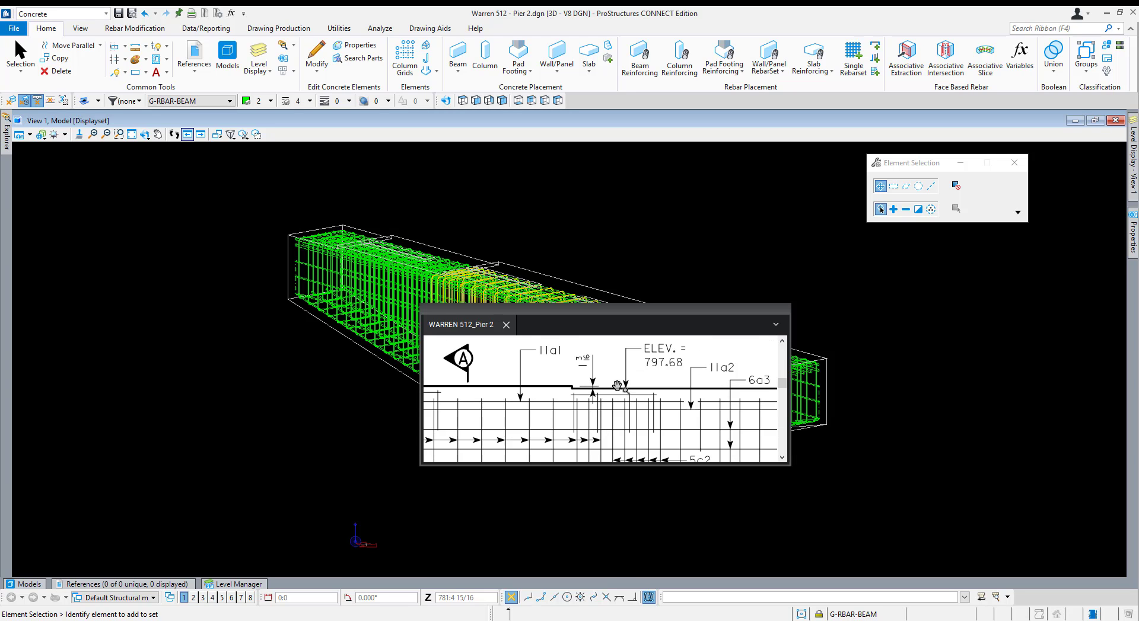
scroll(616, 386, "up", 2)
scroll(569, 398, "down", 4)
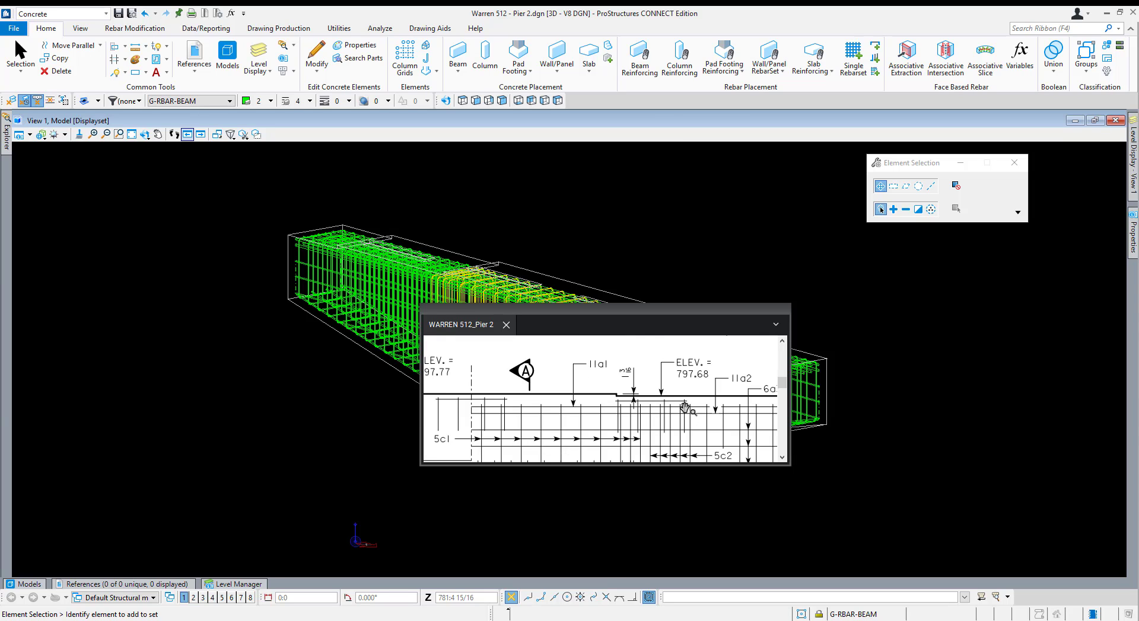
scroll(528, 414, "up", 4)
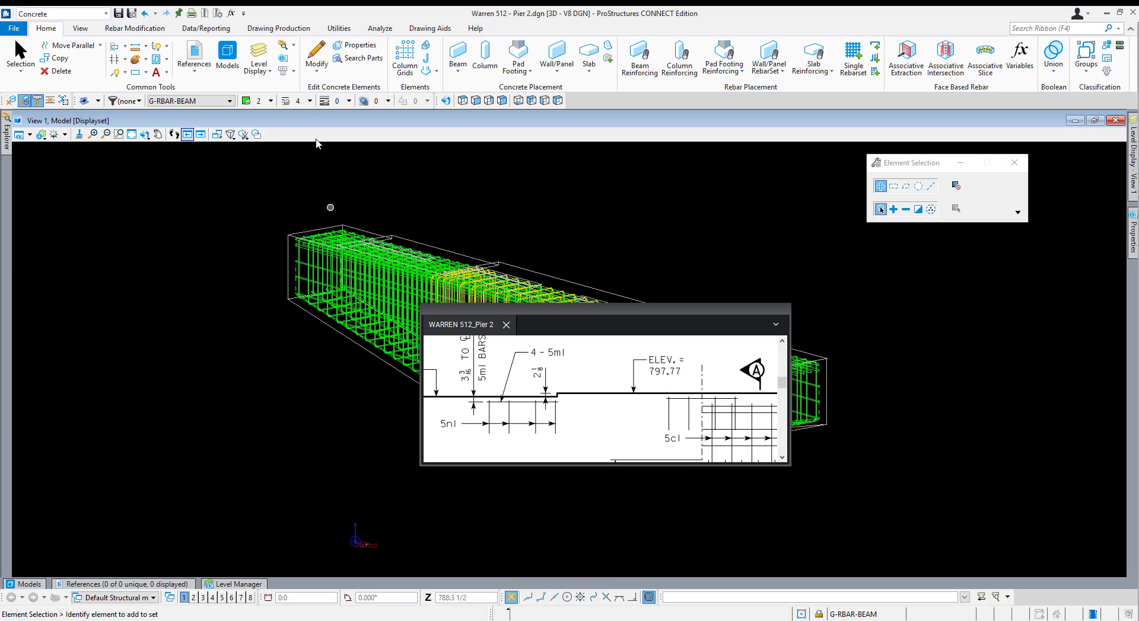
left_click(853, 59)
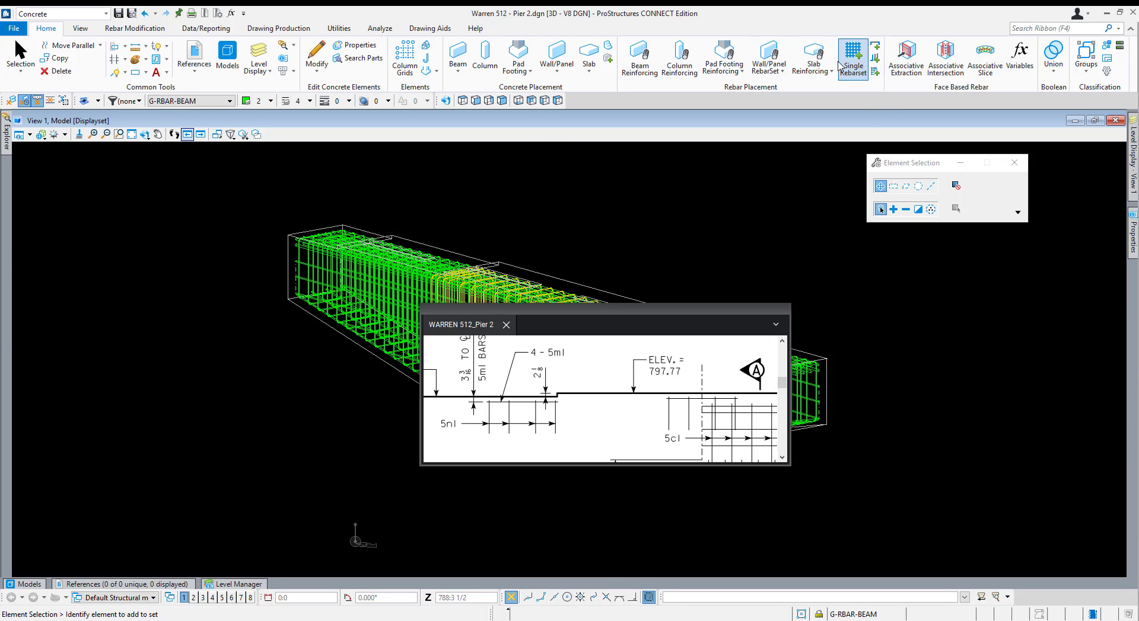
left_click_drag(511, 408, 600, 424)
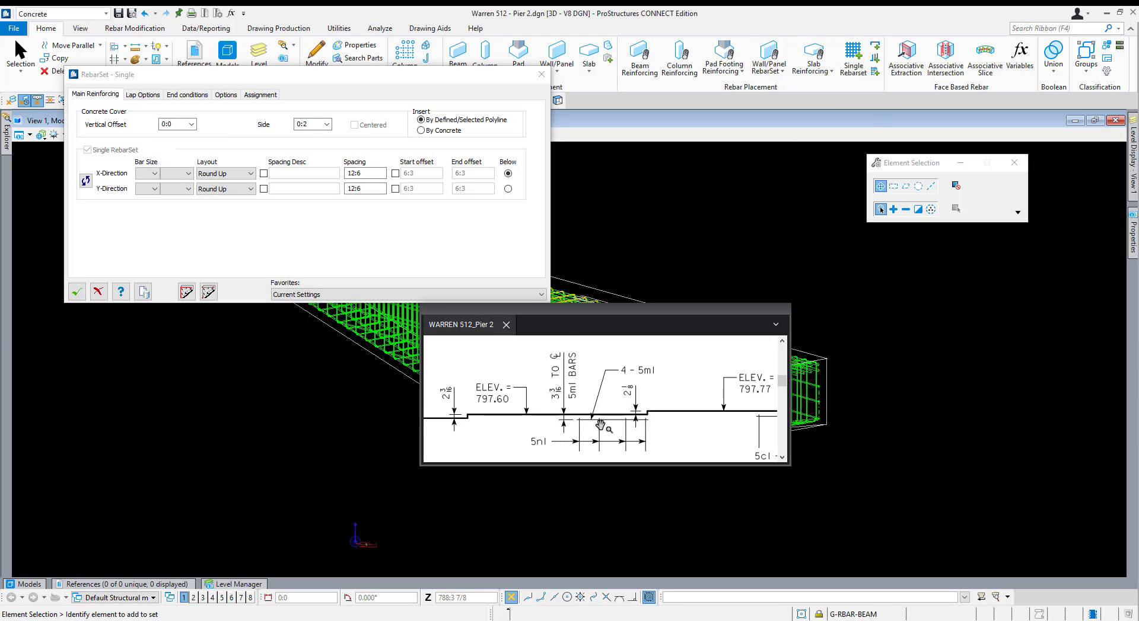
left_click(465, 244)
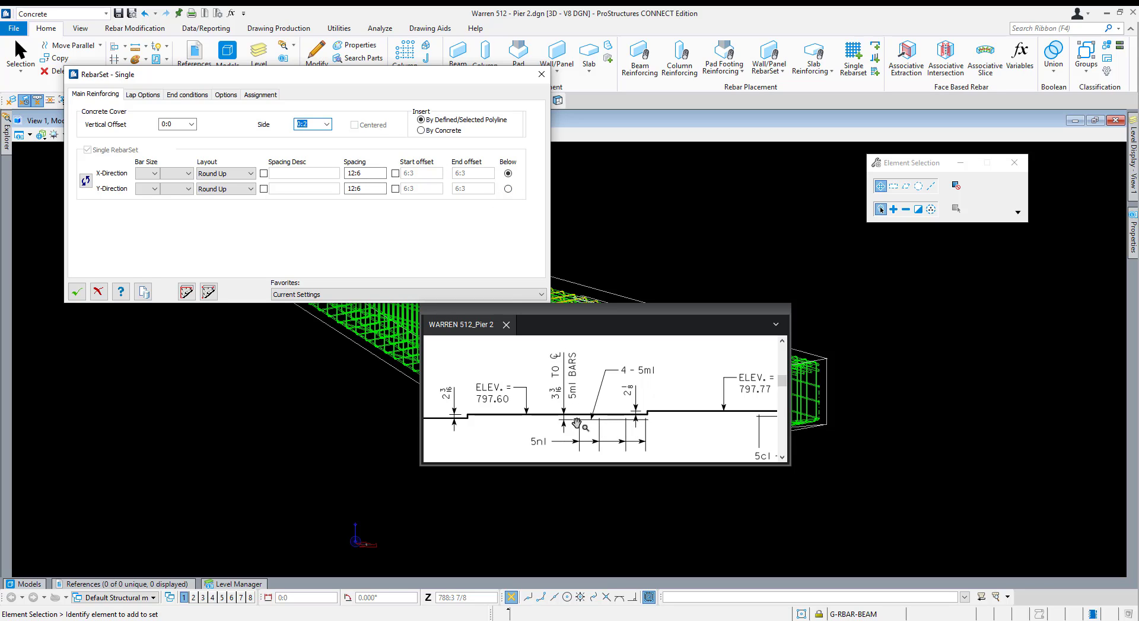
left_click(77, 293)
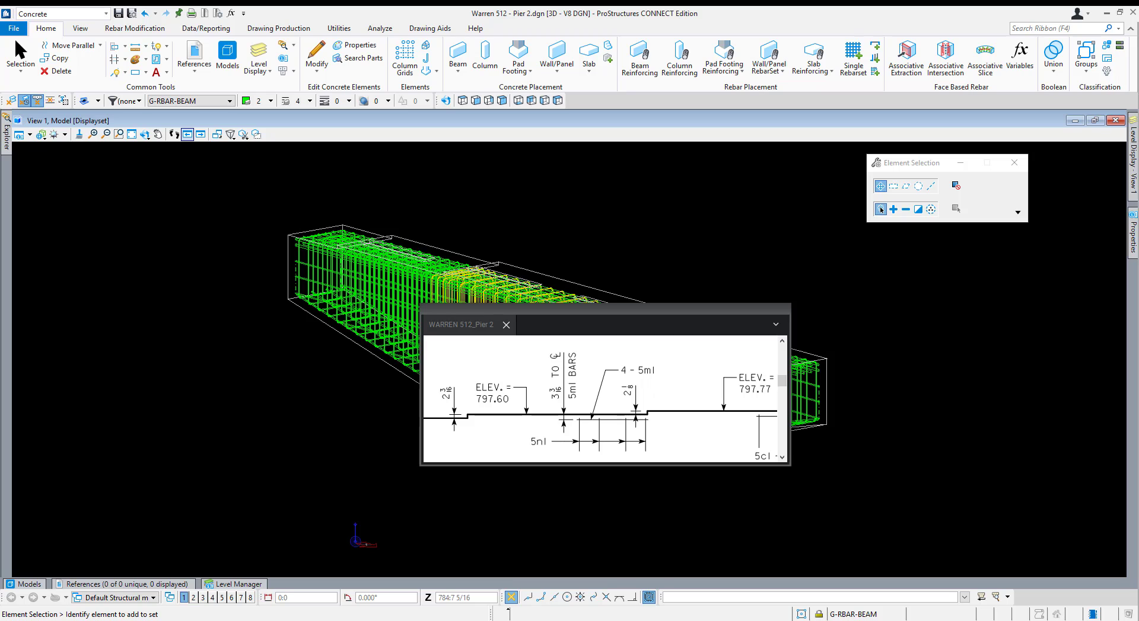
Switch to the WARREN 512 plan set in Revu and read the 5n1 bar's shape and dimensions in the bent bar details.
key("alt+Tab")
scroll(987, 323, "down", 5)
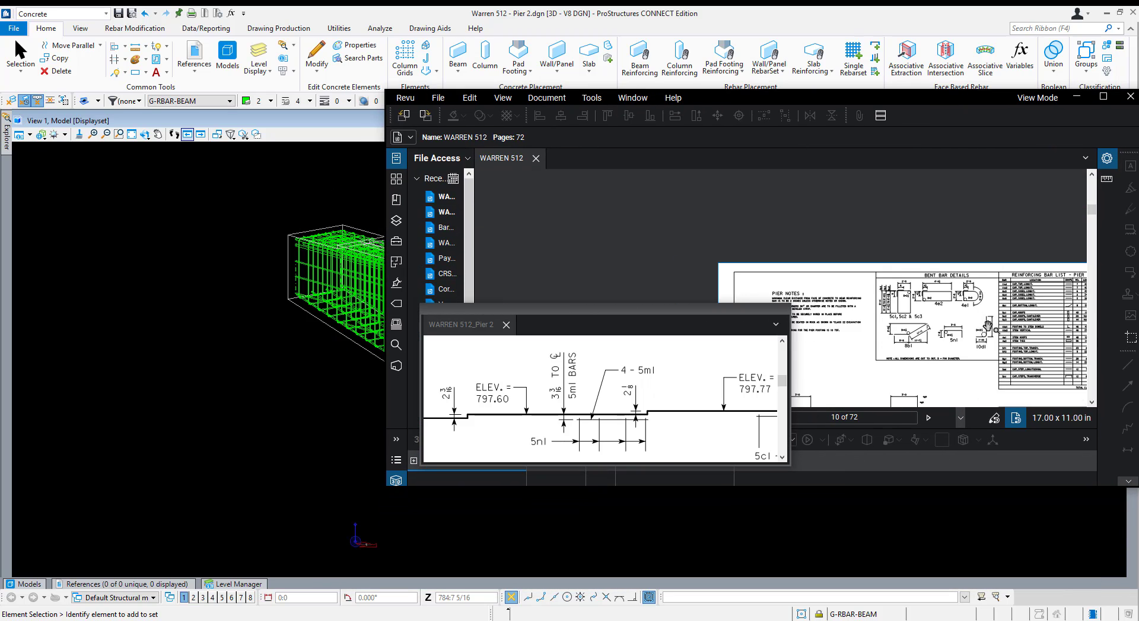
scroll(987, 323, "up", 6)
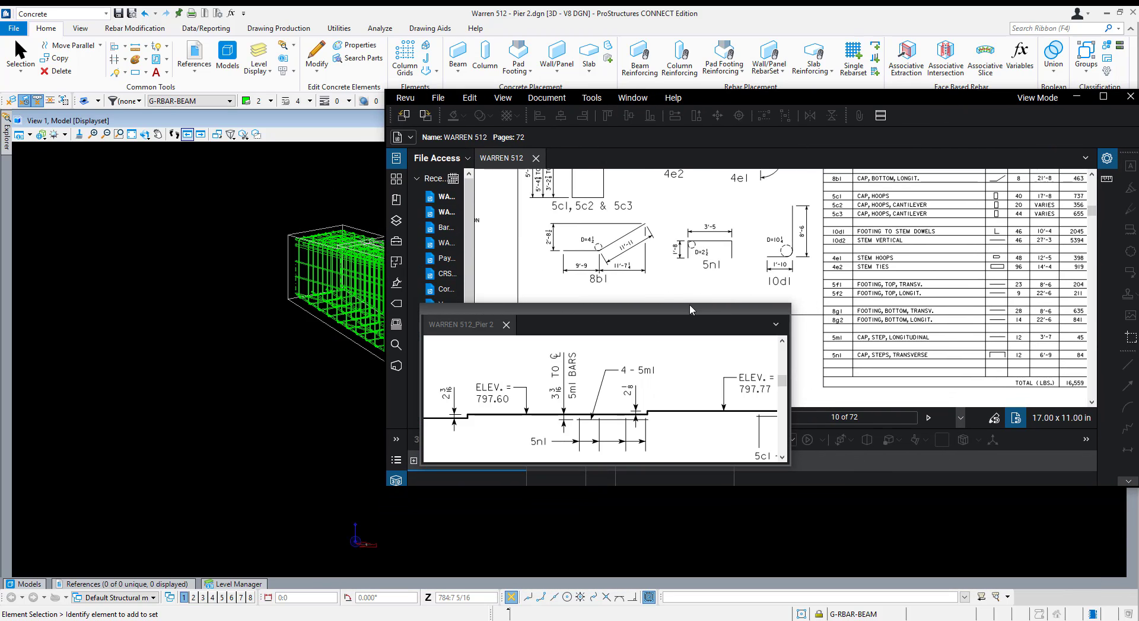
left_click_drag(689, 304, 893, 475)
left_click_drag(712, 258, 732, 308)
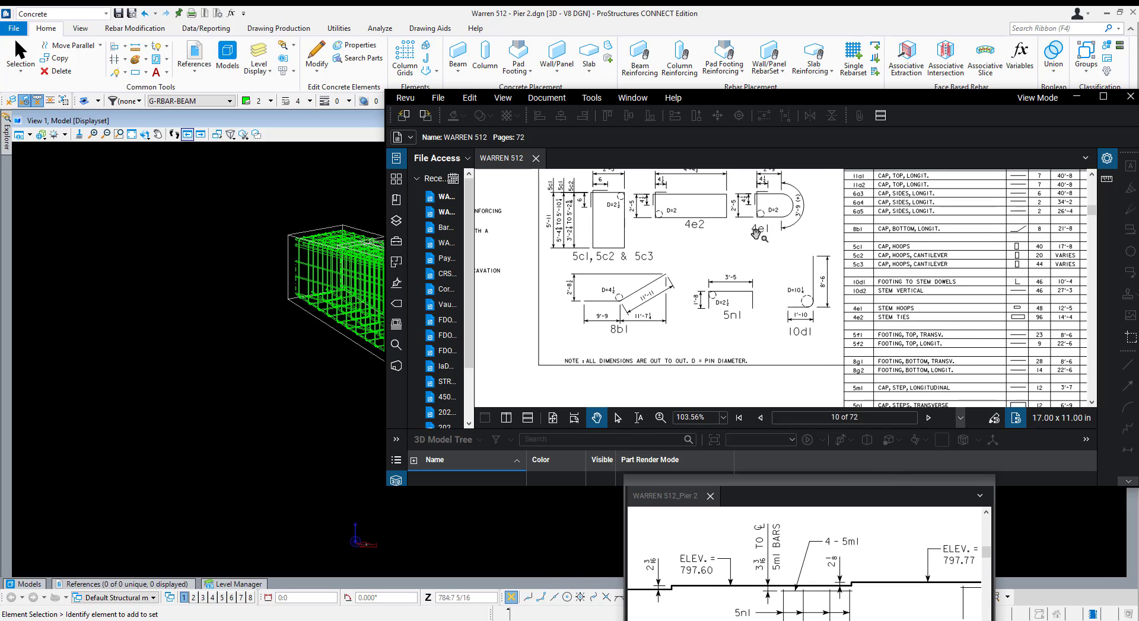
left_click_drag(757, 233, 781, 306)
scroll(701, 321, "up", 2)
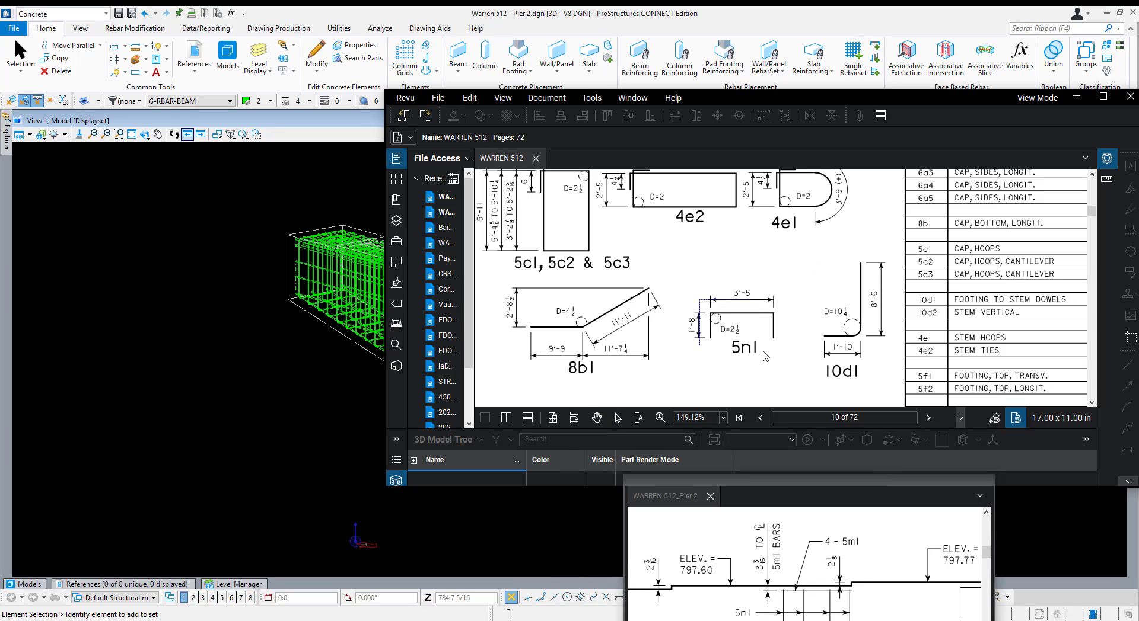
right_click_drag(722, 288, 760, 303)
right_click_drag(683, 307, 745, 339)
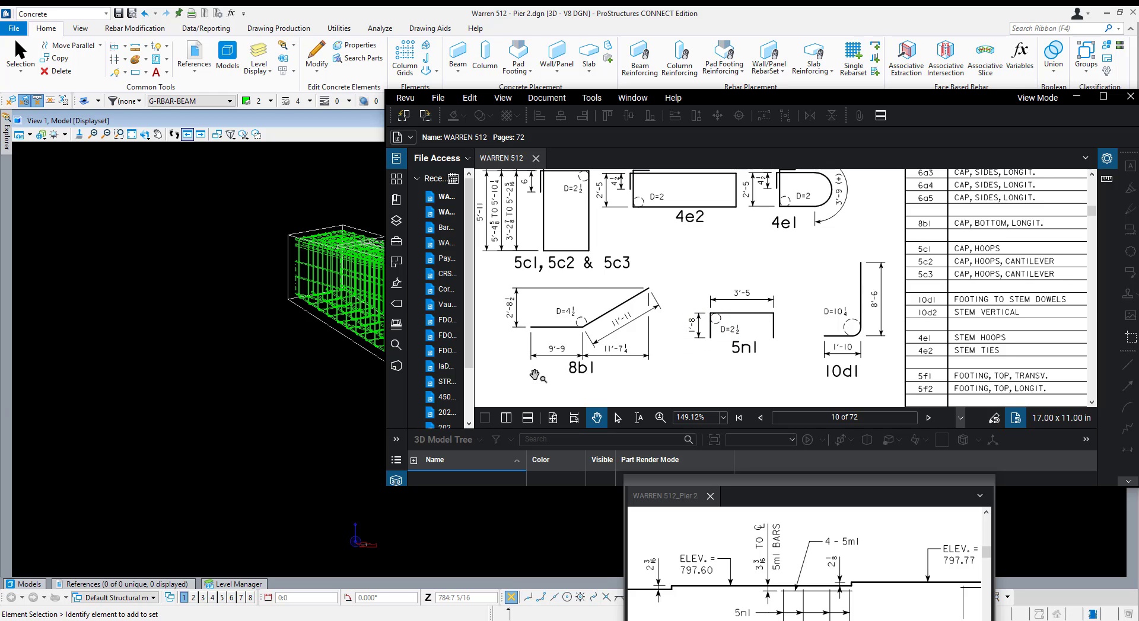
left_click(1076, 97)
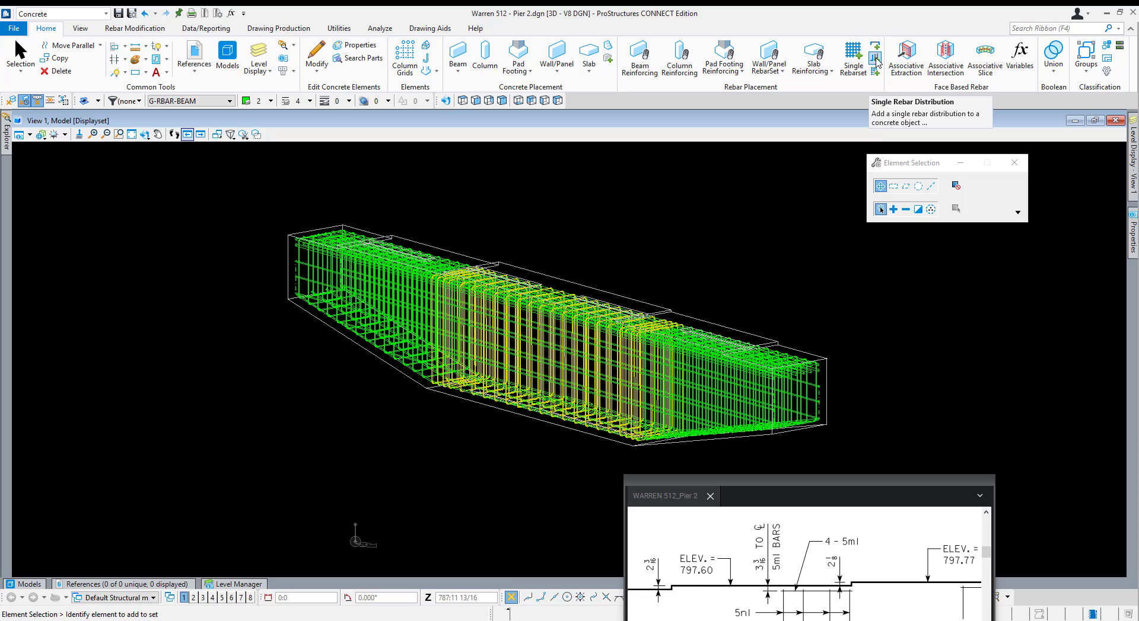
Open the Single Rebar Distribution settings and read the 5m1 and 5n1 bar spacing and edge offset in the pier cap plan.
left_click(876, 59)
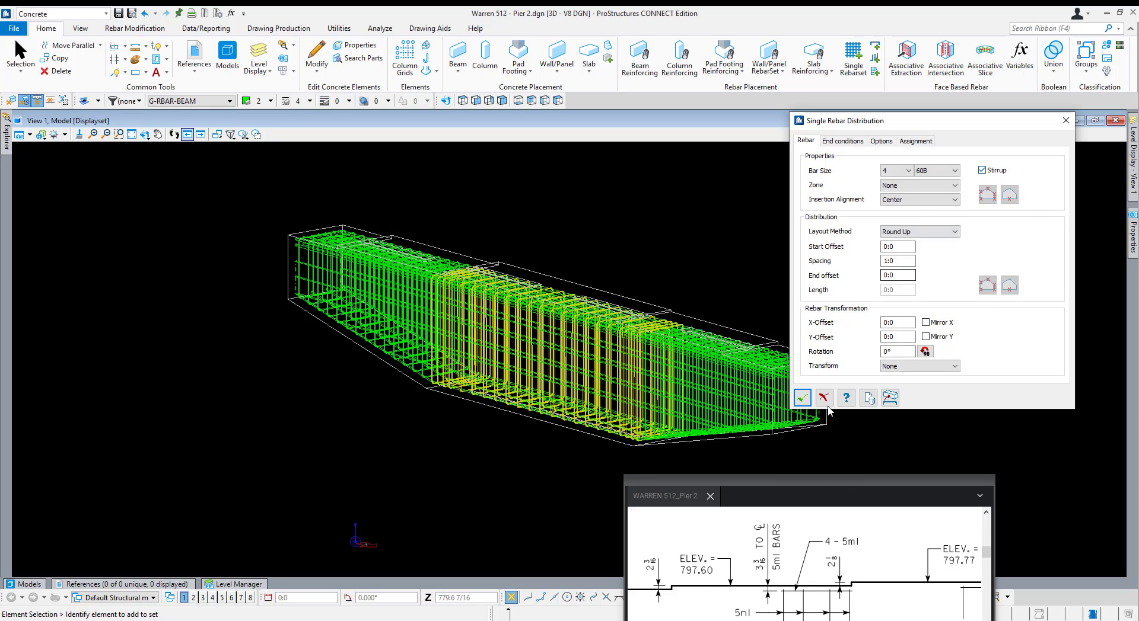
left_click_drag(771, 495, 396, 312)
scroll(491, 405, "down", 6)
scroll(483, 358, "up", 6)
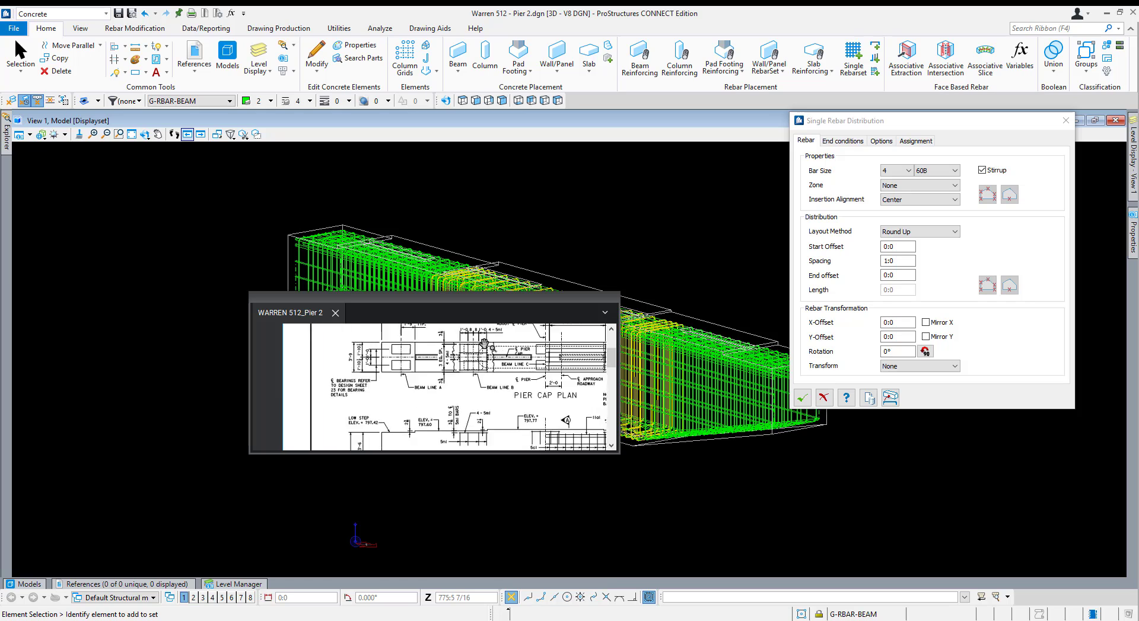
left_click_drag(443, 363, 462, 396)
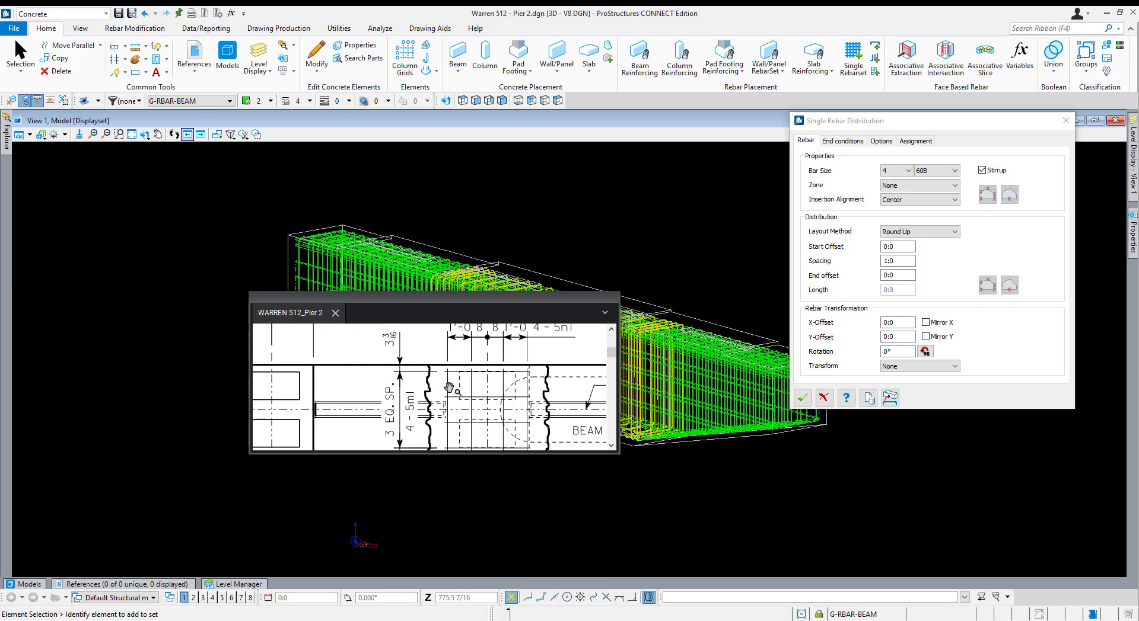
scroll(418, 374, "up", 1)
mouse_move(470, 351)
left_mouse_down()
mouse_move(464, 393)
mouse_move(467, 373)
left_mouse_up()
scroll(463, 393, "down", 3)
scroll(456, 419, "up", 1)
left_click_drag(460, 436, 464, 417)
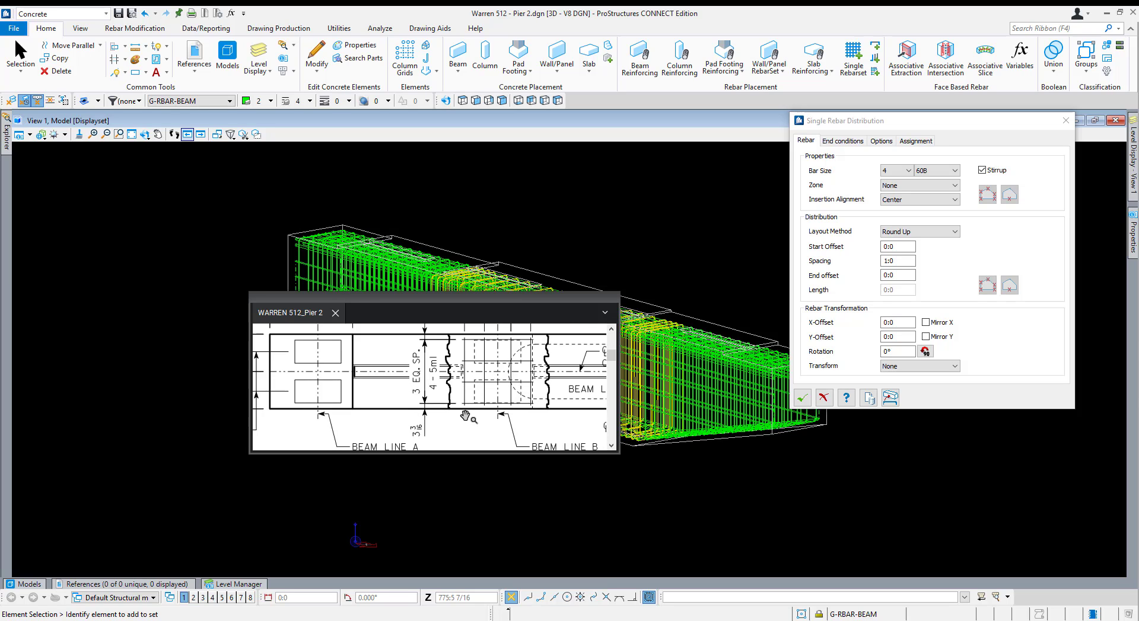
scroll(465, 418, "up", 1)
scroll(467, 417, "up", 1)
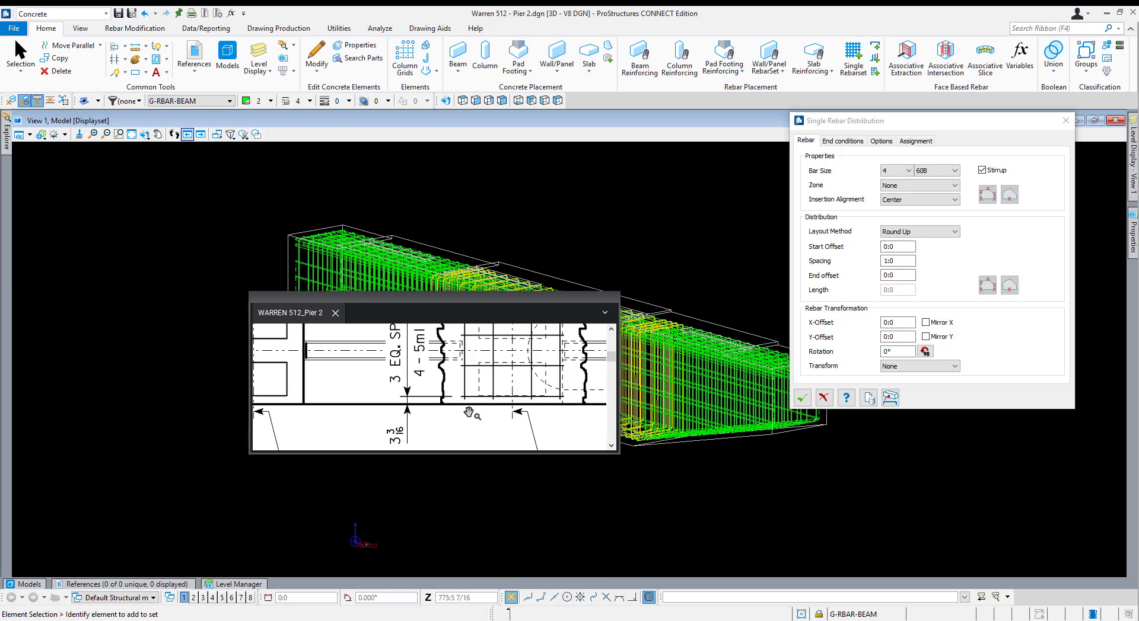
Show the cap from the top and hide the SR-RBAR-BEAM level.
left_click(524, 249)
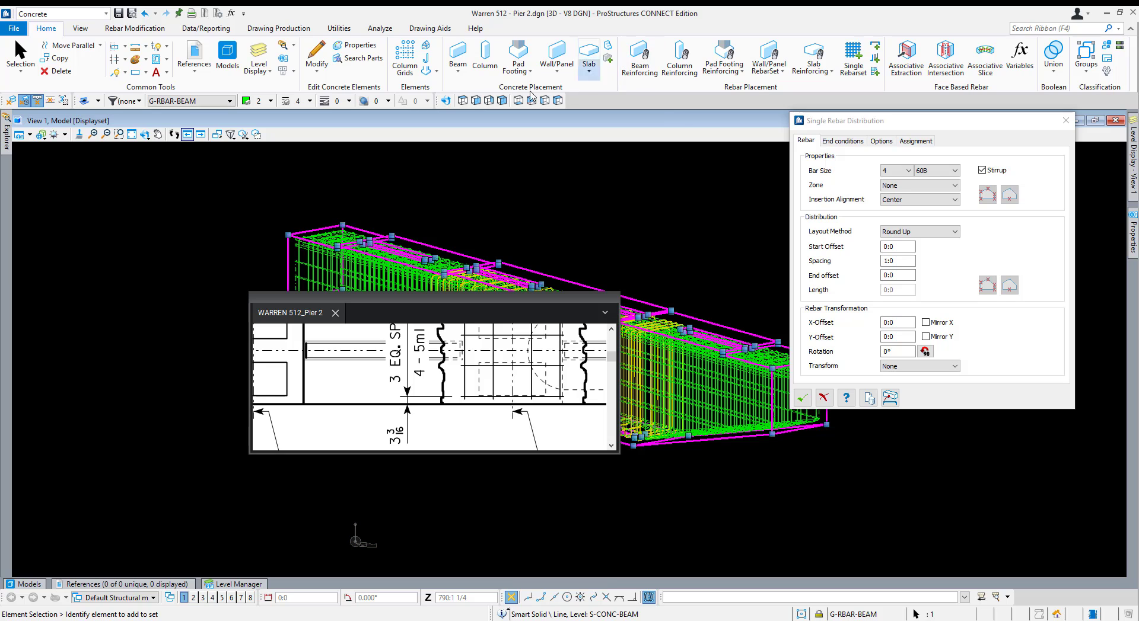
left_click(462, 100)
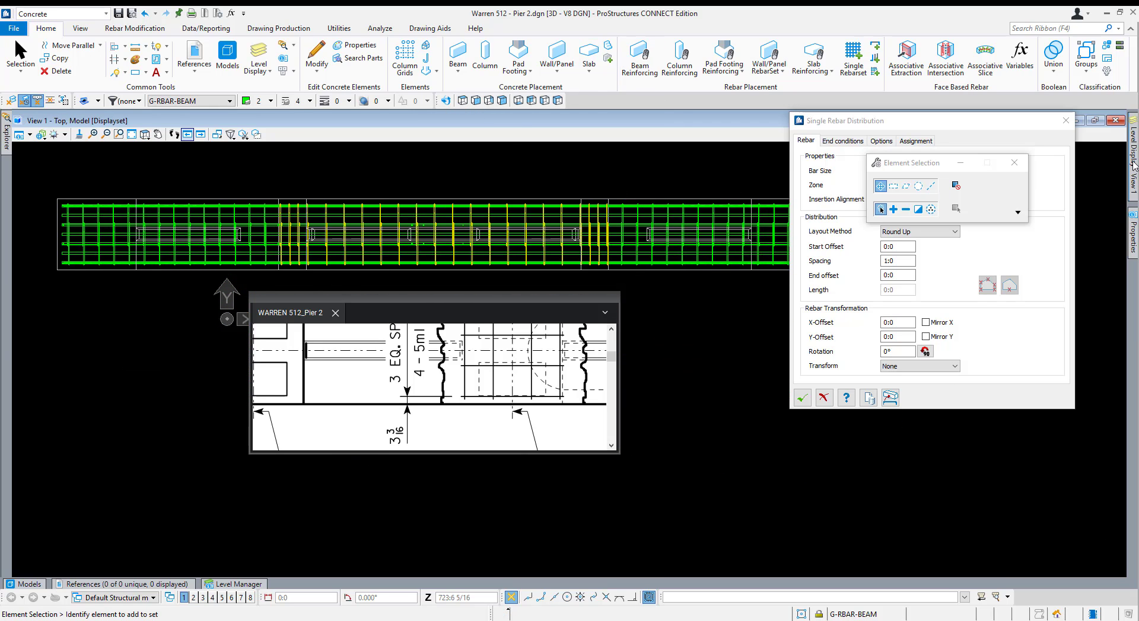
mouse_move(1133, 174)
left_click(946, 359)
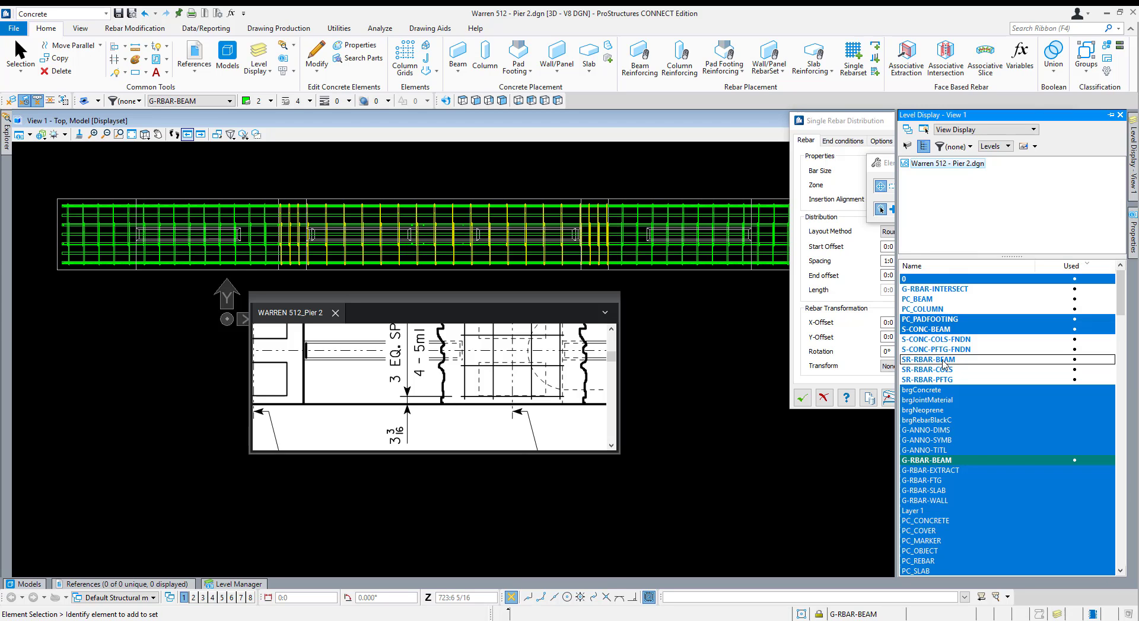
Draw a short transverse SmartLine across the cap top, starting at half the distance between two adjacent keyway ends.
middle_click_drag(564, 258, 594, 169, "shift")
scroll(536, 227, "up", 5)
key("q")
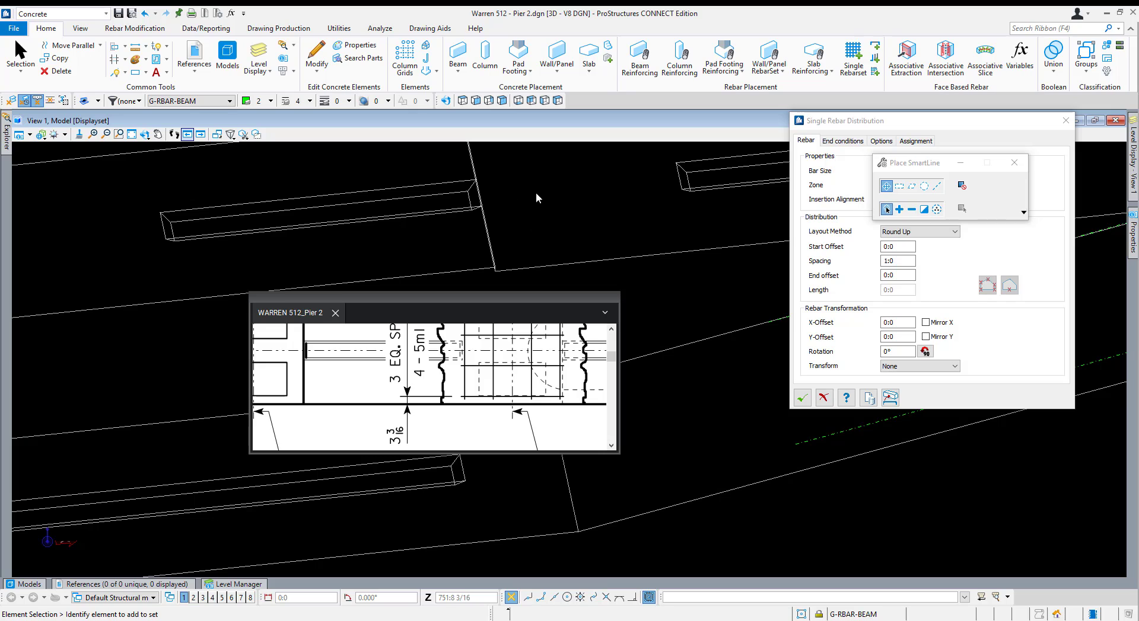
key("o")
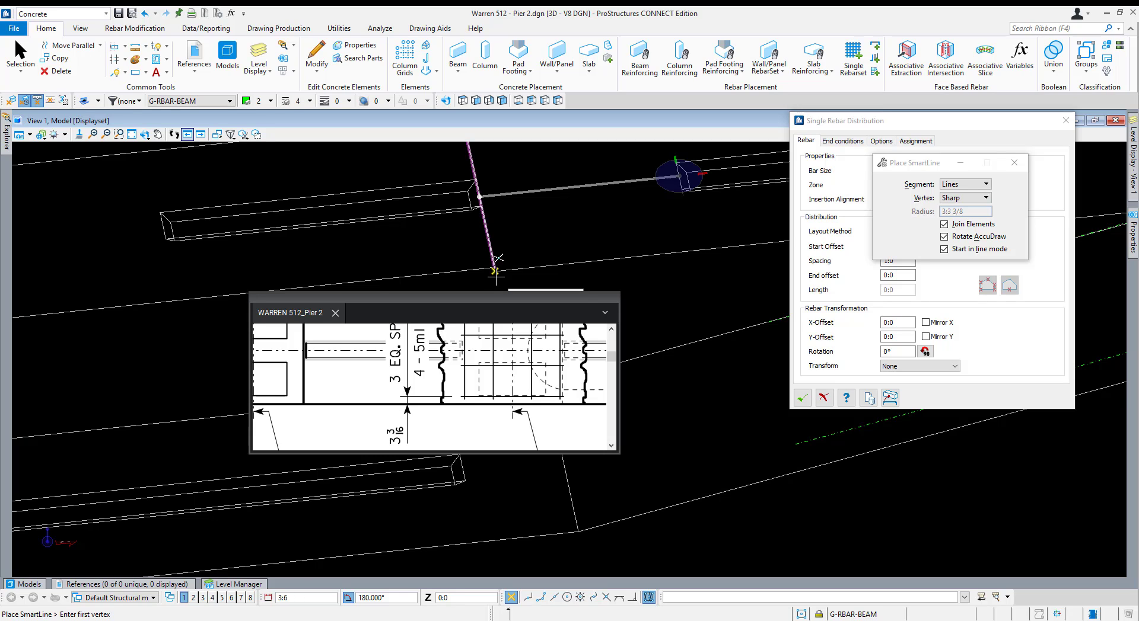
type("2")
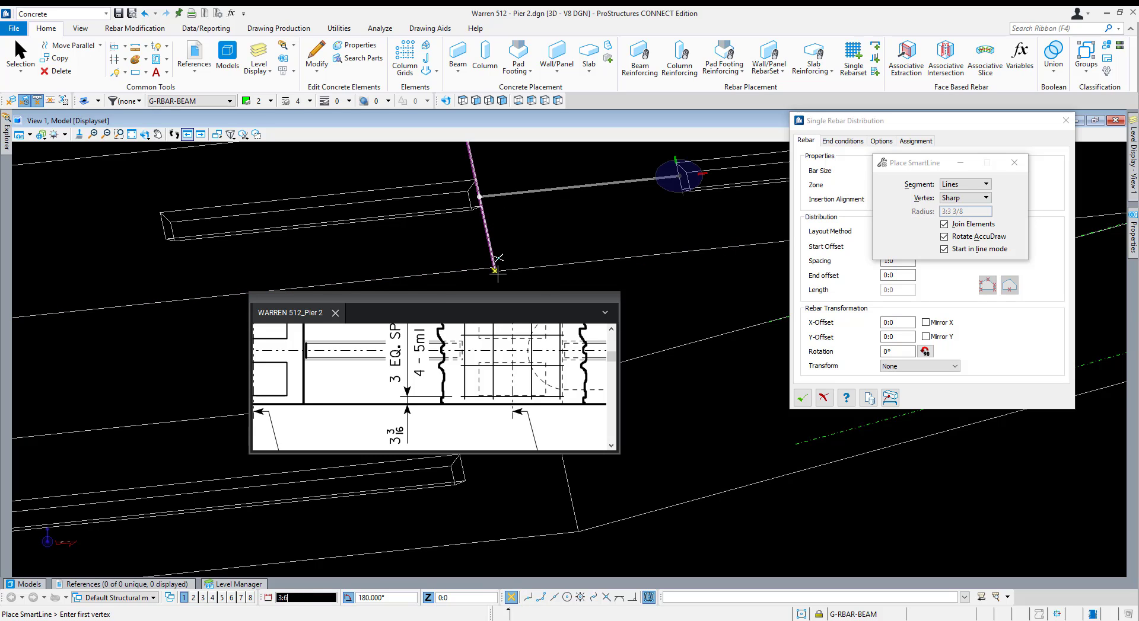
type("-2")
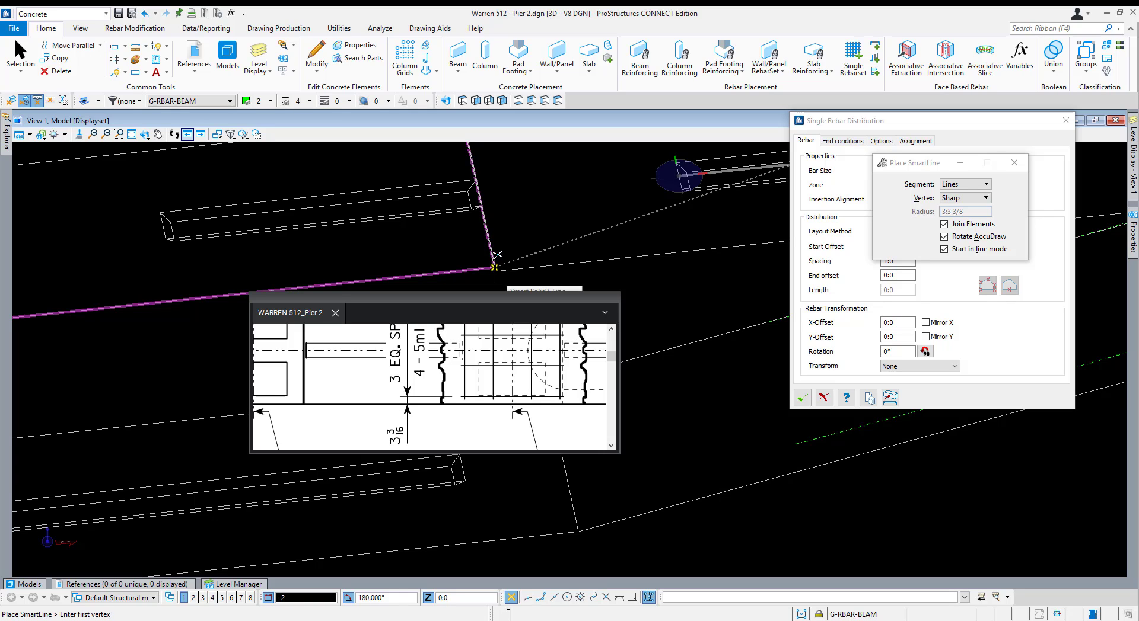
key("BackSpace")
key("BackSpace")
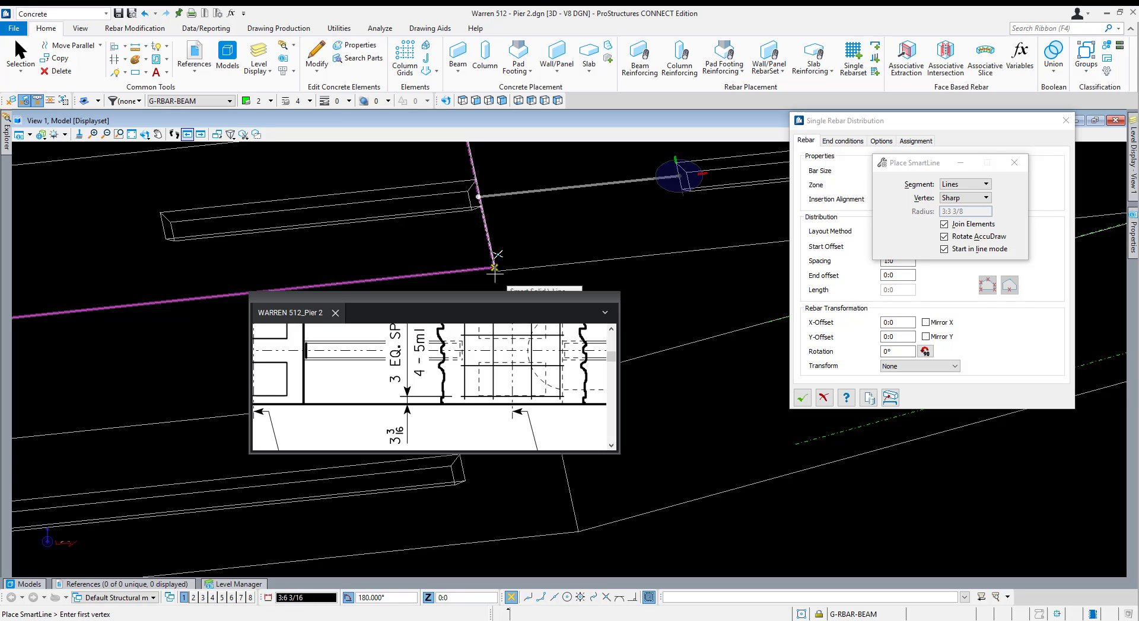
type("*")
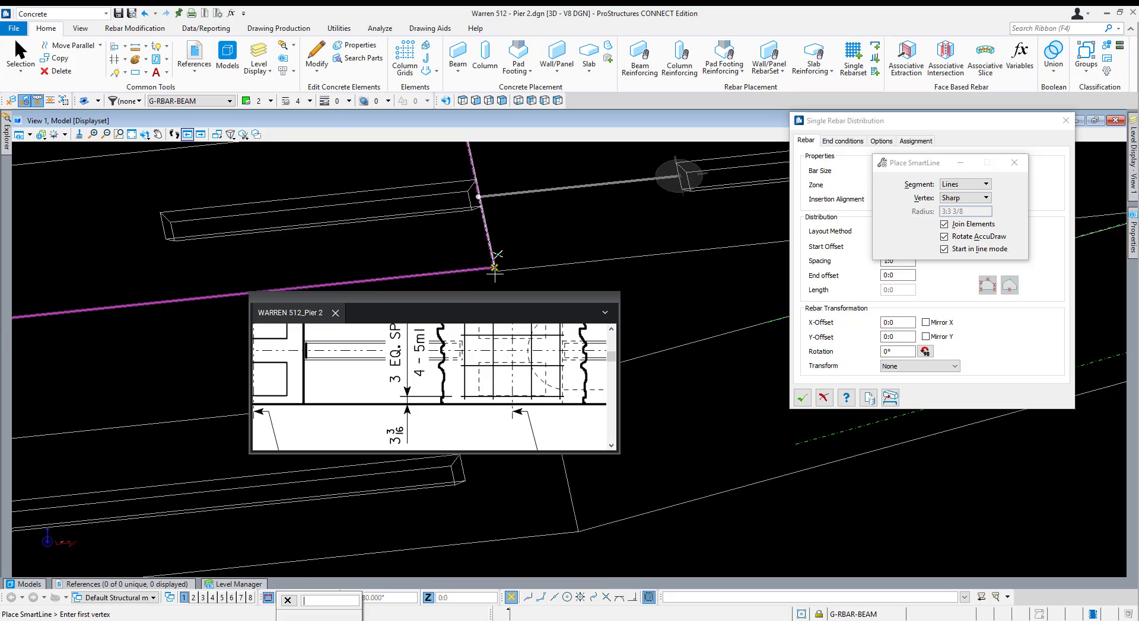
type("2")
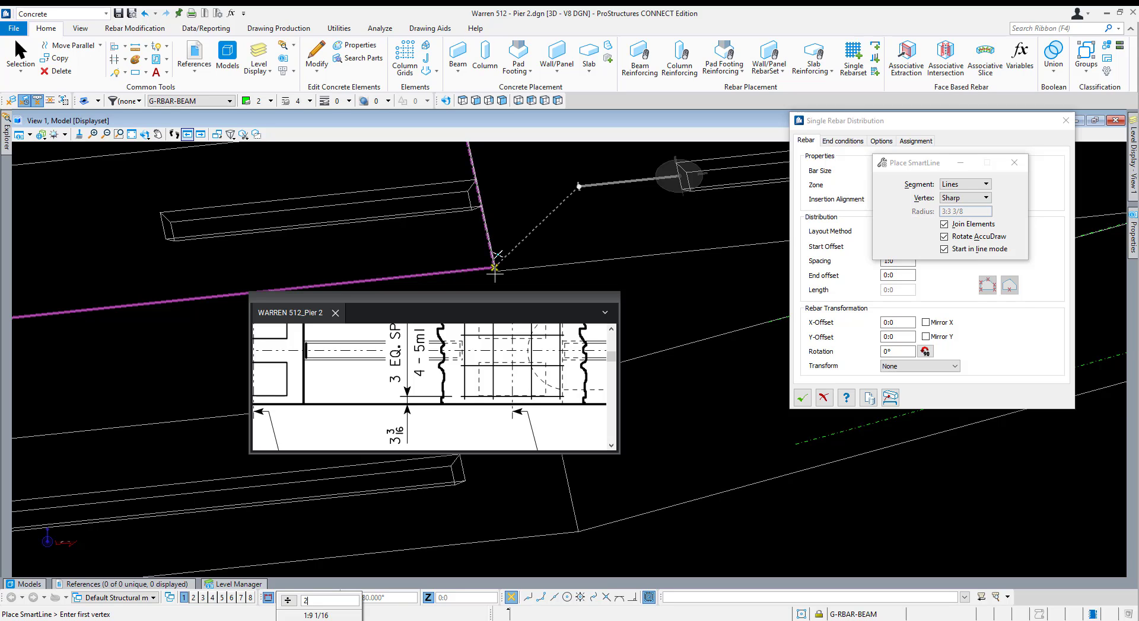
left_click(494, 274)
right_click(584, 218)
scroll(595, 226, "down", 3)
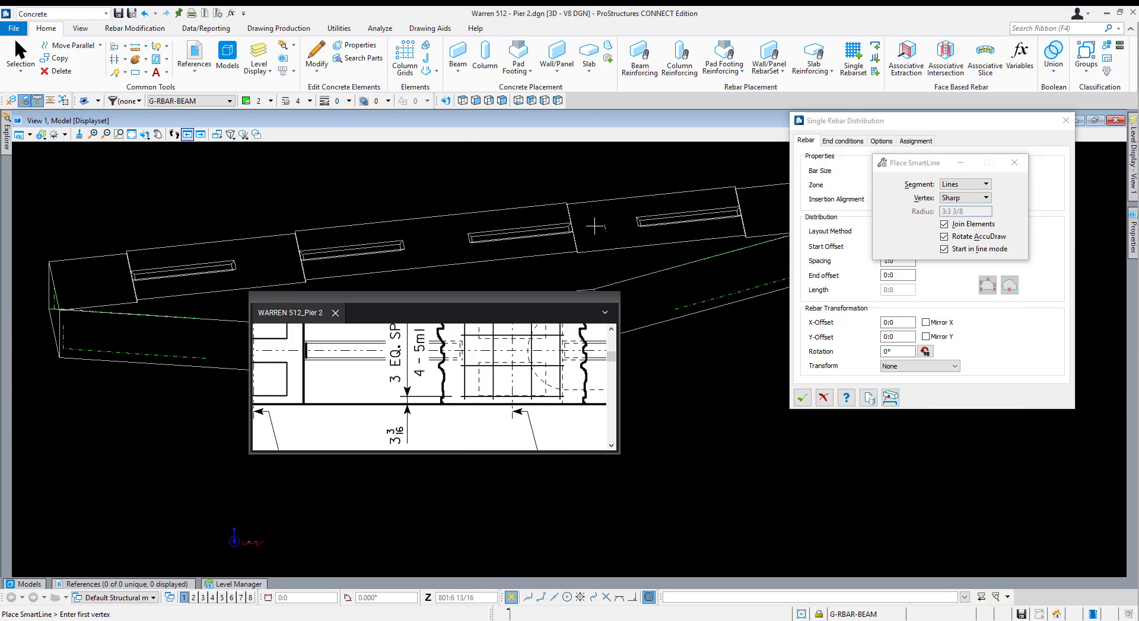
Draw a second short SmartLine along the cap from the same midpoint, forming an L-shaped reference mark.
key("Escape")
scroll(602, 219, "up", 3)
key("q")
key("1")
left_click(610, 240)
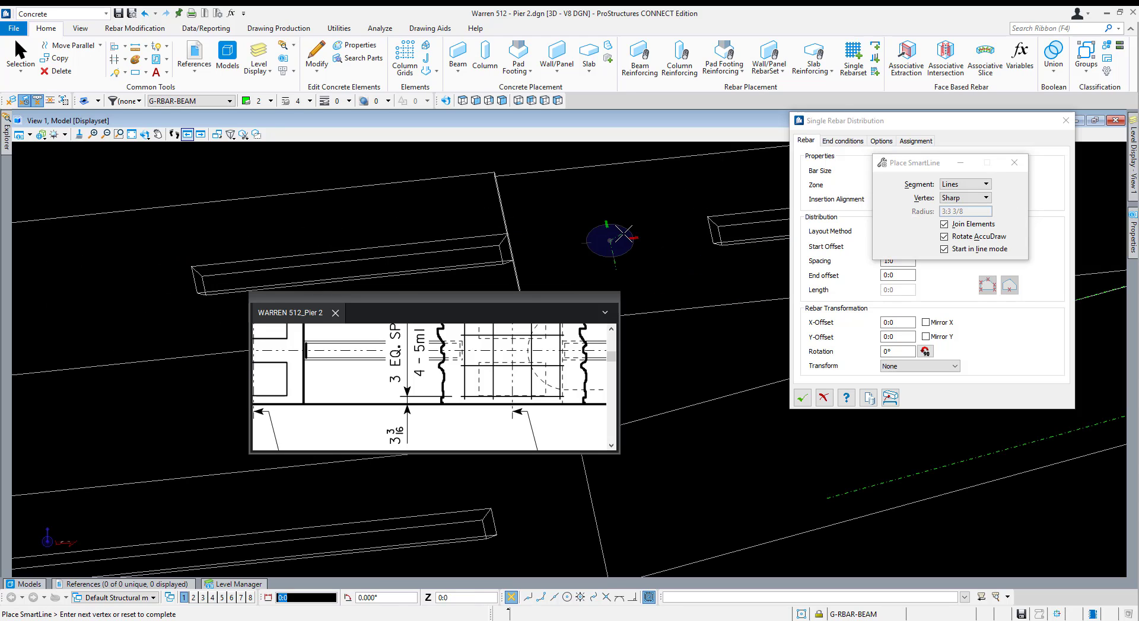
left_click(624, 233)
key("ctrl+z")
left_click(663, 235)
key("Escape")
Copy both reference lines about 18:1 along the cap to the matching position between the keyways at the other beam step.
left_click_drag(658, 256, 599, 228)
scroll(608, 230, "down", 2)
key("3")
key("1")
left_click(670, 233)
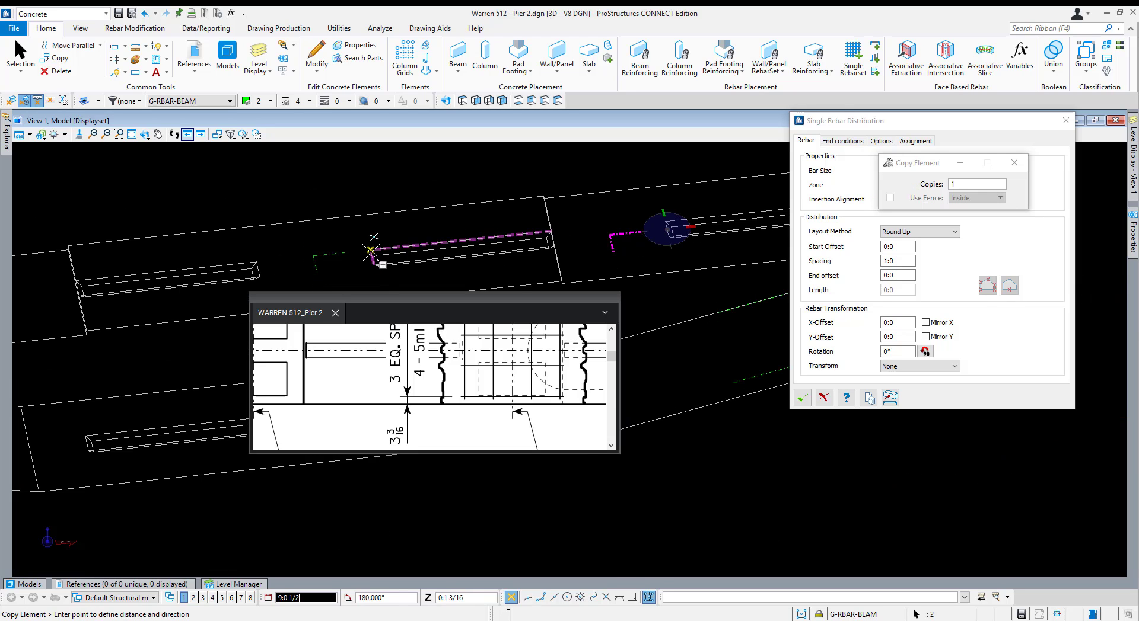
scroll(432, 256, "down", 2)
scroll(386, 246, "up", 5)
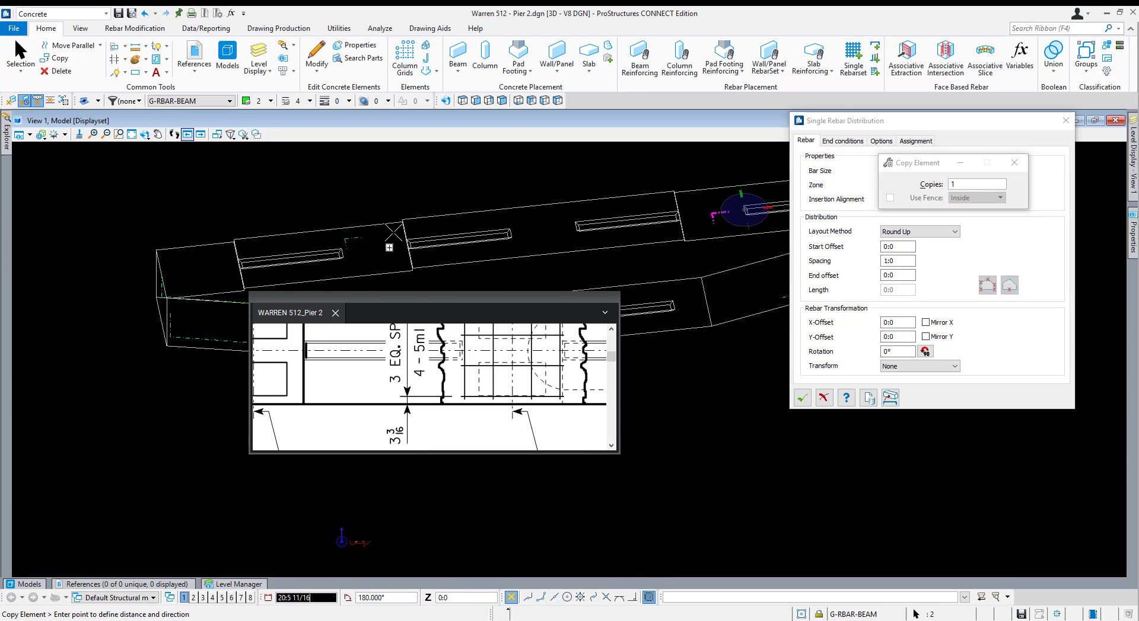
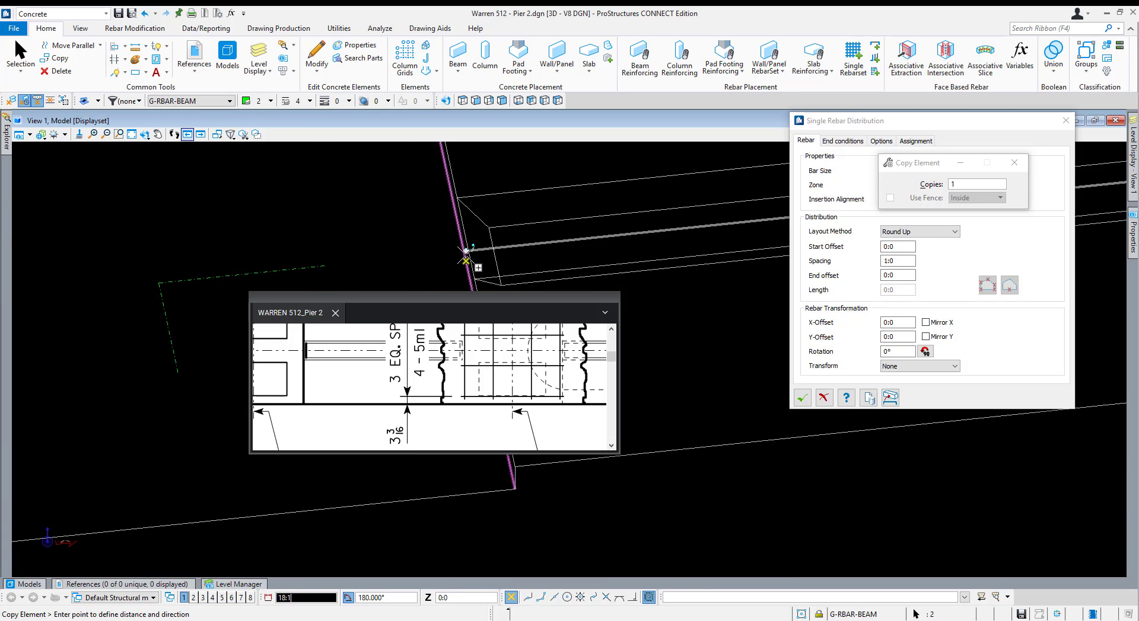
left_click(463, 255)
scroll(367, 216, "down", 6)
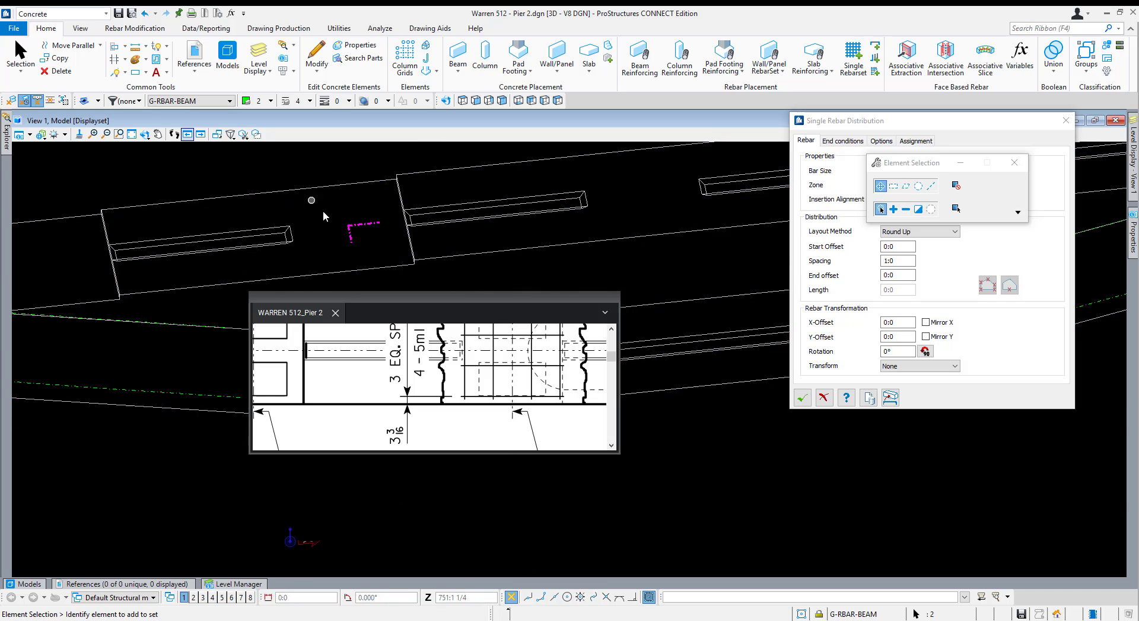
Try to draw a SmartLine from the keyway end to half the 3:6 gap, meeting the copied reference lines.
key("q")
scroll(309, 231, "up", 3)
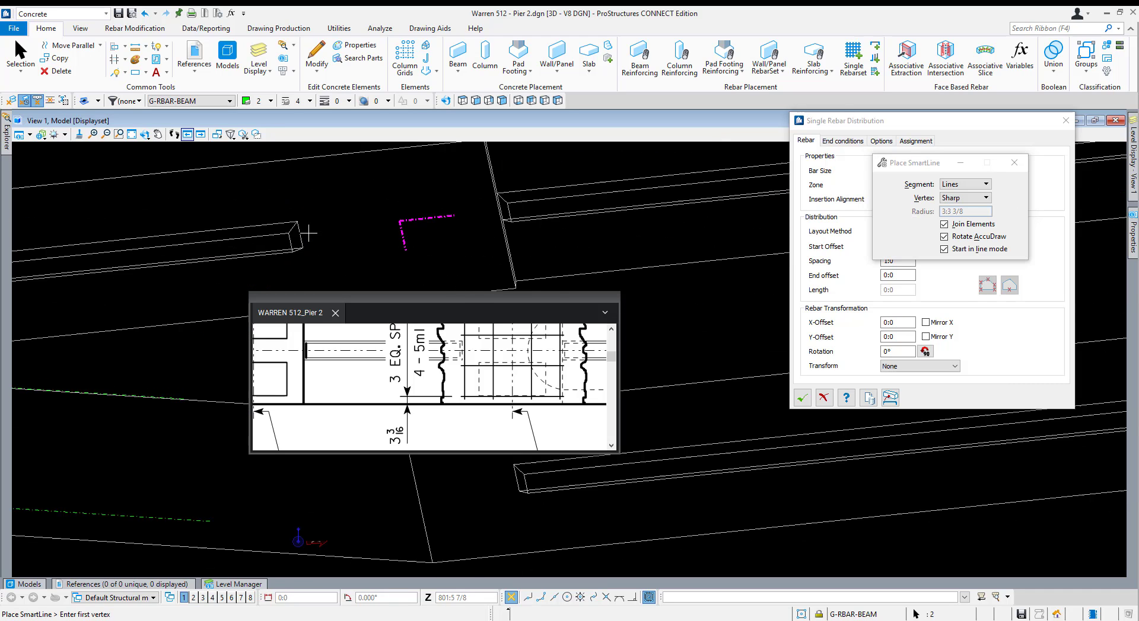
left_click(299, 233)
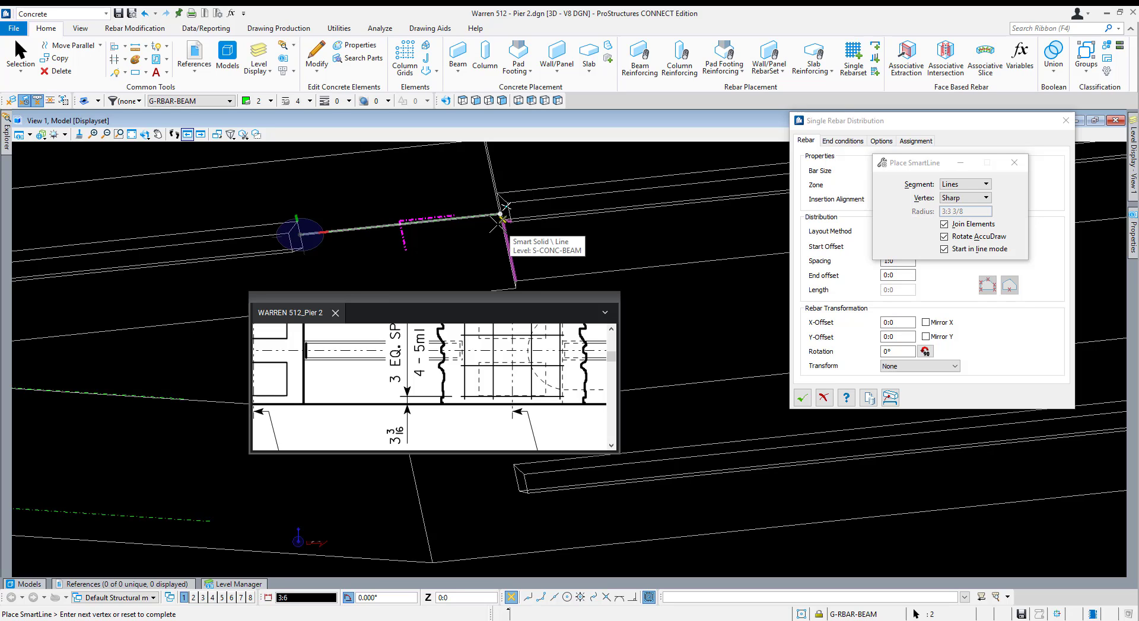
type("2")
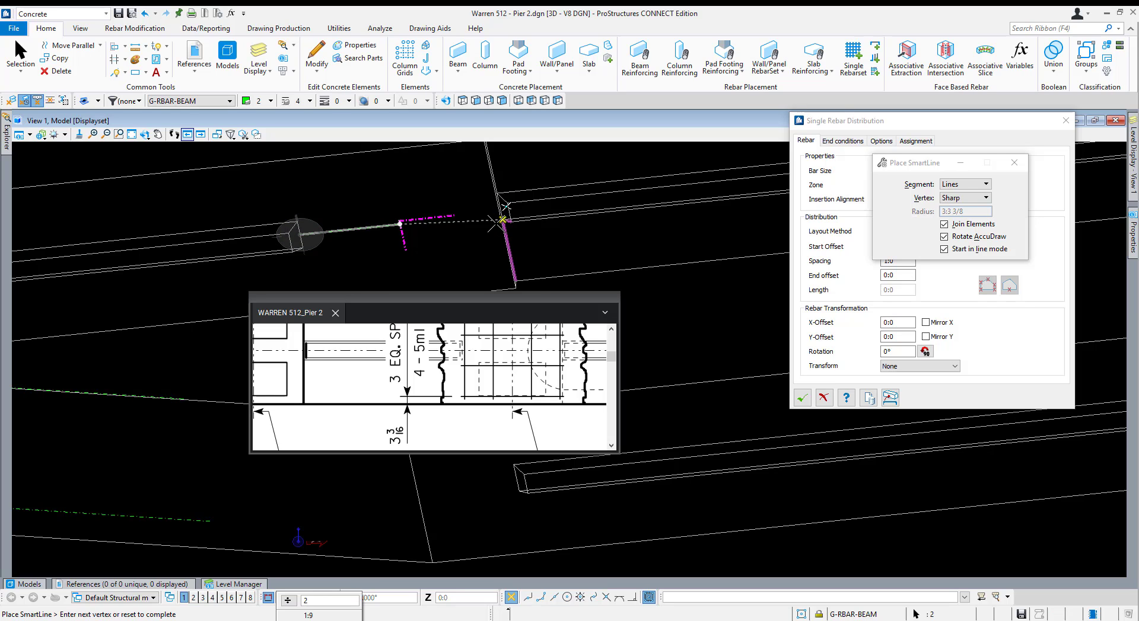
left_click(451, 243)
right_click(451, 243)
Draw a 1:9 SmartLine along the cap from the keyway end to the midpoint of the middle gap between keyways.
scroll(459, 242, "down", 4)
scroll(582, 235, "up", 4)
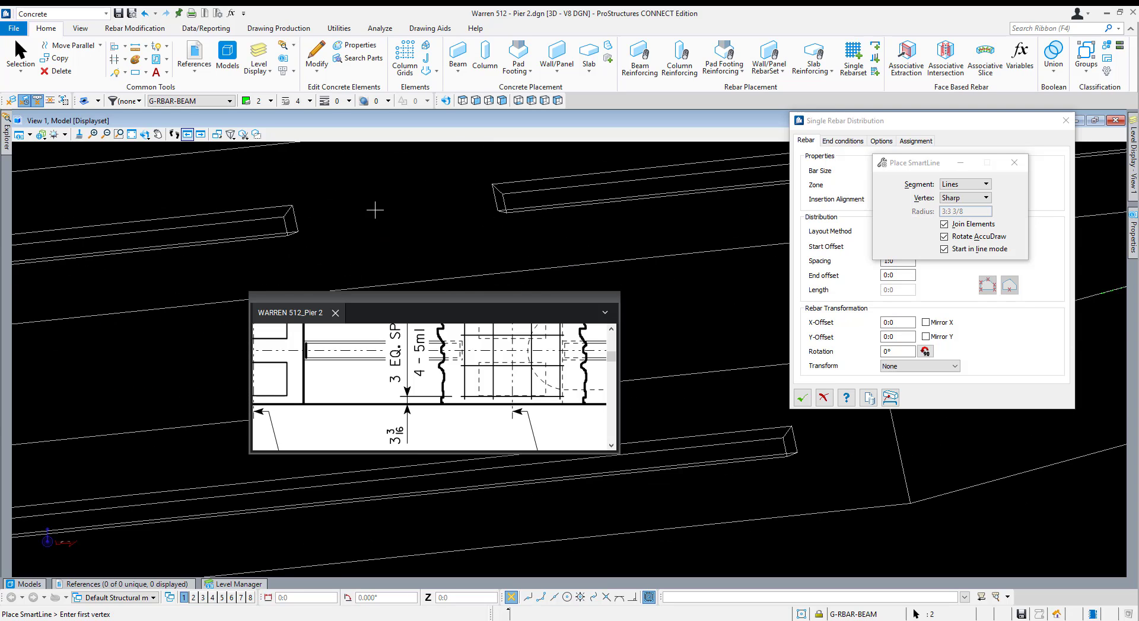
left_click(296, 217)
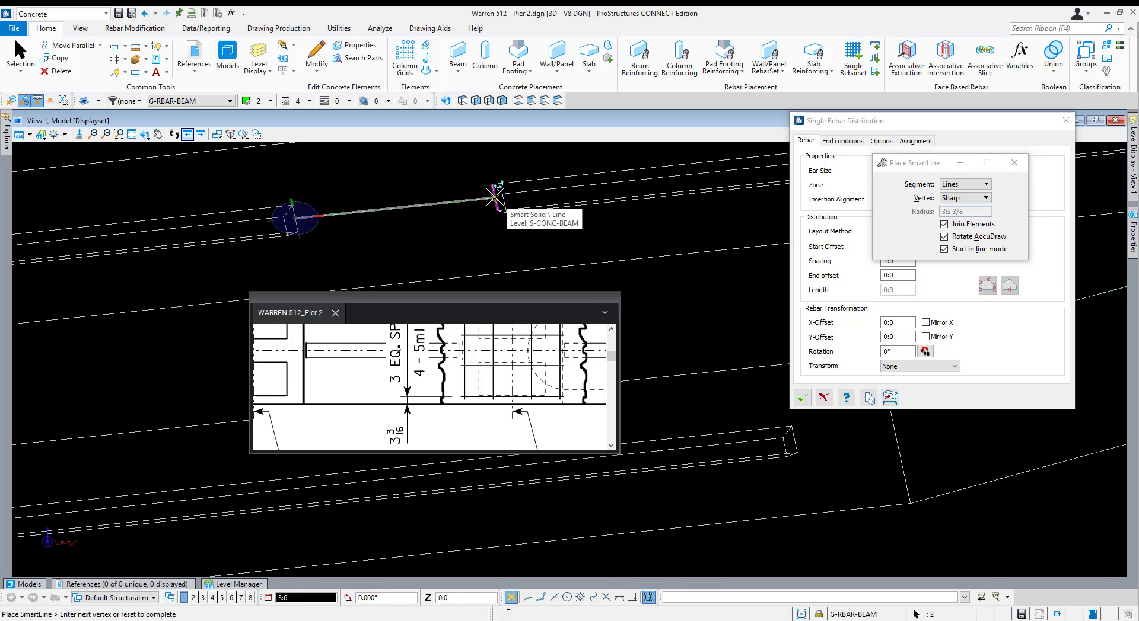
type("2")
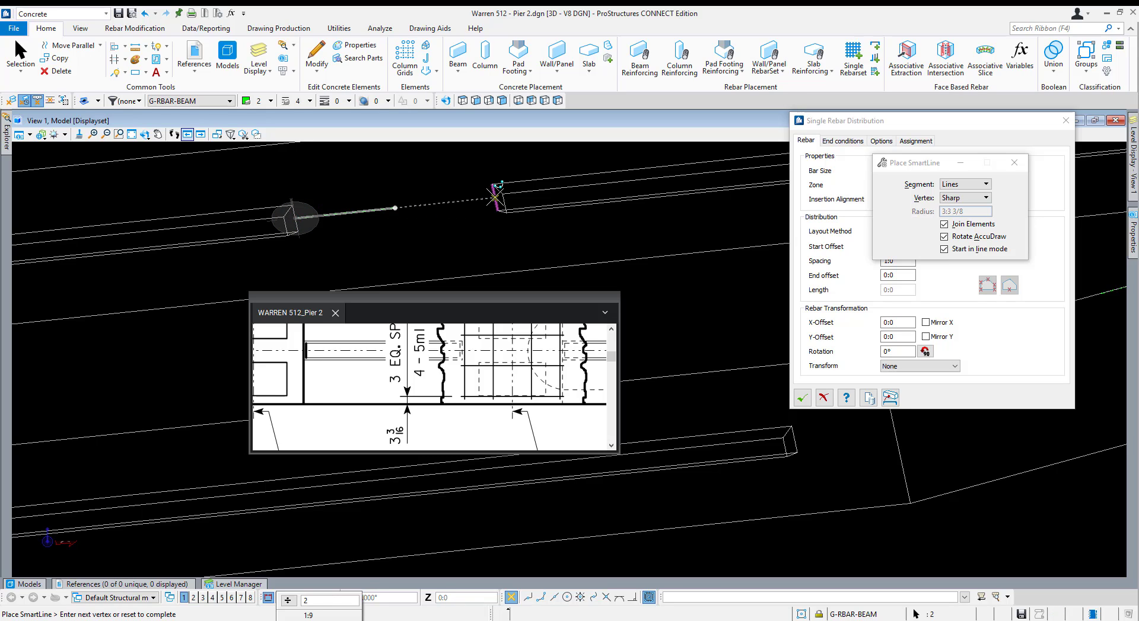
left_click(496, 196)
right_click(411, 232)
scroll(410, 232, "down", 3)
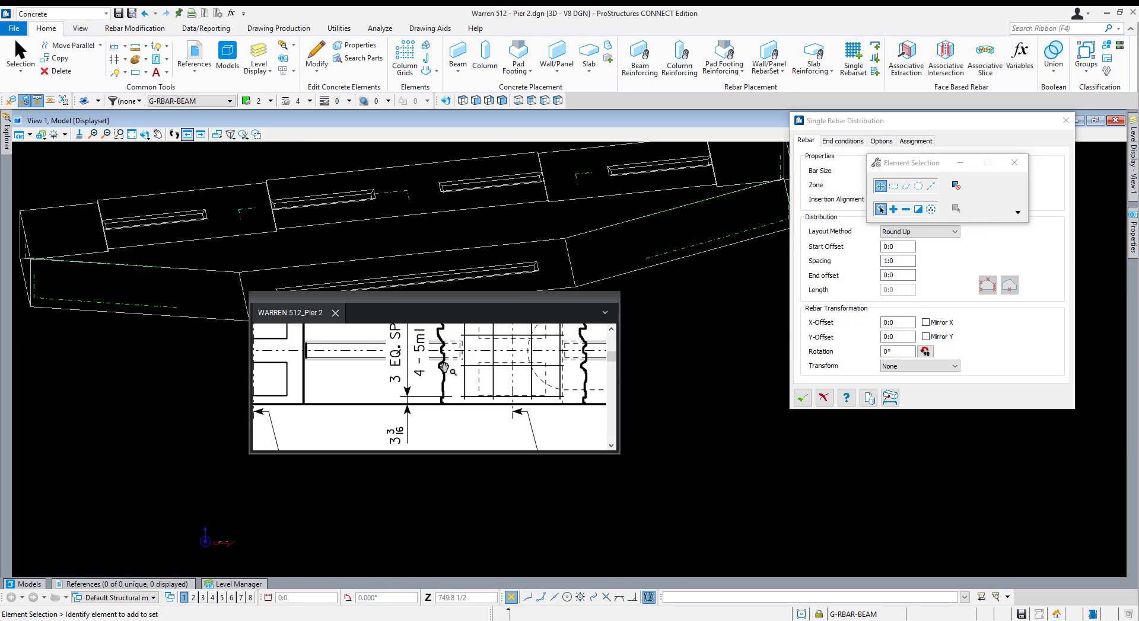
Examine the pier cap plan for the extent of the 5m1 and 5n1 bar grid, and move the drawing clear of the model.
left_click_drag(445, 368, 510, 437)
scroll(555, 367, "down", 2)
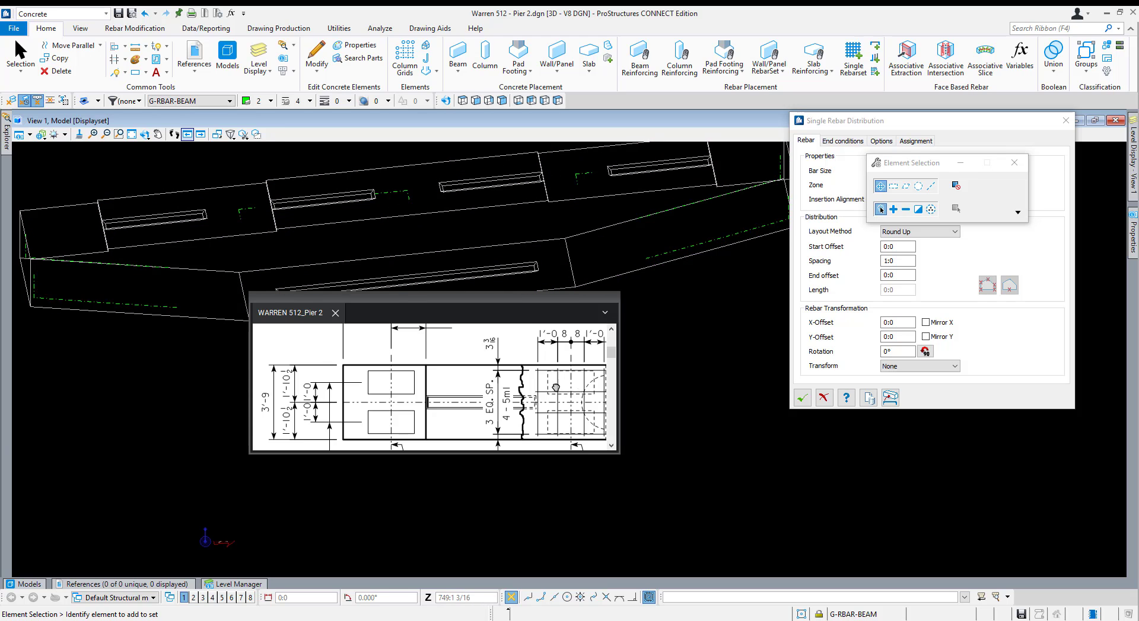
mouse_move(555, 388)
left_mouse_down()
mouse_move(458, 405)
mouse_move(446, 422)
mouse_move(411, 406)
mouse_move(399, 423)
mouse_move(358, 397)
left_mouse_up()
scroll(410, 395, "up", 4, "ctrl")
scroll(456, 393, "down", 1, "ctrl")
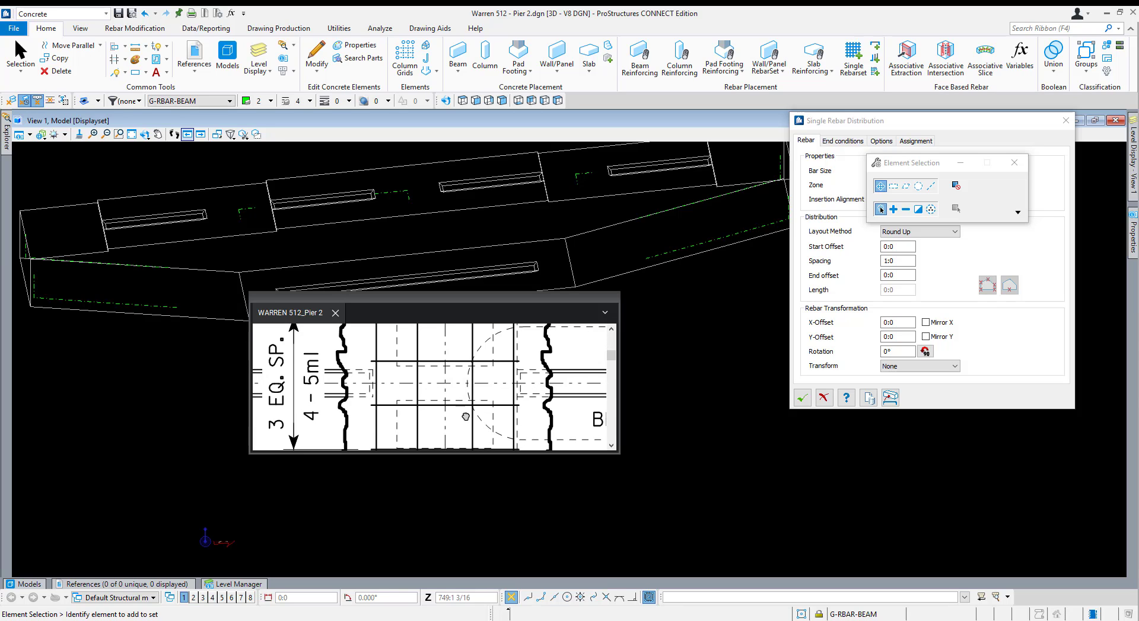
scroll(504, 395, "down", 1)
left_click_drag(407, 384, 425, 404)
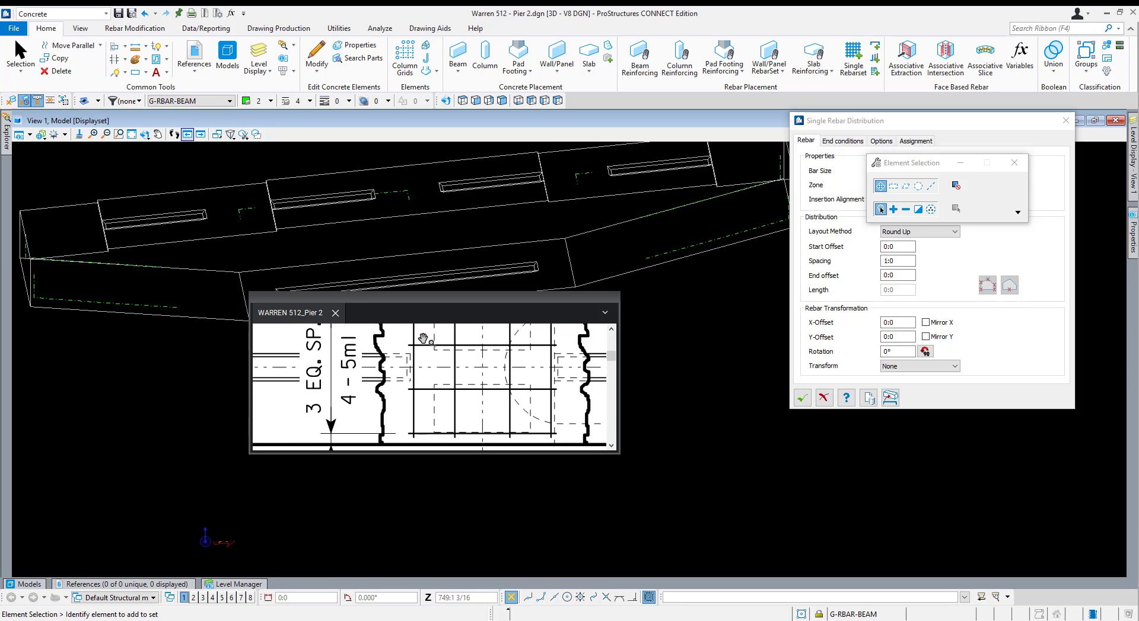
left_click_drag(423, 306, 458, 445)
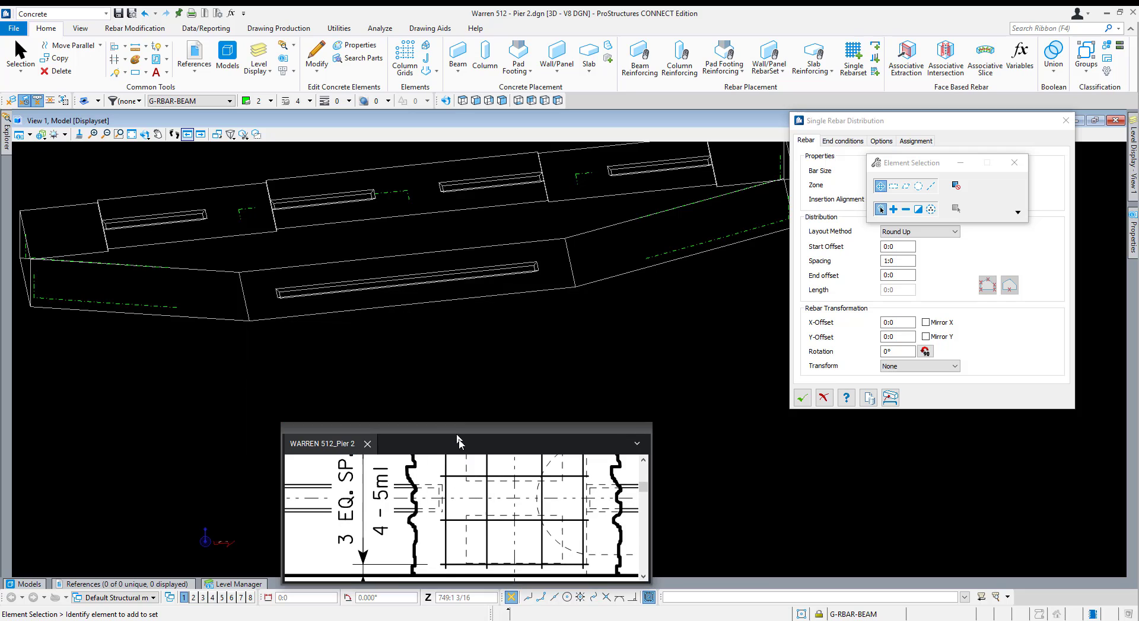
Draw a 3:7 SmartLine along the cap from the free end of the copied transverse reference line.
left_click(295, 212)
scroll(237, 219, "up", 3)
left_click(246, 218)
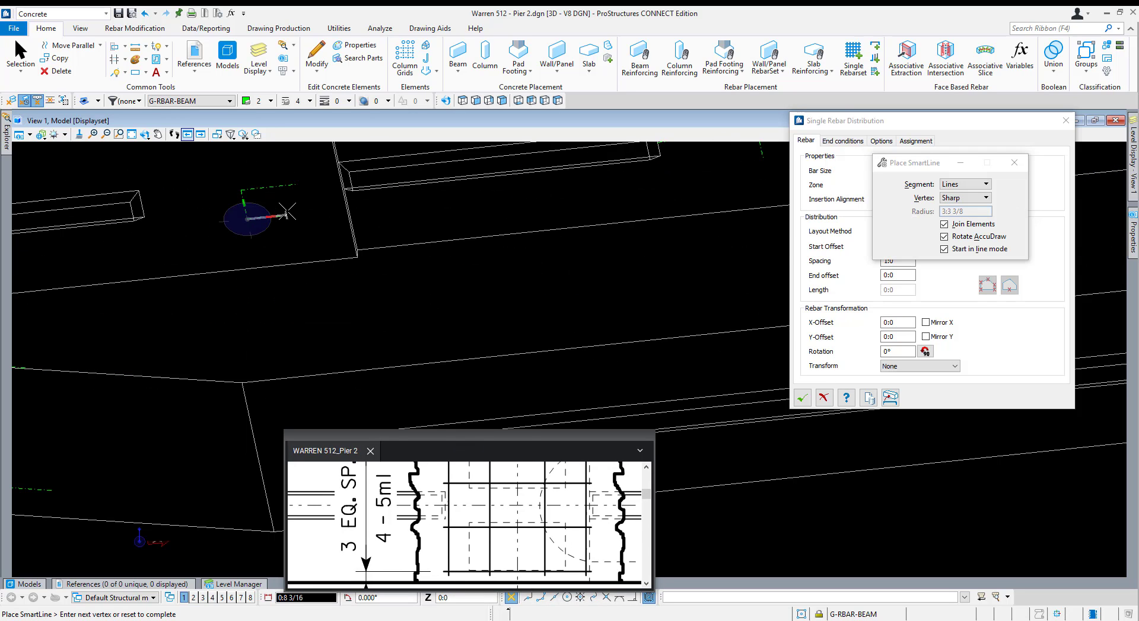
type("3:7")
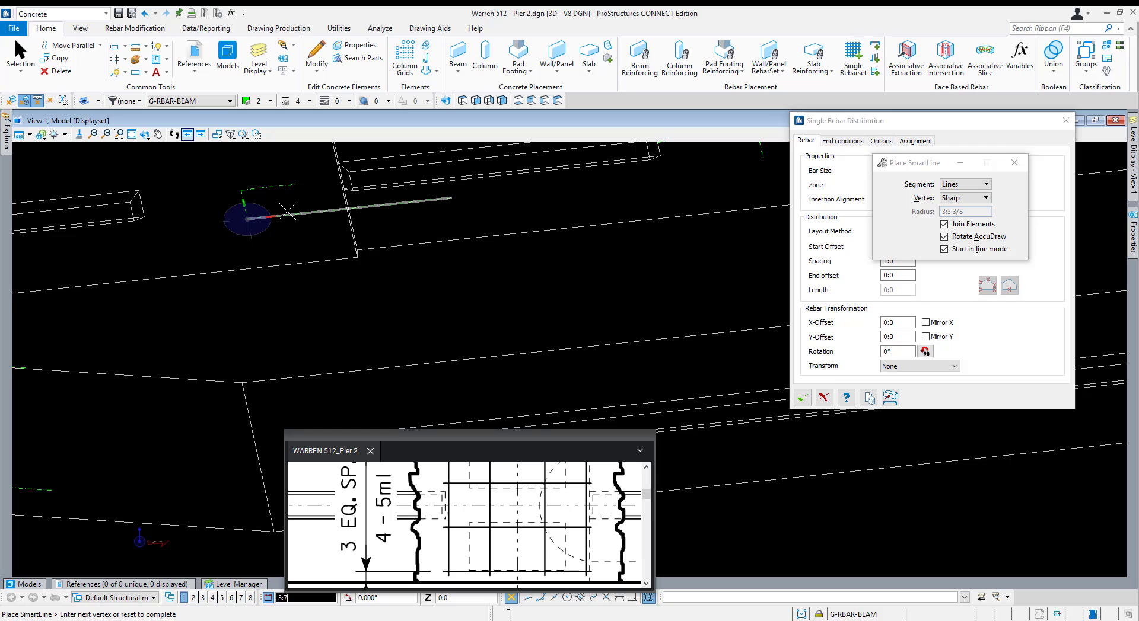
left_click(287, 210)
right_click(306, 222)
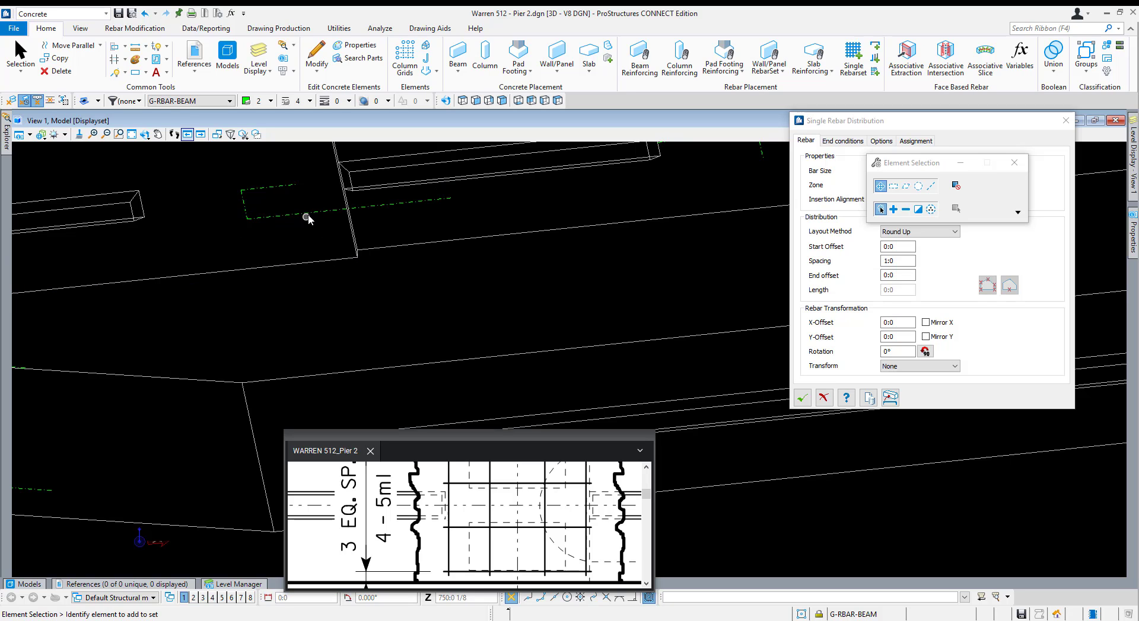
Examine the pier cap elevation for the depth of the 5m1 bars below the cap top, and move the drawing clear of the line.
left_click(433, 298)
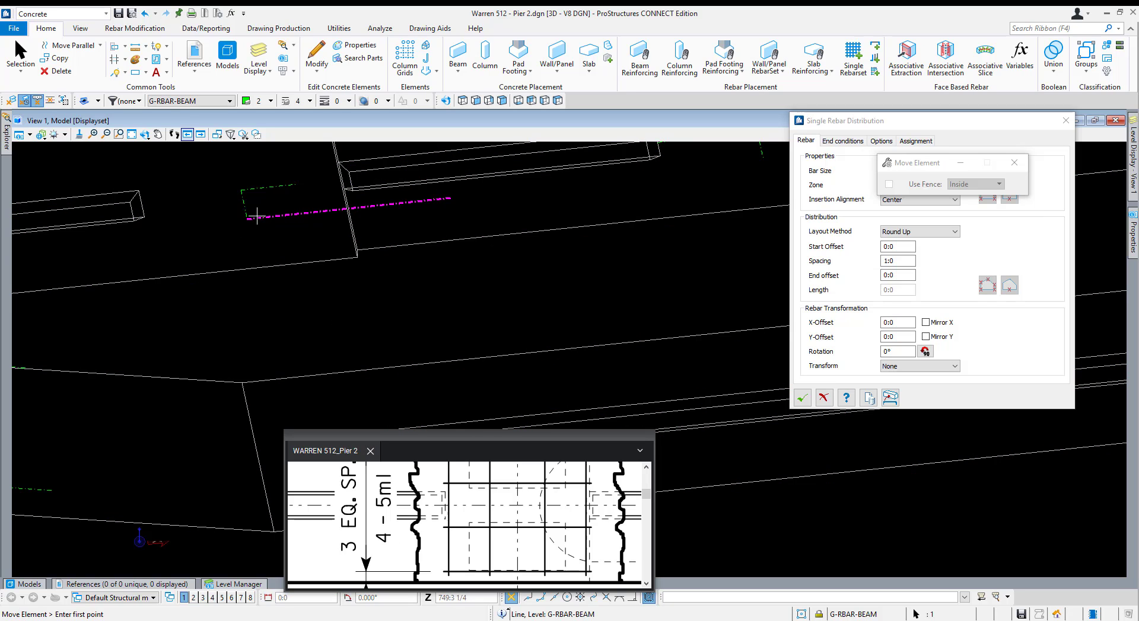
left_click(475, 101)
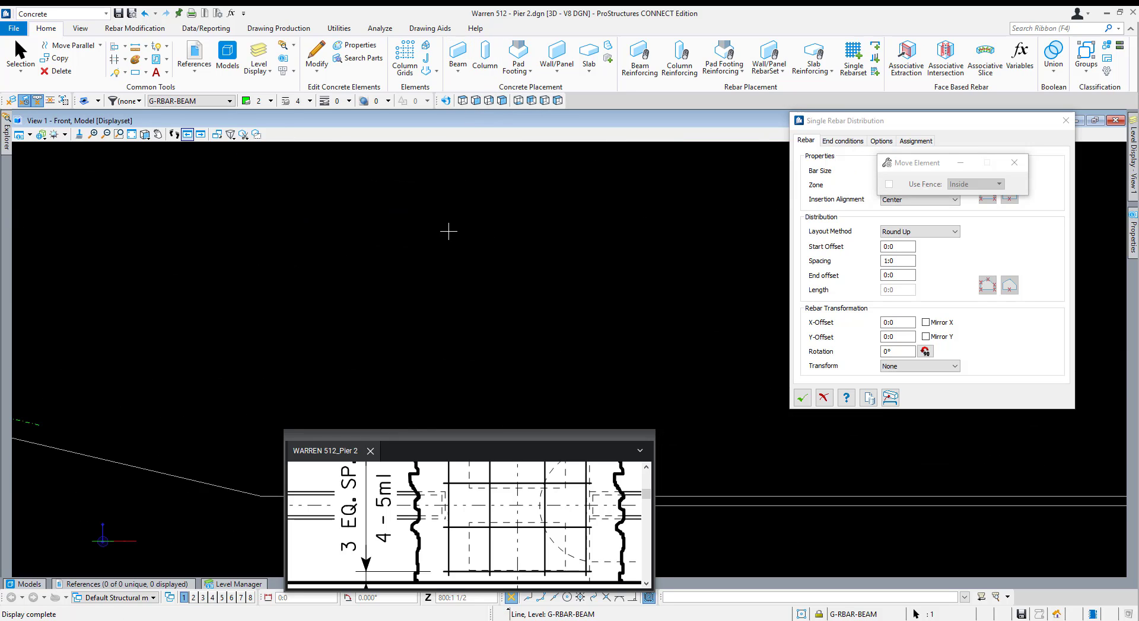
scroll(478, 521, "down", 5)
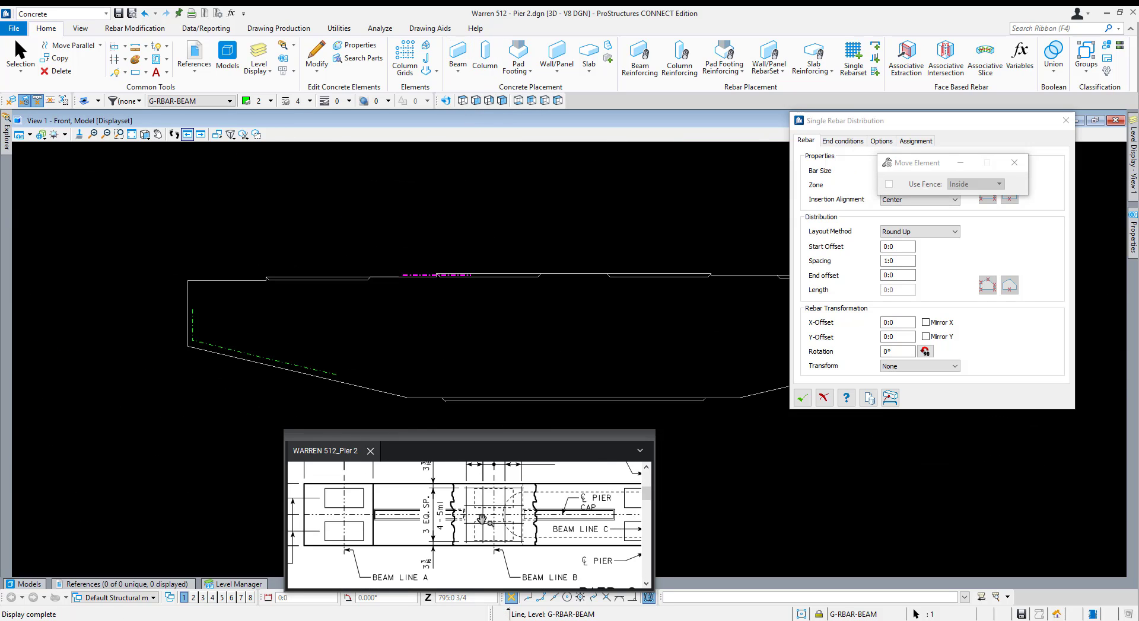
scroll(477, 526, "up", 3)
scroll(476, 526, "up", 3)
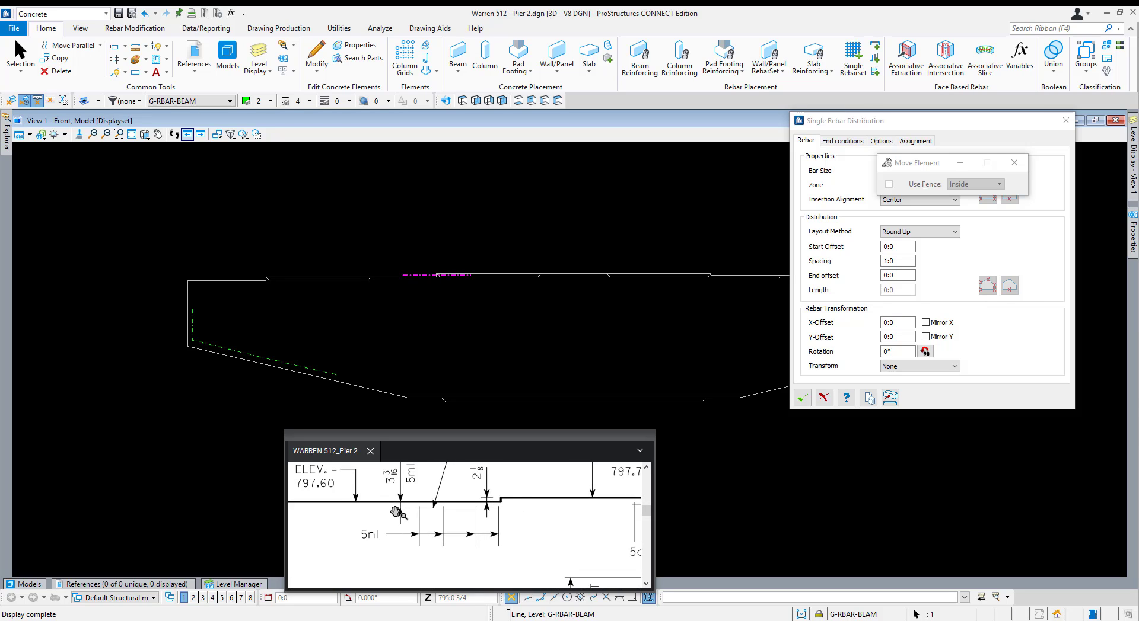
scroll(396, 512, "up", 1)
scroll(456, 555, "down", 2)
scroll(399, 493, "up", 1)
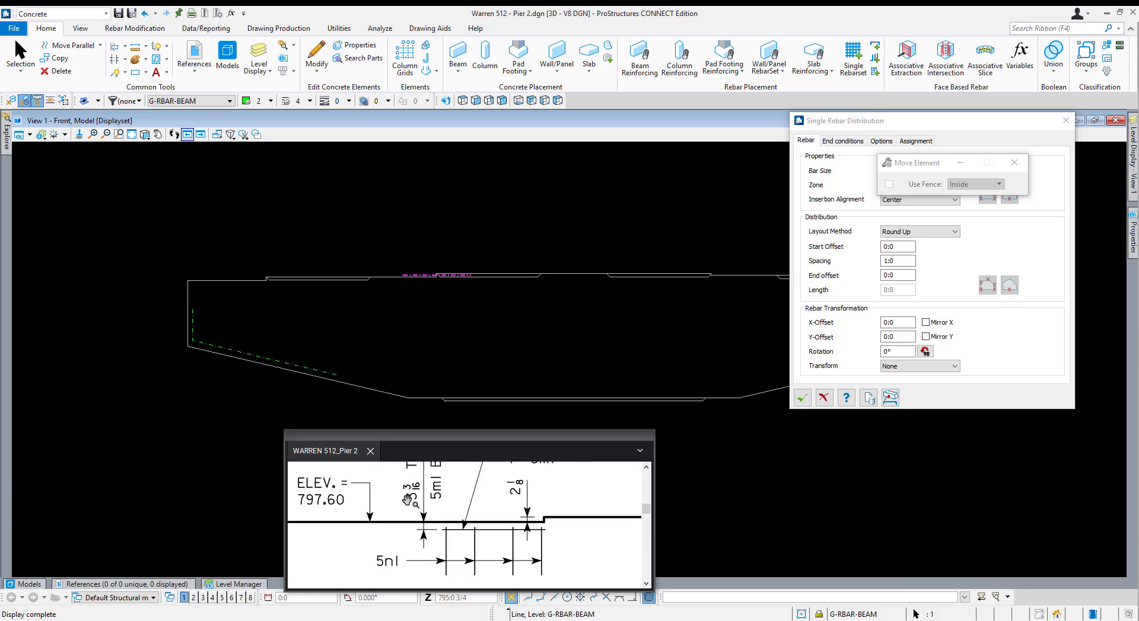
scroll(415, 504, "down", 3)
scroll(436, 520, "up", 3)
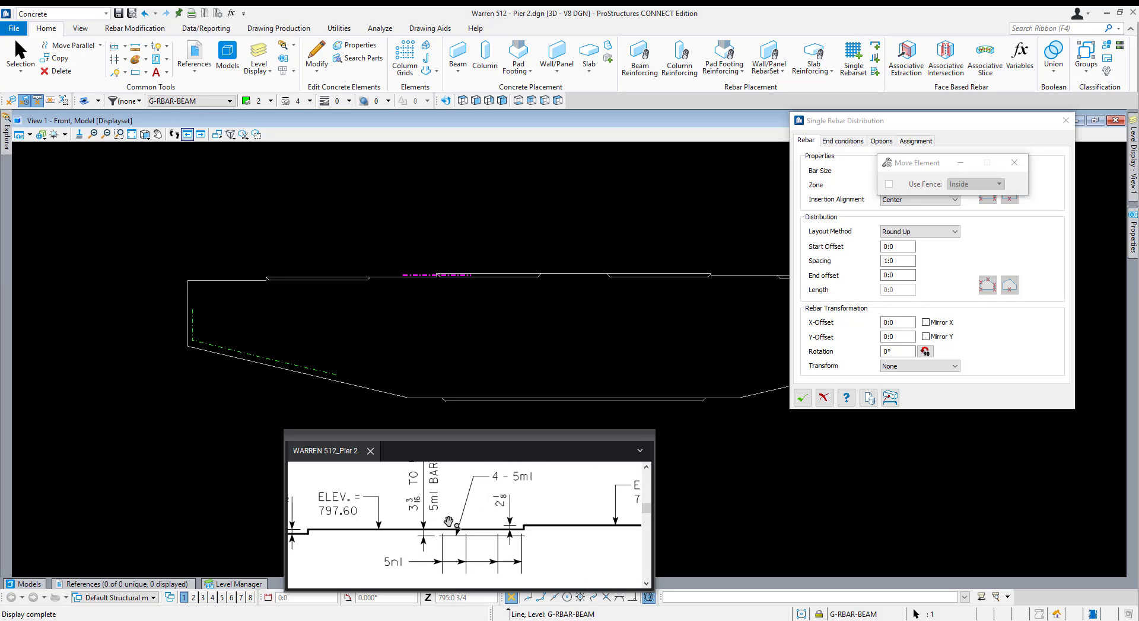
scroll(438, 279, "up", 3)
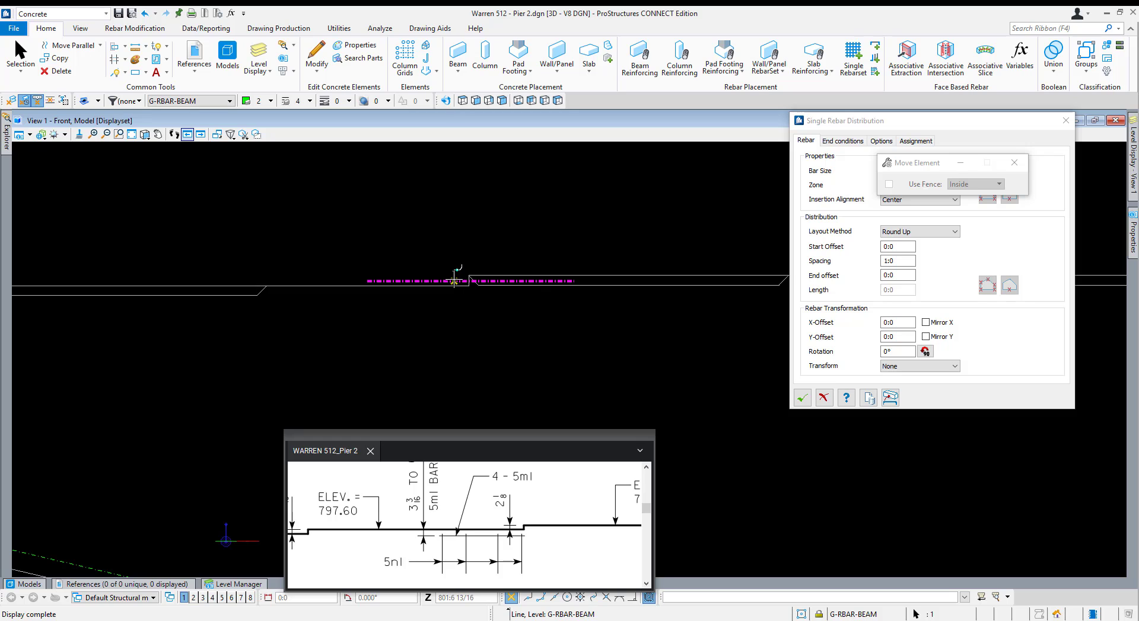
middle_click_drag(460, 265, 463, 311, "shift")
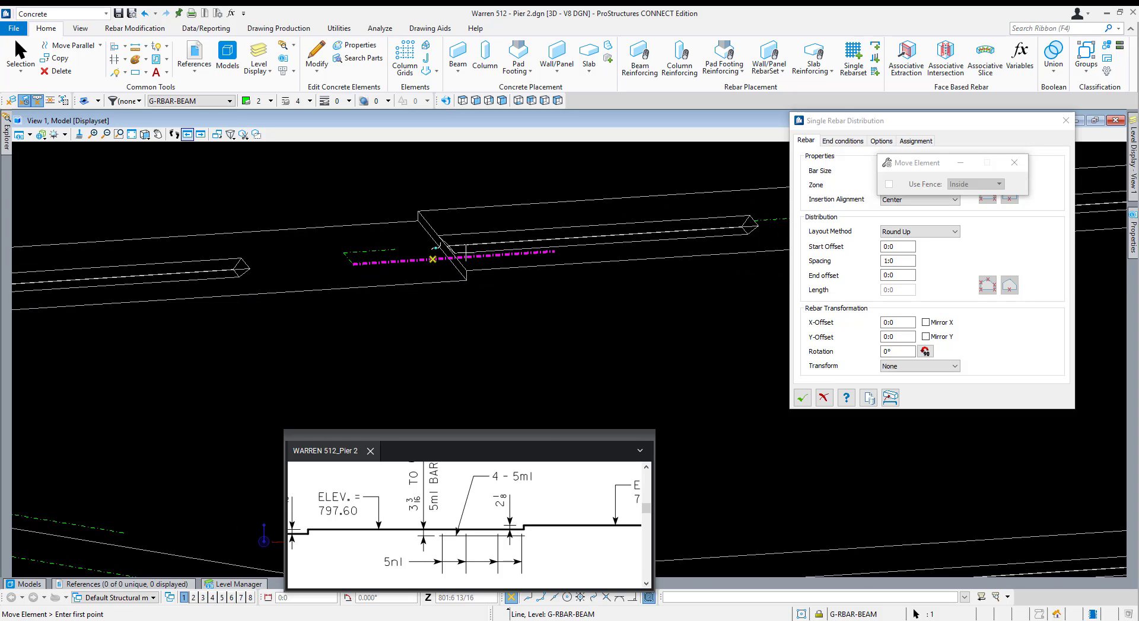
scroll(481, 258, "up", 5)
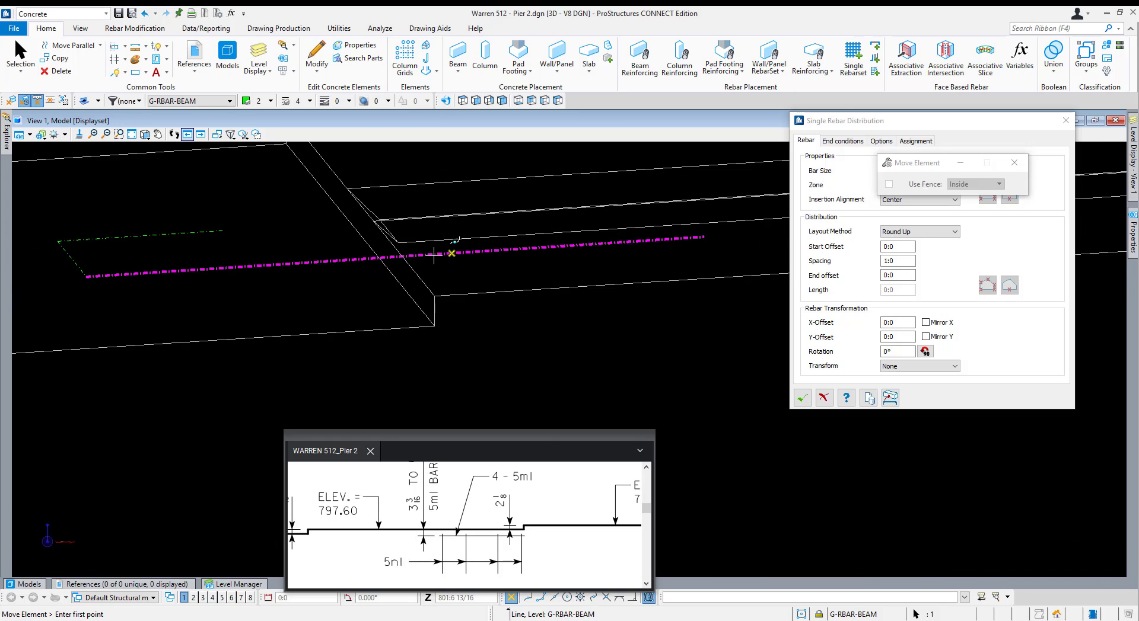
left_click_drag(481, 431, 815, 410)
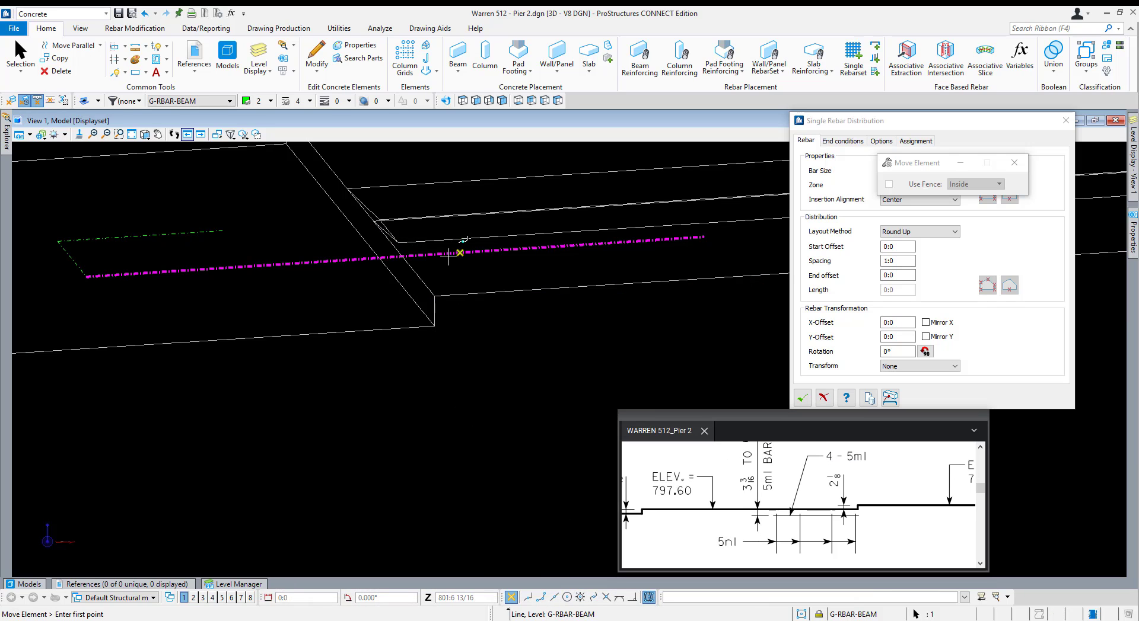
left_click(553, 597)
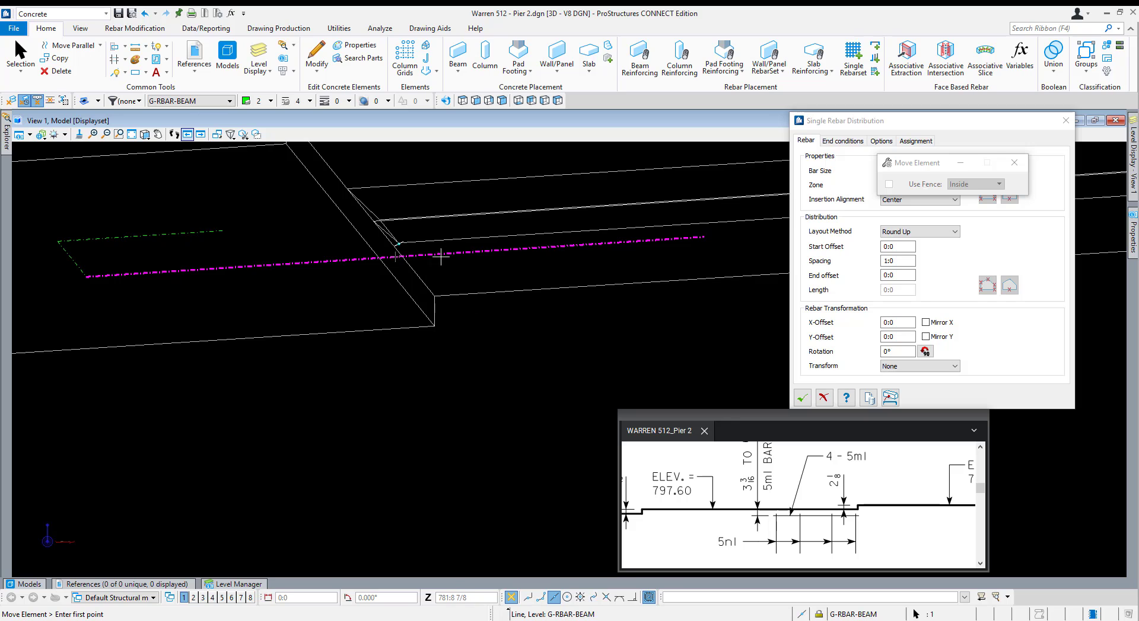
left_click(395, 251)
key("Escape")
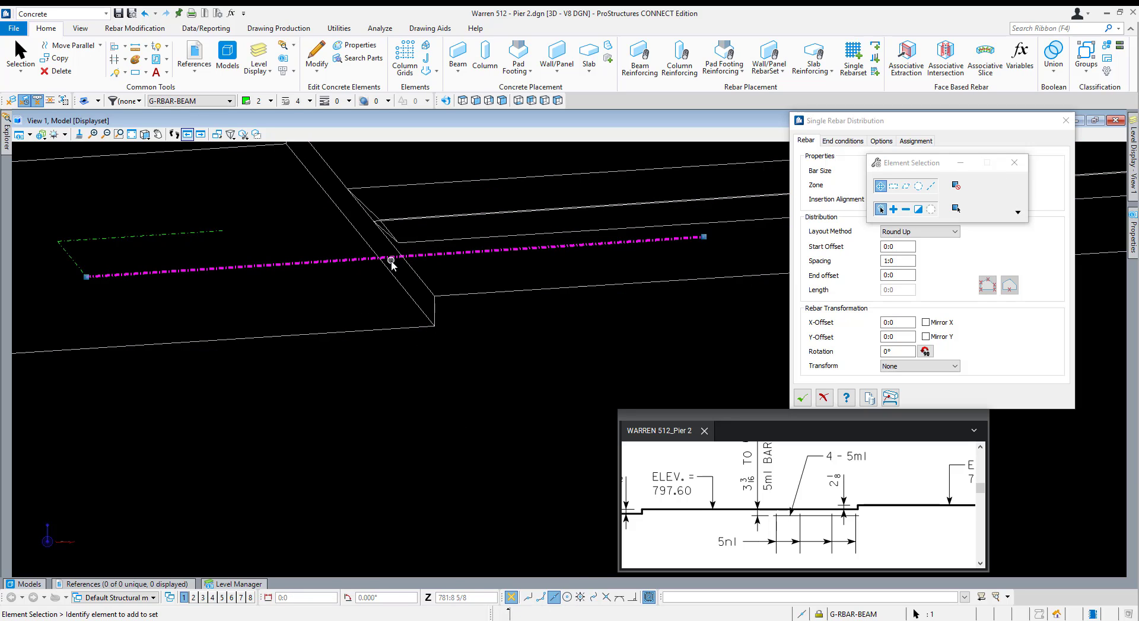
Move the 3:7 line by its midpoint onto the free end of the copied transverse reference line.
key("F2")
key("F3")
left_click(553, 597)
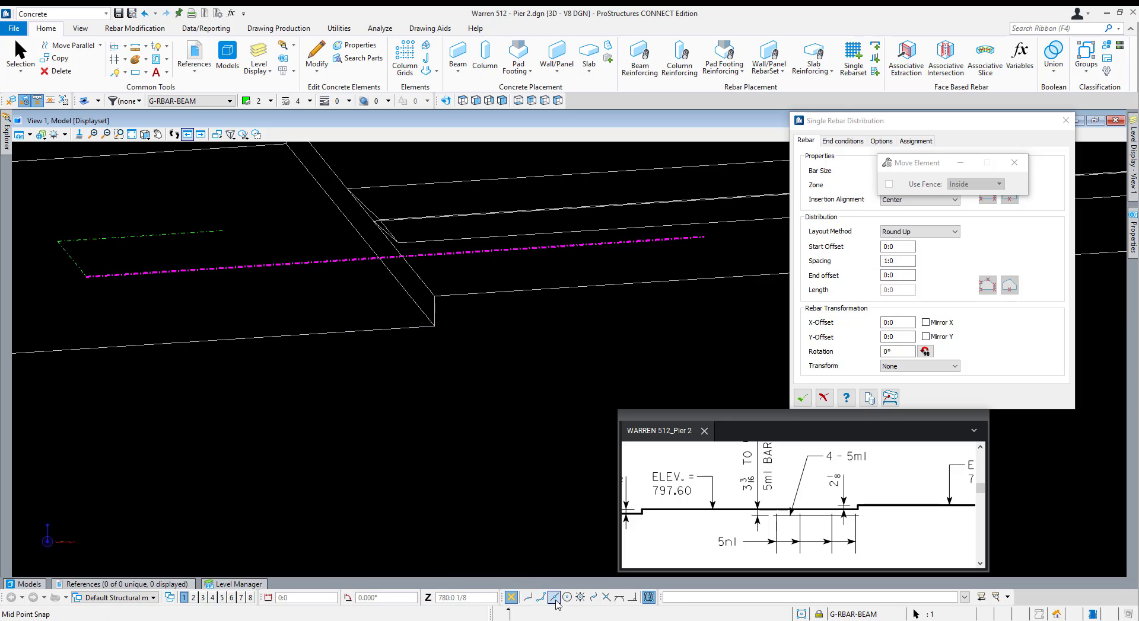
scroll(395, 258, "up", 5)
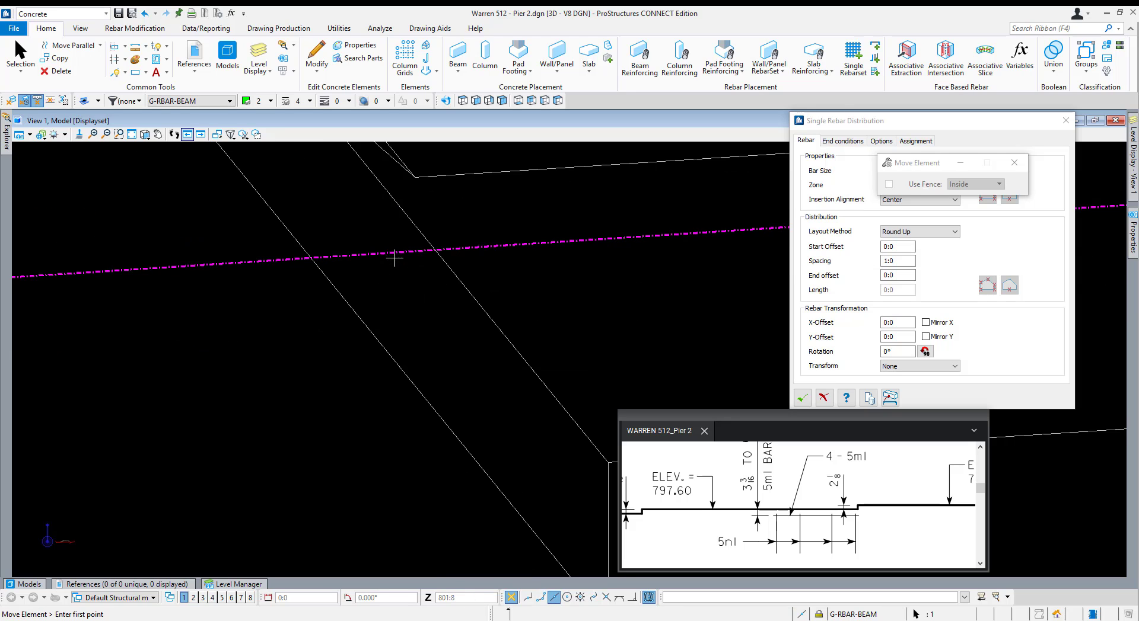
left_click(397, 254)
scroll(483, 248, "down", 5)
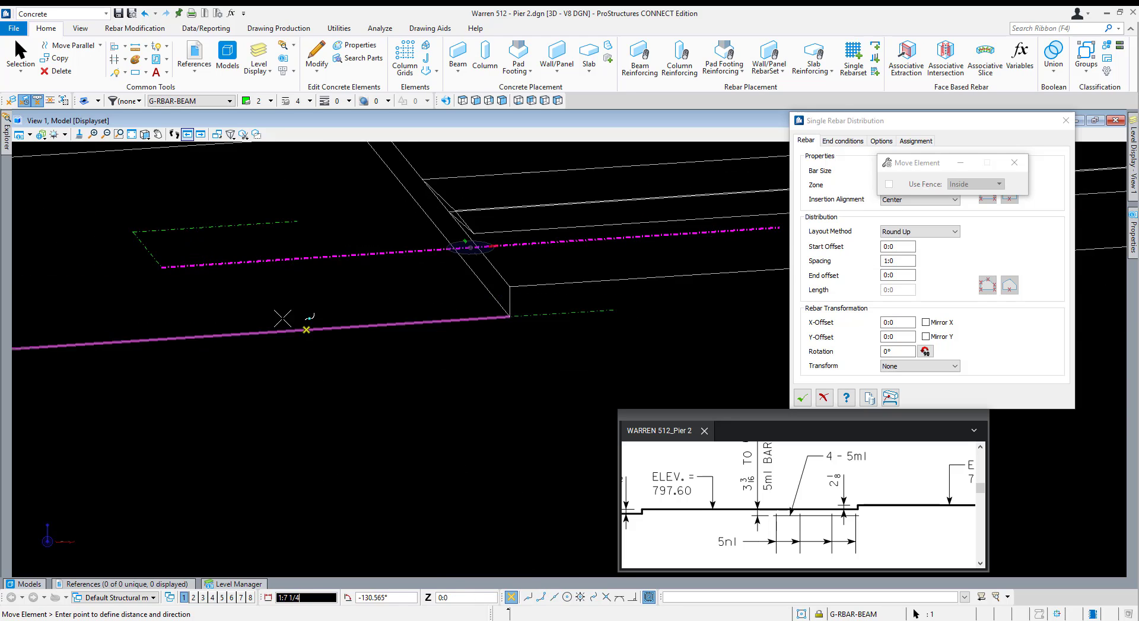
left_click(159, 265)
right_click(163, 266)
Lower the 3:7 line vertically onto the cap's lower top surface and a further 3 3/16 inches below it.
scroll(363, 263, "down", 4)
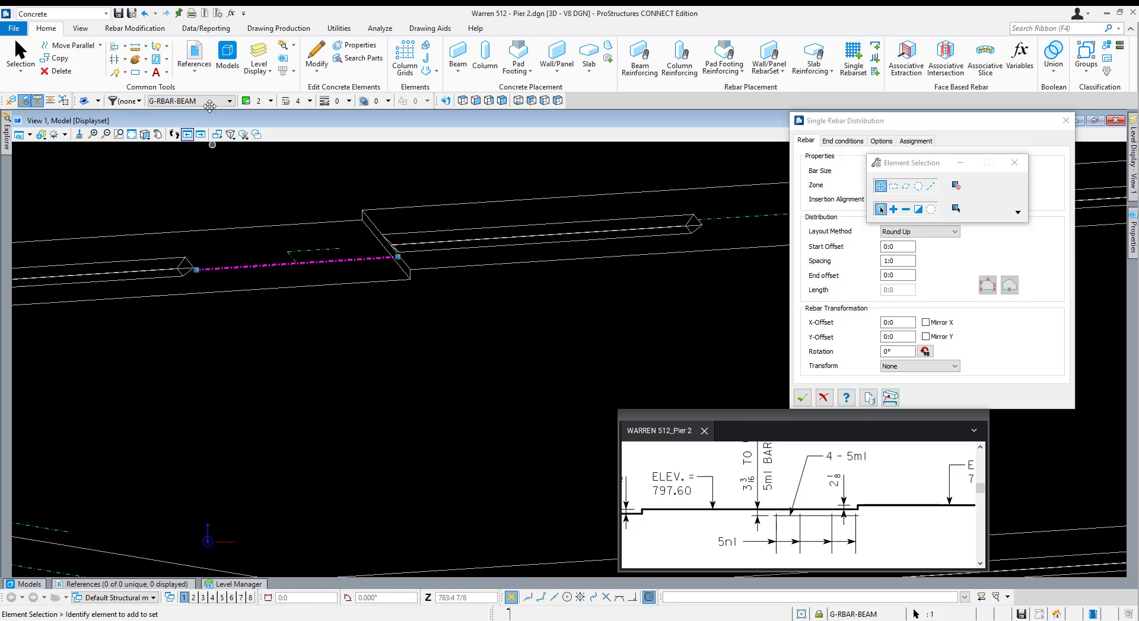
left_click(476, 101)
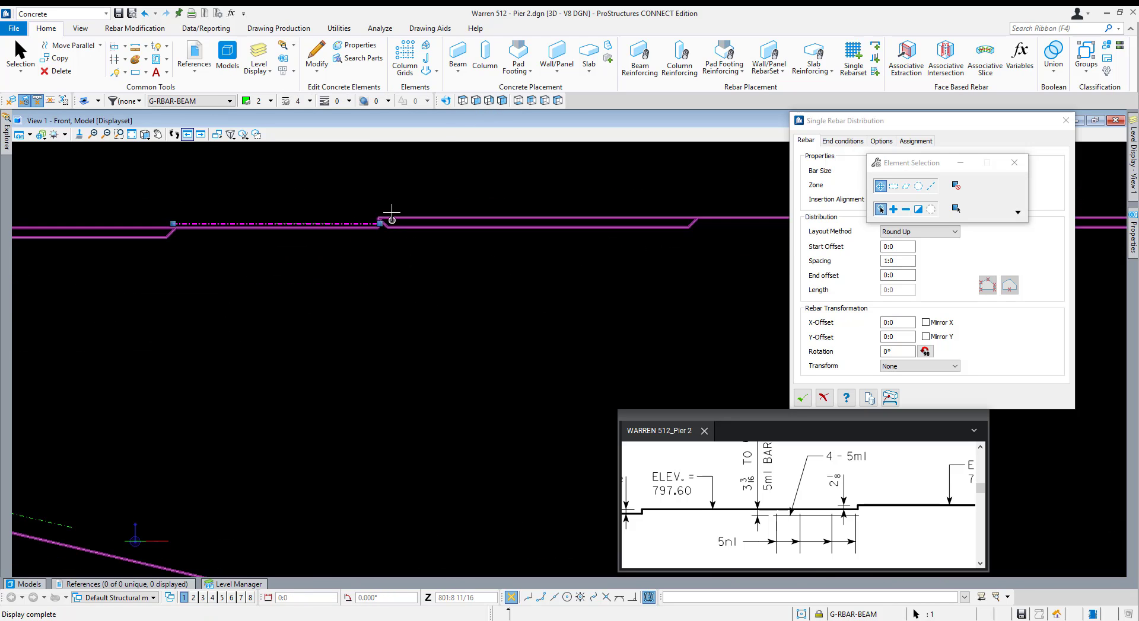
left_click(292, 223)
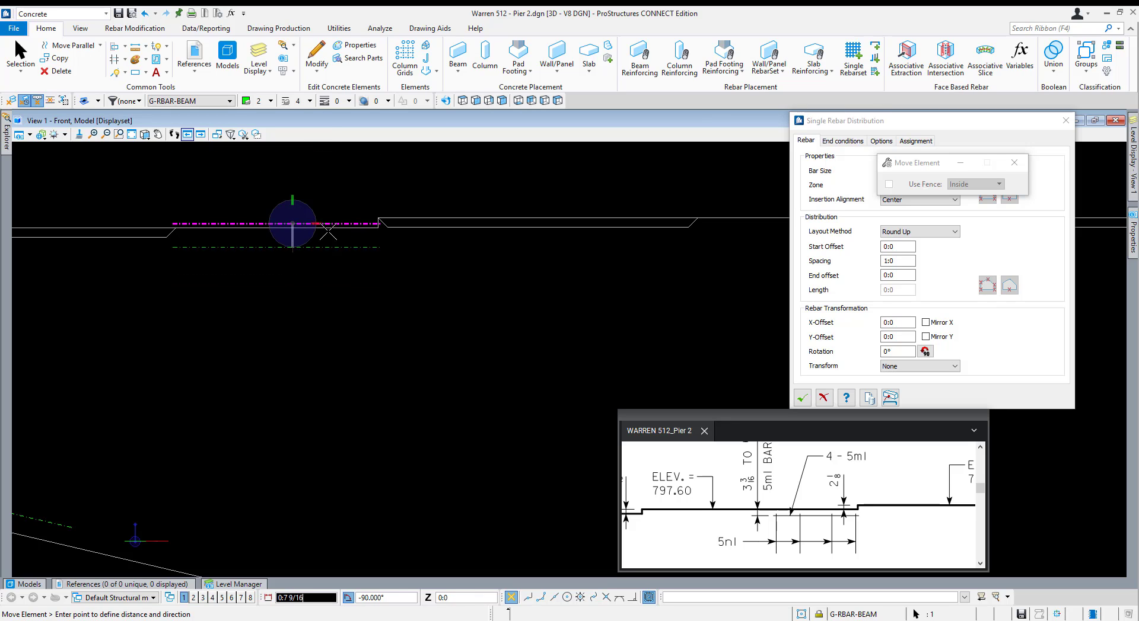
left_click(325, 228)
right_click(325, 230)
key("ctrl+m")
left_click(337, 228)
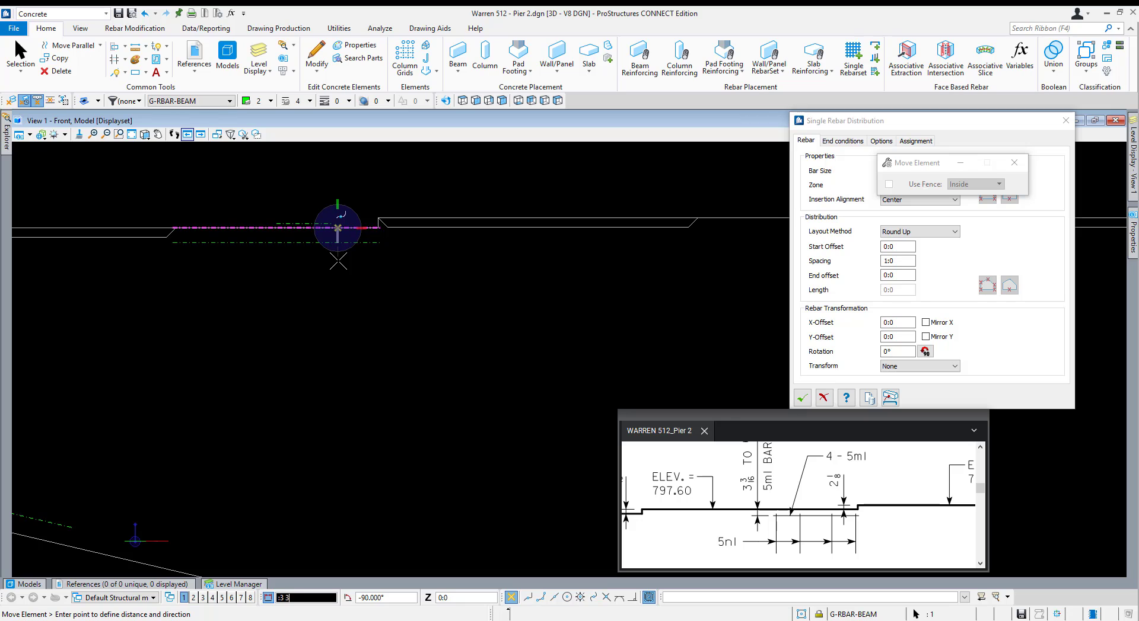
left_click(338, 261)
right_click(338, 261)
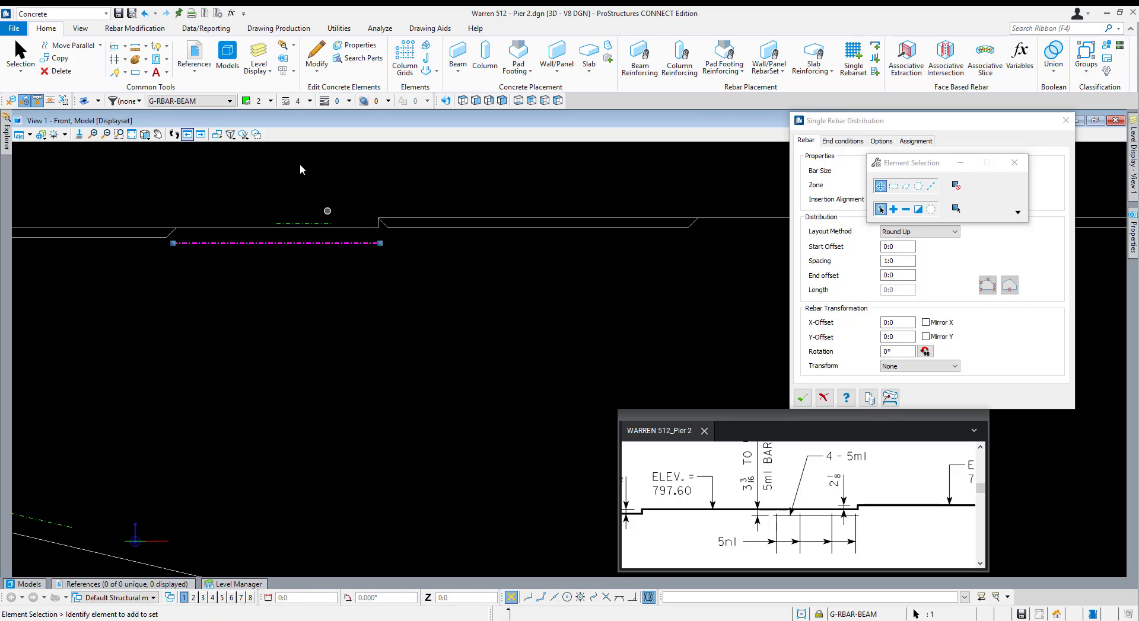
Copy the lowered 3:7 line 0.625 inches straight up.
scroll(289, 215, "up", 3)
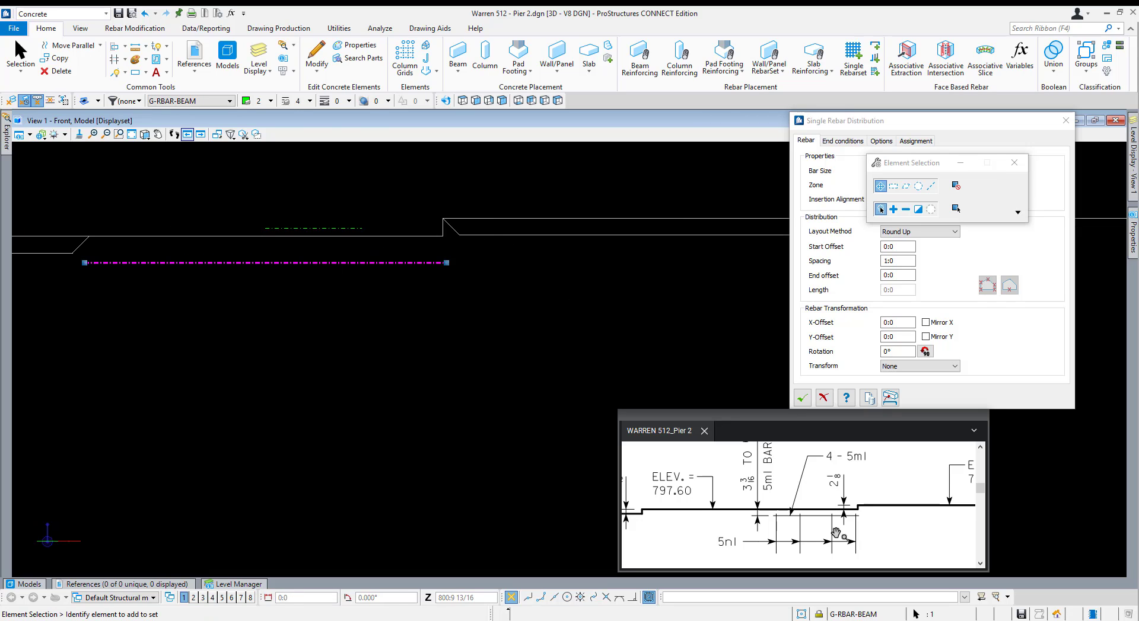
key("ctrl+c")
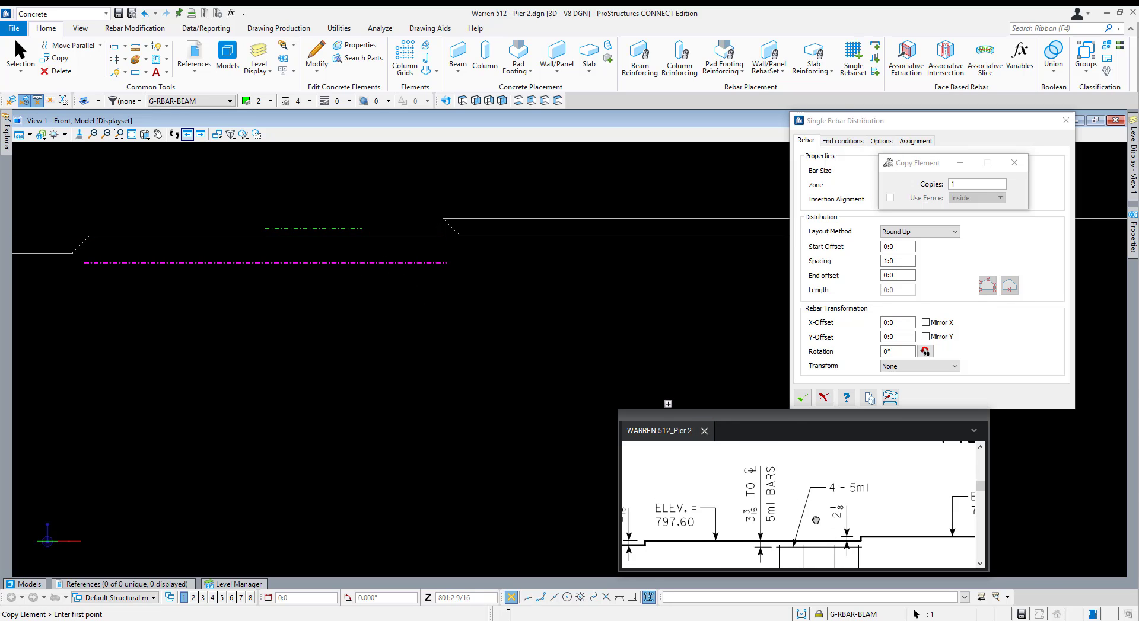
mouse_move(815, 520)
left_mouse_down()
mouse_move(742, 510)
mouse_move(779, 499)
left_mouse_up()
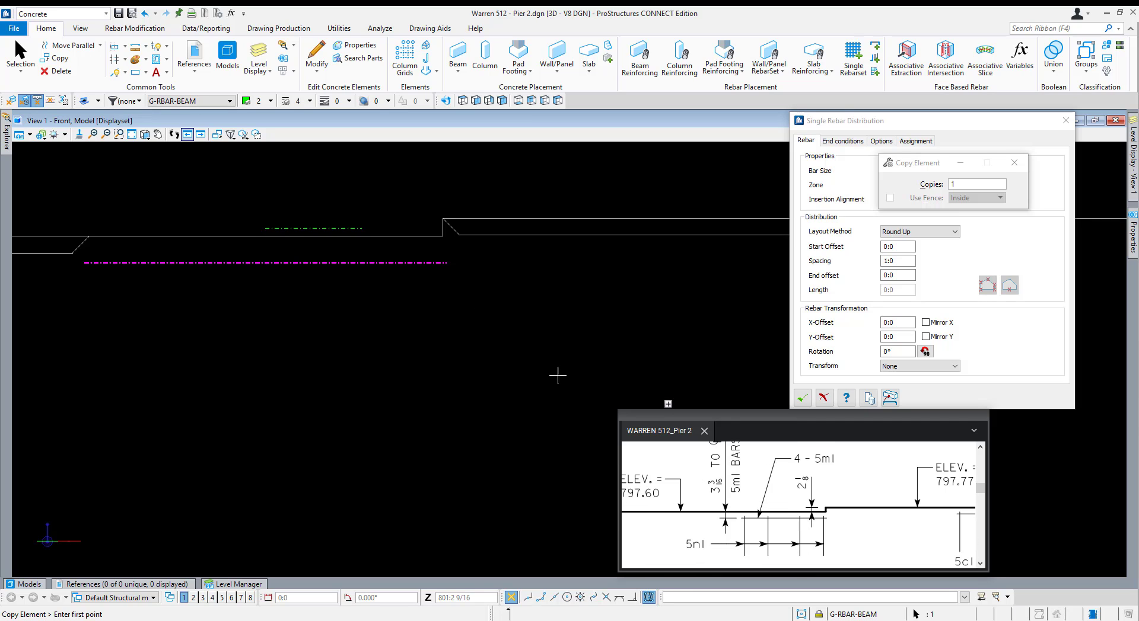
left_click(265, 262)
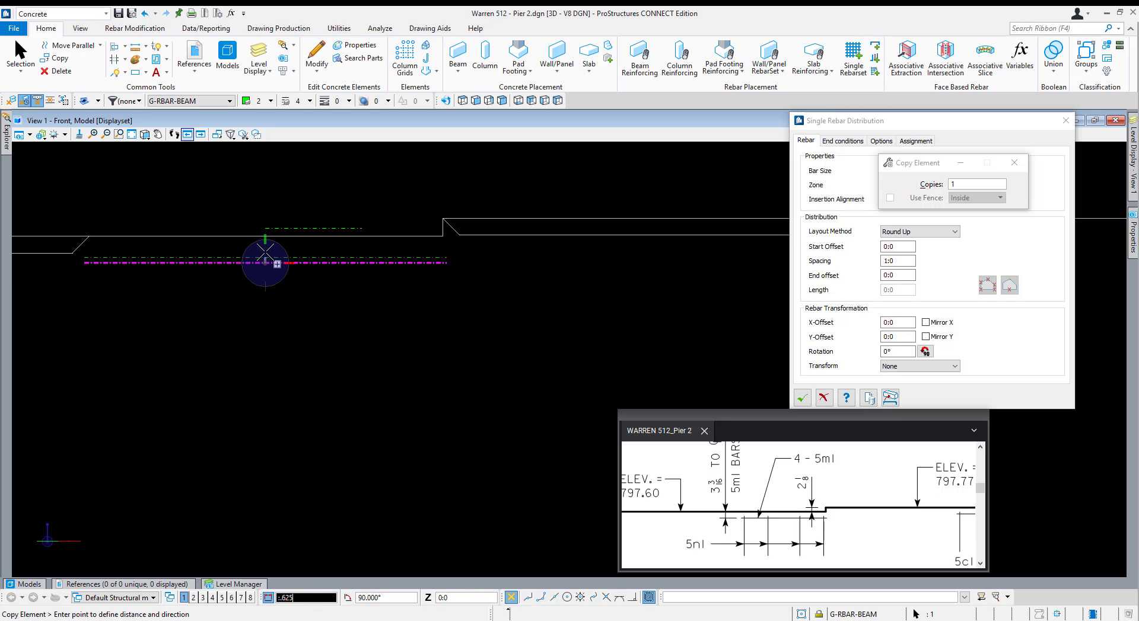
key("Escape")
Move the upper copy of the line across the cap in plan, stopping 2 inches inside the nearer side edge.
middle_click_drag(267, 255, 473, 309, "shift")
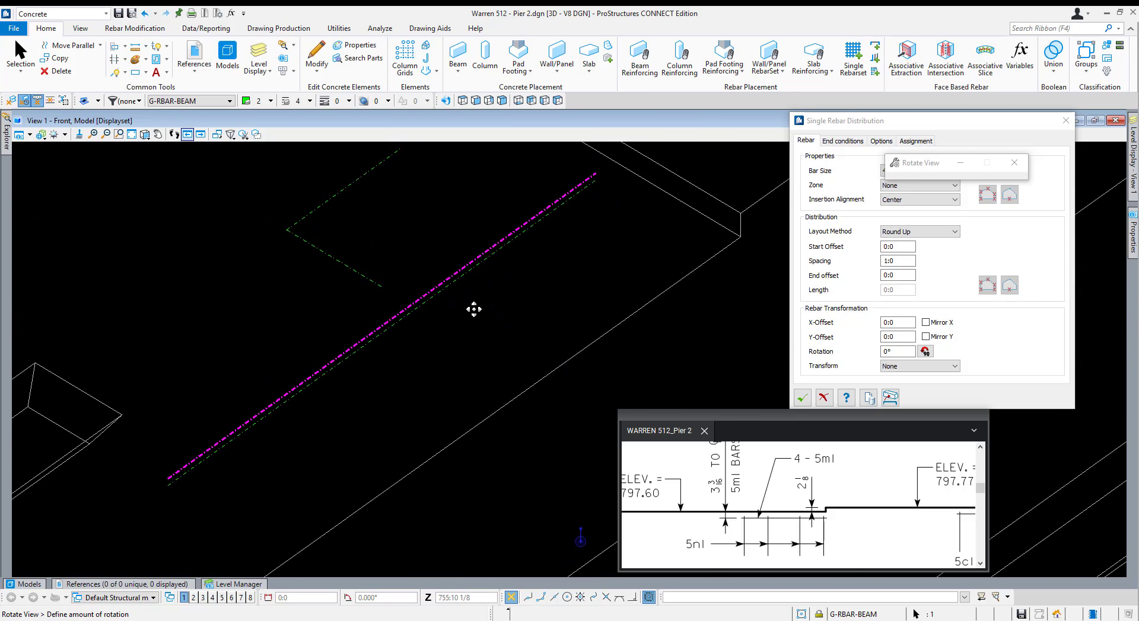
right_click(437, 196)
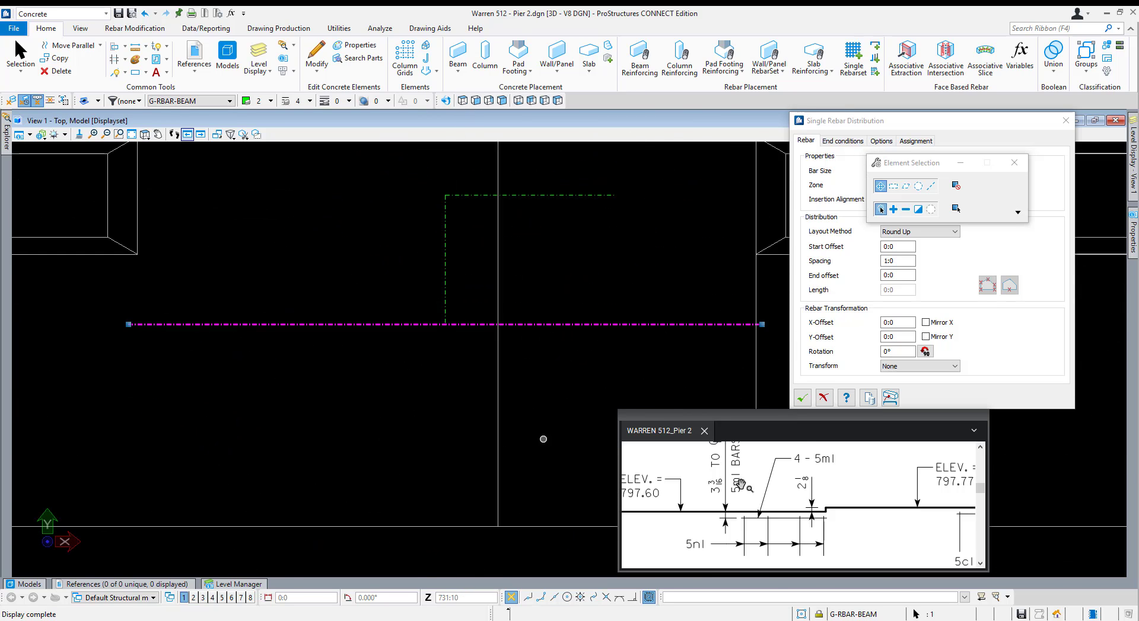
scroll(788, 505, "down", 2)
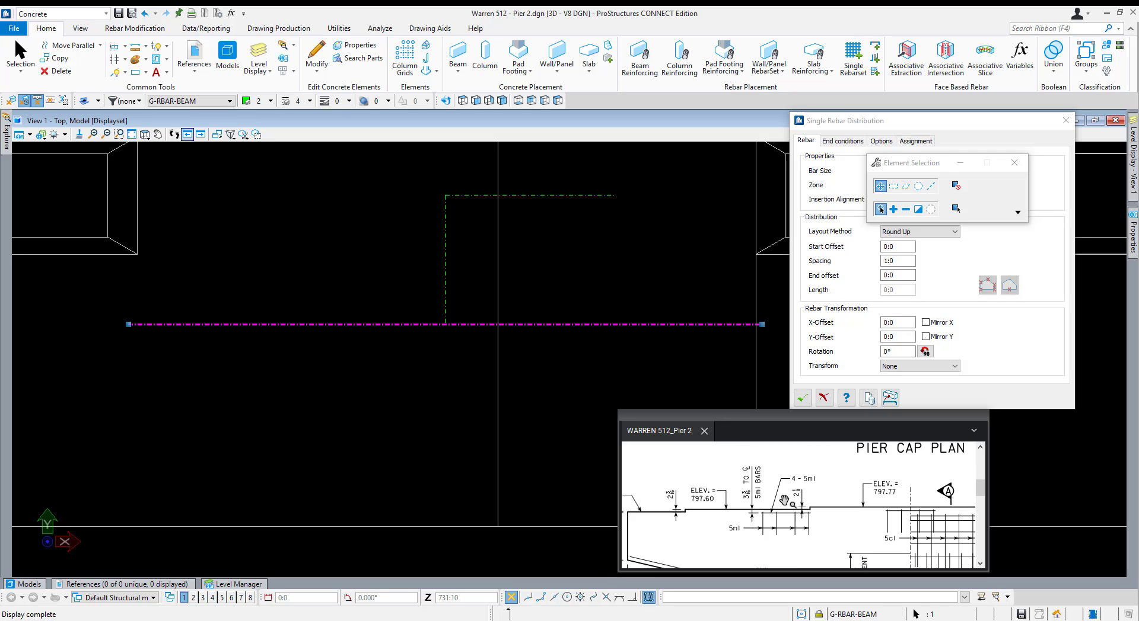
scroll(784, 501, "down", 3)
scroll(766, 453, "up", 4)
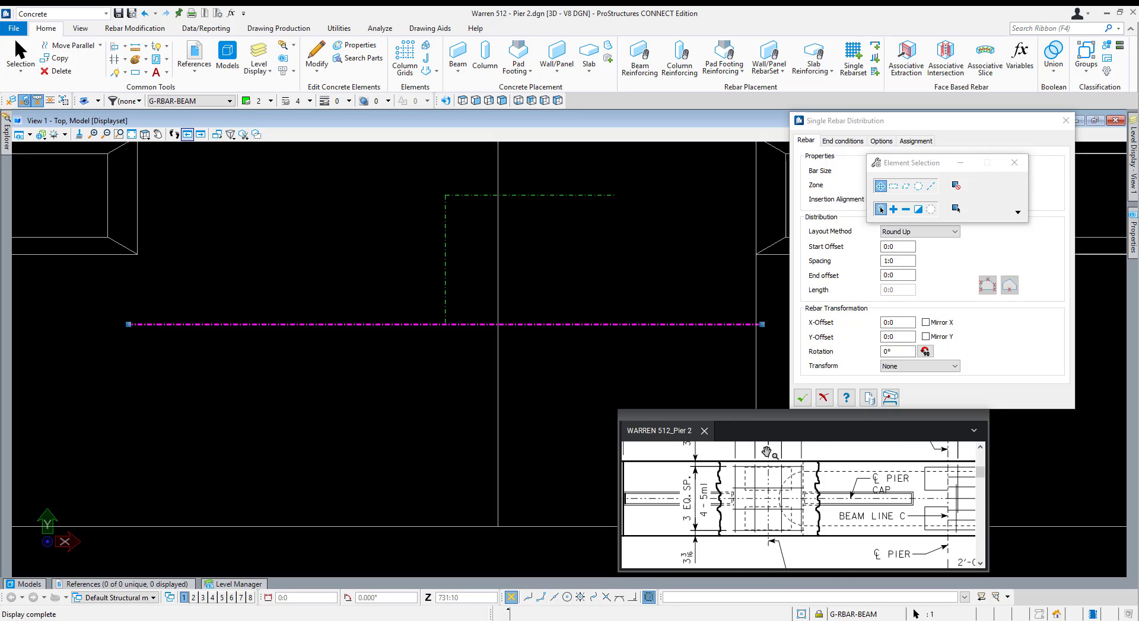
key("m")
left_click(437, 324)
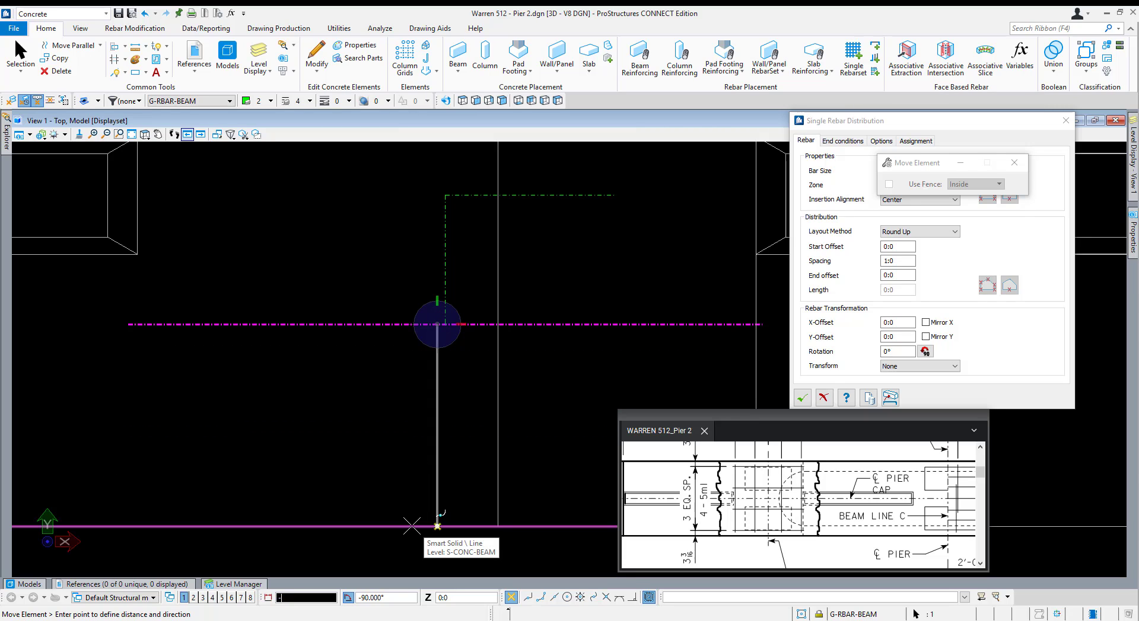
type("..12")
key("BackSpace")
key("BackSpace")
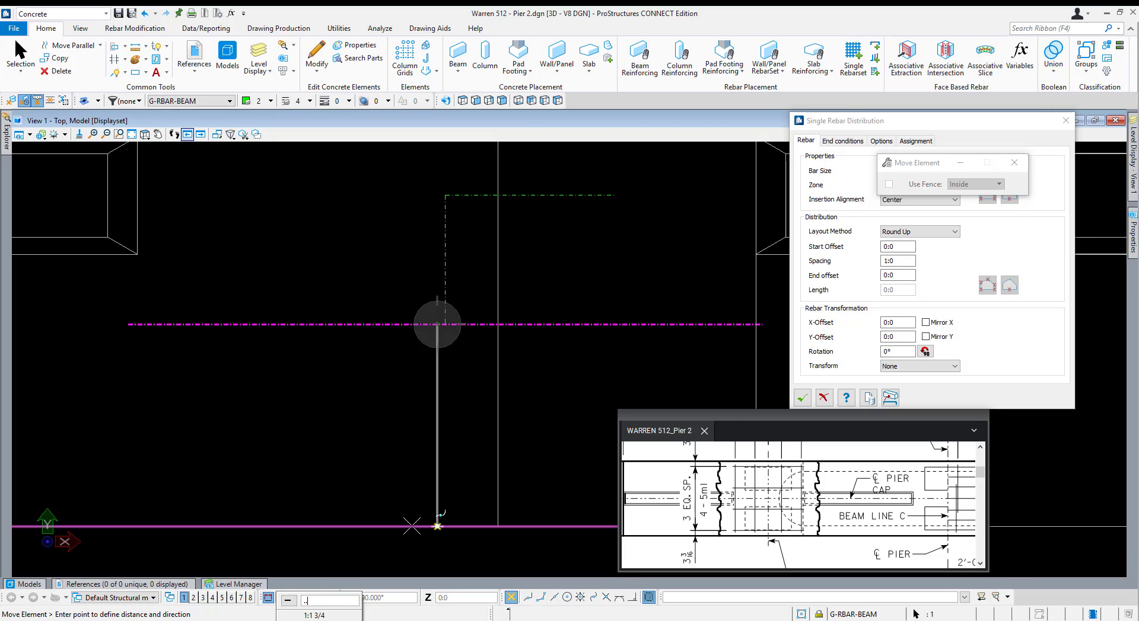
type("2")
left_click(411, 527)
right_click(415, 525)
scroll(447, 514, "down", 1)
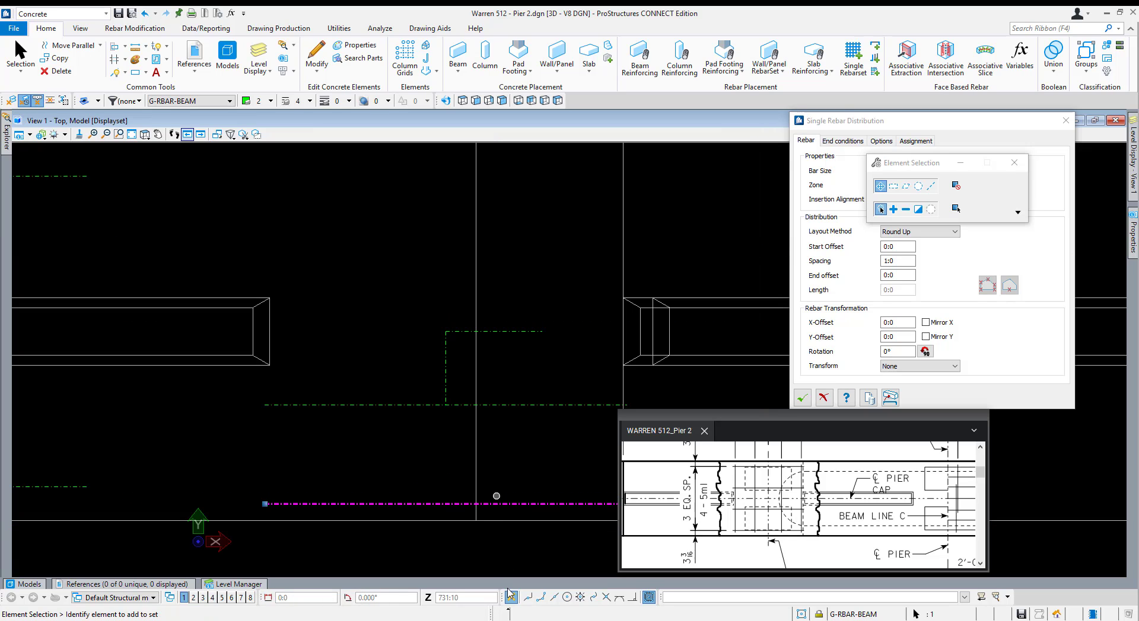
Copy that edge line straight across the cap to 2 inches inside the opposite side edge.
key("3")
key("1")
left_click(285, 504)
scroll(350, 208, "down", 1)
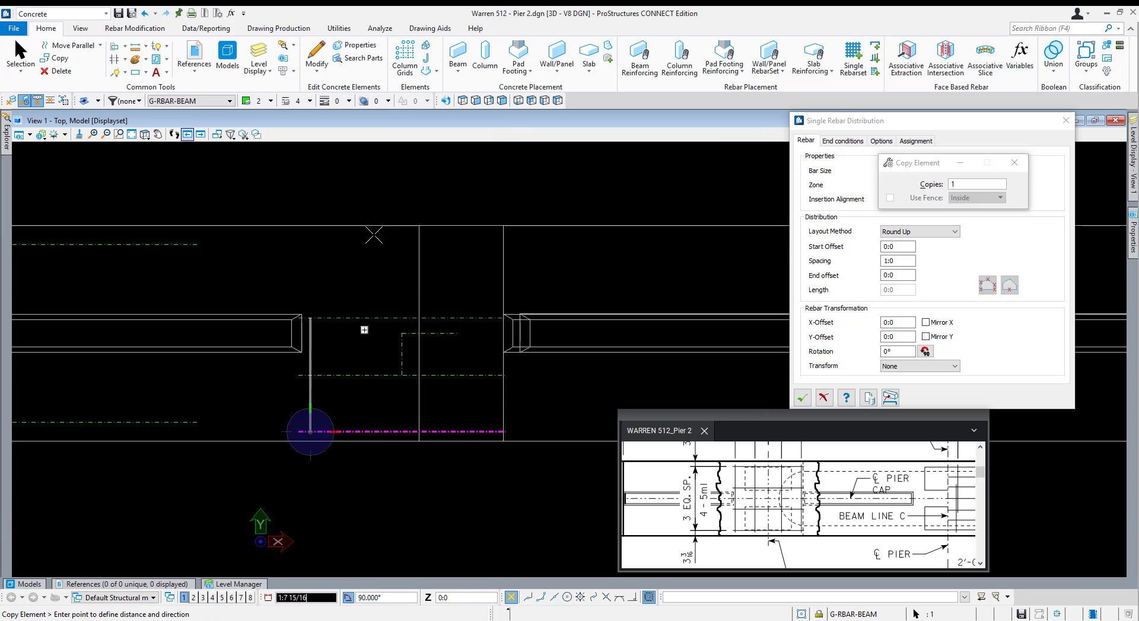
type("..2")
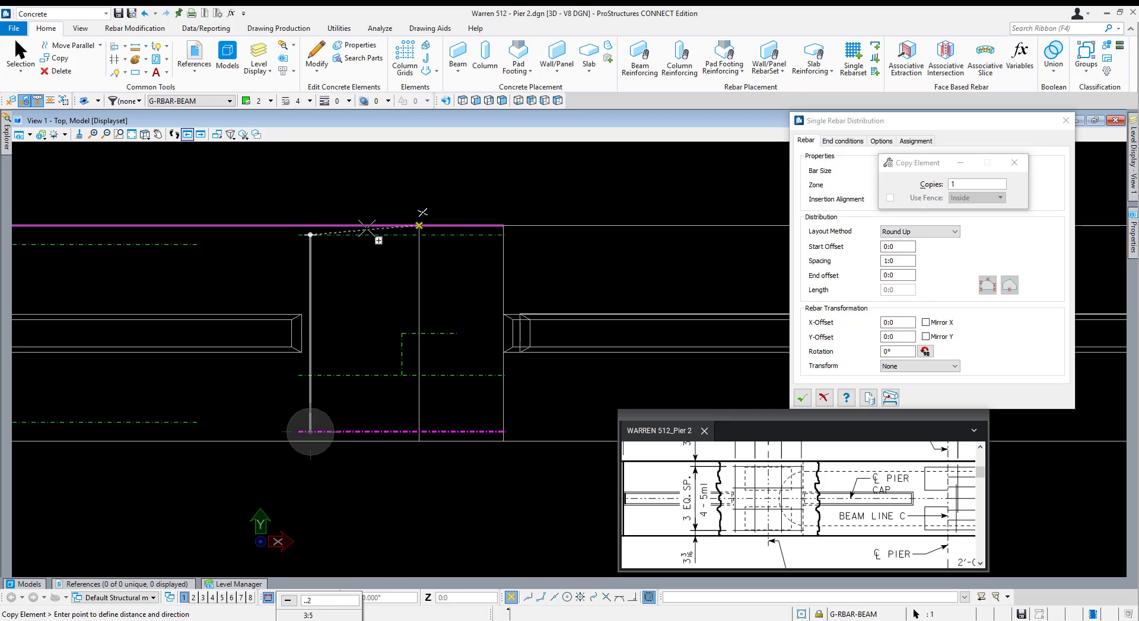
key("Return")
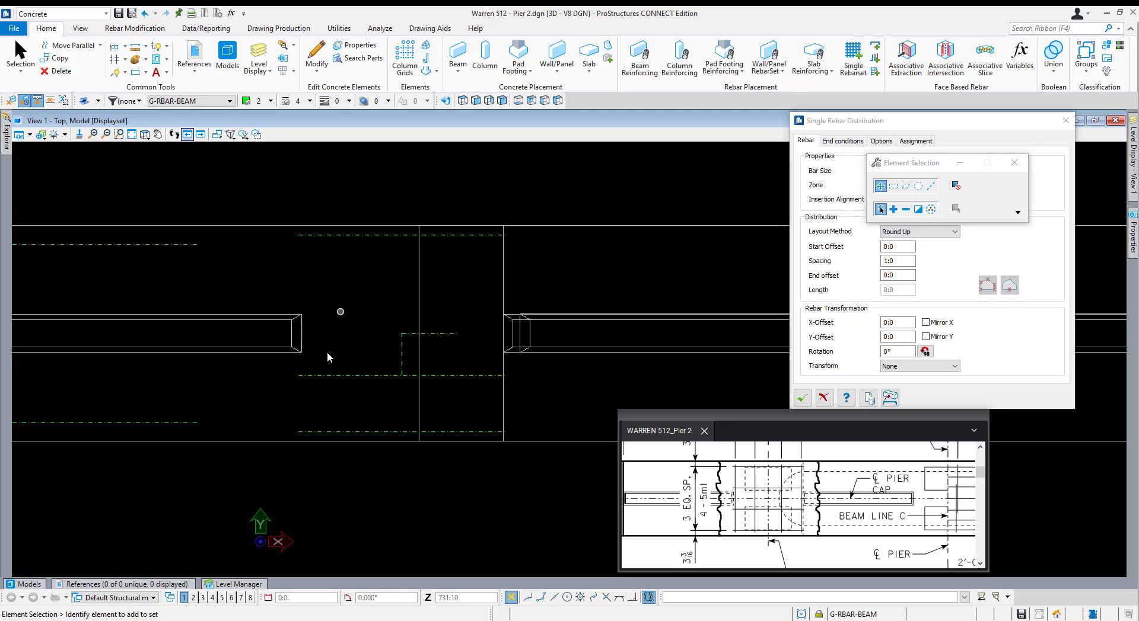
Move the lower 3:7 line across the cap in plan, stopping 3 3/16 inches inside the nearer side edge.
left_click(326, 375)
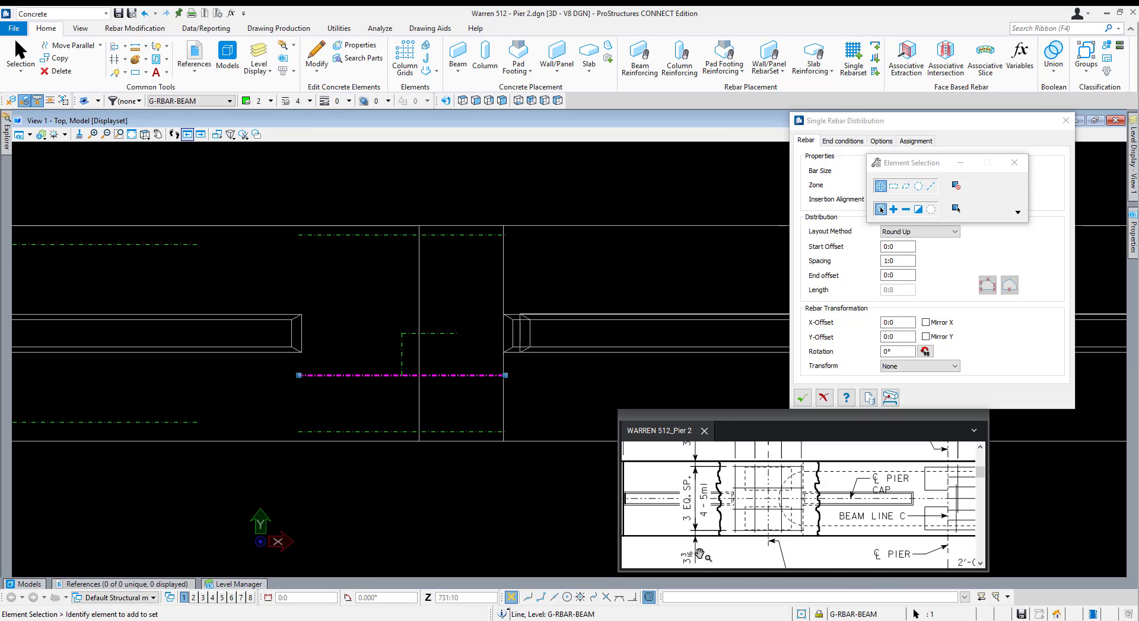
key("m")
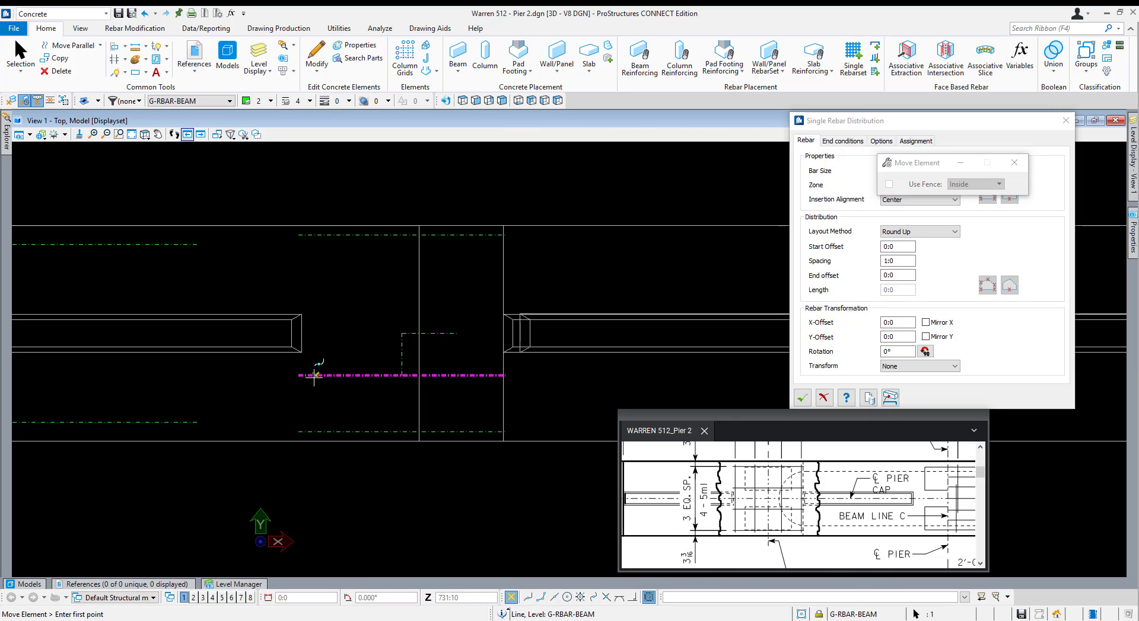
left_click(299, 375)
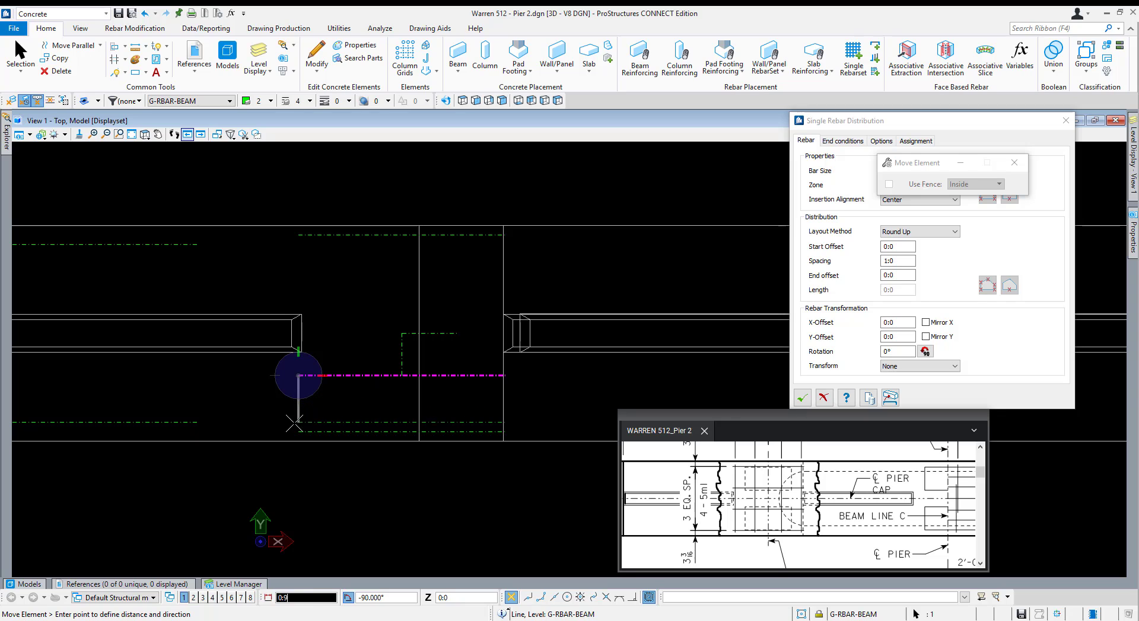
type("..3")
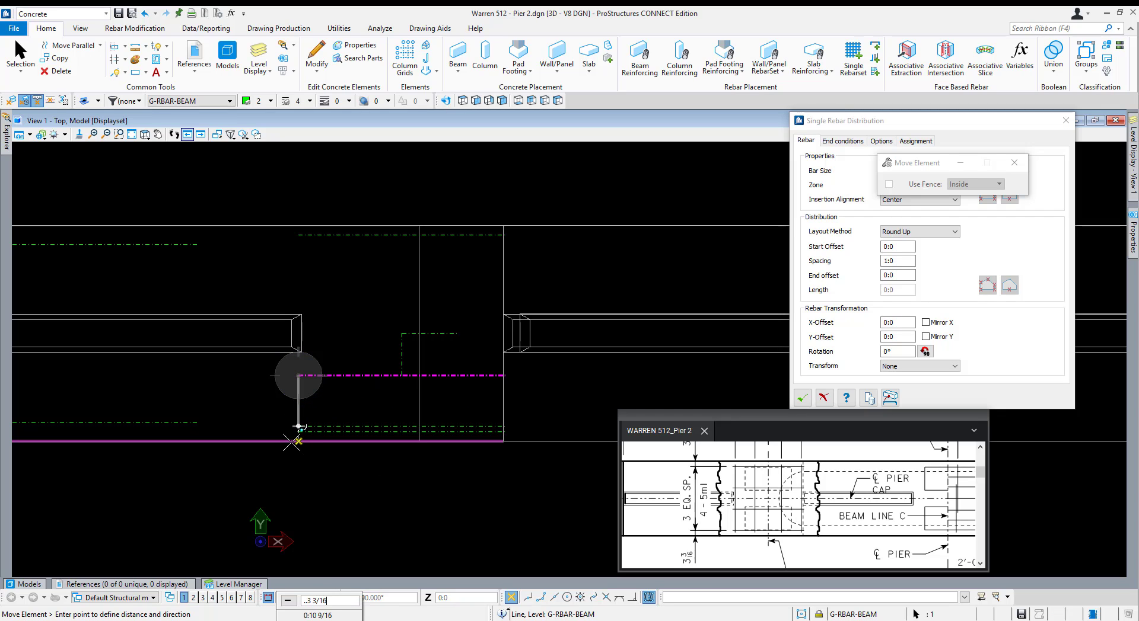
type(" 3/16")
key("Return")
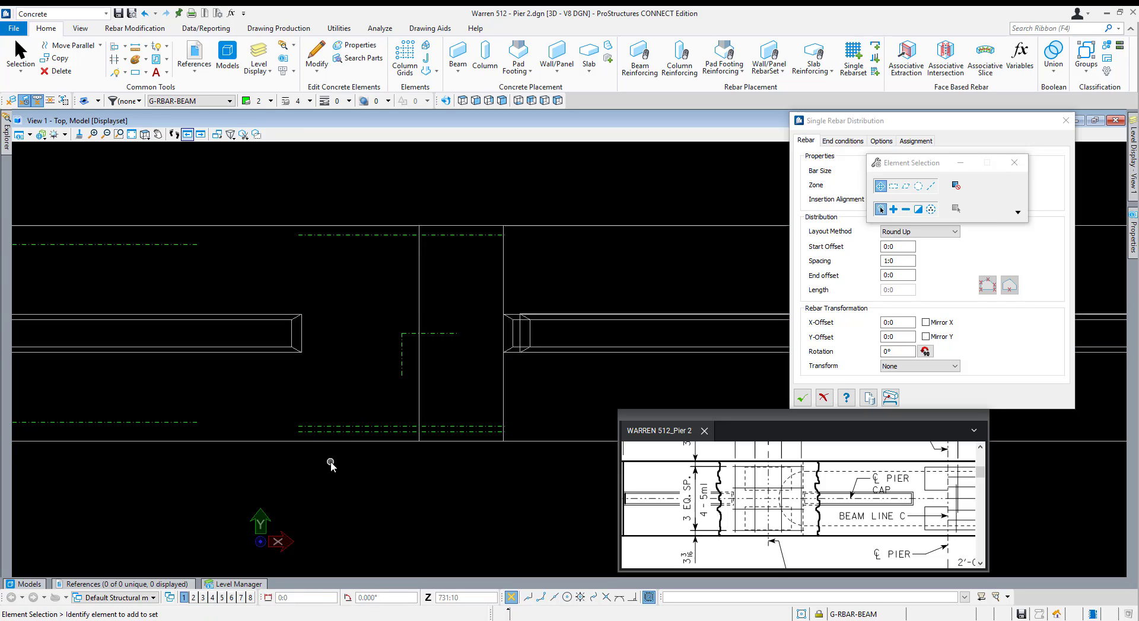
Draw a SmartLine from the moved line's end straight across the cap, 3:2 5/8 long, twice the distance to the centre reference line.
key("F5")
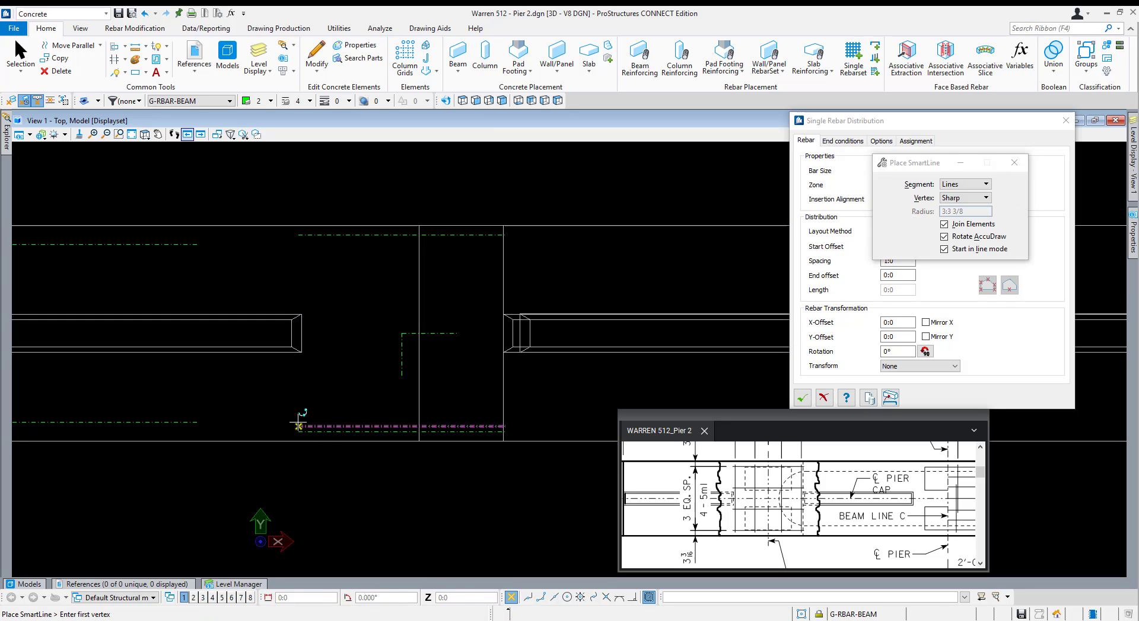
left_click(299, 426)
left_click(431, 333)
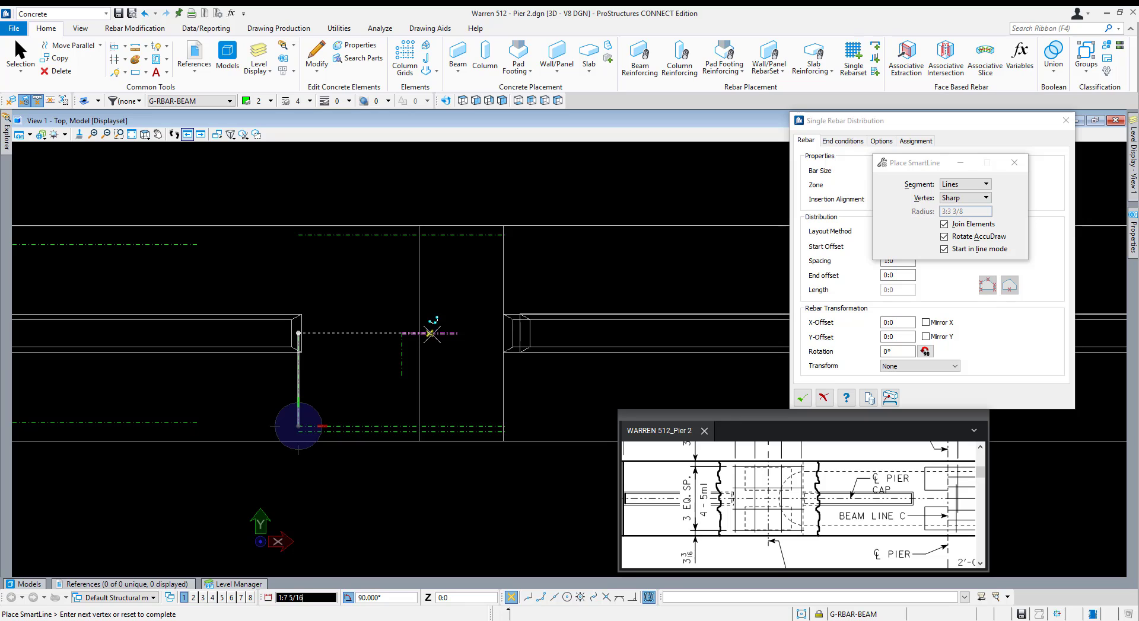
type("2")
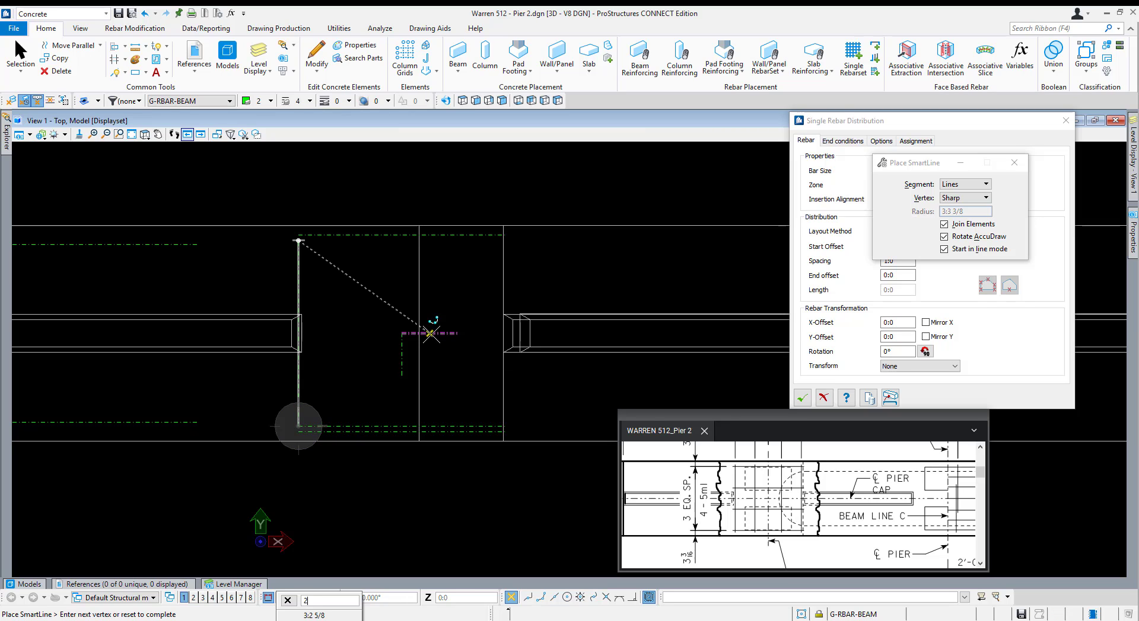
right_click(431, 333)
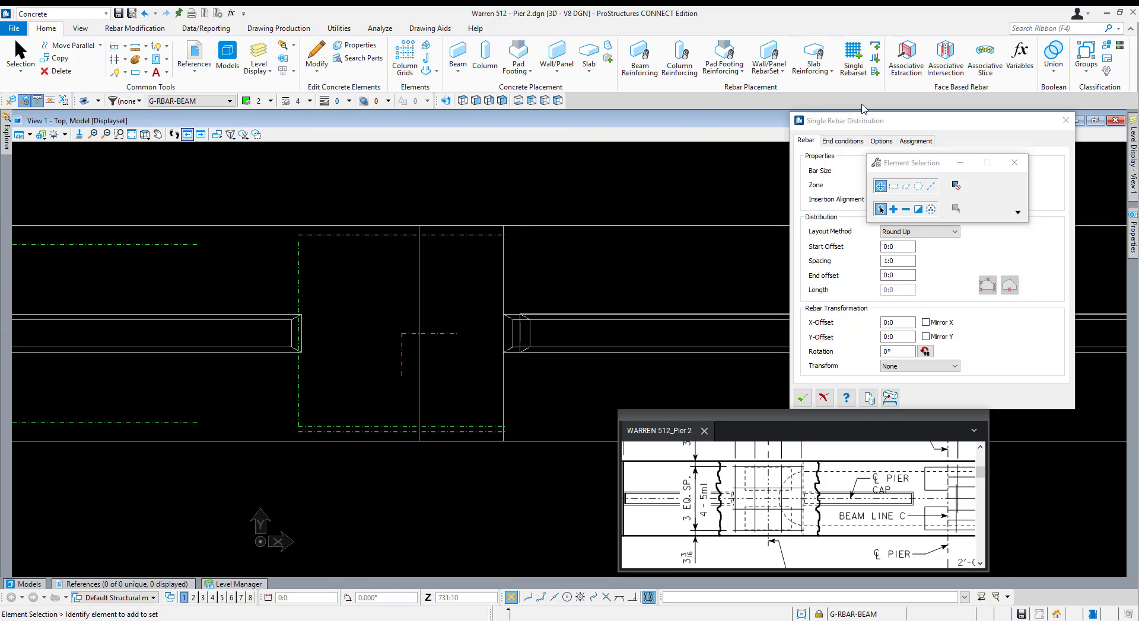
Set the single rebar distribution to bar size 5 with the start and end condition types both None.
left_click(817, 131)
left_click_drag(817, 129, 732, 140)
left_click(813, 185)
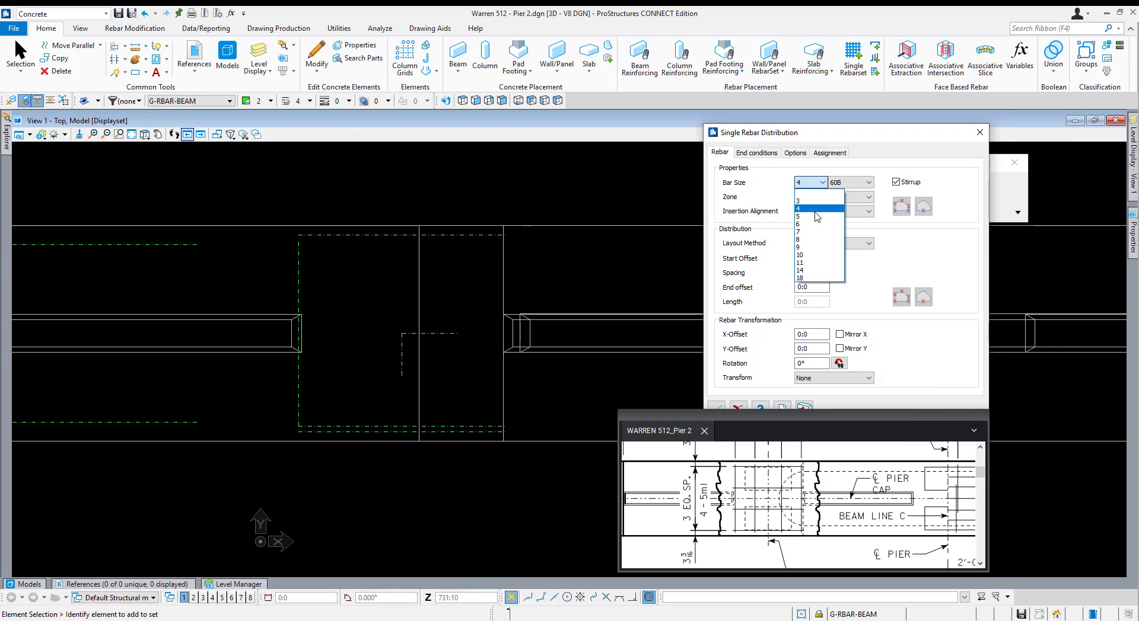
left_click(816, 204)
left_click(756, 152)
left_click(776, 185)
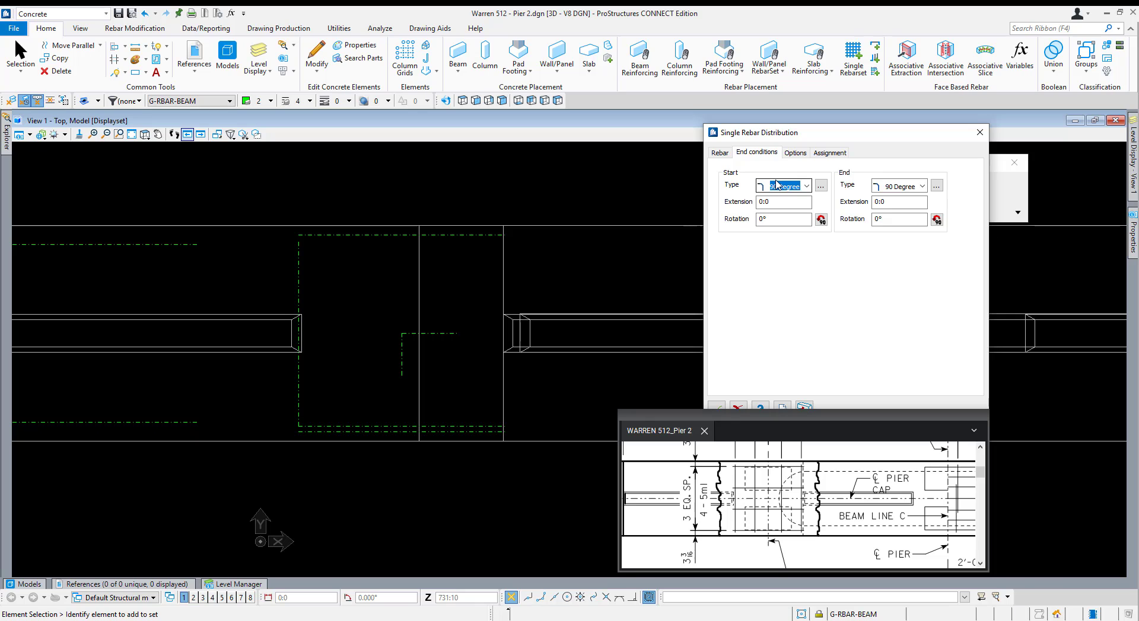
key("n")
key("Tab")
key("Tab")
key("Tab")
key("n")
key("Tab")
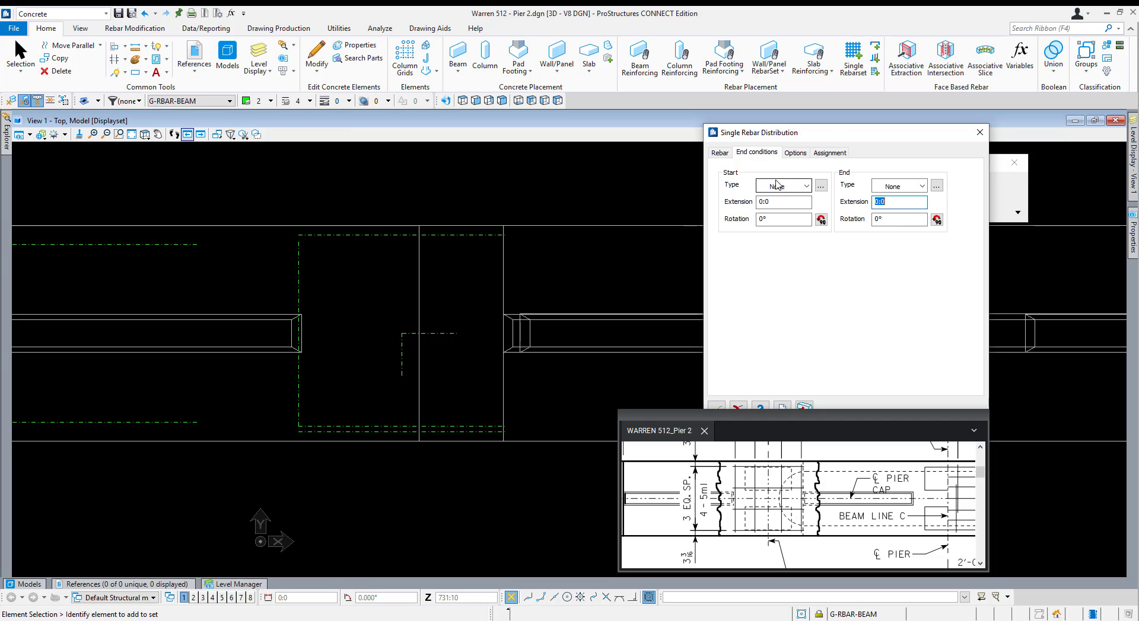
Assign the Rebar - Beam description to the single rebar distribution and return to its bar settings.
left_click(829, 154)
left_click(801, 267)
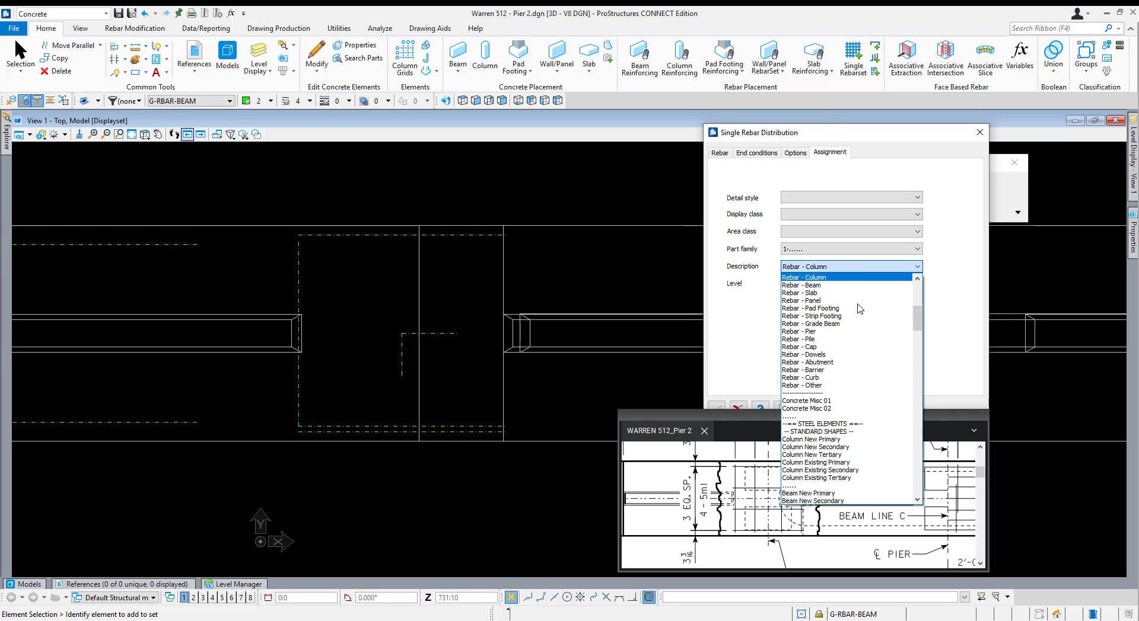
left_click(824, 285)
left_click(718, 155)
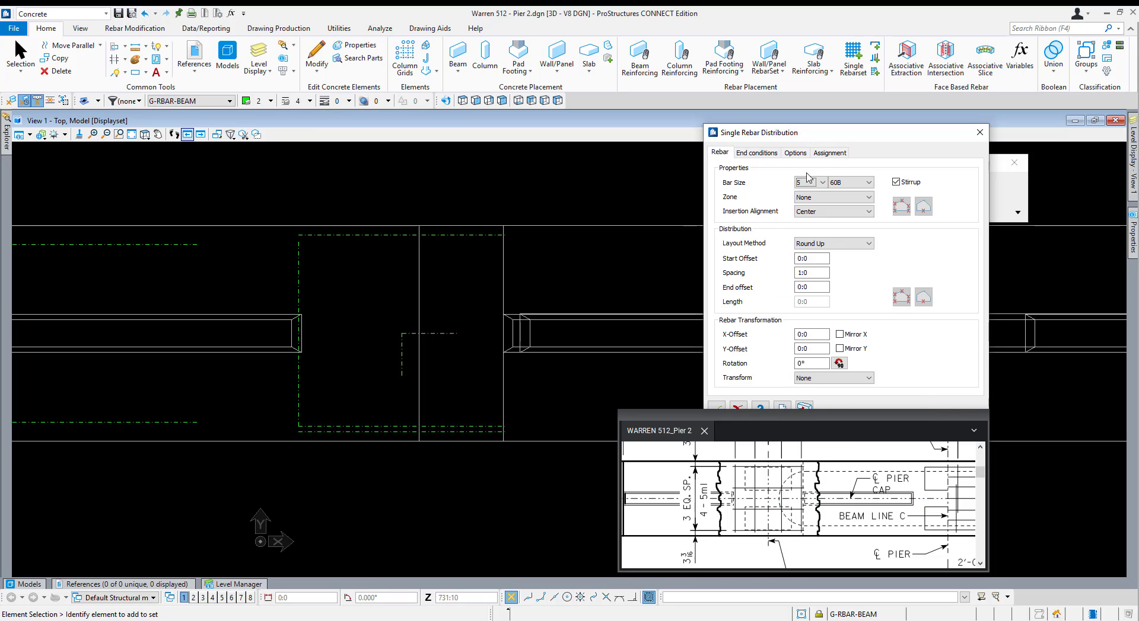
left_click(806, 274)
left_click_drag(807, 130, 764, 67)
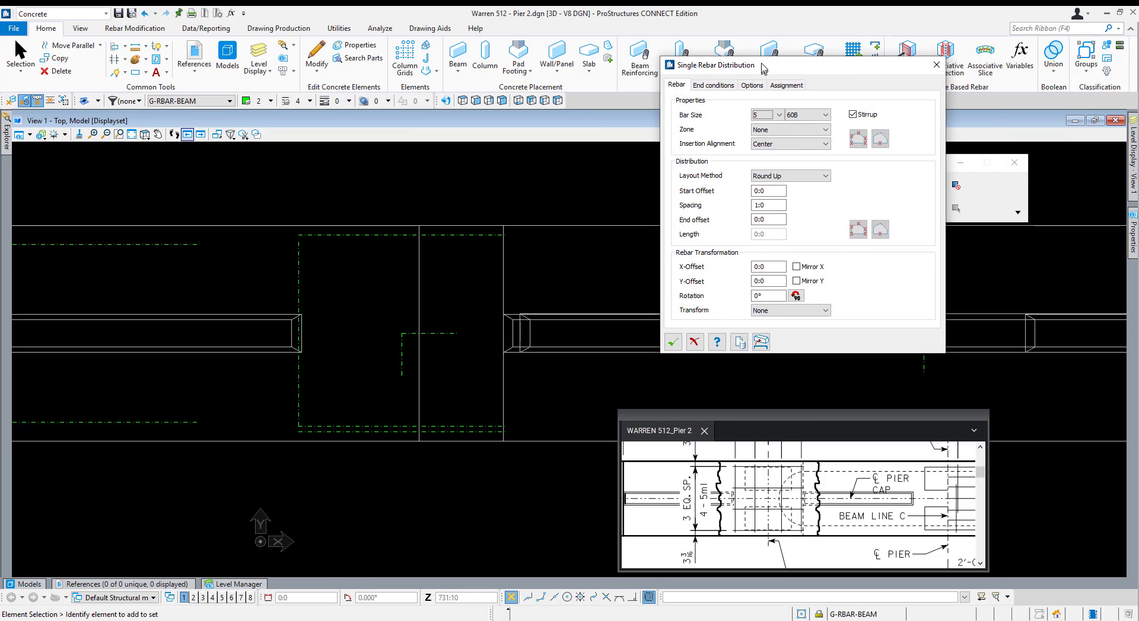
Attach the rebar to the cap beam, with the 3 3/16 inch offset line as bar shape and the cross line as distribution path.
left_click(764, 344)
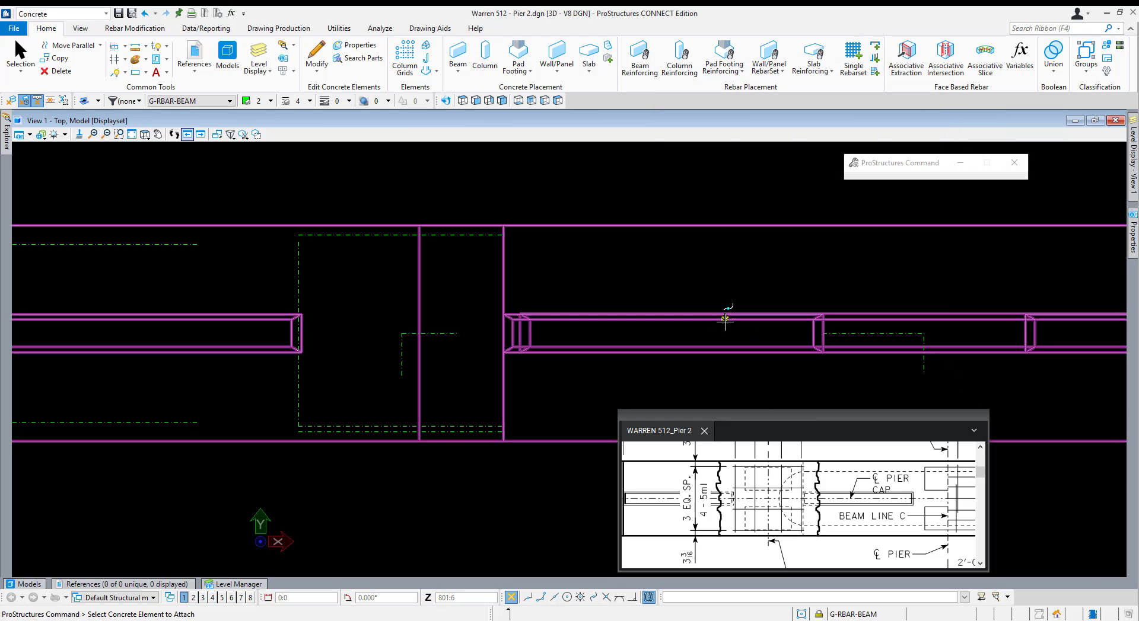
left_click(722, 323)
left_click(880, 140)
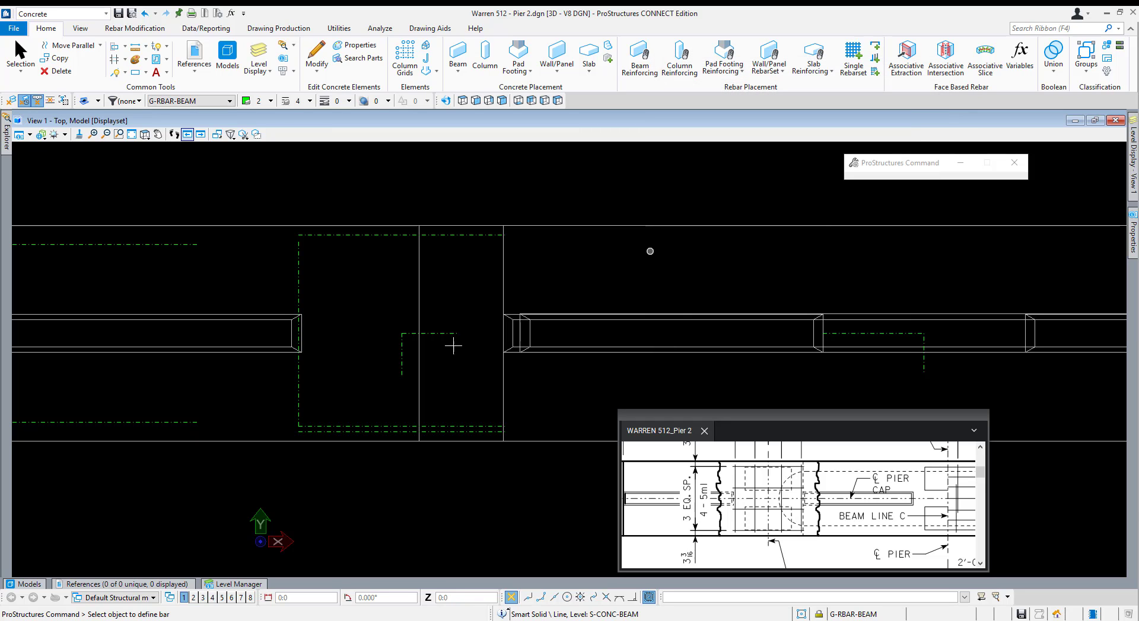
left_click(350, 420)
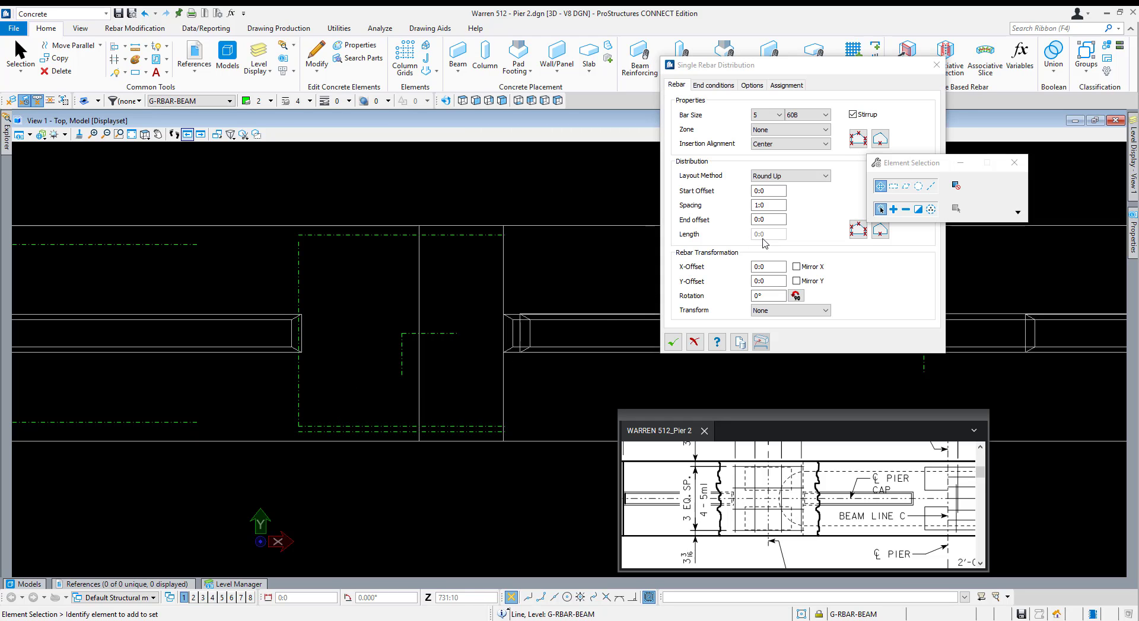
left_click(881, 231)
left_click(298, 400)
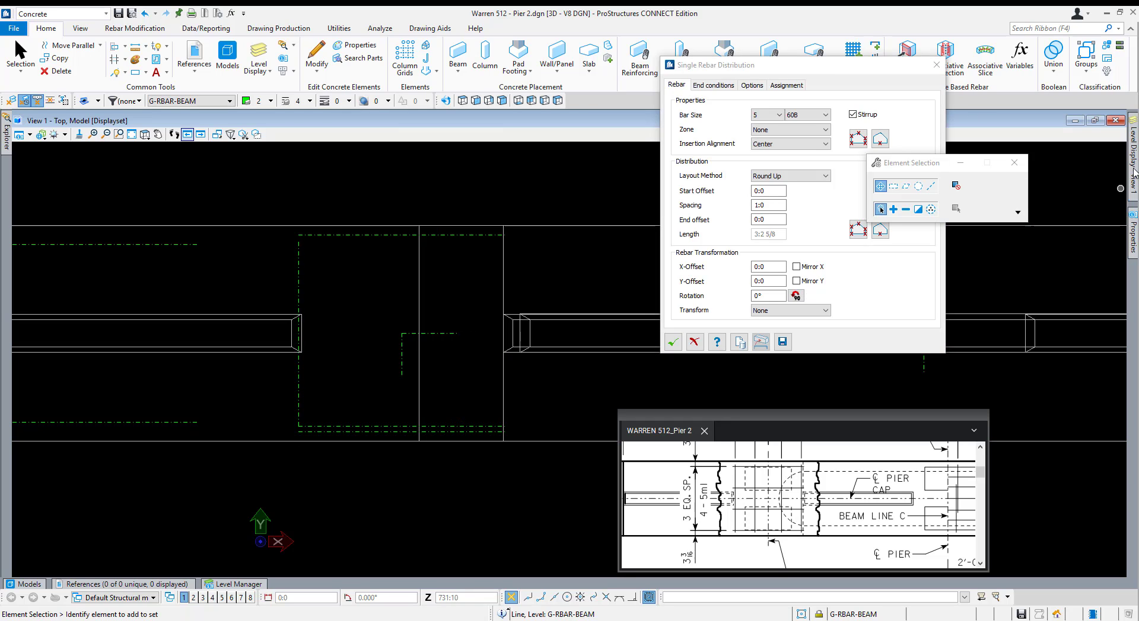
Change the bar set's description to Rebar - Slab and check the bars' position in the front and top views.
mouse_move(1131, 178)
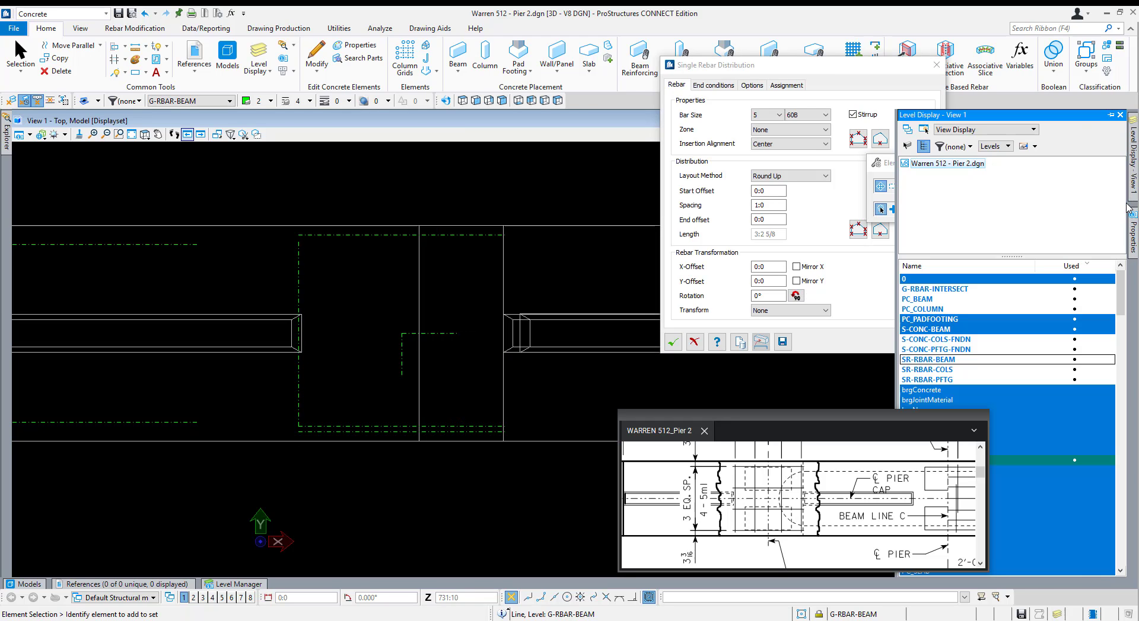
left_click(786, 85)
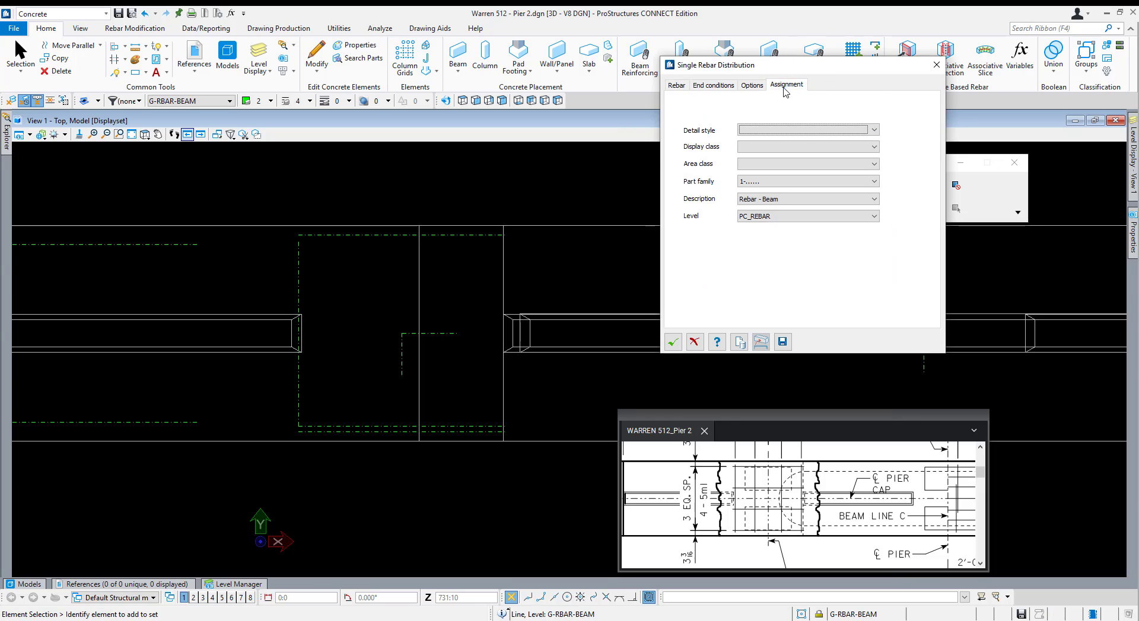
left_click(779, 200)
scroll(779, 205, "up", 1)
left_click(762, 217)
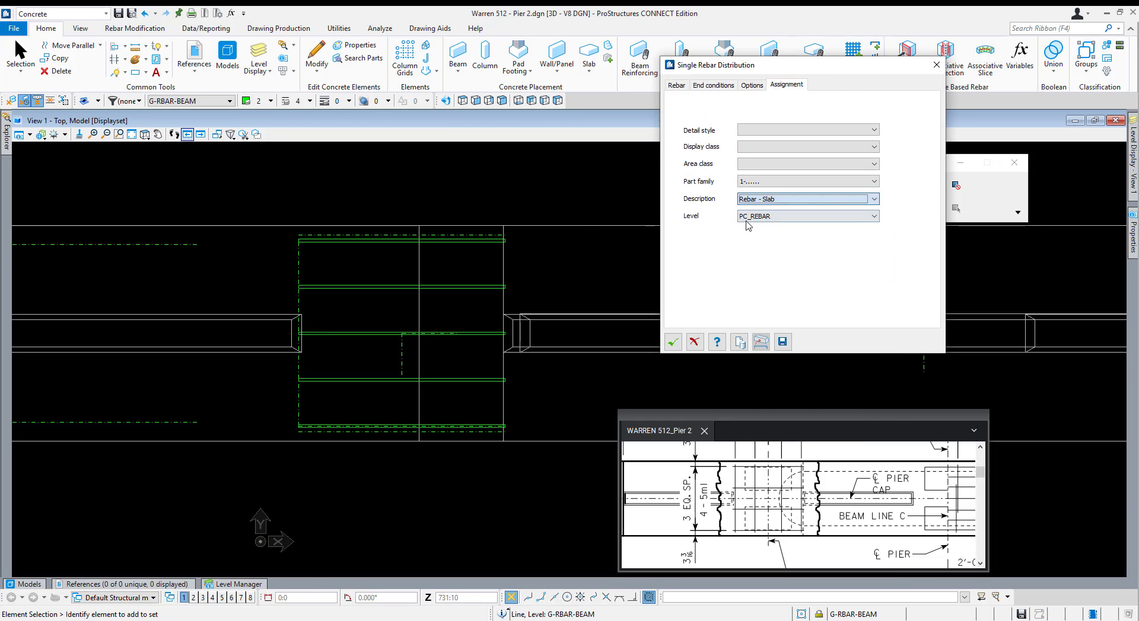
scroll(486, 254, "up", 3)
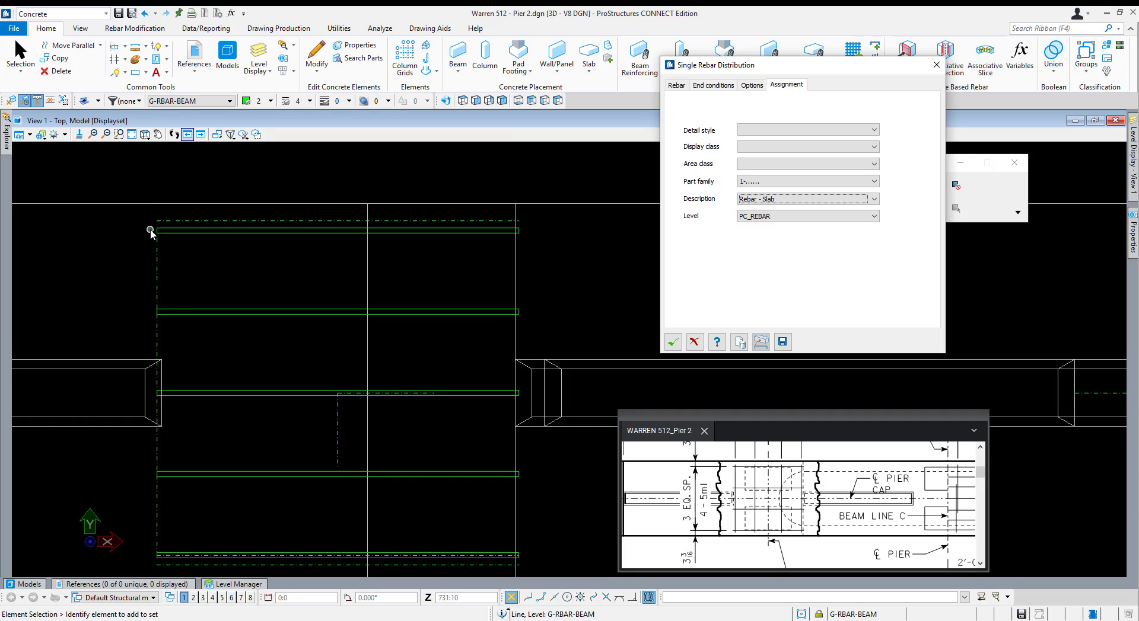
left_click(475, 102)
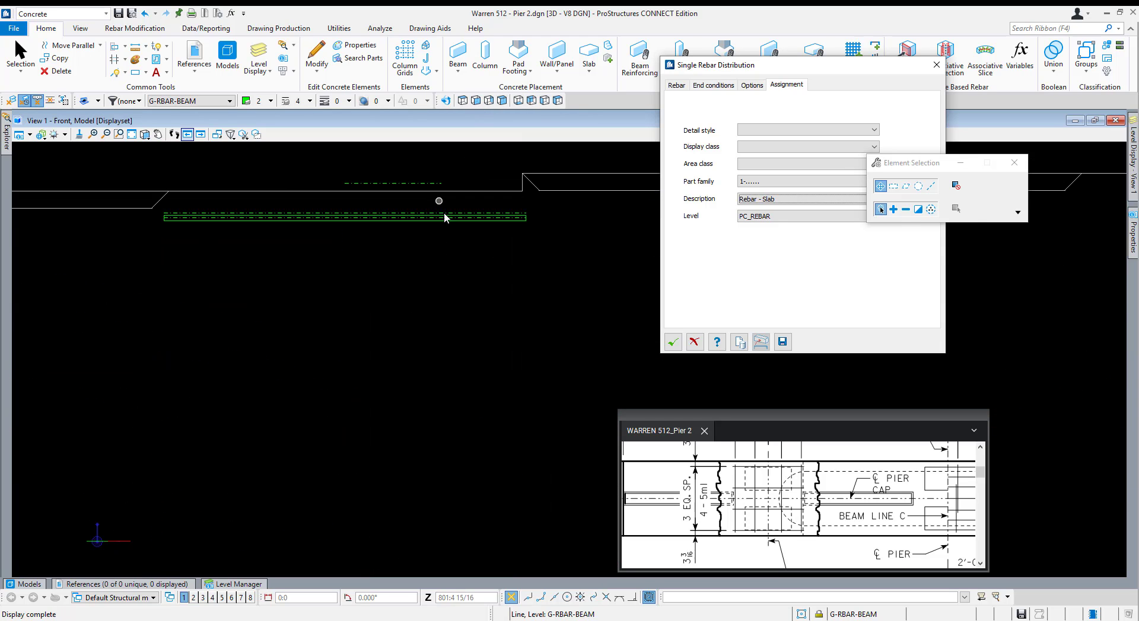
left_click(462, 101)
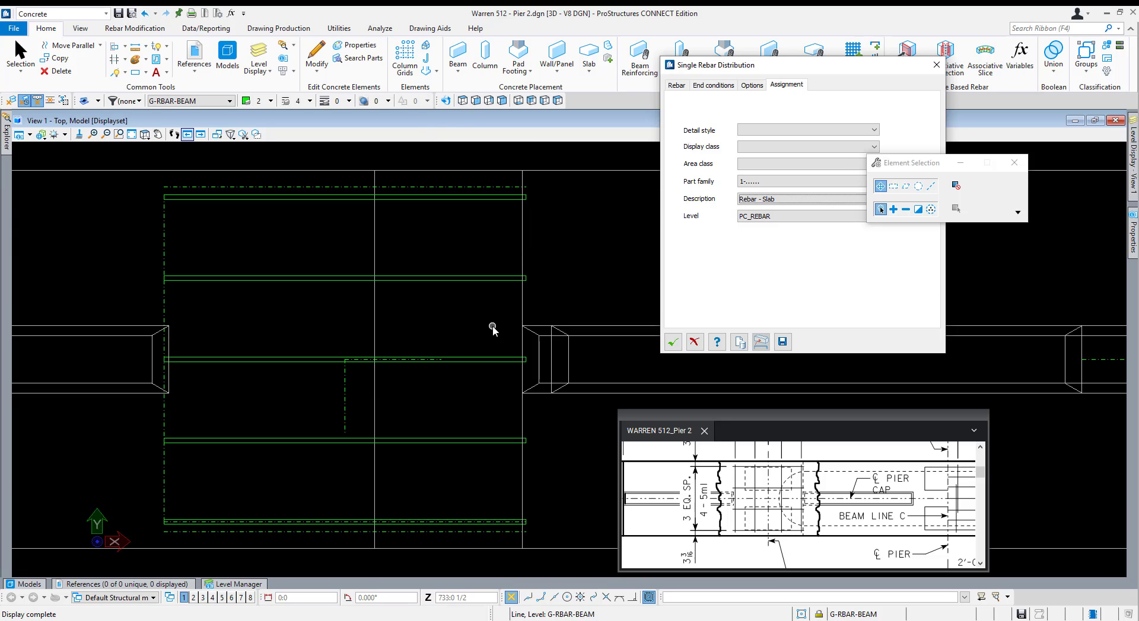
scroll(205, 387, "down", 2)
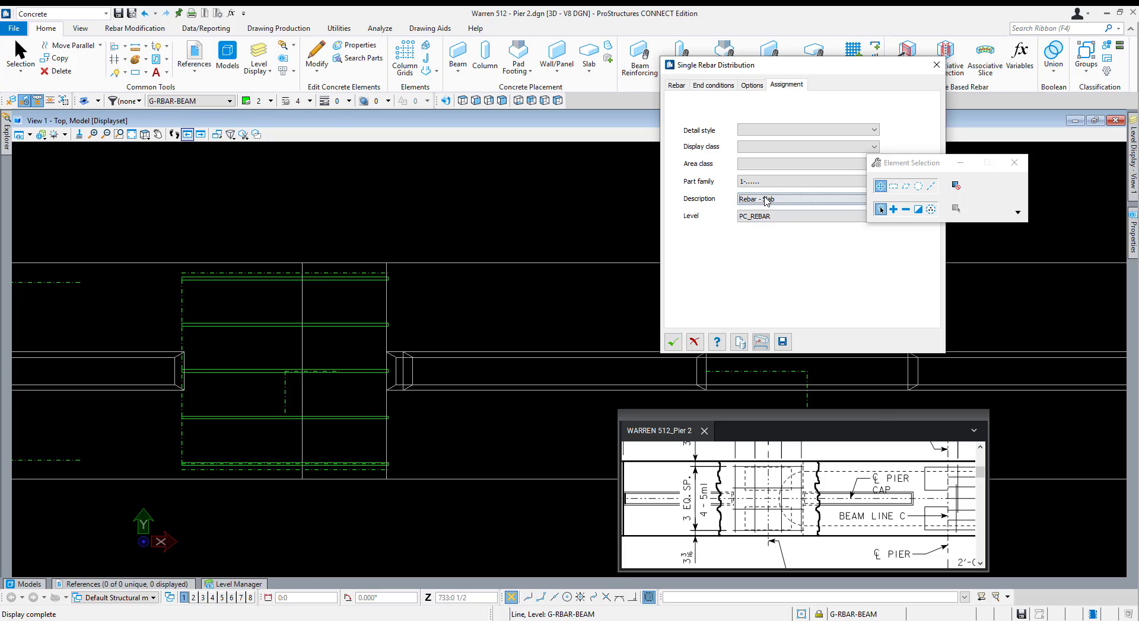
Assign the Rebar - Column description to the bar set and accept the single rebar distribution.
left_click(800, 199)
left_click(769, 219)
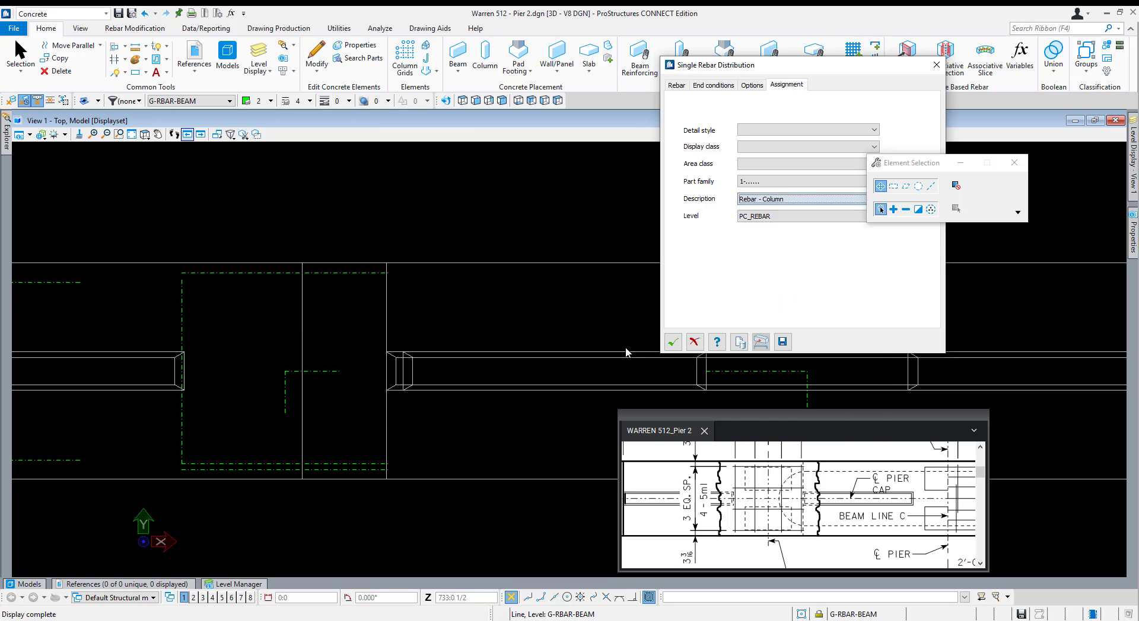
left_click(673, 343)
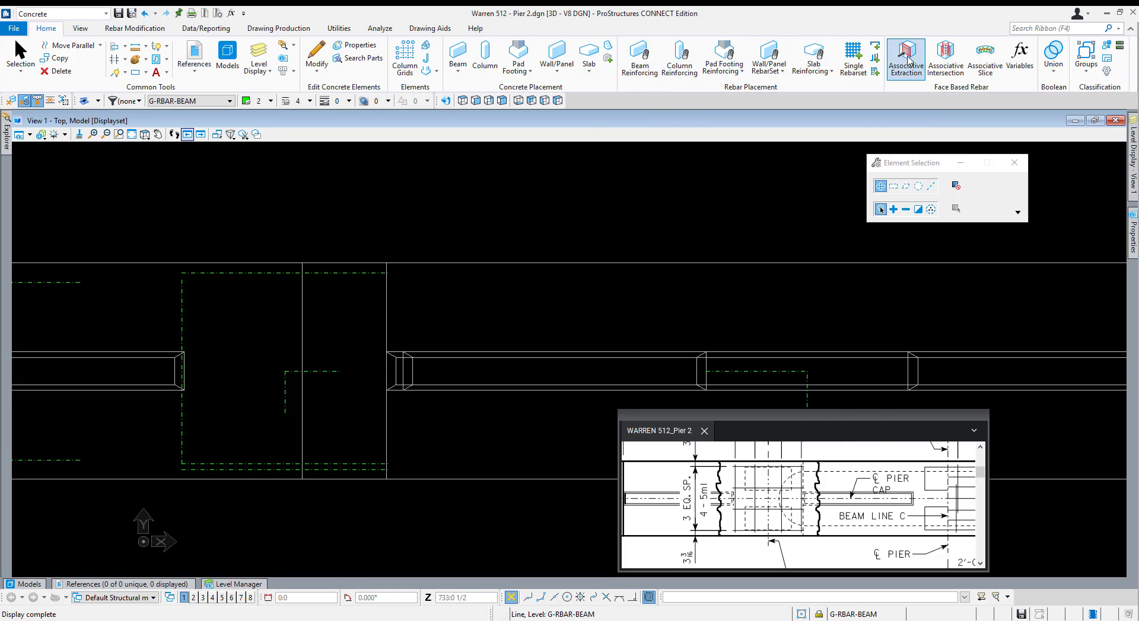
Start an Irregular Dispatch Reinforcing and set both end conditions to 90 Degree Hook.
left_click(875, 71)
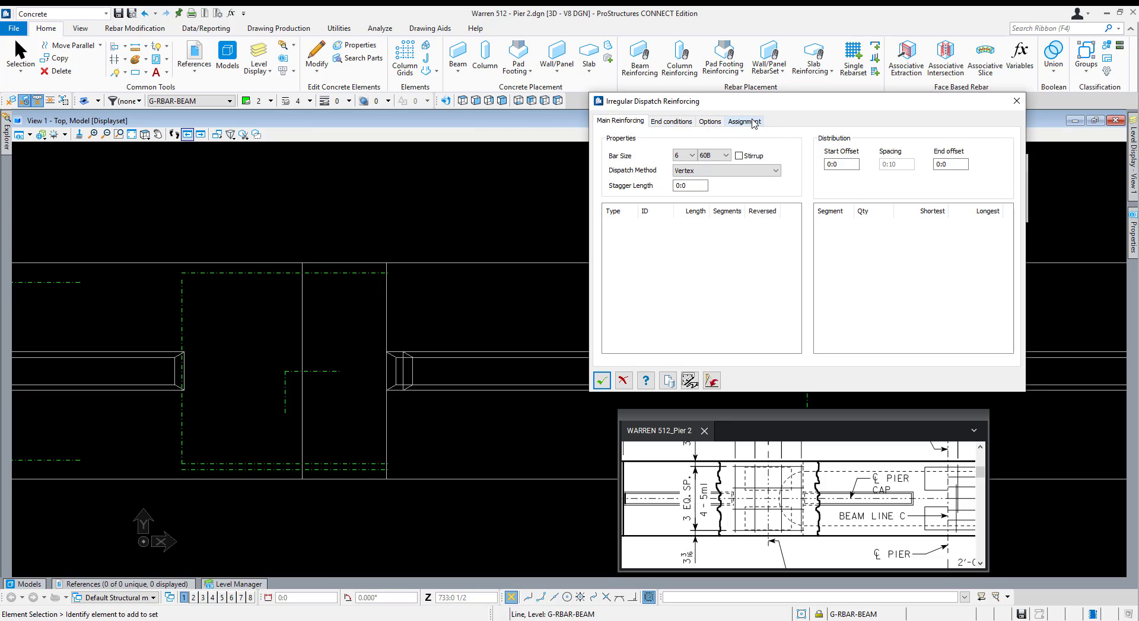
left_click(744, 122)
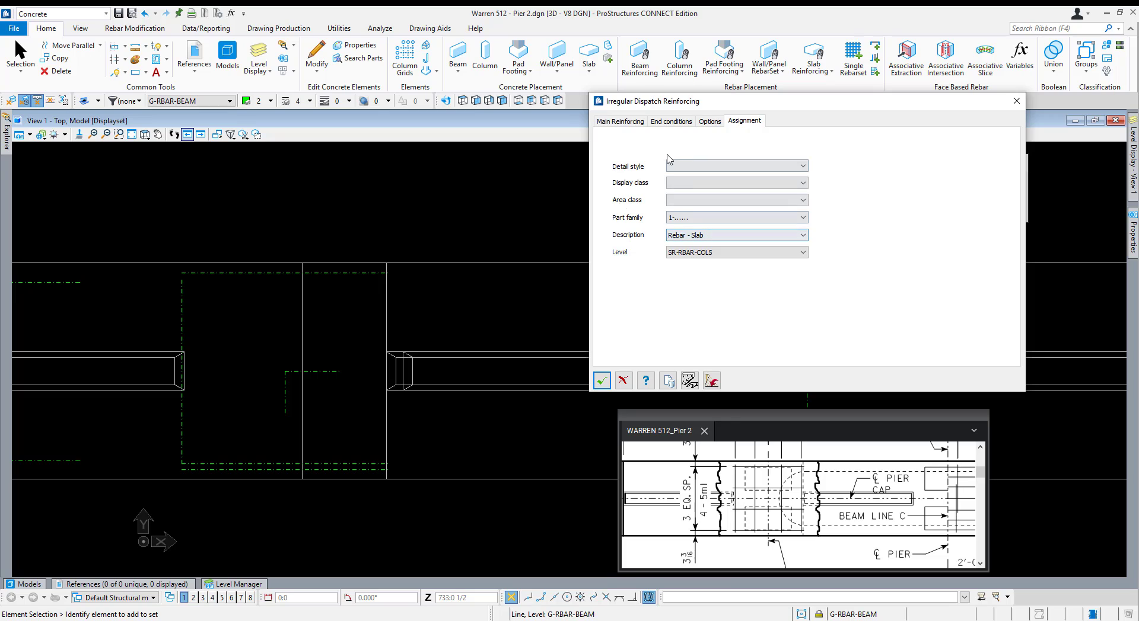
left_click(633, 122)
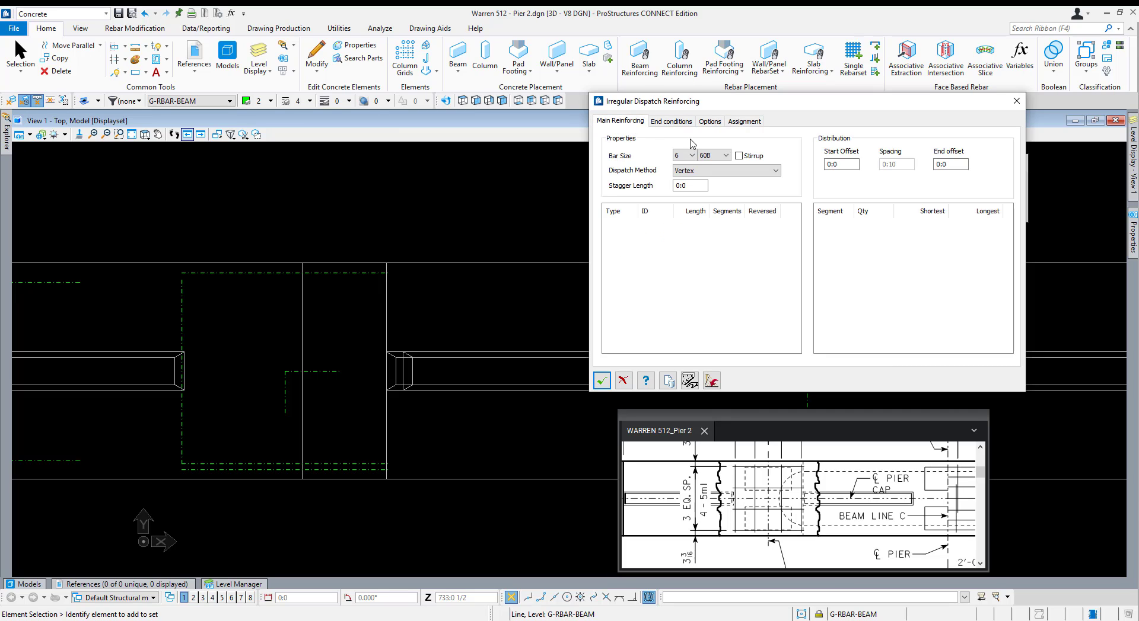
left_click(671, 121)
left_click(688, 152)
key("9")
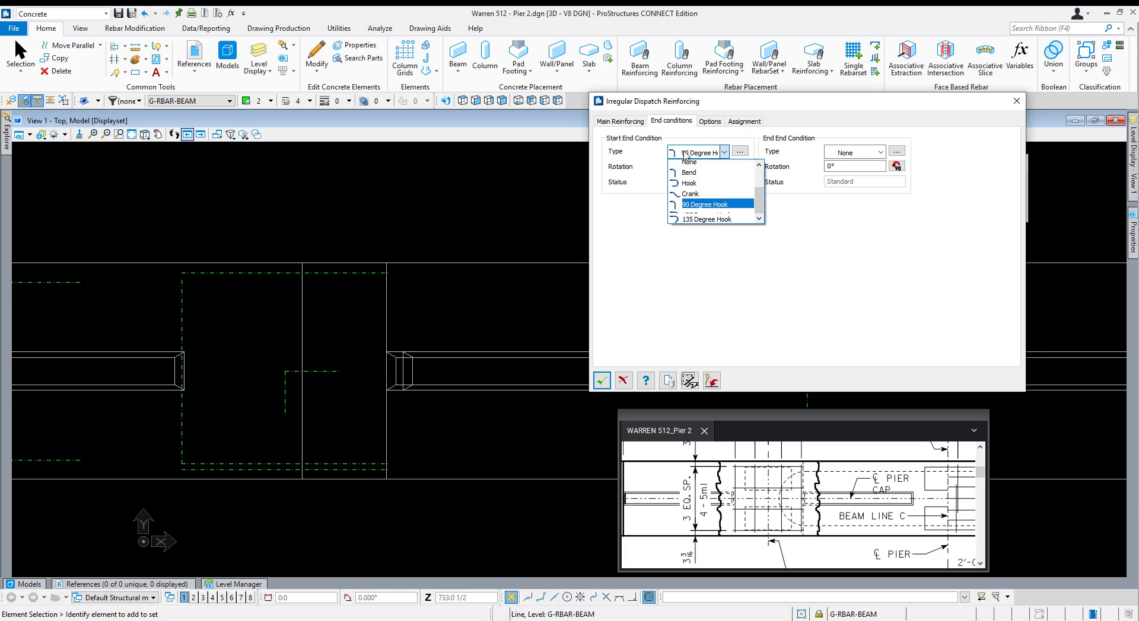
key("Tab")
key("Tab")
key("9")
key("Tab")
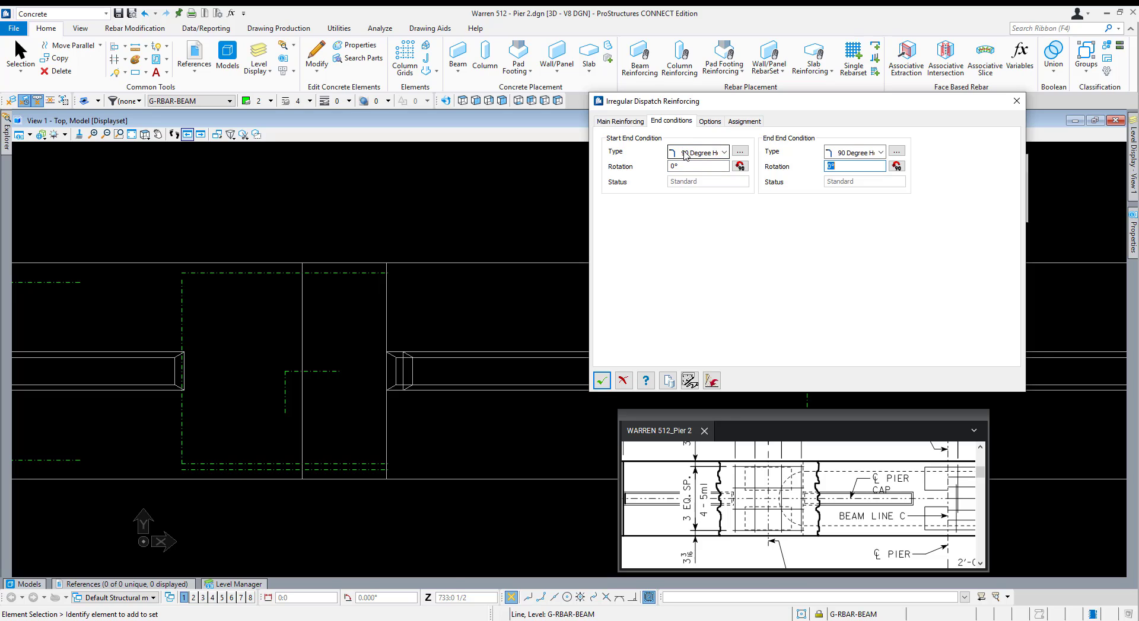
Set the irregular dispatch's bar size to 5 and its dispatch method to Spacing.
left_click(626, 123)
left_click(684, 159)
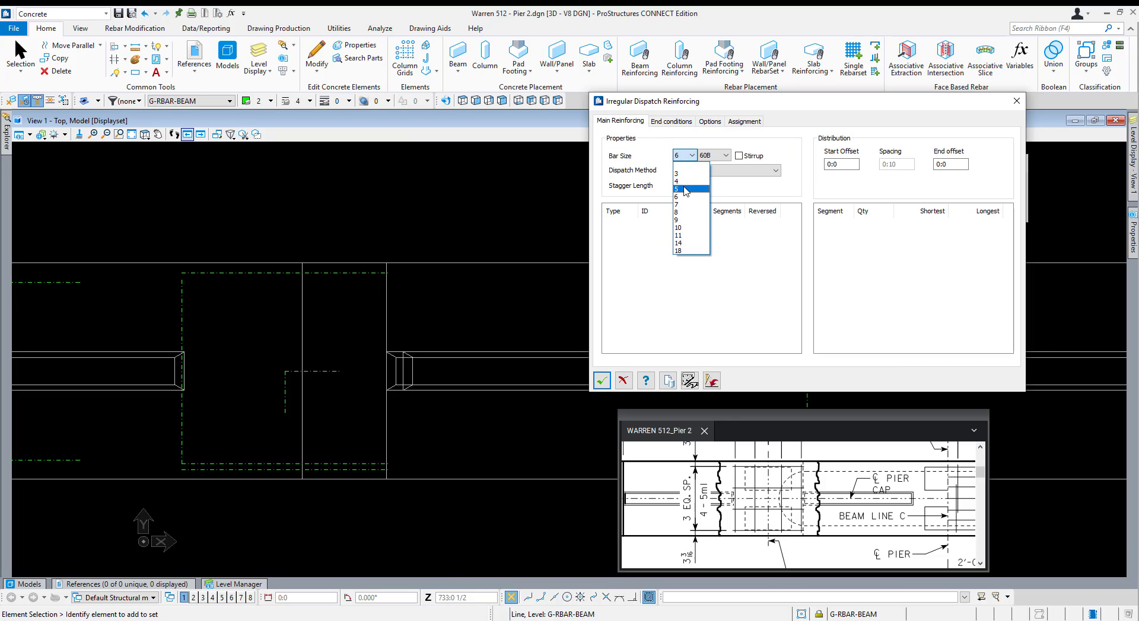
left_click(682, 182)
left_click(695, 170)
left_click(697, 188)
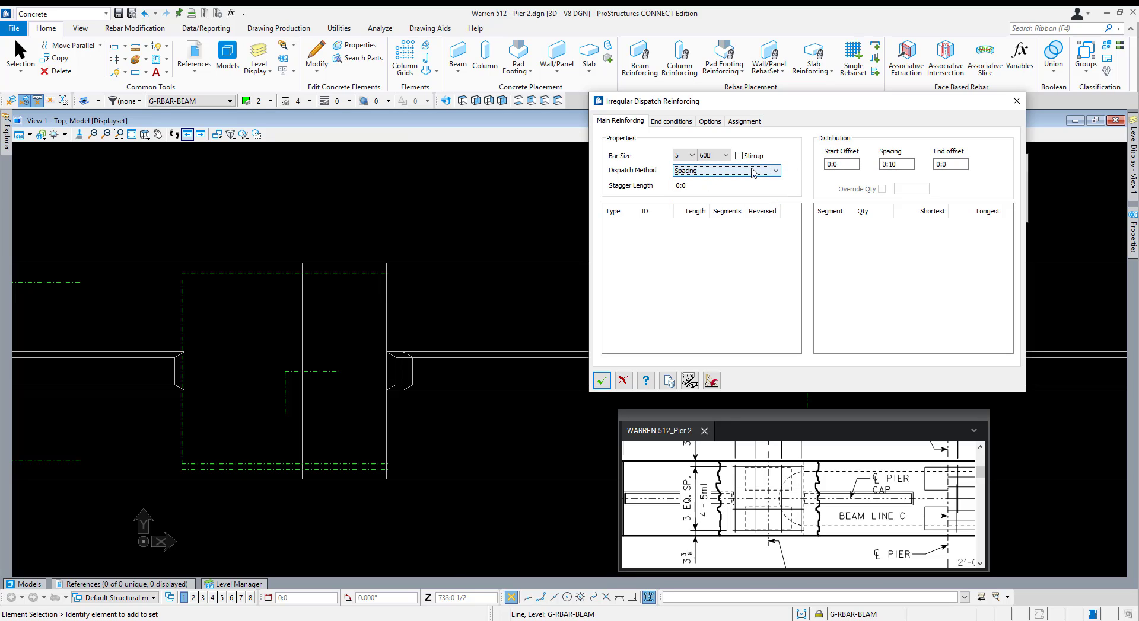
Check the 5n1 spacing on the plan and draw a 0:8 tick line down from the upper reference line, 0:8 from its left end.
left_click_drag(747, 479, 749, 514)
scroll(774, 515, "down", 2)
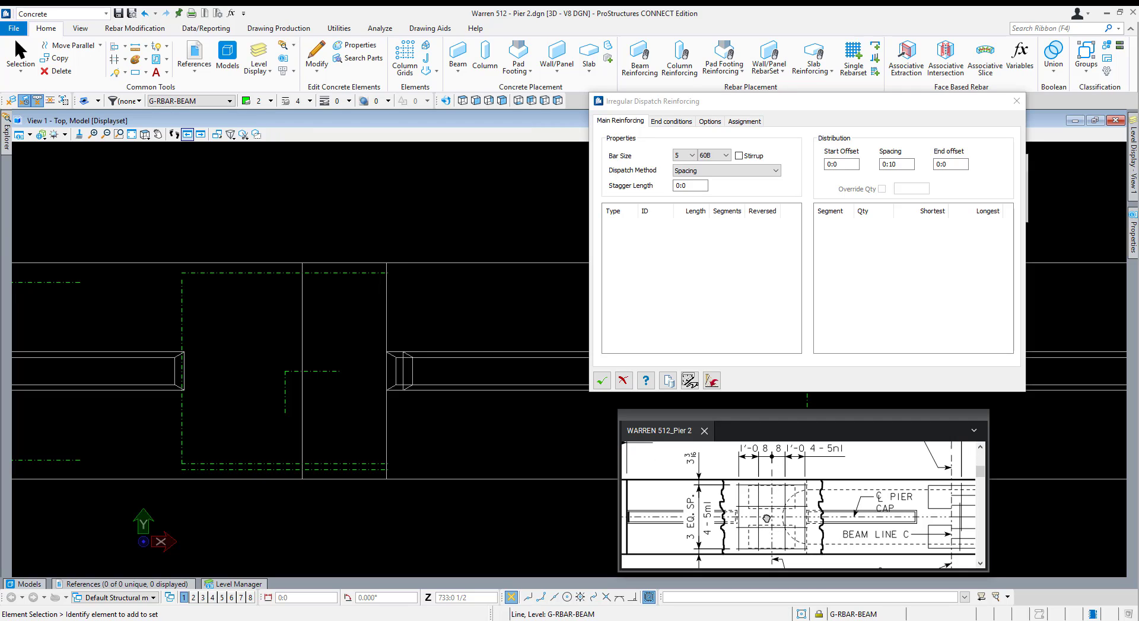
scroll(762, 541, "up", 2, "ctrl")
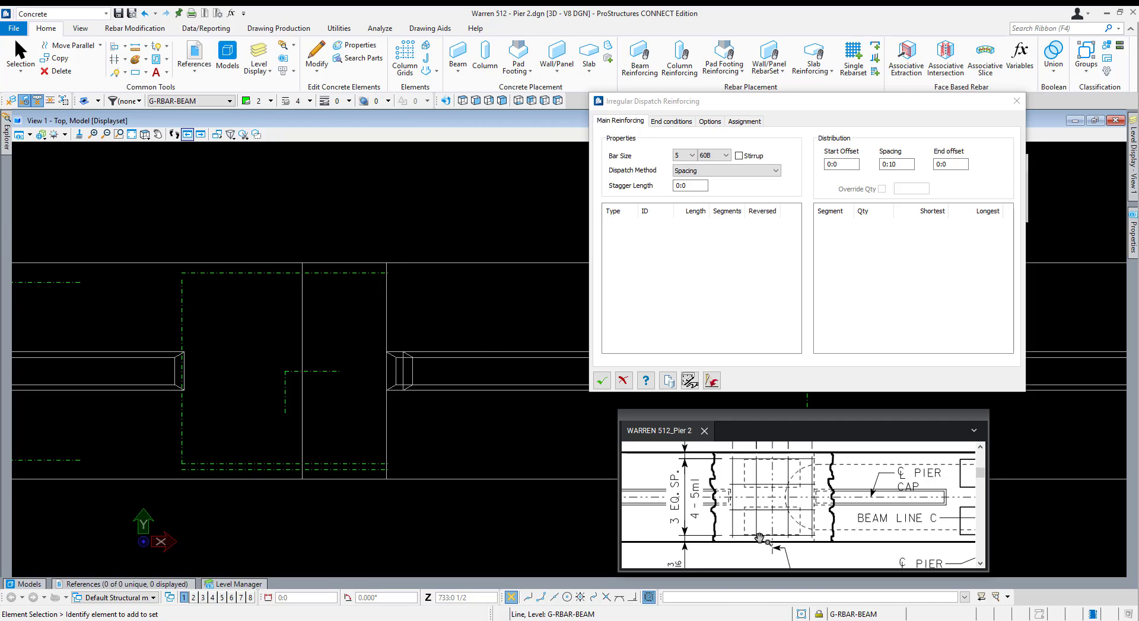
left_click(334, 272)
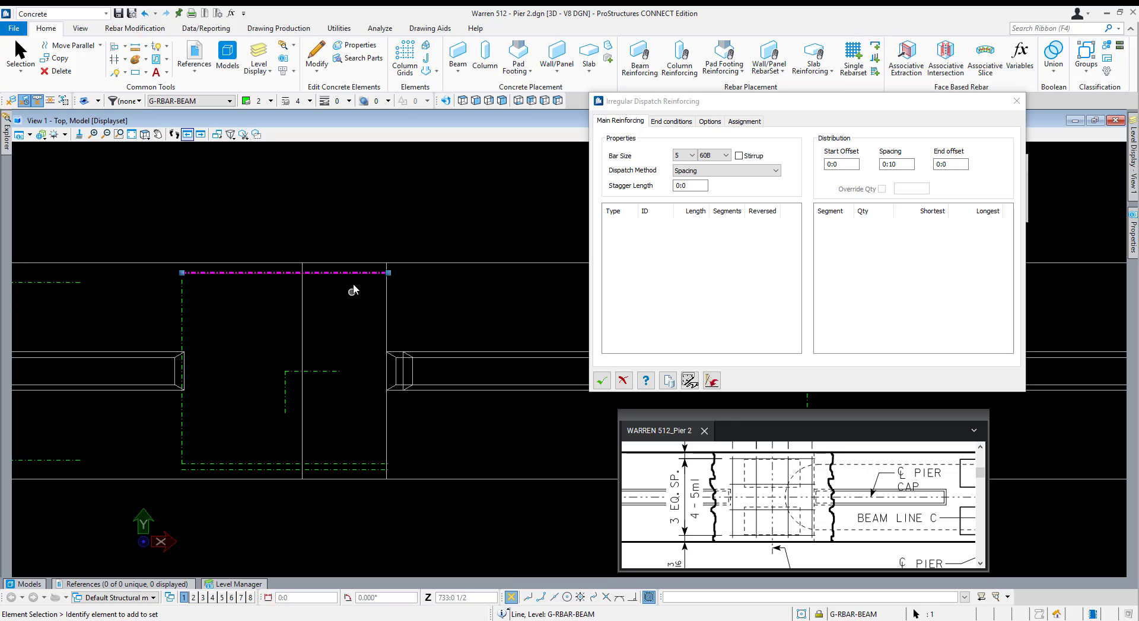
left_click(361, 297)
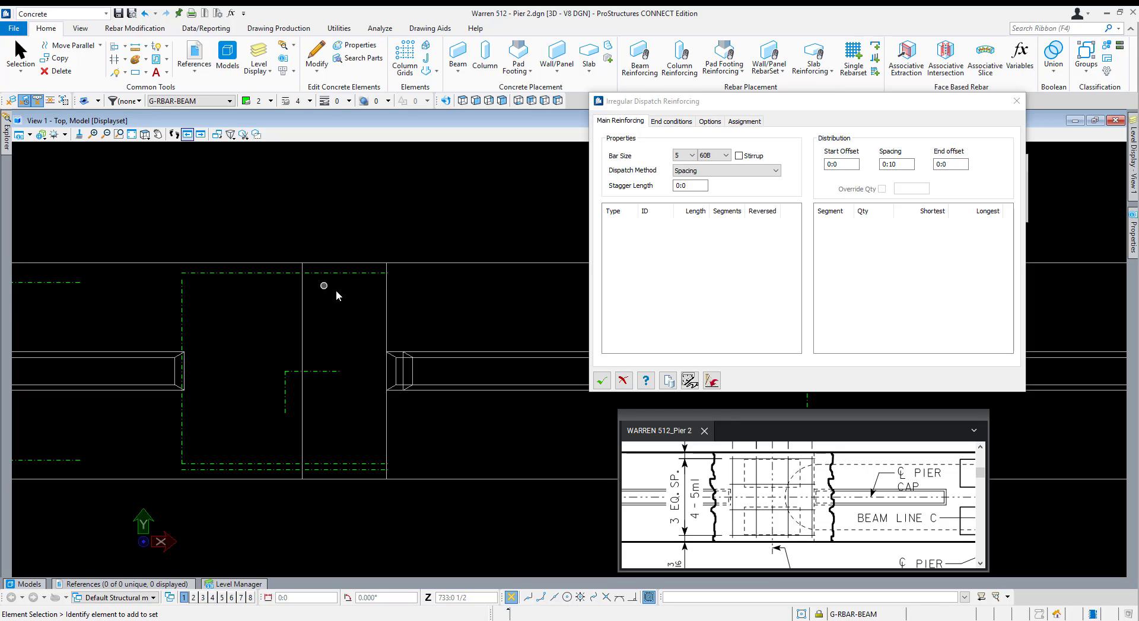
key("F2")
type("o")
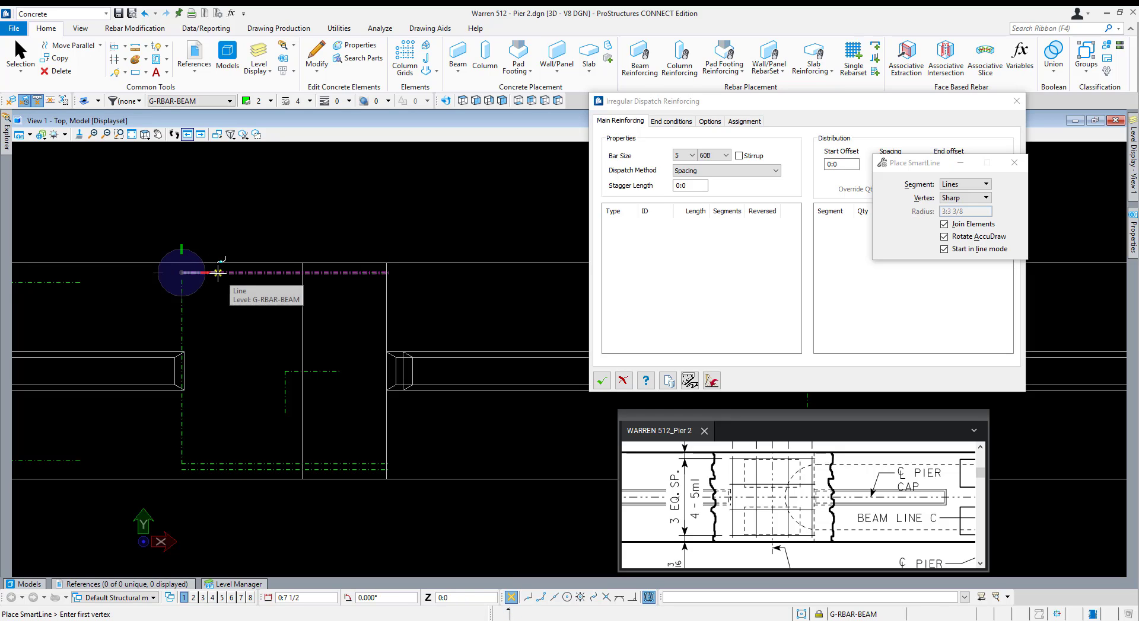
type("007")
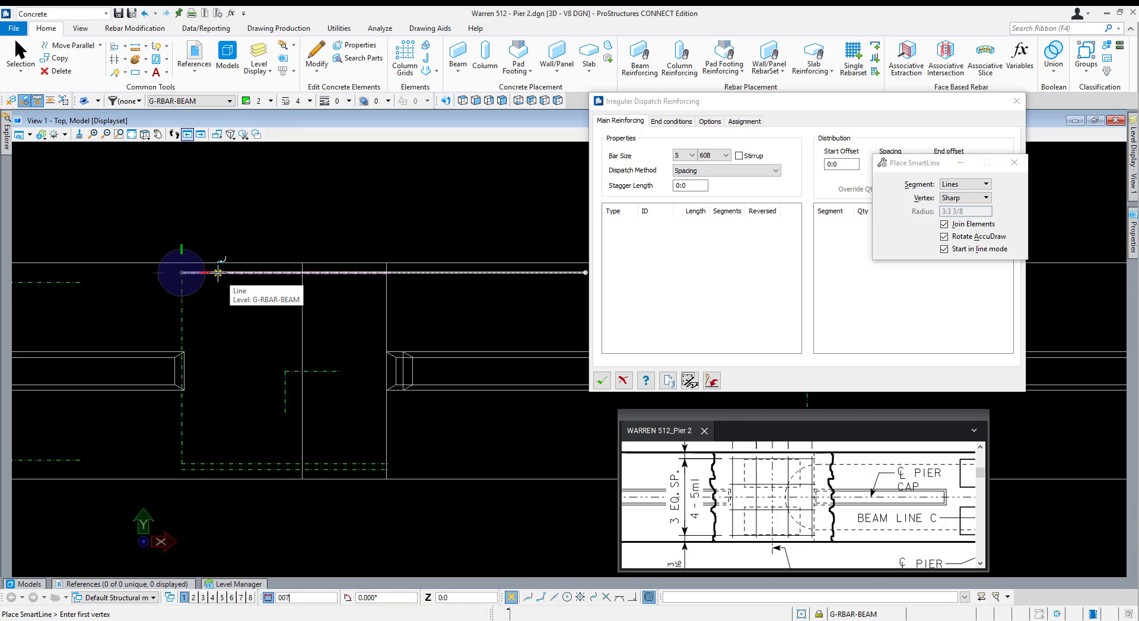
key("BackSpace")
key("BackSpace")
key("BackSpace")
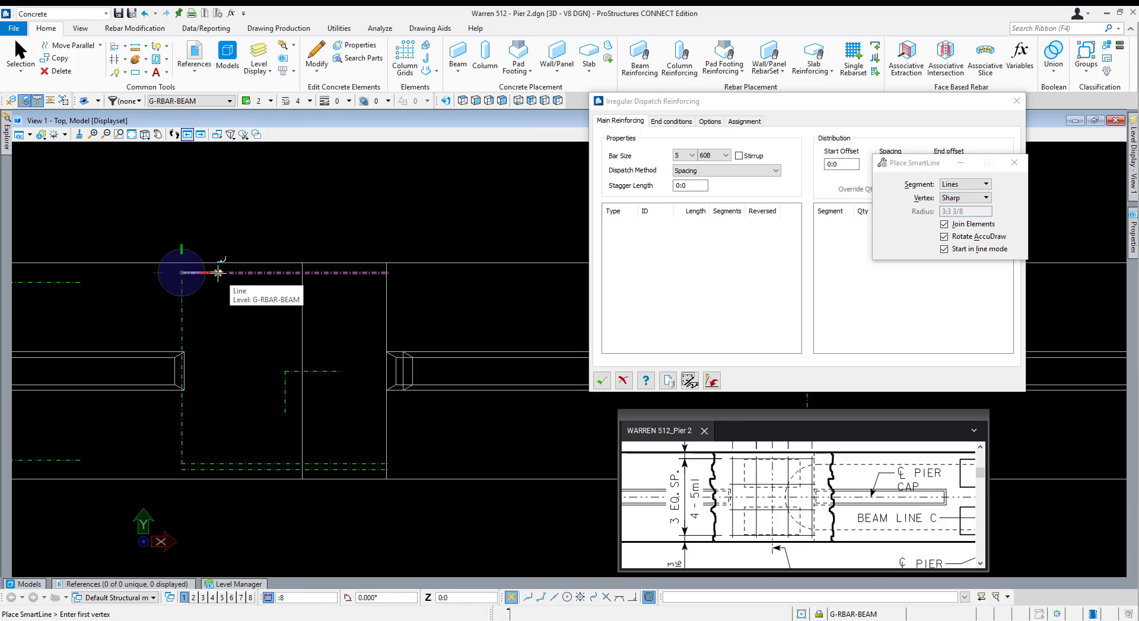
left_click(247, 272)
left_click(224, 315)
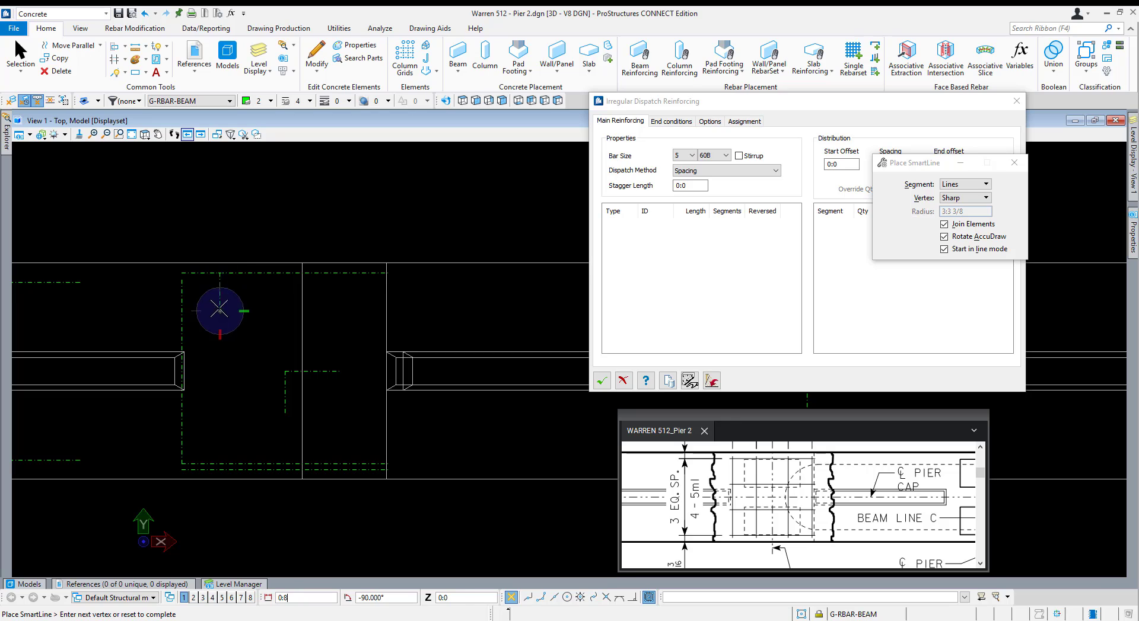
right_click(224, 314)
key("Escape")
Mirror a copy of the tick line about a vertical line through the upper reference line's midpoint.
left_click(217, 290)
right_click(245, 283)
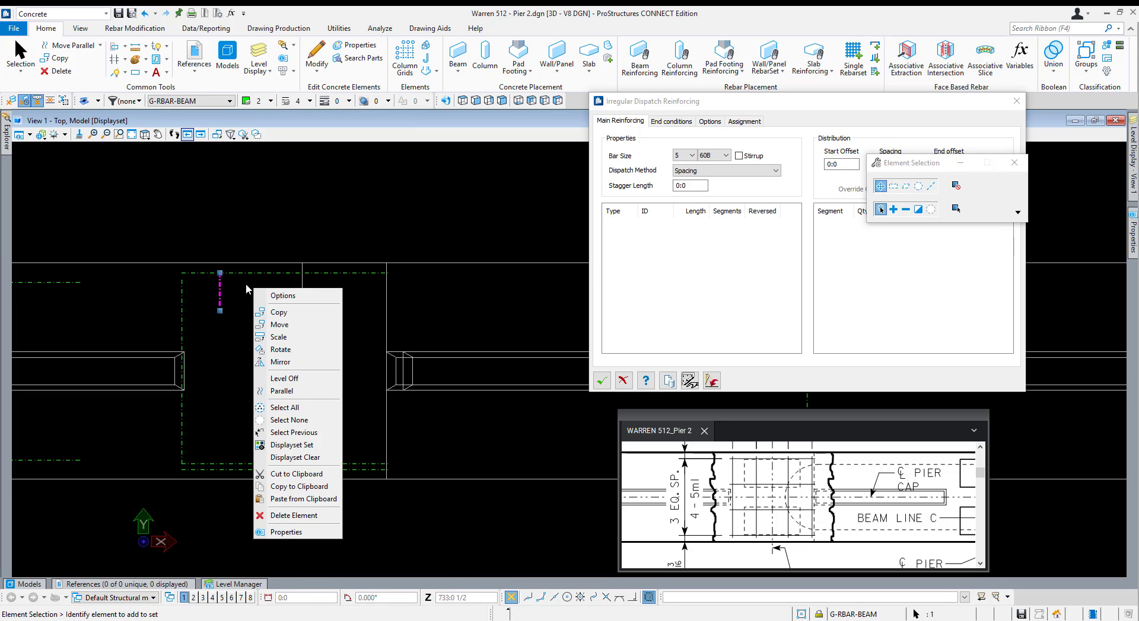
left_click(281, 362)
left_click(285, 274)
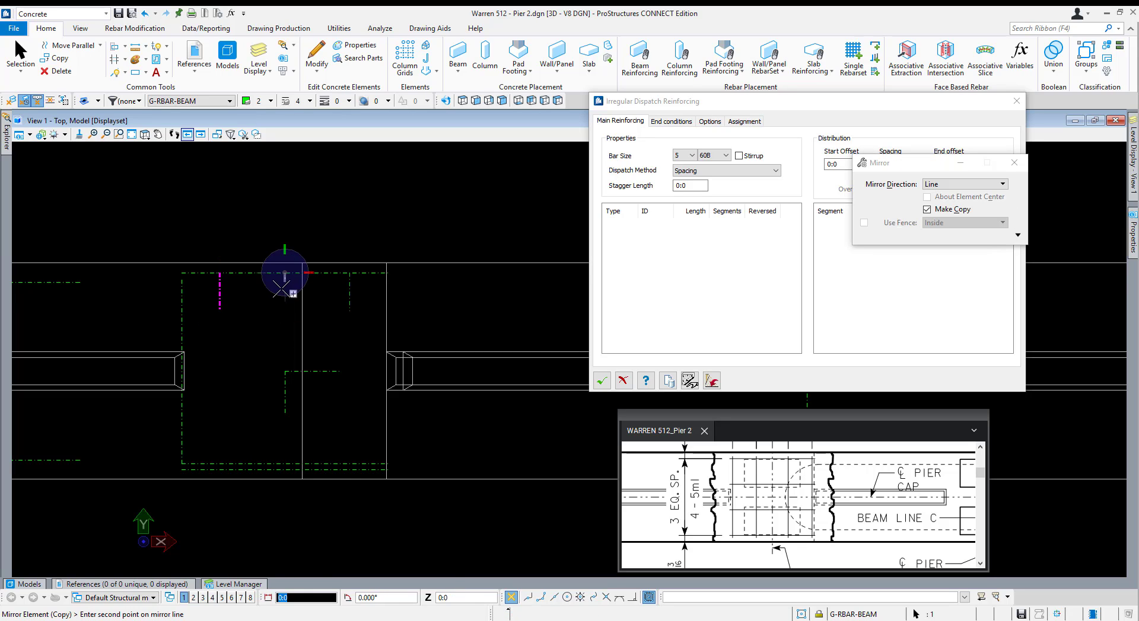
left_click(284, 292)
right_click(284, 292)
left_click(369, 326)
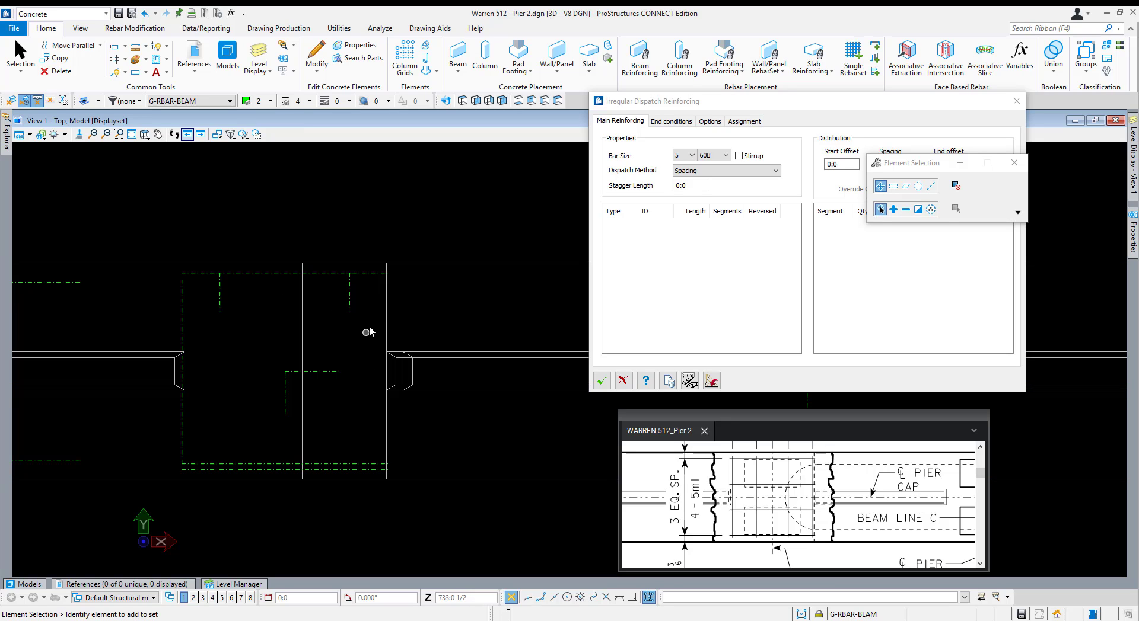
Insert vertices in the upper reference line where the two tick lines meet it.
left_click(125, 60)
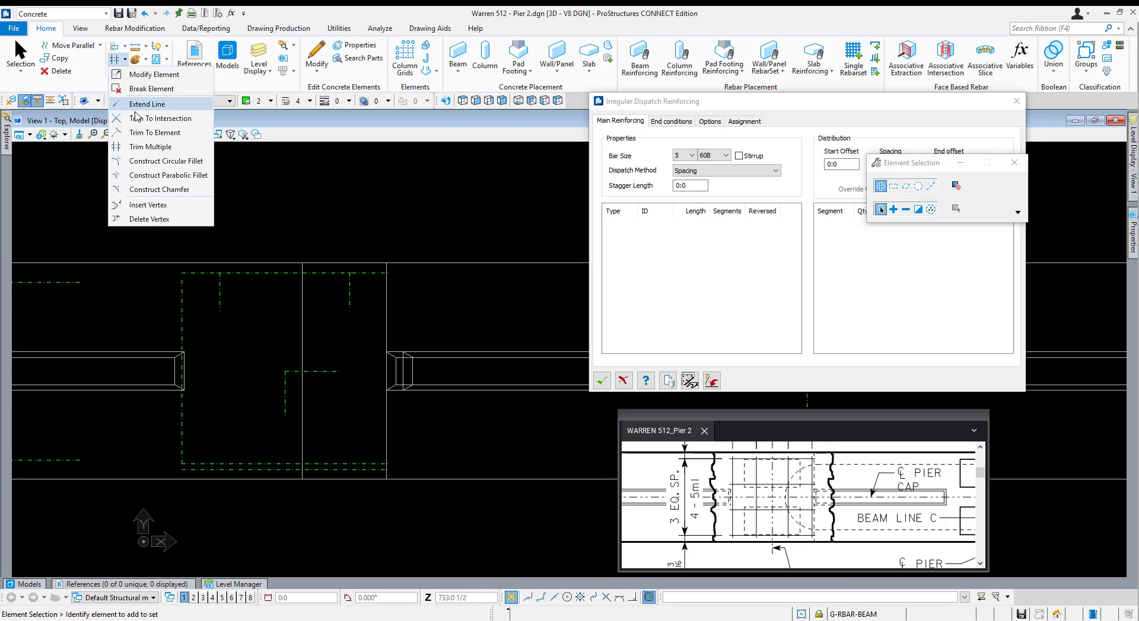
left_click(155, 204)
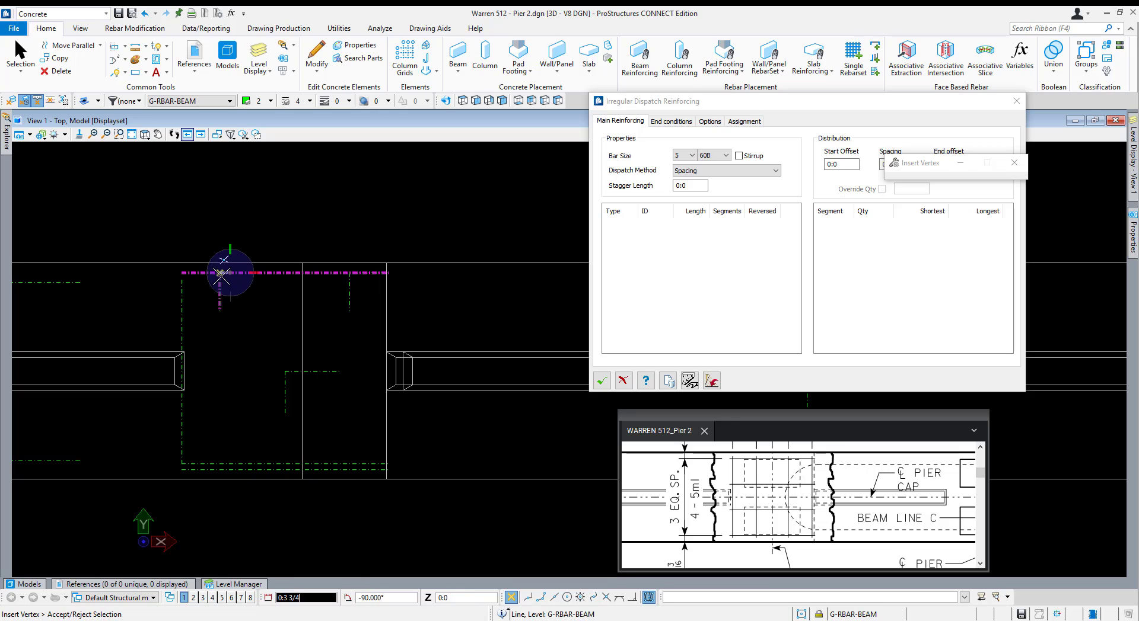
left_click(331, 273)
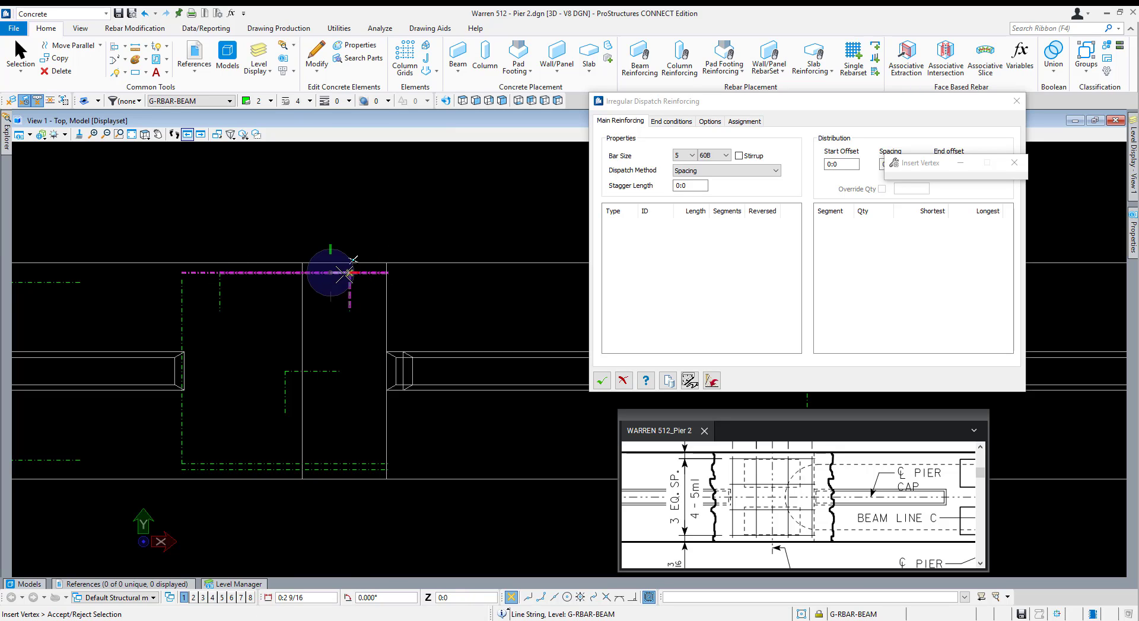
left_click(348, 273)
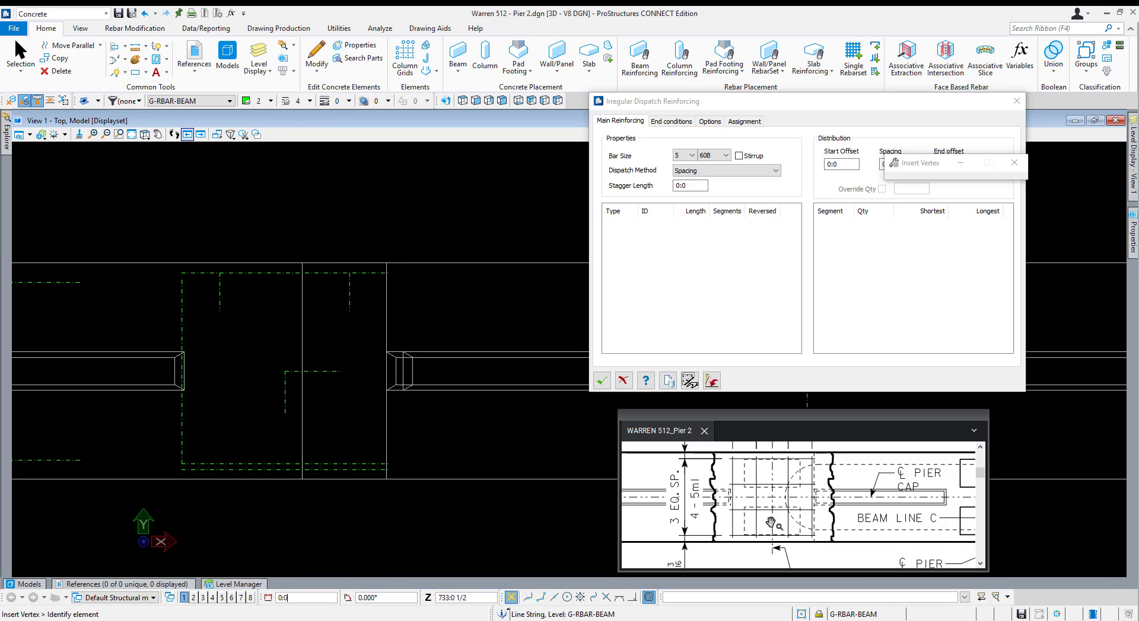
scroll(770, 521, "down", 2)
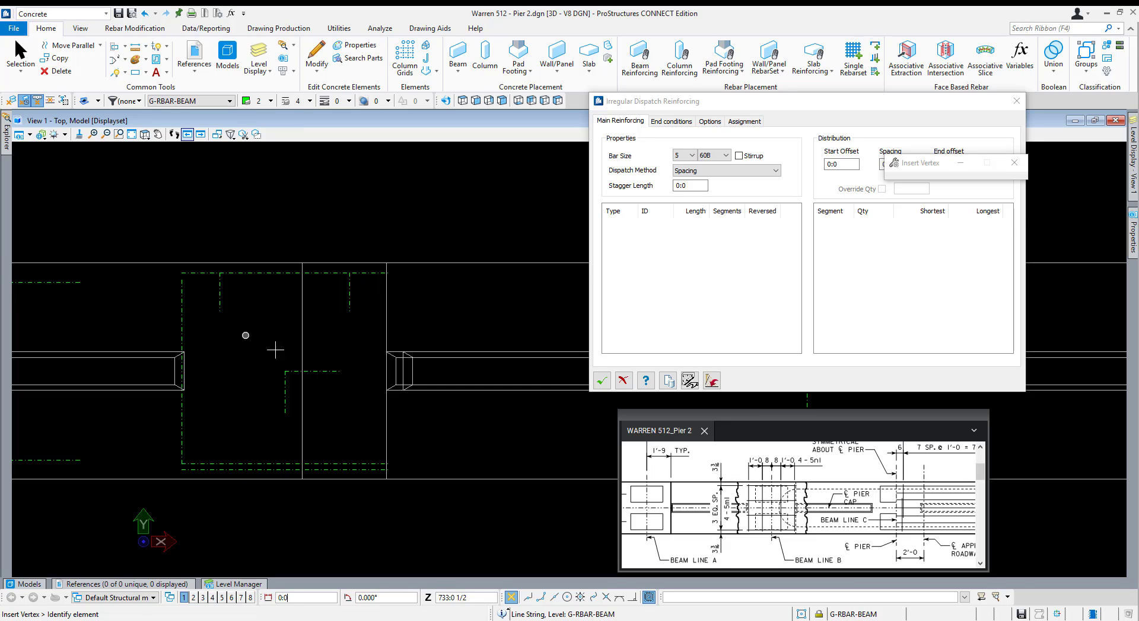
key("Escape")
Stretch the left tick line and its vertex on the upper reference line 0:4 toward the middle.
scroll(211, 250, "up", 7)
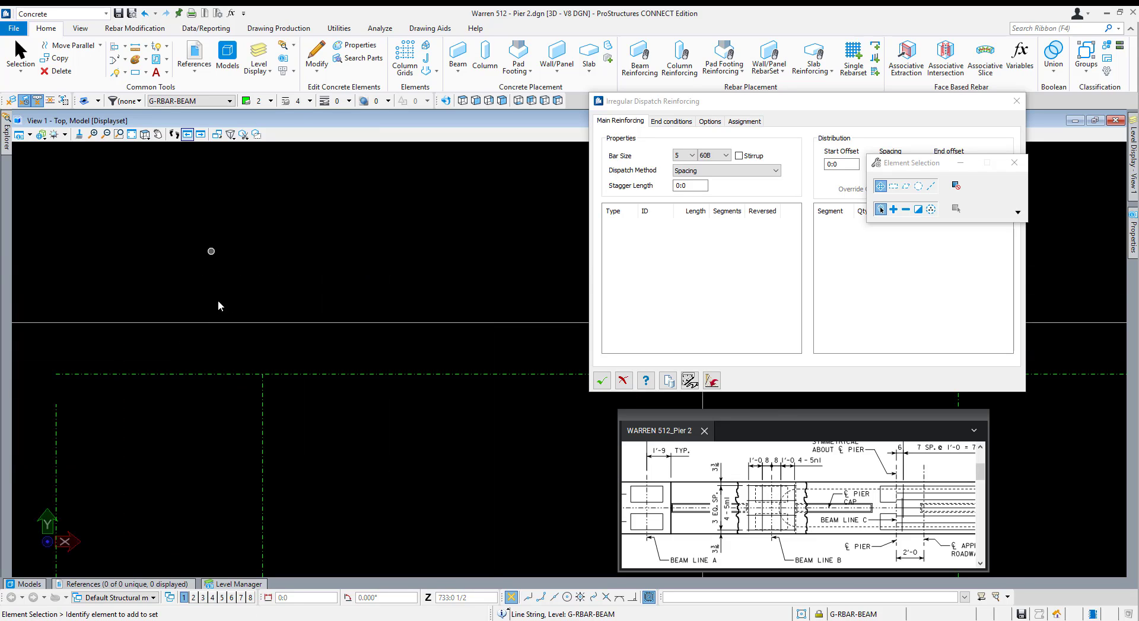
left_click(116, 47)
scroll(252, 365, "down", 5)
left_click(252, 363)
left_click(261, 460)
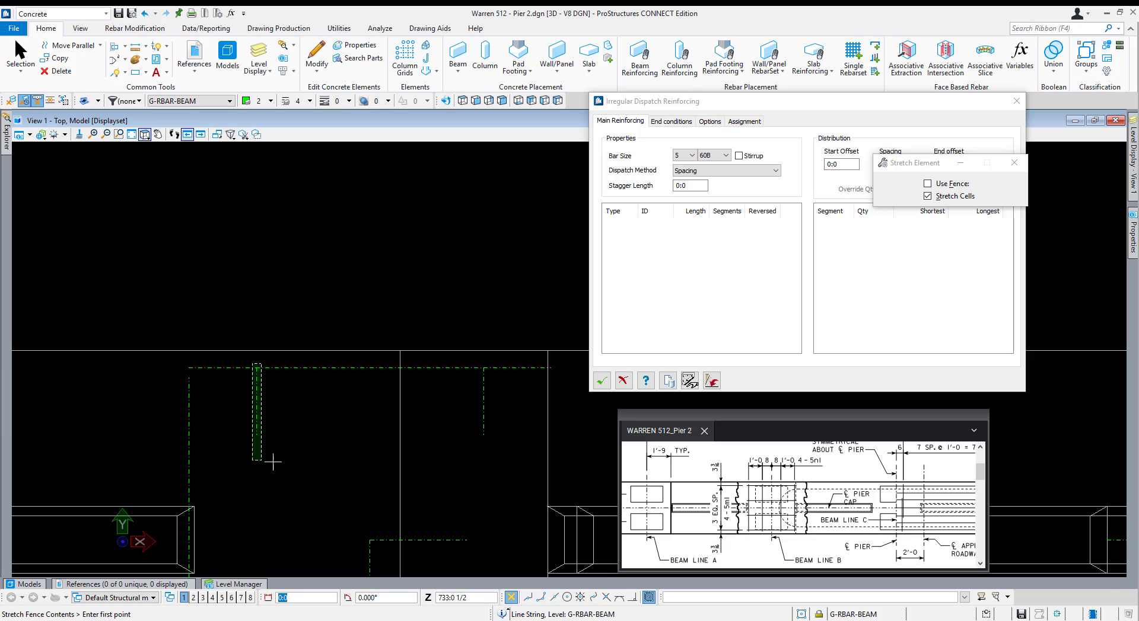
left_click(277, 458)
type(":4")
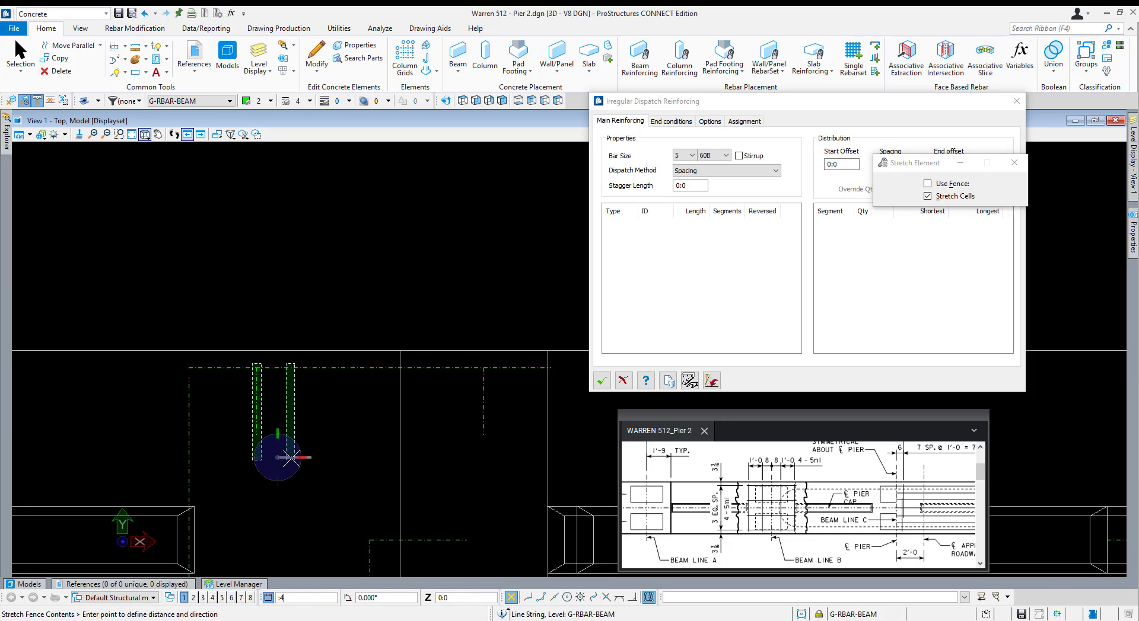
left_click(291, 458)
right_click(291, 458)
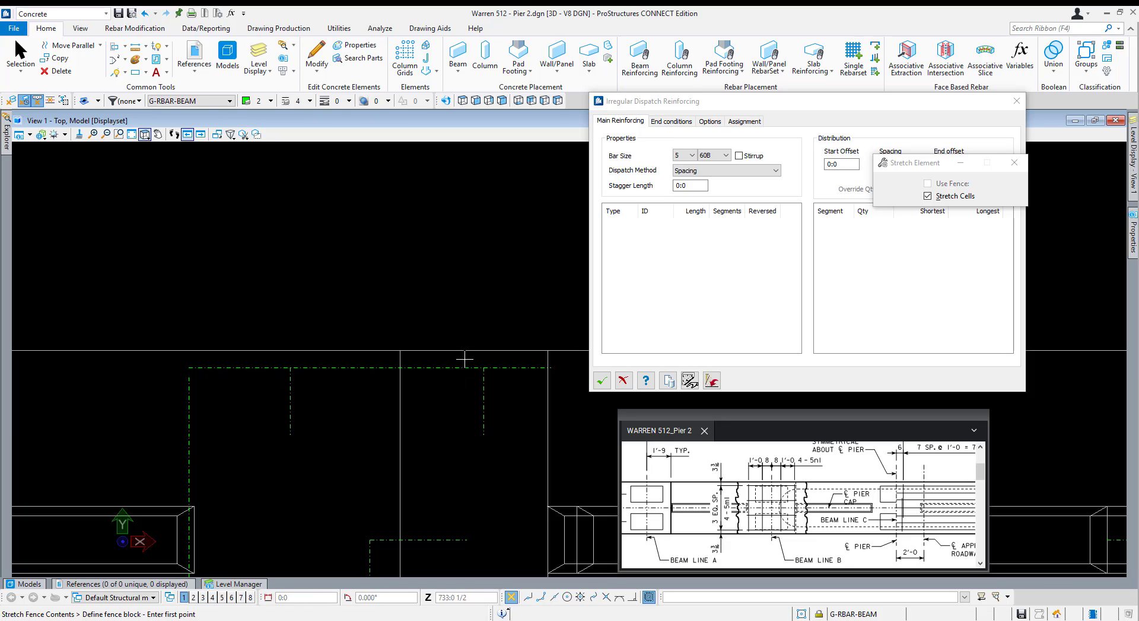
Stretch the right tick line and its vertex 0:4 toward the middle and check the distance between the two ticks.
left_click(464, 359)
left_click(504, 456)
left_click(488, 502)
left_click(456, 502)
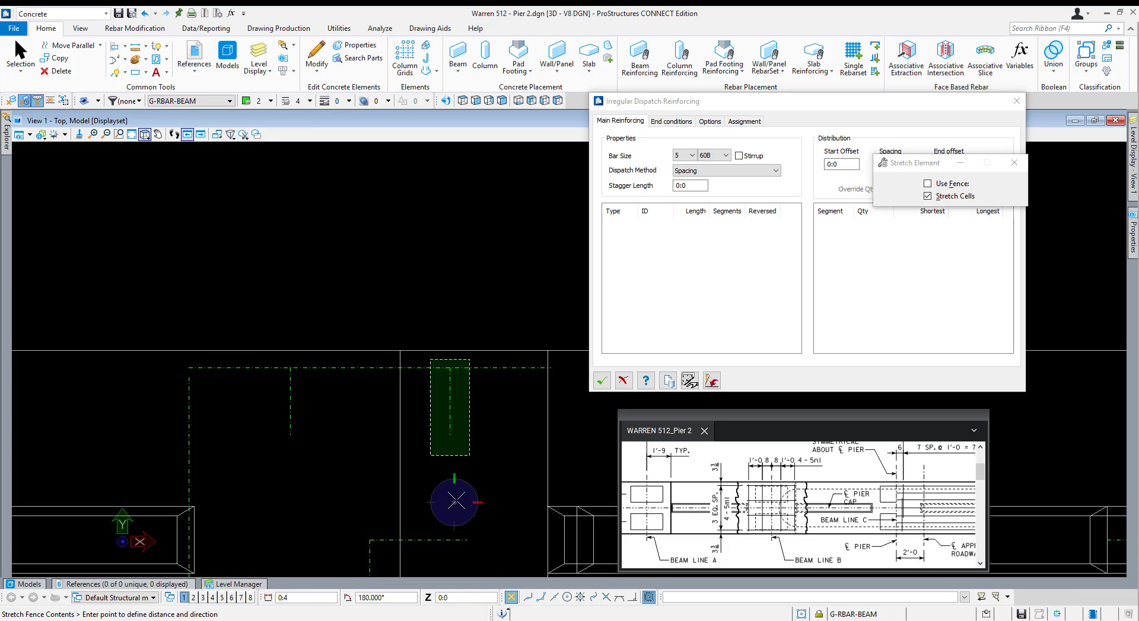
right_click(457, 503)
key("F2")
left_click(290, 435)
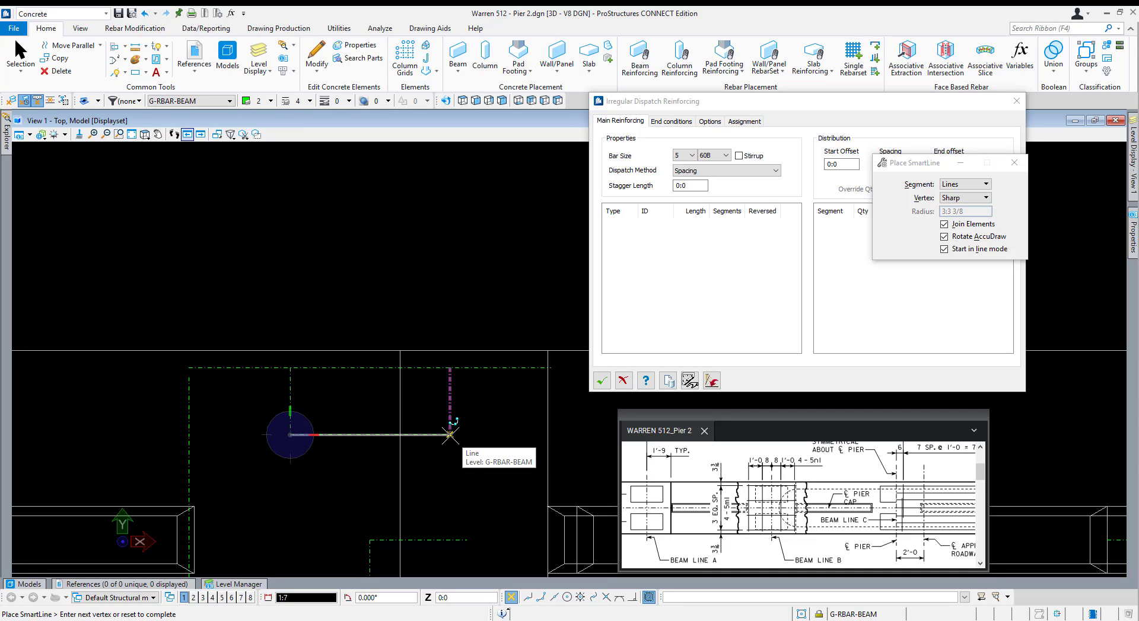
right_click(450, 435)
key("Escape")
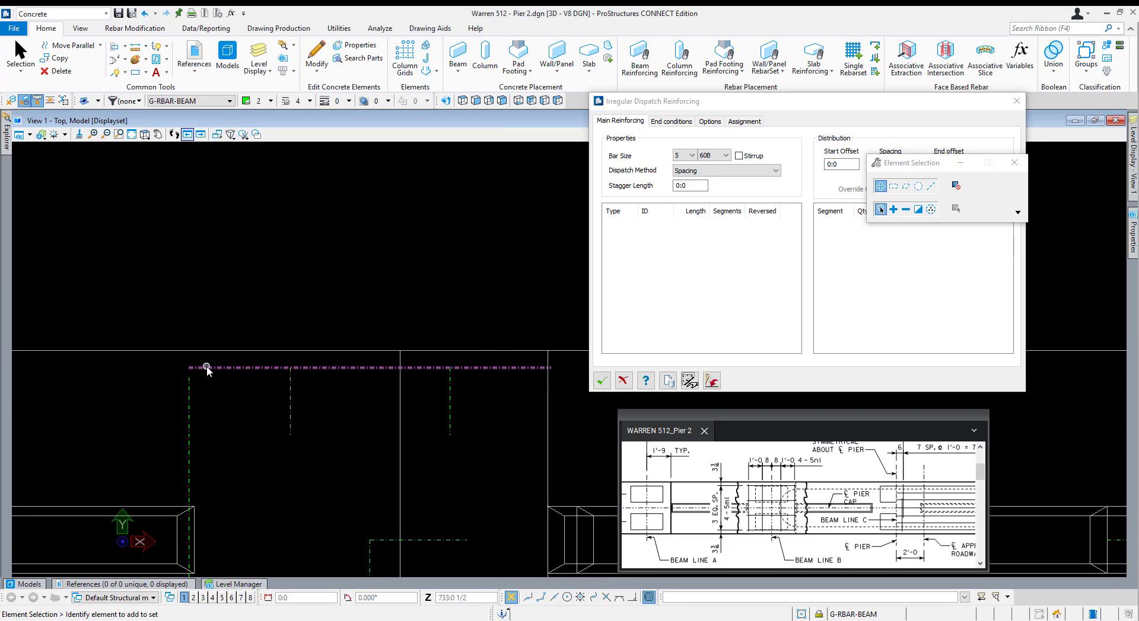
Copy the upper reference line with its vertices straight down onto the outermost lower reference line.
scroll(292, 274, "down", 3)
middle_click_drag(407, 396, 368, 344)
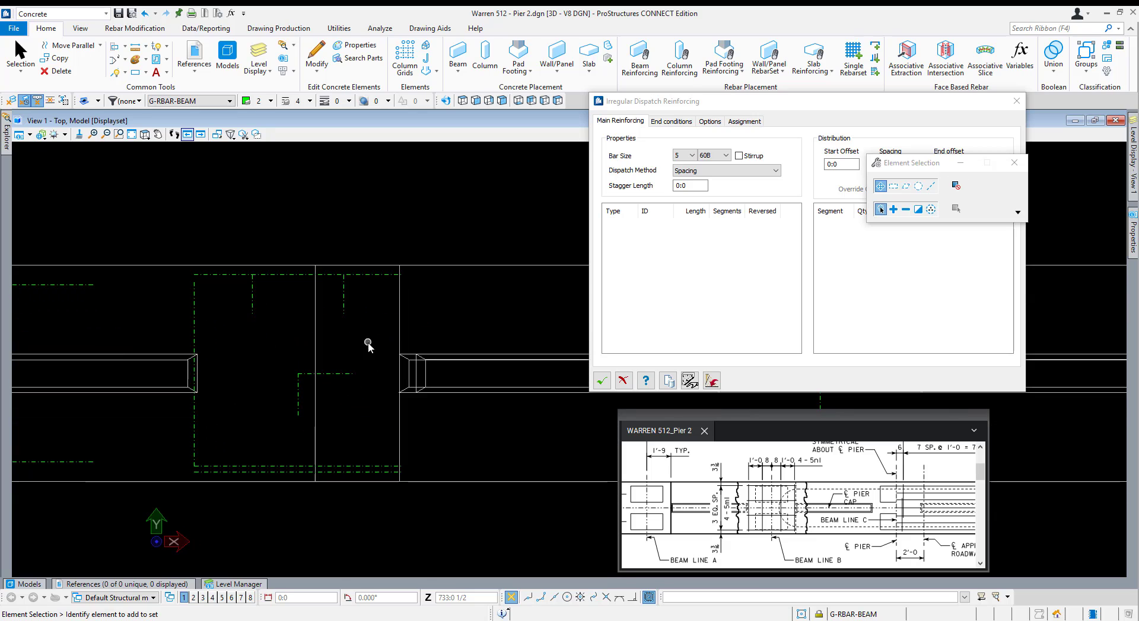
left_click(372, 275)
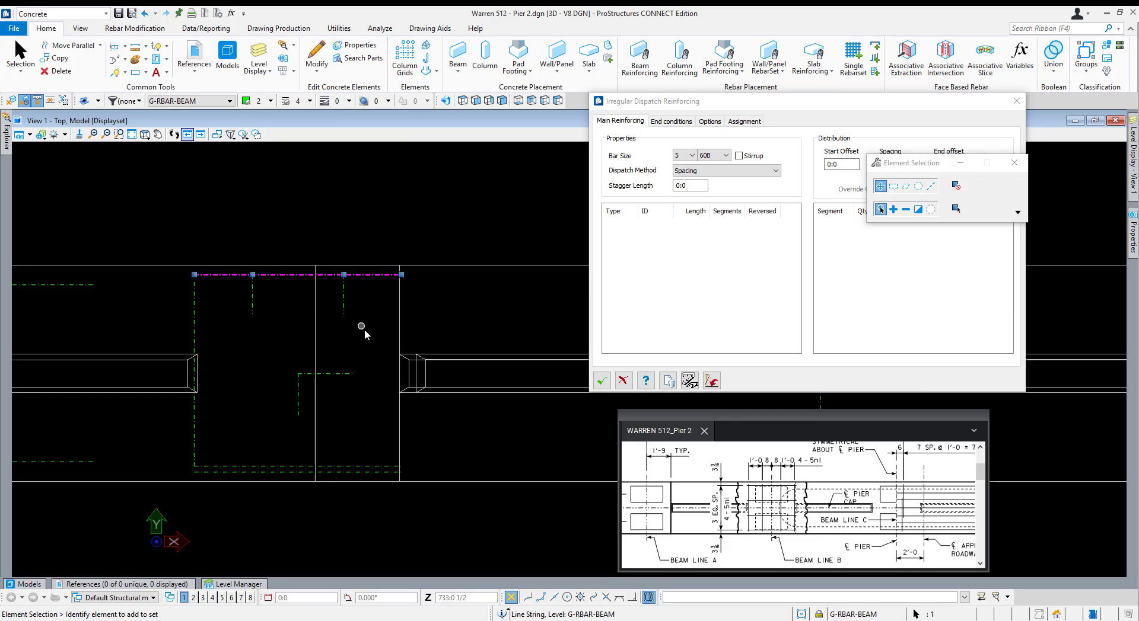
key("c")
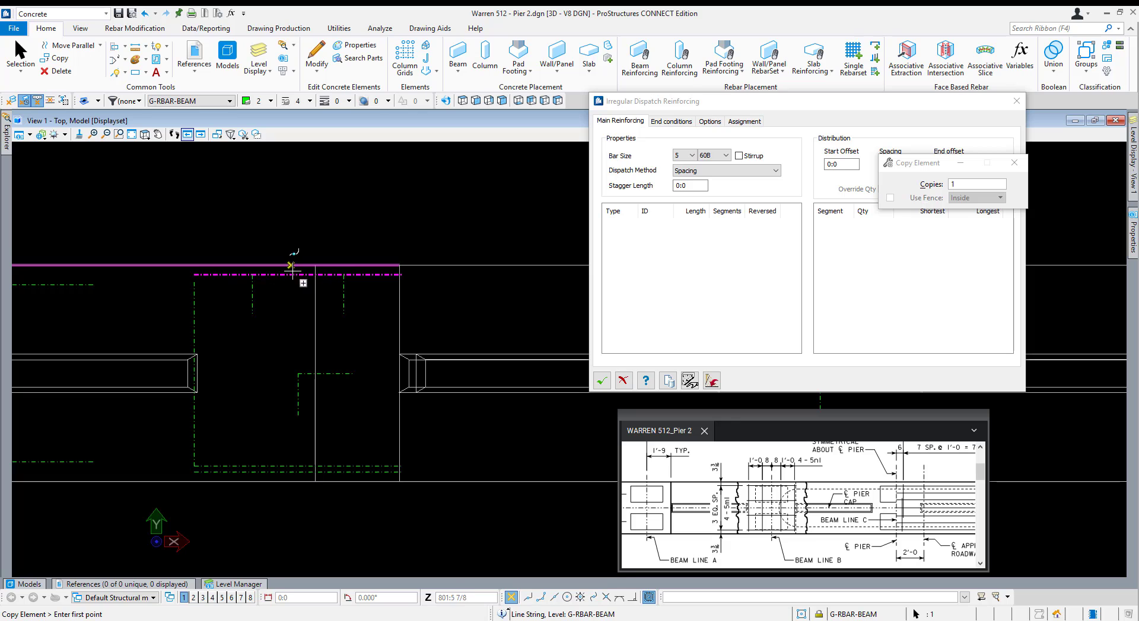
left_click(298, 274)
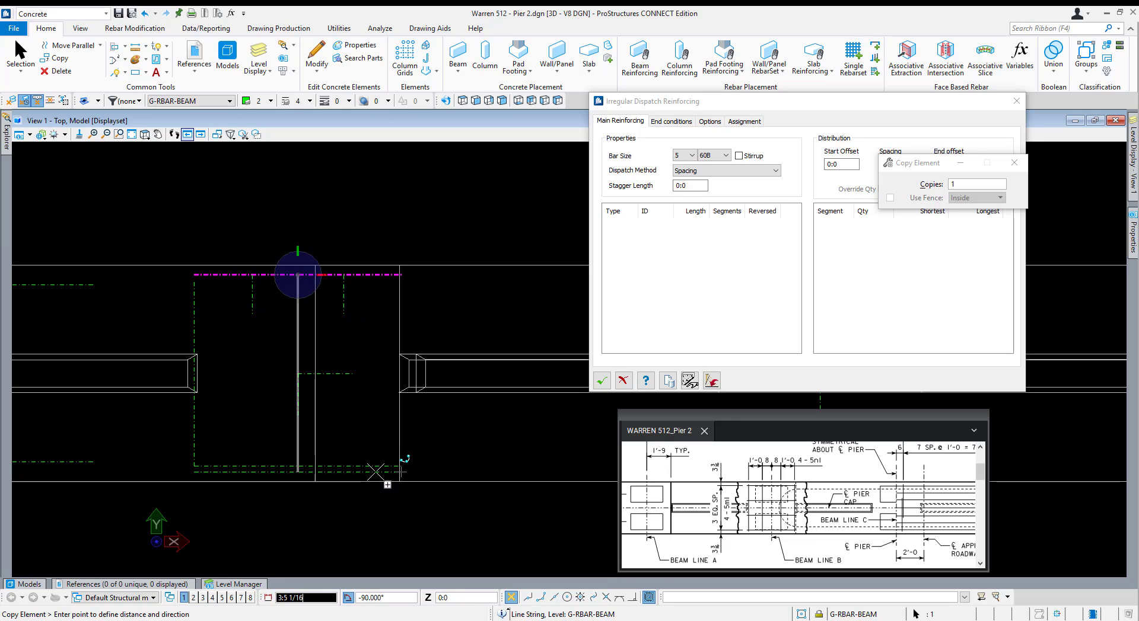
scroll(321, 476, "up", 2)
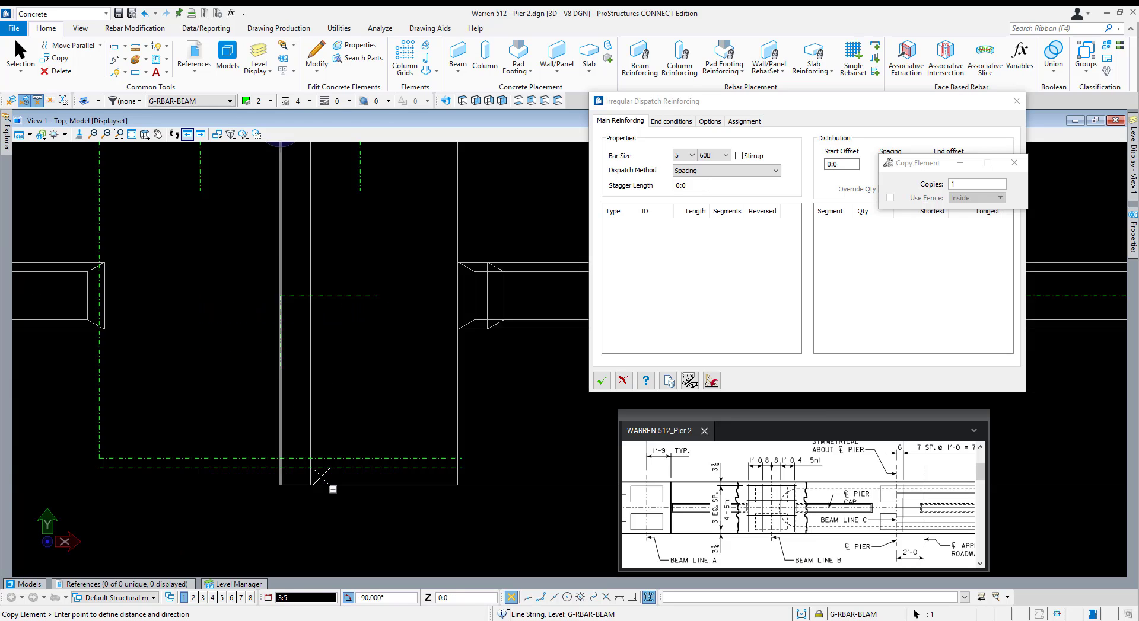
scroll(321, 476, "up", 3)
left_click(196, 450)
right_click(198, 449)
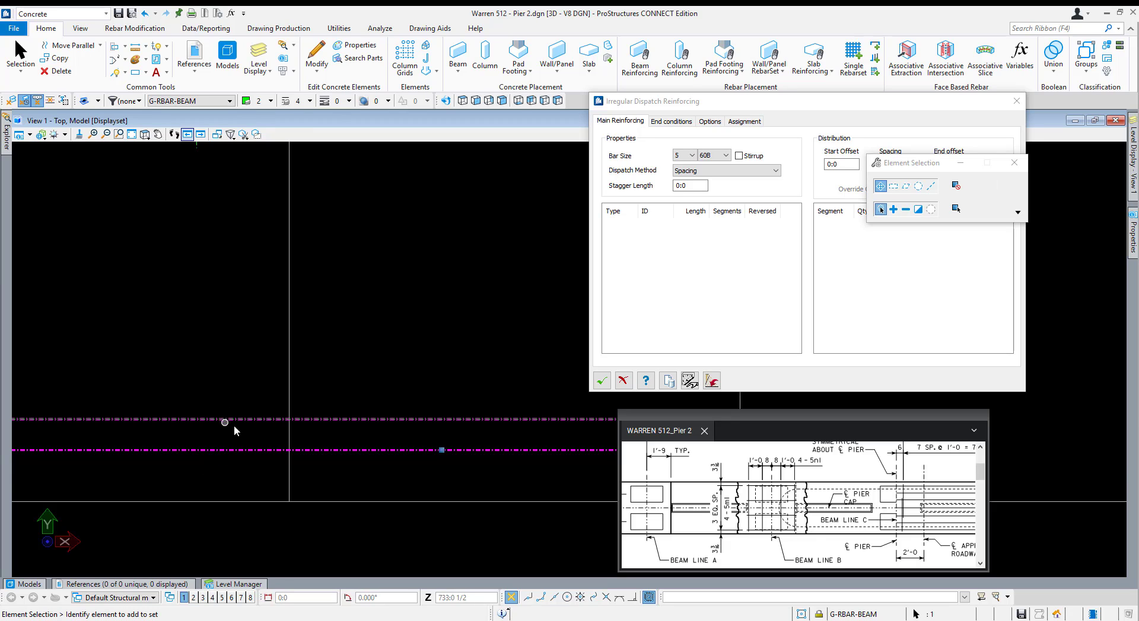
scroll(293, 443, "down", 4)
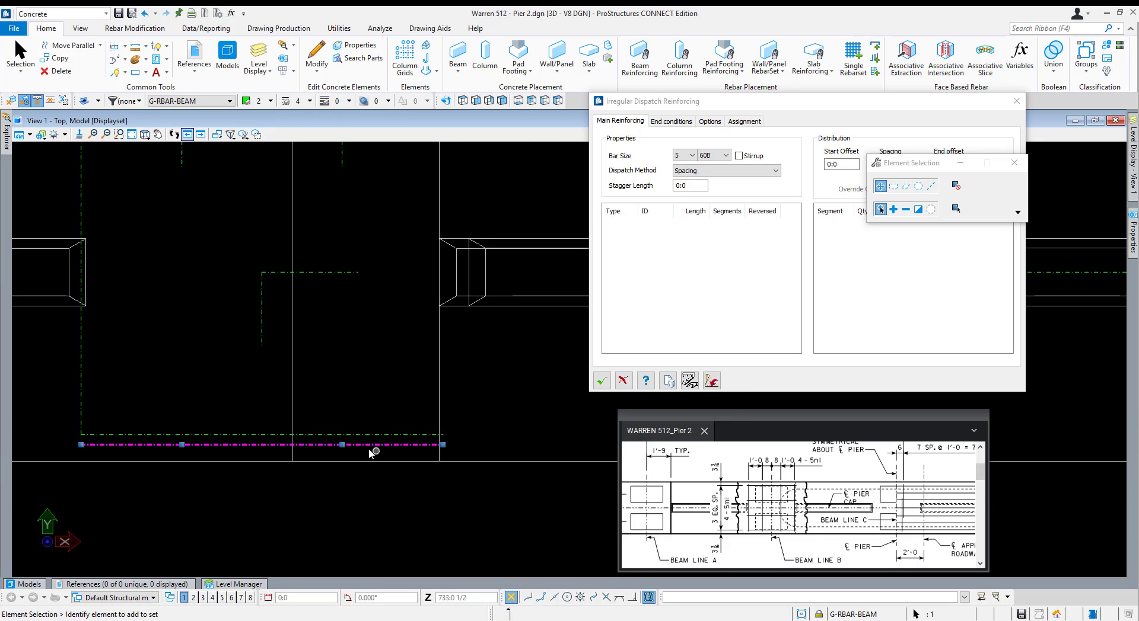
left_click(437, 519)
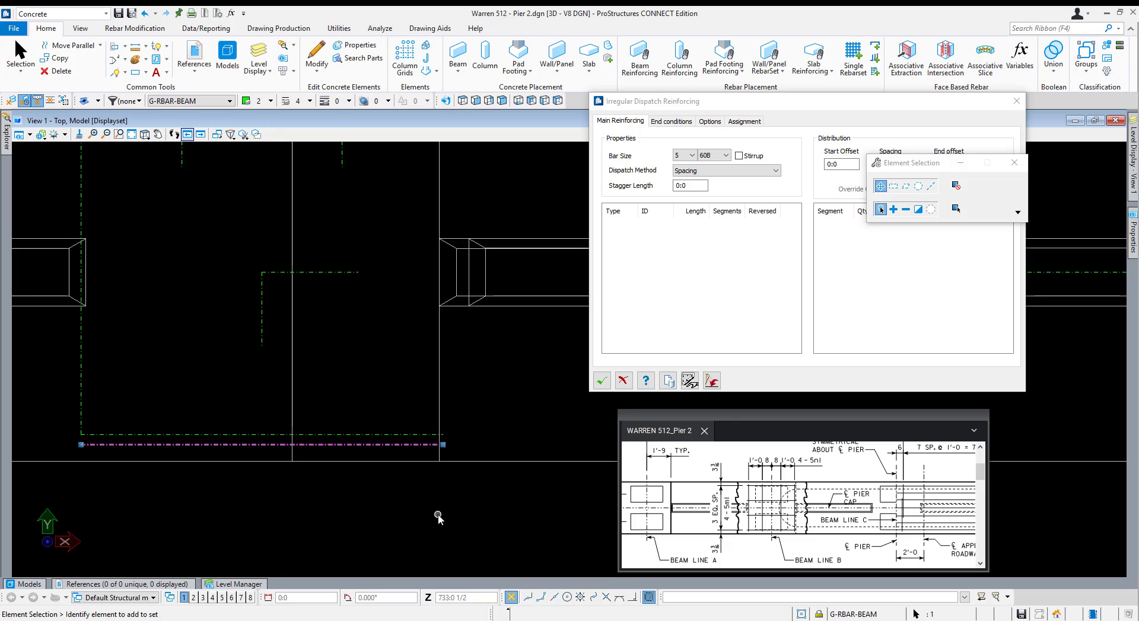
Set the irregular dispatch method to Vertex and enable the Stirrup option for the number 5, 60B bars.
middle_click_drag(437, 518, 368, 416, "shift")
left_click(712, 170)
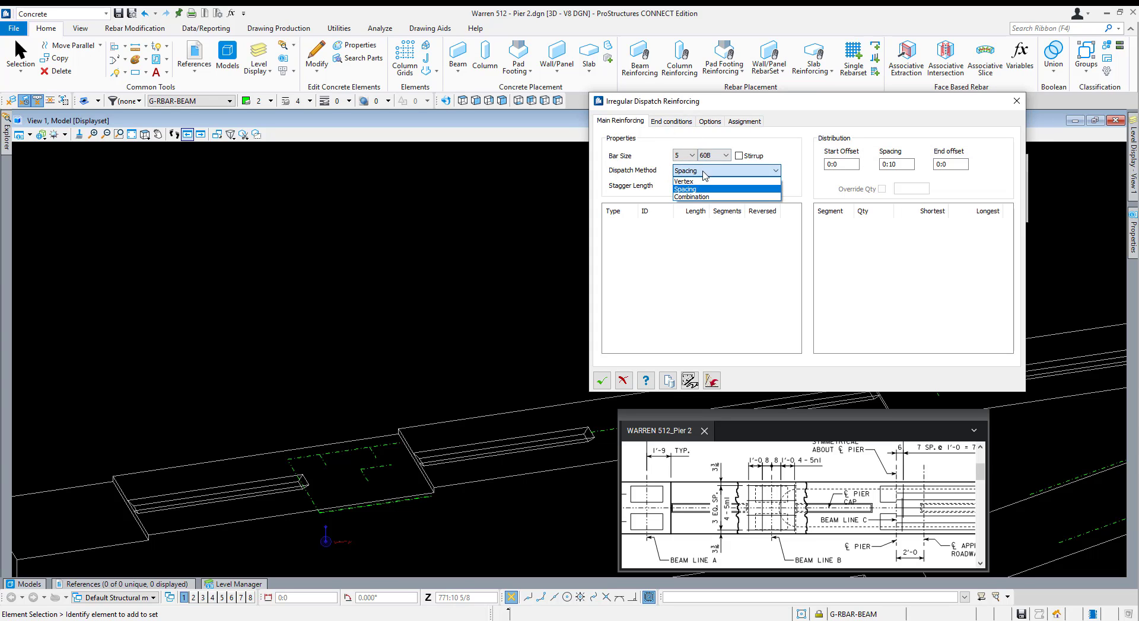
left_click(688, 186)
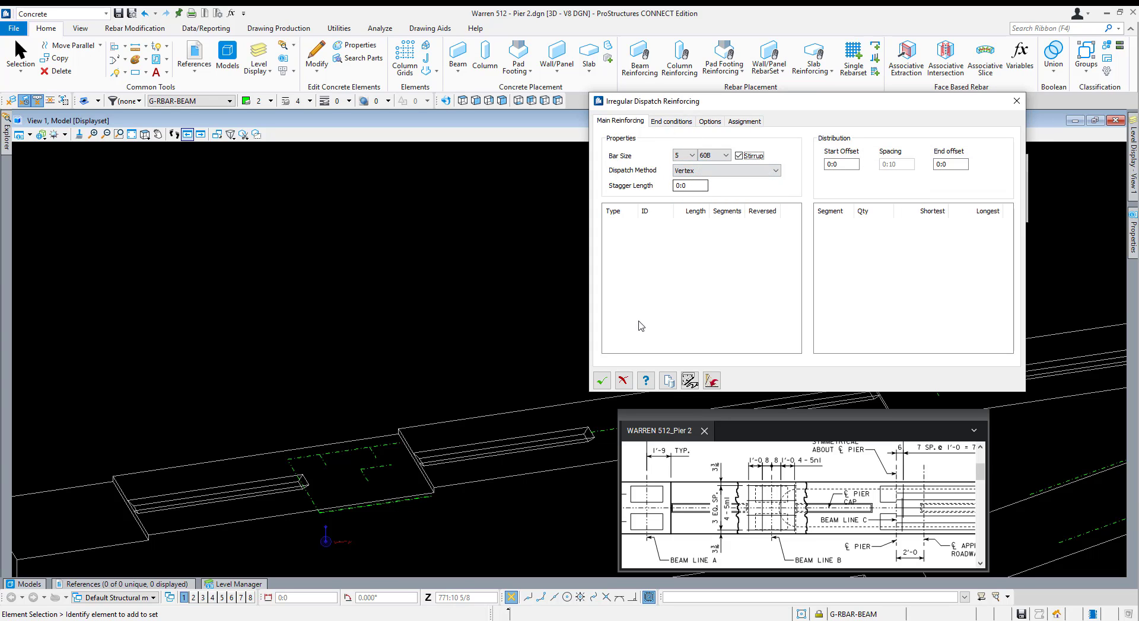
left_click(690, 380)
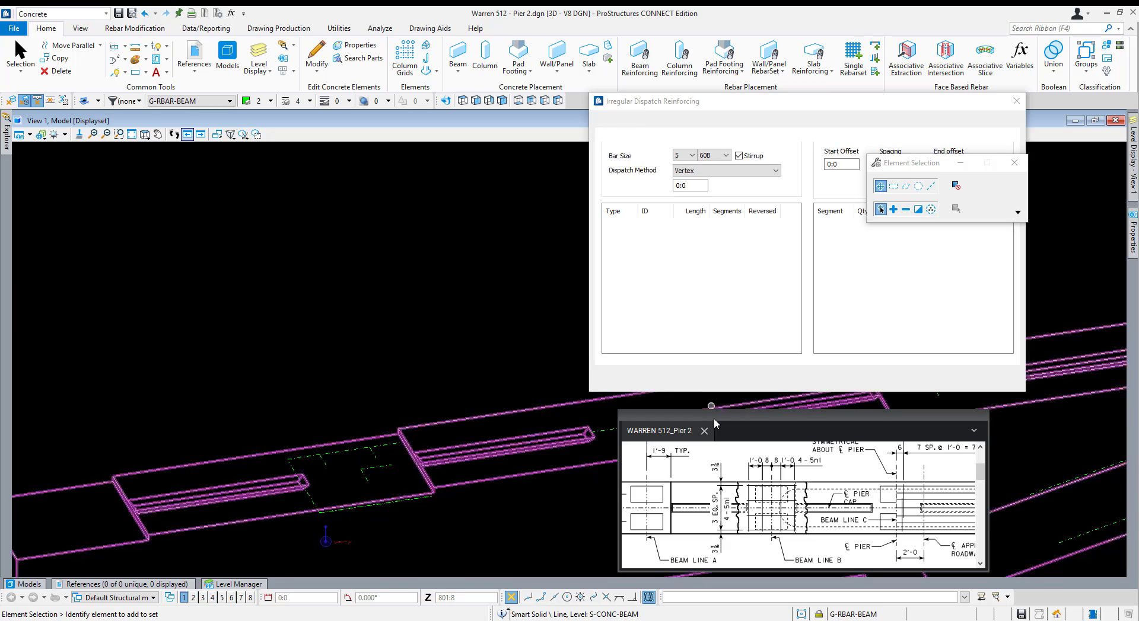
left_click(693, 380)
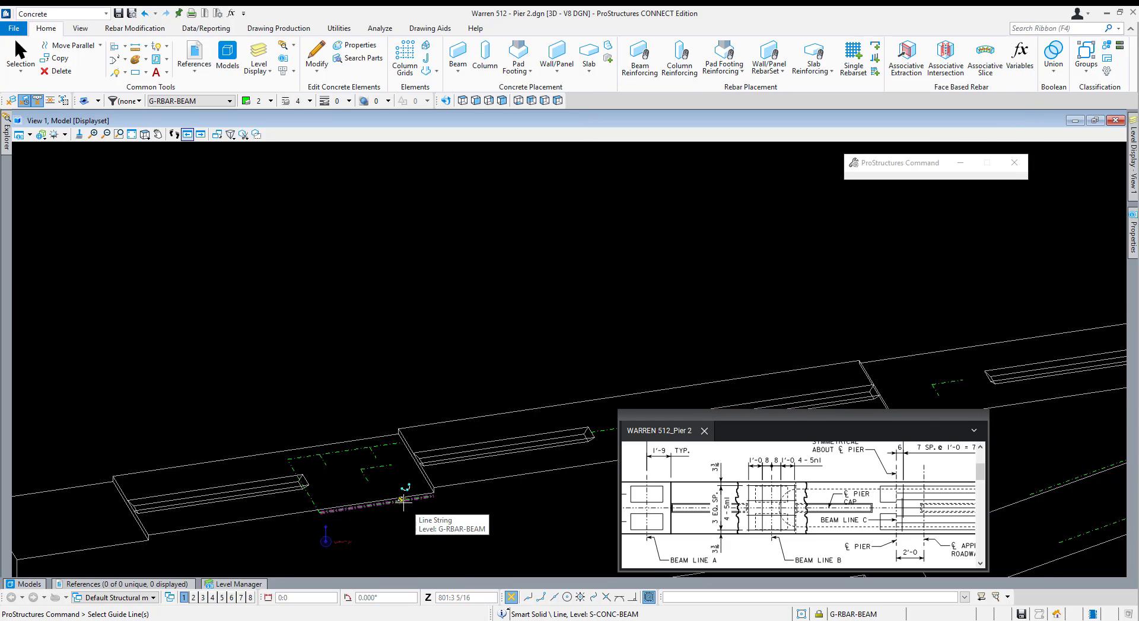
scroll(406, 504, "up", 3)
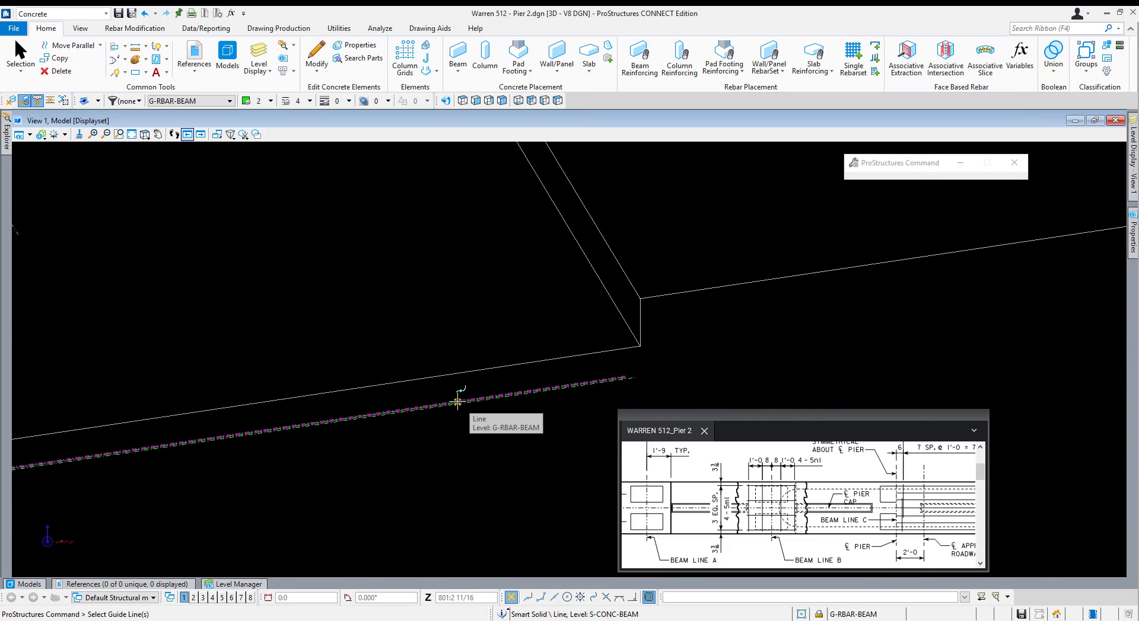
left_click(457, 403)
scroll(457, 521, "down", 5)
right_click(457, 503)
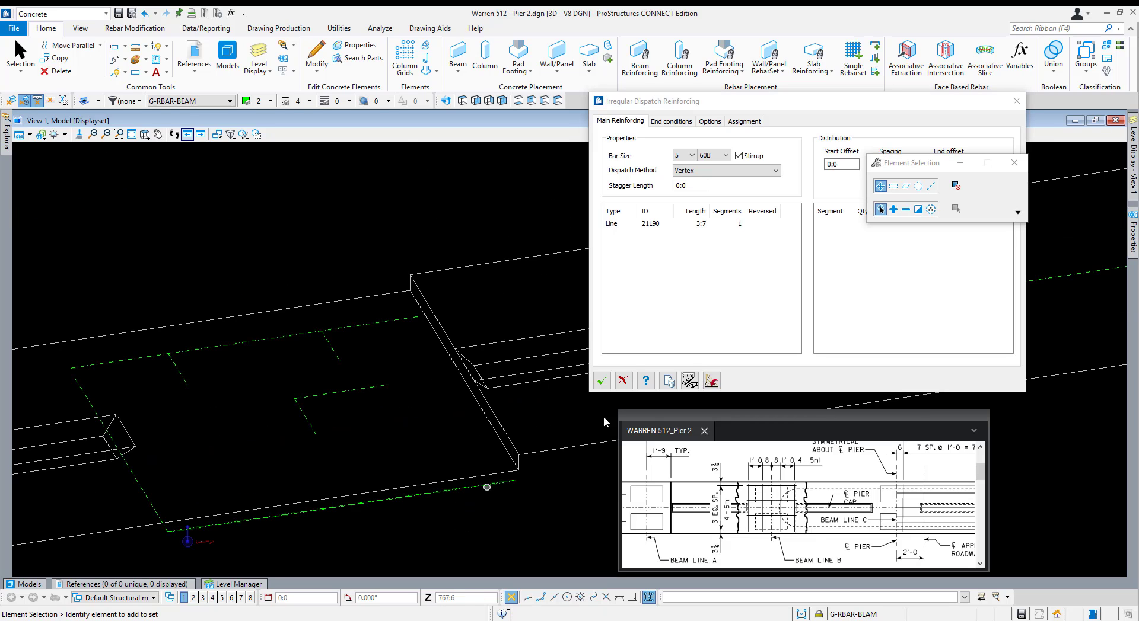
left_click(674, 223)
right_click(669, 224)
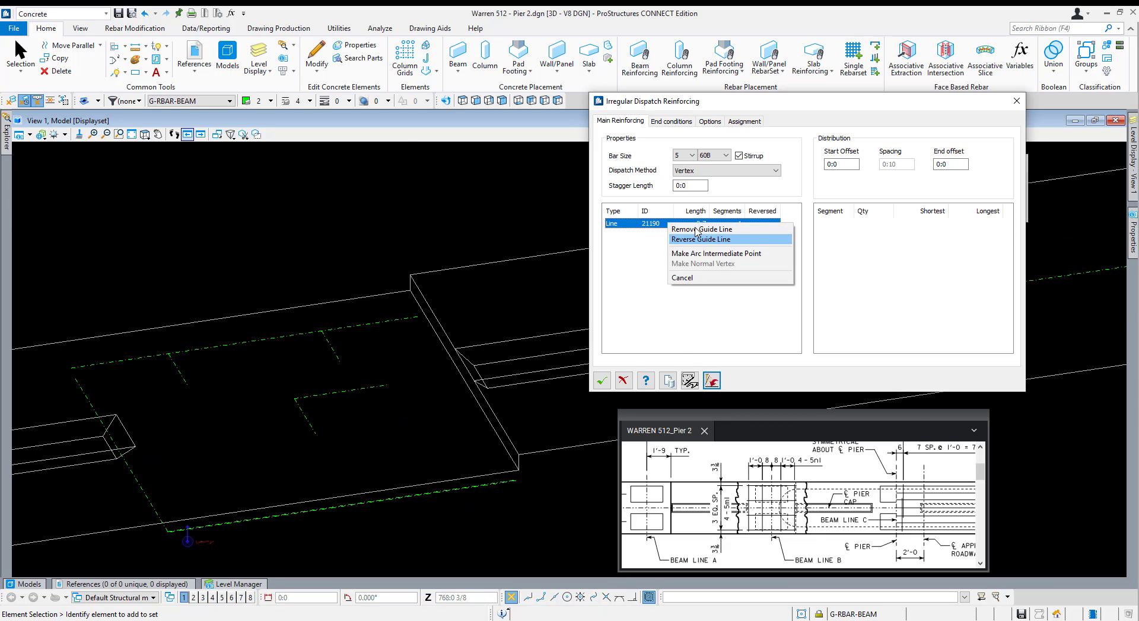
left_click(695, 230)
Use the upper and lower reference lines with vertices as guide lines, and set both 90-degree hook rotations to 180°.
left_click(711, 380)
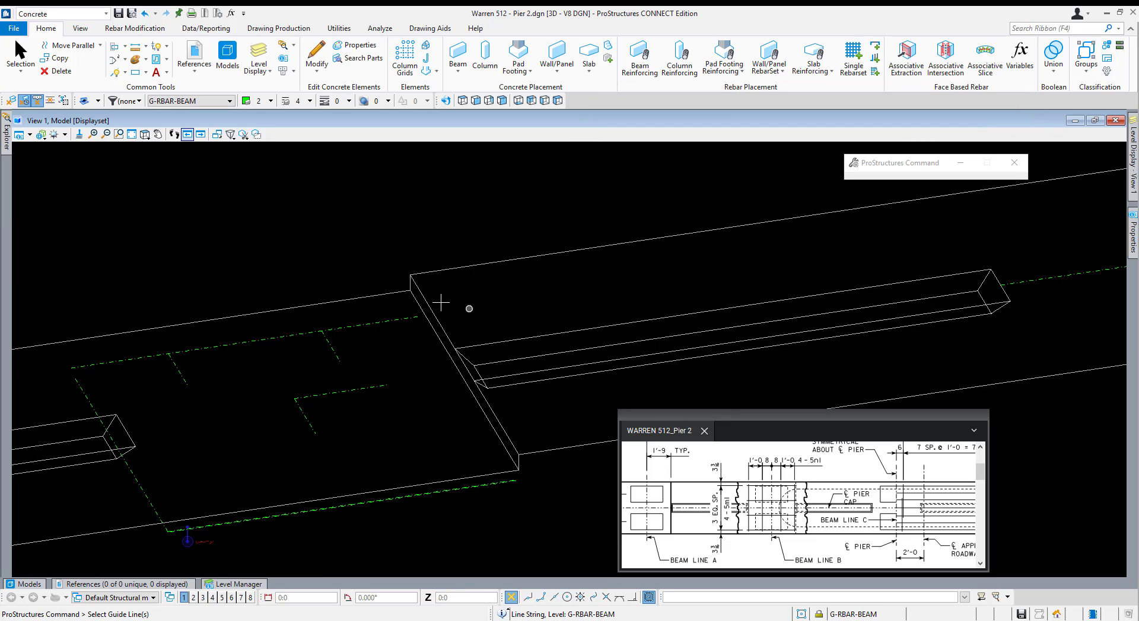
left_click(402, 318)
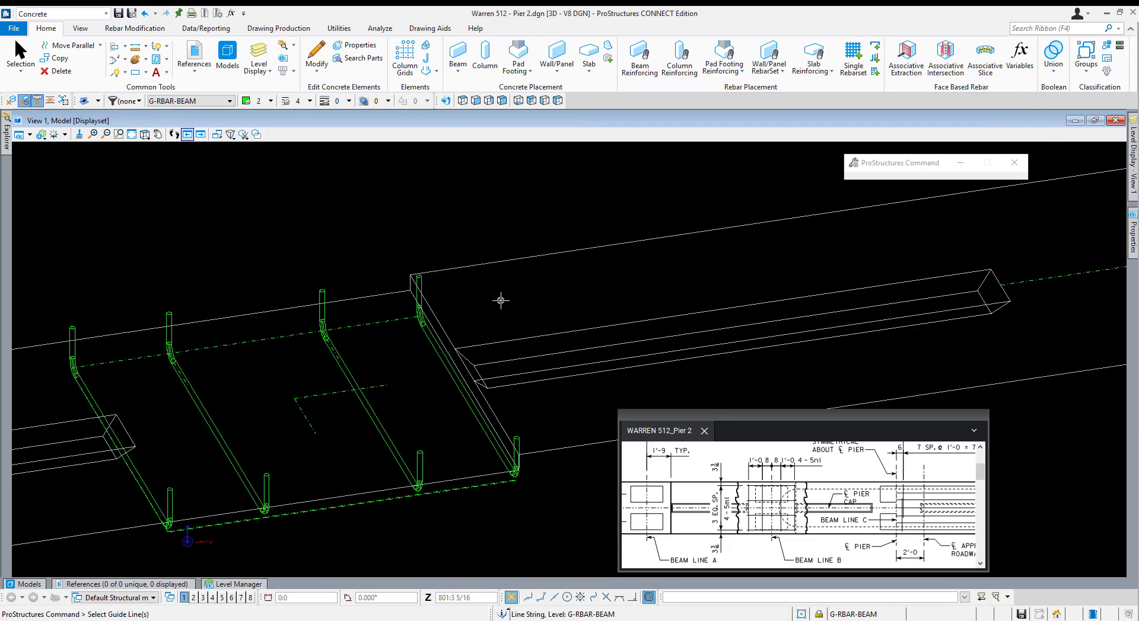
left_click(671, 120)
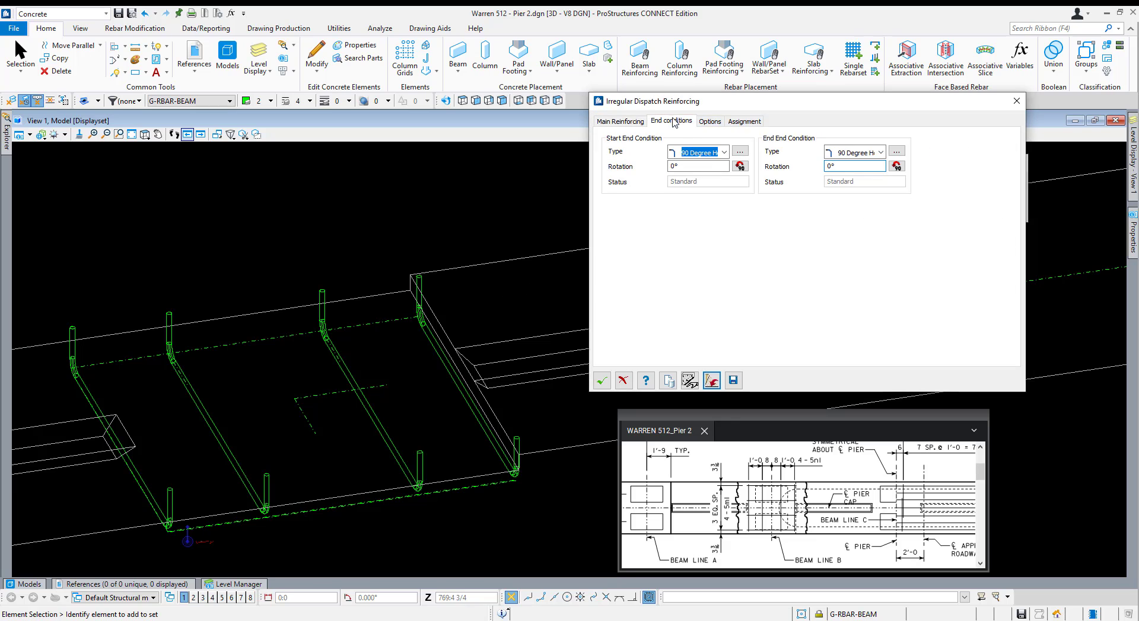
left_click(745, 168)
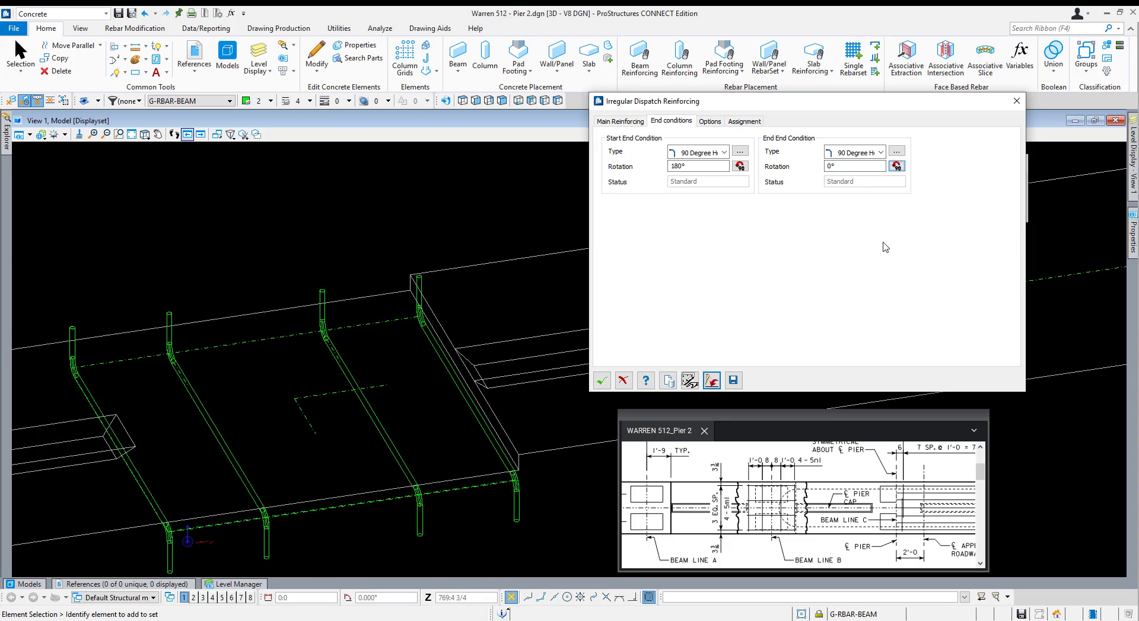
Examine the pier cap plan, elevation and section details in the reference drawing for the 5n1 bars.
scroll(756, 491, "down", 3)
scroll(756, 528, "up", 3)
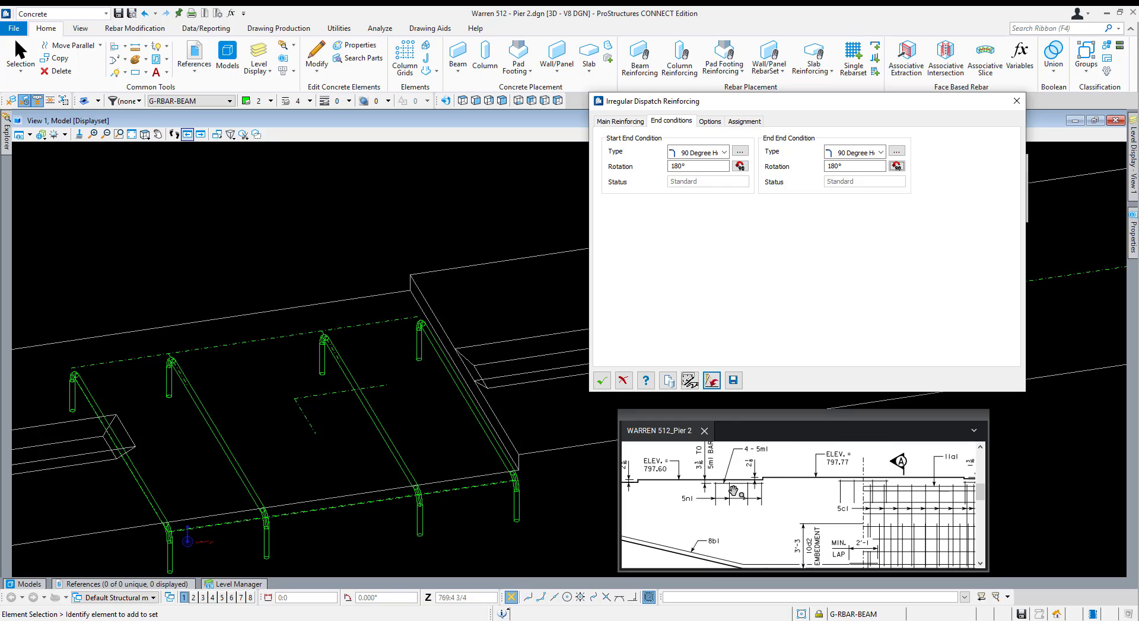
scroll(703, 504, "down", 5)
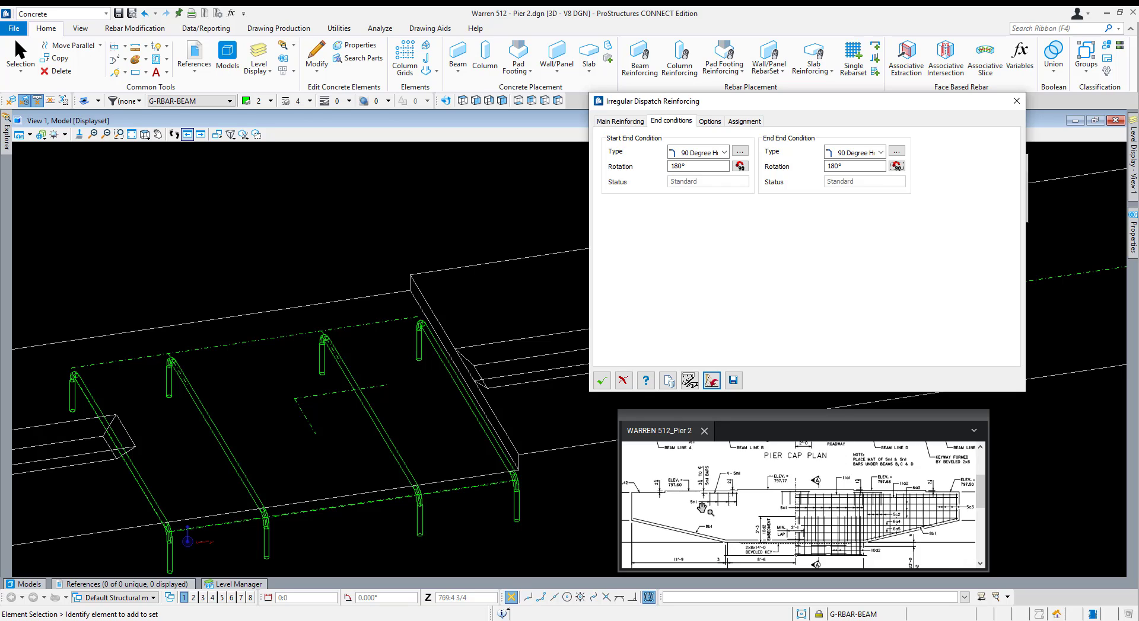
left_click_drag(848, 486, 795, 460)
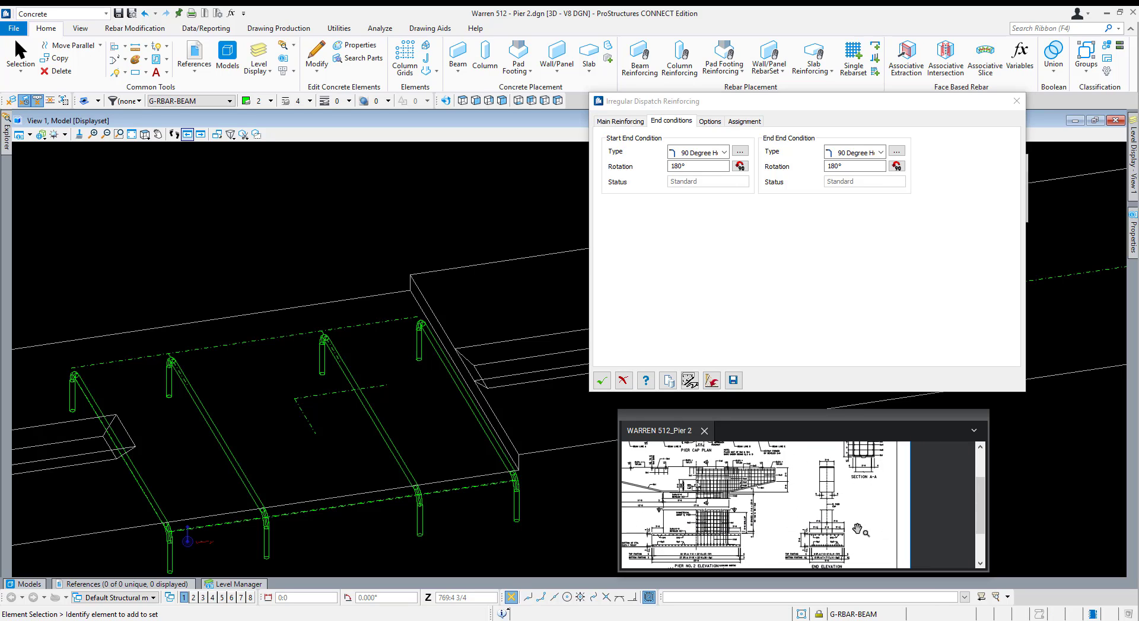
scroll(856, 529, "down", 1)
scroll(780, 521, "up", 3)
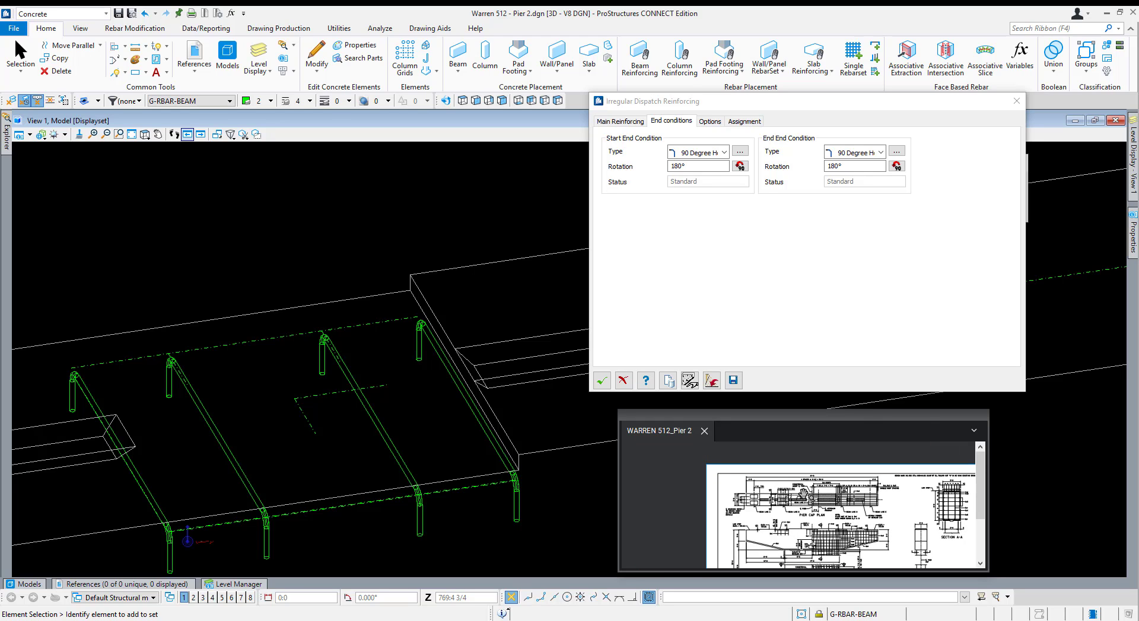
left_click_drag(752, 509, 751, 478)
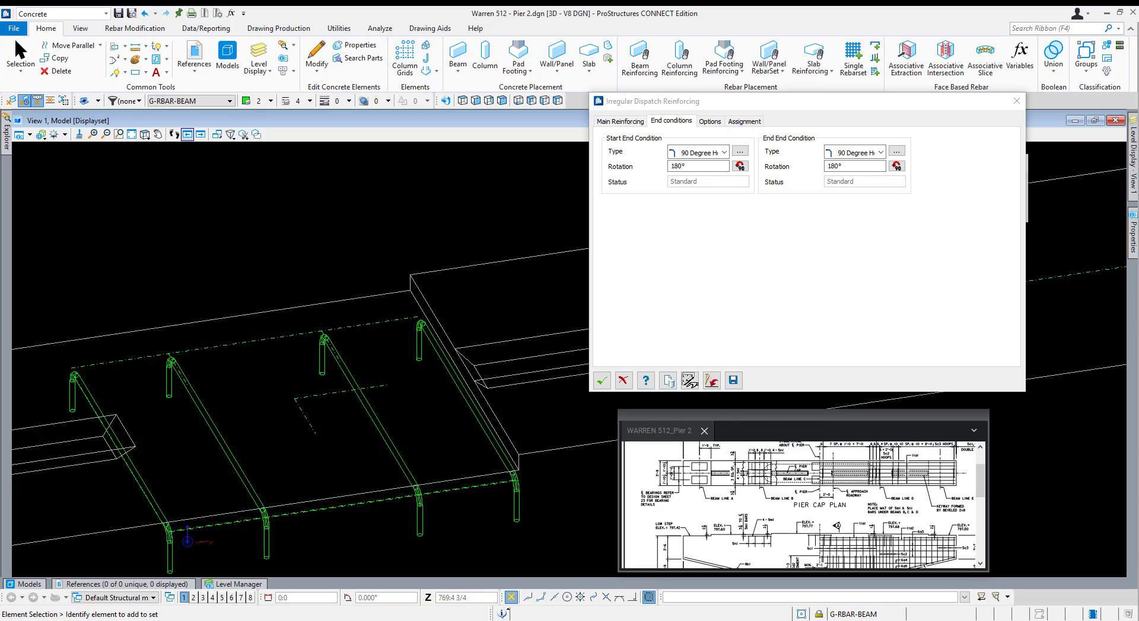
left_click(716, 235)
Override the tail of the start-end 90-degree hook with a leg length of 1:8.
left_click(740, 152)
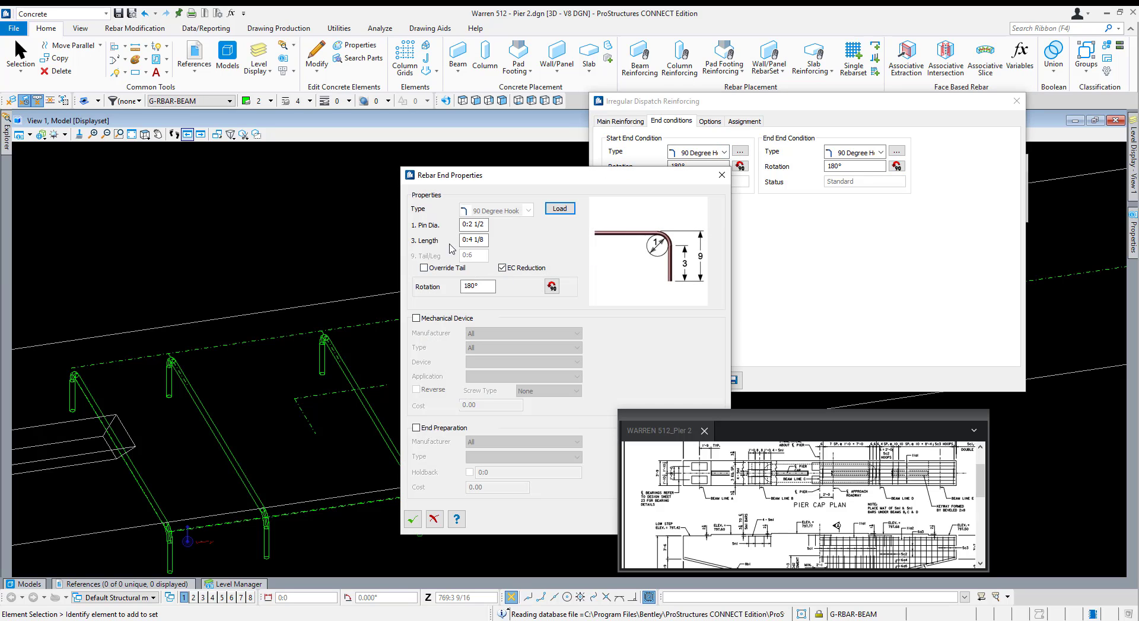
left_click(444, 268)
double_click(471, 256)
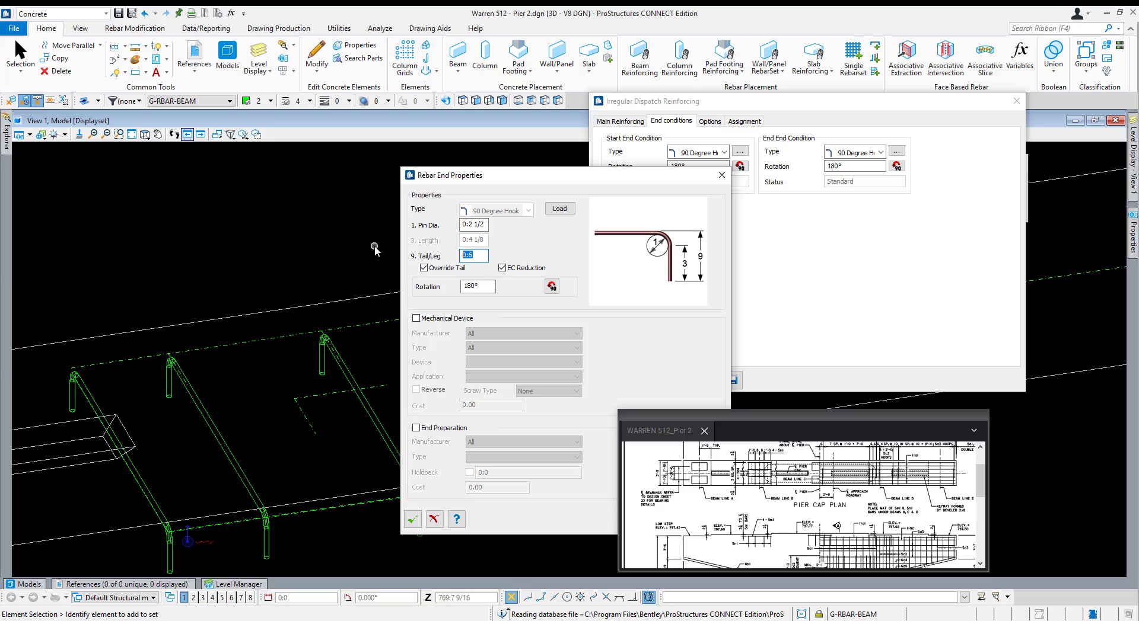
key("Tab")
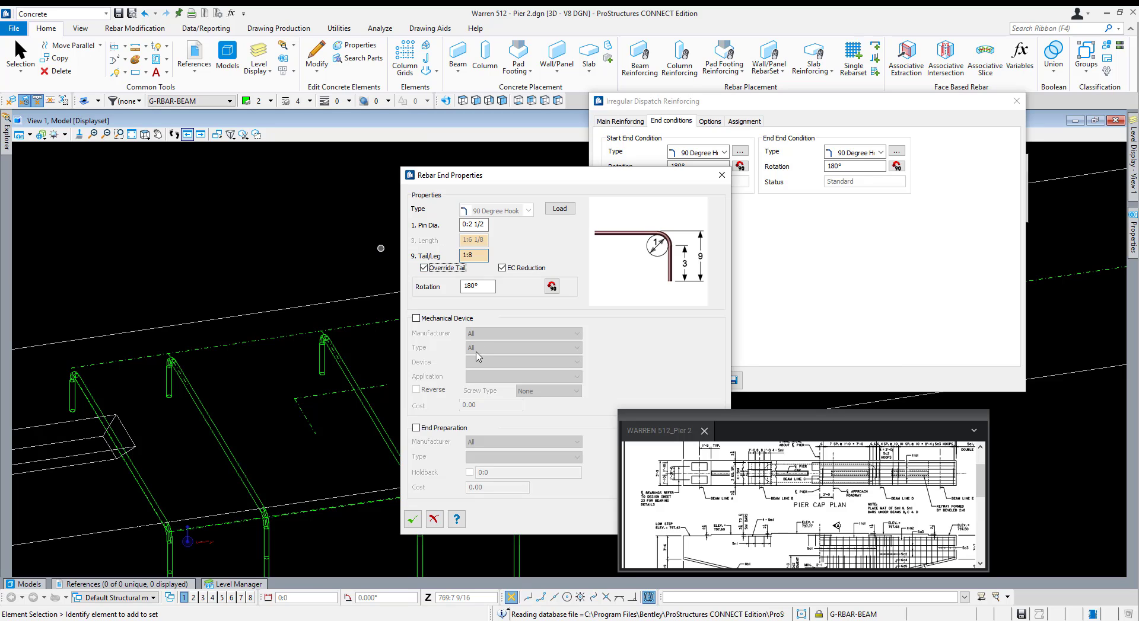
left_click(413, 519)
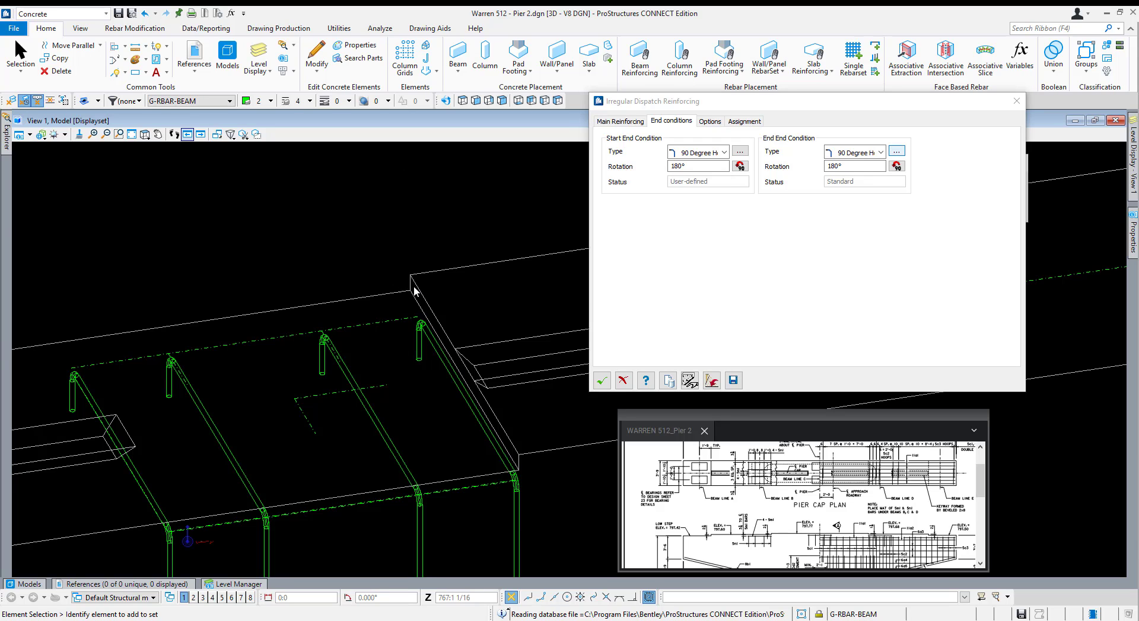
Override the tail of the opposite end's 90-degree hook with a leg length of 1:8.
left_click(423, 269)
left_click_drag(476, 257, 351, 260)
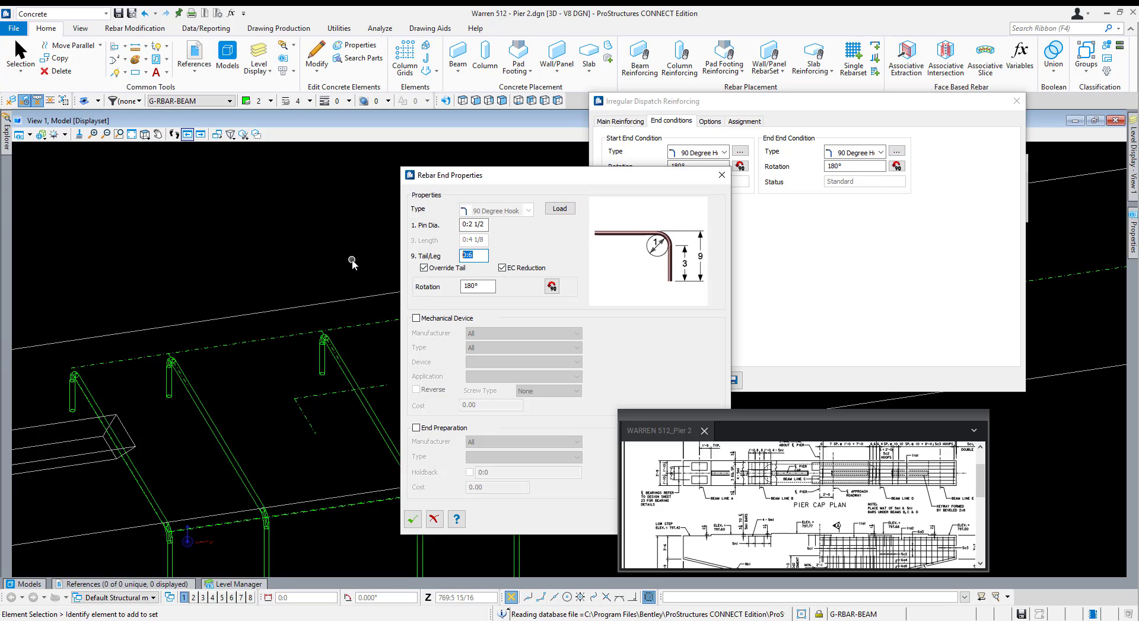
type("1:8")
key("Tab")
left_click(413, 520)
scroll(356, 349, "down", 3)
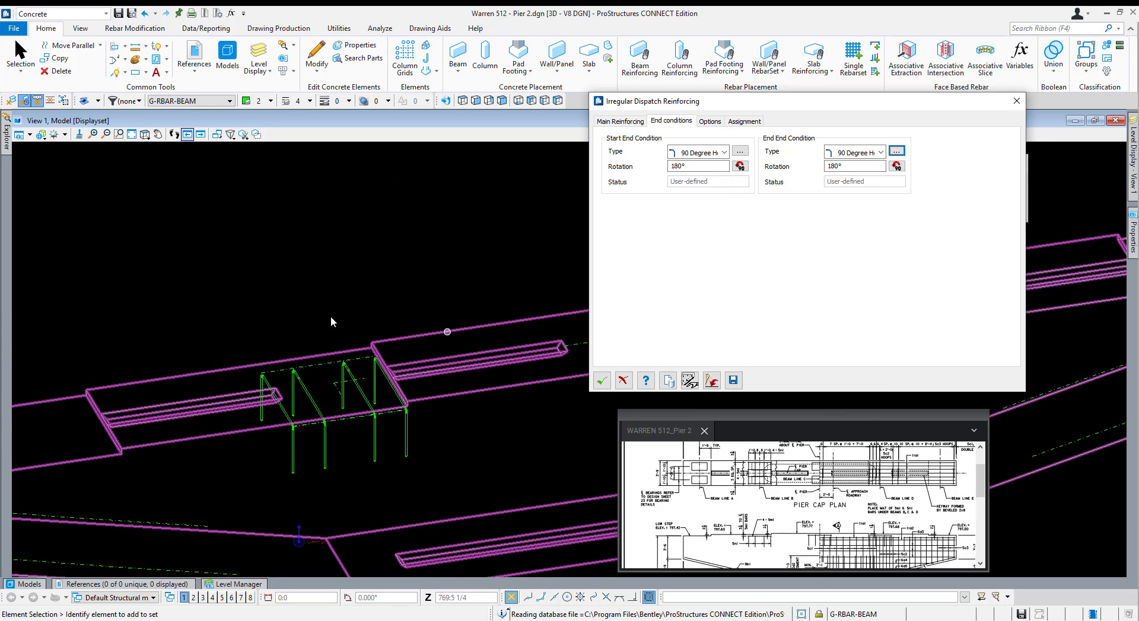
Assign the description Rebar - Beam to the bar set and place the reinforcement.
left_click(744, 121)
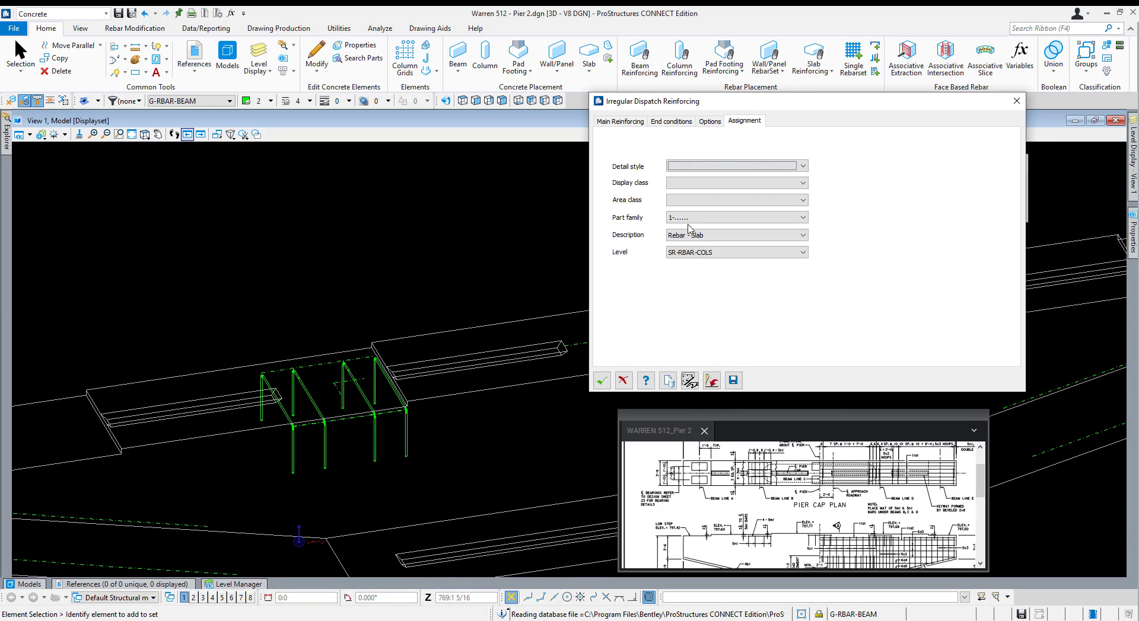
left_click(741, 236)
scroll(720, 256, "up", 1)
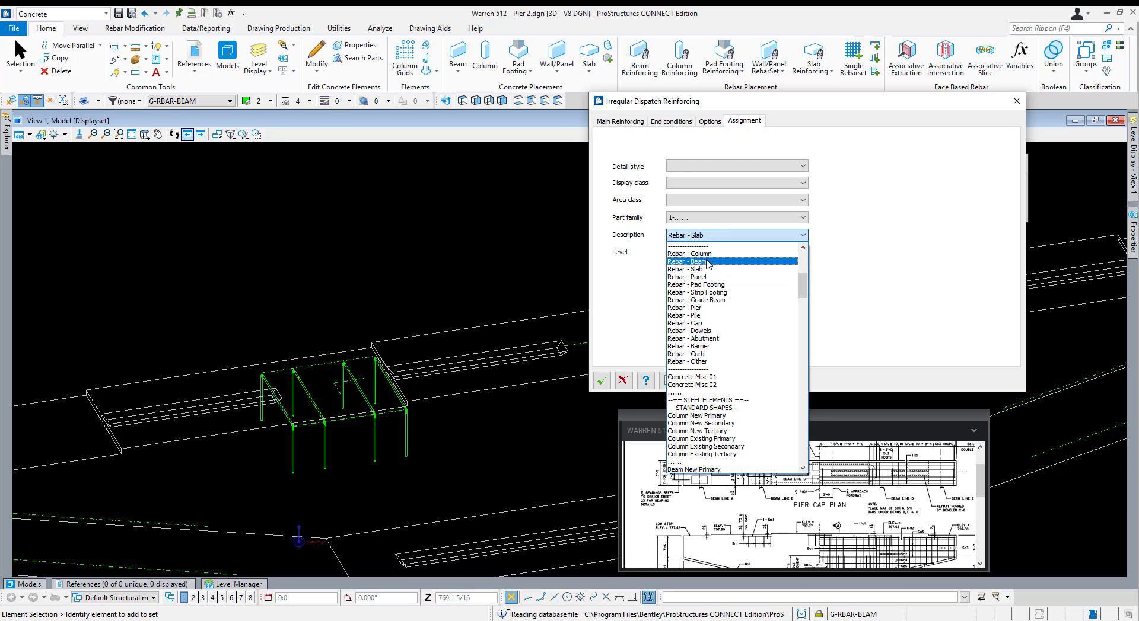
left_click(708, 263)
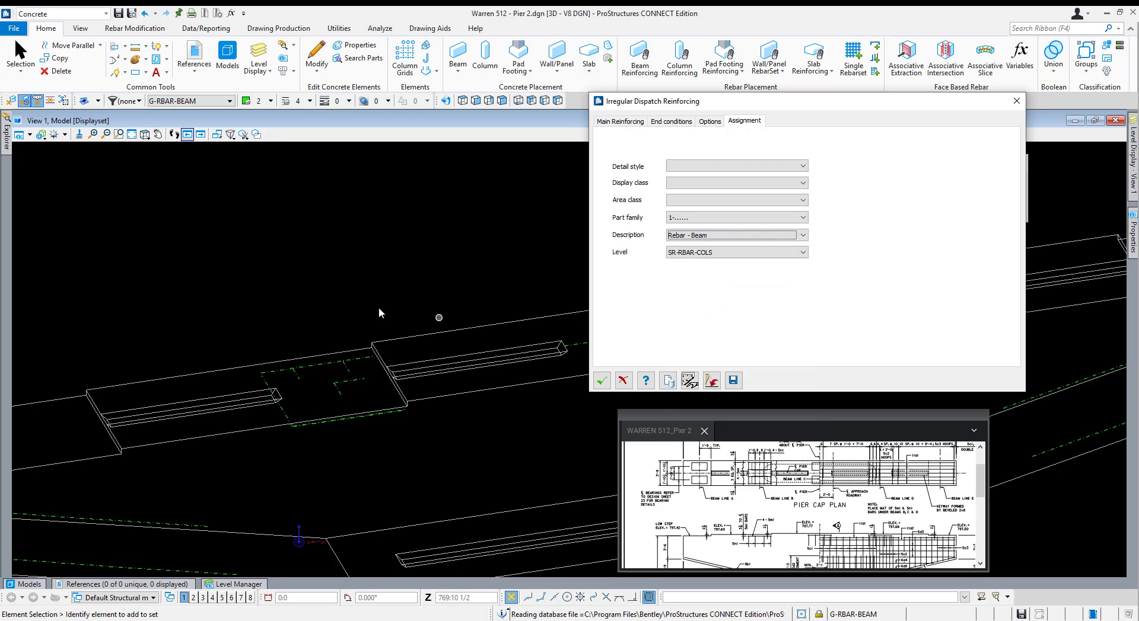
left_click(602, 380)
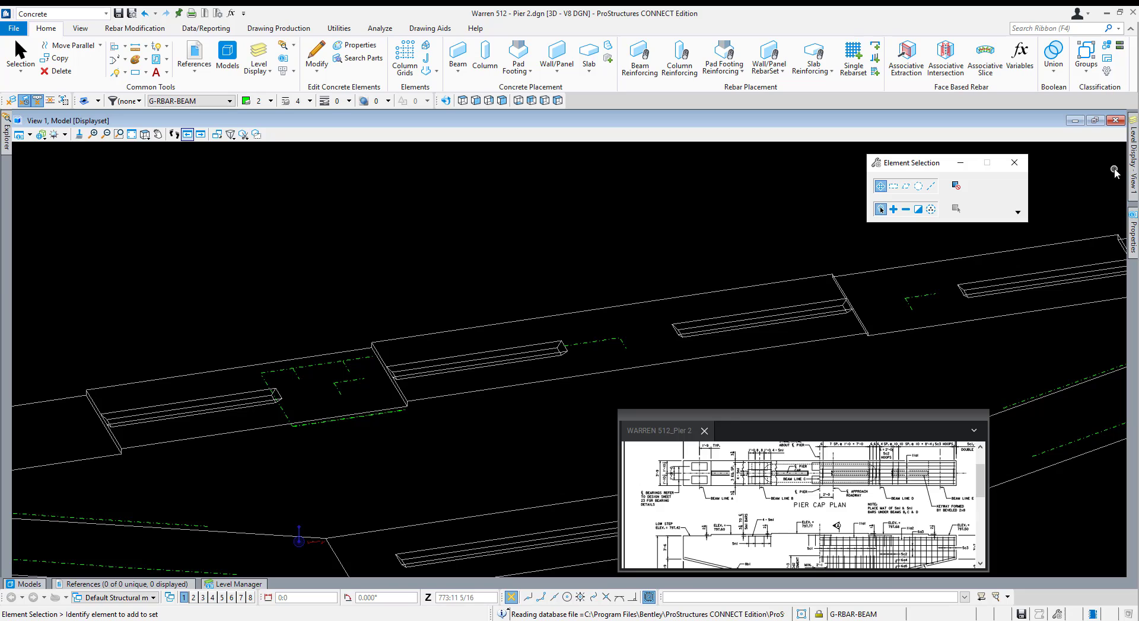
Delete the two short tick lines below the upper reference line.
mouse_move(1133, 170)
scroll(320, 357, "up", 3)
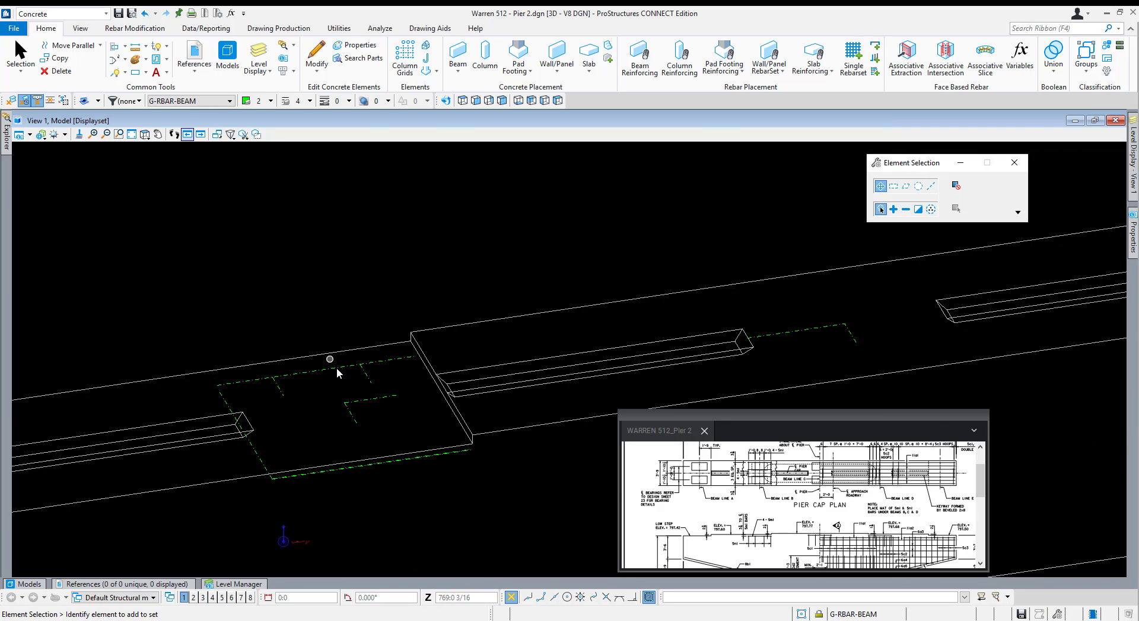
left_click(377, 396)
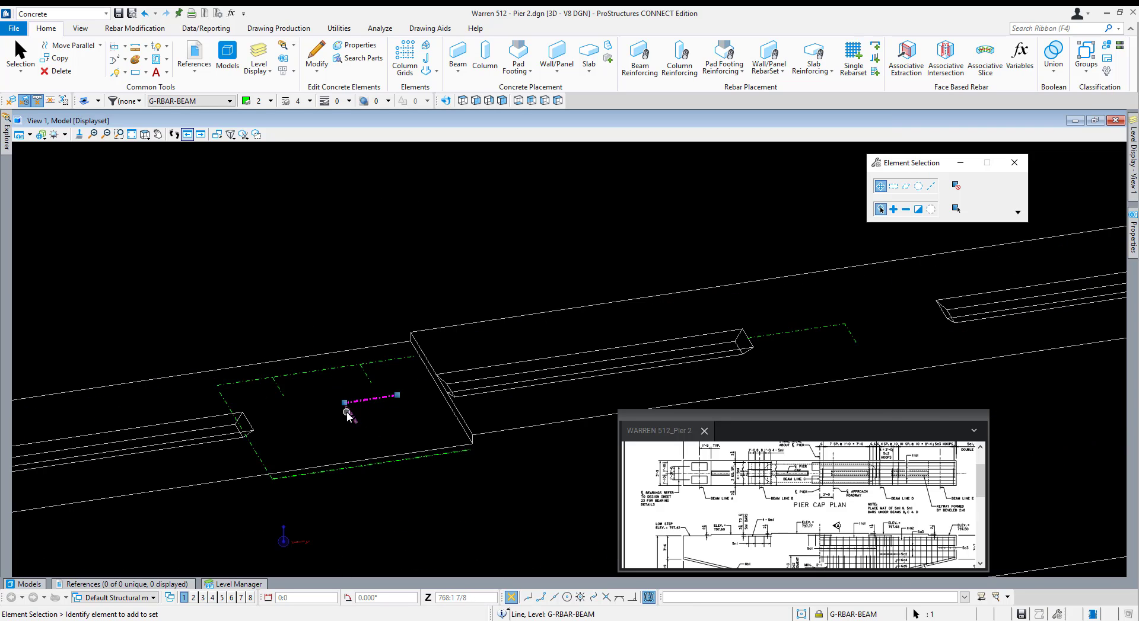
left_click(392, 411)
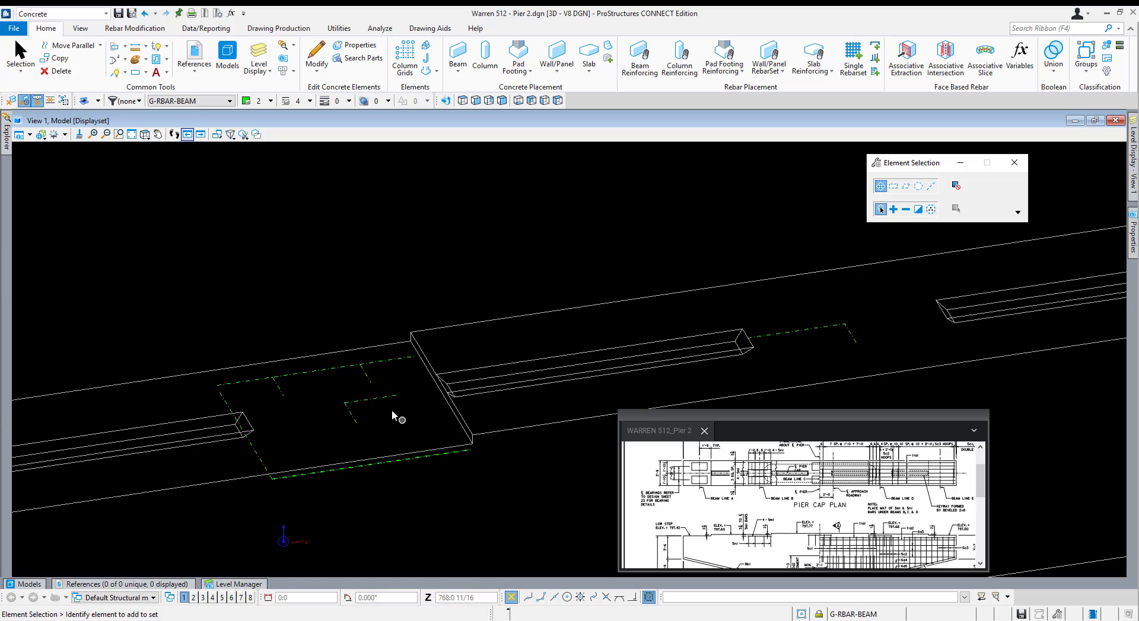
left_click(366, 374)
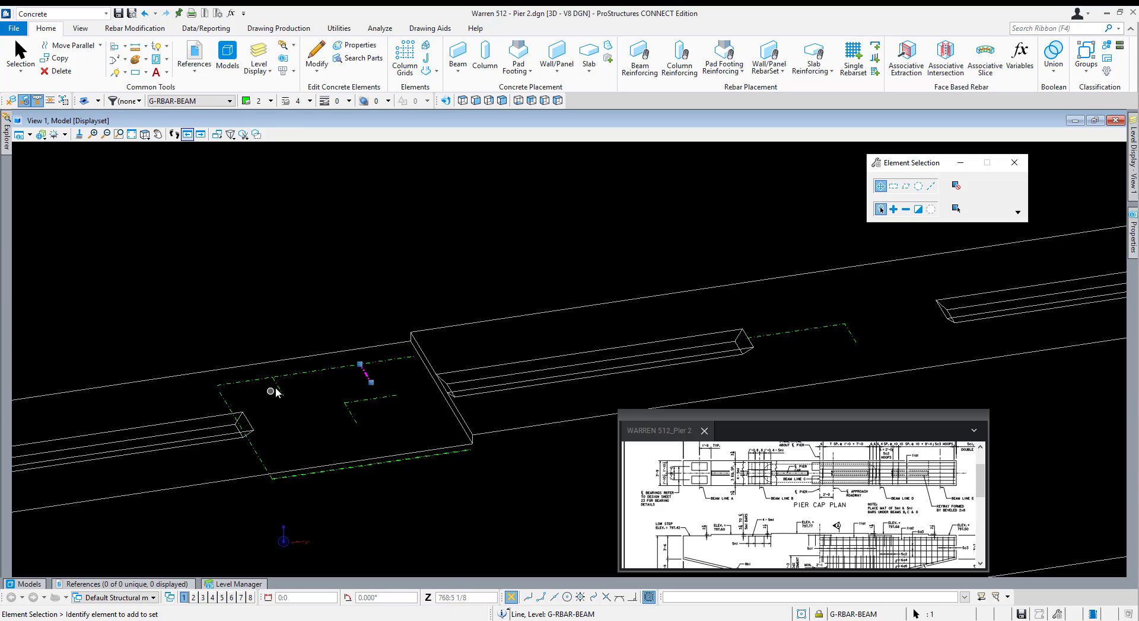
left_click(319, 428)
Select the dashed reference lines of the bar mat at the low step on top of the cap beam.
scroll(256, 489, "up", 5)
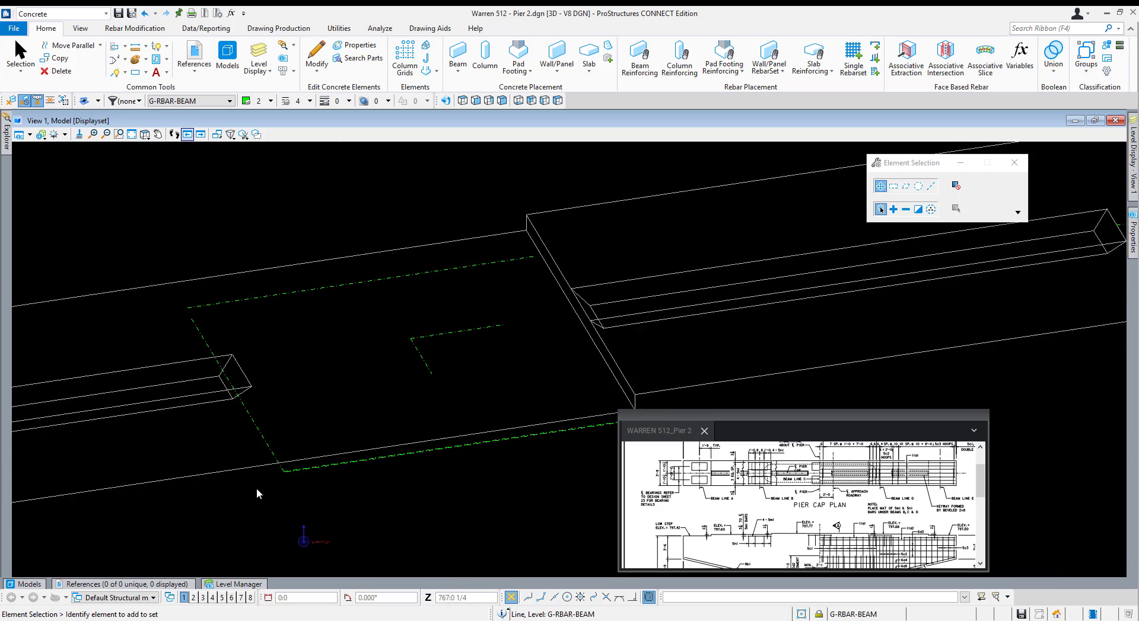
left_click(303, 466)
scroll(305, 469, "down", 2)
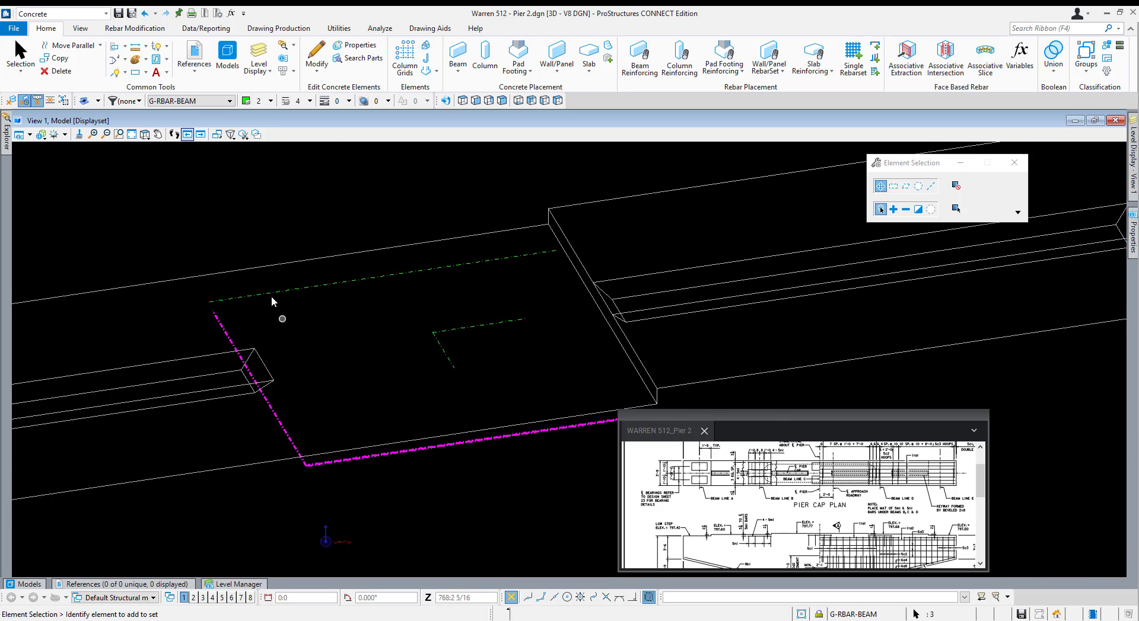
left_click(269, 293)
left_click(270, 293, "ctrl")
scroll(187, 320, "up", 2)
scroll(297, 290, "down", 3)
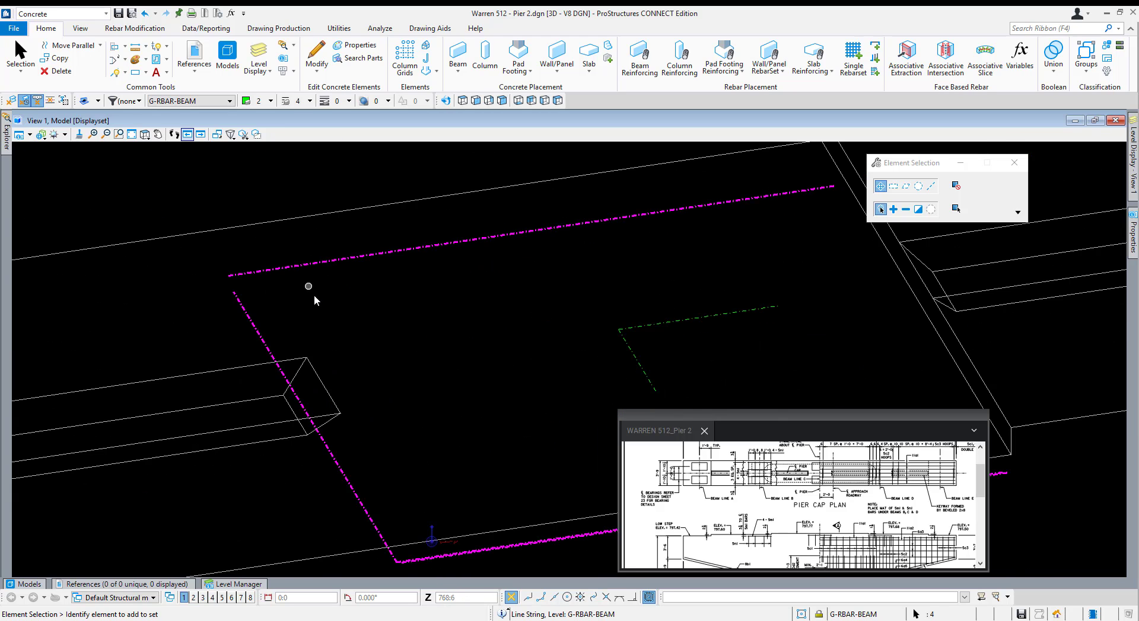
scroll(769, 289, "down", 4)
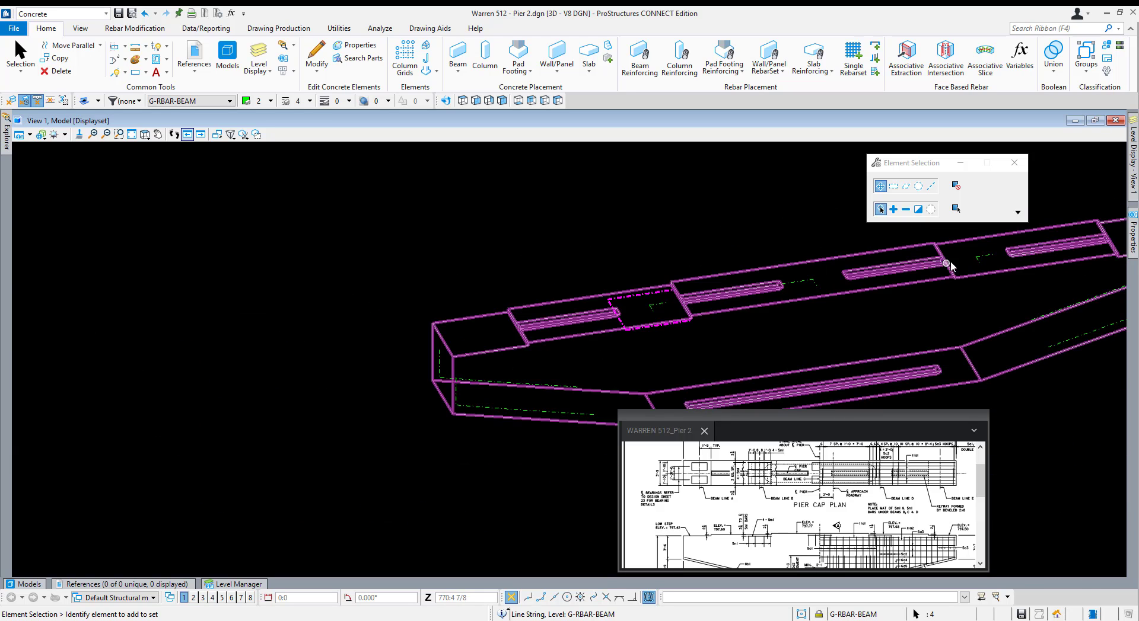
scroll(660, 307, "up", 2)
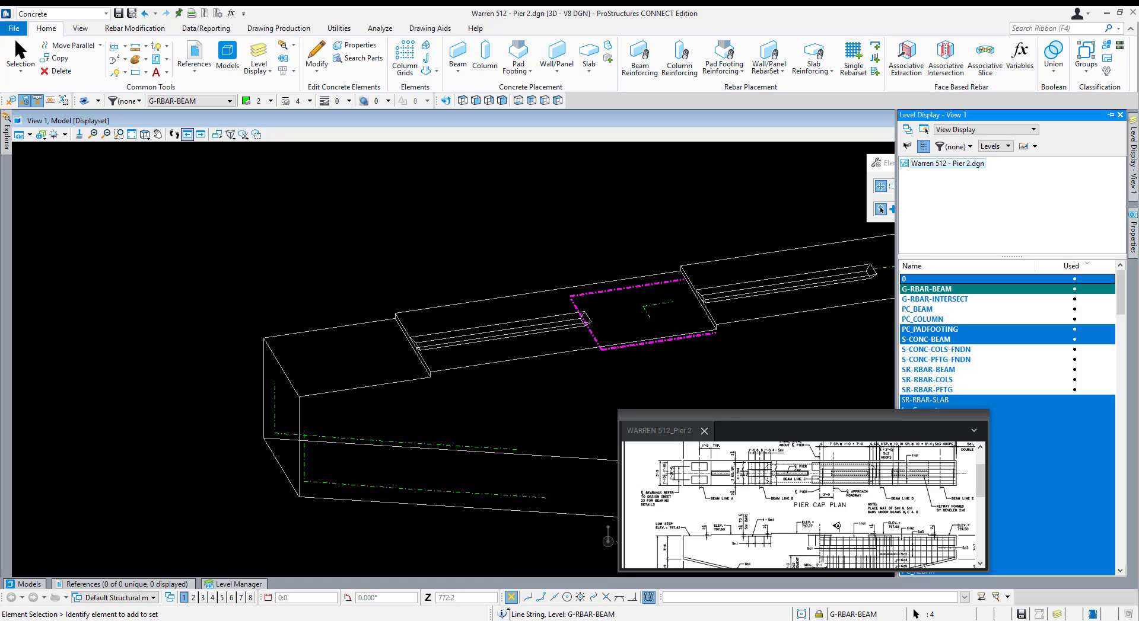
Display the SR-RBAR-BEAM level, select the four hooked bars and examine how they align with the selected reference lines.
mouse_move(1133, 175)
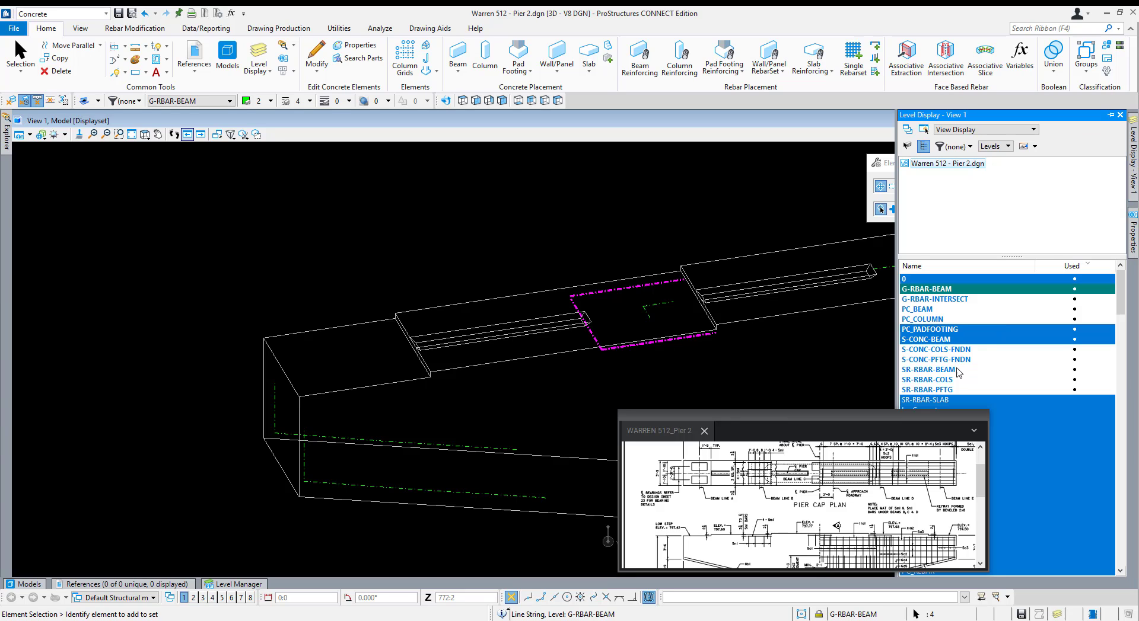
left_click(949, 370)
scroll(584, 239, "up", 3)
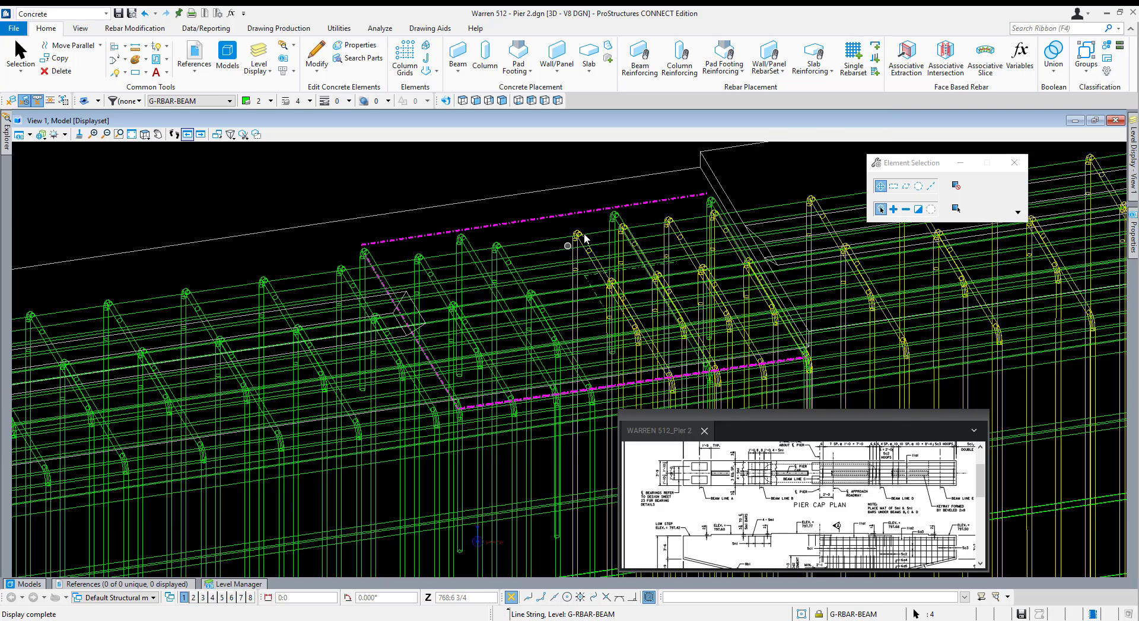
left_click(462, 250)
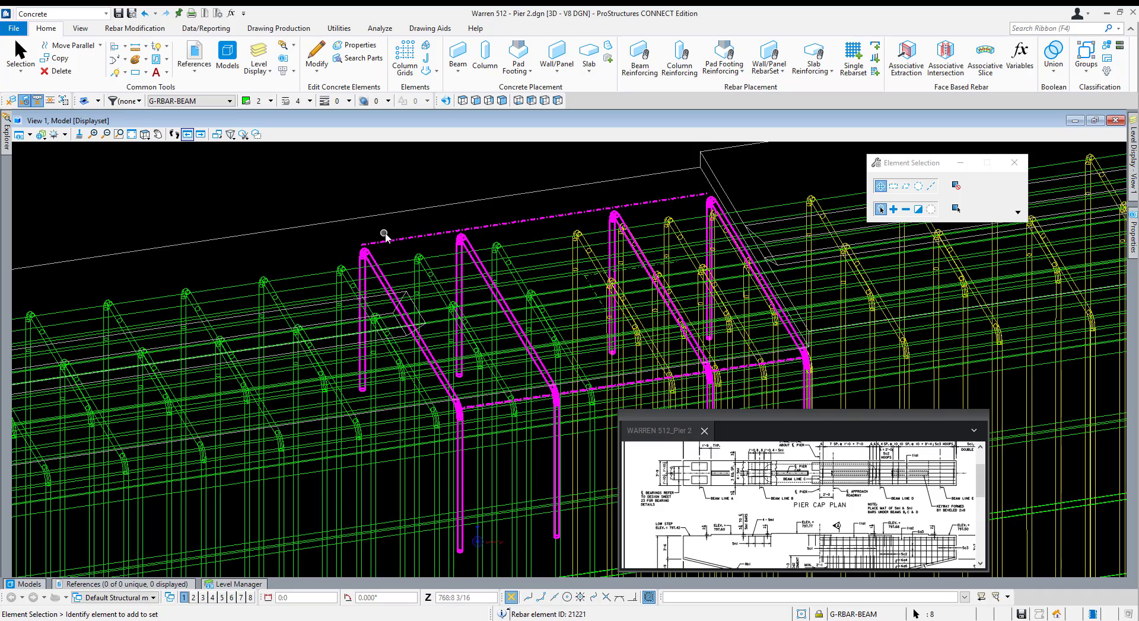
scroll(522, 390, "up", 5)
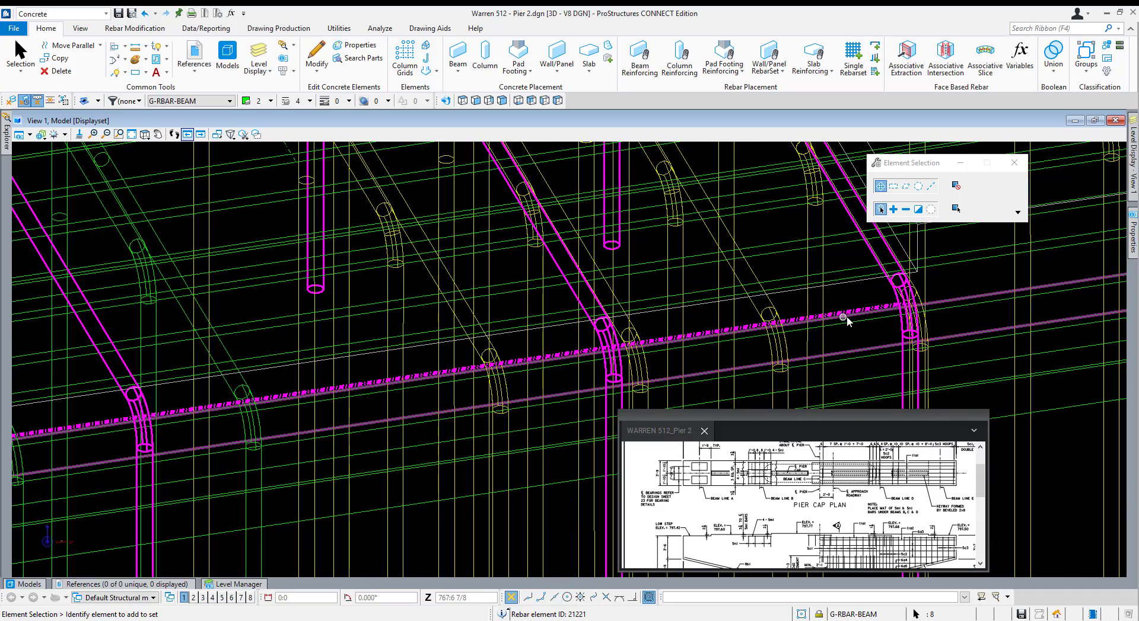
scroll(851, 316, "down", 3)
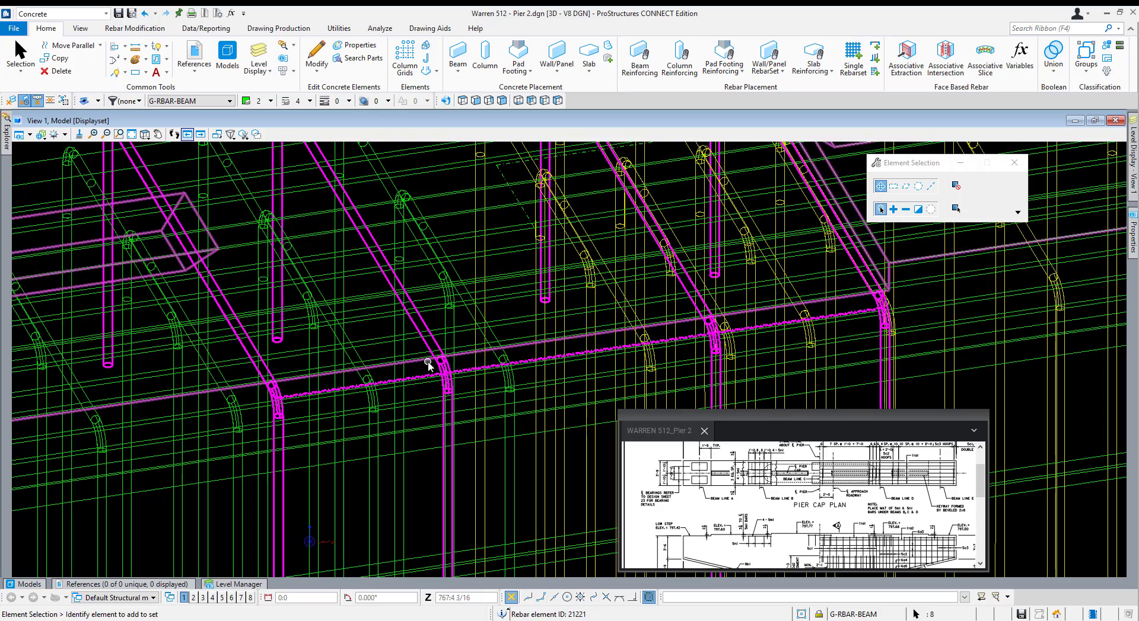
scroll(264, 402, "up", 5)
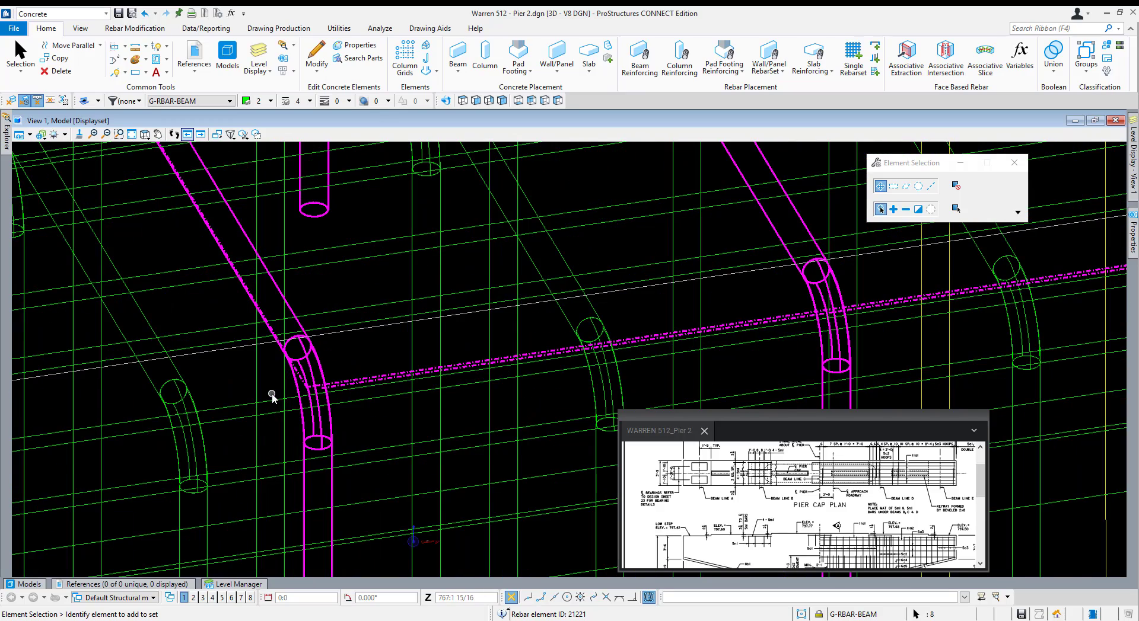
scroll(272, 396, "down", 2)
scroll(276, 391, "up", 3)
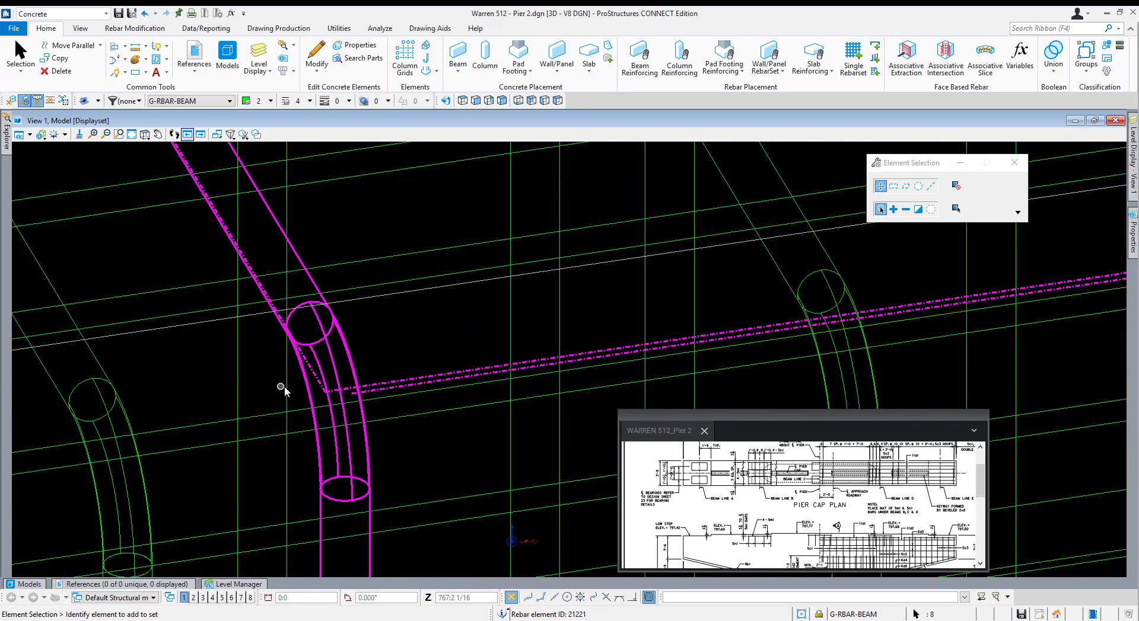
scroll(273, 425, "down", 3)
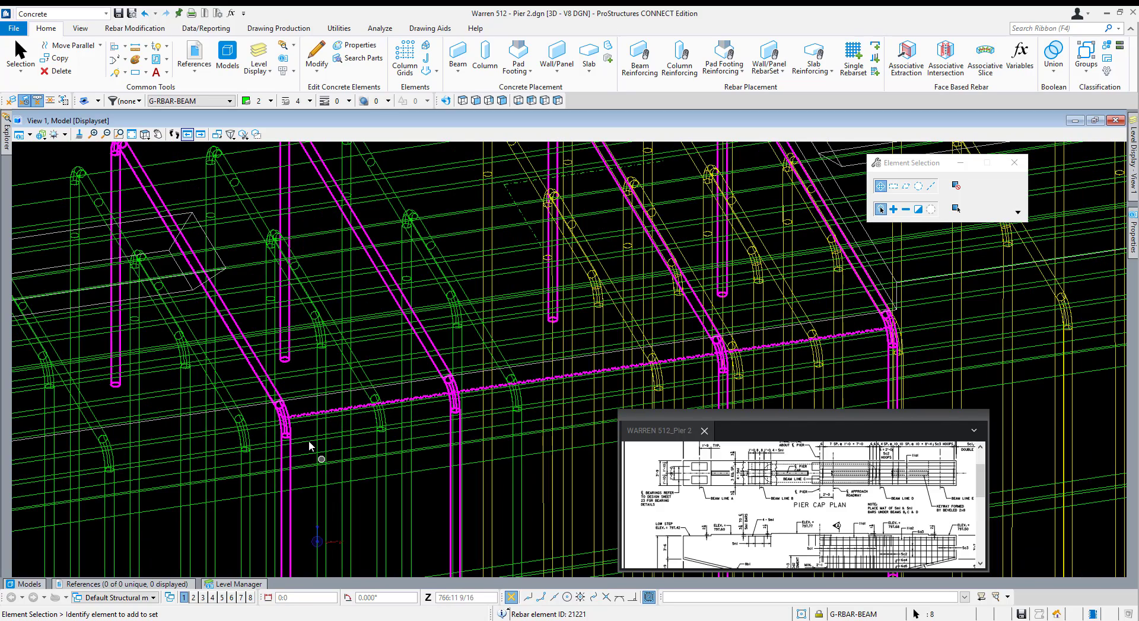
scroll(285, 419, "up", 3)
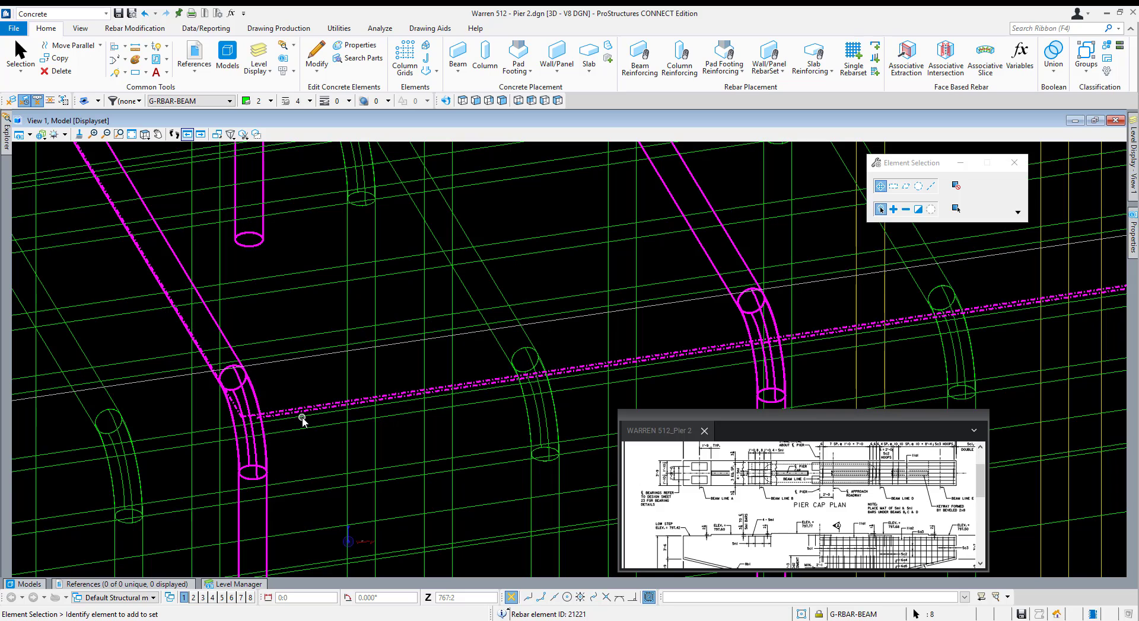
Hide the SR-RBAR-BEAM level and clear the selection of bars and reference lines.
mouse_move(1128, 168)
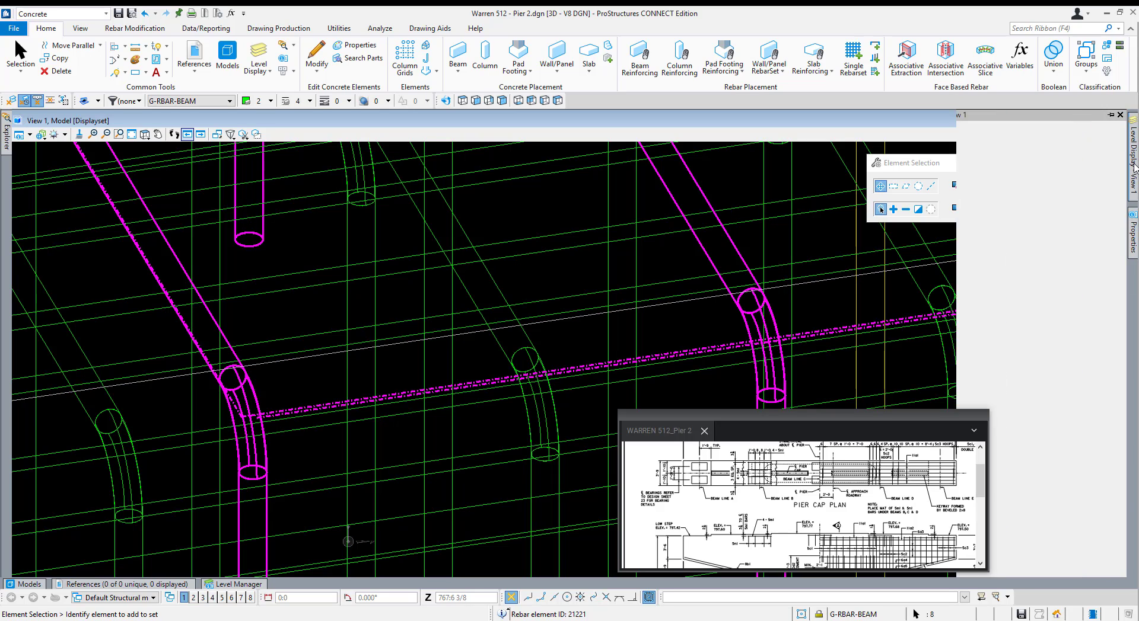
left_click(930, 370)
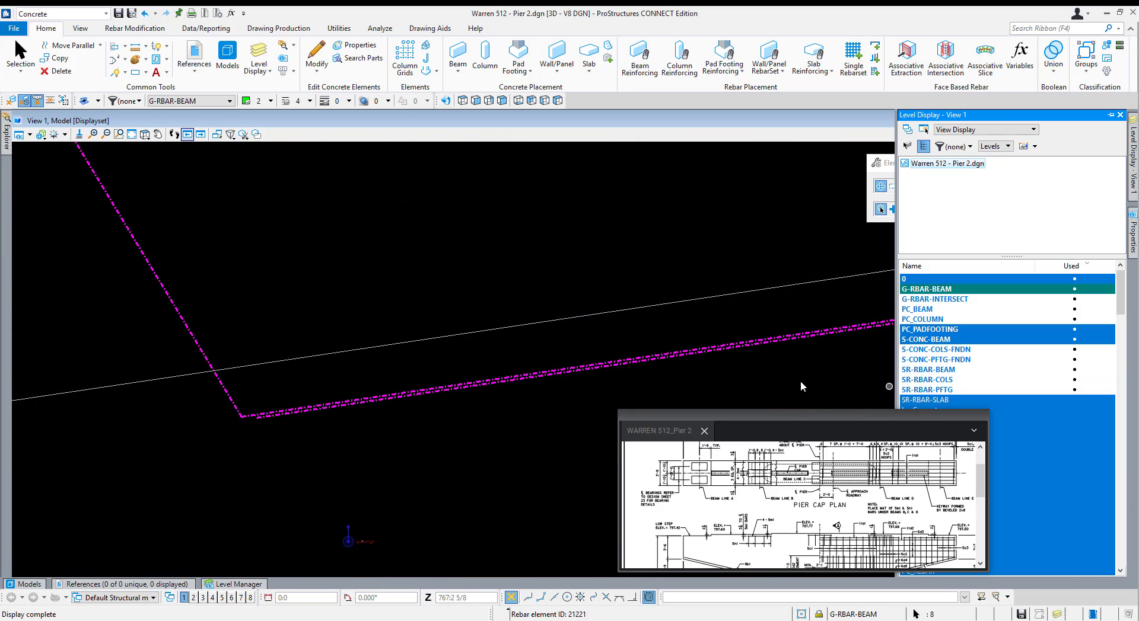
scroll(381, 397, "down", 5)
left_click(383, 443)
scroll(383, 443, "down", 2)
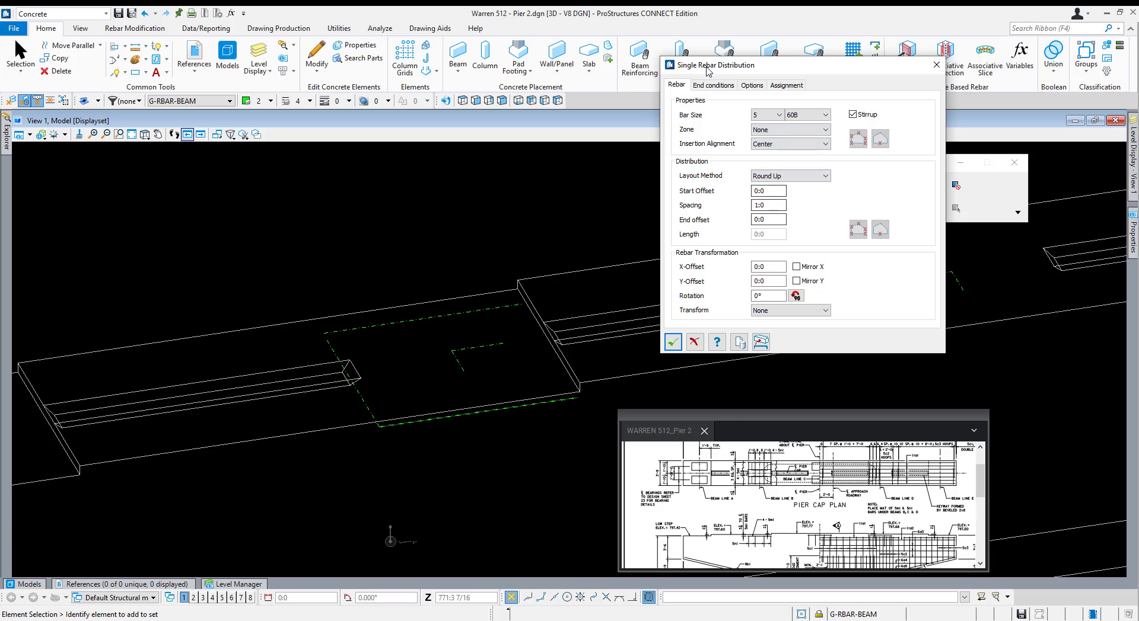
left_click(714, 85)
left_click(676, 85)
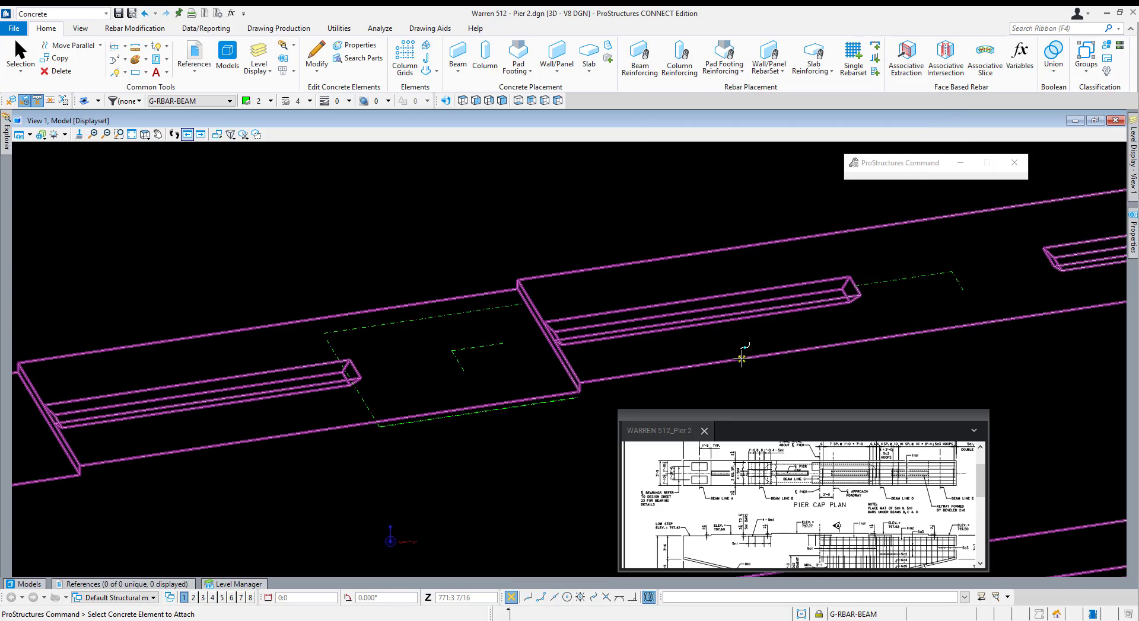
left_click(879, 141)
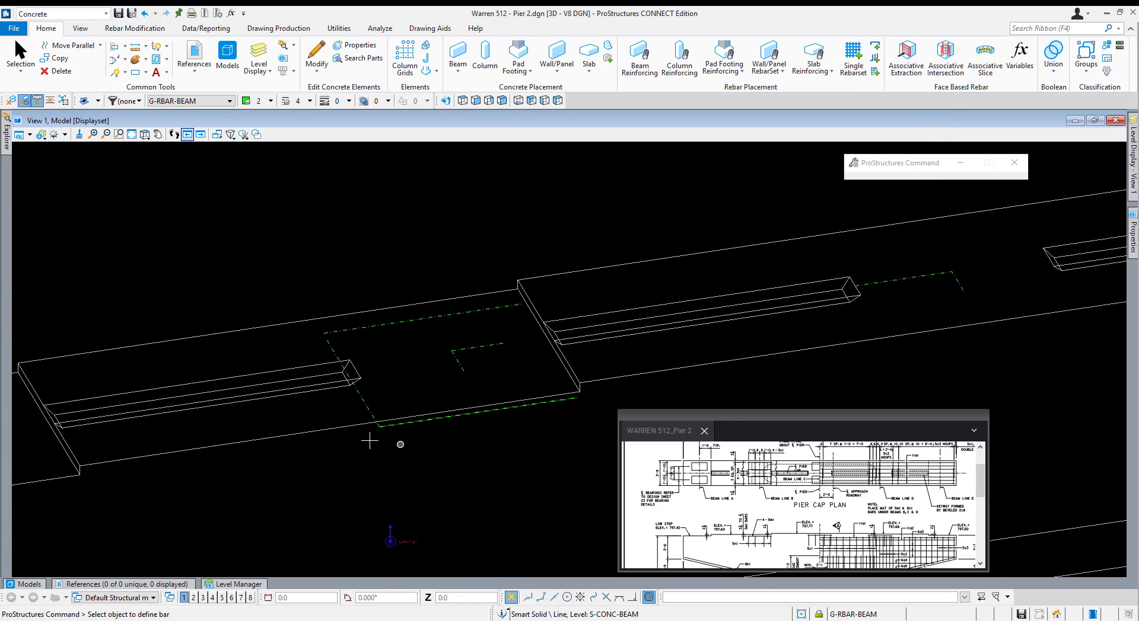
scroll(435, 389, "up", 6)
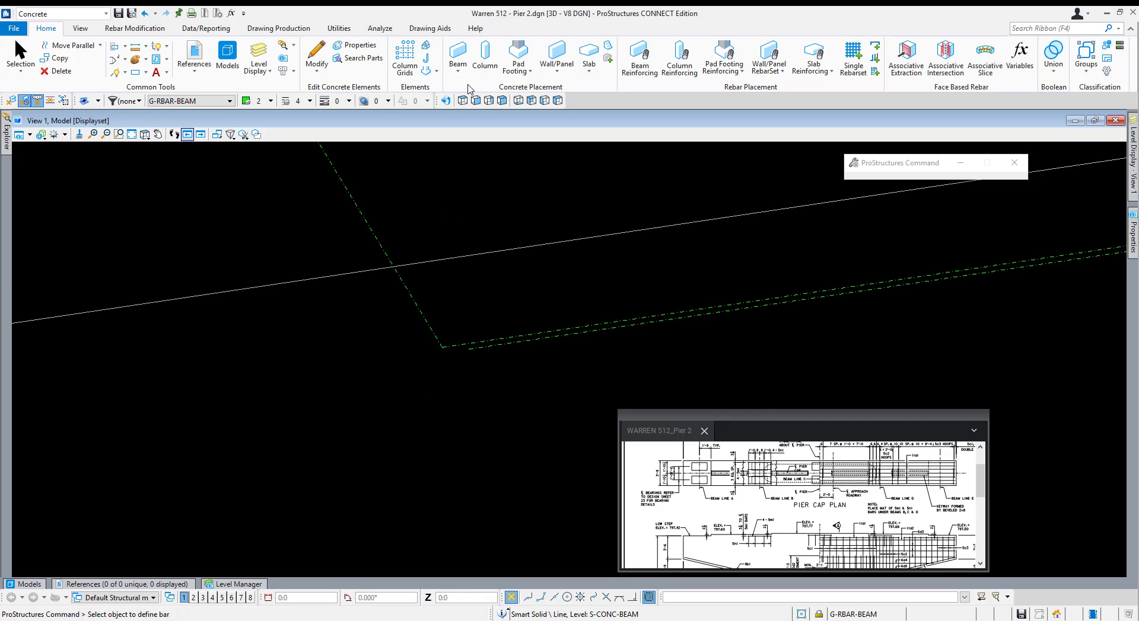
left_click(475, 101)
scroll(377, 257, "down", 6)
left_click(396, 290)
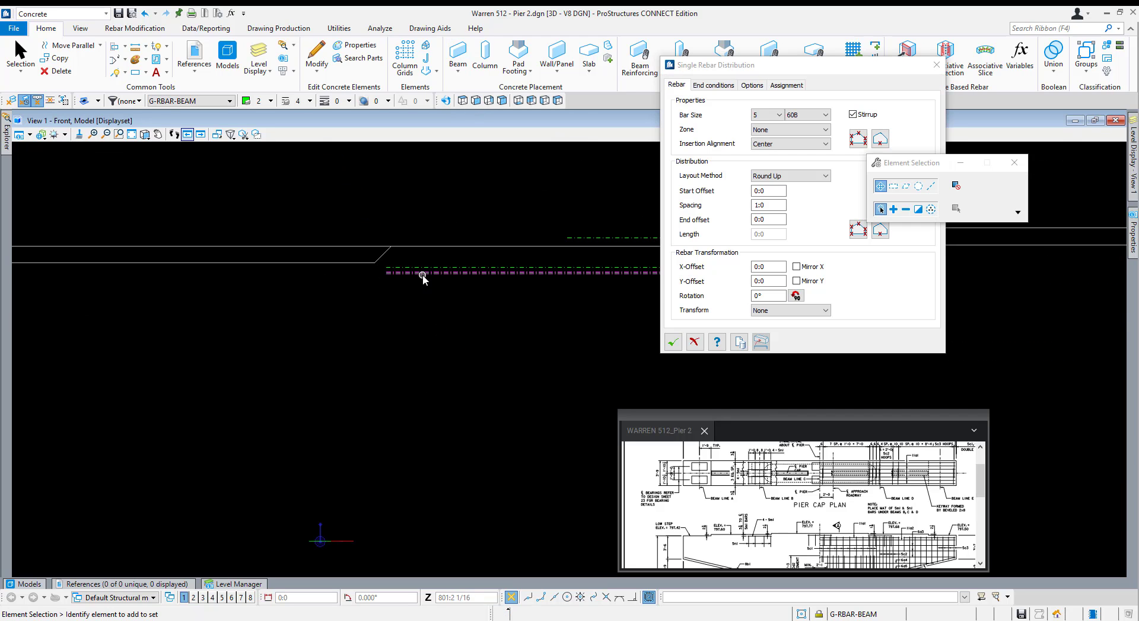
left_click(877, 139)
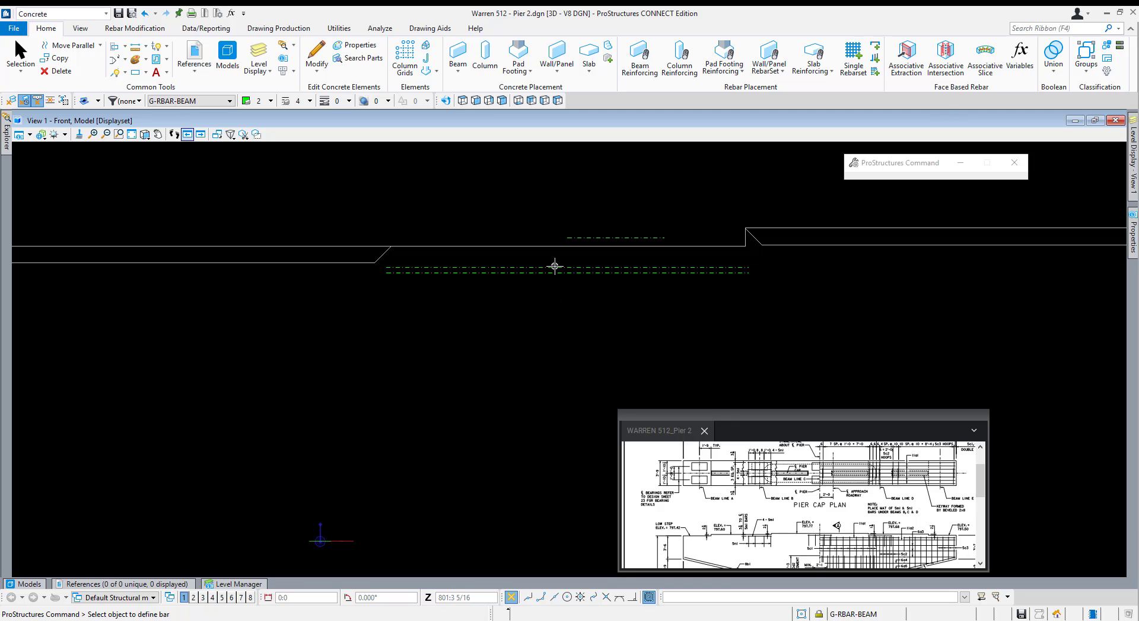
left_click(532, 195)
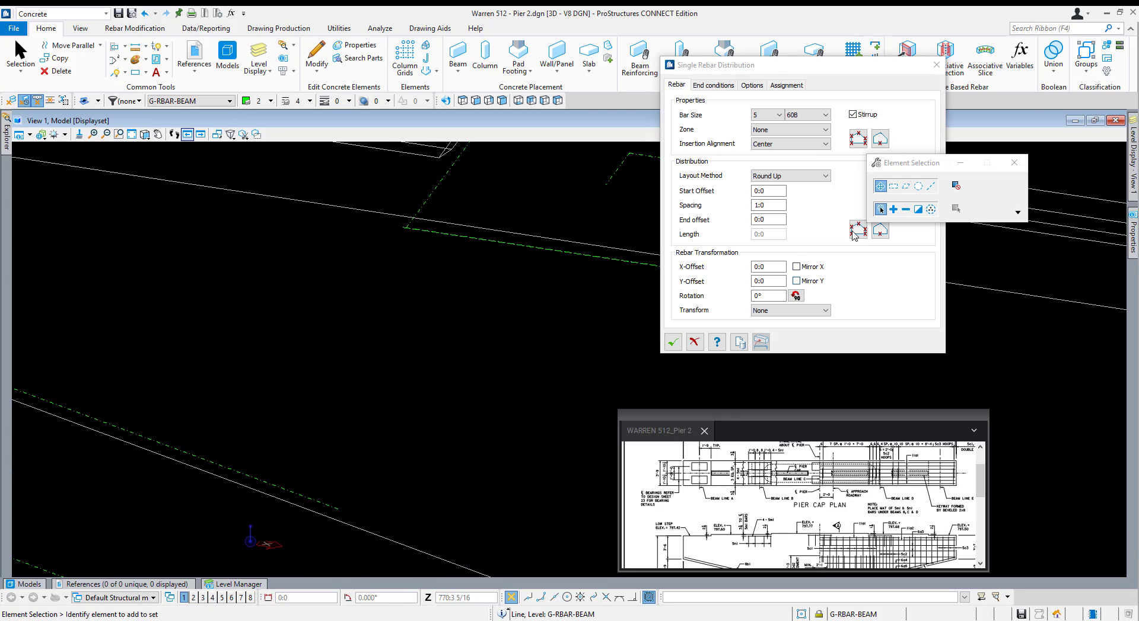
left_click(878, 139)
left_click(443, 179)
left_click(786, 85)
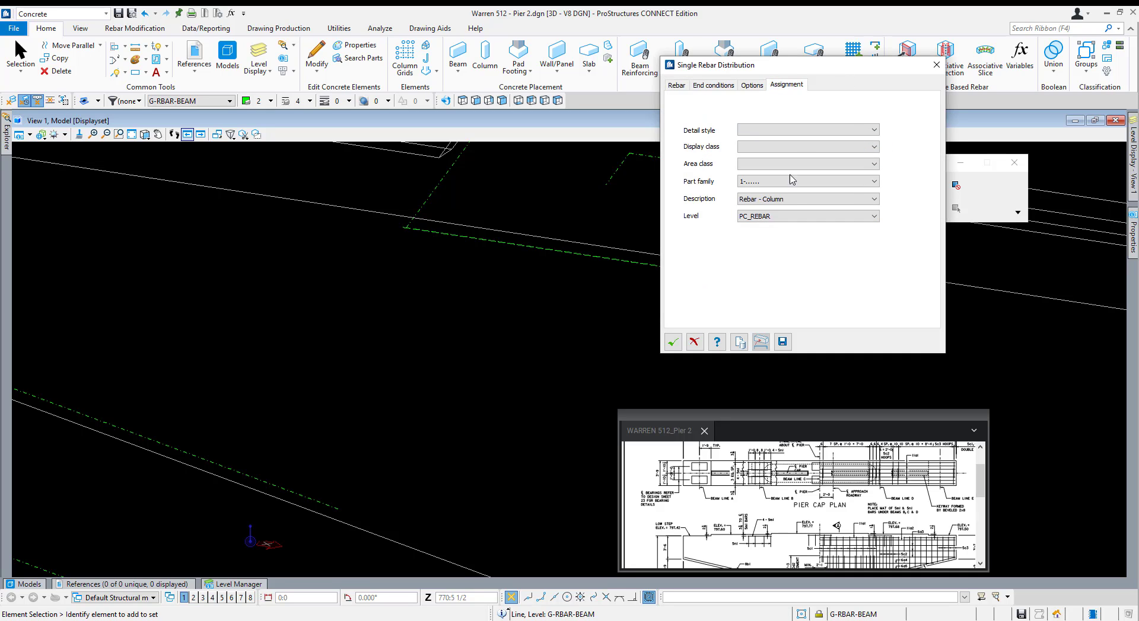
left_click(842, 199)
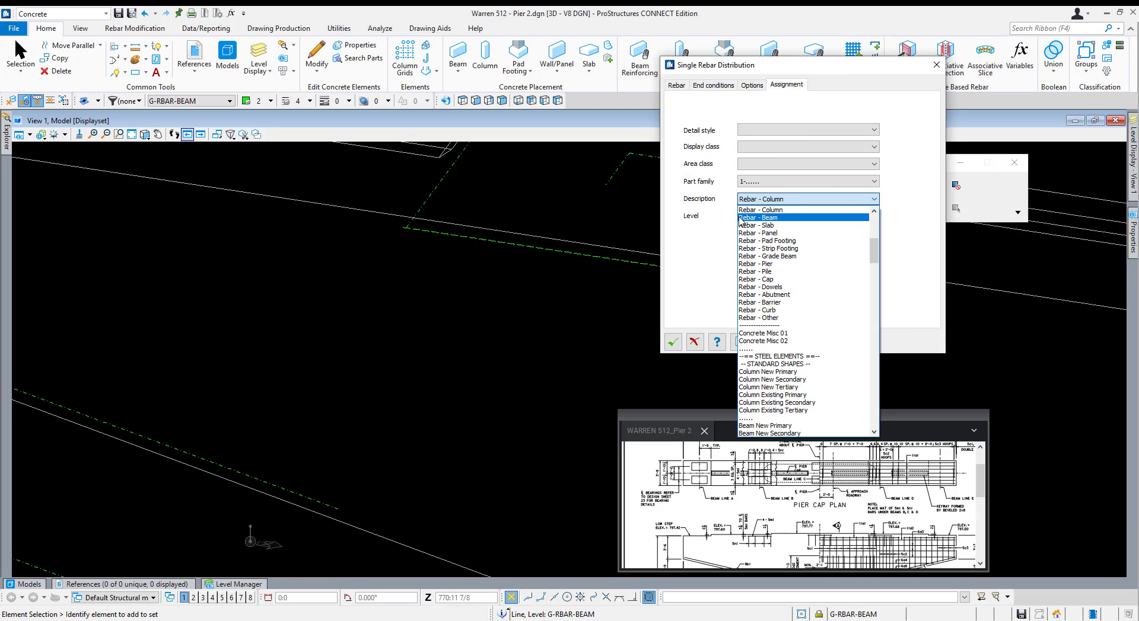
left_click(771, 248)
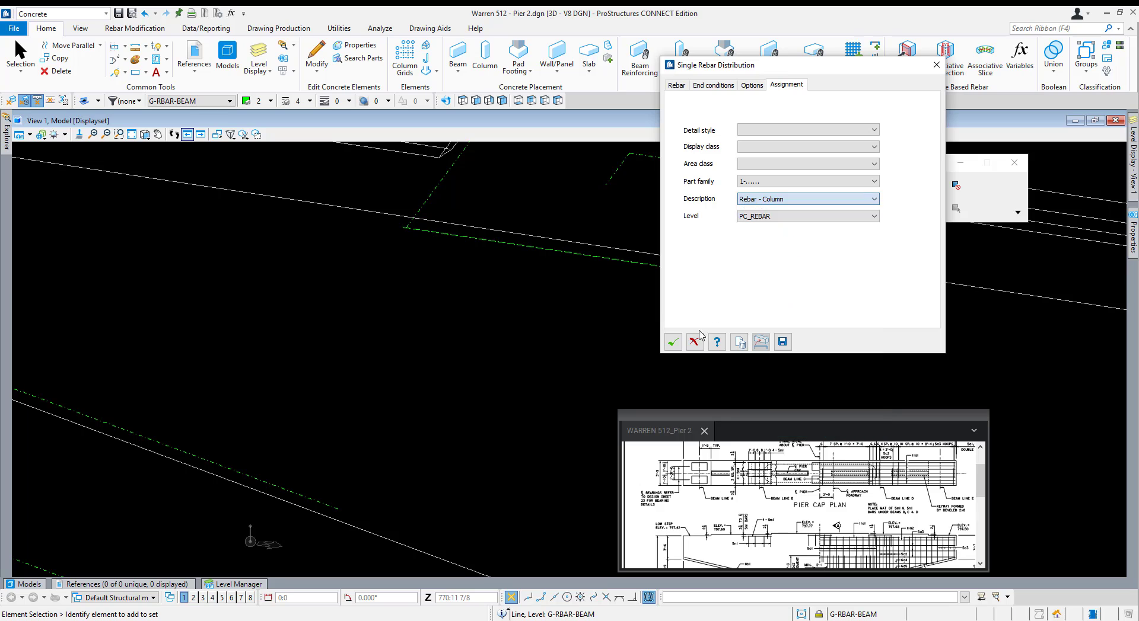
left_click(694, 342)
Display the SR-RBAR-COLS level to show the column reinforcement below the cap beam.
mouse_move(1131, 157)
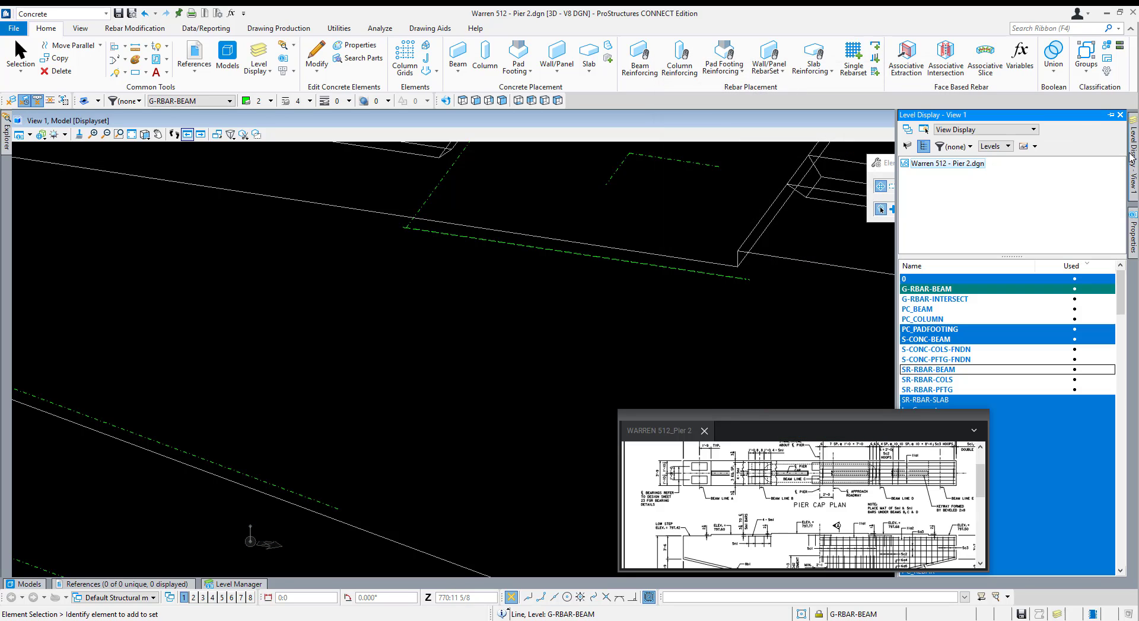
left_click(923, 382)
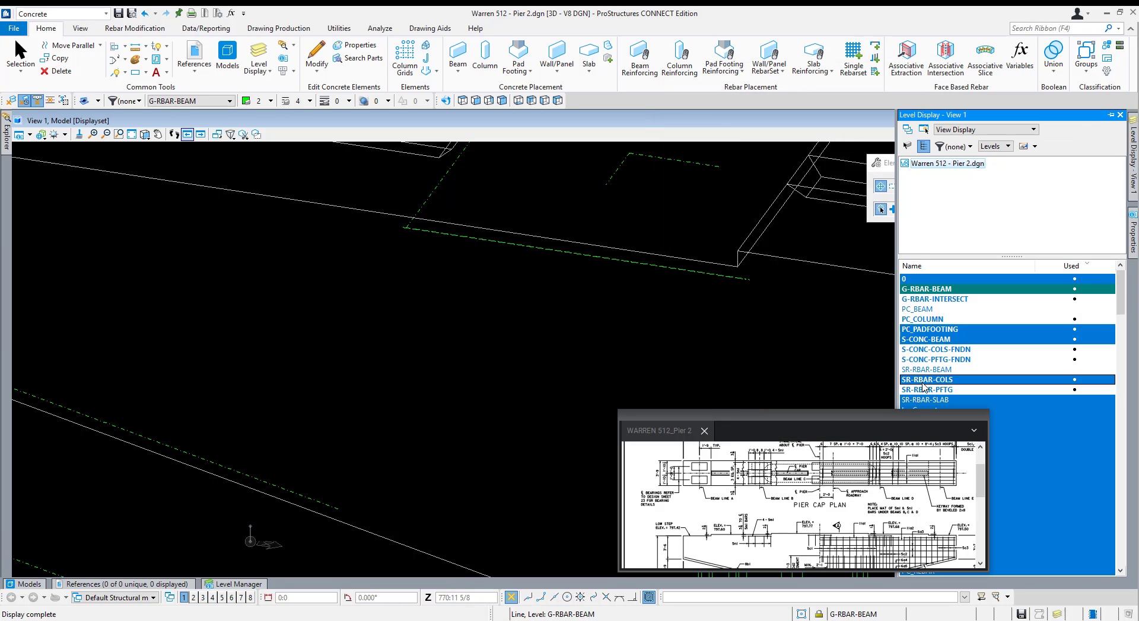
scroll(657, 341, "down", 6)
scroll(674, 339, "up", 3)
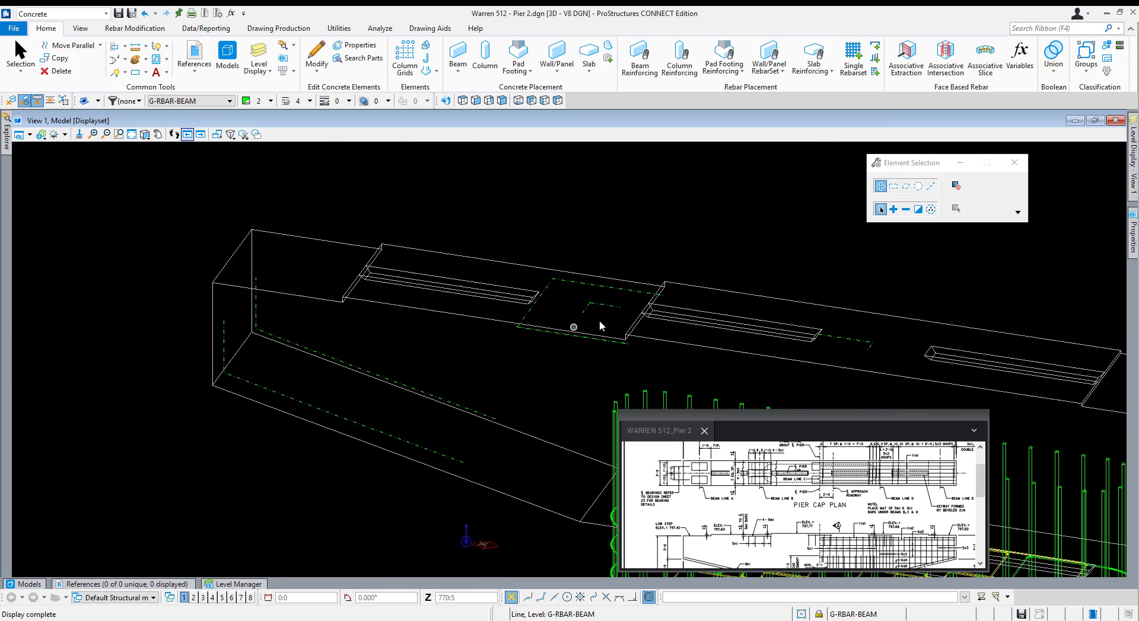
Start a new Single Rebar Distribution and assign it the description Rebar - Beam.
left_click(875, 72)
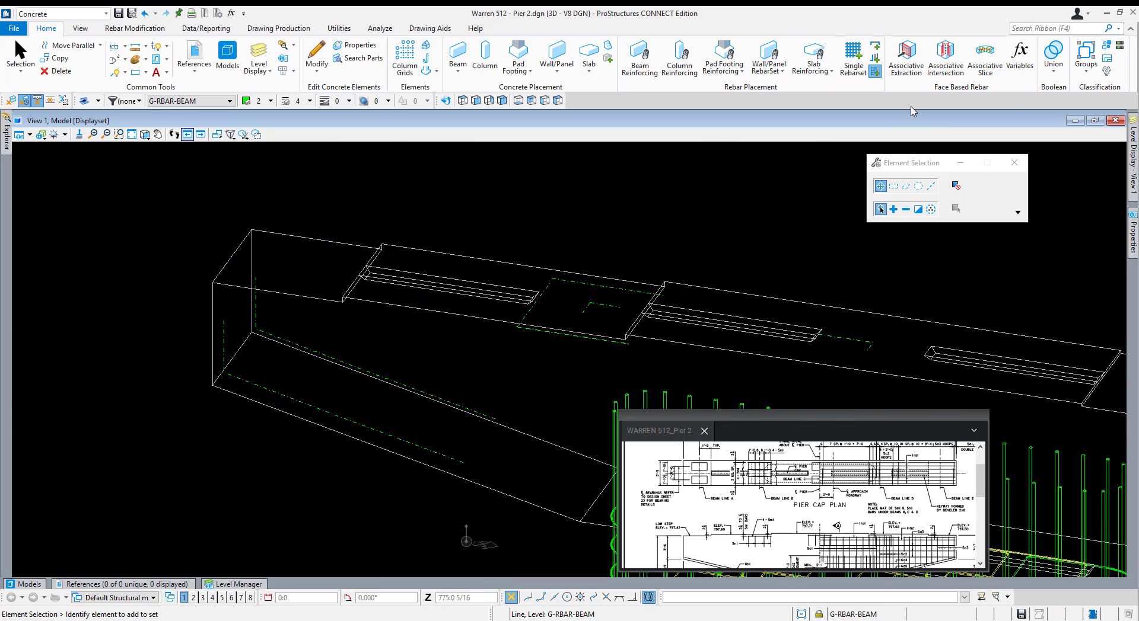
left_click(1016, 101)
left_click(618, 286)
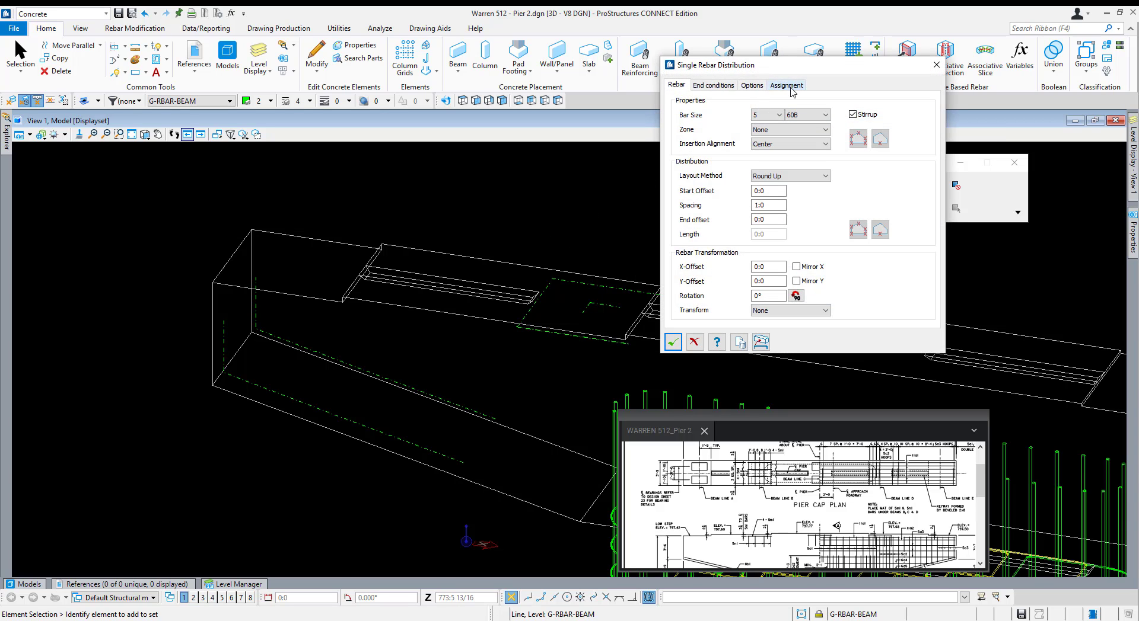
left_click(786, 86)
left_click(771, 199)
scroll(774, 248, "up", 1)
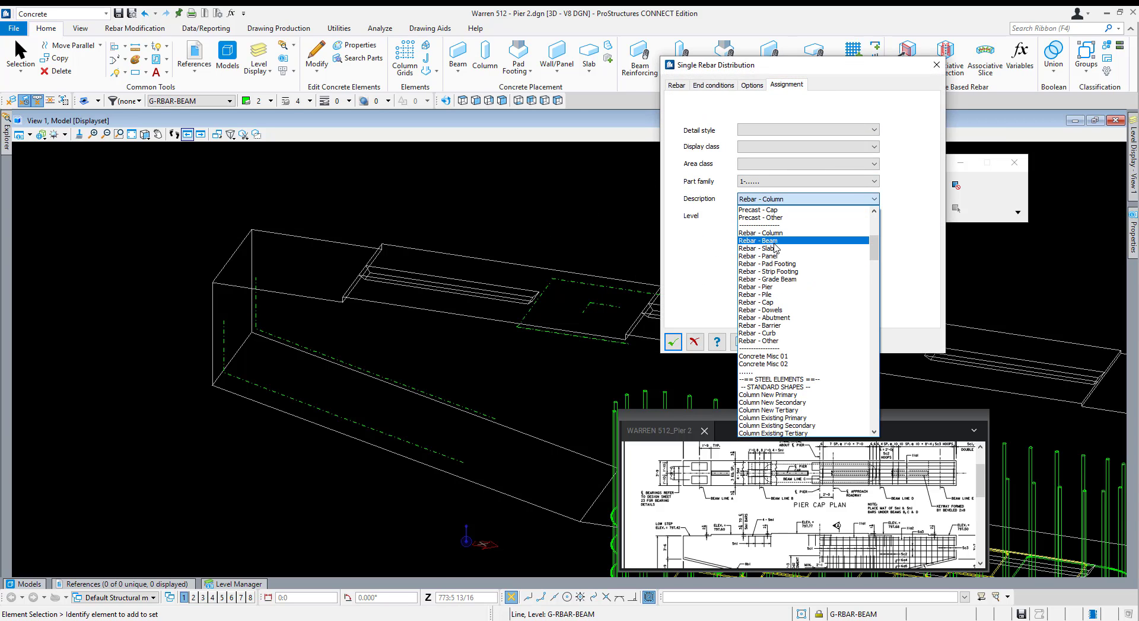
left_click(773, 242)
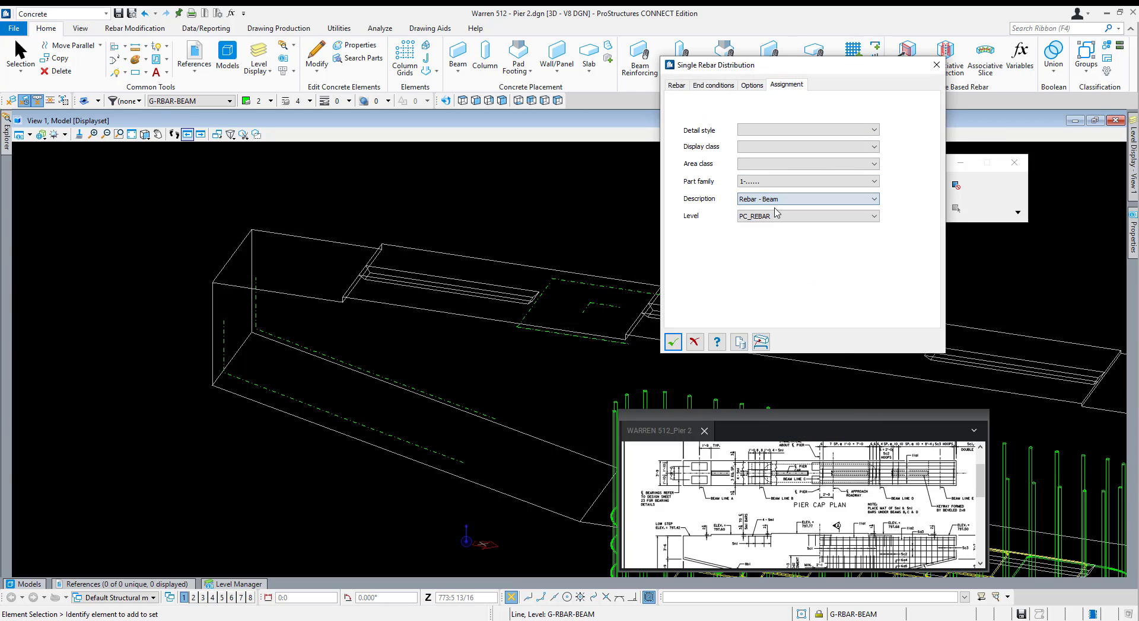
Define a size 5 single rebar distribution at 1:0 spacing, using the long edge reference line for bar shape and the crosswise line for distribution.
left_click(762, 344)
left_click(685, 81)
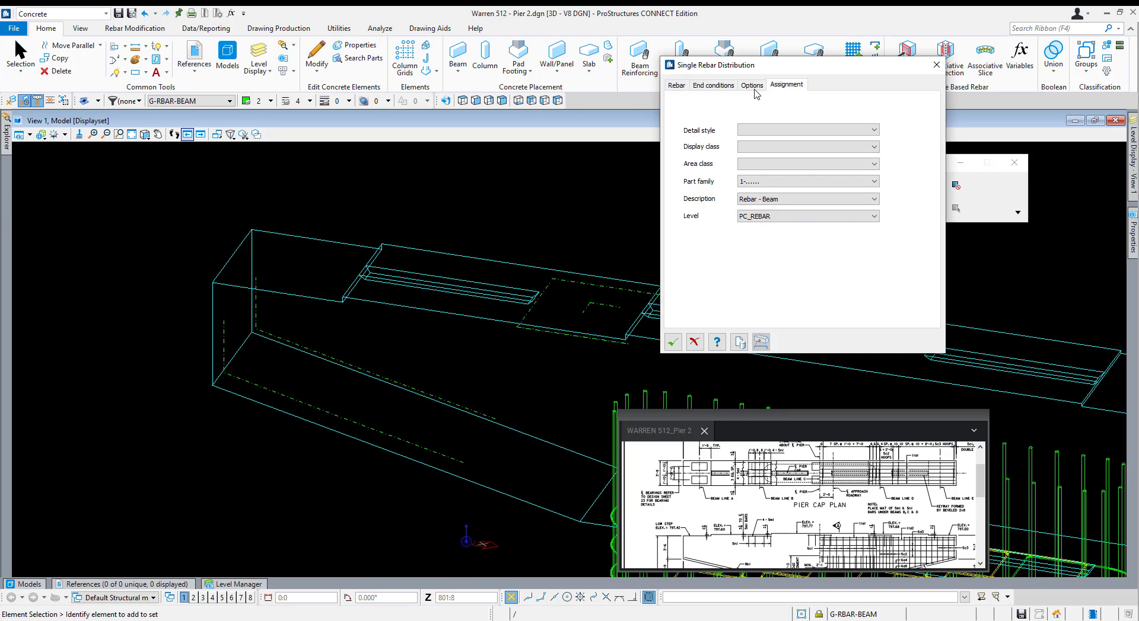
left_click(676, 86)
left_click(875, 143)
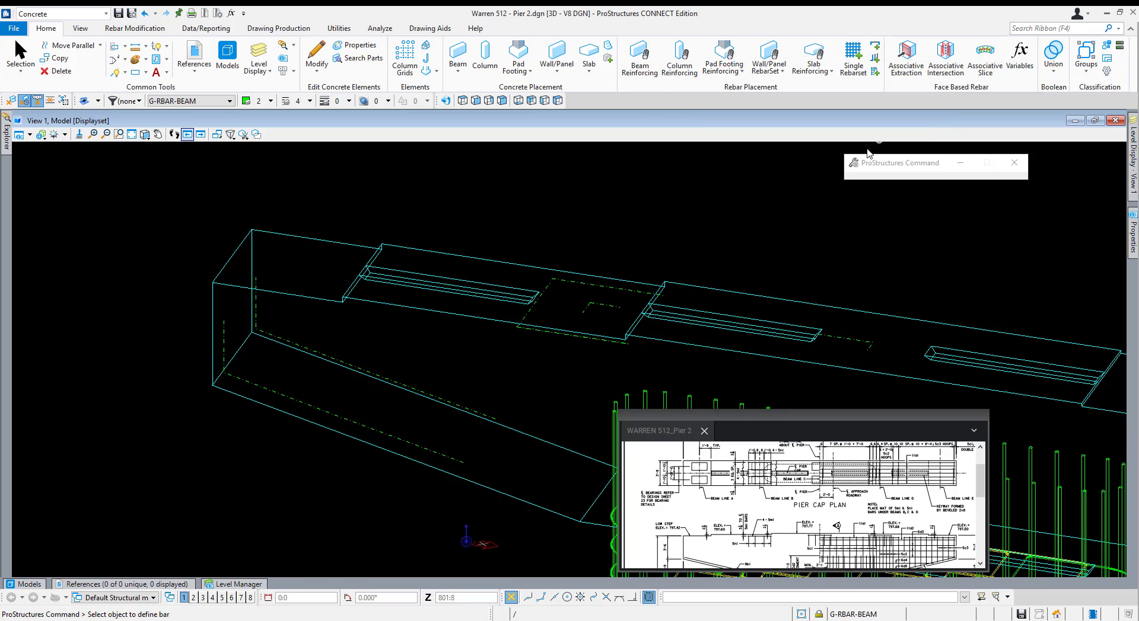
scroll(530, 318, "up", 5)
scroll(413, 303, "down", 5)
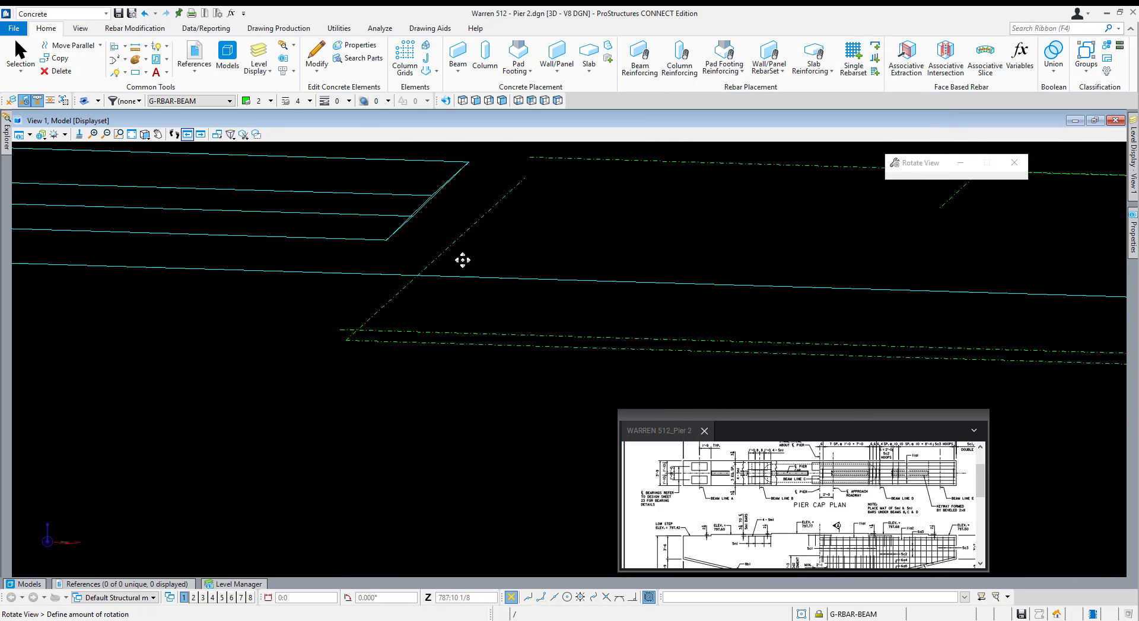
left_click(407, 351)
left_click(880, 230)
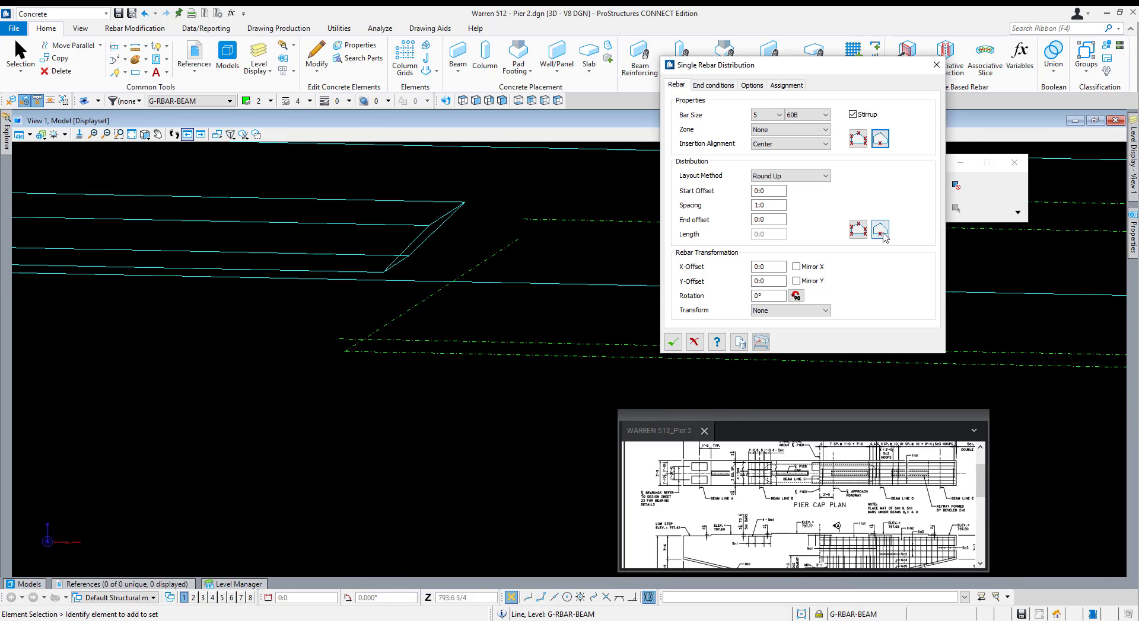
left_click(483, 262)
Display the SR-RBAR-BEAM, SR-RBAR-PFTG, S-CONC-PFTG-FNDN and S-CONC-COLS-FNDN levels.
mouse_move(1132, 172)
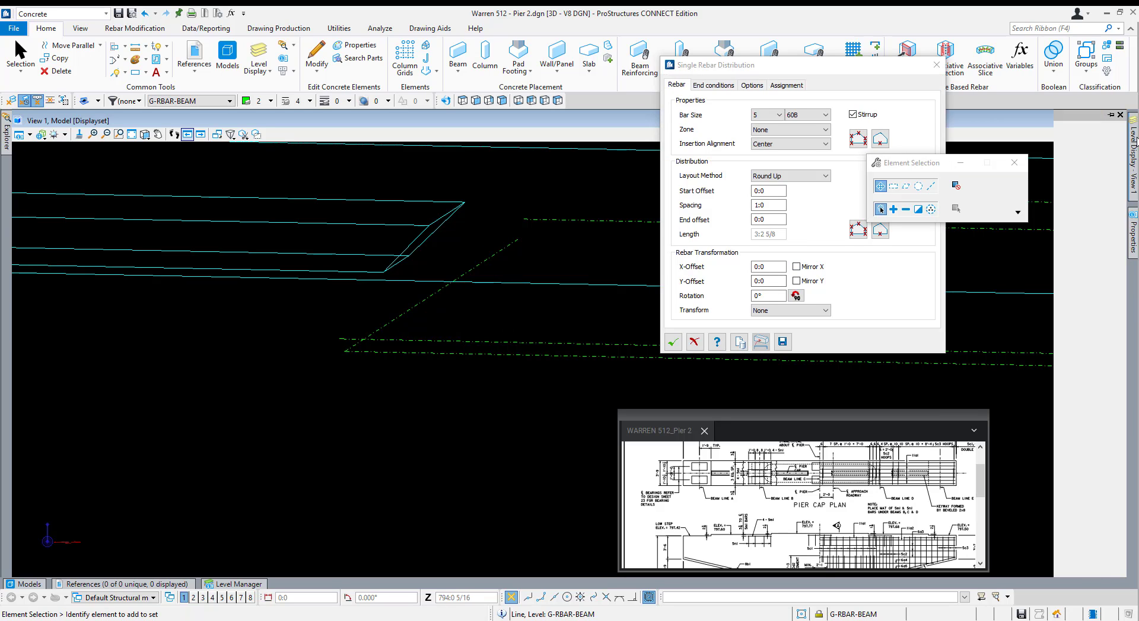
left_click(927, 379)
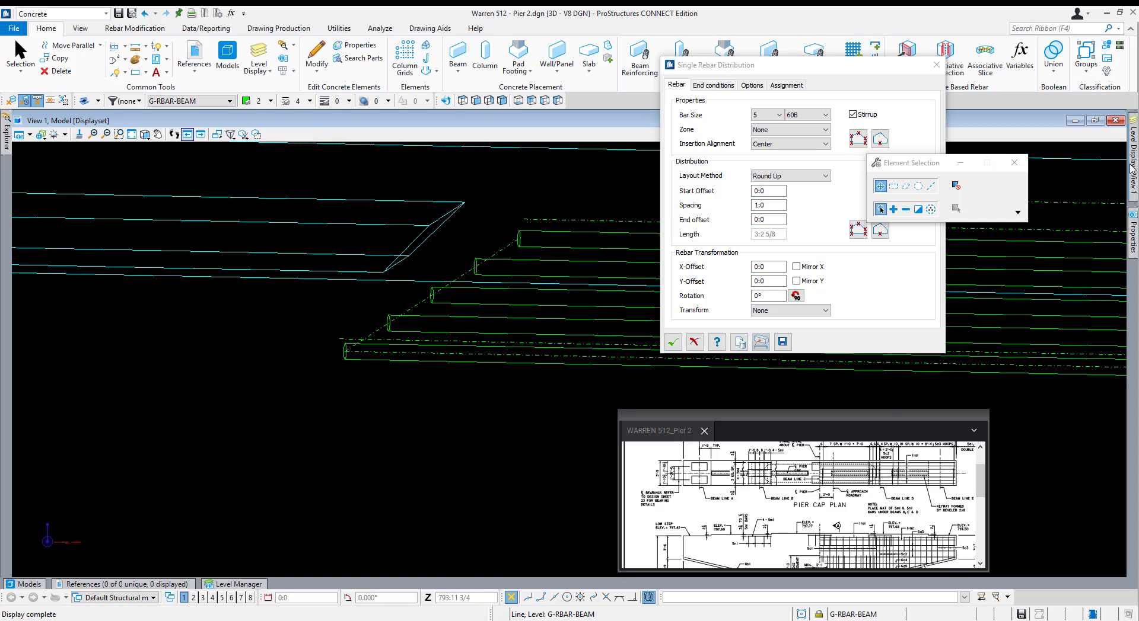
mouse_move(1132, 163)
left_click(948, 389)
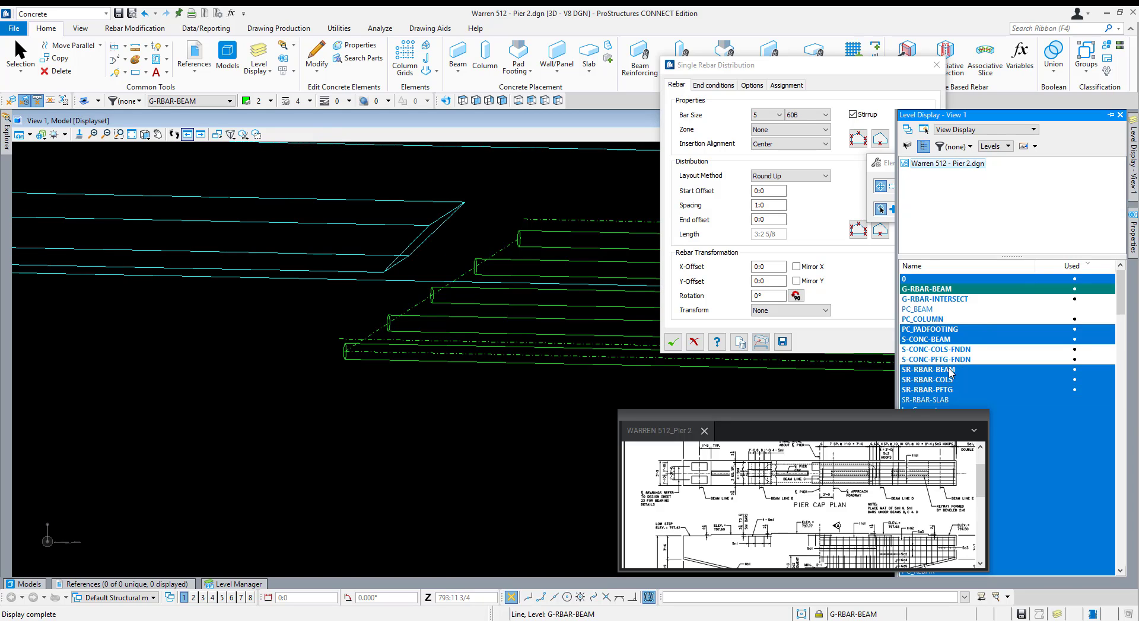
left_click(948, 360)
left_click(946, 349)
scroll(380, 336, "down", 5)
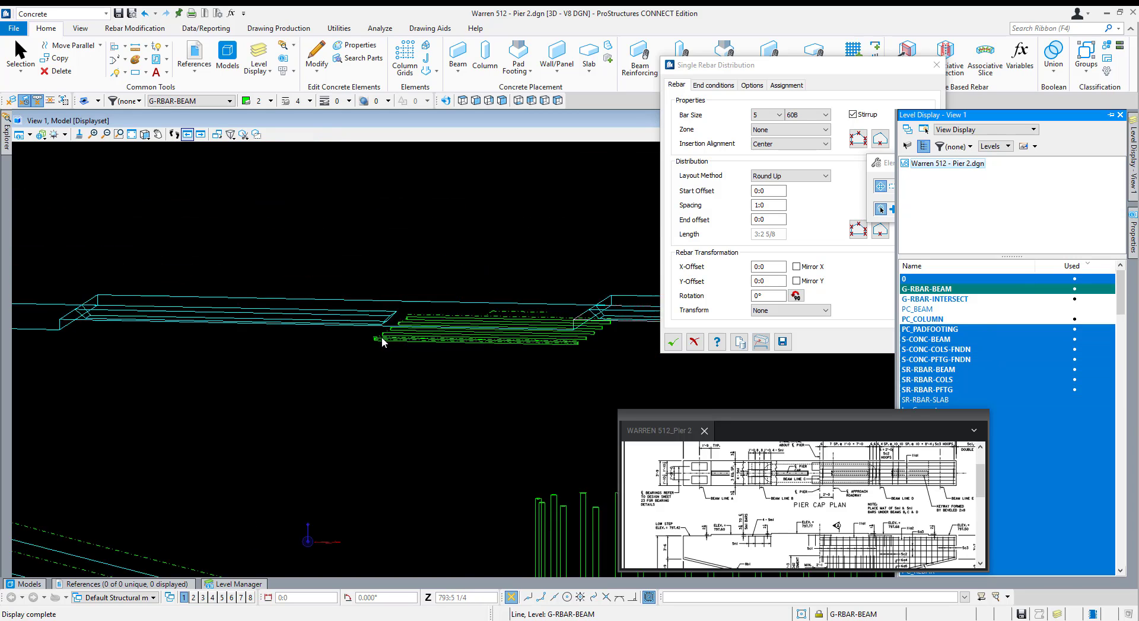
Accept the new single rebar distribution at the beam step and undo its placement.
right_click(337, 380)
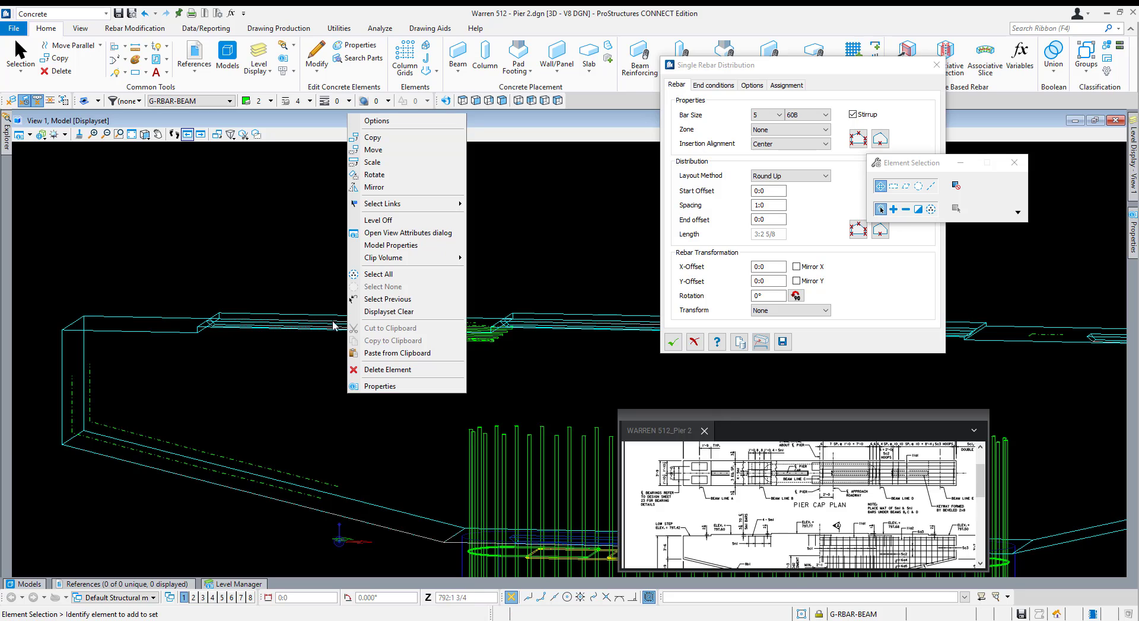
left_click(413, 300)
left_click(671, 343)
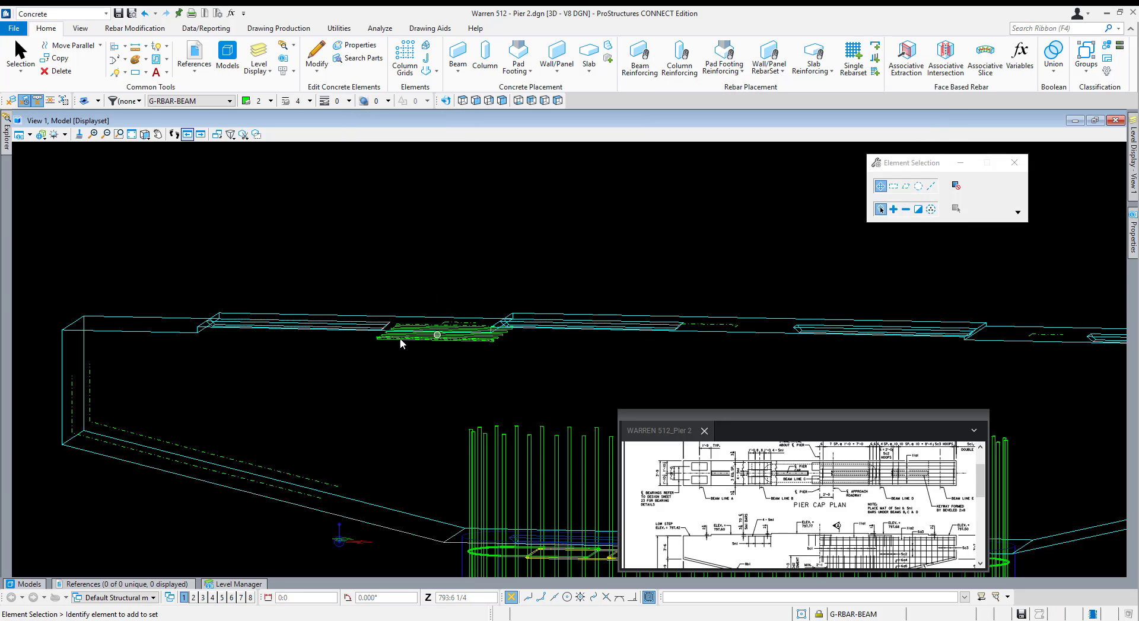
middle_click_drag(615, 355, 595, 334, "shift")
right_click(540, 227)
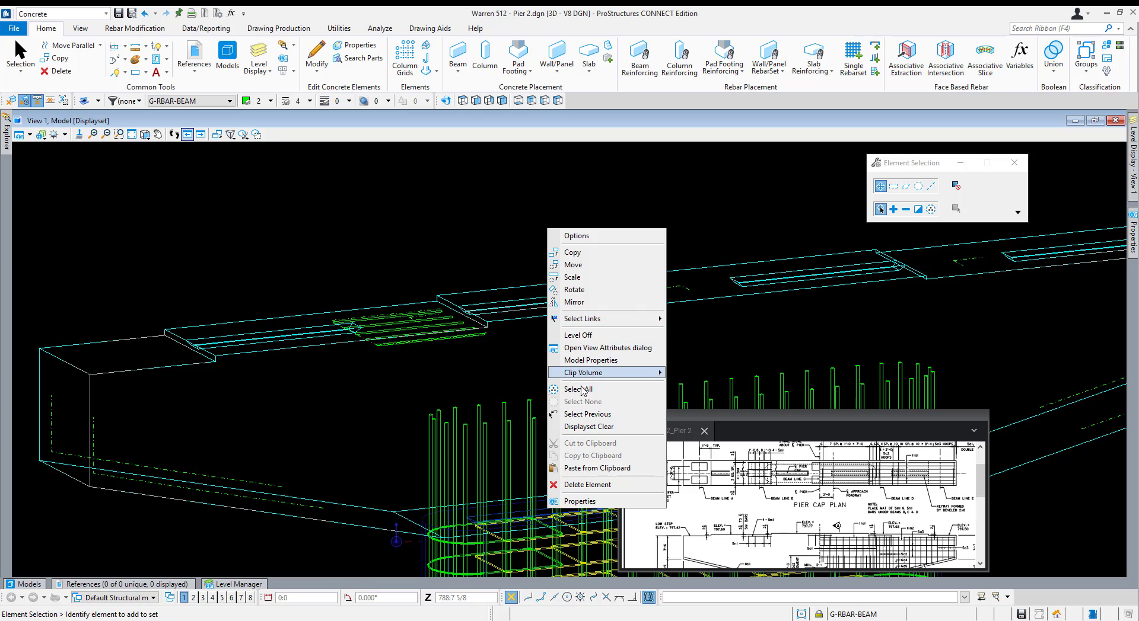
left_click(626, 413)
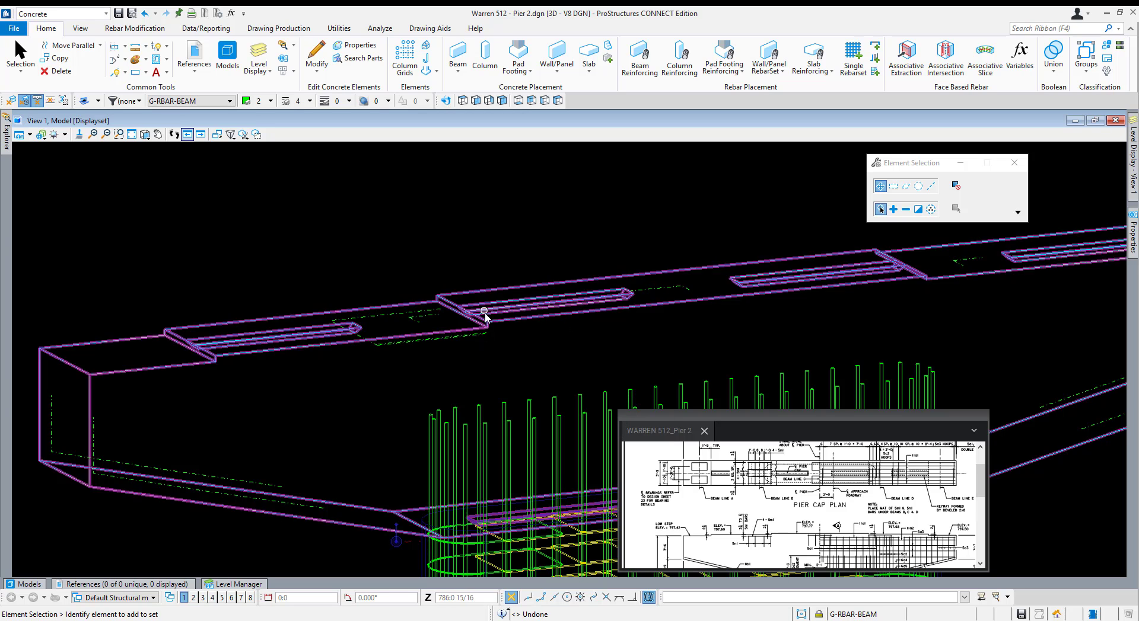
key("ctrl+z")
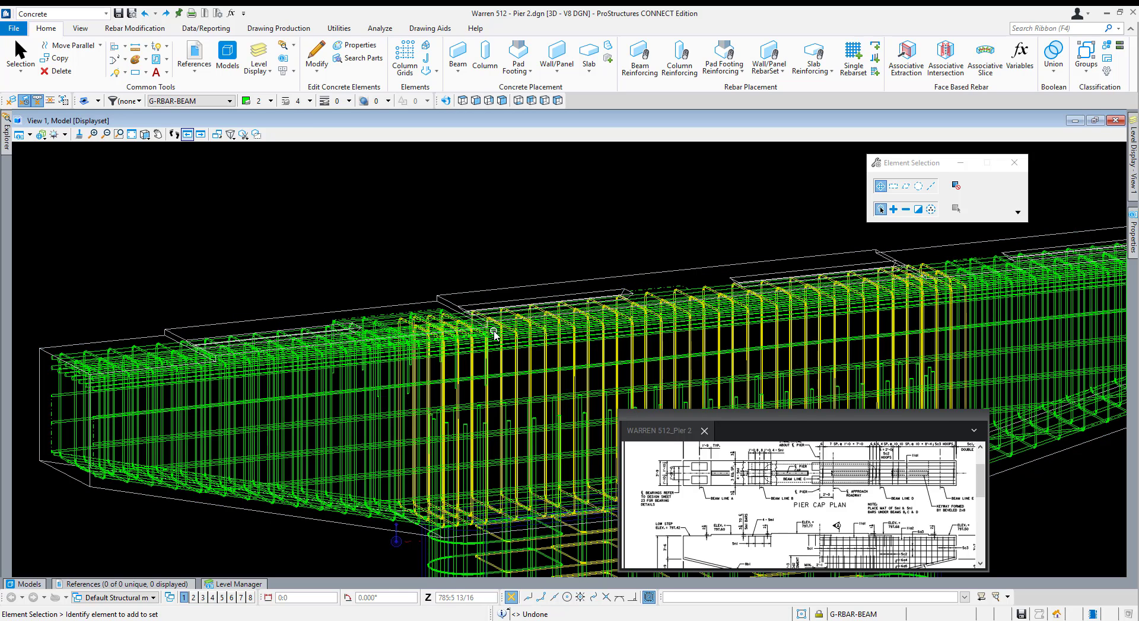
Select the reference lines at the beam step and examine how the cap beam's upper bars align with them.
scroll(376, 322, "up", 2)
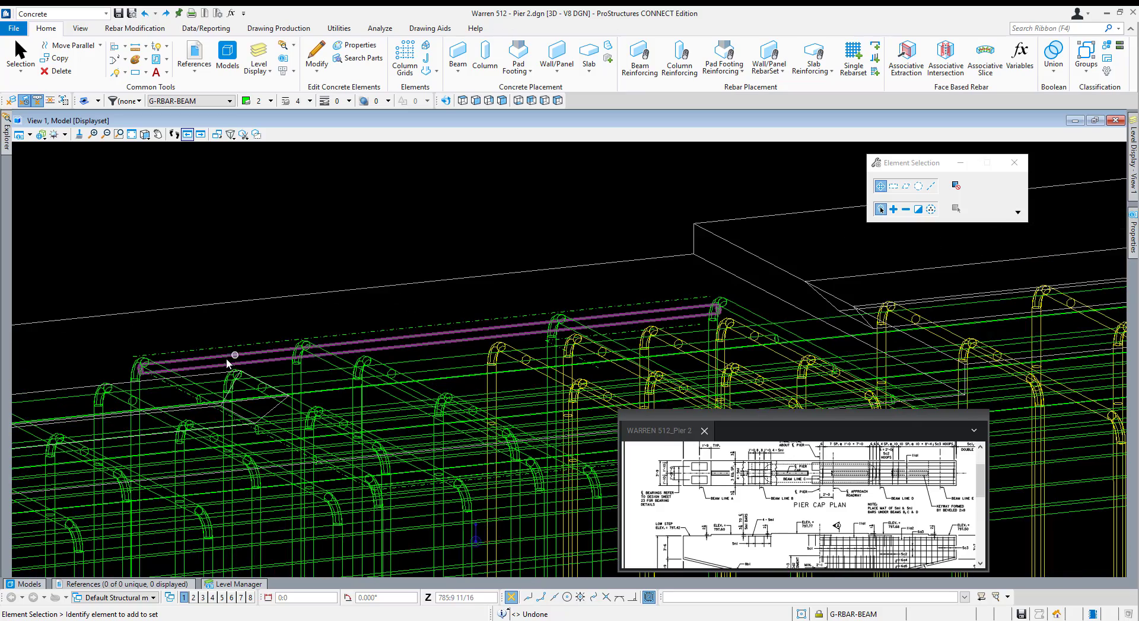
scroll(365, 397, "up", 4)
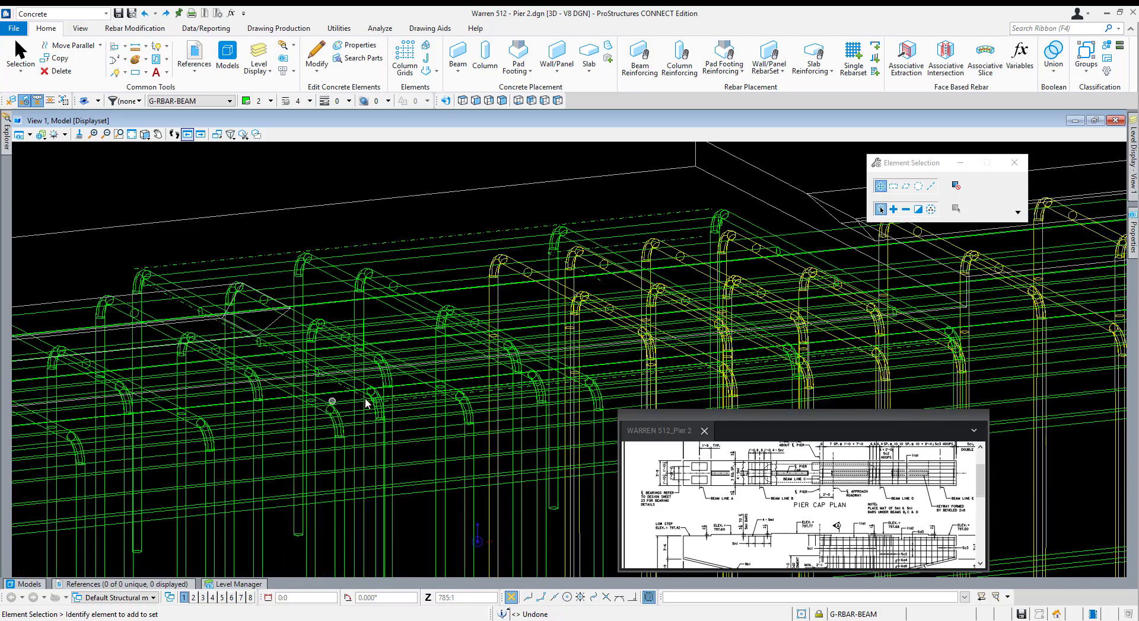
scroll(369, 403, "down", 2)
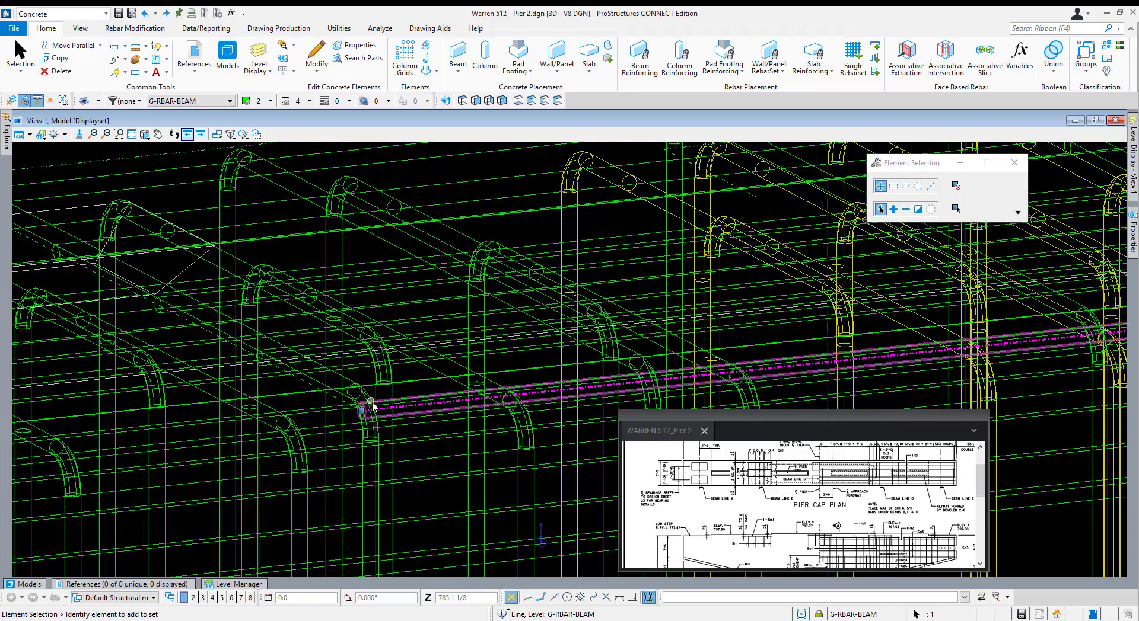
middle_click_drag(408, 390, 377, 315, "shift")
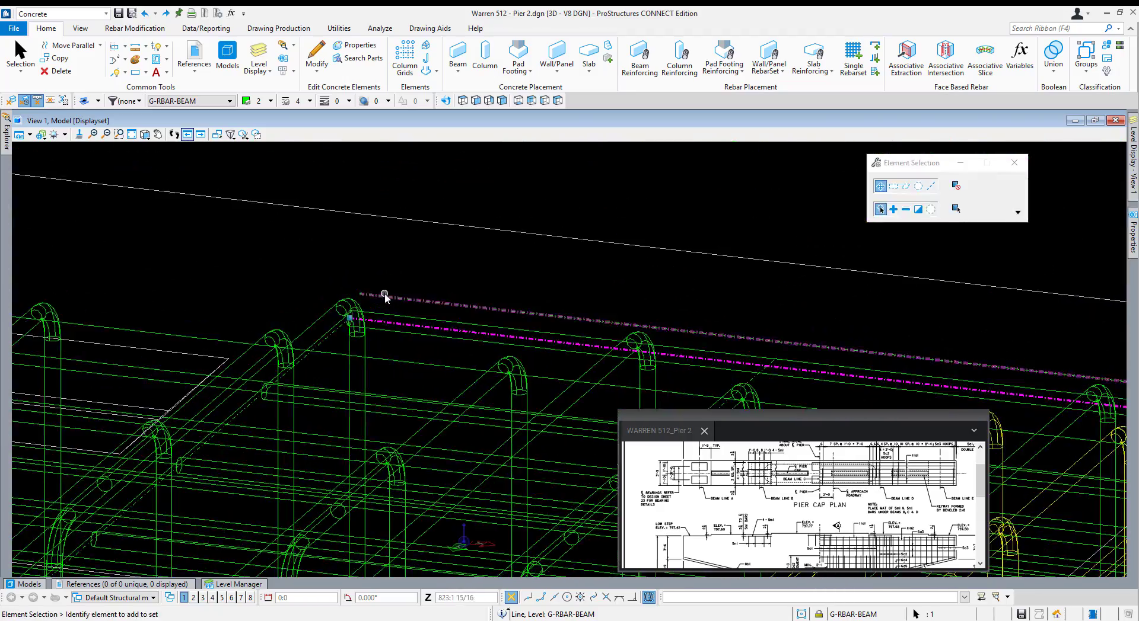
left_click(385, 303)
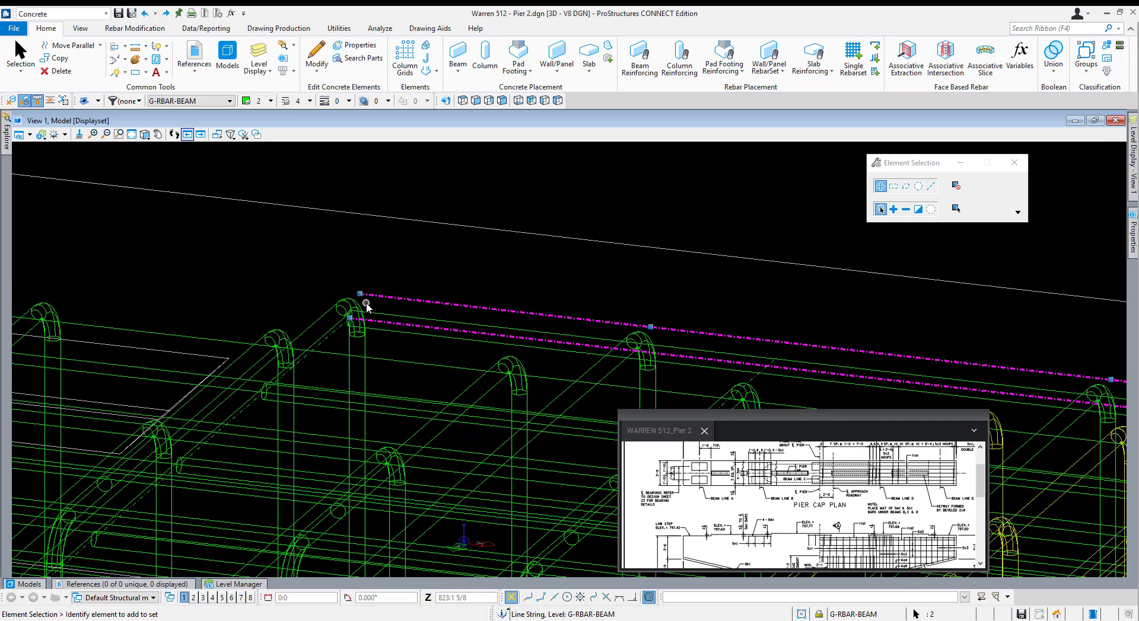
left_click(458, 261)
scroll(357, 324, "down", 5)
middle_click_drag(357, 324, 665, 298, "shift")
Hide the SR-RBAR-BEAM level and check the assignment settings of the straight bar mat still shown at the beam step.
left_click(1132, 157)
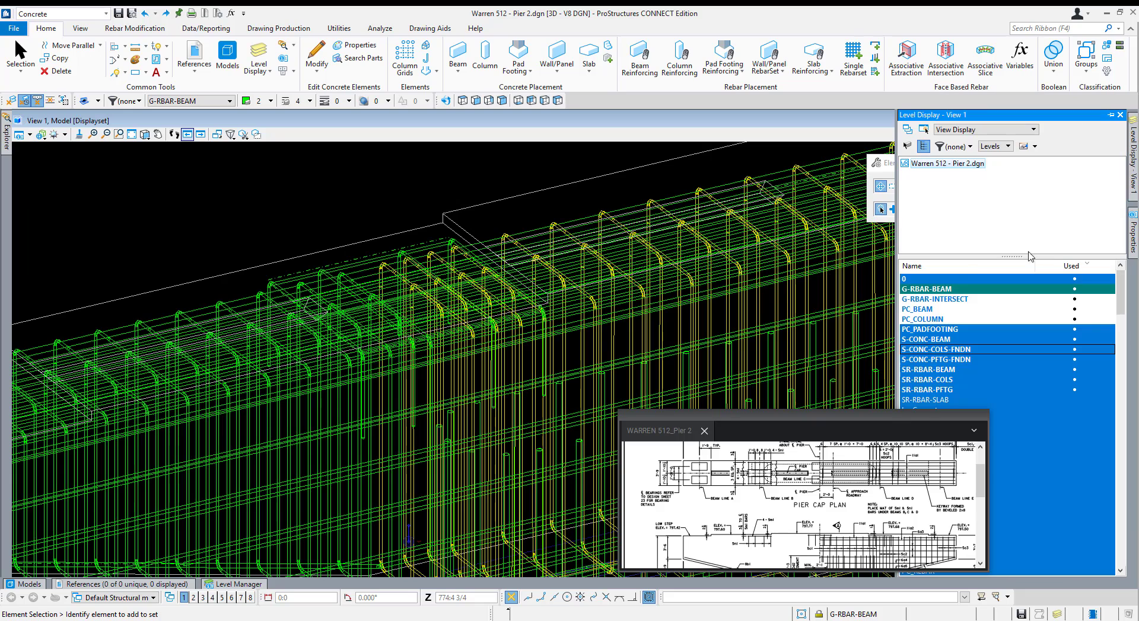
left_click(927, 370)
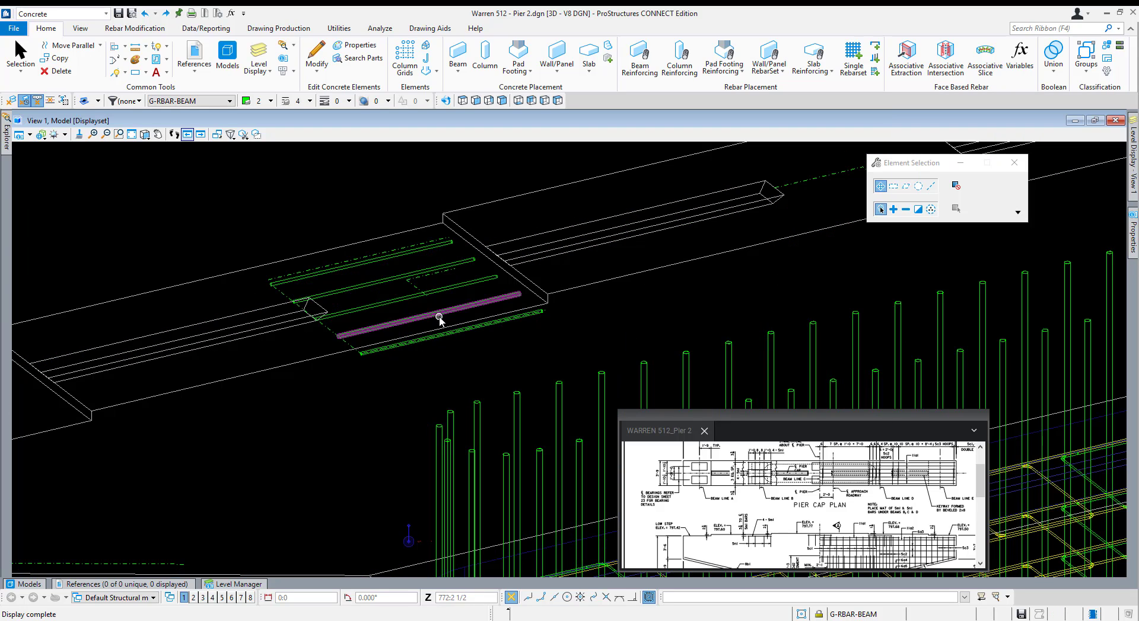
left_click(457, 310)
left_click(533, 331)
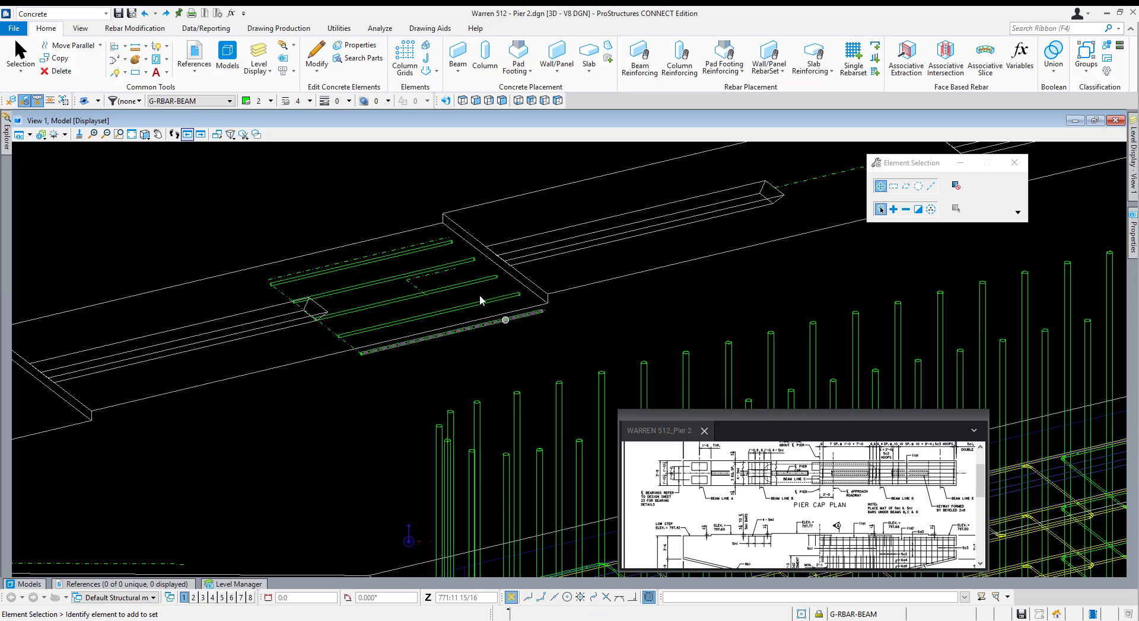
double_click(481, 298)
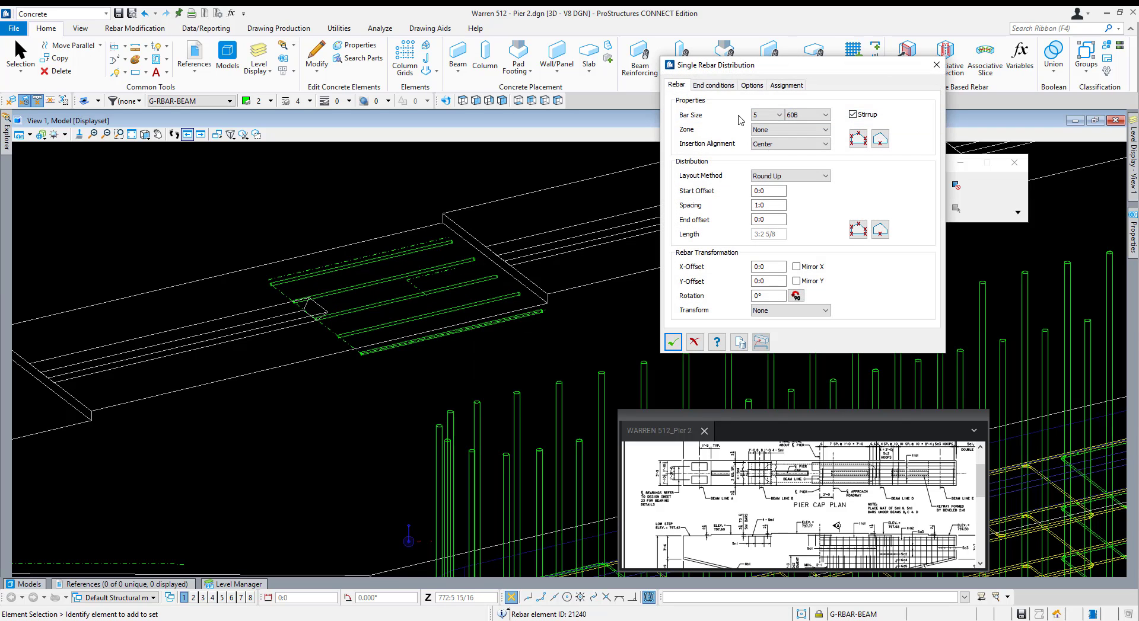
left_click(786, 85)
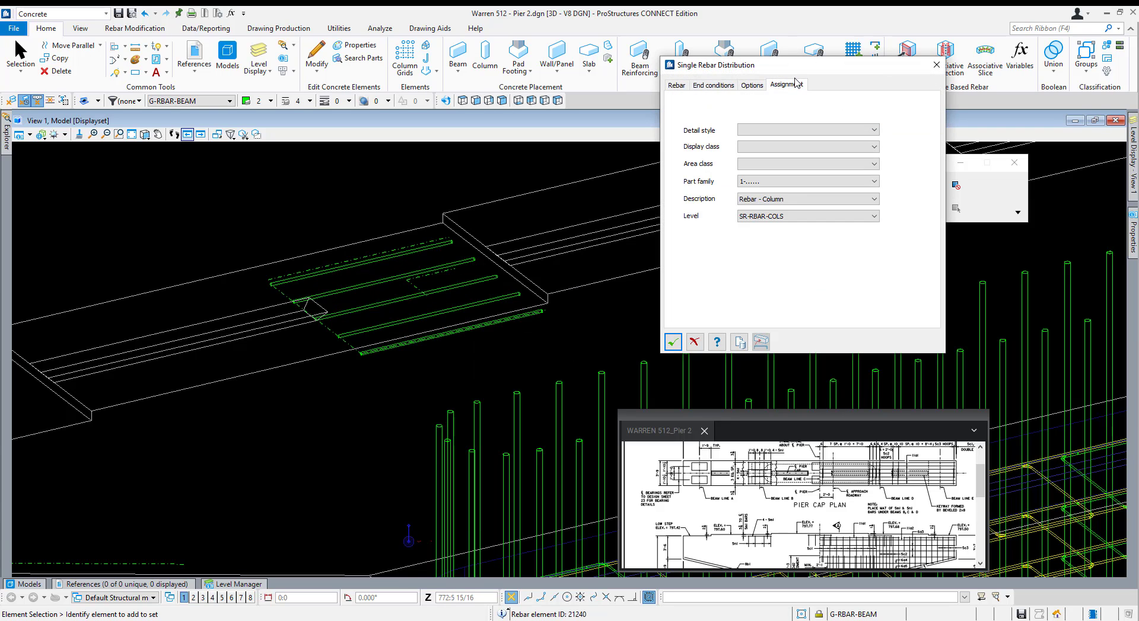
left_click(936, 65)
Change the description of the straight bar mat at the beam step to Rebar - Beam.
left_click(454, 311)
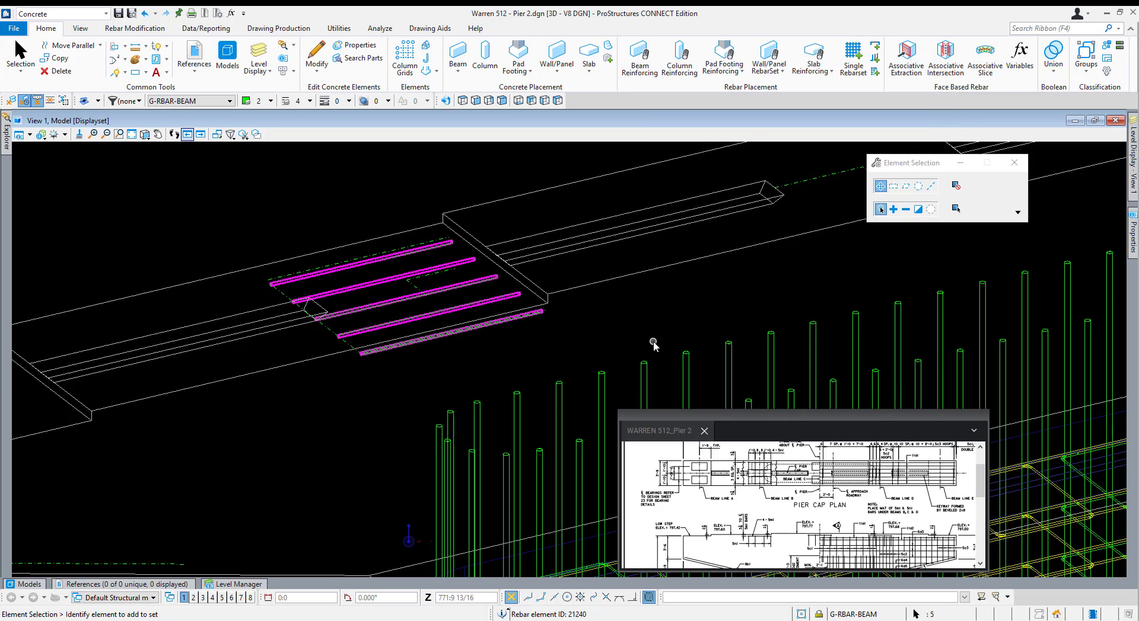
left_click(653, 343)
left_click(517, 315)
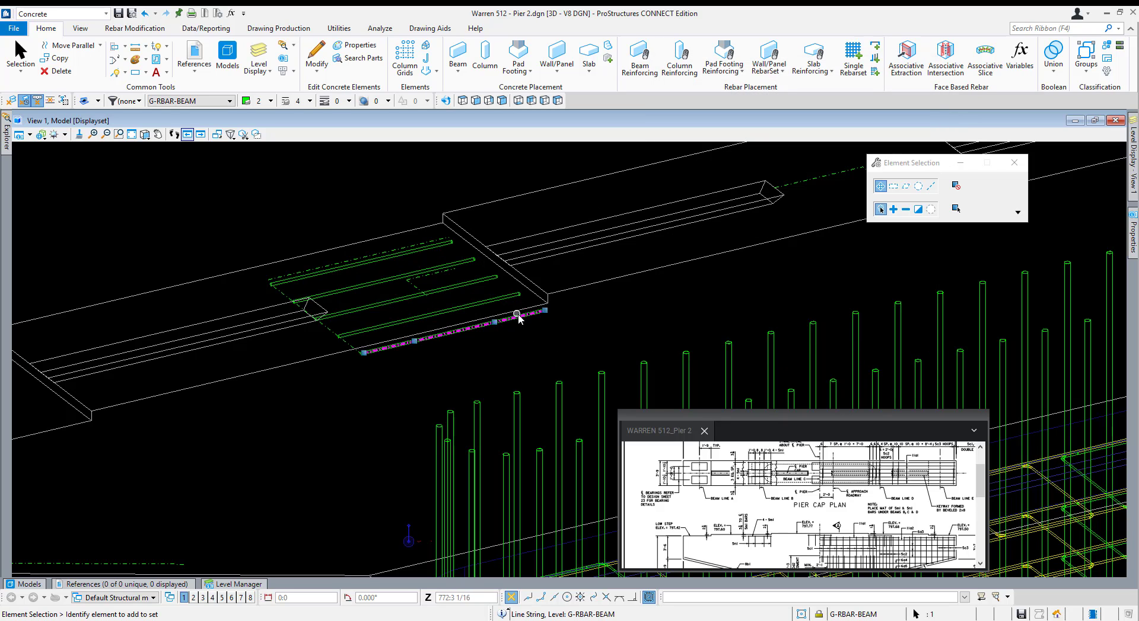
left_click(516, 302, "ctrl")
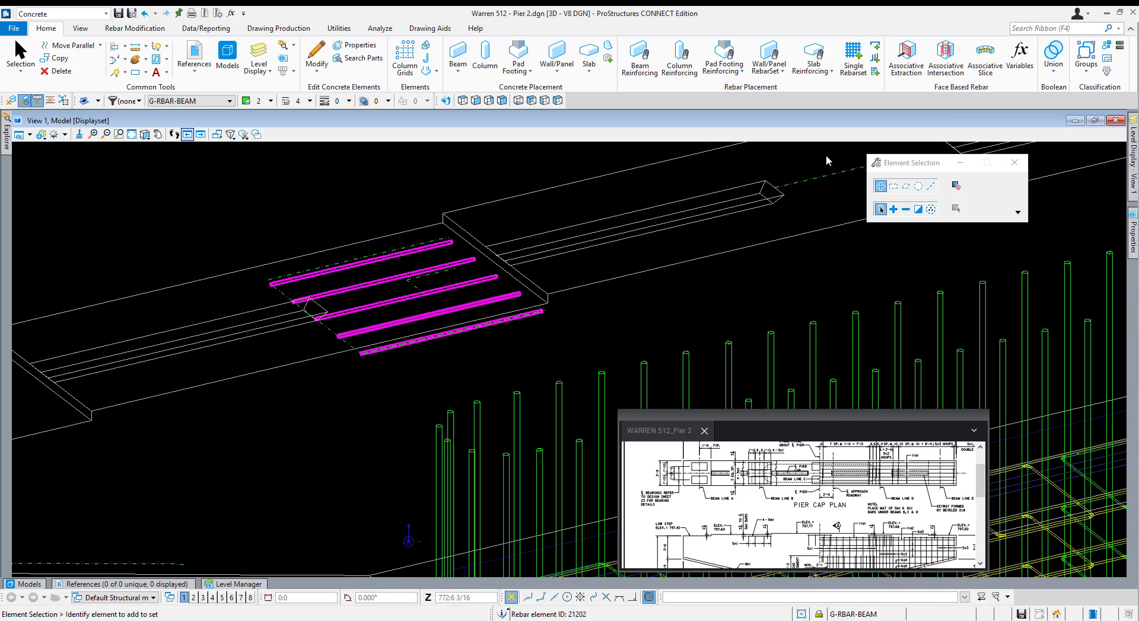
left_click(785, 86)
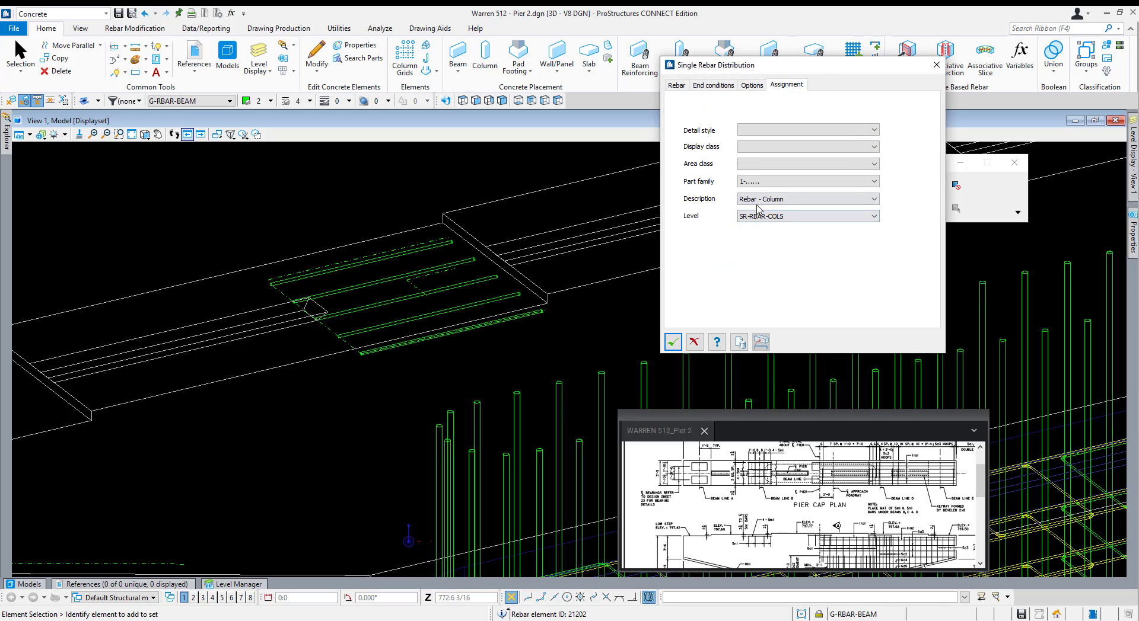
left_click(757, 208)
left_click(764, 220)
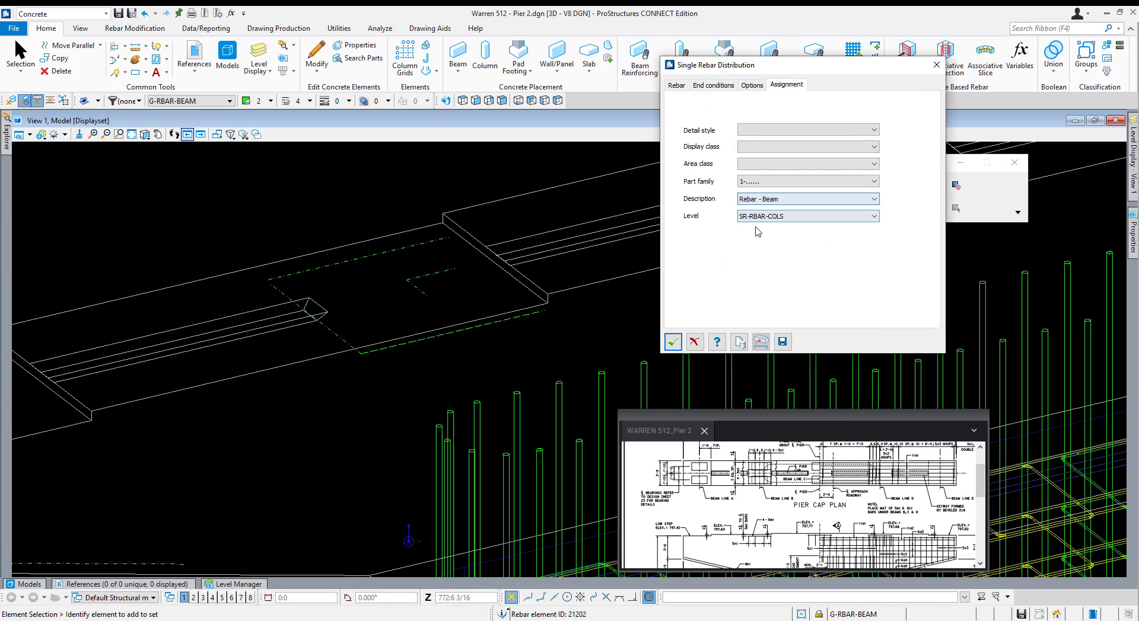
left_click(671, 342)
Display the SR-RBAR-BEAM level to check the beam bars, make level 0 active and hide SR-RBAR-BEAM.
mouse_move(1131, 177)
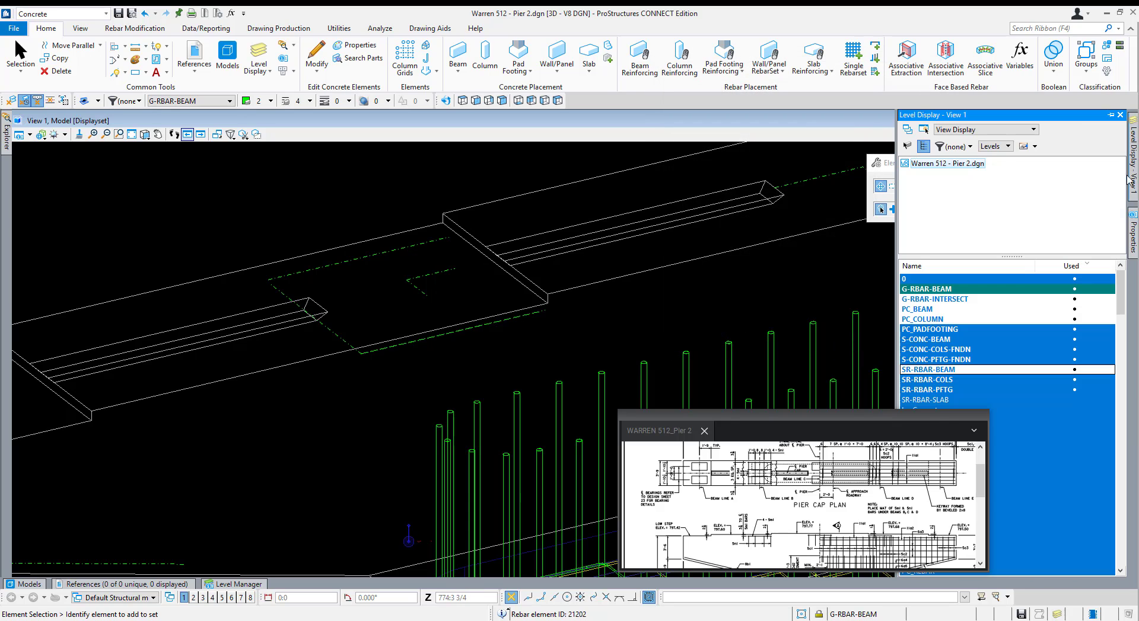
double_click(928, 369)
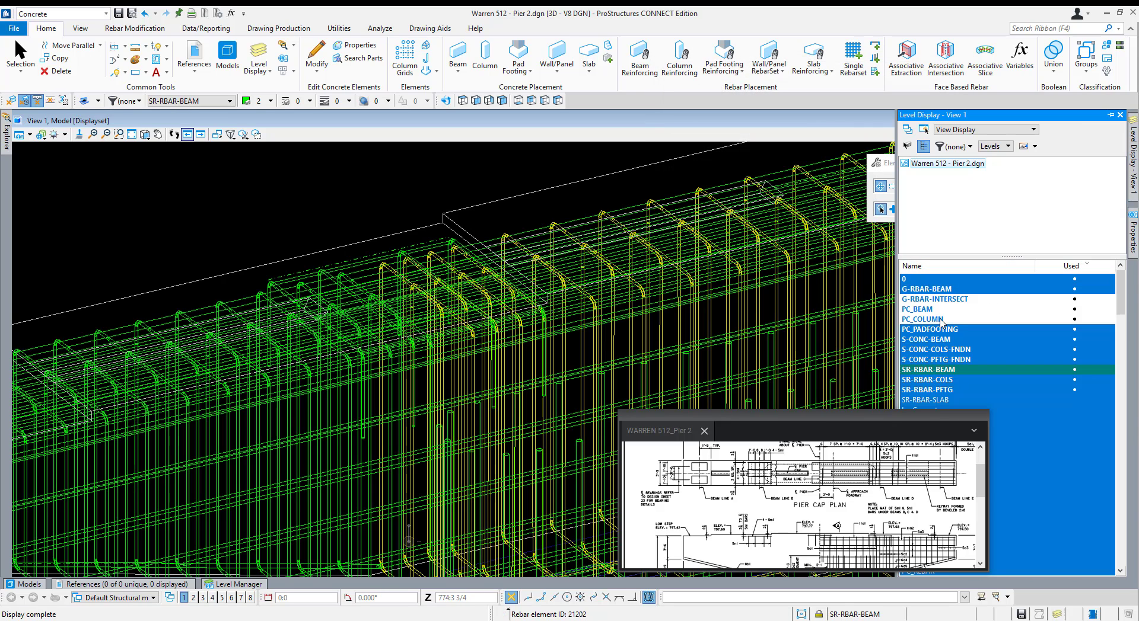
double_click(919, 279)
left_click(928, 370)
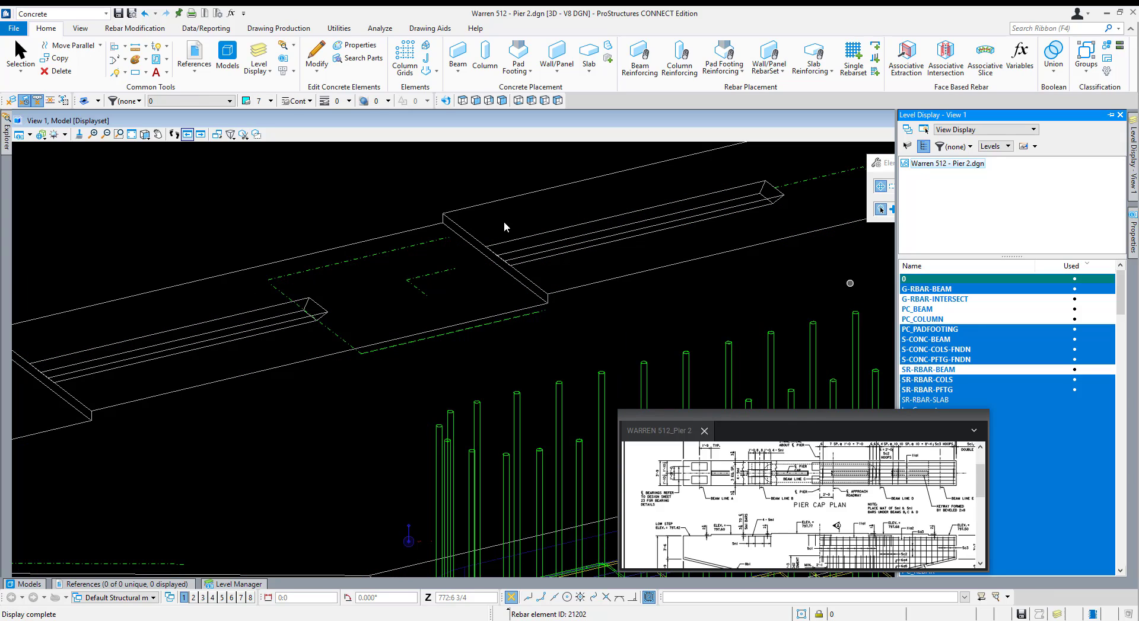
Select the green reference lines that outline the bar mats at the beam step.
left_click_drag(392, 359, 352, 356)
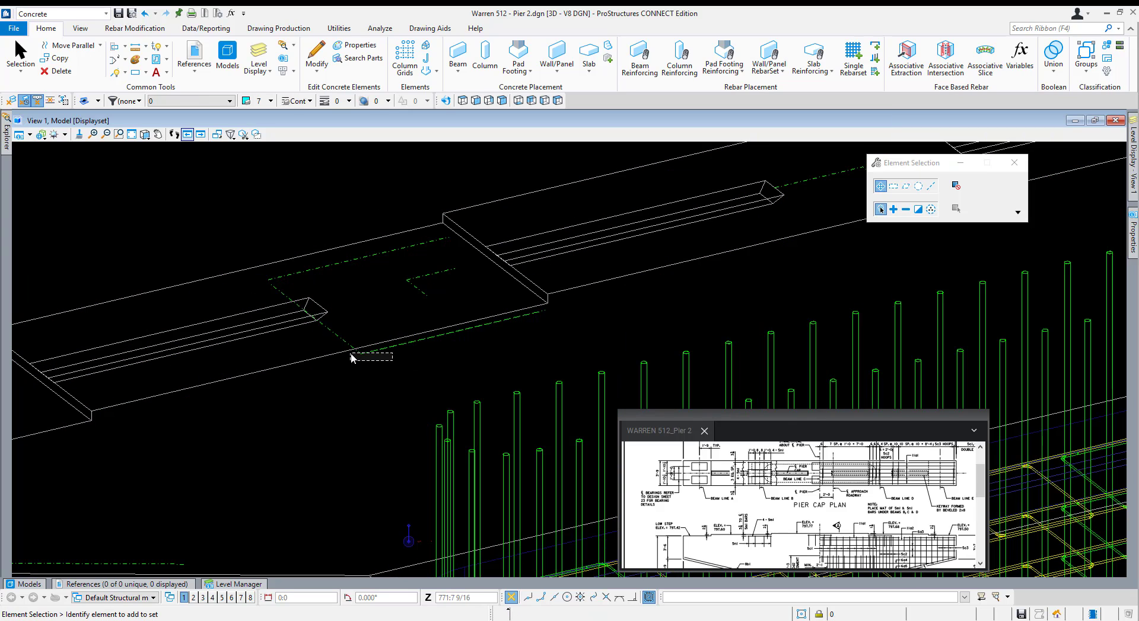
scroll(350, 359, "up", 5)
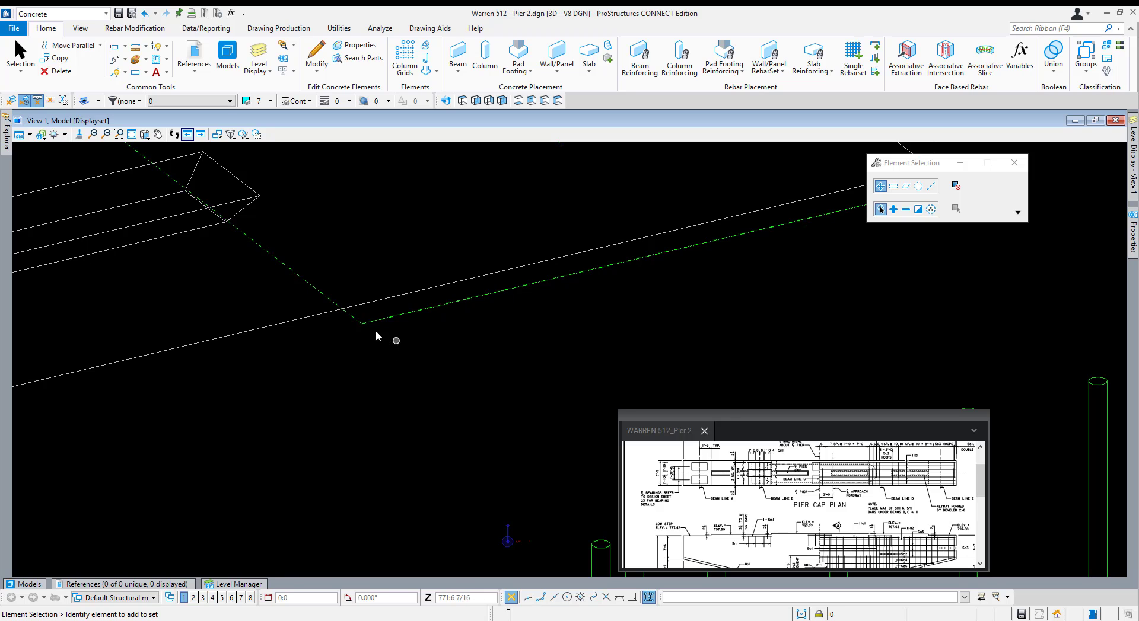
scroll(352, 297, "down", 4)
left_click(356, 317)
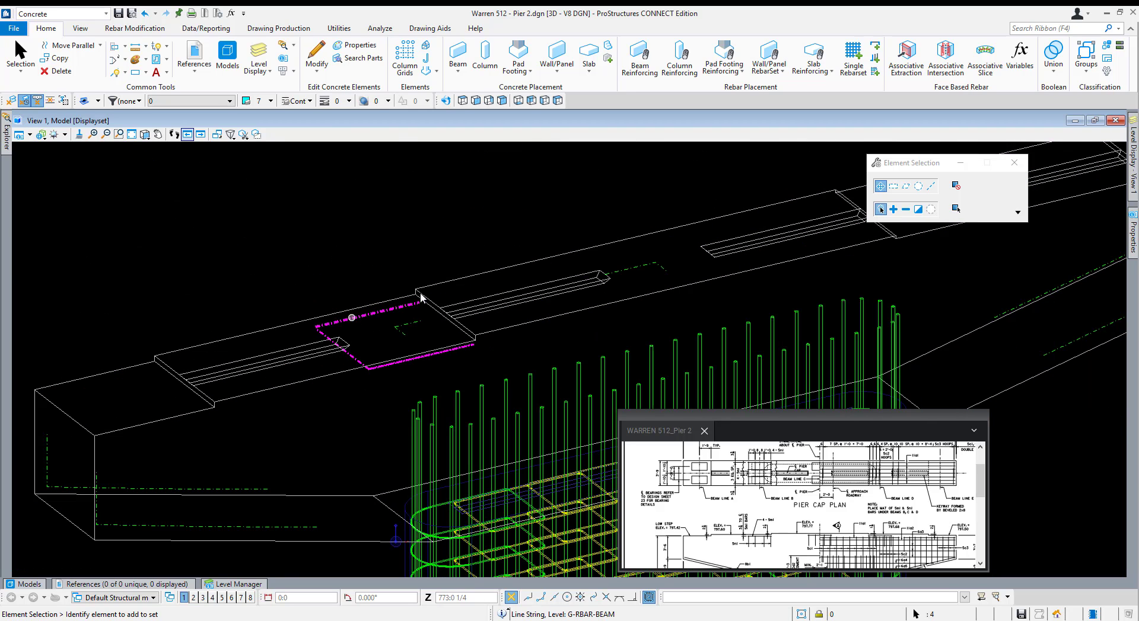
Display the SR-RBAR-BEAM level and add the straight and hooked bar mats at the beam step to the selection.
mouse_move(1134, 178)
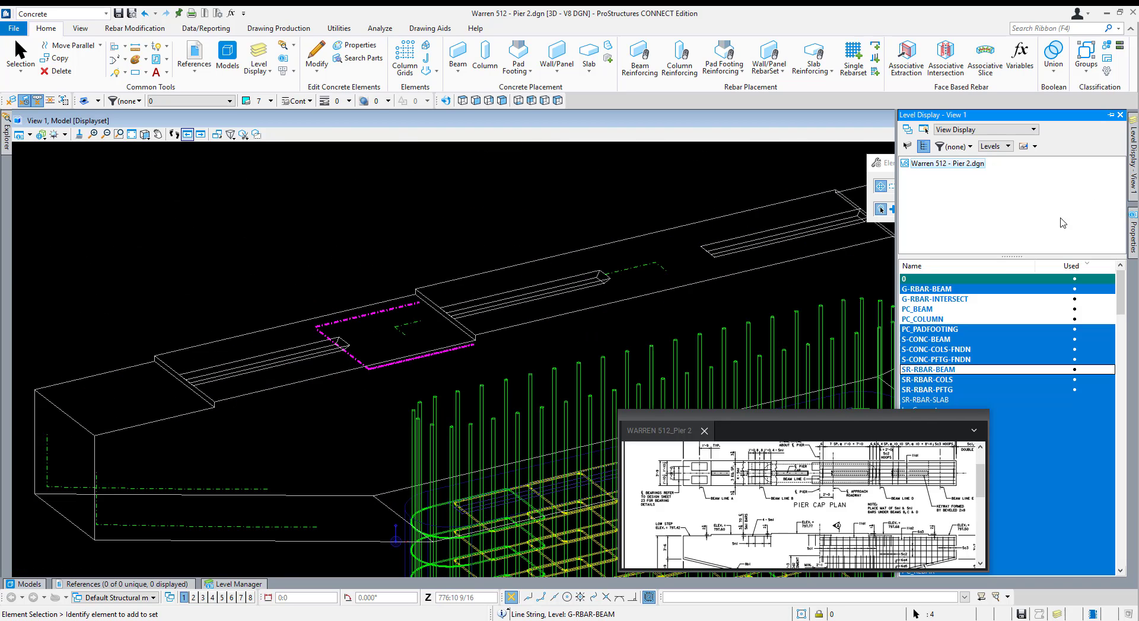
left_click(934, 369)
scroll(320, 335, "up", 5)
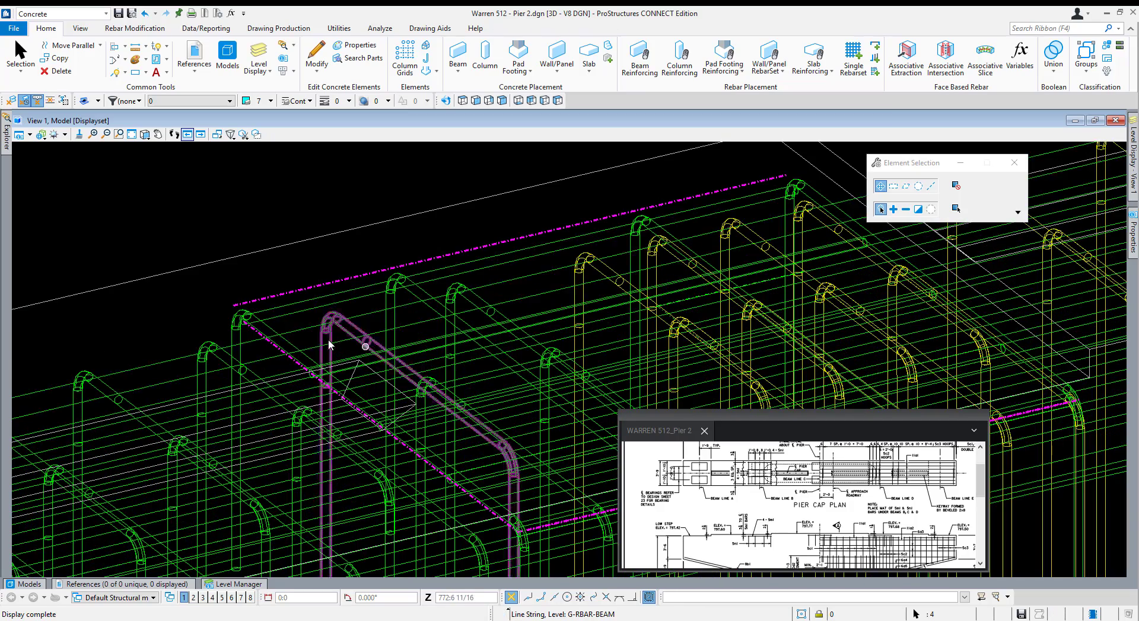
left_click(269, 330)
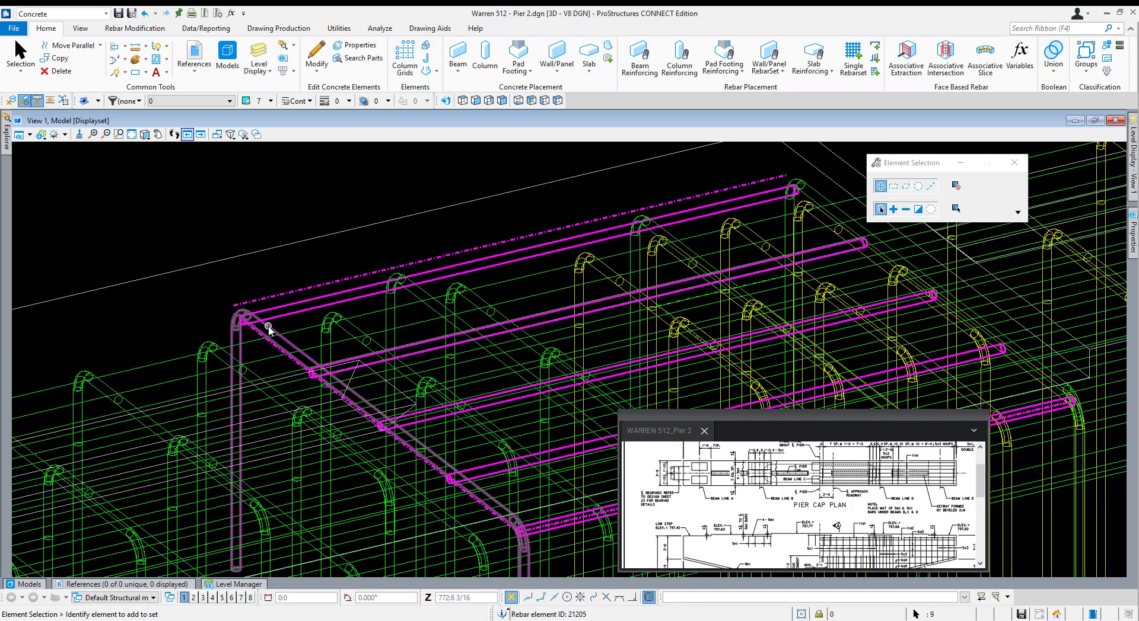
left_click(268, 326, "ctrl")
scroll(273, 312, "down", 5)
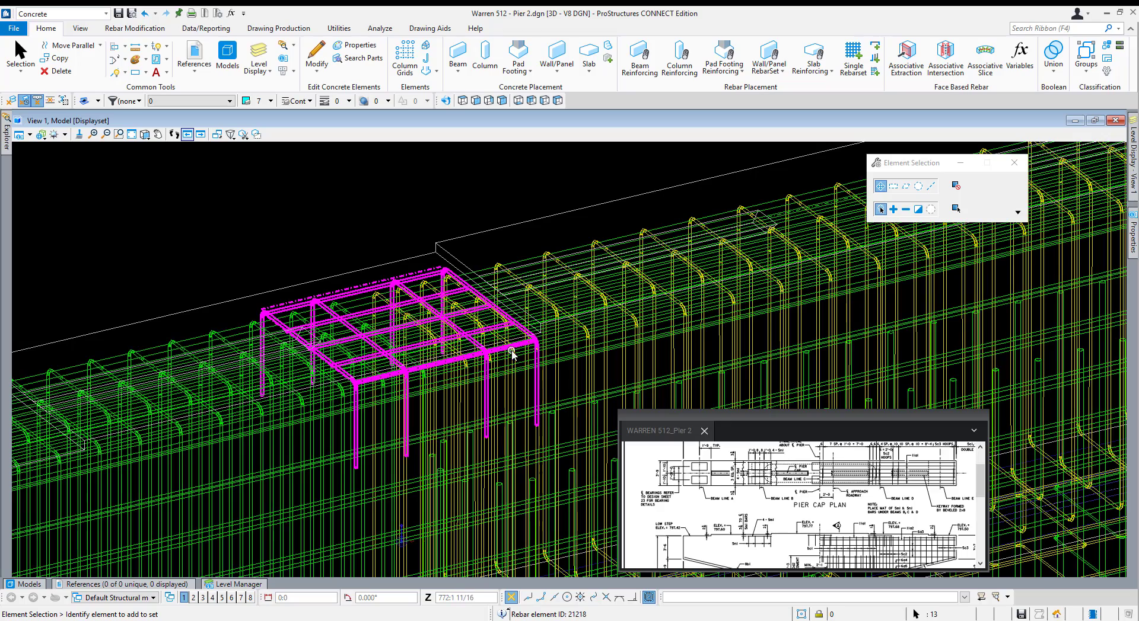
scroll(394, 248, "up", 1)
scroll(467, 286, "up", 1)
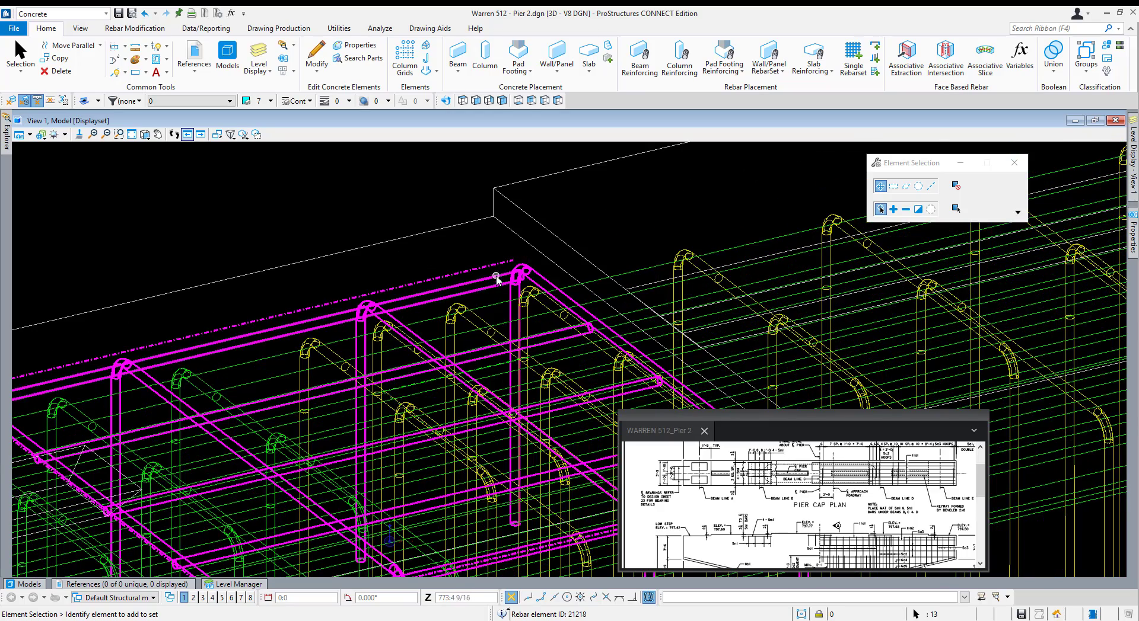
scroll(464, 277, "down", 2)
scroll(464, 277, "down", 1)
scroll(453, 297, "up", 4)
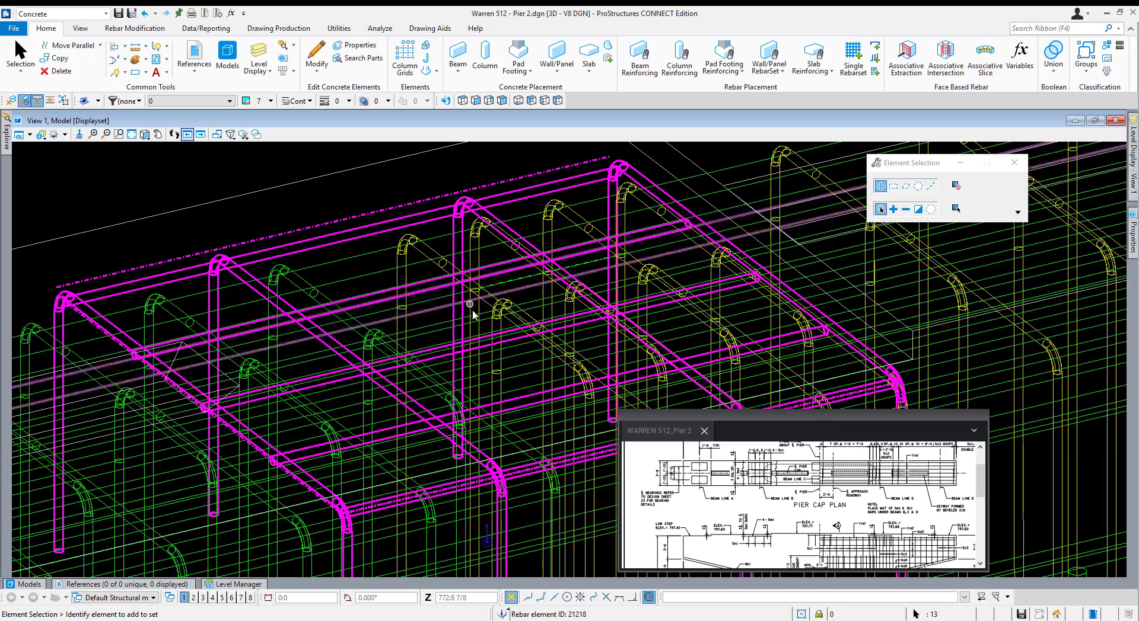
scroll(456, 344, "down", 5)
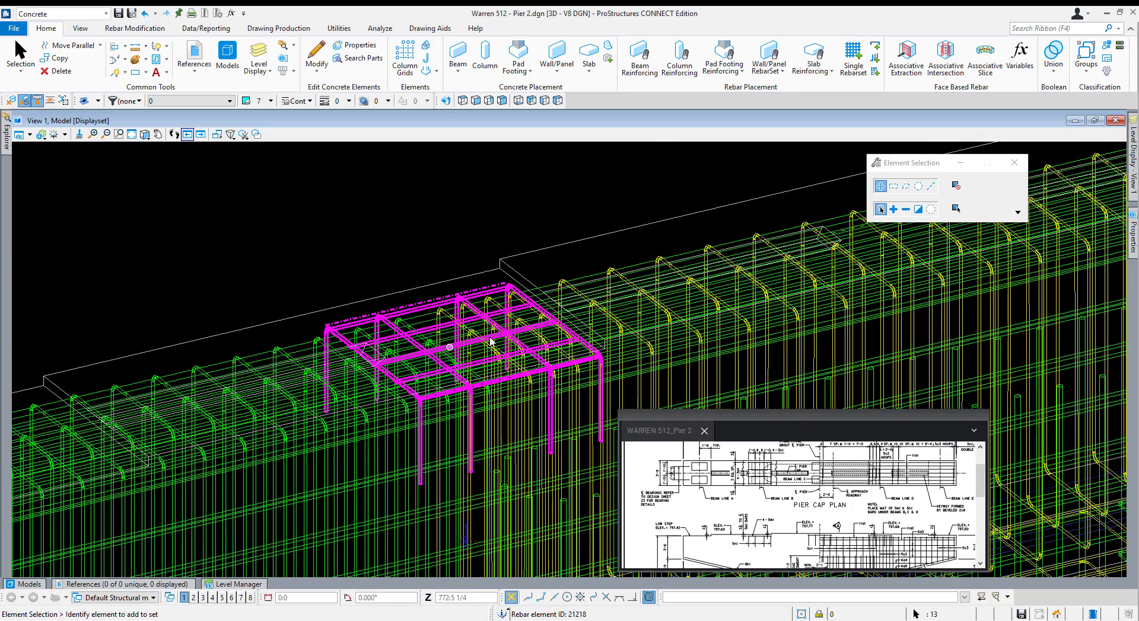
Make level 0 active and hide the SR-RBAR-BEAM level.
mouse_move(1133, 157)
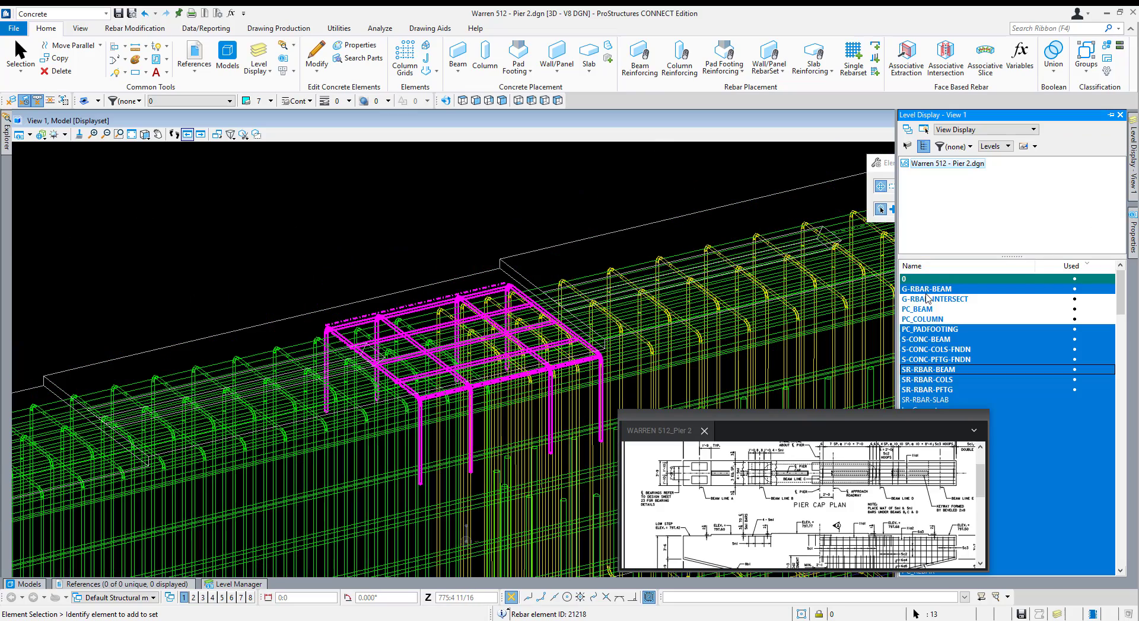
double_click(938, 371)
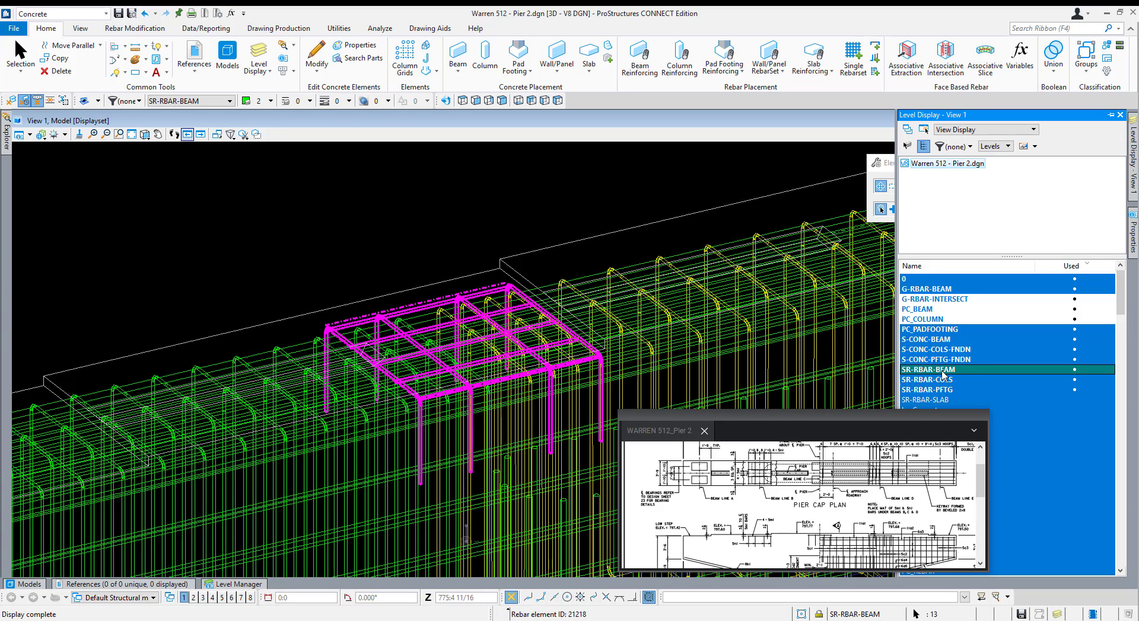
double_click(950, 279)
left_click(941, 371)
Copy the selected bar mats and reference lines to the middle beam location and the far beam step on the cap.
key("ctrl+c")
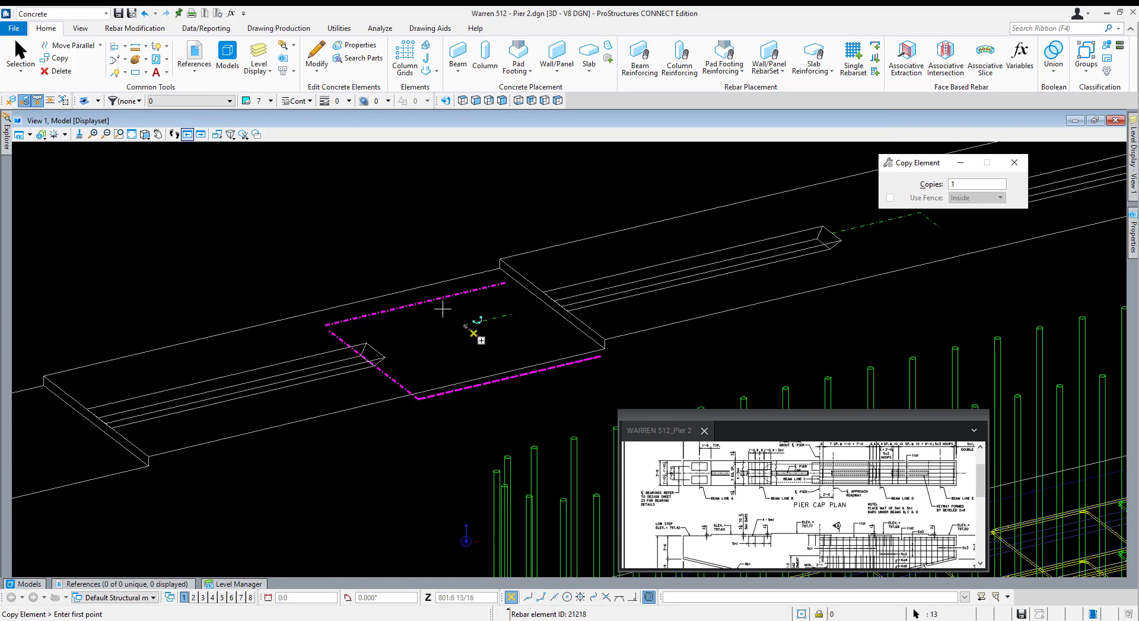
left_click(464, 325)
scroll(407, 375, "down", 8)
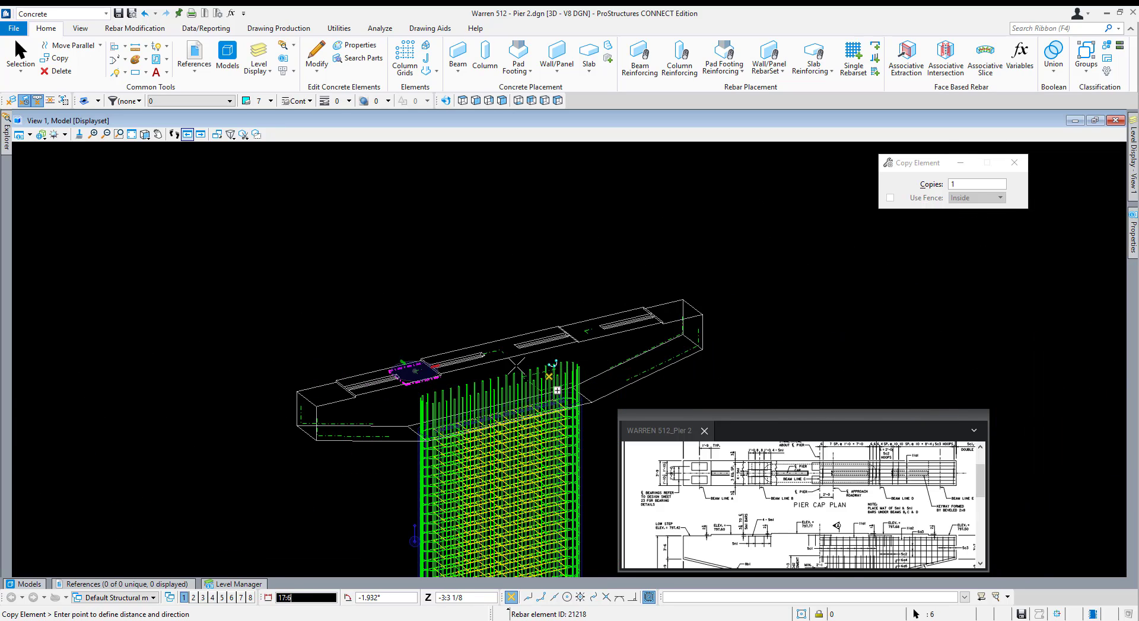
scroll(504, 359, "up", 8)
scroll(478, 355, "down", 5)
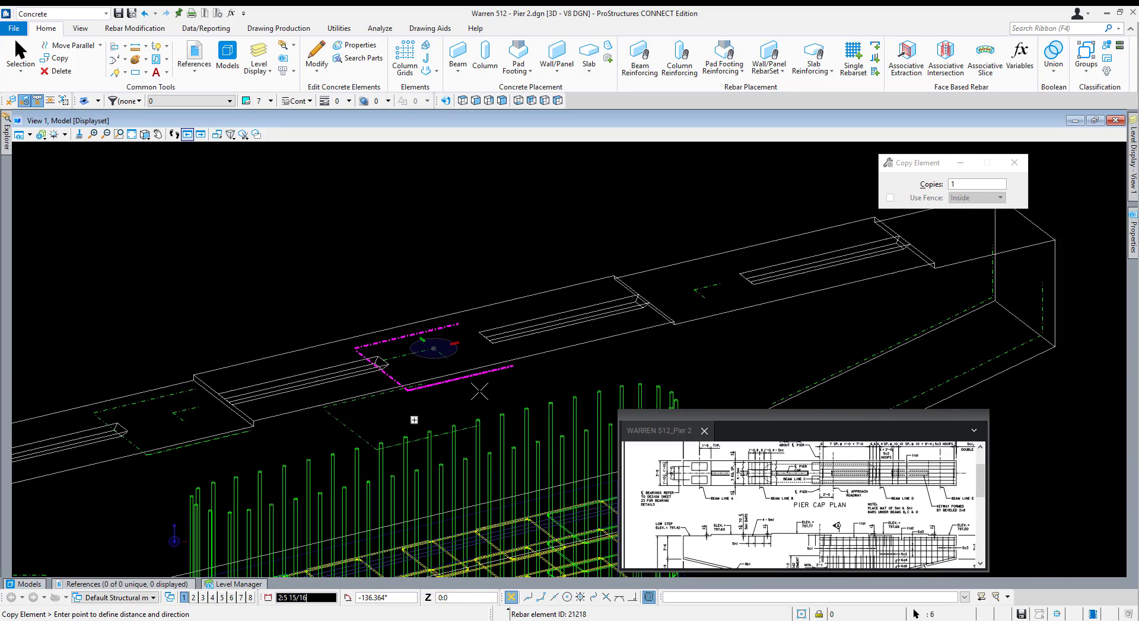
scroll(564, 338, "up", 5)
left_click(540, 330)
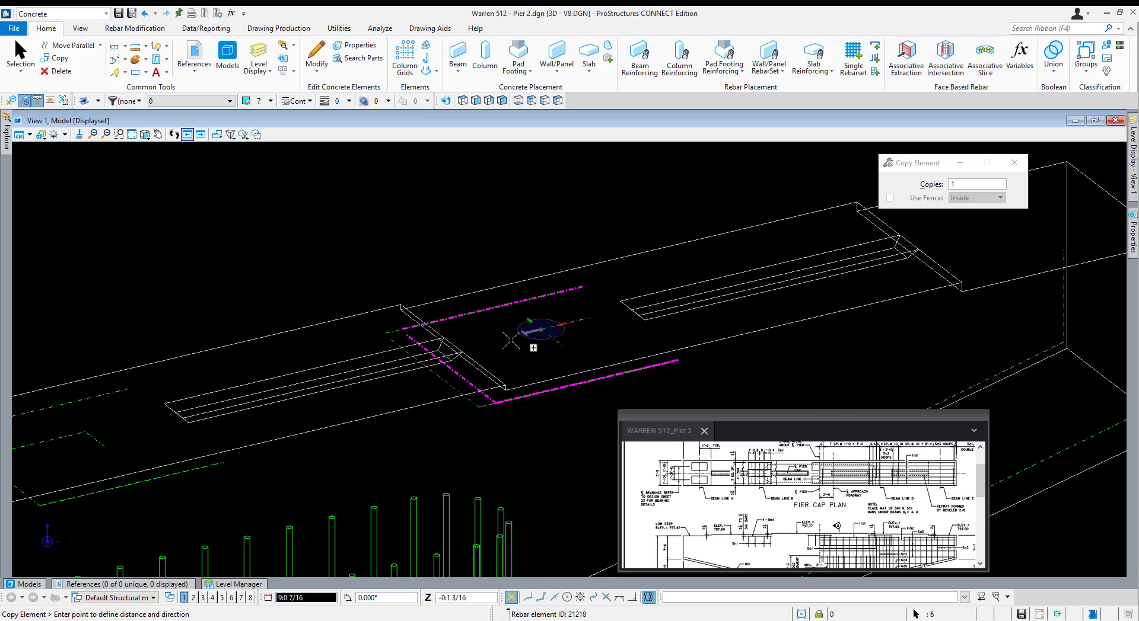
scroll(512, 340, "down", 3)
right_click(549, 238)
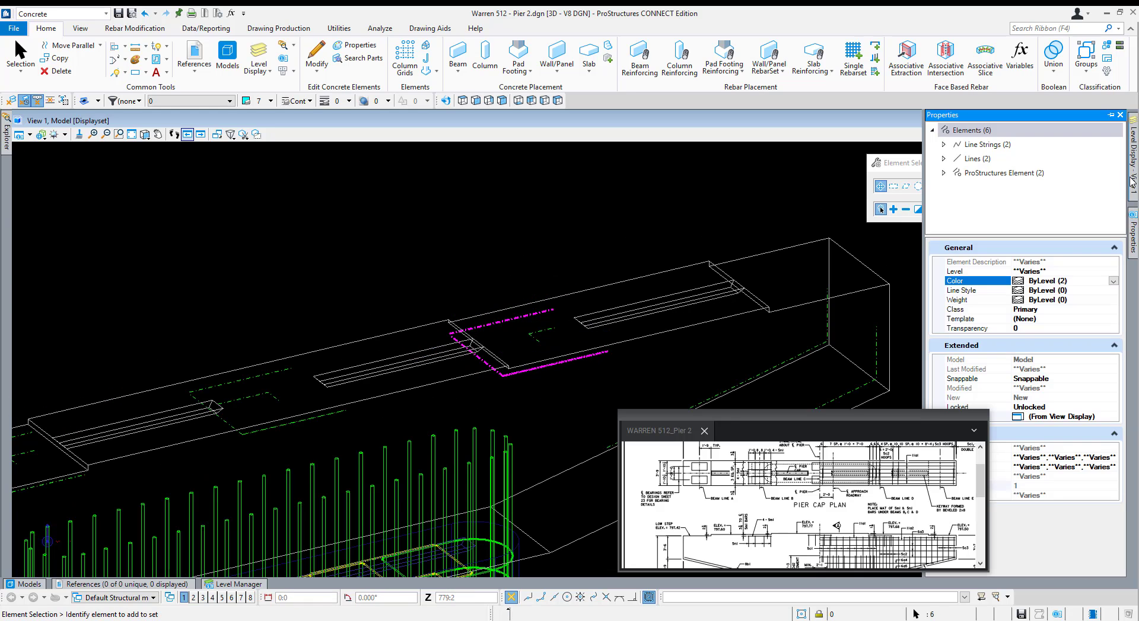
Display the SR-RBAR-BEAM level and show the cap beam from the front to check the height of the copied mats.
mouse_move(1132, 157)
left_click(949, 370)
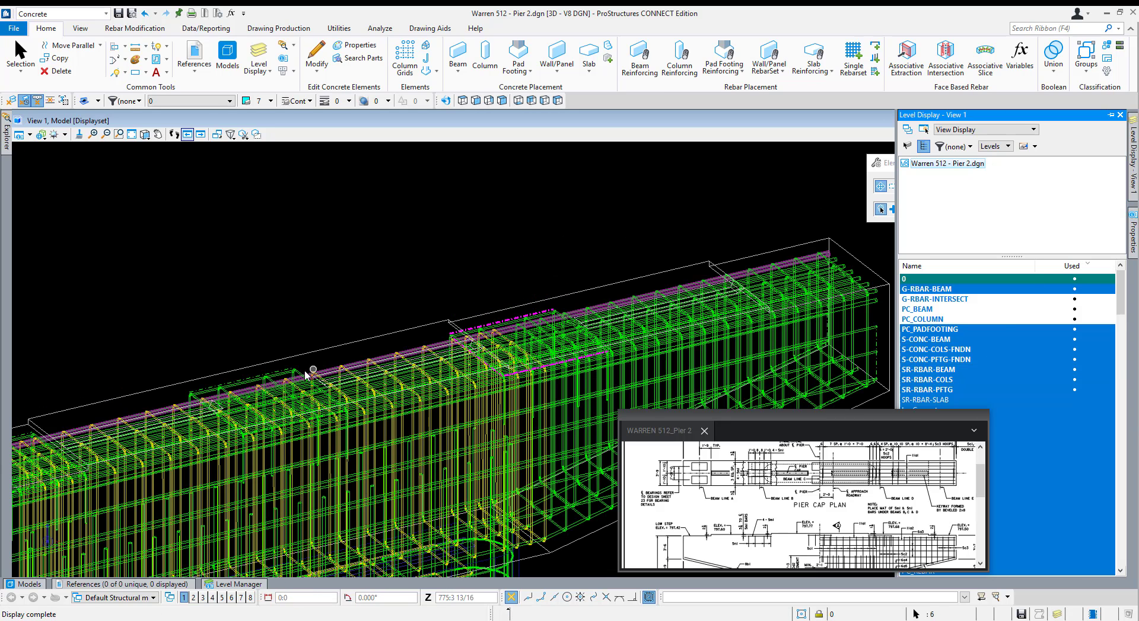
scroll(559, 320, "up", 3)
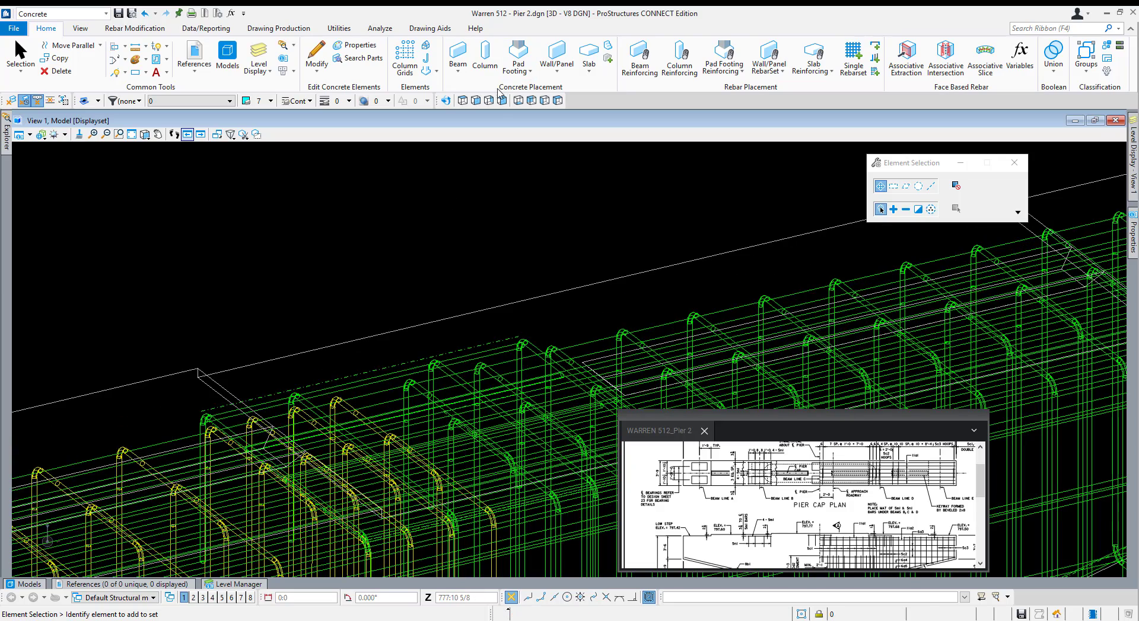
left_click(475, 100)
left_click(467, 189)
scroll(553, 303, "up", 3)
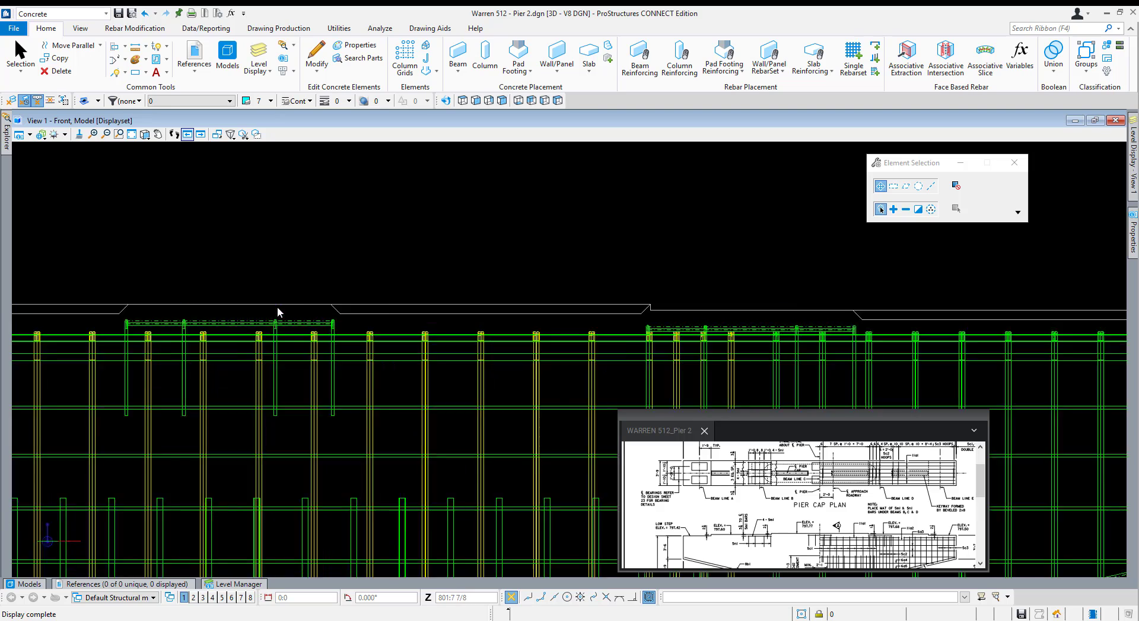
scroll(838, 471, "up", 2)
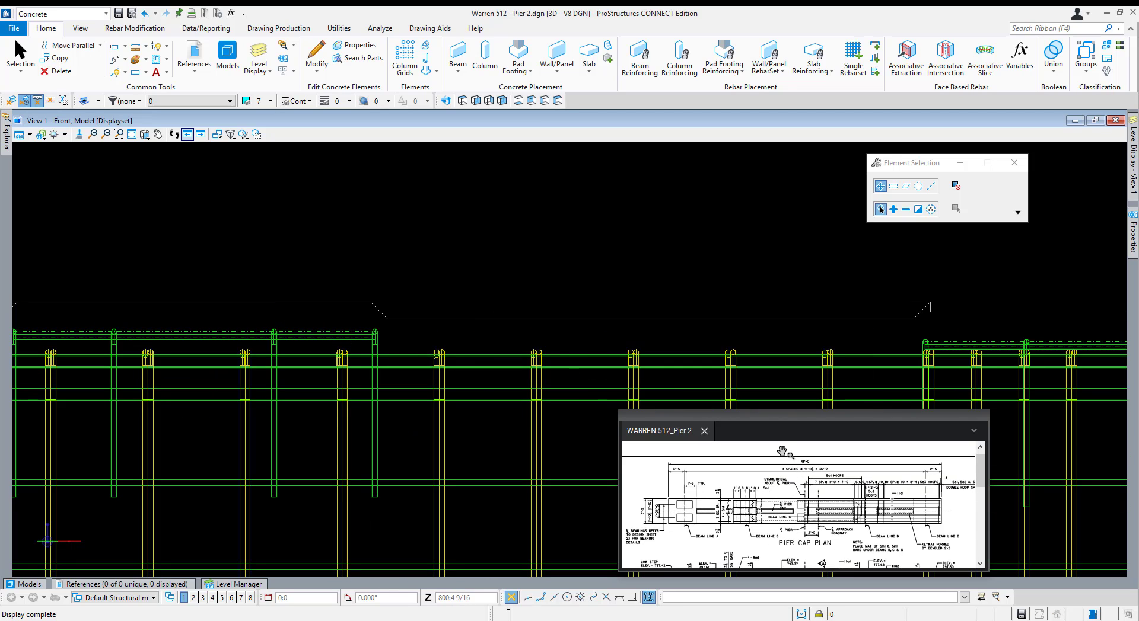
Examine the pier cap elevation in the Pier 2 drawing for the required depth of the 5m1 bars at the beam step.
scroll(803, 540, "up", 3)
left_click_drag(825, 523, 788, 517)
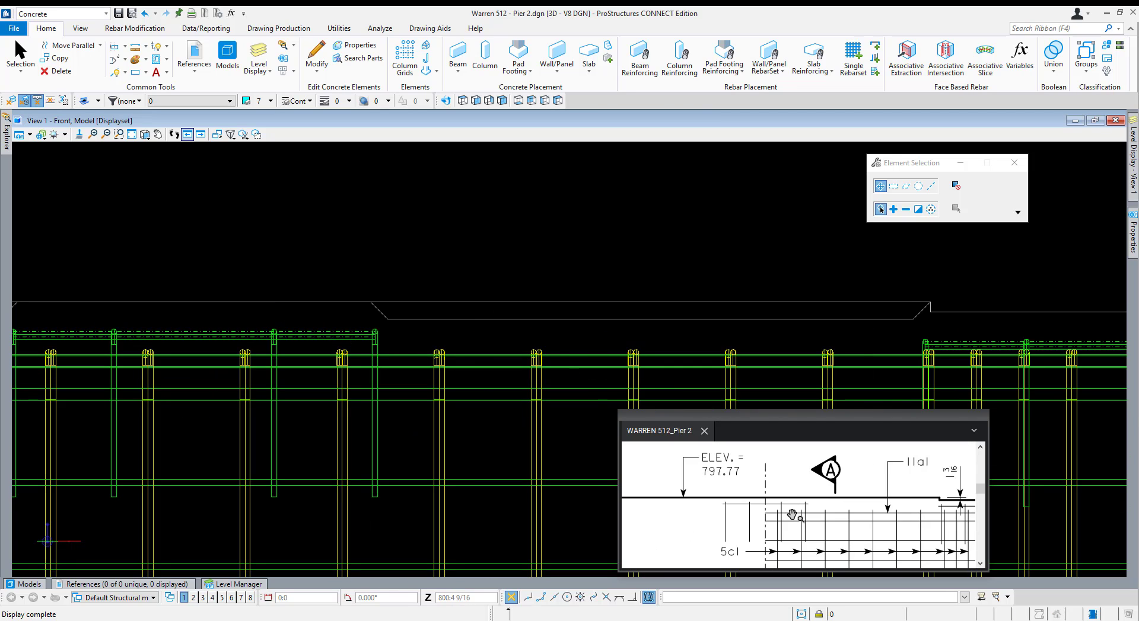
scroll(789, 516, "down", 2)
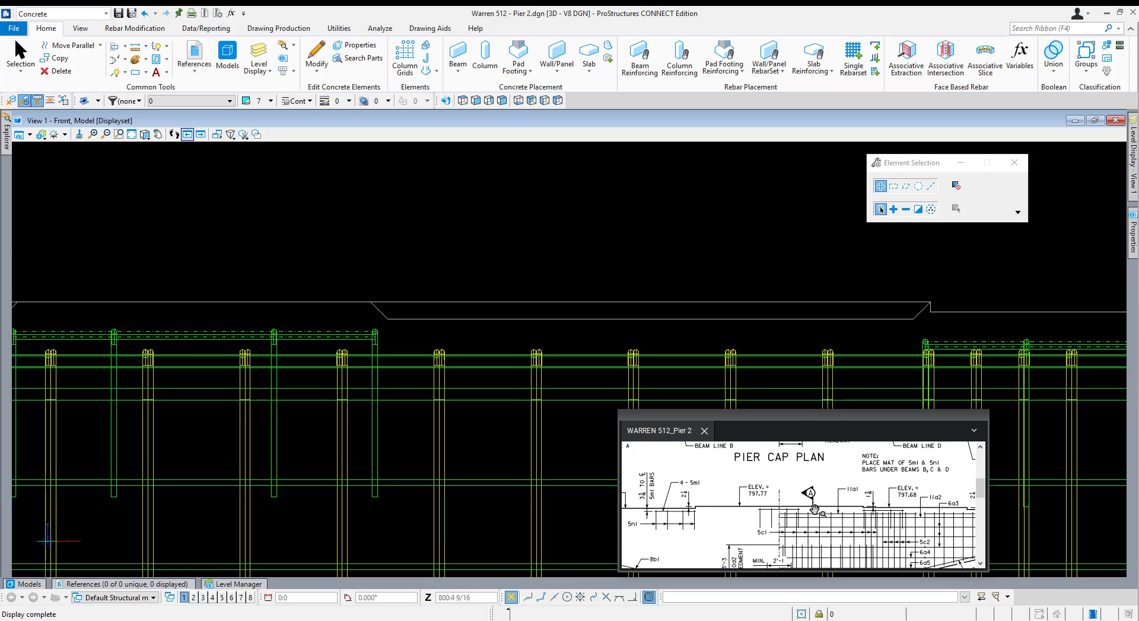
scroll(883, 520, "up", 2)
mouse_move(887, 519)
left_mouse_down()
mouse_move(877, 519)
mouse_move(888, 519)
left_mouse_up()
scroll(889, 519, "down", 4)
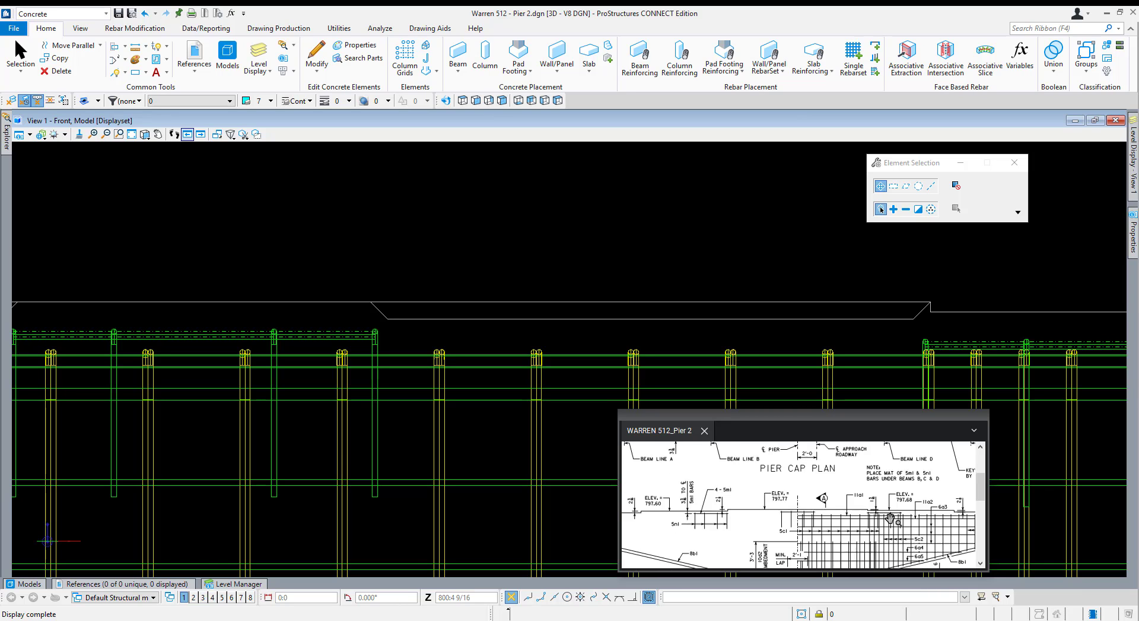
left_click_drag(793, 549, 834, 532)
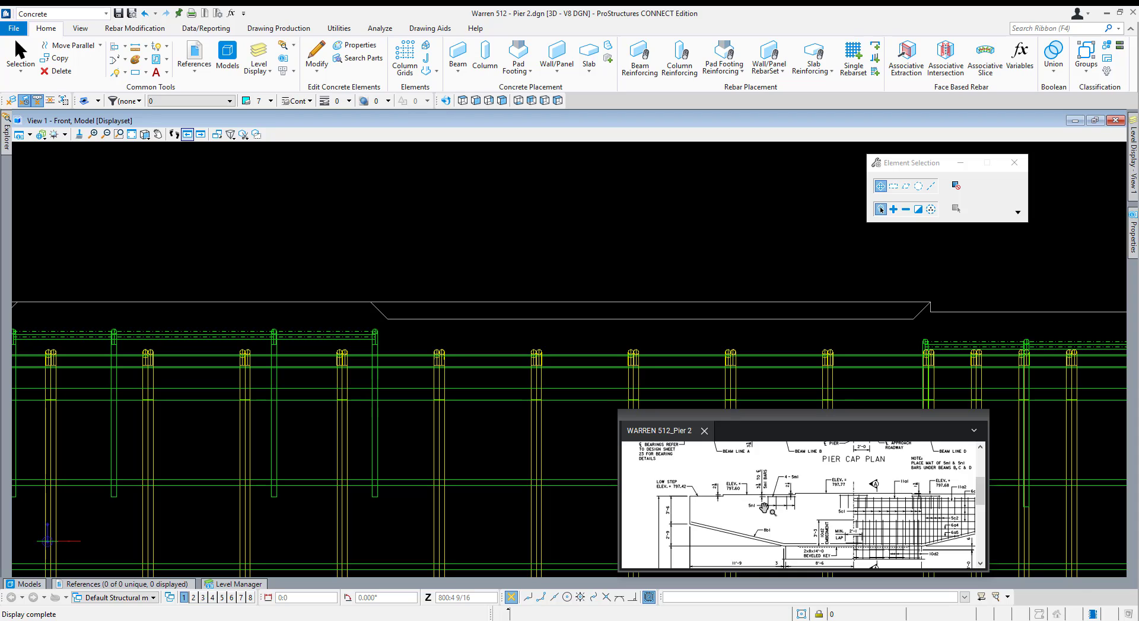
scroll(763, 508, "up", 4)
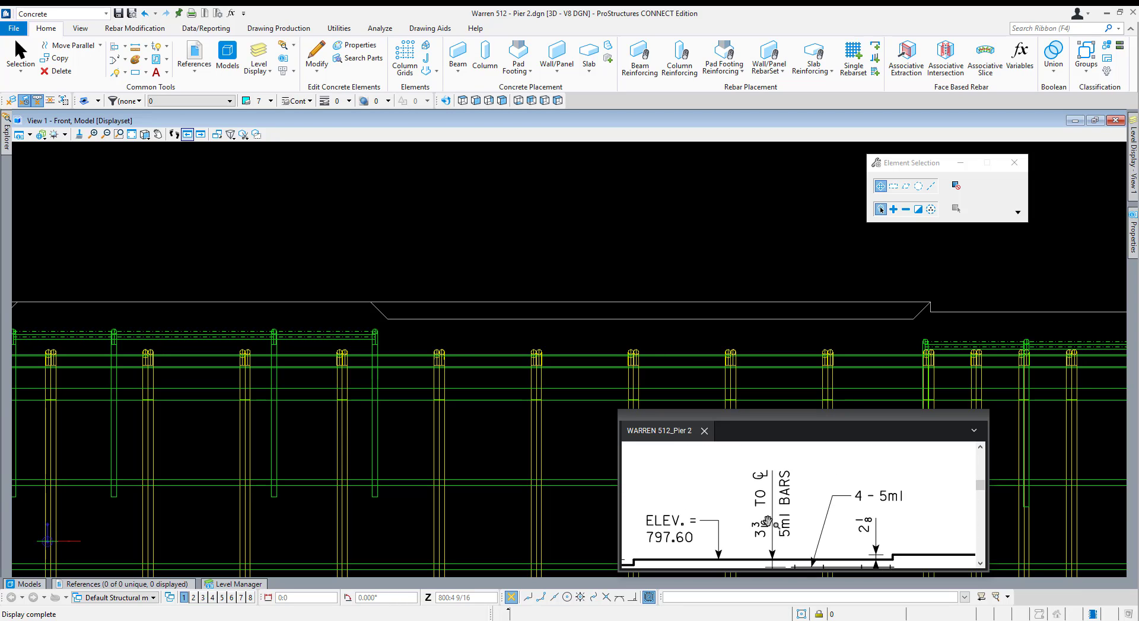
left_click_drag(809, 530, 874, 505)
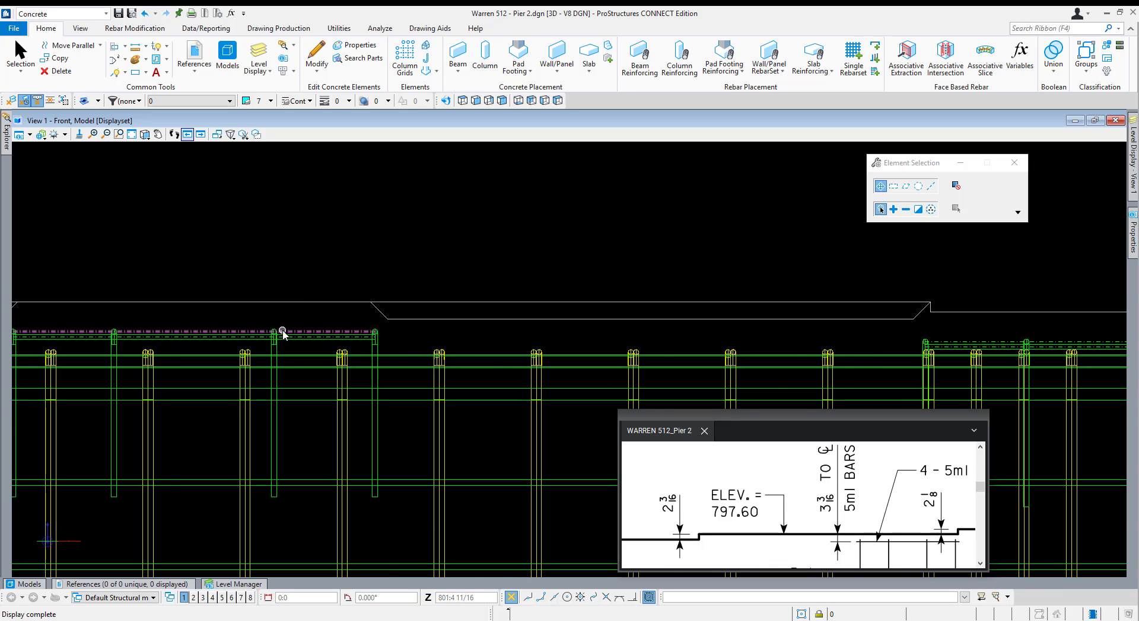
Measure with a trial SmartLine the depth from the cap's top edge to the middle mat's straight bar reference line.
scroll(281, 331, "down", 4)
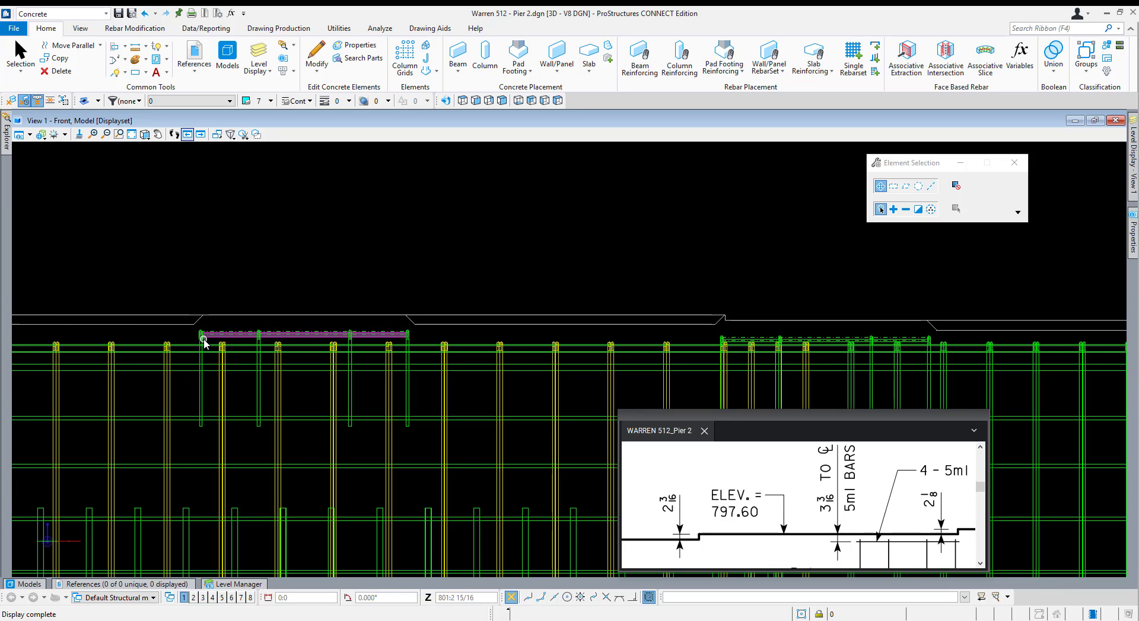
scroll(765, 309, "down", 4)
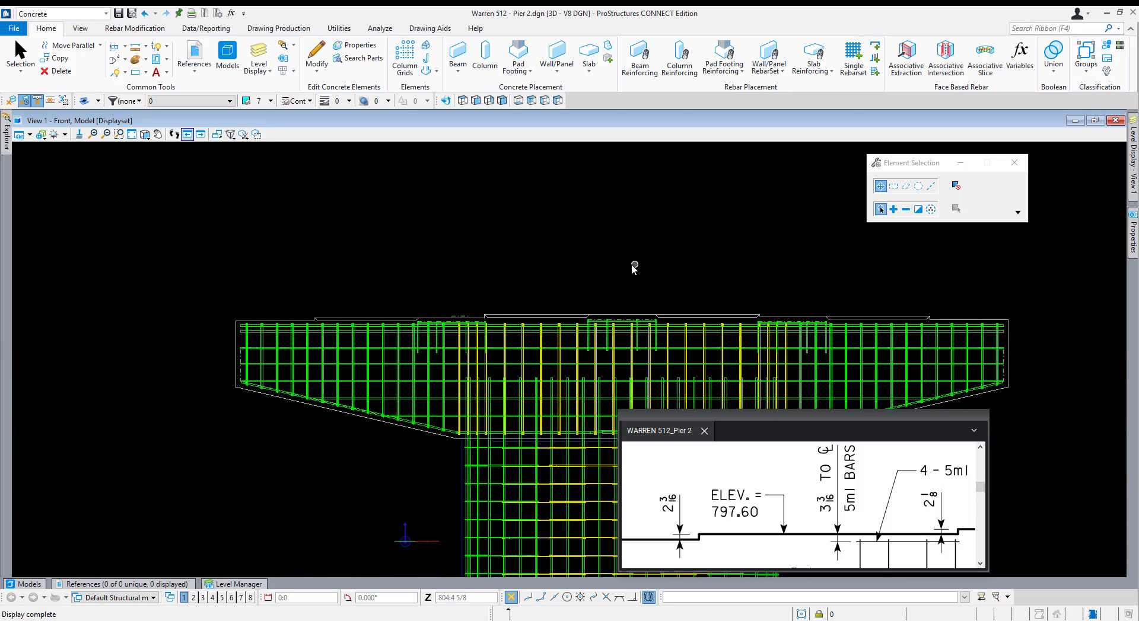
scroll(534, 308, "up", 3)
key("F2")
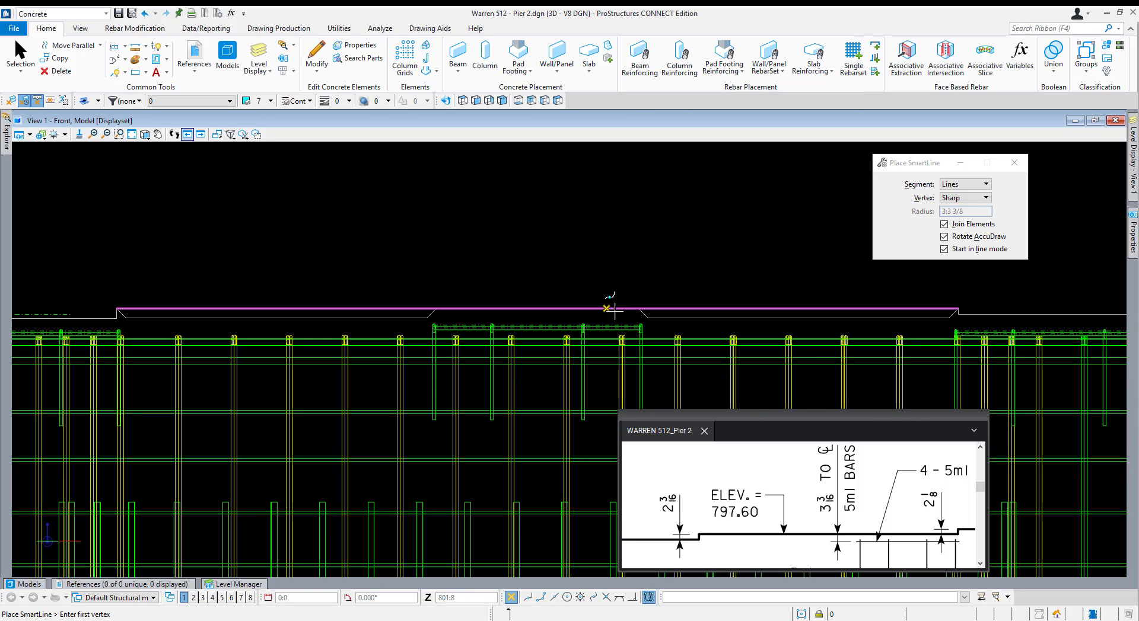
left_click(621, 307)
scroll(641, 255, "up", 5)
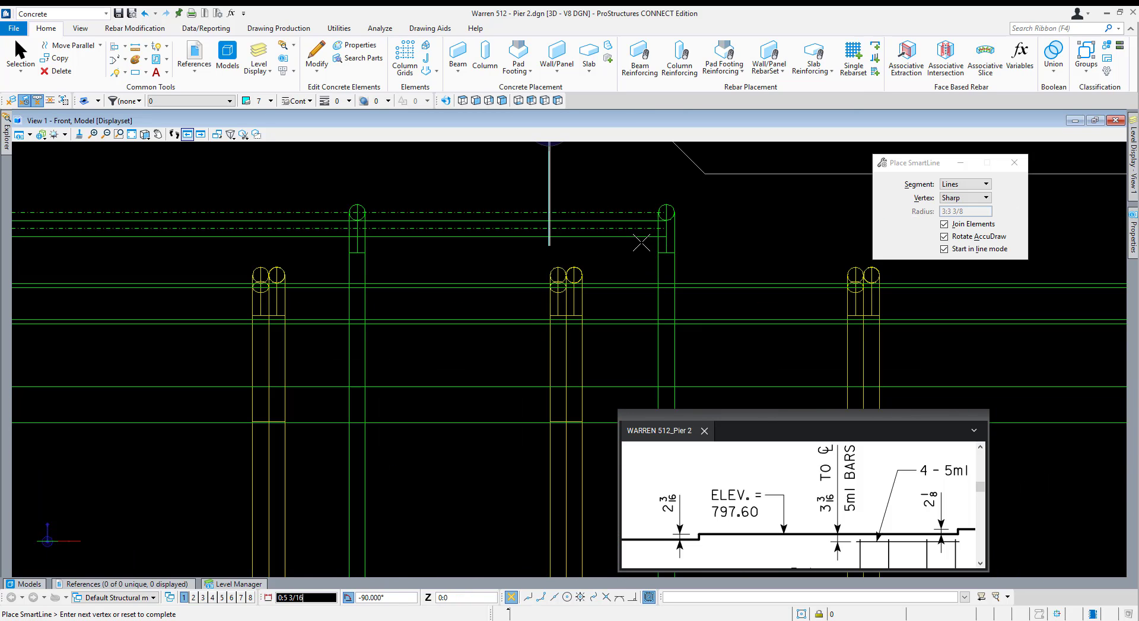
left_click(549, 228)
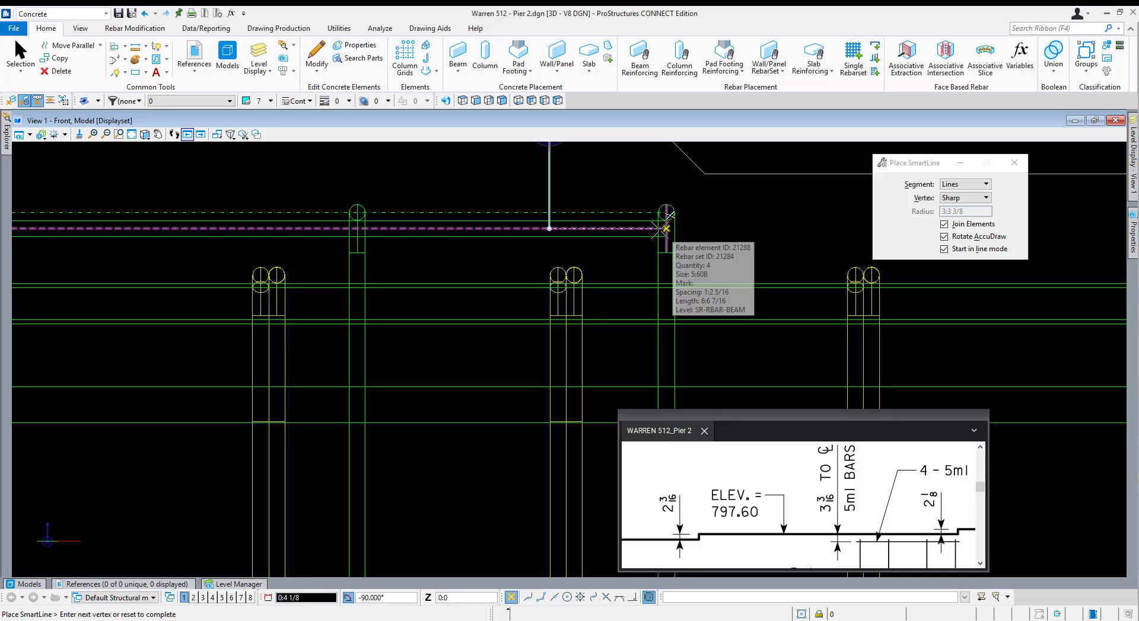
key("Escape")
Move the middle beam's bar mat and its reference lines so the straight bar line sits 3 3/16 inches below the cap's top edge.
scroll(584, 233, "down", 5)
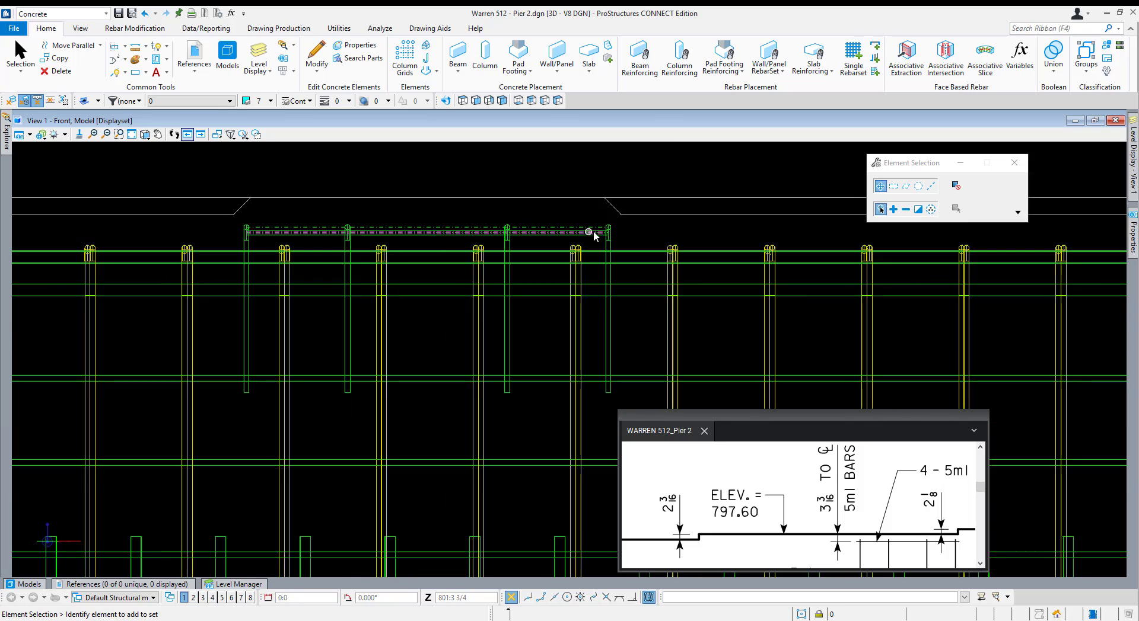
scroll(593, 231, "up", 5)
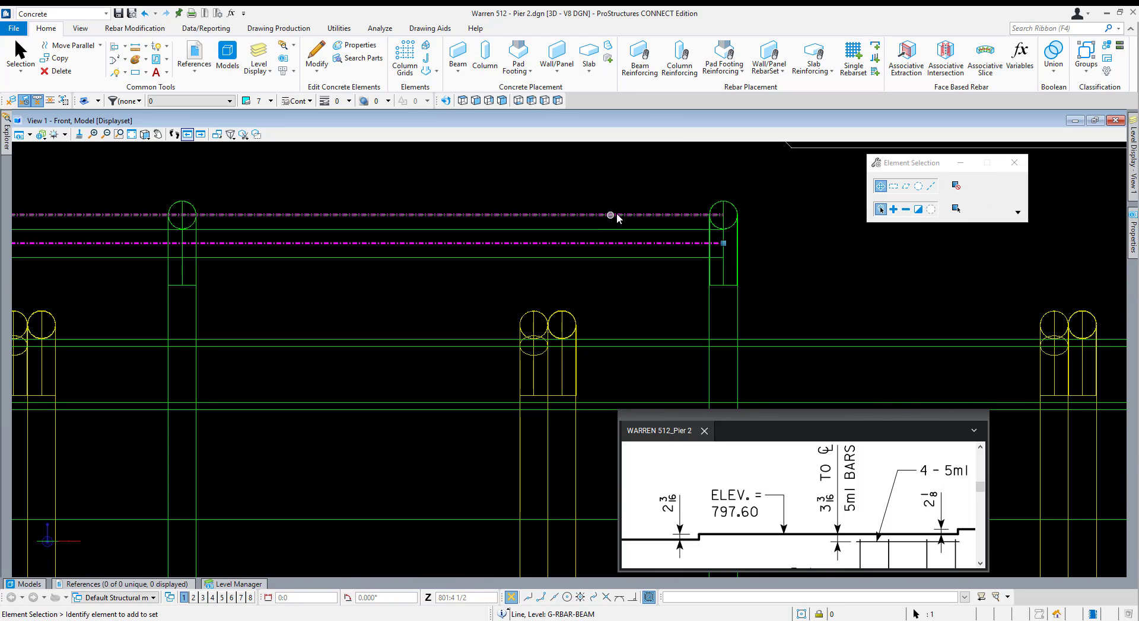
left_click_drag(635, 183, 606, 220, "ctrl")
key("m")
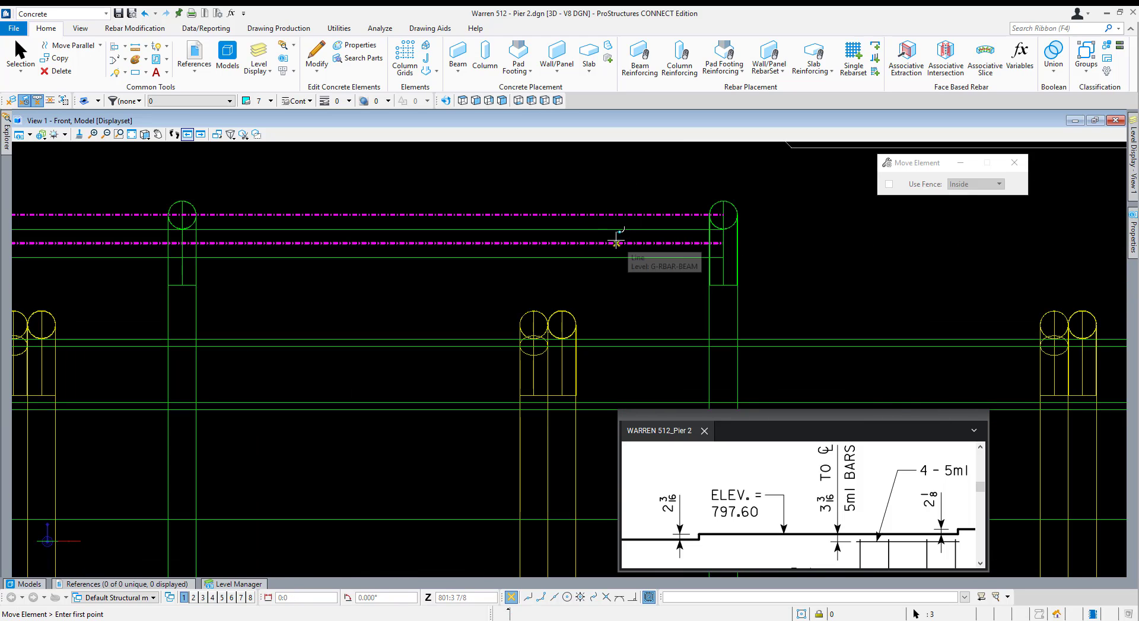
left_click(616, 242)
scroll(630, 239, "down", 3)
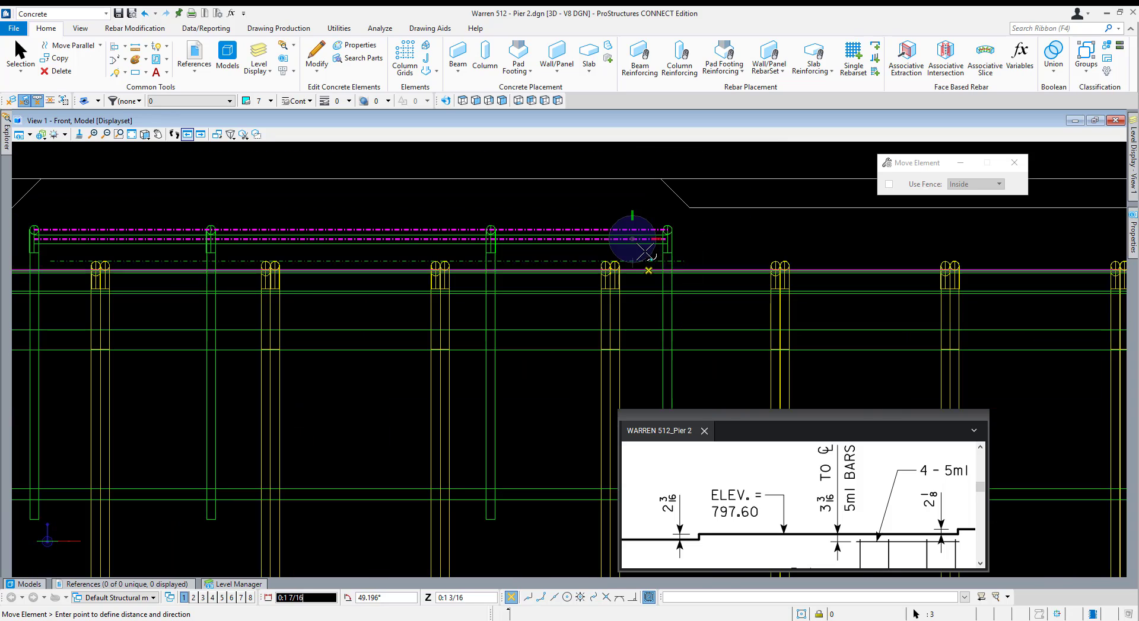
left_click(632, 178)
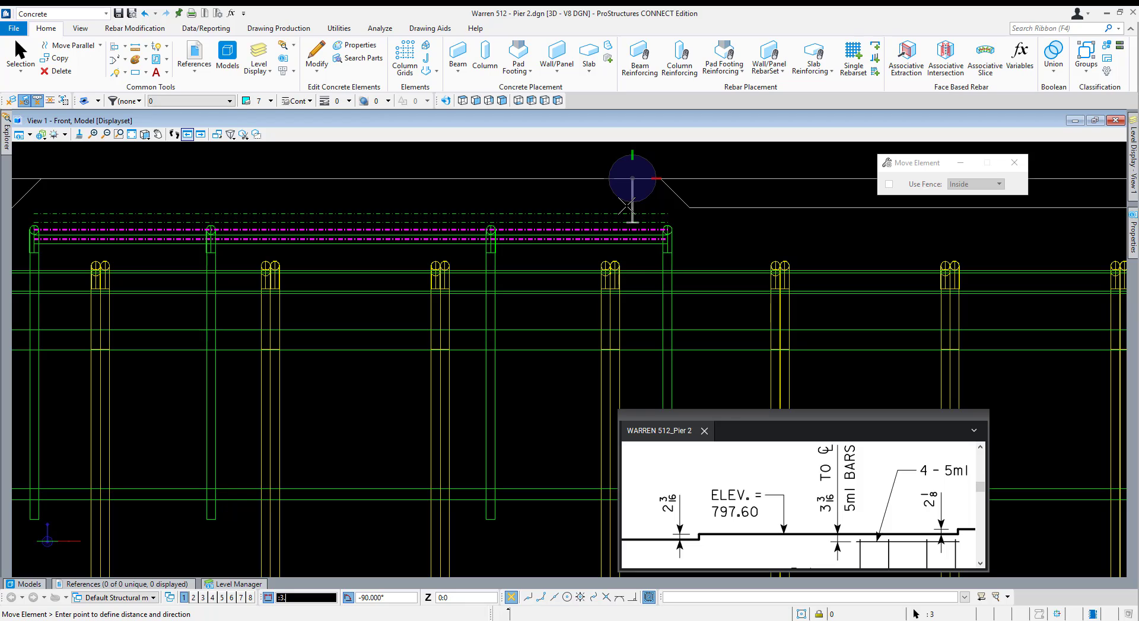
type("/16")
left_click(626, 206)
right_click(622, 208)
scroll(617, 214, "down", 3)
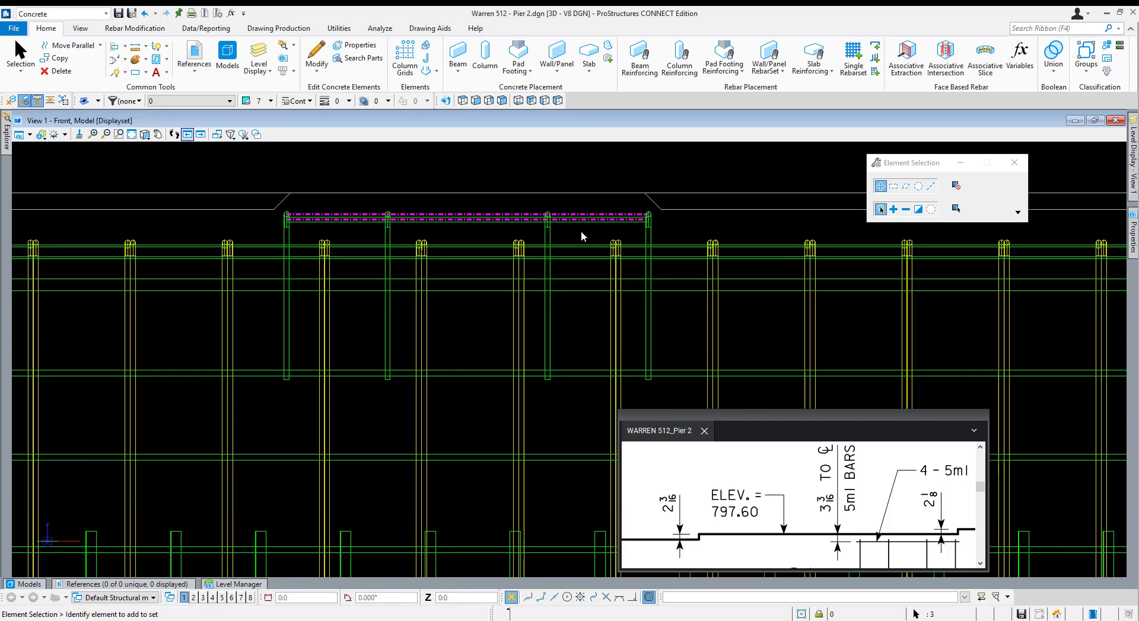
Measure with a trial SmartLine the depth from the cap's top edge to the bar mat at the far beam step.
middle_click_drag(855, 226, 737, 239)
scroll(761, 230, "up", 5)
key("F2")
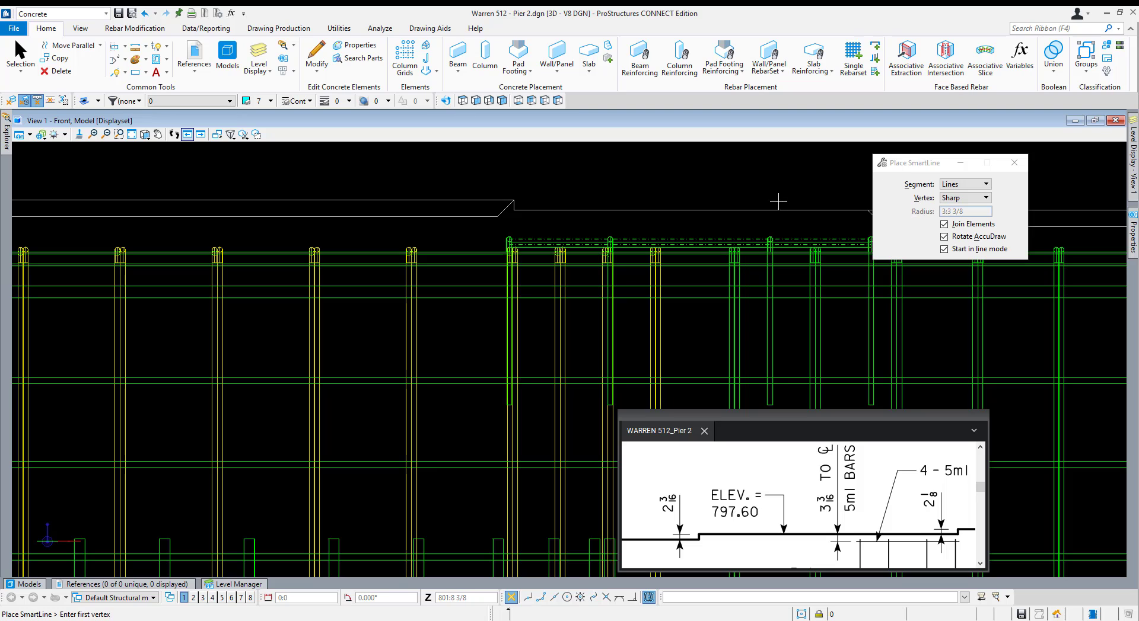
left_click(787, 210)
key("Return")
scroll(757, 308, "up", 5)
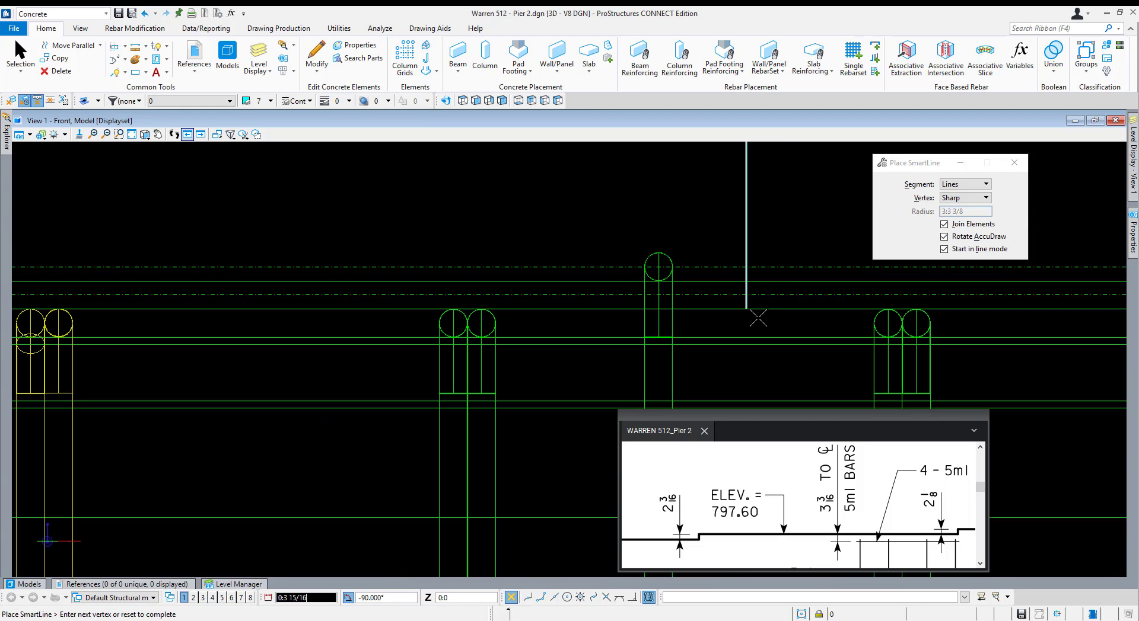
right_click(758, 289)
key("Escape")
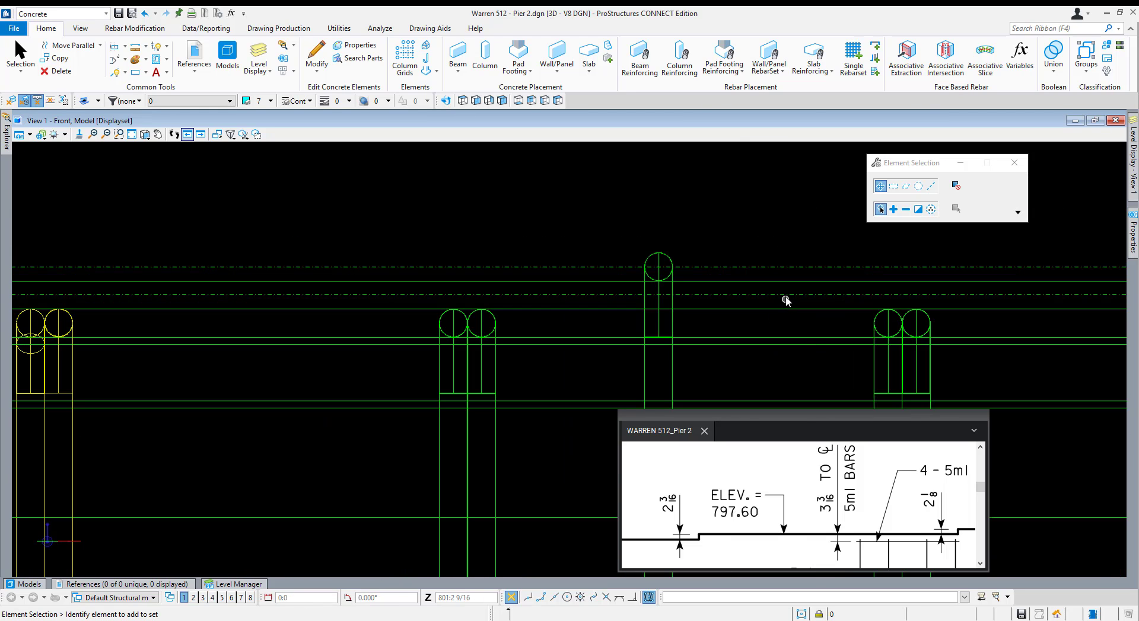
Move the far beam step's bar mat and its reference lines to a straight bar depth of 3 3/16 inches below the step's top edge.
left_click(787, 295)
left_click_drag(804, 244, 788, 271, "ctrl")
scroll(658, 280, "down", 1)
key("3")
key("2")
left_click(700, 288)
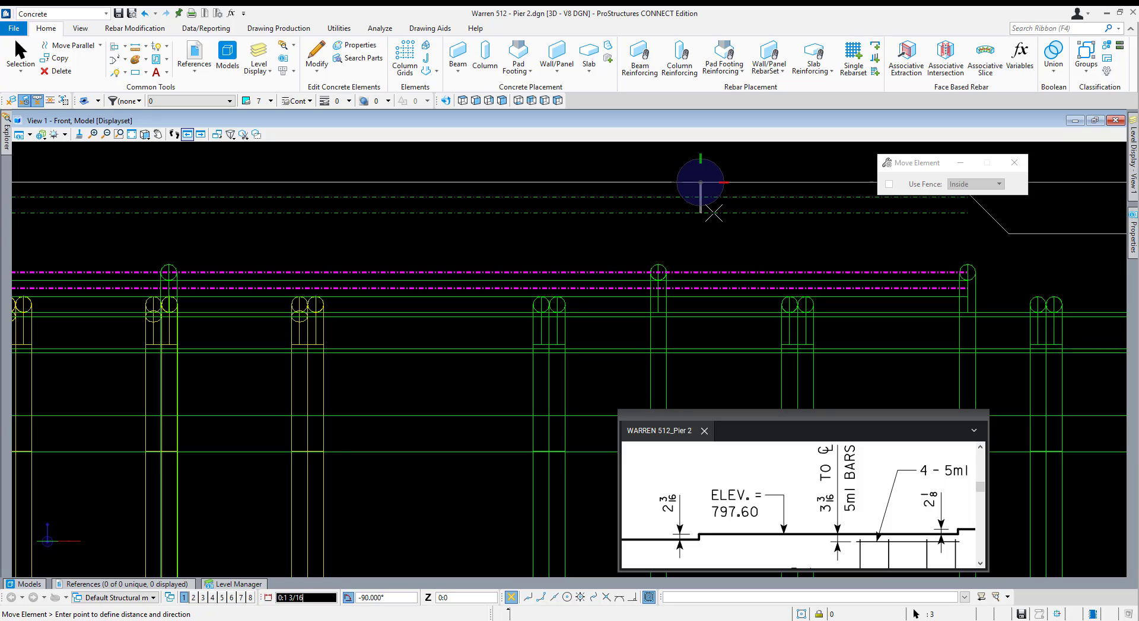
type("3/16")
left_click(714, 214)
scroll(713, 213, "down", 3)
left_click(672, 185)
scroll(720, 246, "down", 2)
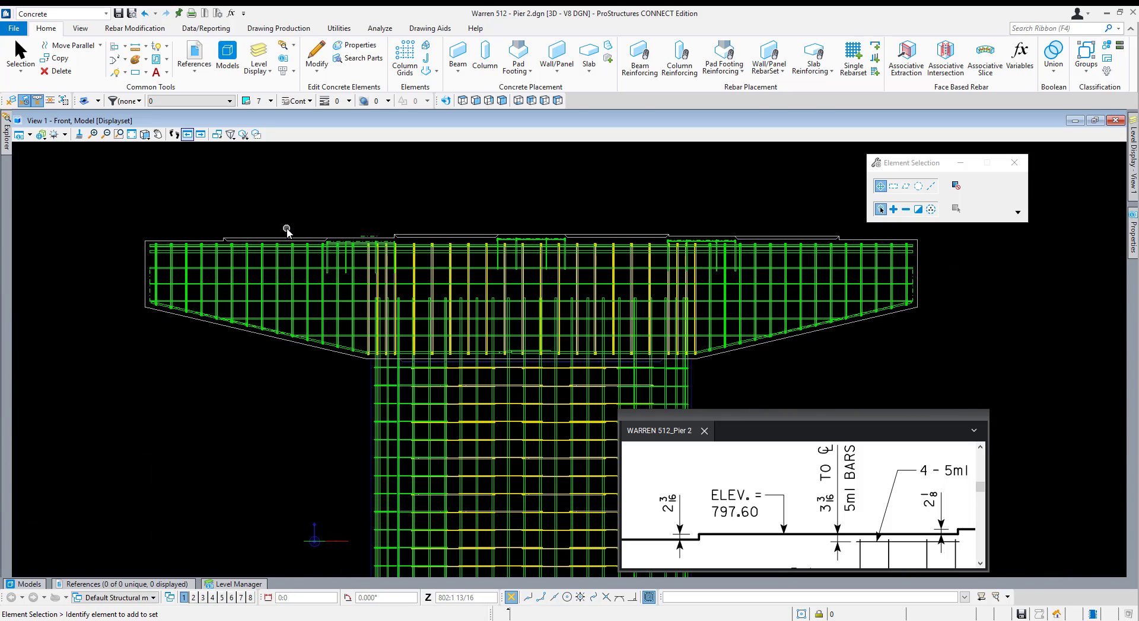
Check with a trial SmartLine the depth of the original mat's straight bar reference line below the first beam step.
scroll(292, 232, "up", 5)
key("F2")
left_click(494, 247)
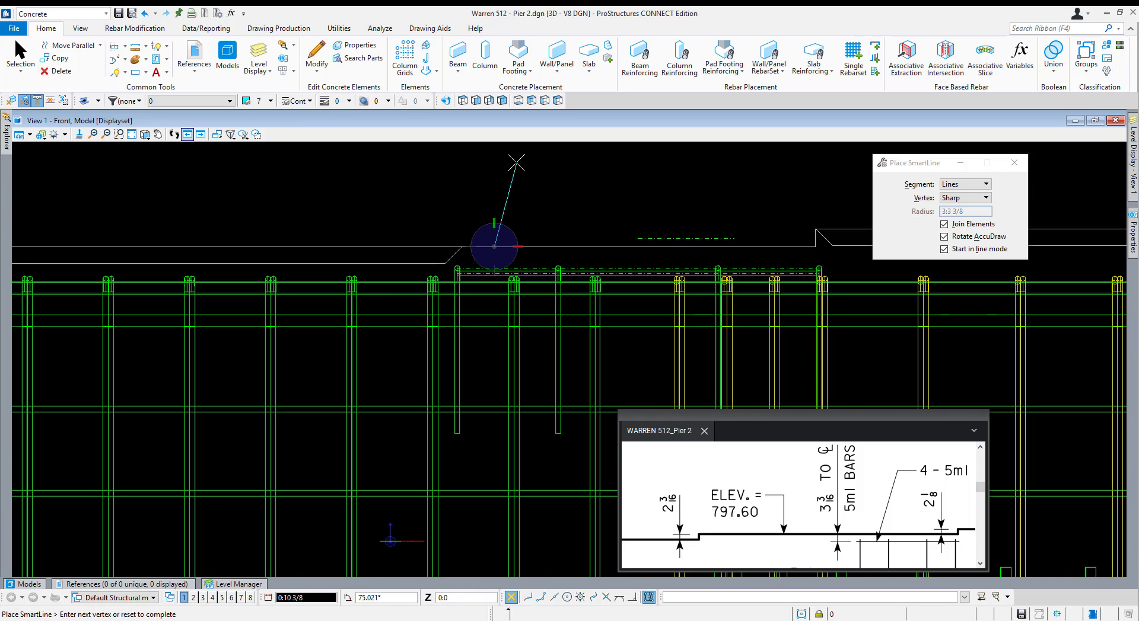
scroll(478, 288, "up", 3)
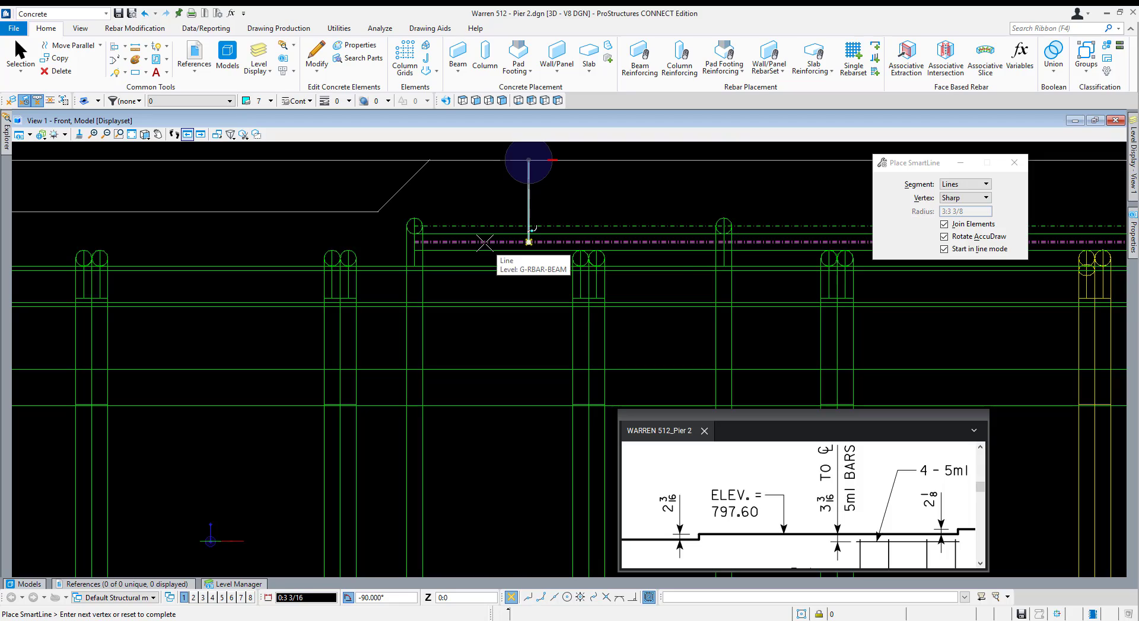
scroll(353, 310, "down", 6)
key("Escape")
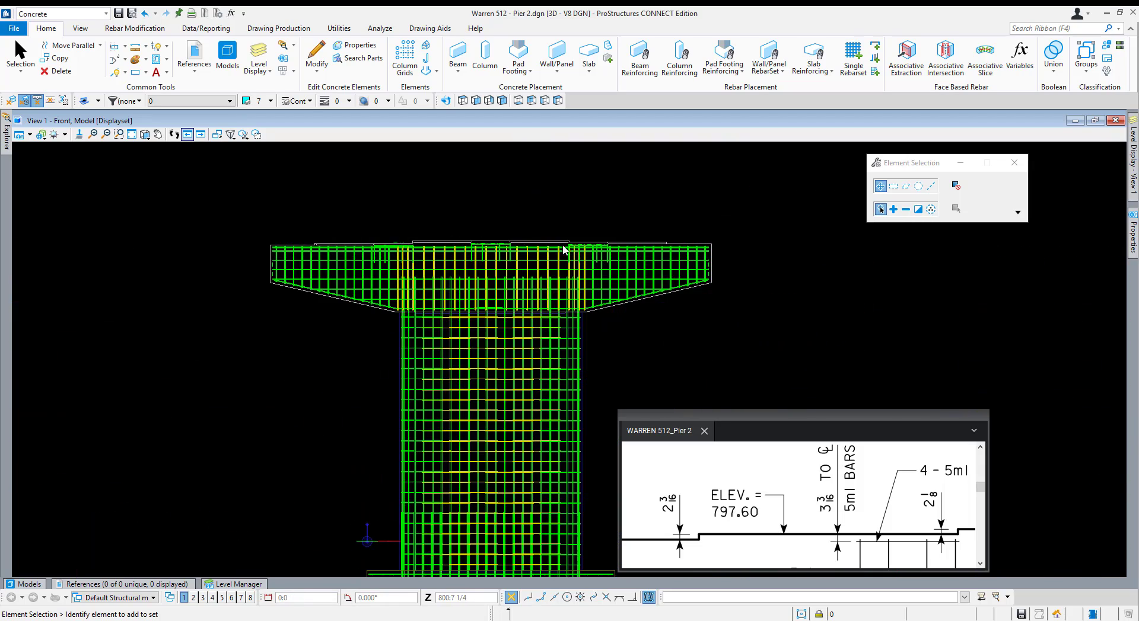
View the whole pier in 3D and enlarge the Pier 2 drawing to examine the pier cap plan and elevation.
middle_click_drag(498, 407, 398, 225, "shift")
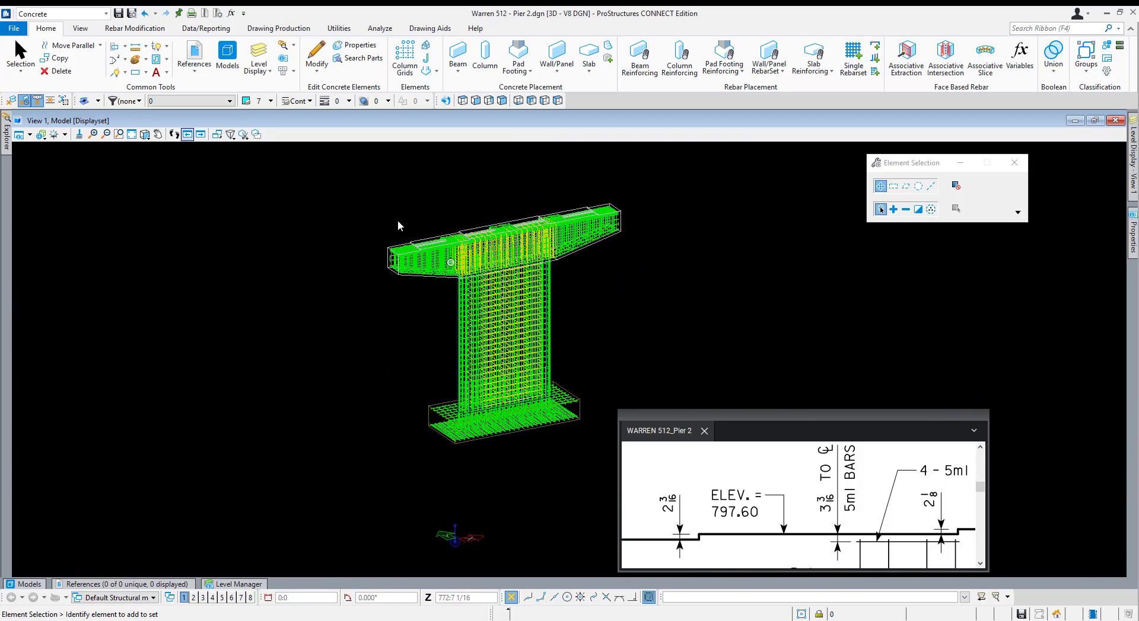
scroll(394, 274, "up", 5)
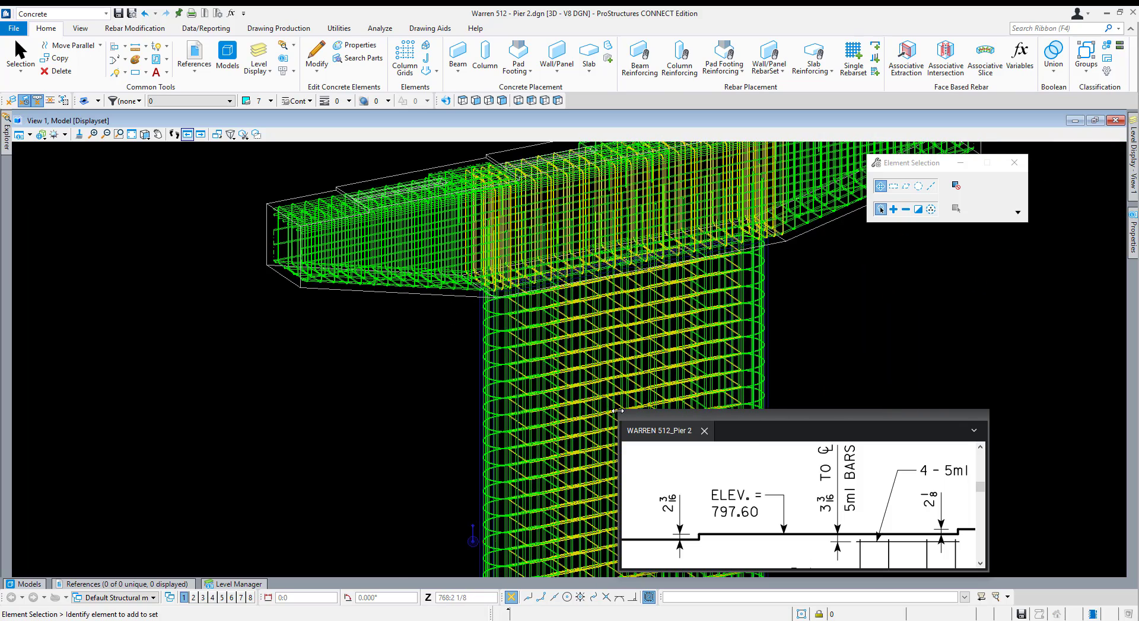
left_click_drag(619, 409, 475, 168)
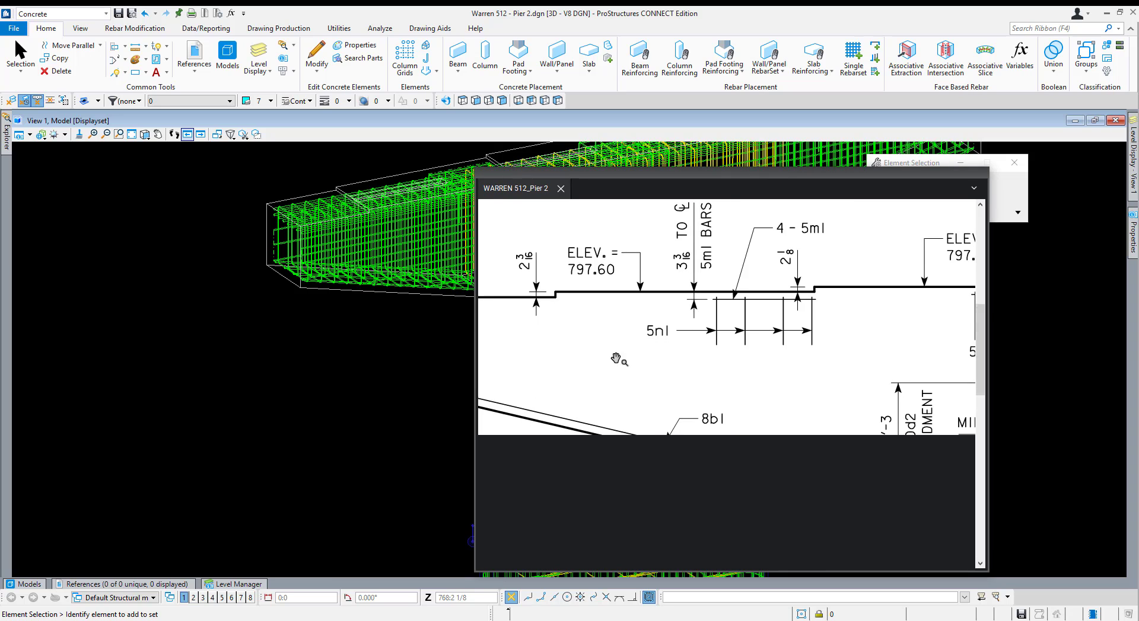
scroll(768, 391, "down", 5)
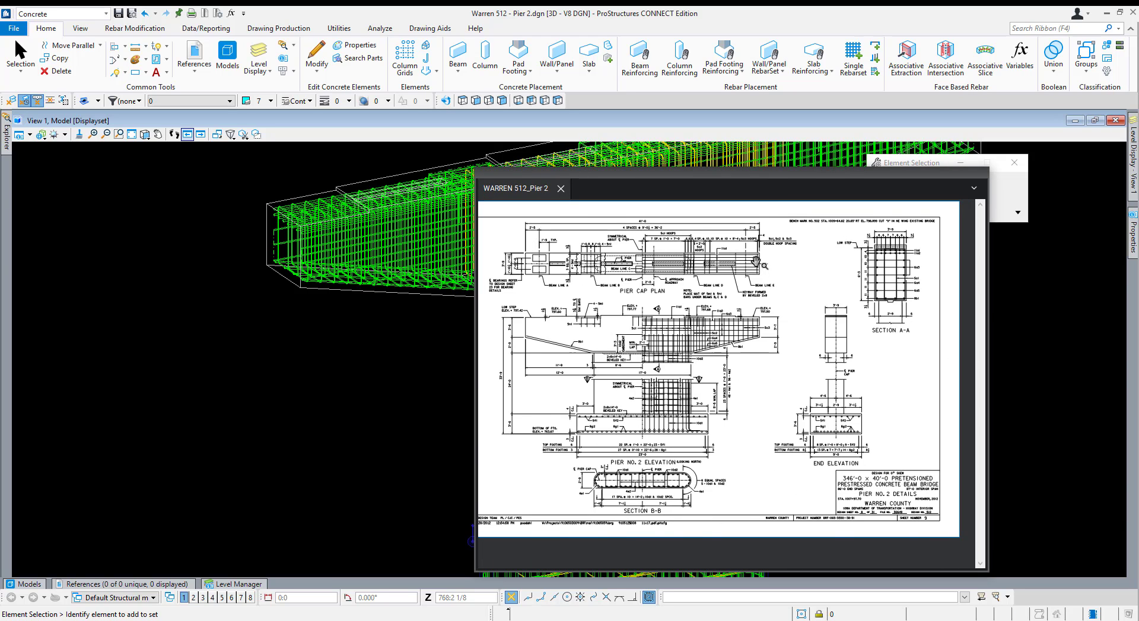
scroll(756, 262, "up", 3)
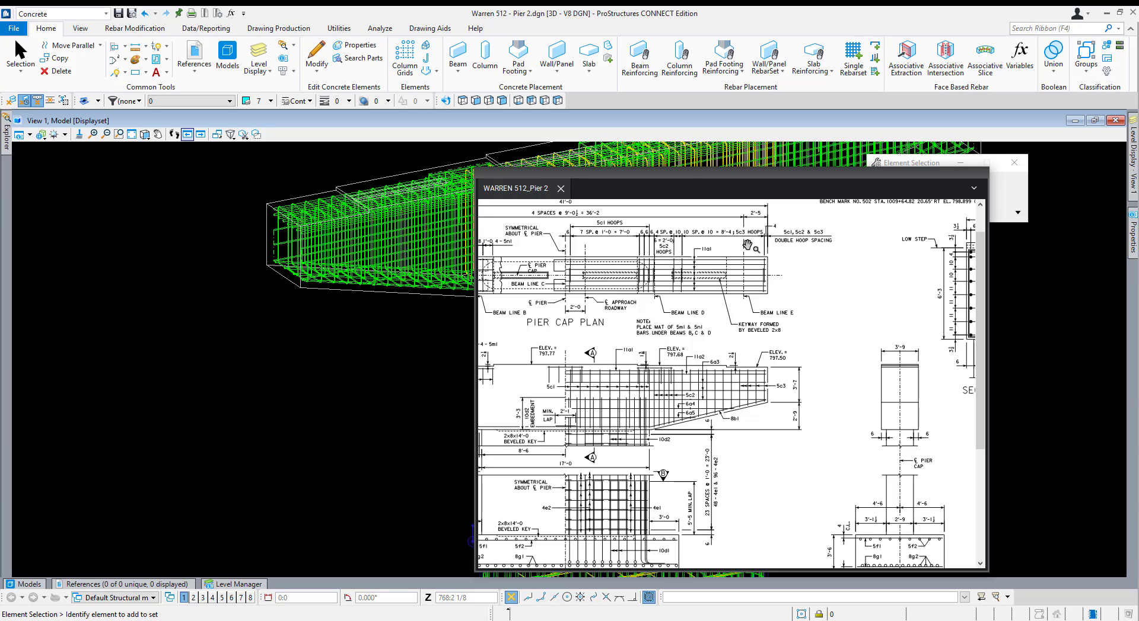